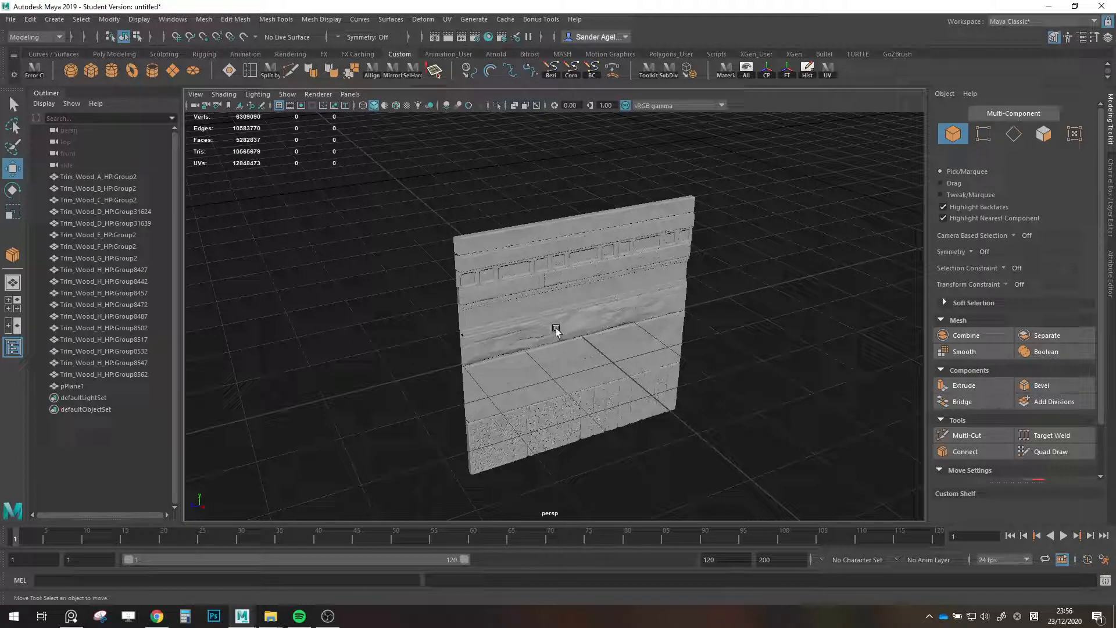
Select the low-poly plane pPlane1, frame it and isolate it from the high-poly wood trims.
left_click_drag(759, 316, 637, 359, "alt")
left_click(599, 334)
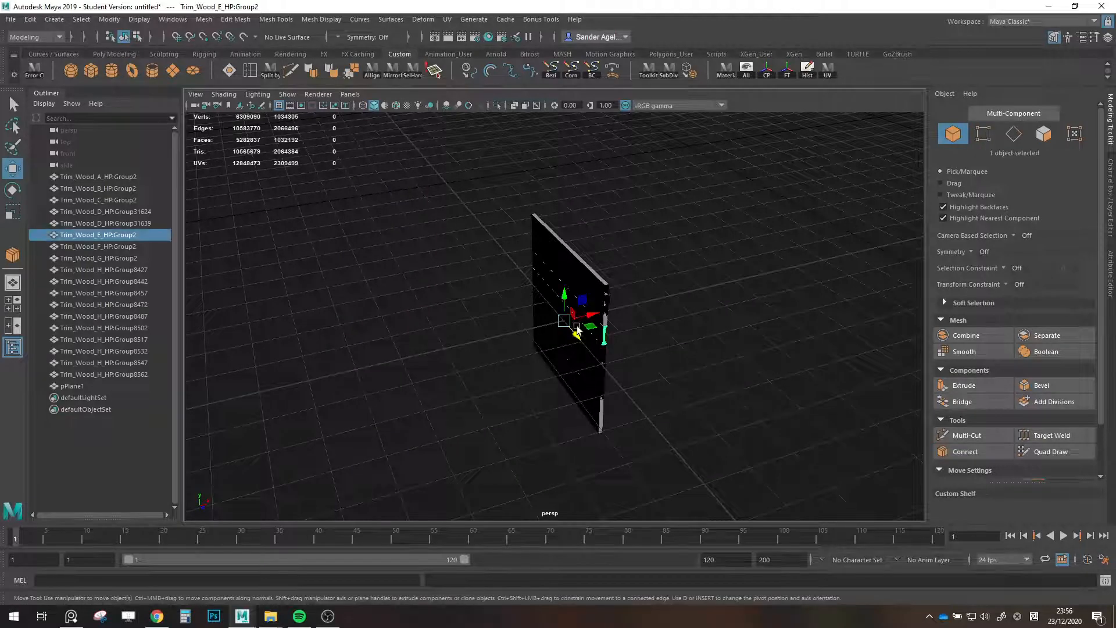
left_click(148, 390)
left_click_drag(585, 368, 349, 372, "alt")
key("f")
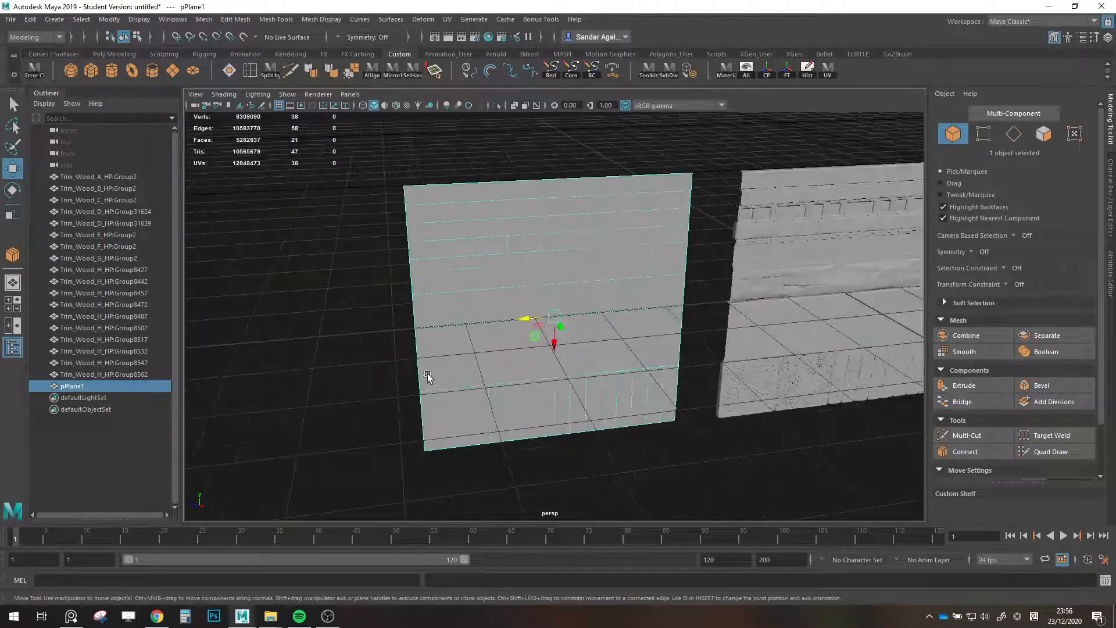
key("ctrl+1")
left_click(729, 371)
left_click_drag(729, 371, 650, 336, "alt")
left_click(621, 295)
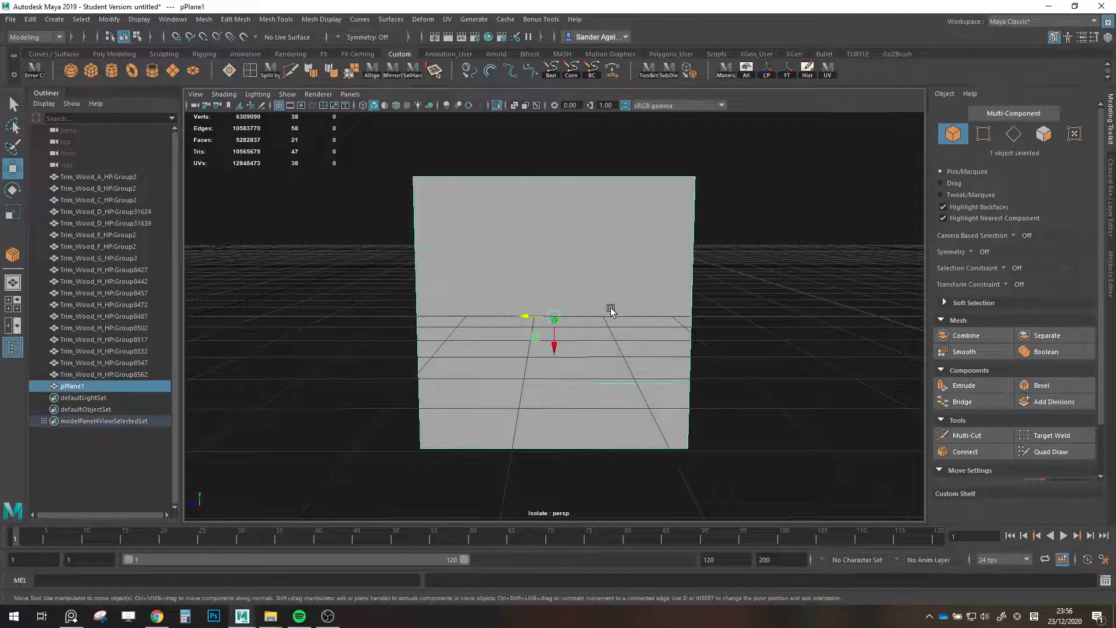
middle_click_drag(605, 309, 580, 324, "alt")
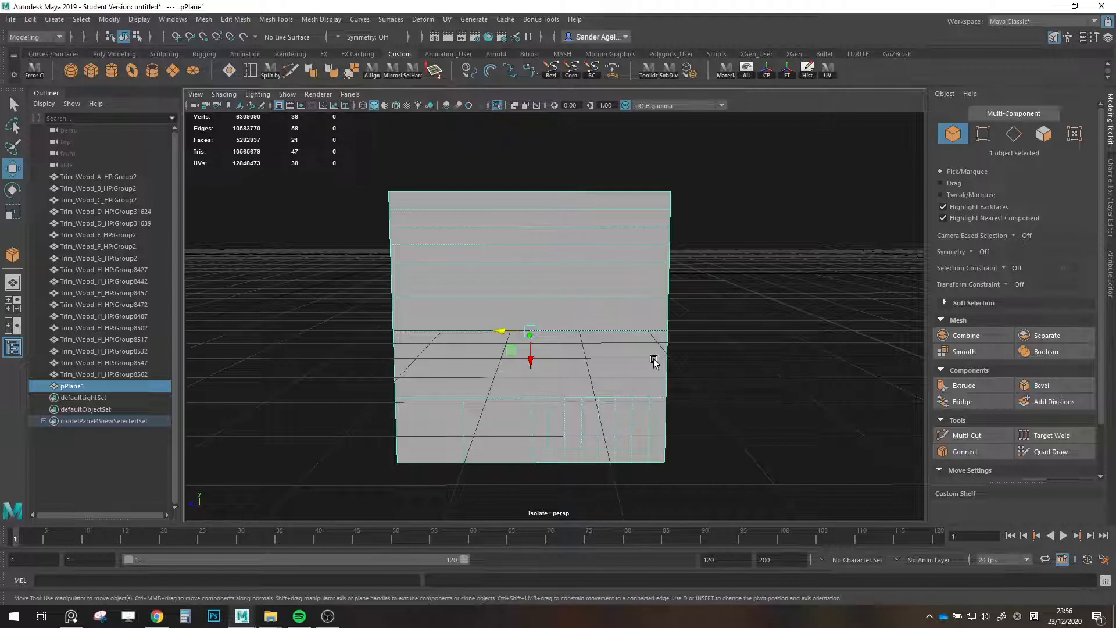
mouse_move(629, 370)
left_mouse_down("alt")
mouse_move(616, 384)
mouse_move(616, 343)
mouse_move(637, 351)
left_mouse_up("alt")
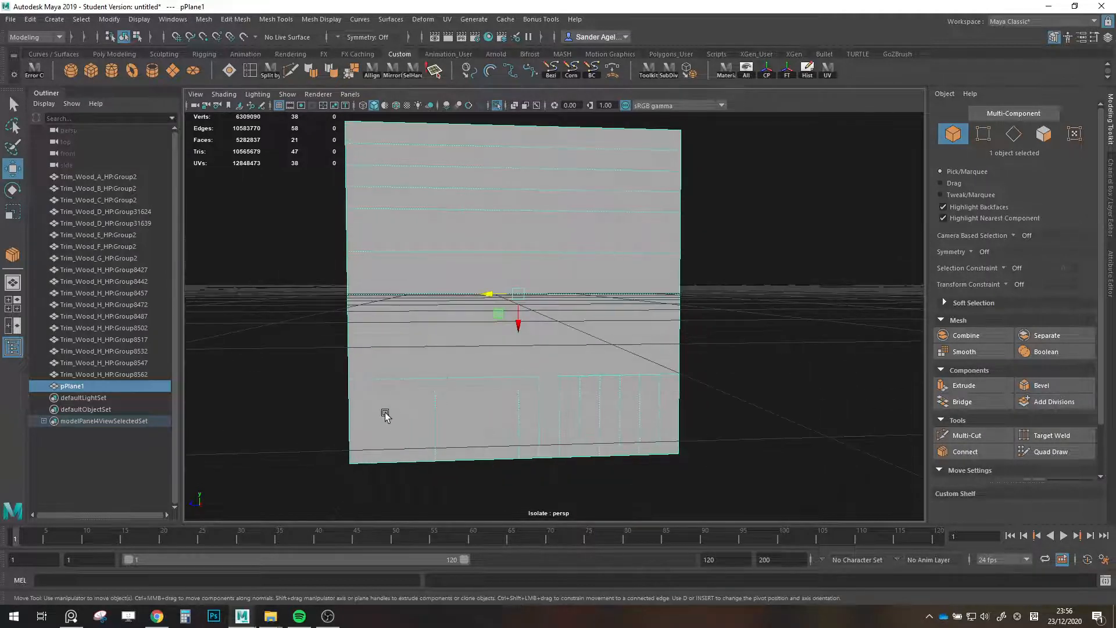
Examine the face divisions of the isolated plane, checking how it is split into horizontal strips and smaller blocks.
key("F11")
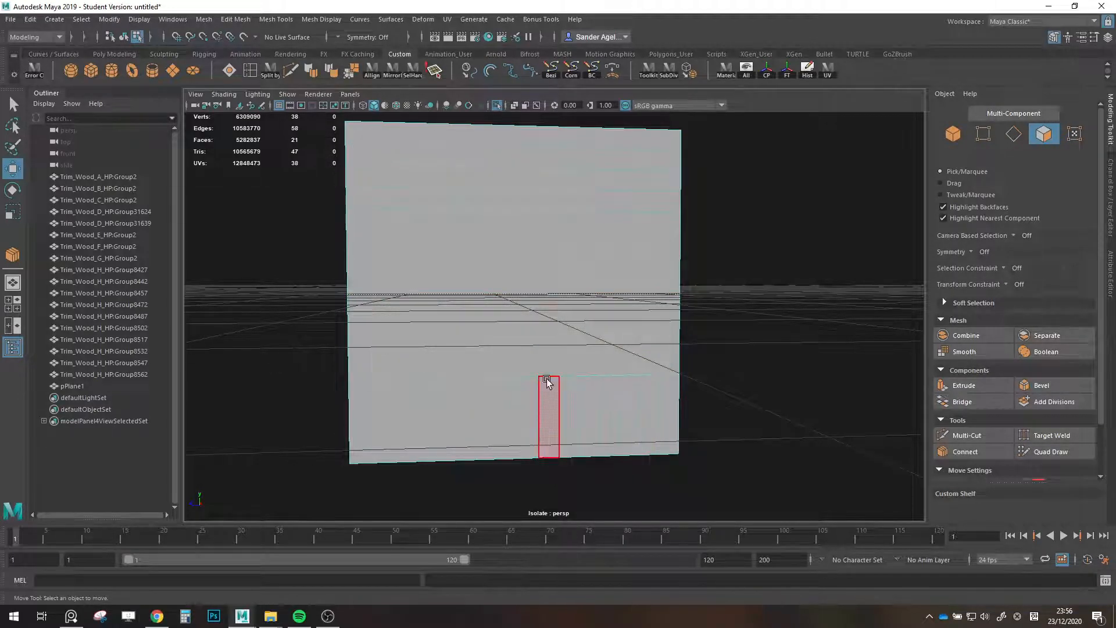
left_click(437, 330)
key("F8")
scroll(429, 339, "down", 5)
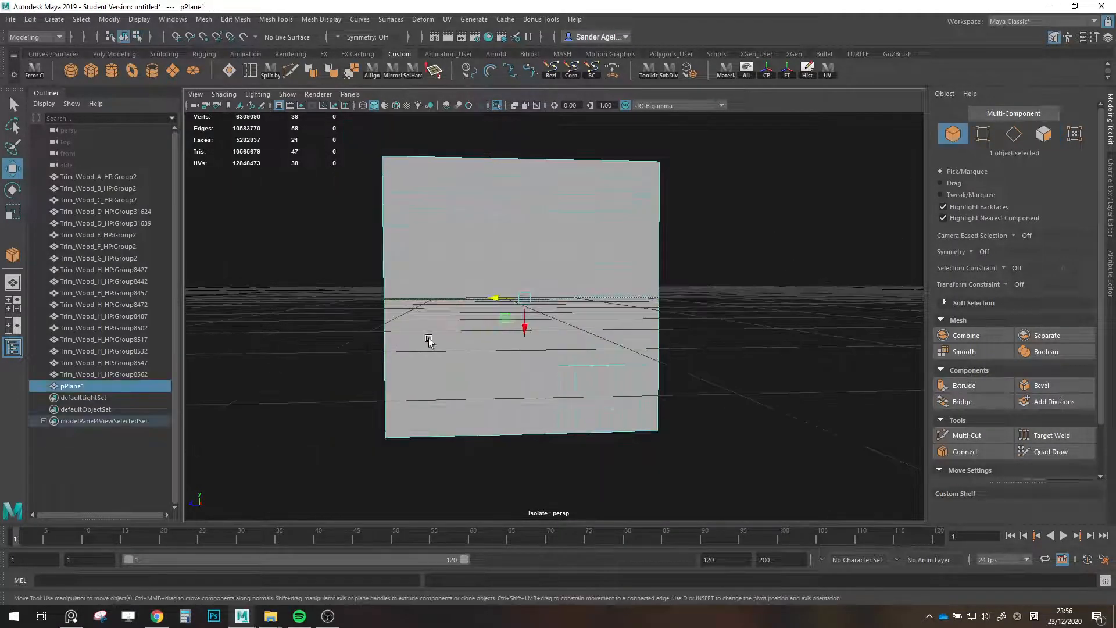
scroll(546, 355, "up", 4)
middle_click_drag(553, 356, 551, 374, "alt")
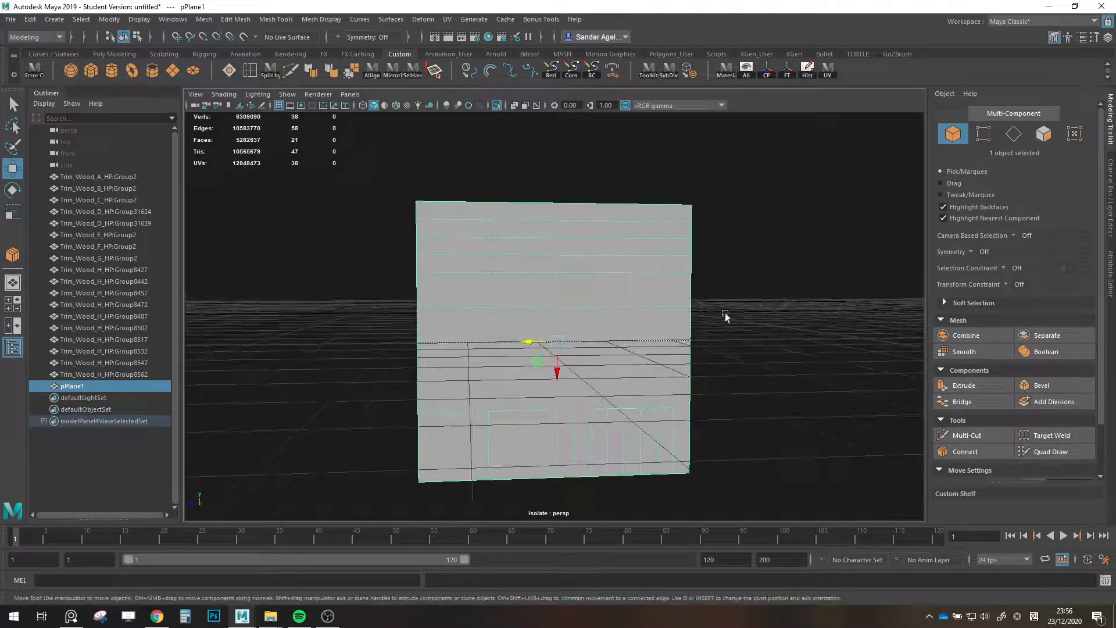
scroll(581, 351, "up", 2)
left_click_drag(582, 353, 602, 343, "alt")
scroll(650, 372, "down", 3)
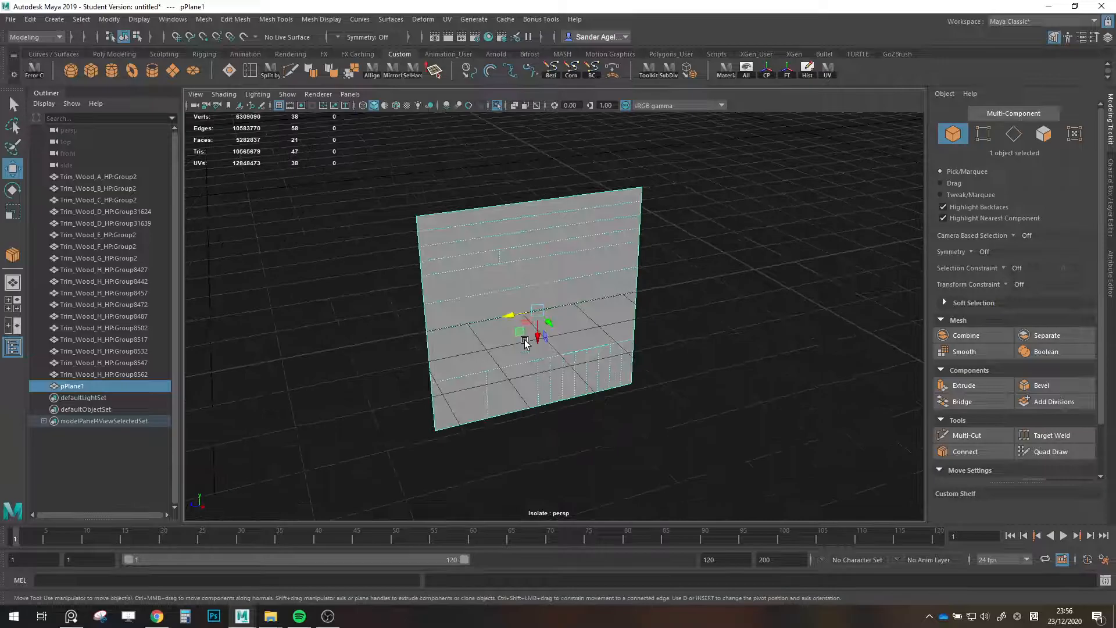
scroll(525, 343, "down", 3)
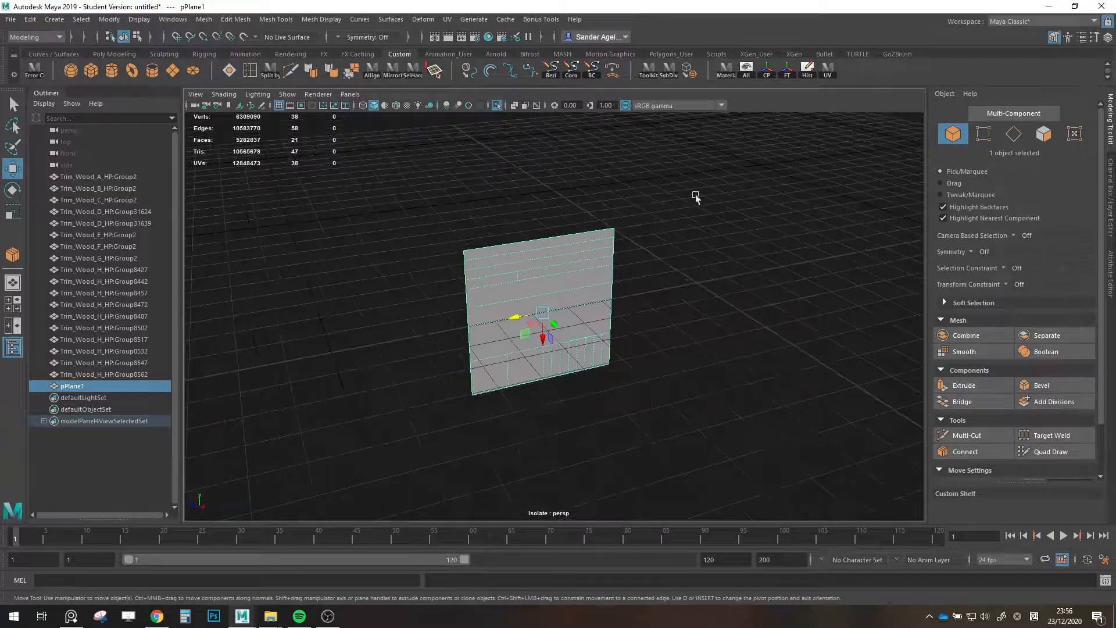
Rotate the plane's UV shell 90 degrees clockwise in the UV Editor so its long strips run horizontally.
left_click(829, 69)
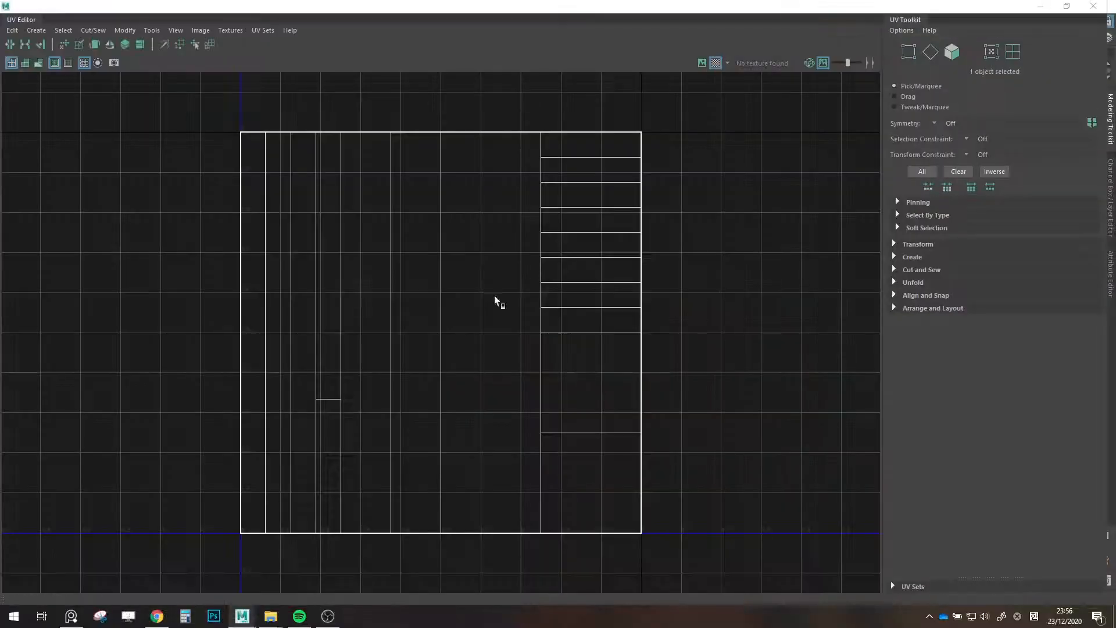
left_click(1013, 52)
left_click(377, 208)
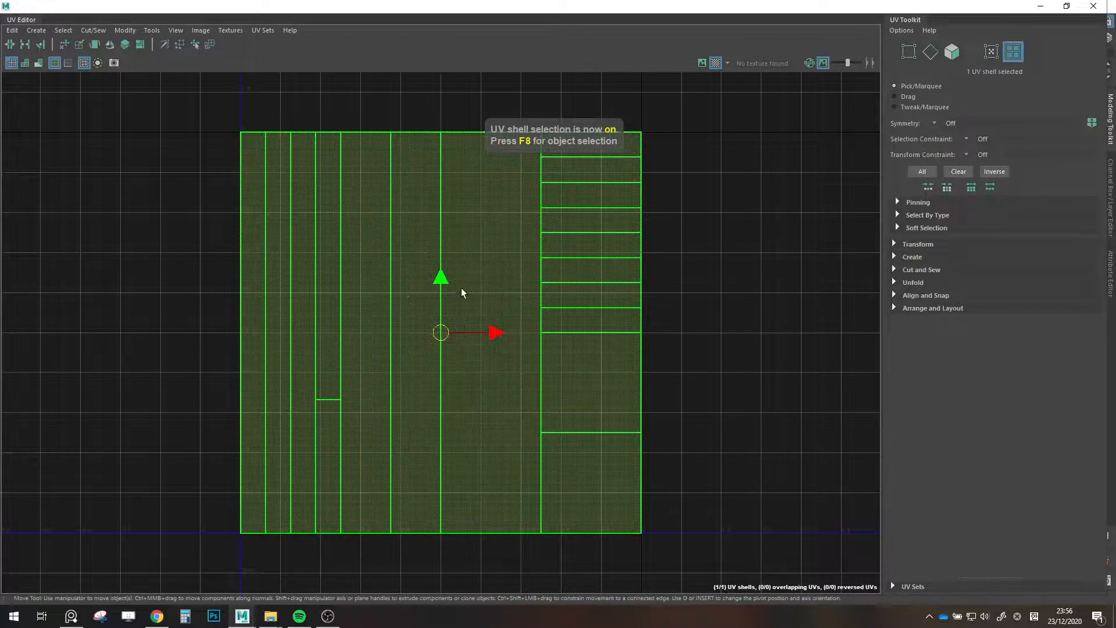
key("e")
left_click_drag(469, 302, 519, 402)
key("w")
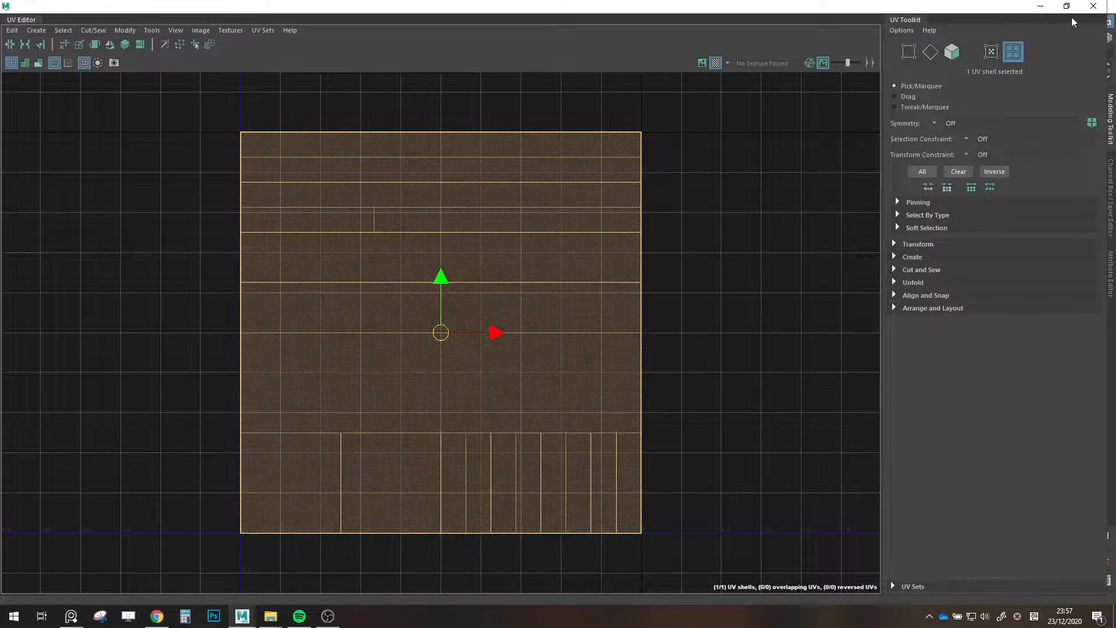
left_click(1094, 5)
Delete the plane's construction history and freeze its transformations.
left_click(951, 134)
left_click(686, 281)
left_click(549, 285)
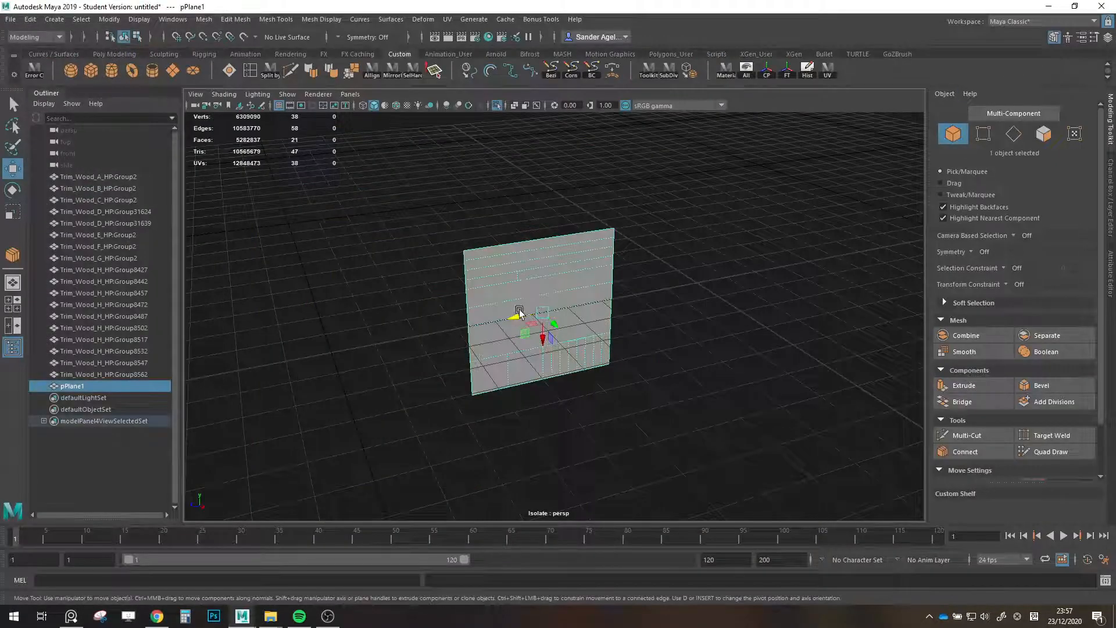
left_click_drag(549, 285, 547, 339, "alt")
middle_click_drag(547, 338, 661, 272, "alt")
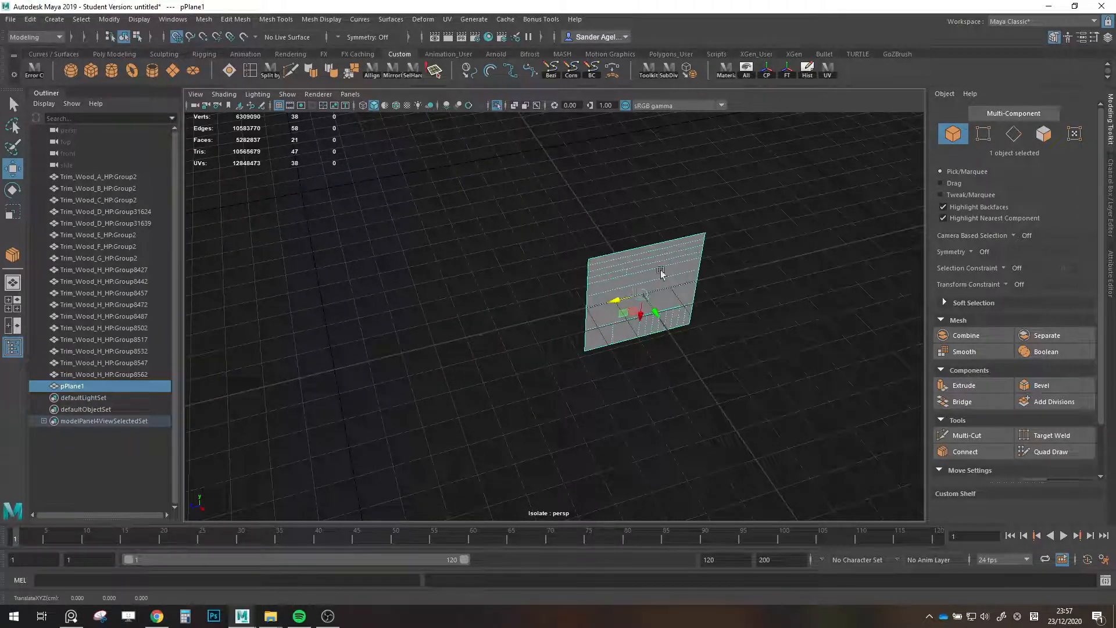
left_click(807, 69)
left_click(790, 71)
scroll(818, 257, "up", 4)
middle_click_drag(818, 257, 661, 283, "alt")
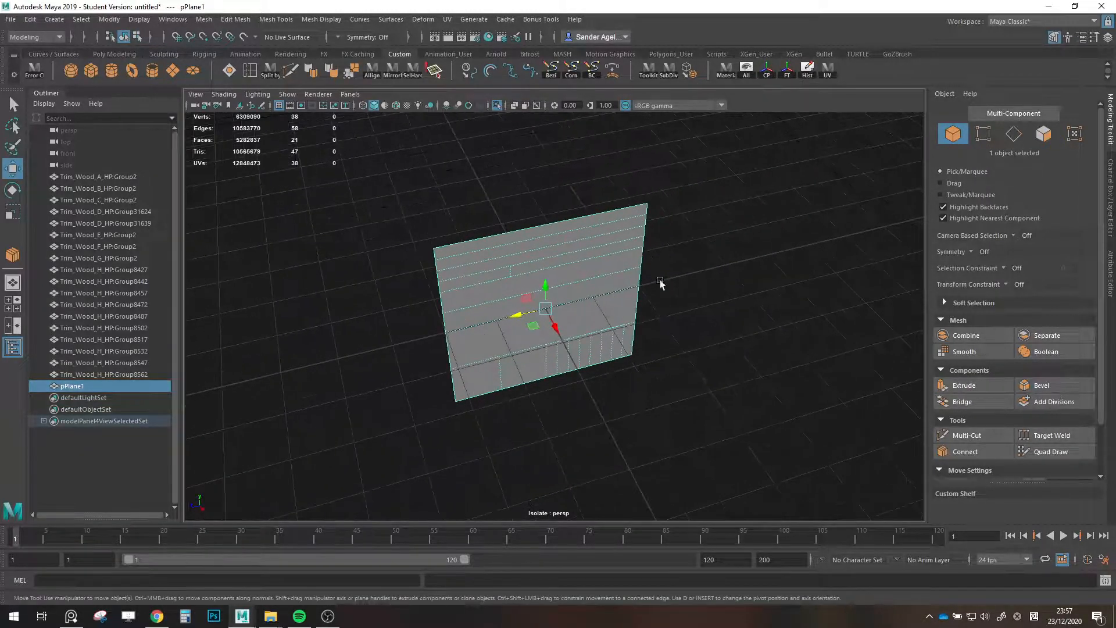
Rename the plane pPlane1 to LP.
double_click(72, 386)
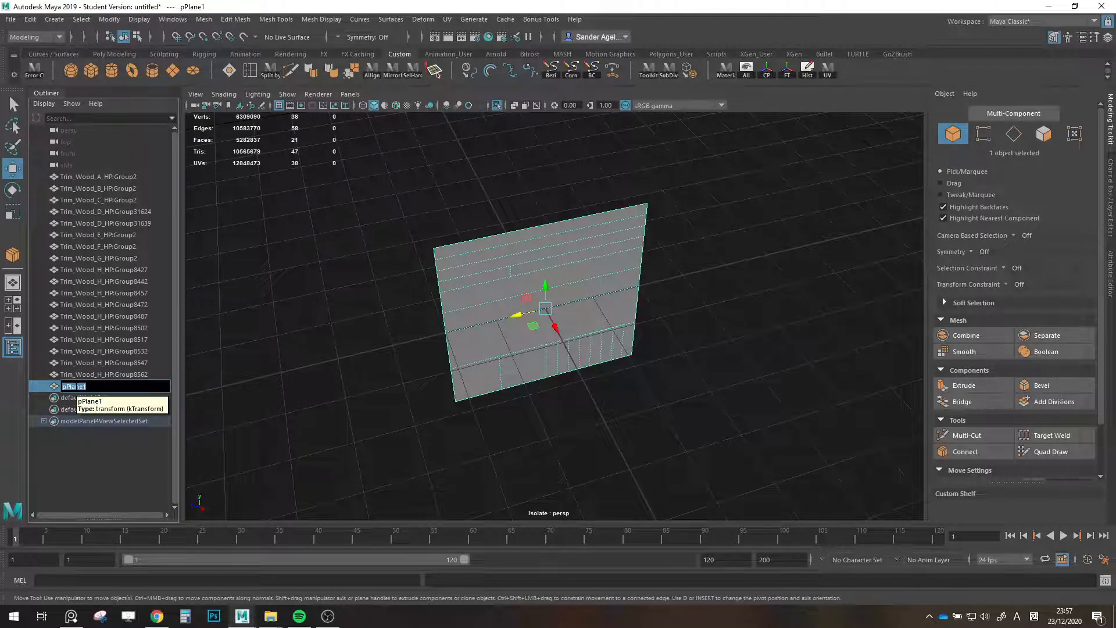
type("LP")
key("Return")
Group all the Trim_Wood high-poly meshes, from Trim_Wood_A_HP through Trim_Wood_H_HP, and name the group HP.
left_click(105, 375)
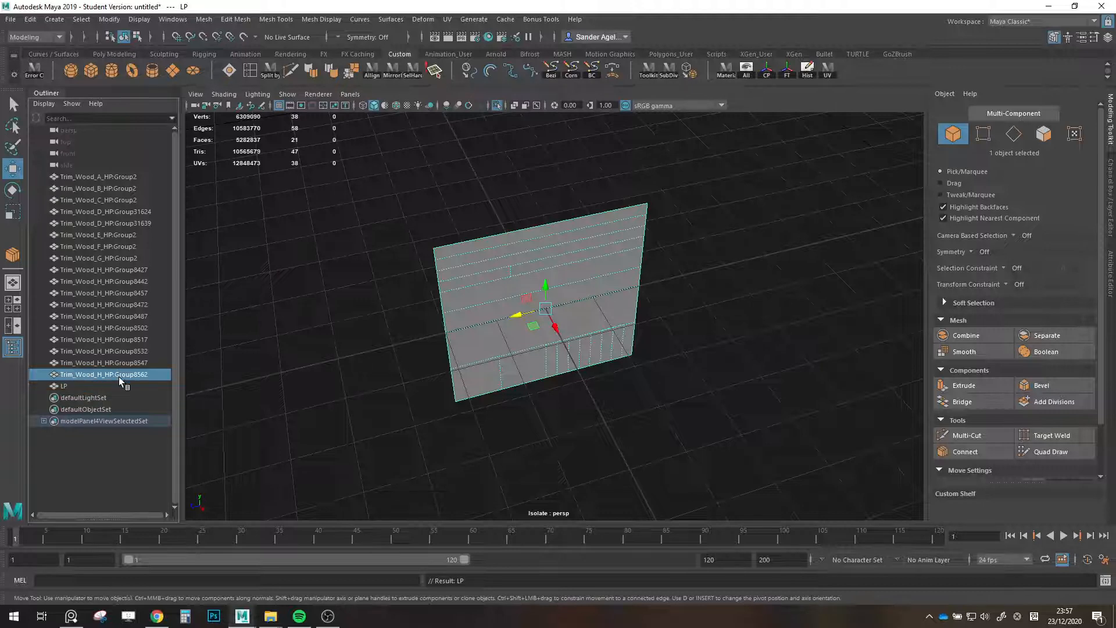
left_click(79, 177, "shift")
key("ctrl+g")
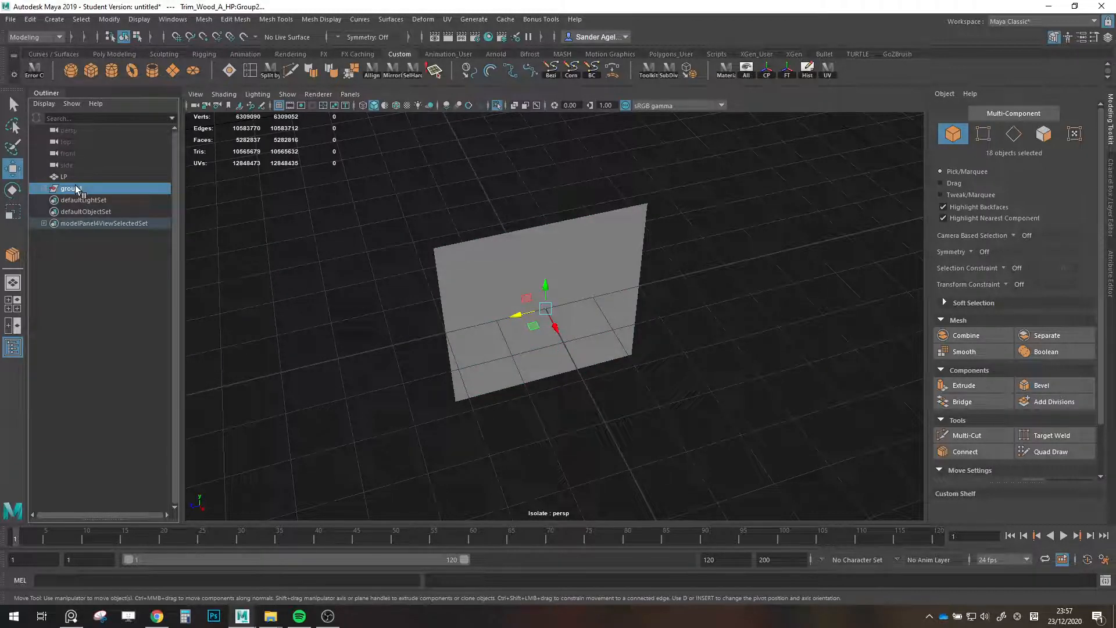
double_click(76, 188)
type("HP")
key("Return")
left_click(349, 259)
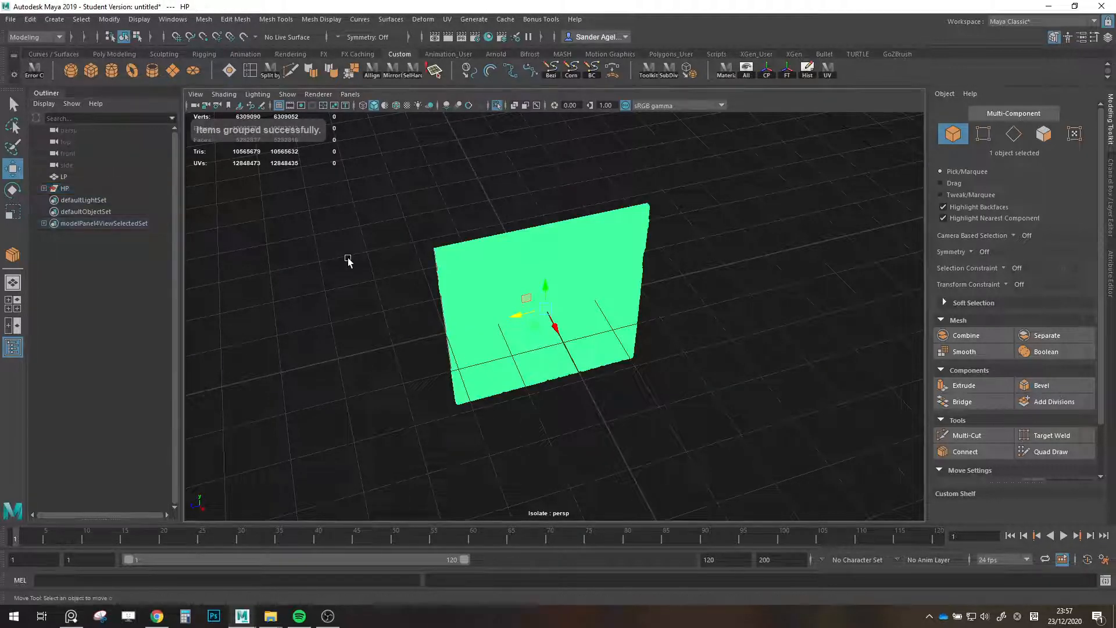
Examine the outer edges of the high-poly trims in the orthographic side view, checking how far they reach across the sheet.
left_click_drag(350, 261, 407, 314, "alt")
key("space")
left_click_drag(529, 332, 569, 336)
scroll(568, 336, "up", 10)
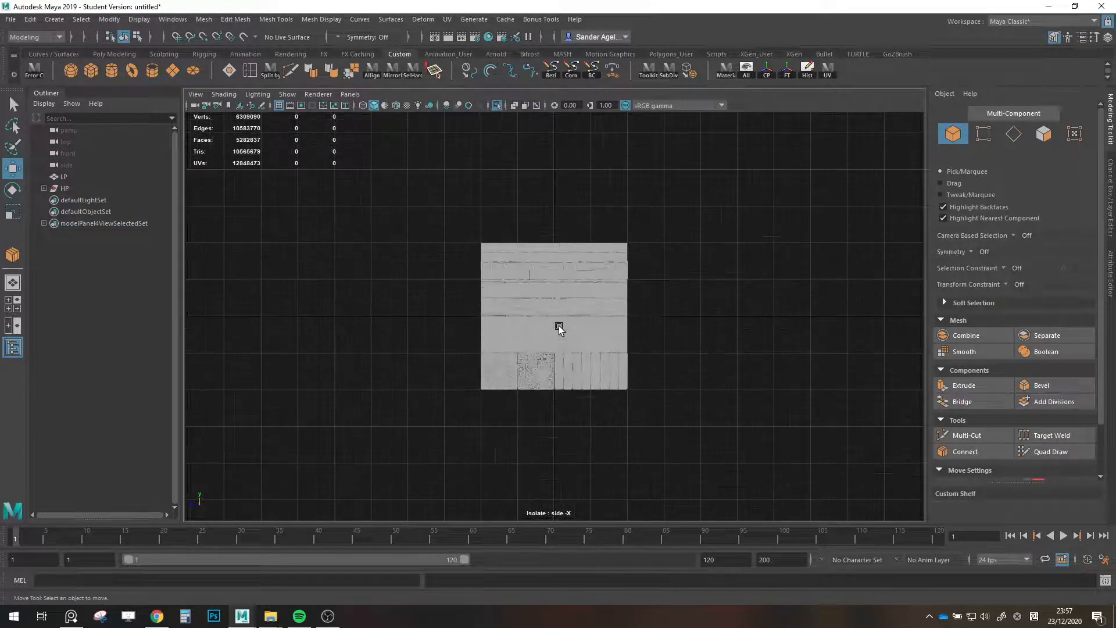
scroll(611, 279, "up", 3)
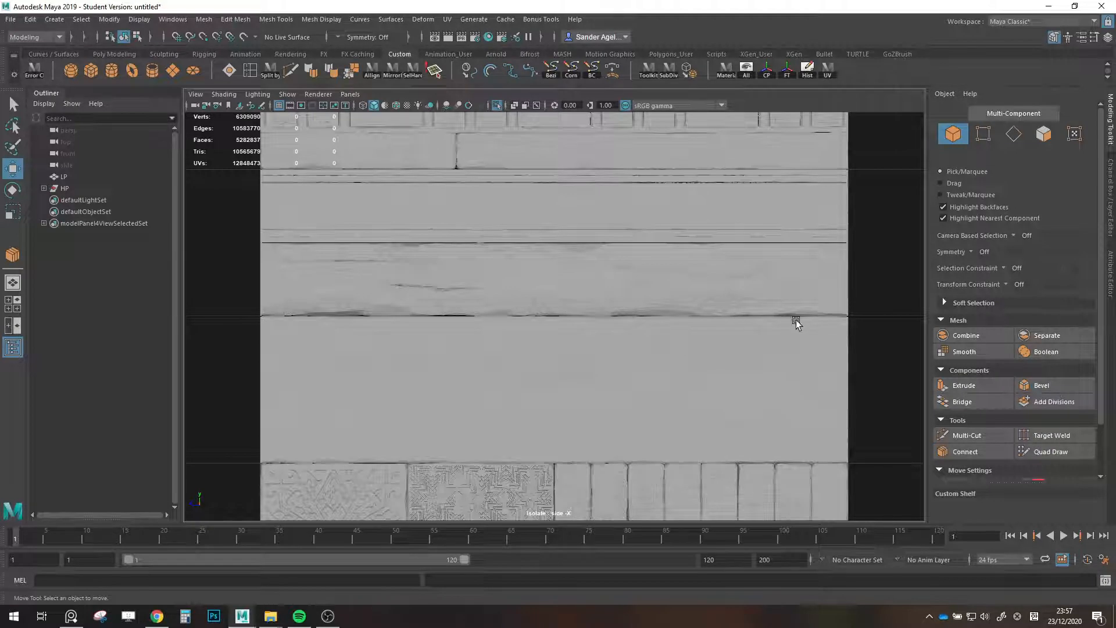
scroll(755, 317, "down", 10)
scroll(582, 291, "up", 4)
scroll(605, 284, "up", 8)
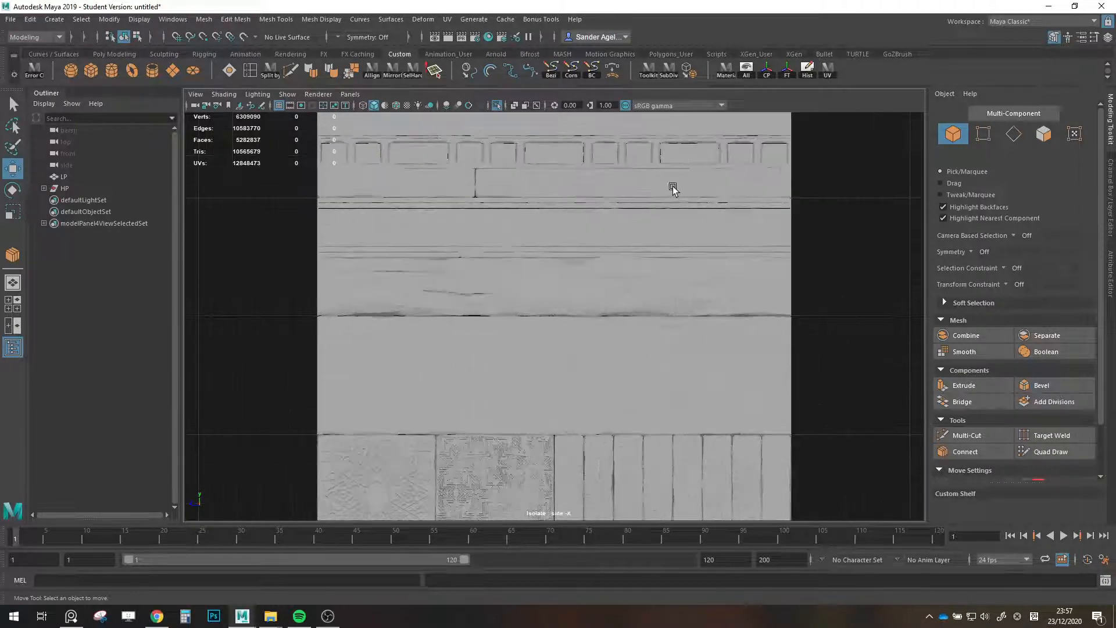
middle_click_drag(795, 155, 668, 309, "alt")
scroll(755, 283, "up", 6)
scroll(706, 283, "up", 8)
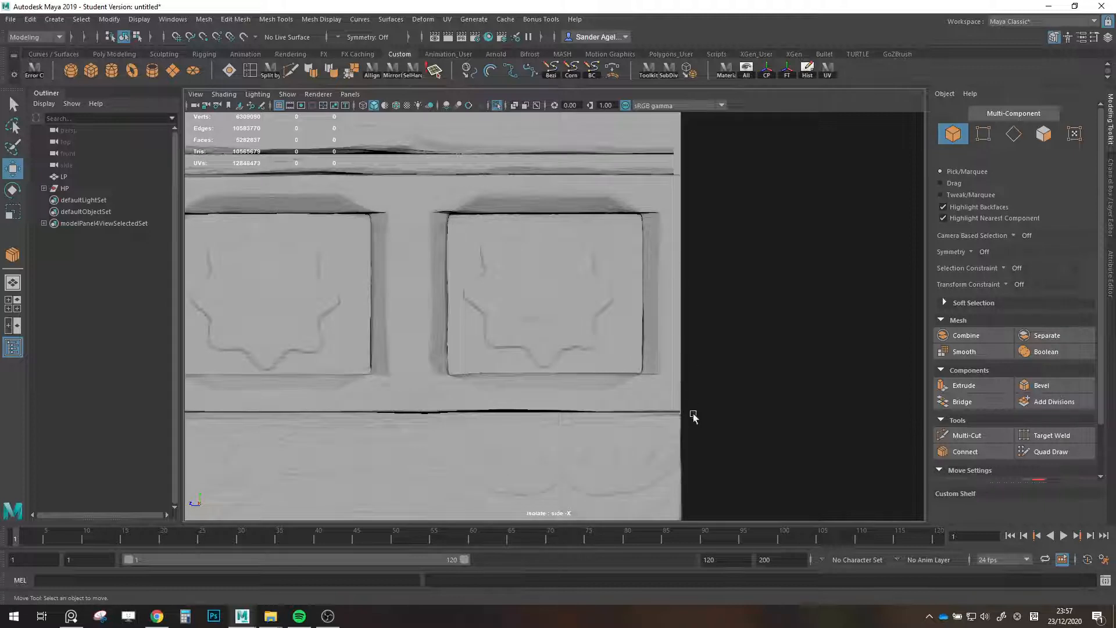
middle_click_drag(707, 239, 703, 424, "alt")
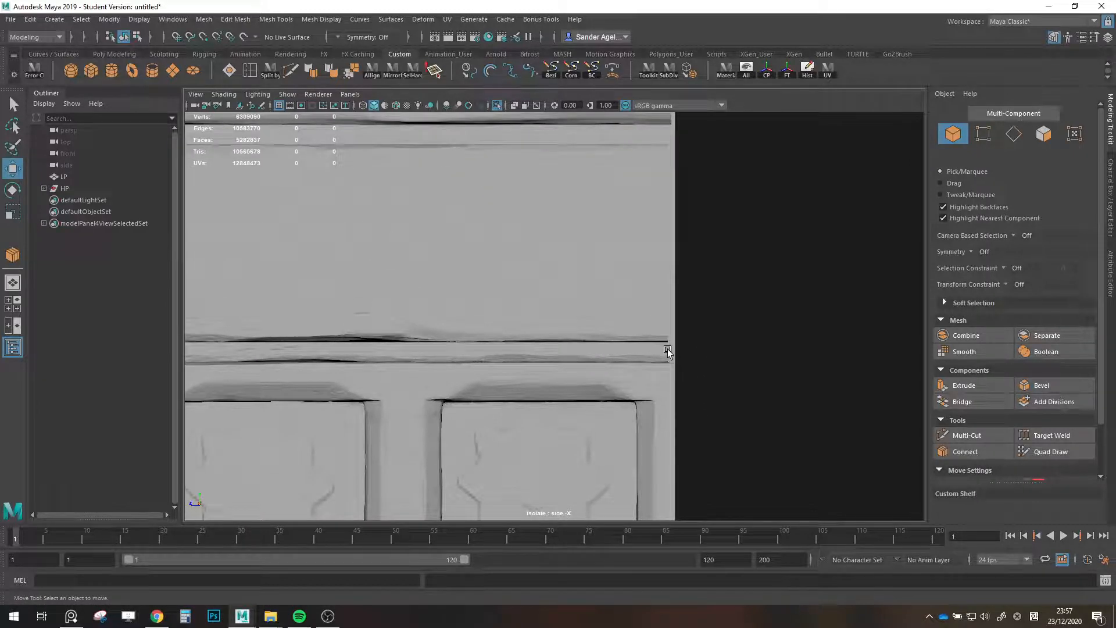
scroll(667, 350, "down", 15)
scroll(581, 342, "up", 3)
Inspect the outer end of the panelled trim Trim_Wood_C_HP up close in the perspective view.
key("space")
left_click_drag(565, 341, 418, 337)
left_click(685, 323)
key("f")
middle_click_drag(673, 310, 564, 329, "alt")
scroll(563, 329, "up", 10)
scroll(587, 331, "down", 5)
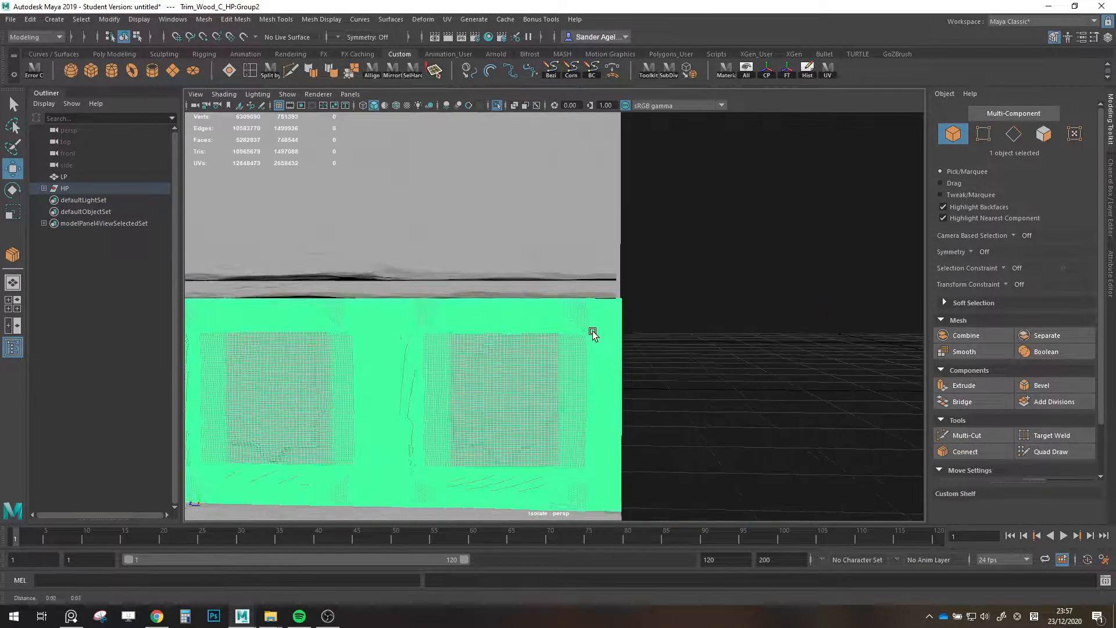
right_click_drag(593, 332, 588, 333, "alt")
middle_click_drag(587, 333, 615, 353, "alt")
Duplicate the trim strip directly above the panelled trim and place the copy beside the trim sheet.
left_click(620, 319)
mouse_move(620, 319)
right_mouse_down("alt")
mouse_move(564, 317)
mouse_move(611, 311)
right_mouse_up("alt")
mouse_move(611, 311)
left_mouse_down("alt")
mouse_move(418, 395)
mouse_move(758, 359)
left_mouse_up("alt")
middle_click_drag(759, 359, 535, 358, "alt")
Delete the middle faces of the duplicated strip, keeping only a short block at each end.
left_click(1044, 135)
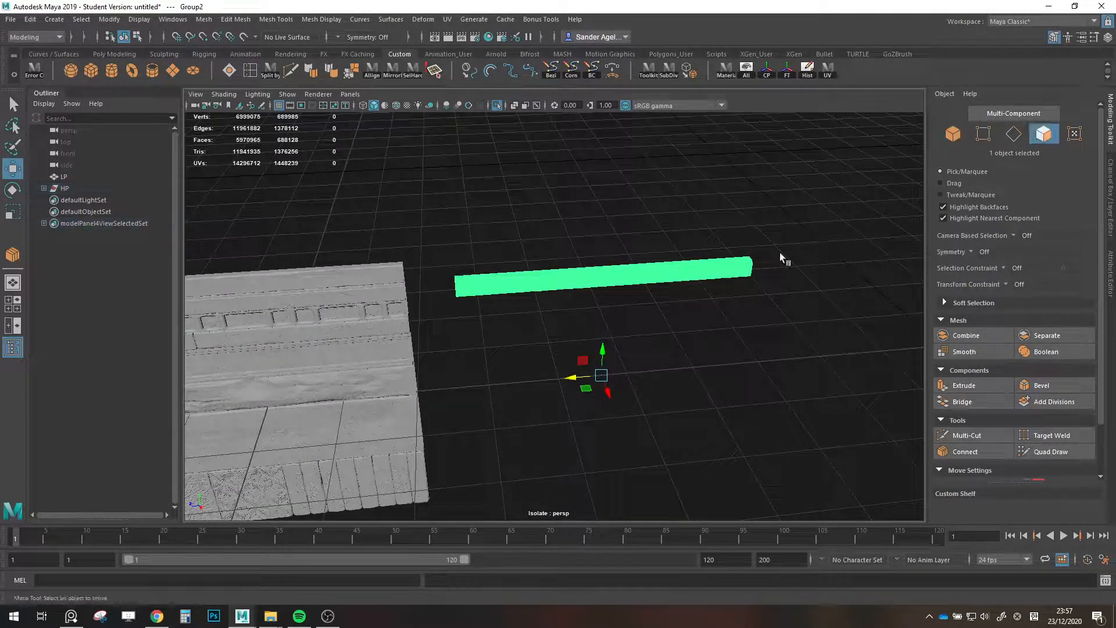
left_click_drag(619, 311, 748, 352, "alt")
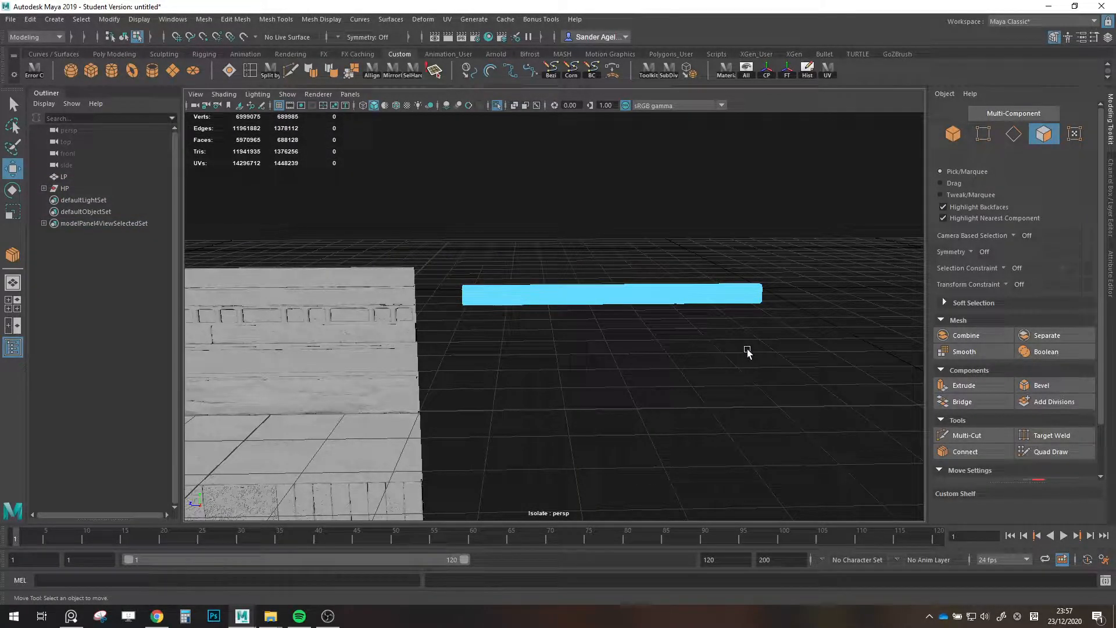
left_click(558, 308)
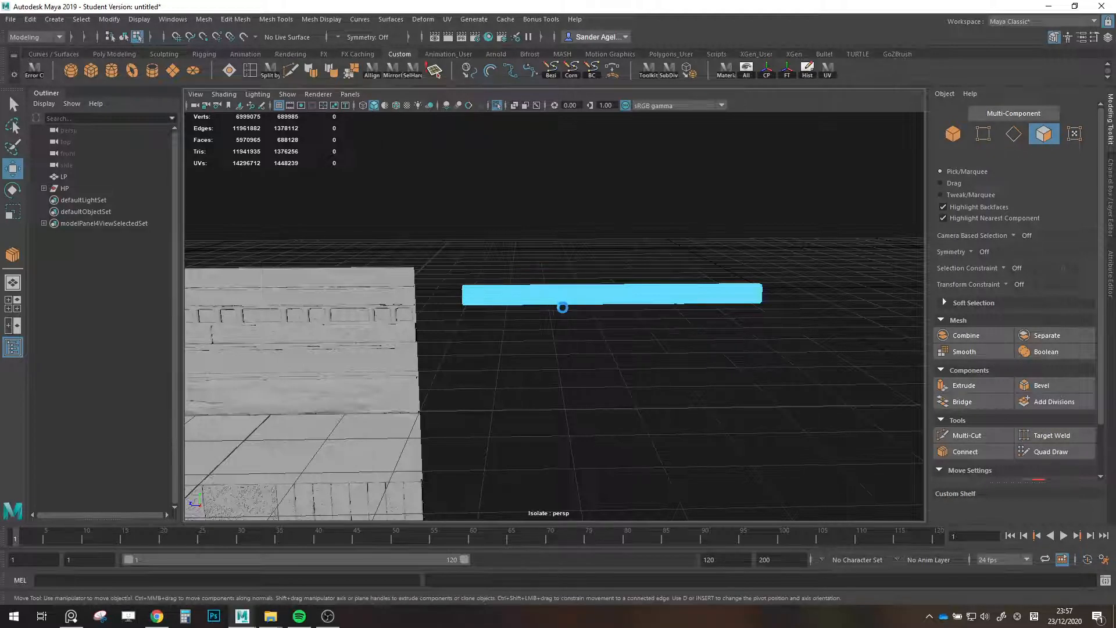
key("Delete")
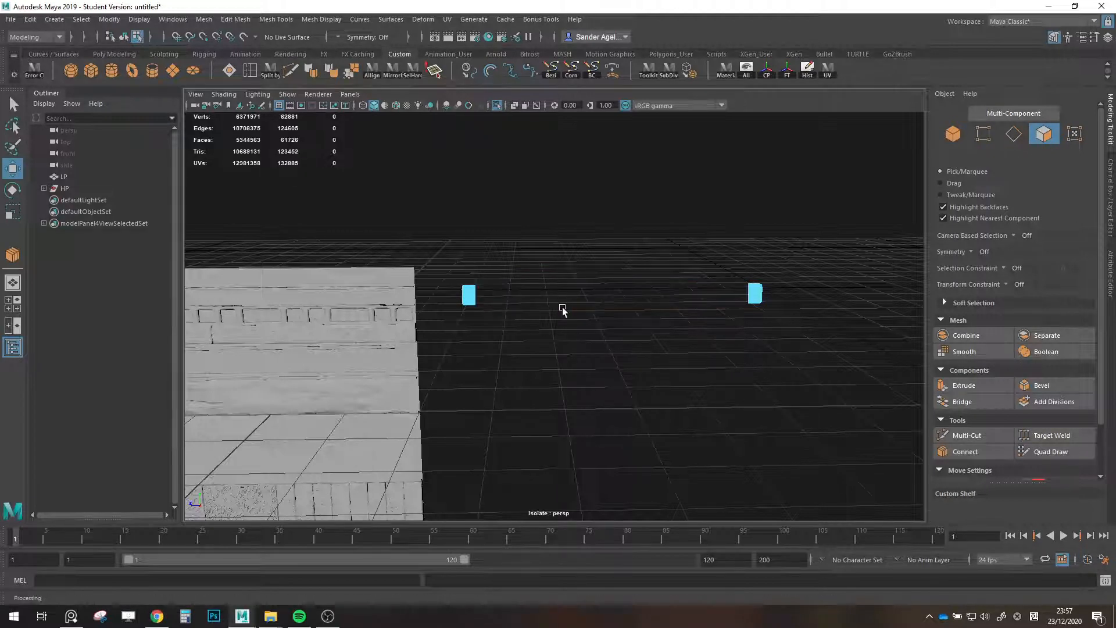
left_click(955, 136)
Shift the two remaining end blocks slightly farther from the trim sheet and separate them into individual meshes.
scroll(580, 234, "down", 2)
left_click_drag(580, 234, 596, 269, "alt")
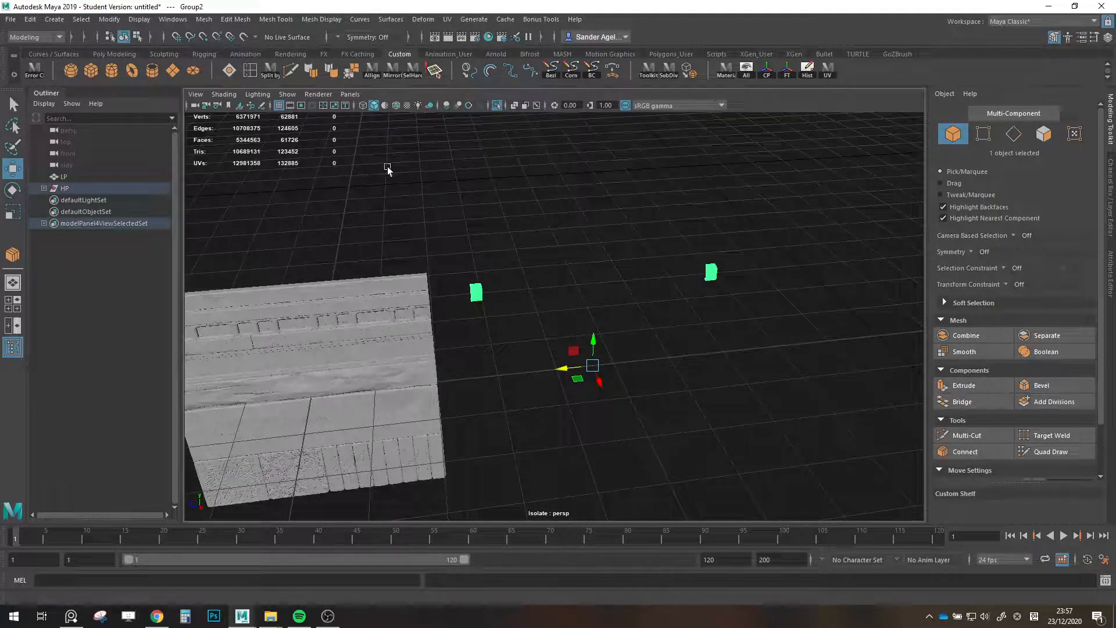
left_click_drag(592, 365, 614, 362)
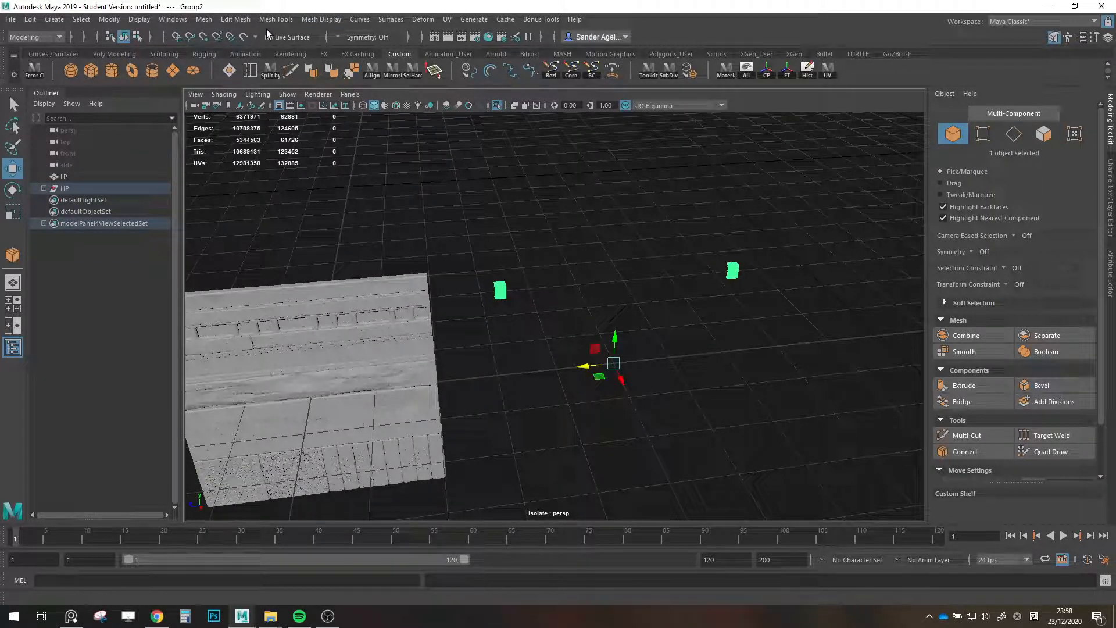
left_click(203, 19)
left_click(233, 70)
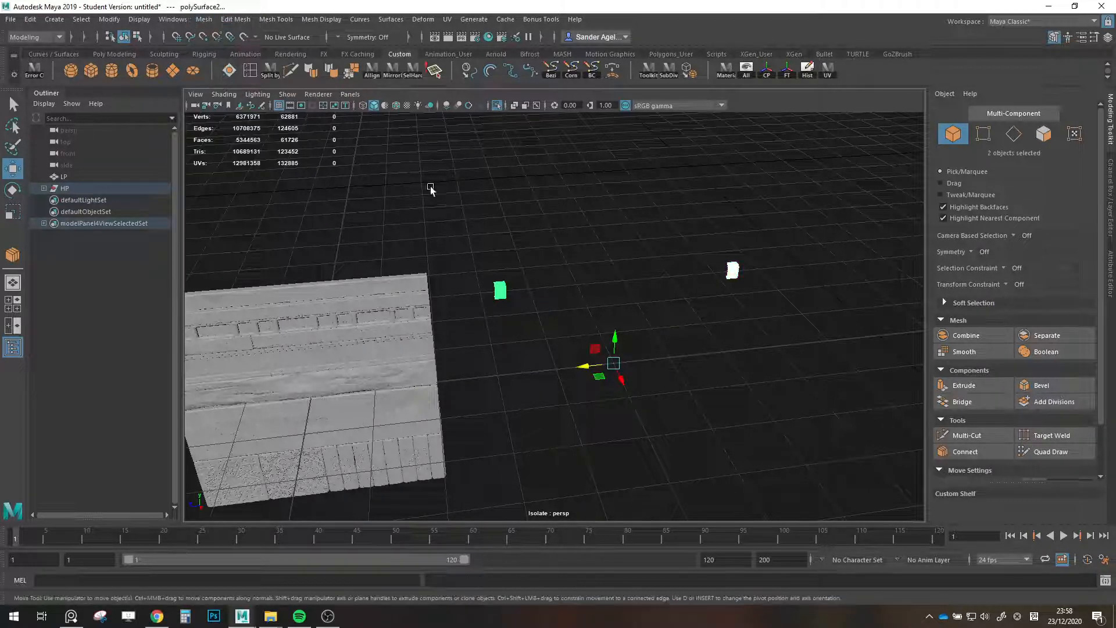
Select the end block nearest the trim sheet and move it with grid snapping onto the sheet's opposite edge.
left_click_drag(508, 298, 492, 319)
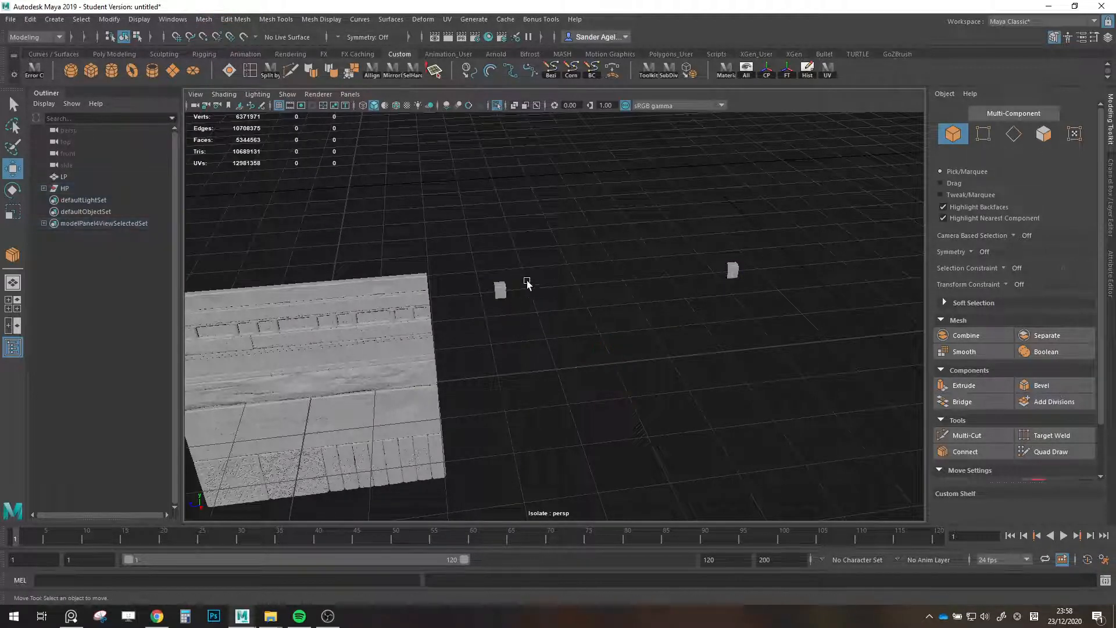
left_click_drag(527, 279, 493, 310)
scroll(548, 327, "down", 2)
middle_click_drag(550, 327, 656, 314, "alt")
key("x")
left_click_drag(668, 349, 444, 372)
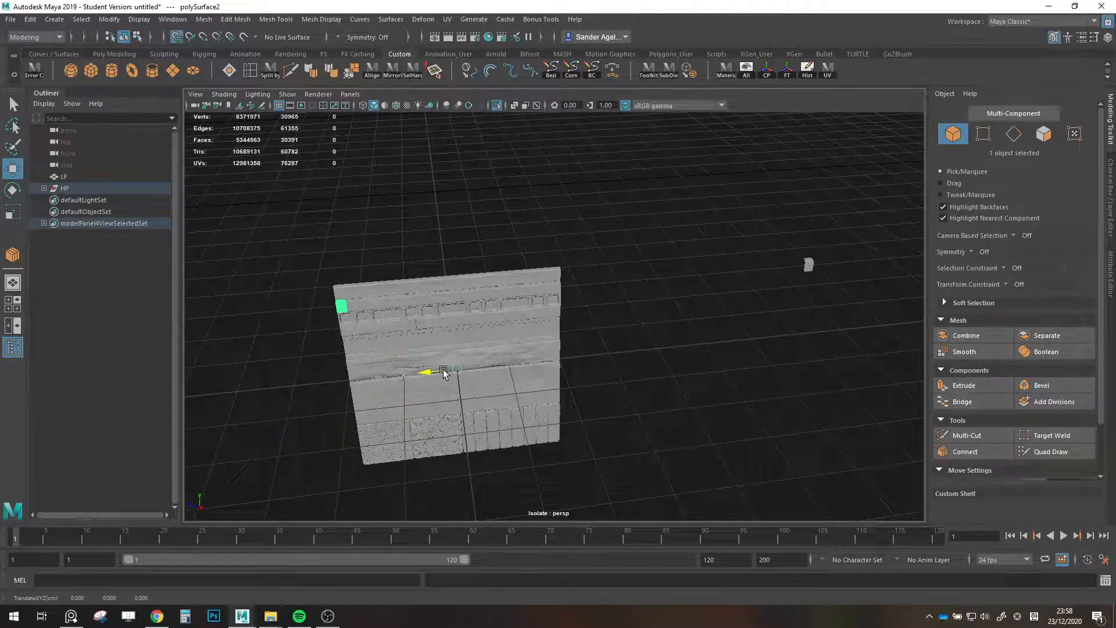
Fine-tune the placed end block so it sits flush against the trim sheet's left edge.
middle_click_drag(431, 378, 526, 367, "alt")
scroll(527, 368, "up", 2)
left_click_drag(526, 372, 640, 399, "alt")
scroll(628, 381, "up", 5)
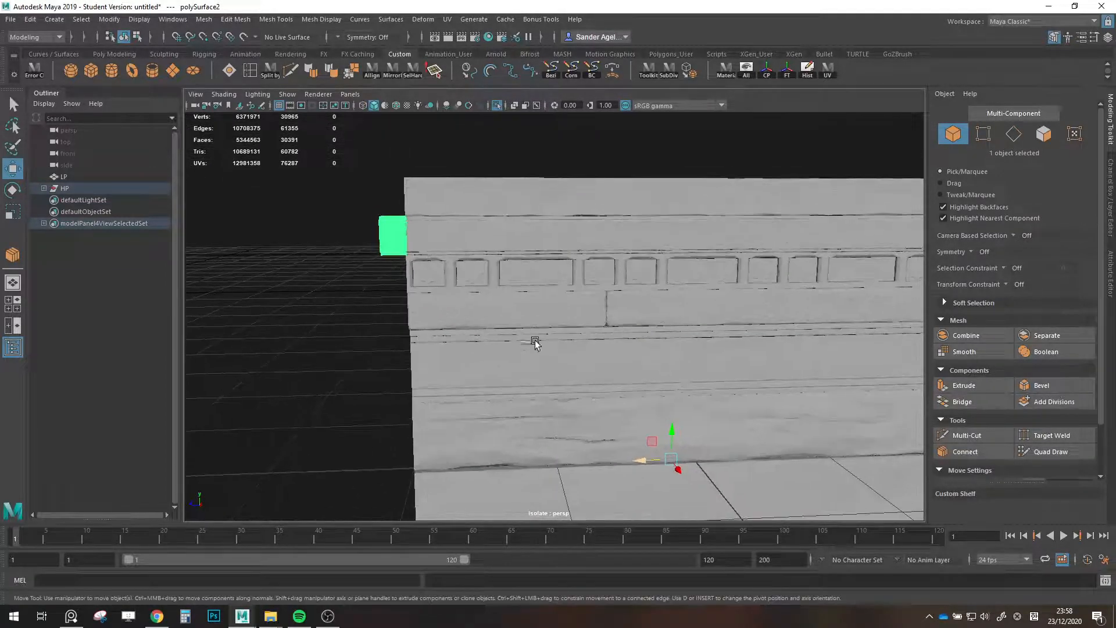
left_click_drag(646, 465, 642, 463)
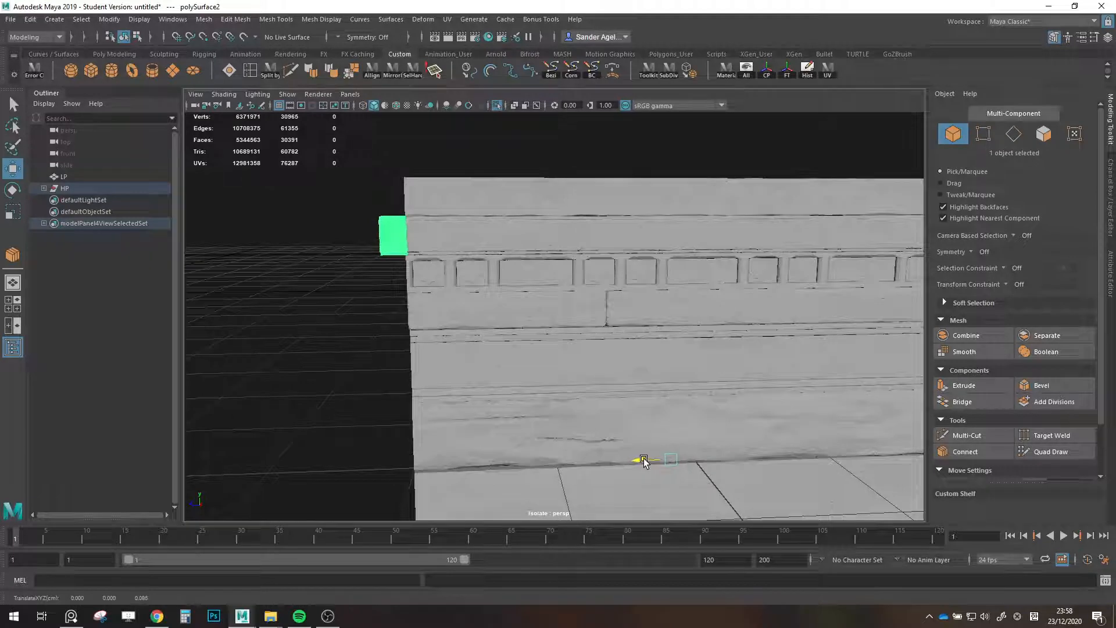
left_click(361, 386)
Move the remaining far end block onto the trim sheet's right edge and nudge it flush with the strip's end.
scroll(394, 364, "down", 5)
middle_click_drag(669, 346, 423, 341, "alt")
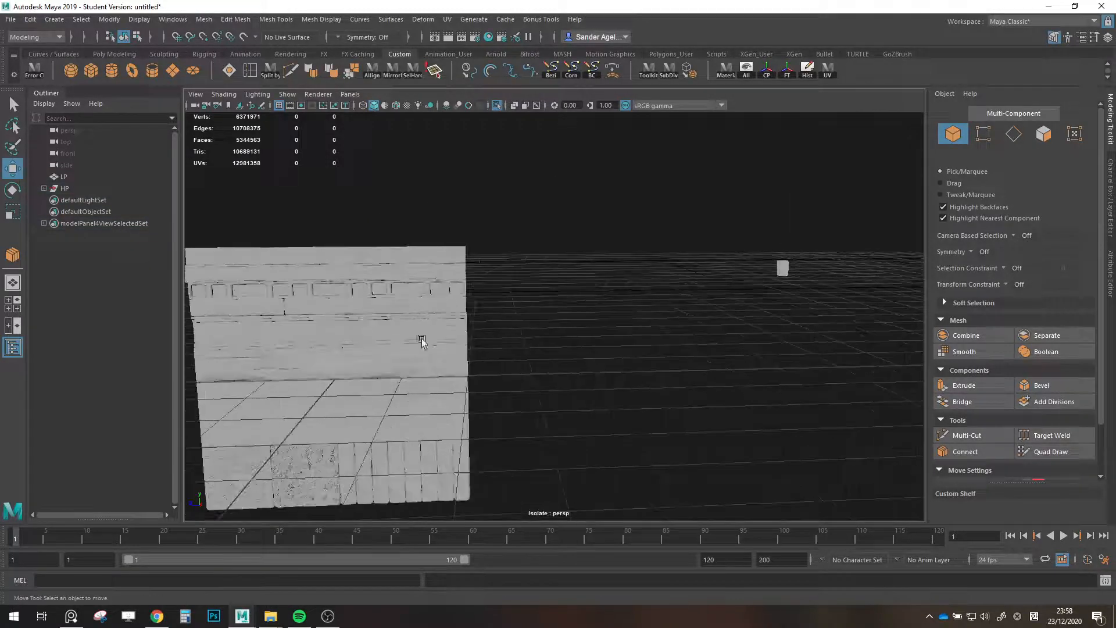
left_click_drag(769, 231, 807, 325)
left_click_drag(629, 372, 318, 379)
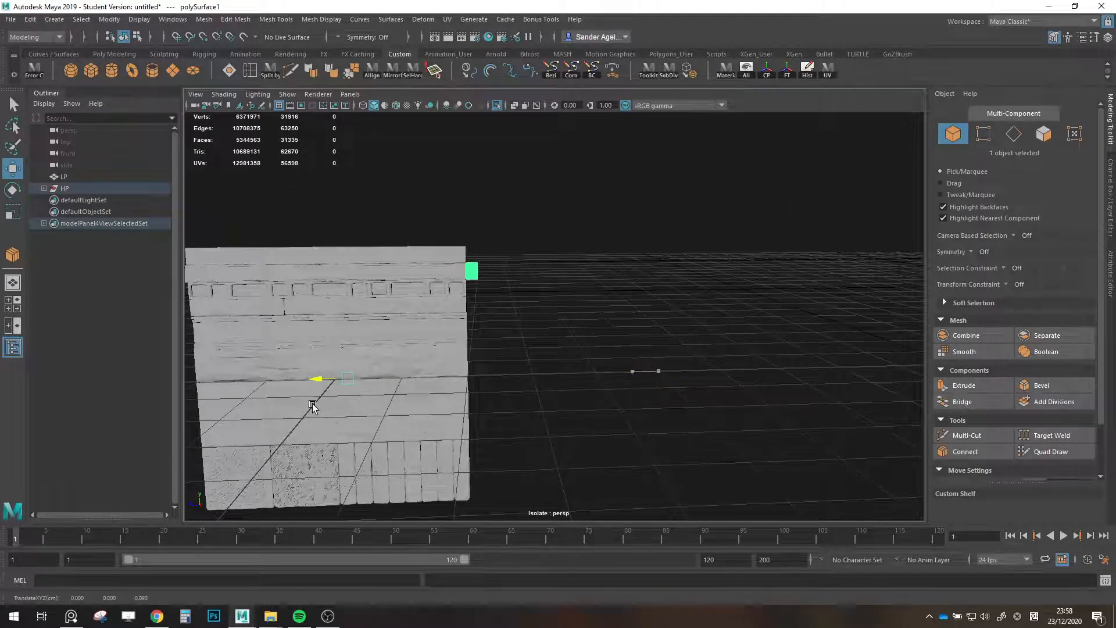
scroll(542, 379, "up", 5)
left_click_drag(537, 384, 530, 392, "alt")
left_click_drag(369, 436, 370, 436)
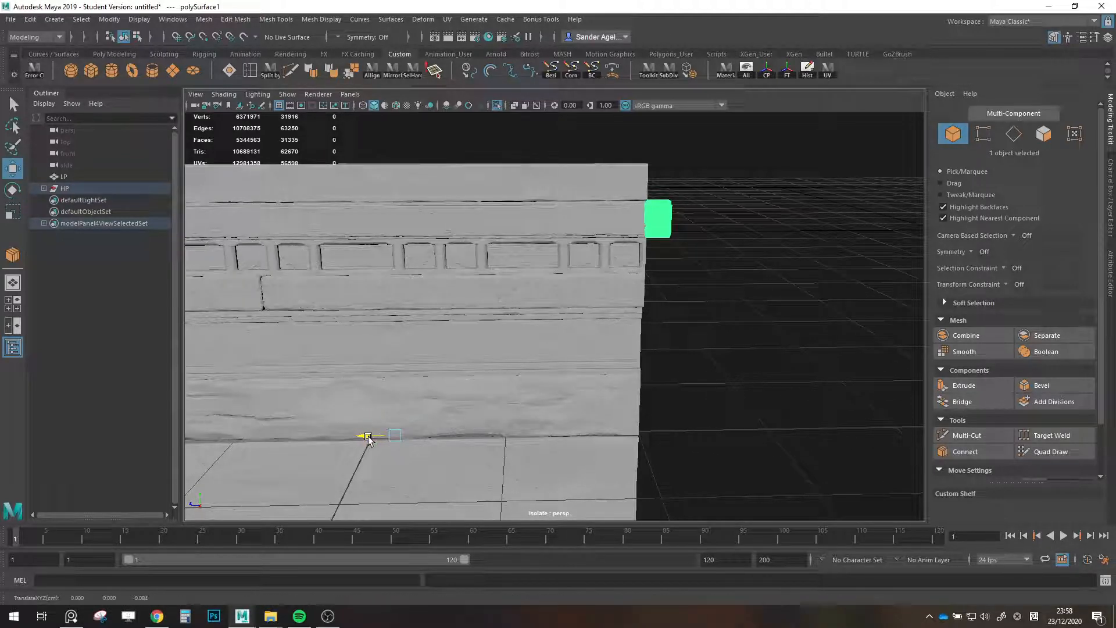
left_click(690, 286)
Examine the seams where the added end blocks meet the plain trim strip above the panelled trim.
scroll(694, 275, "up", 1)
middle_click_drag(693, 275, 639, 368, "alt")
scroll(638, 368, "up", 5)
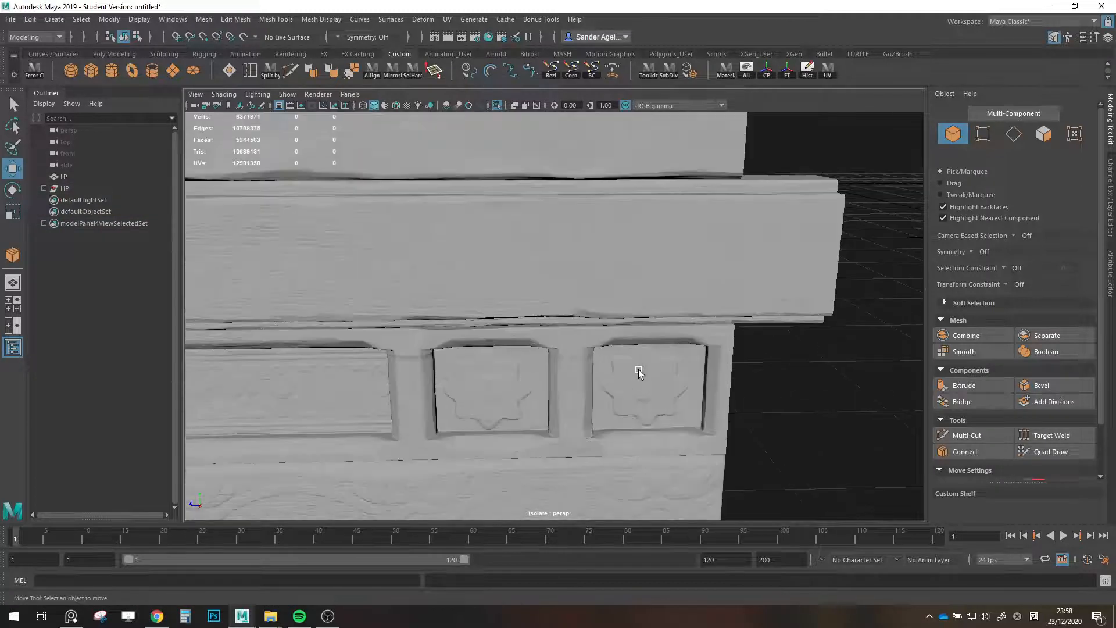
left_click(759, 297)
left_click(720, 291)
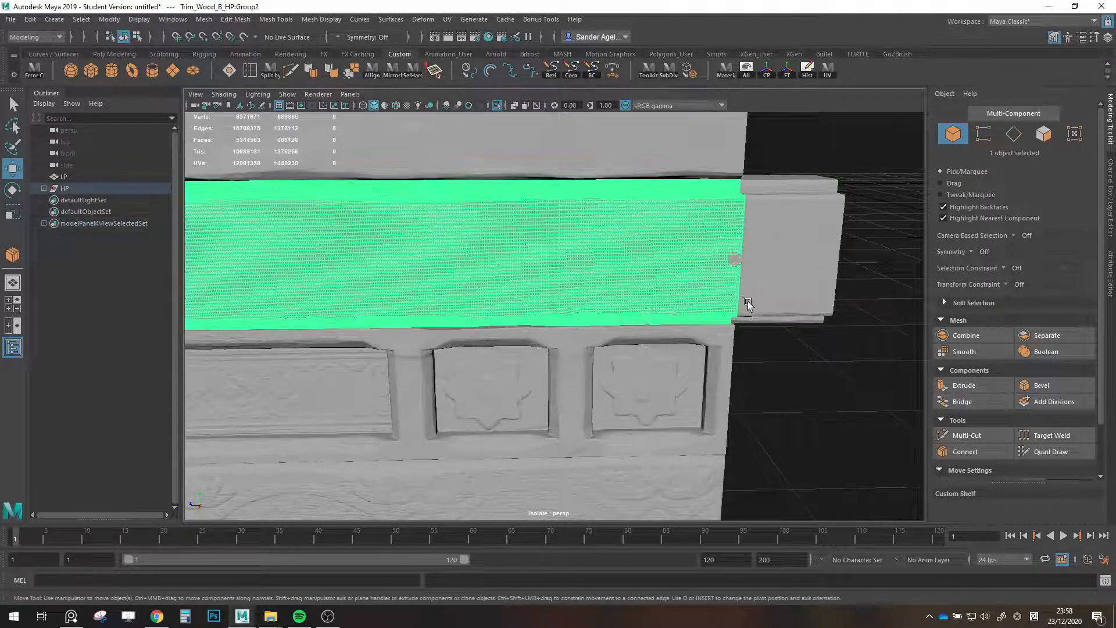
left_click(800, 359)
middle_click_drag(784, 320, 755, 246, "alt")
scroll(679, 324, "up", 3)
scroll(679, 324, "down", 6)
scroll(755, 246, "down", 1)
left_click_drag(755, 247, 712, 261, "alt")
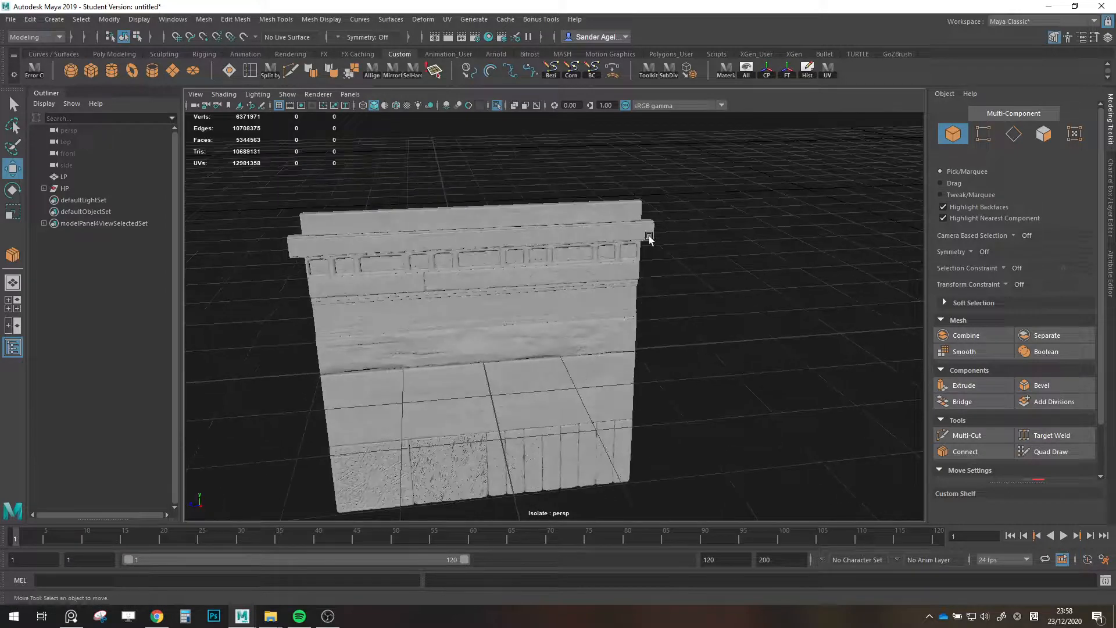
left_click(650, 237)
left_click(349, 244, "shift")
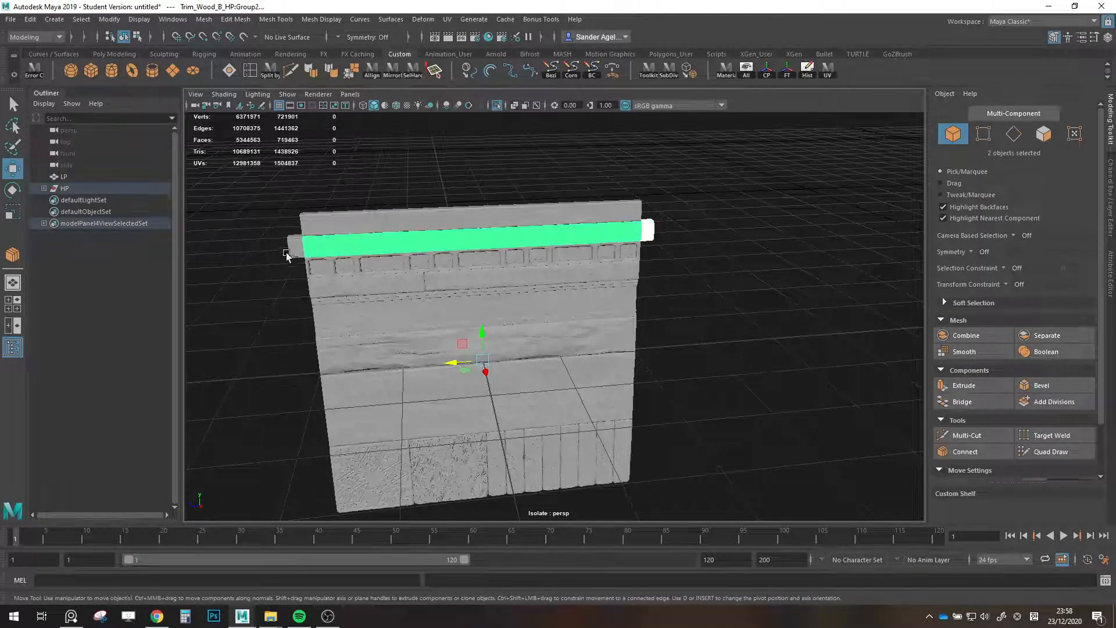
left_click(698, 292)
scroll(618, 249, "up", 3)
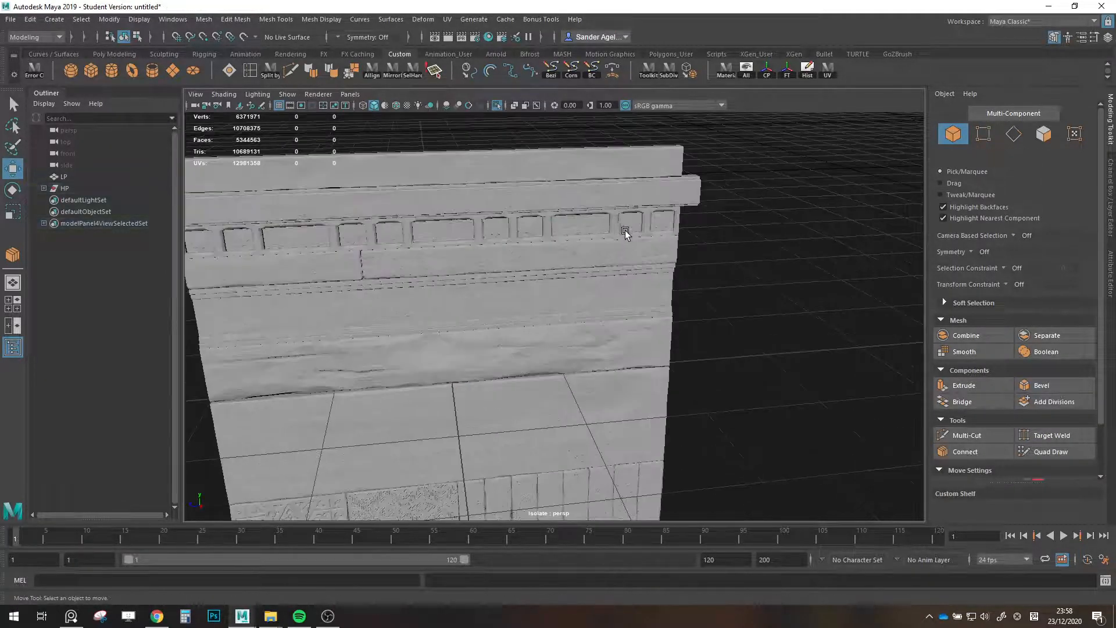
Examine the panelled trim strip and its ends beneath the added blocks.
left_click(626, 234)
mouse_move(625, 241)
left_mouse_down("alt")
mouse_move(548, 239)
mouse_move(615, 245)
left_mouse_up("alt")
right_click_drag(616, 245, 570, 267, "alt")
middle_click_drag(570, 267, 628, 261, "alt")
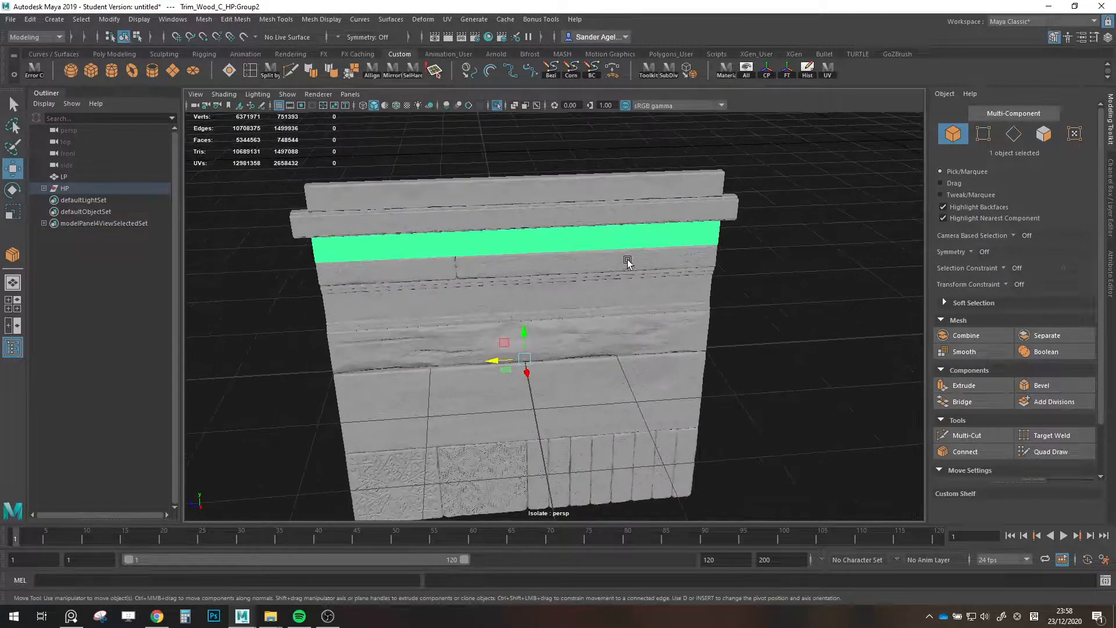
left_click_drag(621, 258, 629, 250, "alt")
left_click(726, 266)
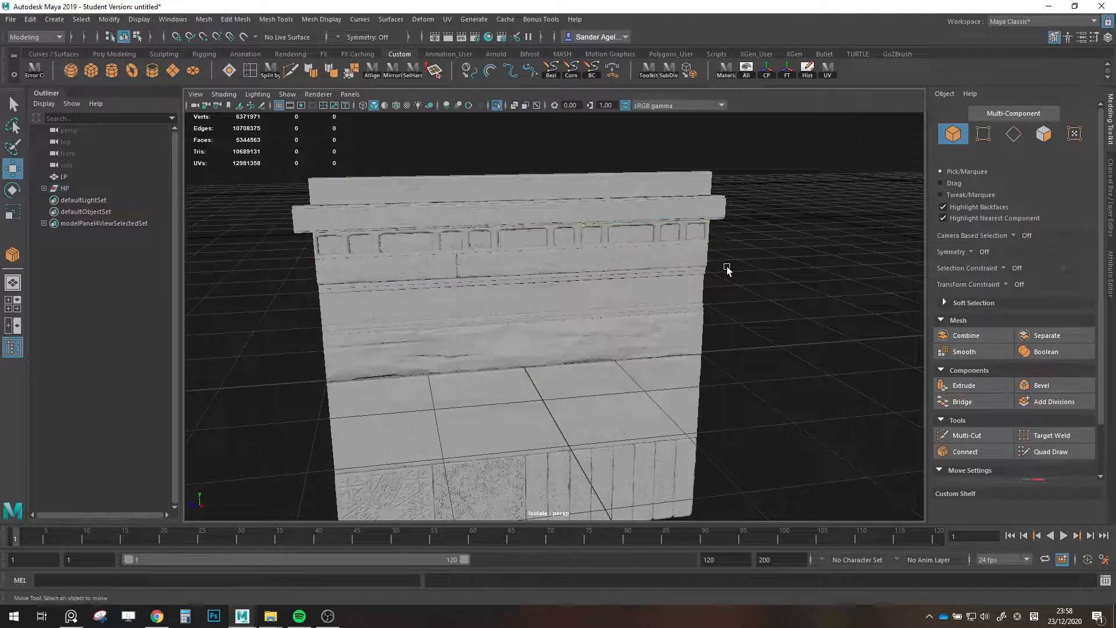
left_click_drag(725, 267, 723, 254, "alt")
right_click_drag(723, 253, 741, 250, "alt")
middle_click_drag(742, 250, 646, 339, "alt")
scroll(645, 339, "up", 3)
left_click_drag(646, 339, 623, 326, "alt")
middle_click_drag(623, 326, 486, 334, "alt")
scroll(486, 335, "up", 4)
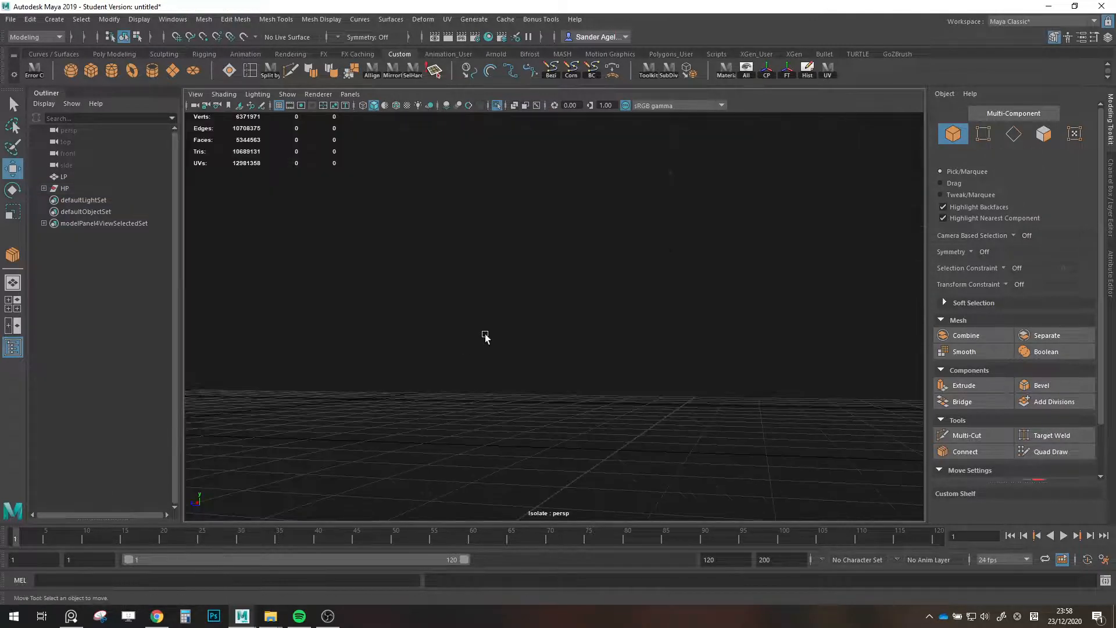
scroll(485, 333, "down", 2)
left_click_drag(485, 334, 527, 340, "alt")
Duplicate the panelled trim strip and place the copy clear of the trim sheet's right side with grid snapping.
left_click(526, 339)
scroll(527, 339, "down", 8)
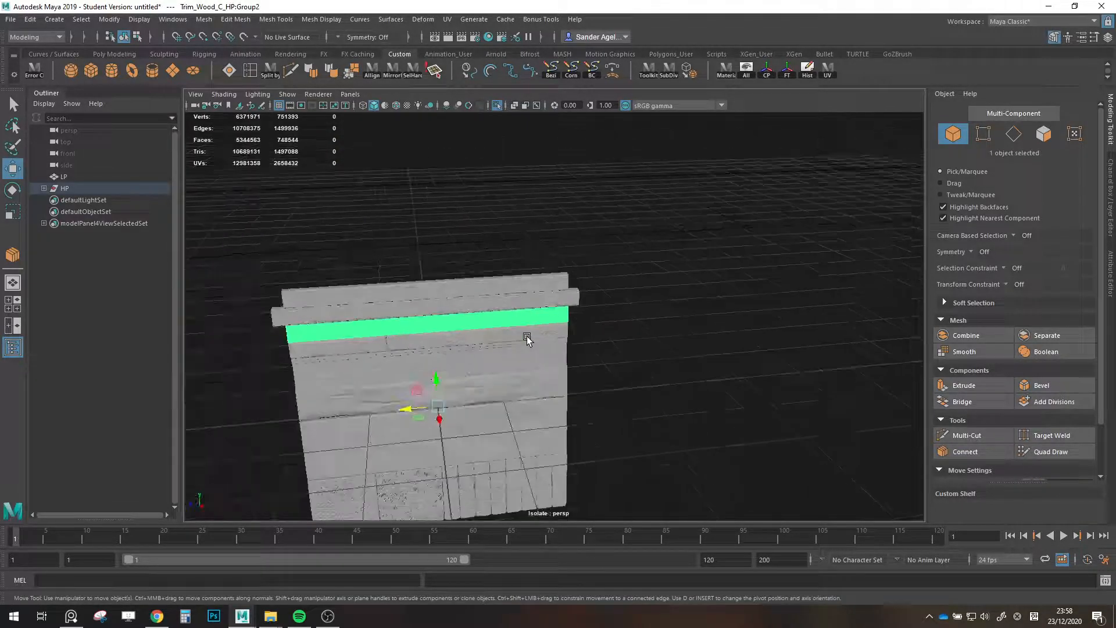
middle_click_drag(527, 339, 504, 350, "alt")
left_click_drag(395, 420, 669, 396, "shift")
middle_click_drag(683, 391, 498, 379, "alt")
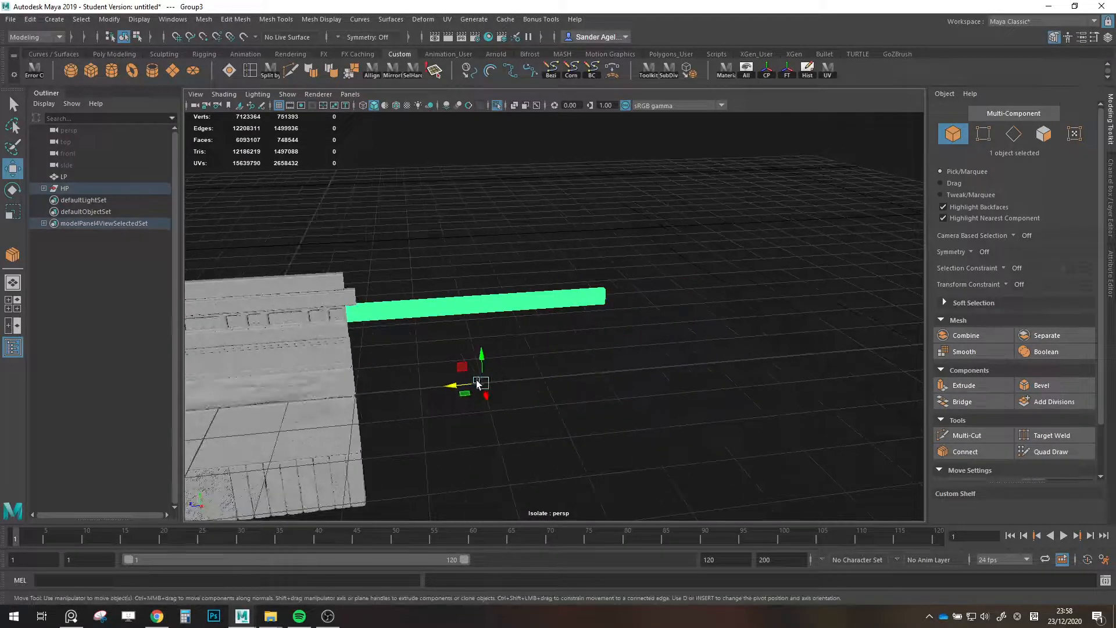
key("x")
left_click_drag(451, 385, 534, 381)
Delete the middle faces of the duplicated panelled strip, keeping only a short piece at each end.
left_click(1039, 138)
scroll(394, 306, "up", 4)
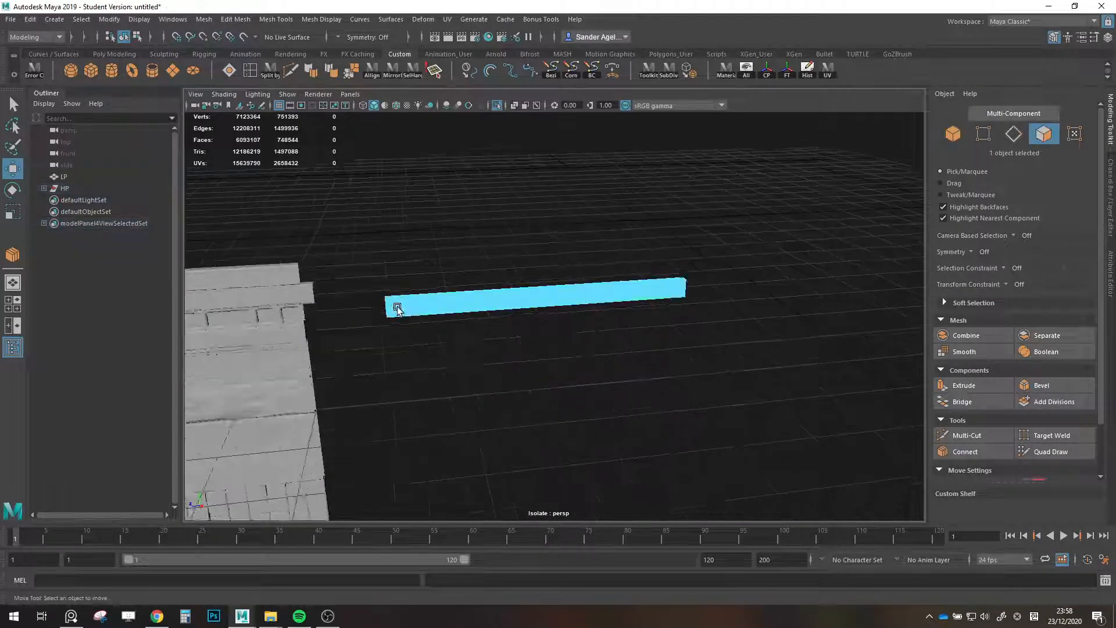
middle_click_drag(407, 310, 460, 318, "alt")
left_click_drag(459, 319, 763, 368, "alt")
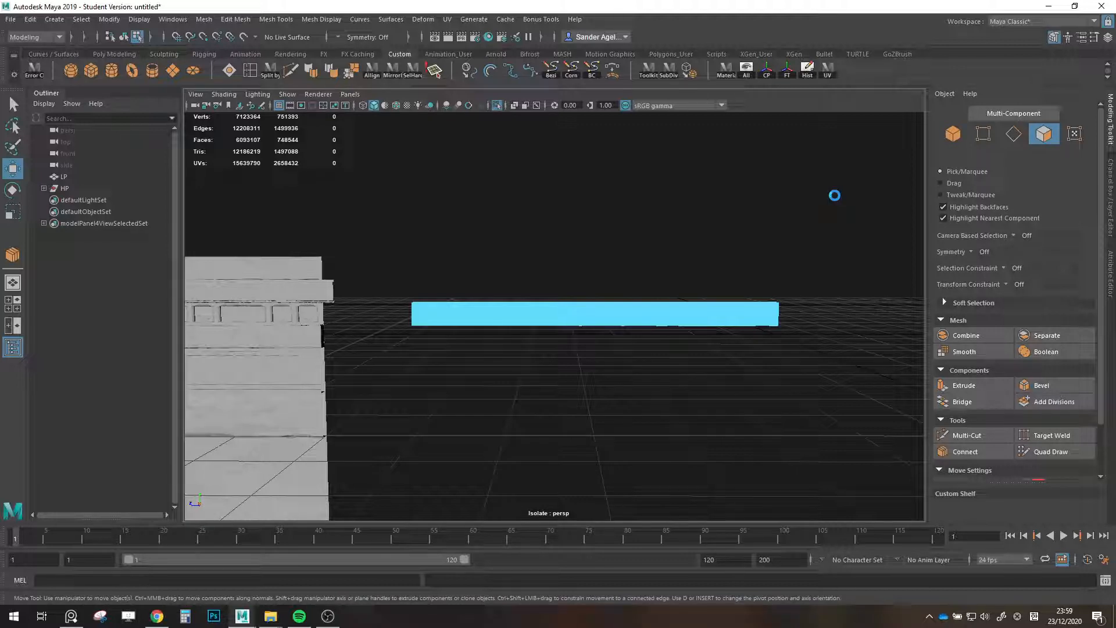
left_click(947, 135)
scroll(664, 258, "down", 3)
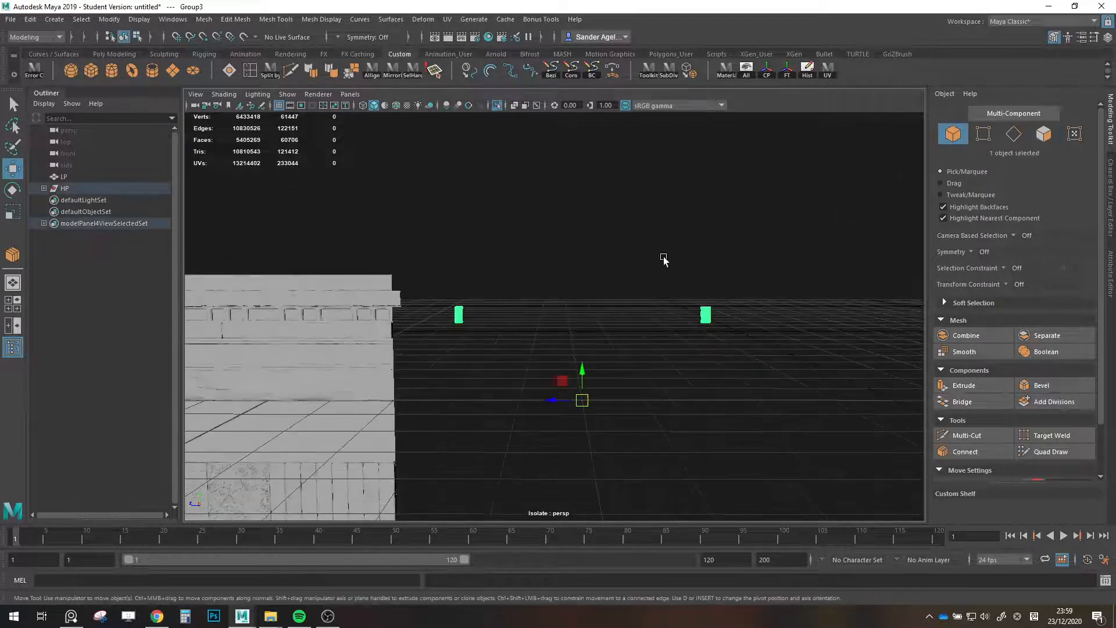
Separate the two remaining panelled end pieces into individual meshes.
left_click_drag(664, 258, 700, 311, "alt")
left_click(203, 20)
left_click(229, 71)
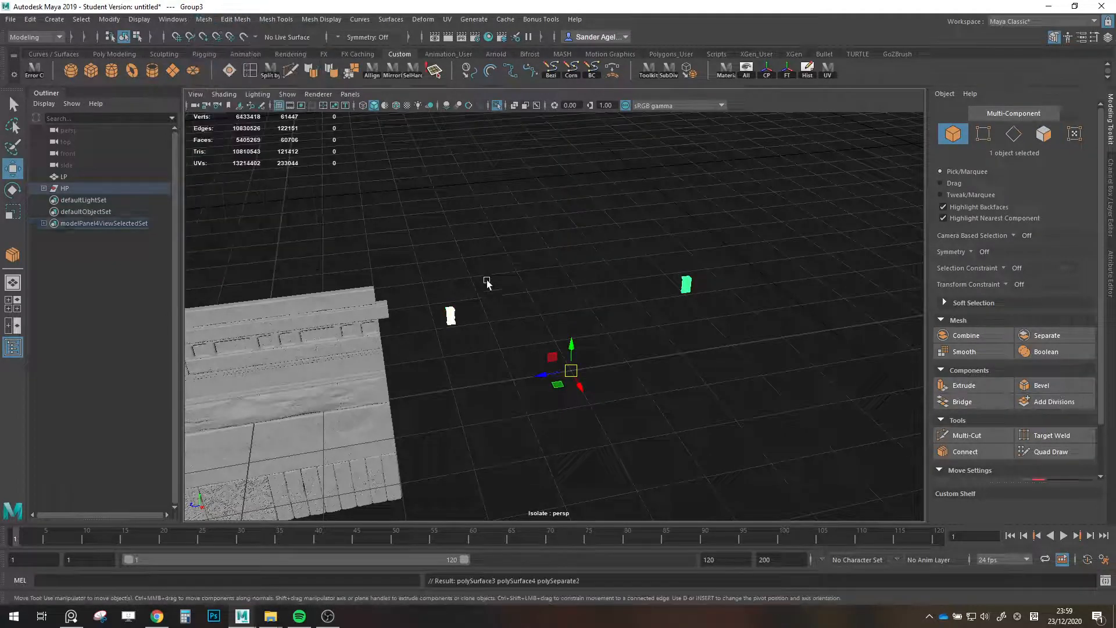
Try to fit the panelled end piece nearest the trim sheet against the sheet's left edge.
left_click_drag(491, 288, 447, 326)
scroll(524, 319, "down", 2)
middle_click_drag(524, 319, 692, 300, "alt")
left_click_drag(710, 346, 434, 406)
key("f")
scroll(574, 378, "down", 3)
middle_click_drag(573, 378, 406, 340, "alt")
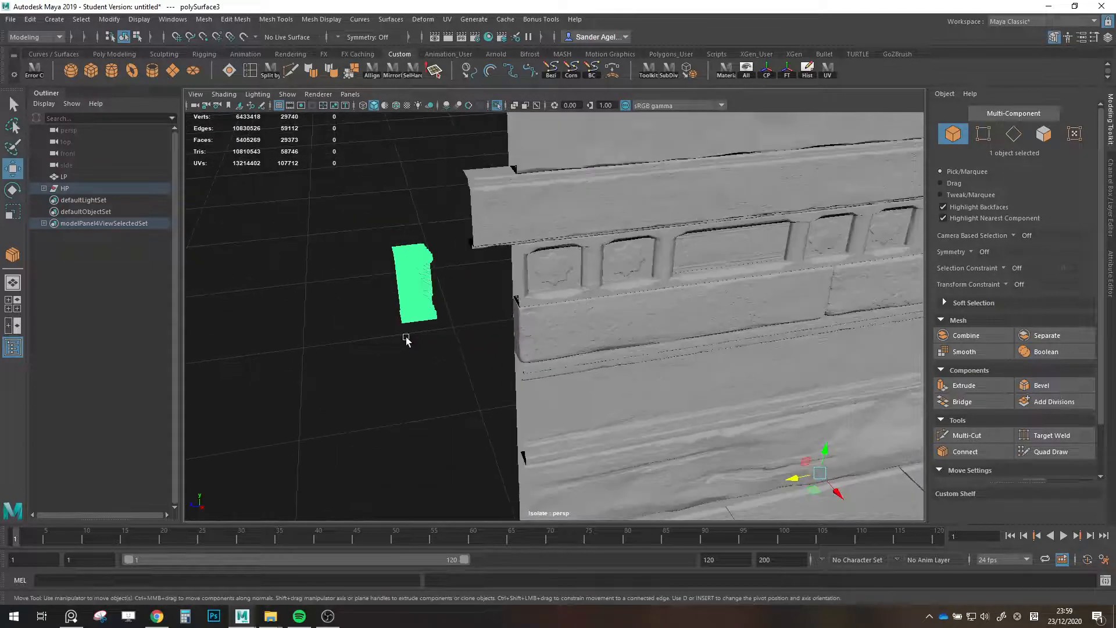
left_click_drag(785, 478, 839, 457)
left_click(467, 353)
scroll(469, 348, "up", 2)
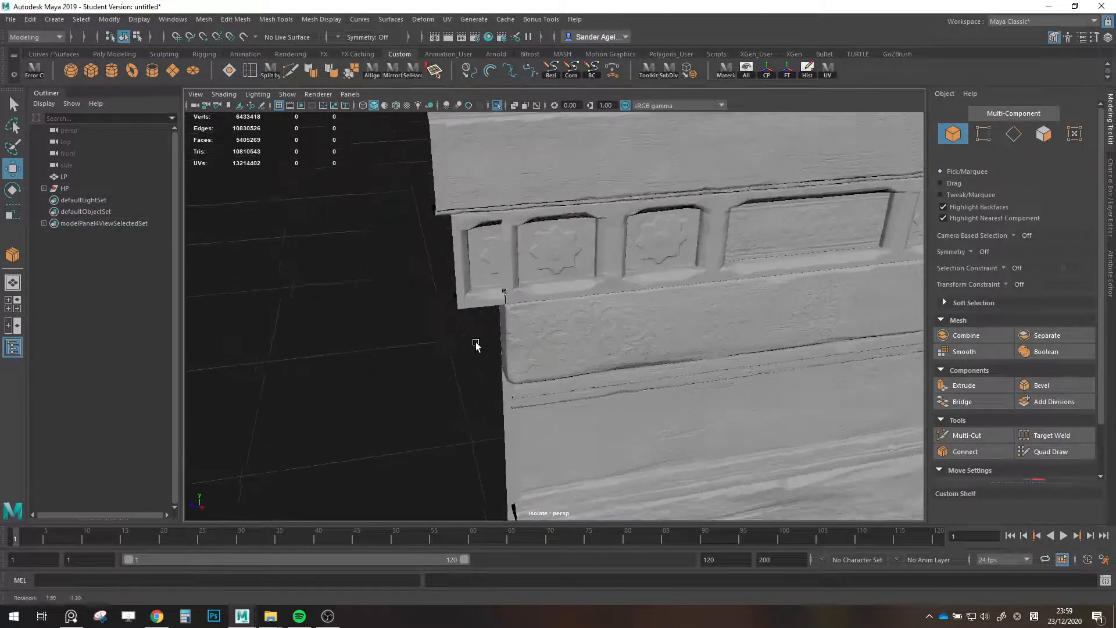
left_click_drag(475, 343, 470, 325, "alt")
Move that panelled end piece to the sheet's right edge so it continues the panelled trim, and check the seam.
left_click(479, 284)
scroll(500, 297, "down", 5)
left_click_drag(557, 324, 410, 359, "alt")
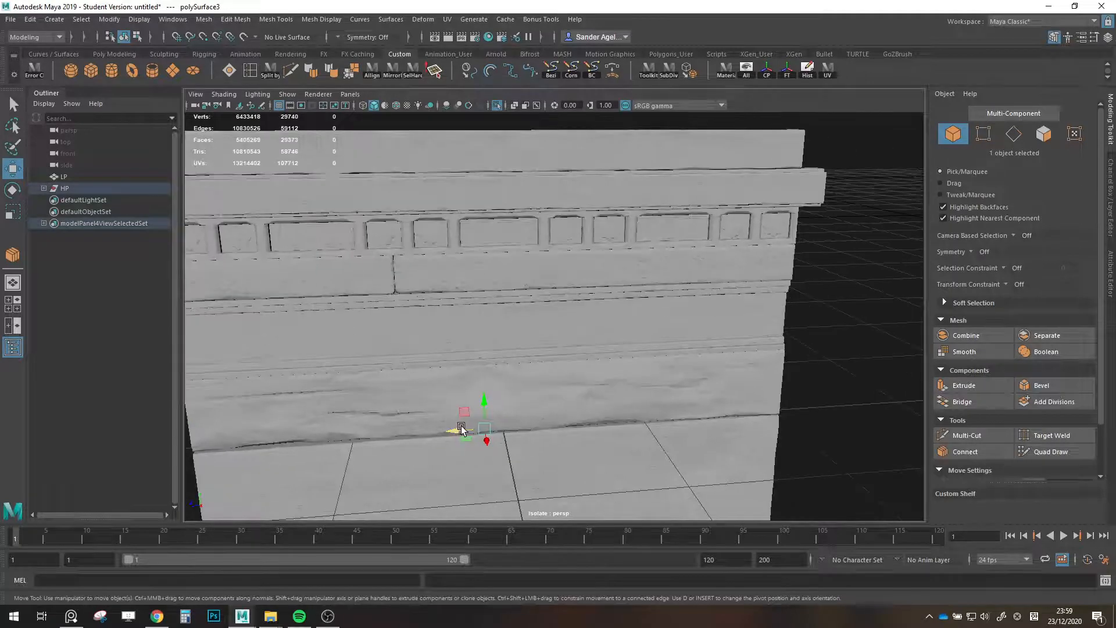
left_click_drag(461, 429, 961, 374)
middle_click_drag(657, 335, 337, 323, "alt")
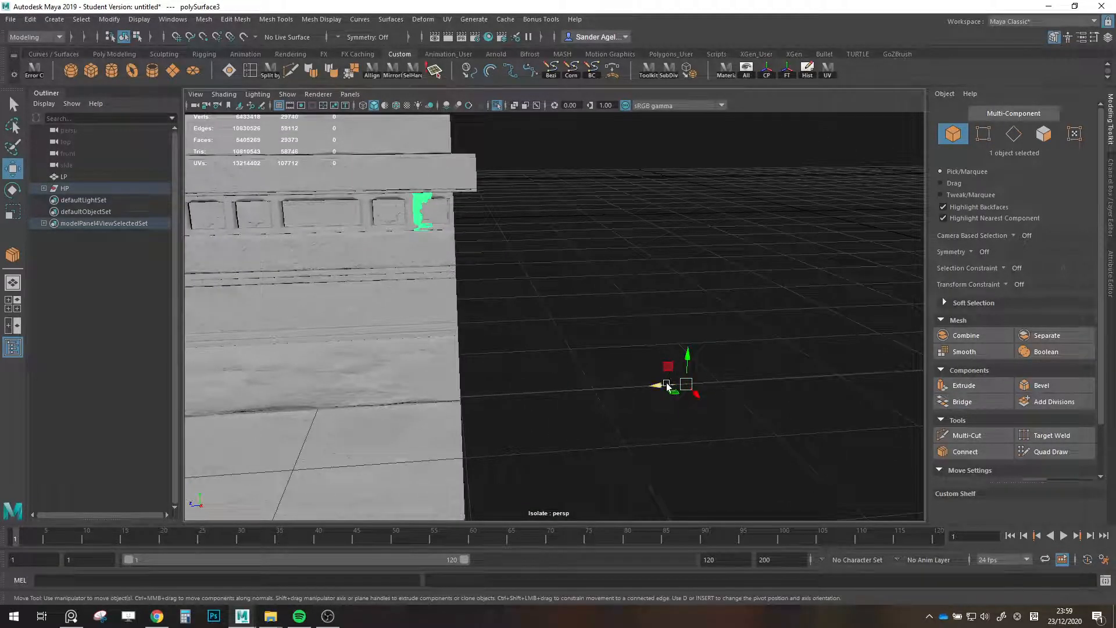
left_click_drag(667, 385, 698, 377)
scroll(593, 324, "up", 4)
left_click_drag(593, 324, 724, 371, "alt")
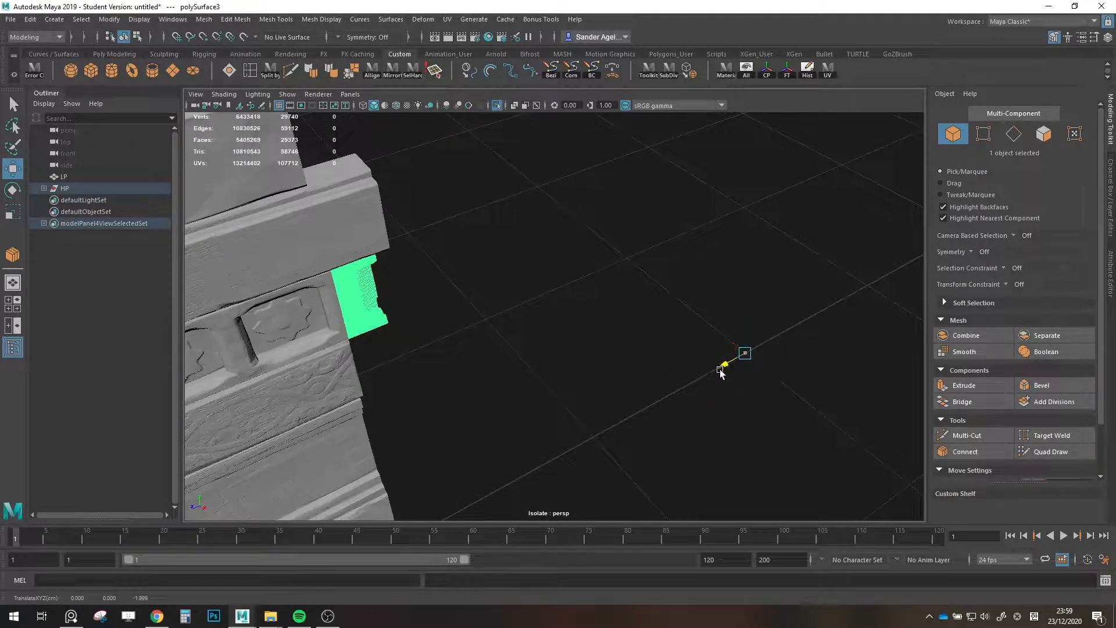
left_click(698, 396)
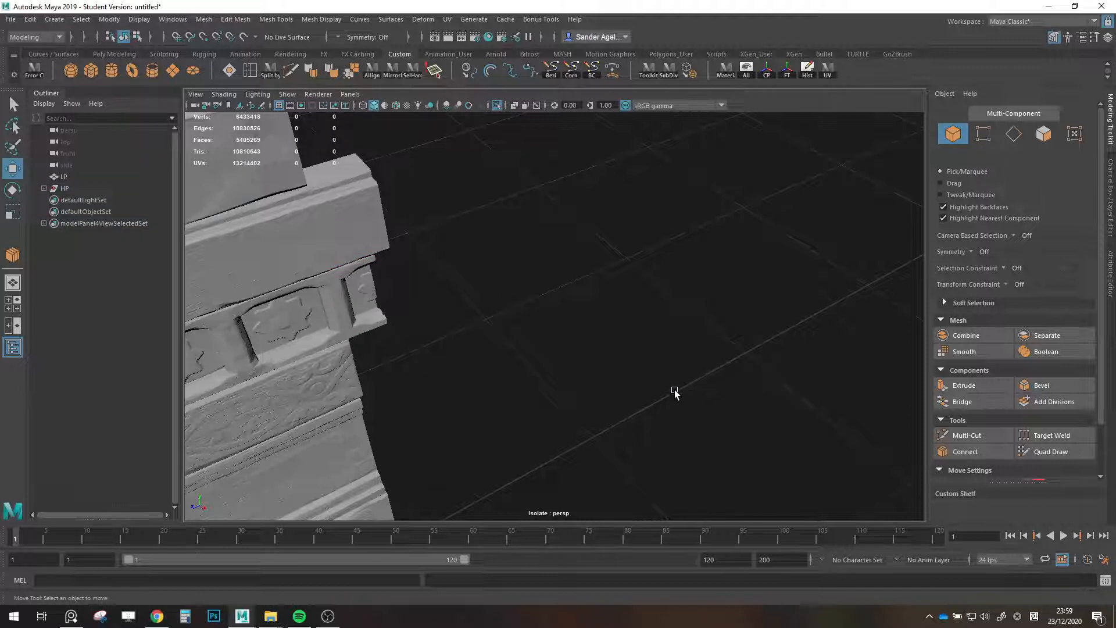
left_click_drag(494, 342, 451, 331, "alt")
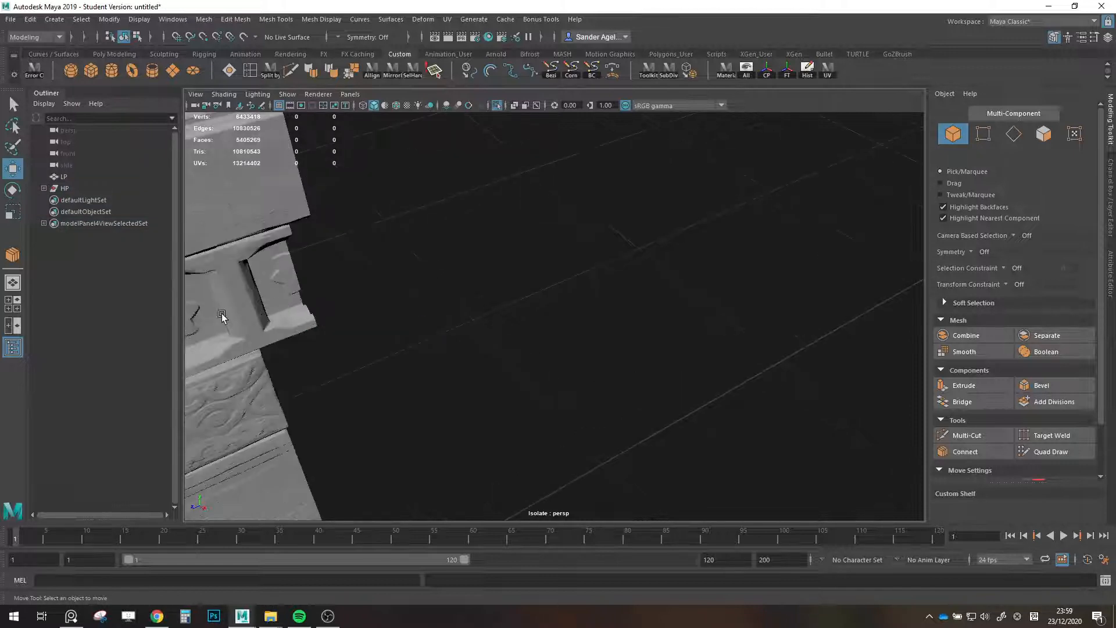
left_click(251, 316)
left_click(520, 354)
scroll(520, 354, "down", 5)
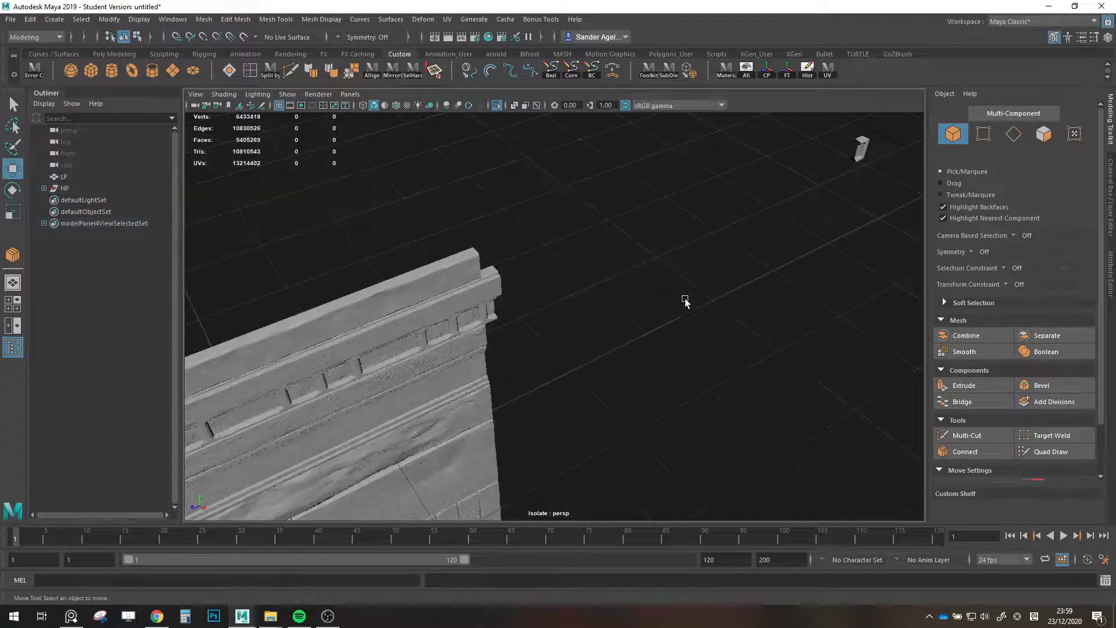
Move the far panelled end piece to the sheet's left edge and align it flush with the panelled trim.
left_click(858, 156)
scroll(858, 156, "down", 4)
left_click_drag(604, 319, 242, 494)
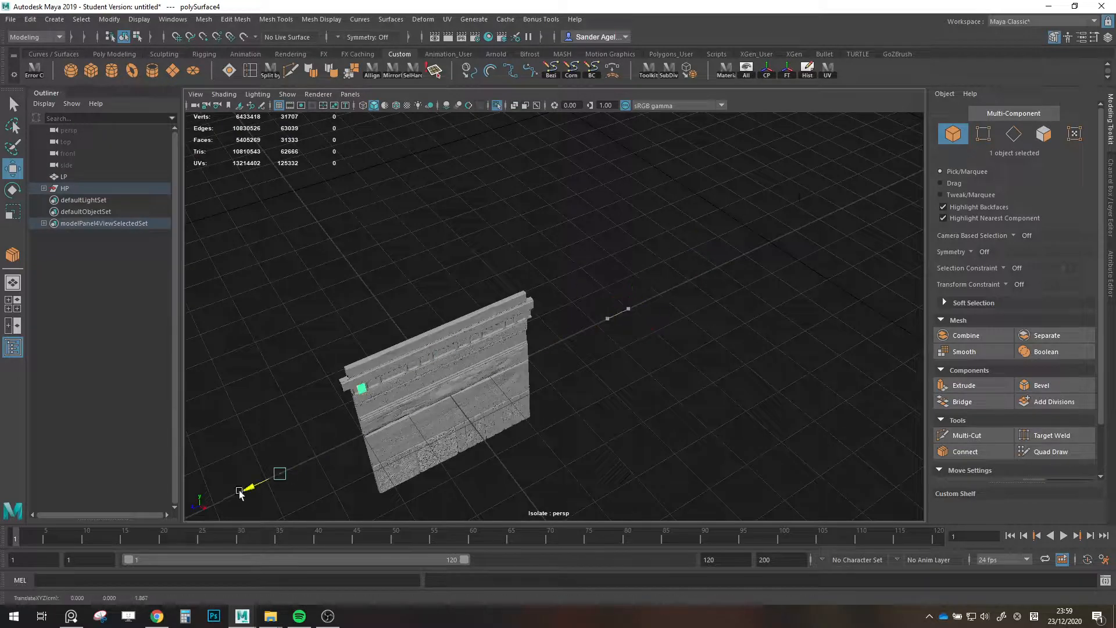
key("f")
scroll(560, 343, "down", 6)
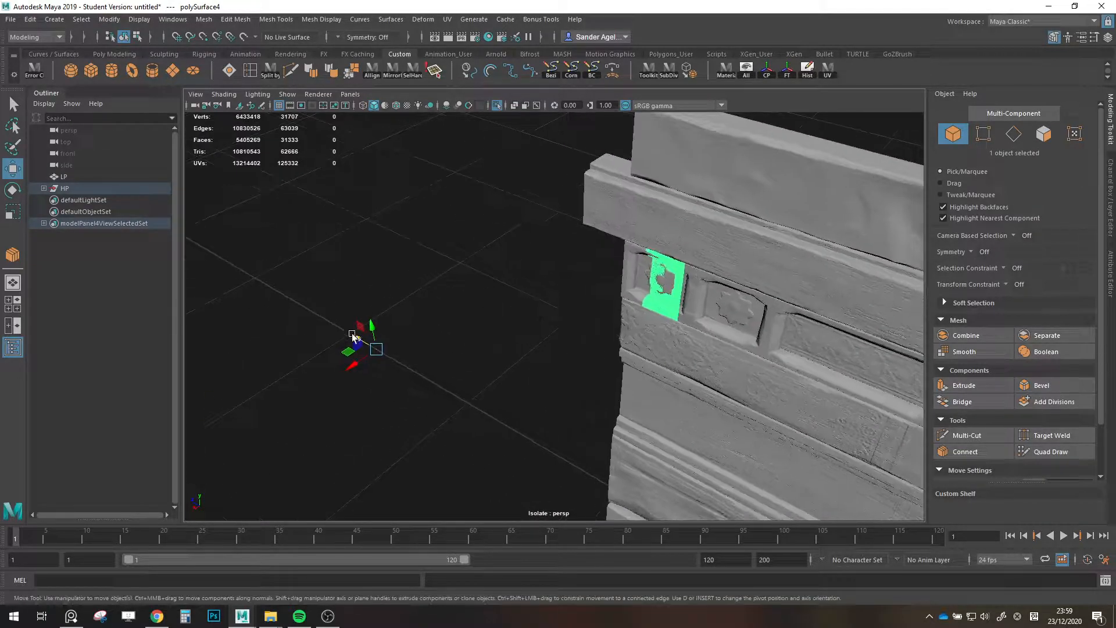
left_click_drag(352, 336, 385, 361)
left_click_drag(254, 371, 256, 368)
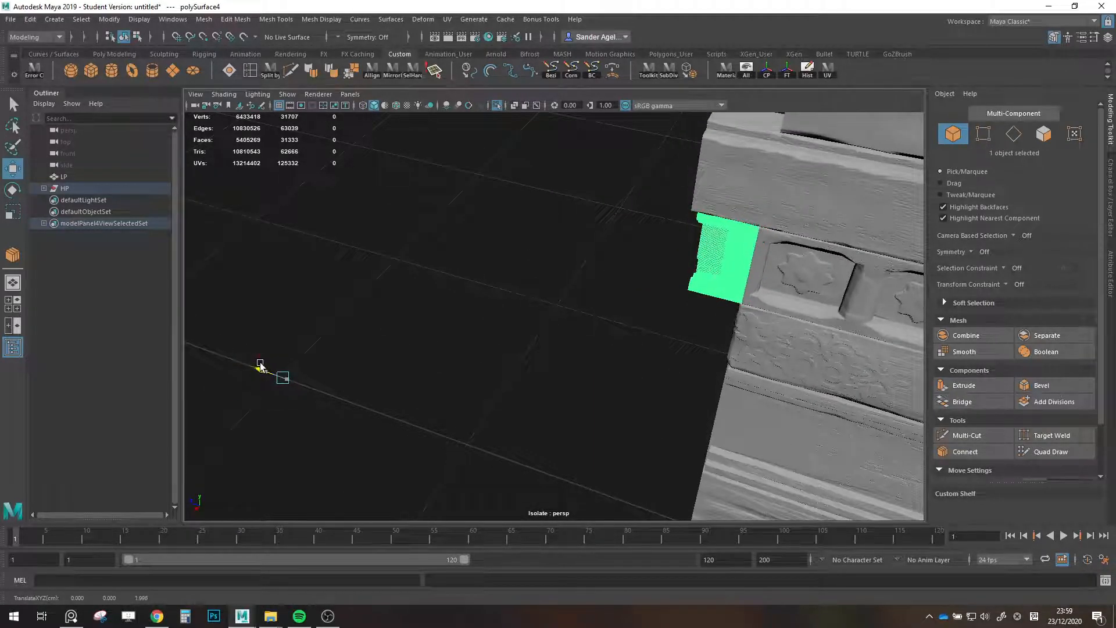
left_click(353, 375)
Examine the lower trim strips and both sheet edges for the next strip that needs end pieces.
left_click_drag(642, 308, 588, 241, "alt")
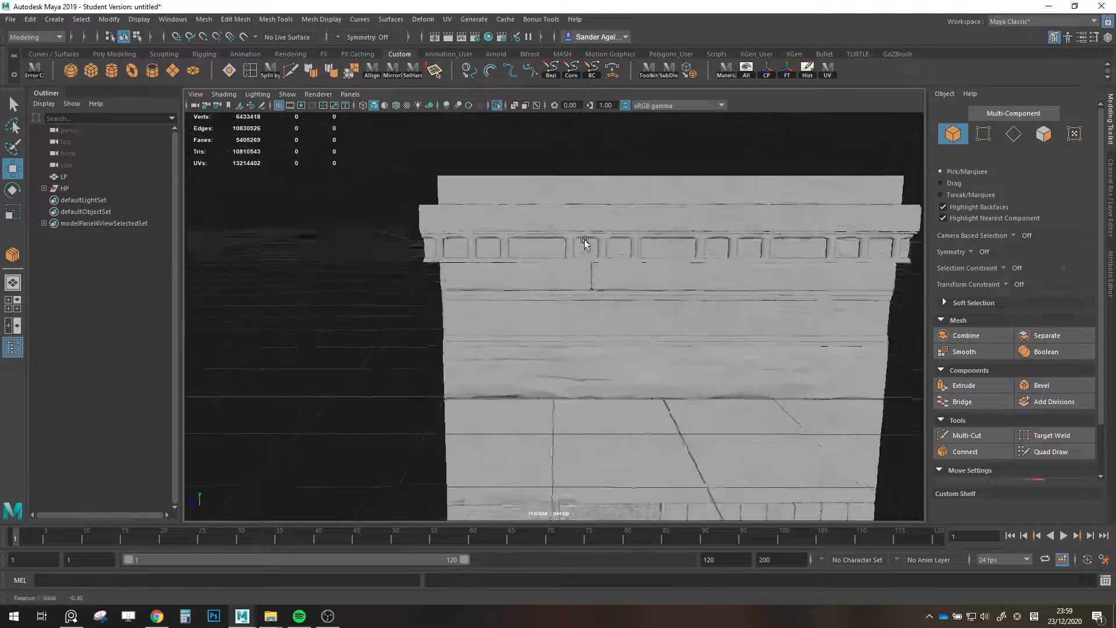
middle_click_drag(640, 277, 486, 279, "alt")
scroll(486, 279, "down", 1)
scroll(704, 265, "up", 5)
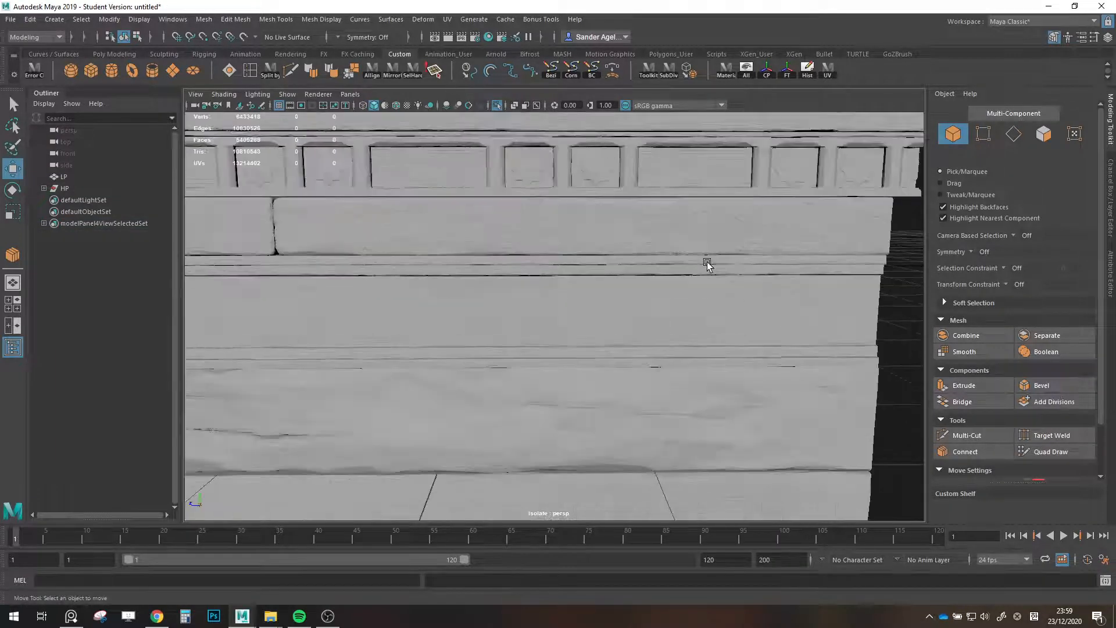
middle_click_drag(707, 264, 390, 271, "alt")
scroll(457, 287, "up", 1)
scroll(393, 271, "down", 5)
middle_click_drag(459, 260, 718, 191, "alt")
scroll(469, 246, "up", 2)
scroll(603, 256, "down", 2)
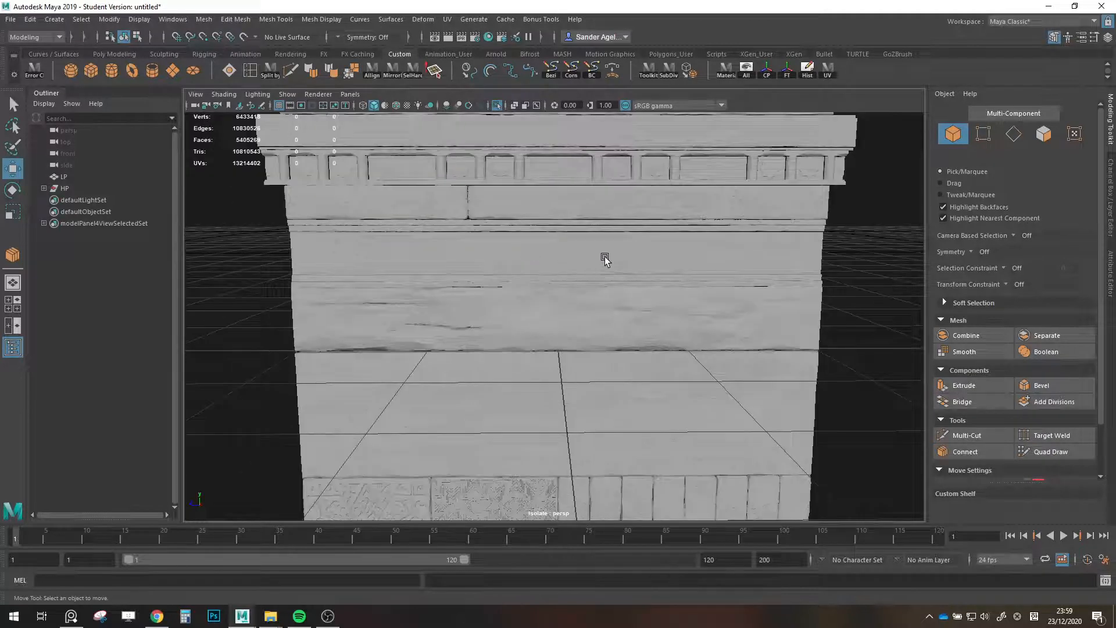
middle_click_drag(602, 256, 496, 264, "alt")
Duplicate the Trim_Wood_E_HP strip and place the copy beside the trim sheet's right edge.
left_click(526, 265)
scroll(526, 265, "down", 5)
left_click_drag(527, 266, 521, 329, "alt")
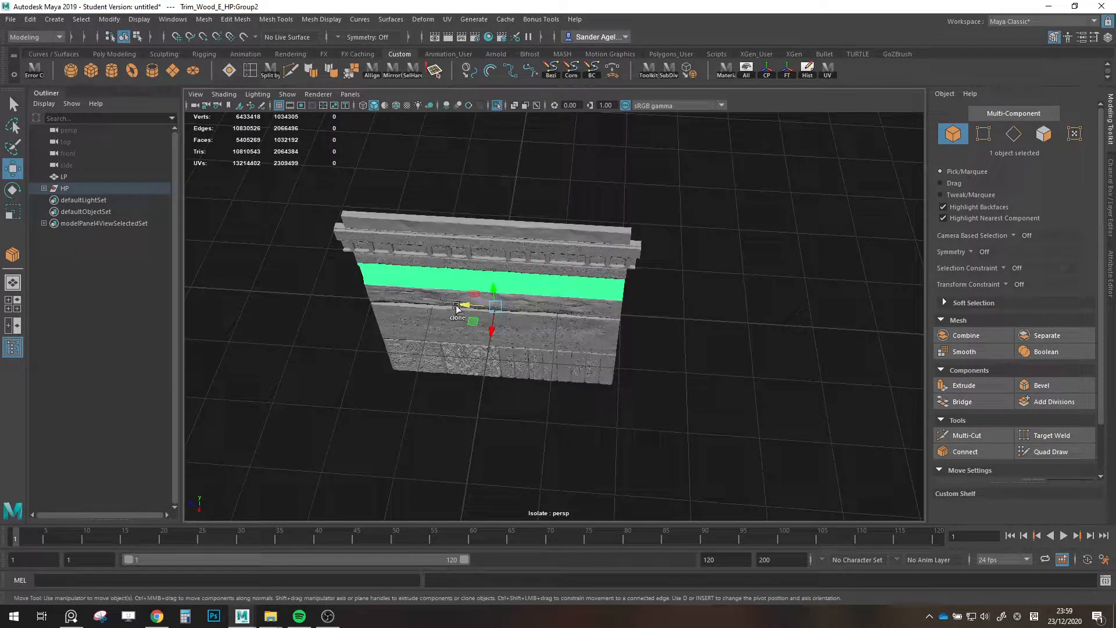
mouse_move(459, 308)
left_mouse_down("shift")
mouse_move(758, 324)
mouse_move(747, 321)
left_mouse_up("shift")
middle_click_drag(748, 321, 469, 284, "alt")
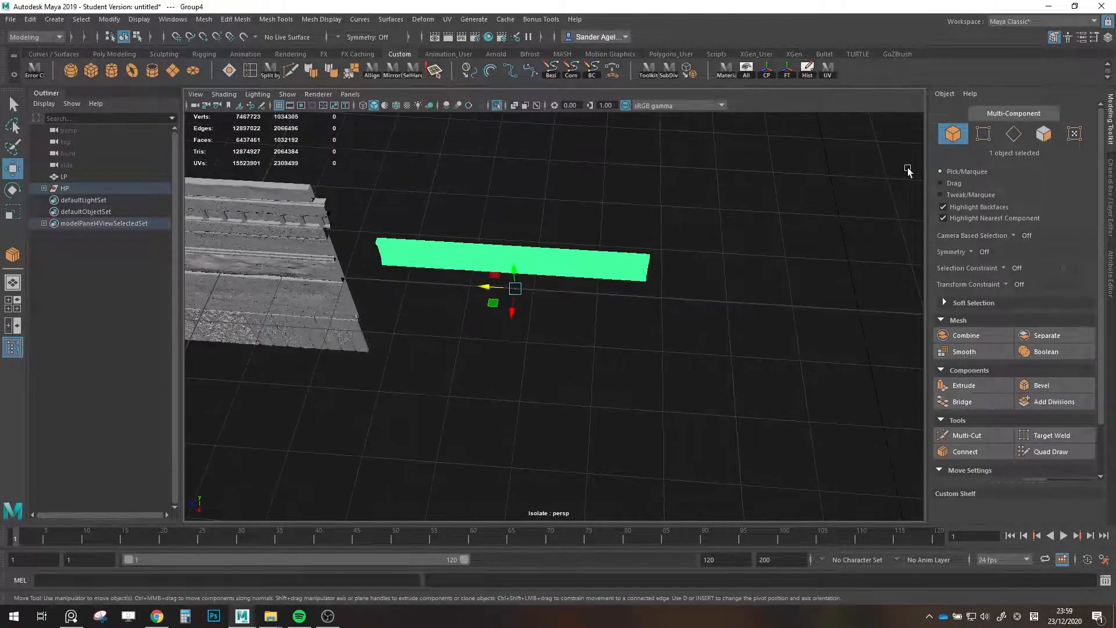
Delete the middle faces of the duplicated Trim_Wood_E_HP strip and separate its two remaining ends into individual objects.
left_click(1046, 135)
left_click_drag(392, 222, 624, 351)
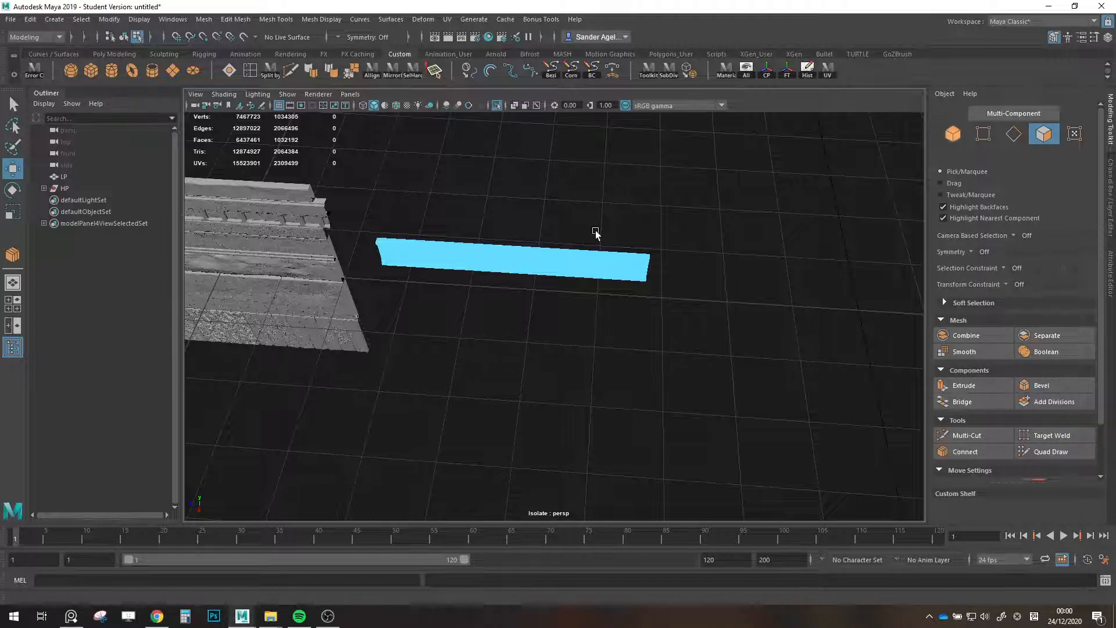
left_click(952, 138)
left_click_drag(560, 258, 596, 269, "alt")
key("x")
left_click_drag(669, 333, 721, 335)
scroll(639, 296, "down", 2)
middle_click_drag(628, 294, 520, 283, "alt")
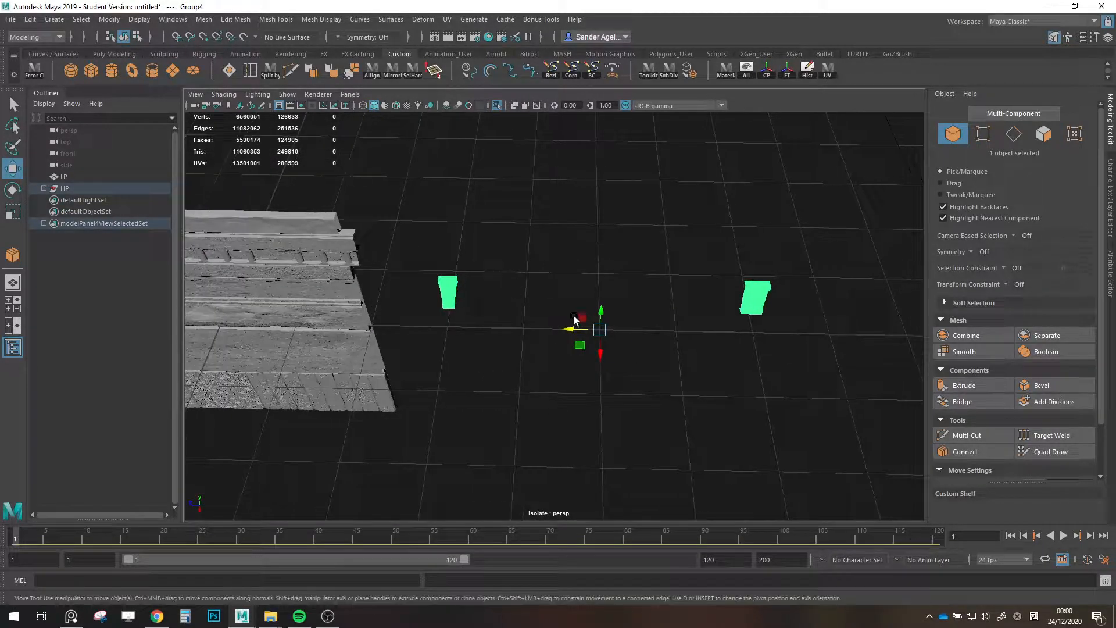
left_click_drag(573, 319, 367, 237, "alt")
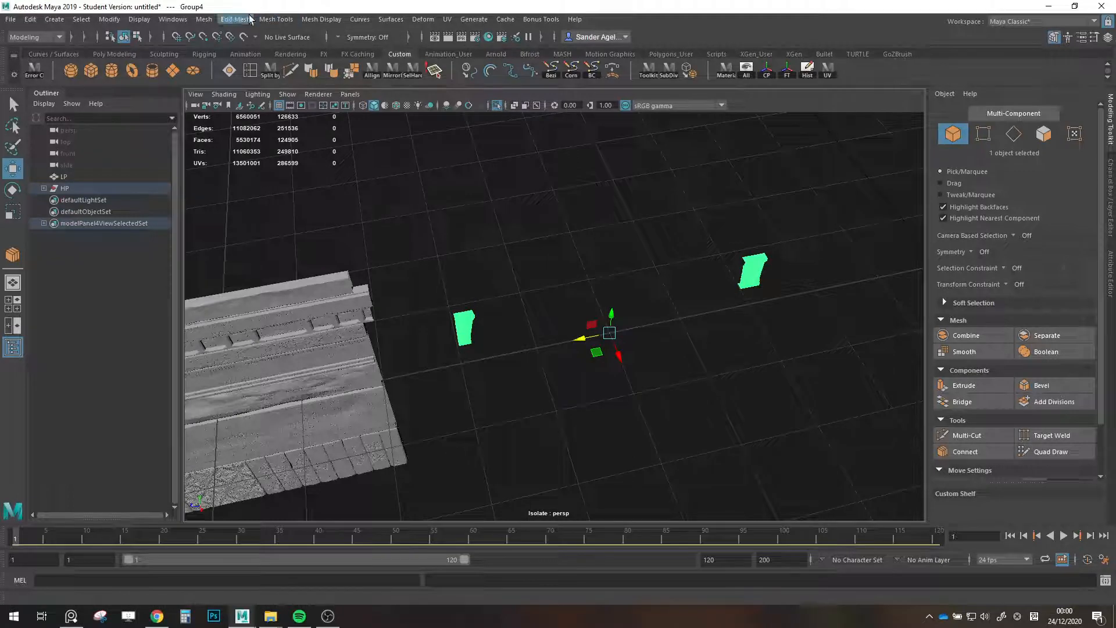
left_click(209, 22)
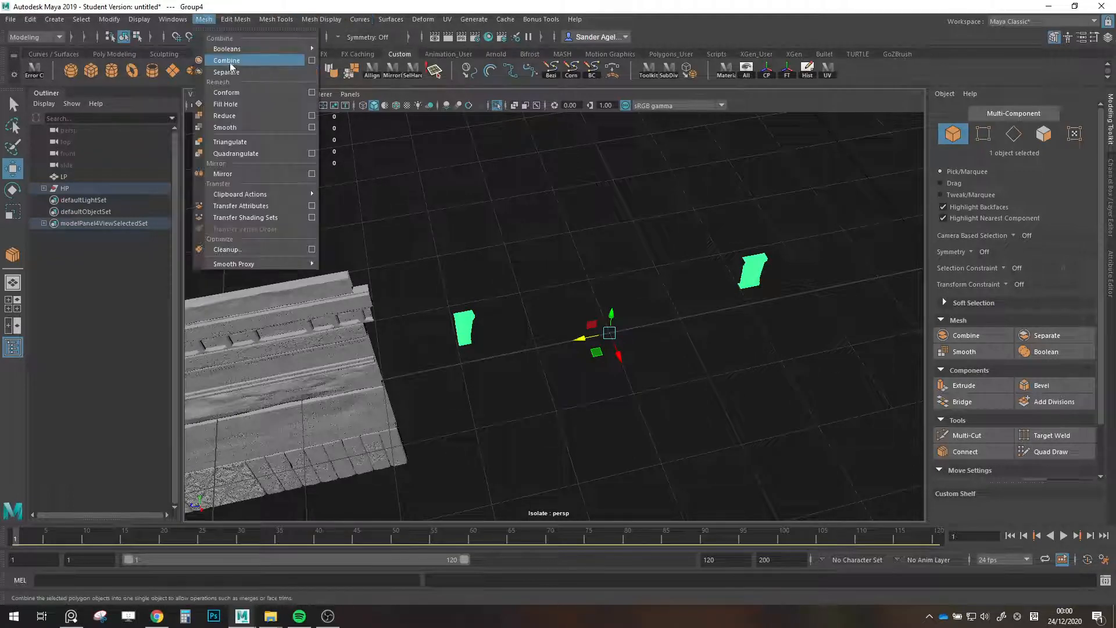
left_click(240, 71)
Move the near end piece against the sheet's right edge so it continues the Trim_Wood_E_HP strip.
left_click_drag(436, 366, 707, 305, "alt")
key("f")
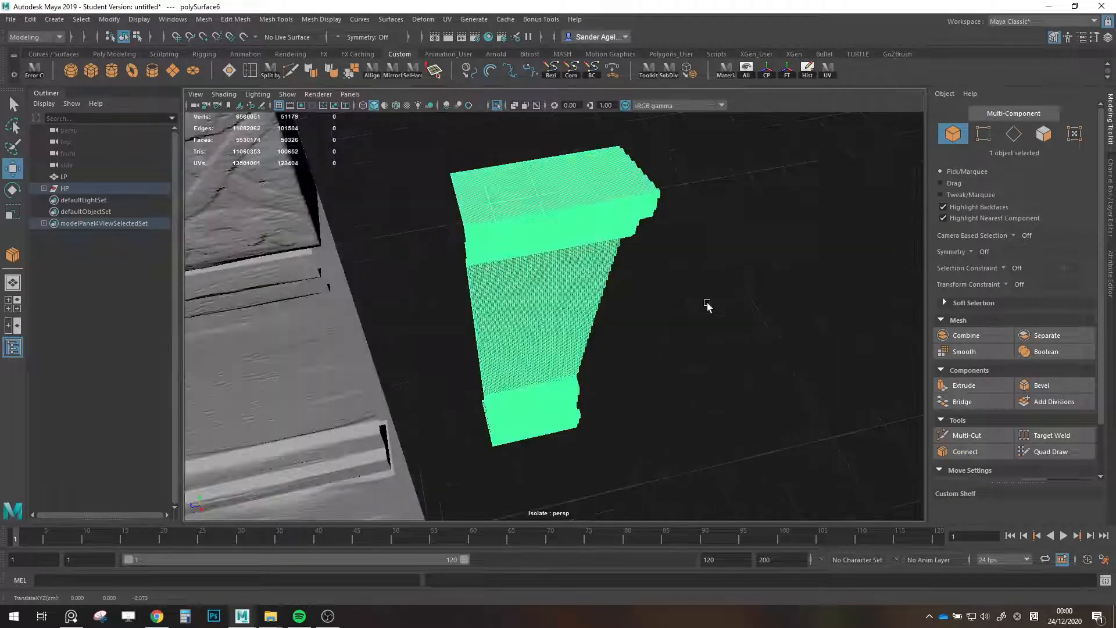
scroll(548, 327, "down", 5)
left_click_drag(855, 344, 841, 351)
left_click(739, 365)
scroll(717, 365, "down", 5)
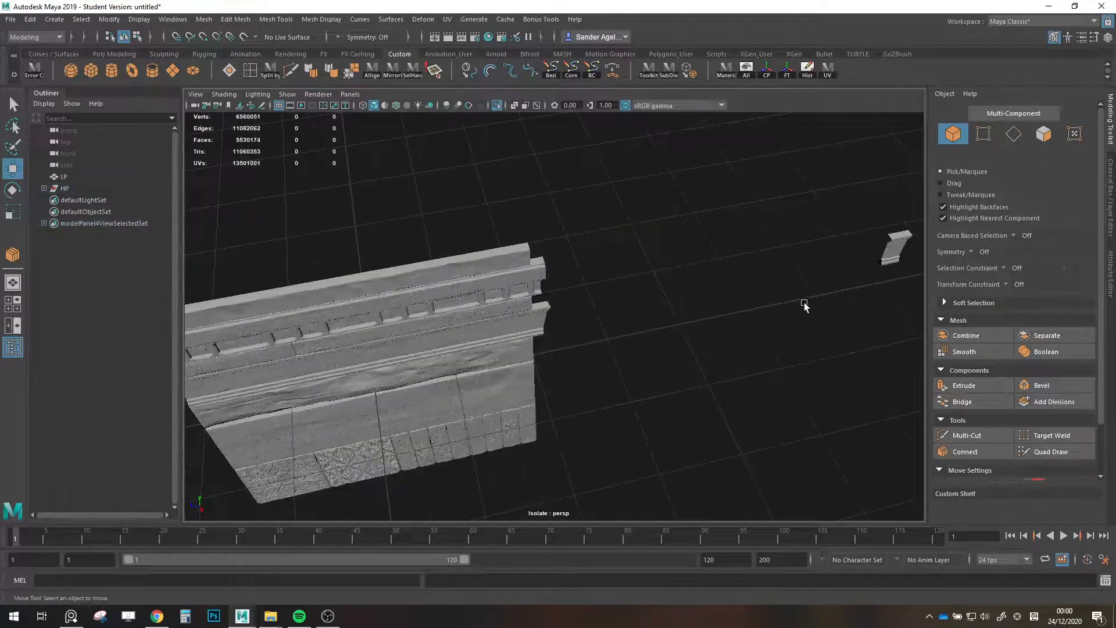
Move the far end piece to the sheet's left edge and align it flush with the Trim_Wood_E_HP strip.
left_click(873, 264)
left_click_drag(718, 316, 41, 473)
middle_click_drag(483, 388, 779, 302, "alt")
scroll(779, 302, "up", 4)
left_click_drag(266, 381, 165, 405)
middle_click_drag(378, 407, 516, 411, "alt")
scroll(515, 411, "up", 3)
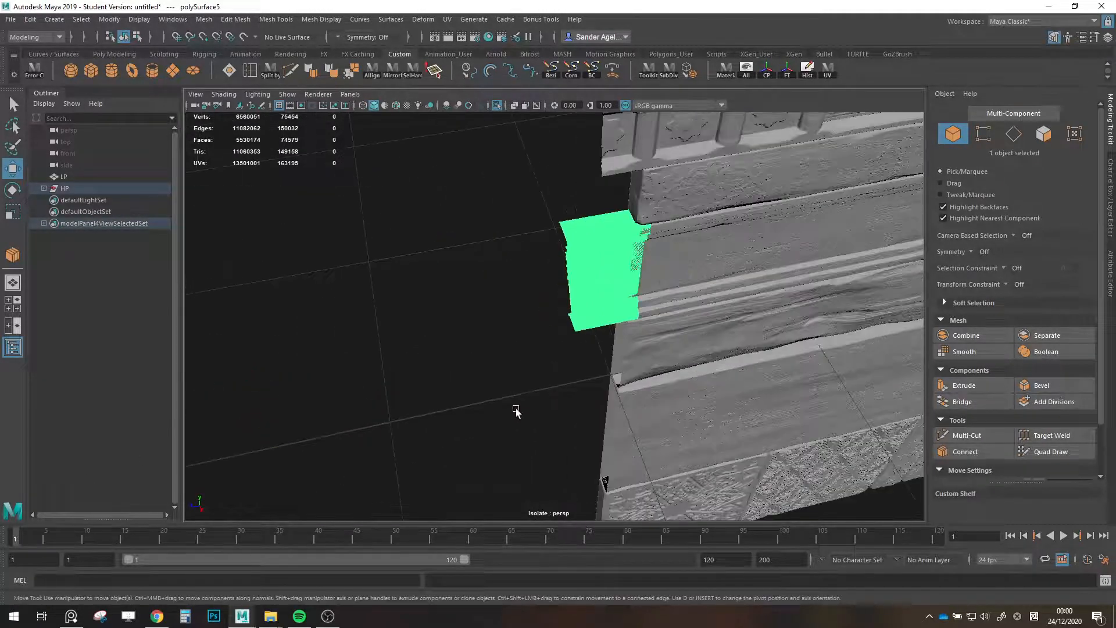
left_click_drag(516, 411, 474, 378, "alt")
middle_click_drag(308, 373, 435, 381, "alt")
mouse_move(261, 347)
left_mouse_down()
mouse_move(250, 351)
mouse_move(260, 347)
left_mouse_up()
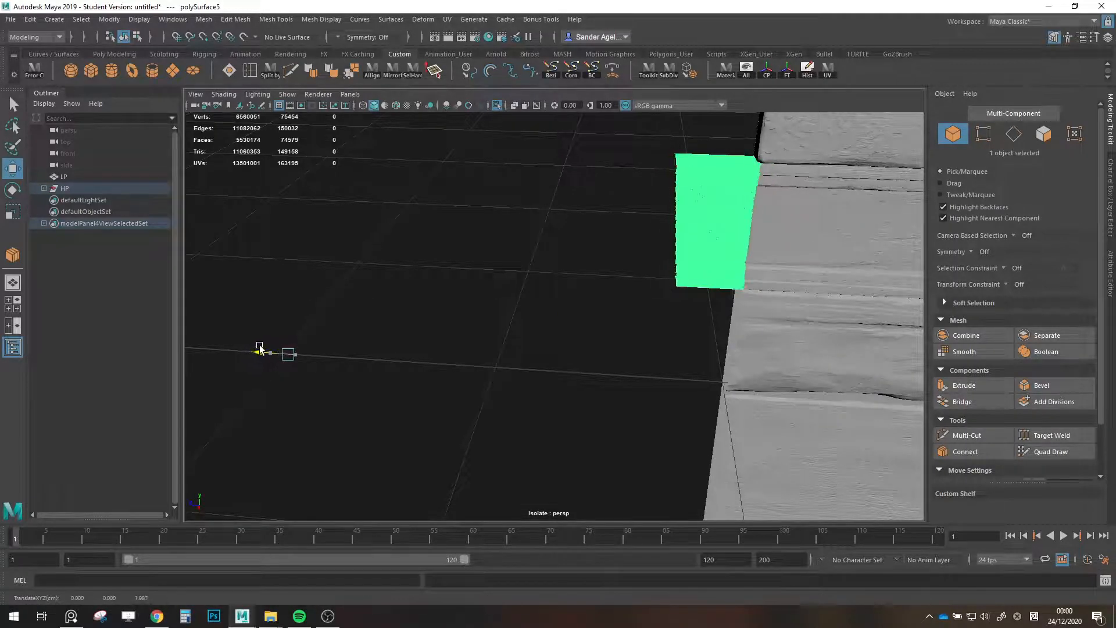
Inspect the left end piece's seam and the lower edge where it meets the strip below.
left_click(463, 375)
left_click_drag(463, 376, 411, 379, "alt")
scroll(479, 368, "up", 3)
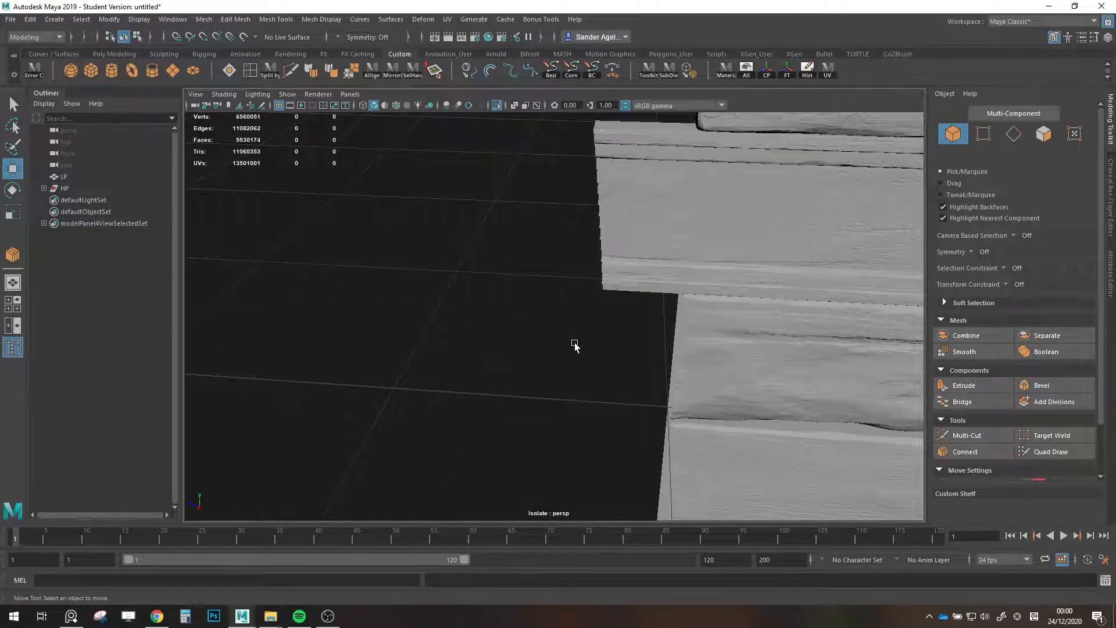
middle_click_drag(573, 343, 516, 365, "alt")
scroll(517, 365, "up", 3)
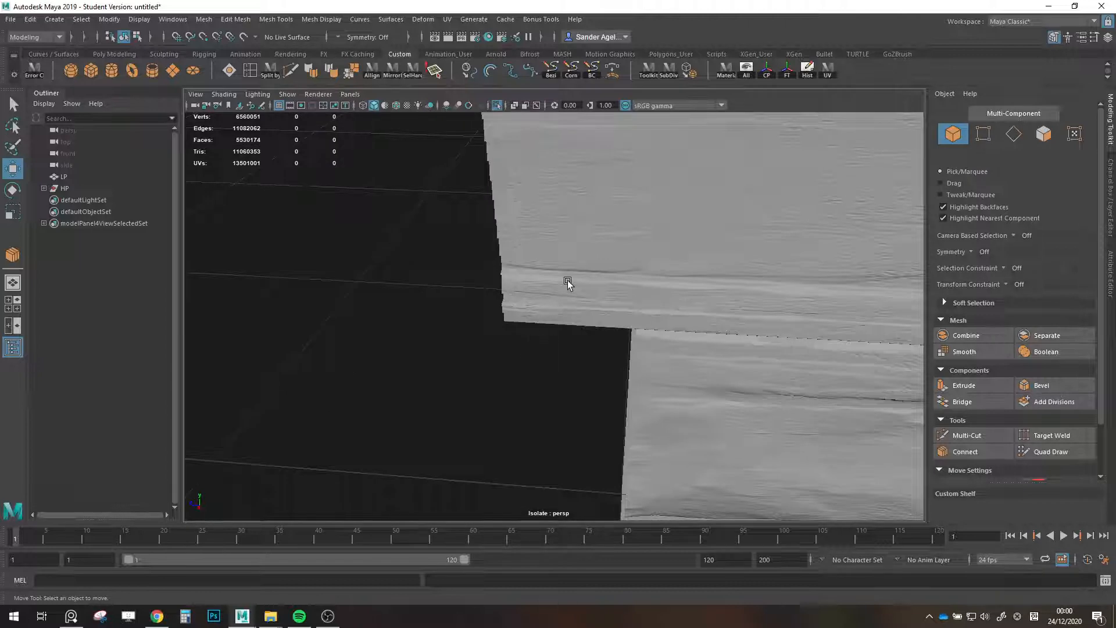
left_click(527, 318)
left_click(511, 353)
scroll(511, 352, "down", 6)
middle_click_drag(560, 346, 467, 296, "alt")
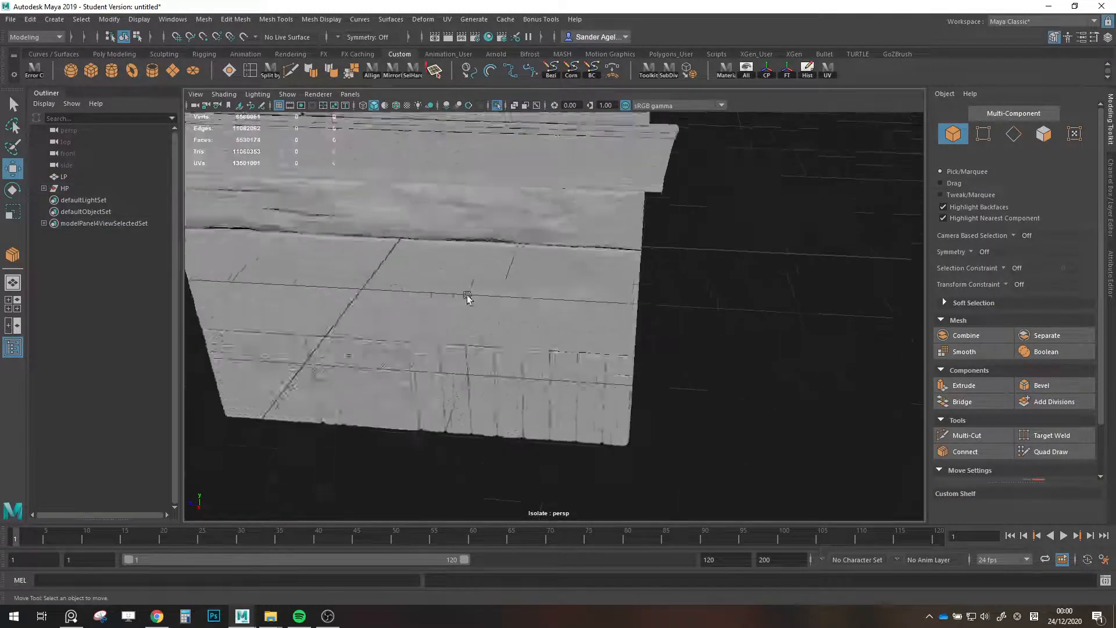
left_click_drag(467, 297, 500, 284, "alt")
middle_click_drag(500, 284, 602, 314, "alt")
Examine the Trim_Wood_F_HP strip and how its right end lines up with the end piece above it.
left_click(592, 263)
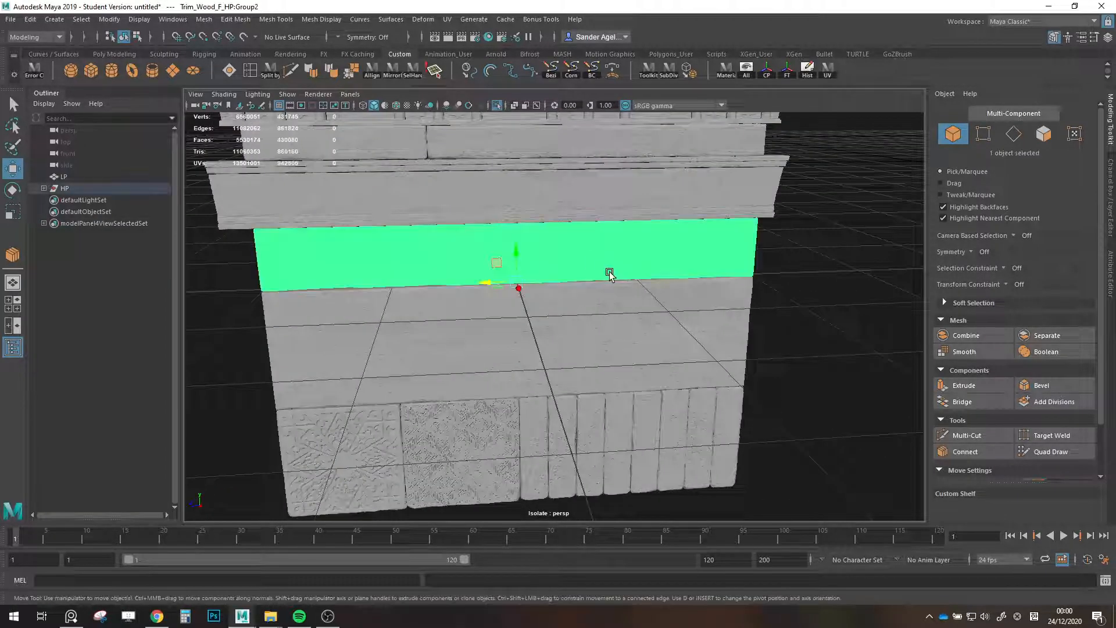
left_click(811, 299)
left_click_drag(811, 300, 767, 316, "alt")
scroll(768, 316, "up", 2)
middle_click_drag(767, 317, 611, 332, "alt")
scroll(610, 333, "up", 4)
left_click_drag(610, 332, 644, 312, "alt")
scroll(644, 313, "down", 6)
scroll(501, 278, "up", 1)
left_click(432, 288)
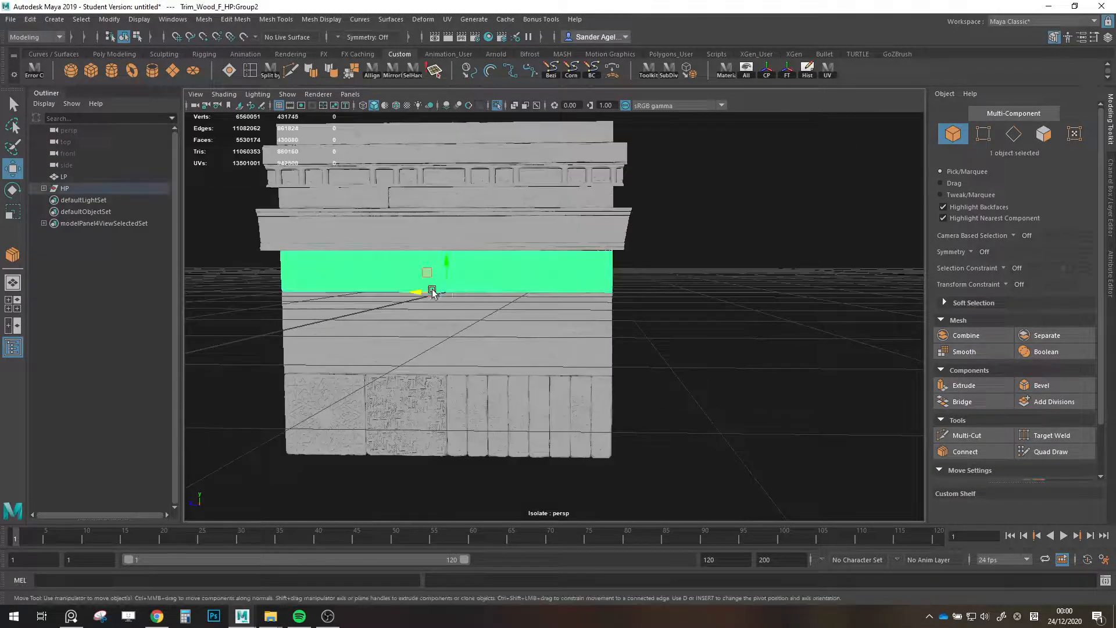
middle_click_drag(581, 269, 568, 312, "alt")
scroll(568, 312, "up", 4)
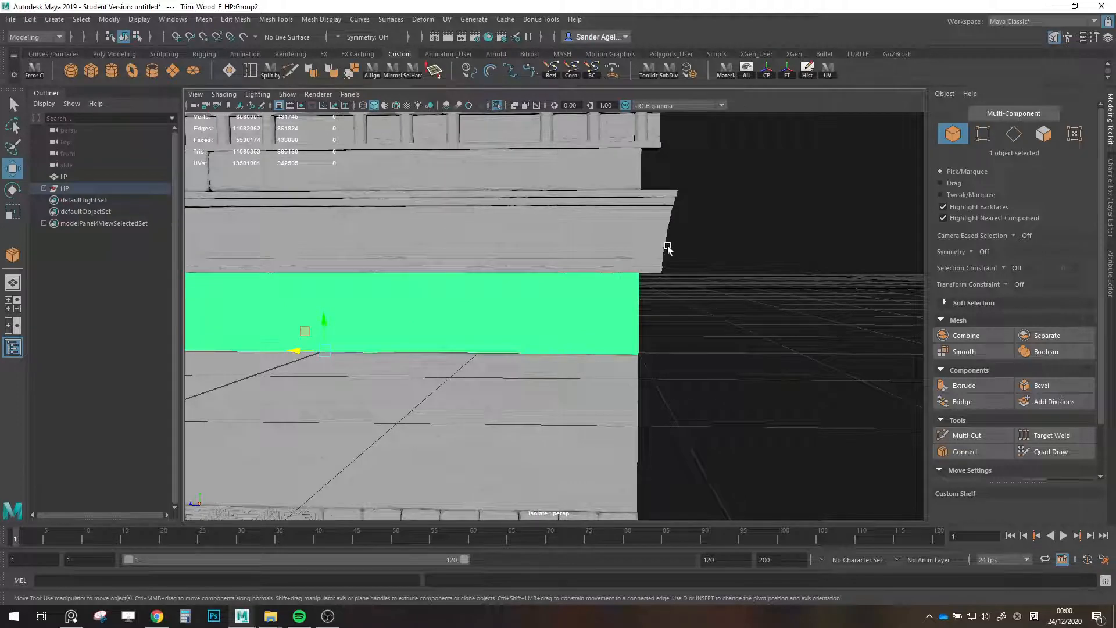
left_click(760, 284)
Try deleting the right end piece of Trim_Wood_E_HP in the side view to examine the strip's bare edge.
key("space")
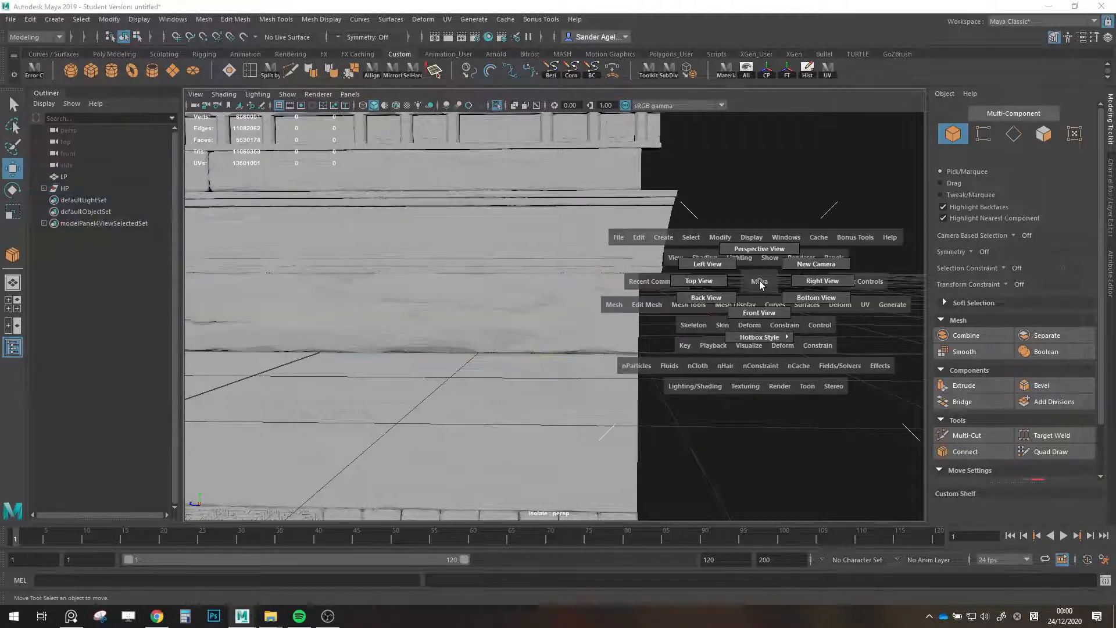
left_click(806, 283)
scroll(622, 298, "up", 10)
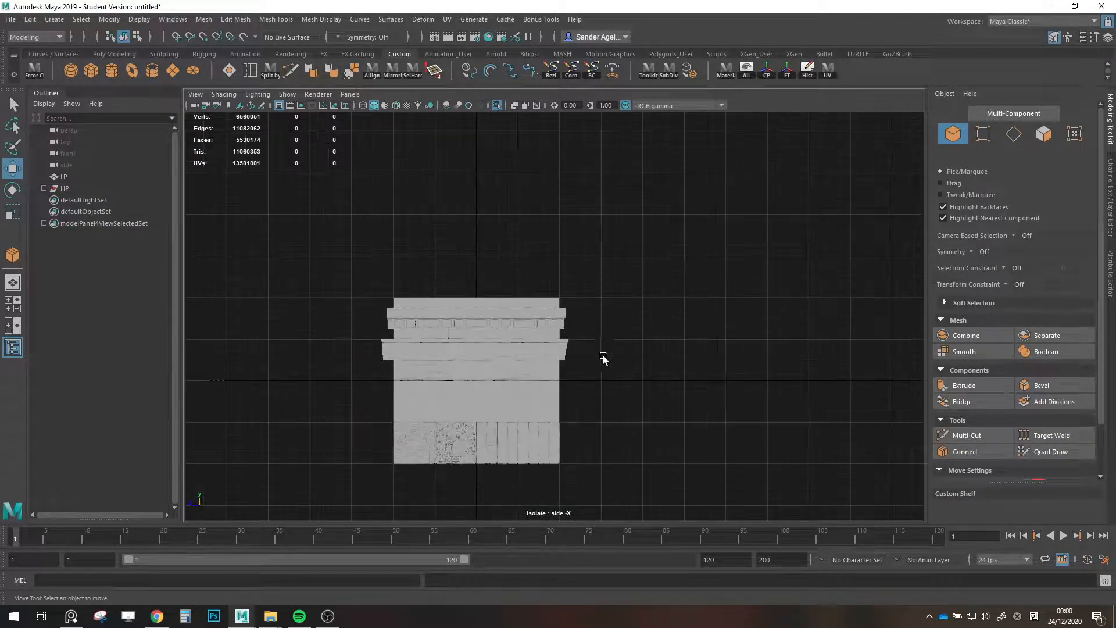
scroll(643, 226, "up", 3)
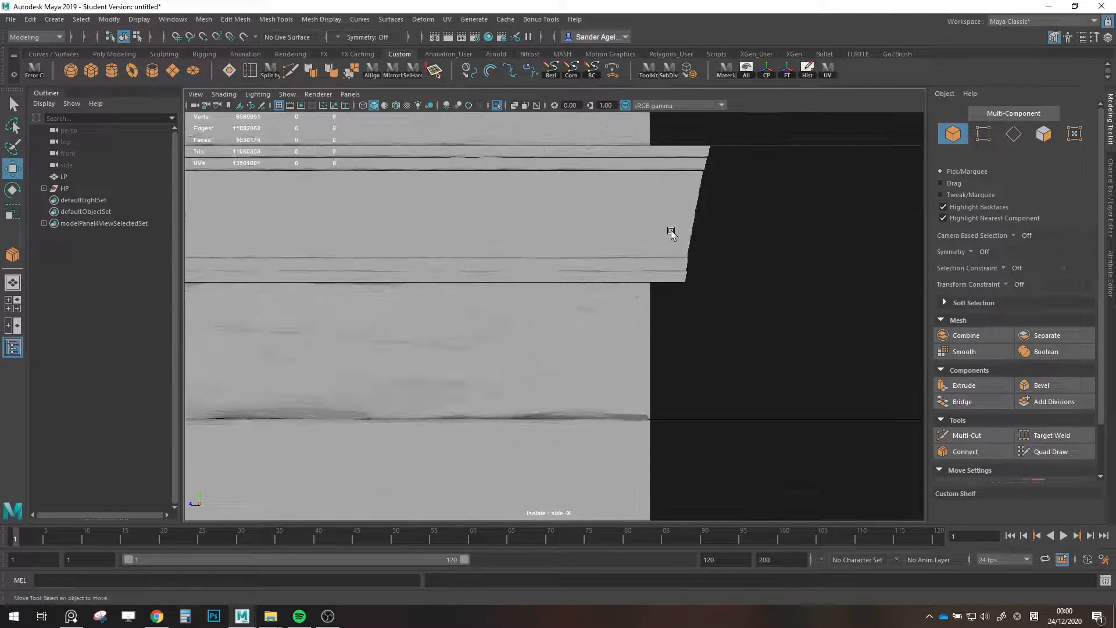
left_click(671, 233)
key("Delete")
scroll(605, 320, "down", 3)
scroll(619, 347, "up", 3)
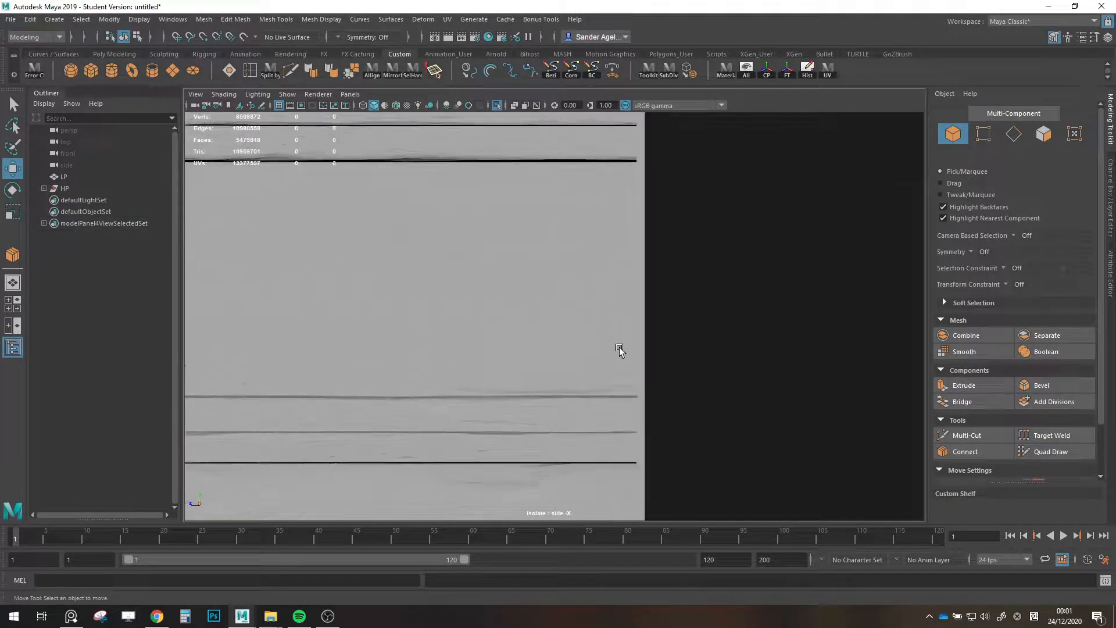
Compare the LP plane's edge with the strip's edge, restore the deleted end piece, and return to the perspective view.
left_click(64, 176)
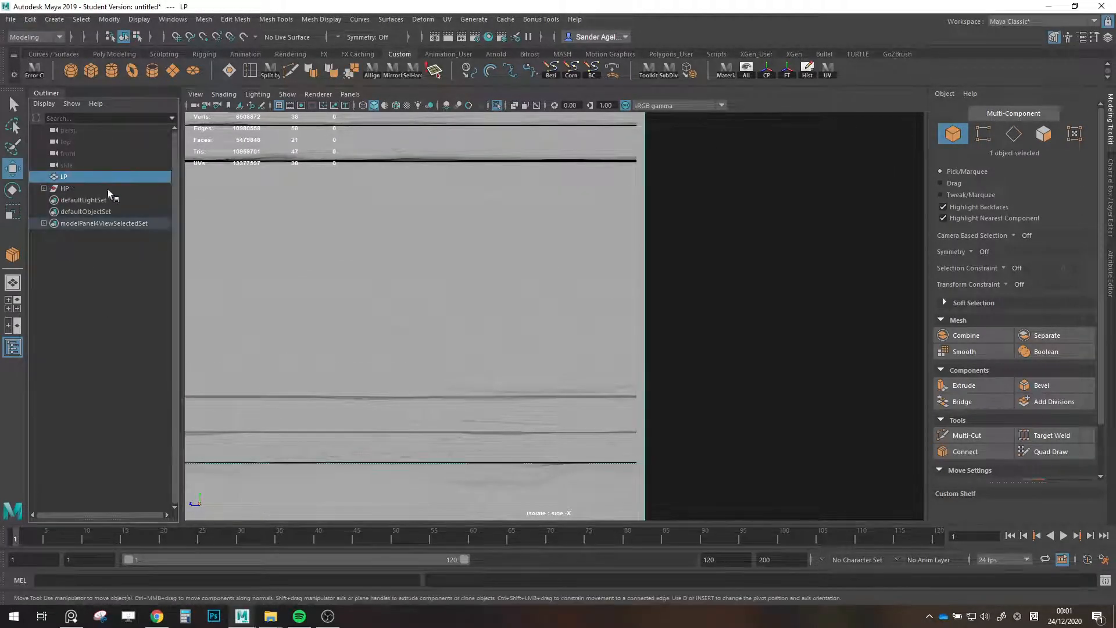
key("f")
left_click(666, 235)
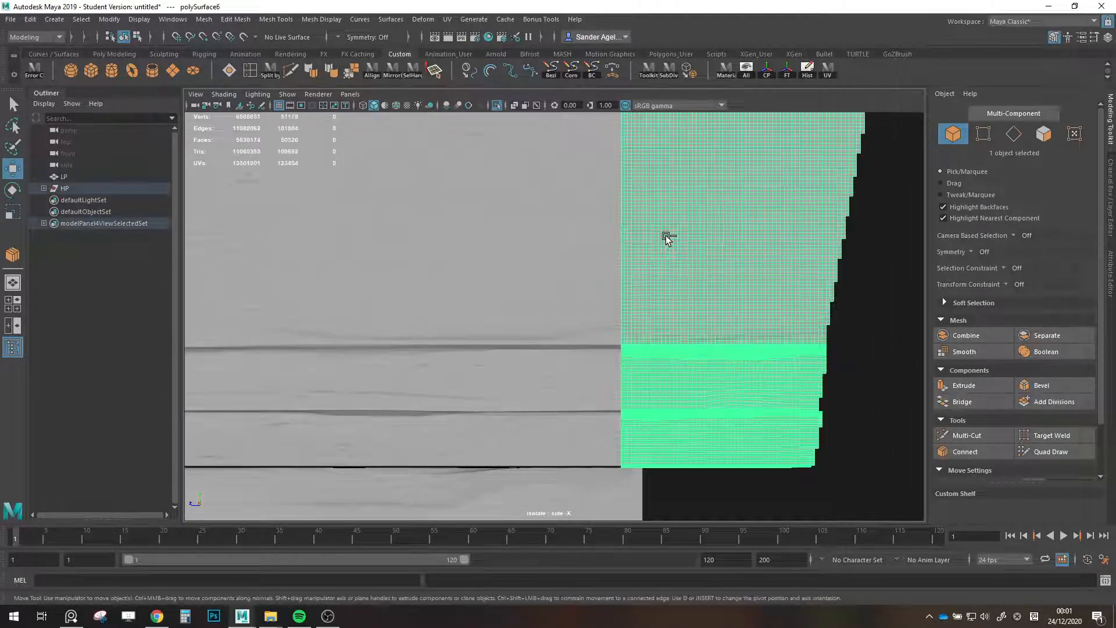
scroll(650, 448, "down", 5)
key("space")
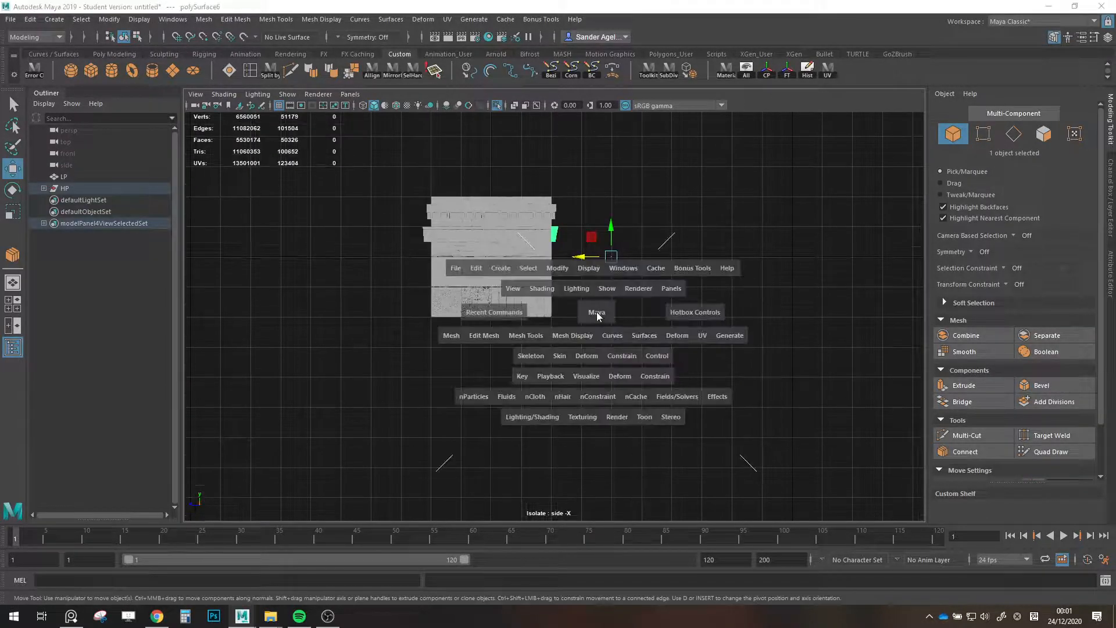
left_click_drag(598, 311, 547, 344)
Duplicate the Trim_Wood_F_HP strip and place the copy beyond the trim sheet's right edge.
left_click(605, 293)
scroll(558, 304, "down", 5)
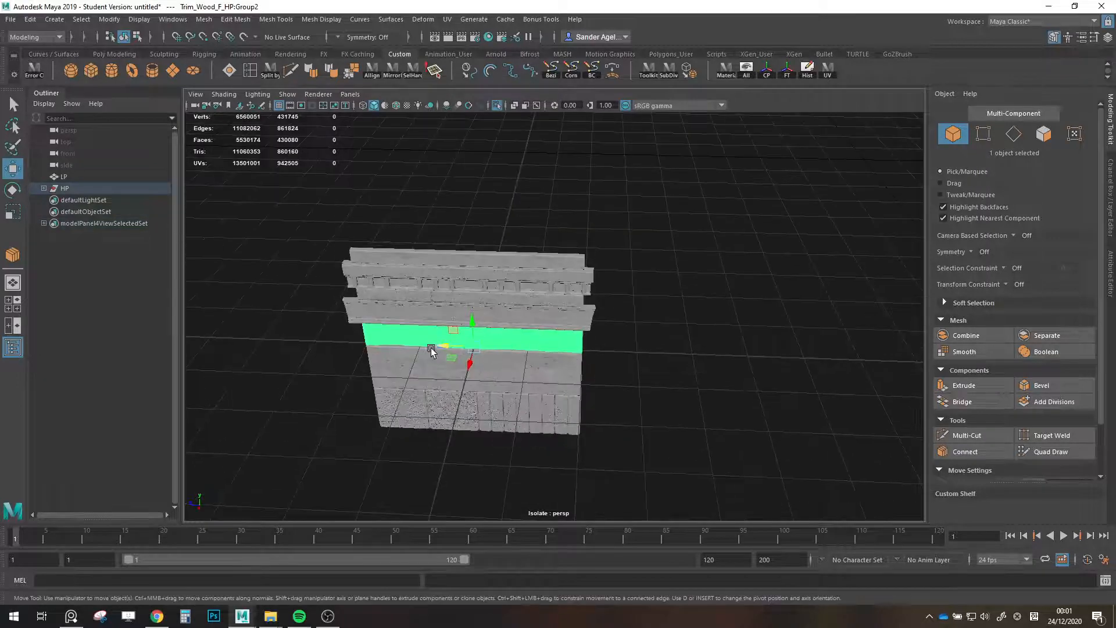
left_click_drag(440, 349, 756, 369, "shift")
middle_click_drag(755, 368, 456, 293, "alt")
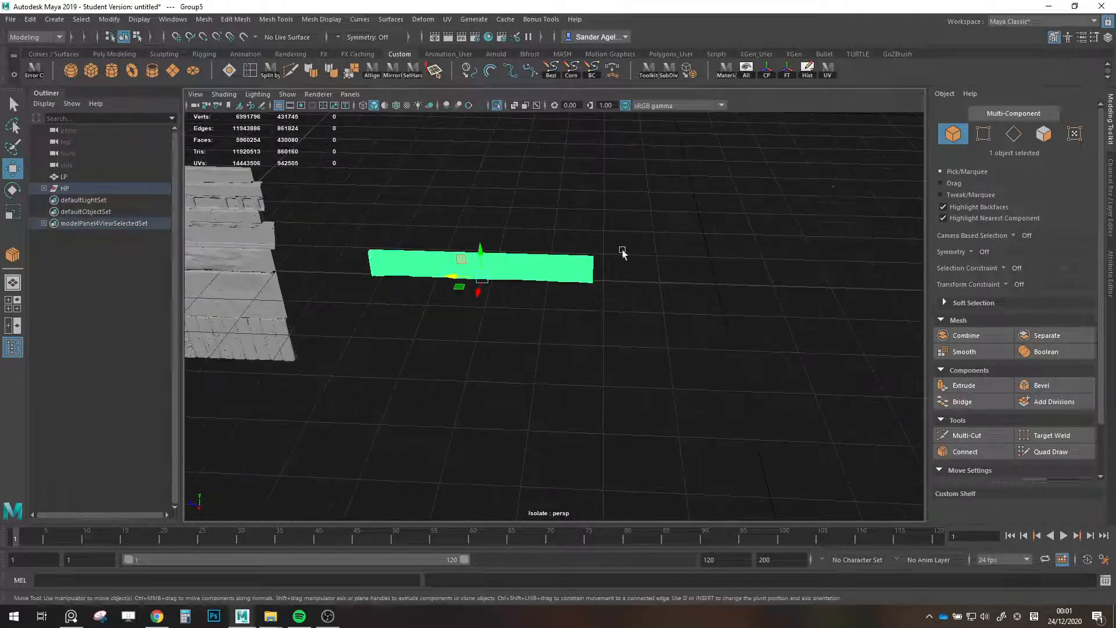
Delete the middle faces of the Trim_Wood_F_HP copy and separate its two remaining ends into individual objects.
left_click(1043, 135)
scroll(407, 238, "up", 2)
middle_click_drag(407, 239, 516, 302, "alt")
left_click_drag(452, 276, 696, 369)
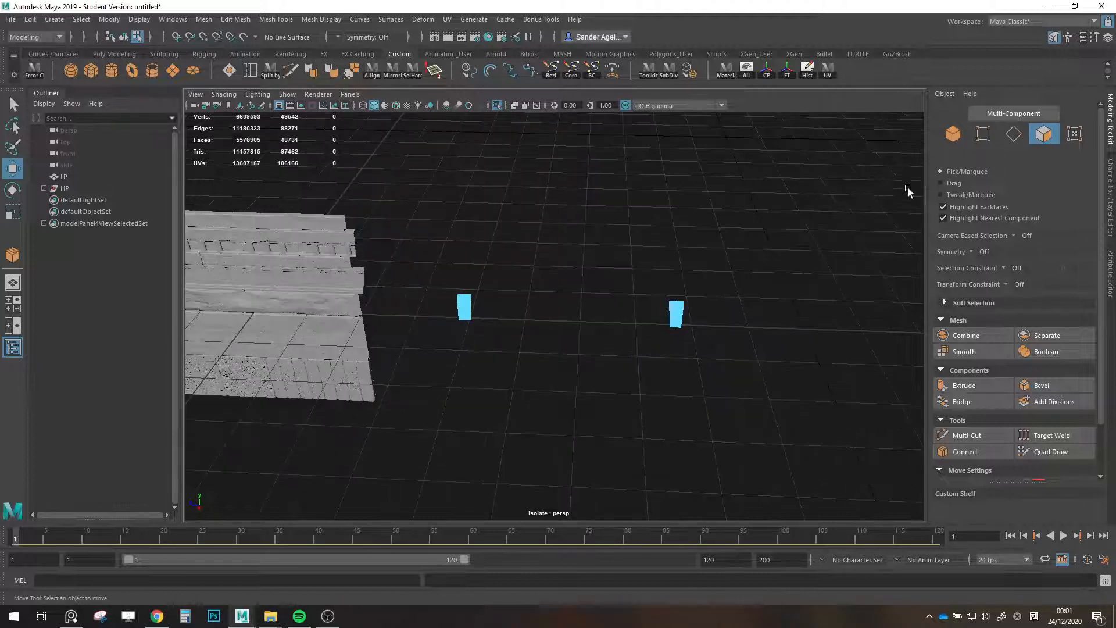
left_click(953, 134)
left_click(204, 19)
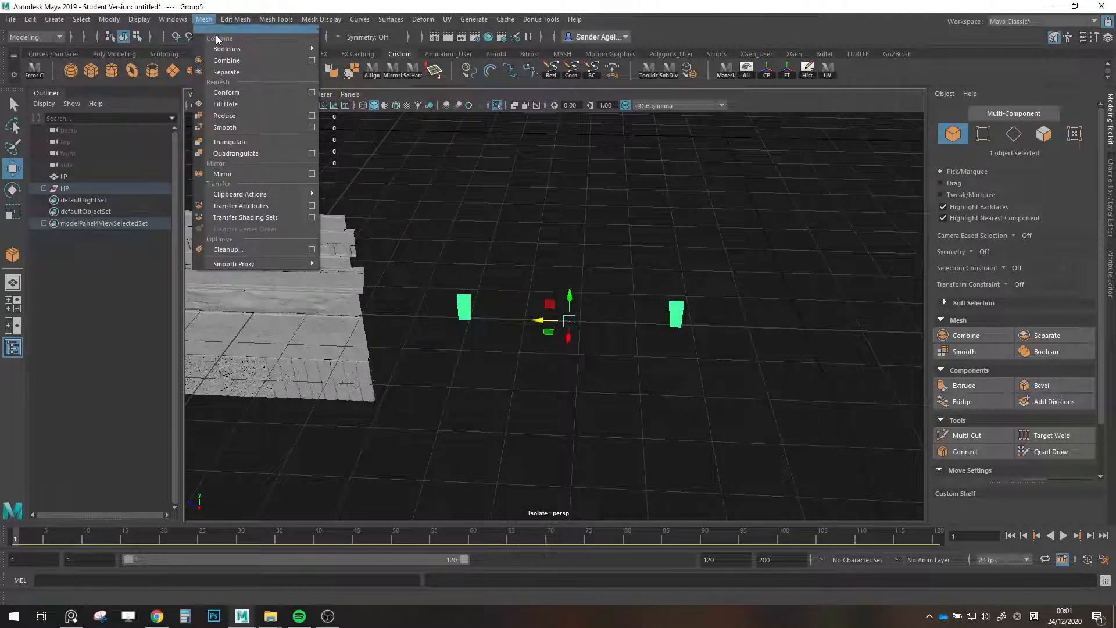
left_click(239, 72)
Try to fit the near end piece against the right edge of Trim_Wood_F_HP and check the seam.
left_click(472, 317)
scroll(476, 321, "up", 5)
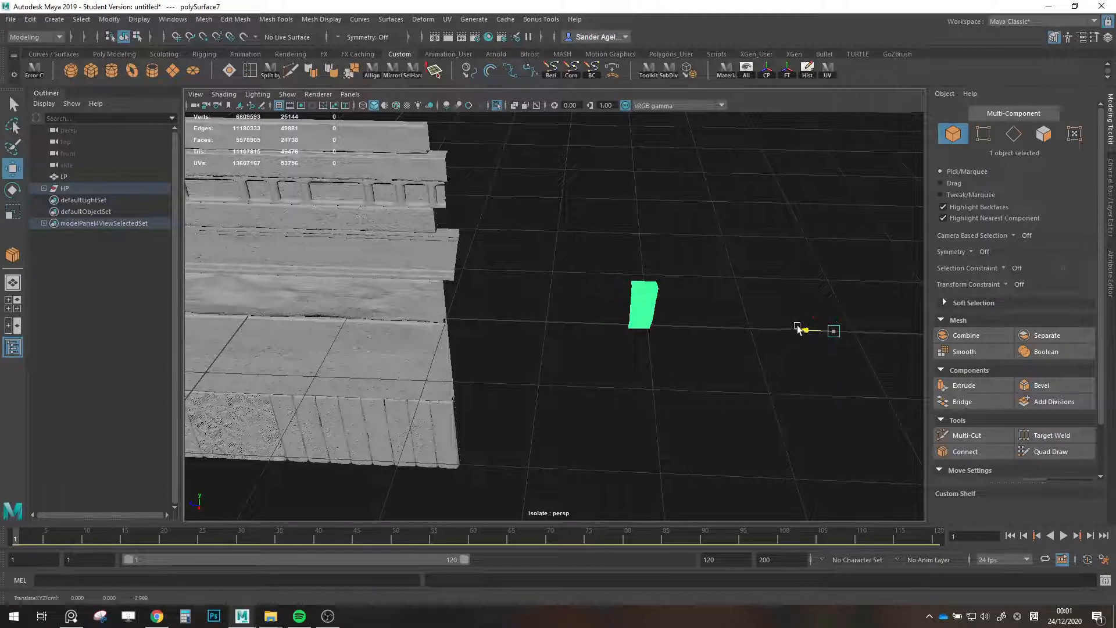
left_click_drag(801, 325, 608, 320)
scroll(610, 318, "up", 5)
scroll(640, 329, "down", 2)
left_click_drag(687, 337, 575, 302, "alt")
left_click_drag(869, 291, 862, 296)
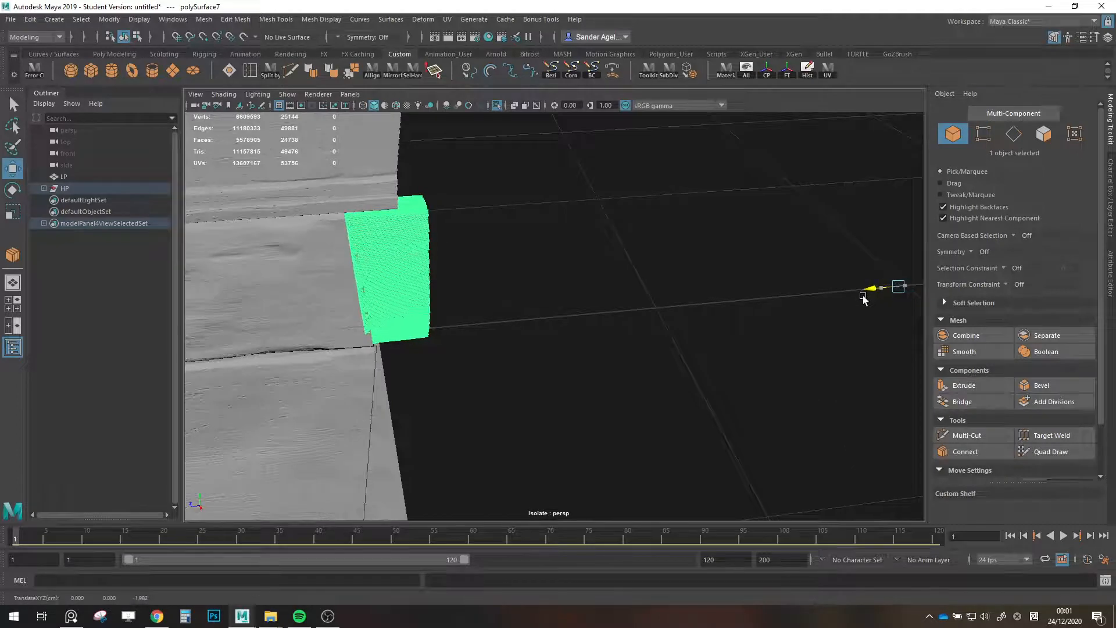
left_click(717, 321)
left_click_drag(717, 320, 683, 299, "alt")
left_click(409, 344)
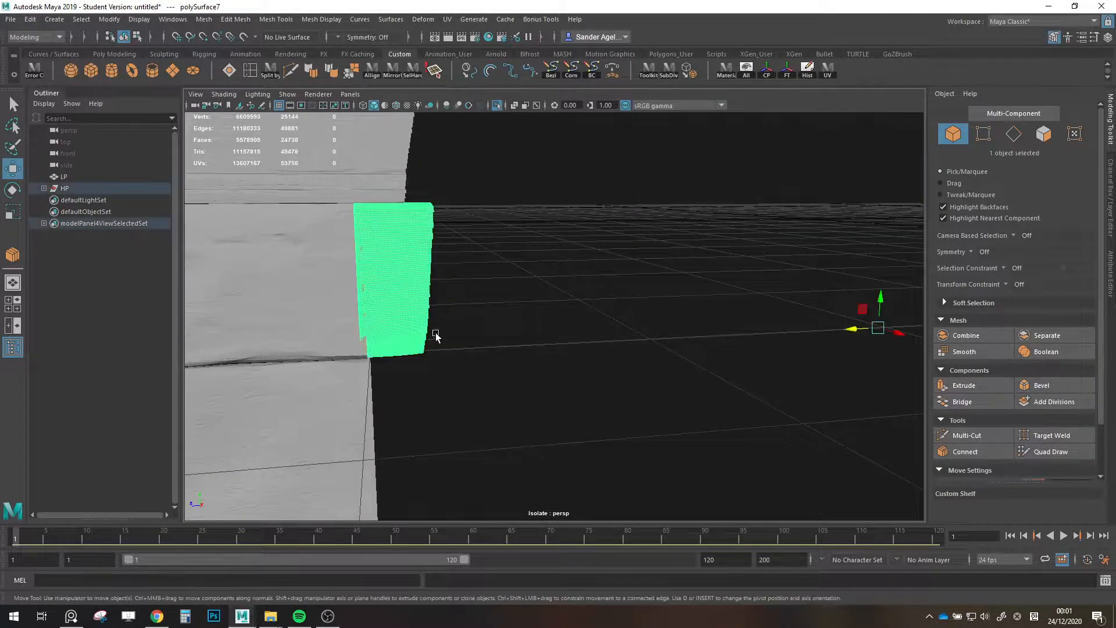
Undo the near end piece's move to bring it back to its place away from the sheet.
scroll(608, 346, "down", 5)
scroll(608, 338, "down", 3)
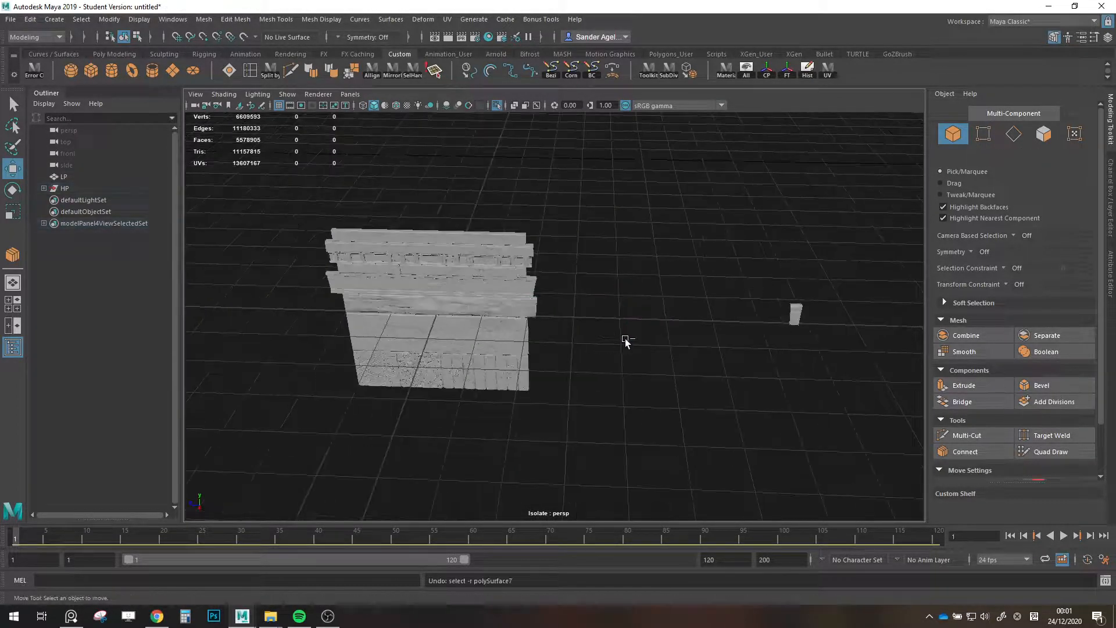
left_click_drag(585, 324, 665, 324)
left_click(769, 327)
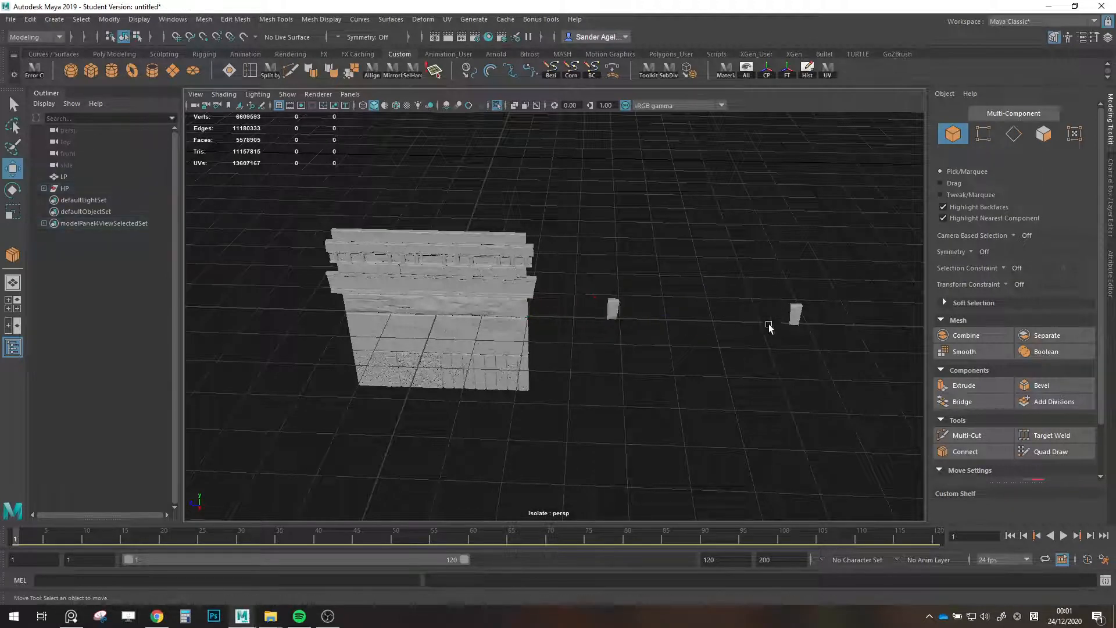
Try scaling both Trim_Wood_F_HP end pieces together to 0.41 in X, and set their Z scale to 1.
left_click_drag(831, 291, 598, 350)
left_click(234, 19)
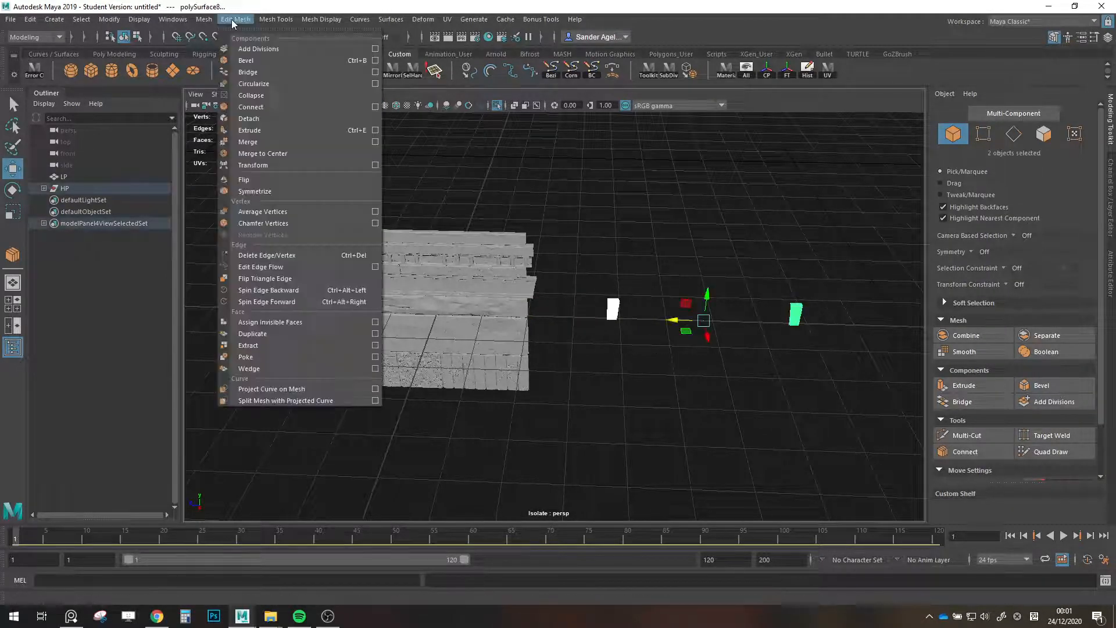
left_click(688, 219)
key("r")
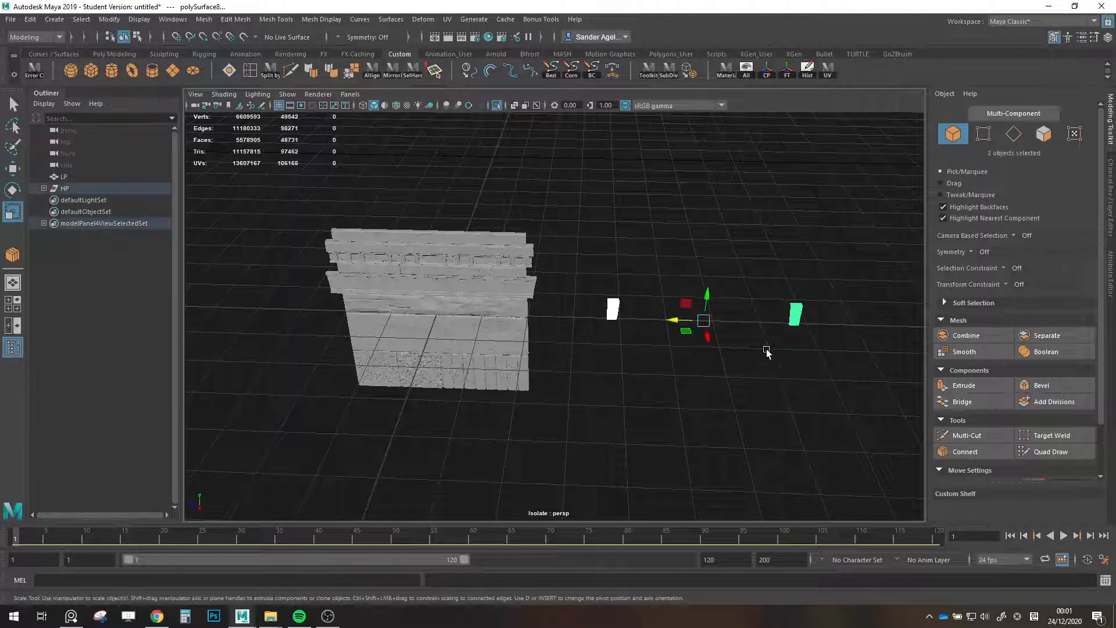
mouse_move(673, 321)
left_mouse_down()
mouse_move(713, 324)
mouse_move(680, 321)
left_mouse_up()
left_click_drag(686, 331, 697, 325)
scroll(1047, 373, "down", 2)
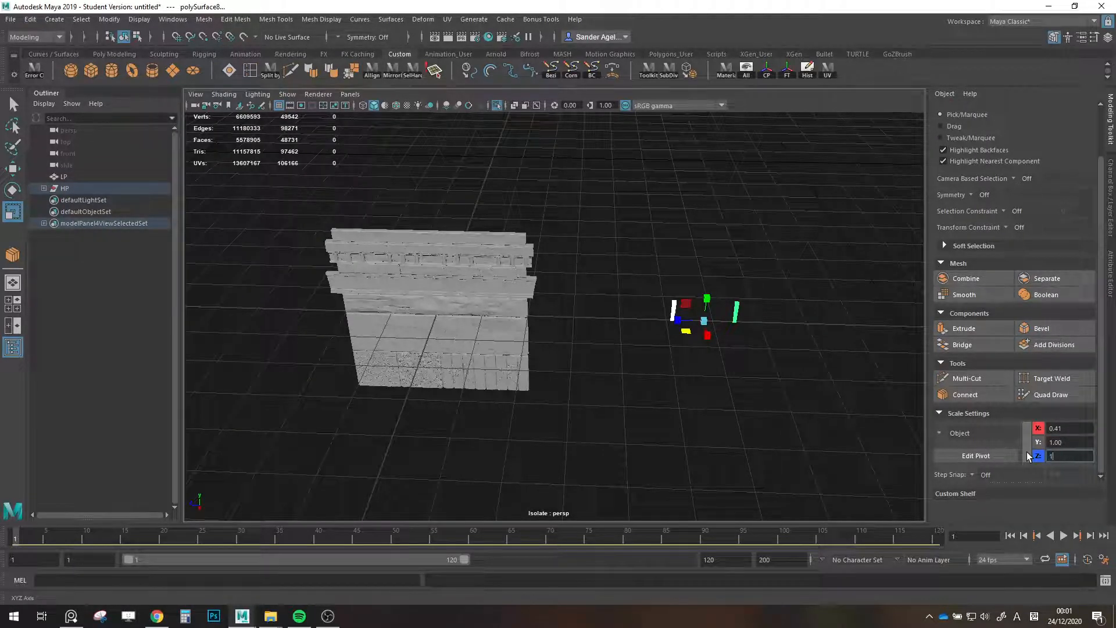
type("1")
key("Return")
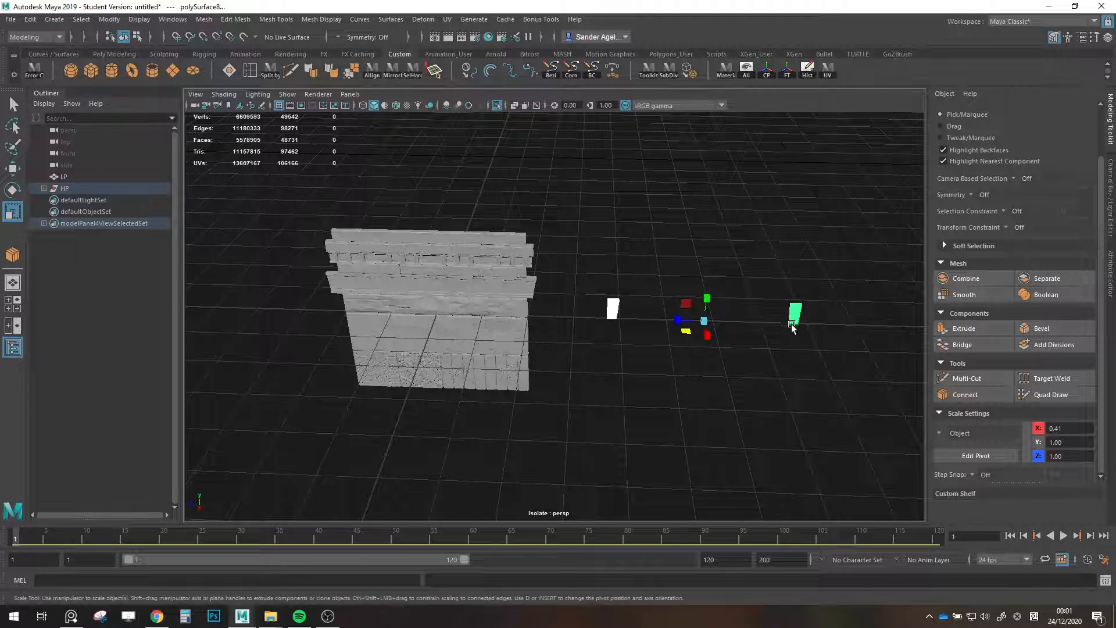
Undo the last scaling of the two Trim_Wood_F_HP end pieces and mirror them at full size along Z.
key("w")
key("ctrl+z")
key("ctrl+z")
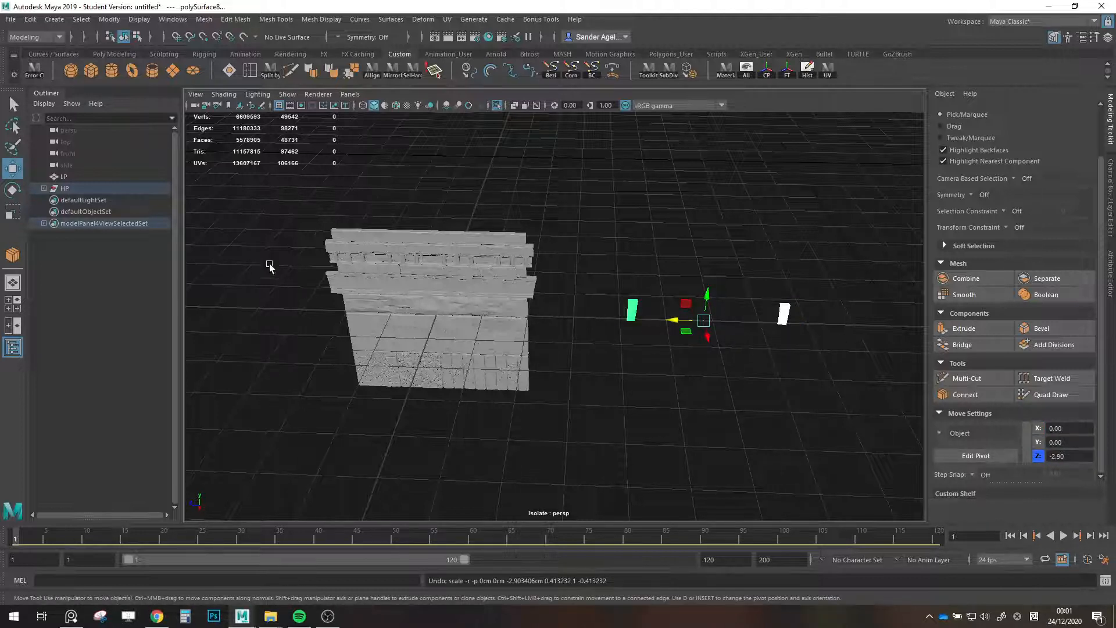
left_click(44, 188)
key("r")
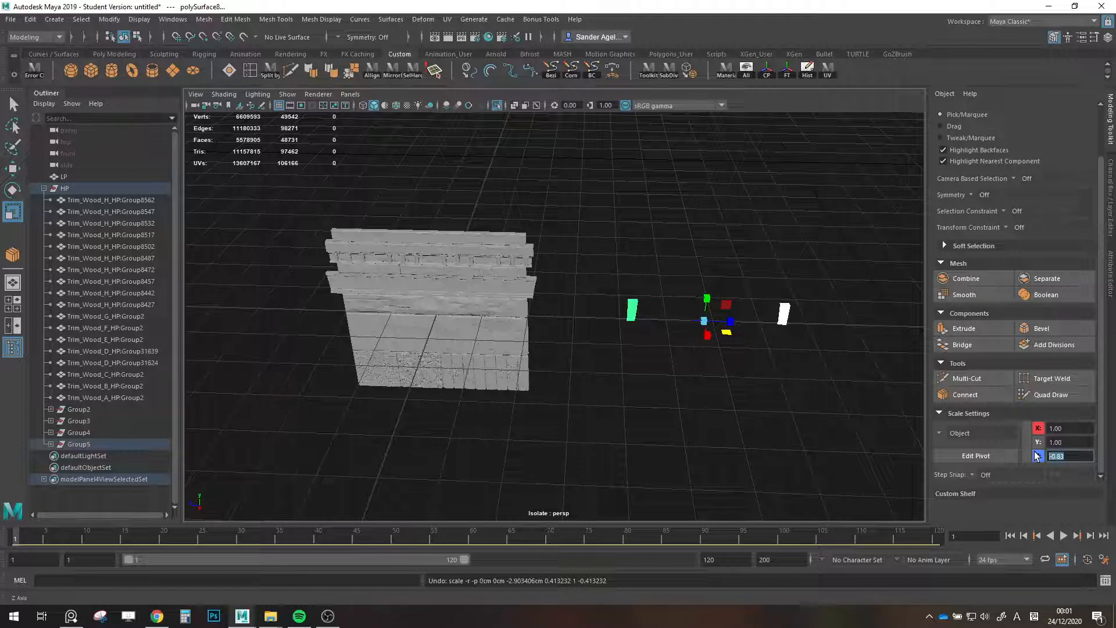
key("w")
Move the nearer Trim_Wood_F_HP end piece along Z to -1.99, flush against the strip's right end.
scroll(678, 350, "up", 3)
left_click(673, 307)
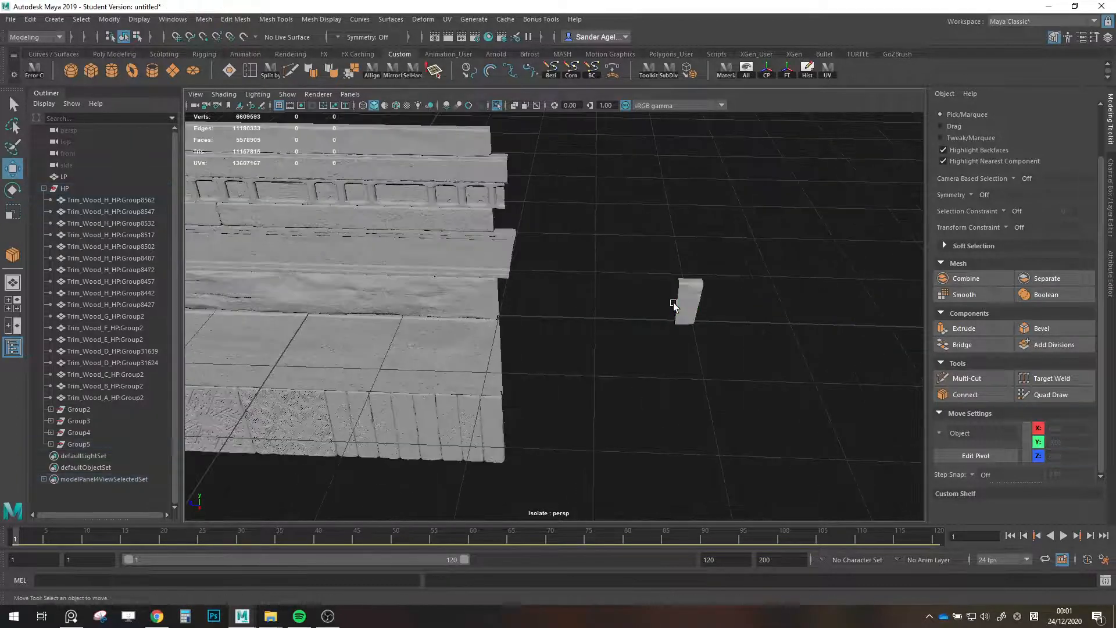
scroll(673, 307, "down", 4)
middle_click_drag(724, 314, 676, 316, "alt")
left_click(798, 309)
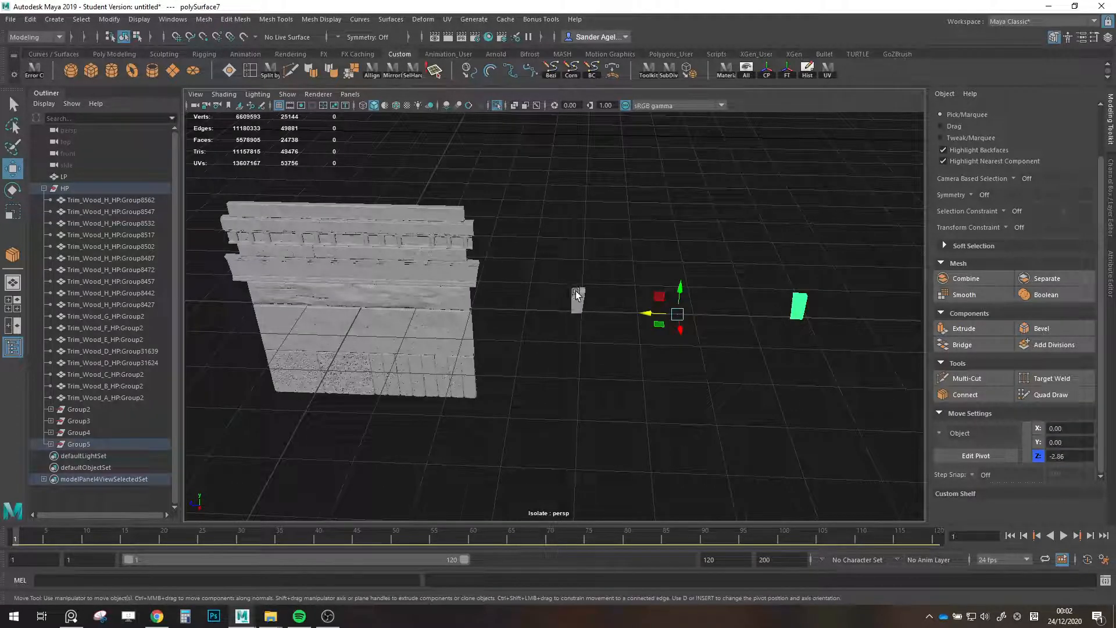
left_click(576, 292)
scroll(577, 293, "up", 4)
left_click_drag(745, 311, 564, 308)
key("f")
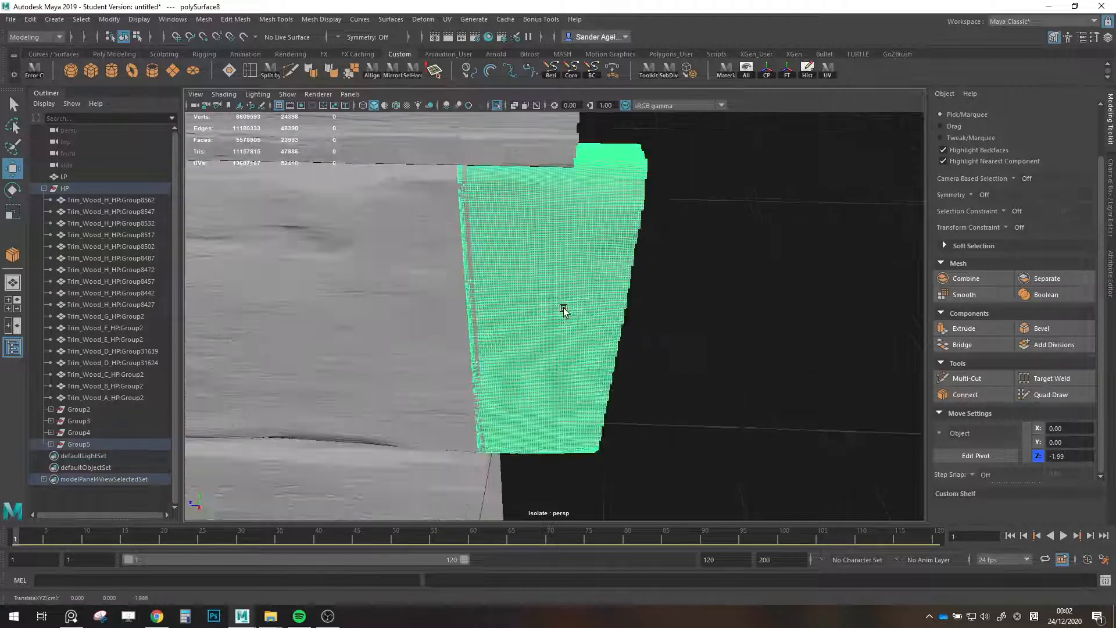
scroll(725, 386, "down", 3)
scroll(598, 340, "down", 2)
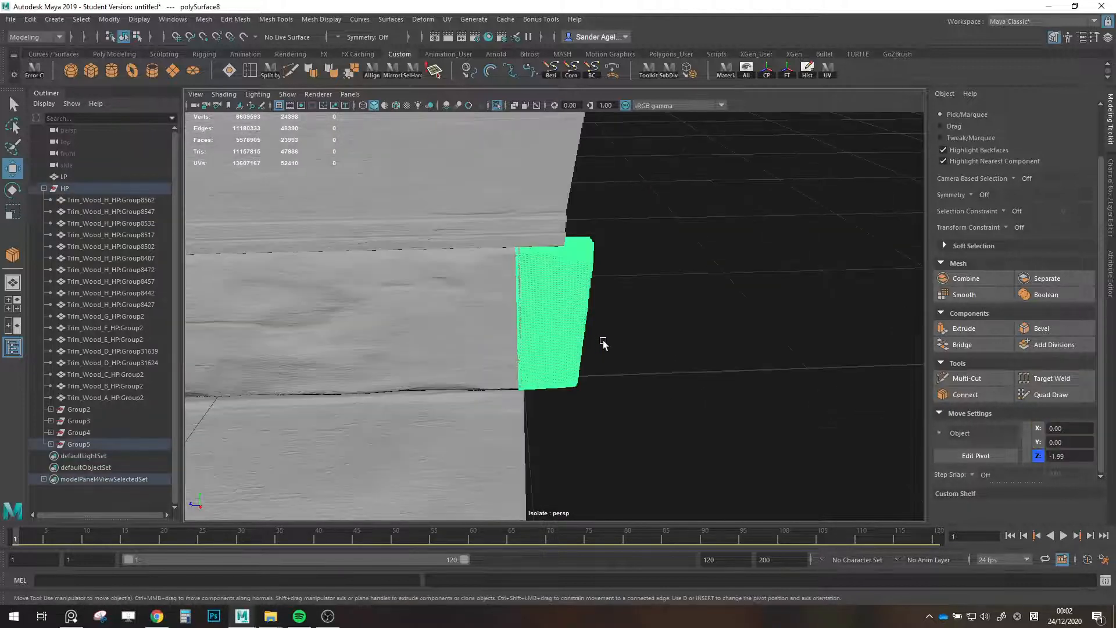
scroll(603, 344, "down", 3)
left_click(692, 351)
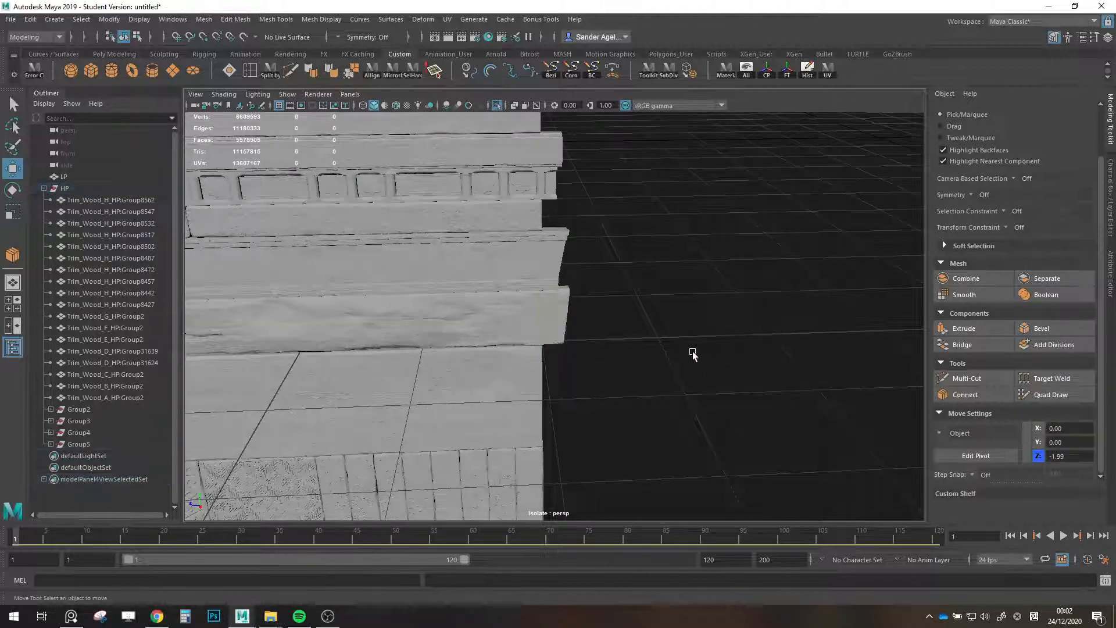
Move the far Trim_Wood_F_HP end piece along Z to about 2.09 and nudge it flush with the strip's left end.
scroll(754, 329, "down", 5)
left_click(811, 313)
left_click_drag(698, 321, 278, 345)
key("f")
scroll(305, 347, "down", 2)
left_click(517, 381)
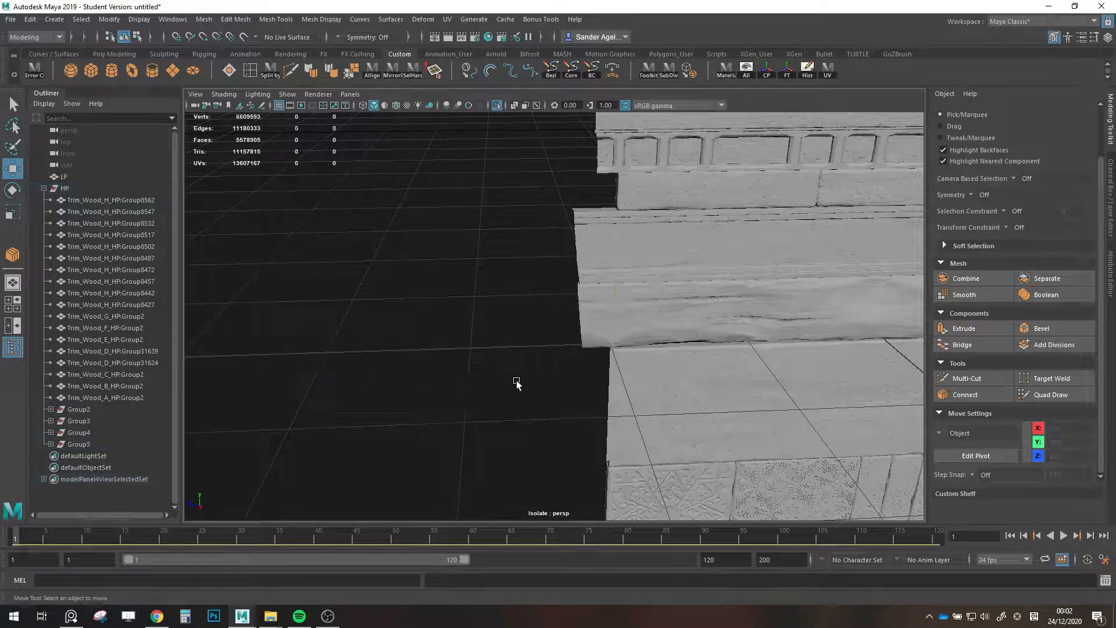
scroll(517, 381, "up", 3)
left_click_drag(517, 381, 507, 350, "alt")
left_click(609, 330)
scroll(189, 351, "down", 1)
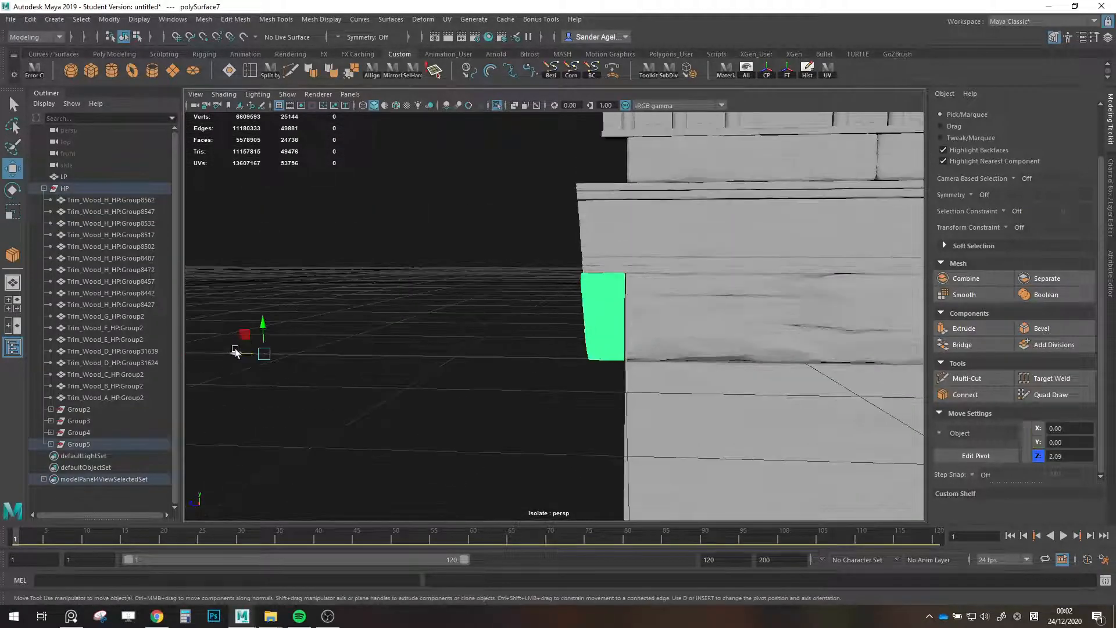
left_click_drag(235, 352, 240, 352)
left_click(380, 398)
Duplicate Trim_Wood_G_HP and place the copy beside the sheet at Z -2.39.
scroll(654, 388, "down", 7)
middle_click_drag(654, 388, 524, 331, "alt")
scroll(590, 311, "up", 5)
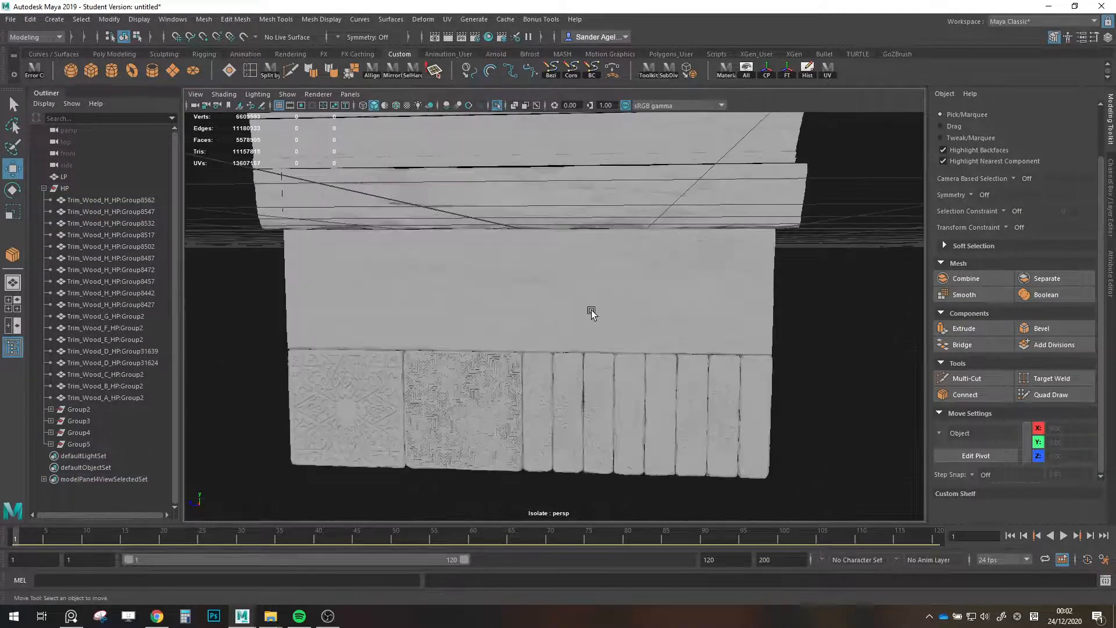
left_click(665, 332)
middle_click_drag(653, 333, 535, 334, "alt")
scroll(534, 335, "down", 3)
left_click_drag(535, 335, 492, 339, "alt")
scroll(492, 338, "down", 2)
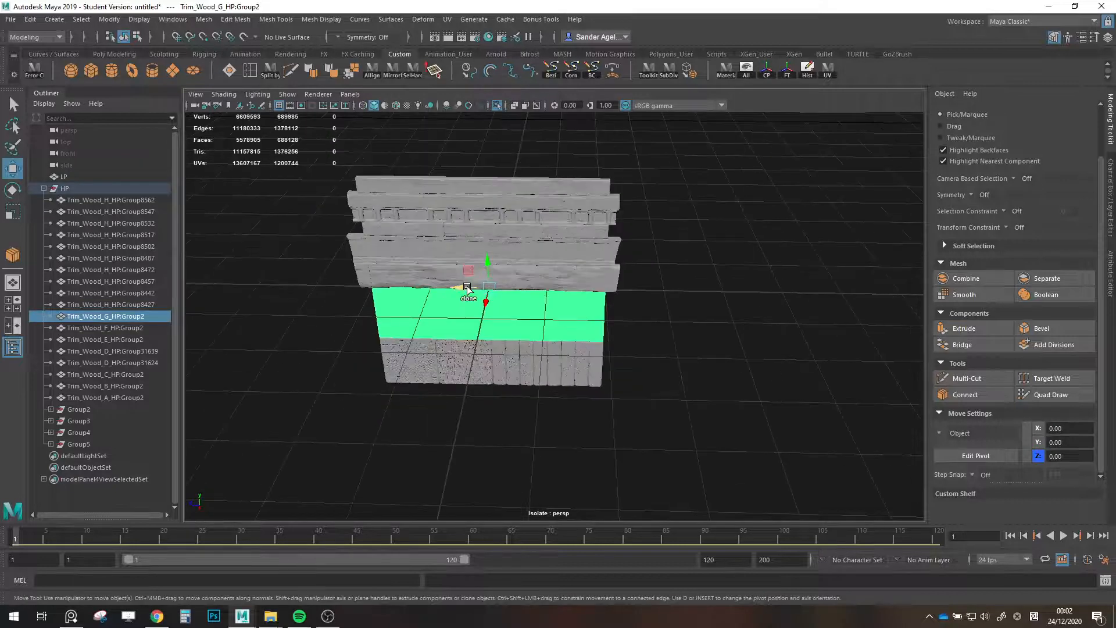
left_click_drag(467, 288, 748, 304, "shift")
scroll(739, 331, "down", 3)
middle_click_drag(725, 354, 510, 342, "alt")
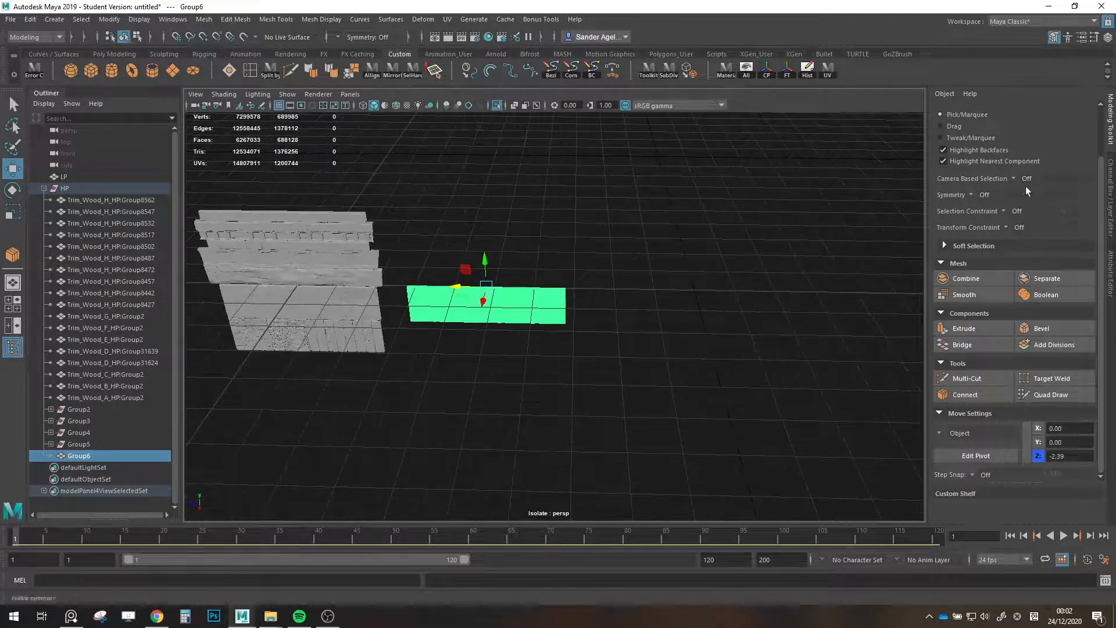
Delete the middle faces of the Trim_Wood_G_HP copy and separate its two remaining ends into individual objects.
scroll(1027, 190, "up", 2)
left_click(1045, 134)
scroll(491, 263, "up", 5)
middle_click_drag(486, 276, 620, 319, "alt")
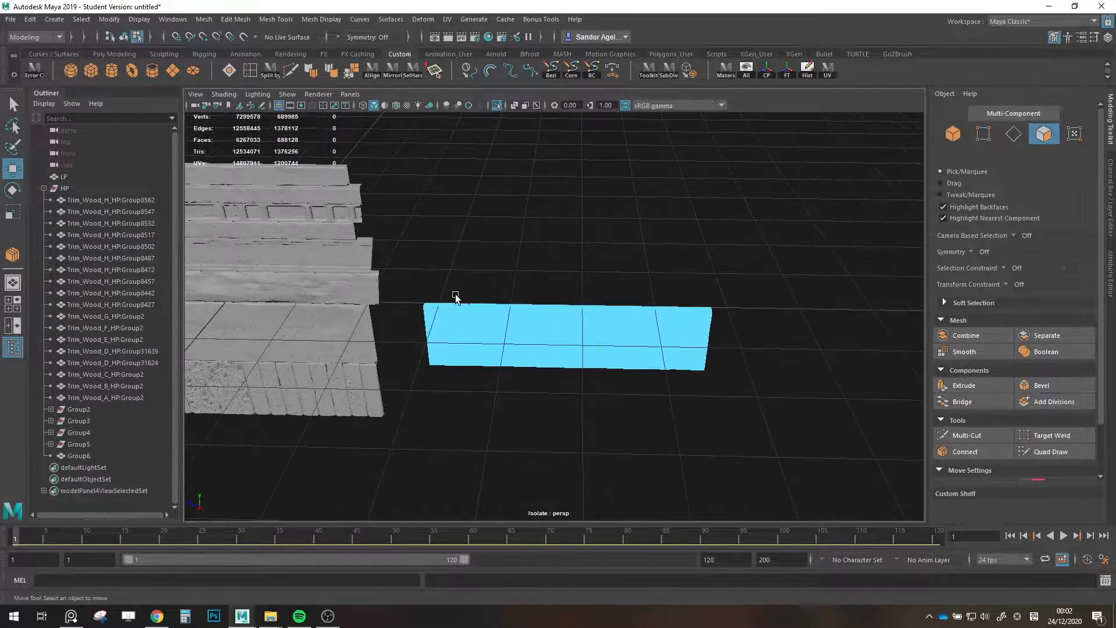
left_click_drag(455, 297, 691, 434)
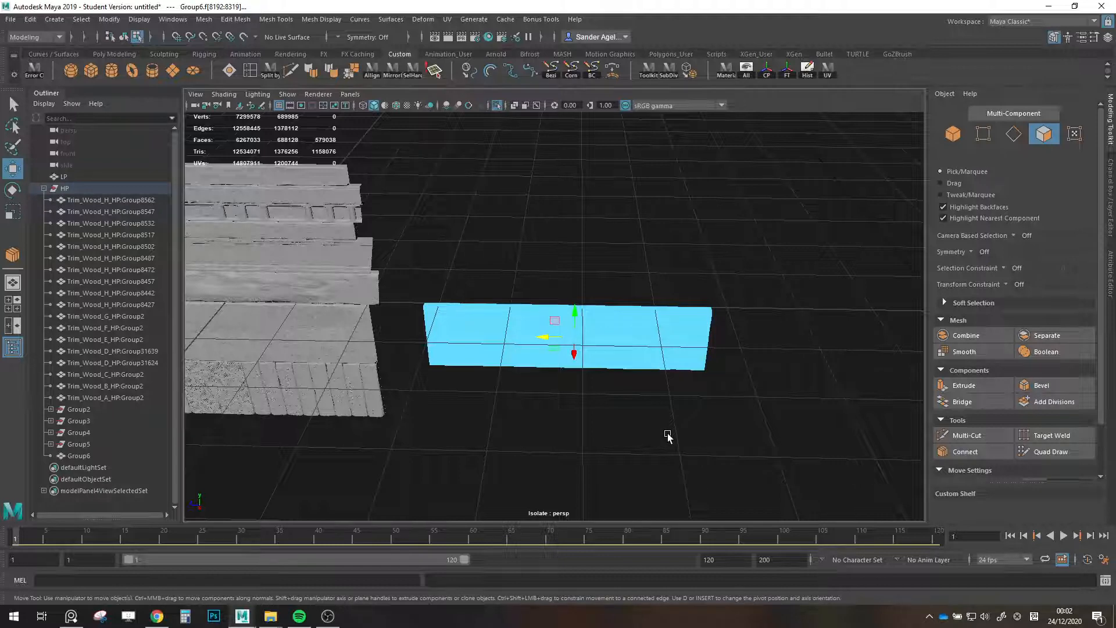
key("Delete")
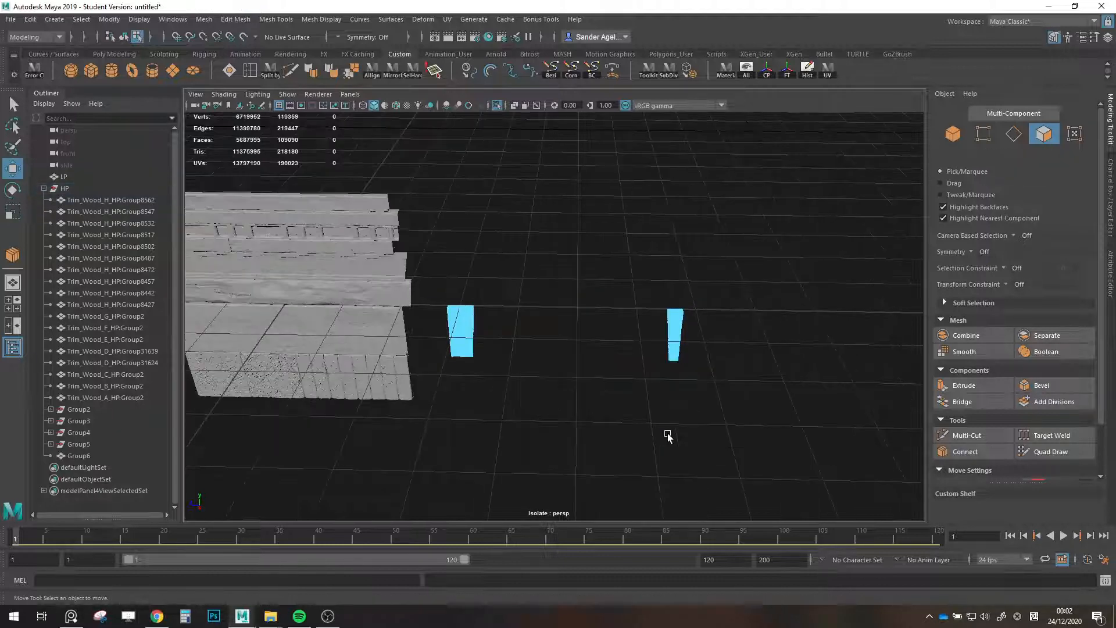
key("F8")
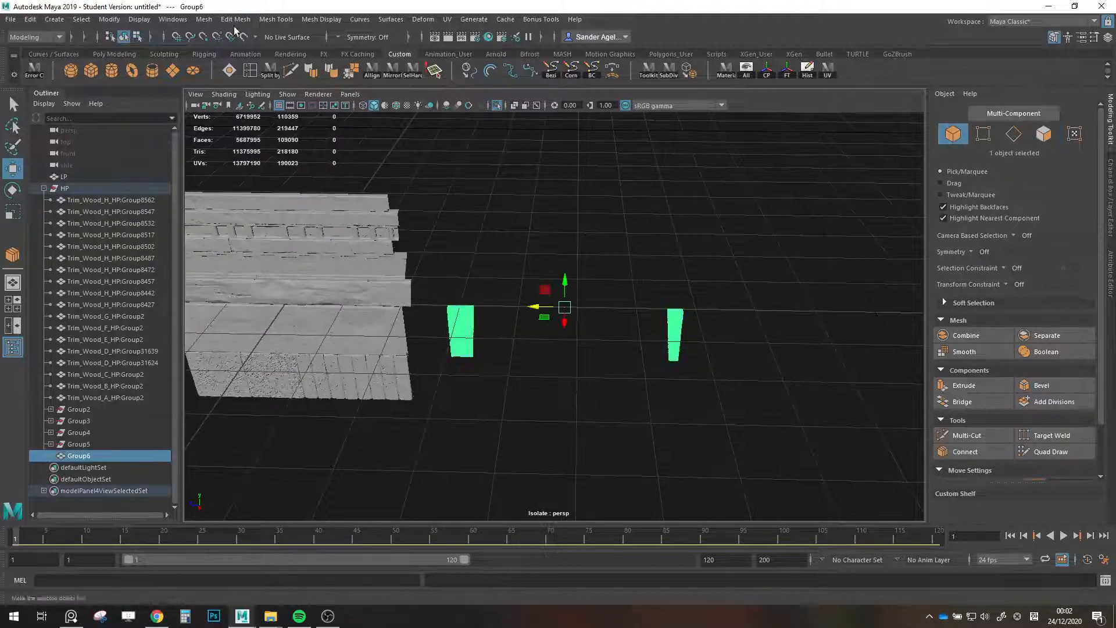
left_click(202, 20)
left_click(229, 69)
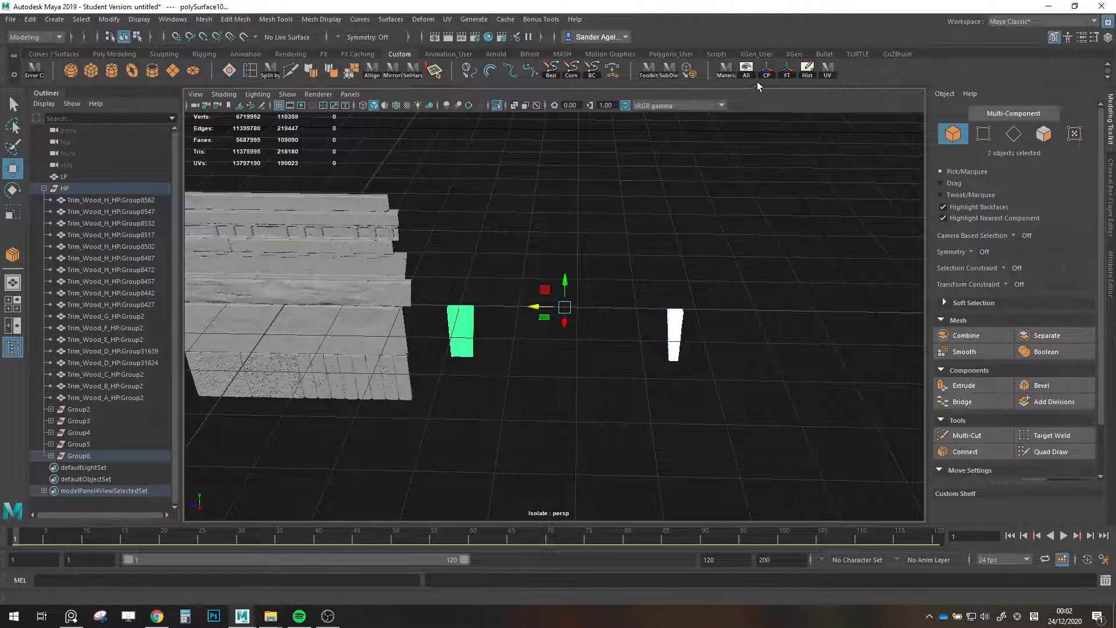
Mirror both Trim_Wood_G_HP end pieces together by setting their Z scale to -1.
key("r")
scroll(1035, 395, "down", 2)
left_click_drag(1081, 457, 1022, 457)
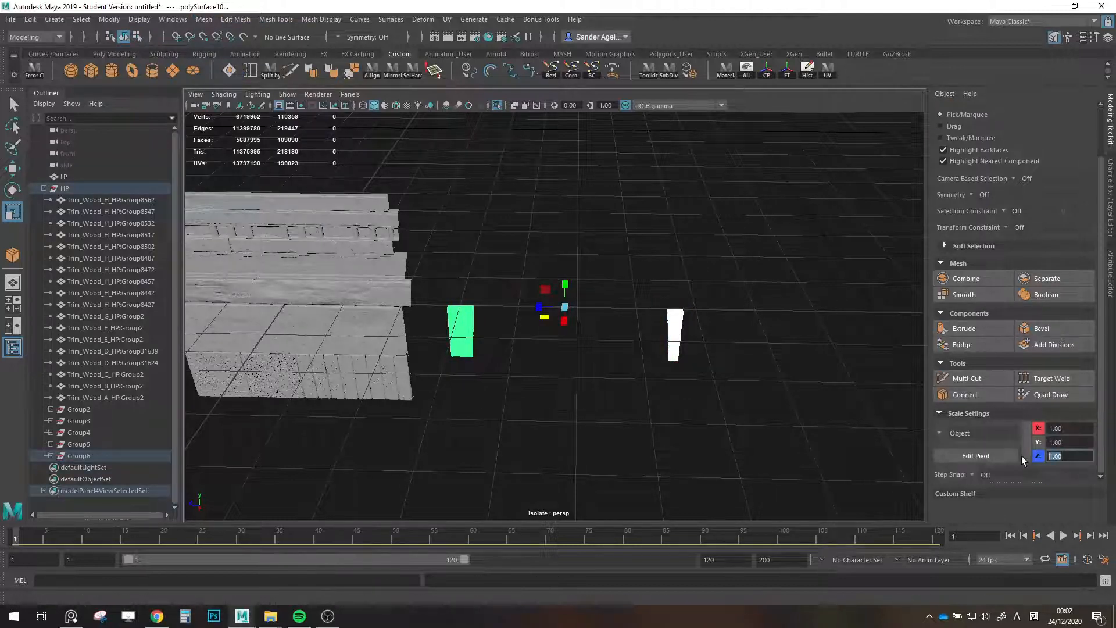
type("-1")
key("Return")
key("w")
Move the nearer Trim_Wood_G_HP end piece along Z against the strip's right end.
left_click(455, 330)
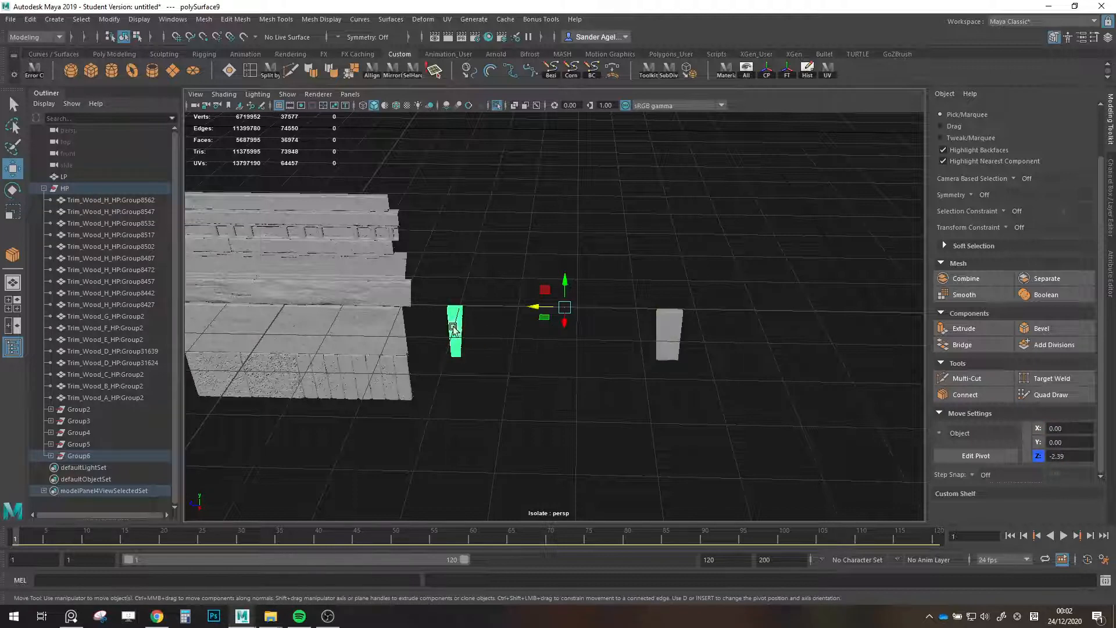
key("f")
scroll(468, 340, "down", 5)
scroll(576, 337, "up", 2)
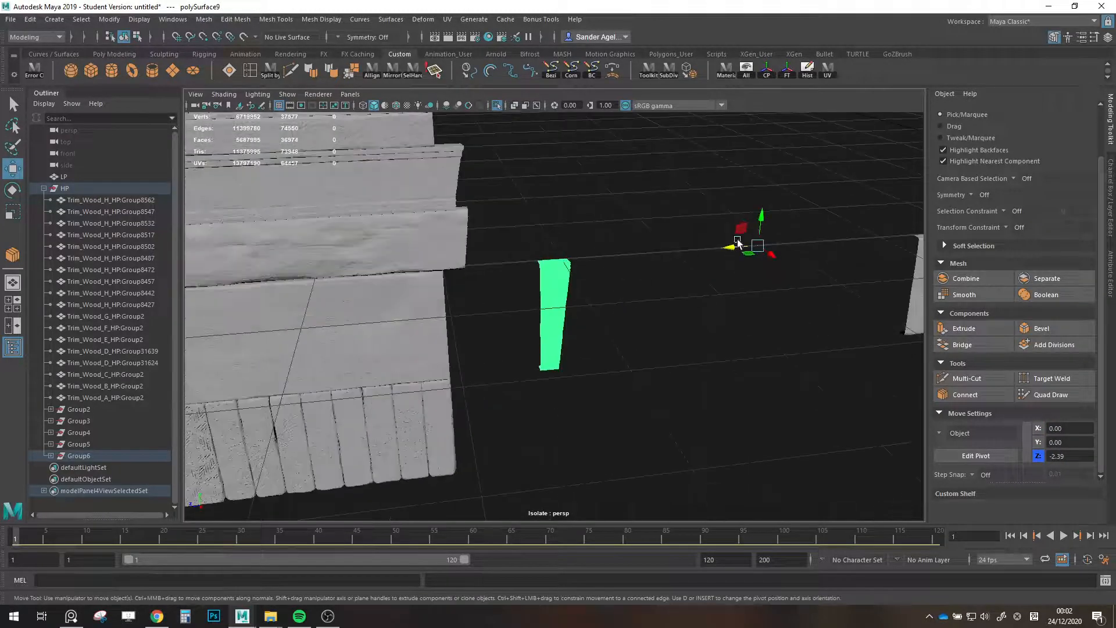
left_click_drag(737, 240, 112, 353)
left_click(738, 316)
scroll(739, 315, "down", 2)
Move the far Trim_Wood_G_HP end piece along Z to the strip's left end and nudge it until the seam closes.
scroll(738, 316, "down", 3)
left_click(751, 311)
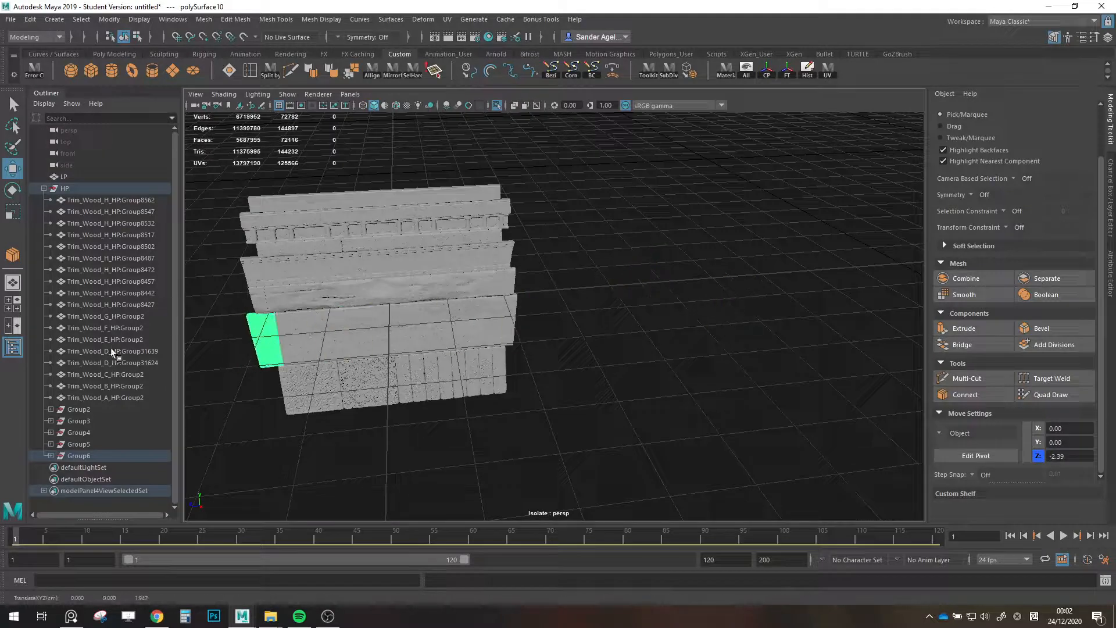
scroll(378, 363, "down", 2)
scroll(381, 364, "up", 1)
middle_click_drag(381, 364, 587, 364, "alt")
scroll(551, 349, "up", 5)
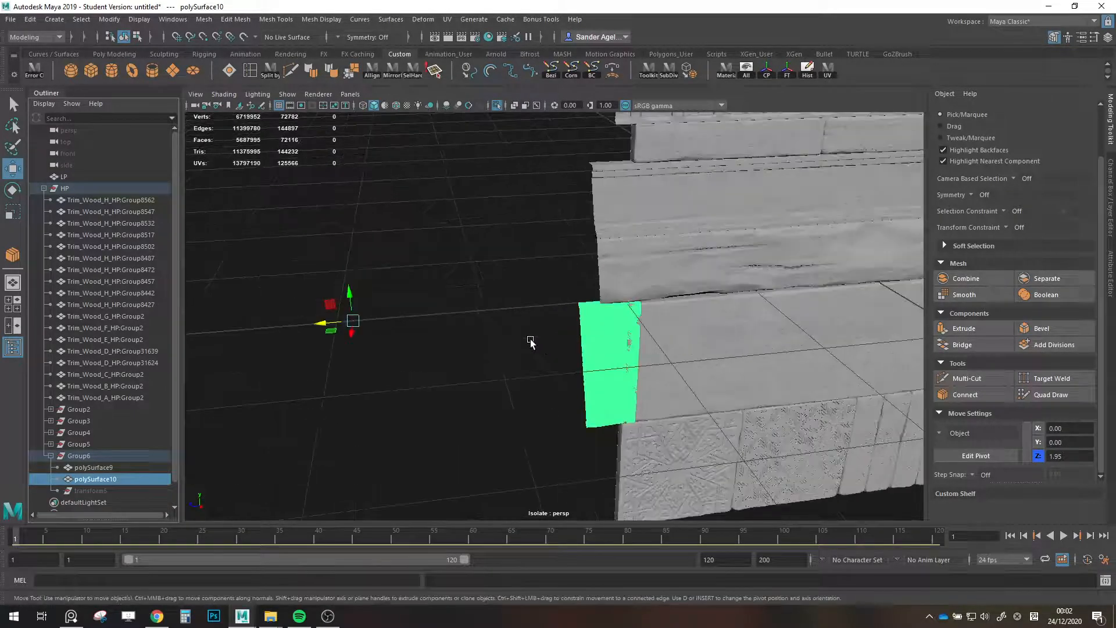
left_click_drag(531, 339, 483, 326, "alt")
left_click_drag(309, 294, 294, 294)
left_click(449, 379)
left_click_drag(449, 379, 573, 350, "alt")
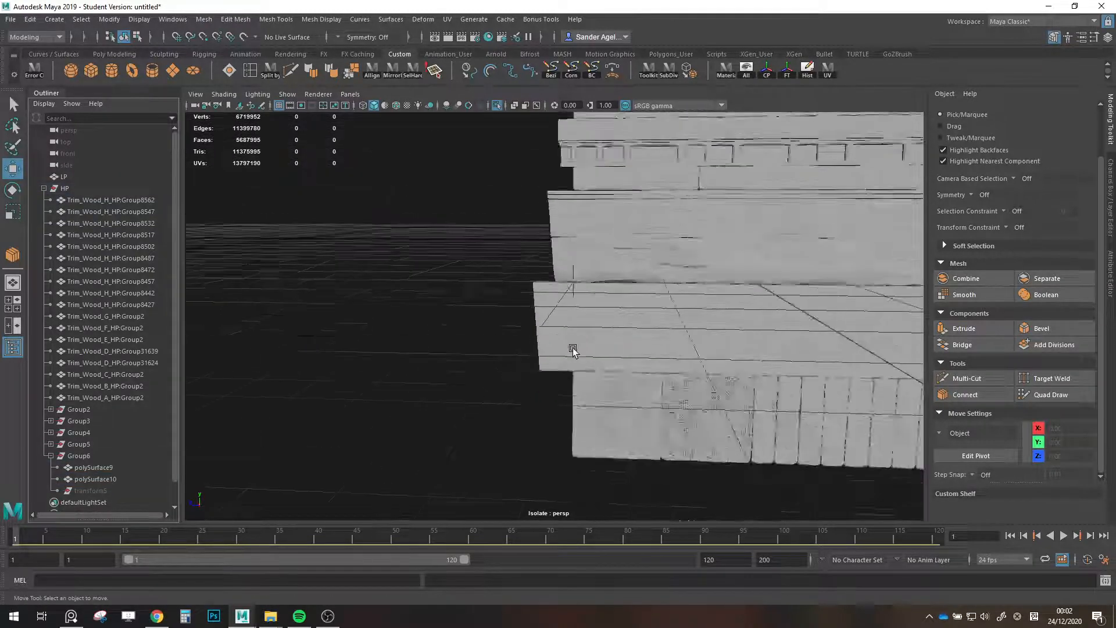
Duplicate Trim_Wood_A_HP, the topmost strip, and place the copy beside the sheet at Z -2.13.
scroll(564, 346, "down", 5)
scroll(622, 374, "up", 5)
middle_click_drag(652, 333, 456, 321, "alt")
scroll(566, 402, "down", 1)
middle_click_drag(563, 403, 608, 468, "alt")
middle_click_drag(662, 222, 613, 271, "alt")
scroll(629, 273, "up", 4)
middle_click_drag(630, 273, 573, 368, "alt")
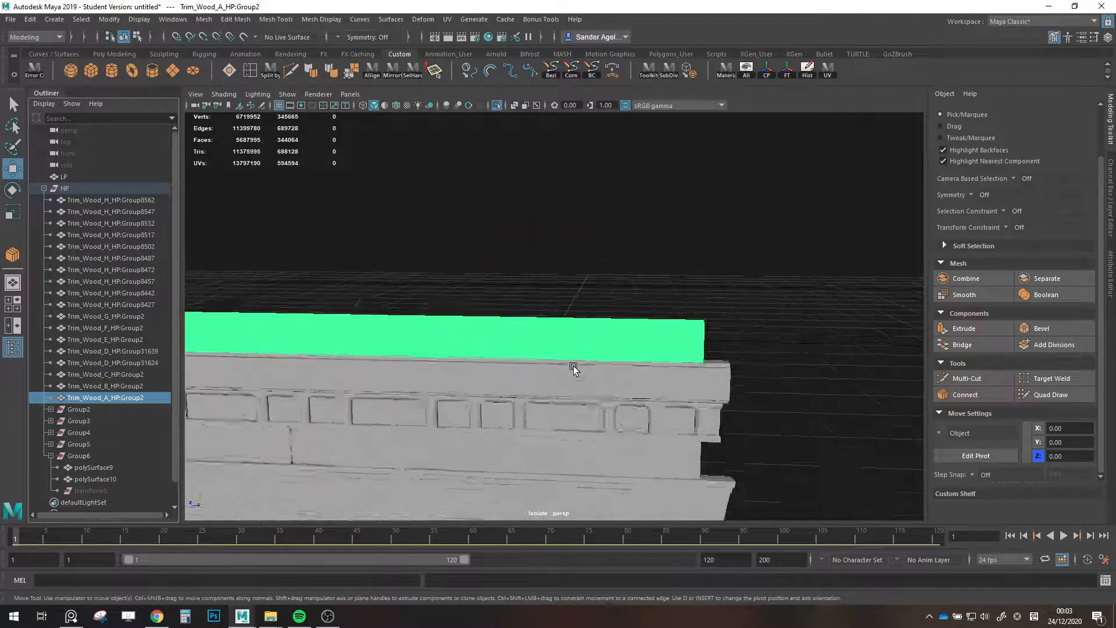
scroll(584, 377, "up", 2)
left_click_drag(586, 379, 575, 375, "alt")
left_click(592, 300)
left_click_drag(582, 319, 442, 372, "alt")
scroll(560, 360, "down", 3)
left_click(568, 332)
left_click_drag(559, 377, 648, 374, "shift")
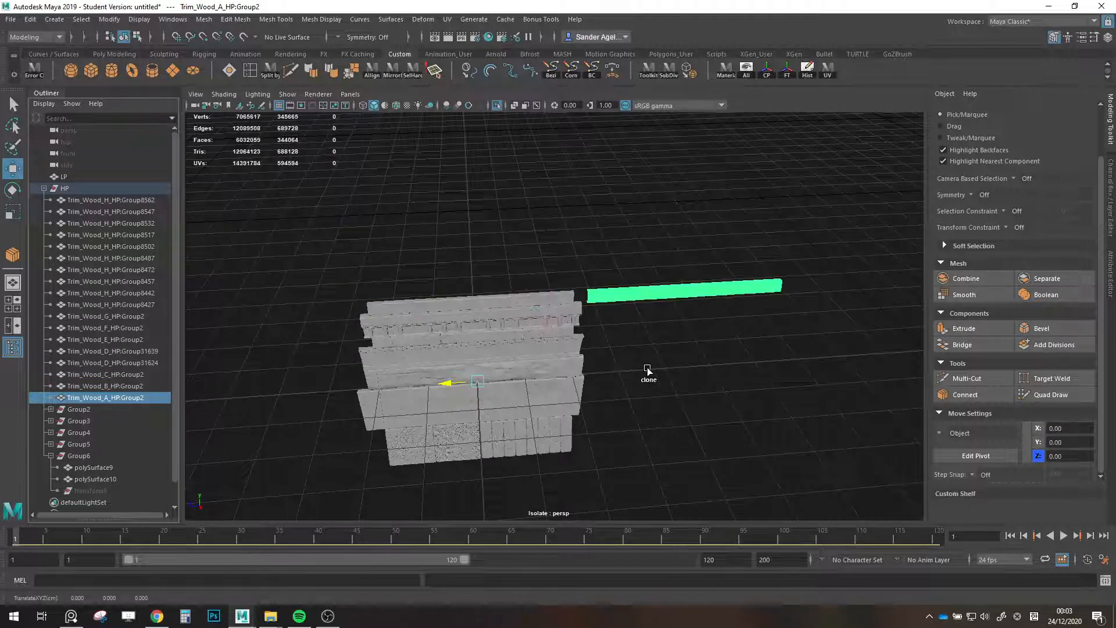
Delete the middle faces of the Trim_Wood_A_HP copy and separate its two remaining ends into individual objects.
scroll(645, 370, "up", 3)
middle_click_drag(643, 366, 507, 365, "alt")
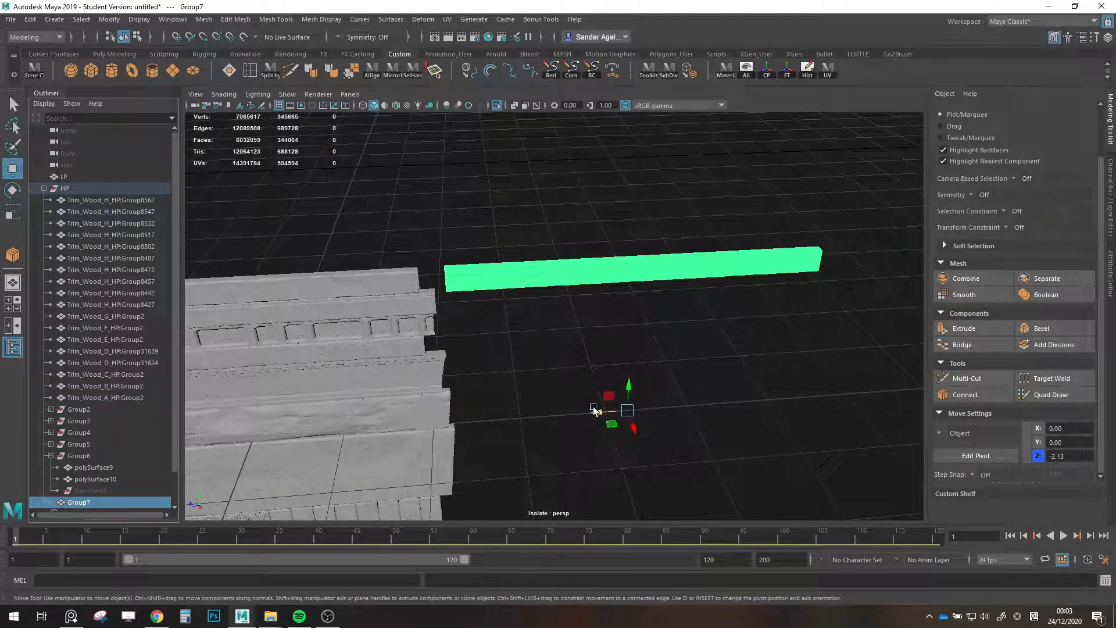
scroll(1007, 144, "up", 2)
left_click(445, 254)
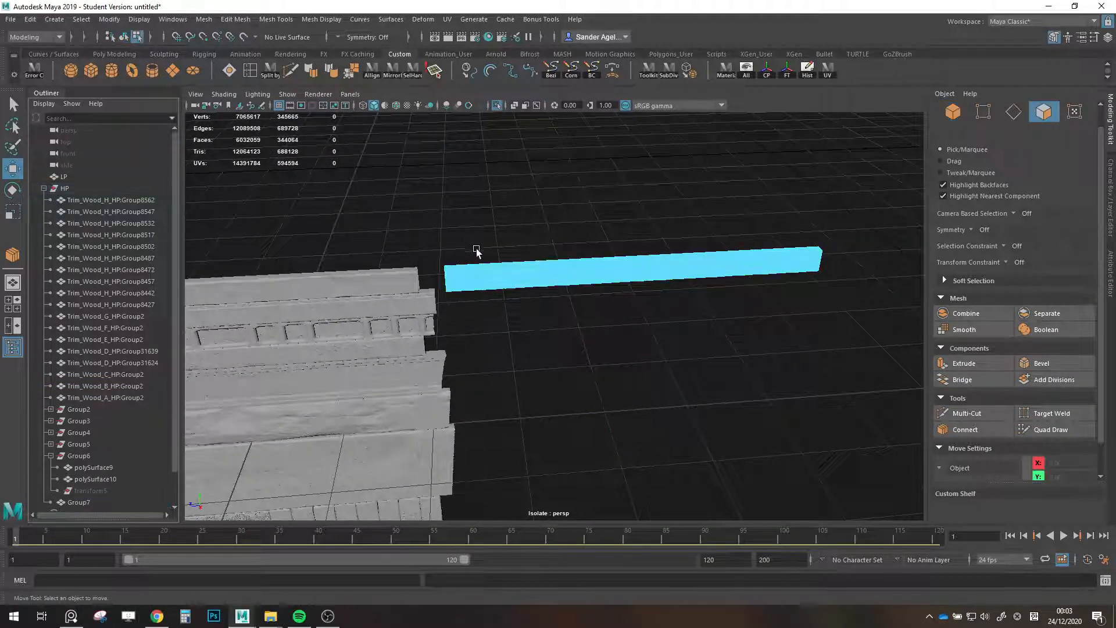
left_click_drag(474, 274, 793, 349)
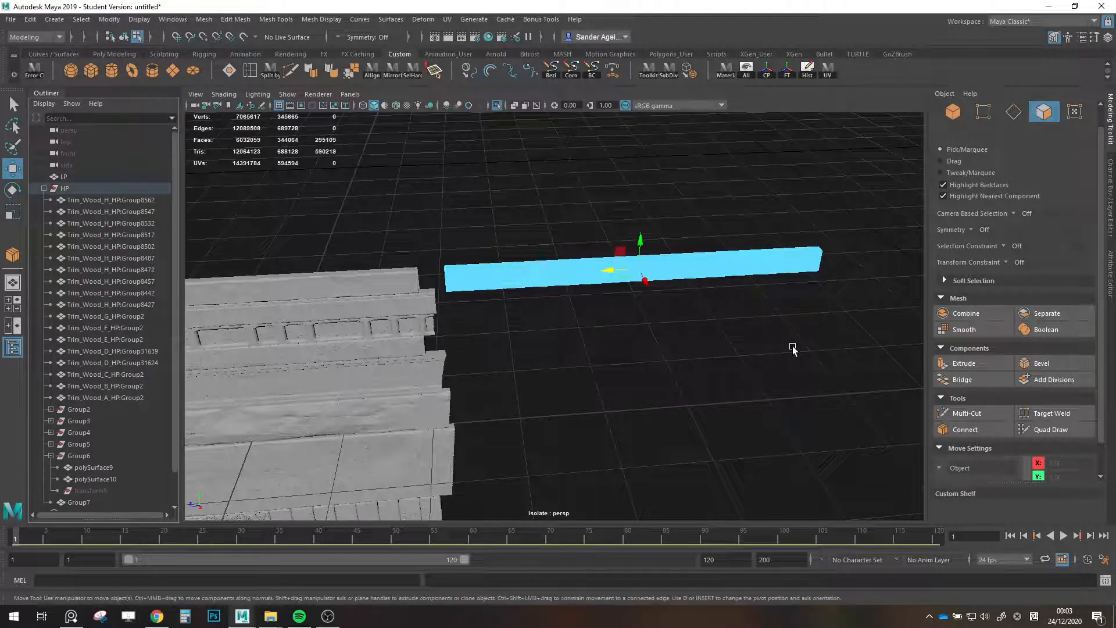
key("Delete")
left_click(952, 113)
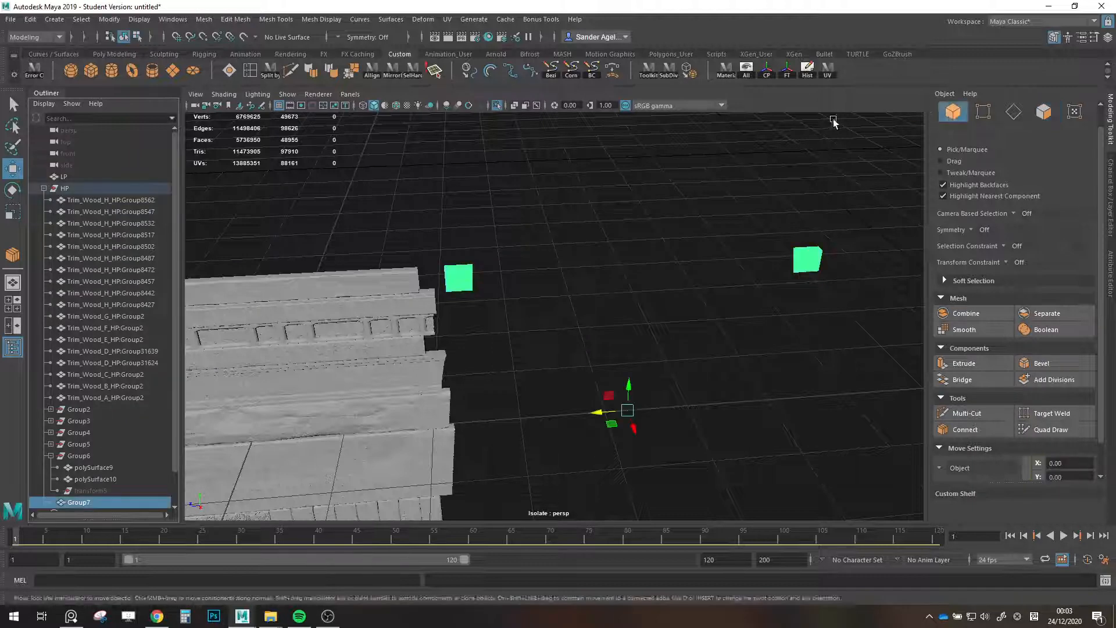
left_click(203, 19)
left_click(203, 19)
left_click(203, 20)
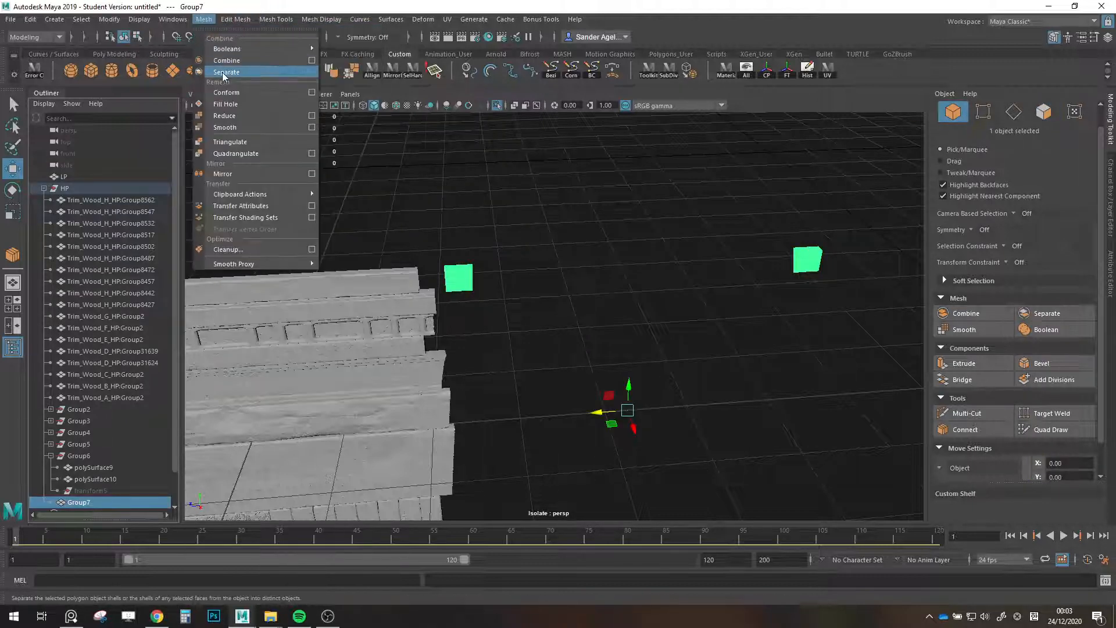
left_click(226, 72)
Mirror both Trim_Wood_A_HP end pieces together by setting their Z scale to -1.
key("r")
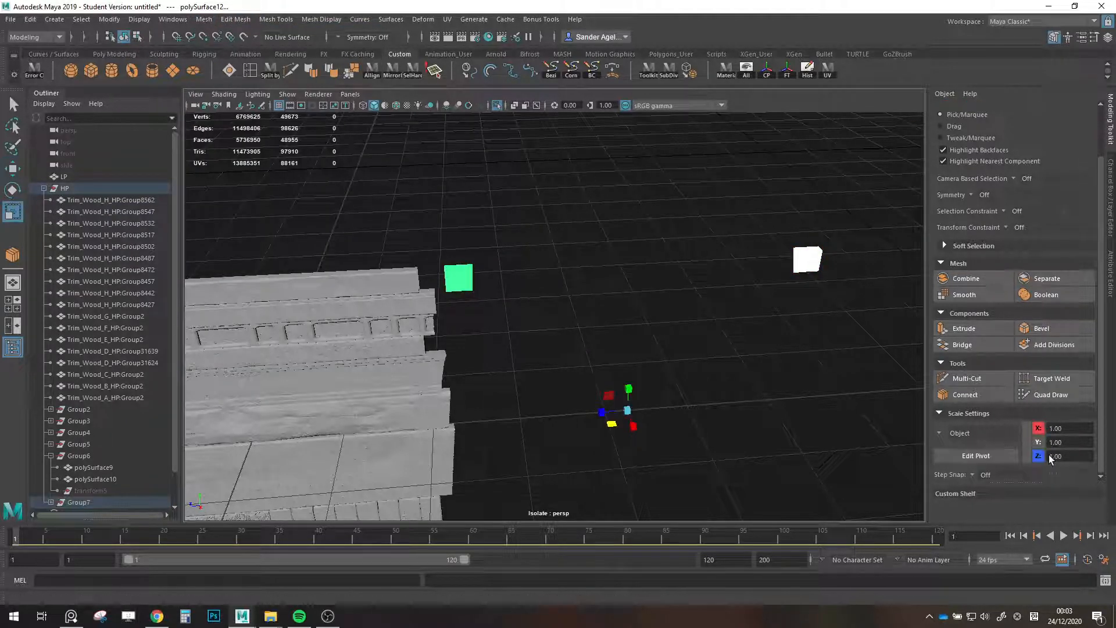
left_click_drag(1071, 457, 961, 452)
type("-1")
key("Return")
key("w")
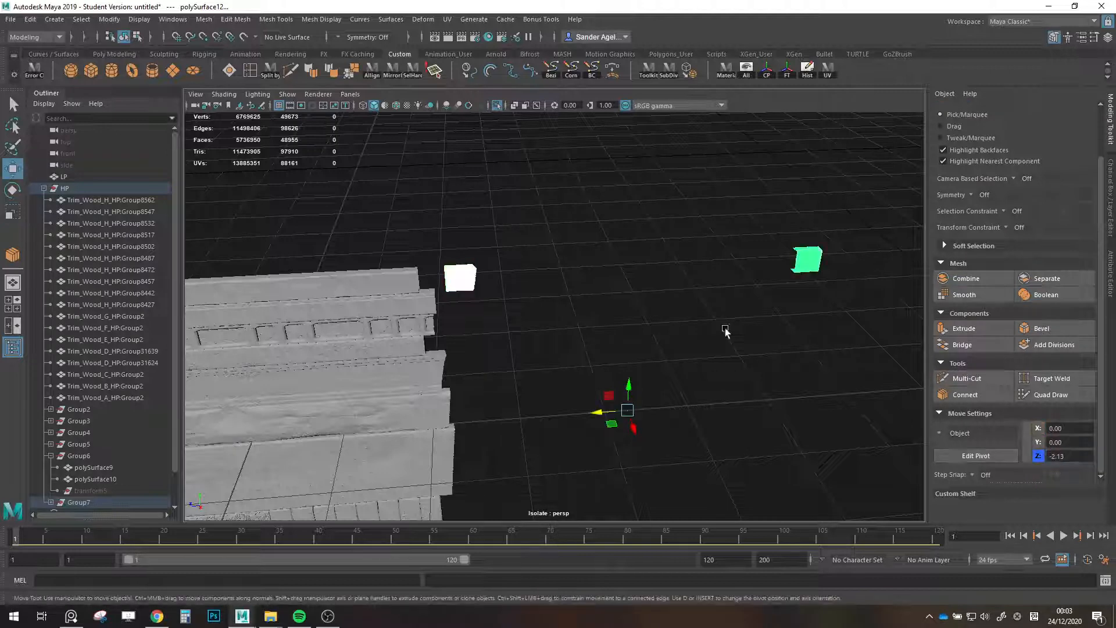
Move the nearer Trim_Wood_A_HP end piece along Z against the strip's right end.
left_click(450, 279)
right_click_drag(450, 279, 568, 401, "alt")
left_click_drag(568, 401, 590, 410, "alt")
left_click_drag(672, 489, 634, 492)
left_click(560, 429)
scroll(616, 392, "down", 4)
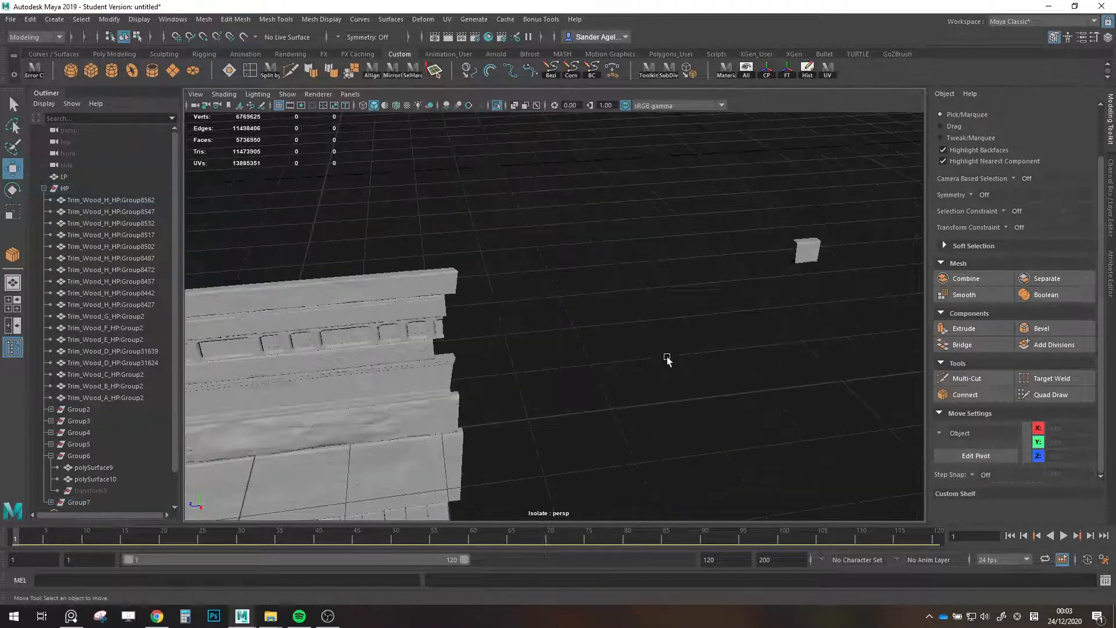
Select the remaining mirrored Trim_Wood_A_HP end piece that still lies apart from the trim sheet.
left_click(806, 254)
scroll(645, 343, "down", 3)
middle_click_drag(601, 363, 735, 336, "alt")
scroll(736, 337, "up", 2)
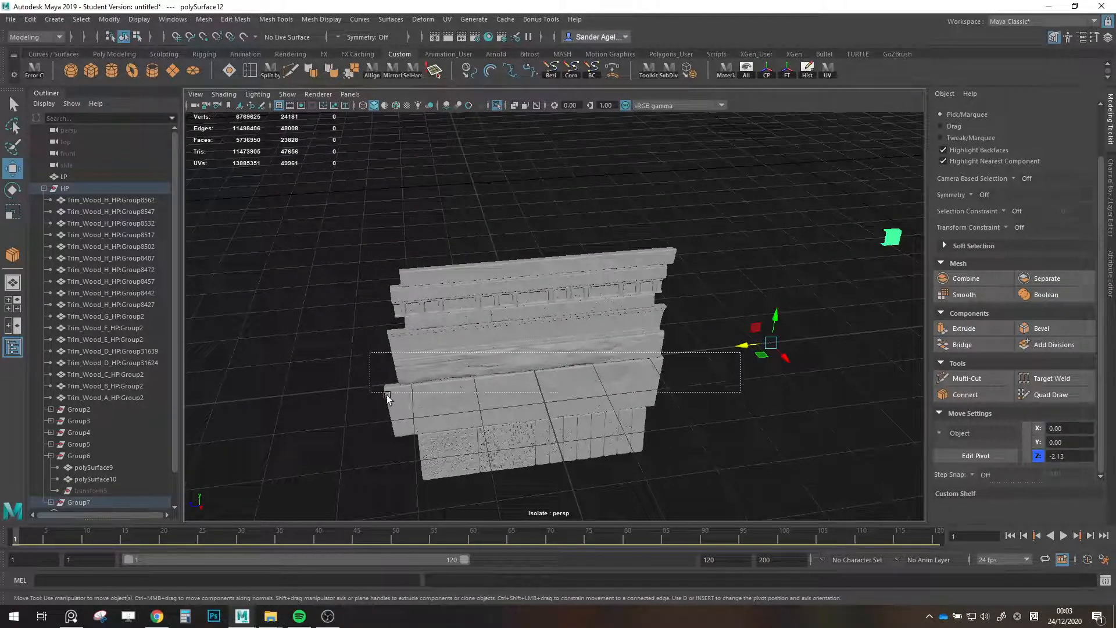
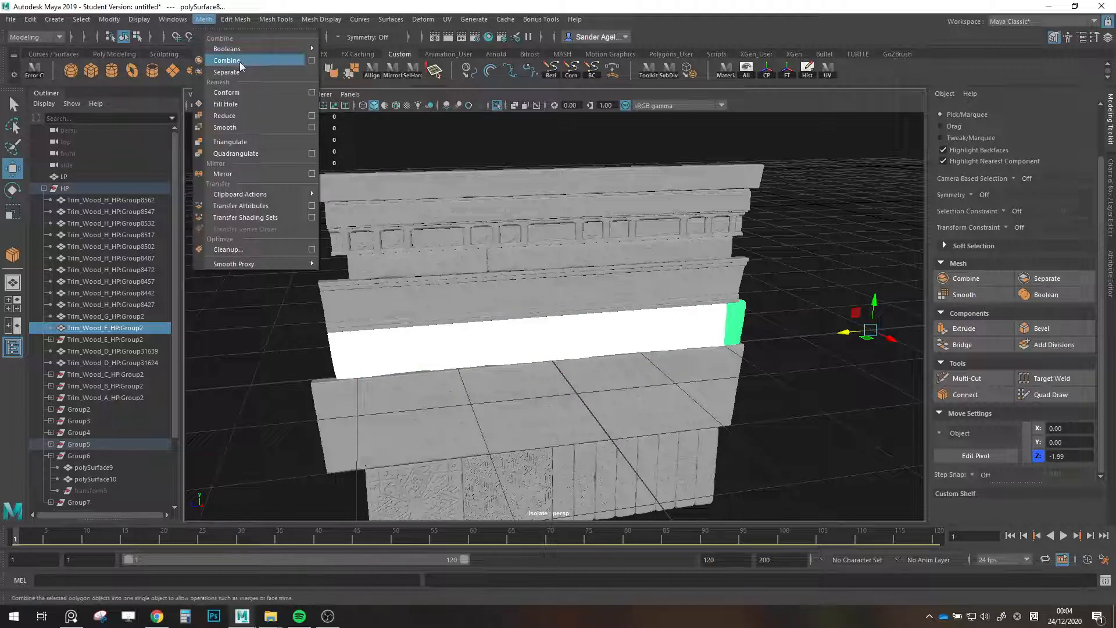
Combine the Trim_Wood_F_HP and Trim_Wood_G_HP strips each with their own two end pieces and delete their history.
left_click(226, 60)
left_click(807, 69)
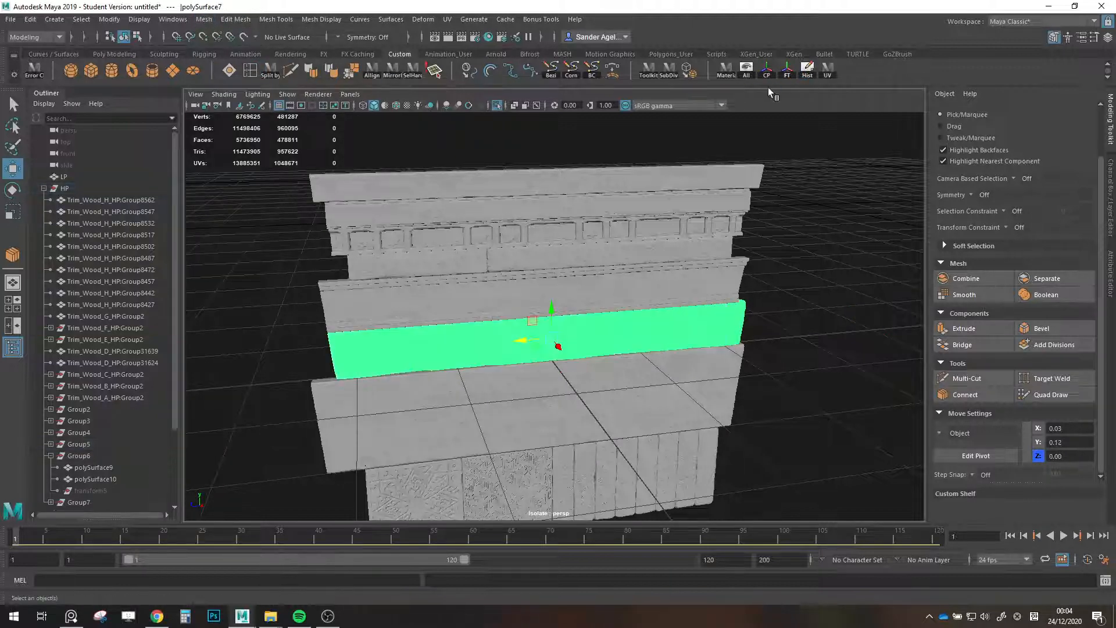
left_click(352, 406)
left_click(389, 401, "shift")
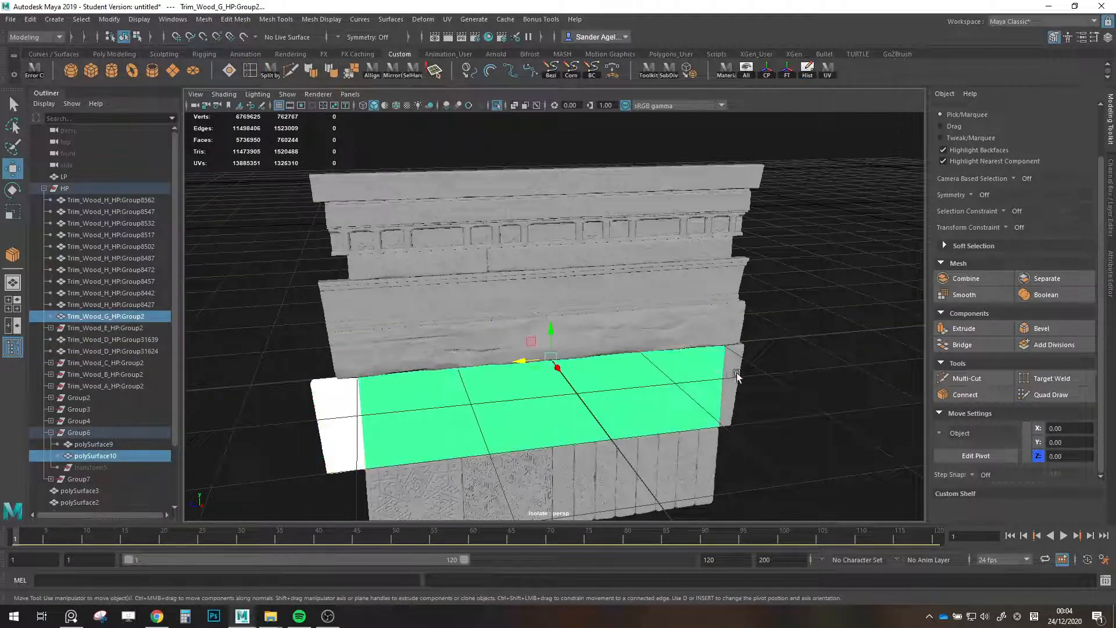
left_click(731, 381, "shift")
left_click(204, 20)
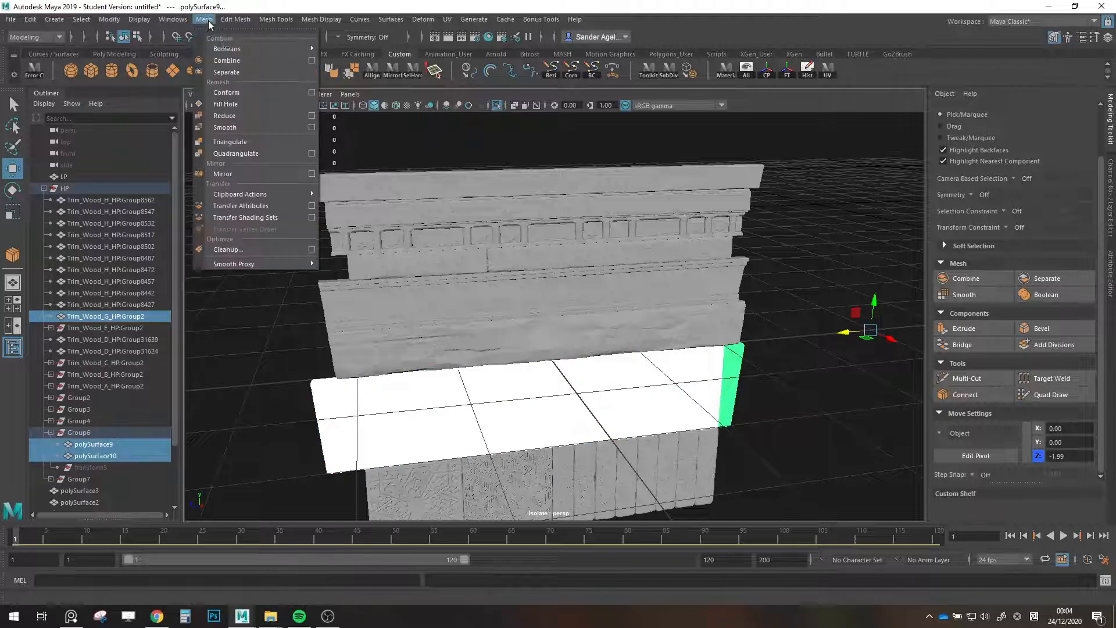
left_click(242, 62)
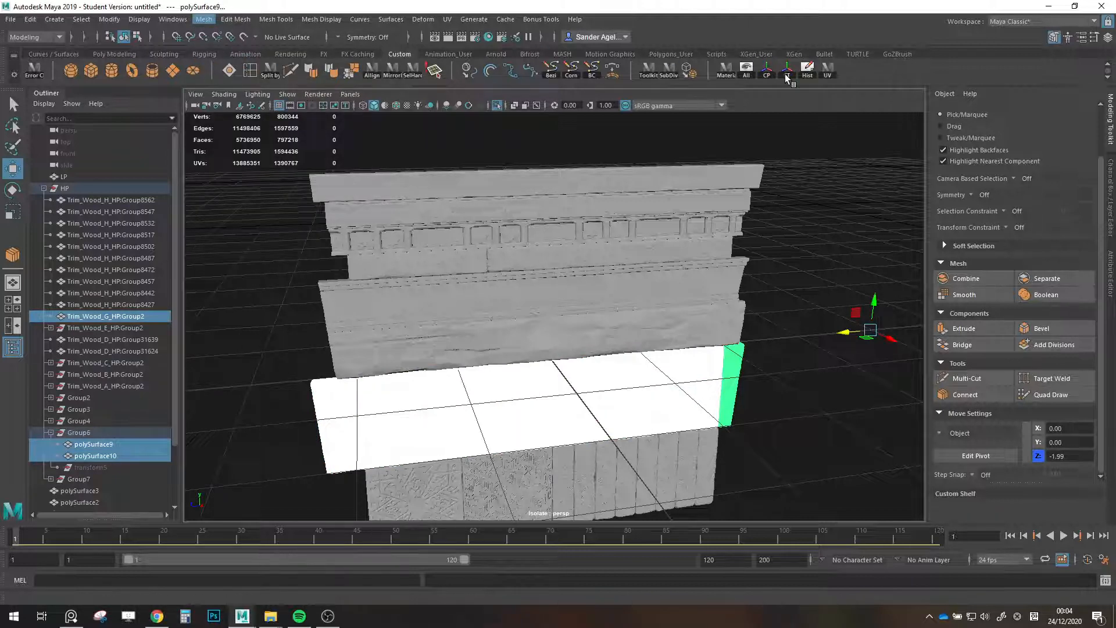
left_click(808, 71)
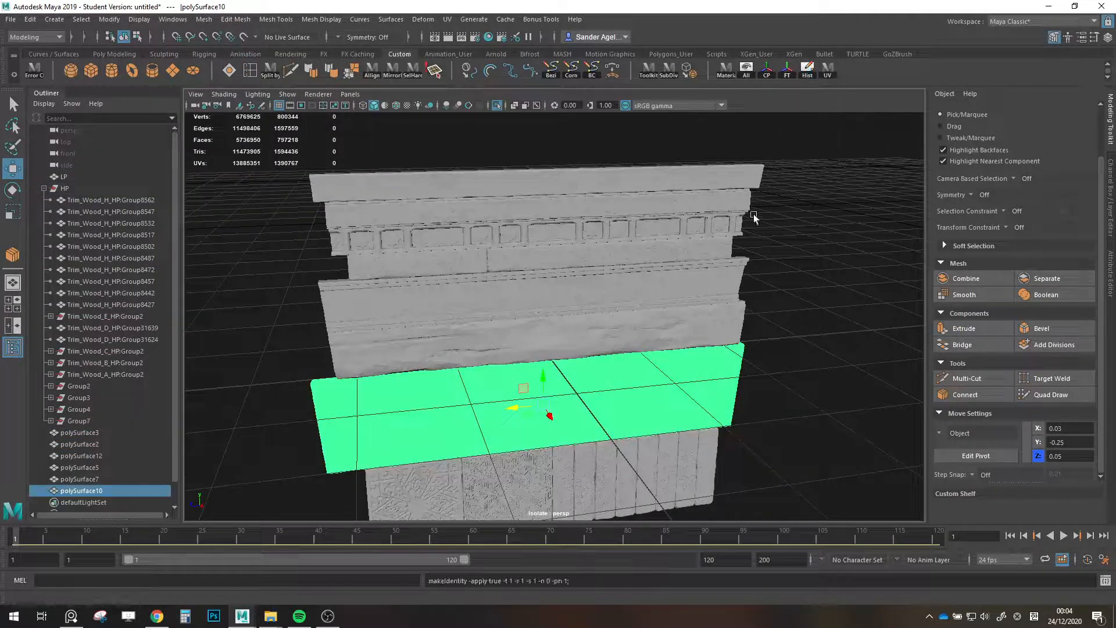
Select all the high-poly trim meshes, leaving the LP plane out of the selection.
left_click(763, 390)
scroll(763, 391, "down", 4)
middle_click_drag(763, 390, 770, 366, "alt")
mouse_move(770, 366)
left_mouse_down("alt")
mouse_move(737, 356)
mouse_move(762, 361)
left_mouse_up("alt")
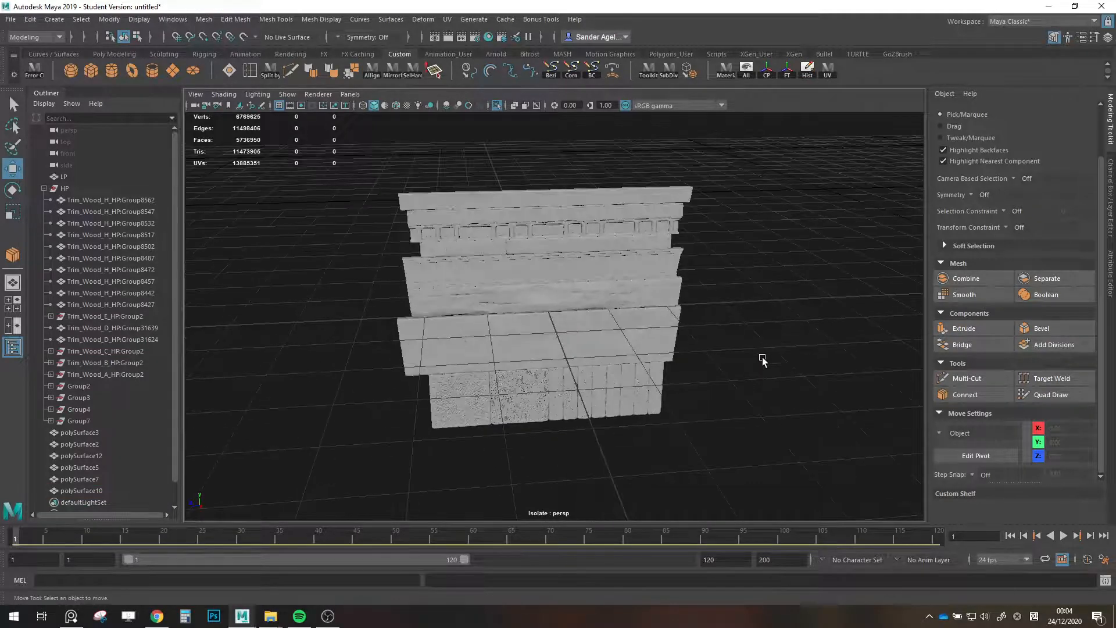
left_click_drag(786, 163, 276, 368)
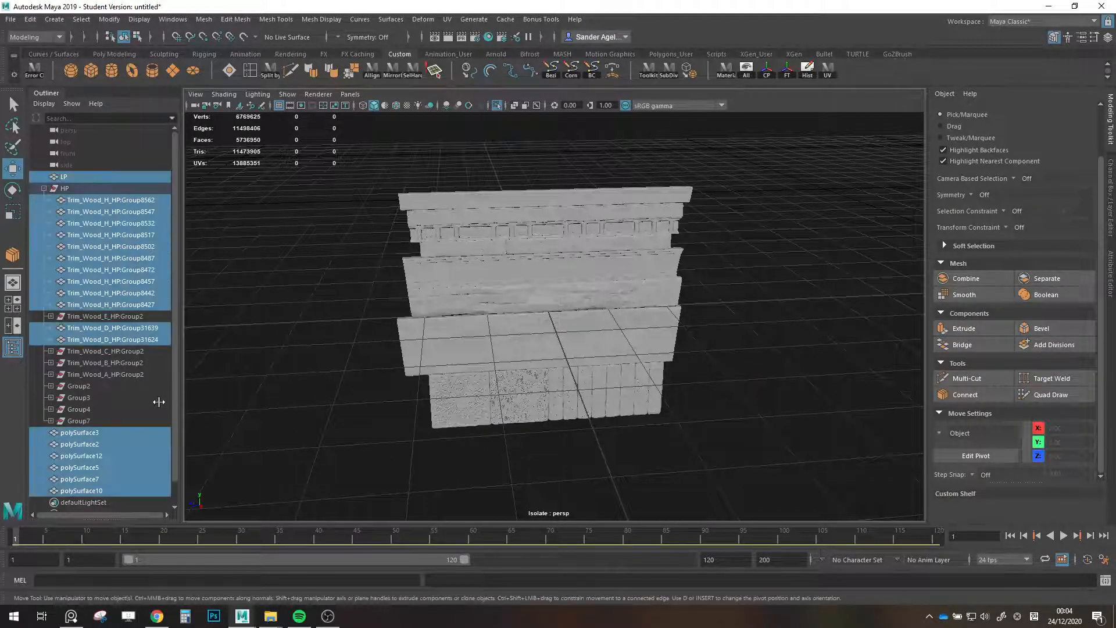
scroll(159, 401, "down", 2)
left_click_drag(496, 350, 507, 358, "alt")
scroll(105, 308, "up", 2)
left_click(83, 174, "ctrl")
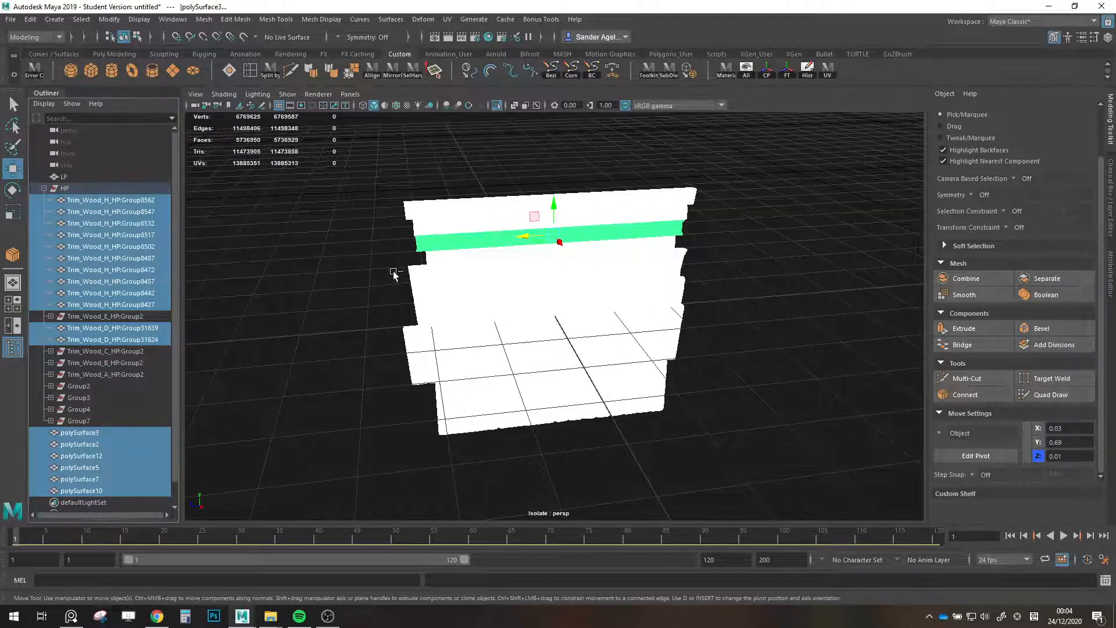
Place the pivot of the selected high-poly meshes at the world origin and freeze their transformations.
left_click_drag(393, 273, 485, 287, "alt")
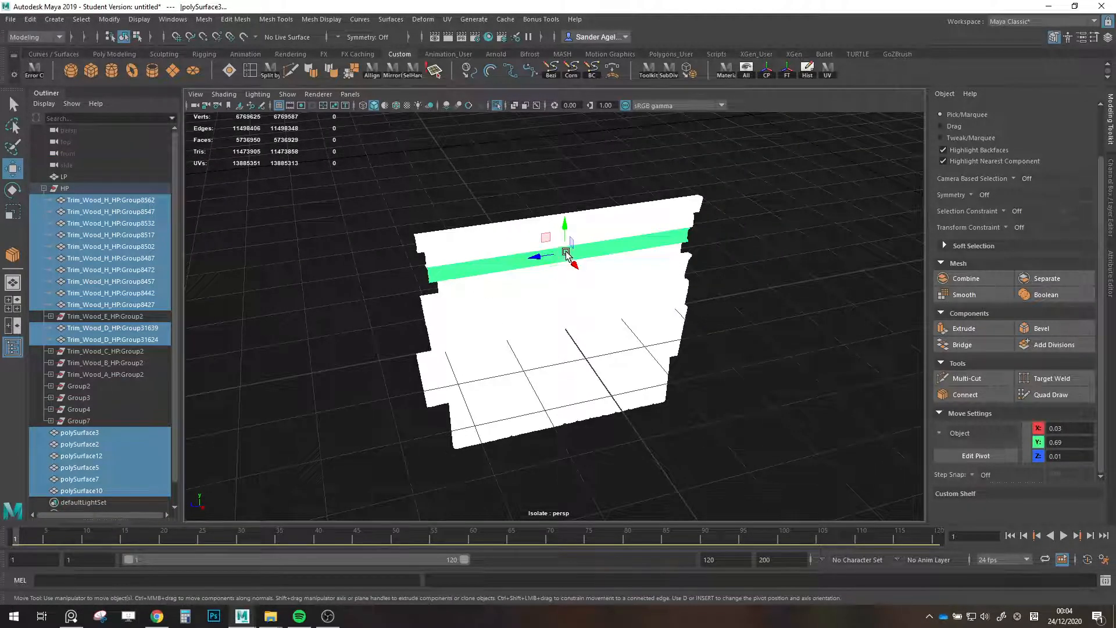
left_click_drag(567, 258, 565, 319)
key("ctrl+z")
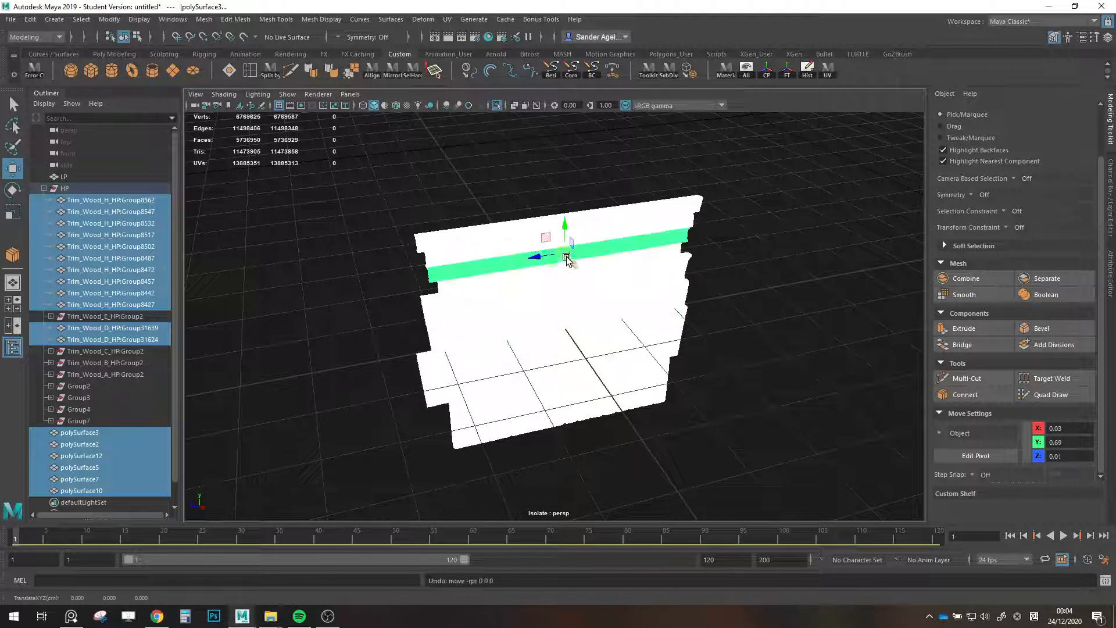
key("d")
left_click_drag(567, 256, 567, 311)
key("d")
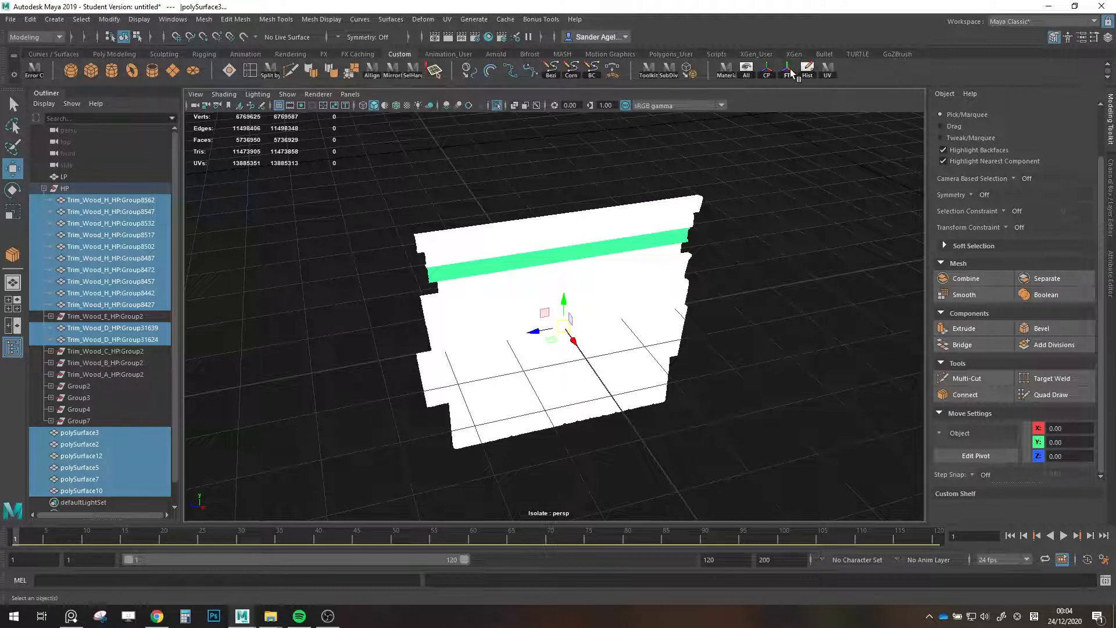
Start an OBJ export of the selected meshes and browse to D:\Art\Personal\2020\Carpet Merchant\Blockout\Wood trim\HP.
left_click(10, 20)
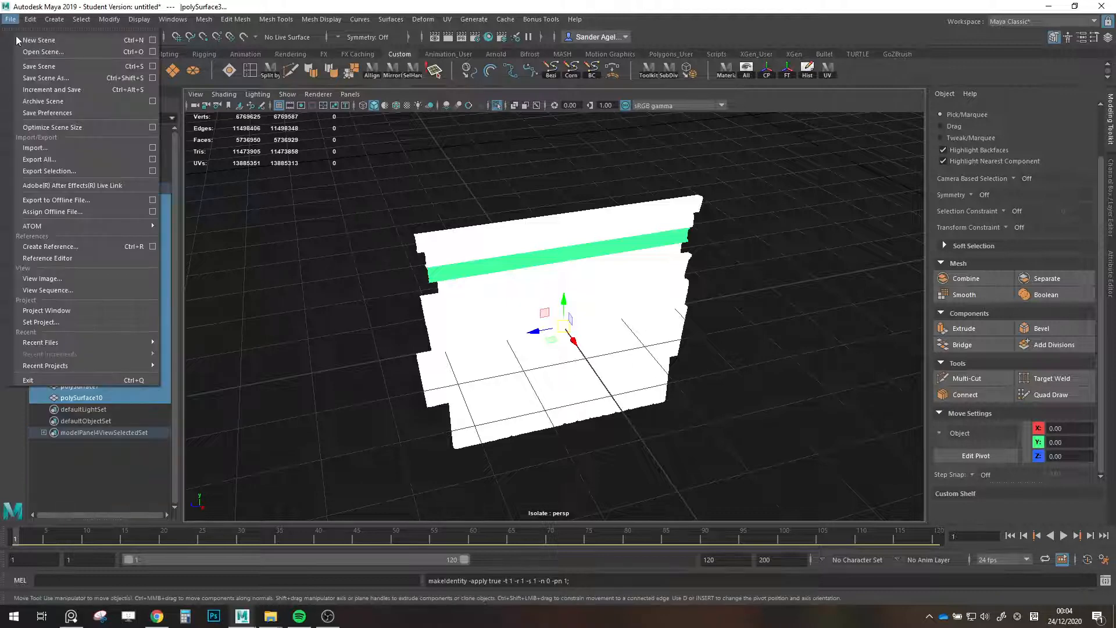
left_click(61, 172)
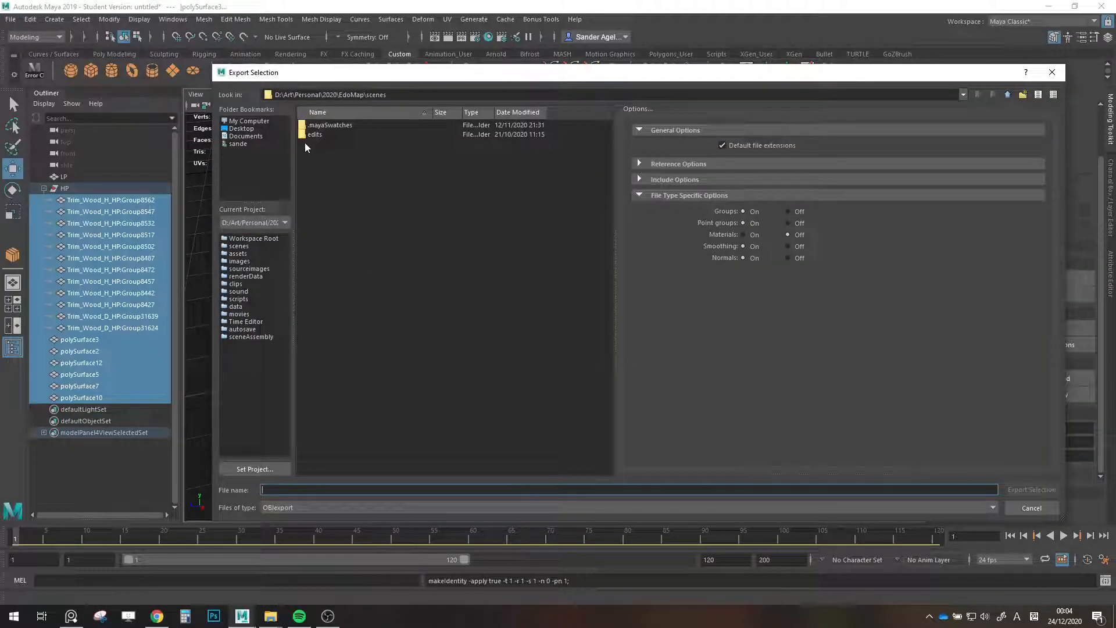
left_click(251, 121)
double_click(332, 125)
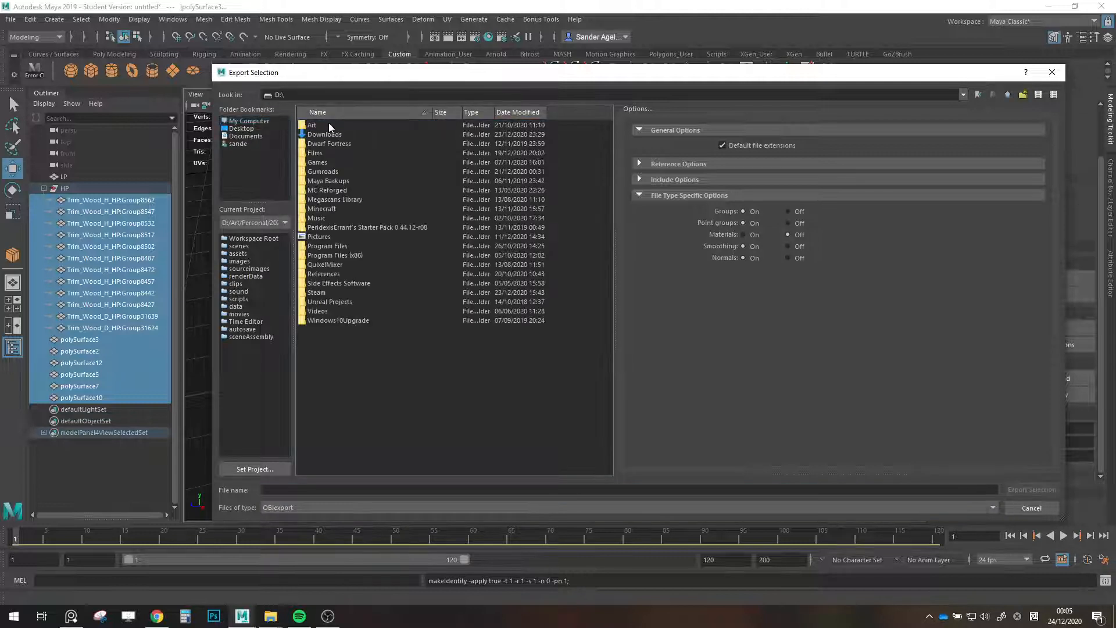
double_click(327, 124)
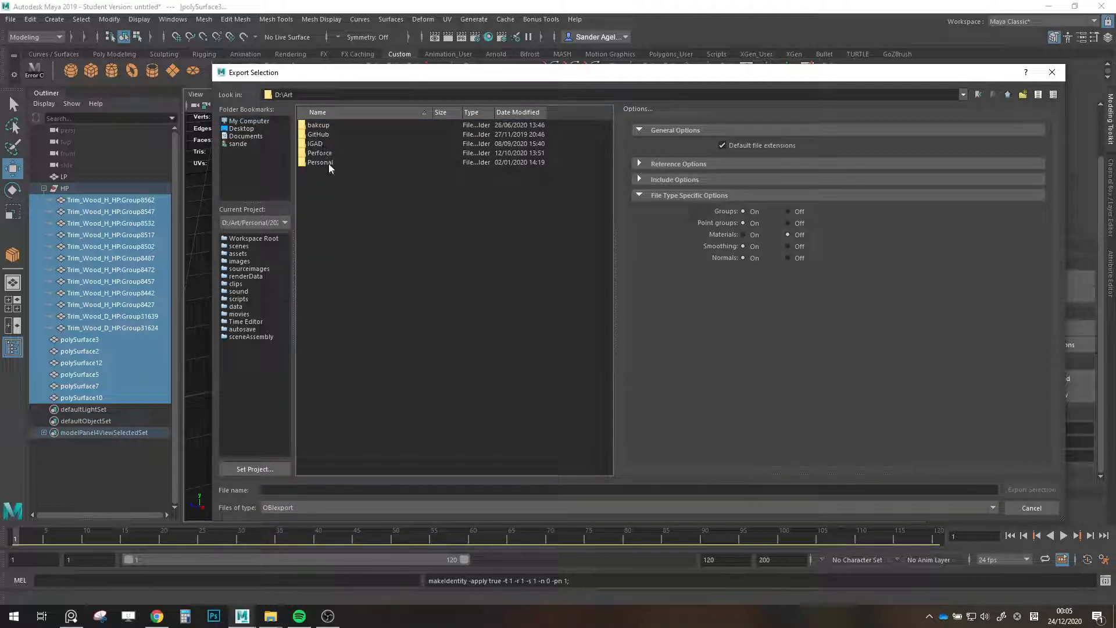
double_click(329, 163)
double_click(328, 136)
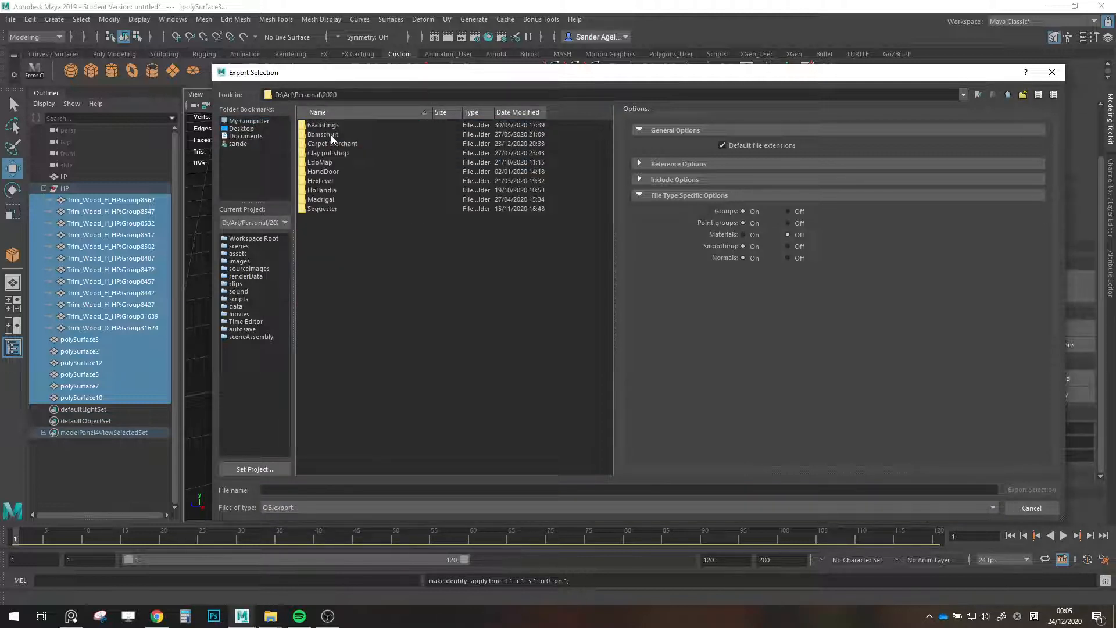
double_click(330, 143)
double_click(329, 144)
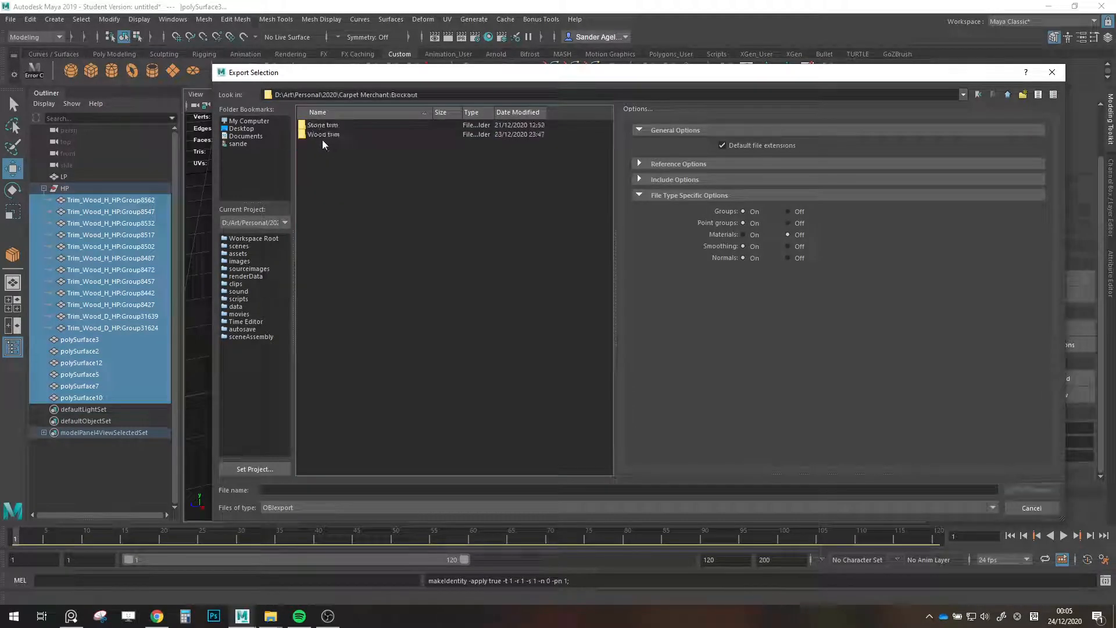
double_click(319, 135)
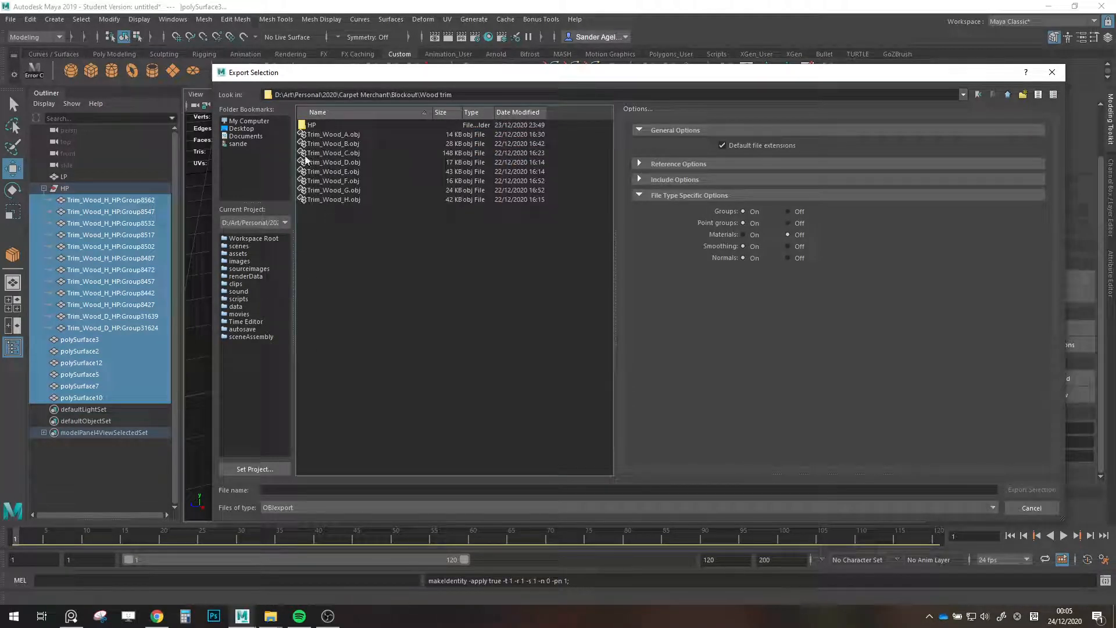
double_click(319, 125)
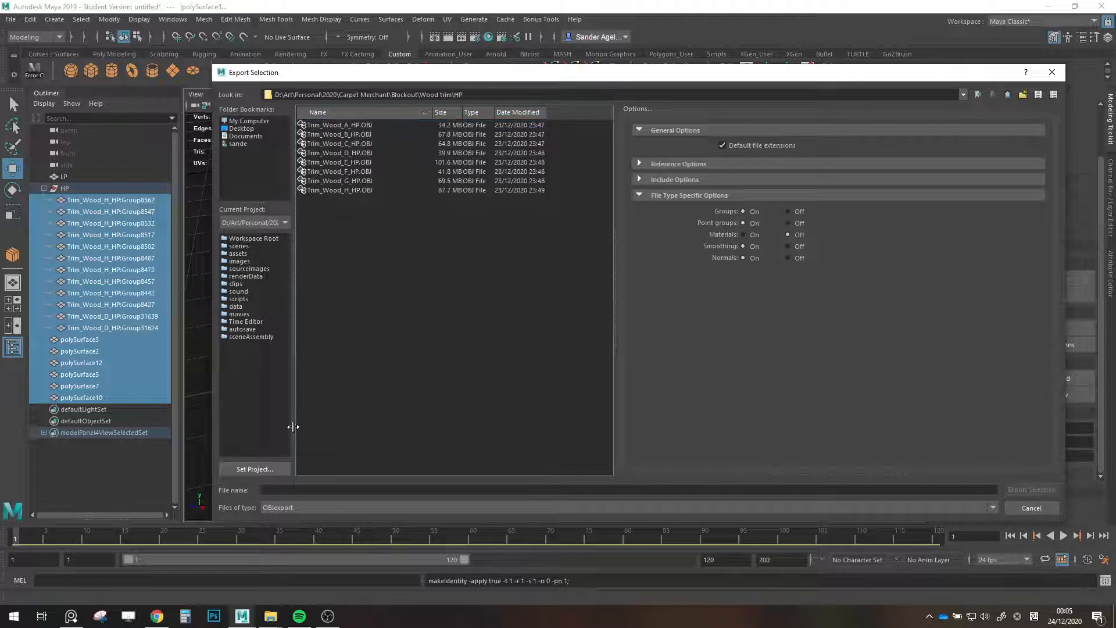
Name the export file TrimWood_HP and export the selected high-poly meshes.
left_click(297, 491)
type("Trim")
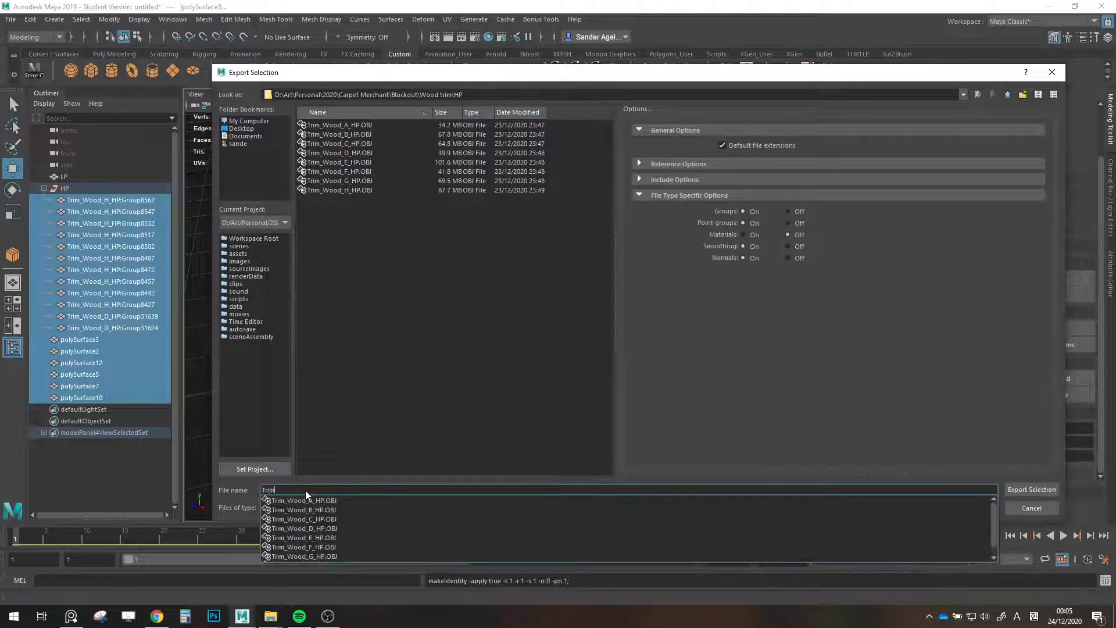
type("Wood_HP")
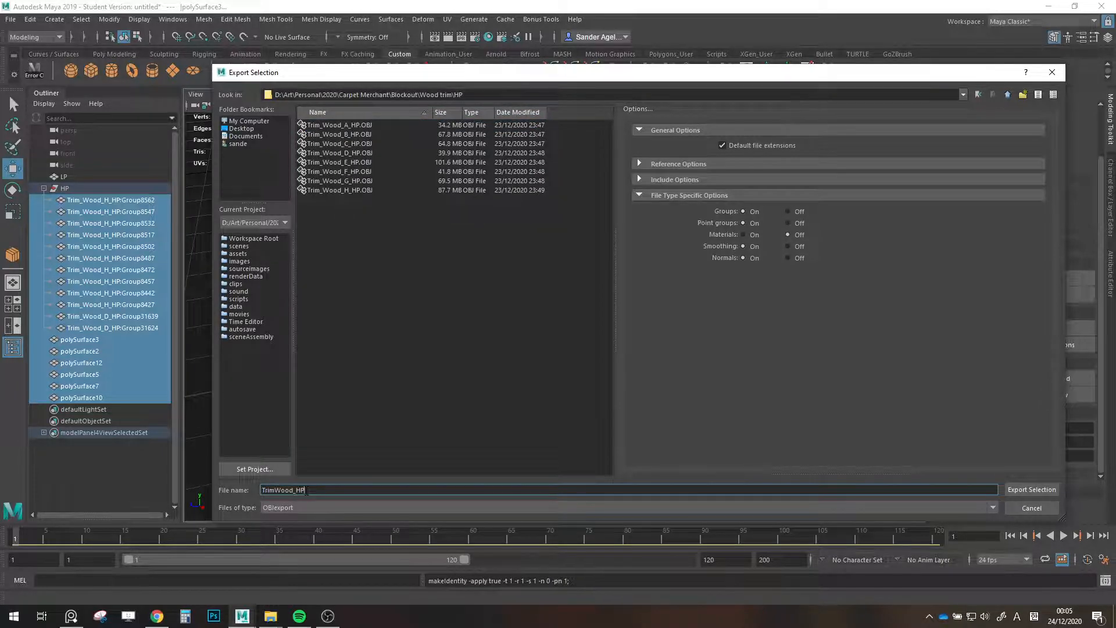
key("Return")
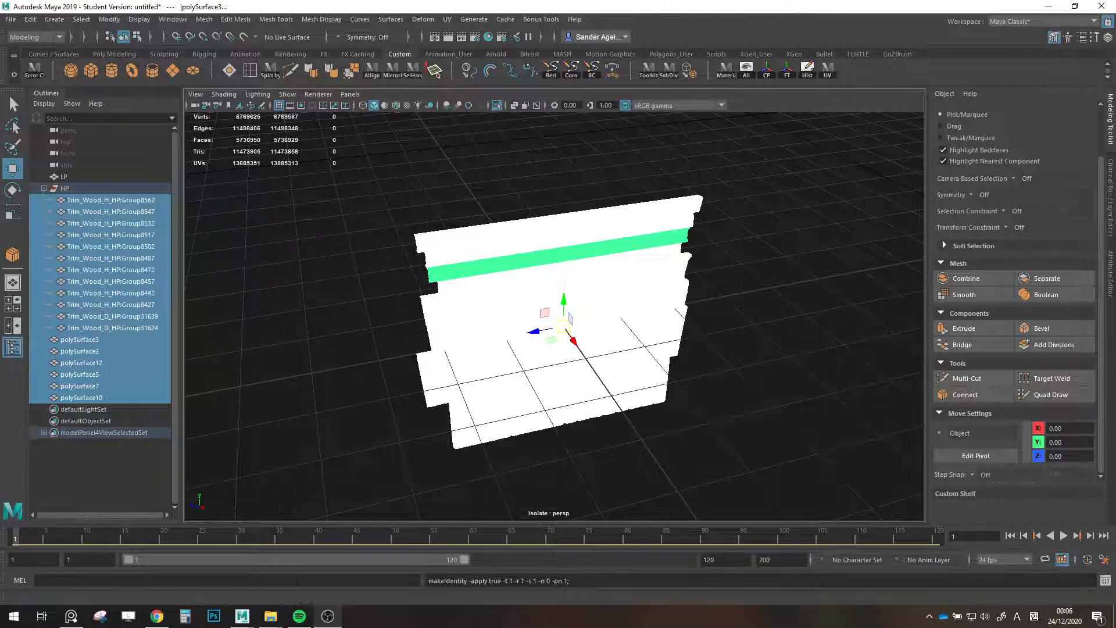
Launch Substance Painter, continue past the disk space warning, dismiss the update and welcome dialogs, and return to Maya.
mouse_move(236, 617)
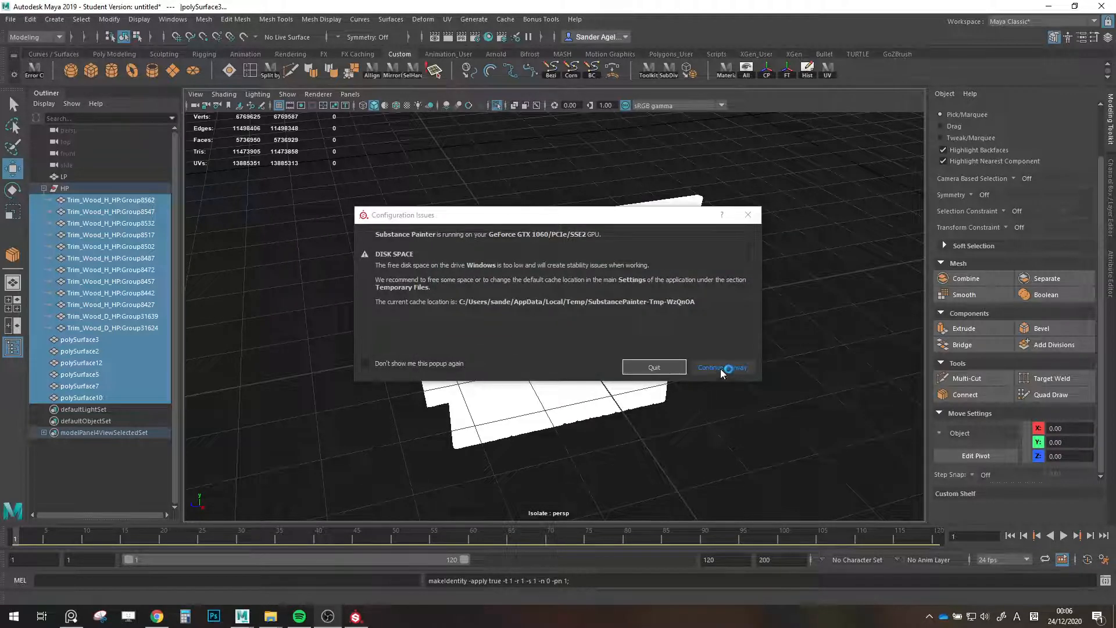
left_click(731, 369)
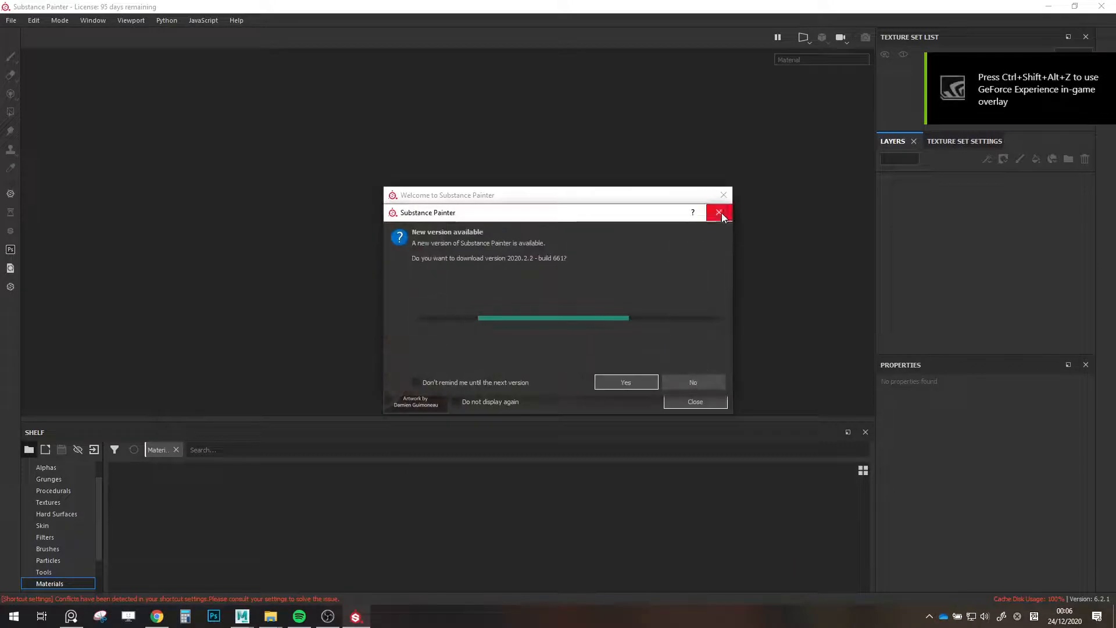
left_click(720, 213)
left_click(723, 196)
left_click(1049, 7)
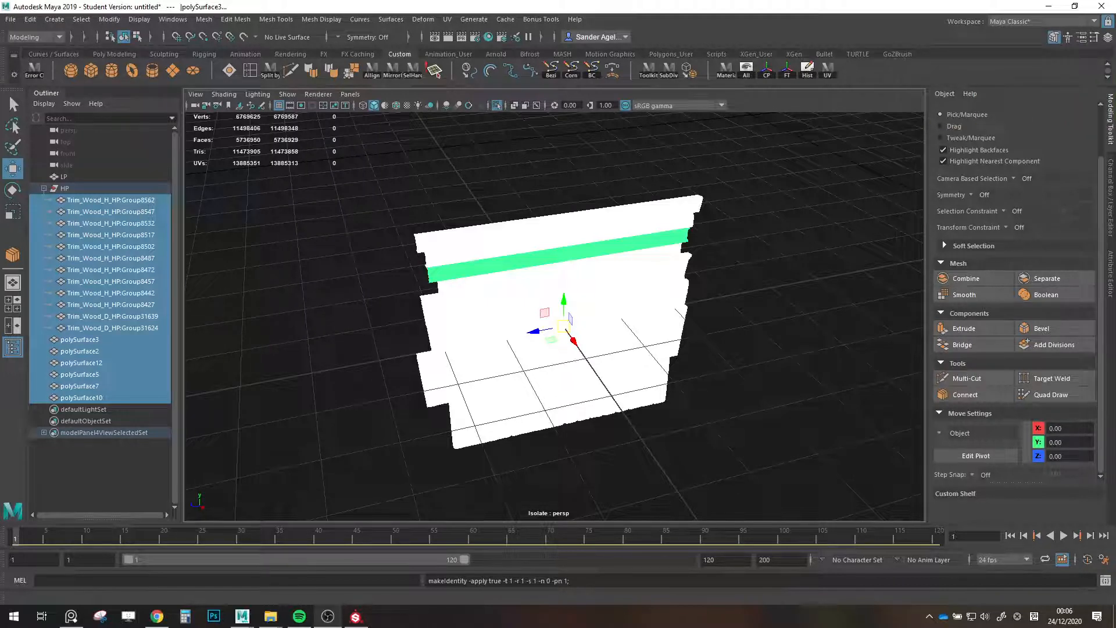
Export only the LP plane as TrimWood_LP.obj into the same HP folder.
scroll(555, 320, "down", 5)
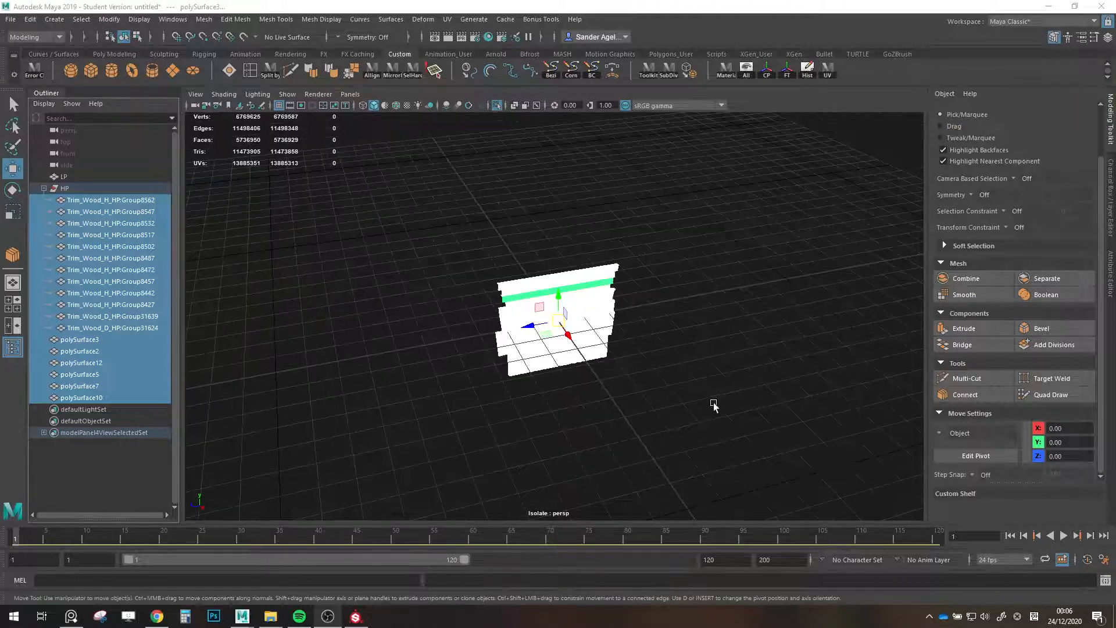
scroll(608, 343, "up", 3)
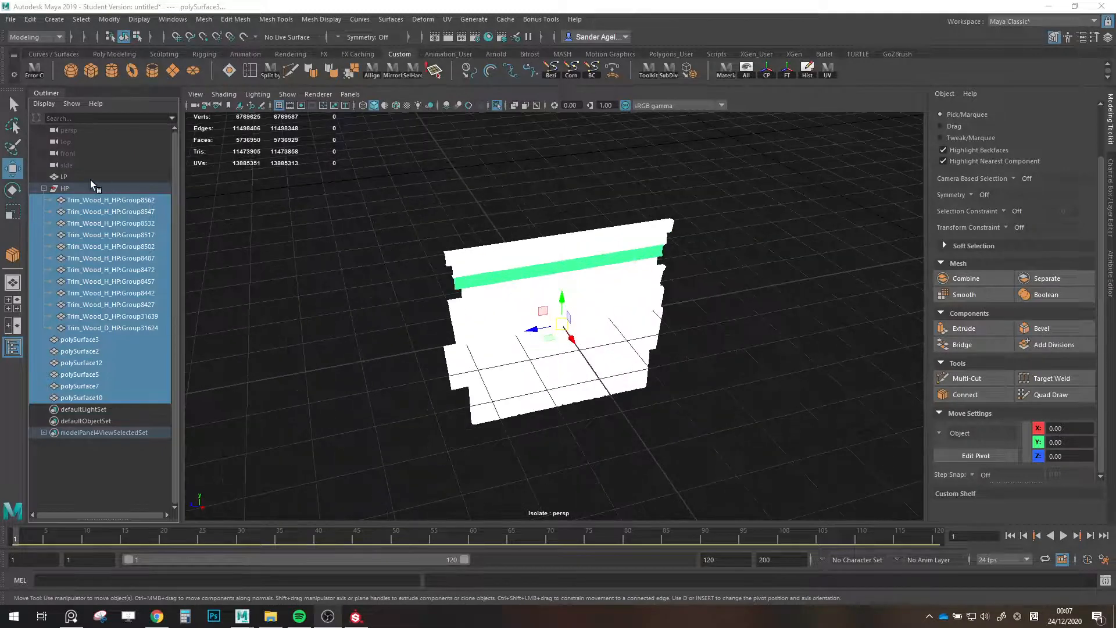
left_click(64, 176)
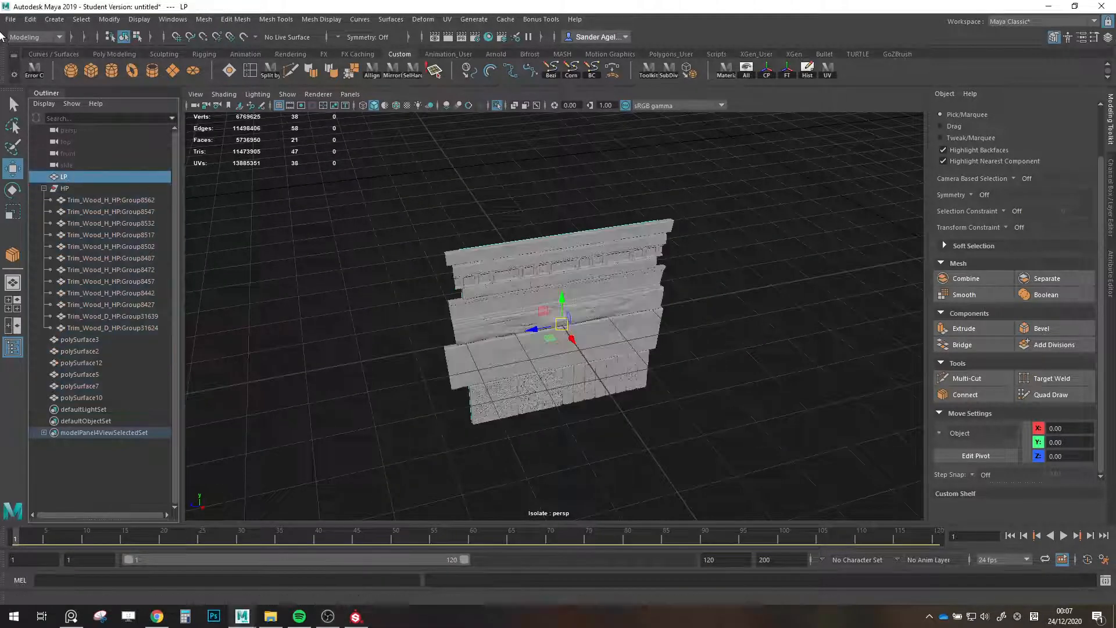
right_click(64, 176)
left_click(33, 169)
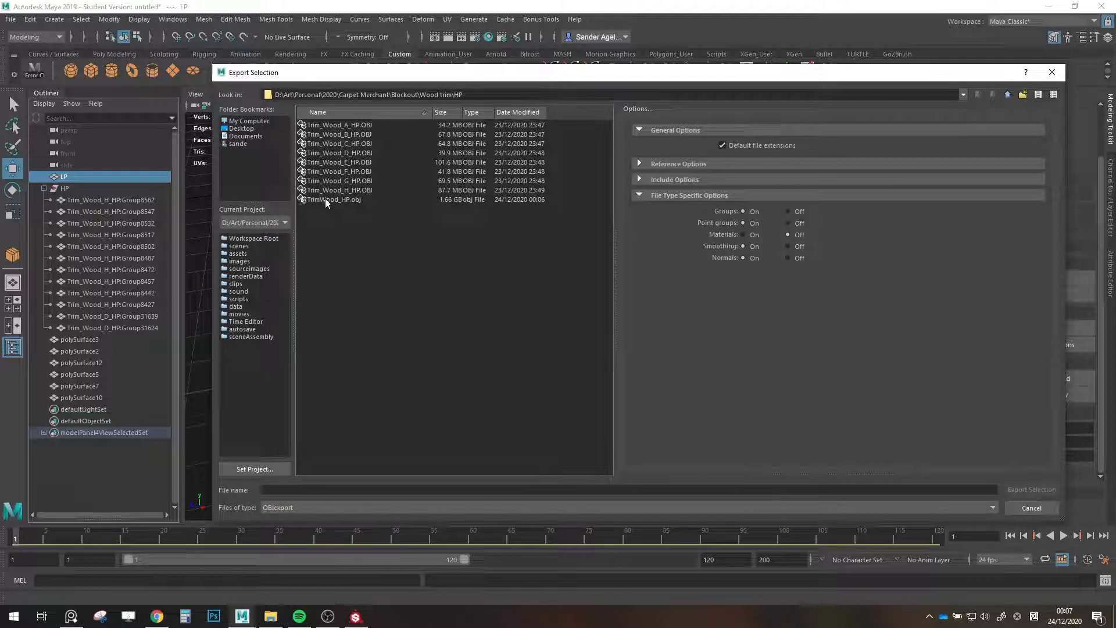
left_click(325, 200)
left_click(294, 490)
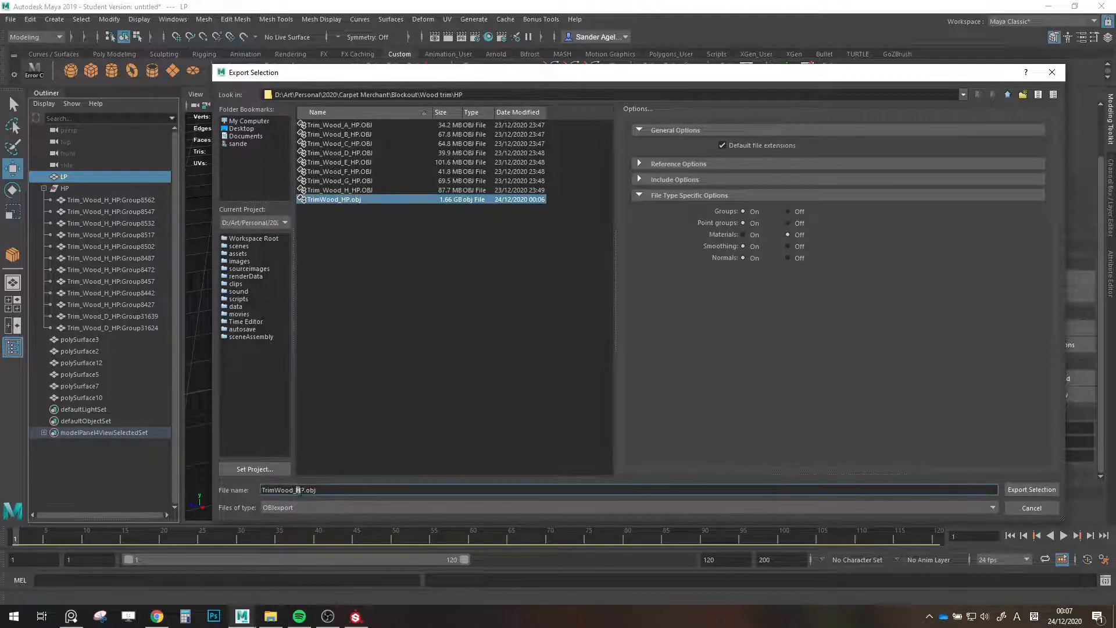
type("L")
key("Return")
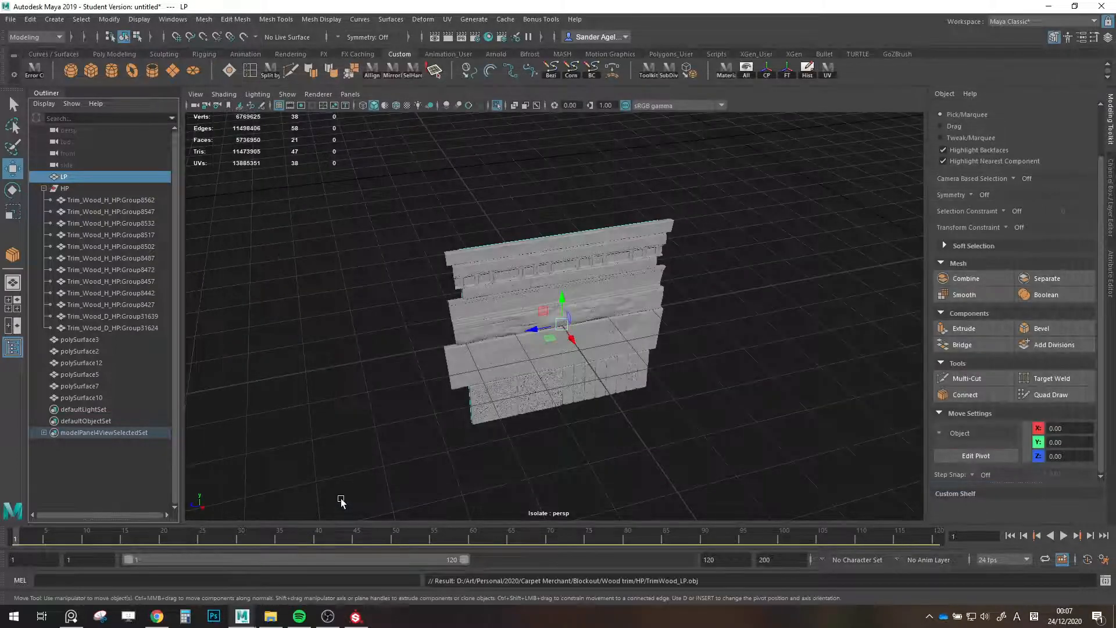
Bring up the HP folder with the exported OBJ files, then switch to Substance Painter.
left_click(270, 616)
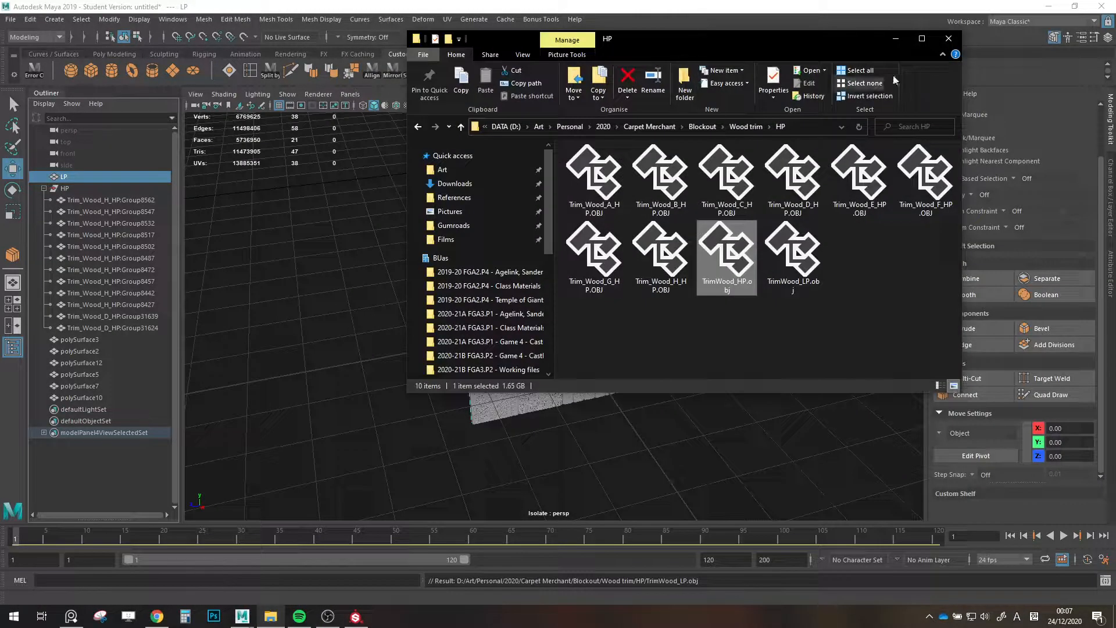
left_click(353, 617)
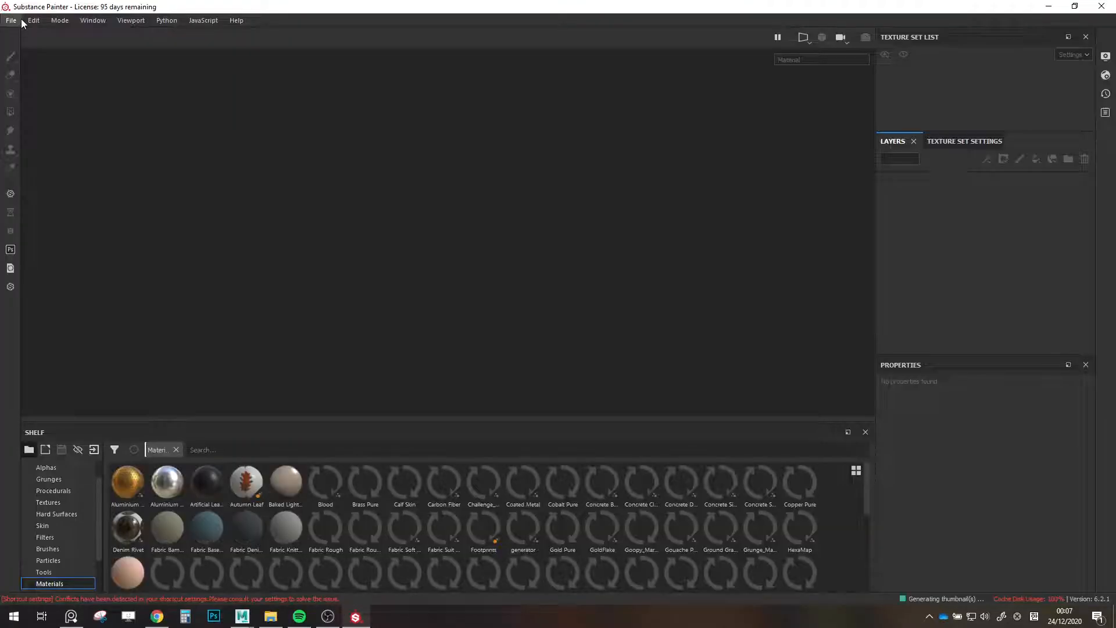
Create a new project from the Unreal Engine 4 template using LP_Bake.obj from the Stone trim HP folder.
left_click(12, 19)
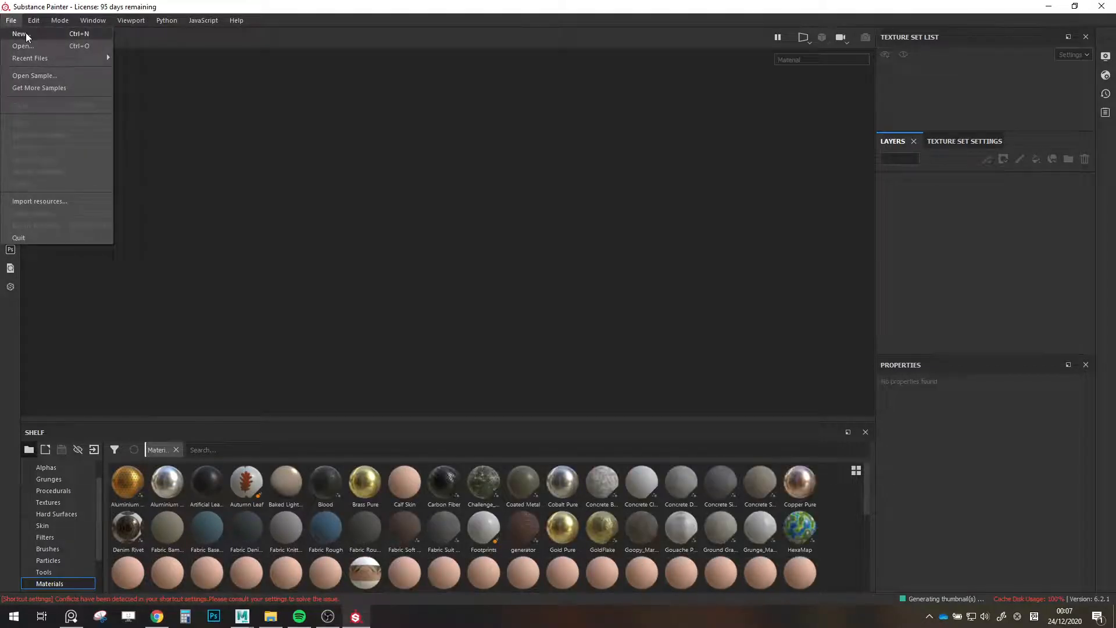
left_click(26, 36)
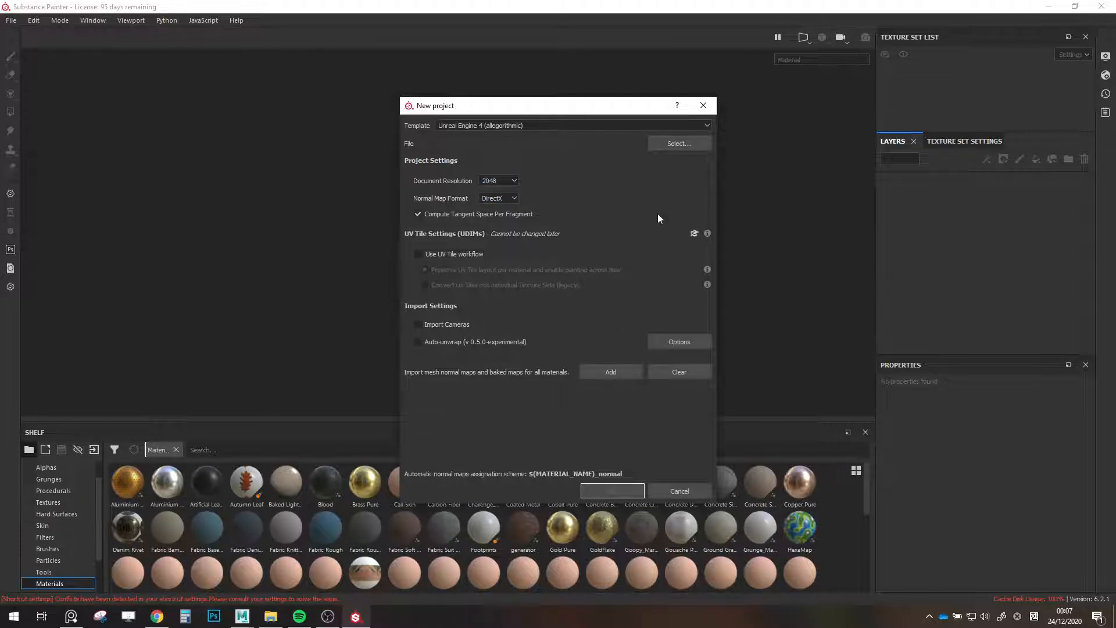
left_click(675, 148)
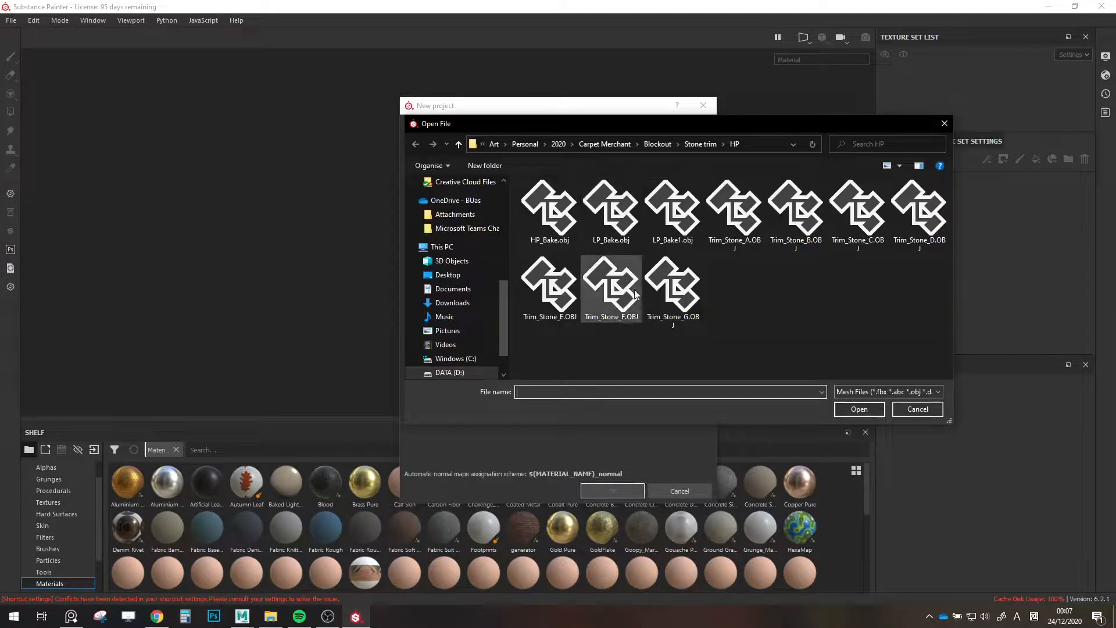
double_click(618, 224)
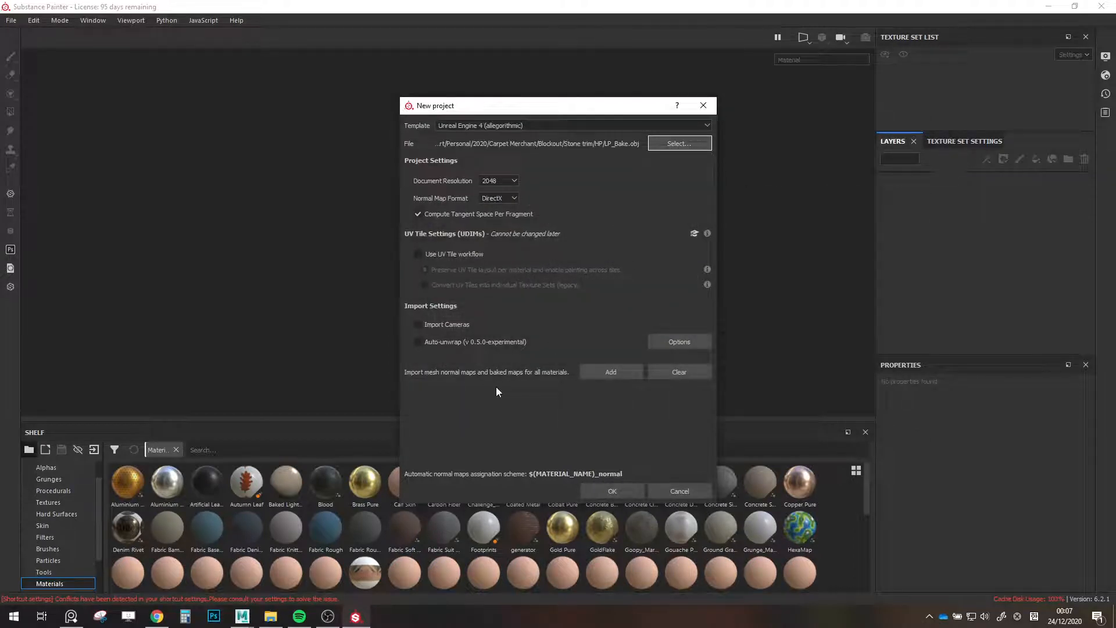
left_click(608, 491)
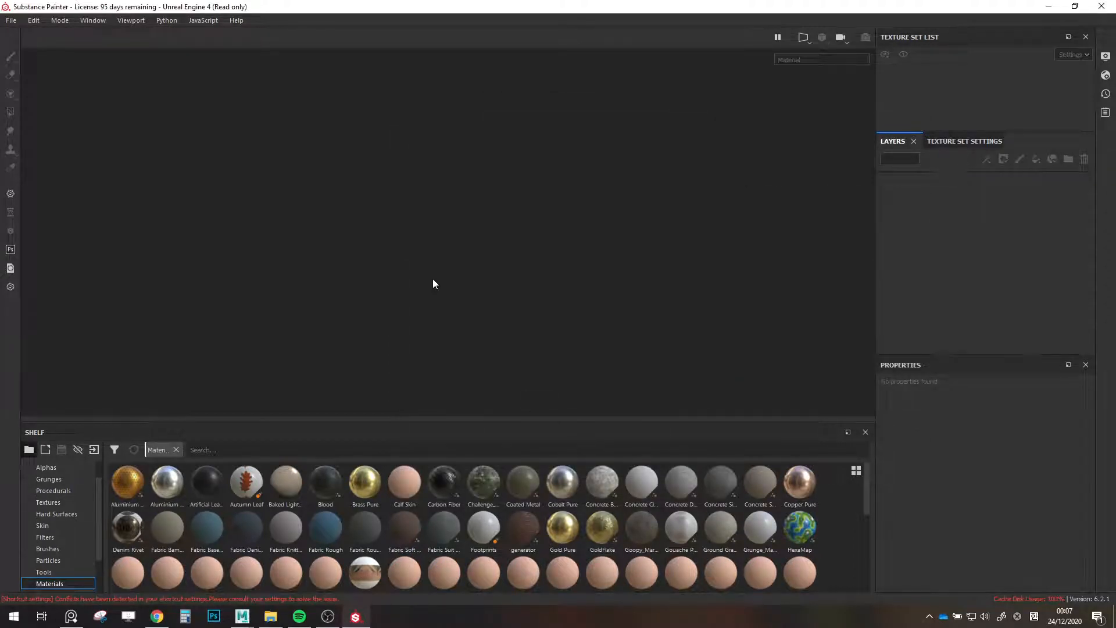
mouse_move(458, 289)
left_mouse_down("alt")
mouse_move(487, 309)
mouse_move(320, 276)
left_mouse_up("alt")
Switch to Maya and isolate the LP plane in the viewport.
mouse_move(242, 616)
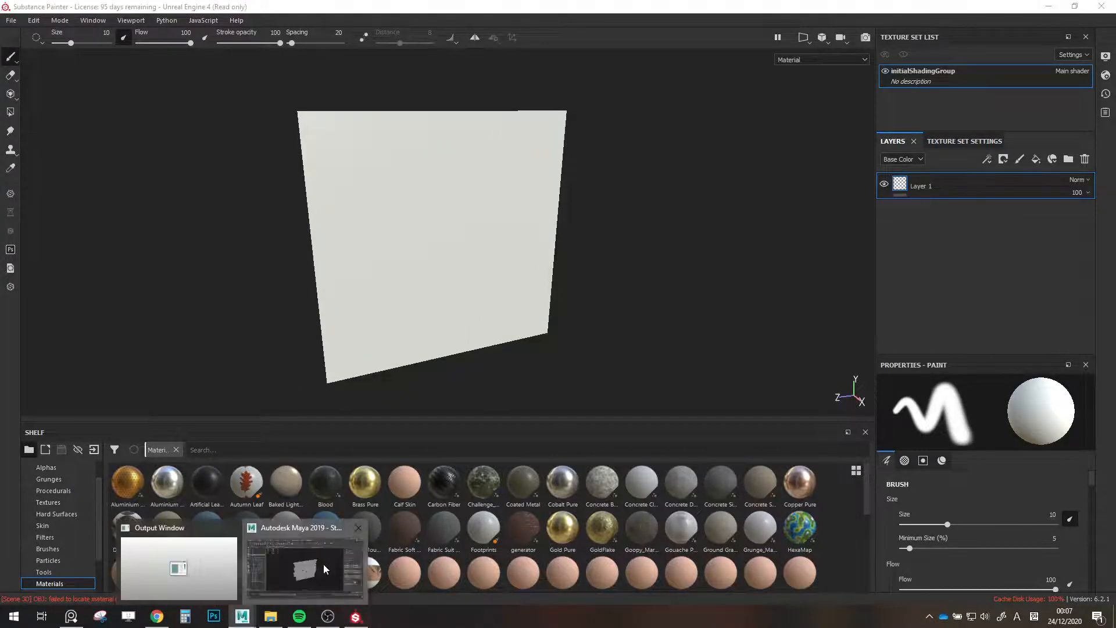
left_click(323, 568)
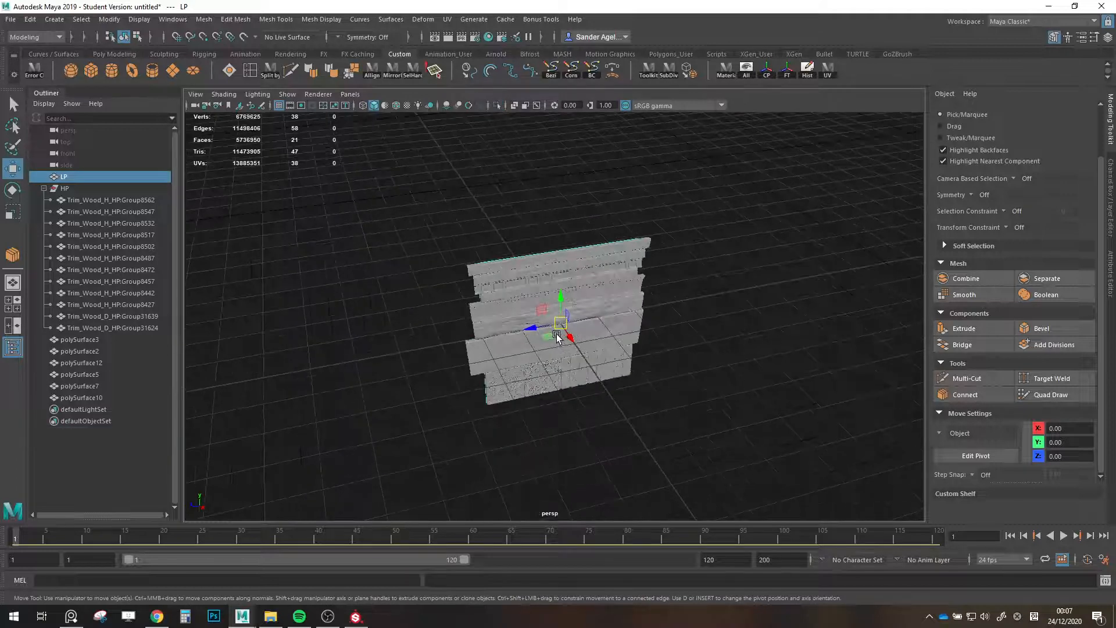
left_click_drag(557, 337, 521, 319, "alt")
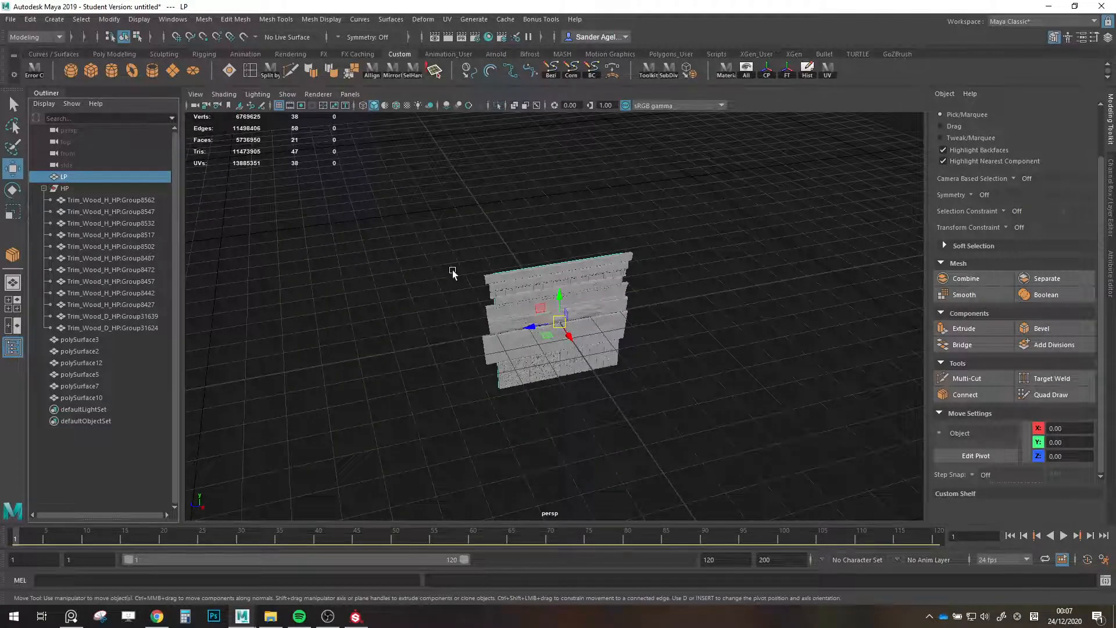
key("ctrl+1")
scroll(584, 359, "up", 3)
left_click_drag(617, 375, 598, 373, "alt")
middle_click_drag(598, 373, 508, 367, "alt")
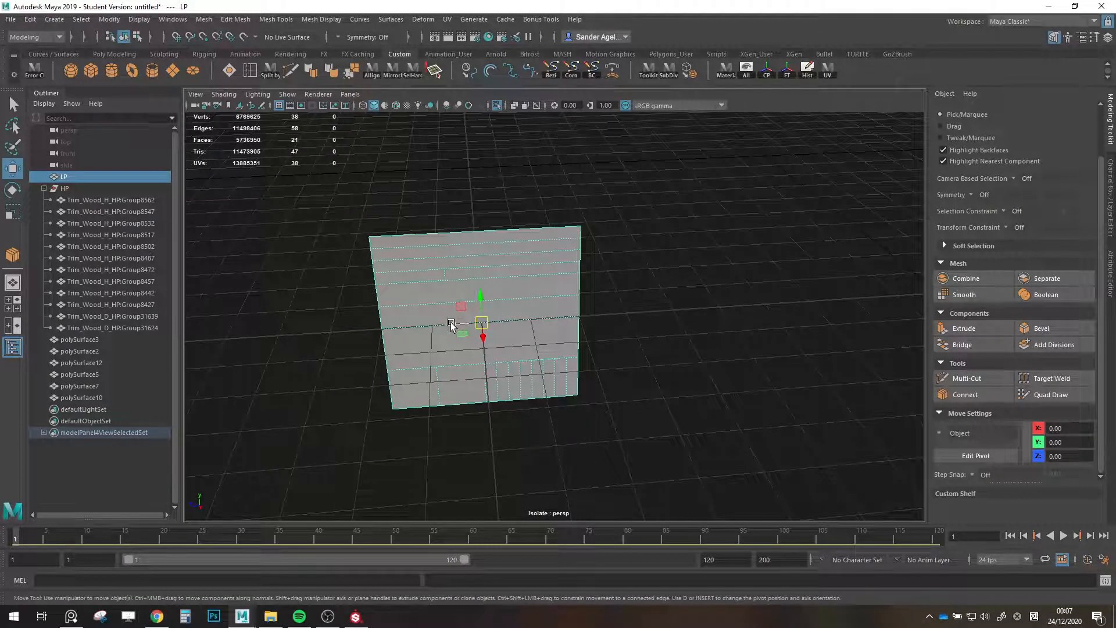
Place a duplicate of the LP plane edge to edge on each side of the original.
mouse_move(452, 325)
left_mouse_down("alt")
mouse_move(607, 320)
mouse_move(451, 310)
mouse_move(482, 305)
mouse_move(720, 304)
mouse_move(267, 309)
mouse_move(252, 294)
mouse_move(267, 301)
left_mouse_up("alt")
key("x")
key("x")
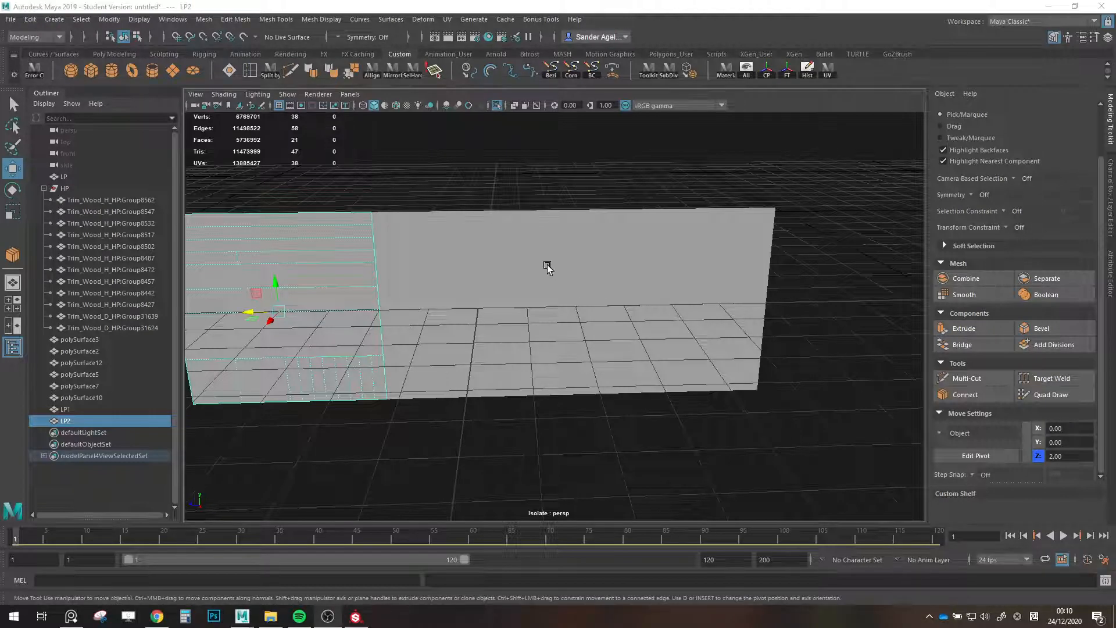
Select LP, LP1 and LP2 together and export the selection over TrimWood_LP.obj in the Wood trim HP folder.
left_click(548, 266)
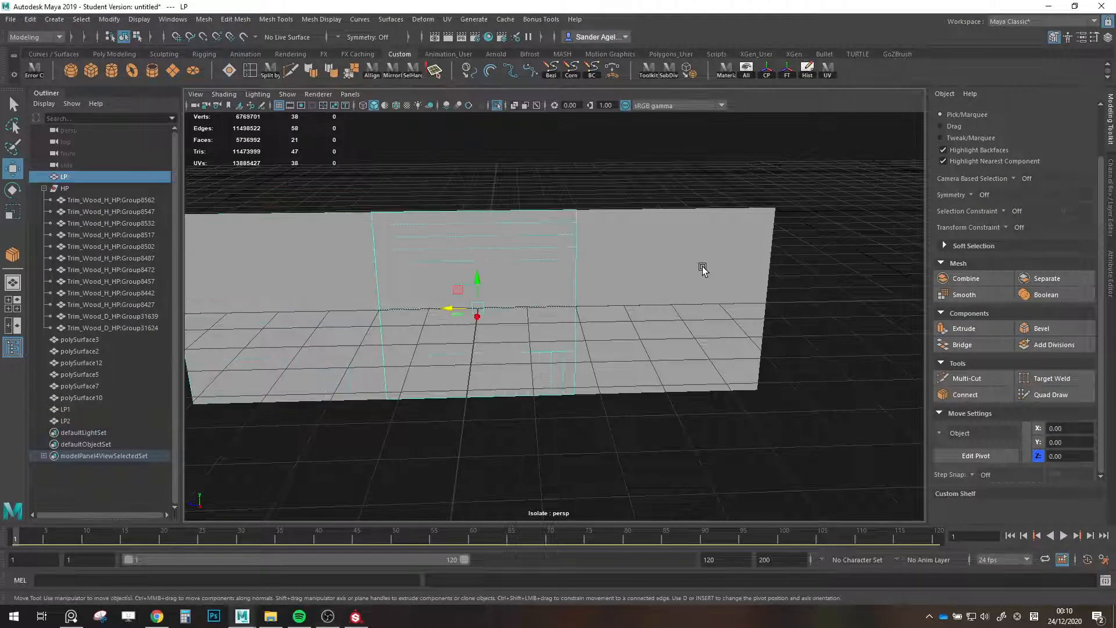
left_click(703, 267, "shift")
left_click(347, 244, "shift")
scroll(382, 264, "down", 2)
middle_click_drag(381, 264, 504, 326, "alt")
left_click_drag(504, 326, 351, 207, "alt")
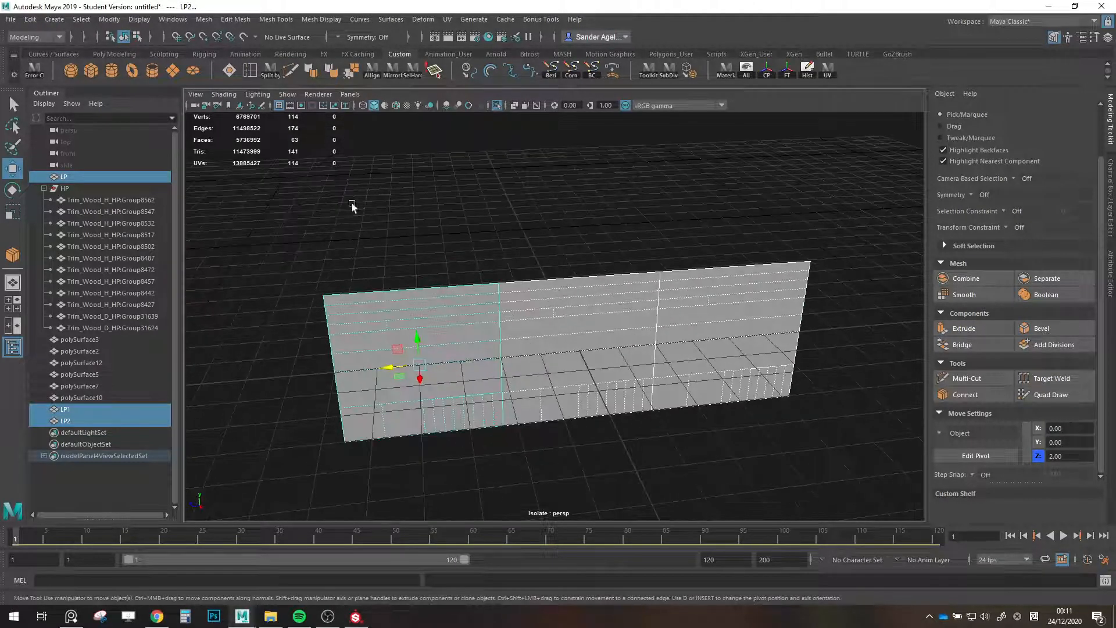
left_click(10, 19)
left_click(61, 170)
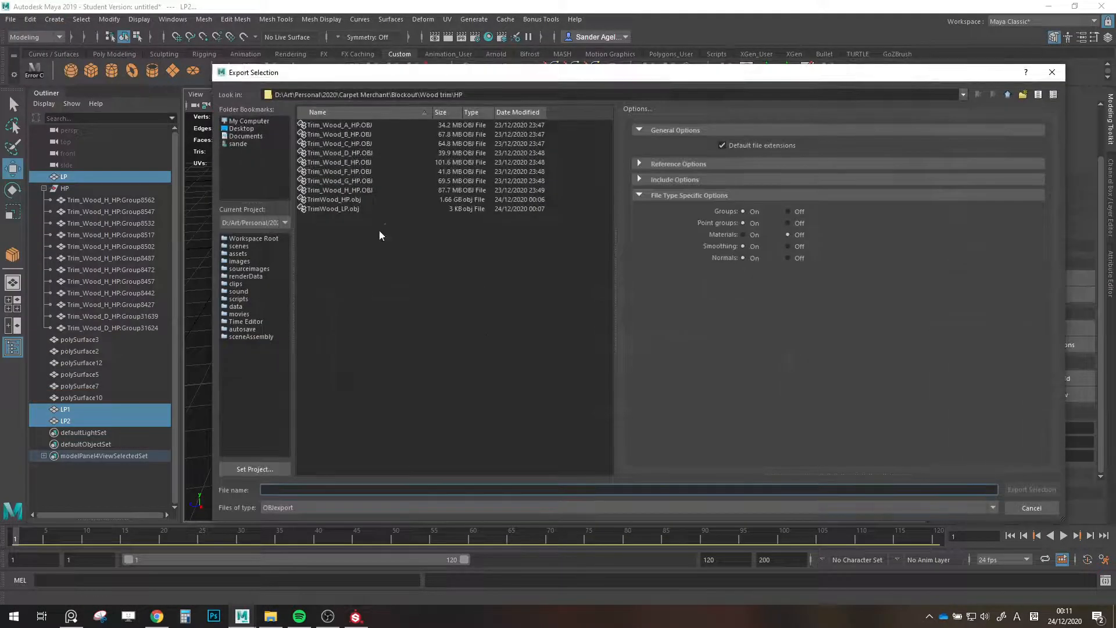
double_click(333, 210)
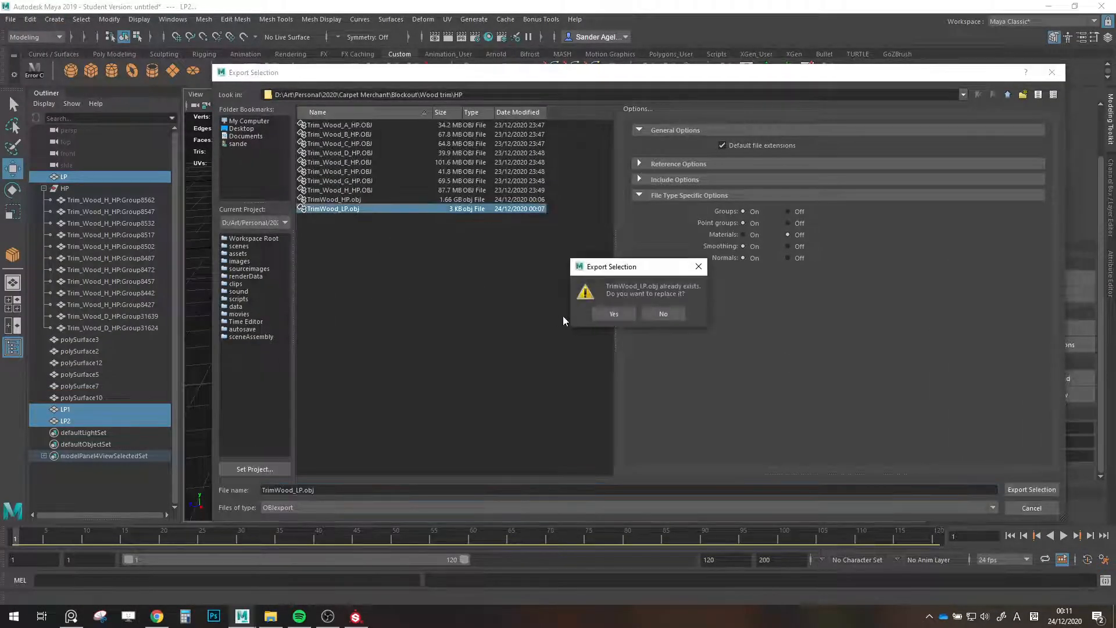
left_click(610, 314)
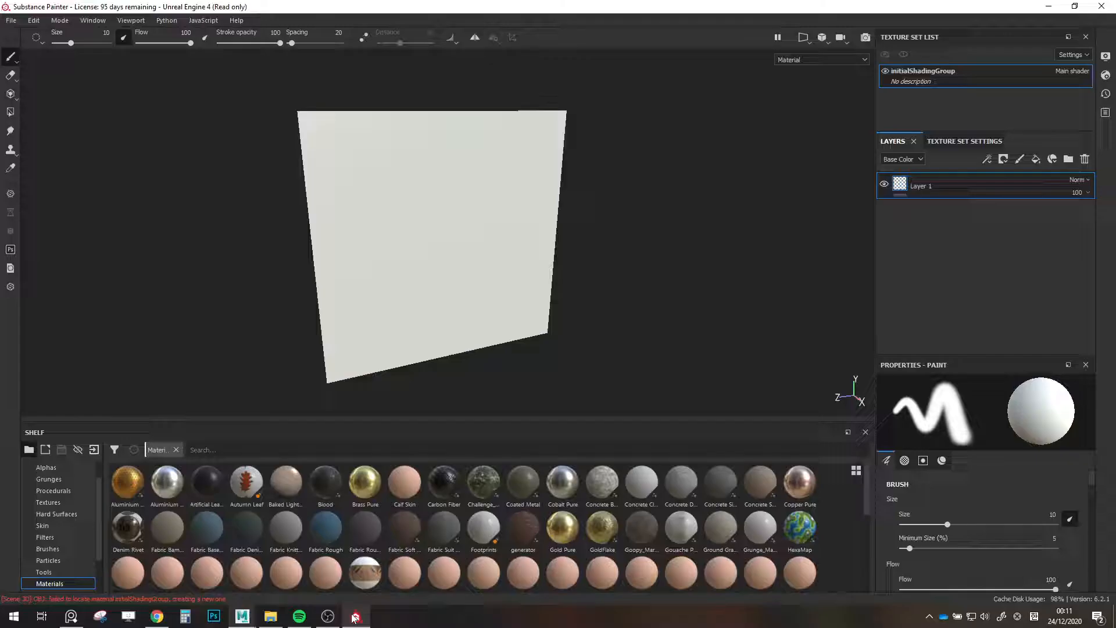
Switch to Substance Painter and reload LP_Bake.obj from the Stone trim HP folder as the project mesh.
key("alt+Tab")
left_click(12, 21)
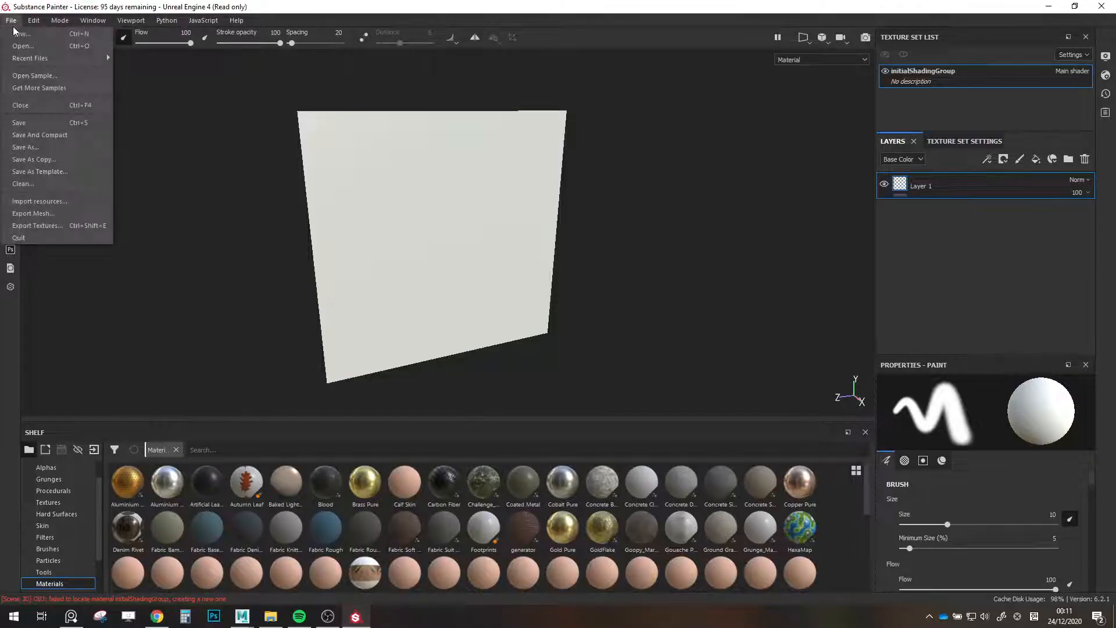
mouse_move(45, 24)
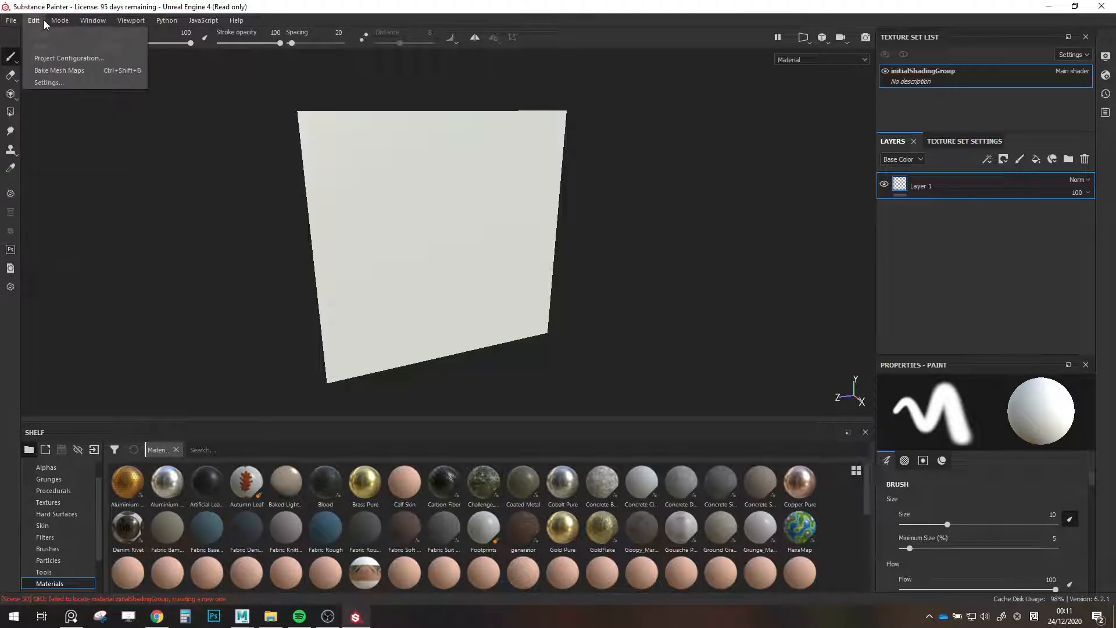
left_click(69, 58)
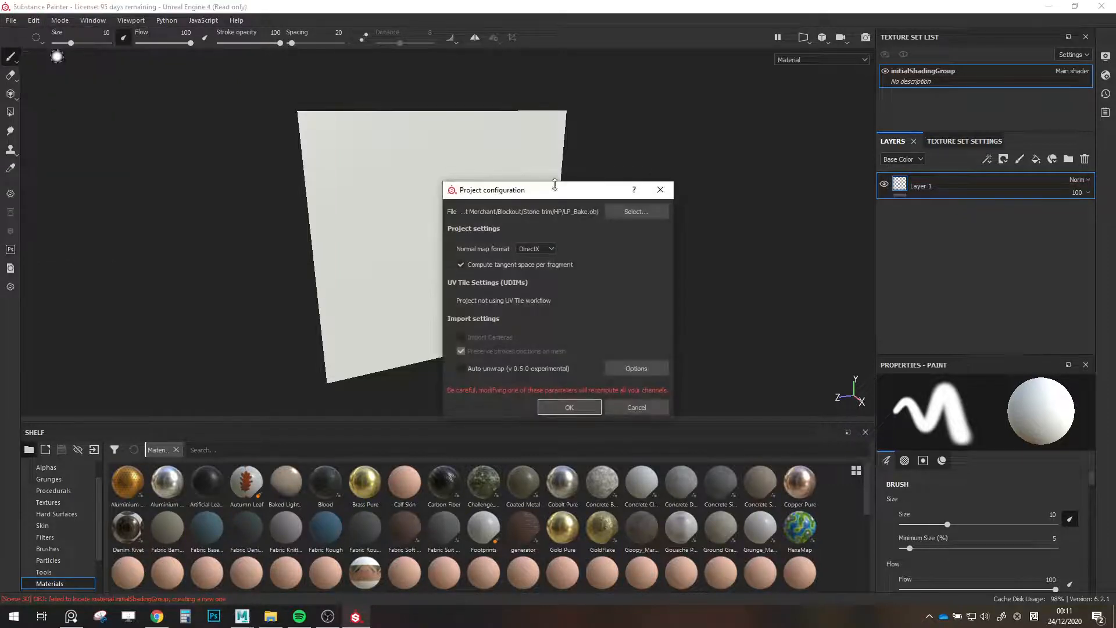
left_click(635, 216)
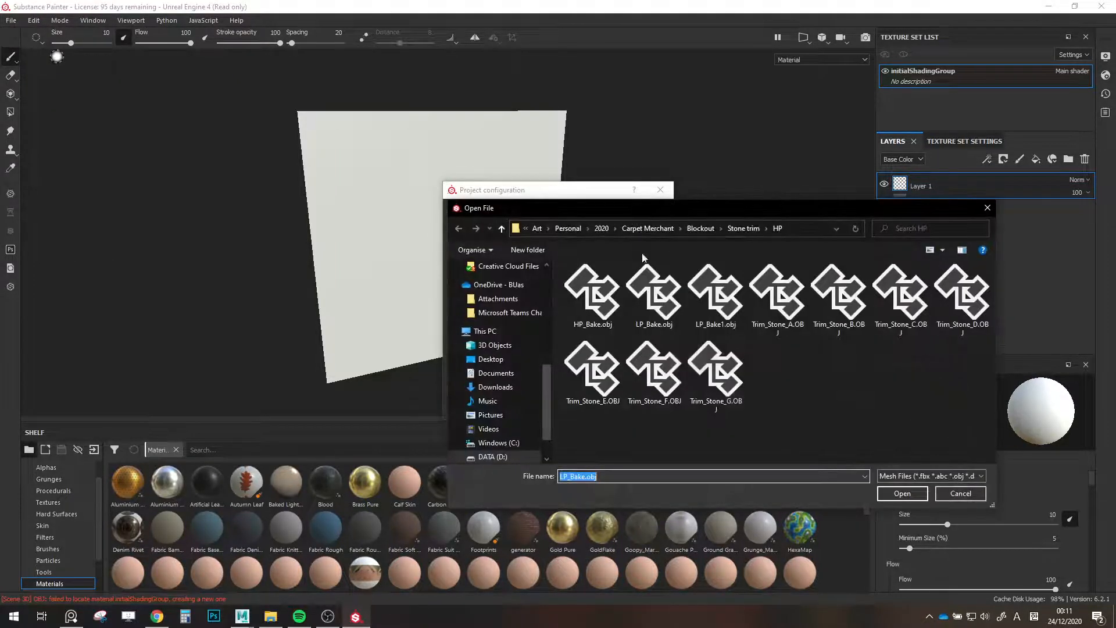
double_click(654, 294)
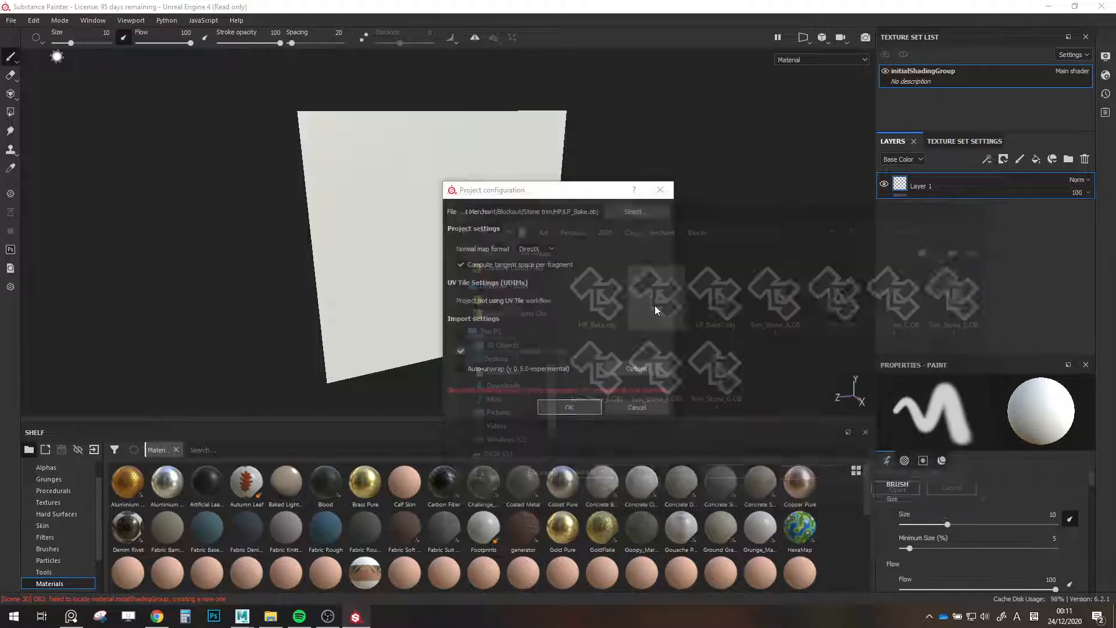
left_click(549, 409)
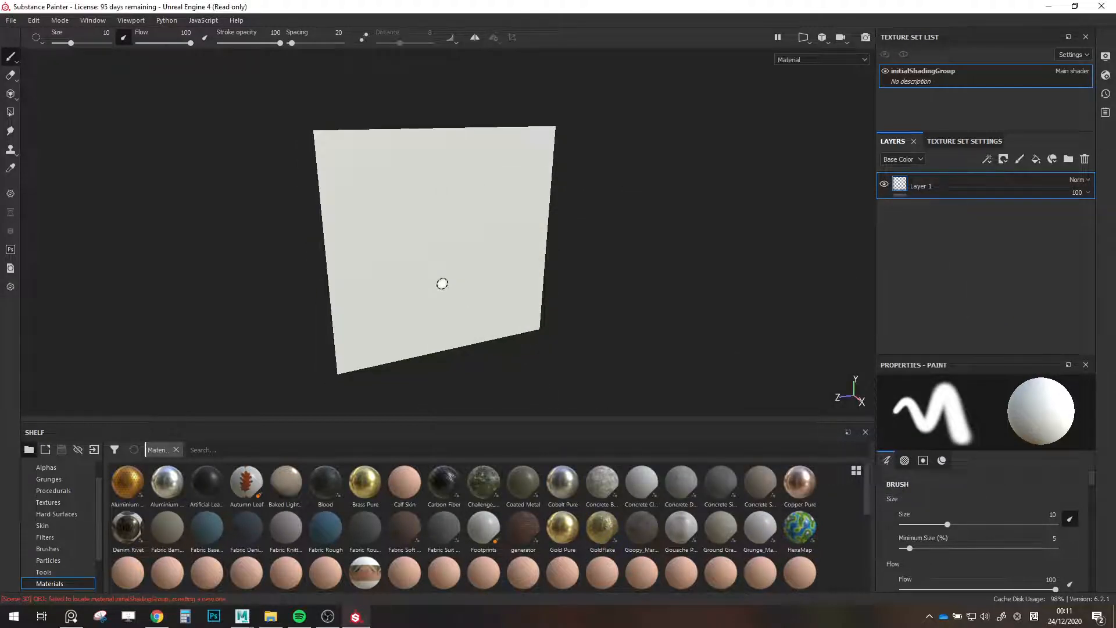
Open the project configuration, re-export the three selected planes from Maya over TrimWood_LP.obj, and return to Substance Painter.
left_click(34, 20)
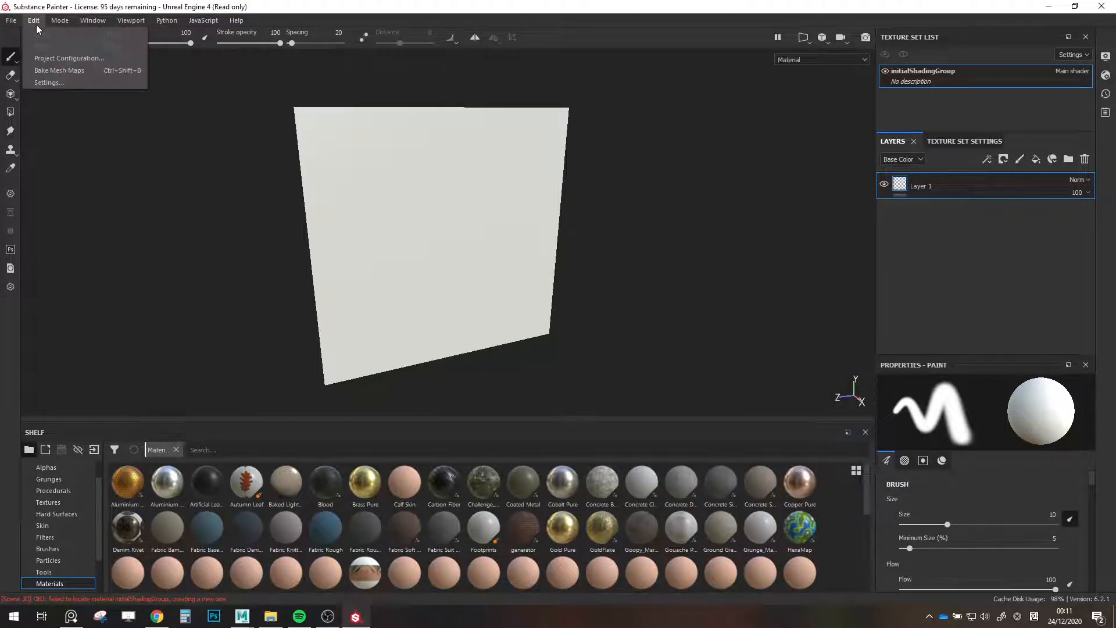
left_click(58, 53)
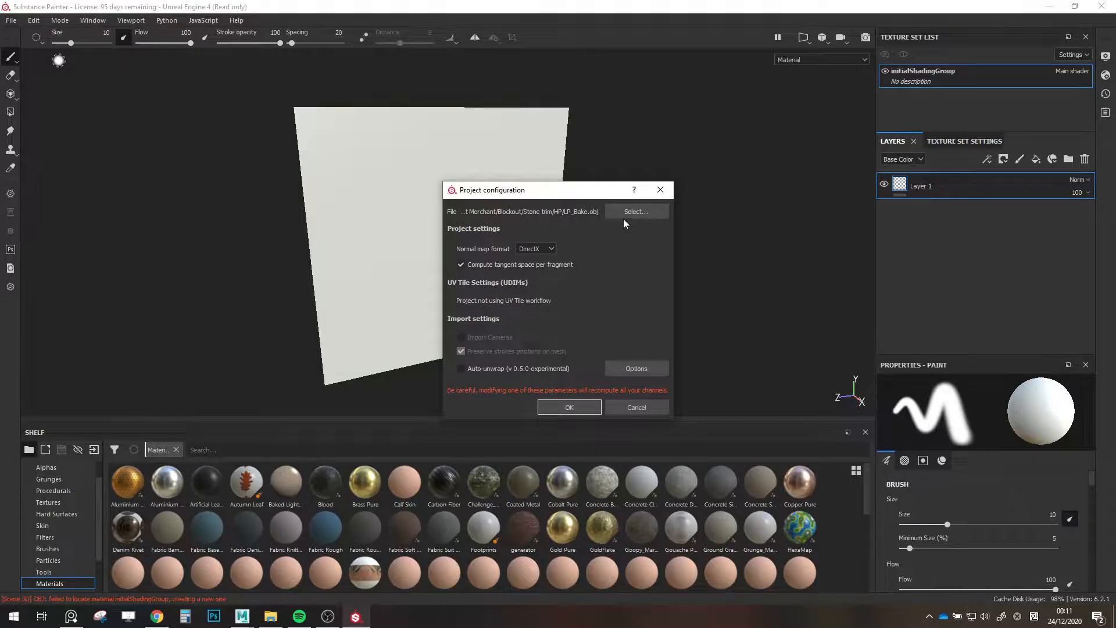
mouse_move(242, 616)
left_click(274, 581)
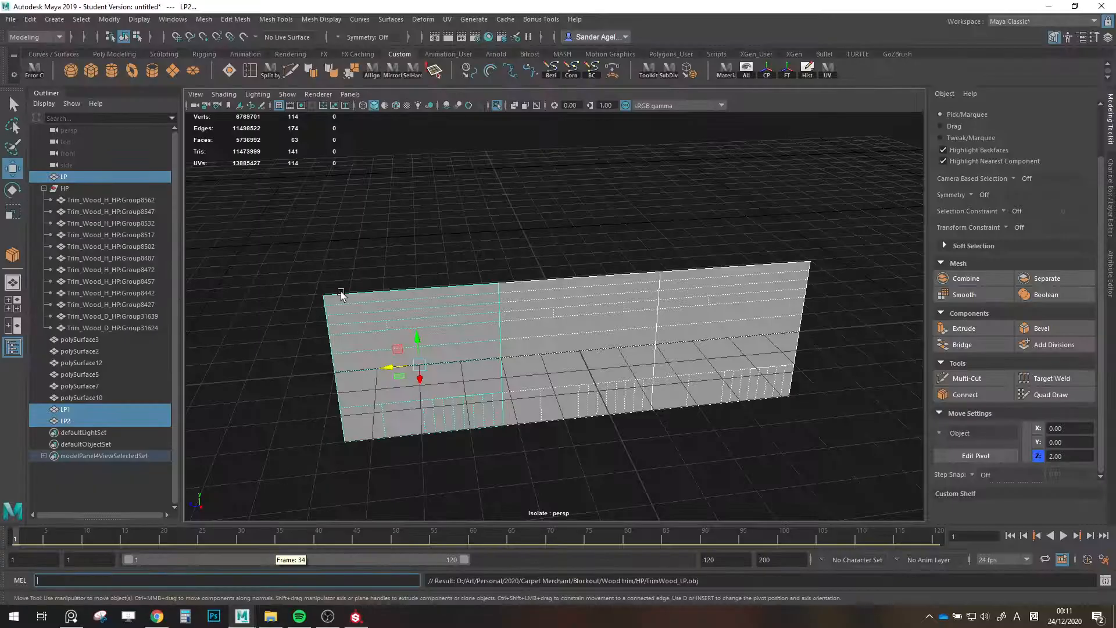
left_click(10, 19)
left_click(35, 177)
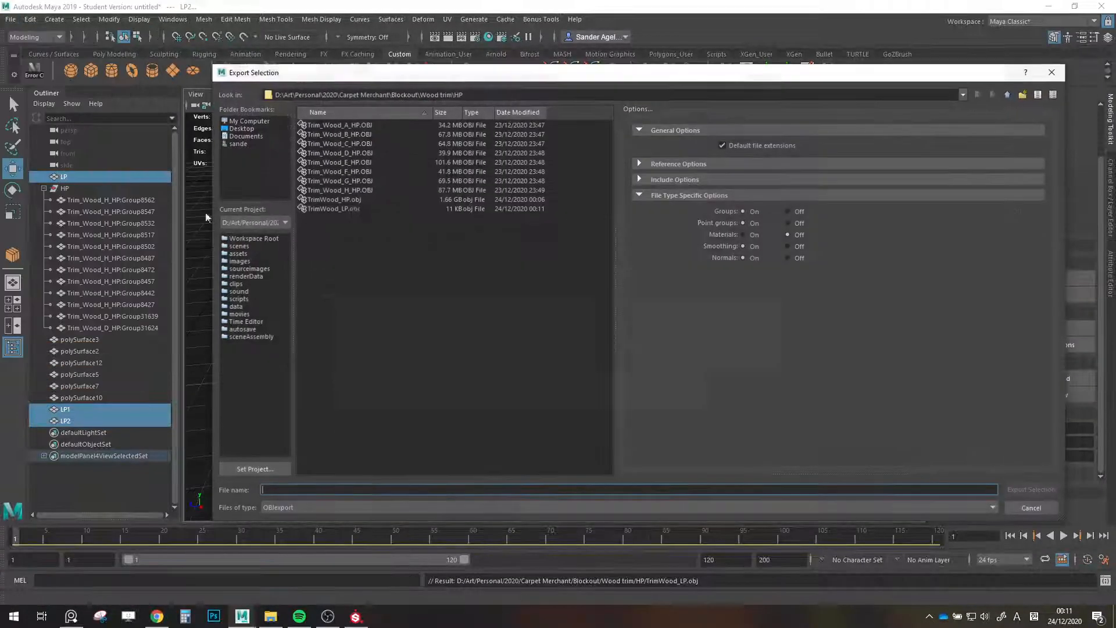
double_click(337, 209)
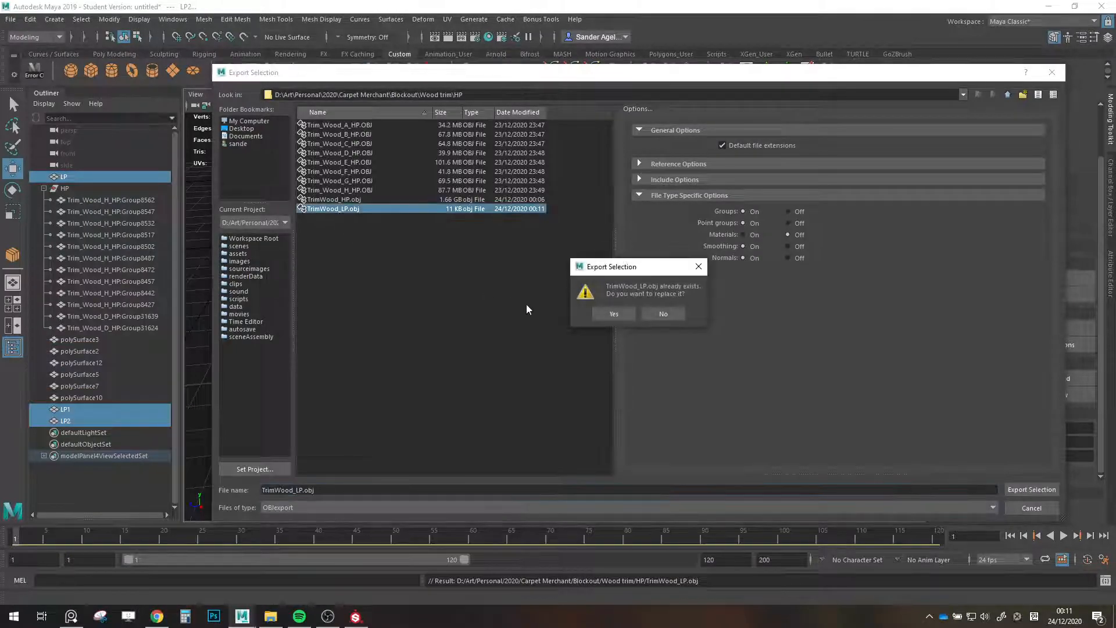
left_click(610, 319)
left_click(356, 617)
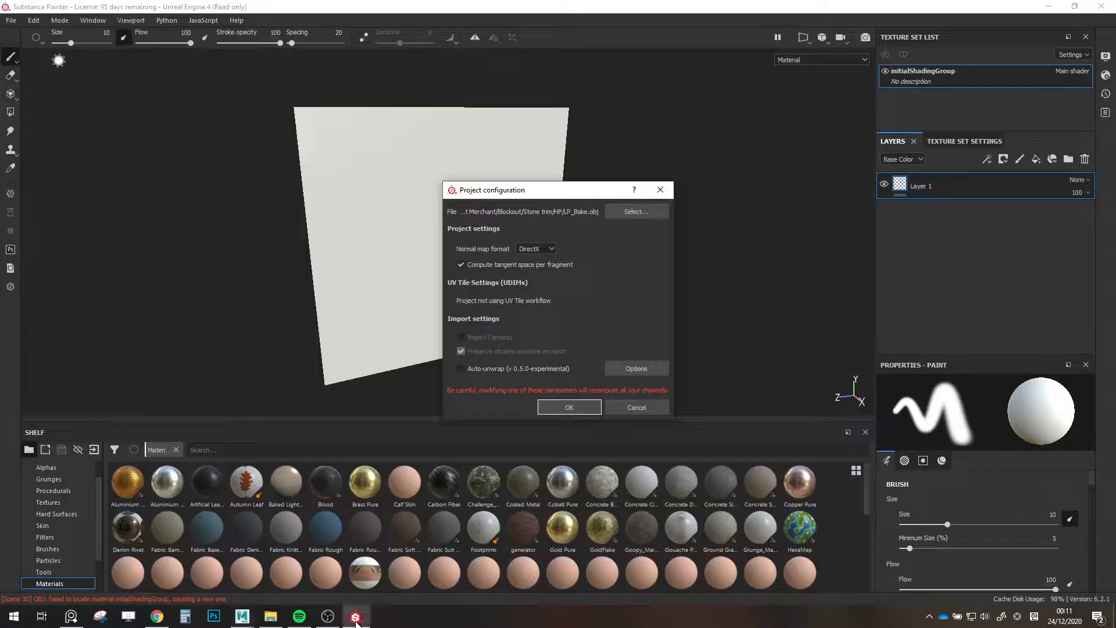
Replace the project mesh with TrimWood_LP.obj from the Wood trim HP folder and apply the project configuration.
left_click(640, 212)
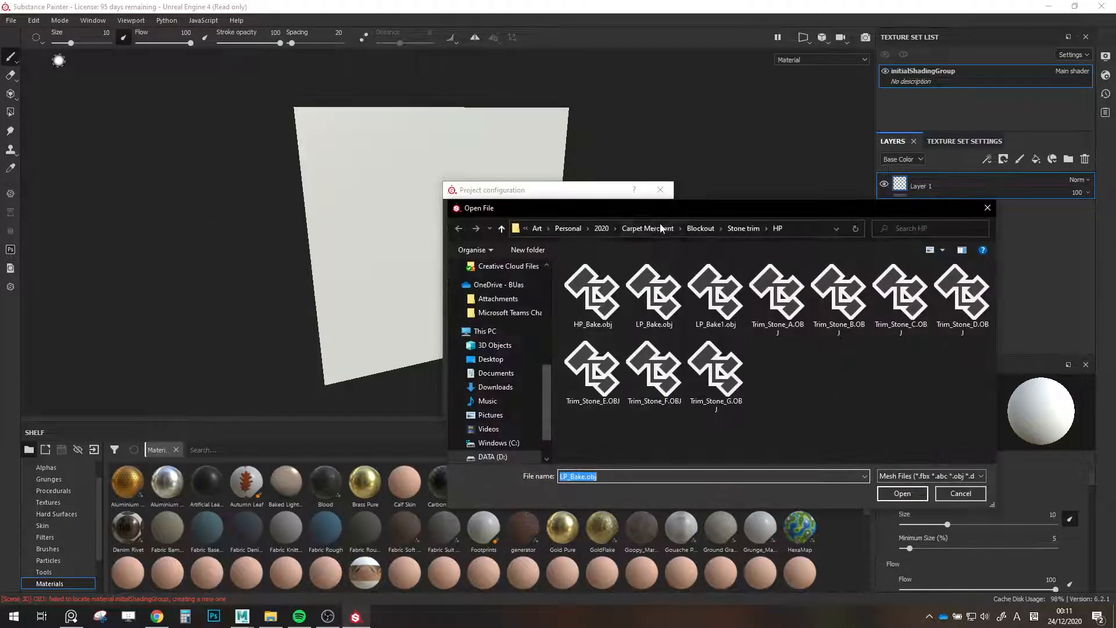
left_click(733, 228)
left_click(714, 228)
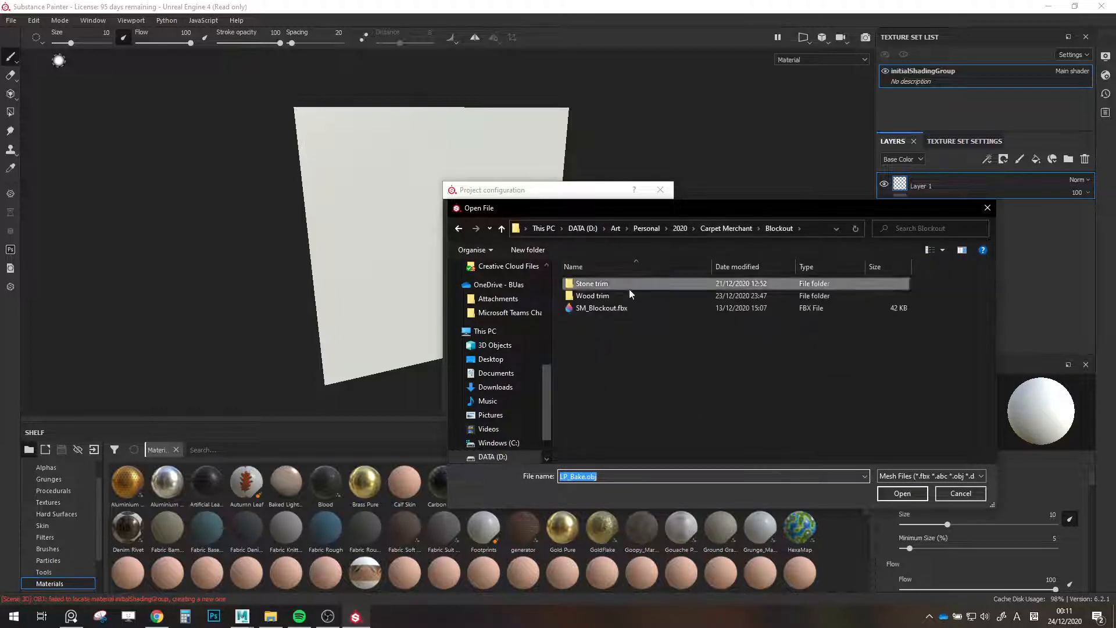
double_click(620, 294)
left_click(602, 297)
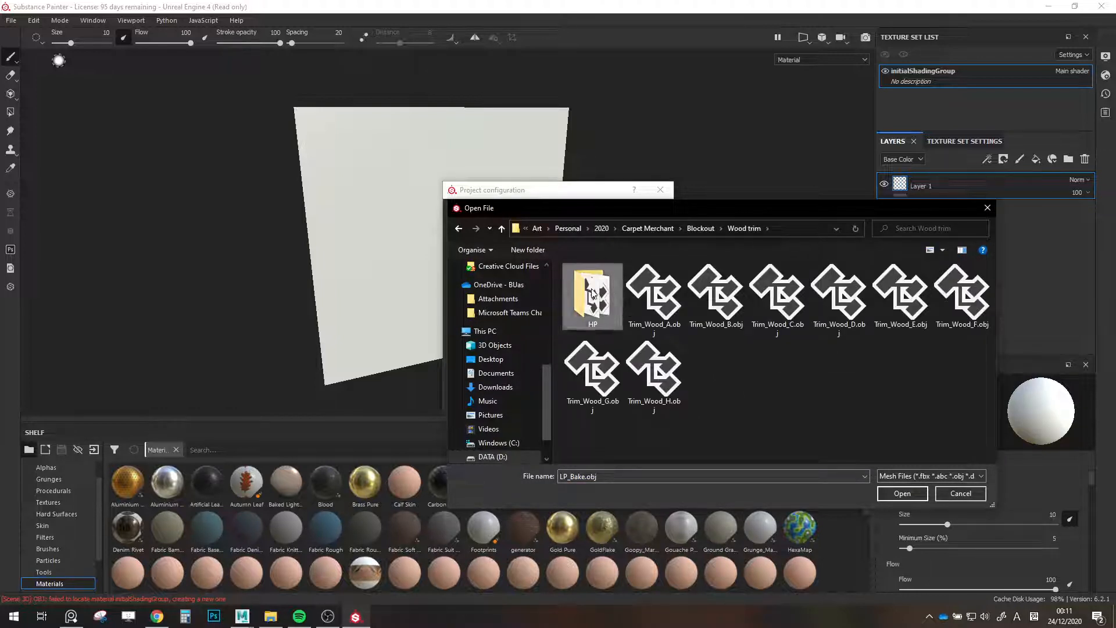
left_click(592, 293)
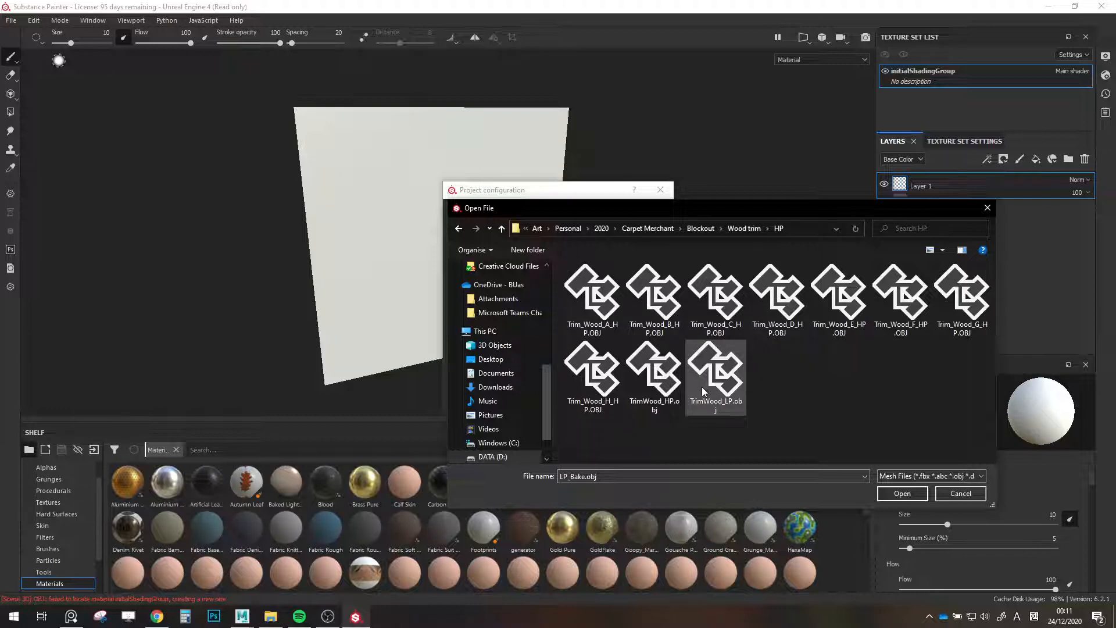
double_click(736, 383)
left_click(575, 405)
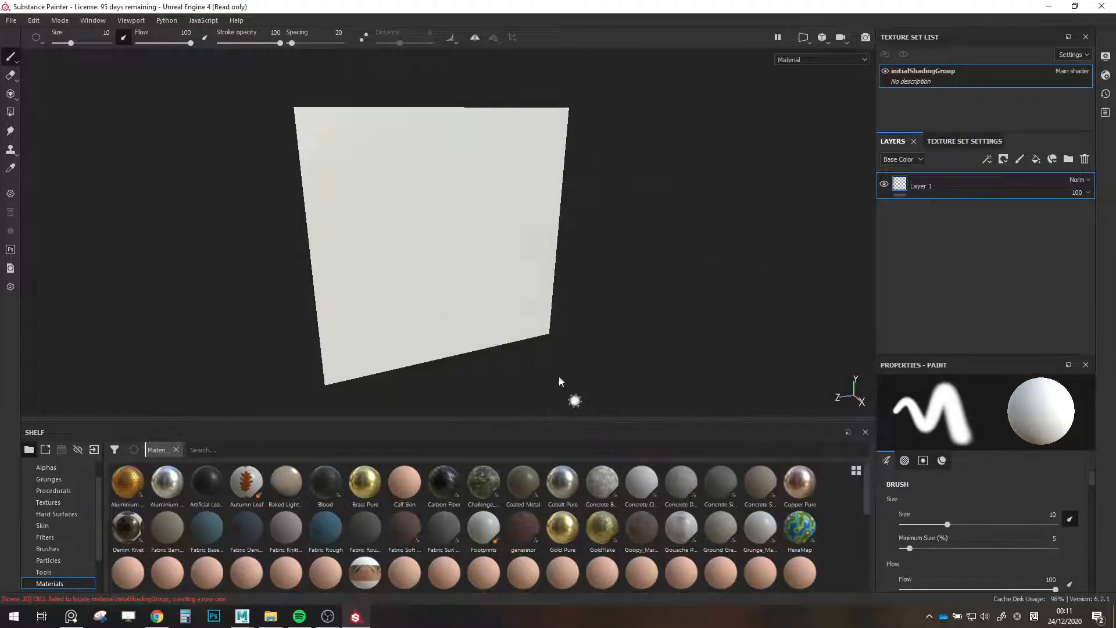
Open the mesh map baking settings for the DefaultMaterial texture set.
left_click(964, 141)
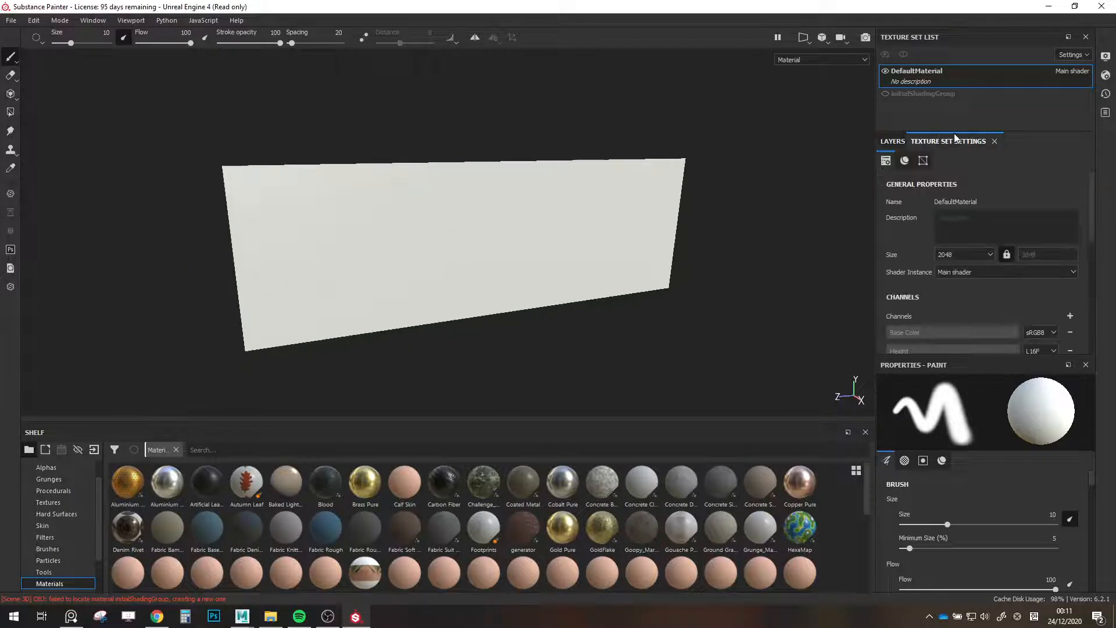
scroll(1045, 264, "down", 3)
scroll(1034, 286, "down", 1)
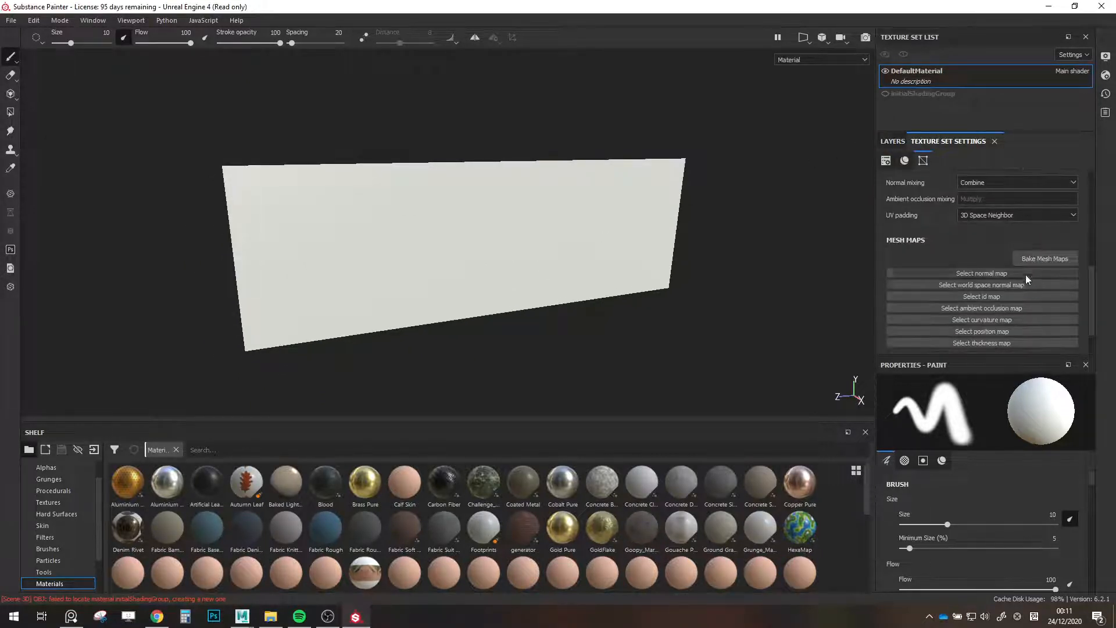
left_click(1030, 260)
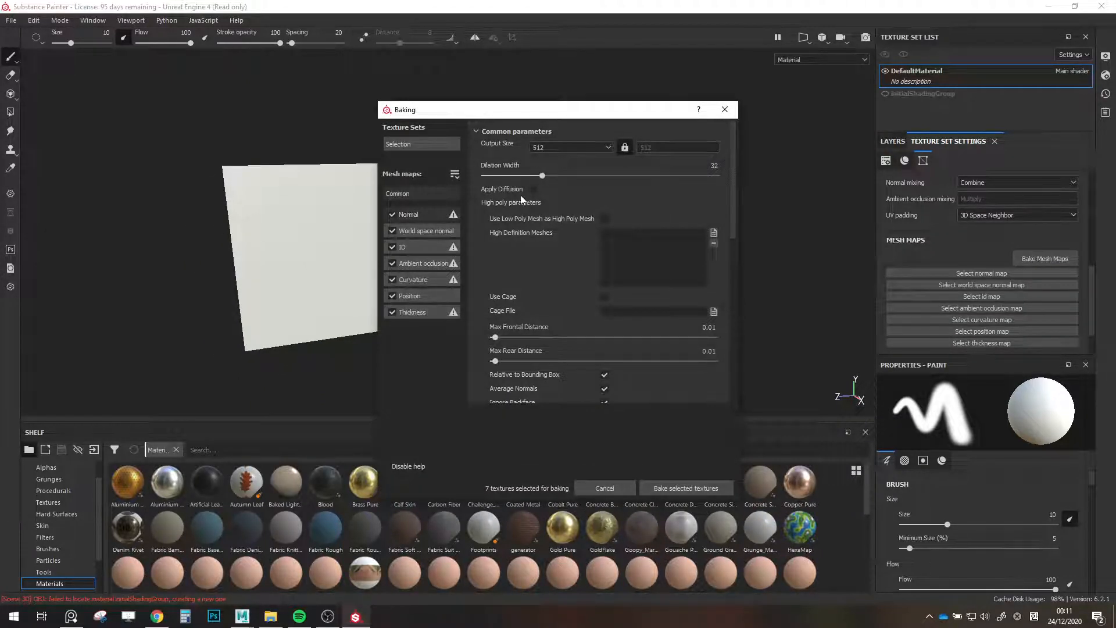
Set the bake output size to 2048 and load TrimWood_HP.obj as the high definition mesh.
left_click(546, 148)
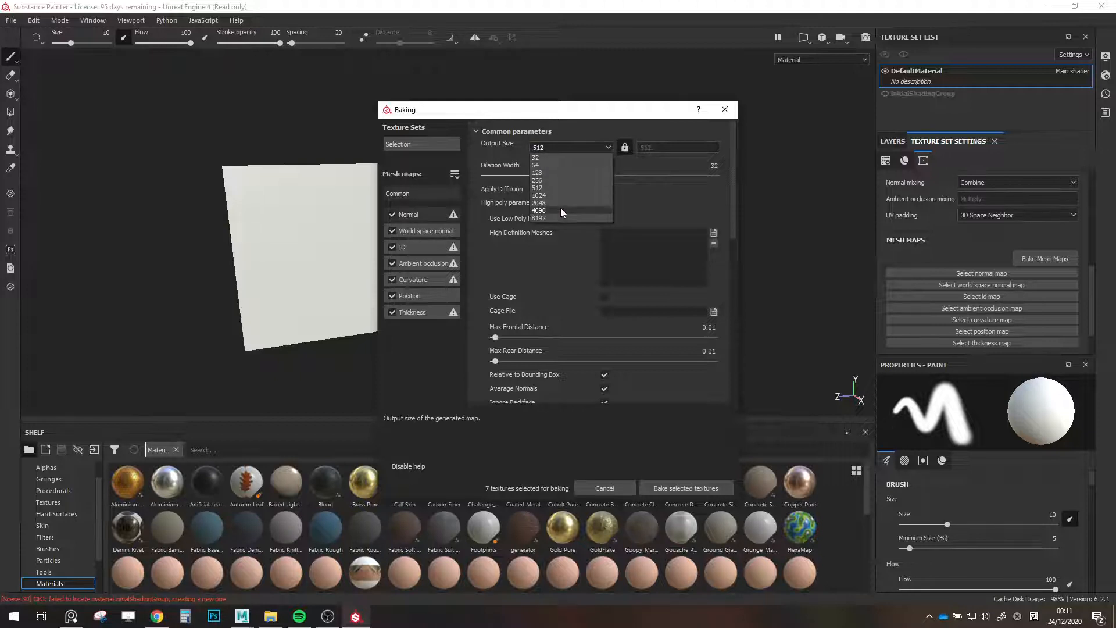
left_click(551, 203)
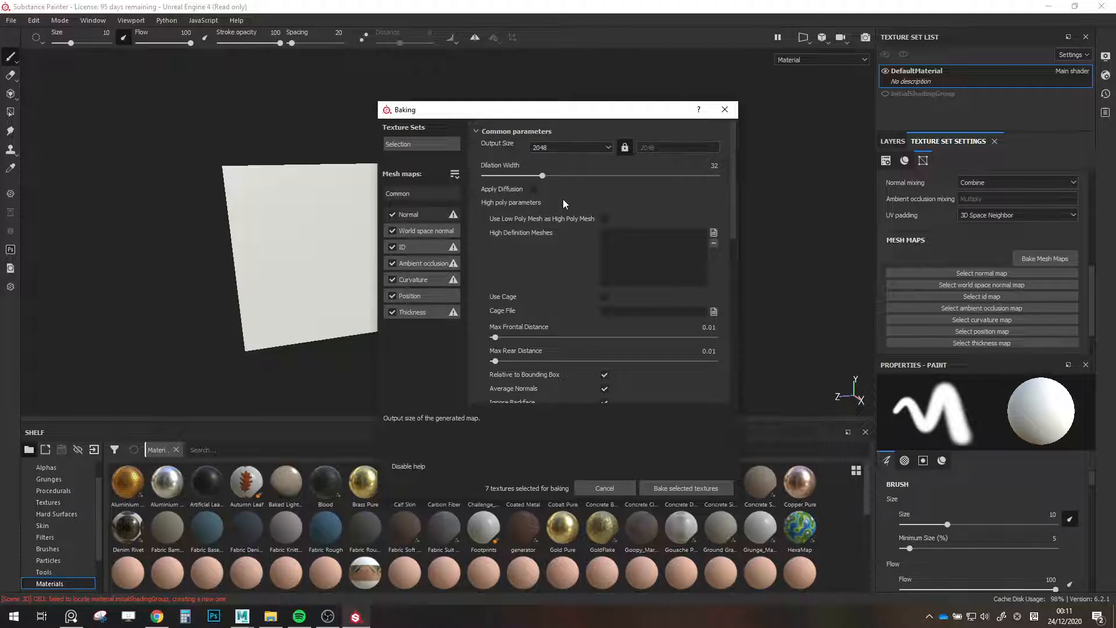
left_click(713, 233)
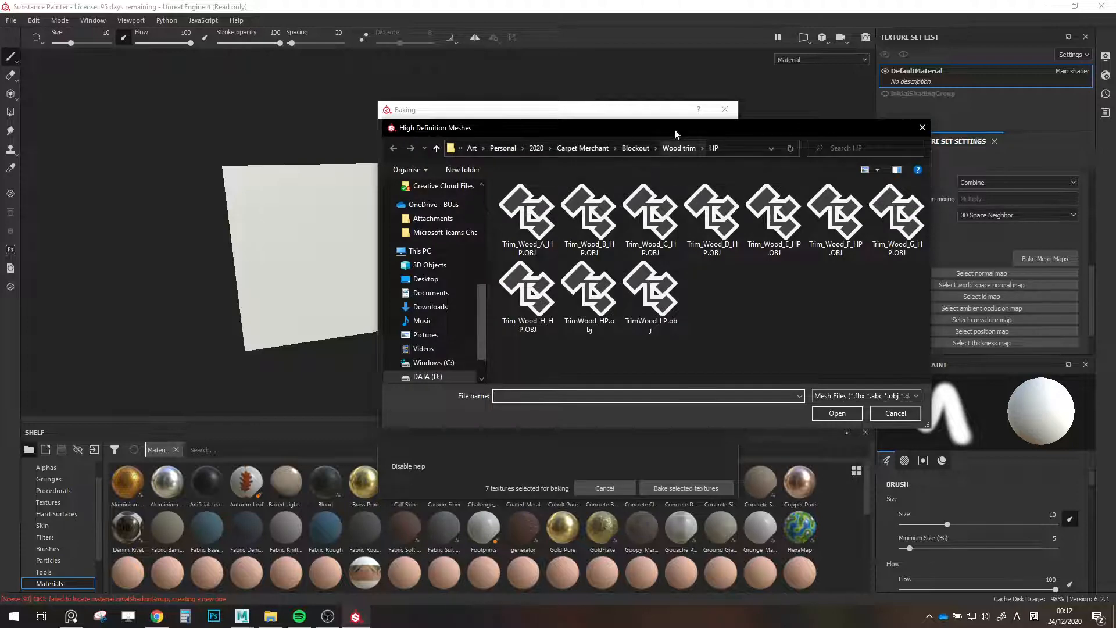
left_click_drag(674, 132, 666, 172)
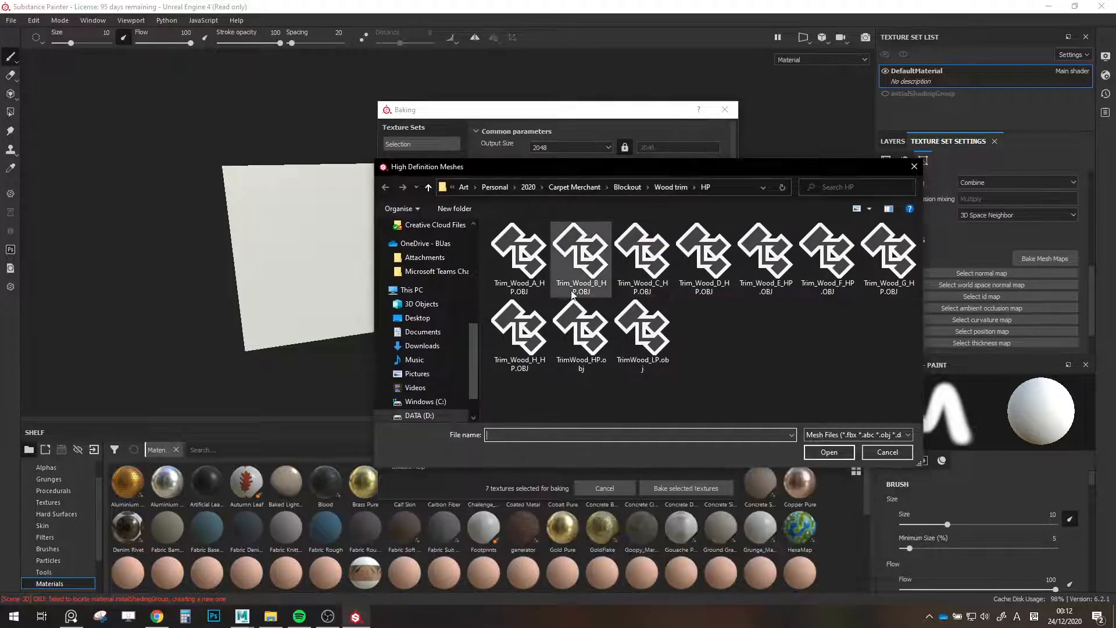
double_click(583, 339)
Set the max frontal distance for the bake to 0.034.
scroll(552, 270, "down", 2)
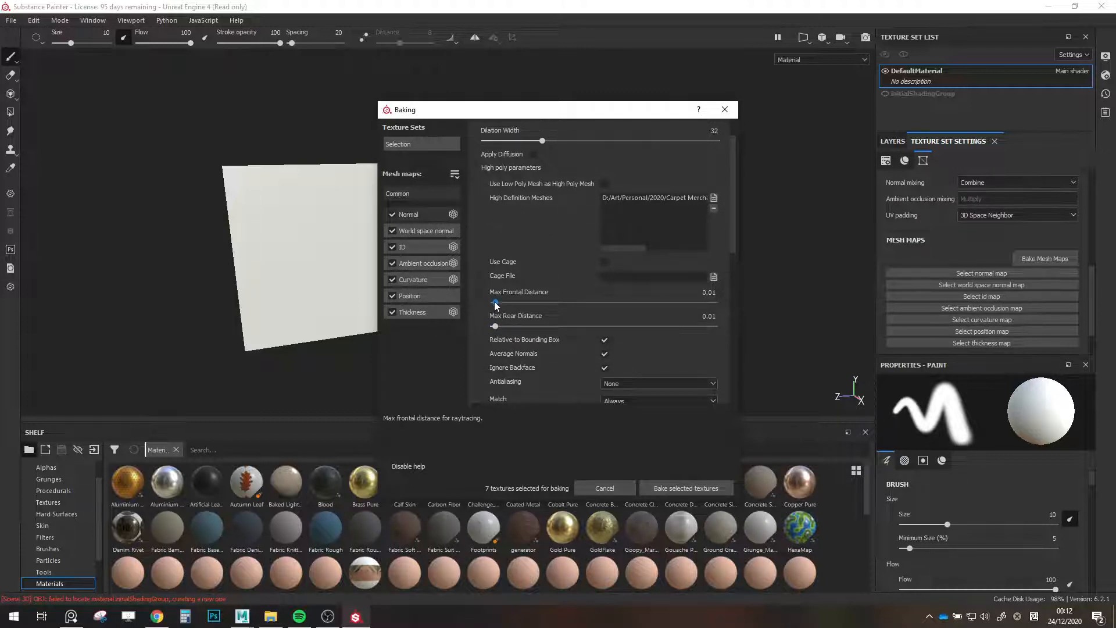
left_click_drag(496, 303, 499, 303)
scroll(559, 295, "down", 2)
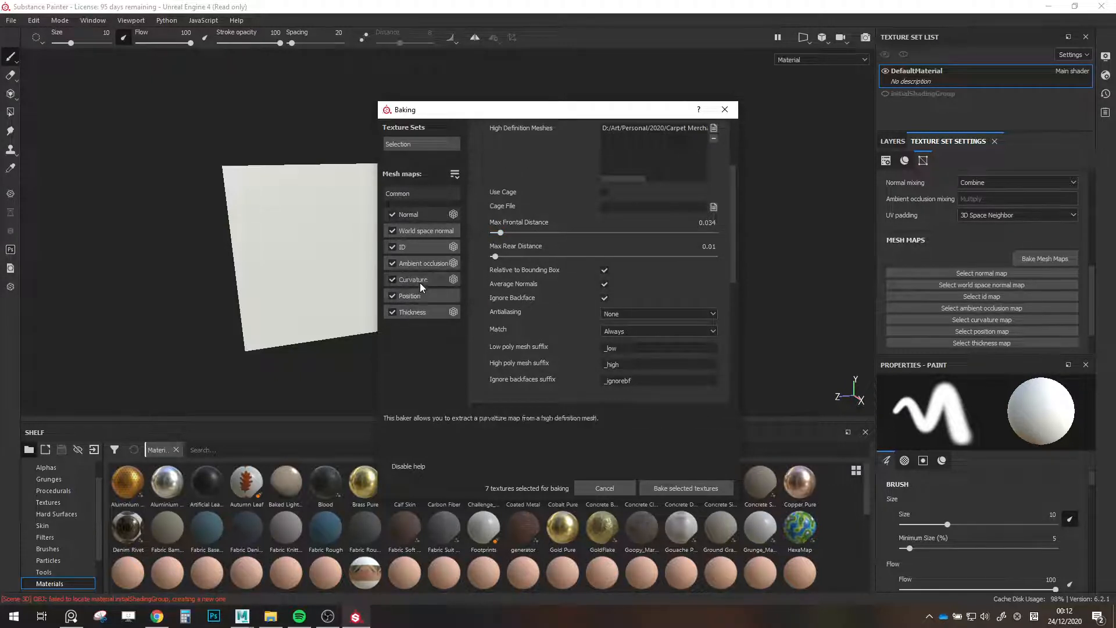
Set the ID baker's color source to Mesh ID / Polygroup and its color generator to Random.
left_click(416, 247)
left_click(578, 150)
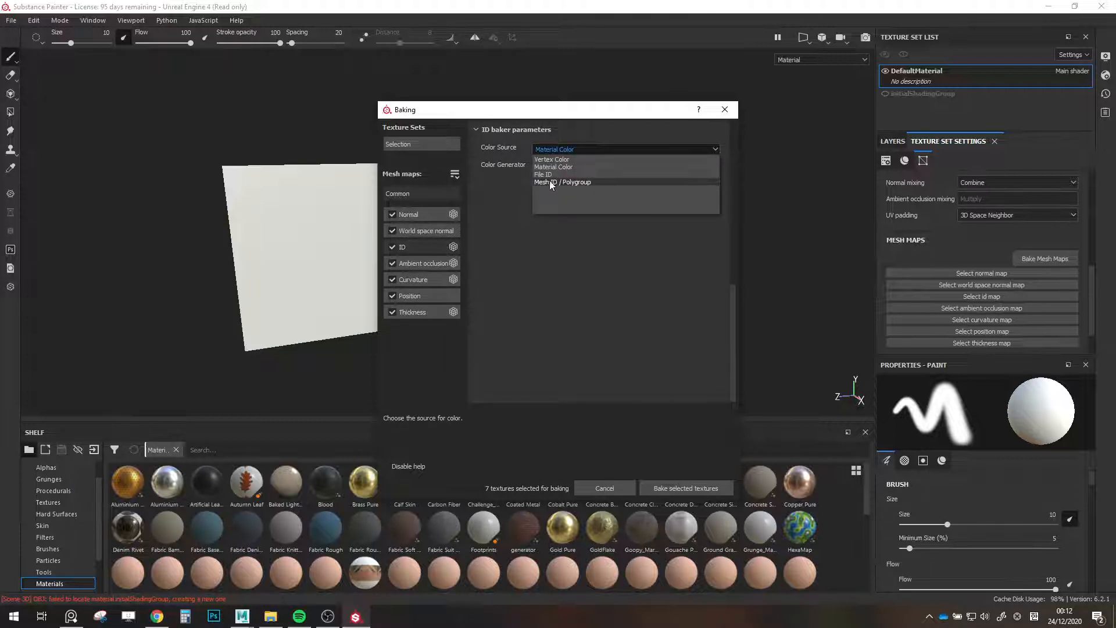
left_click(531, 183)
left_click(545, 153)
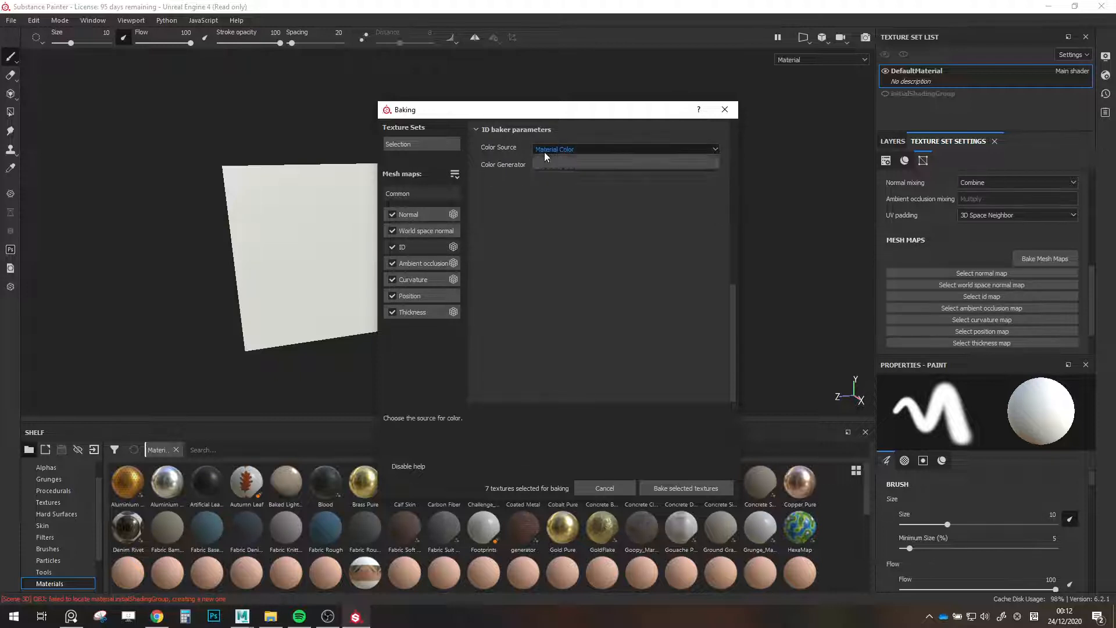
left_click(574, 179)
left_click(556, 168)
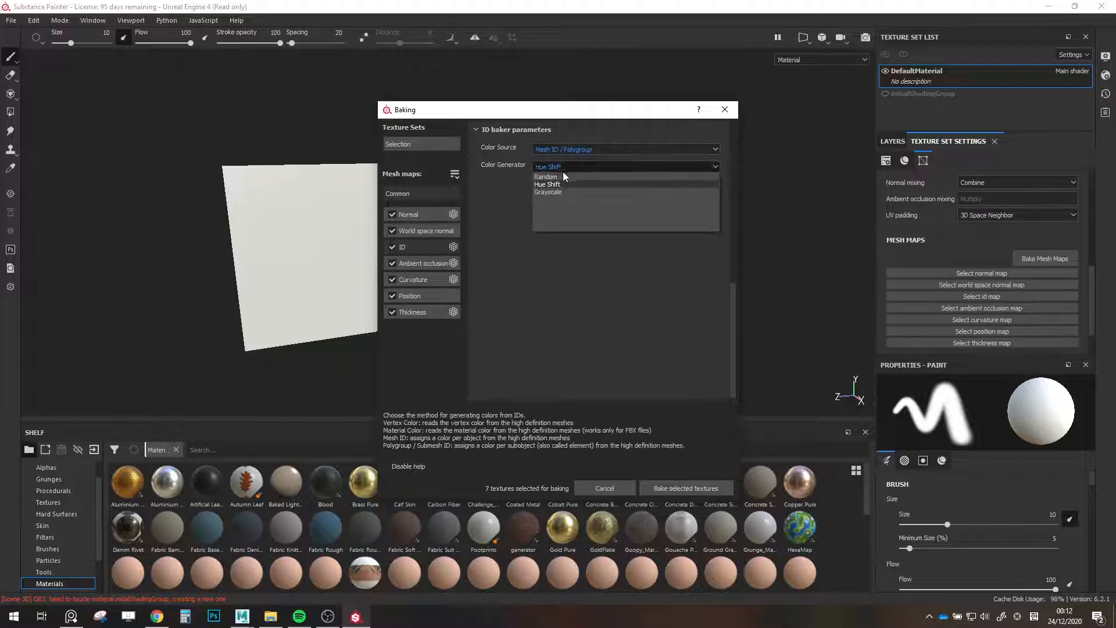
left_click(558, 182)
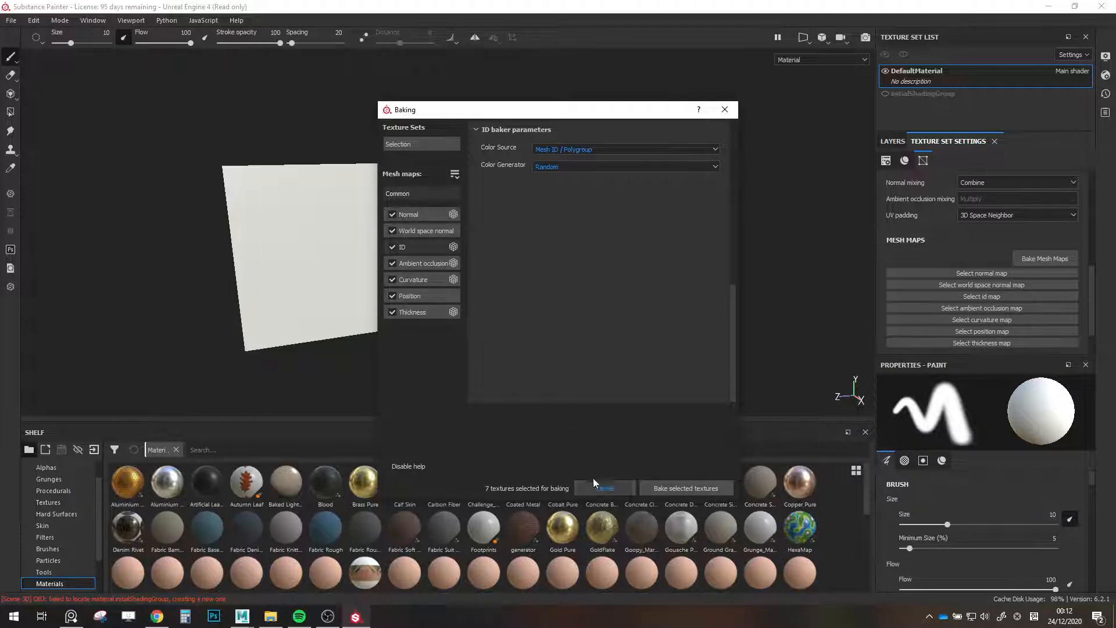
Bake the selected mesh maps and inspect the baked trims on the plane.
left_click(661, 483)
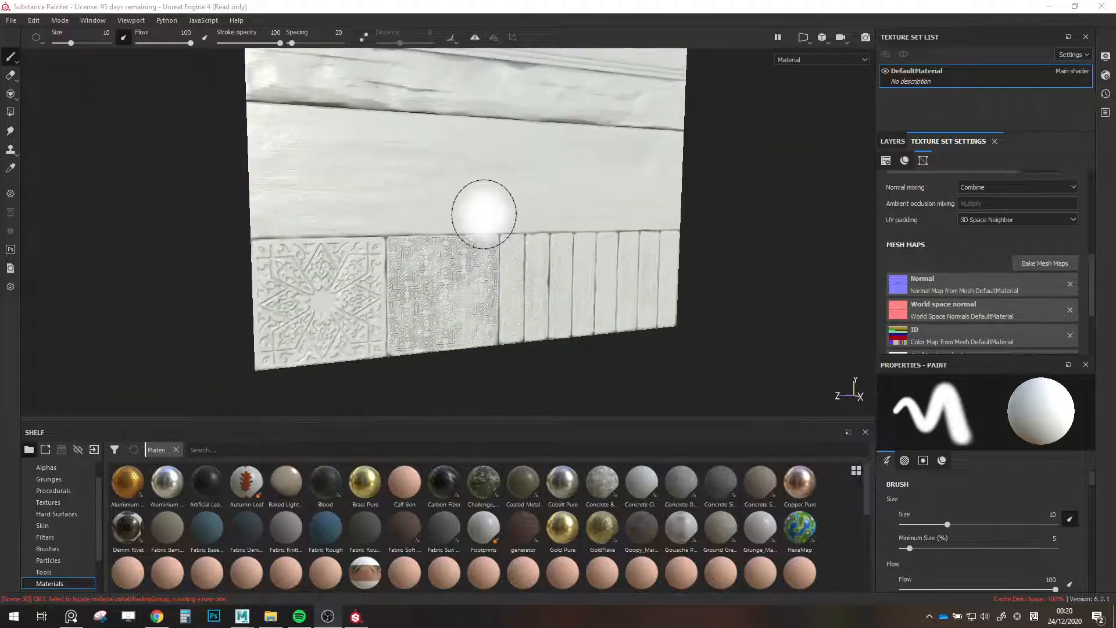
scroll(533, 332, "down", 3)
middle_click_drag(484, 214, 522, 275, "alt")
left_click_drag(522, 276, 515, 294, "alt")
middle_click_drag(515, 294, 493, 288, "alt")
left_click_drag(493, 287, 483, 287, "alt")
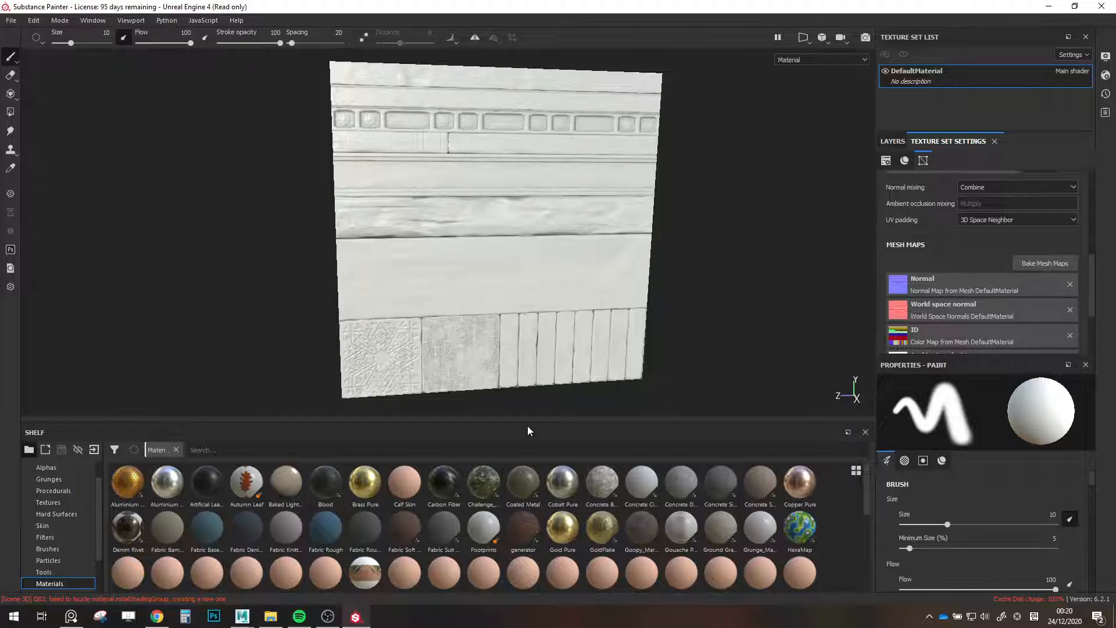
Switch to Maya and place a grid-snapped duplicate of the low-poly plane LP3 on each side of it.
mouse_move(242, 616)
left_click(308, 575)
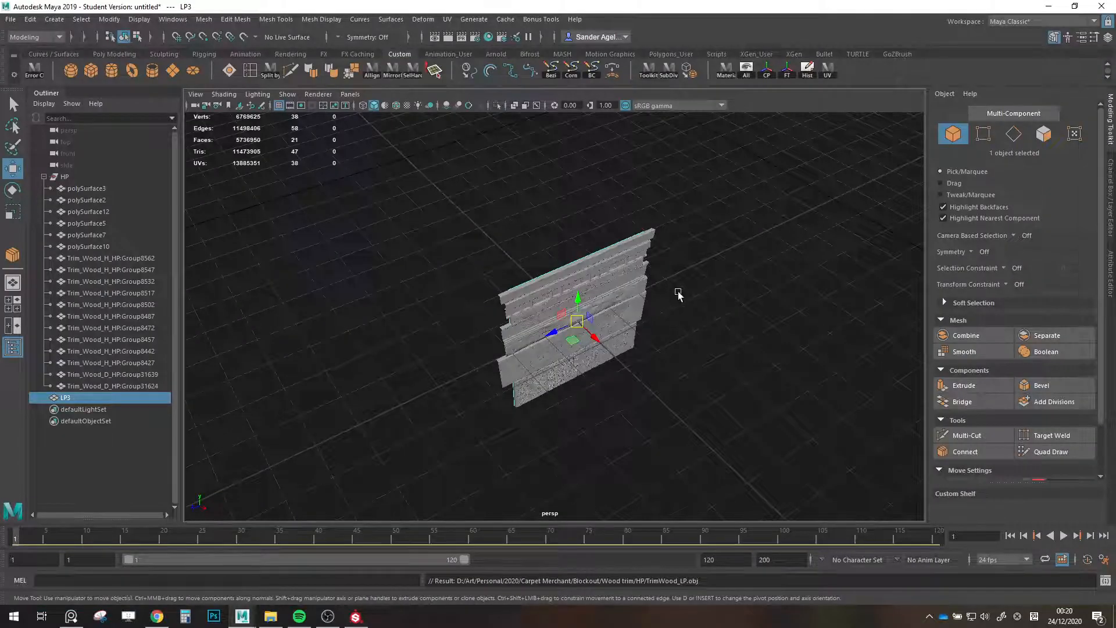
mouse_move(678, 294)
left_mouse_down("alt")
mouse_move(552, 346)
mouse_move(525, 329)
mouse_move(631, 332)
mouse_move(395, 332)
left_mouse_up("alt")
key("x")
left_click_drag(478, 285, 627, 302)
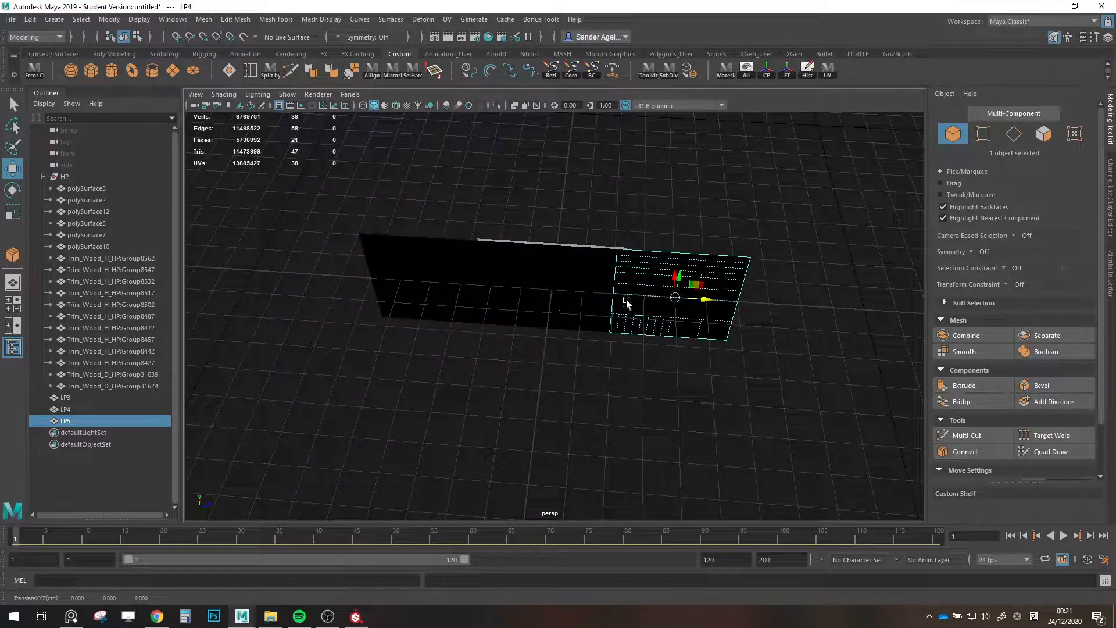
Export the three low-poly planes LP3, LP4 and LP5 over the existing TrimWood_LP.obj.
left_click(119, 399, "shift")
left_click(11, 18)
left_click(49, 171)
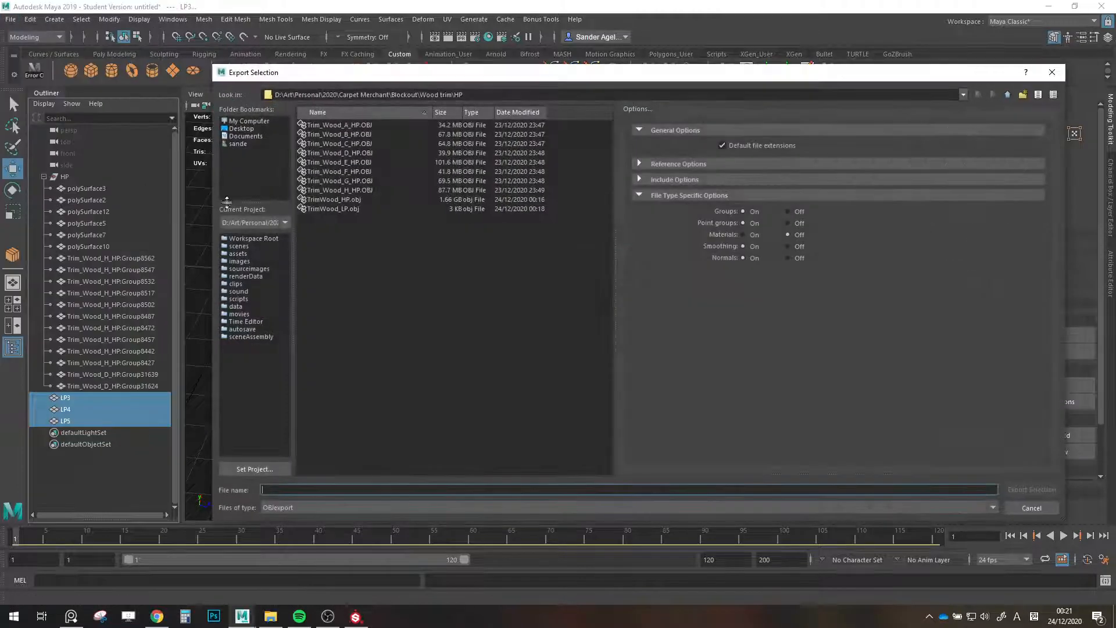
double_click(345, 208)
left_click(615, 312)
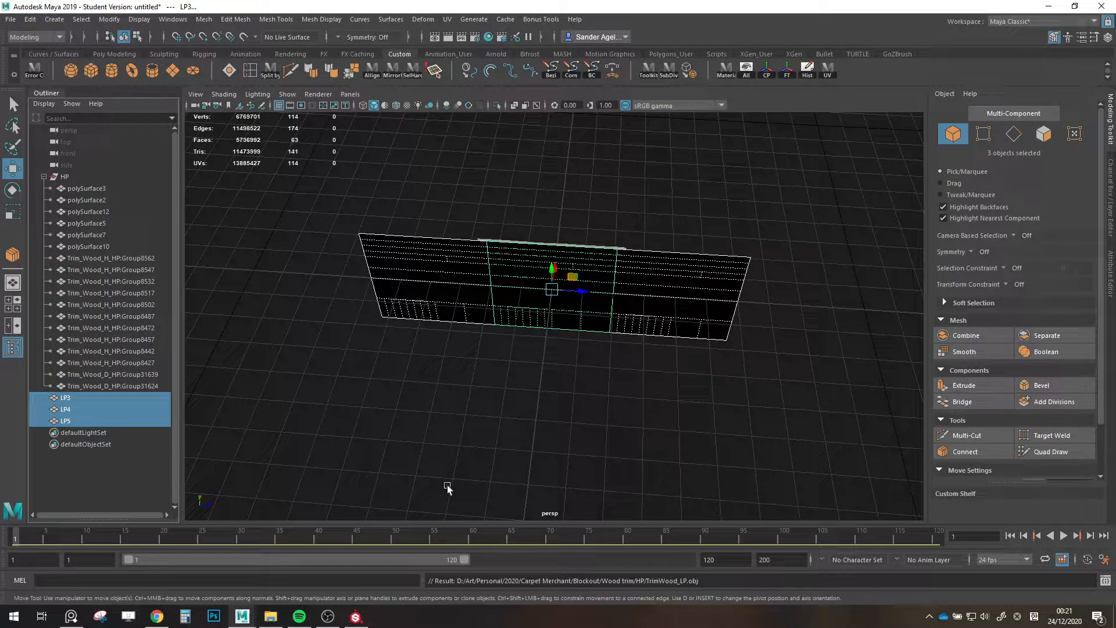
Switch to Substance Painter and reload TrimWood_LP.obj as the project mesh in the project configuration.
left_click(355, 616)
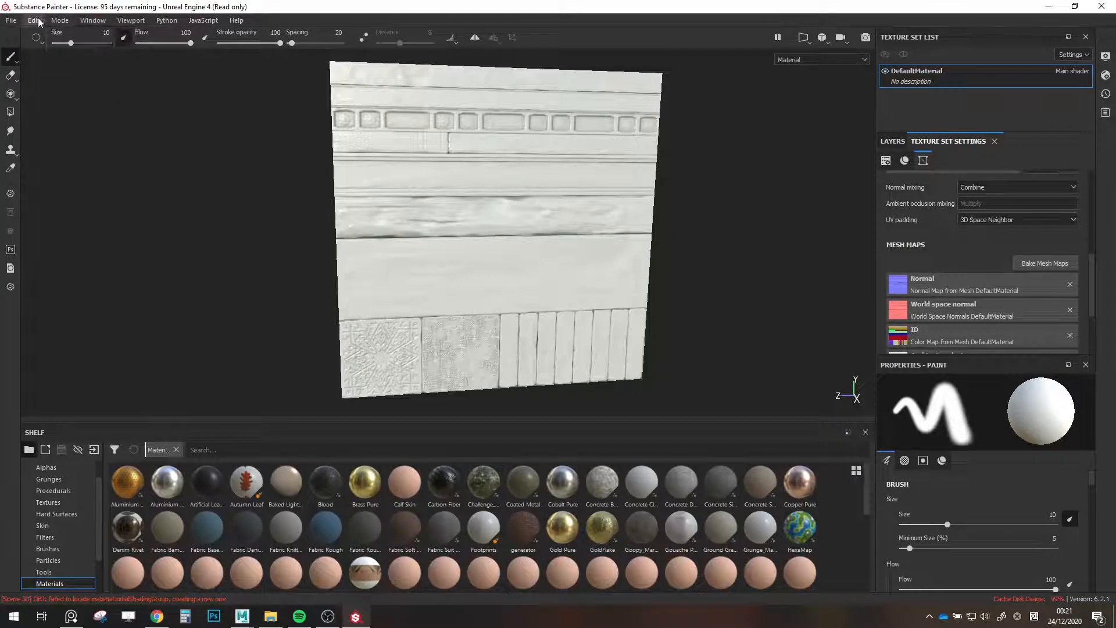
left_click(34, 20)
left_click(48, 46)
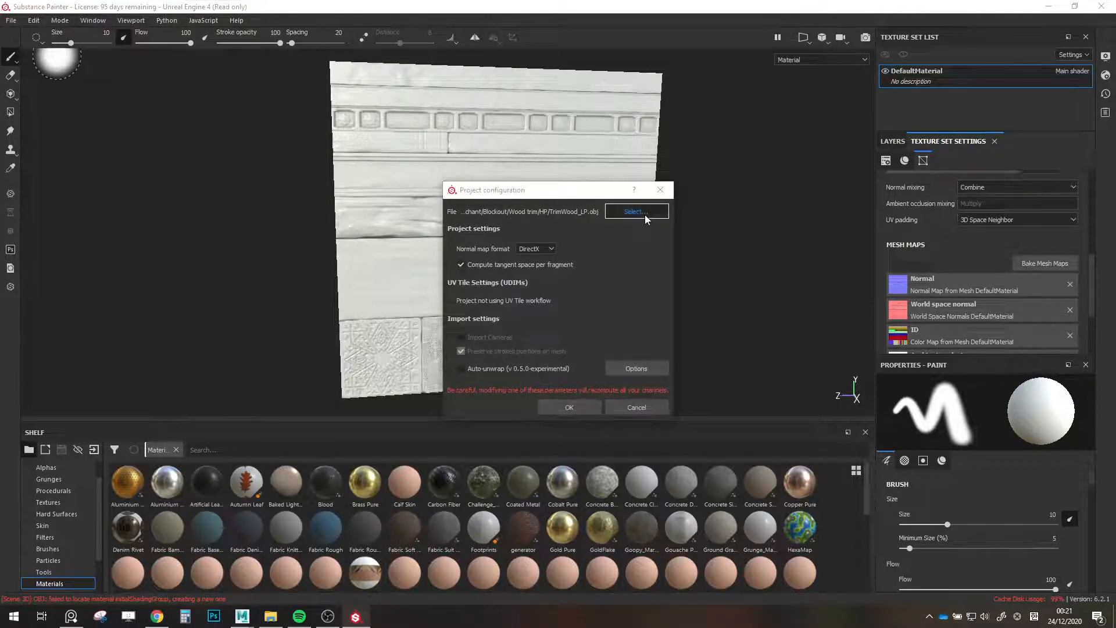
left_click(645, 215)
double_click(706, 391)
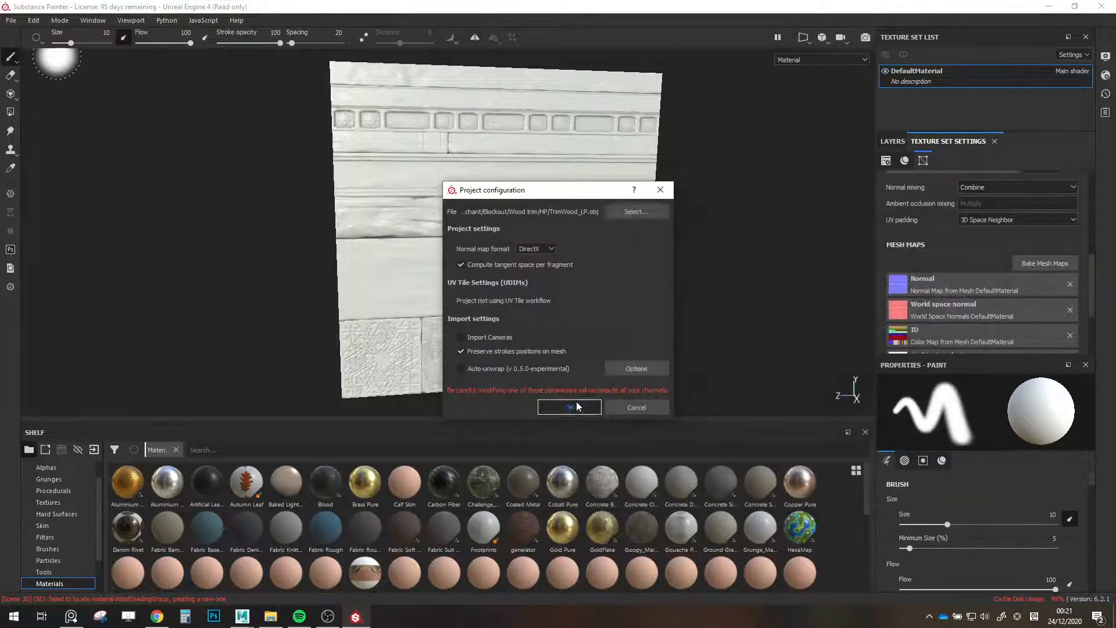
left_click(570, 407)
Examine the seams between the three planes to check how the baked trims tile.
scroll(563, 307, "down", 4)
middle_click_drag(563, 307, 596, 326, "alt")
scroll(596, 326, "up", 2)
left_click_drag(595, 326, 591, 312, "alt")
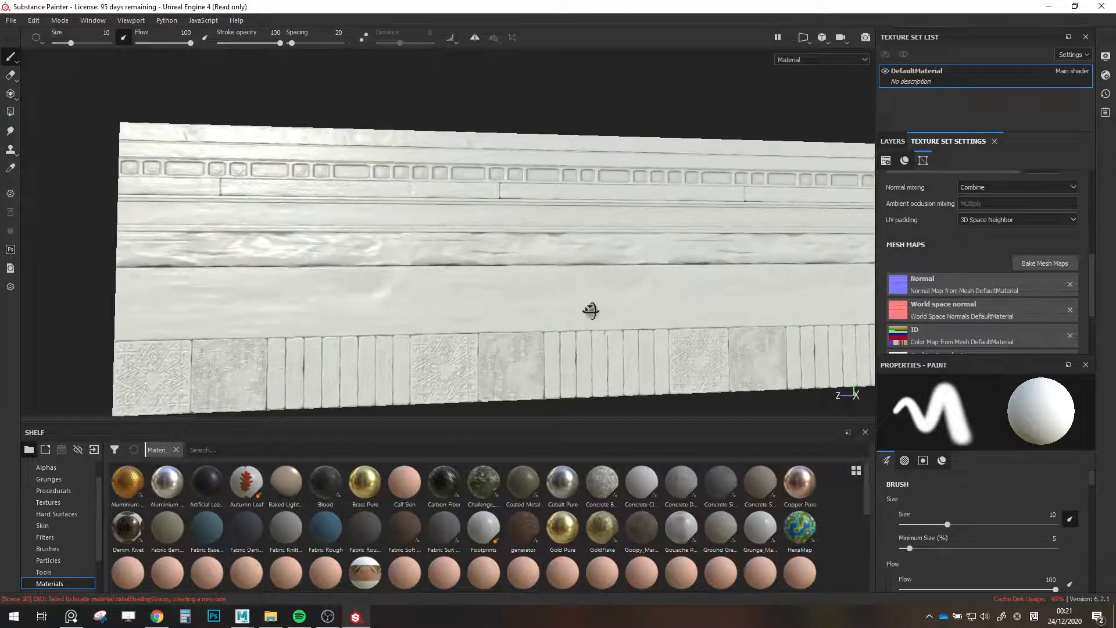
middle_click_drag(601, 315, 581, 307, "alt")
mouse_move(581, 306)
left_mouse_down("alt")
mouse_move(568, 316)
mouse_move(513, 299)
mouse_move(585, 305)
mouse_move(479, 293)
mouse_move(573, 297)
left_mouse_up("alt")
scroll(416, 267, "up", 6)
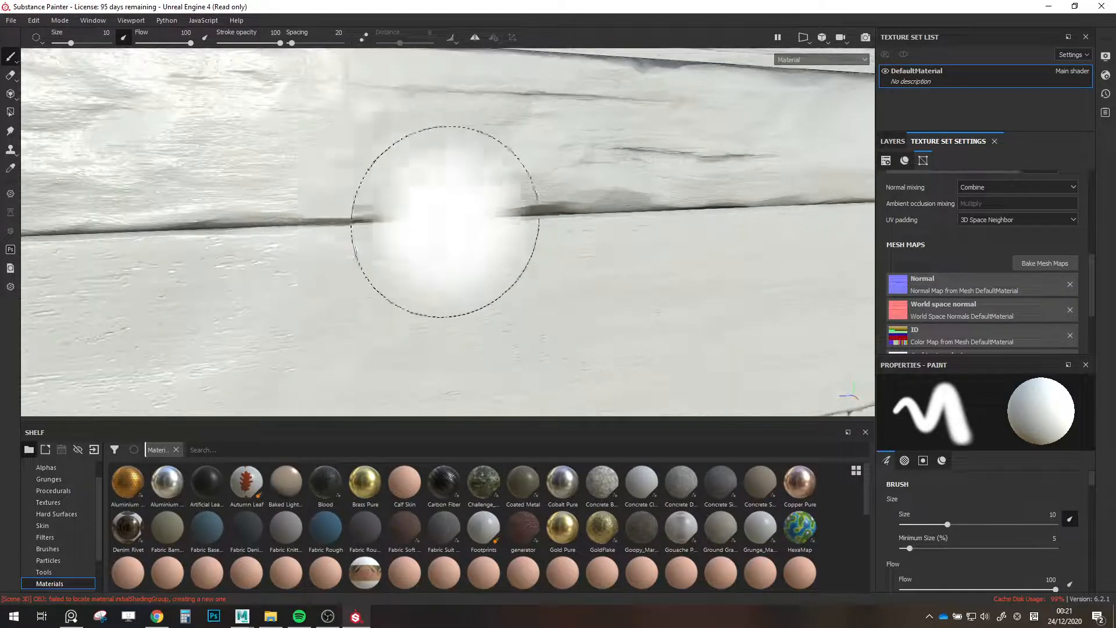
scroll(574, 256, "down", 7)
middle_click_drag(593, 263, 549, 285, "alt")
scroll(564, 293, "up", 2)
left_click_drag(568, 295, 535, 289, "alt")
middle_click_drag(535, 289, 466, 288, "alt")
left_click_drag(466, 288, 461, 278, "alt")
scroll(570, 278, "up", 2)
scroll(570, 276, "up", 1)
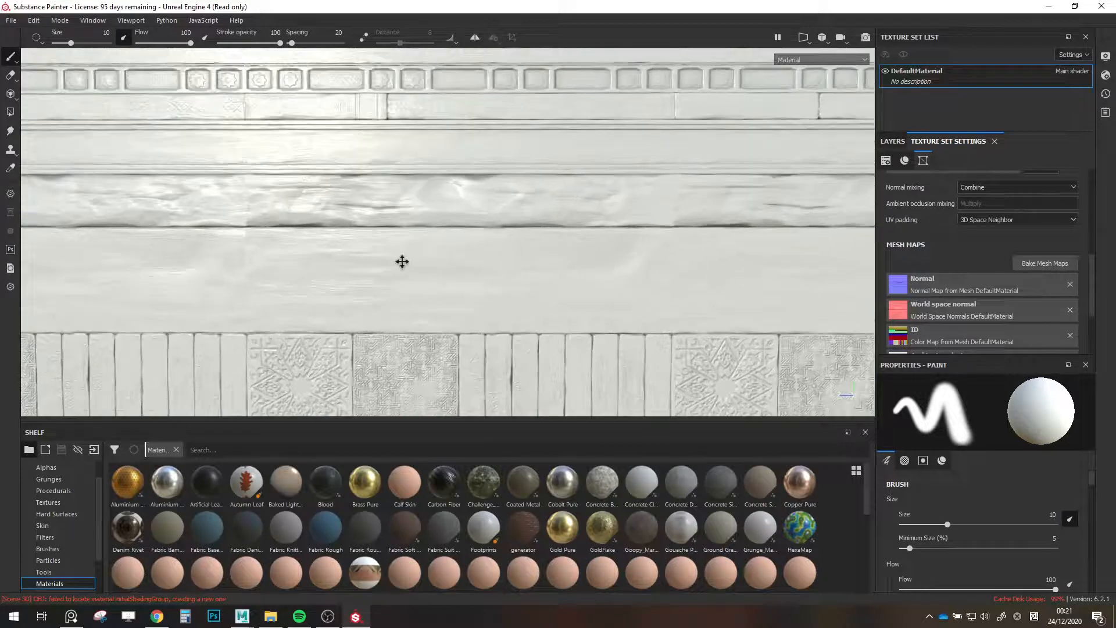
middle_click_drag(401, 261, 474, 286, "alt")
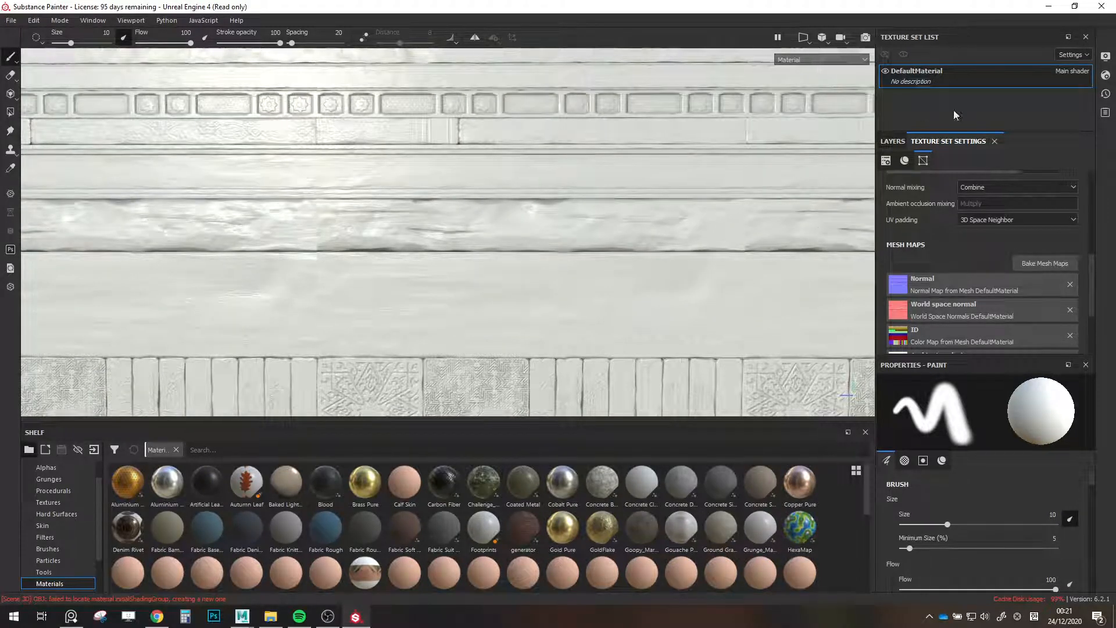
Show the layer stack, bring all three planes into view and enlarge the shelf.
left_click(900, 147)
scroll(529, 262, "down", 3)
left_click_drag(529, 261, 553, 254, "alt")
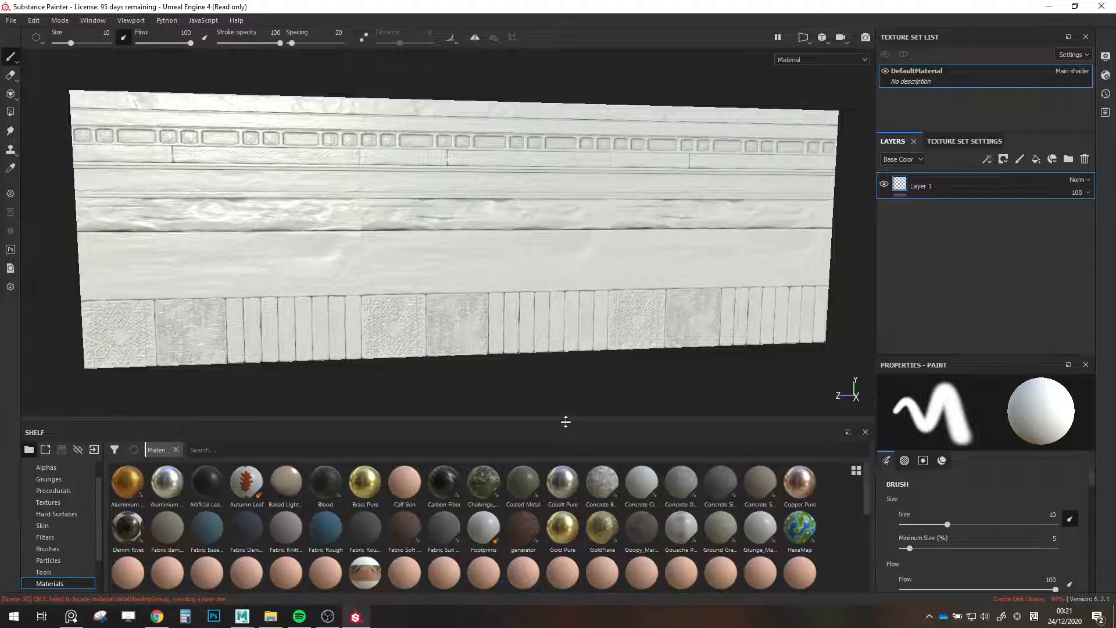
left_click_drag(566, 420, 566, 393)
Browse the shelf's materials and search the shelf for "wer".
scroll(587, 497, "down", 5)
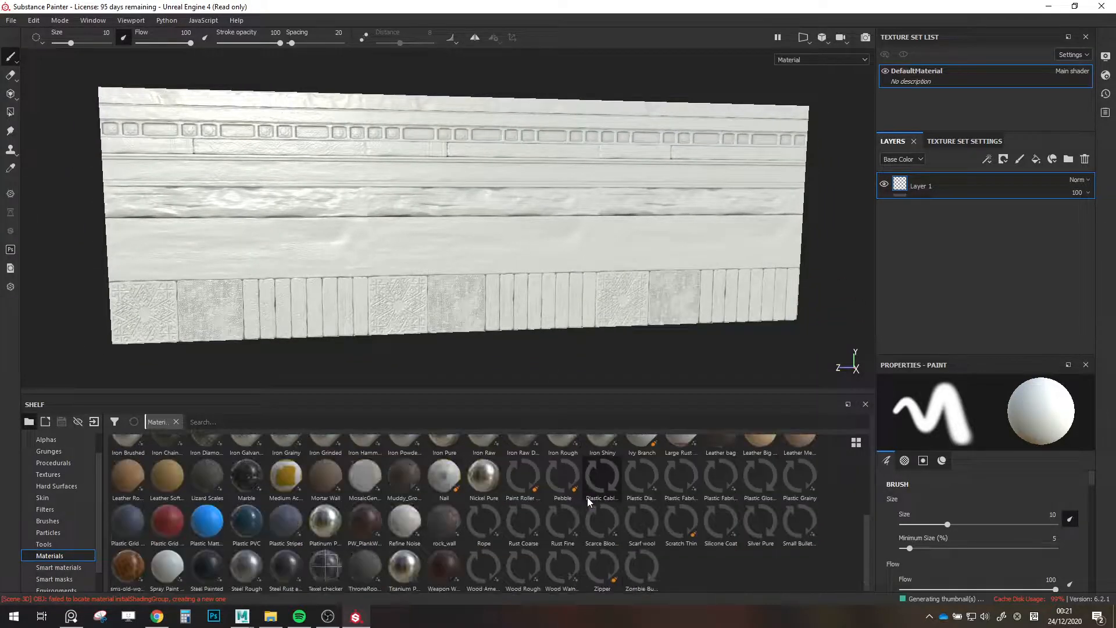
scroll(697, 553, "up", 3)
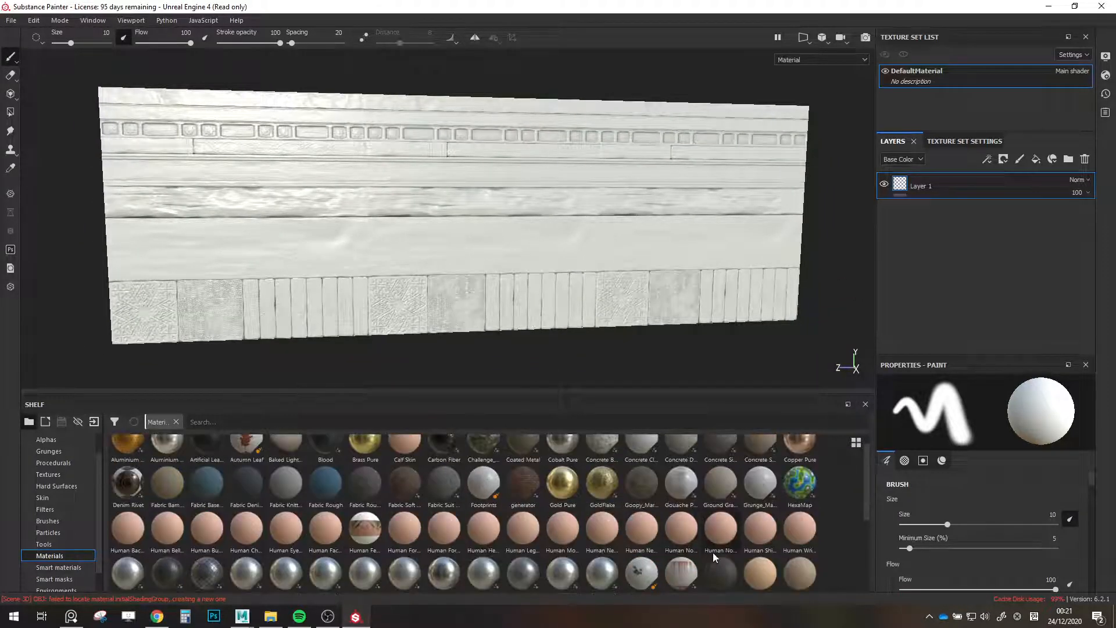
scroll(763, 553, "down", 3)
scroll(763, 552, "up", 4)
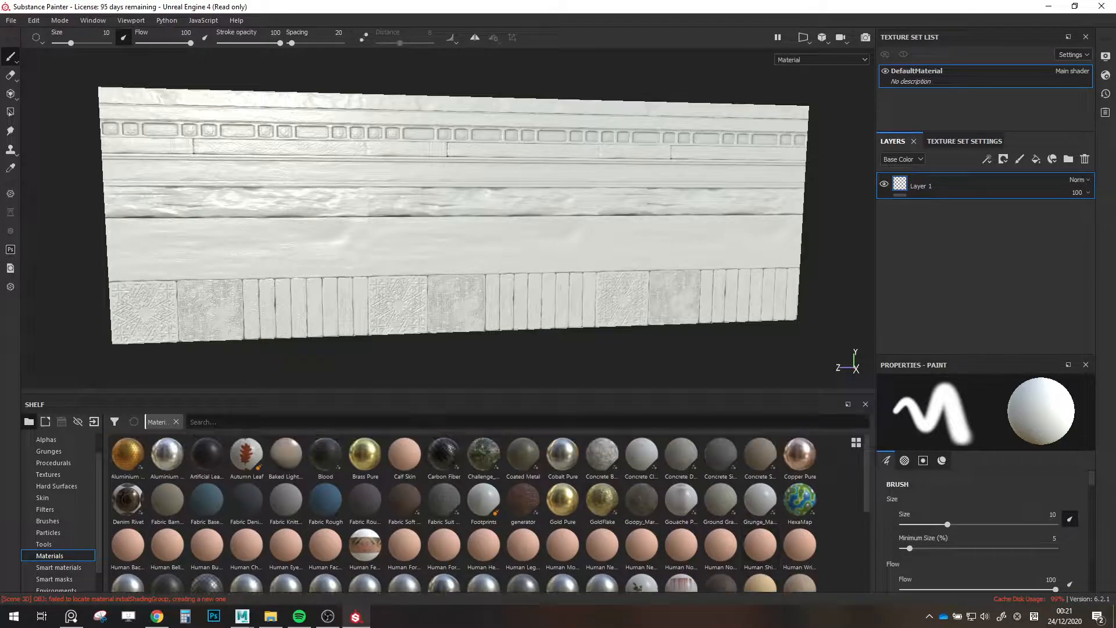
left_click(201, 422)
type("wer")
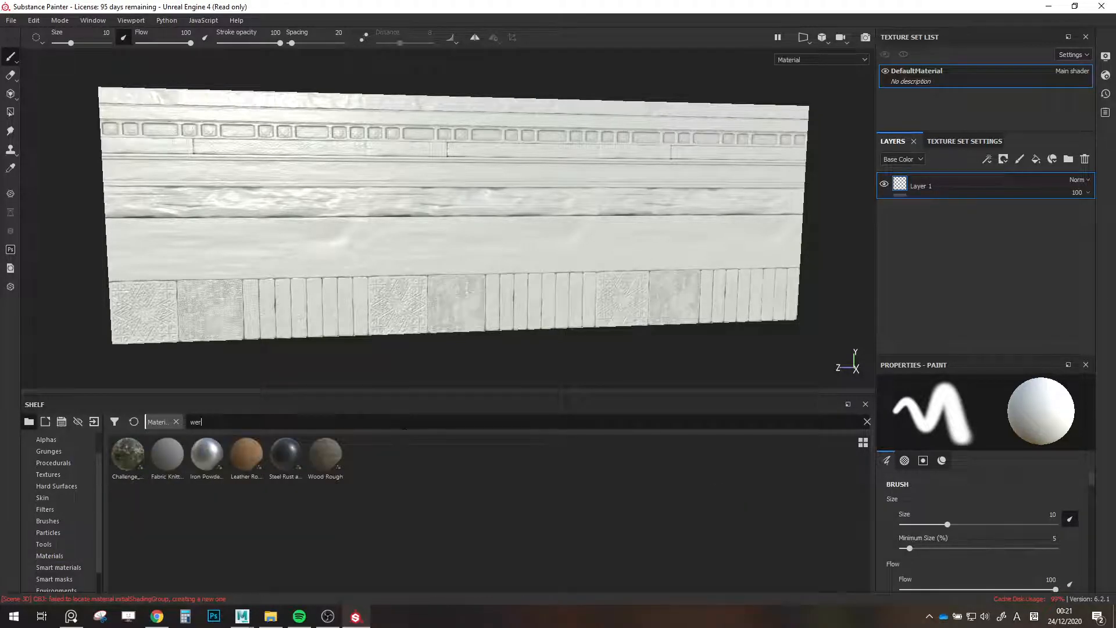
Show the smart materials in the shelf and filter them by "MK".
left_click(87, 557)
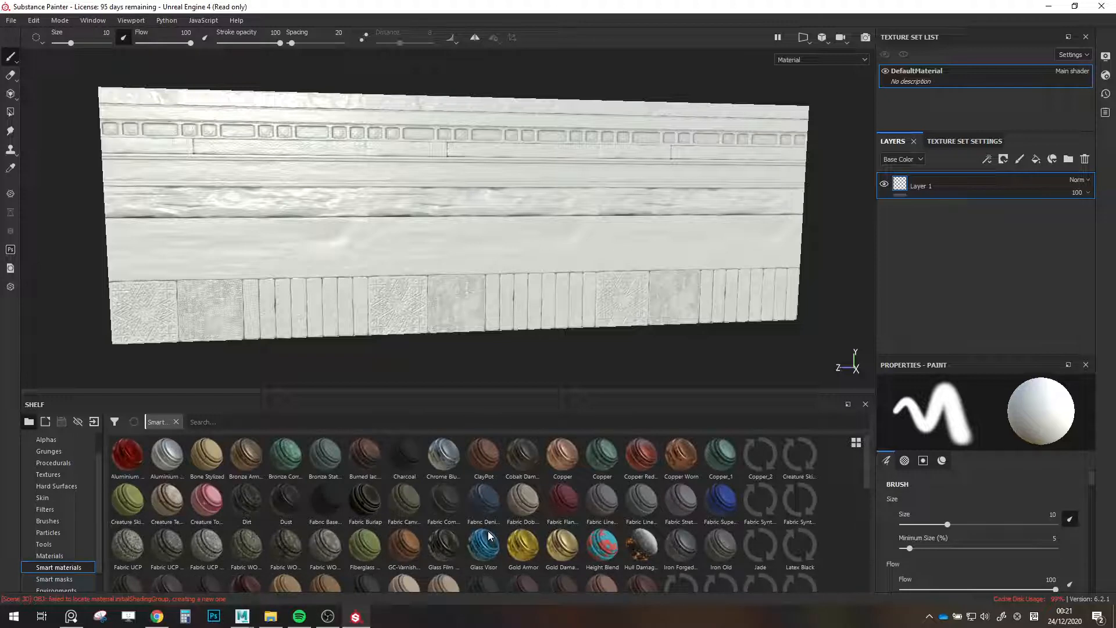
scroll(487, 531, "down", 3)
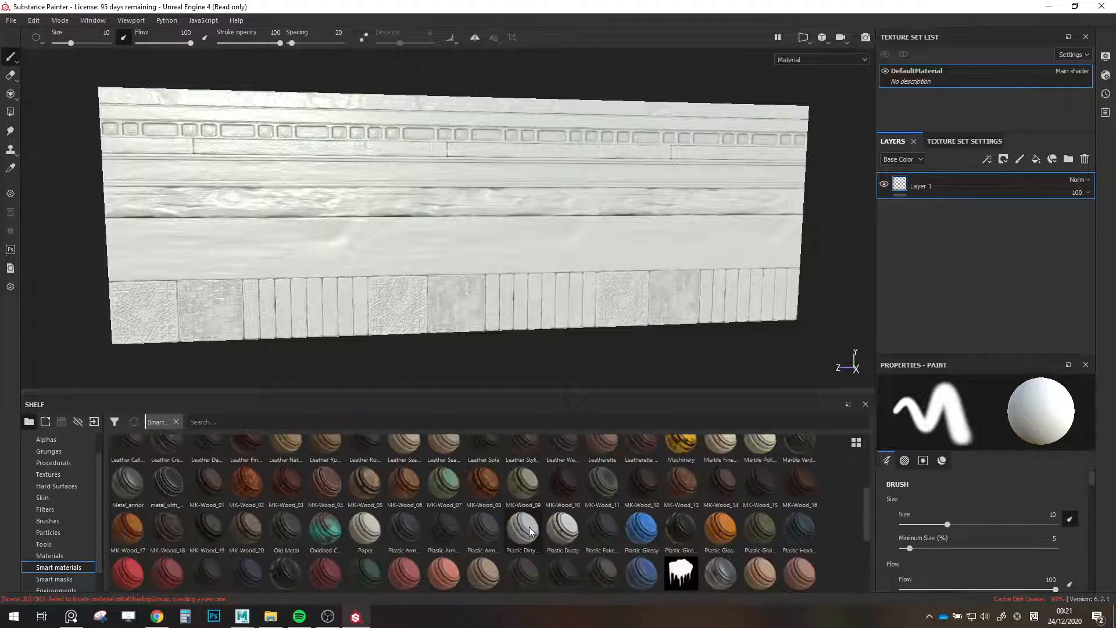
type("MK")
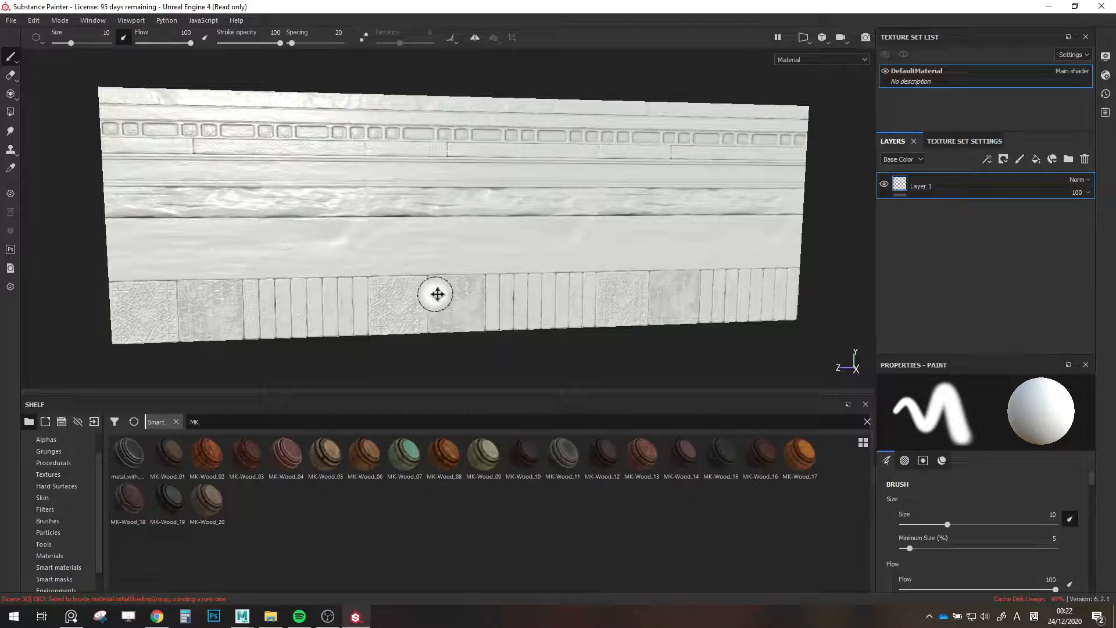
Try the smart materials MK-Wood_01 and MK-Wood_02 above Layer 1, deleting each one after viewing it.
left_click_drag(436, 291, 471, 299, "alt")
left_click_drag(157, 472, 928, 185)
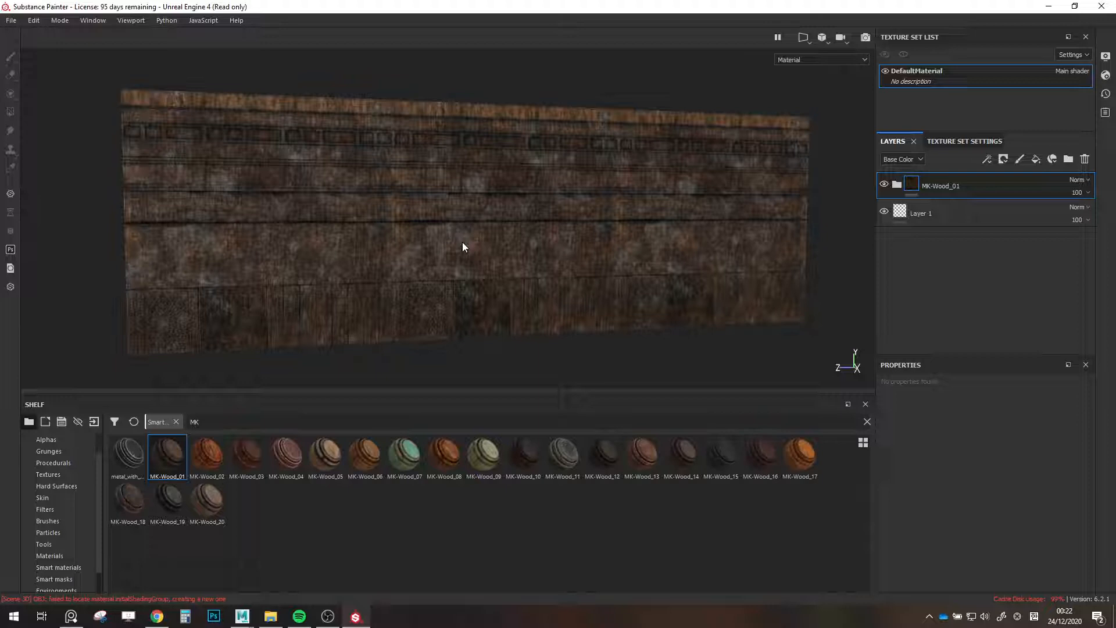
scroll(465, 247, "up", 5)
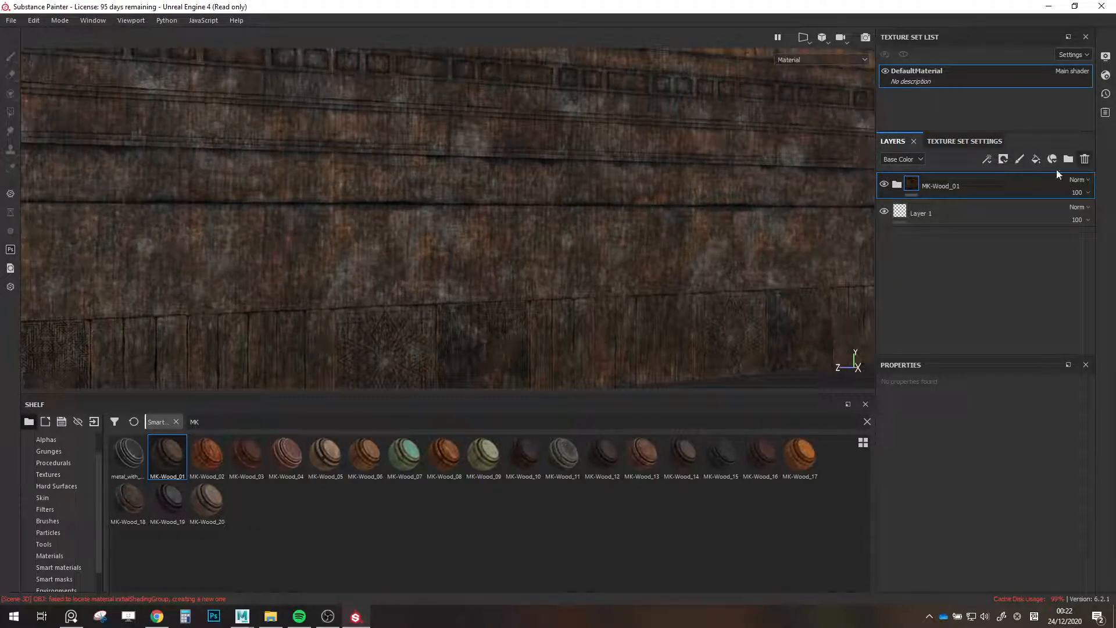
left_click(1085, 158)
mouse_move(206, 454)
left_mouse_down()
mouse_move(657, 347)
mouse_move(910, 182)
left_mouse_up()
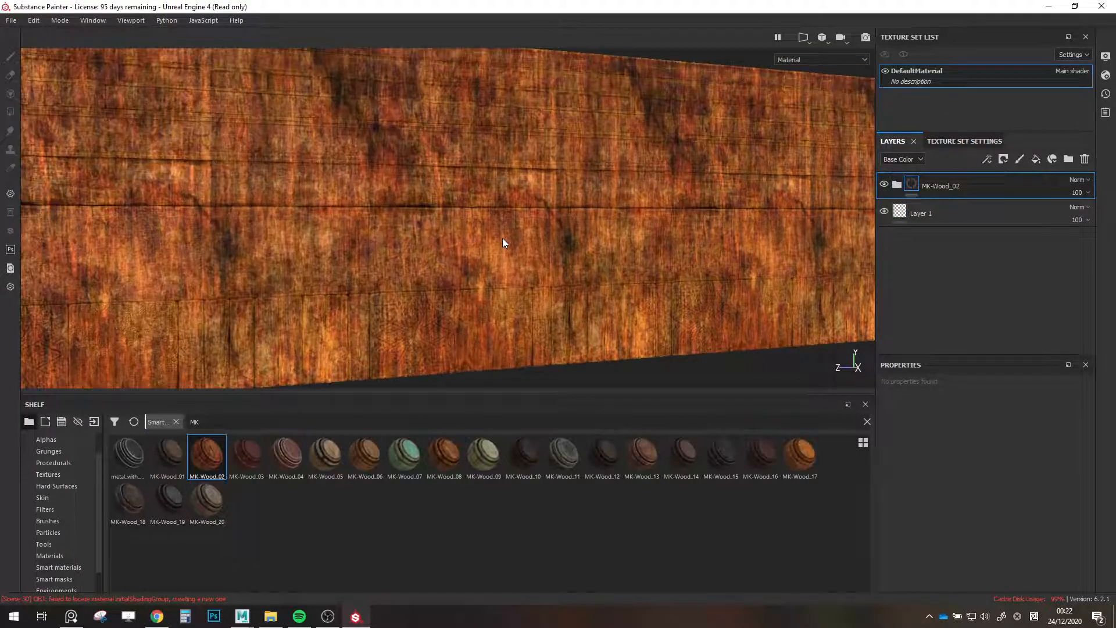
left_click(1084, 159)
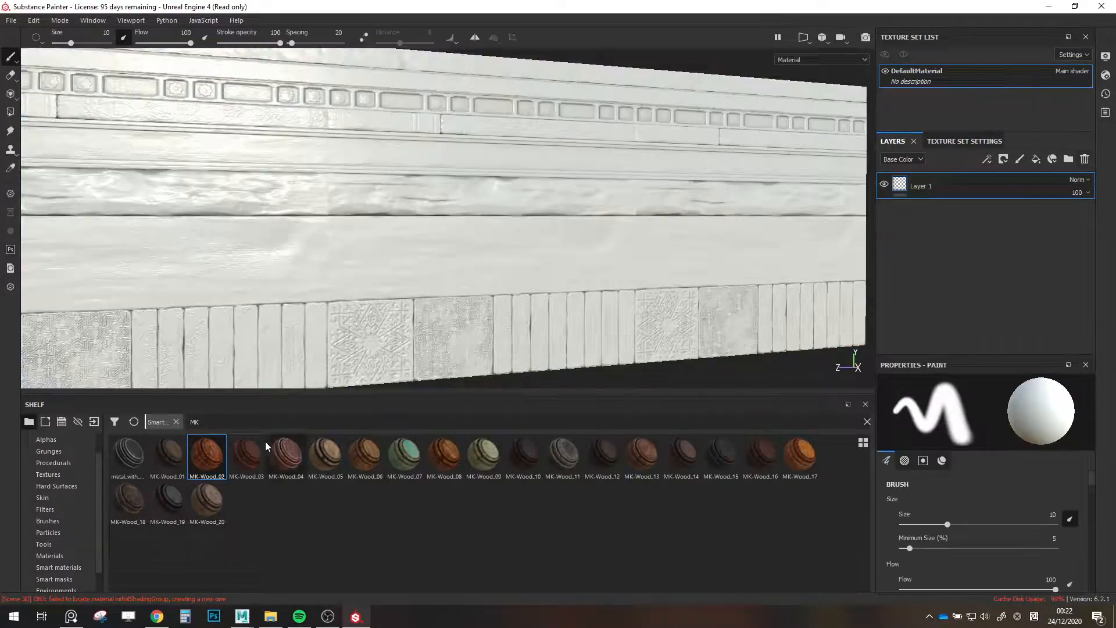
Try the smart materials MK-Wood_03, MK-Wood_04 and MK-Wood_05 above Layer 1, deleting each one after viewing it.
left_click_drag(247, 454, 945, 182)
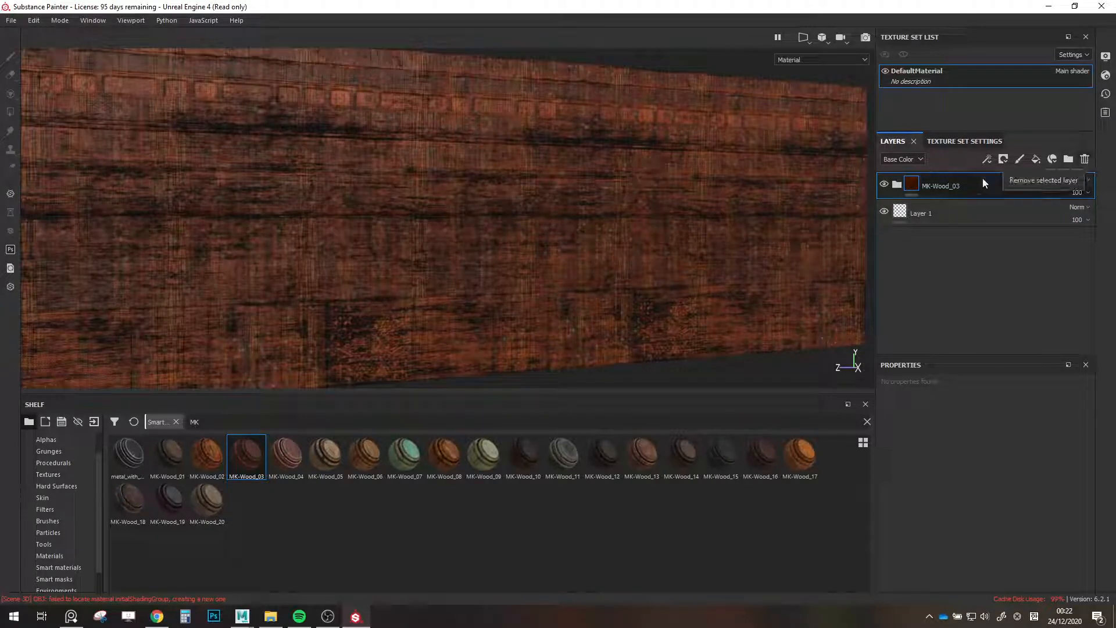
left_click(898, 185)
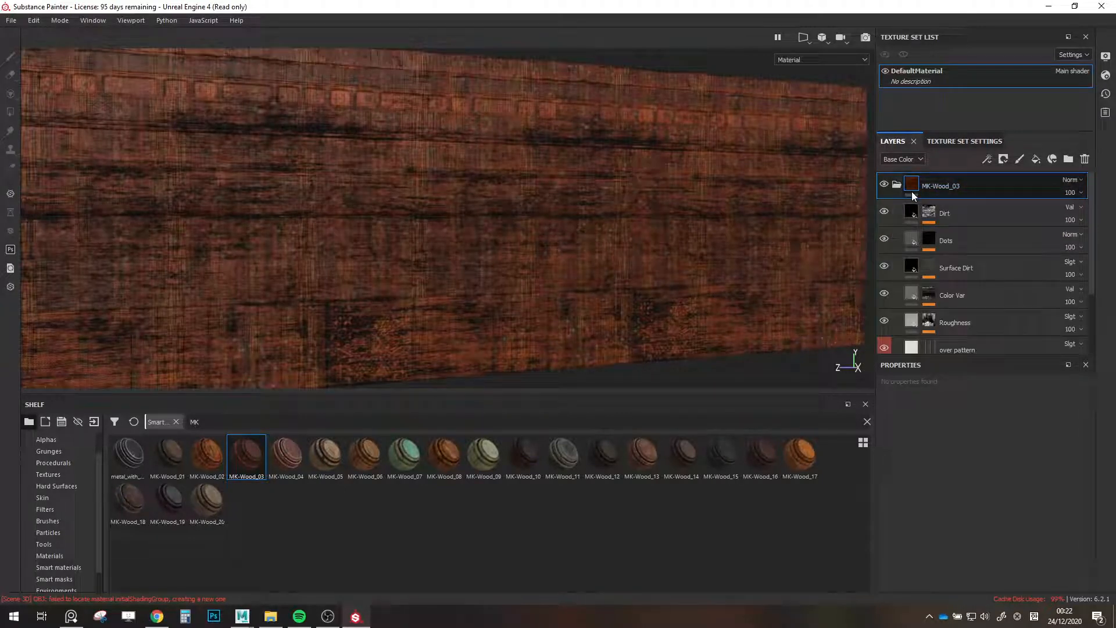
left_click(1084, 159)
left_click_drag(286, 453, 936, 181)
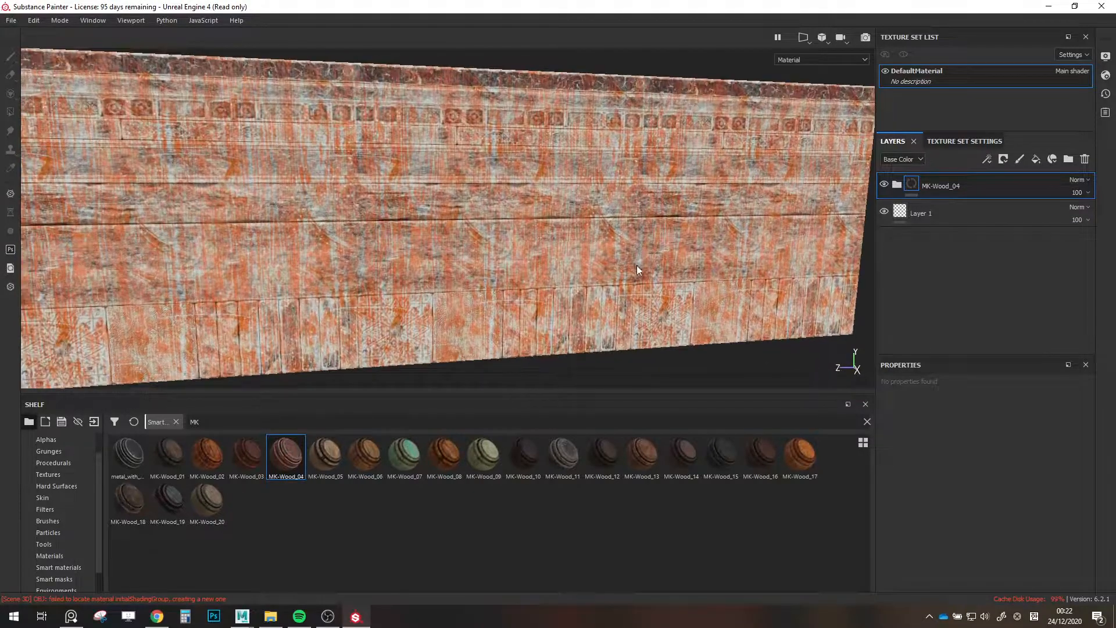
left_click(1085, 159)
left_click_drag(326, 454, 925, 178)
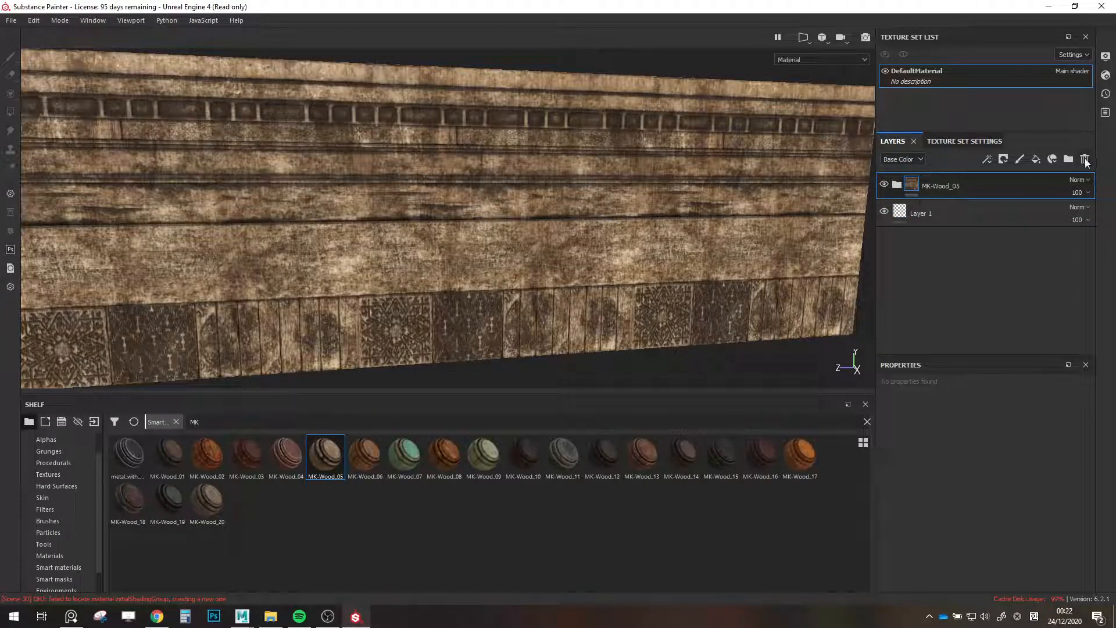
left_click(1085, 159)
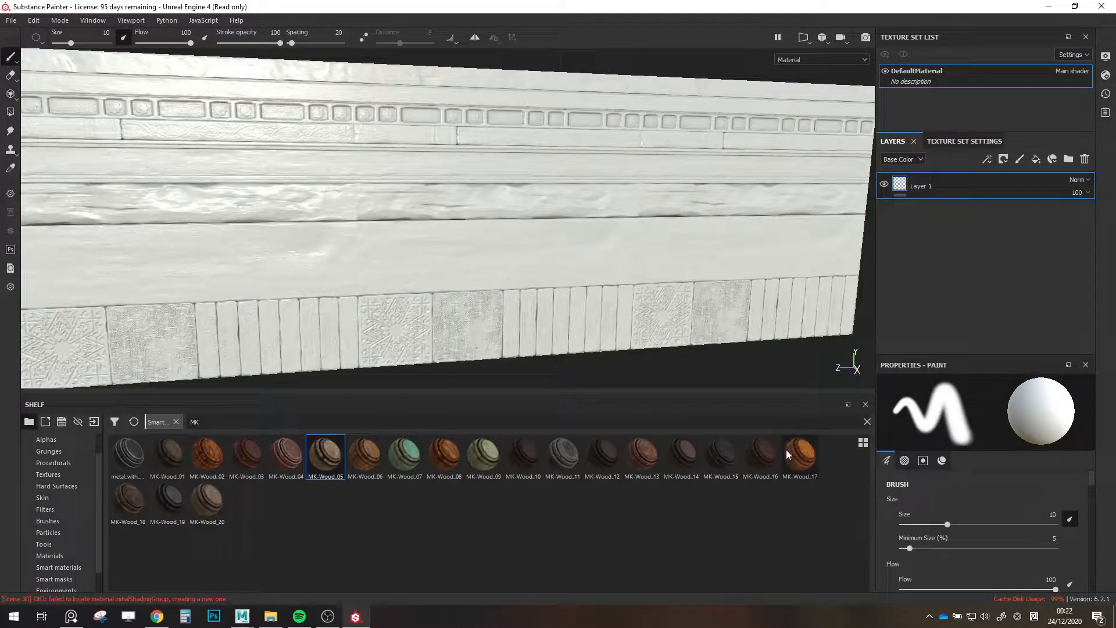
Add the smart material MK-Wood_16 above Layer 1, expand its folder and select its wood_base layer.
left_click_drag(761, 454, 939, 183)
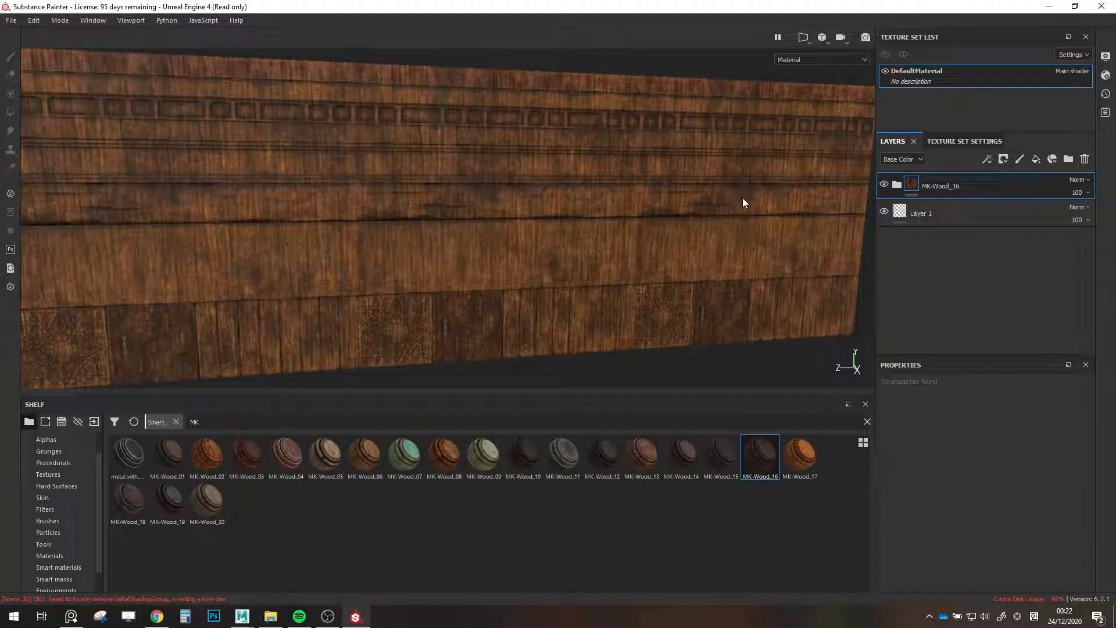
left_click(896, 185)
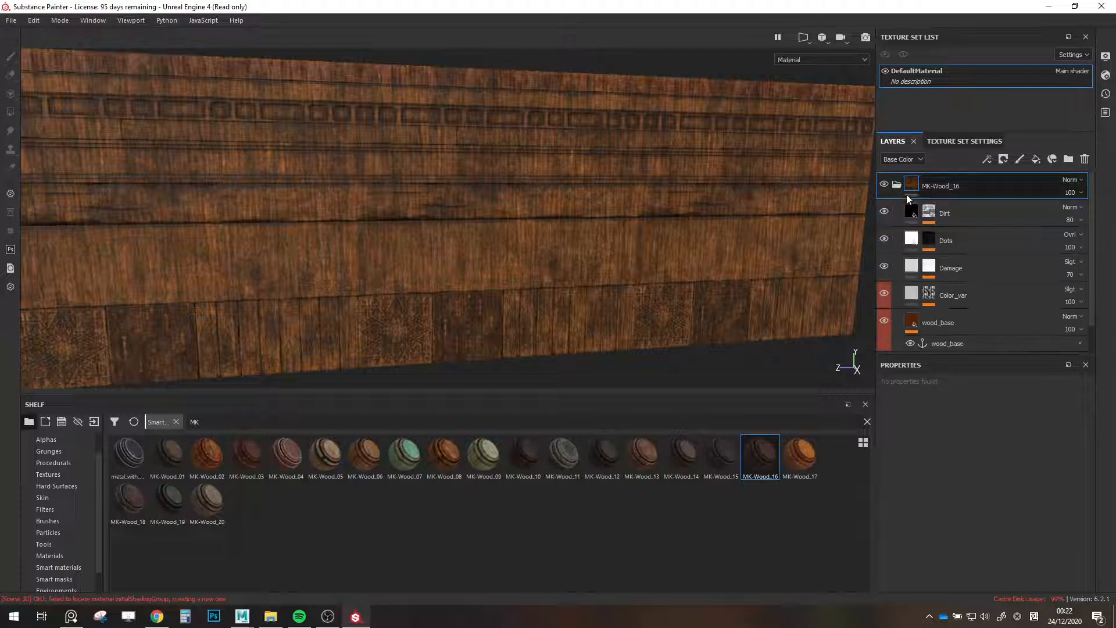
left_click(884, 289)
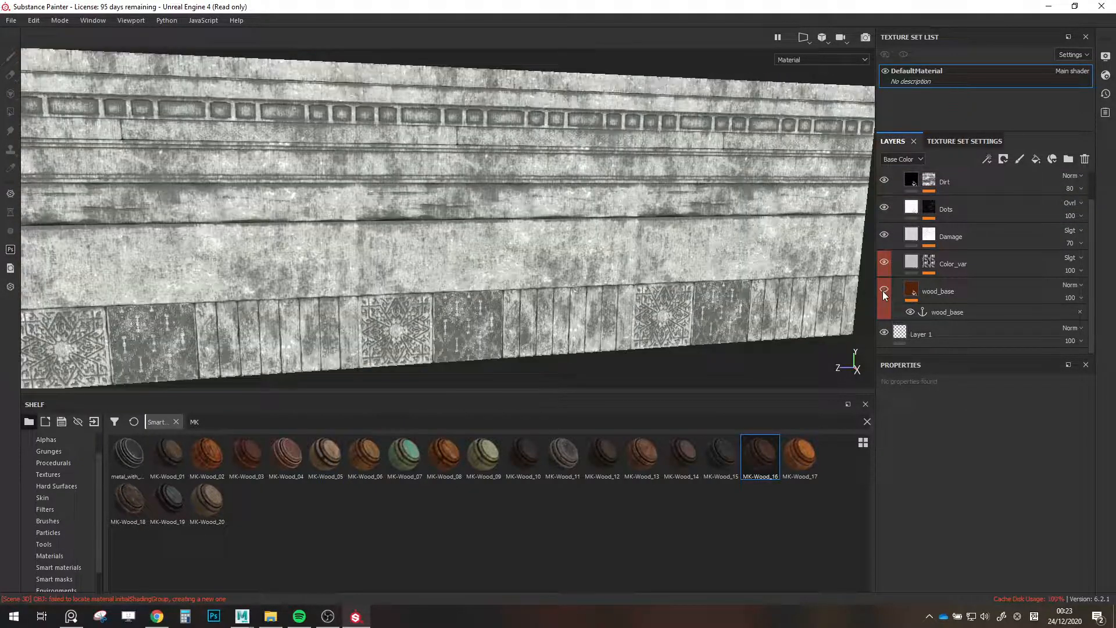
left_click(884, 290)
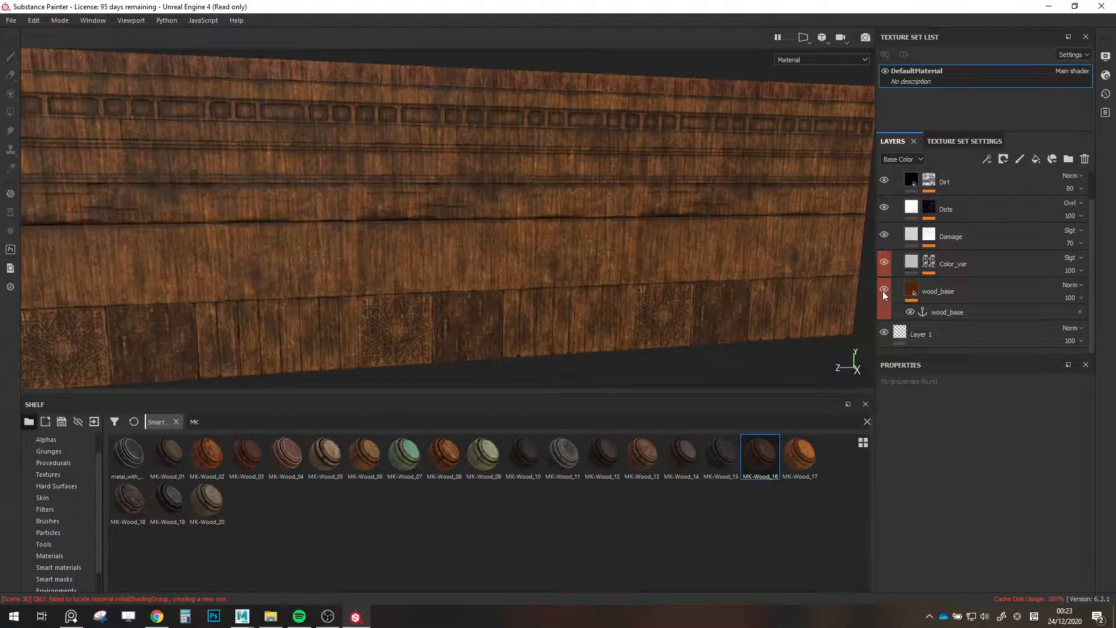
left_click(914, 289)
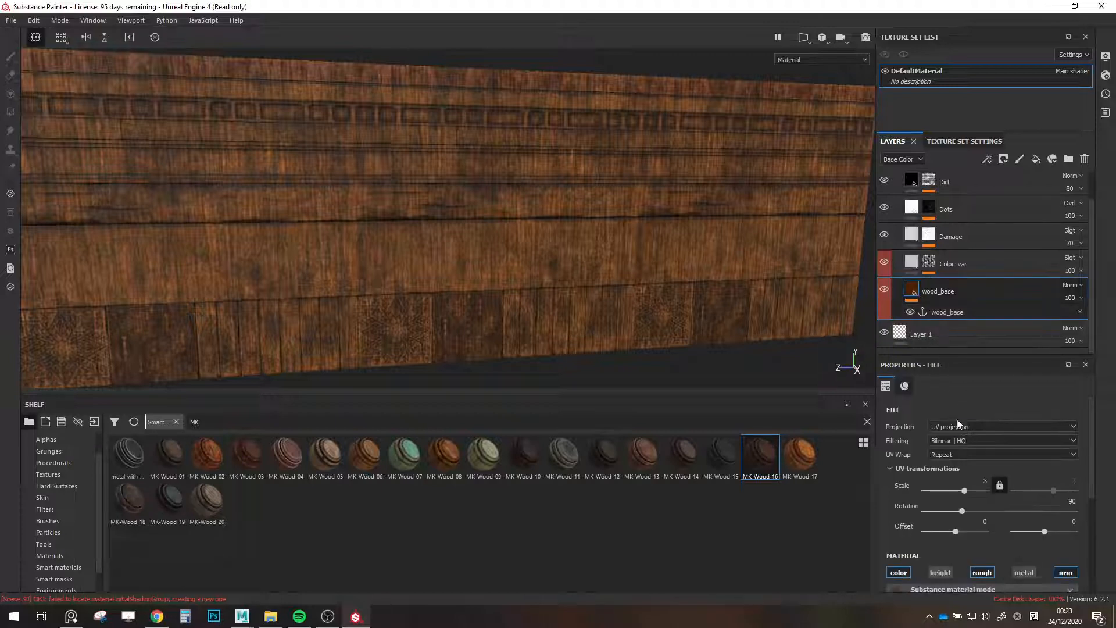
Try a slanted rotation on the wood_base fill, then return the rotation to 90.
left_click_drag(968, 512, 1018, 515)
left_click(1067, 501)
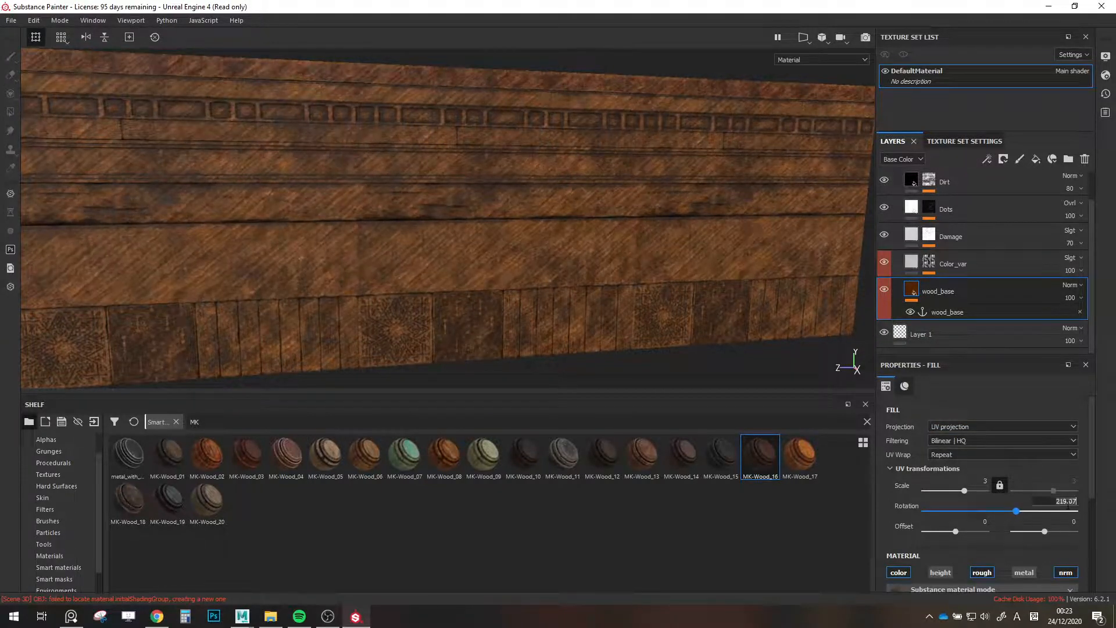
type("90")
key("Return")
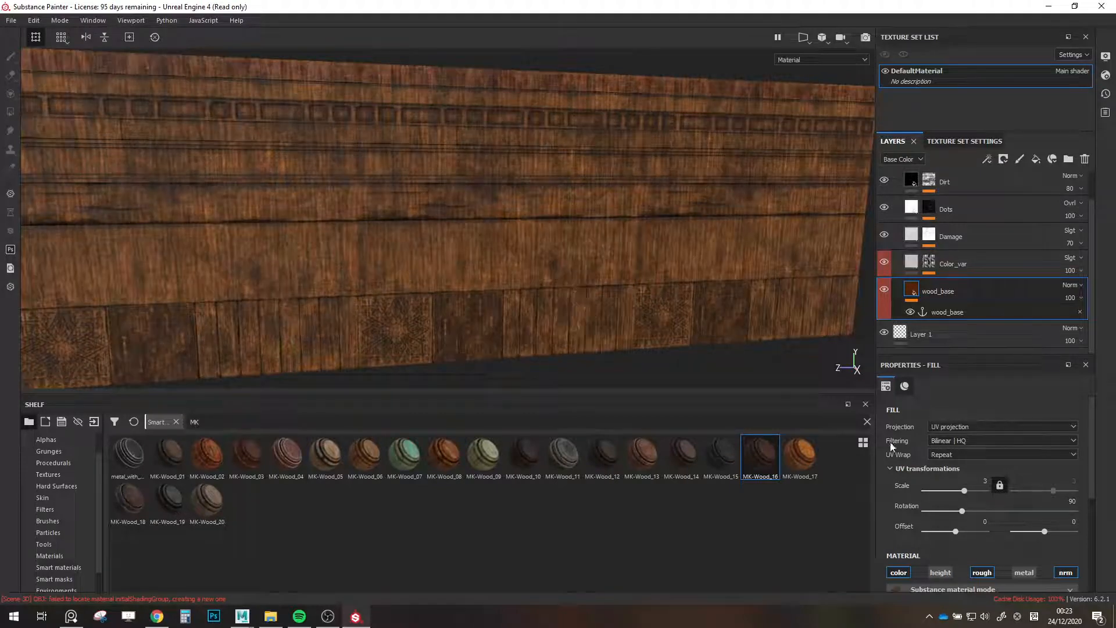
Set the wood_base fill's rotation to 0 so the grain runs along the planks.
left_click_drag(962, 511, 921, 516)
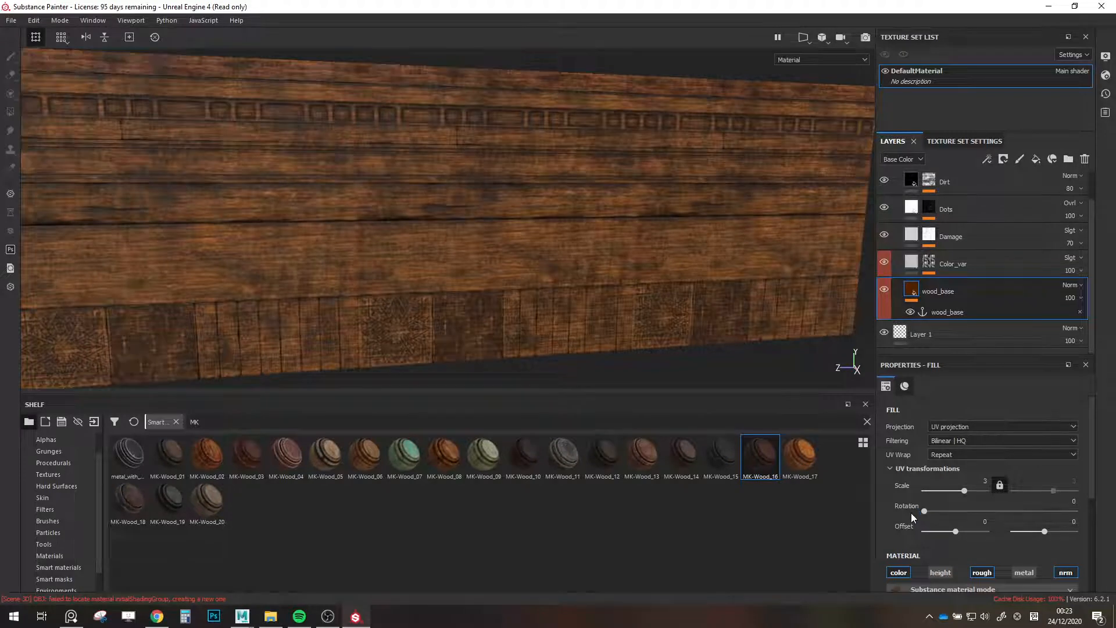
scroll(516, 303, "down", 3)
scroll(515, 303, "up", 3)
middle_click_drag(528, 308, 545, 287)
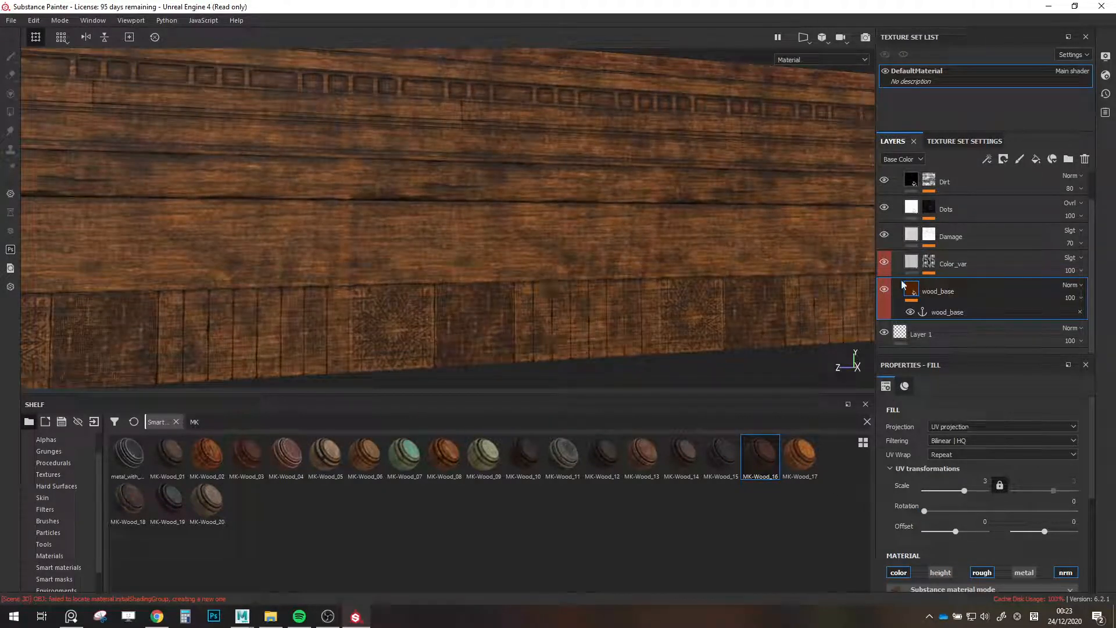
Set the rotation of the Directional Noise 1 fill in the Color_var layer's mask to 0.
left_click(884, 262)
left_click(912, 265)
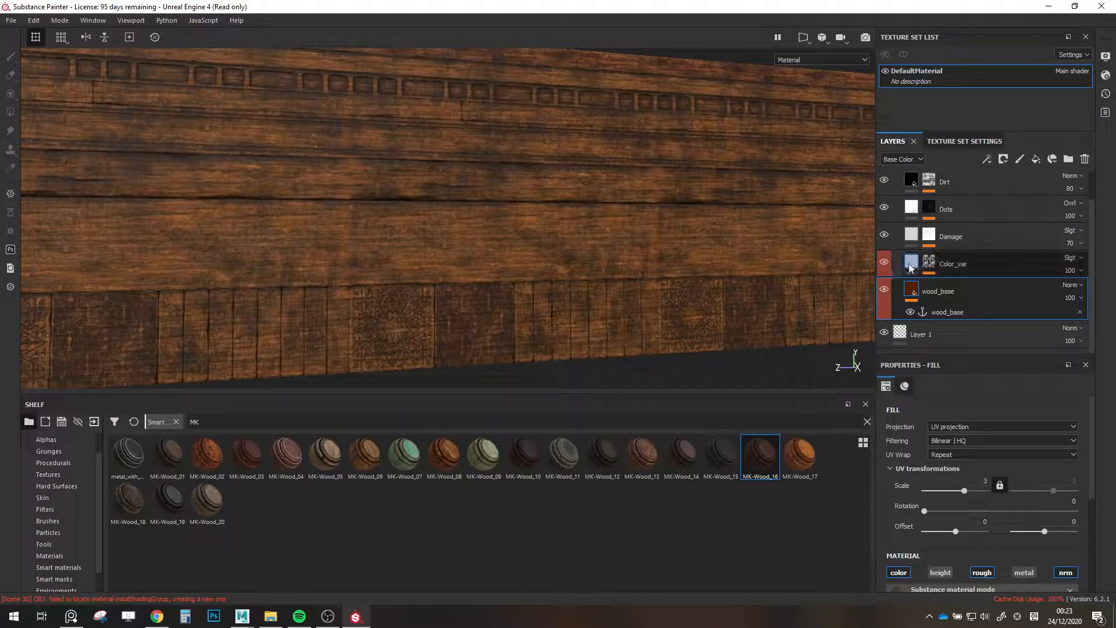
left_click(928, 263)
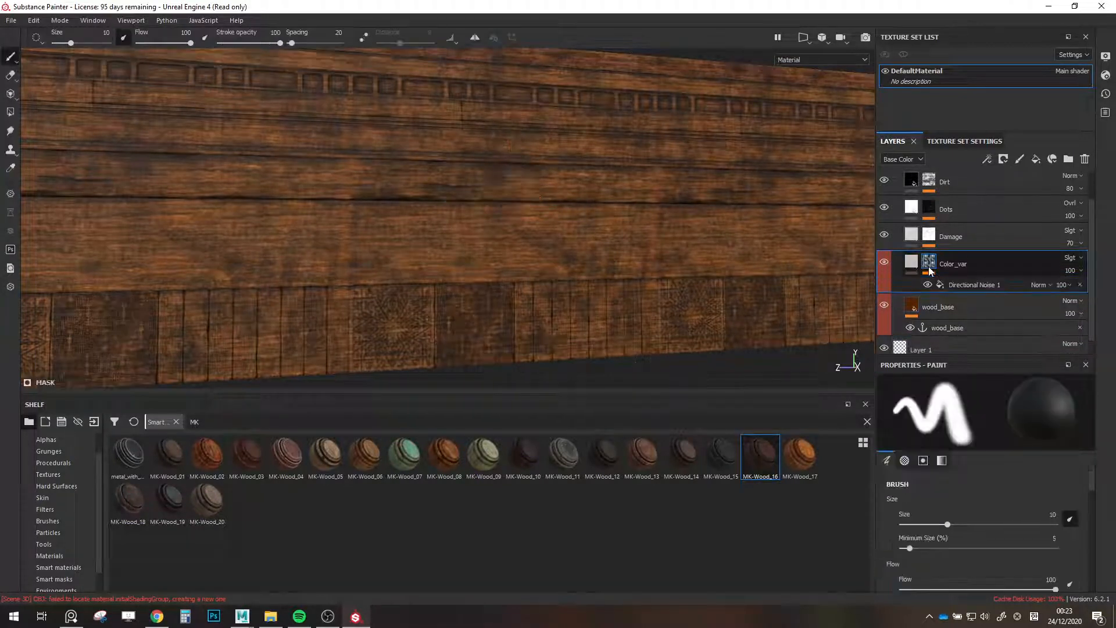
left_click(958, 283)
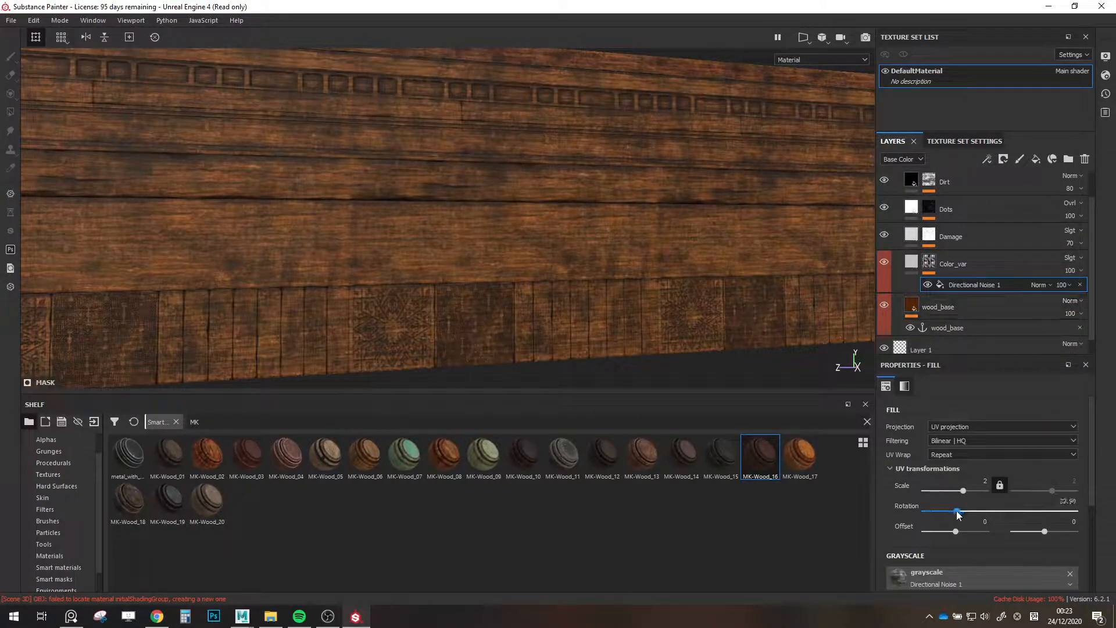
left_click_drag(957, 511, 905, 510)
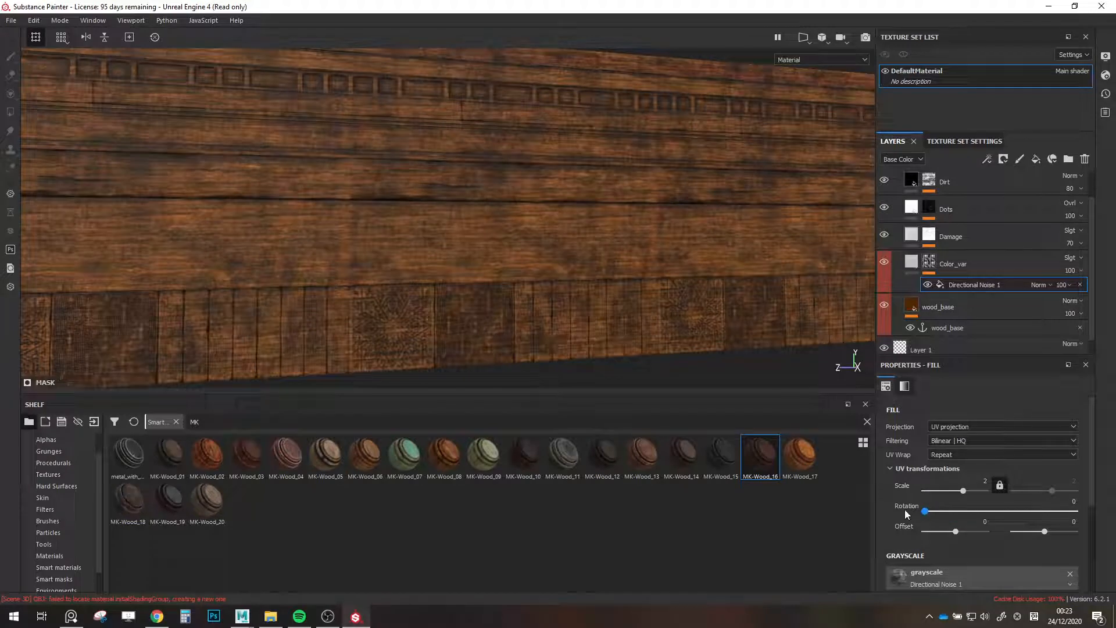
Examine what the Damage and Dirt layers of MK-Wood_16 contribute by hiding and showing each one.
left_click(910, 235)
left_click(884, 235)
left_click(885, 236)
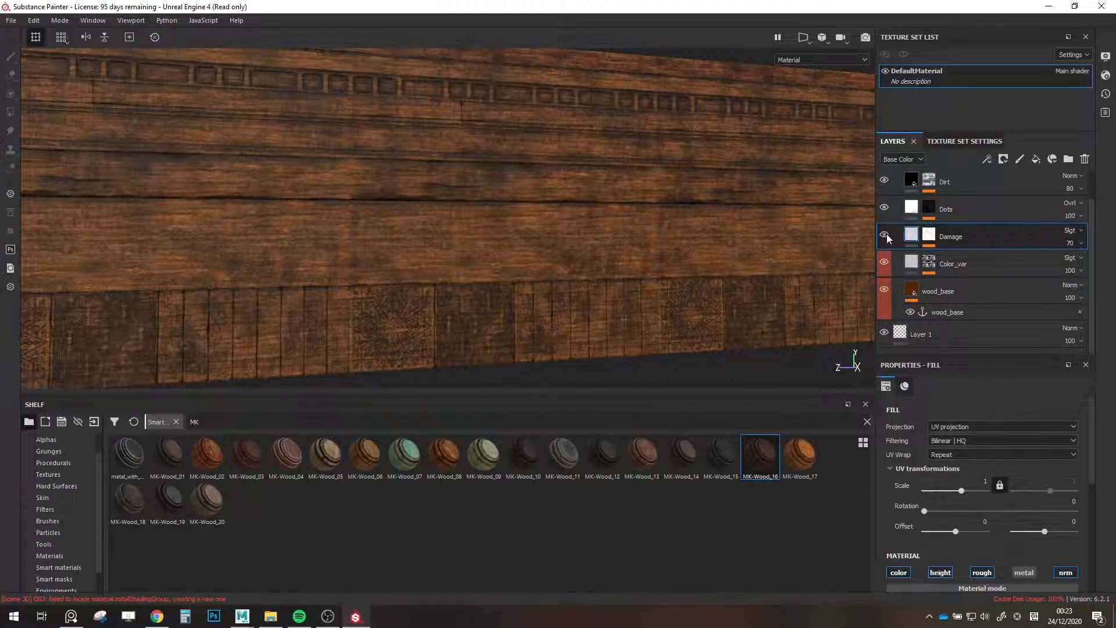
left_click(886, 236)
left_click(887, 238)
scroll(908, 240, "up", 1)
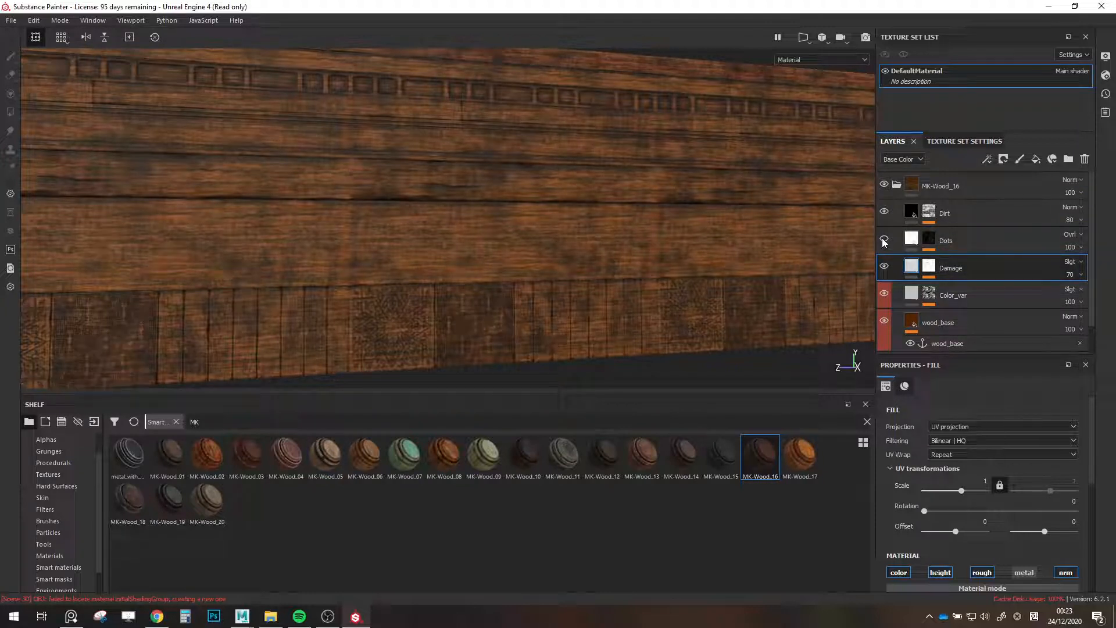
left_click(885, 210)
left_click(885, 210)
Open the Dirt layer's mask and toggle off its effects, from Dirt down to MG Leaks.
left_click(929, 211)
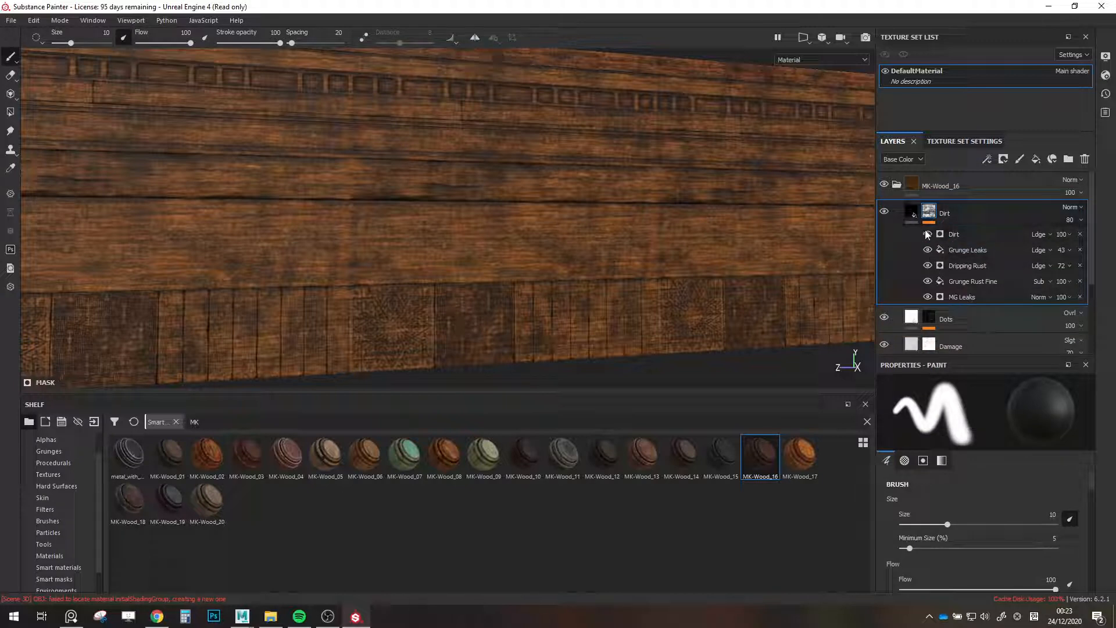
left_click(928, 234)
left_click(928, 250)
left_click(927, 266)
left_click(927, 281)
left_click(928, 297)
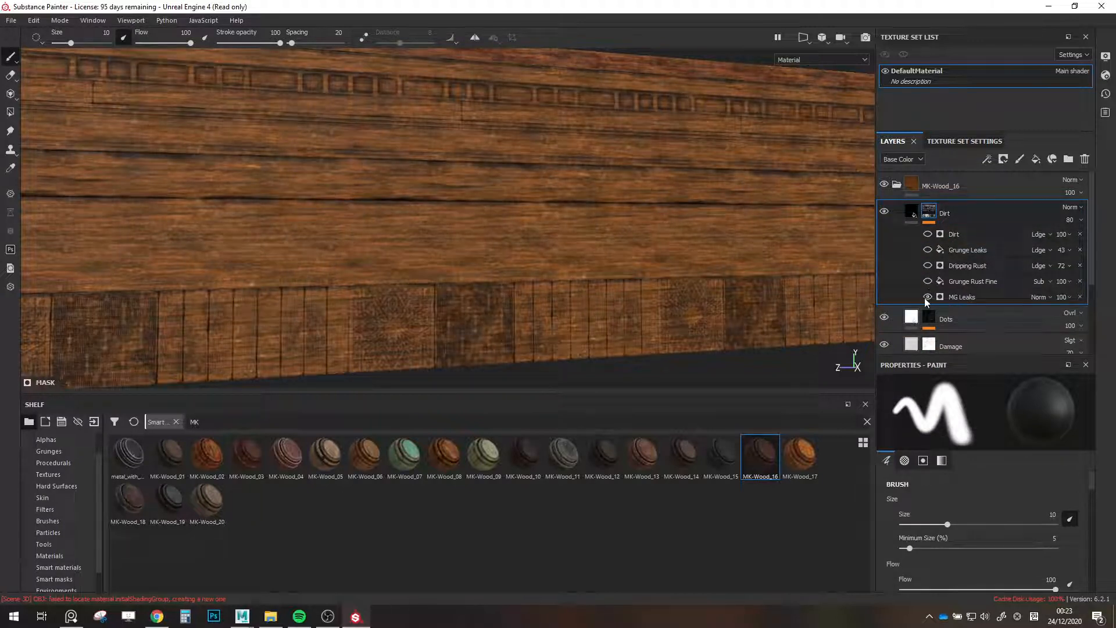
Show the MG Leaks, Grunge Rust Fine and Dripping Rust effects in the Dirt mask again one by one.
left_click(927, 297)
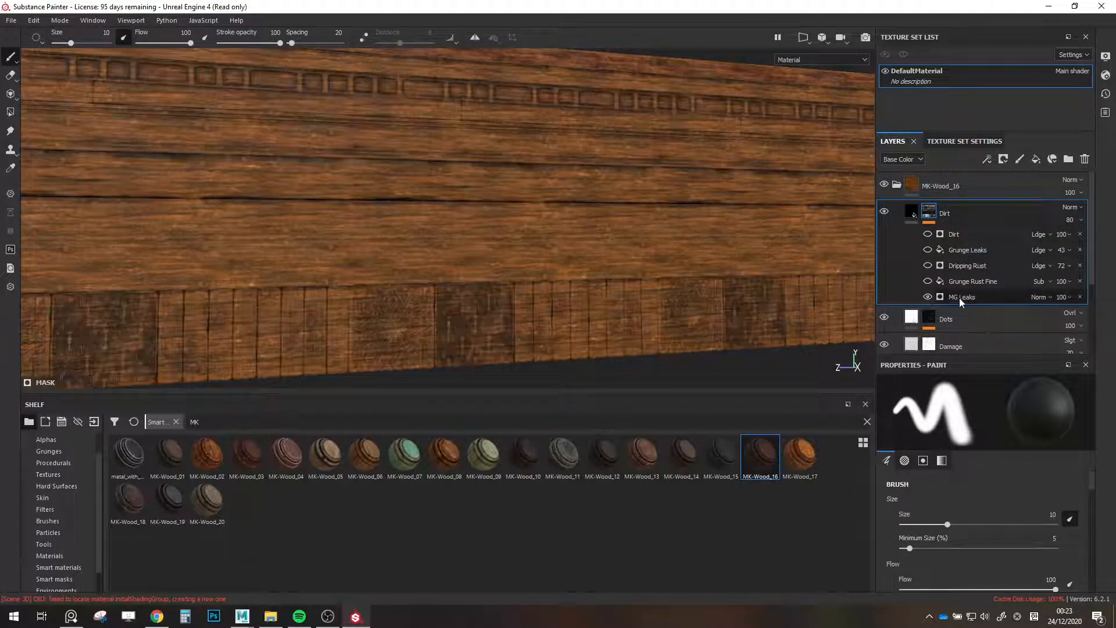
left_click(960, 297)
left_click(926, 282)
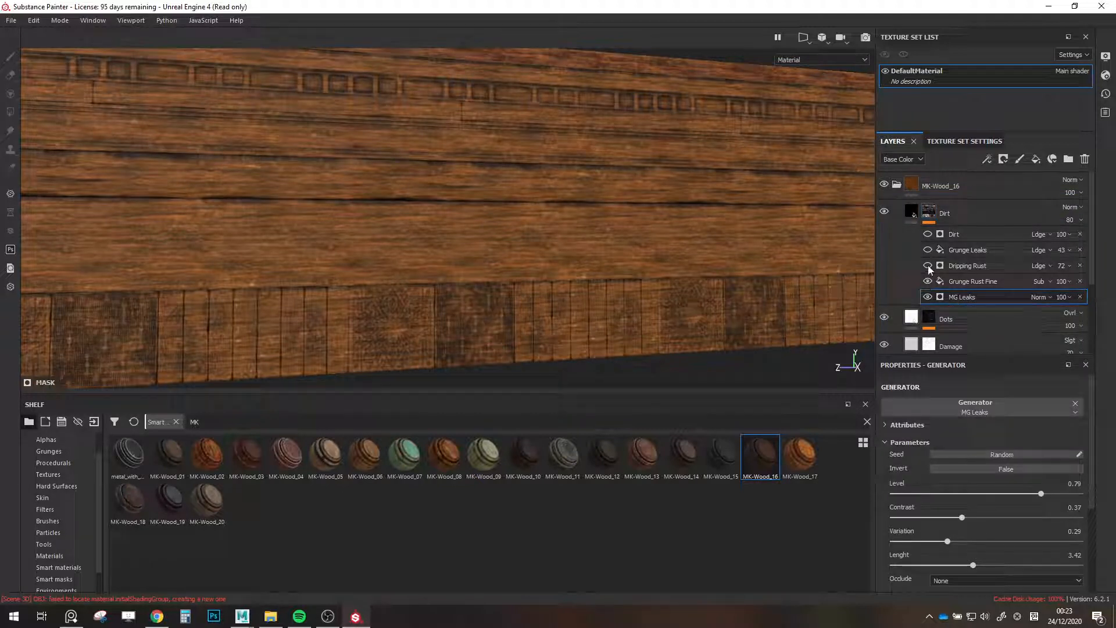
left_click(927, 265)
In the Dripping Rust generator, set Rust Spreading 0.08, Rust Contrast 0.23, Spreading Smoothness 0.17, Drips Intensity 0.67 and Drips Smoothness 0.14.
left_click(961, 271)
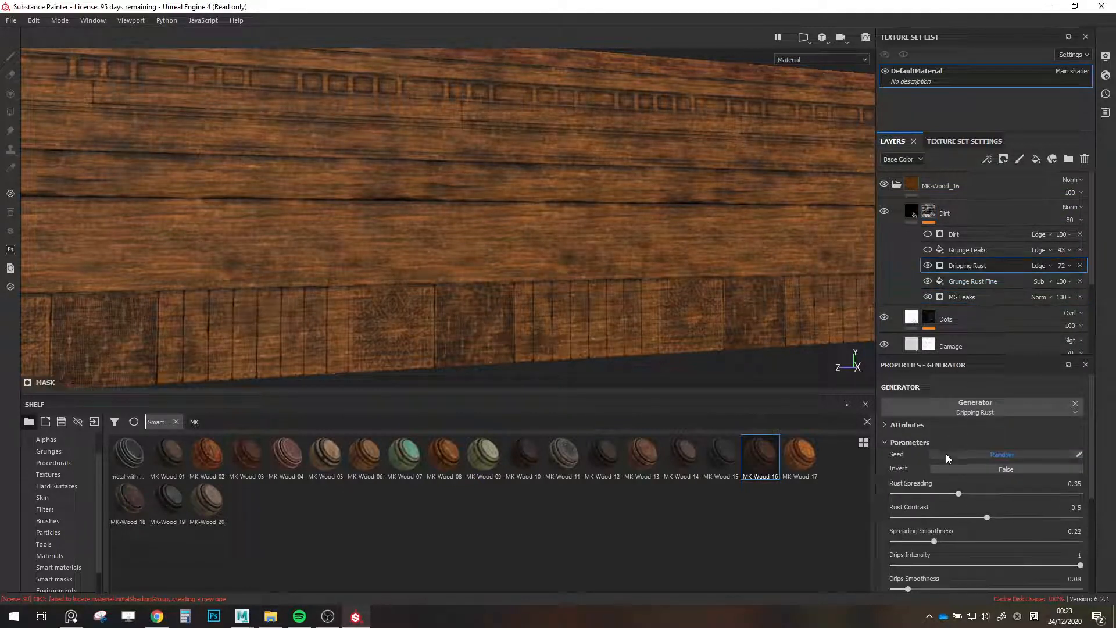
left_click_drag(948, 493, 925, 541)
scroll(954, 537, "down", 2)
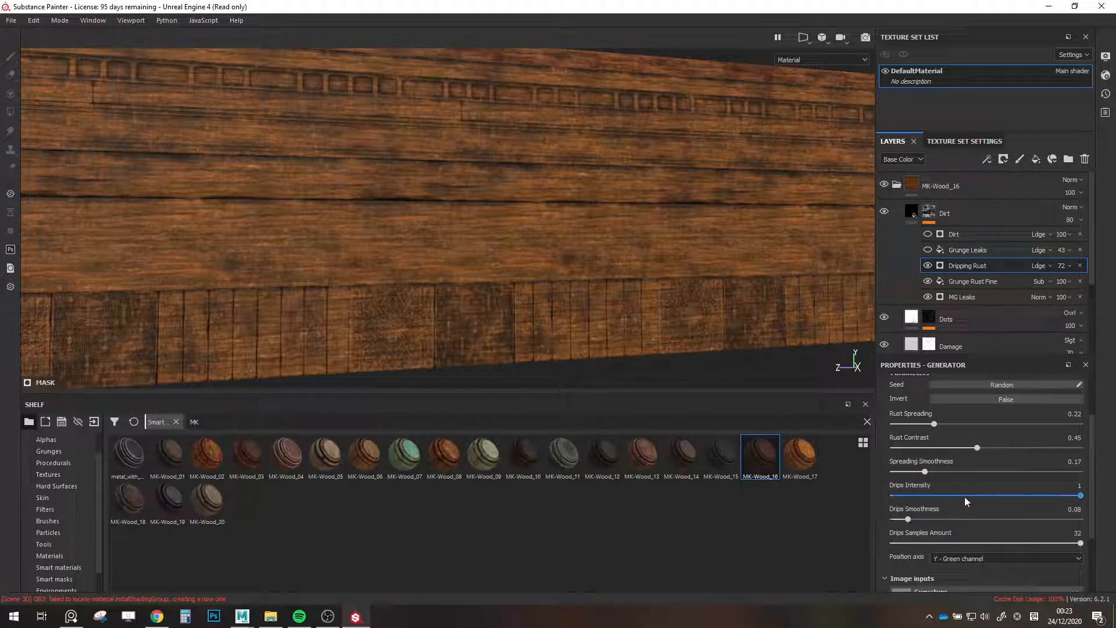
left_click_drag(964, 496, 1061, 494)
left_click_drag(980, 493, 1019, 494)
left_click_drag(908, 520, 920, 520)
scroll(956, 516, "down", 2)
scroll(966, 485, "down", 1)
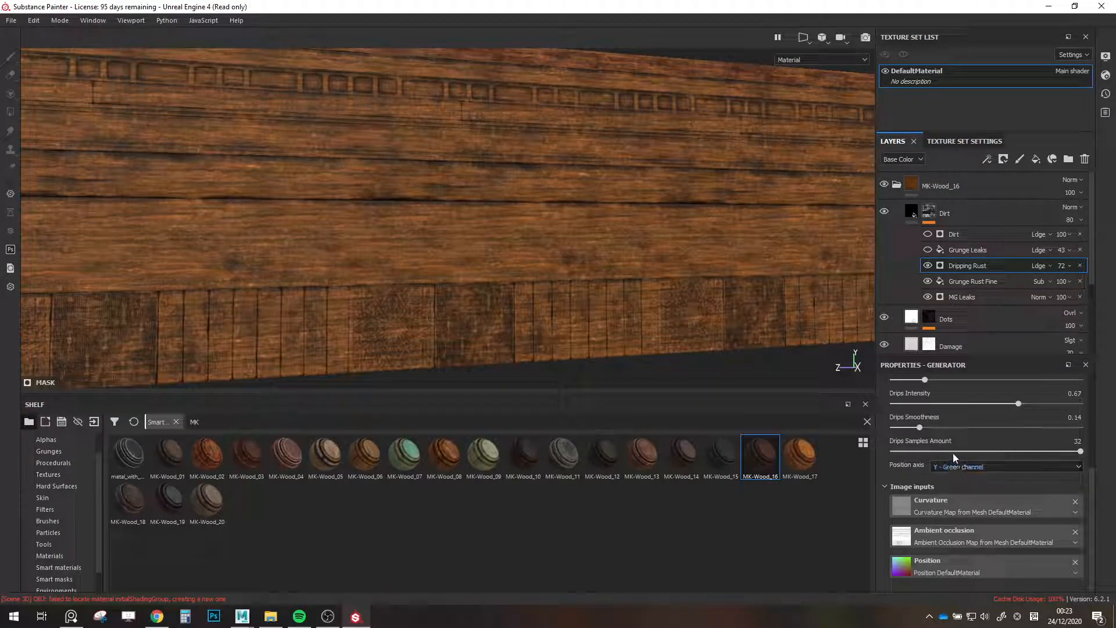
scroll(989, 456, "up", 5)
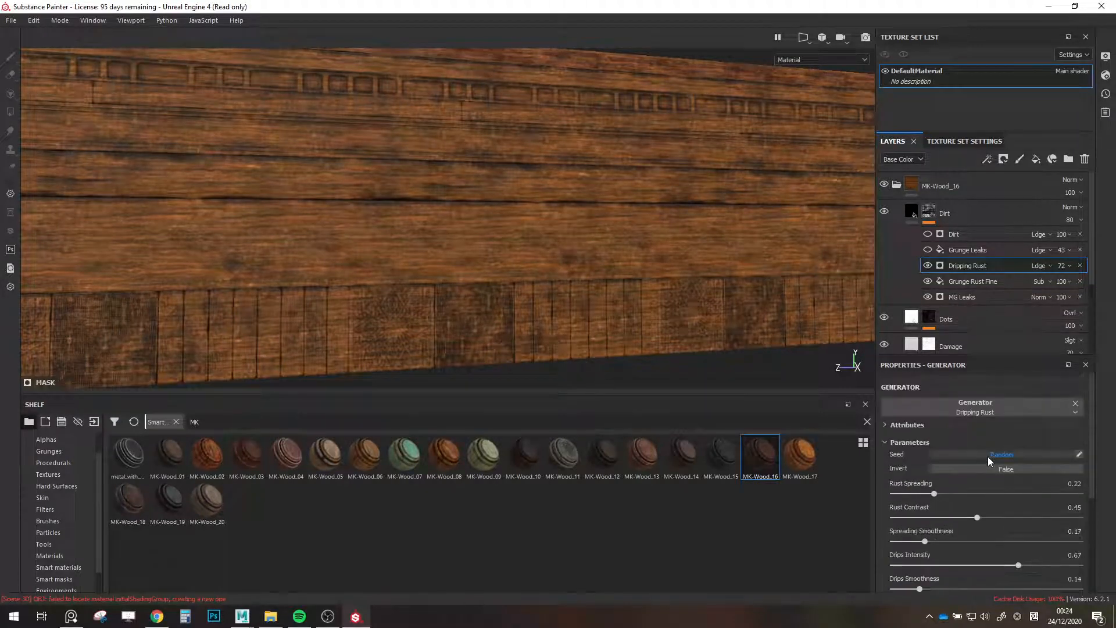
left_click_drag(935, 494, 936, 517)
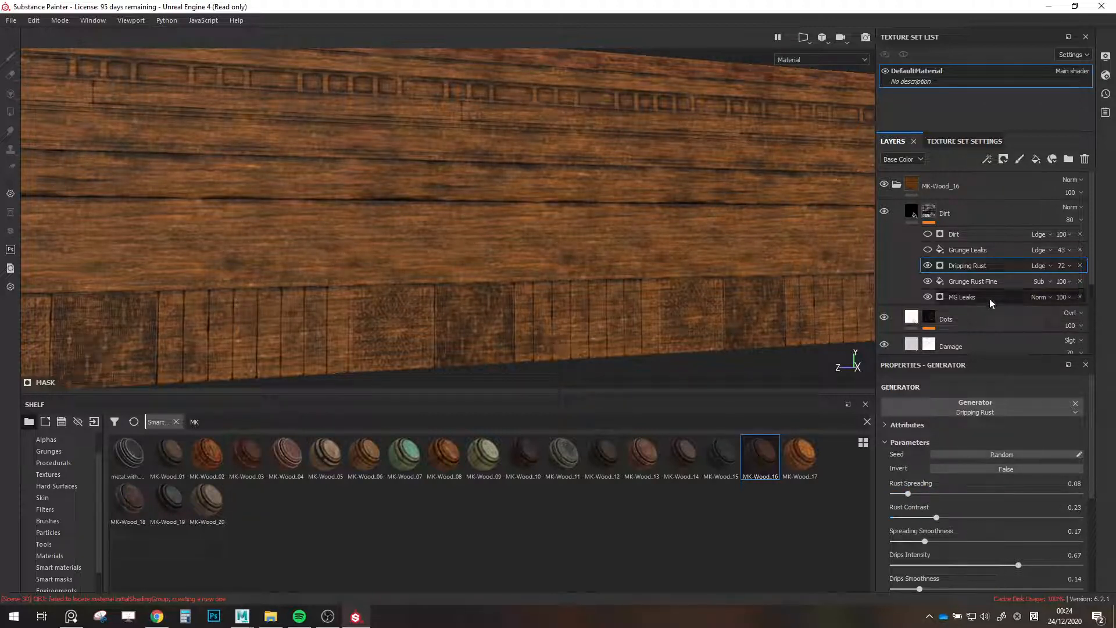
Compare the planks with and without the Dripping Rust effect and leave the effect hidden.
left_click(929, 266)
scroll(591, 285, "down", 5)
scroll(593, 277, "up", 4)
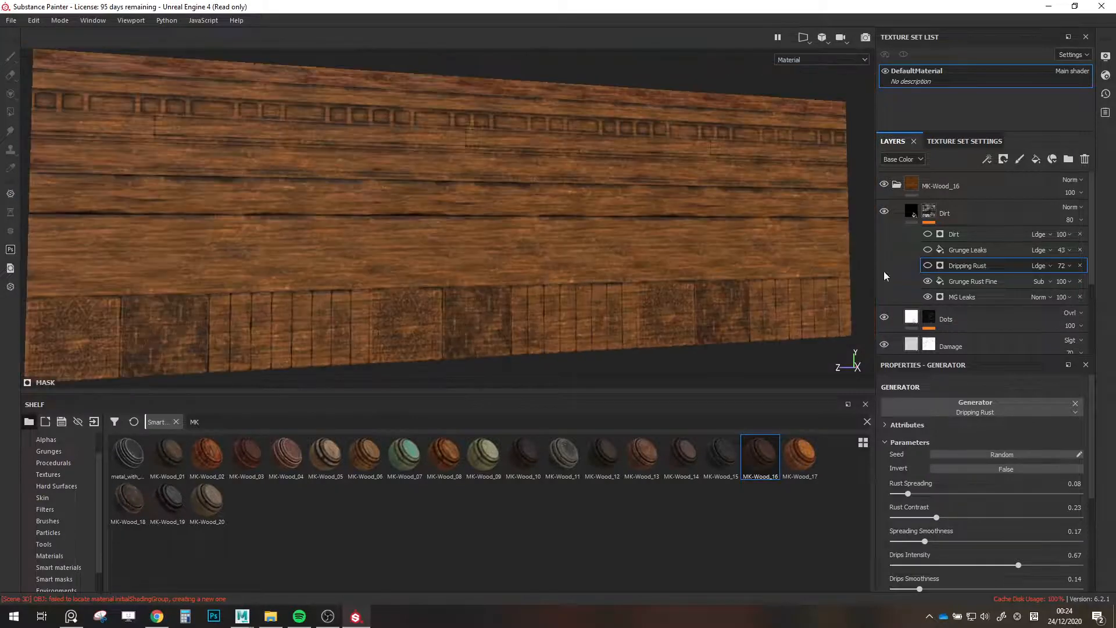
left_click(928, 265)
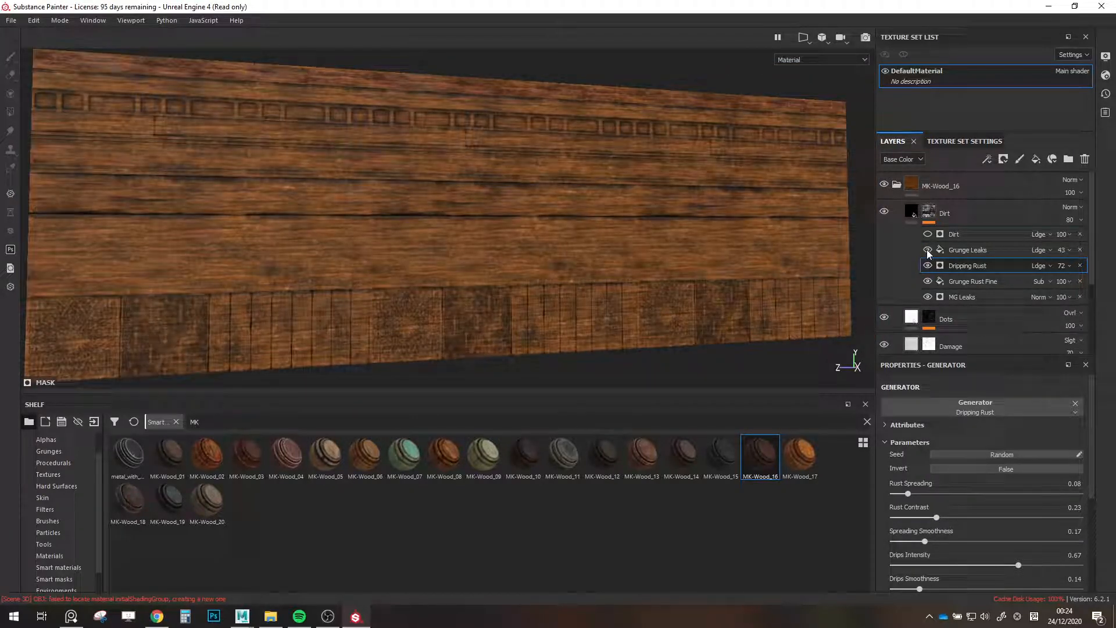
left_click(927, 265)
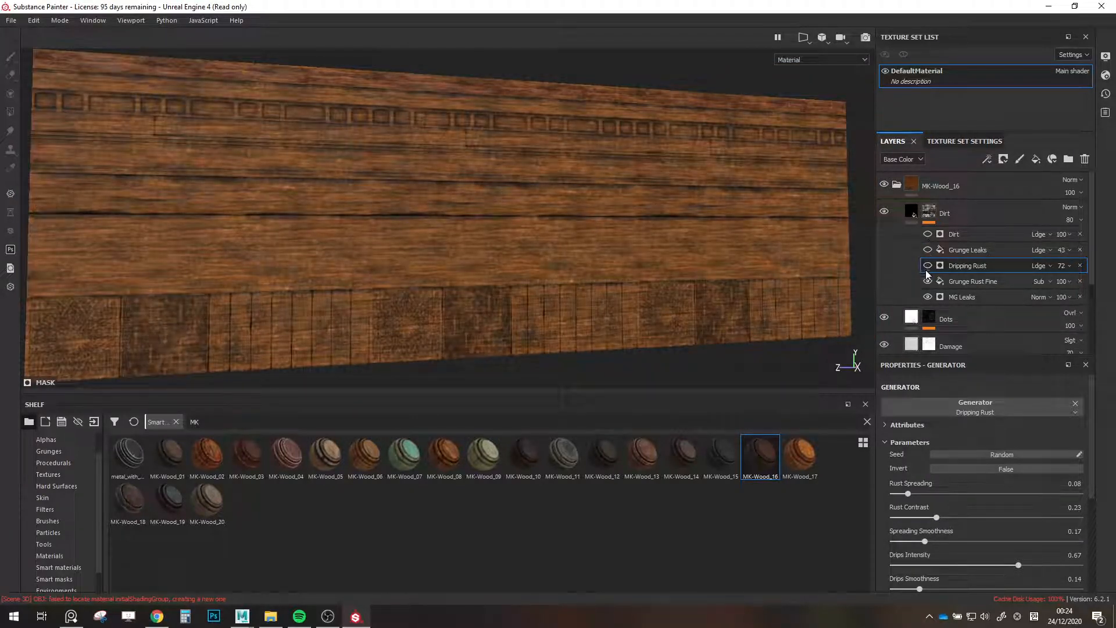
Show the Dirt generator in the Dirt layer's mask and set its Dirt Level to 0.67.
left_click(927, 236)
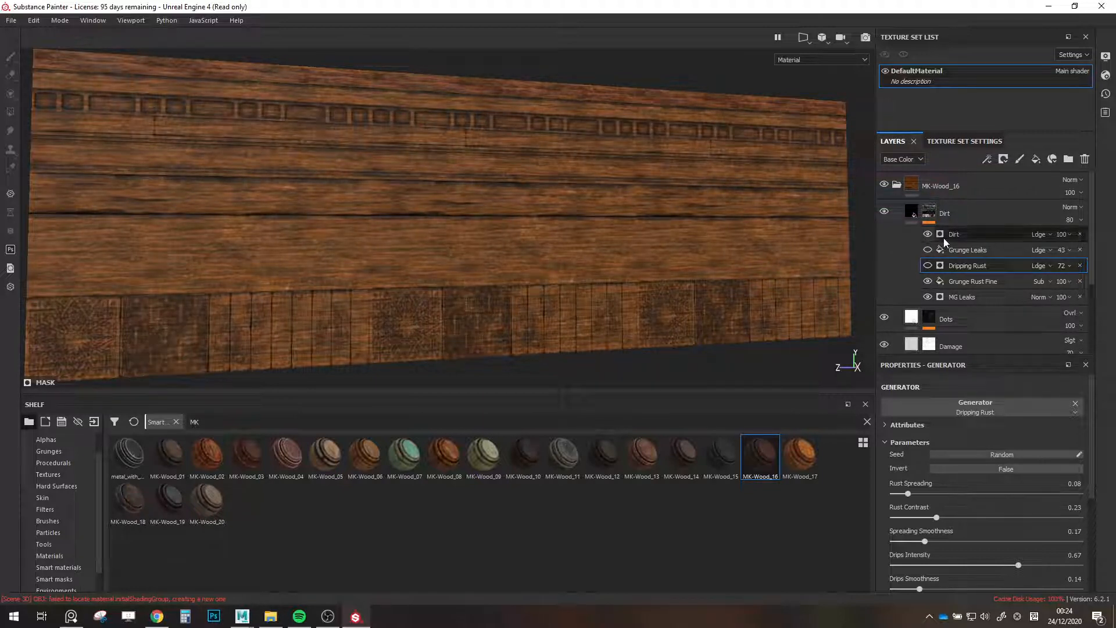
left_click(942, 239)
left_click_drag(960, 498, 947, 494)
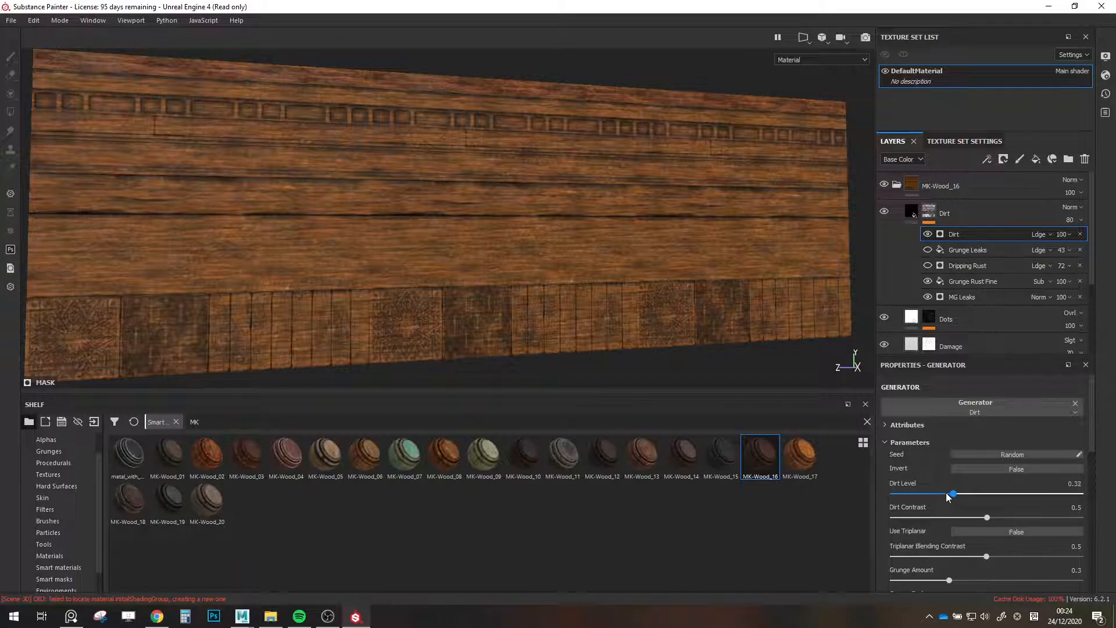
left_click_drag(1025, 496, 1070, 495)
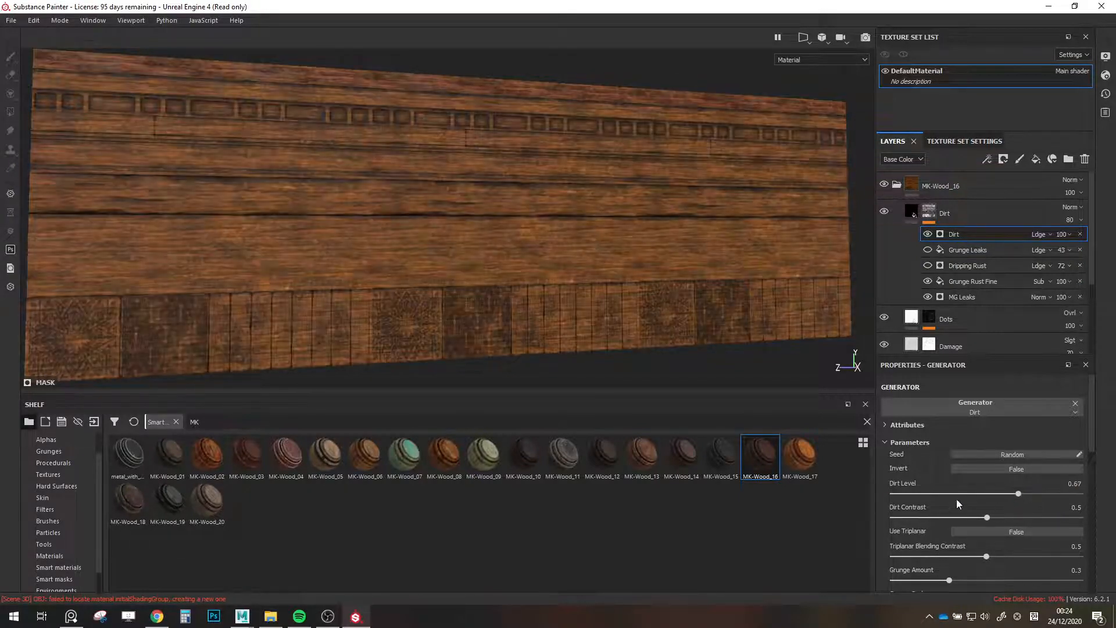
Set the Dirt generator's Grunge Amount to 0.28 and compare the planks with and without the Dirt layer.
scroll(937, 499, "down", 2)
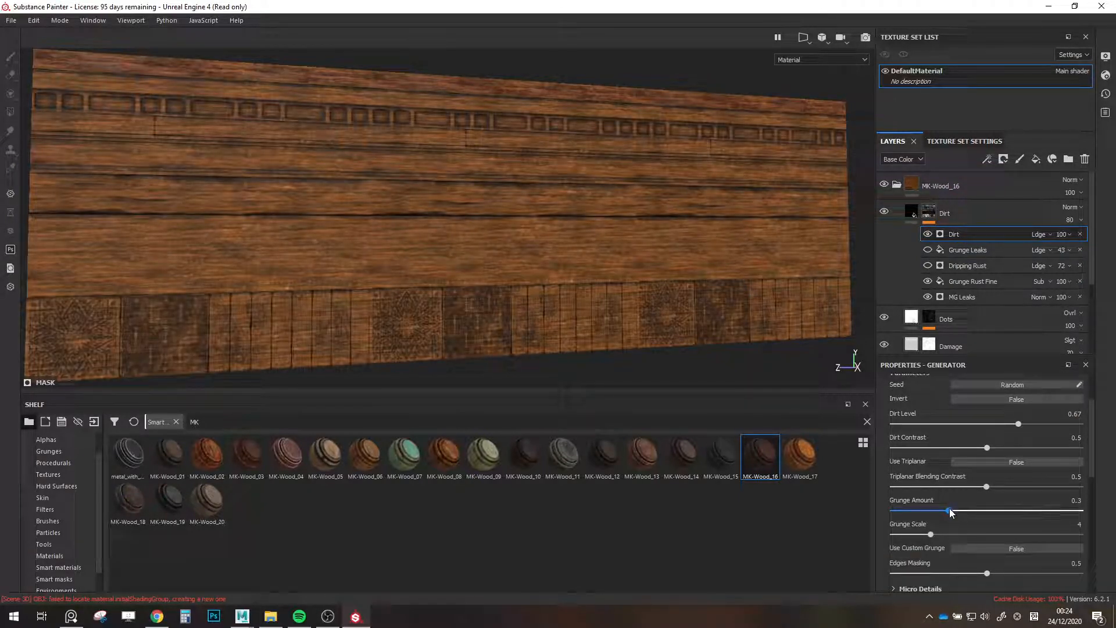
mouse_move(949, 510)
left_mouse_down()
mouse_move(1008, 510)
mouse_move(932, 511)
mouse_move(945, 511)
left_mouse_up()
left_click(884, 209)
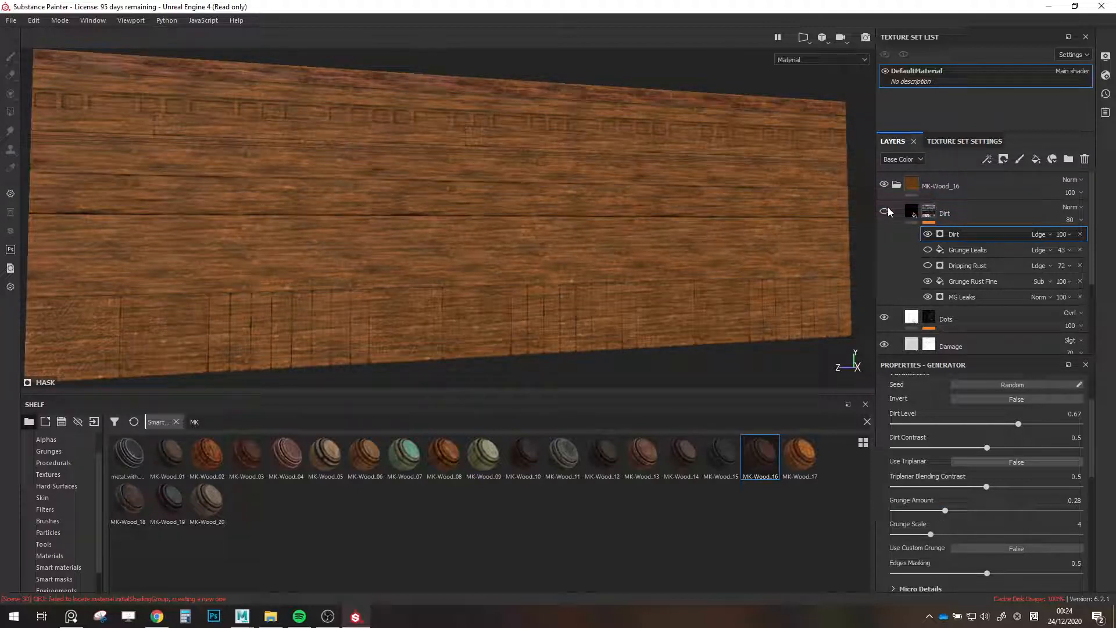
left_click(887, 209)
Collapse the MK-Wood_16 group and hide it.
left_click(893, 186)
left_click(884, 184)
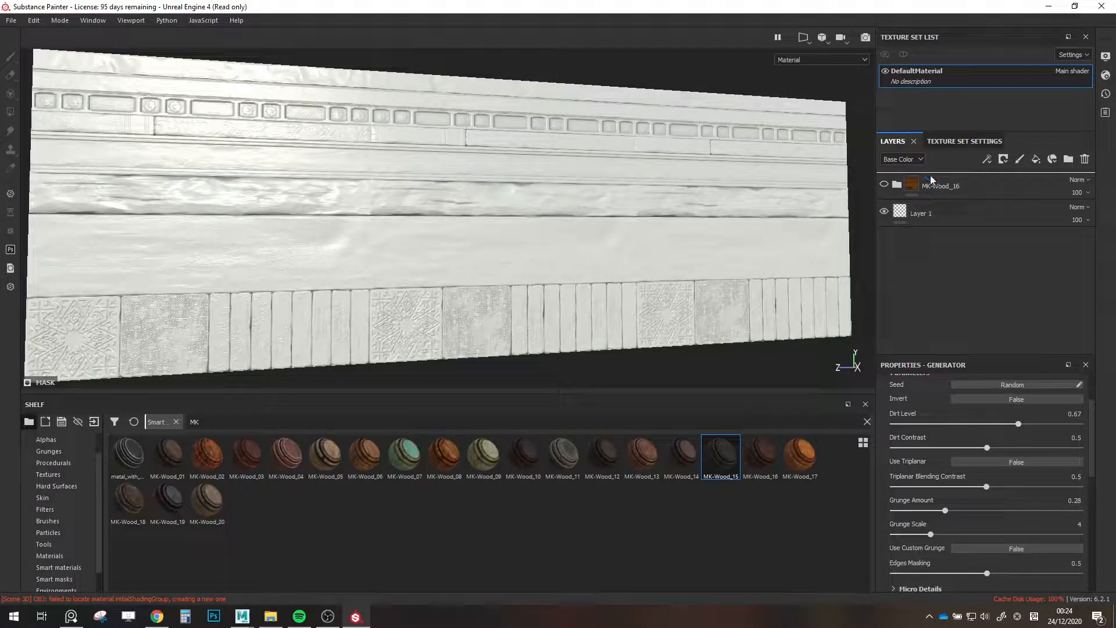
Try the MK-Wood_15 smart material above MK-Wood_16 and delete it.
left_click_drag(930, 175, 930, 176)
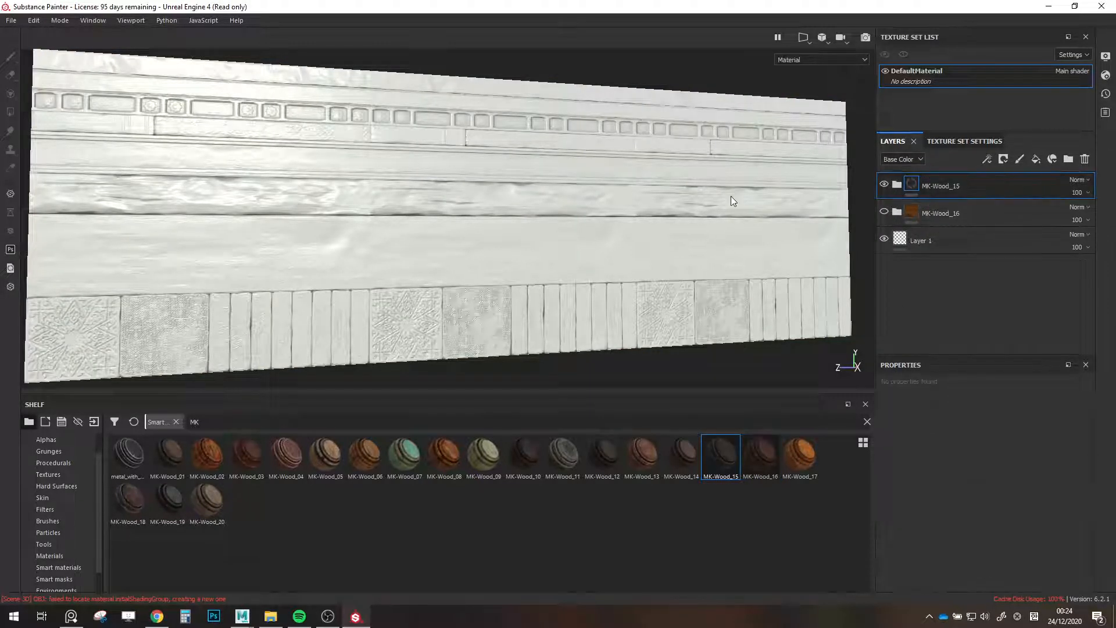
scroll(703, 229, "down", 2)
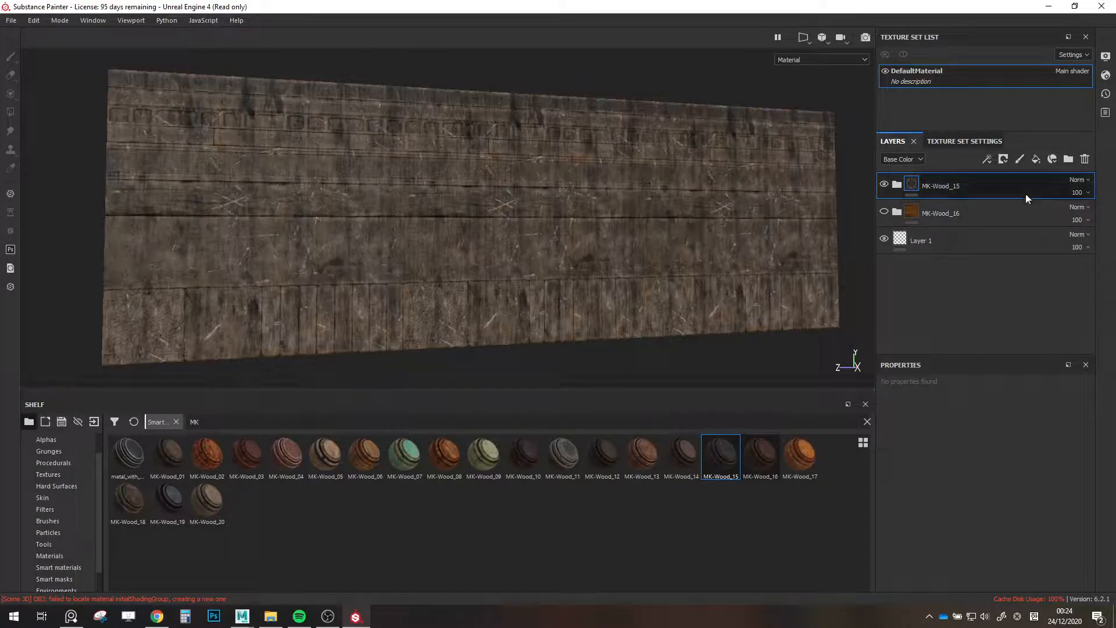
left_click(1085, 159)
Try the MK-Wood_14 smart material with its Paint, Edge_damage and Dirt layers hidden, and delete it.
left_click_drag(681, 454, 934, 181)
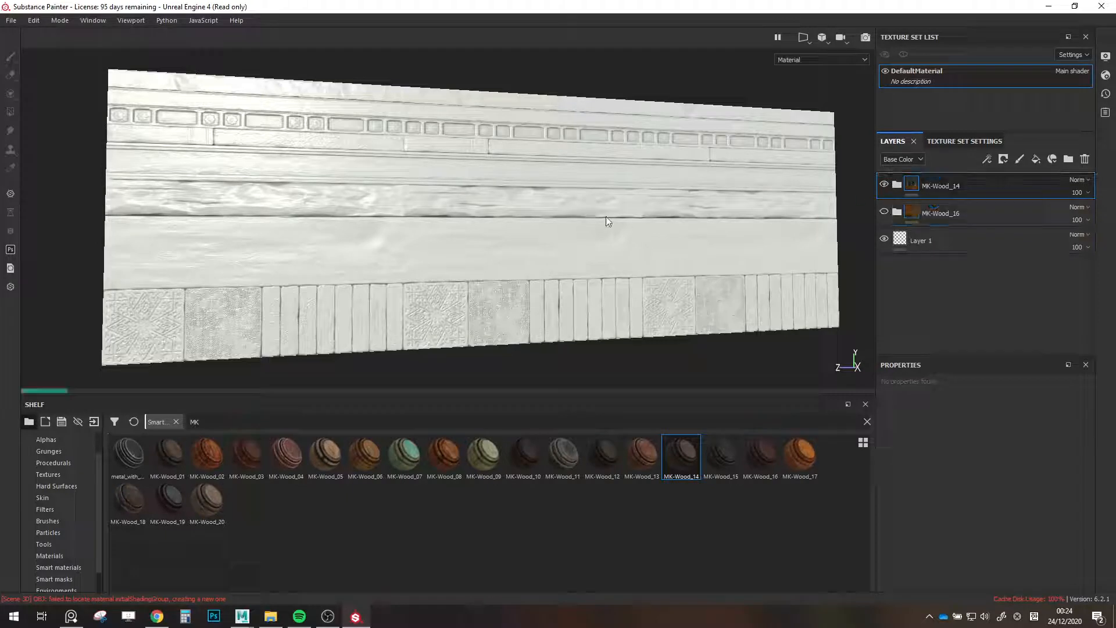
scroll(606, 216, "up", 2)
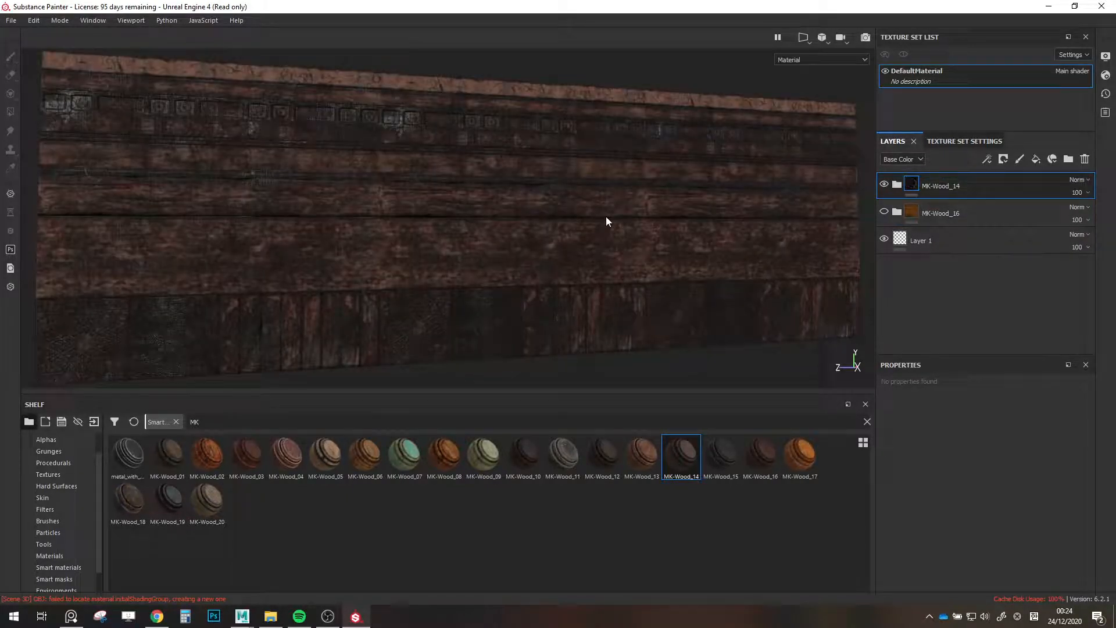
left_click(897, 186)
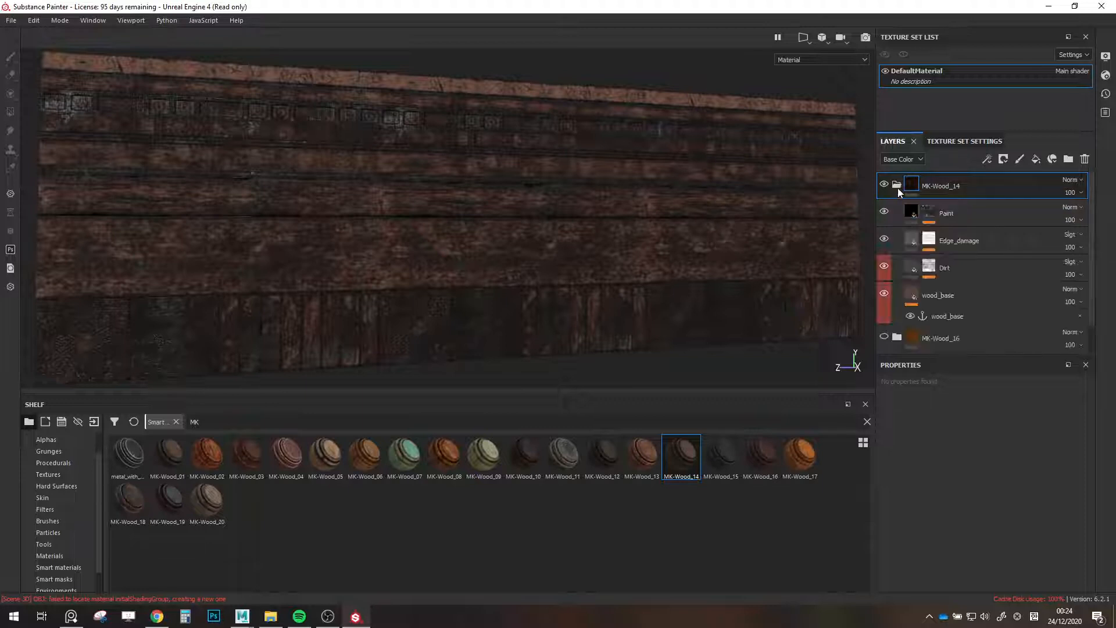
left_click(883, 218)
left_click(882, 265)
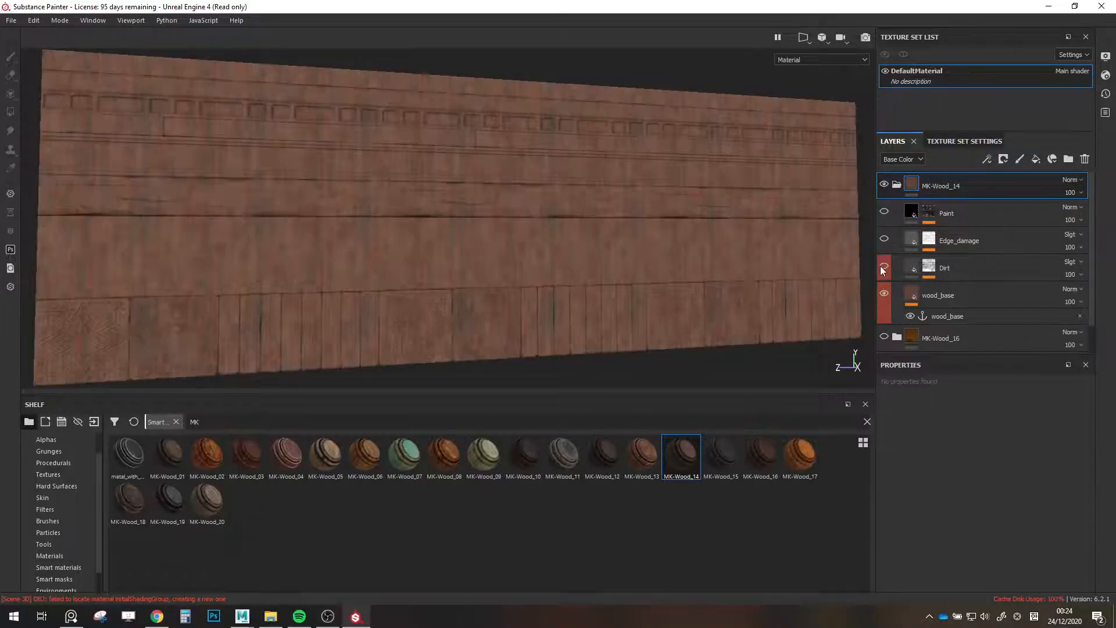
left_click(1085, 159)
Try the MK-Wood_18 smart material with its Dirt and Damage layers hidden, and delete it.
left_click_drag(129, 500, 949, 183)
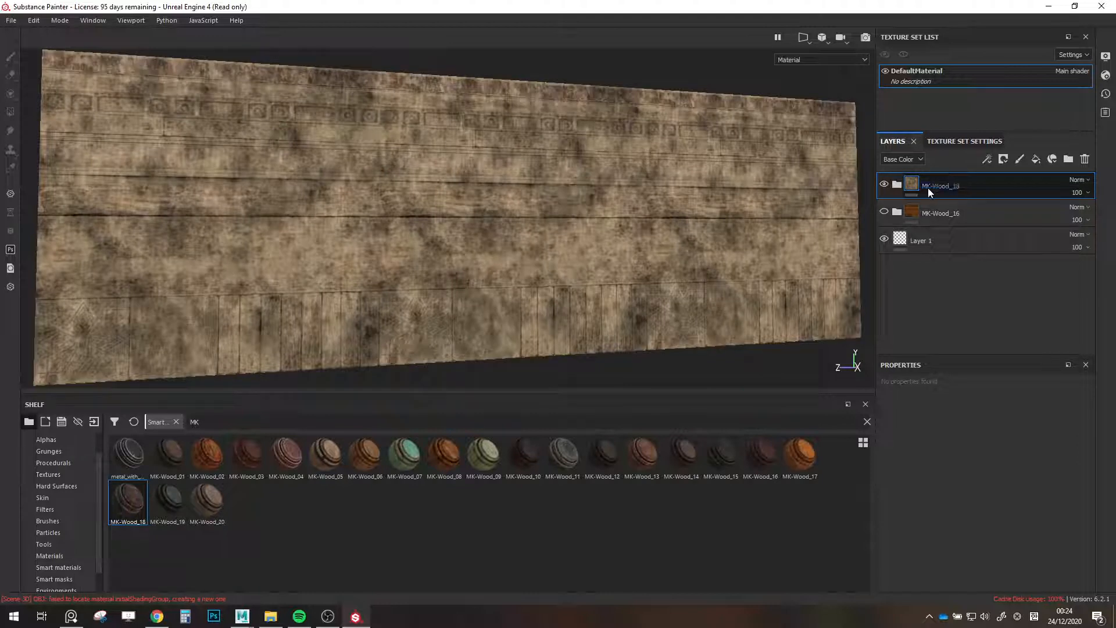
left_click(897, 185)
scroll(898, 205, "down", 1)
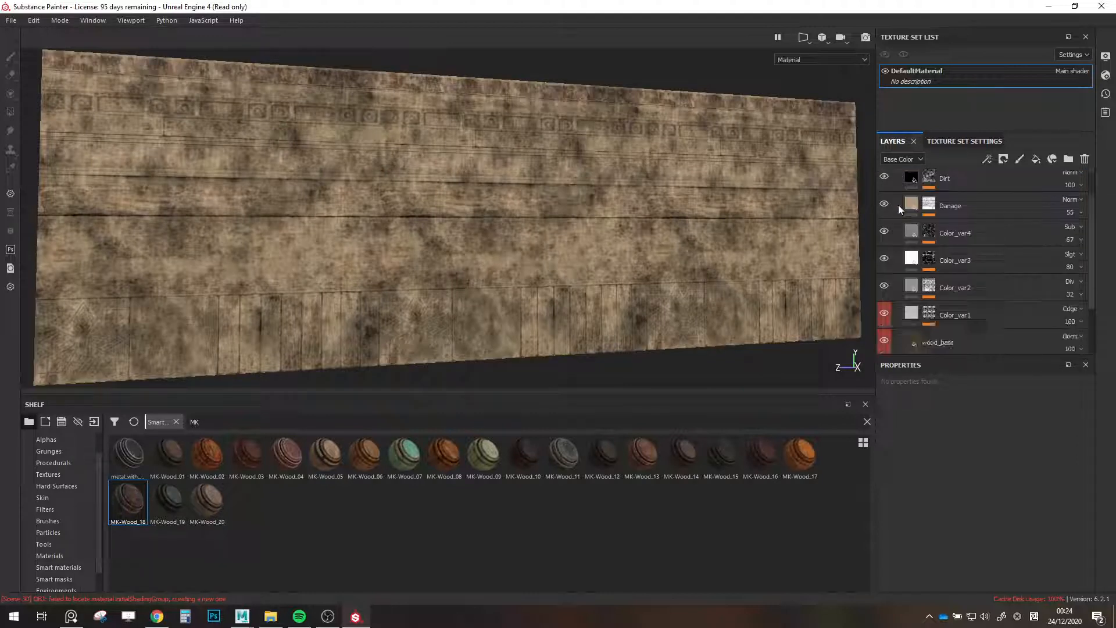
mouse_move(884, 181)
left_mouse_down()
mouse_move(885, 308)
mouse_move(890, 229)
mouse_move(881, 197)
left_mouse_up()
scroll(885, 307, "down", 1)
scroll(960, 200, "up", 2)
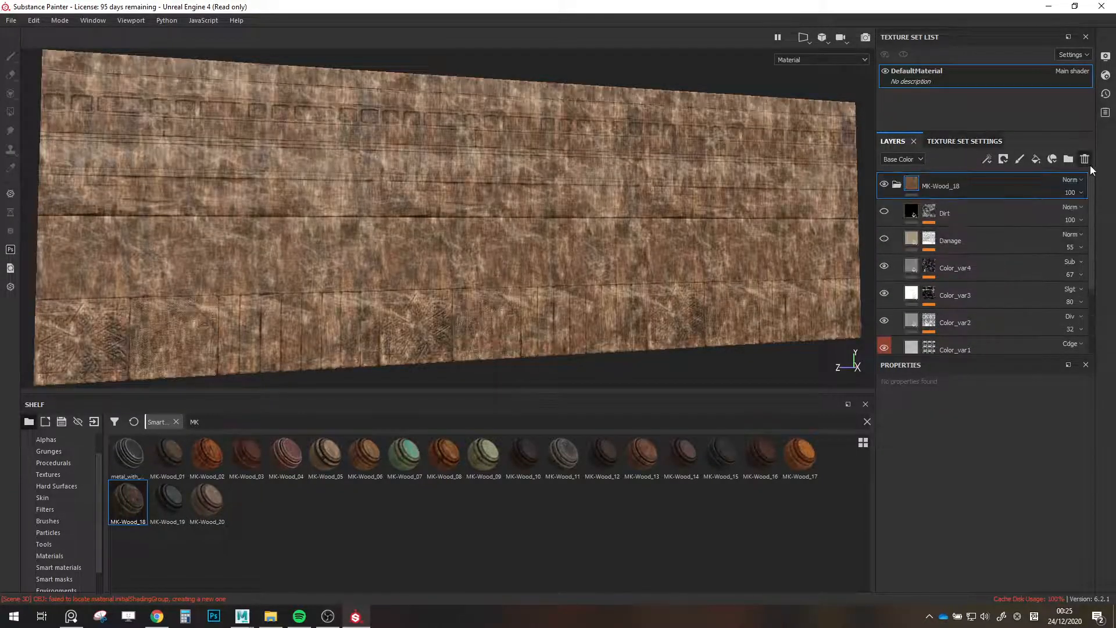
left_click(1085, 160)
Try the MK-Wood_19 smart material on the planks and delete it.
left_click_drag(173, 504, 962, 173)
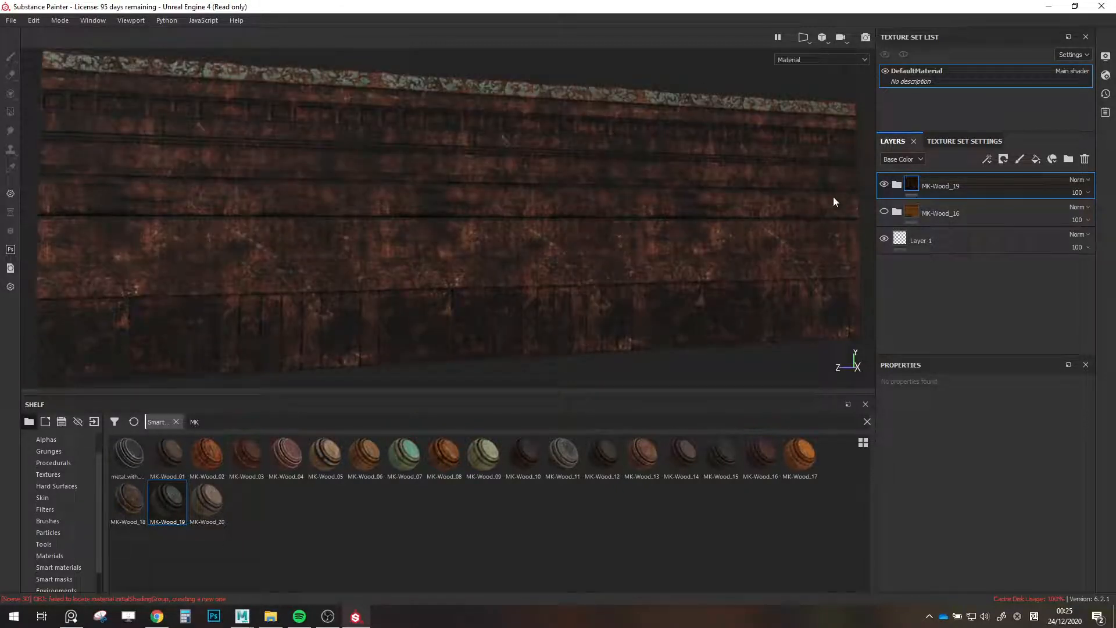
key("Delete")
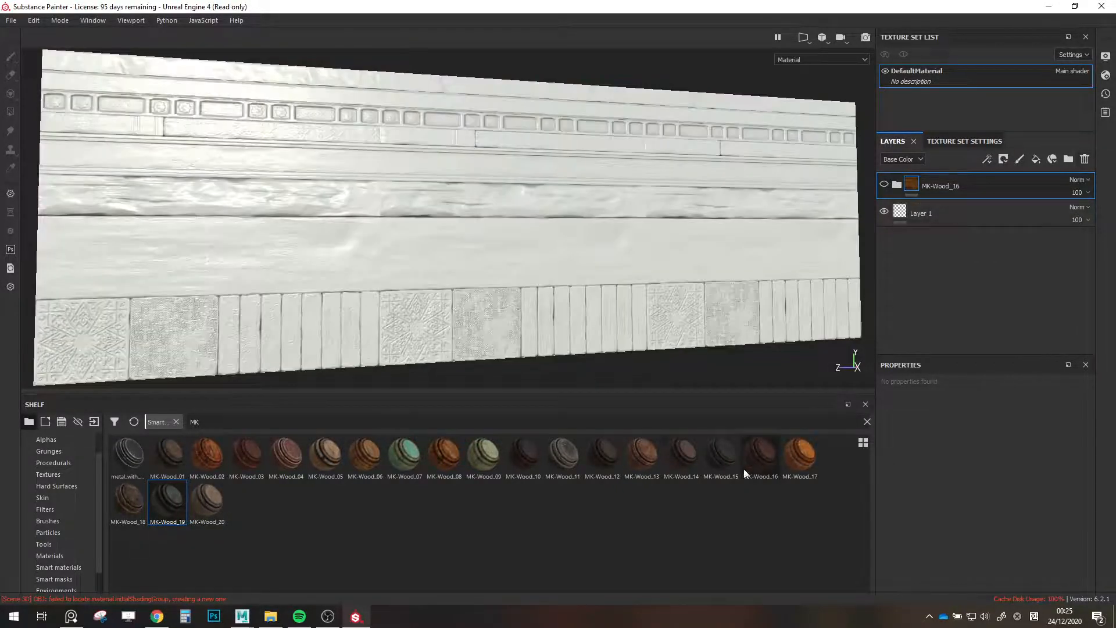
Add the MK-Wood_10 smart material above MK-Wood_16 and hide all of its layers above wood_base.
left_click_drag(523, 455, 985, 173)
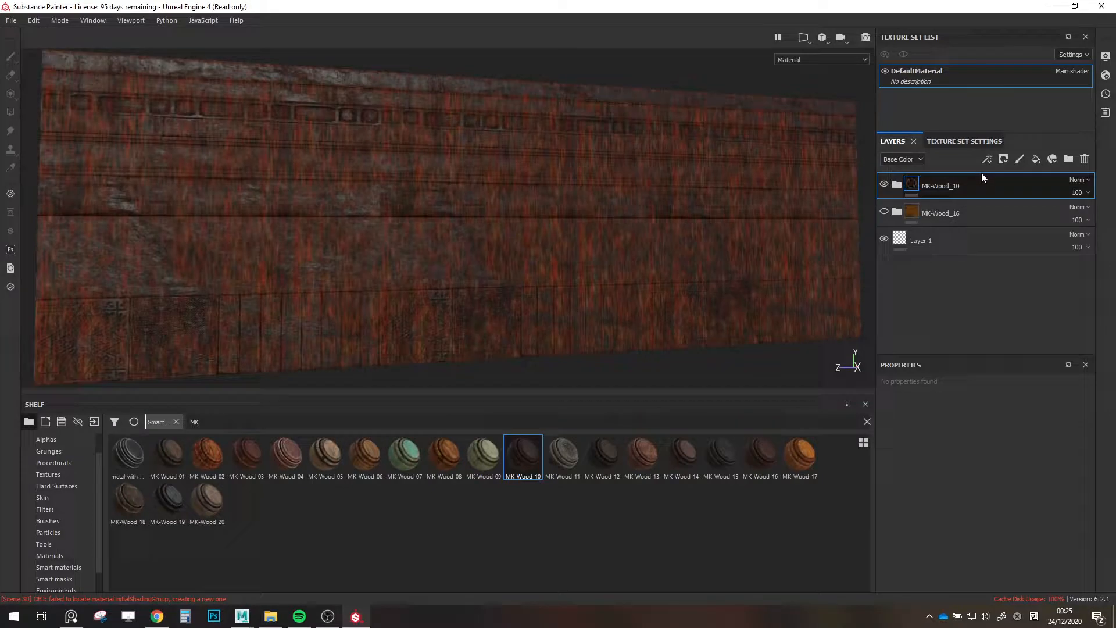
left_click(896, 185)
scroll(889, 197, "down", 1)
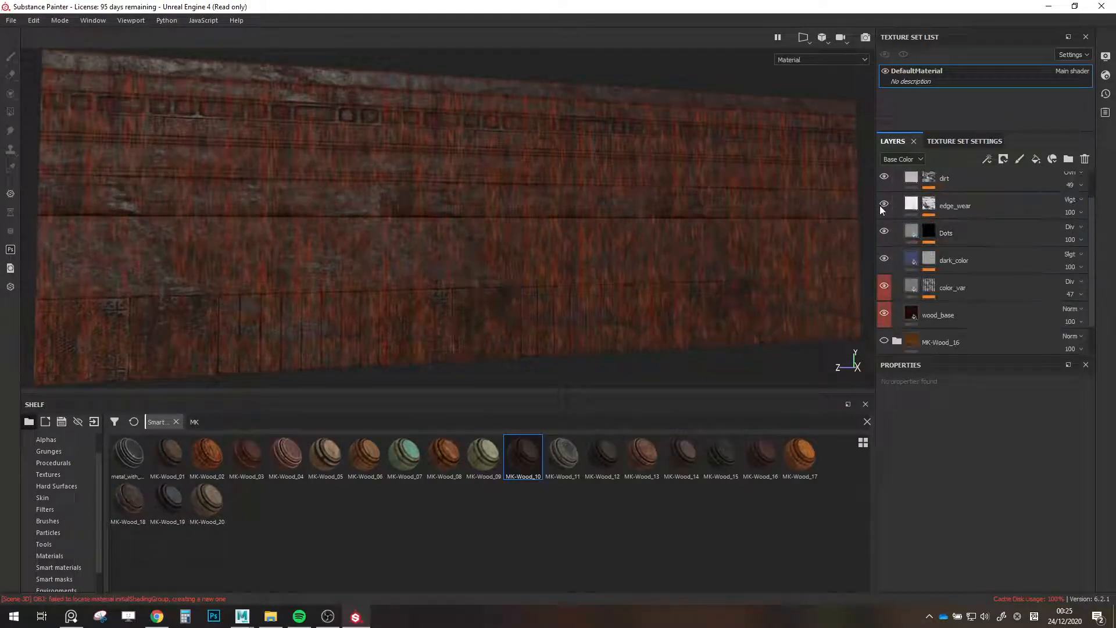
left_click_drag(884, 180, 887, 275)
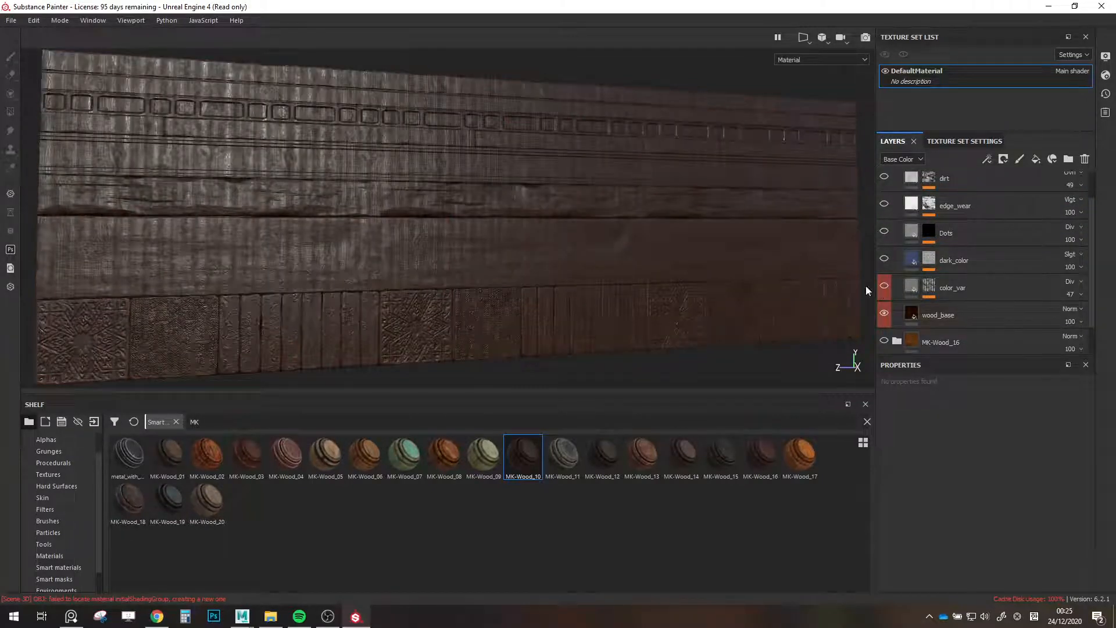
Set the UV rotation of MK-Wood_10's wood_base layer to 0 so the grain follows the planks.
scroll(541, 207, "up", 5)
scroll(542, 207, "down", 6)
scroll(558, 256, "up", 2)
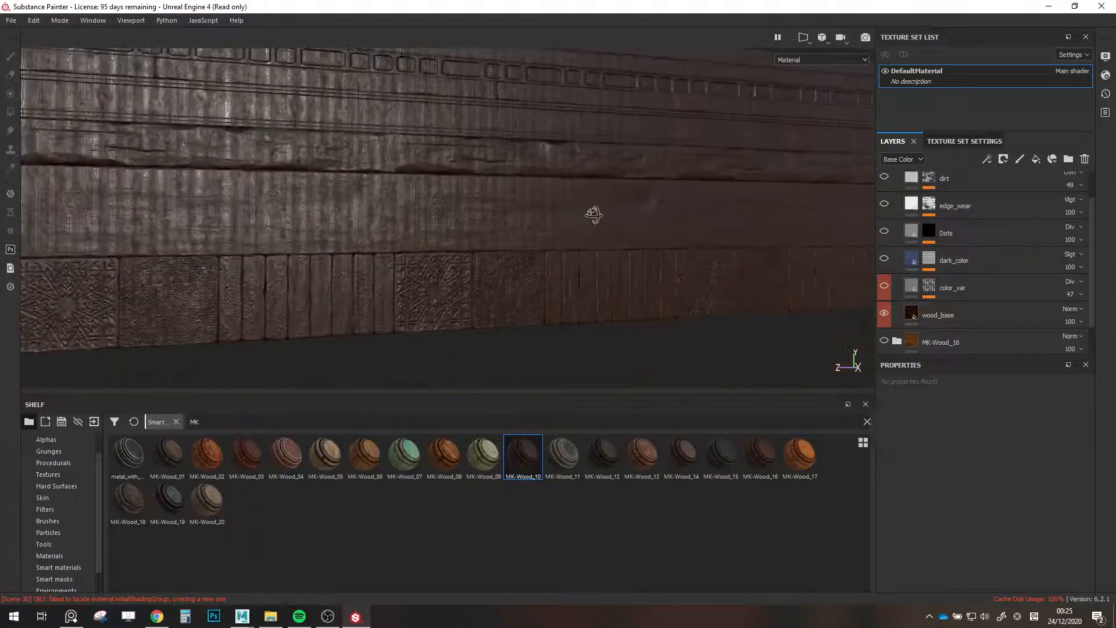
scroll(904, 288, "down", 1)
left_click(913, 280)
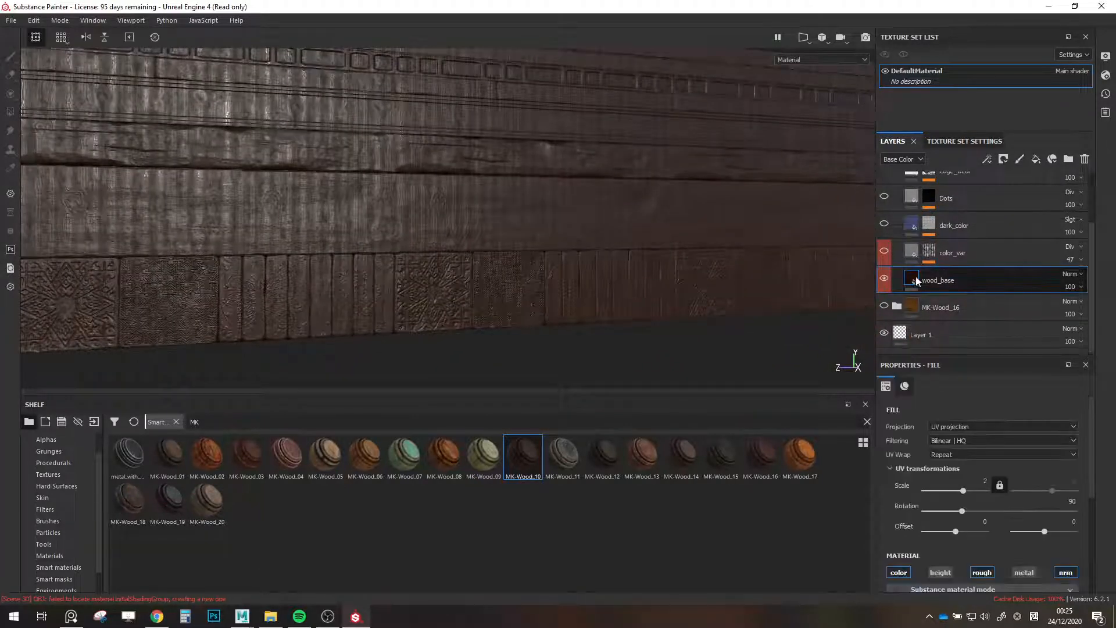
left_click_drag(963, 511, 914, 515)
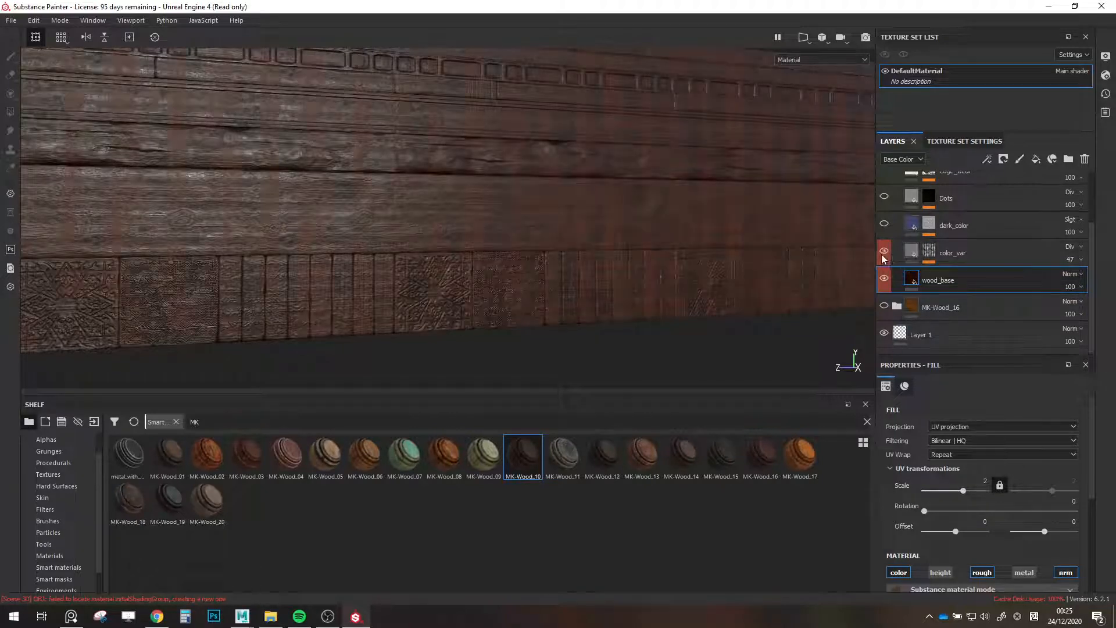
Show the color_var layer and set the UV rotation of Directional Noise 2 in its mask to 0.
left_click(929, 256)
left_click(929, 252)
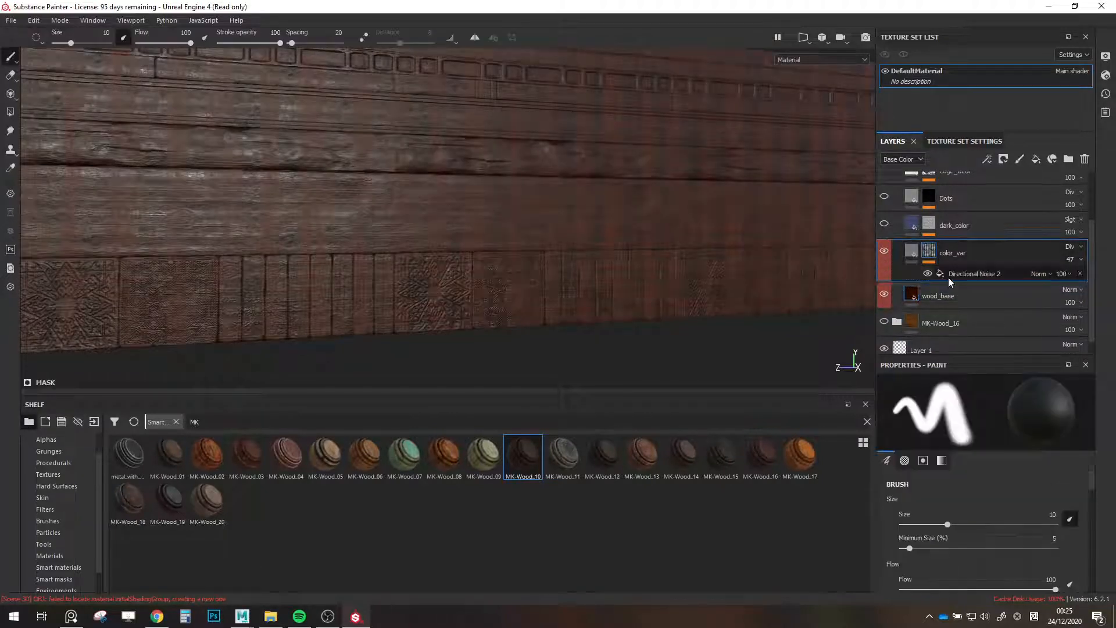
left_click(976, 274)
left_click_drag(962, 511, 887, 514)
Set the Directional Noise 2 Balance to 0.48 and its UV scale to 1.
scroll(934, 507, "down", 1)
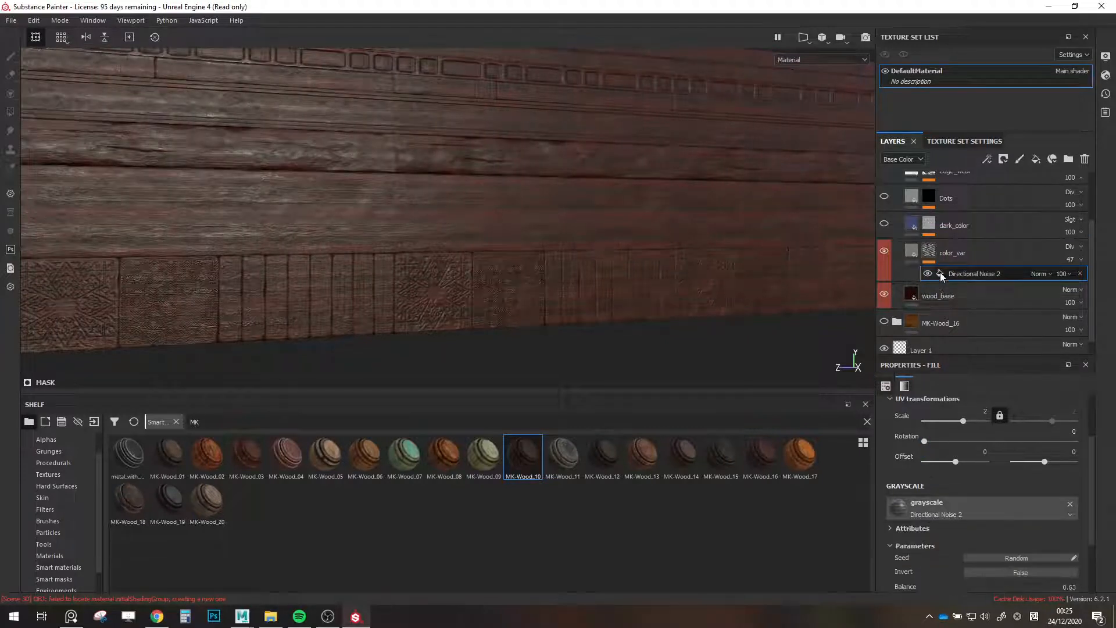
scroll(1010, 543, "down", 2)
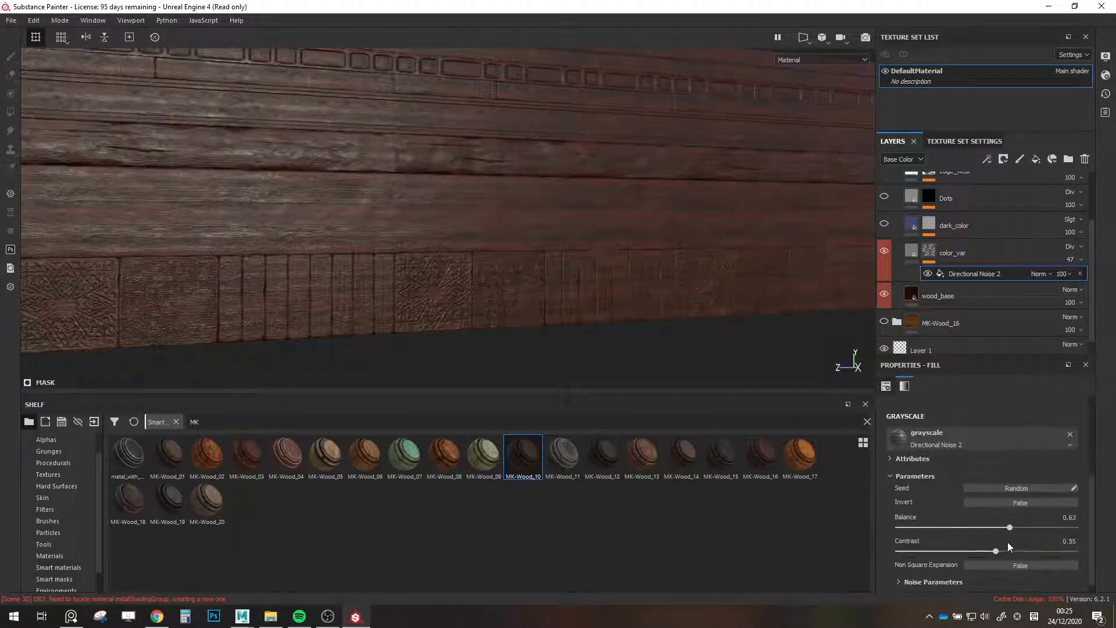
left_click_drag(1009, 527, 982, 523)
scroll(1031, 542, "up", 3)
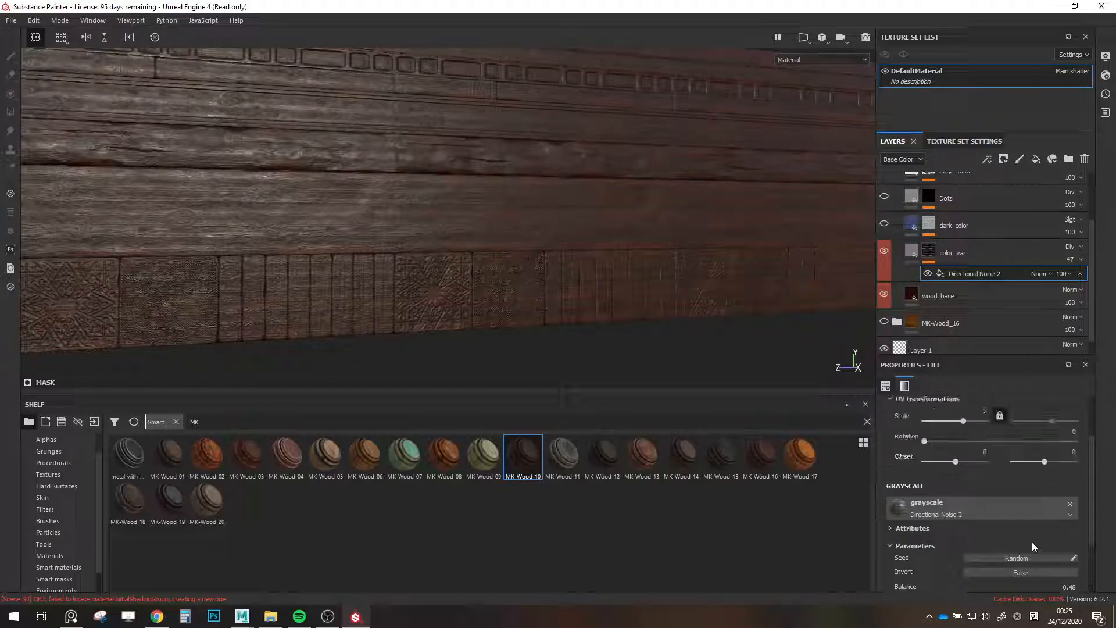
left_click_drag(959, 419, 961, 420)
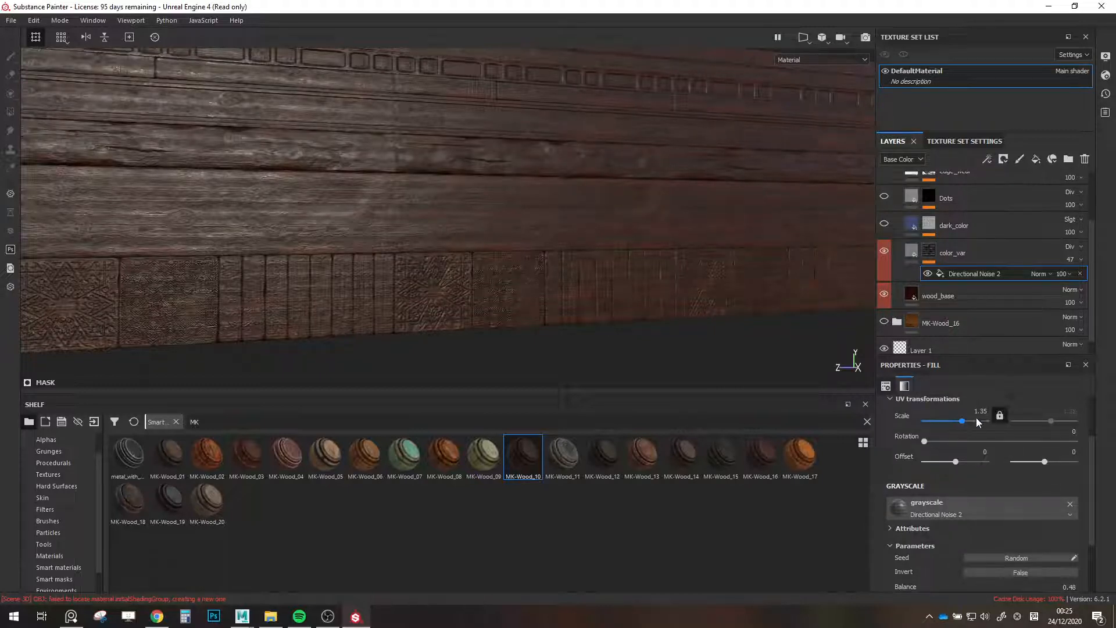
left_click(980, 413)
type("1")
key("Return")
Set the UV scale of the wood_base layer to 1.
scroll(653, 244, "down", 2)
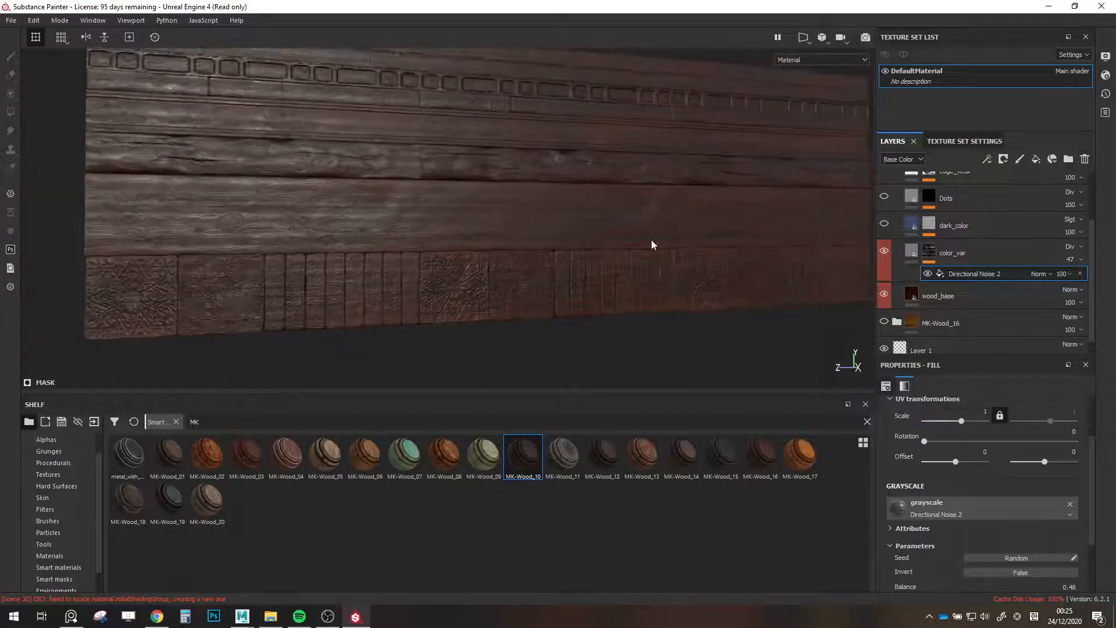
middle_click_drag(653, 244, 622, 306, "alt")
left_click_drag(623, 306, 602, 305, "alt")
scroll(602, 304, "up", 2)
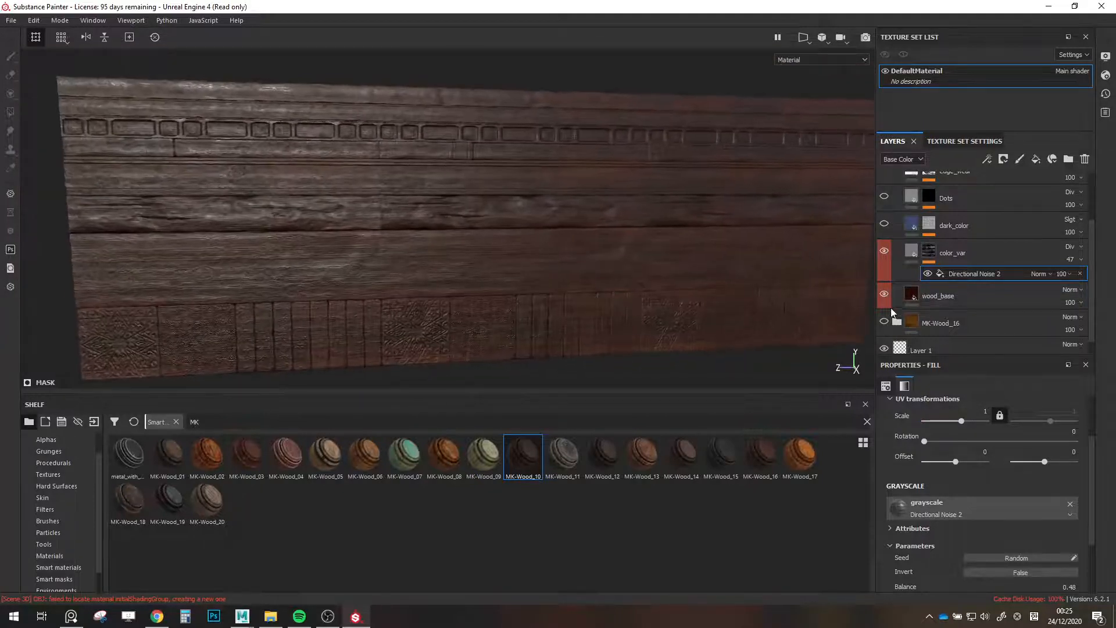
left_click(929, 299)
left_click_drag(963, 424, 958, 425)
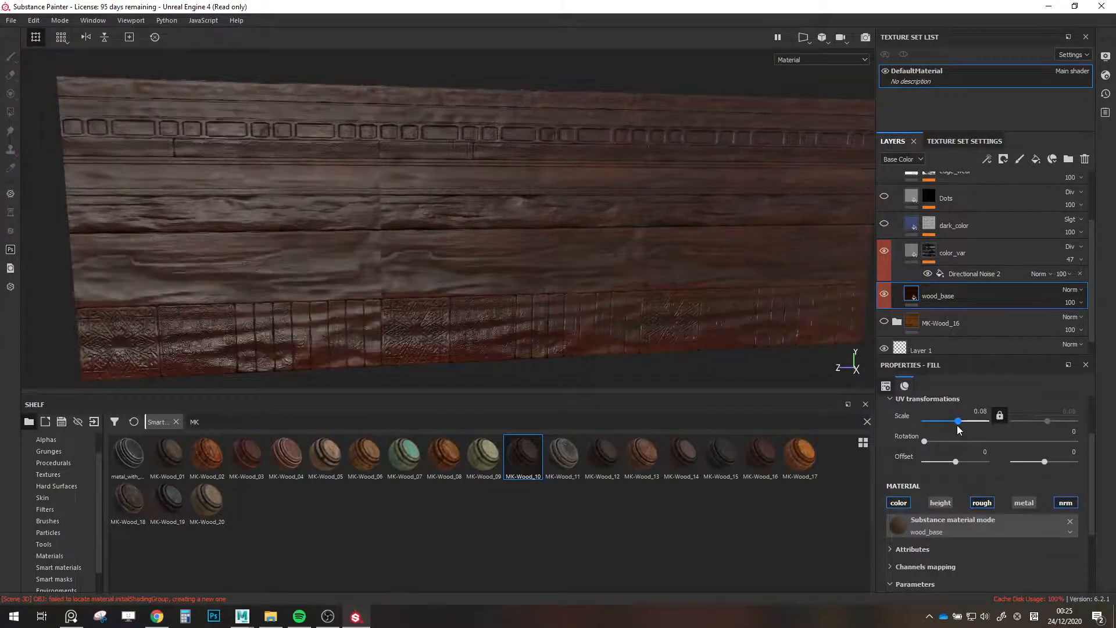
left_click(982, 411)
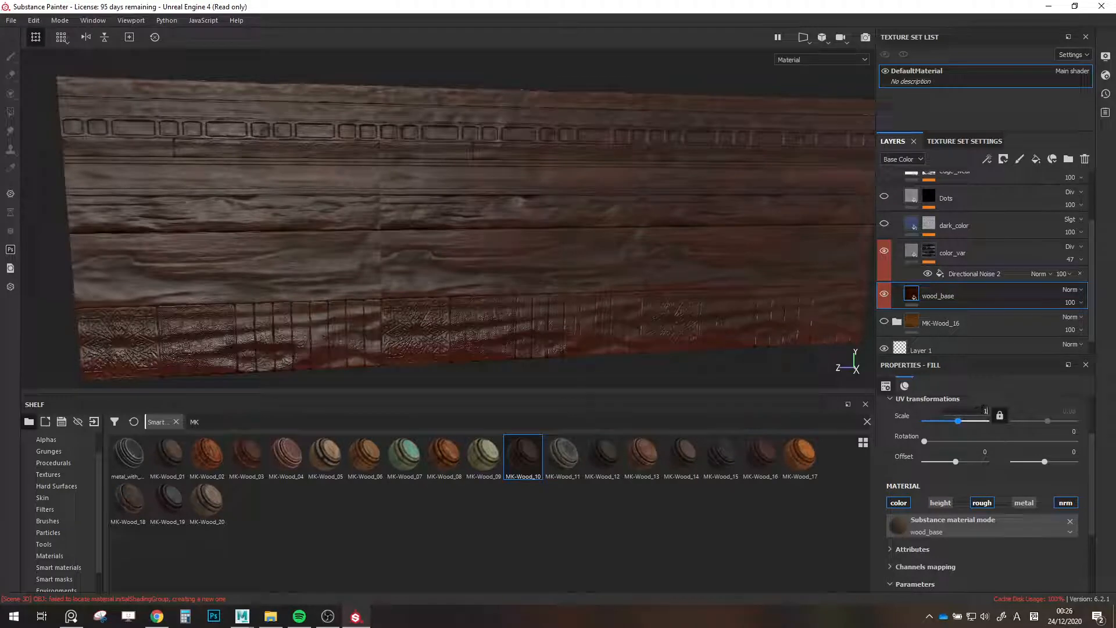
key("Return")
Try a UV scale of 2 on the wood_base layer and set it back to 1.
left_click(982, 411)
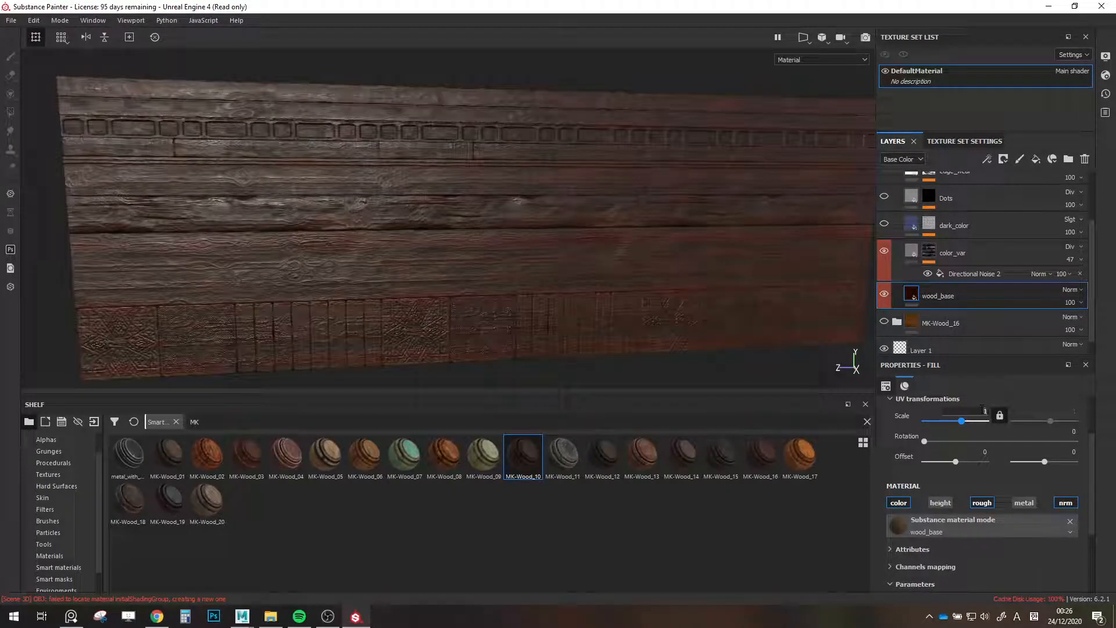
key("BackSpace")
type("2")
key("Return")
left_click(982, 410)
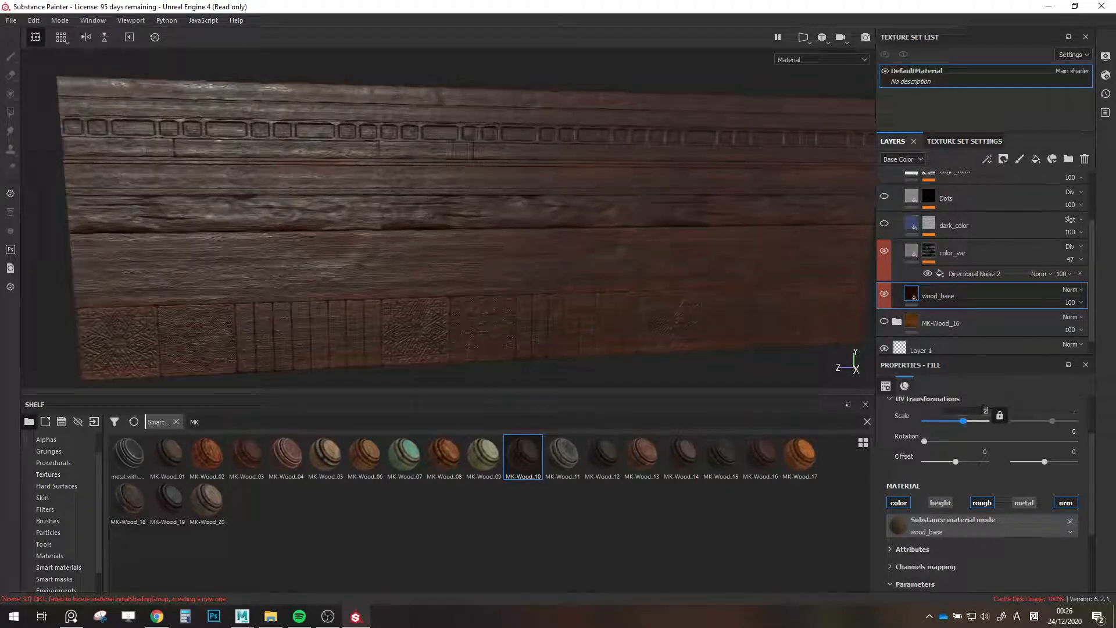
key("BackSpace")
type("1")
key("Return")
Compare the planks with and without the wood_base layer and examine the wood grain up close.
scroll(583, 287, "up", 3)
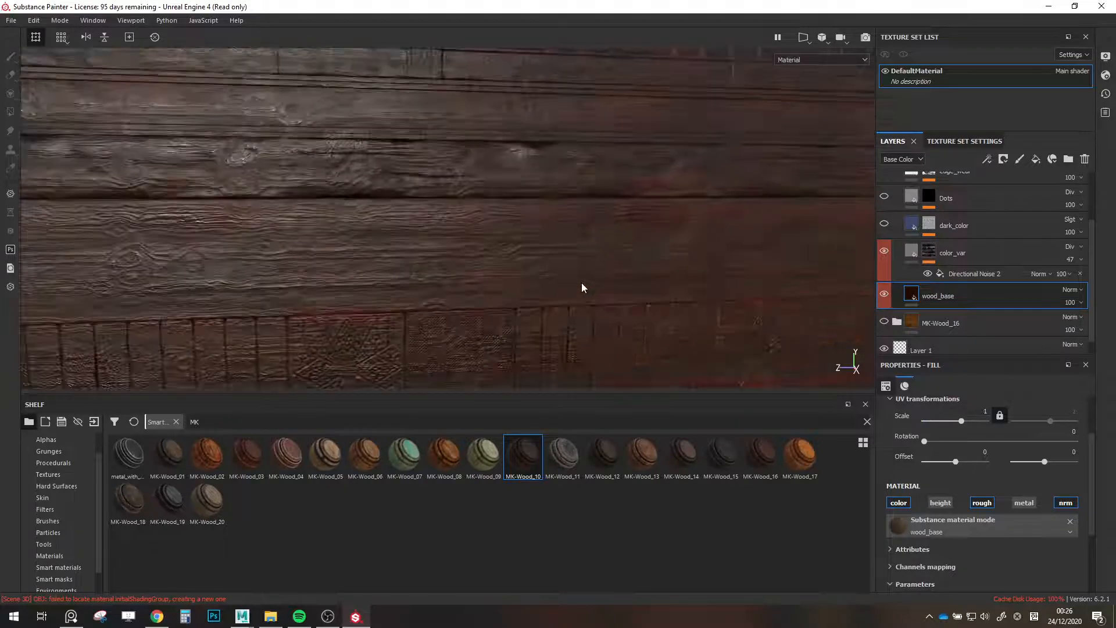
scroll(583, 287, "down", 4)
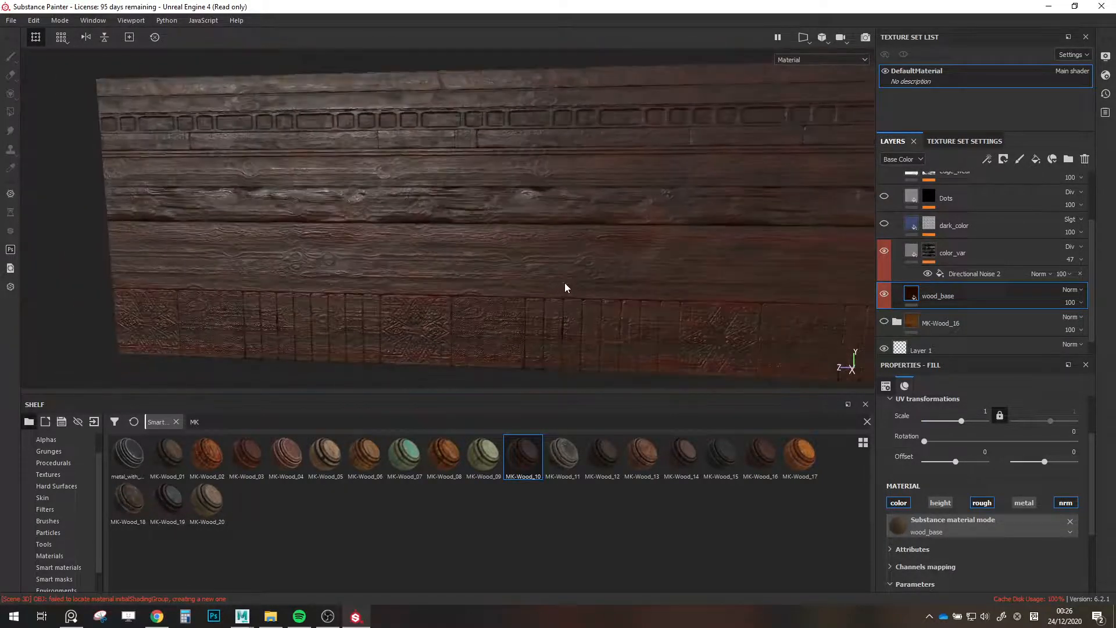
scroll(566, 287, "up", 1)
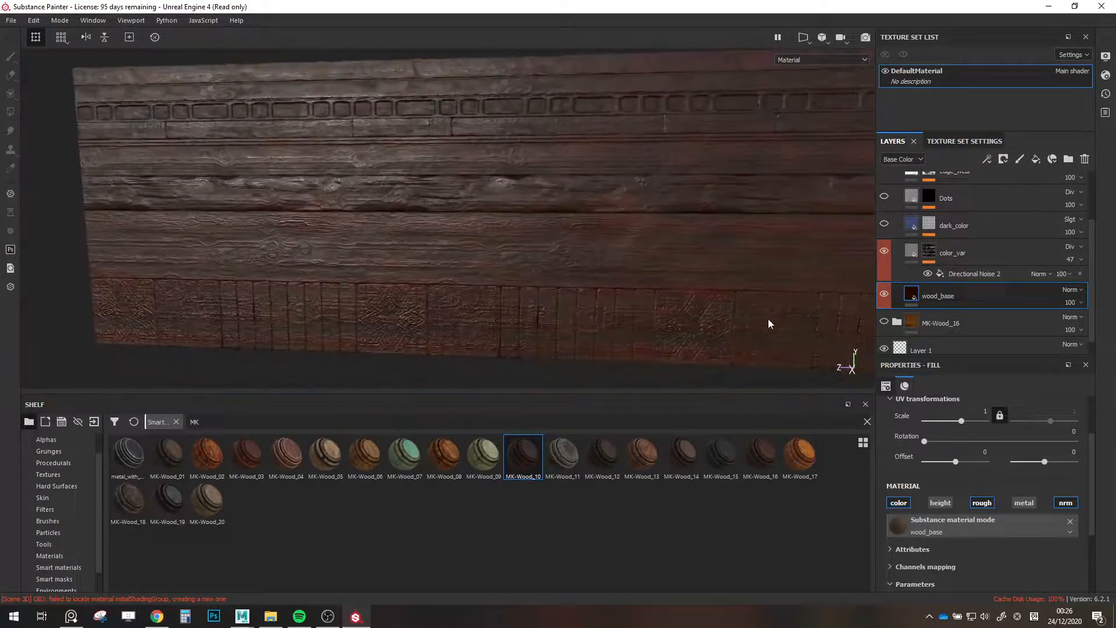
left_click(884, 294)
left_click(885, 294)
scroll(630, 284, "up", 2)
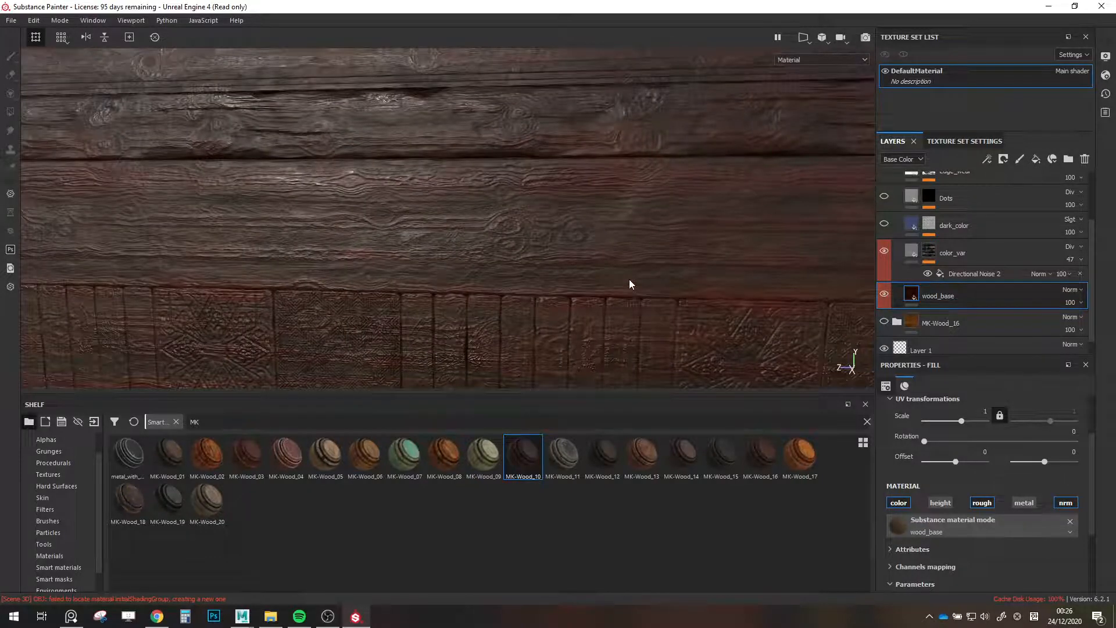
Randomize the seed of the wood_base layer's material to get a different grain arrangement on the planks.
scroll(630, 285, "down", 2)
scroll(1006, 473, "up", 2)
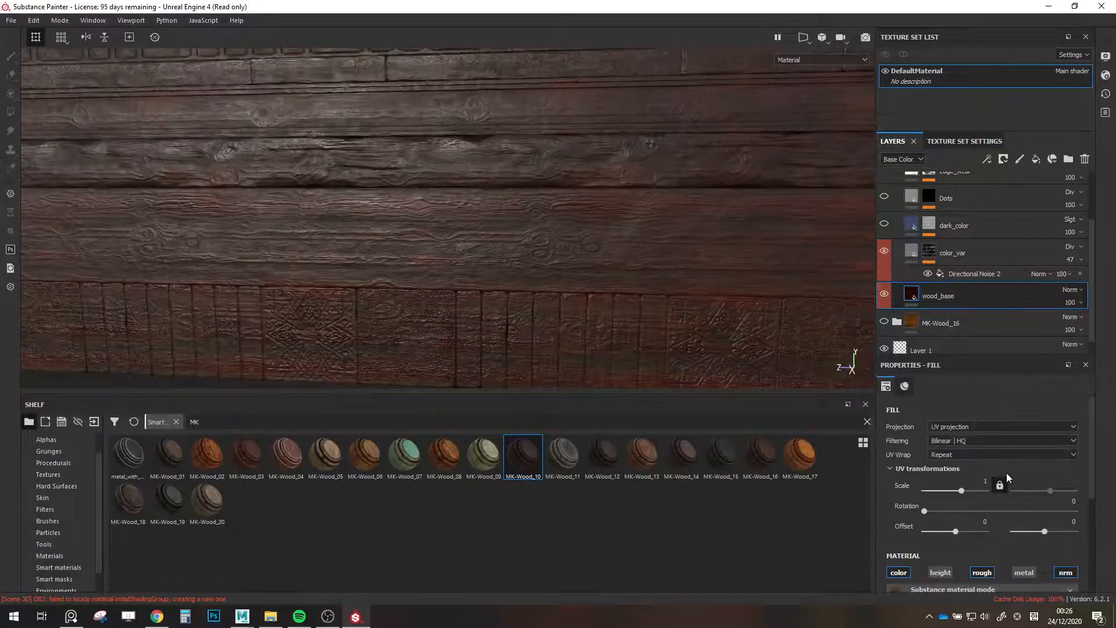
scroll(973, 493, "down", 5)
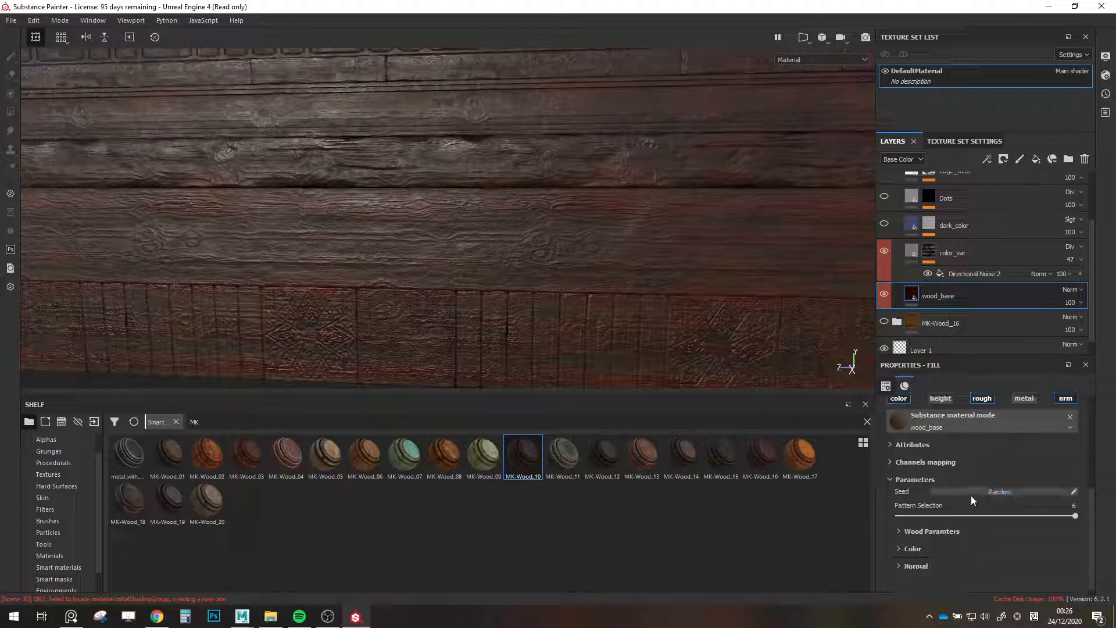
left_click(972, 494)
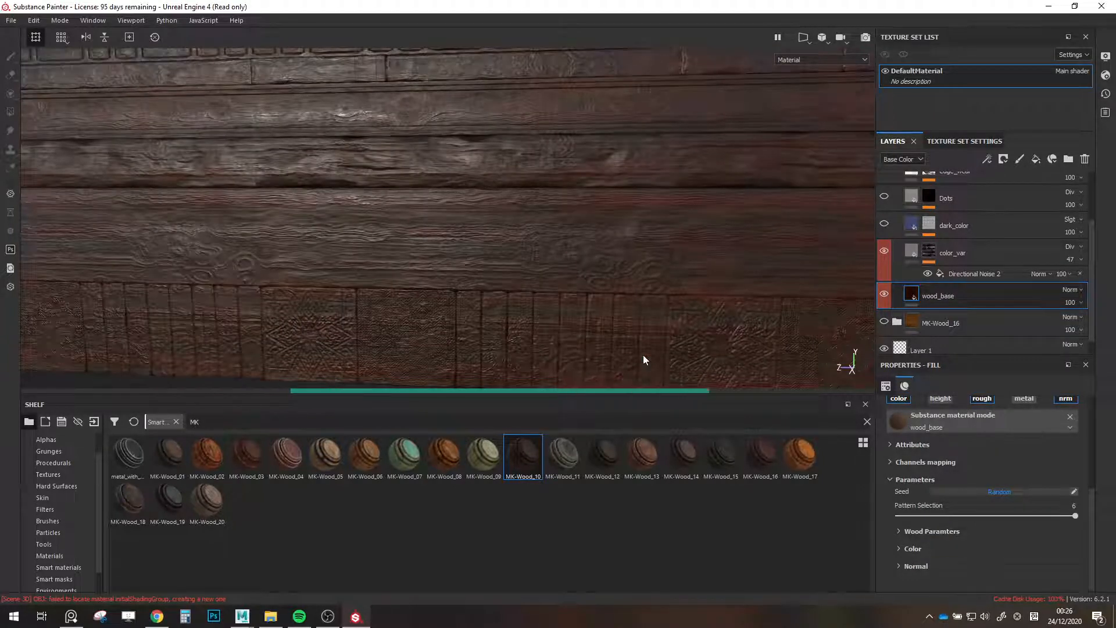
left_click_drag(426, 239, 504, 257, "alt")
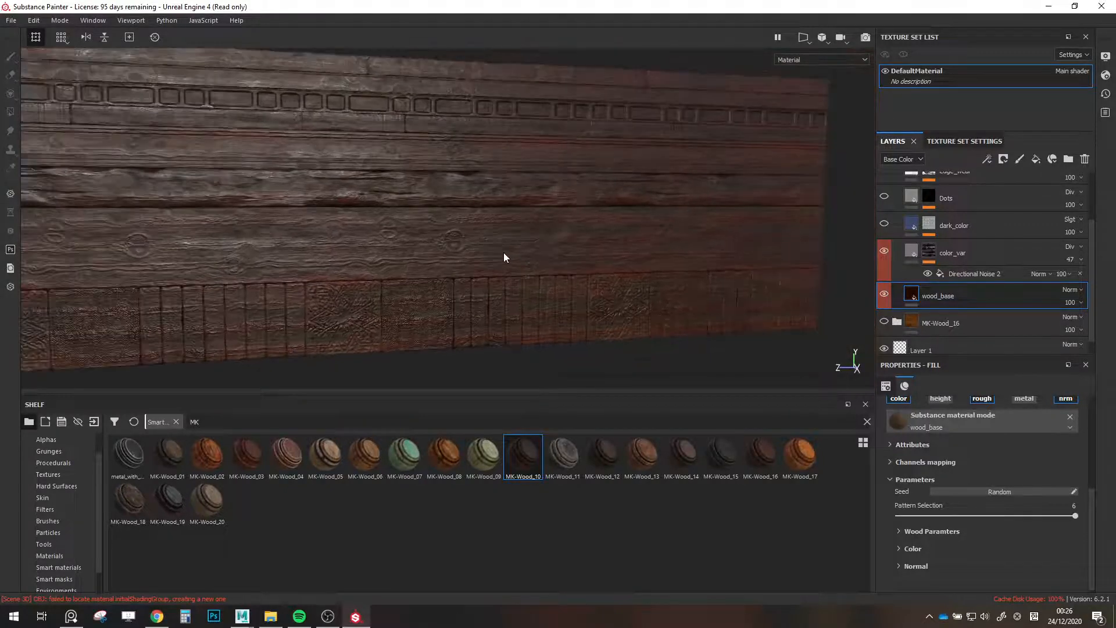
Try a UV scale of 1.5 on the wood_base layer and examine the grain across the planks.
scroll(975, 414, "up", 5)
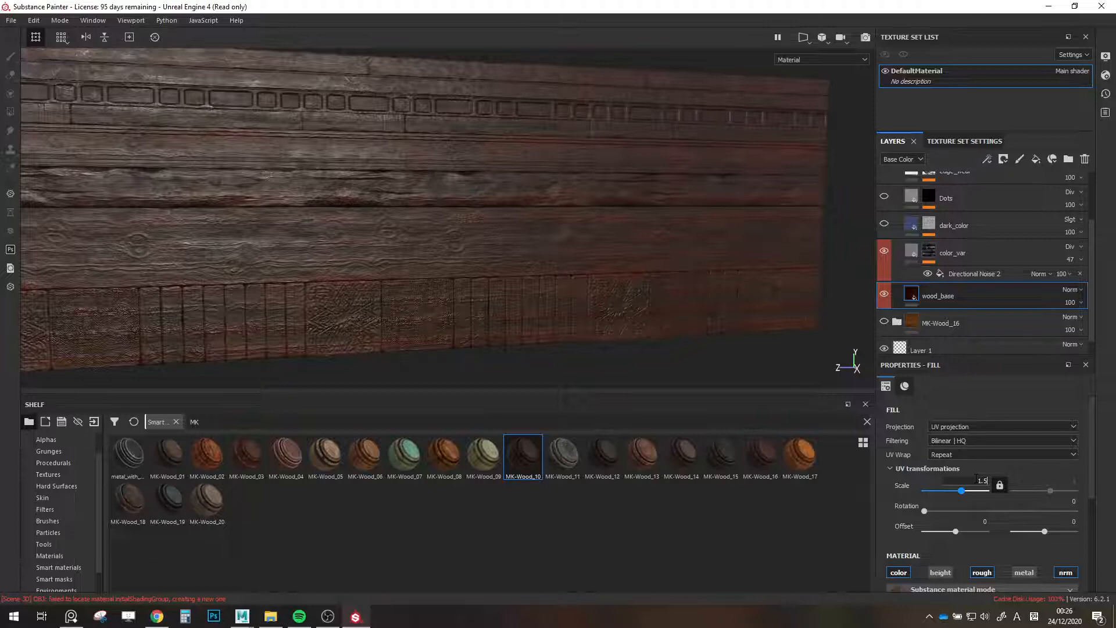
key("Return")
left_click_drag(523, 238, 473, 230, "alt")
middle_click_drag(473, 229, 703, 246, "alt")
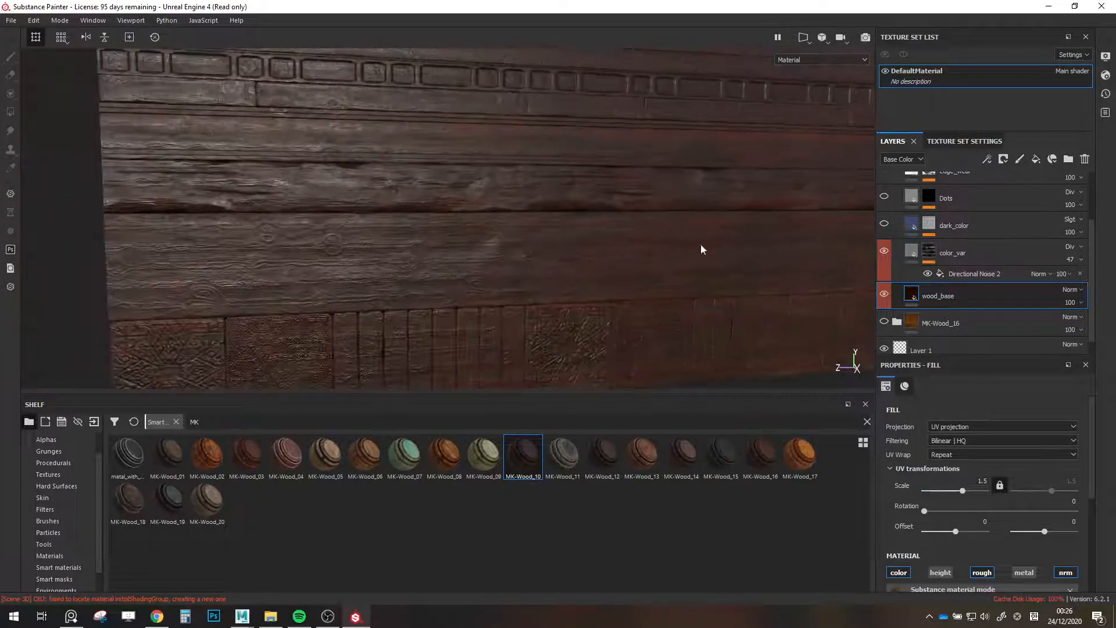
left_click_drag(703, 247, 633, 269, "alt")
middle_click_drag(632, 269, 488, 267, "alt")
scroll(486, 271, "up", 3)
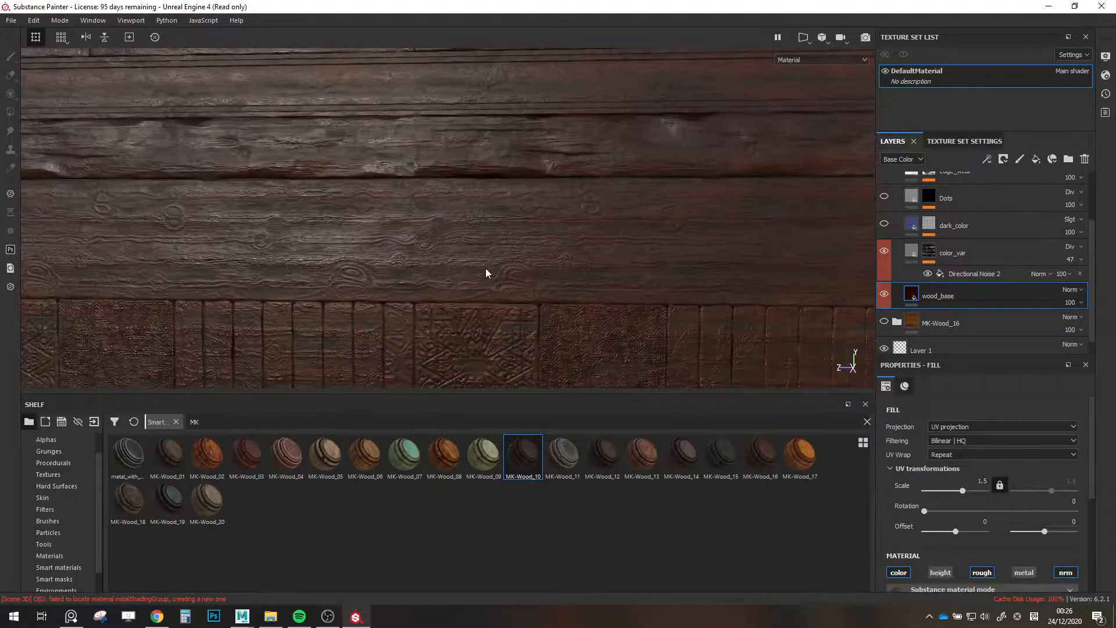
left_click_drag(486, 271, 563, 277, "alt")
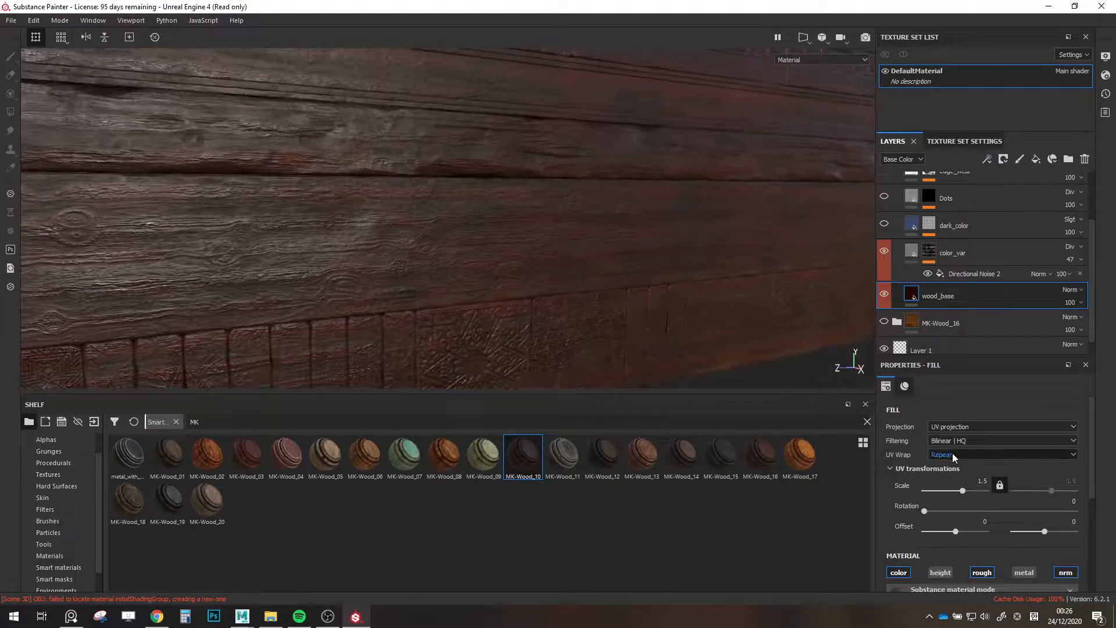
Set the UV scale to 2 on both the wood_base layer and the Directional Noise 2 fill in color_var's mask.
type("2")
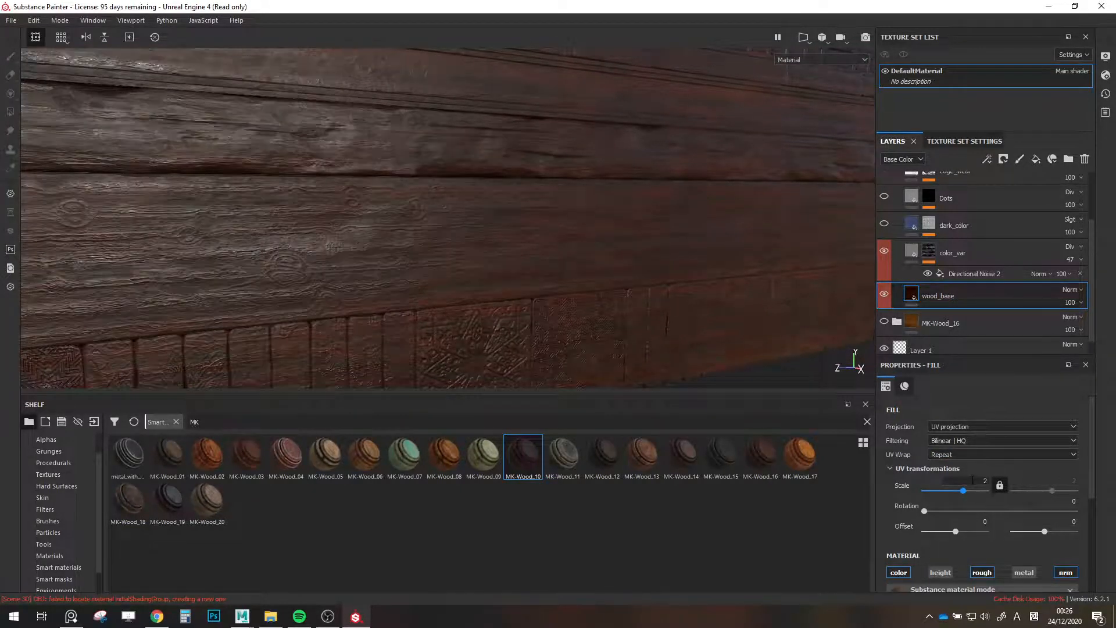
left_click_drag(459, 255, 554, 263, "alt")
left_click(950, 273)
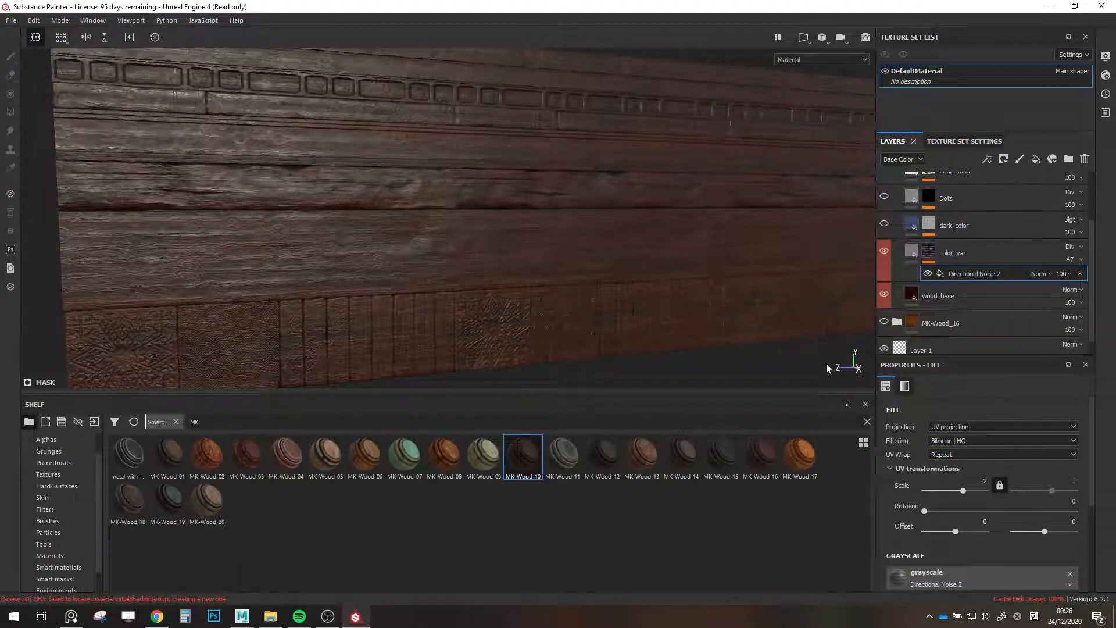
left_click_drag(587, 258, 476, 254, "alt")
right_click_drag(476, 254, 533, 269, "alt")
left_click_drag(533, 269, 489, 279, "alt")
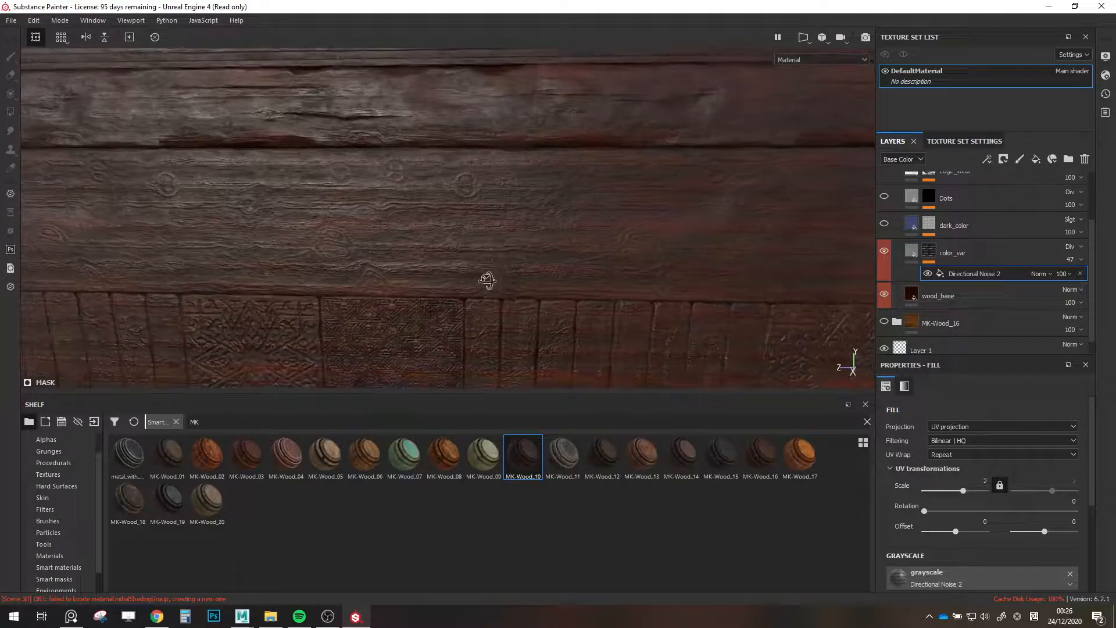
Try a UV scale of 1 on wood_base and Directional Noise 2 and set both back to 2.
left_click(940, 291)
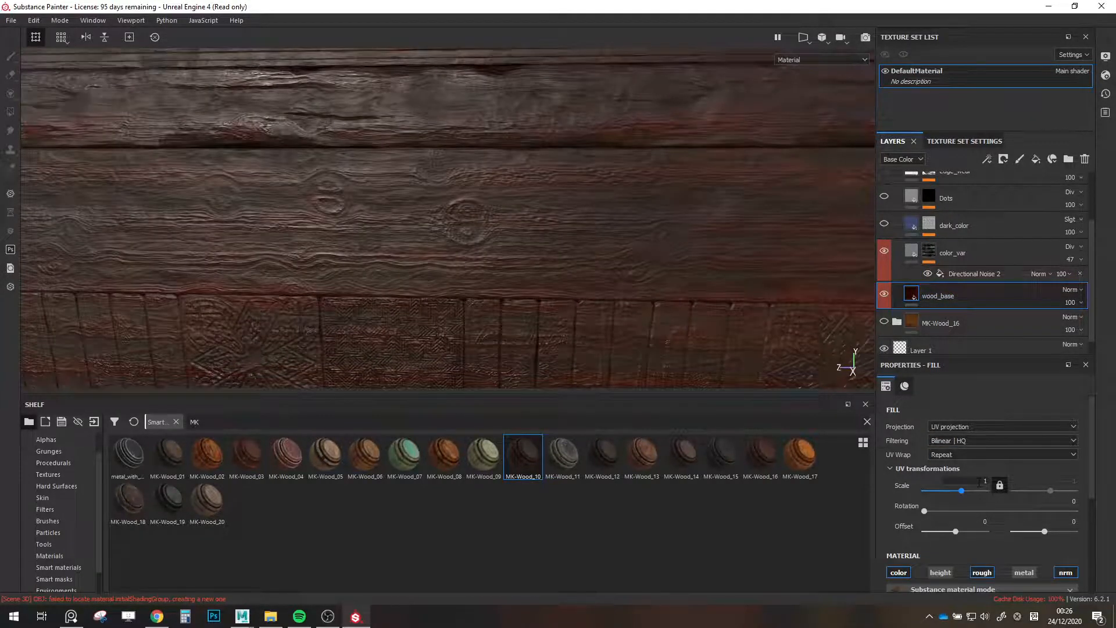
scroll(493, 282, "down", 5)
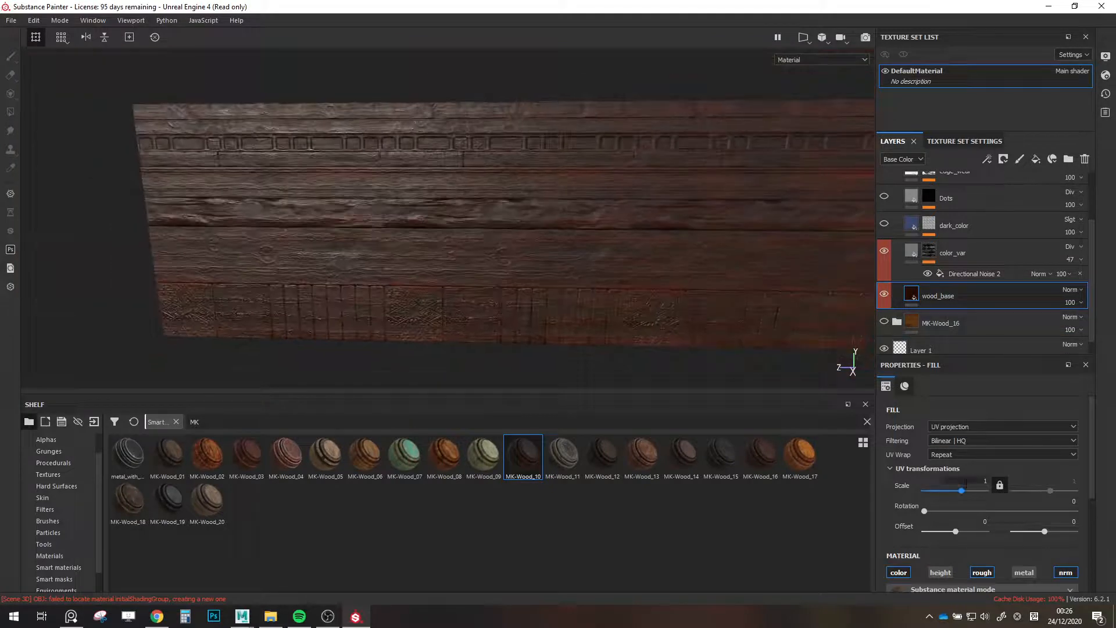
left_click(963, 275)
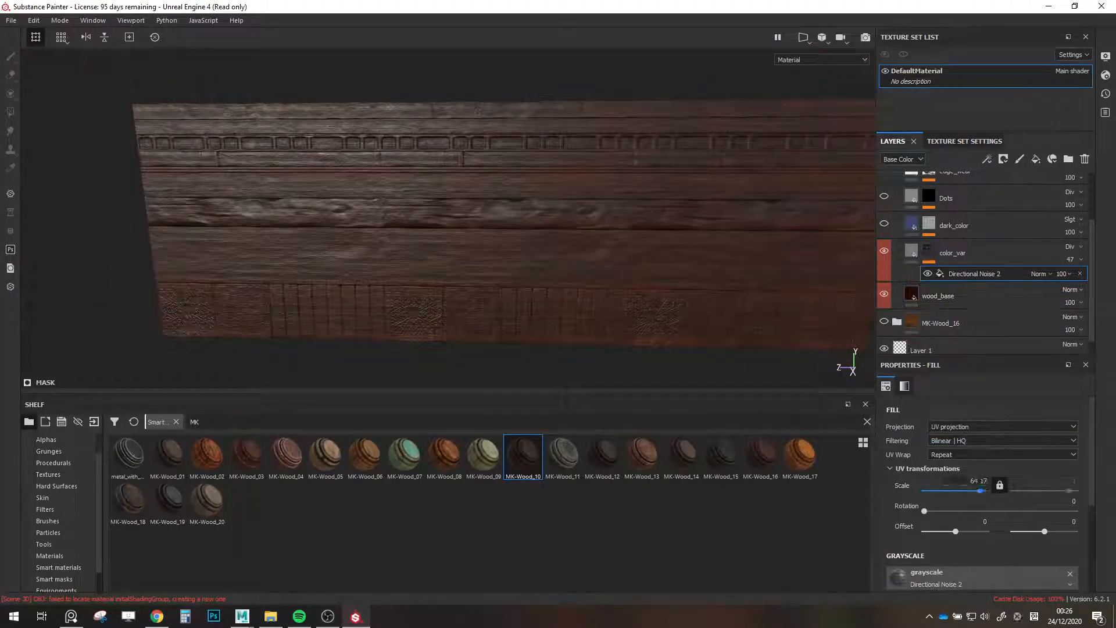
key("ctrl+z")
left_click(964, 272)
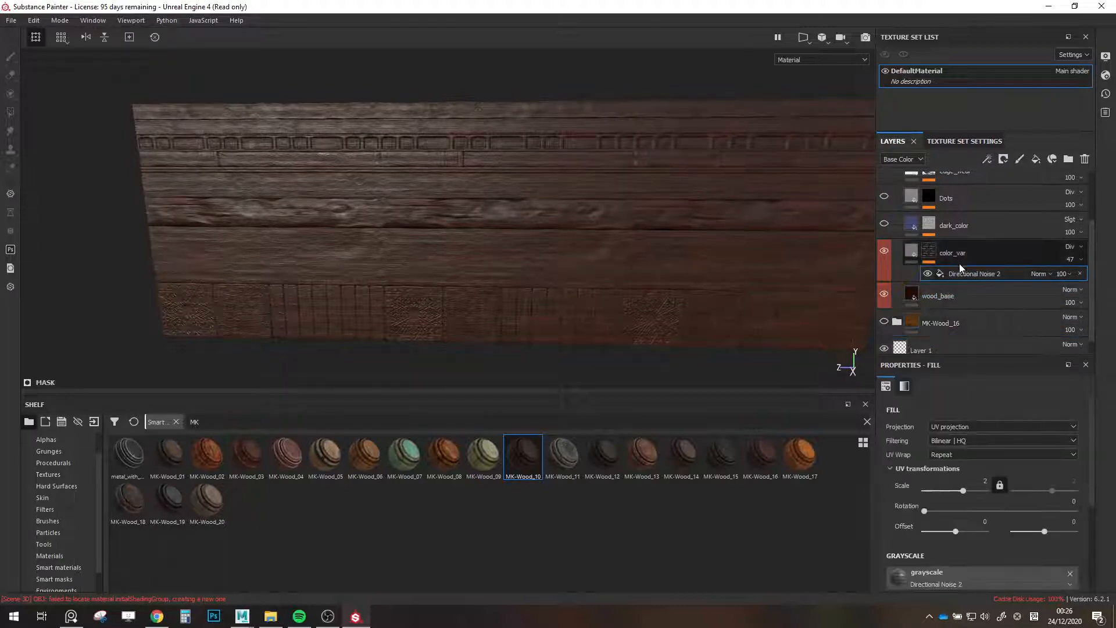
Examine the grain and colour variation on the trim sheet up close and from a distance.
left_click(957, 260)
scroll(590, 269, "up", 3)
left_click_drag(591, 269, 621, 267, "alt")
middle_click_drag(622, 269, 655, 297, "alt")
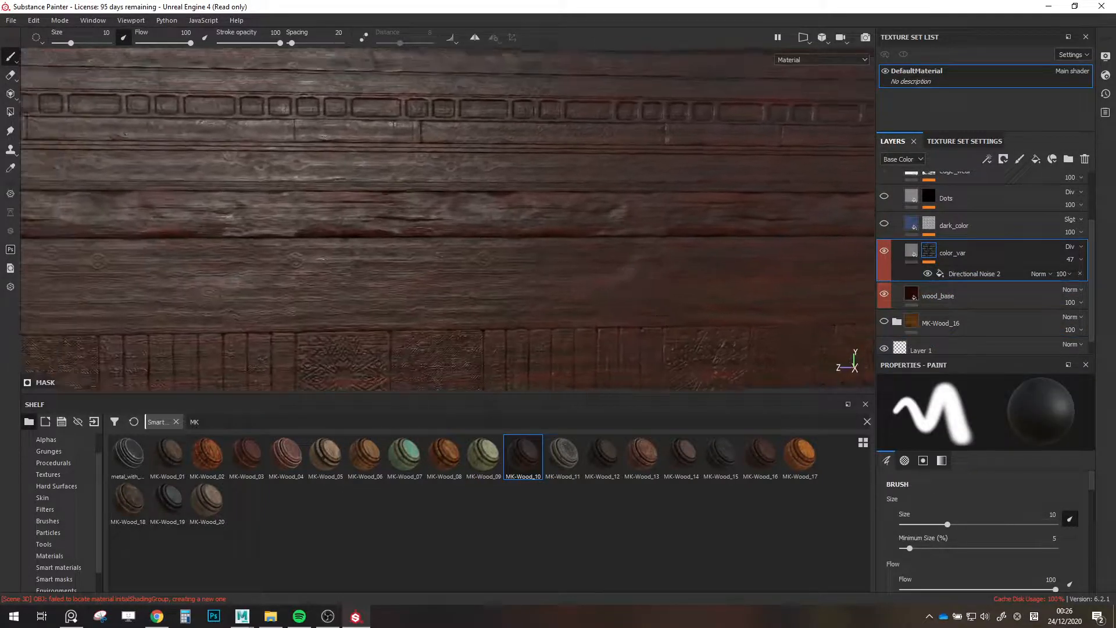
mouse_move(655, 297)
left_mouse_down("alt")
mouse_move(670, 291)
mouse_move(643, 291)
left_mouse_up("alt")
scroll(643, 292, "down", 3)
middle_click_drag(643, 291, 560, 227, "alt")
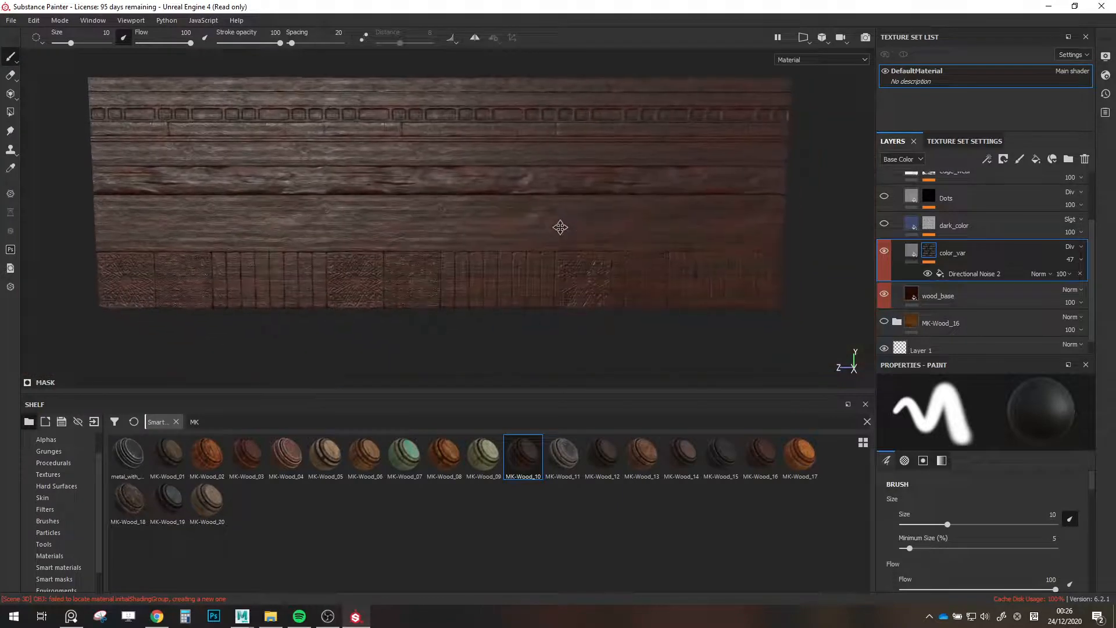
scroll(560, 228, "up", 3)
left_click(946, 293)
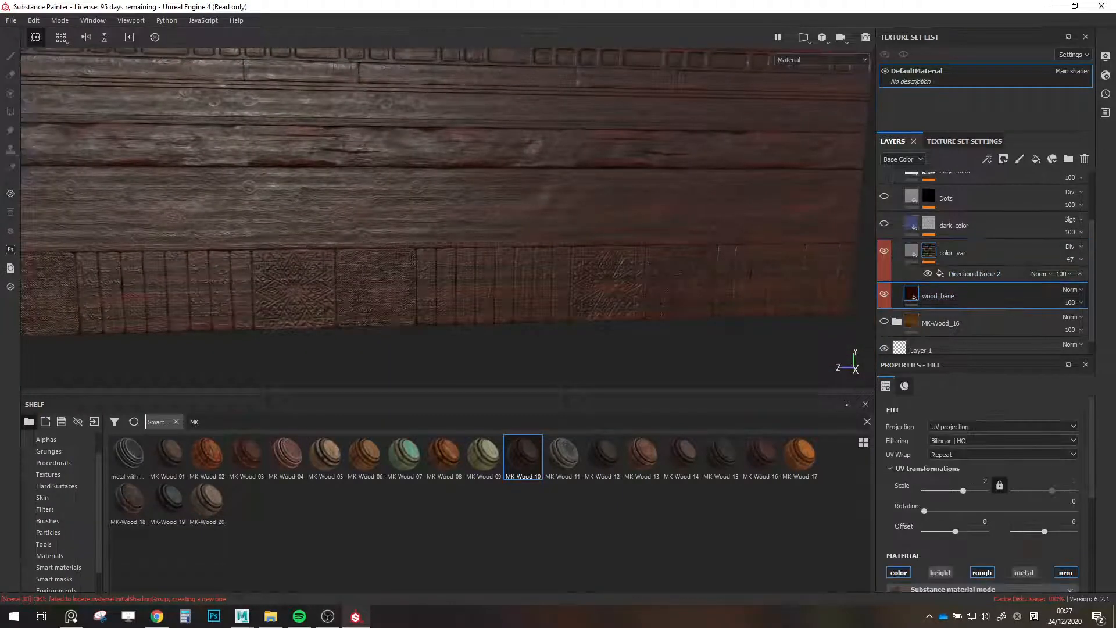
Switch to the reference board and examine the photos of the carved wooden ceiling and the dark carved door.
mouse_move(1115, 261)
right_mouse_down()
mouse_move(663, 264)
mouse_move(616, 284)
right_mouse_up()
scroll(615, 285, "down", 3)
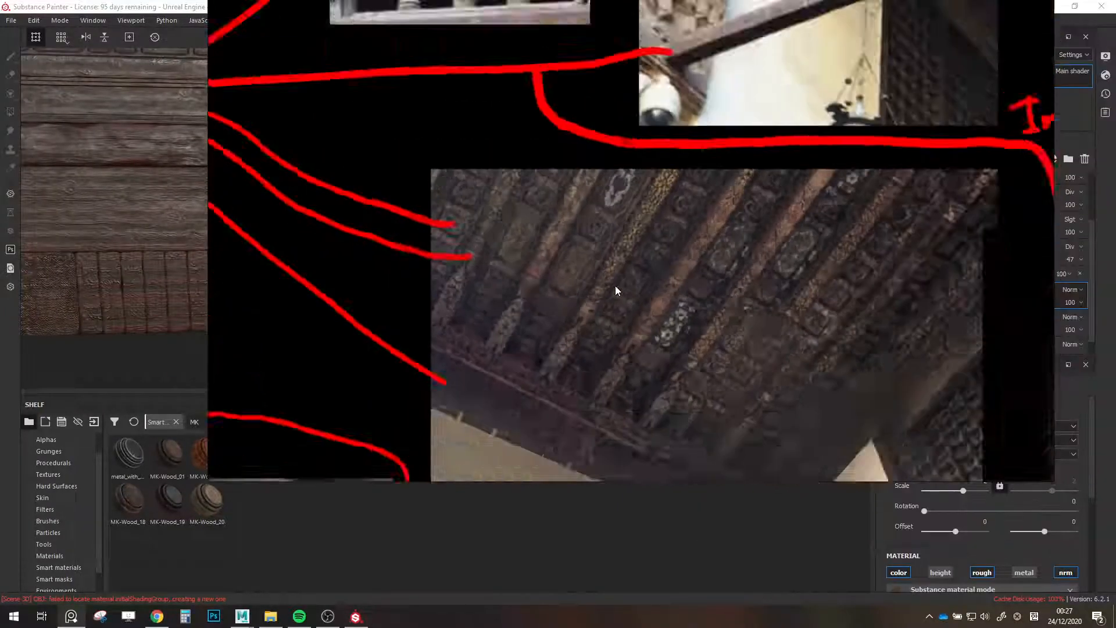
scroll(618, 286, "down", 5)
middle_click_drag(663, 282, 714, 91)
right_click_drag(683, 200, 624, 259)
scroll(630, 273, "up", 2)
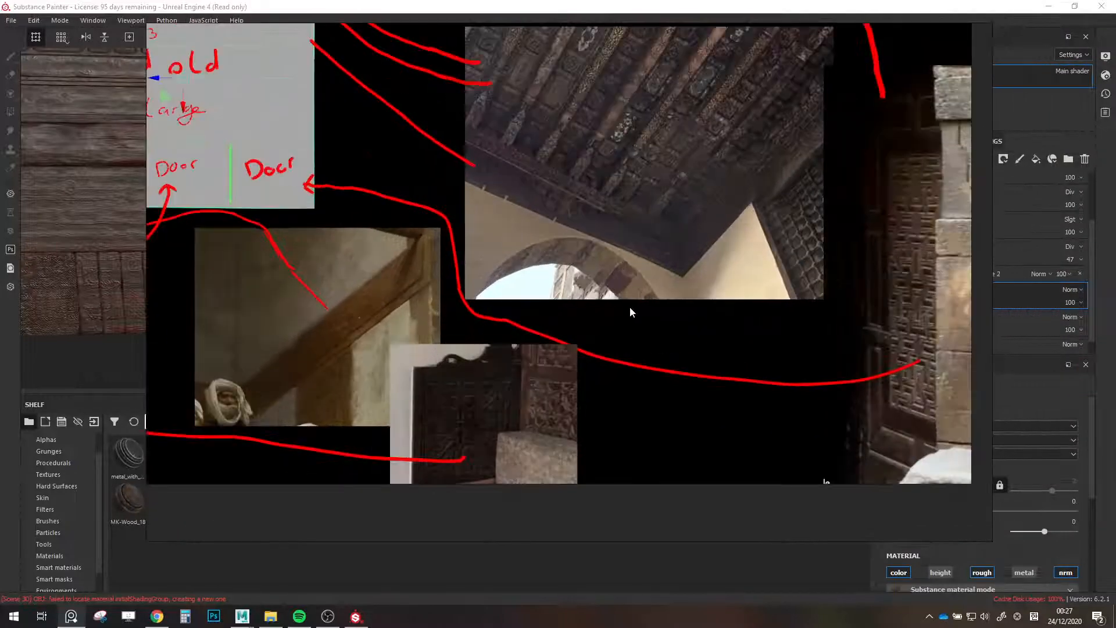
scroll(629, 312, "up", 6)
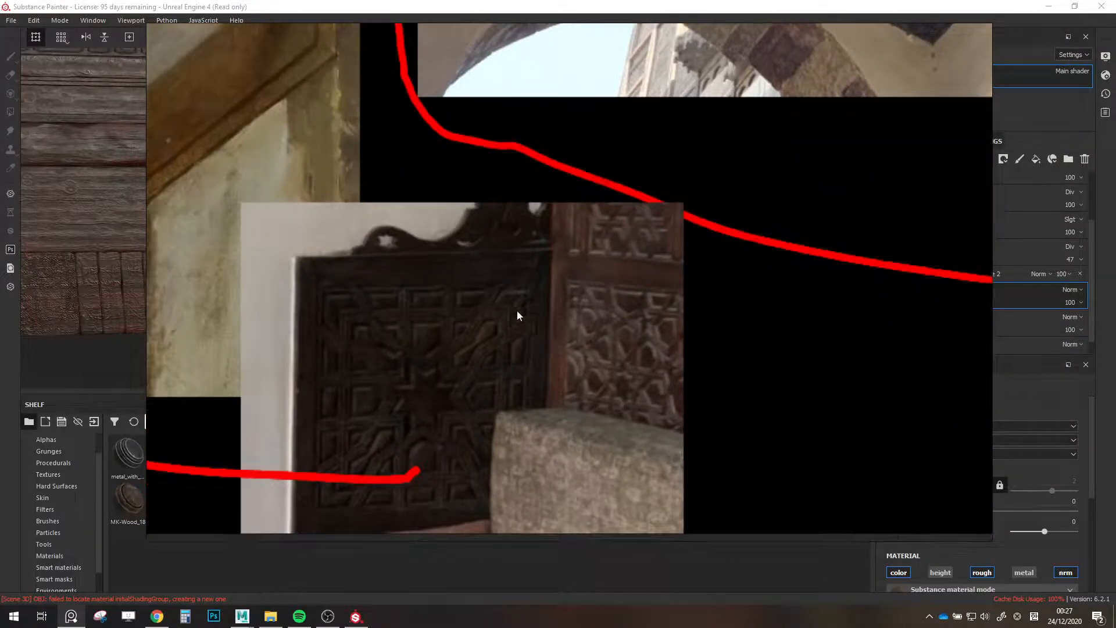
Shrink the reference board to a small window over the shelf and frame the dark carved wood photo in it.
mouse_move(406, 352)
right_mouse_down()
mouse_move(599, 364)
mouse_move(491, 390)
right_mouse_up()
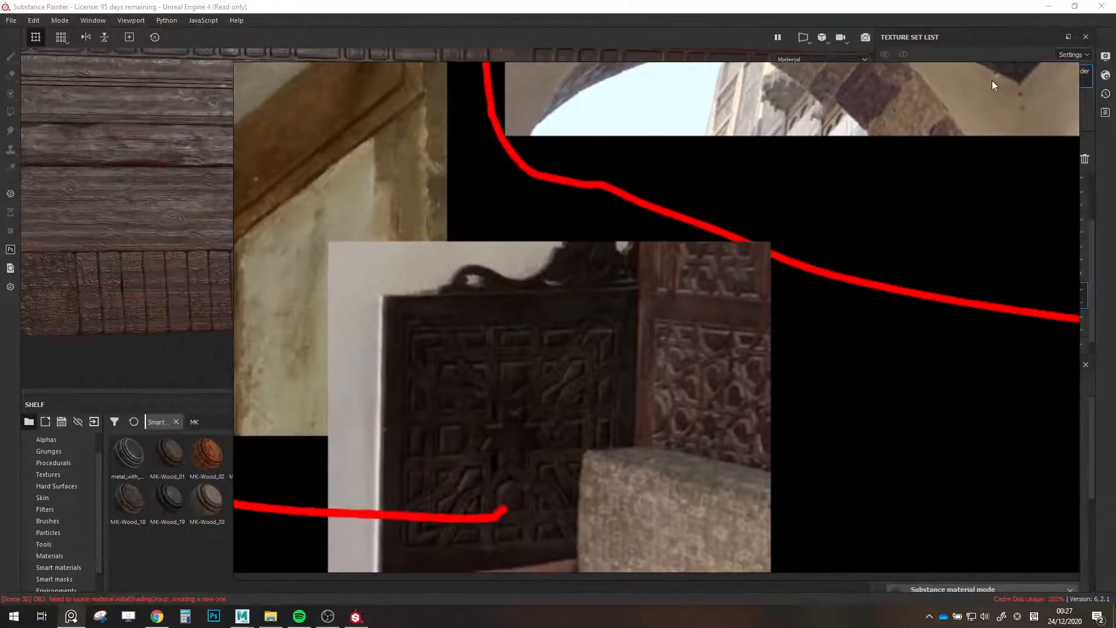
mouse_move(1076, 63)
left_mouse_down()
mouse_move(593, 294)
mouse_move(442, 348)
mouse_move(382, 434)
left_mouse_up()
right_click_drag(331, 475, 94, 489)
scroll(60, 518, "down", 3)
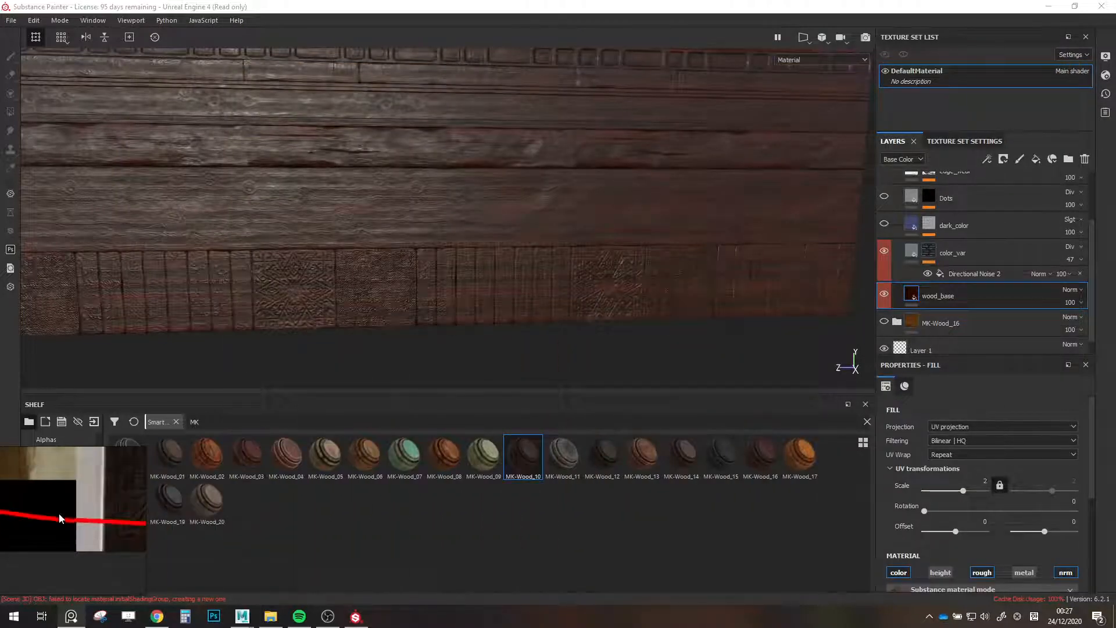
middle_click_drag(129, 471, 61, 543)
mouse_move(129, 556)
middle_mouse_down()
mouse_move(53, 530)
mouse_move(64, 526)
middle_mouse_up()
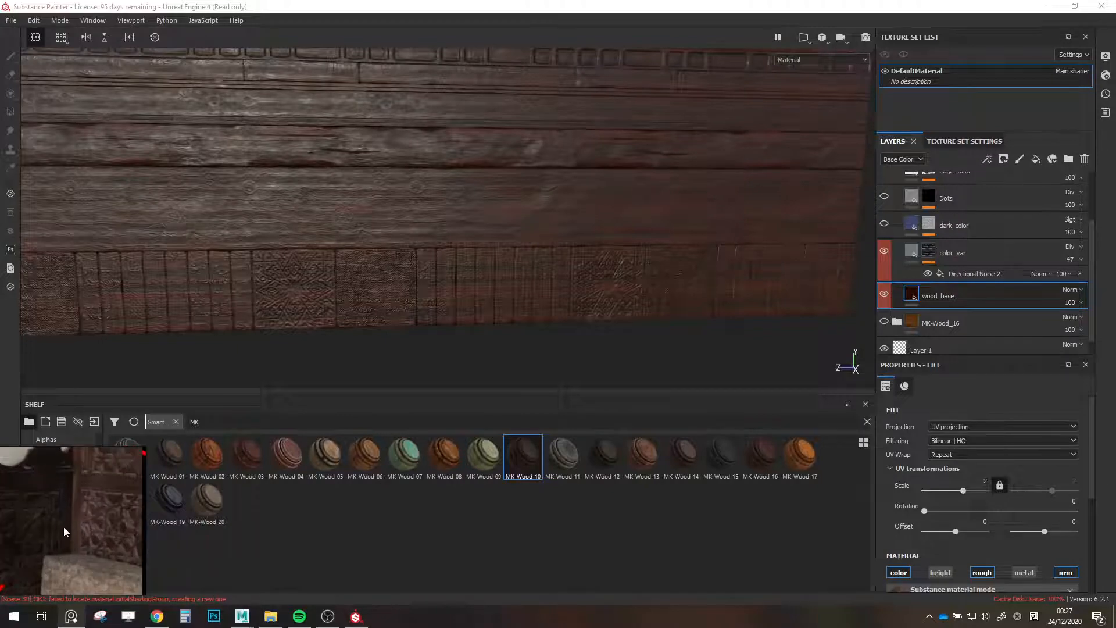
Show the dark_color layer and set its UV scale to 1.
mouse_move(366, 279)
left_mouse_down("alt")
mouse_move(328, 271)
mouse_move(415, 279)
mouse_move(411, 267)
mouse_move(374, 269)
mouse_move(377, 283)
left_mouse_up("alt")
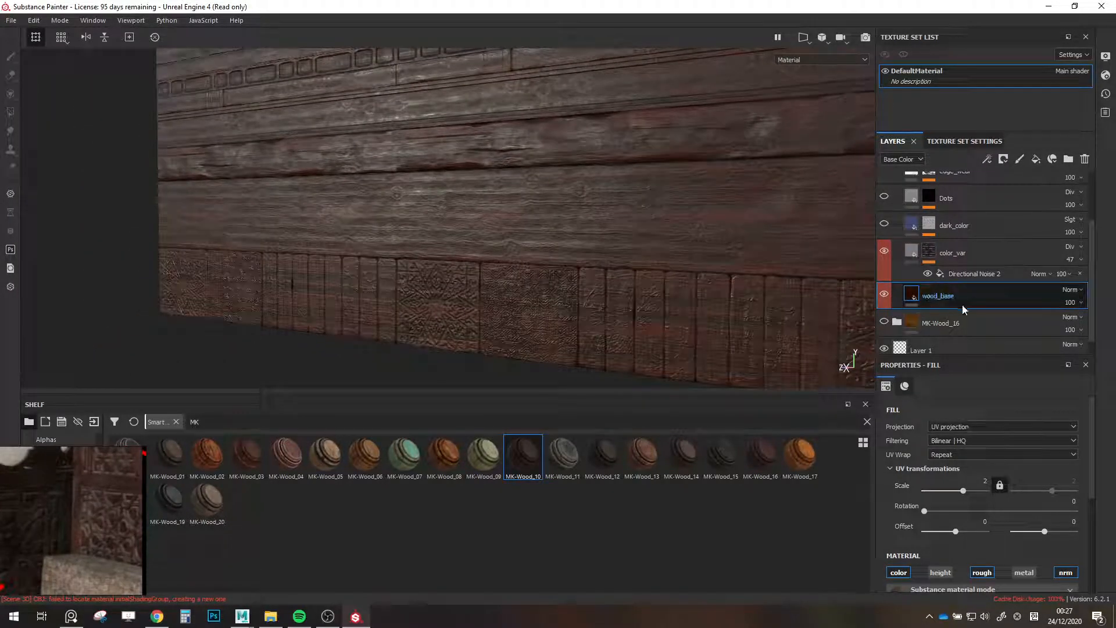
scroll(906, 263, "up", 1)
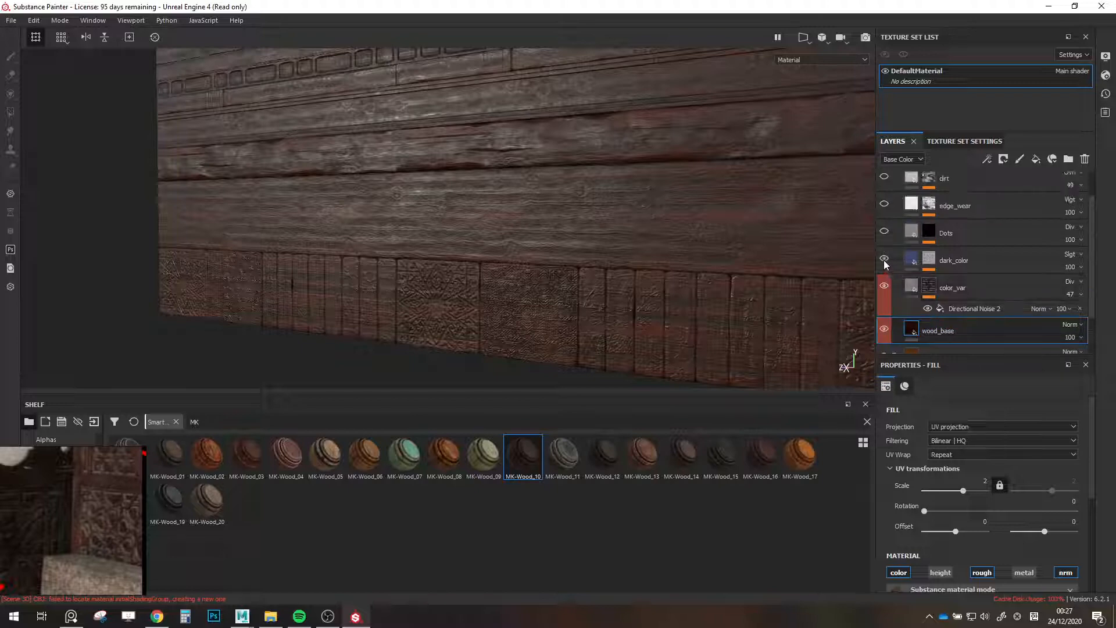
left_click(884, 260)
scroll(645, 216, "down", 2)
left_click_drag(571, 209, 645, 242, "alt")
left_click(904, 261)
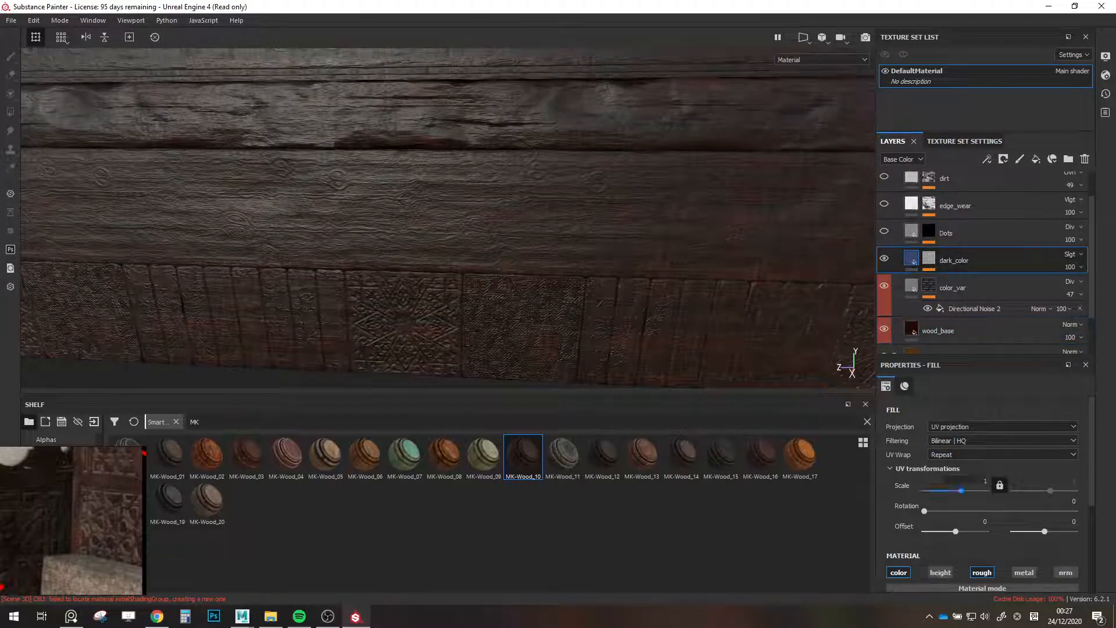
Set the UV scale of the Directional Noise 4 fill in dark_color's mask to 5 and check the planks.
left_click(929, 260)
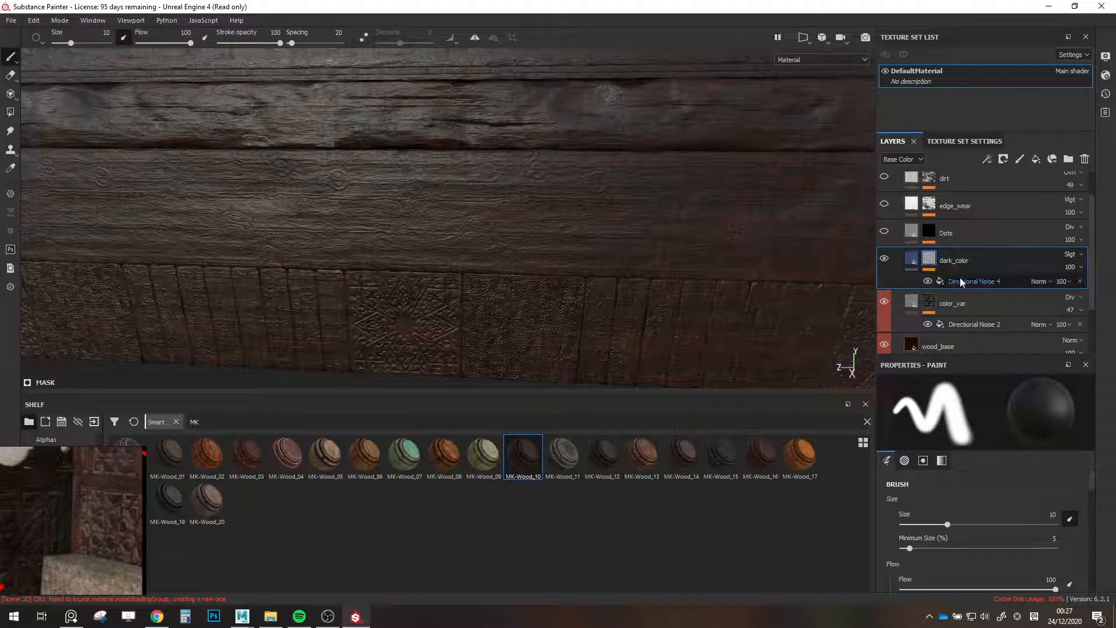
left_click(960, 280)
left_click_drag(934, 509, 919, 514)
scroll(631, 250, "down", 3)
middle_click_drag(631, 250, 640, 277, "alt")
left_click_drag(580, 262, 628, 252, "alt")
right_click_drag(628, 252, 710, 274, "alt")
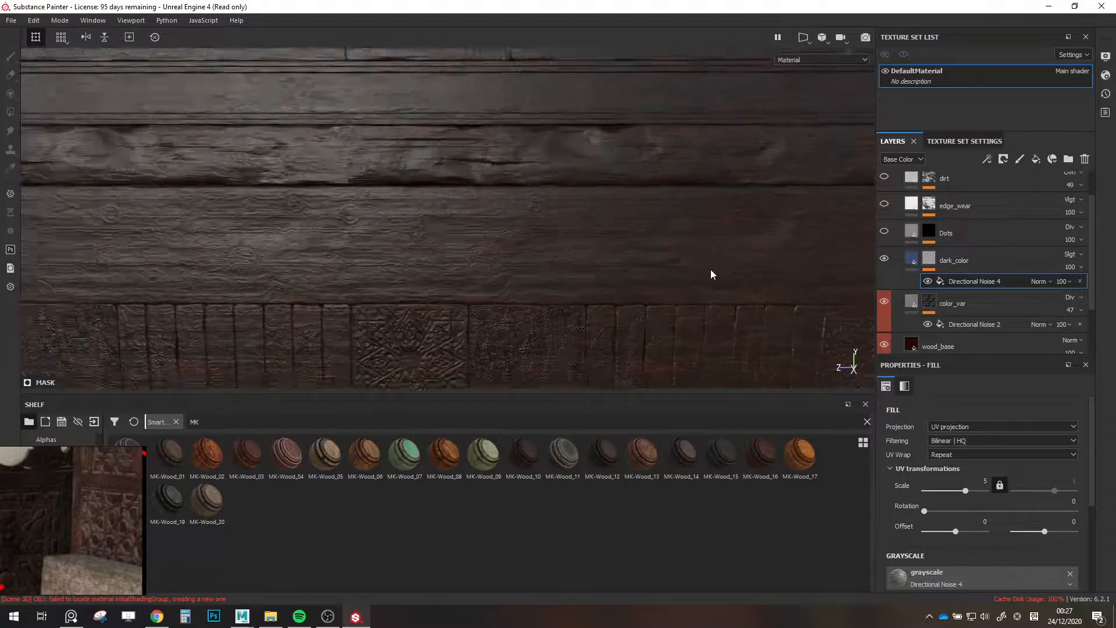
middle_click_drag(710, 274, 603, 261, "alt")
left_click_drag(603, 261, 675, 282, "alt")
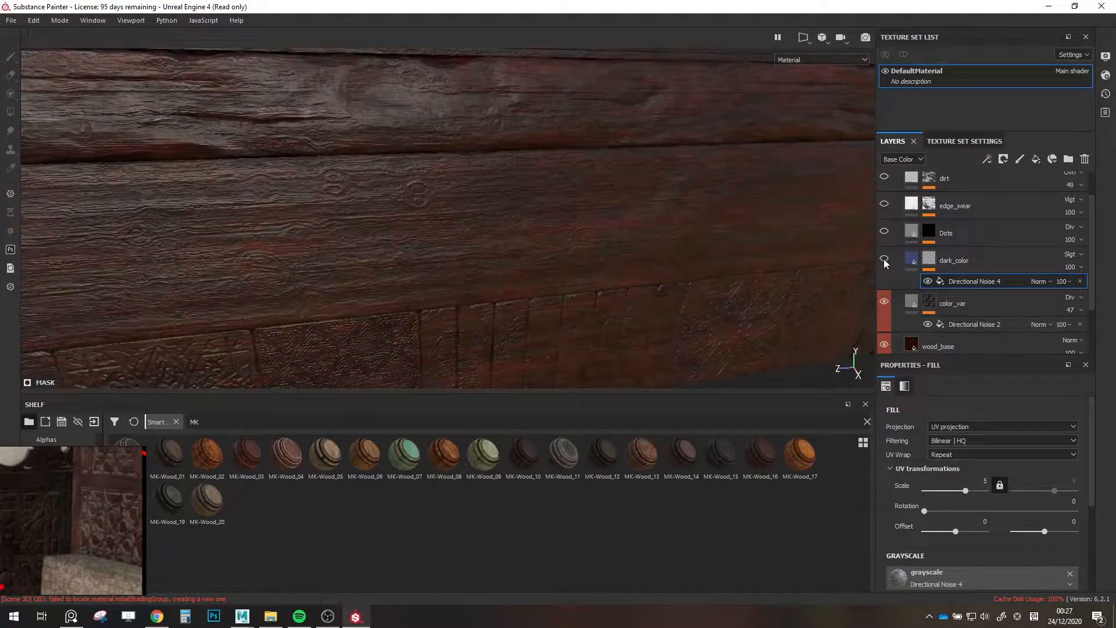
Set the Balance of dark_color's Directional Noise 4 to 0.34.
scroll(976, 441, "down", 3)
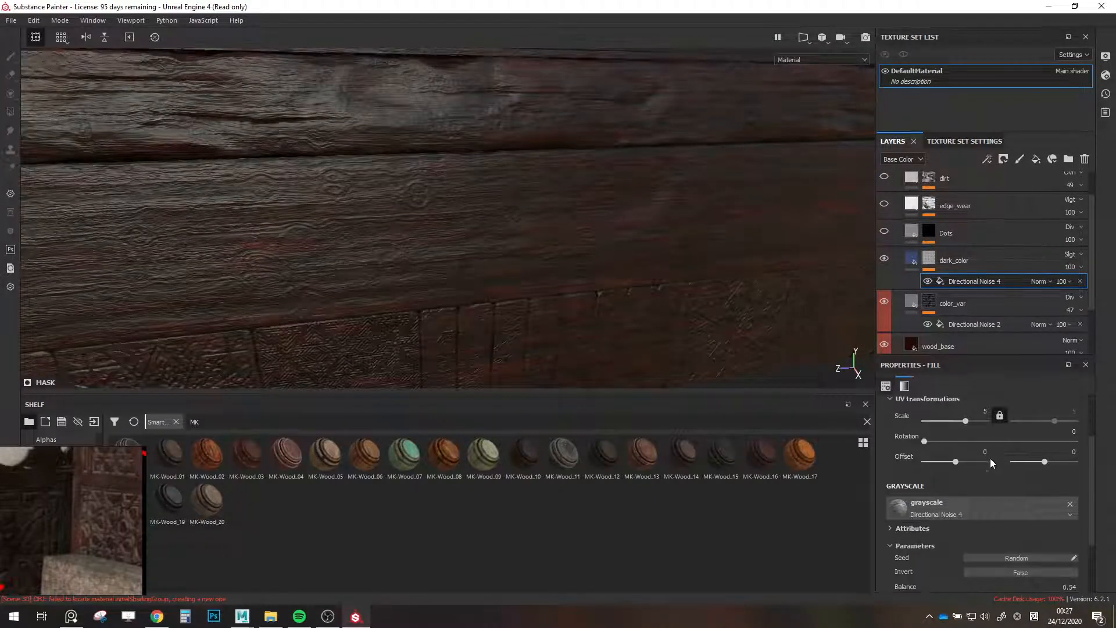
mouse_move(959, 528)
left_mouse_down()
mouse_move(934, 528)
mouse_move(965, 529)
left_mouse_up()
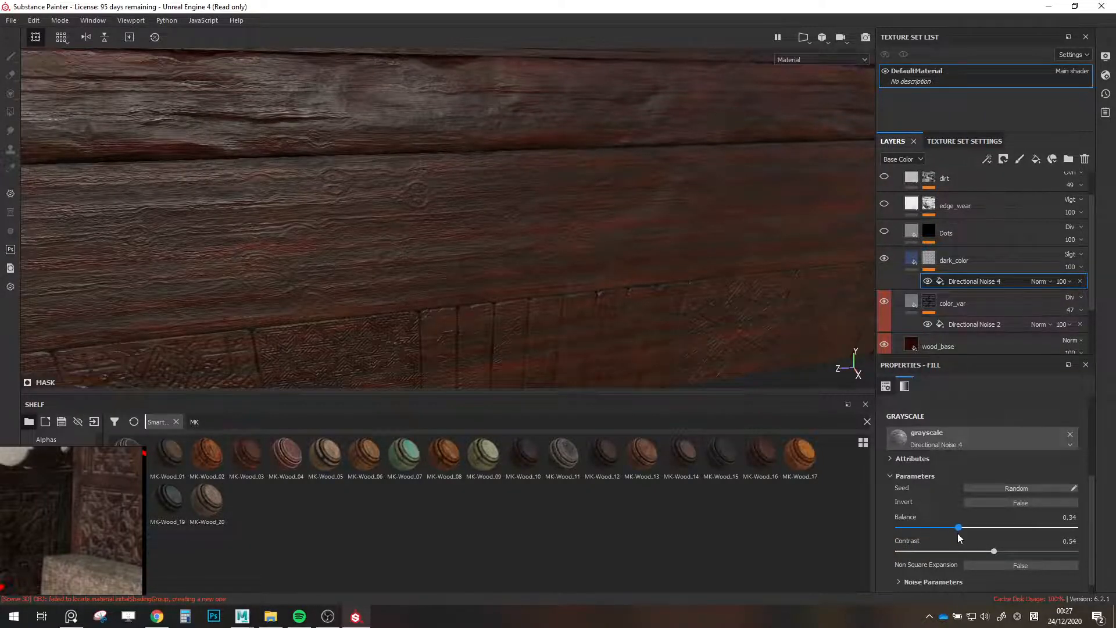
left_click_drag(721, 279, 872, 265, "alt")
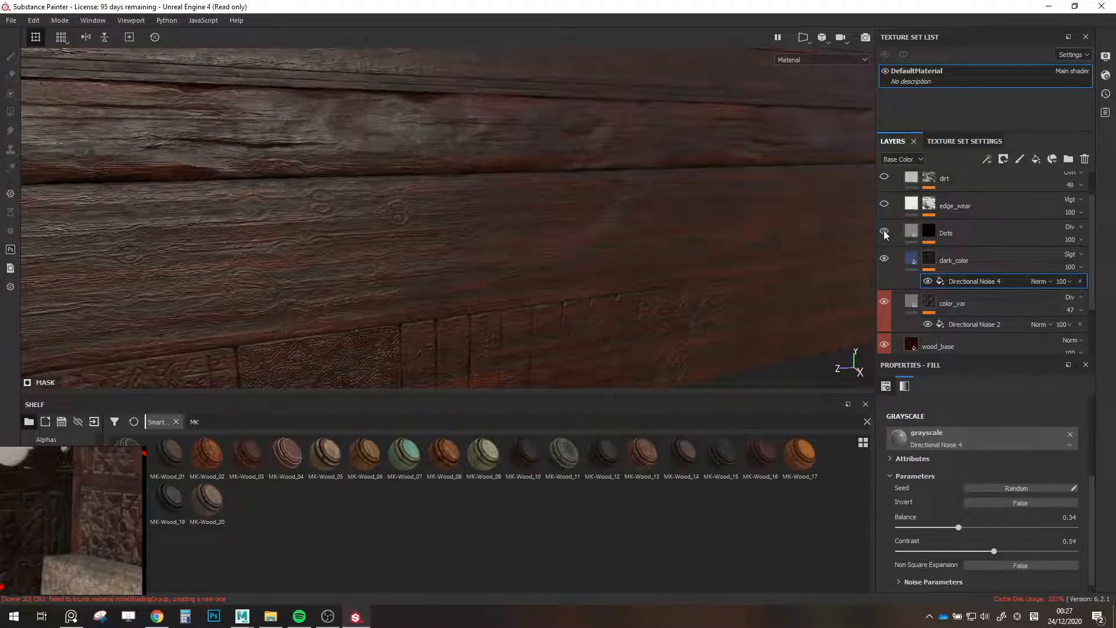
Try the Dots layer with the Balance of its mask's Dirt 5 fill at 0.75.
left_click(906, 236)
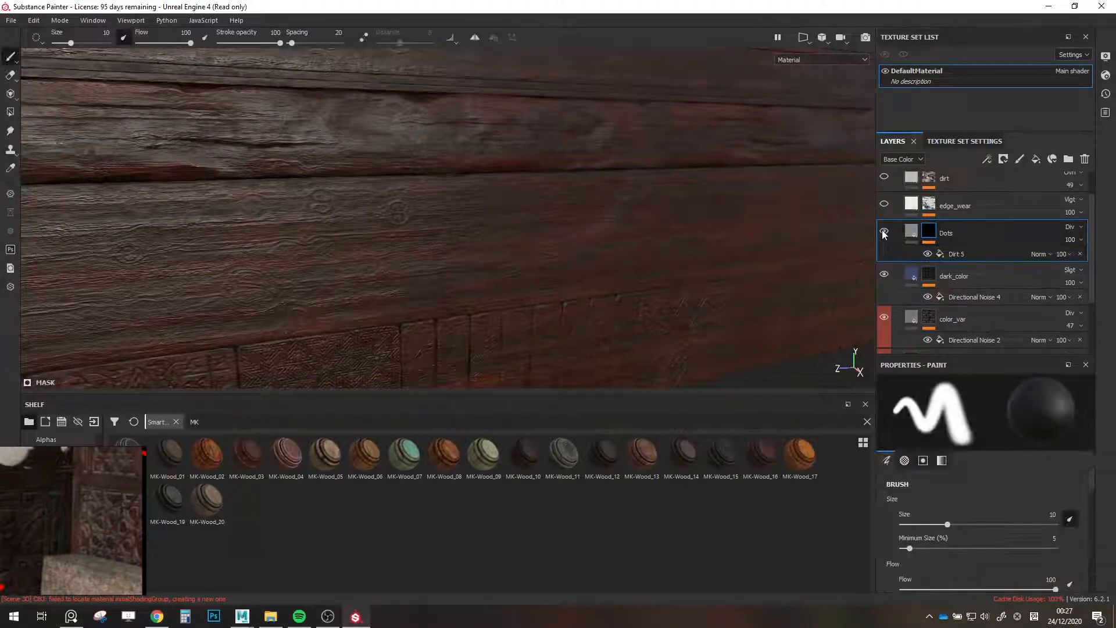
left_click(961, 256)
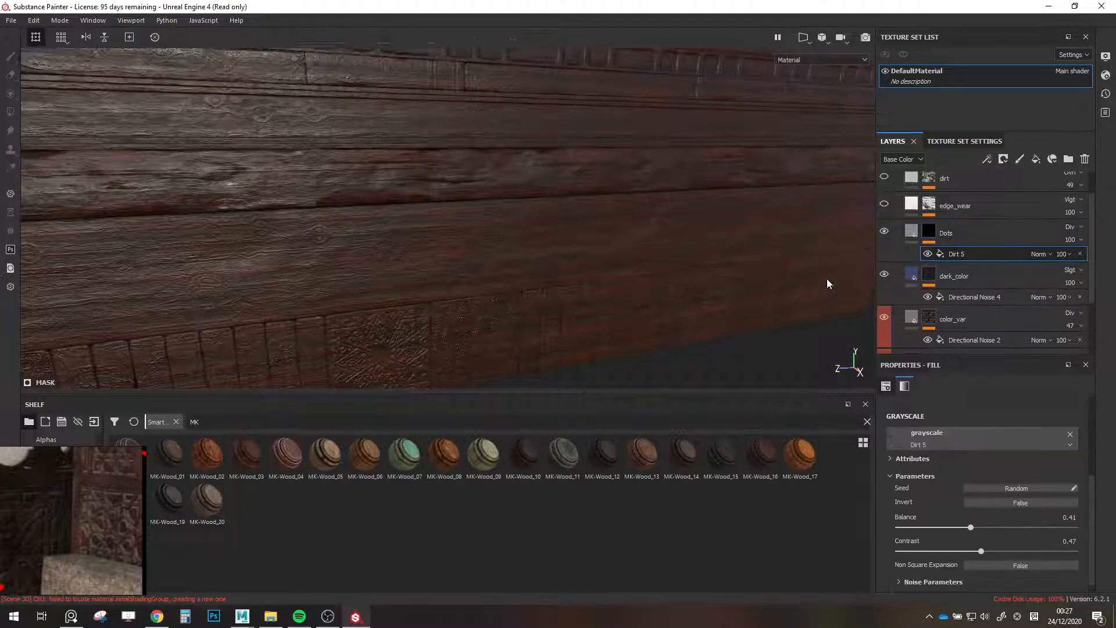
scroll(918, 477, "down", 1)
left_click_drag(971, 516, 1013, 516)
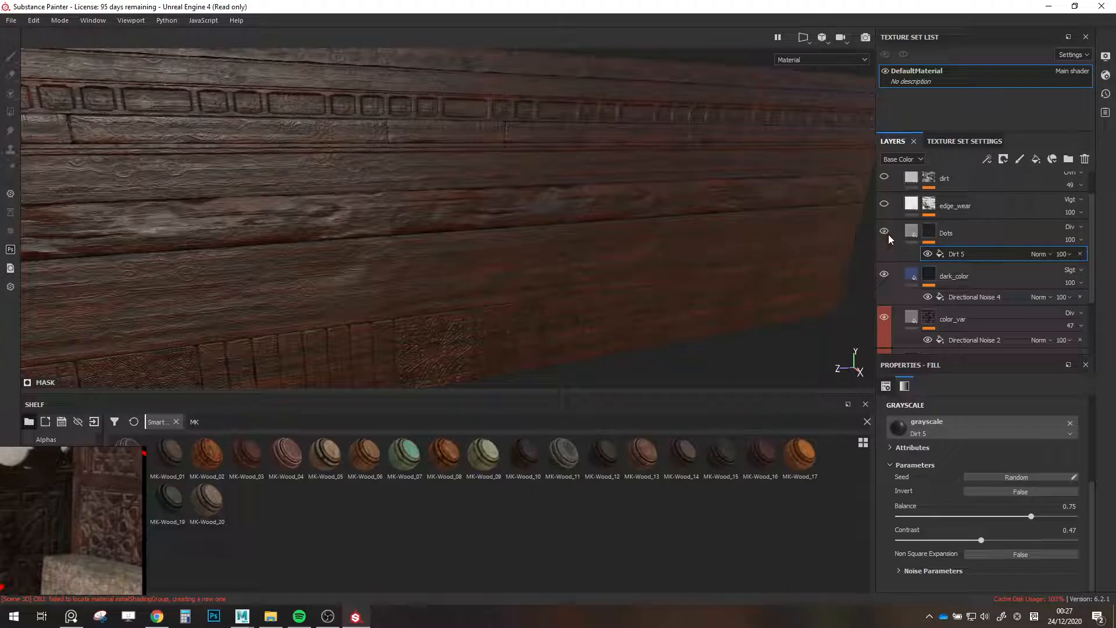
key("ctrl+z")
Delete the Dots layer from the MK-Wood_10 material.
left_click(907, 234)
key("Delete")
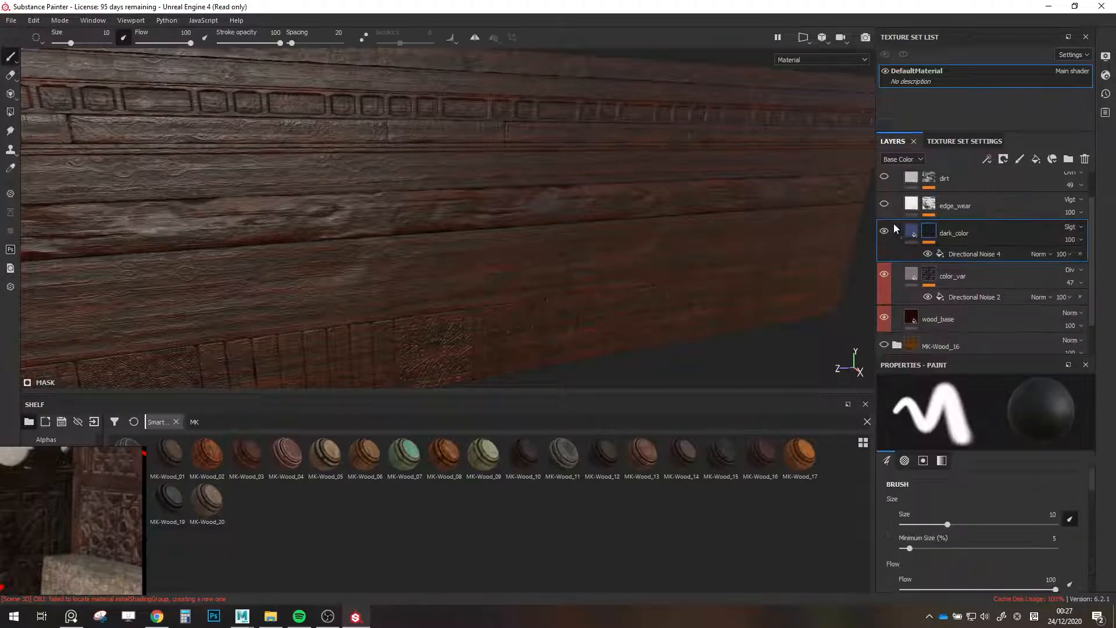
Show edge_wear with only its Metal Edge Wear mask generator enabled, set to Wear Level 0.4 and Wear Contrast 0.51.
left_click(884, 204)
left_click(940, 214)
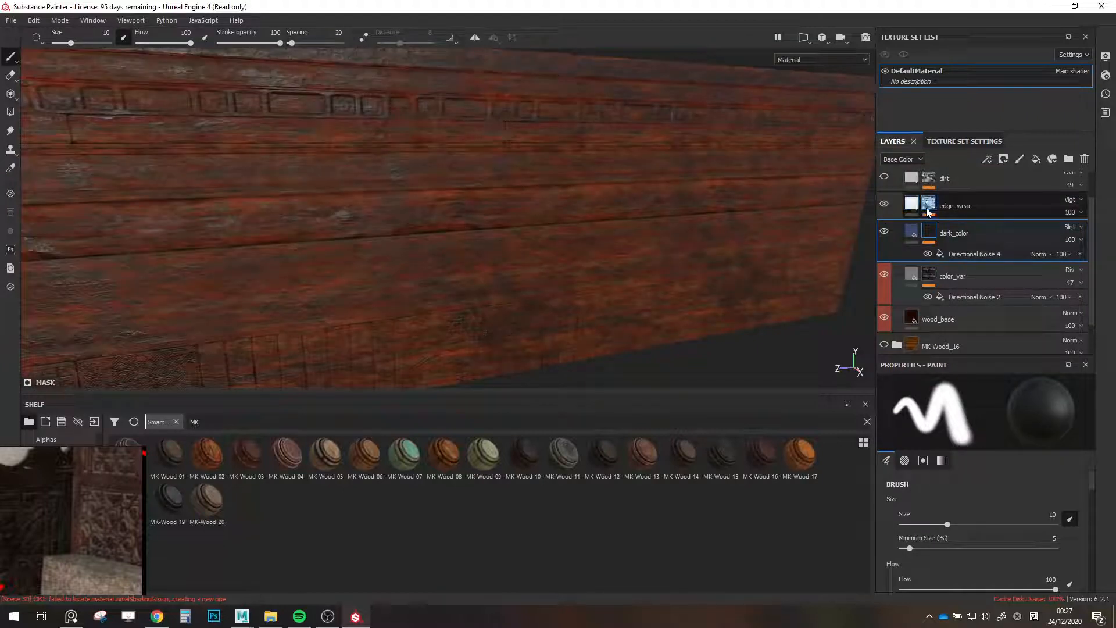
left_click(968, 269)
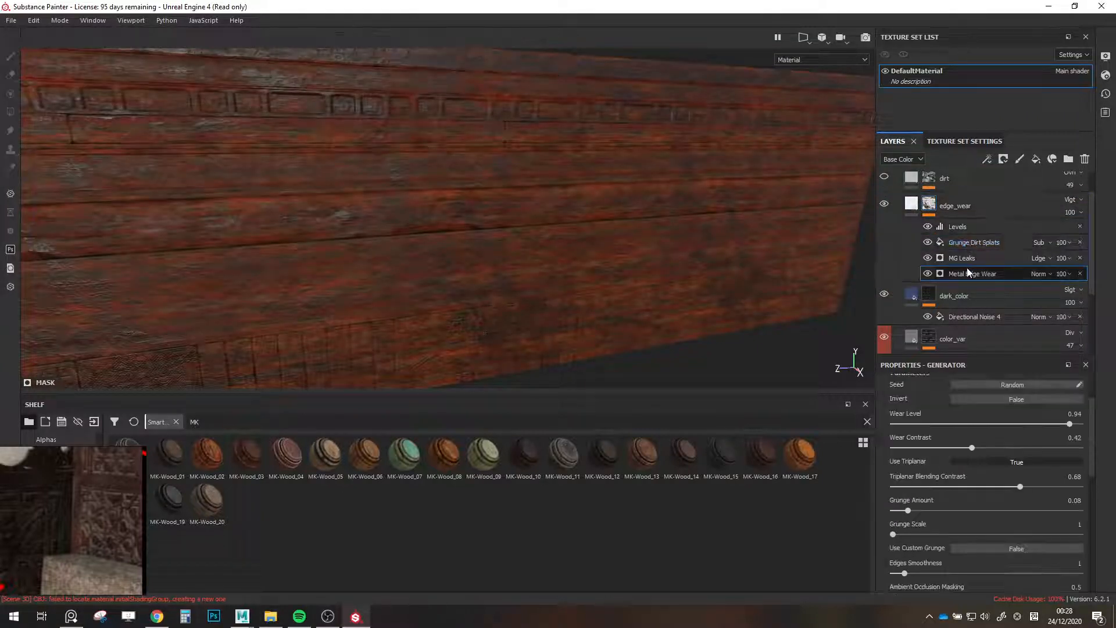
scroll(936, 442, "up", 2)
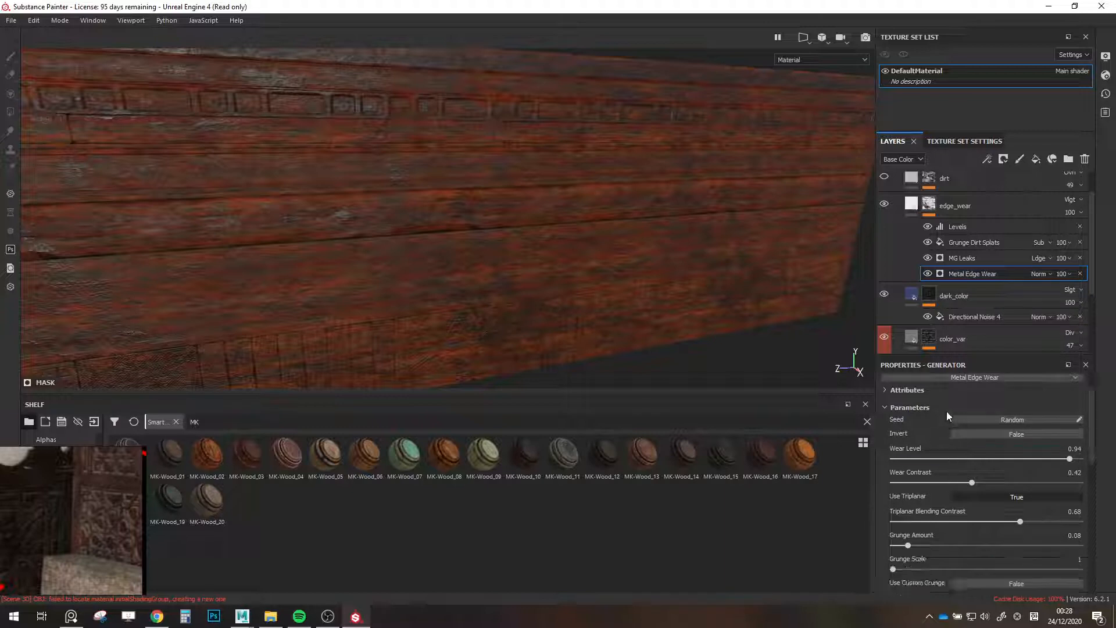
left_click_drag(969, 459, 957, 462)
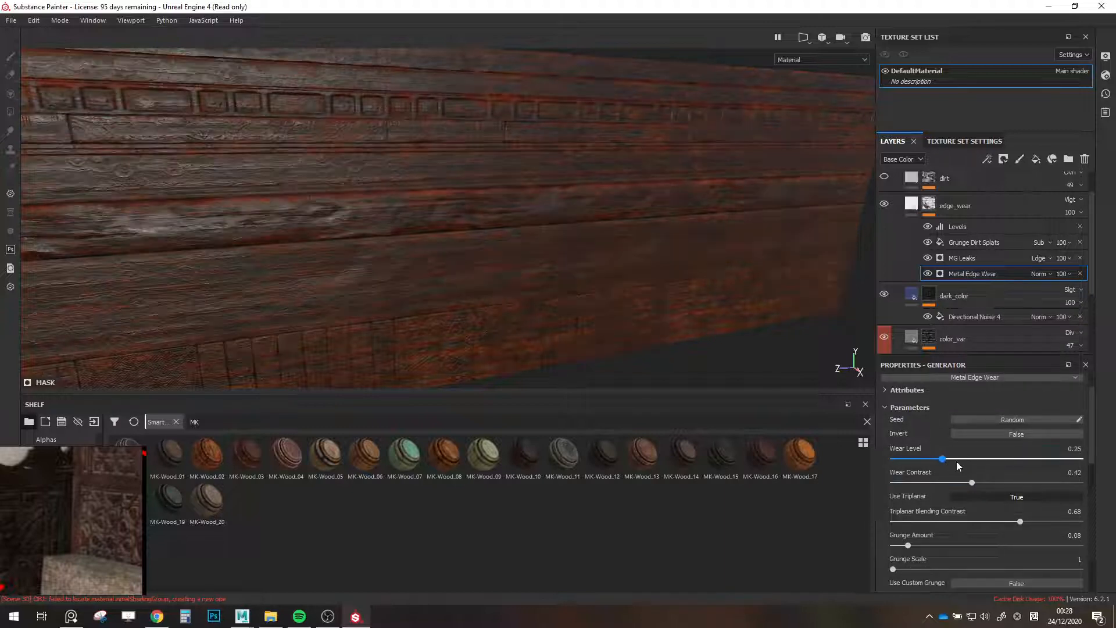
left_click(928, 258)
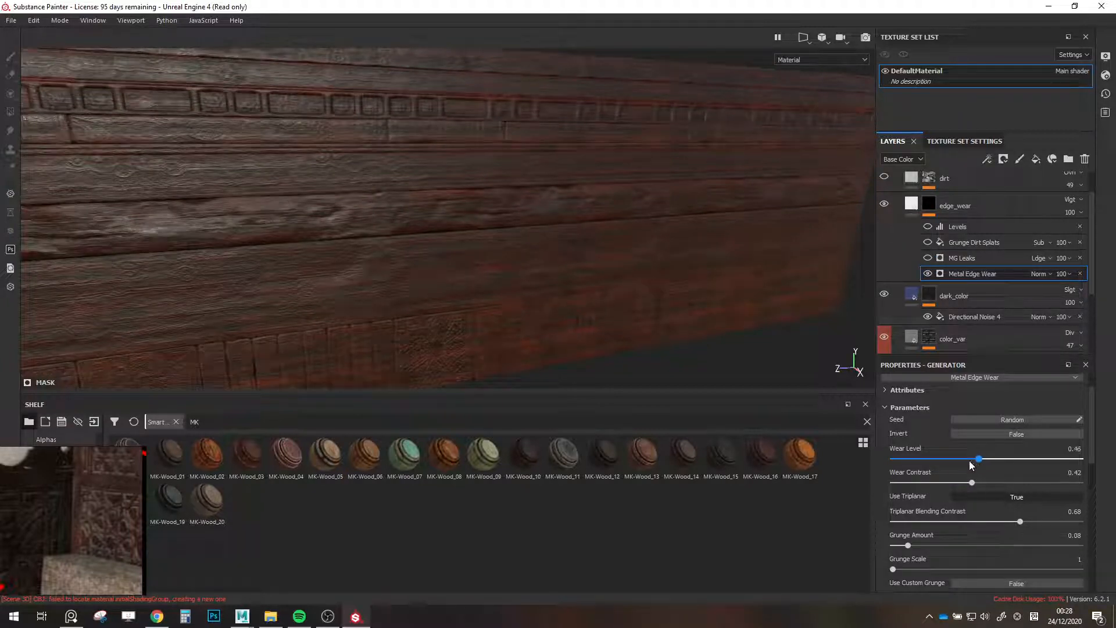
left_click_drag(961, 469, 982, 486)
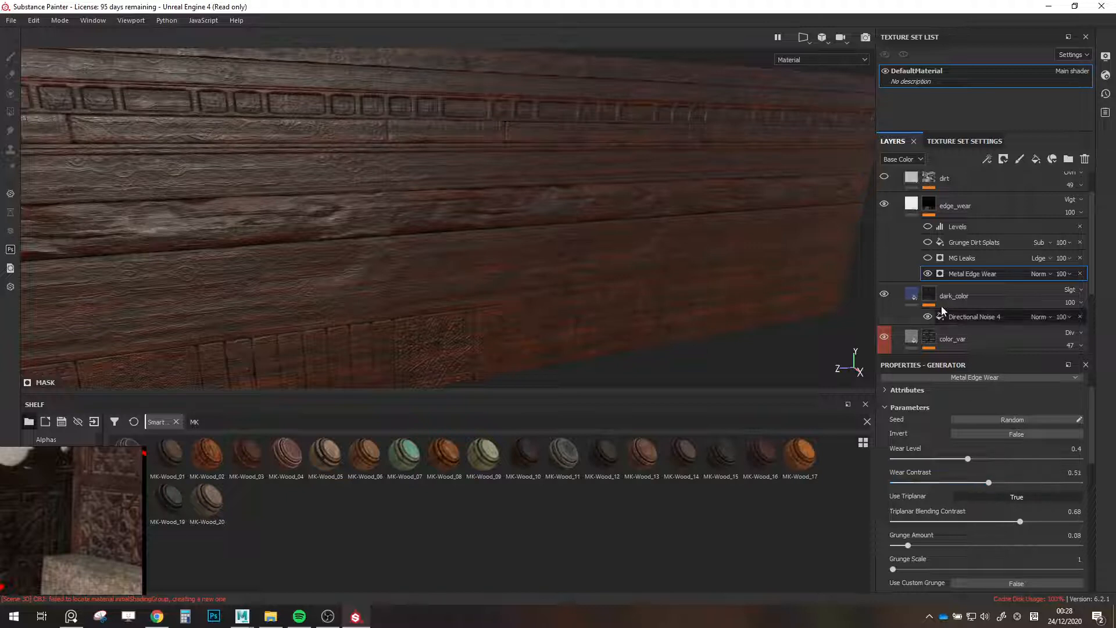
Re-enable the MG Leaks generator in edge_wear's mask and set its Level to 0.67.
left_click(929, 259)
left_click(946, 260)
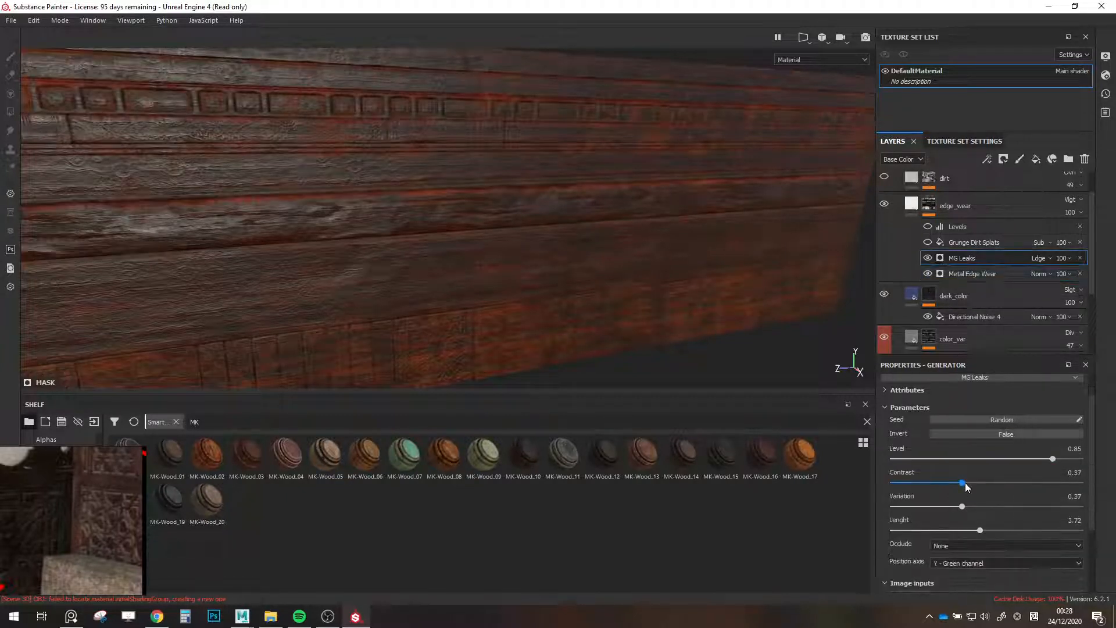
left_click_drag(992, 459, 1019, 459)
scroll(644, 303, "down", 3)
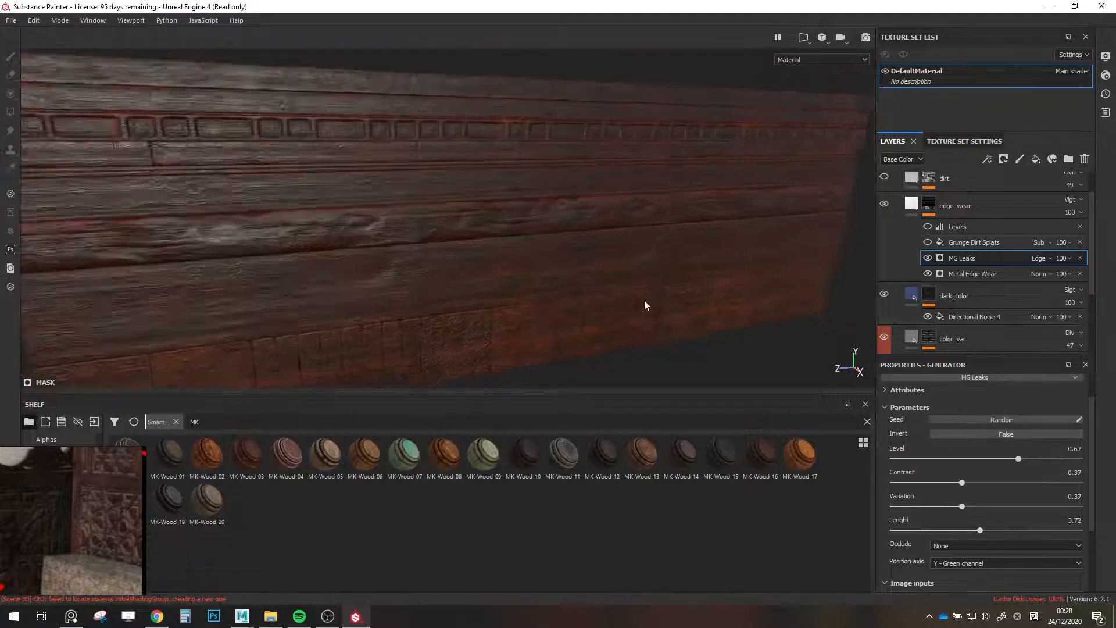
left_click_drag(644, 303, 618, 294, "alt")
scroll(589, 254, "up", 3)
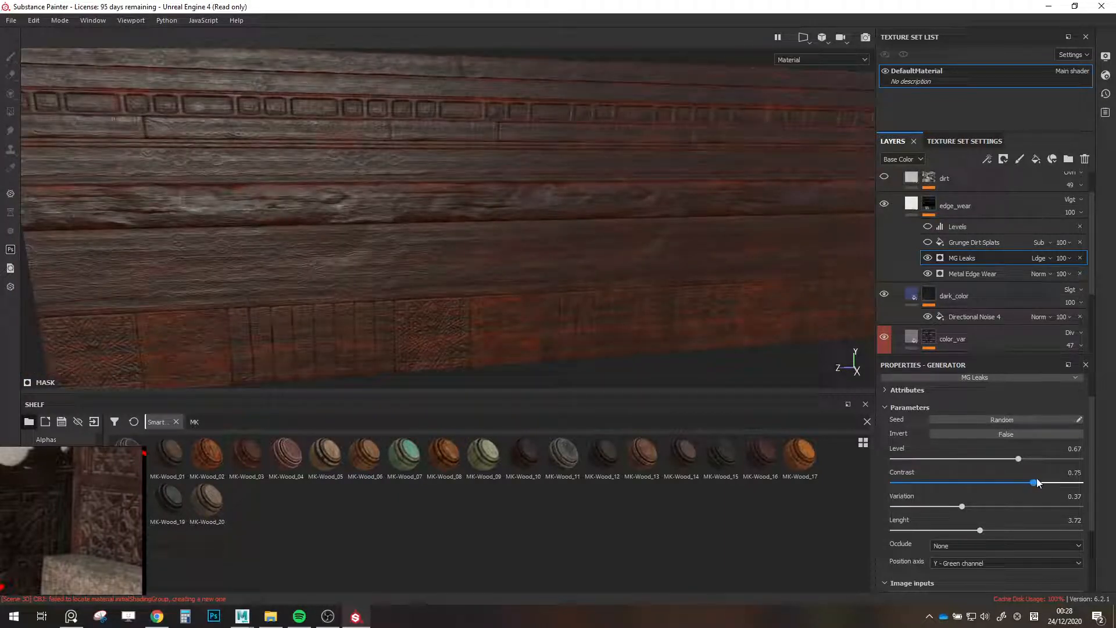
Set the MG Leaks Contrast to 0.7 and Variation to 0.4 and check the planks.
left_click_drag(1023, 482, 1023, 483)
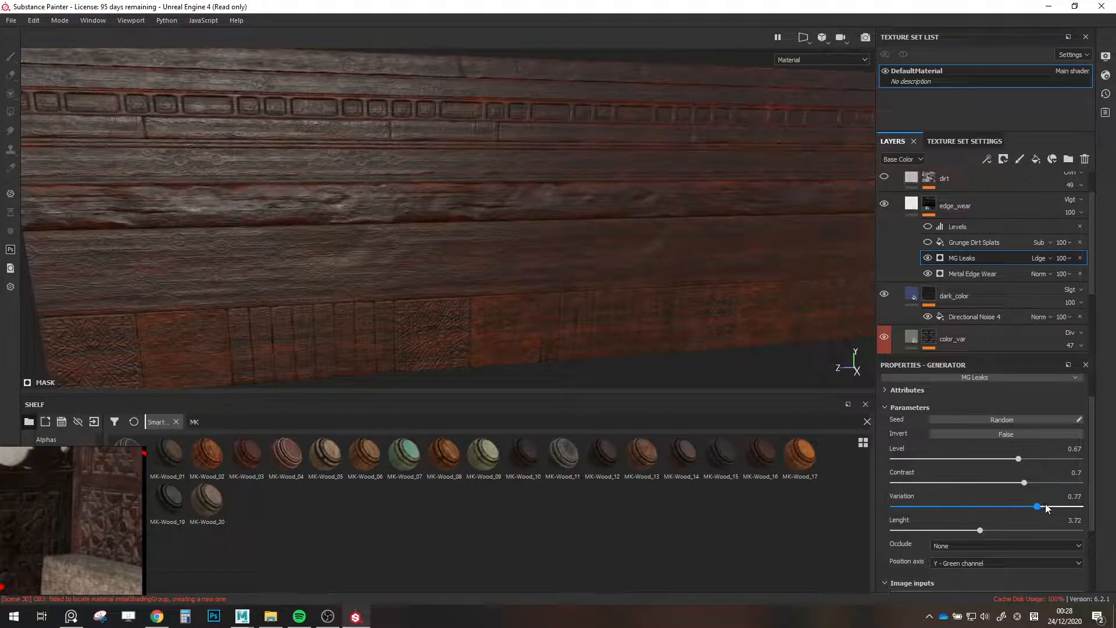
left_click_drag(961, 506, 967, 506)
scroll(642, 251, "down", 3)
scroll(655, 318, "up", 3)
left_click_drag(655, 318, 589, 378, "alt")
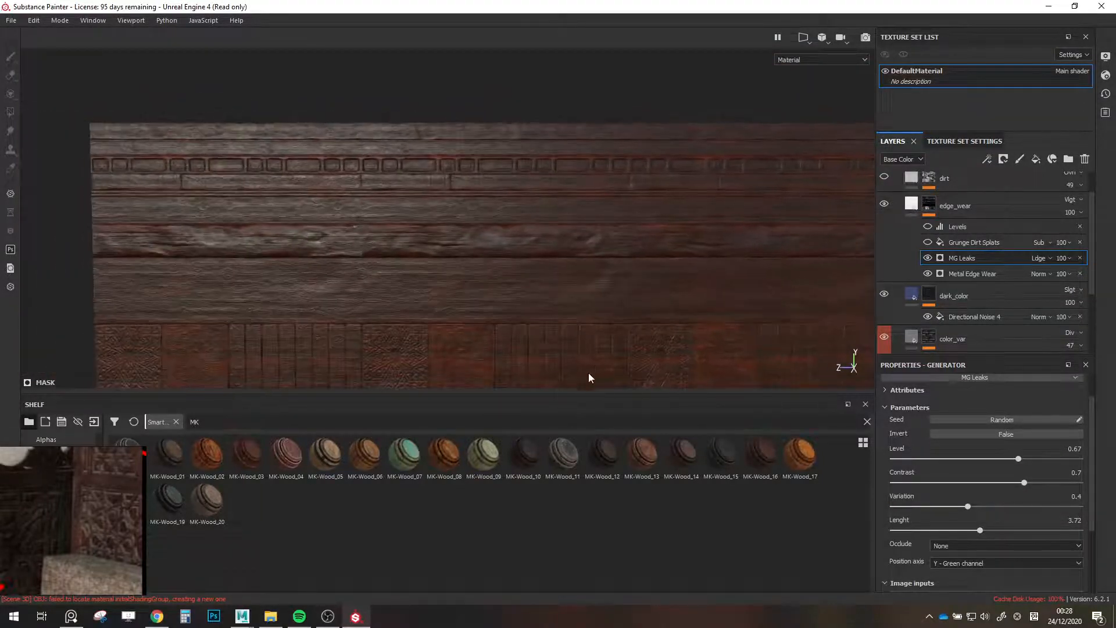
left_click_drag(652, 268, 692, 253, "alt")
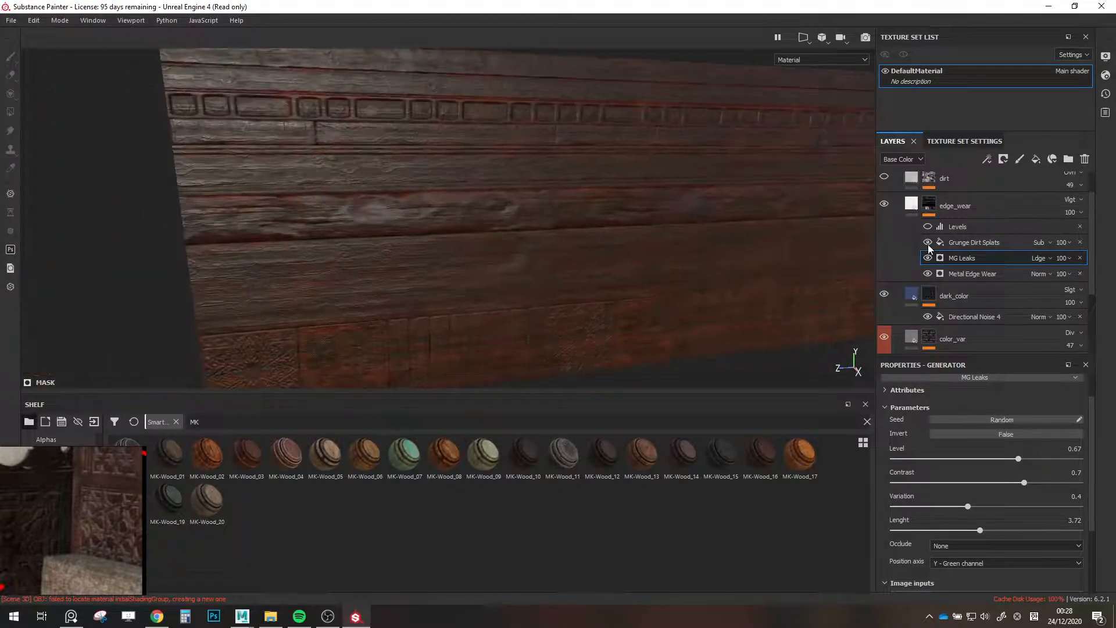
Re-enable Grunge Dirt Splats and Levels in edge_wear's mask and return to the layer's material settings.
left_click(929, 244)
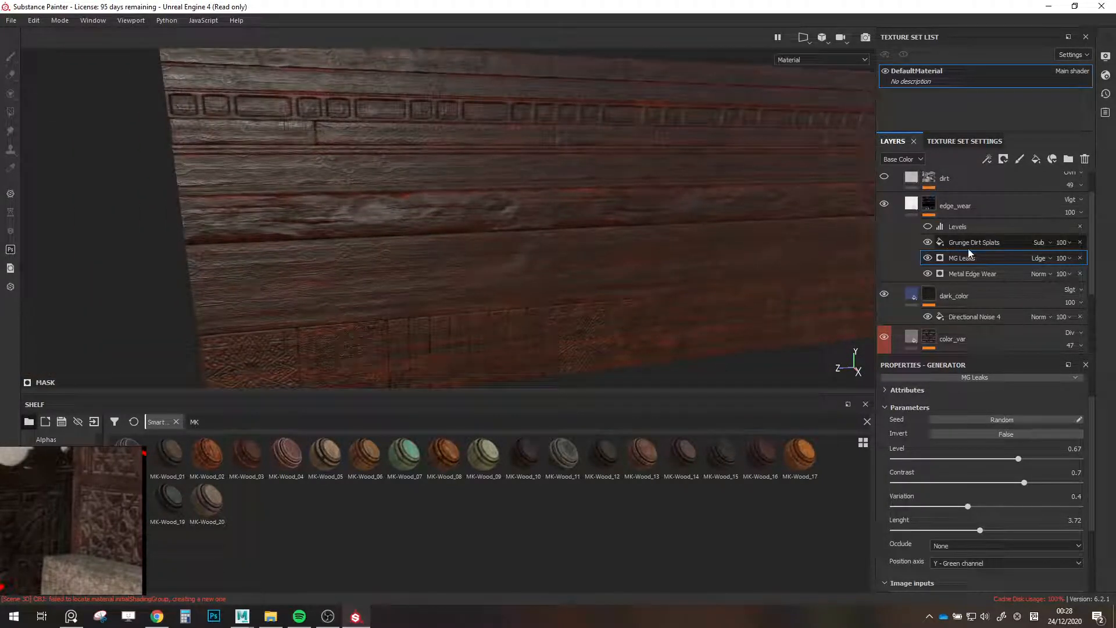
left_click(930, 228)
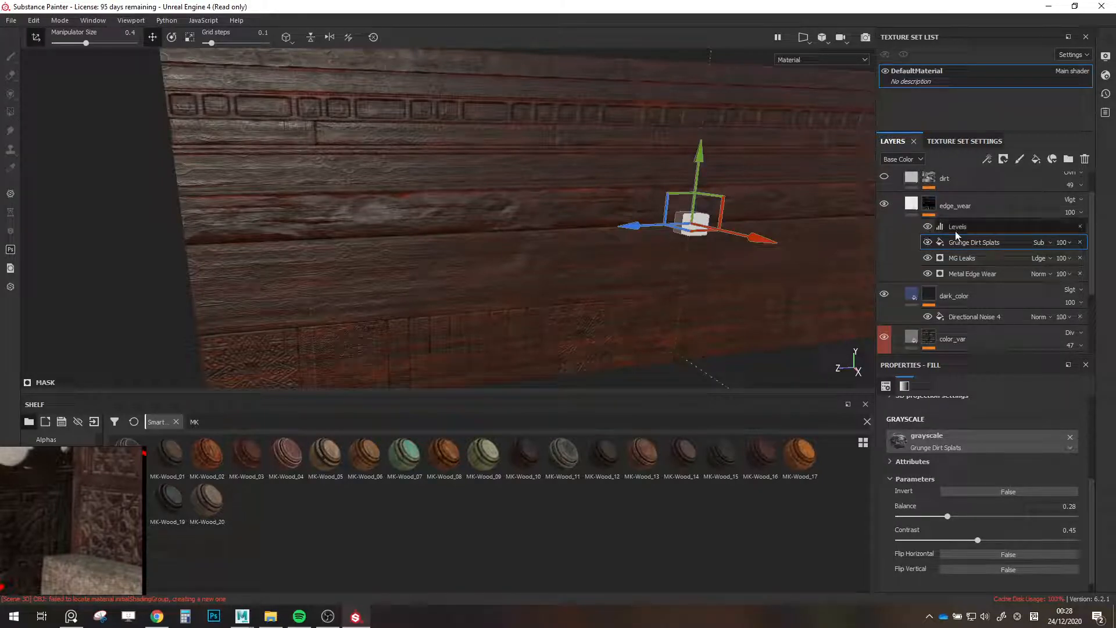
scroll(887, 189, "up", 1)
left_click(911, 237)
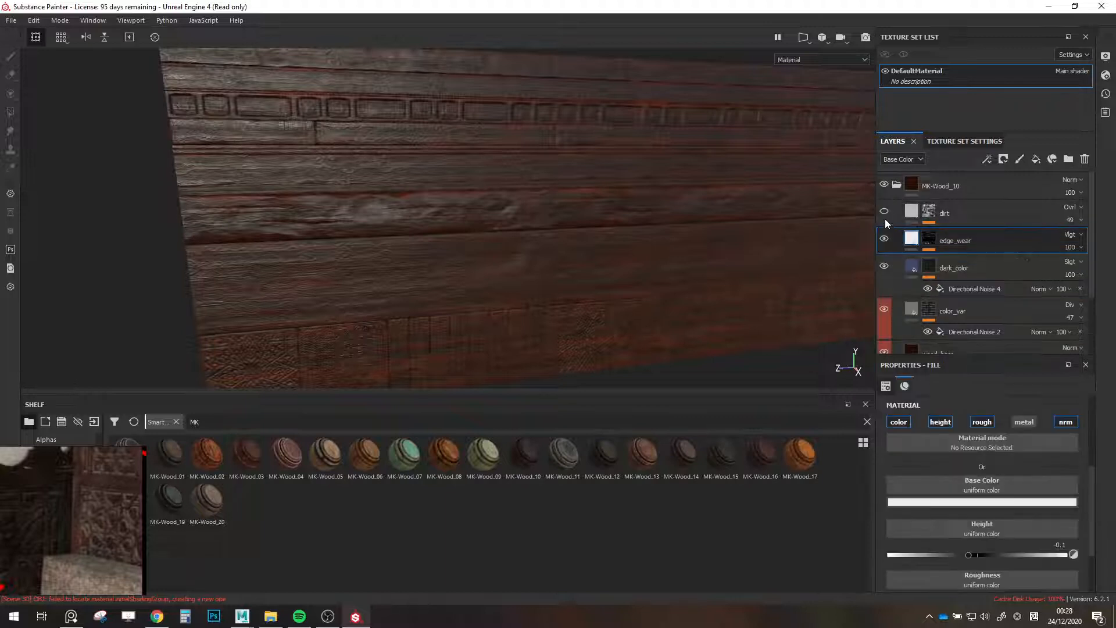
Show the dirt layer and set the Balance of its mask's Grunge Dirt Splats fill to 0.23.
left_click(883, 215)
left_click_drag(864, 217, 566, 195, "alt")
left_click(937, 209)
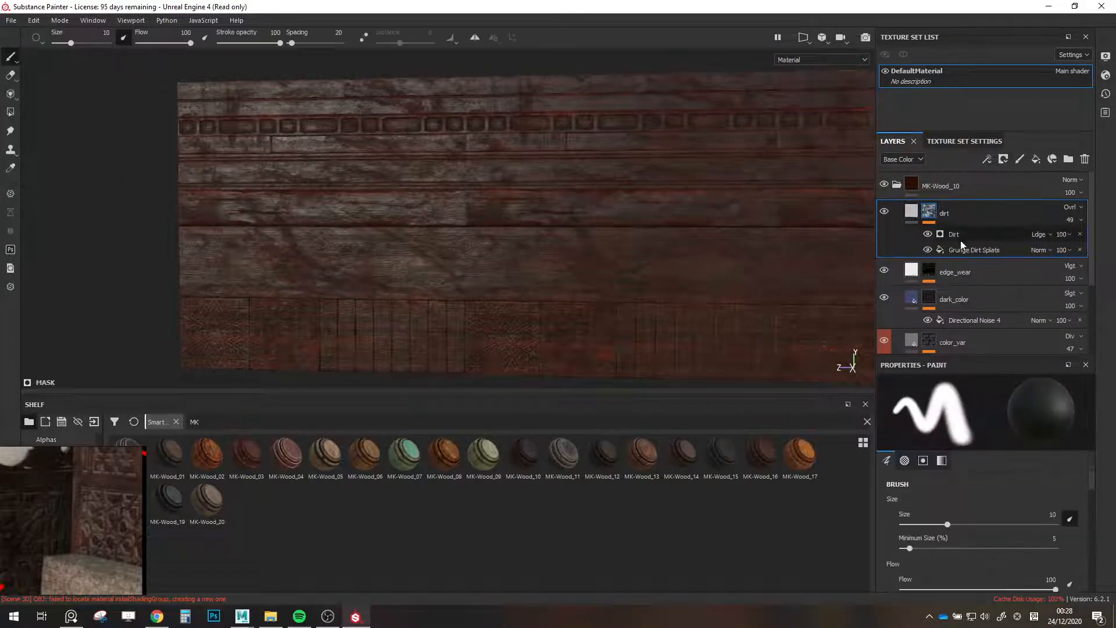
left_click(967, 247)
mouse_move(960, 516)
left_mouse_down()
mouse_move(933, 517)
mouse_move(943, 515)
left_mouse_up()
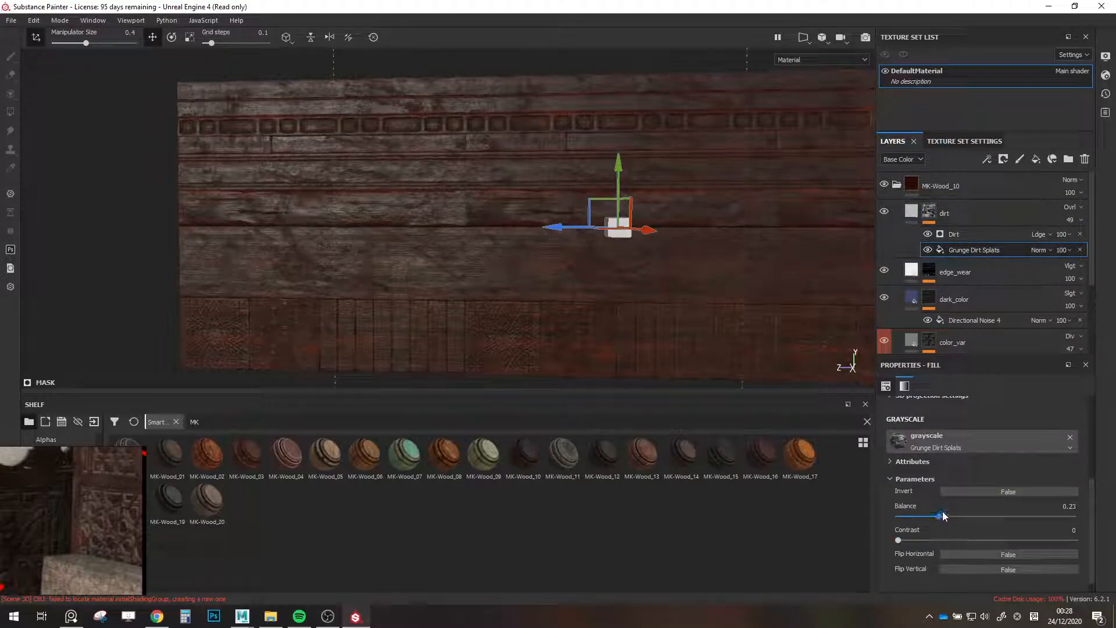
Shift the tri-planar projection of dirt's Grunge Dirt Splats fill sideways along the planks and check the dirt pattern.
scroll(913, 500, "up", 3)
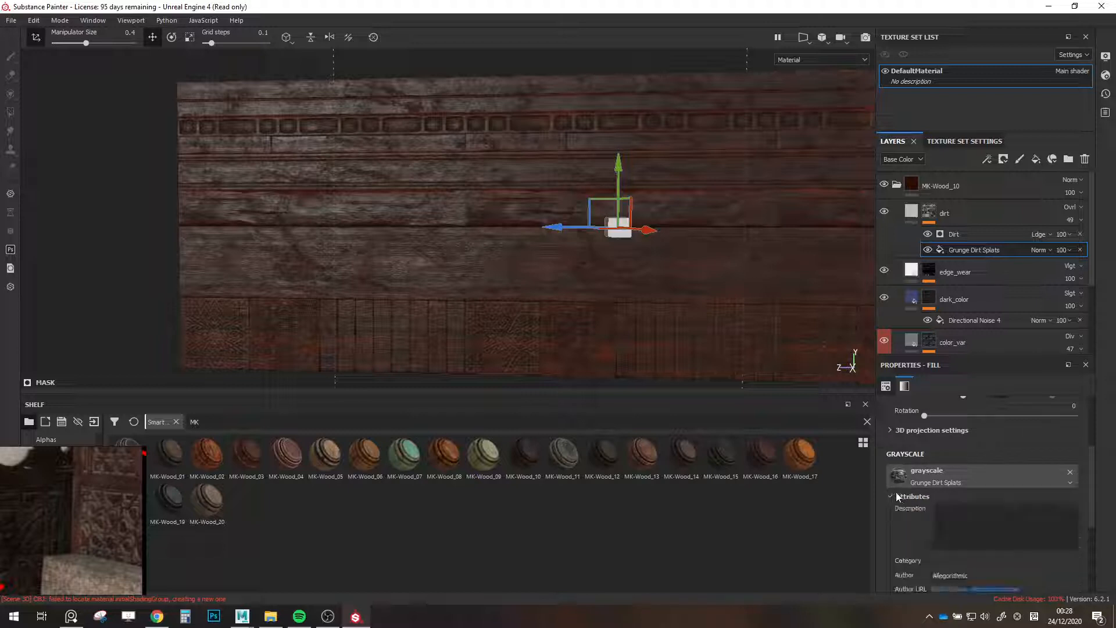
scroll(918, 504, "up", 1)
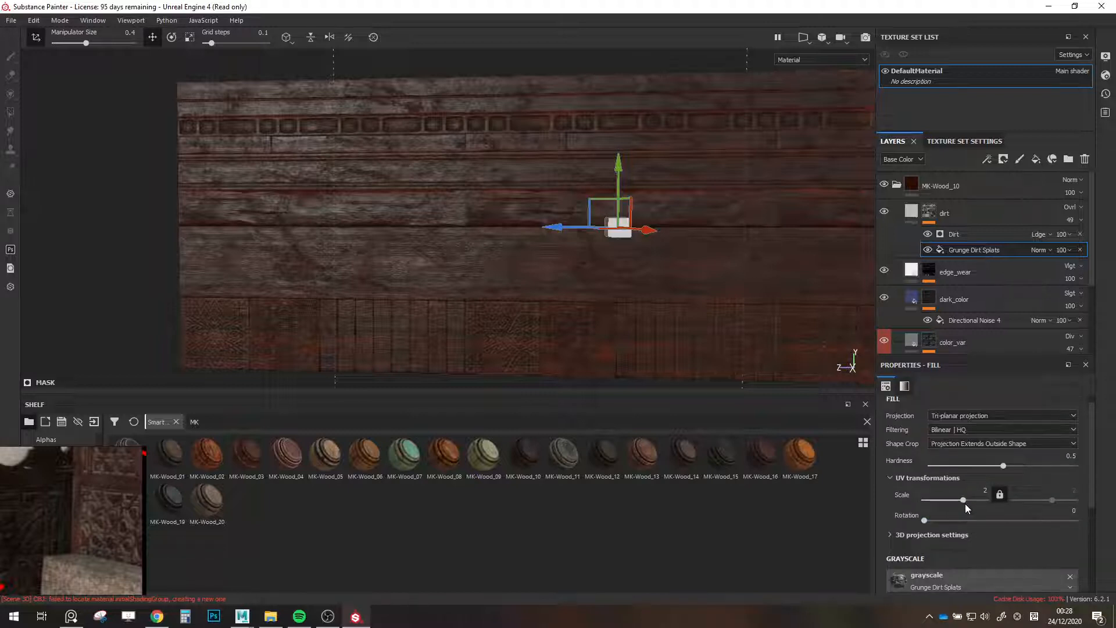
scroll(655, 327, "down", 1)
left_click_drag(562, 241, 710, 250)
scroll(691, 266, "down", 1)
middle_click_drag(690, 266, 541, 264, "alt")
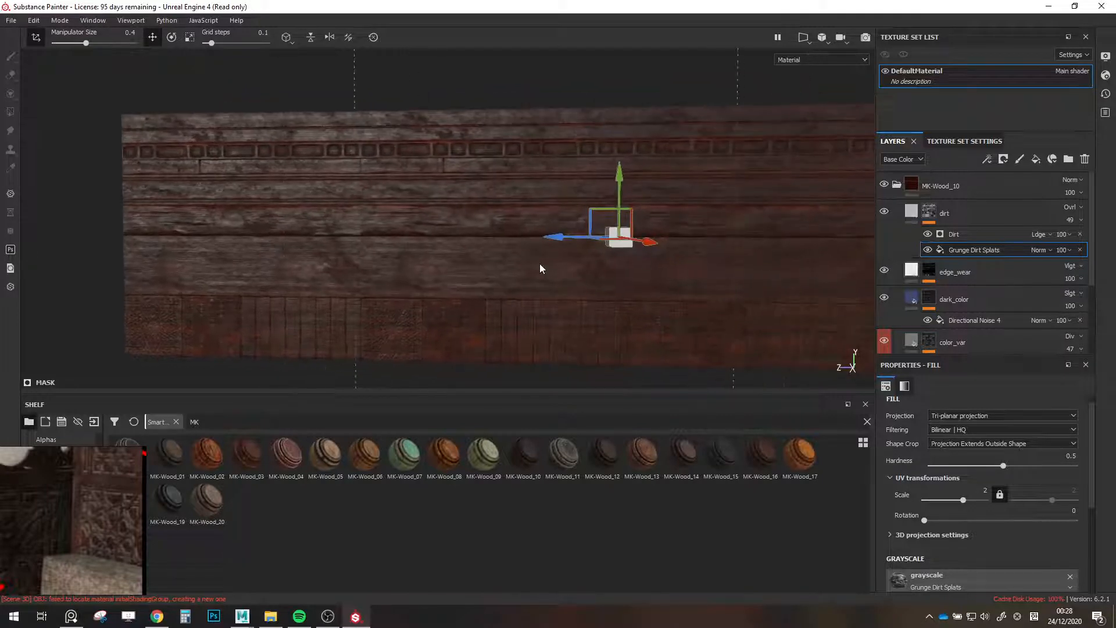
left_click_drag(540, 264, 556, 248, "alt")
left_click_drag(597, 286, 598, 286, "alt")
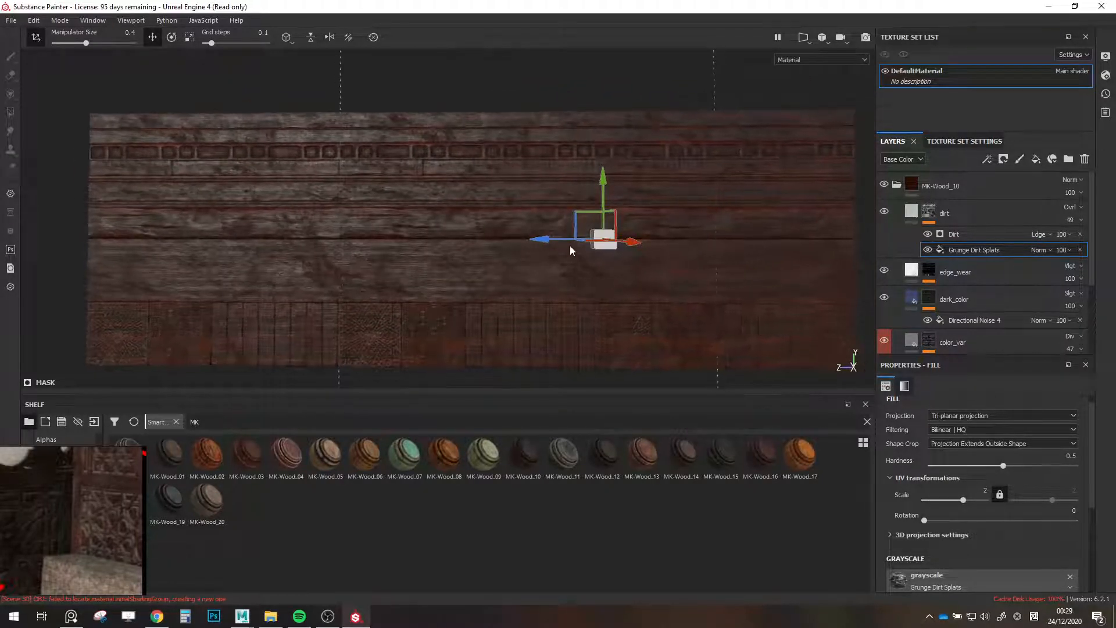
left_click_drag(559, 240, 469, 225)
scroll(389, 242, "up", 5)
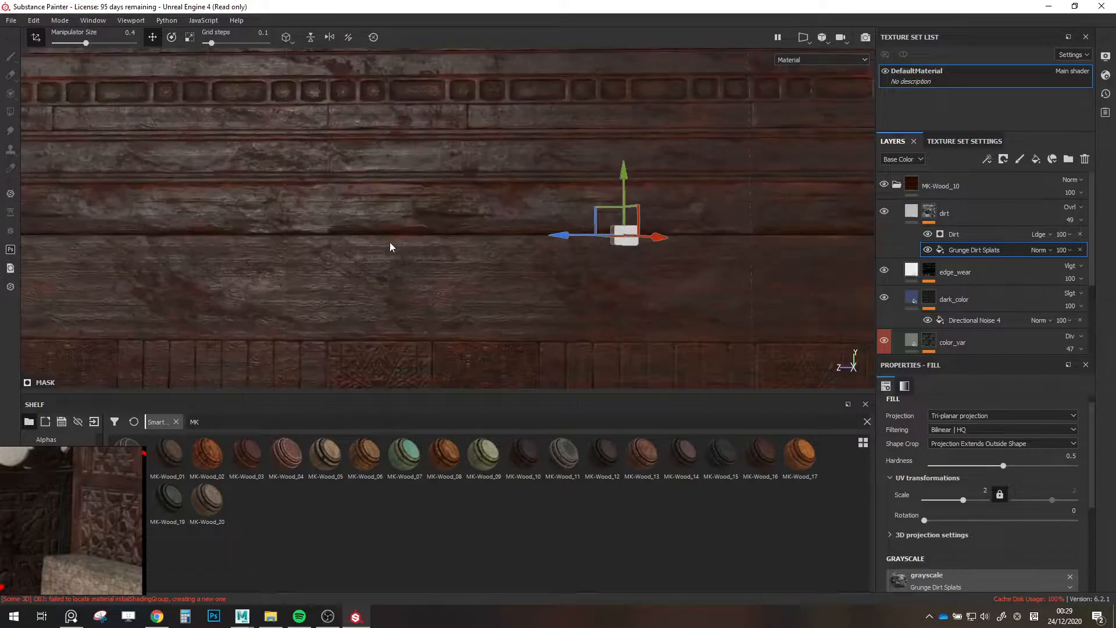
scroll(422, 199, "down", 2)
scroll(941, 470, "down", 4)
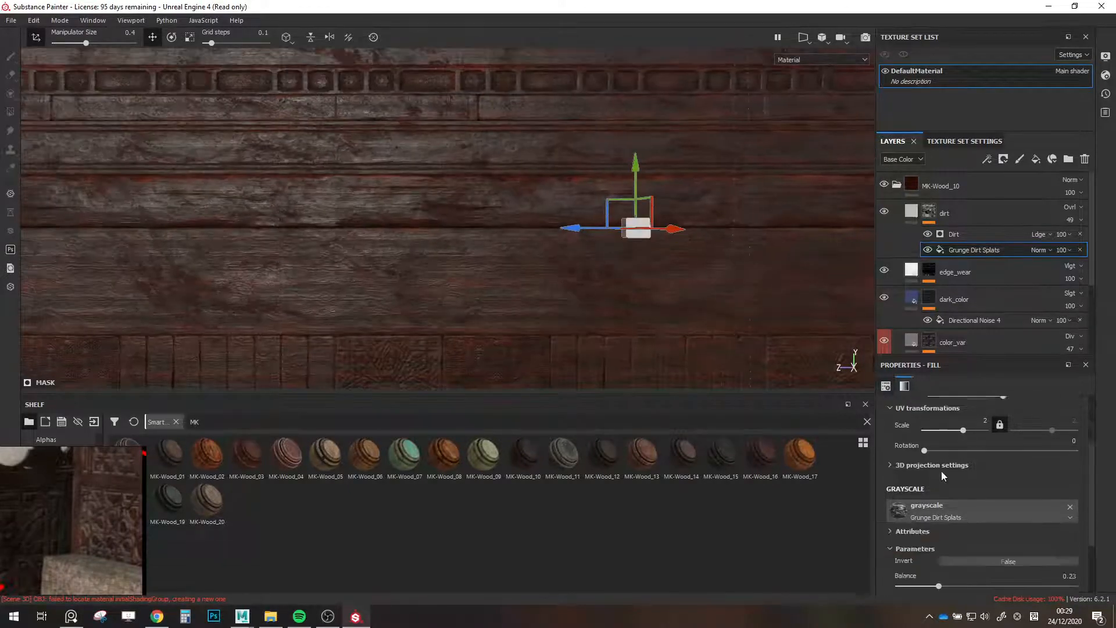
Lower the Balance of dirt's Grunge Dirt Splats fill to 0.1 and check the planks.
left_click_drag(932, 514, 917, 518)
scroll(615, 326, "down", 2)
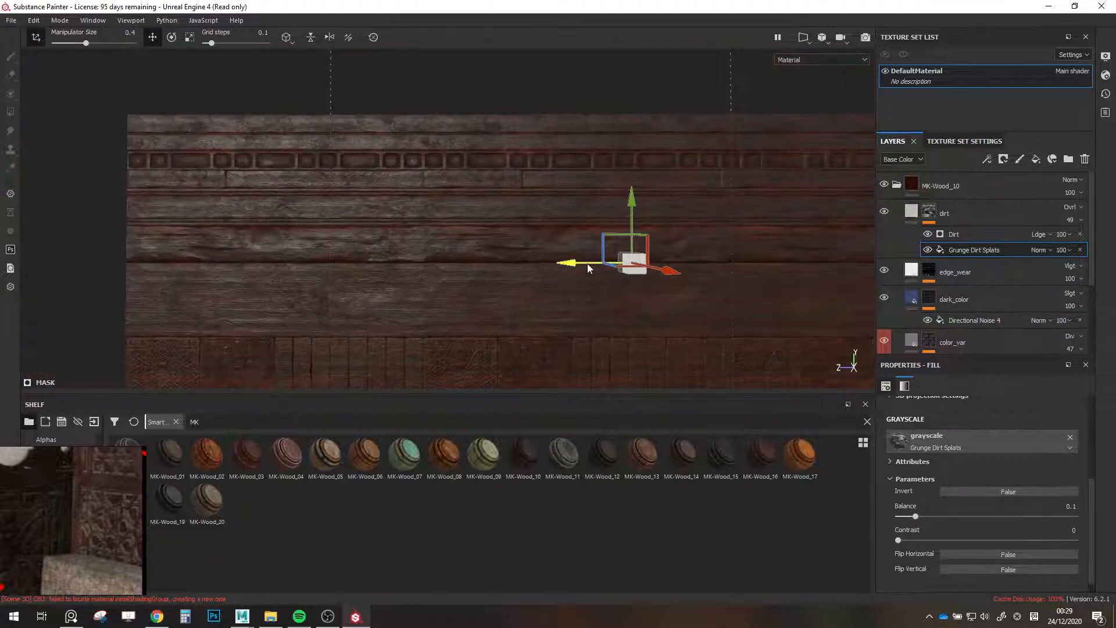
scroll(599, 285, "down", 2)
Set the UV scale of dirt's Grunge Dirt Splats fill to 1 and move its projection on the planks.
scroll(950, 488, "up", 3)
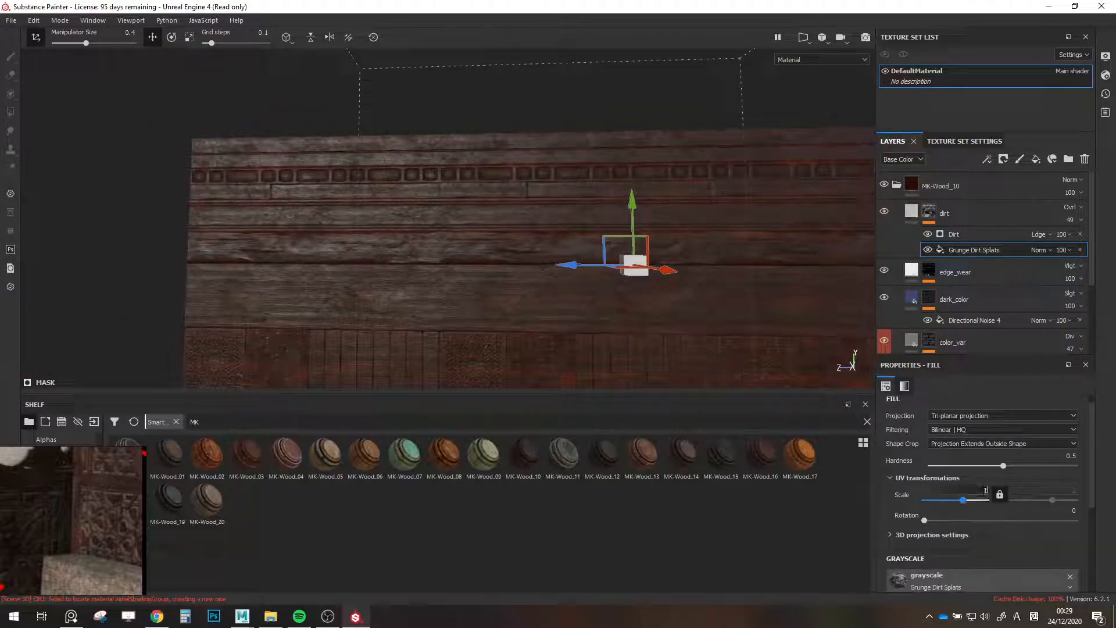
key("Return")
left_click_drag(567, 235, 581, 196)
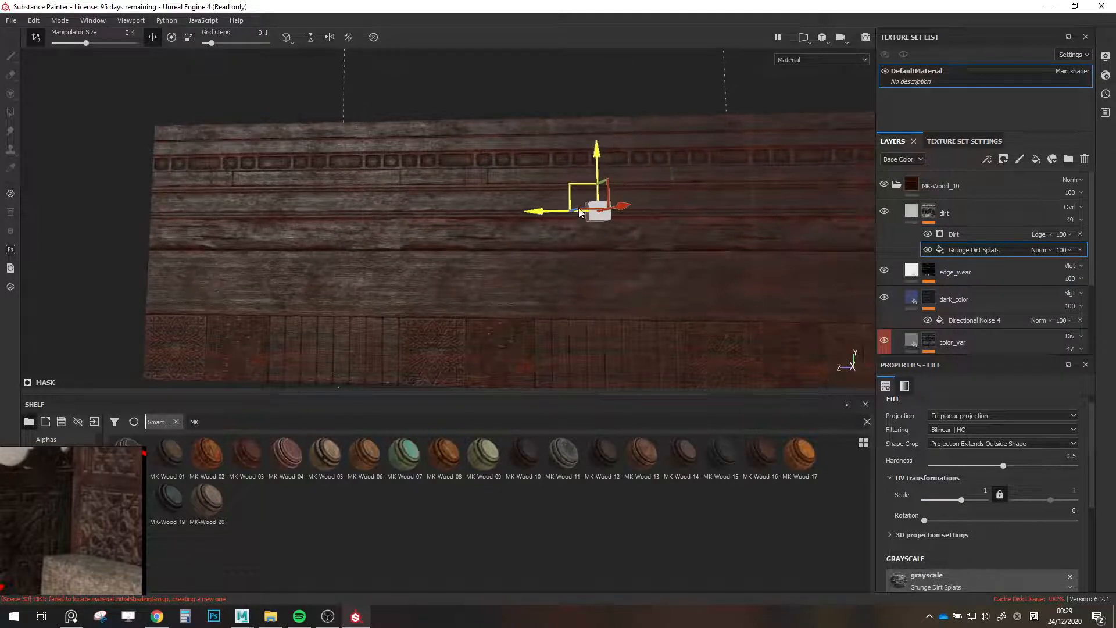
Set dirt's Grunge Dirt Splats fill to Balance 0.08 and Contrast 0.
scroll(602, 275, "down", 3)
scroll(930, 467, "down", 2)
scroll(931, 466, "down", 1)
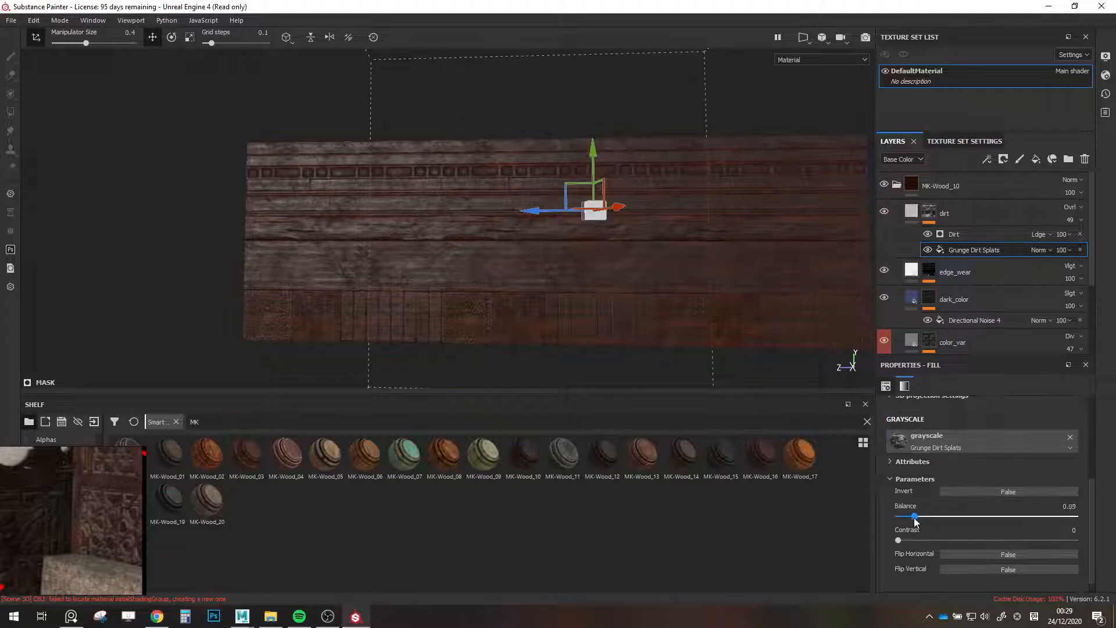
left_click_drag(915, 517, 927, 525)
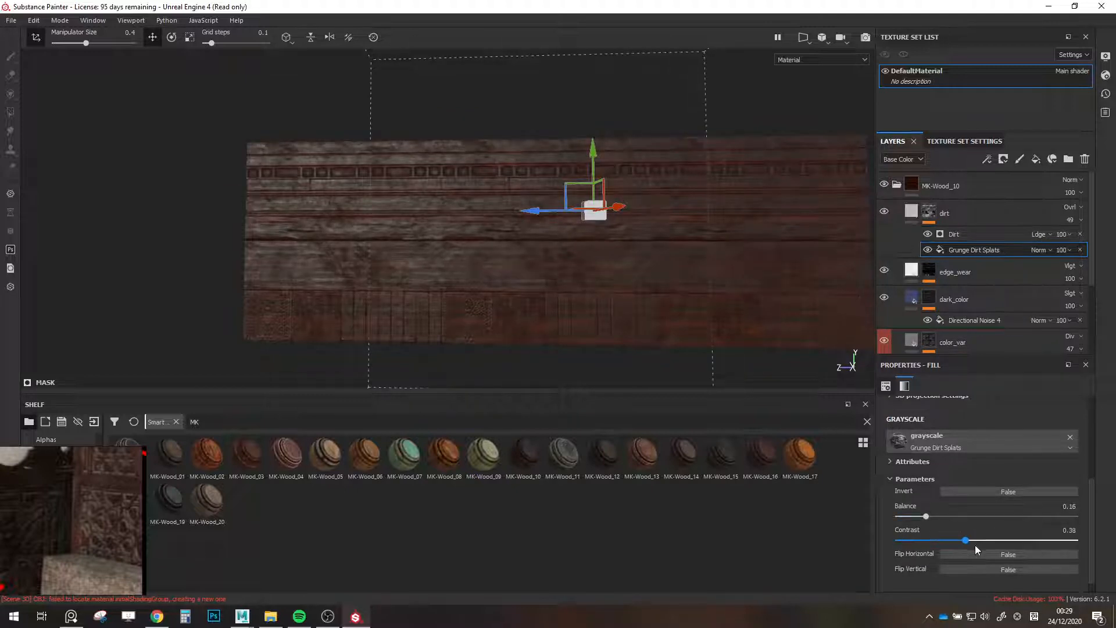
left_click_drag(931, 525, 912, 514)
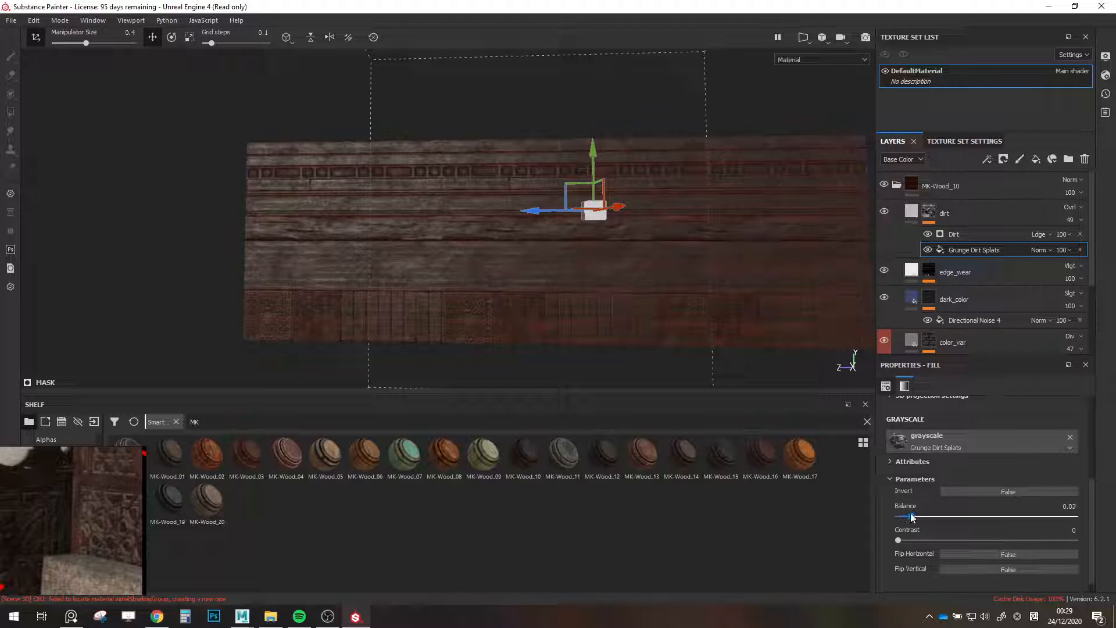
left_click_drag(912, 515, 912, 515)
Return the UV scale of dirt's Grunge Dirt Splats fill to 2 and check the planks.
scroll(923, 509, "down", 1)
scroll(925, 508, "up", 1)
scroll(898, 492, "up", 2)
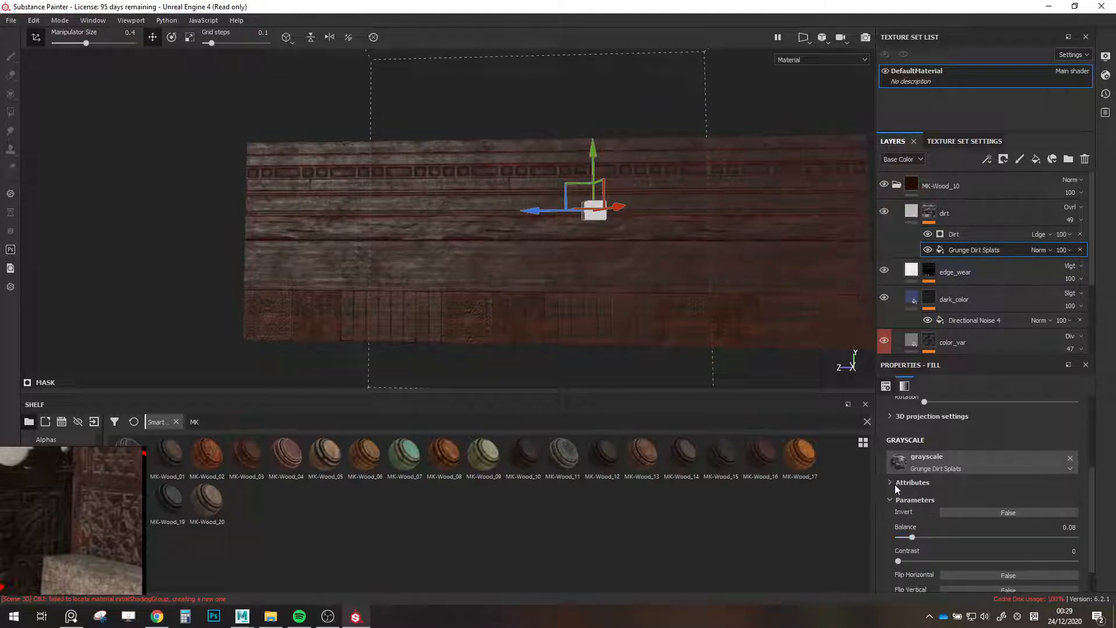
scroll(677, 323, "up", 1)
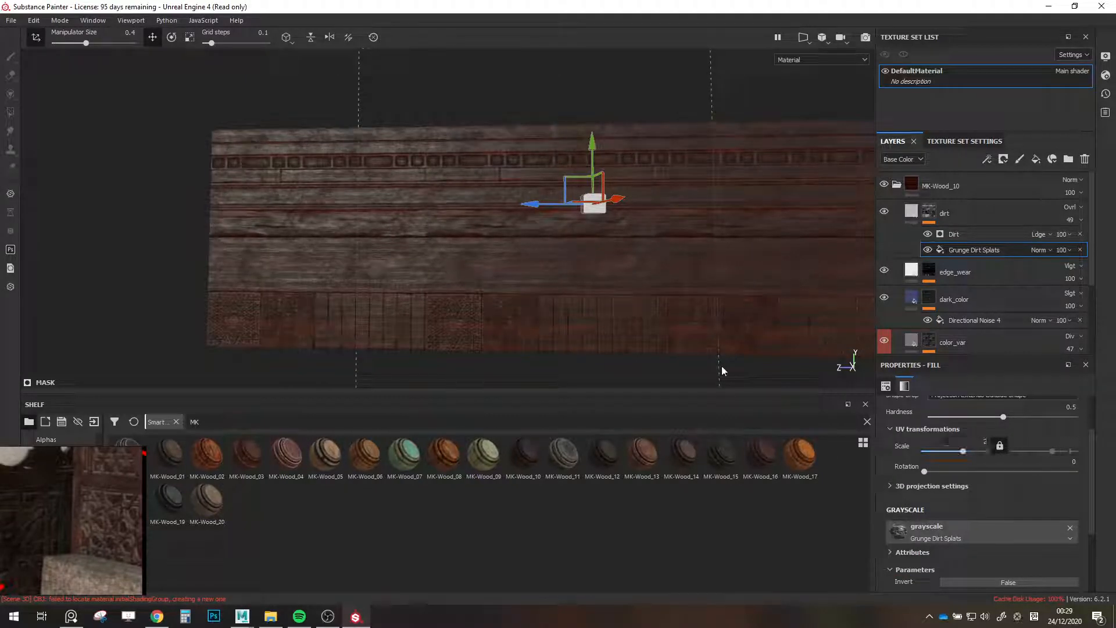
Move the projection of dirt's Grunge Dirt Splats fill on the planks and set its Balance to 0.22.
left_click_drag(571, 187, 583, 212)
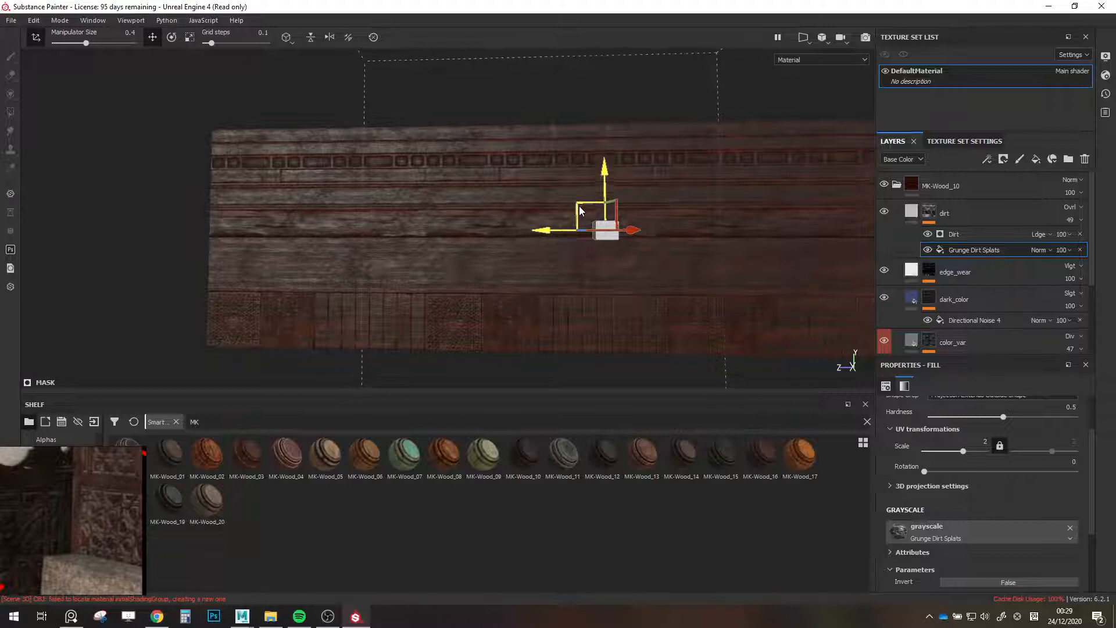
scroll(941, 443, "down", 3)
left_click_drag(911, 502, 937, 503)
Set the opacity of dirt's Grunge Dirt Splats fill to 50 and check the planks from several angles.
left_click(1063, 250)
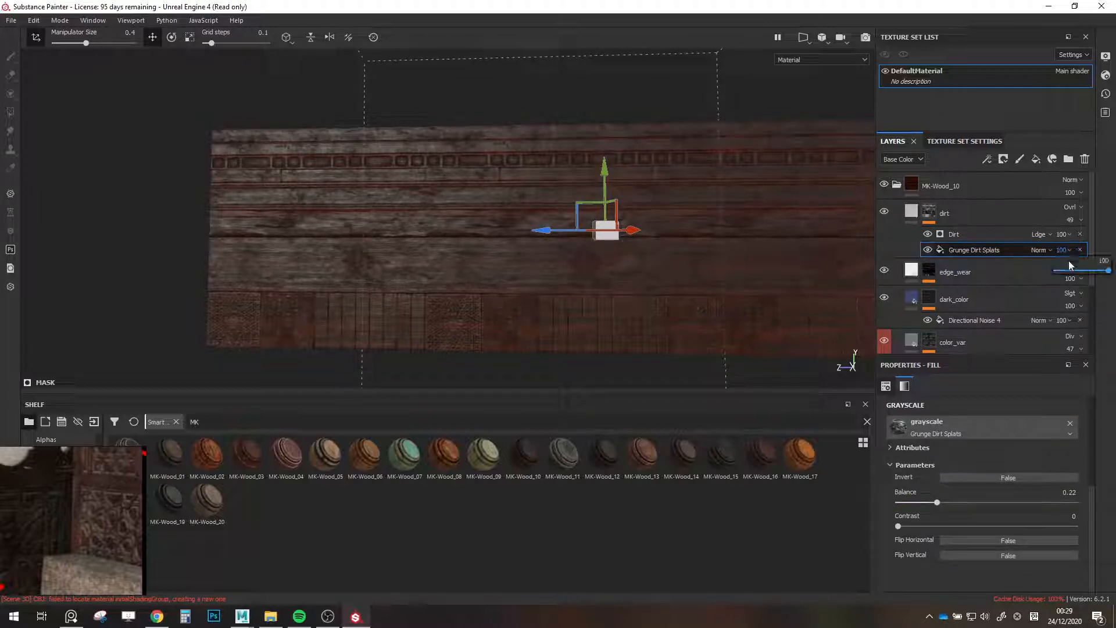
left_click_drag(1071, 269, 1088, 277)
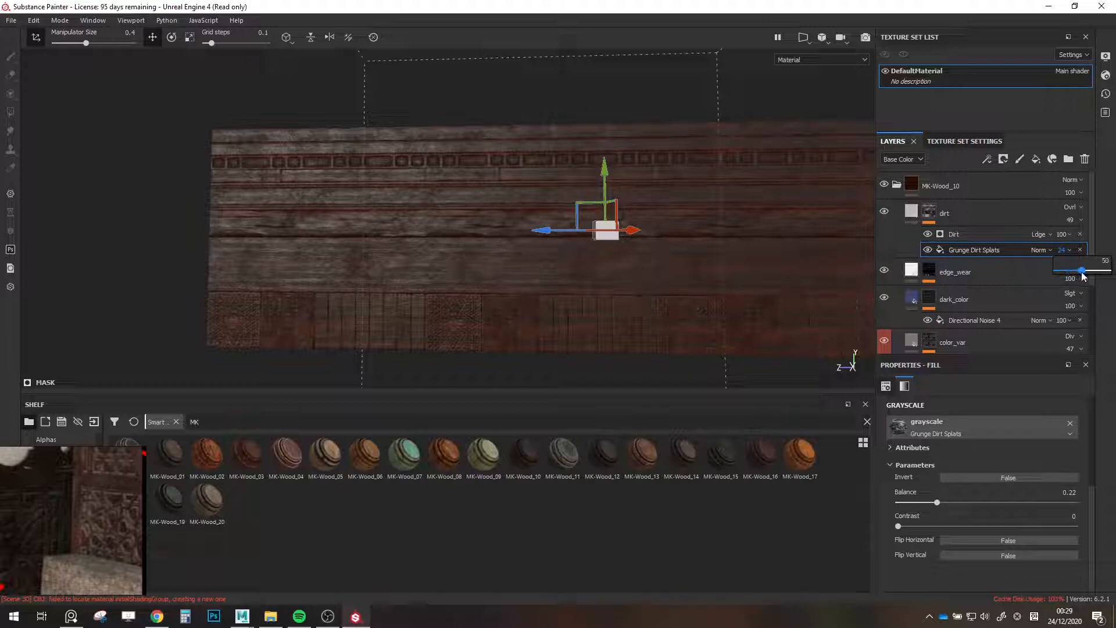
middle_click_drag(564, 262, 420, 253, "alt")
left_click_drag(420, 252, 511, 256, "alt")
middle_click_drag(511, 256, 559, 223, "alt")
right_click_drag(558, 224, 407, 224, "alt")
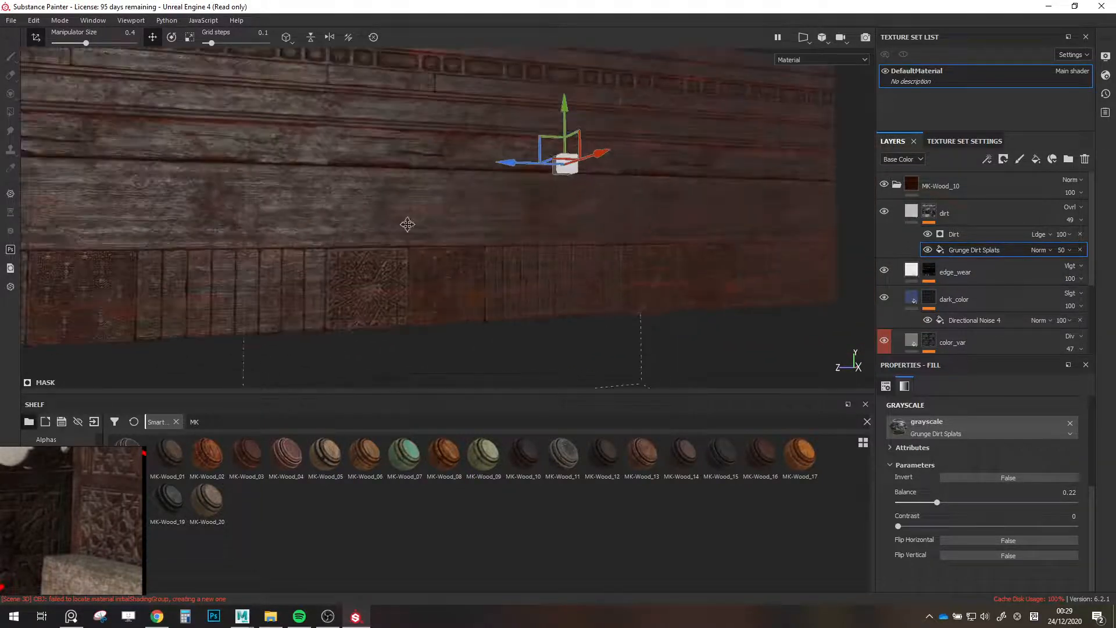
middle_click_drag(408, 224, 556, 266, "alt")
left_click_drag(556, 266, 431, 271, "alt")
middle_click_drag(546, 261, 478, 272, "alt")
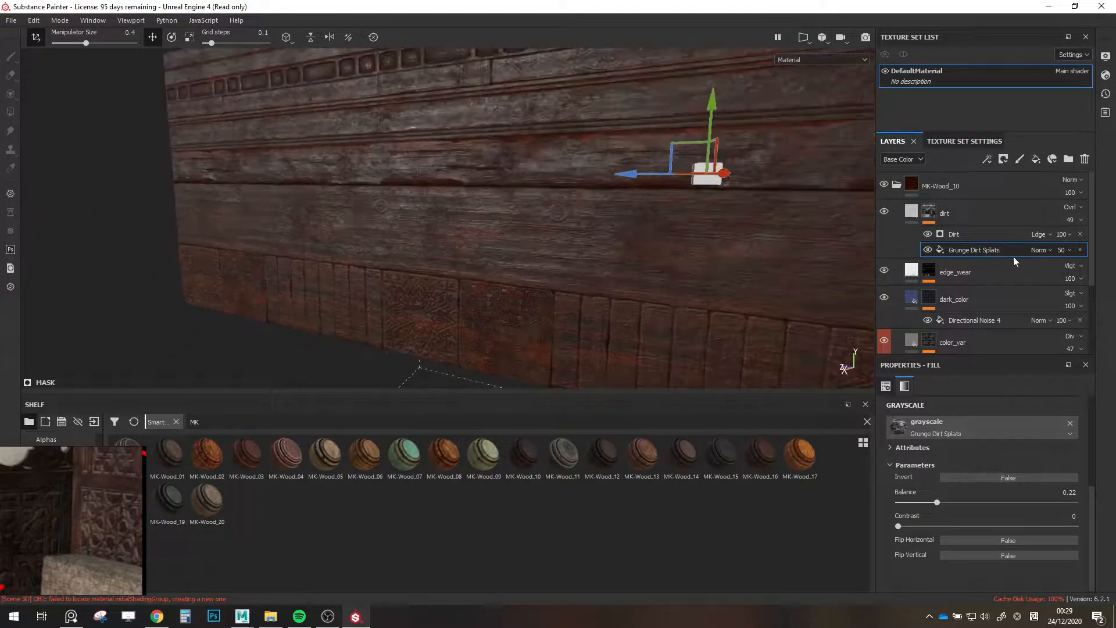
Set the opacity of dirt's Grunge Dirt Splats fill to 30 and check the carved panels up close.
left_click(1062, 250)
left_click_drag(1077, 276, 1066, 270)
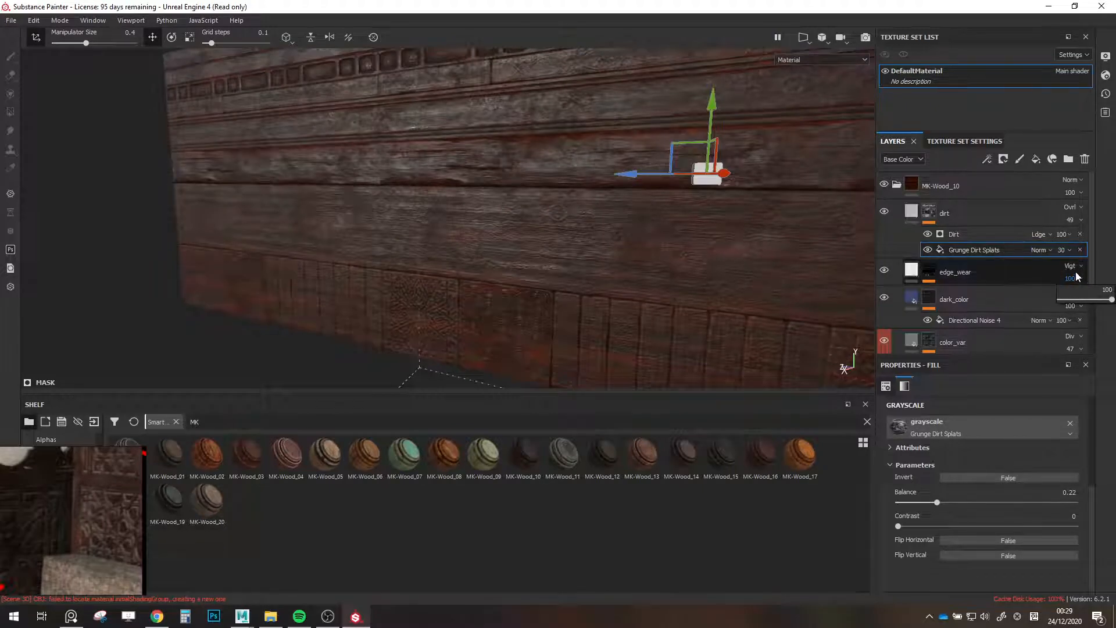
left_click_drag(633, 174, 672, 187, "alt")
middle_click_drag(536, 241, 678, 169, "alt")
scroll(535, 245, "up", 3)
scroll(898, 261, "down", 1)
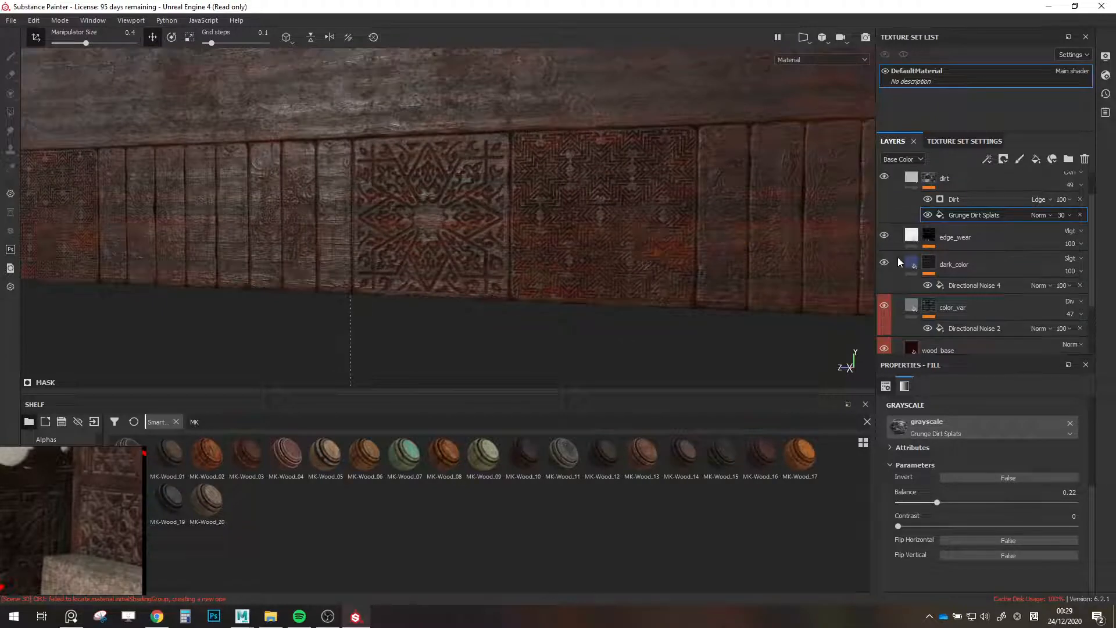
Toggle the edge_wear layer's visibility and examine its effect on the carved star and zigzag panels.
left_click(884, 238)
right_click_drag(637, 250, 365, 227, "alt")
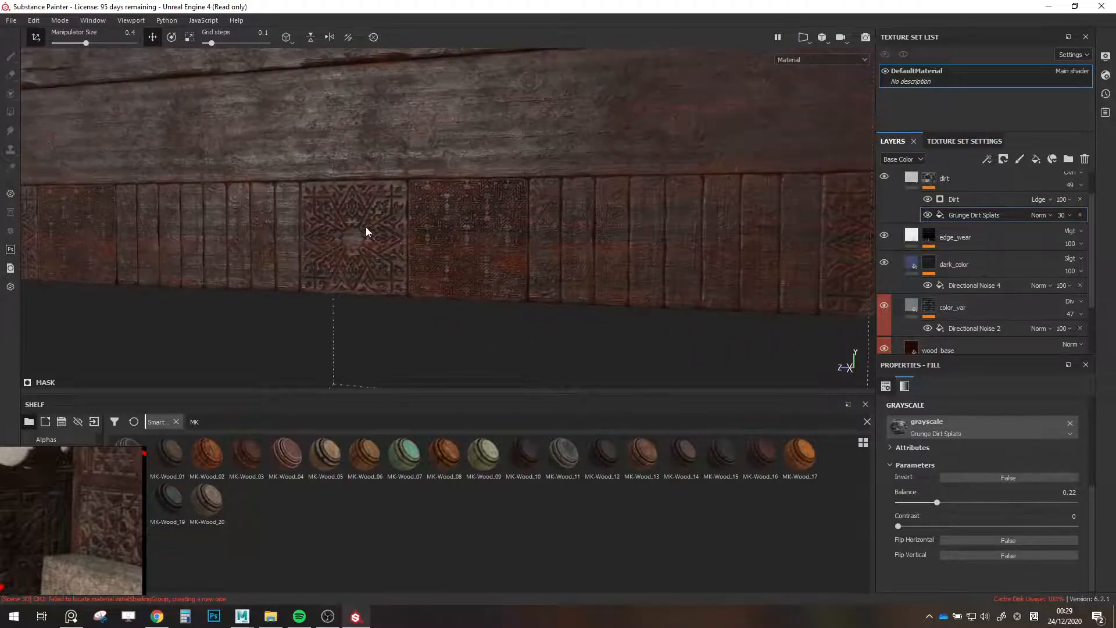
left_click_drag(553, 261, 430, 256, "alt")
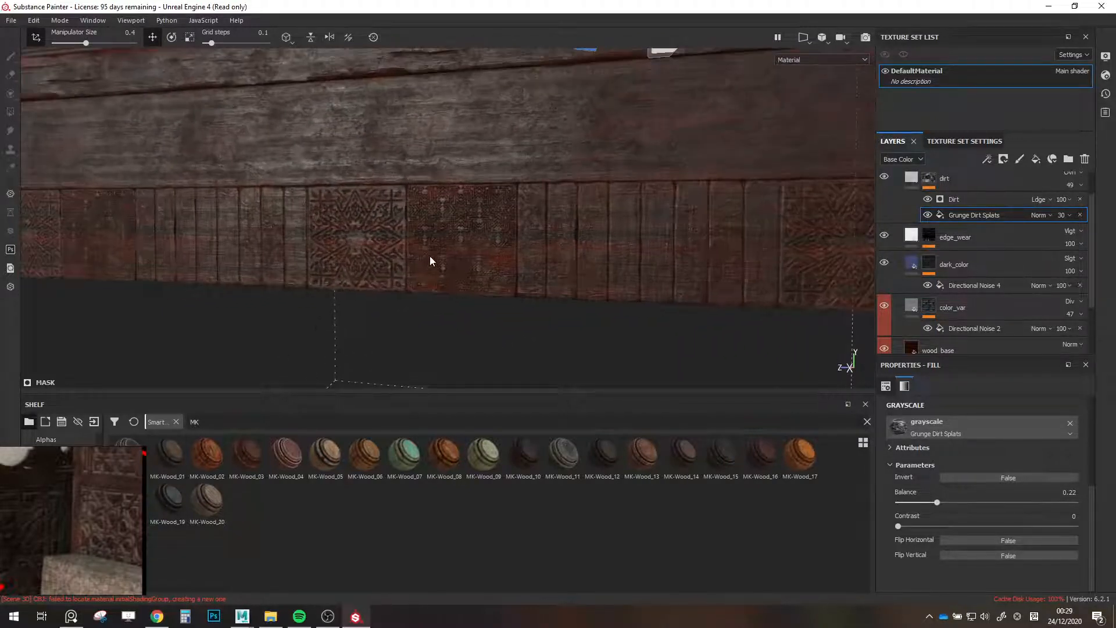
right_click_drag(378, 252, 438, 246, "alt")
left_click_drag(438, 246, 472, 249, "alt")
right_click_drag(472, 254, 576, 250, "alt")
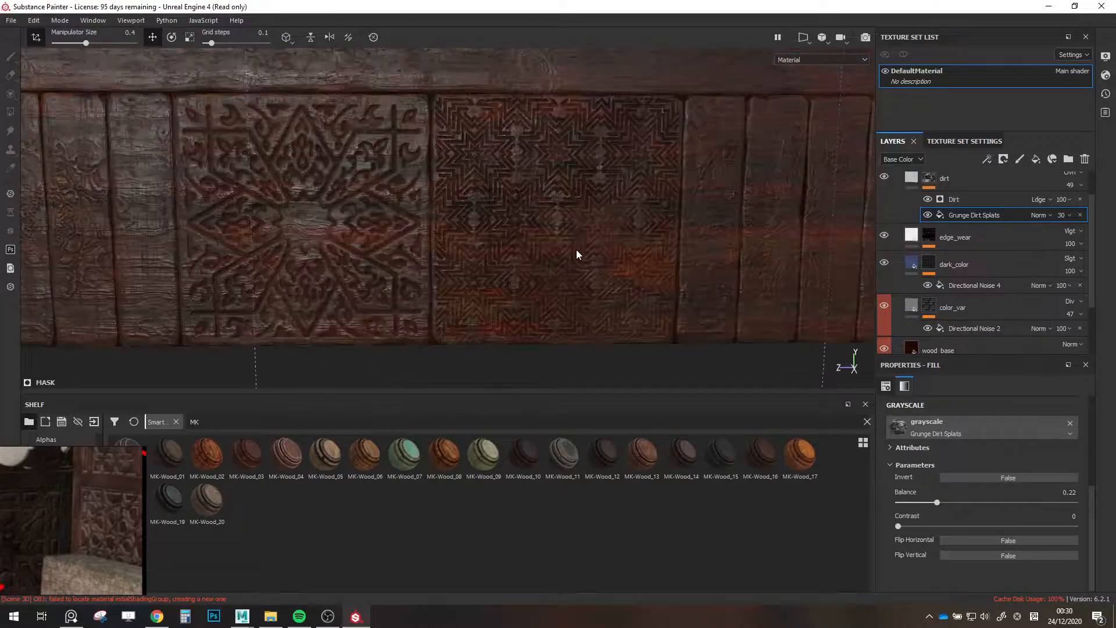
Open the dirt layer's material settings and look over the reference images for comparison.
left_click(909, 185)
left_click(910, 182)
scroll(109, 495, "down", 4)
scroll(109, 493, "down", 5)
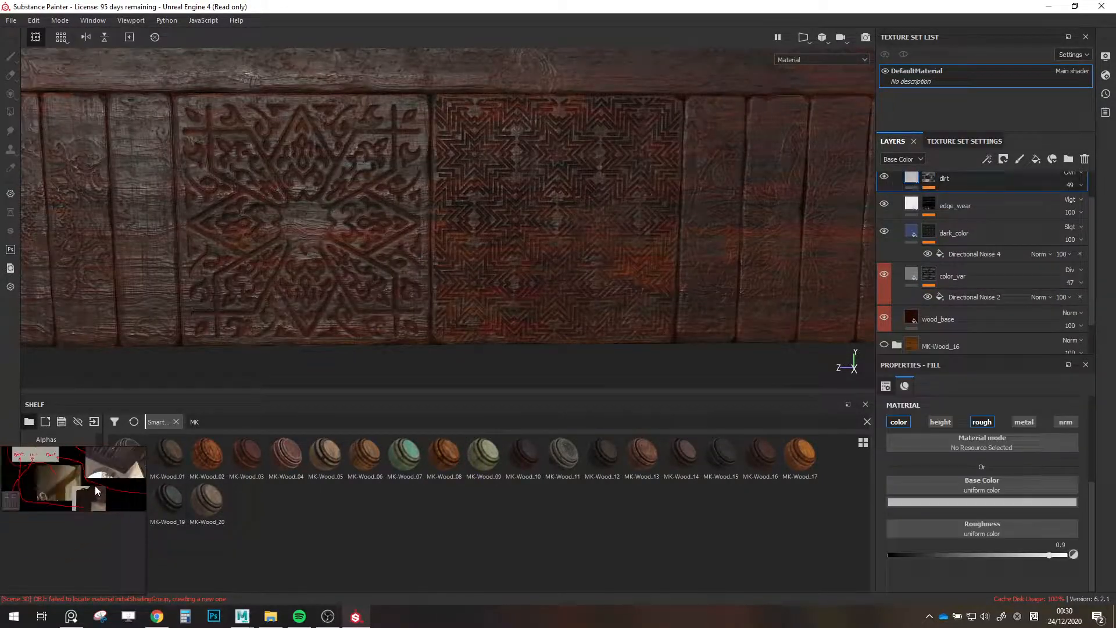
scroll(402, 191, "down", 6)
scroll(402, 190, "down", 2)
Examine the wood tone across the whole trim sheet, from the upper mouldings to the carved strip.
middle_click_drag(402, 190, 442, 326, "alt")
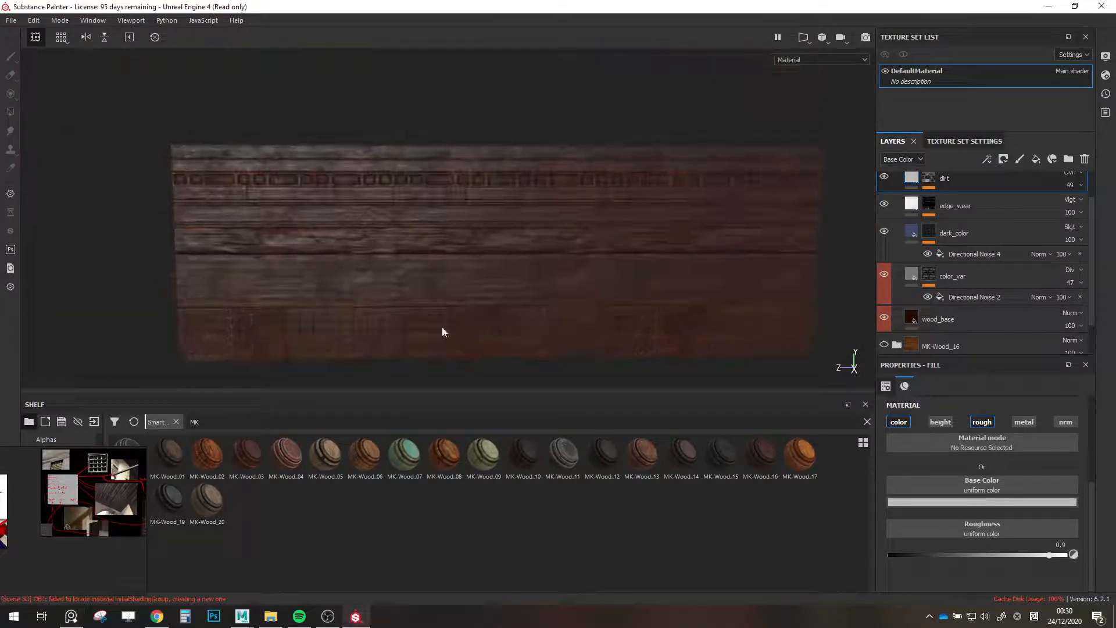
left_click_drag(426, 234, 462, 201, "alt")
scroll(437, 236, "up", 4)
scroll(422, 213, "up", 3)
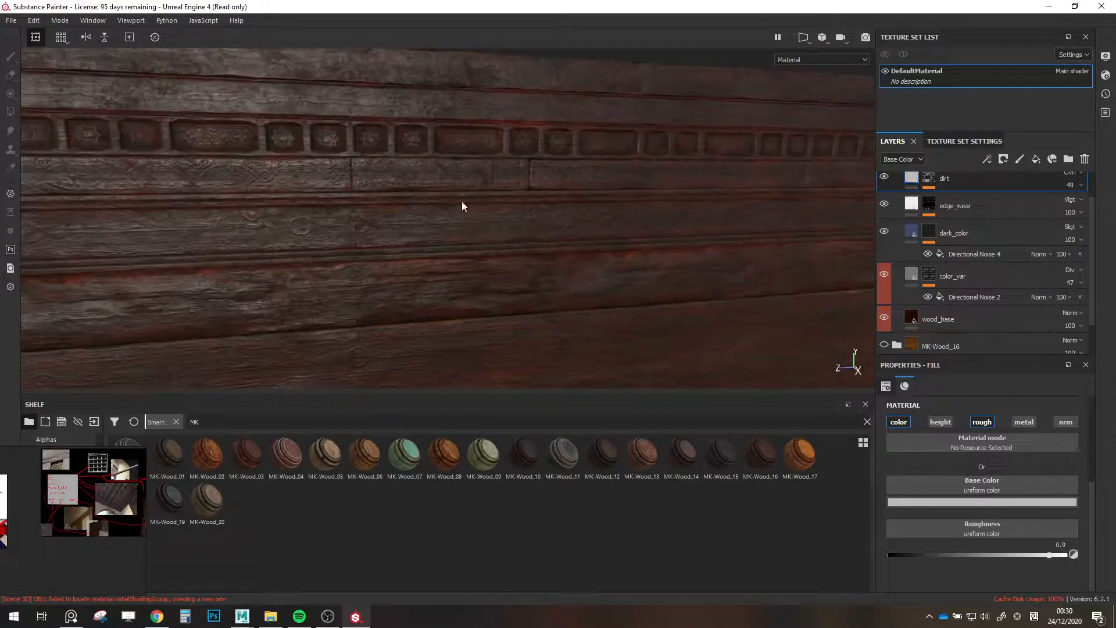
scroll(462, 201, "down", 3)
middle_click_drag(482, 269, 517, 133, "alt")
scroll(660, 250, "up", 4)
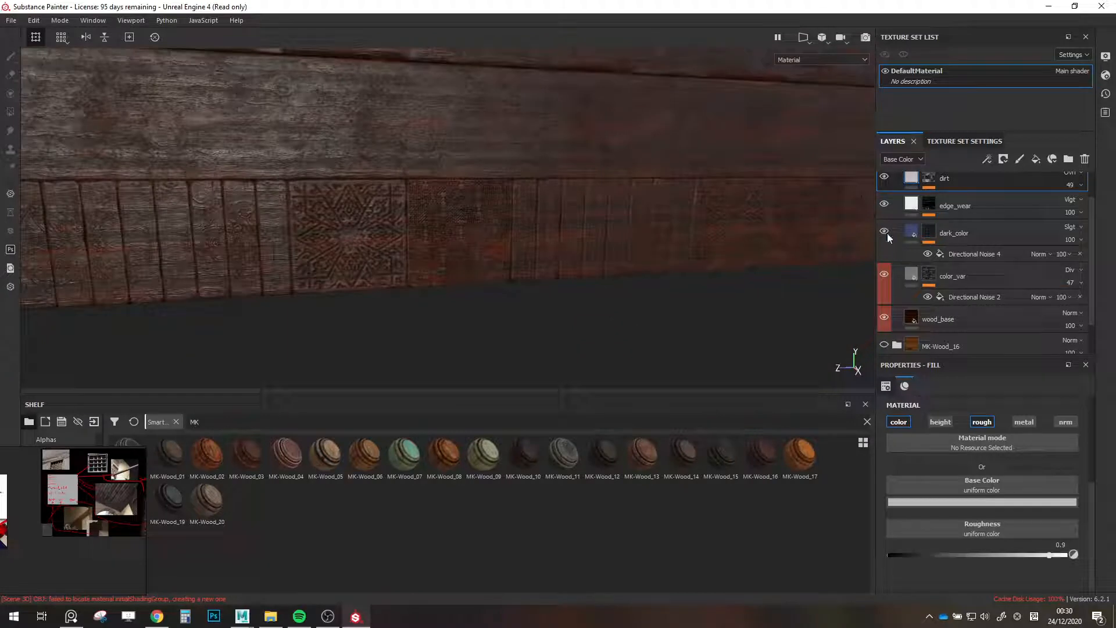
Set the Balance of the Grunge Dirt Splats fill in edge_wear's mask to 0.64 and check the carved panels.
left_click(931, 212)
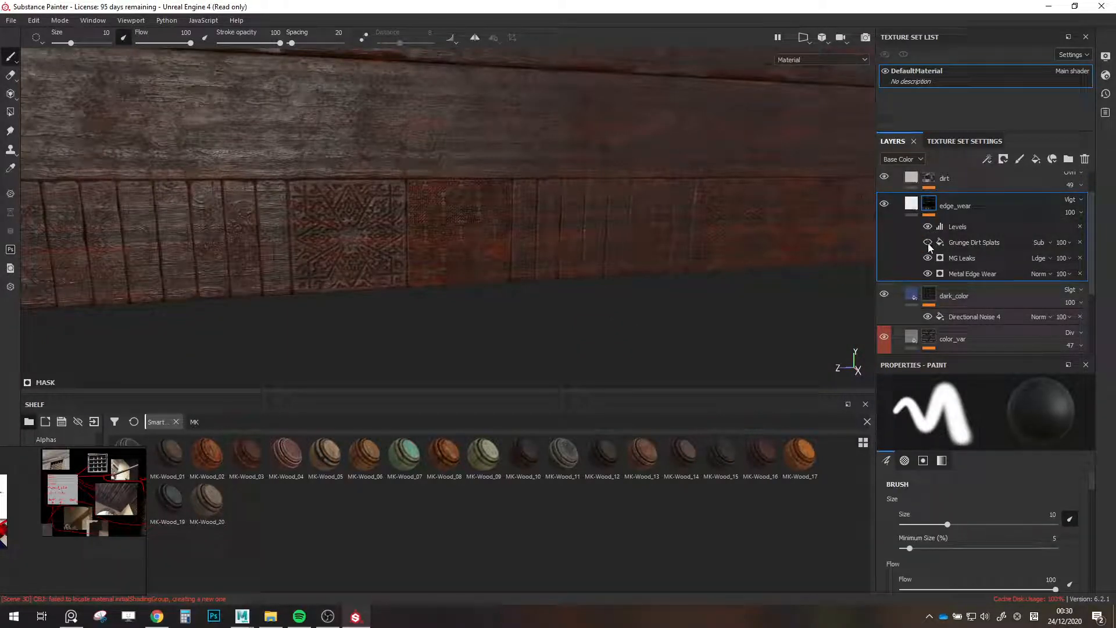
left_click(948, 245)
left_click_drag(948, 516, 1011, 523)
scroll(572, 324, "up", 3)
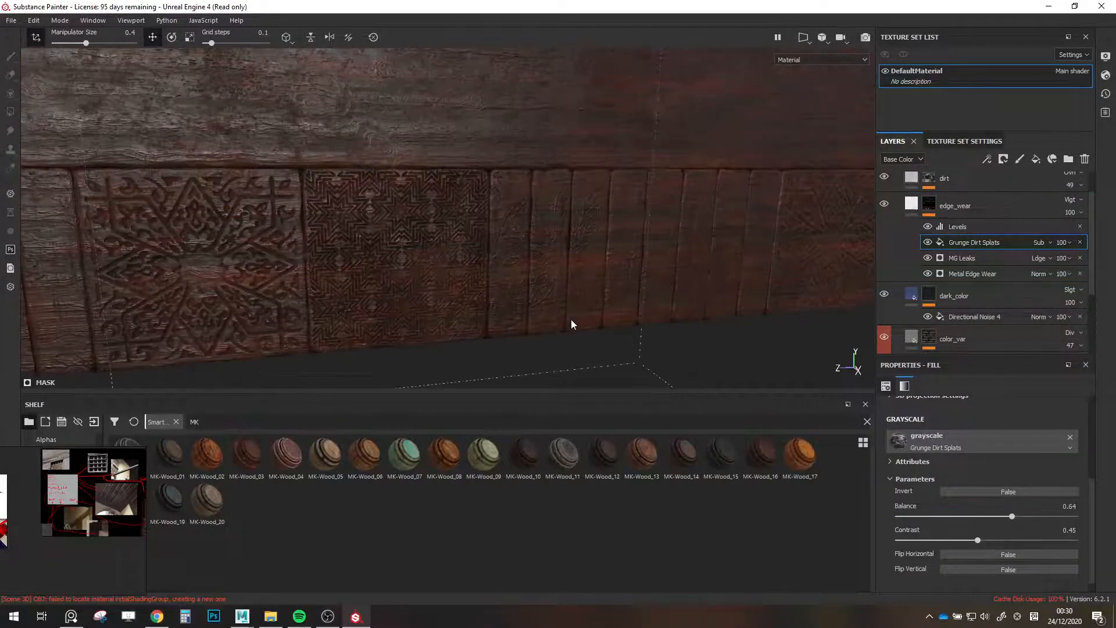
left_click_drag(572, 323, 547, 310, "alt")
middle_click_drag(546, 311, 489, 301, "alt")
Open the settings of the MG Leaks generator in edge_wear's mask.
left_click(965, 258)
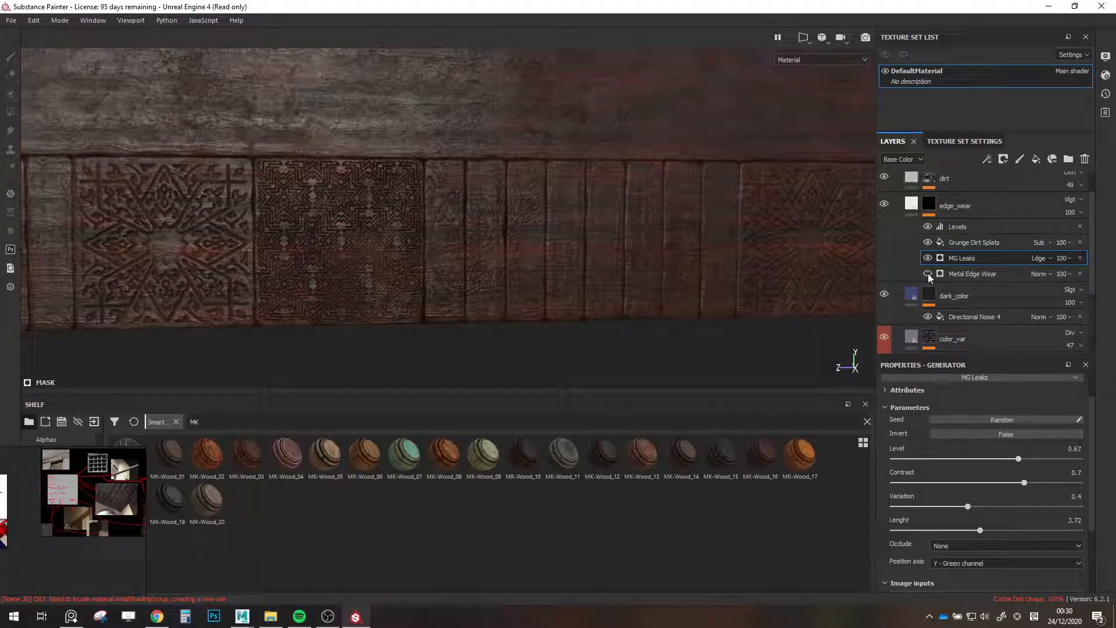
Isolate the Metal Edge Wear generator in the edge_wear mask and set its Wear Level to 0.17.
left_click(928, 243)
left_click(929, 234)
left_click(927, 258)
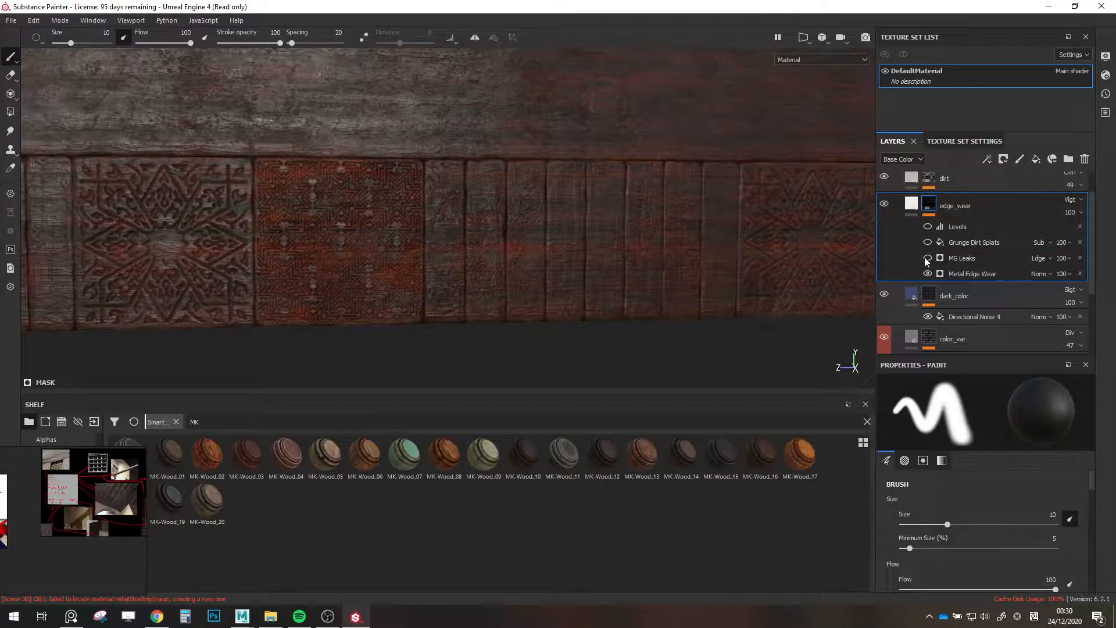
left_click(958, 279)
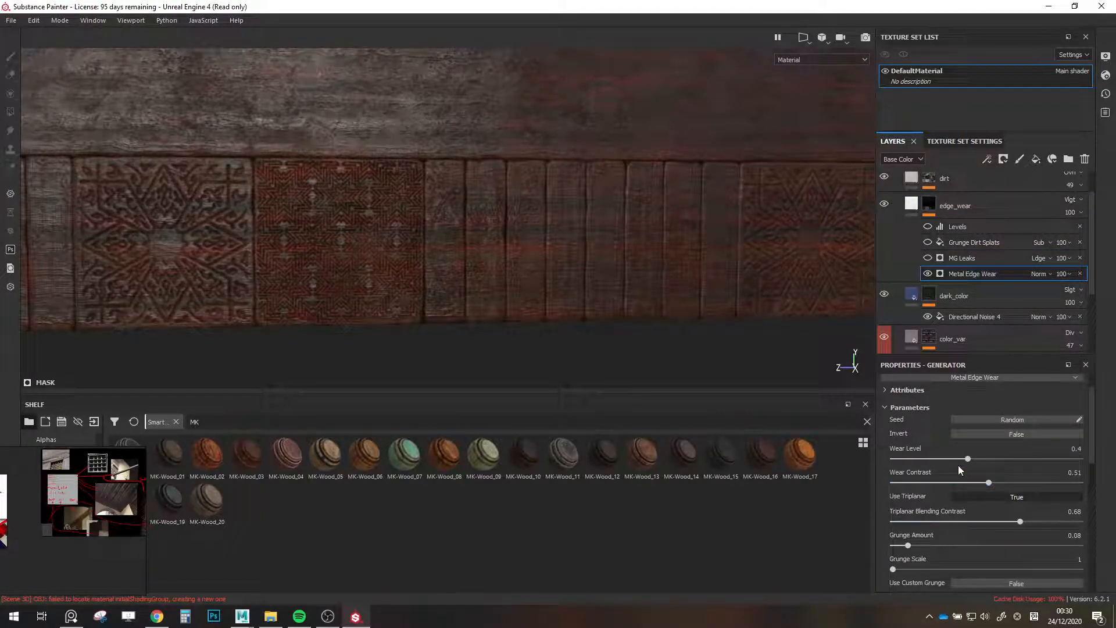
mouse_move(936, 461)
left_mouse_down()
mouse_move(981, 472)
mouse_move(915, 472)
mouse_move(941, 469)
mouse_move(924, 475)
left_mouse_up()
scroll(640, 327, "down", 2)
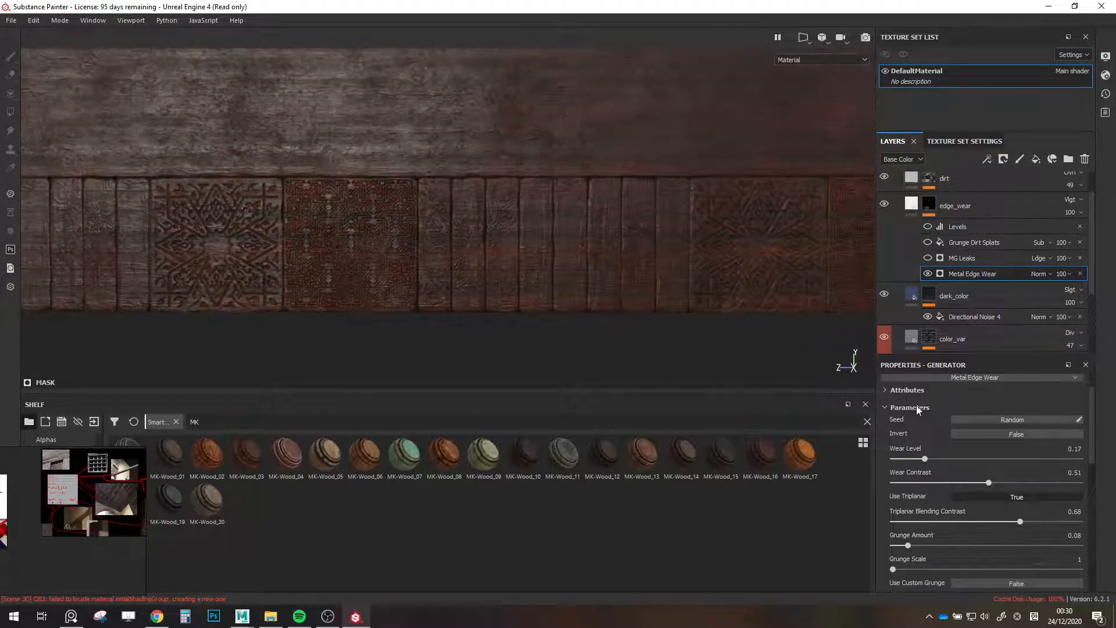
scroll(719, 251, "up", 5)
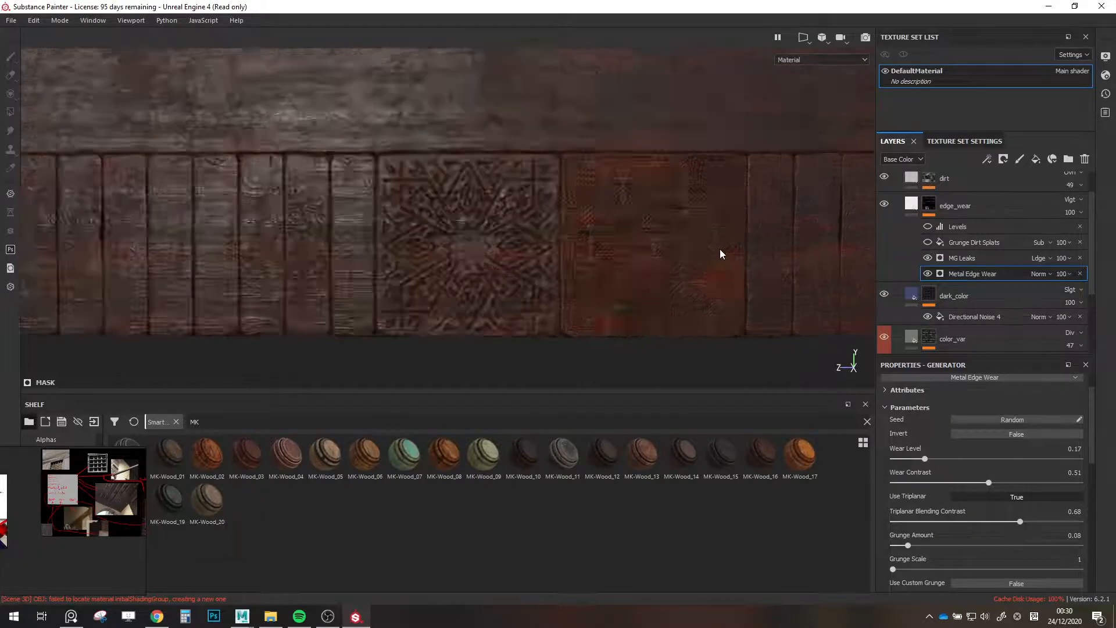
Turn the MG Leaks, Grunge Dirt Splats and Levels effects of the edge_wear mask back on.
left_click(925, 257)
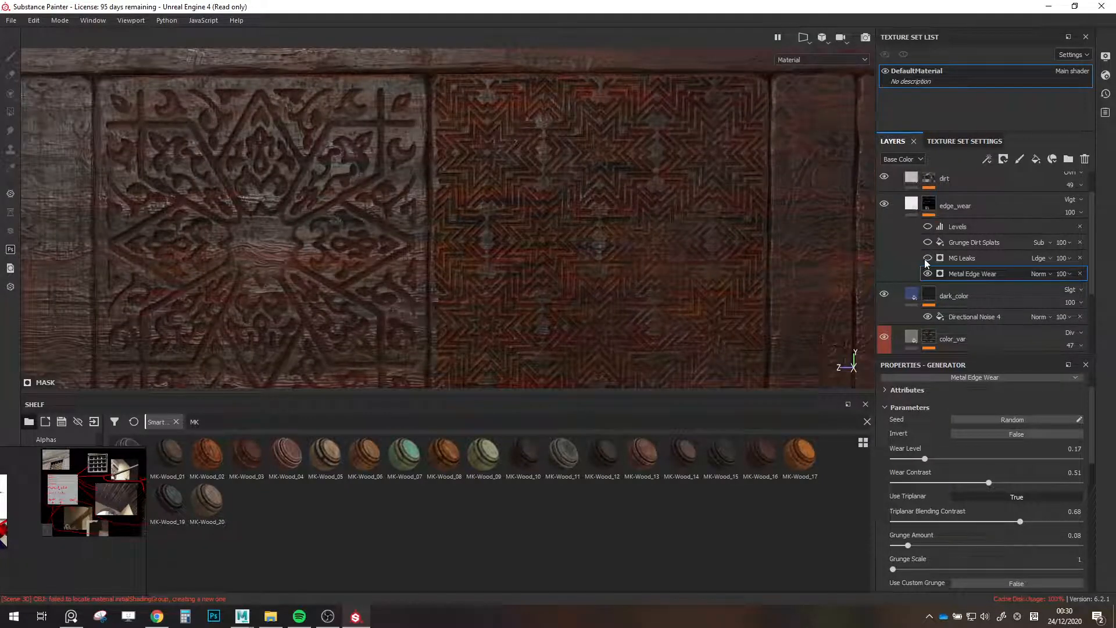
left_click(925, 258)
left_click(926, 241)
left_click(925, 228)
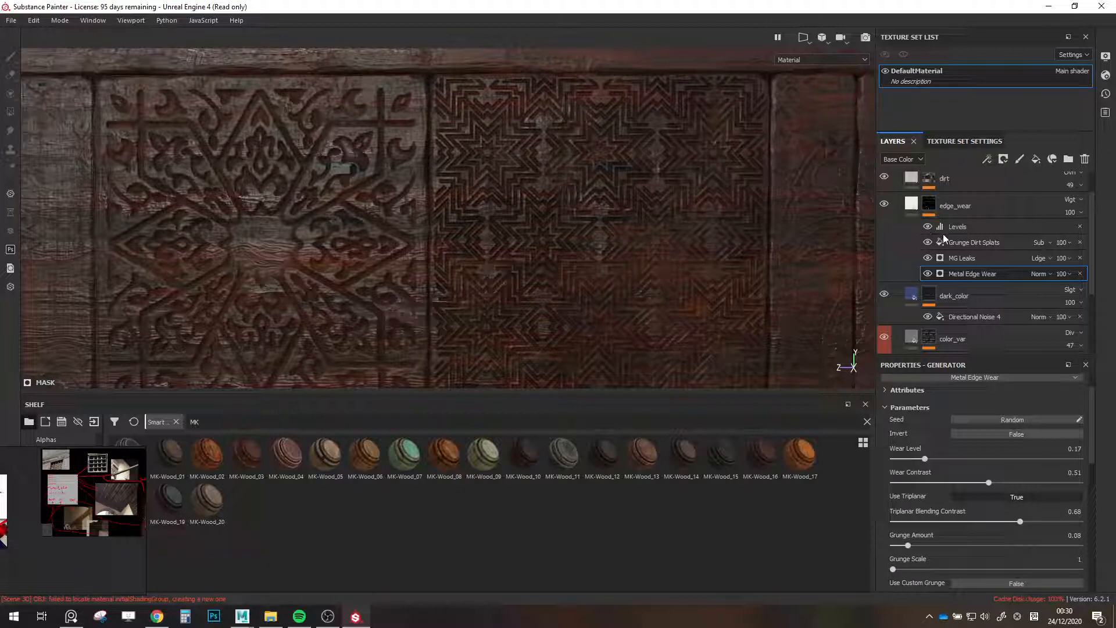
Adjust the Wear Level of the edge_wear mask's Metal Edge Wear generator with all mask effects active.
left_click(946, 226)
left_click(946, 208)
left_click(971, 273)
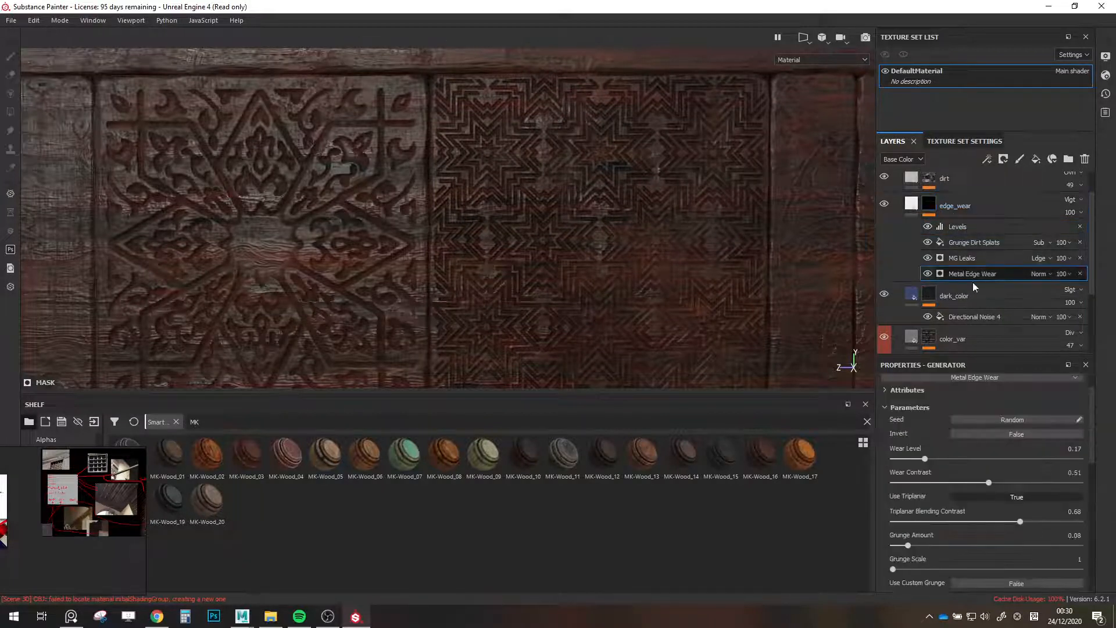
mouse_move(996, 459)
left_mouse_down()
mouse_move(983, 466)
mouse_move(1030, 468)
mouse_move(977, 465)
left_mouse_up()
Lower the edge_wear layer's opacity to 53 for the base color channel.
left_click(911, 206)
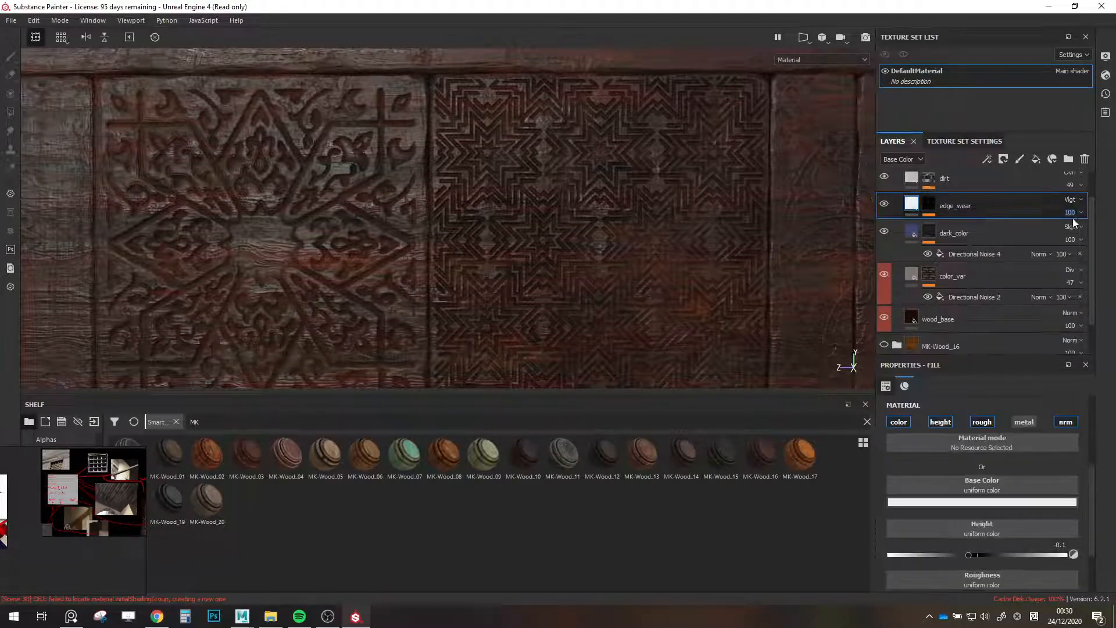
left_click(1073, 214)
left_click_drag(1085, 233, 1089, 235)
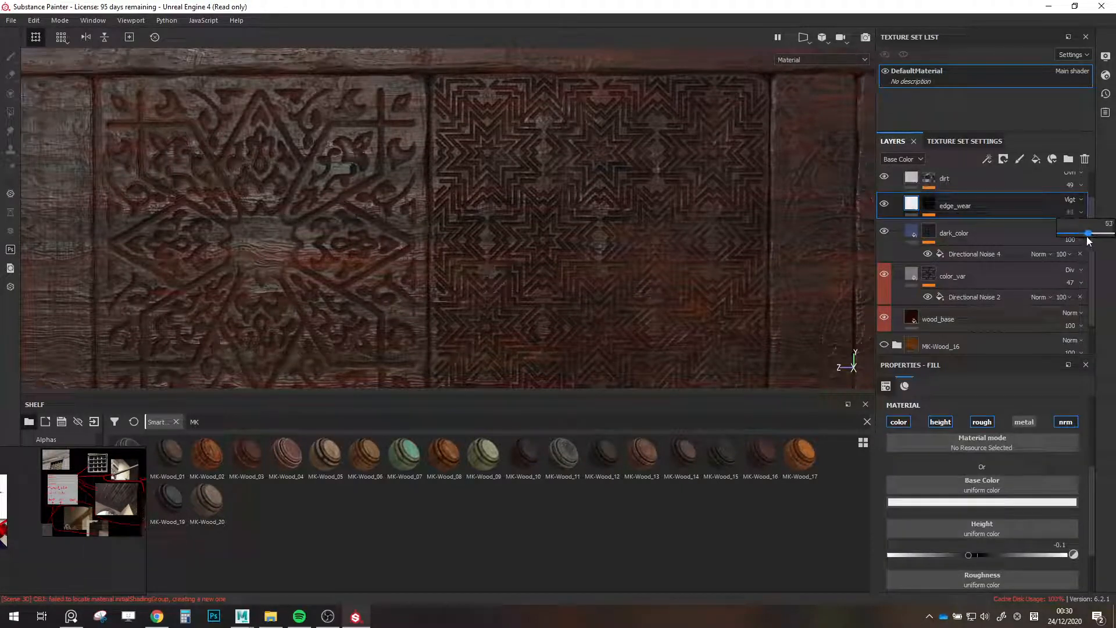
scroll(569, 284, "down", 5)
middle_click_drag(512, 268, 511, 232, "alt")
scroll(515, 236, "up", 4)
Adjust Wood Color 2 in the wood_base layer's color parameters to a dark orange-brown.
scroll(930, 277, "down", 1)
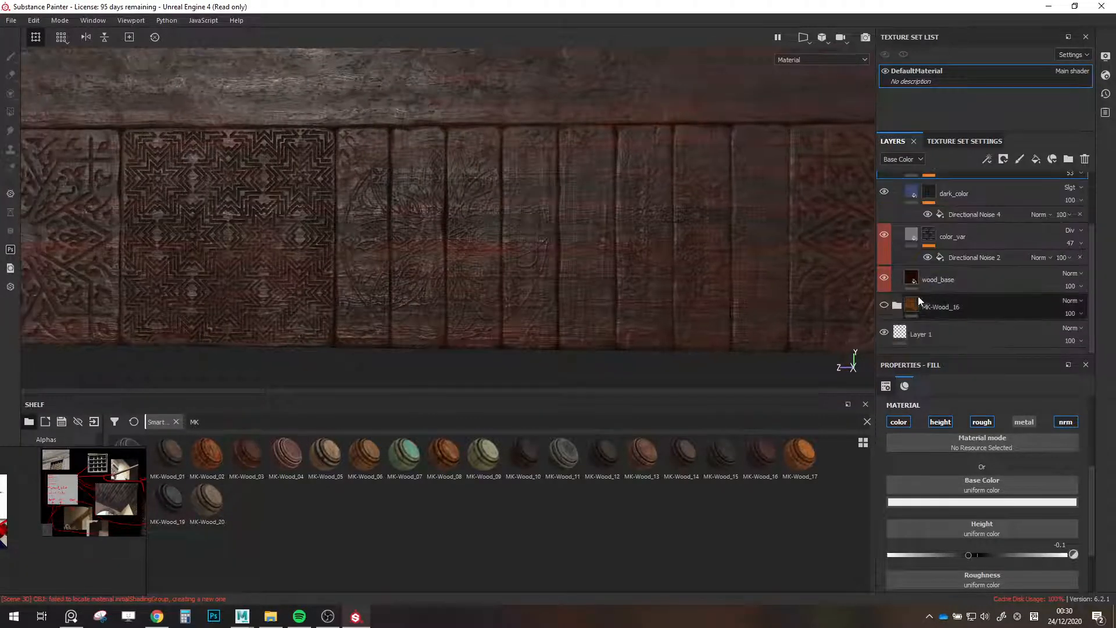
left_click(913, 287)
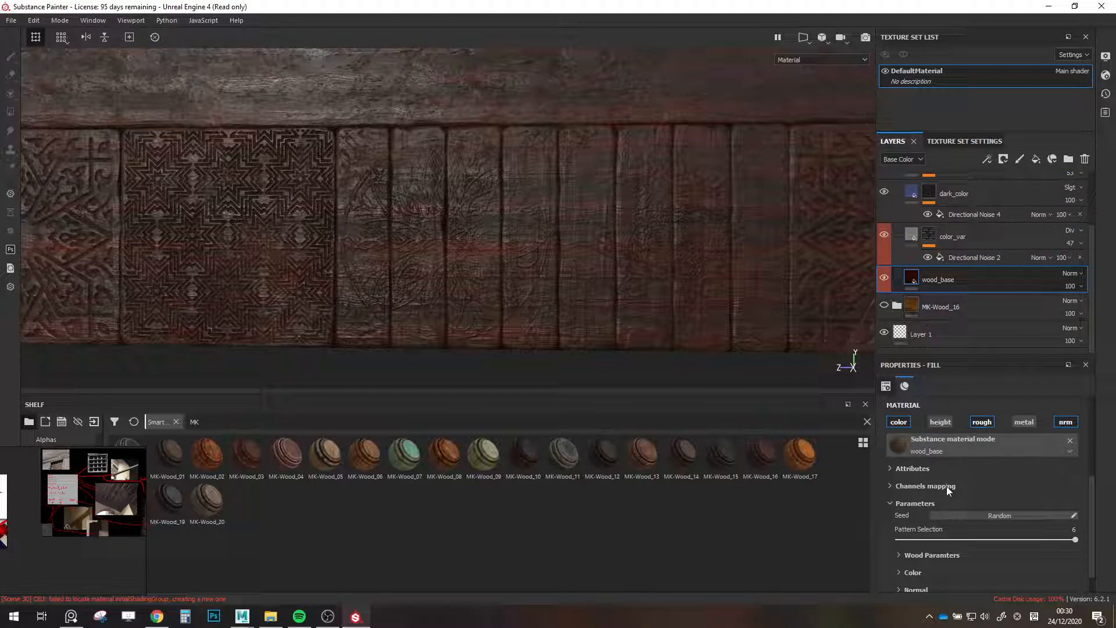
scroll(948, 487, "up", 2)
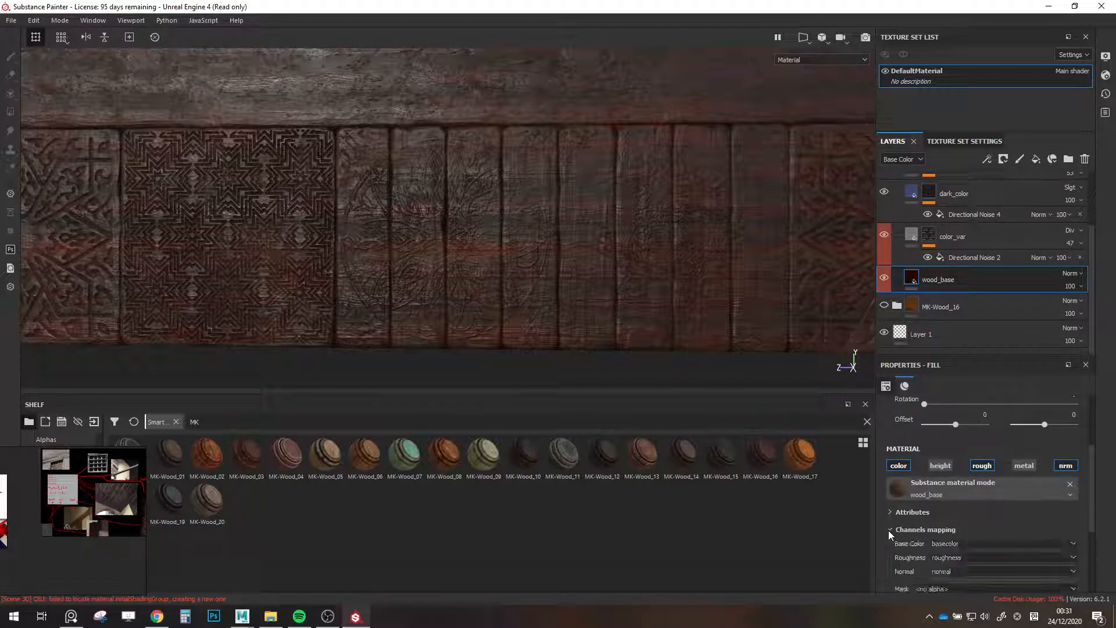
left_click(889, 513)
scroll(888, 515, "down", 6)
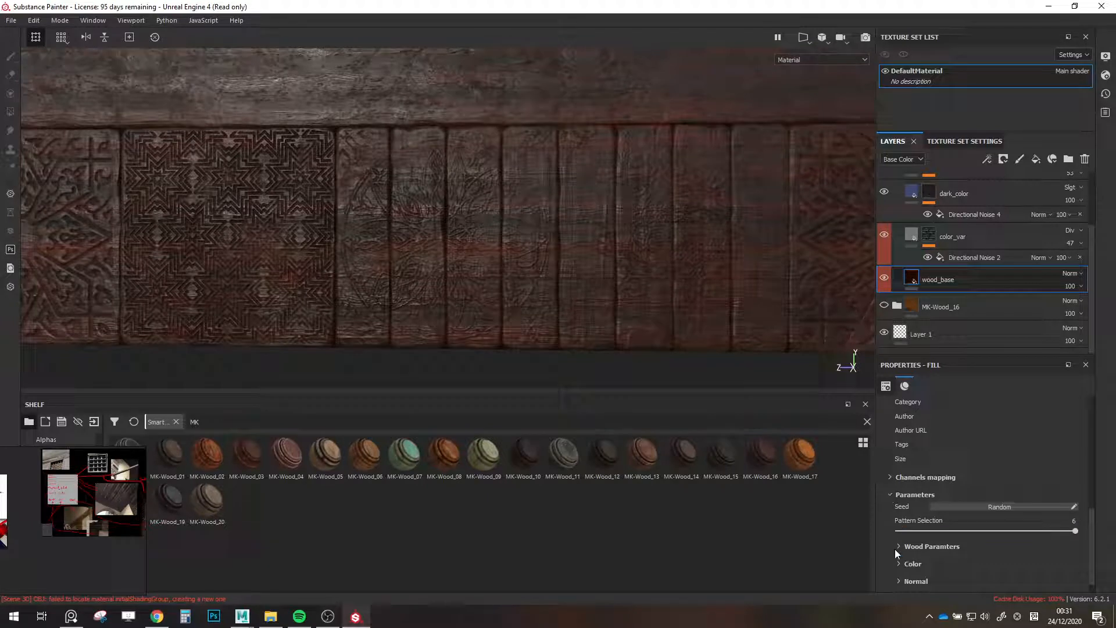
scroll(895, 541, "up", 4)
left_click(891, 442)
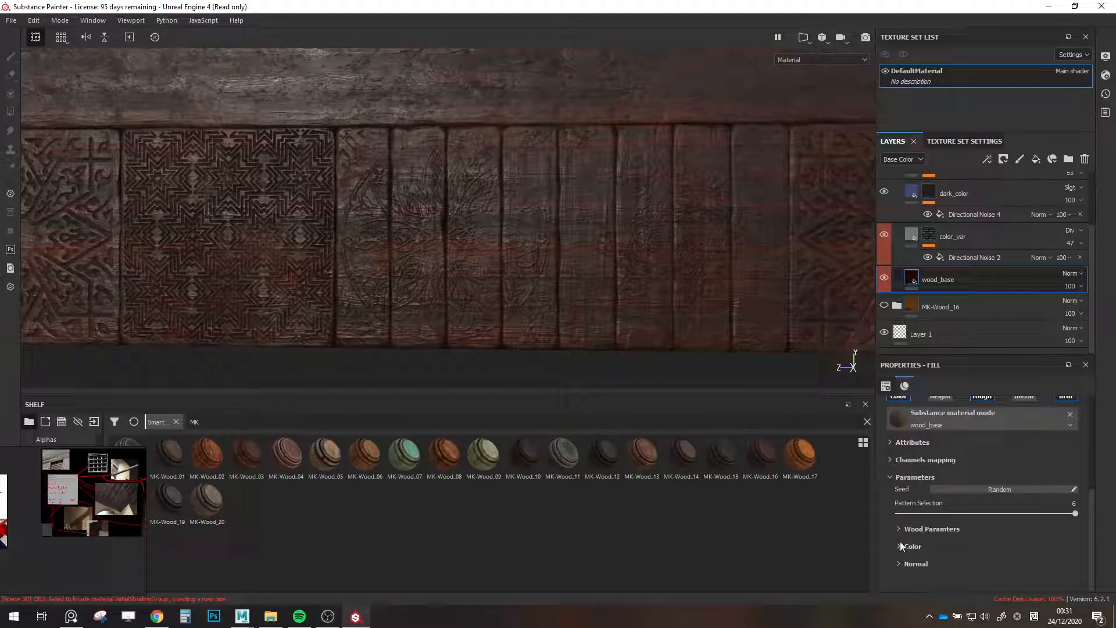
scroll(894, 531, "down", 2)
scroll(900, 529, "down", 4)
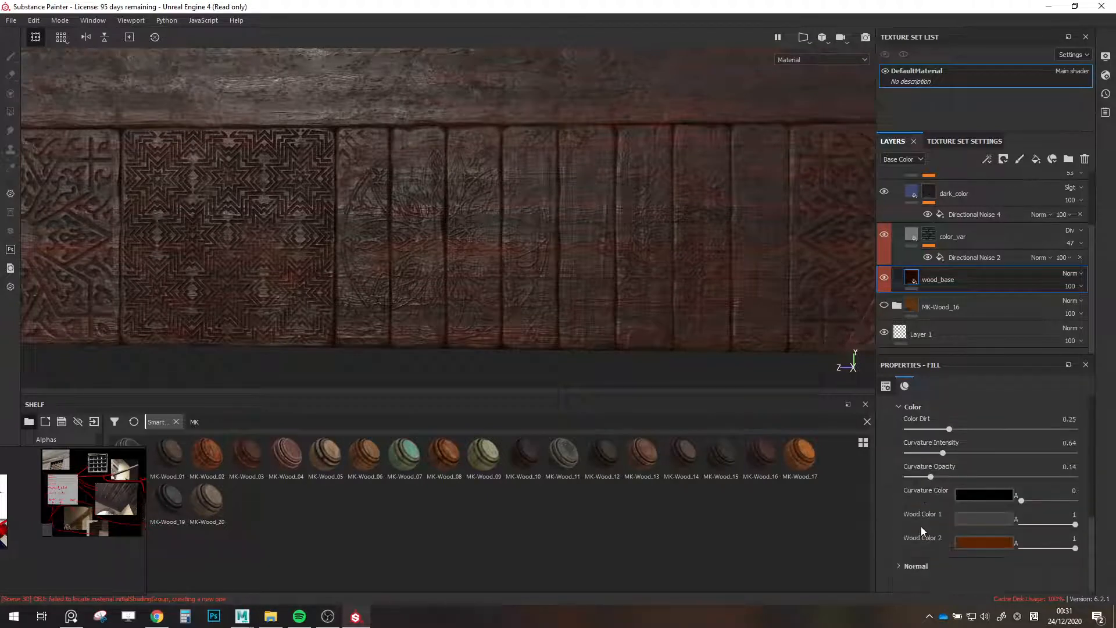
left_click(971, 544)
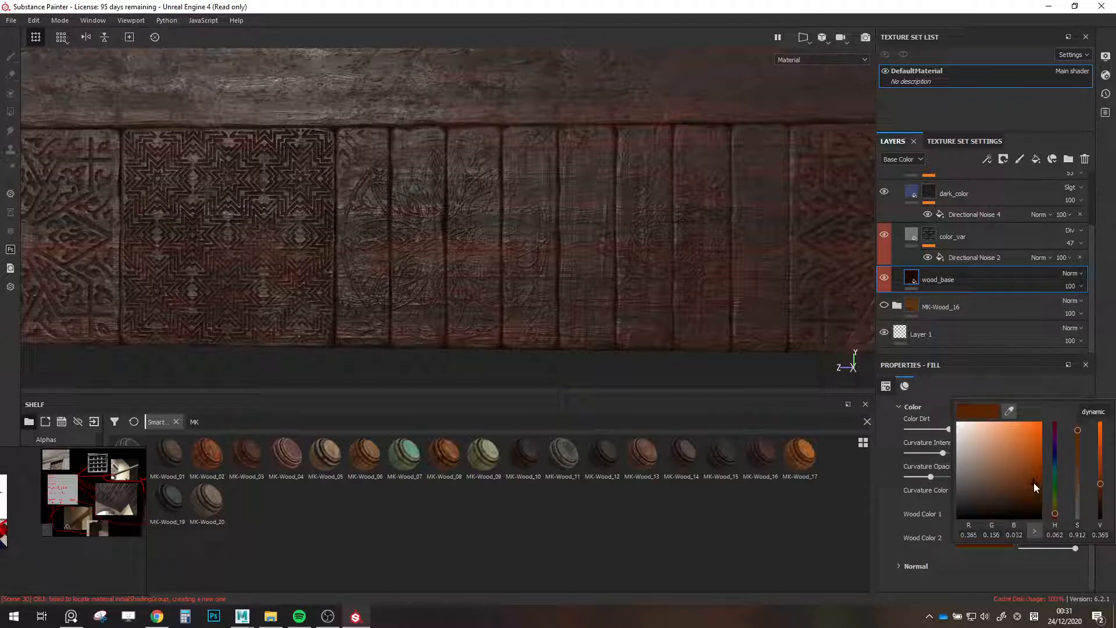
middle_click_drag(379, 206, 665, 274, "alt")
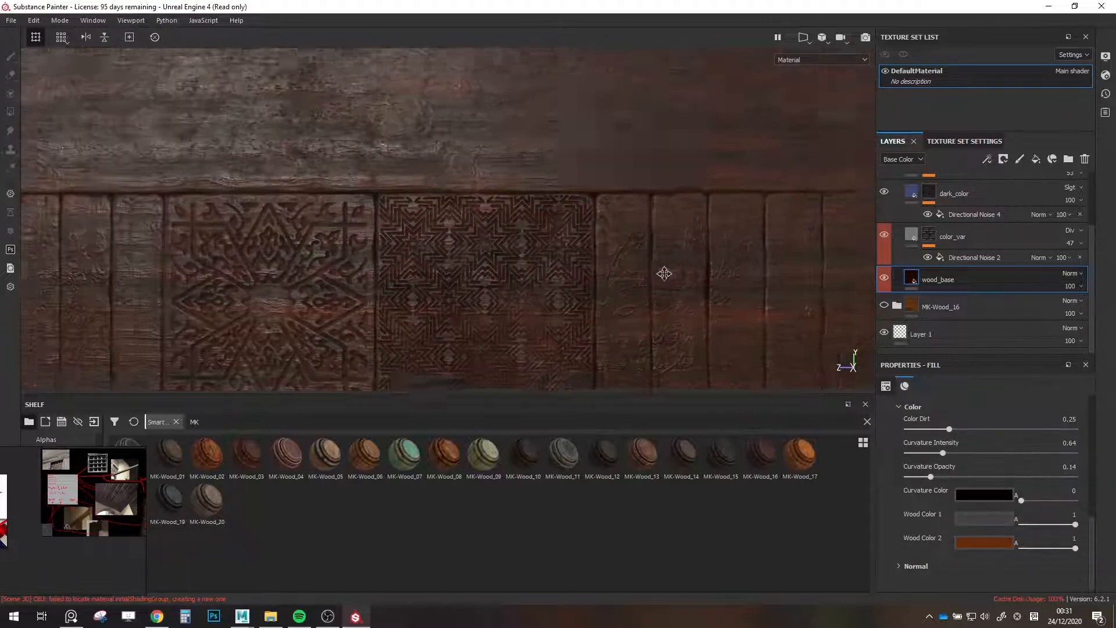
Save the project as Wood_Trim in the Carpet Merchant Textures folder.
scroll(665, 273, "down", 4)
scroll(494, 252, "up", 3)
middle_click_drag(495, 252, 650, 234, "alt")
left_click_drag(650, 234, 603, 246, "alt")
key("ctrl+s")
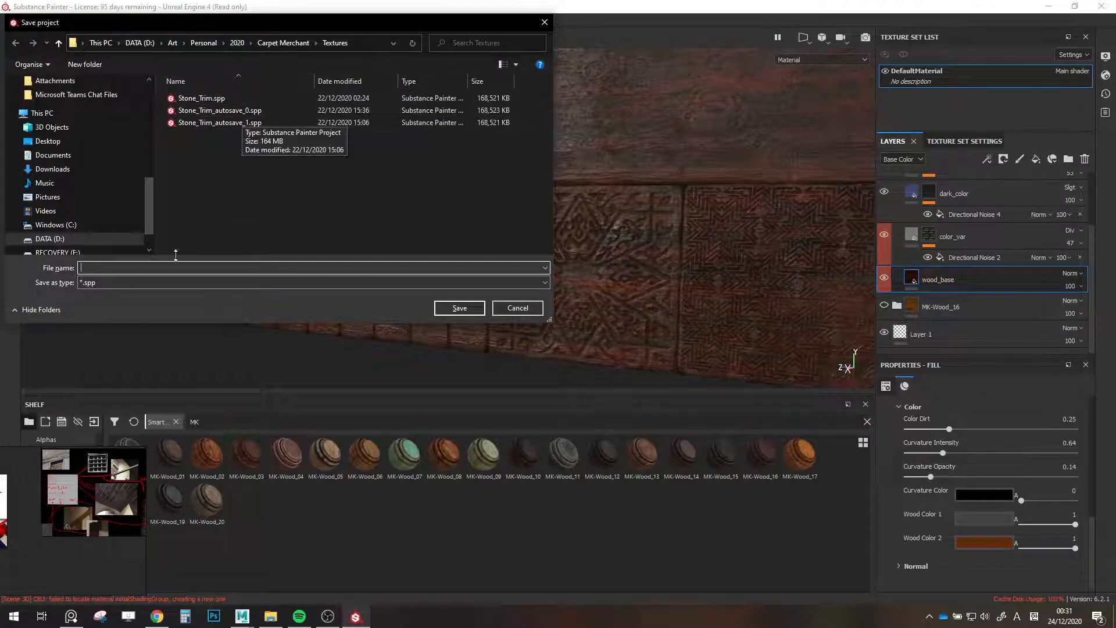
type("Wood_Trim")
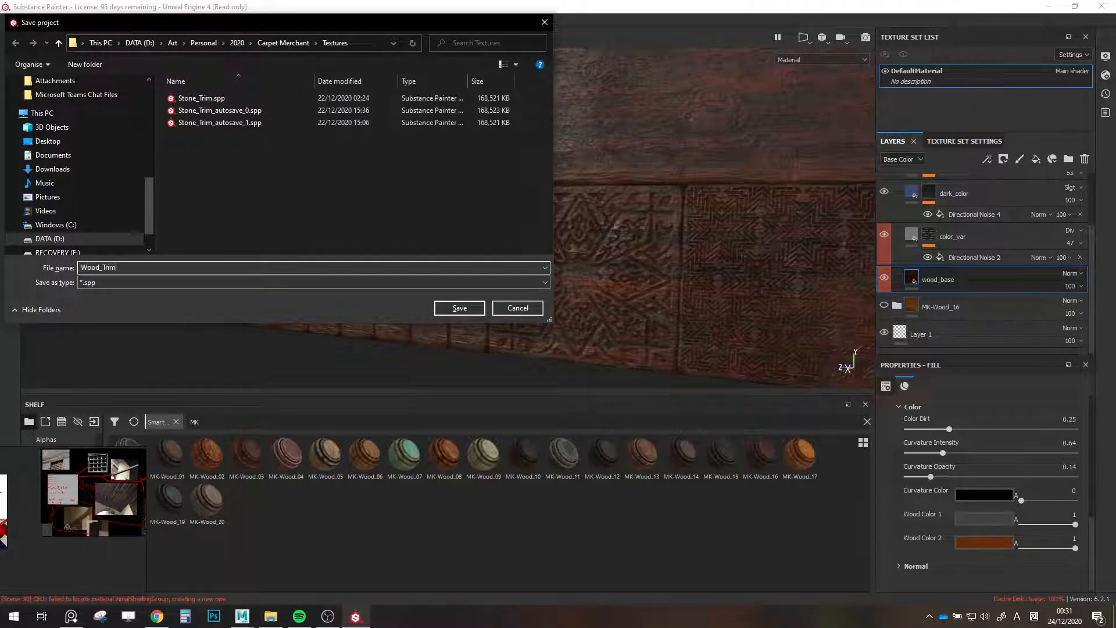
key("Return")
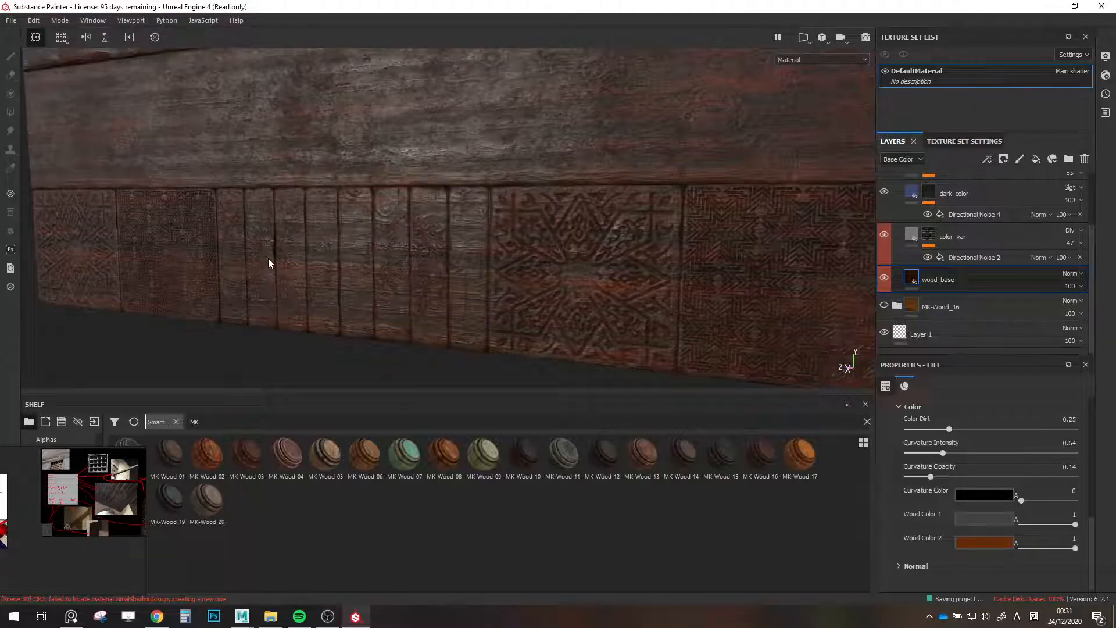
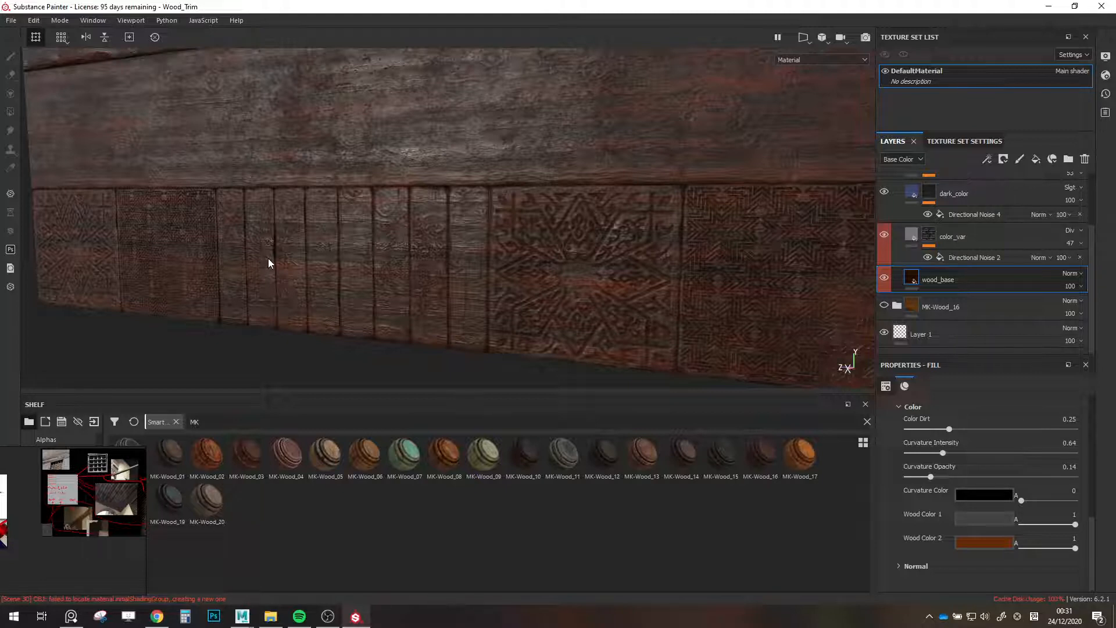
Compare the wood trim with and without the dirt layer of MK-Wood_10 and leave that layer hidden.
scroll(436, 250, "down", 5)
left_click_drag(436, 250, 519, 272, "alt")
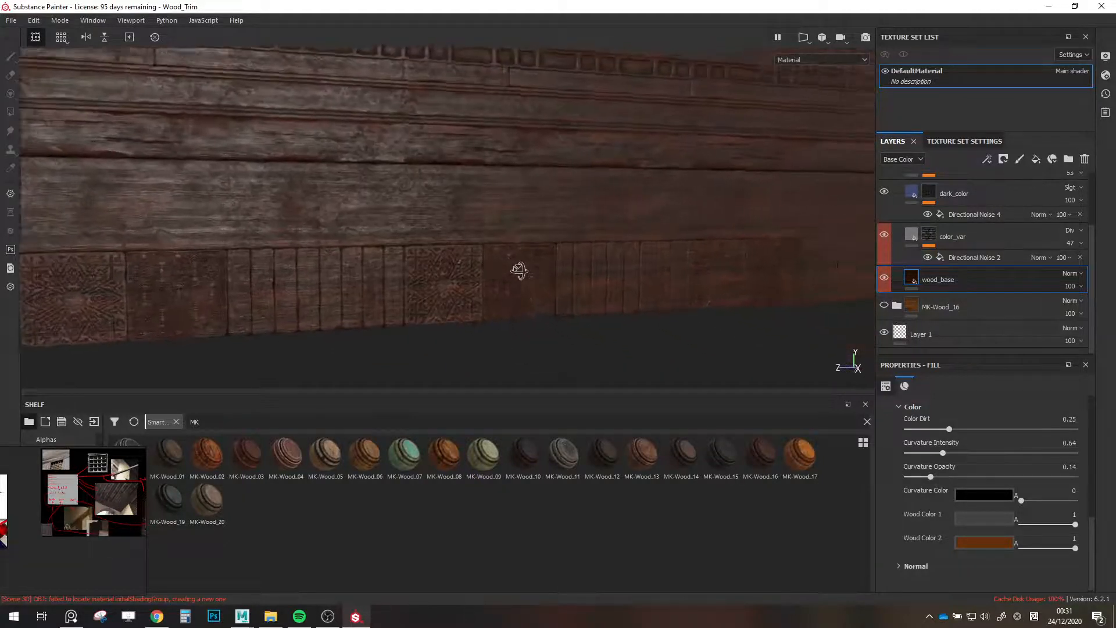
middle_click_drag(519, 271, 508, 261, "alt")
left_click_drag(508, 262, 414, 304, "alt")
scroll(888, 232, "up", 3)
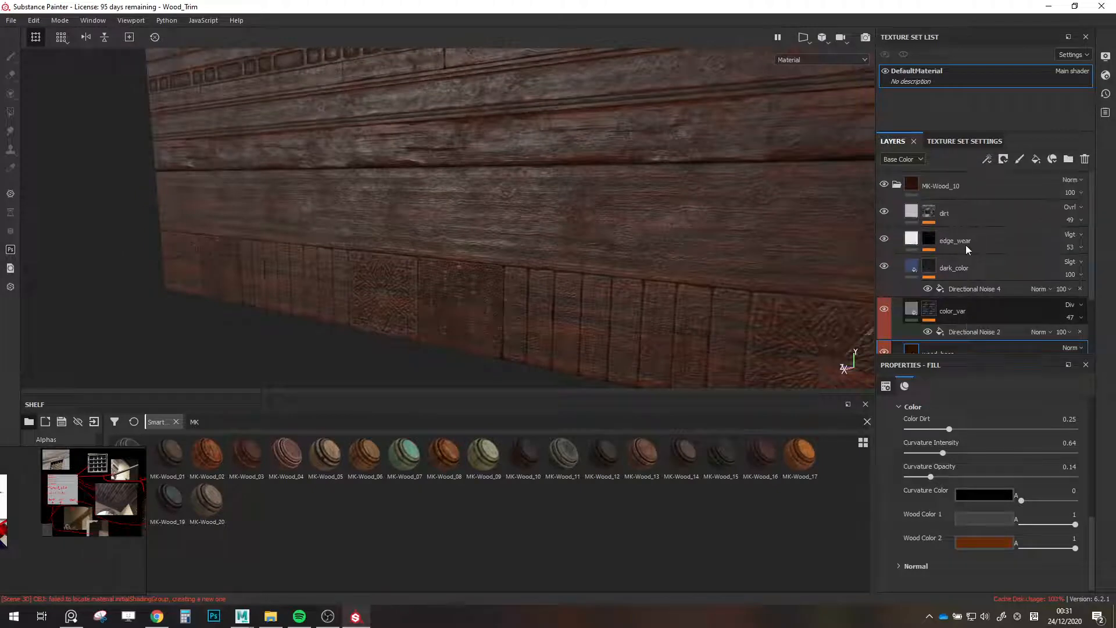
left_click(885, 214)
left_click(885, 215)
left_click(885, 215)
scroll(549, 216, "down", 4)
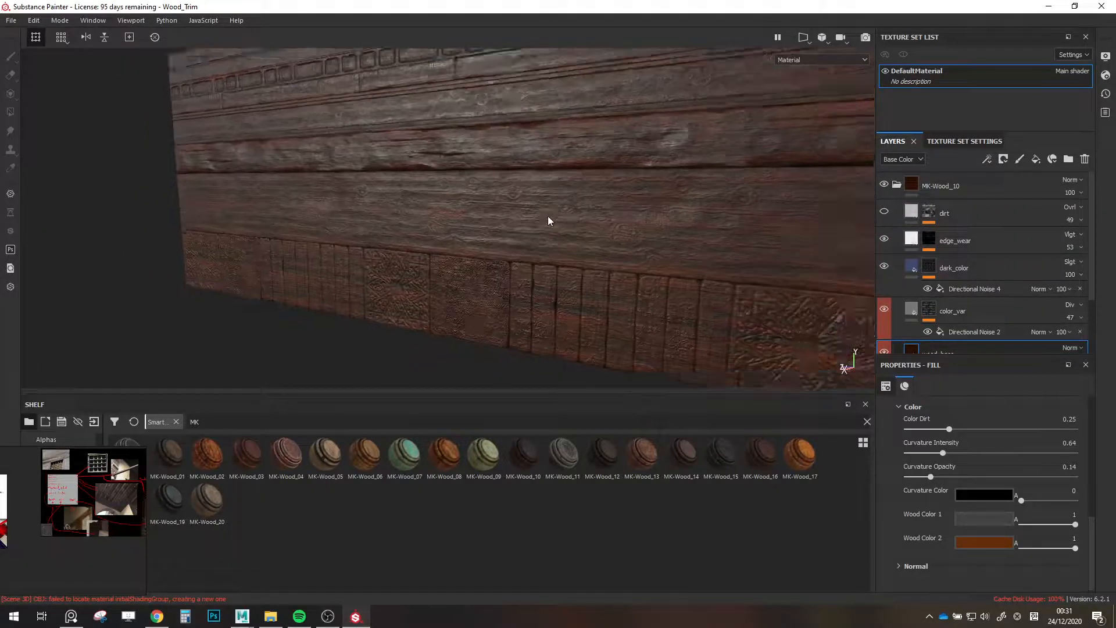
middle_click_drag(549, 217, 503, 231, "alt")
left_click_drag(380, 218, 607, 247, "alt")
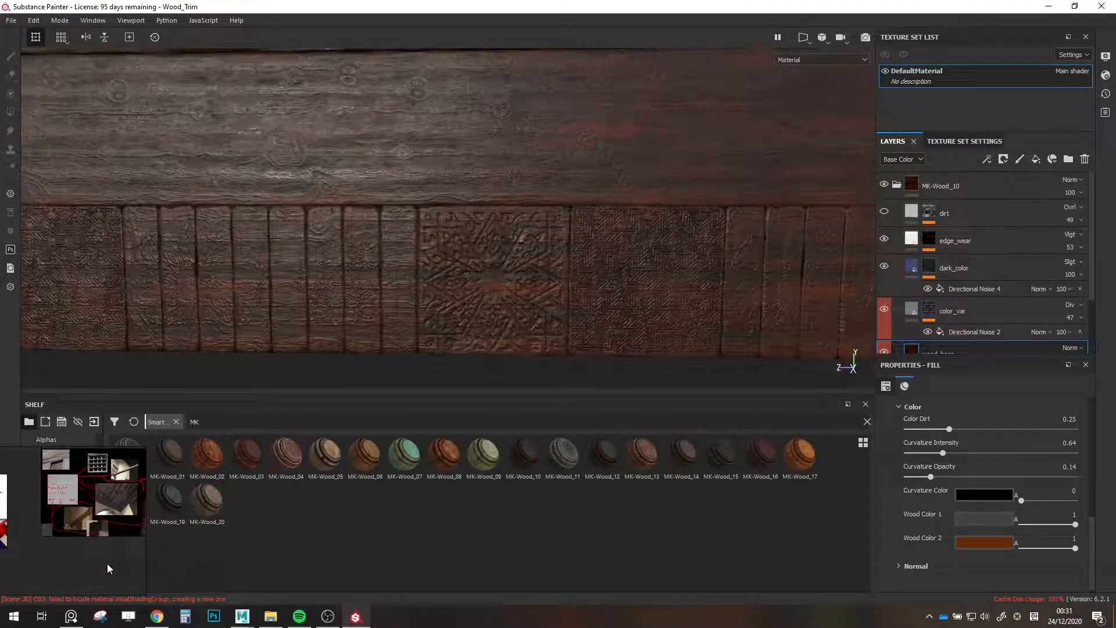
Collapse the MK-Wood_10 folder and delete the MK-Wood_16 smart material from the layer stack.
scroll(70, 533, "up", 5)
scroll(81, 555, "up", 2)
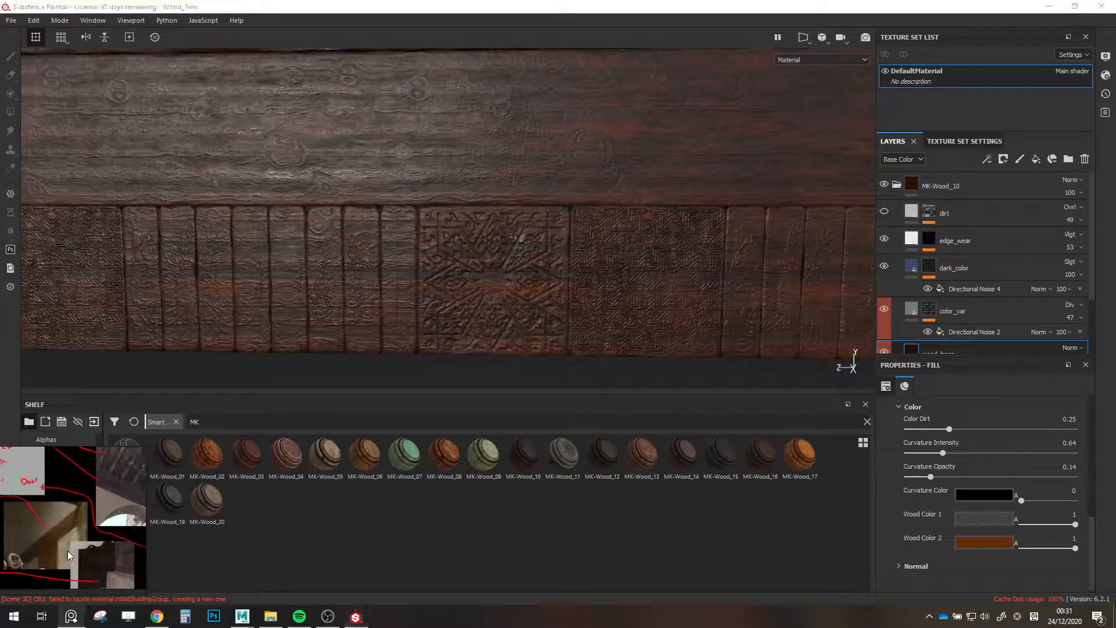
scroll(454, 261, "down", 5)
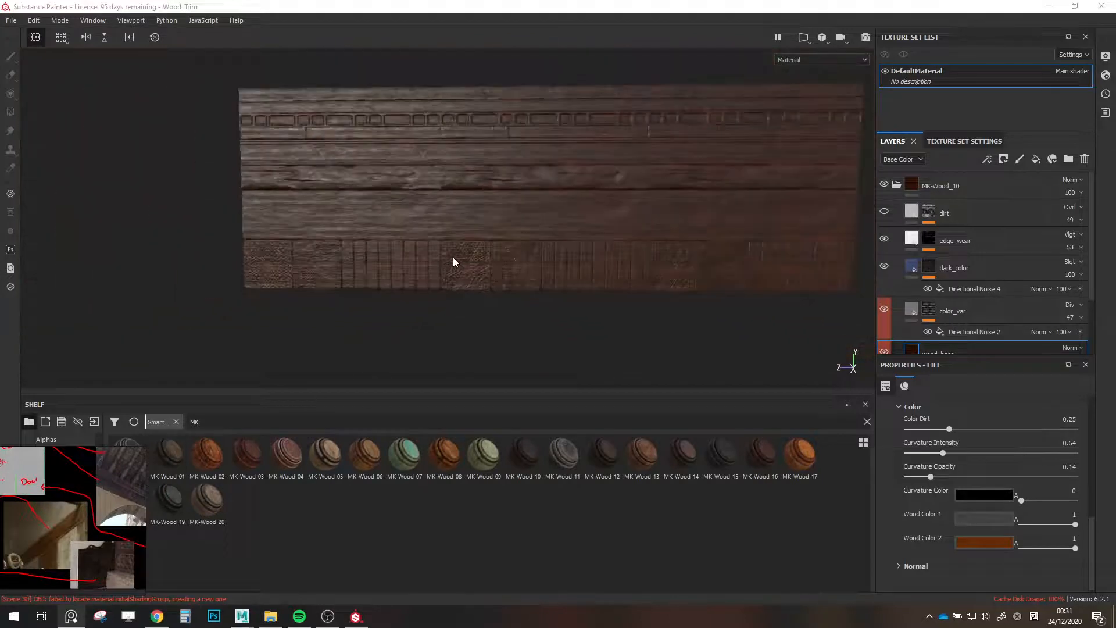
left_click(897, 185)
left_click(945, 216)
left_click_drag(946, 217, 930, 177)
left_click(884, 185)
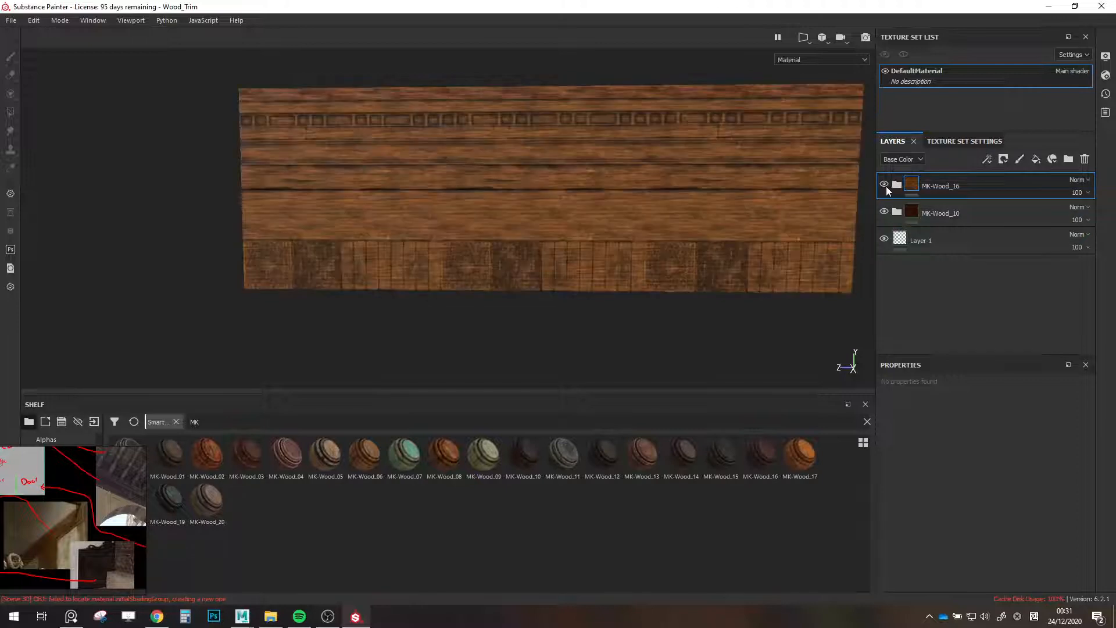
key("Delete")
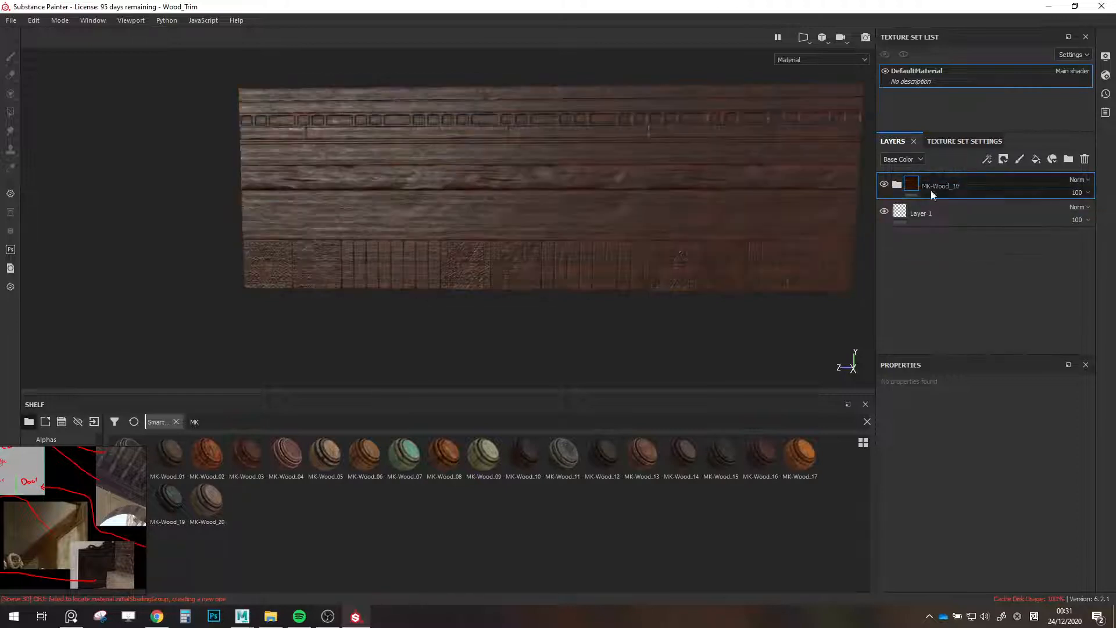
Examine the carved pattern panels and planks along the lower strip of the wood trim up close.
scroll(487, 254, "up", 2)
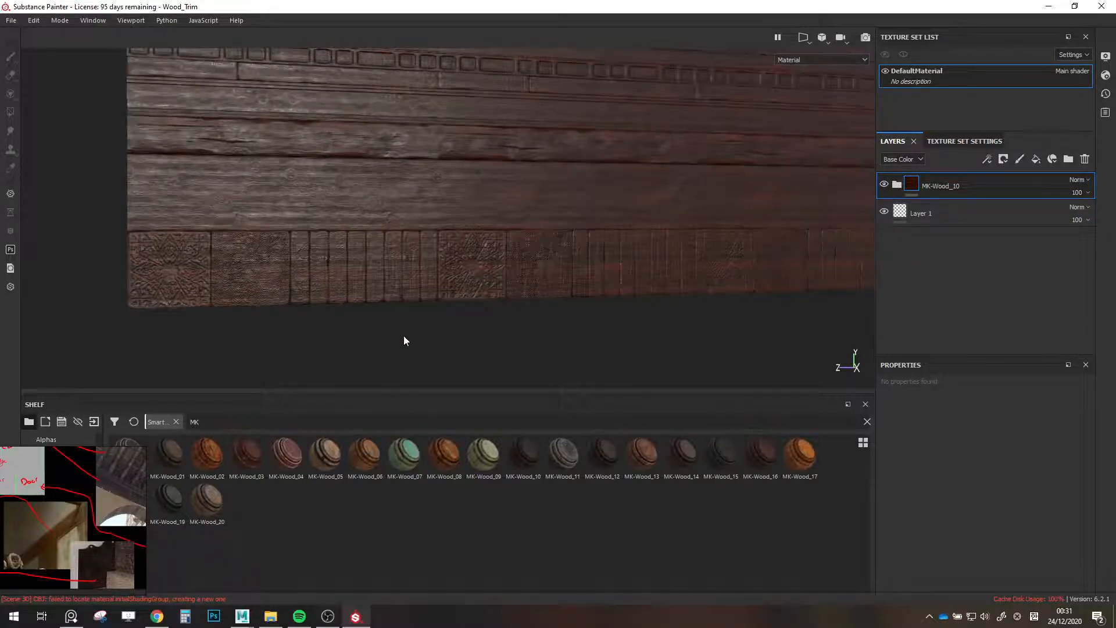
scroll(498, 292, "up", 3)
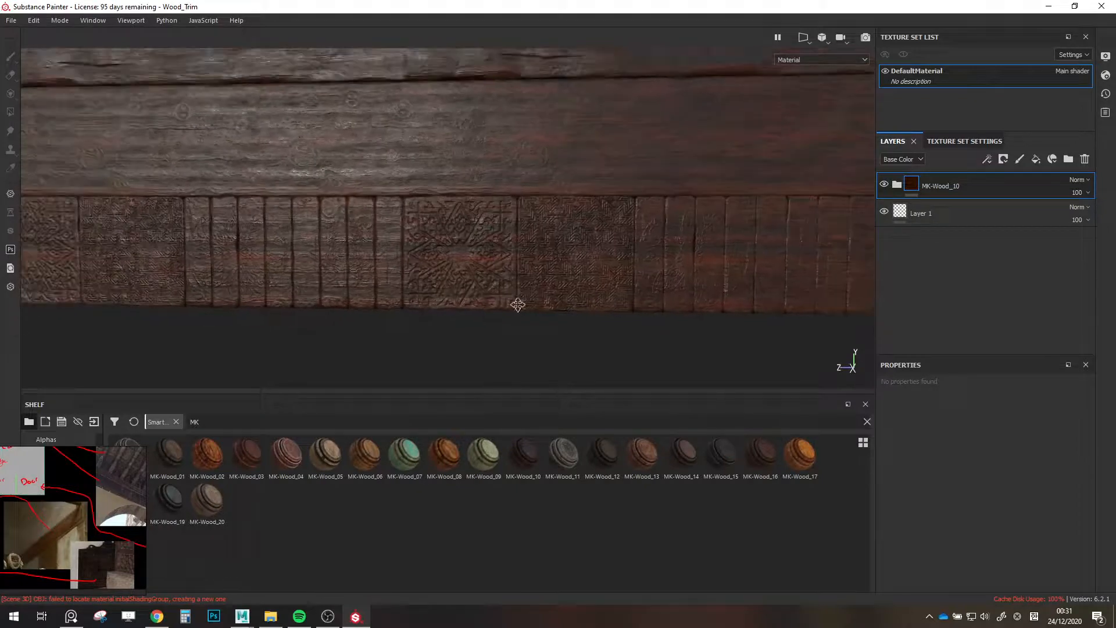
scroll(519, 304, "up", 5)
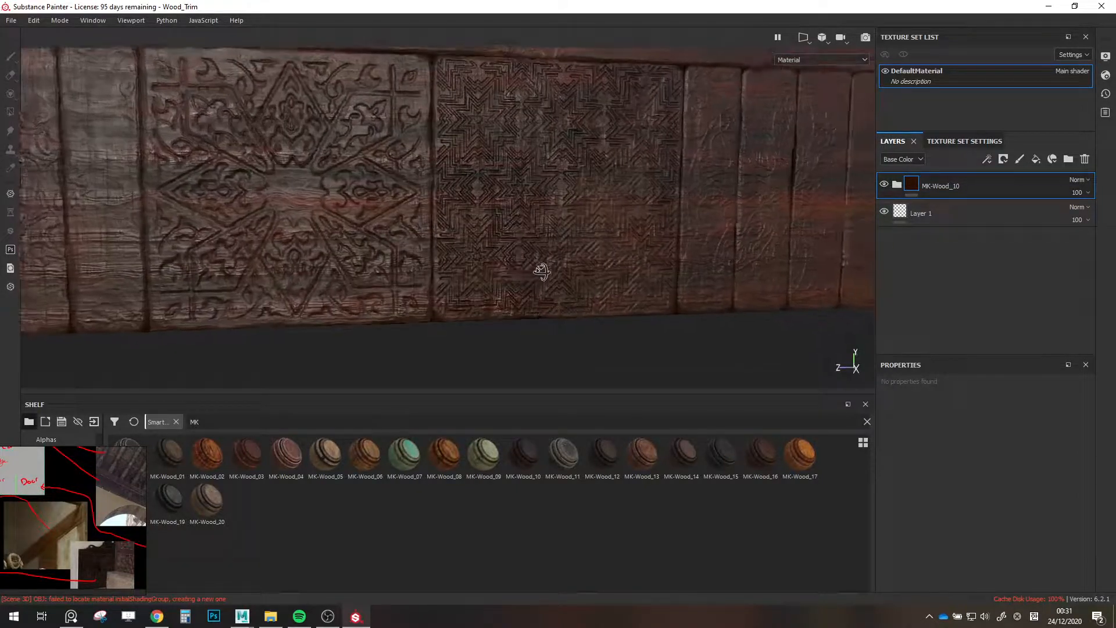
left_click_drag(542, 271, 509, 232, "alt")
scroll(545, 261, "up", 3)
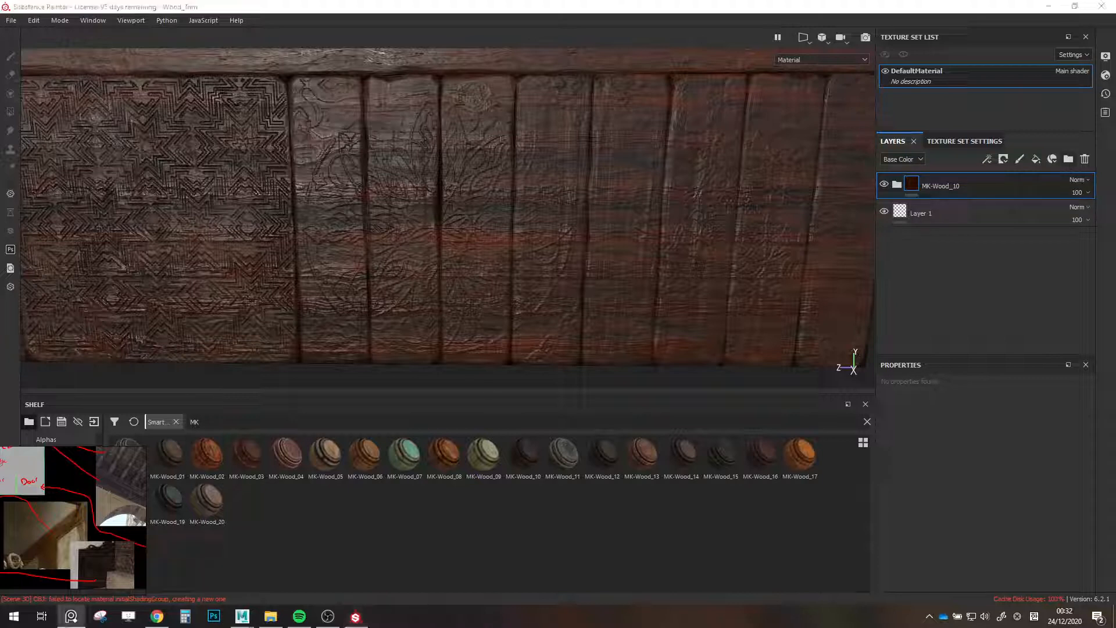
left_click(70, 622)
Browse the materials and smart materials, and add the Iron Forged Old smart material above MK-Wood_10 in the layer stack.
left_click(64, 532)
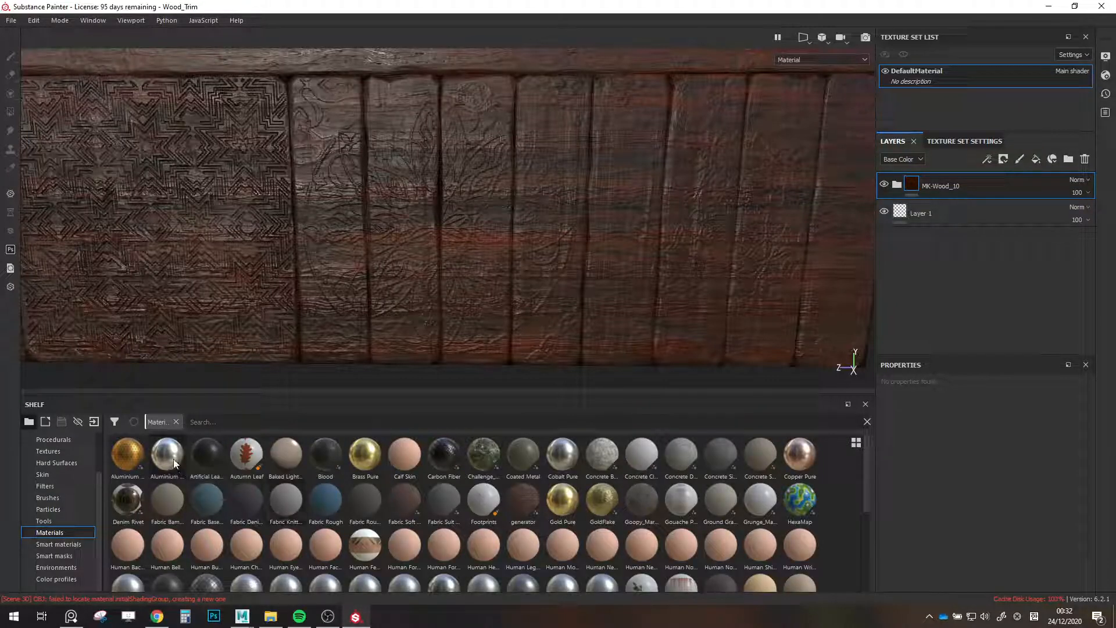
scroll(587, 481, "down", 5)
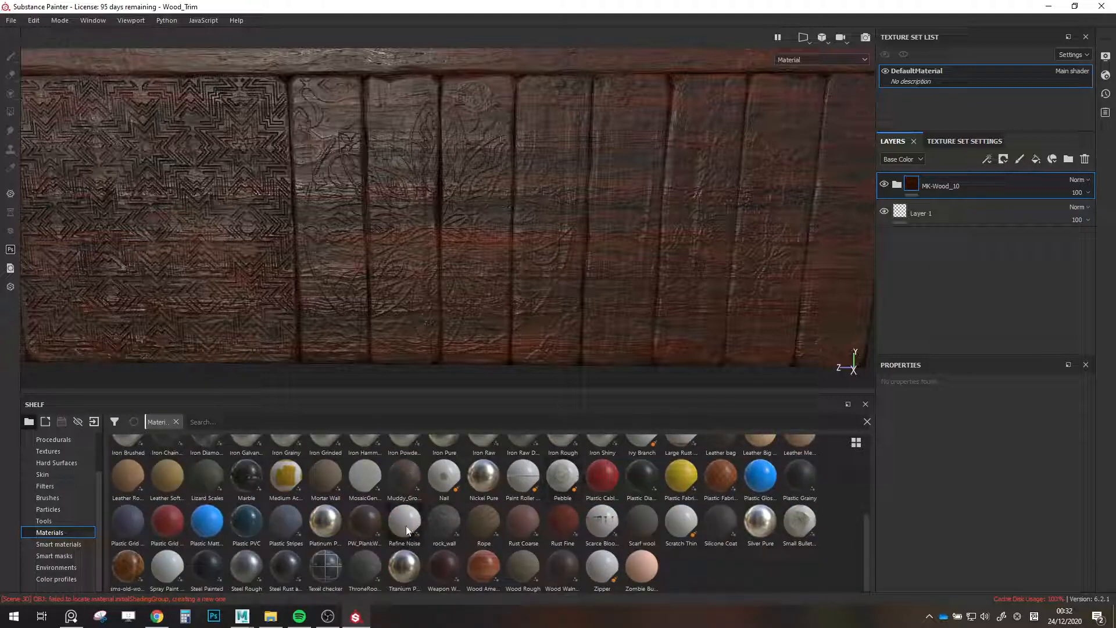
scroll(727, 536, "up", 5)
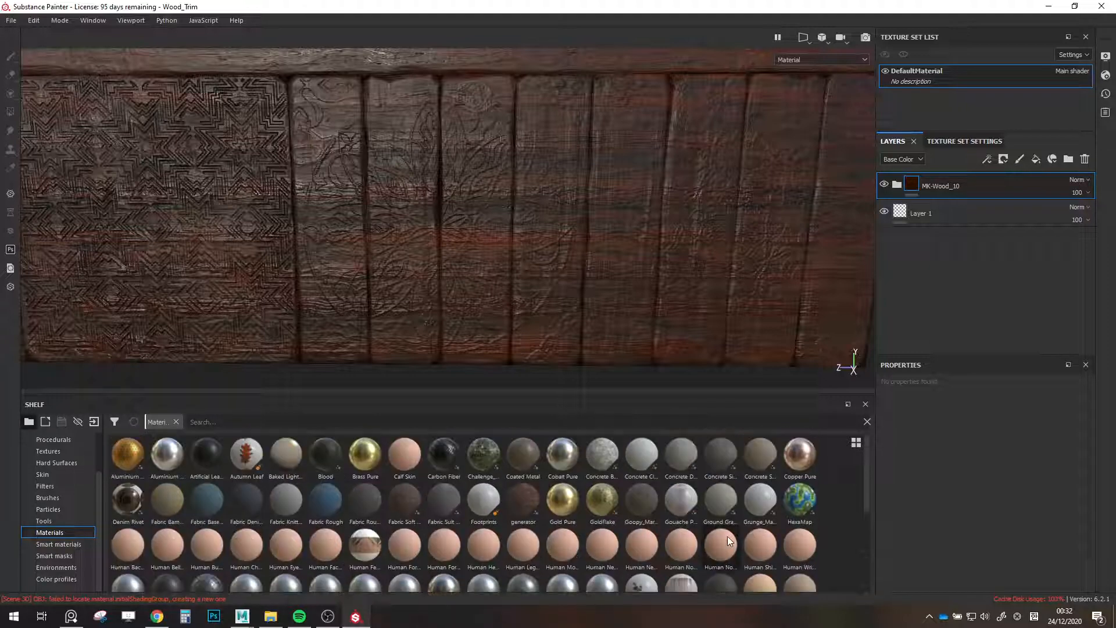
scroll(723, 533, "down", 2)
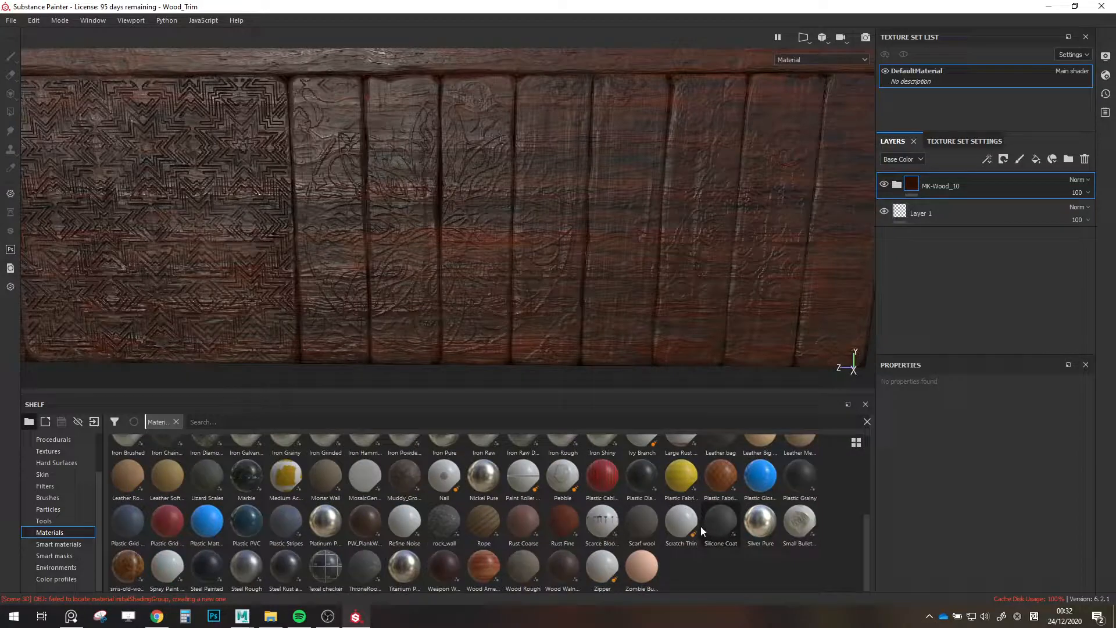
left_click(62, 544)
scroll(433, 517, "down", 6)
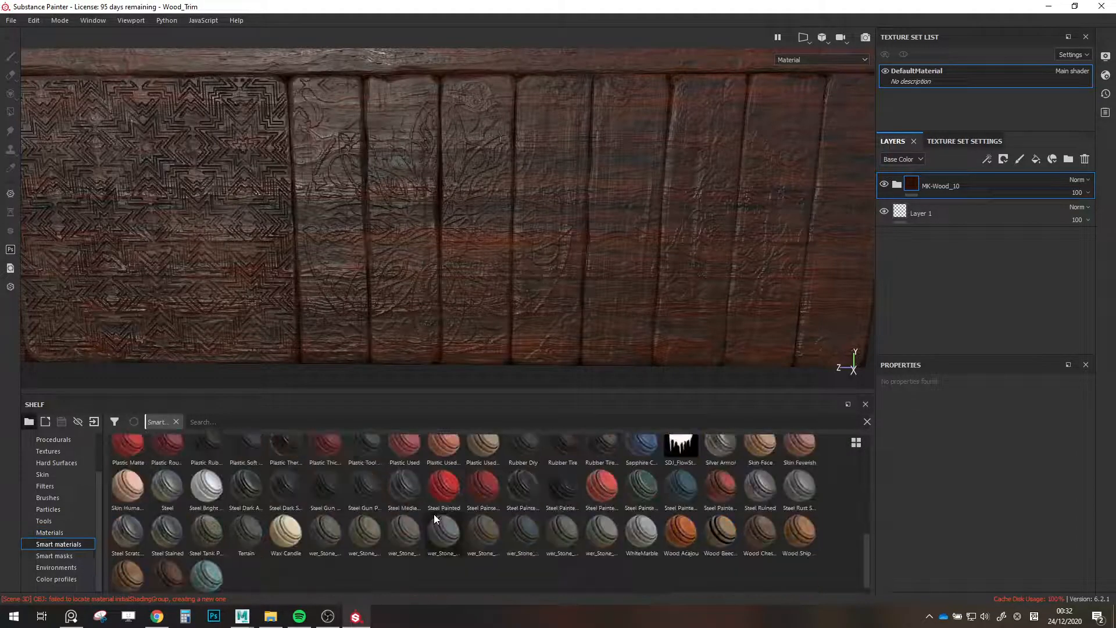
scroll(449, 521, "up", 6)
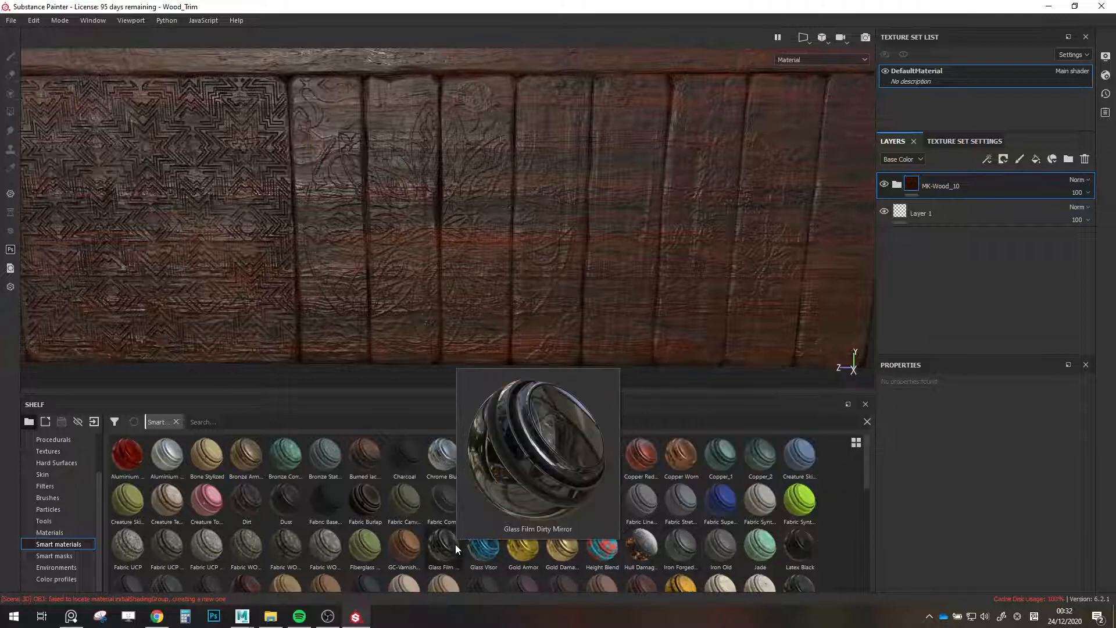
mouse_move(689, 557)
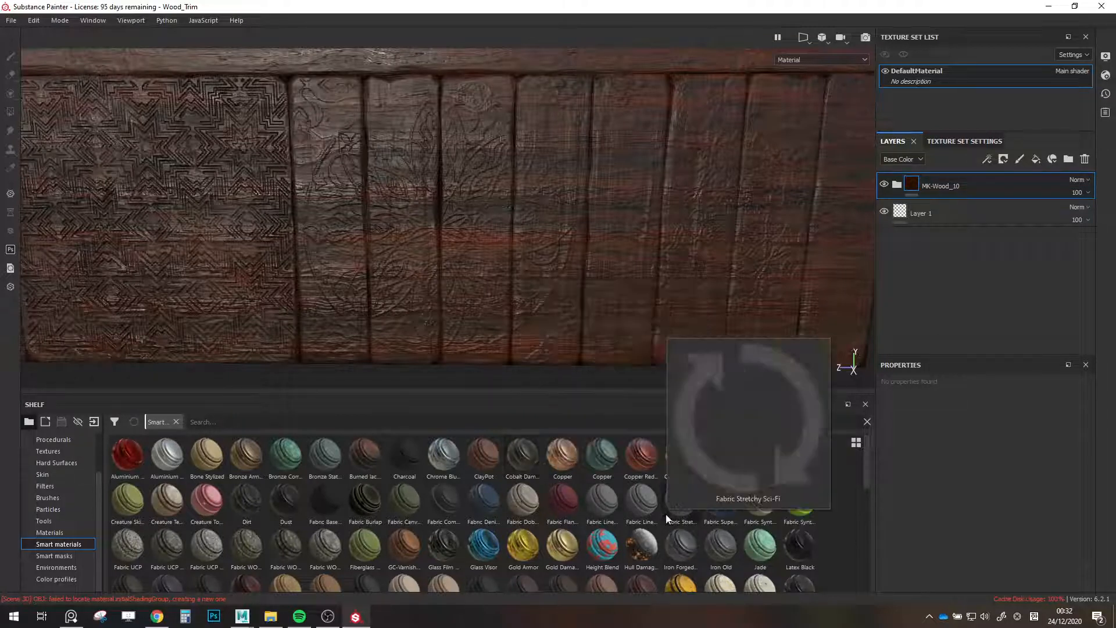
left_click_drag(684, 542, 751, 195)
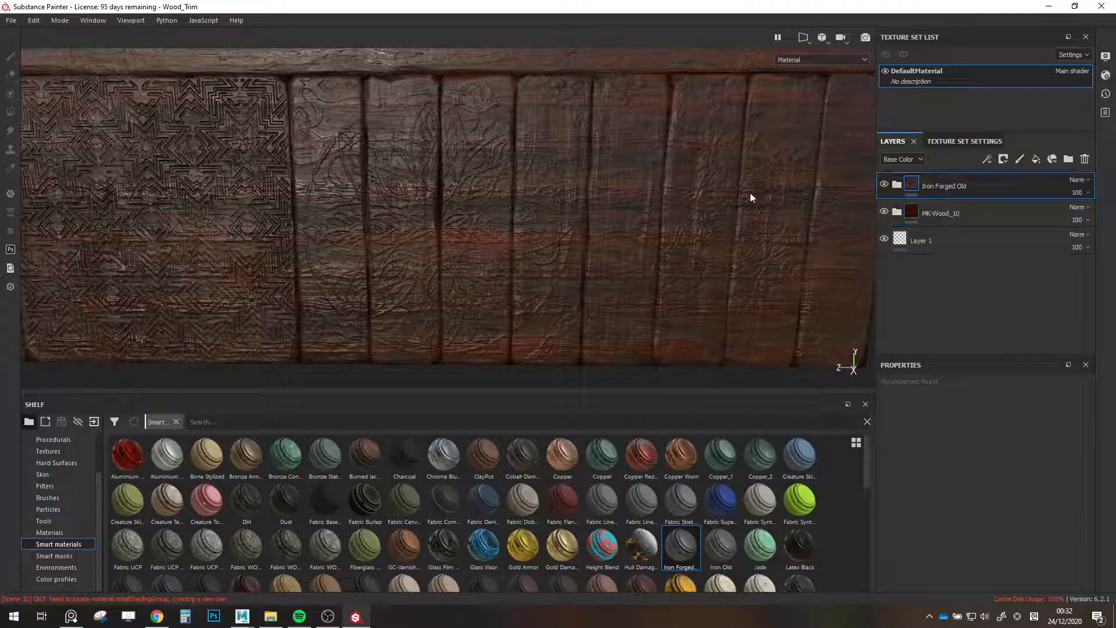
left_click_drag(690, 213, 791, 215, "alt")
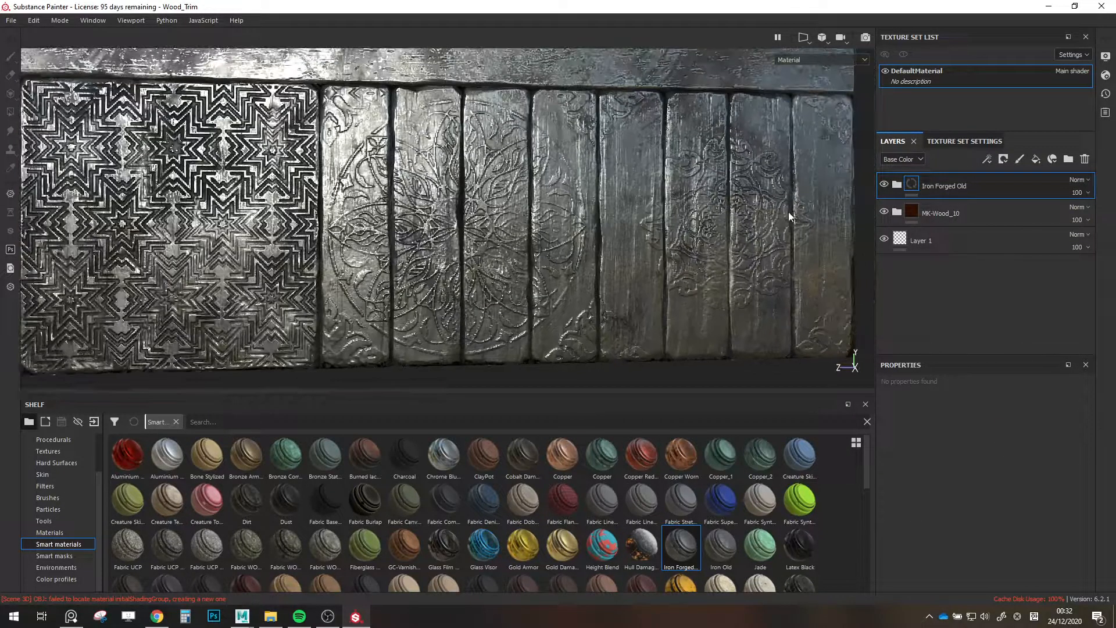
Add a black mask to the Iron Forged Old folder and apply the Edges Strong smart mask to it.
right_click(940, 183)
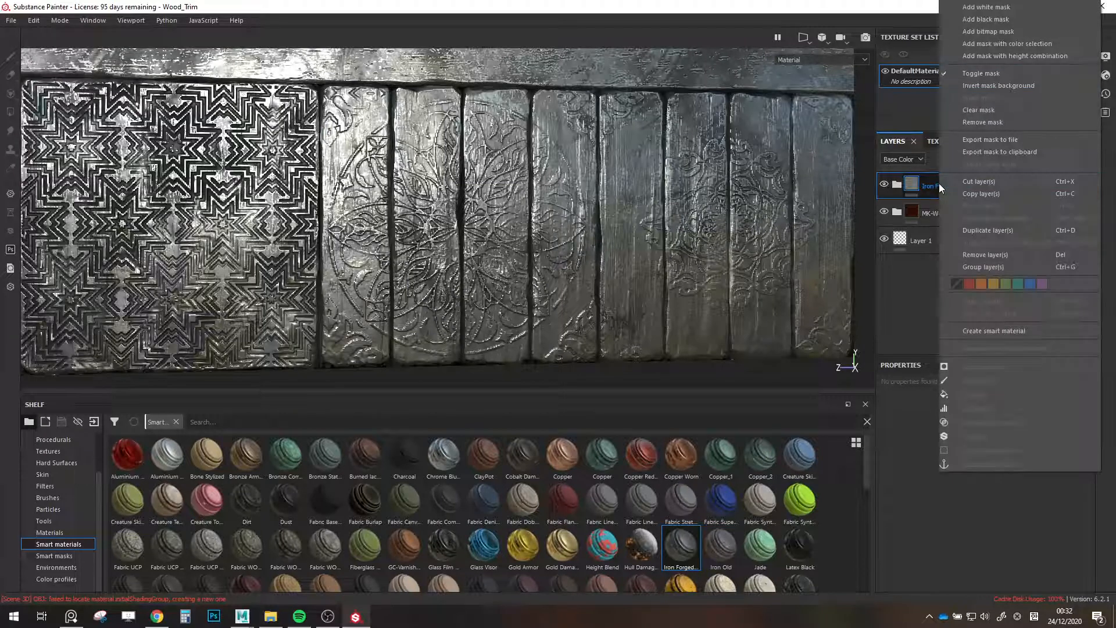
left_click(975, 22)
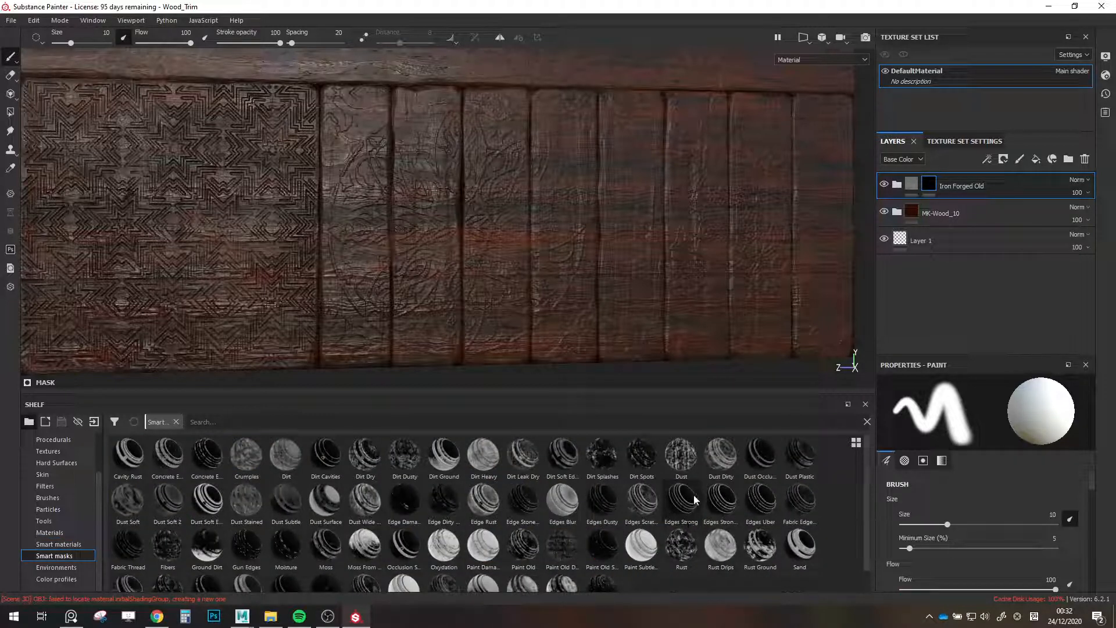
left_click_drag(697, 497, 936, 186)
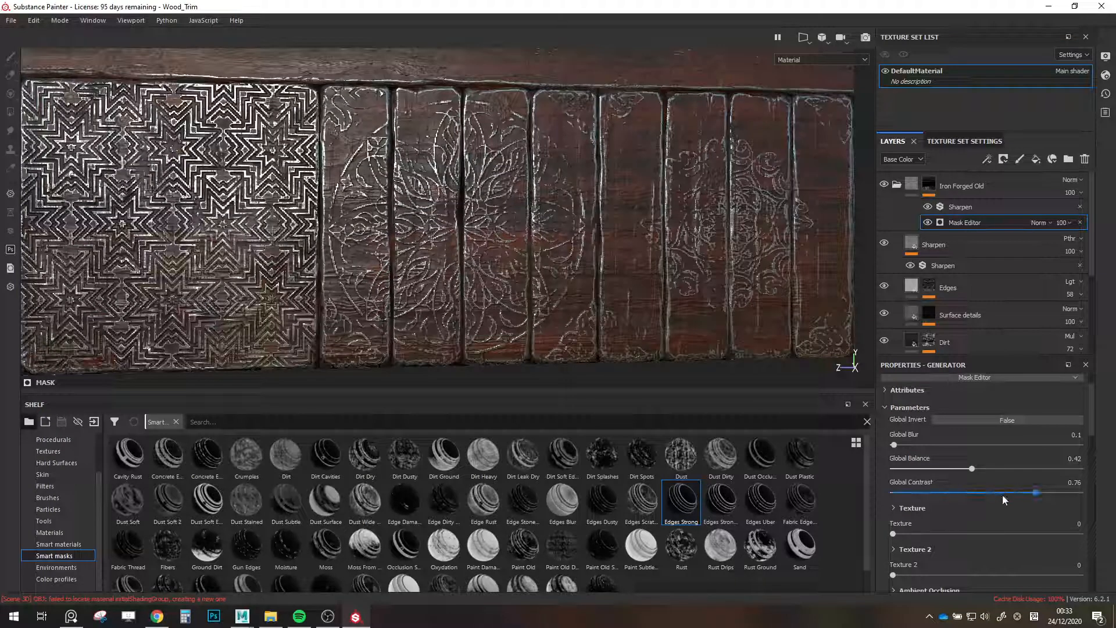
Set the mask's Mask Editor generator to Global Contrast 0.91 and Global Balance 0.48.
left_click_drag(1058, 497, 1062, 497)
left_click_drag(972, 469, 984, 472)
scroll(657, 308, "down", 2)
left_click_drag(657, 308, 632, 312, "alt")
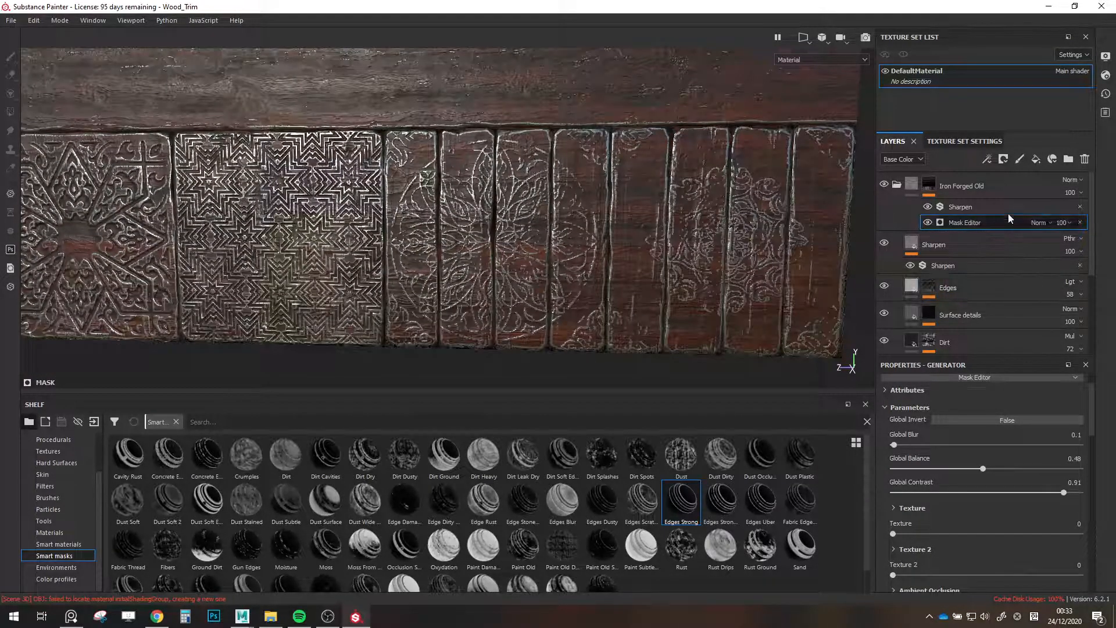
left_click(987, 208)
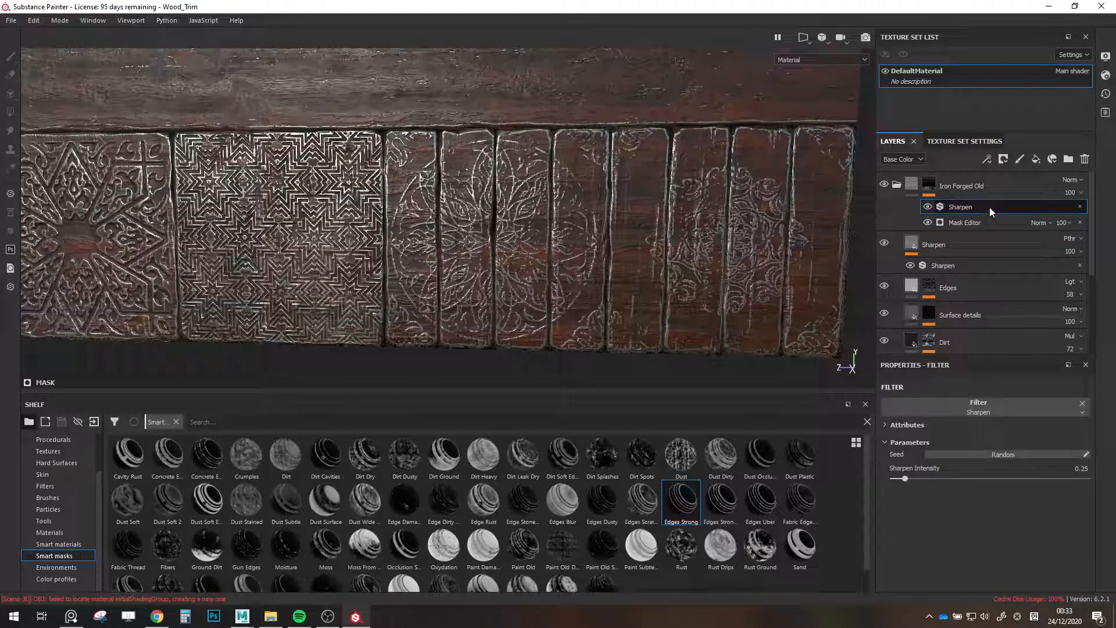
right_click(989, 205)
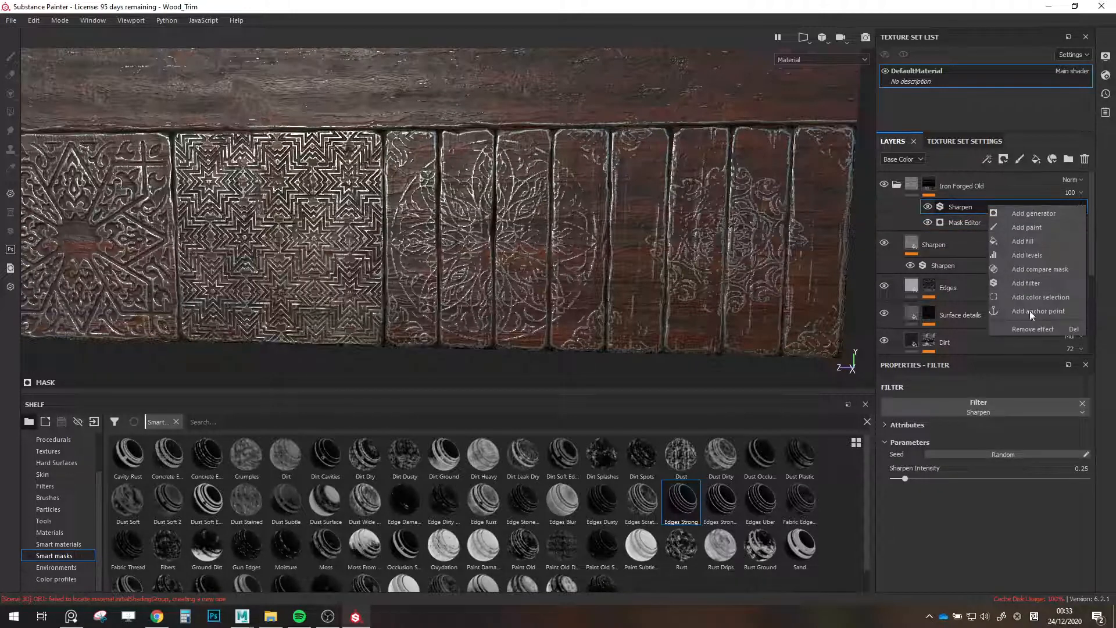
left_click(1031, 228)
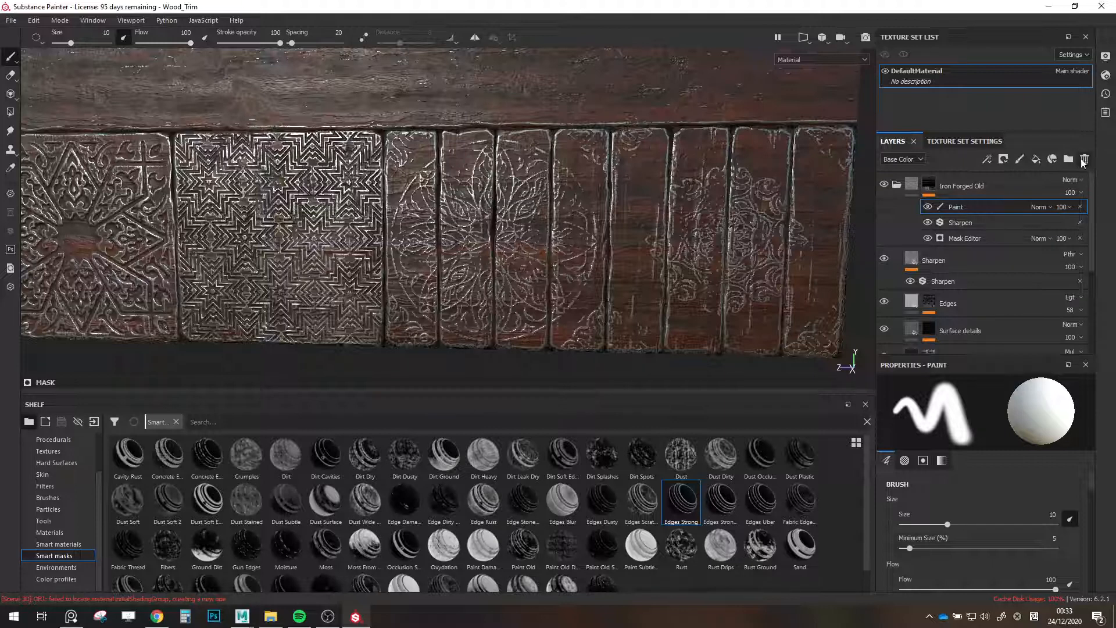
left_click(1085, 160)
Try to limit the Iron Forged Old mask with a Color selection effect, picking the ID colors of the first three carved planks.
right_click(996, 210)
left_click(1023, 289)
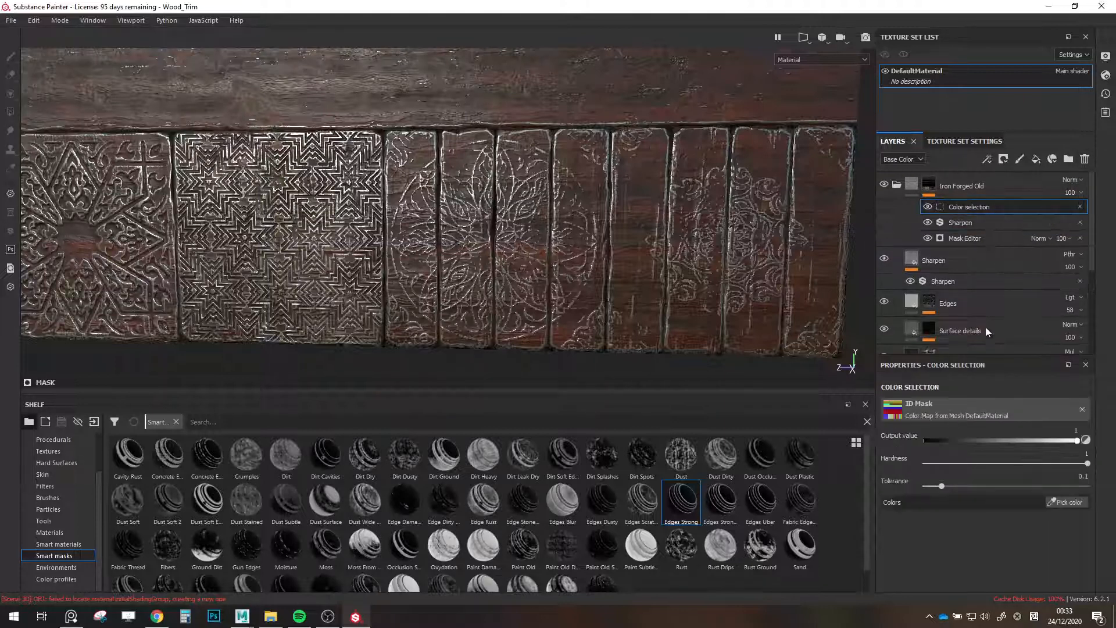
scroll(758, 327, "down", 3)
scroll(758, 328, "down", 1)
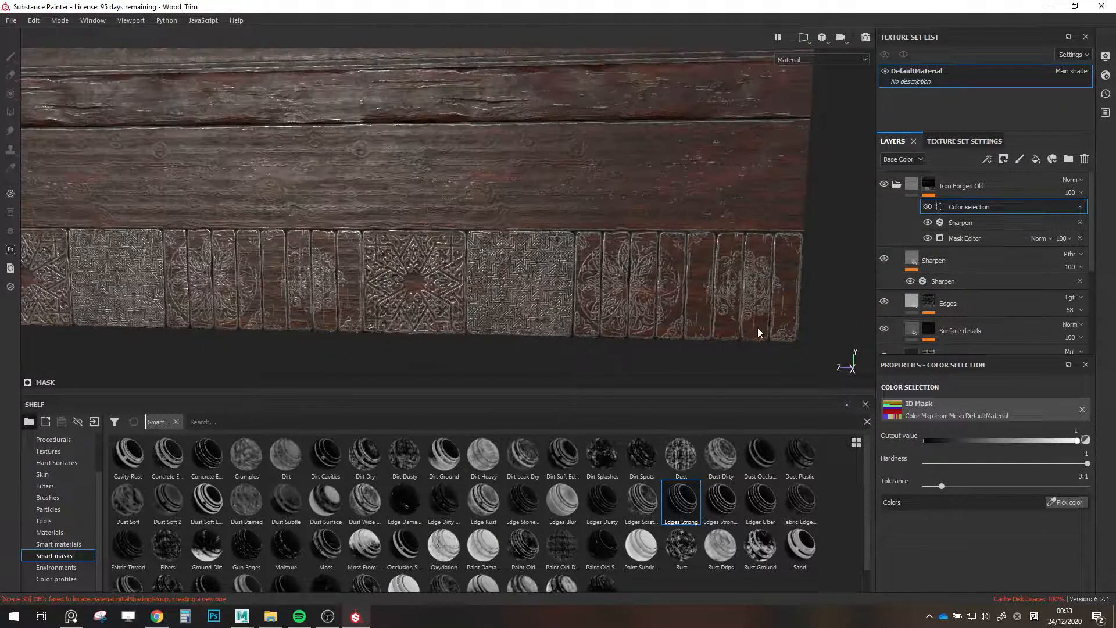
scroll(758, 332, "up", 1)
left_click(1067, 502)
scroll(407, 145, "down", 3)
scroll(528, 209, "up", 5)
left_click(547, 224)
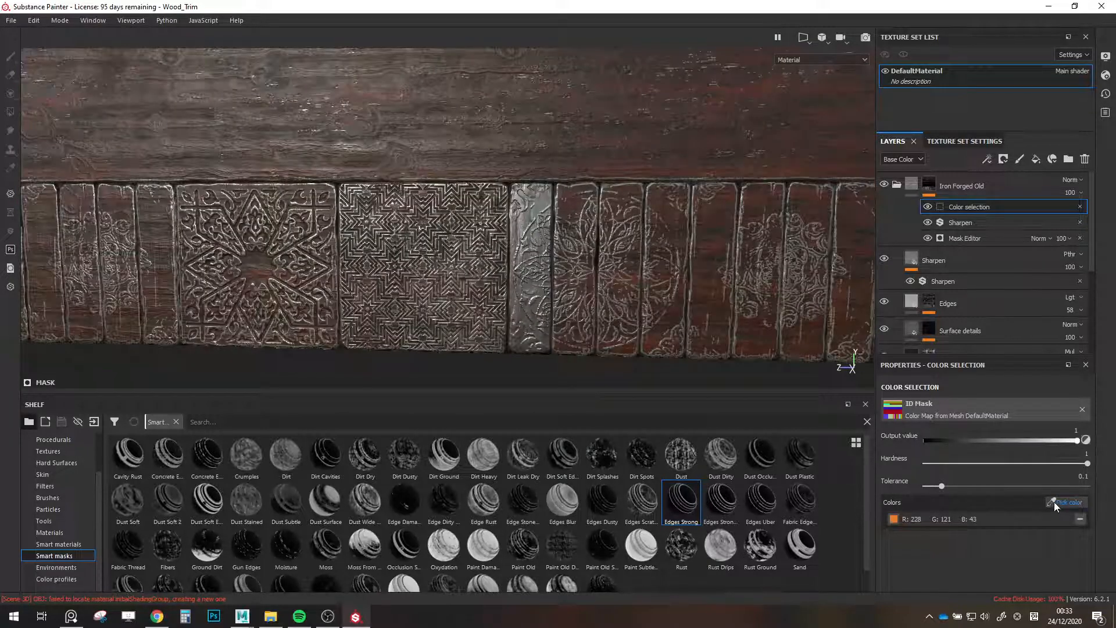
left_click(1055, 502)
left_click(586, 268)
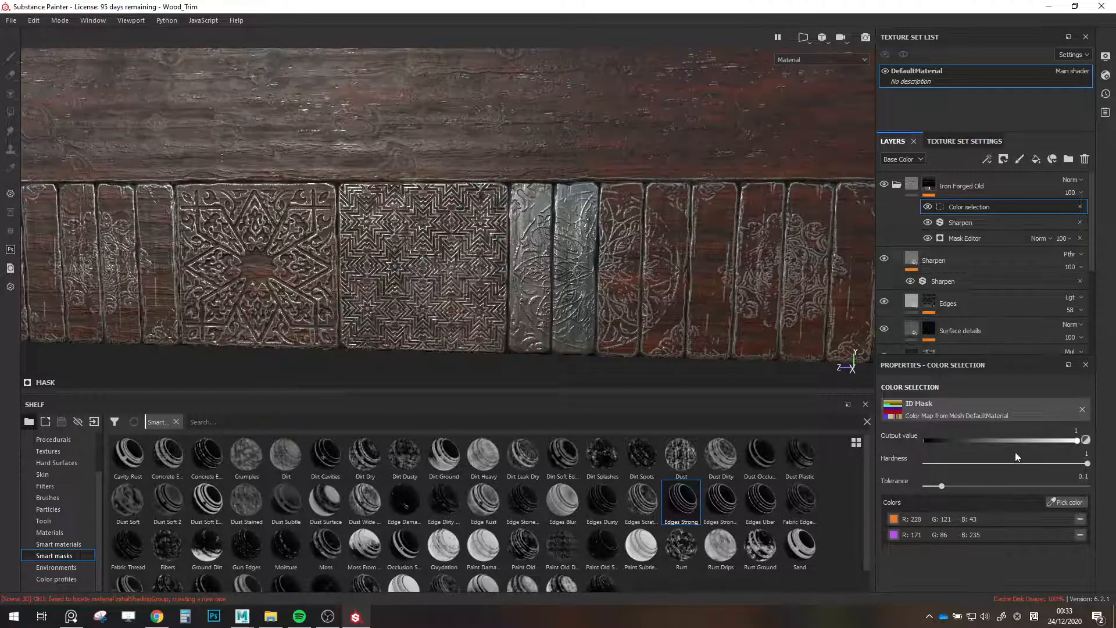
left_click(1066, 505)
left_click(626, 287)
Add a Paint effect above Sharpen in the Iron Forged Old mask and fill the whole trim with black using Polygon Fill.
right_click(991, 204)
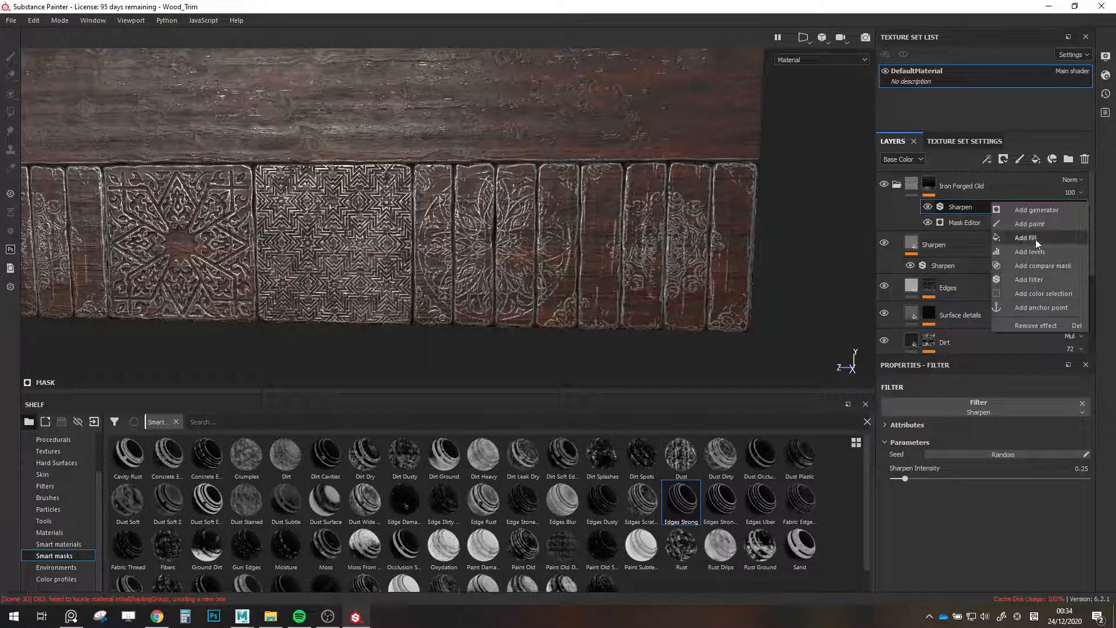
left_click(1039, 226)
key("4")
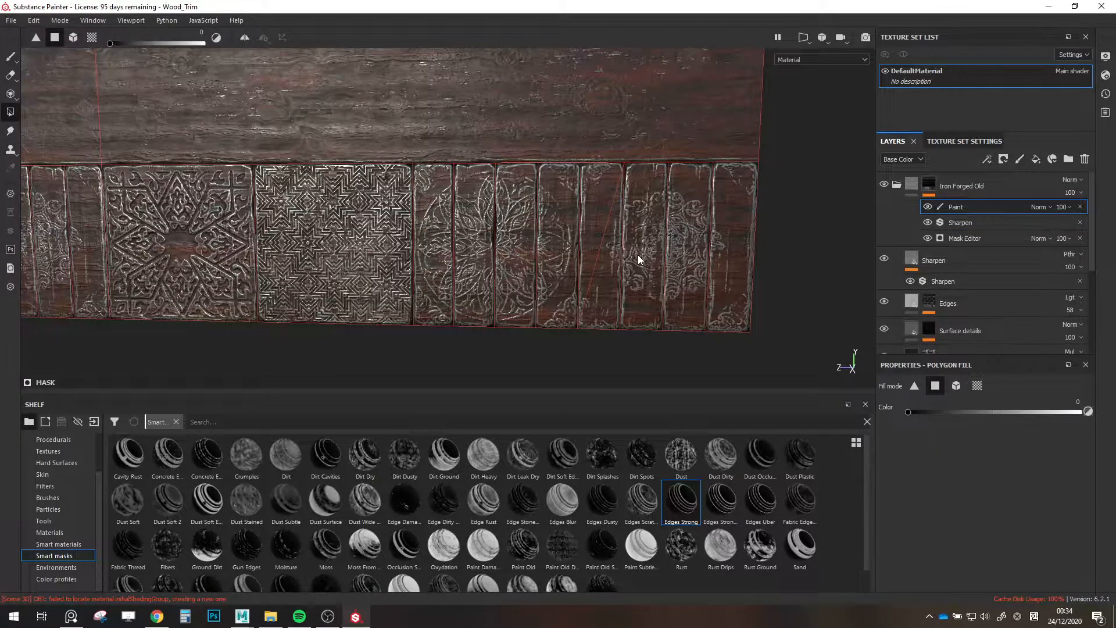
scroll(637, 255, "down", 5)
left_click_drag(701, 110, 389, 344)
Fill the eight carved planks beside the star-pattern panel with white using Polygon Fill.
key("x")
scroll(626, 216, "up", 4)
scroll(700, 321, "up", 2)
scroll(498, 277, "down", 2)
middle_click_drag(361, 255, 731, 242, "alt")
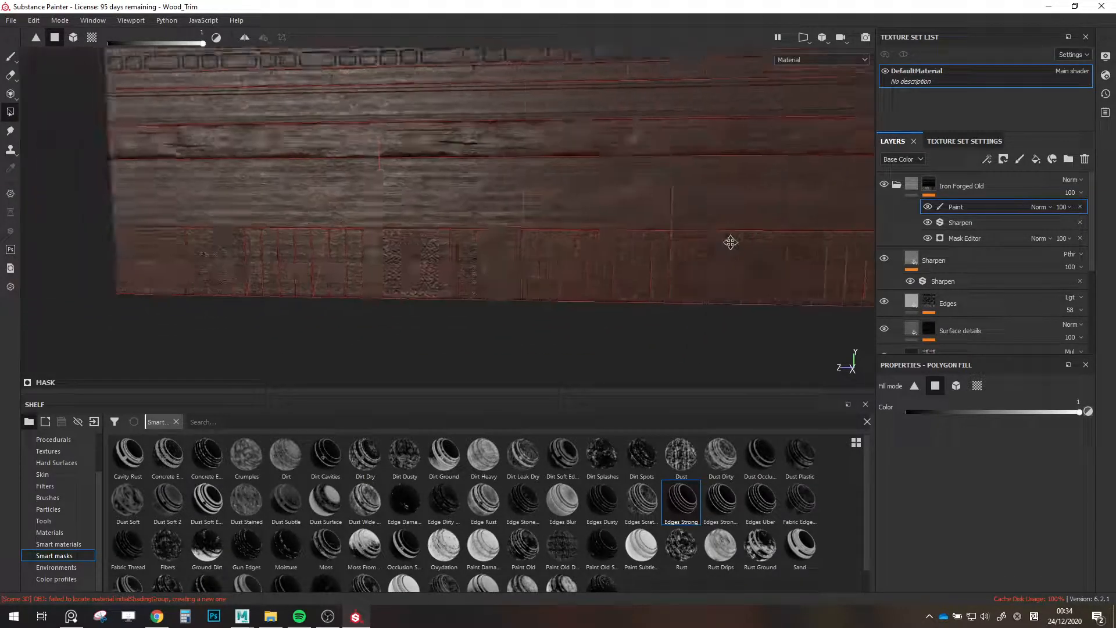
scroll(607, 274, "up", 3)
left_click_drag(407, 277, 773, 272)
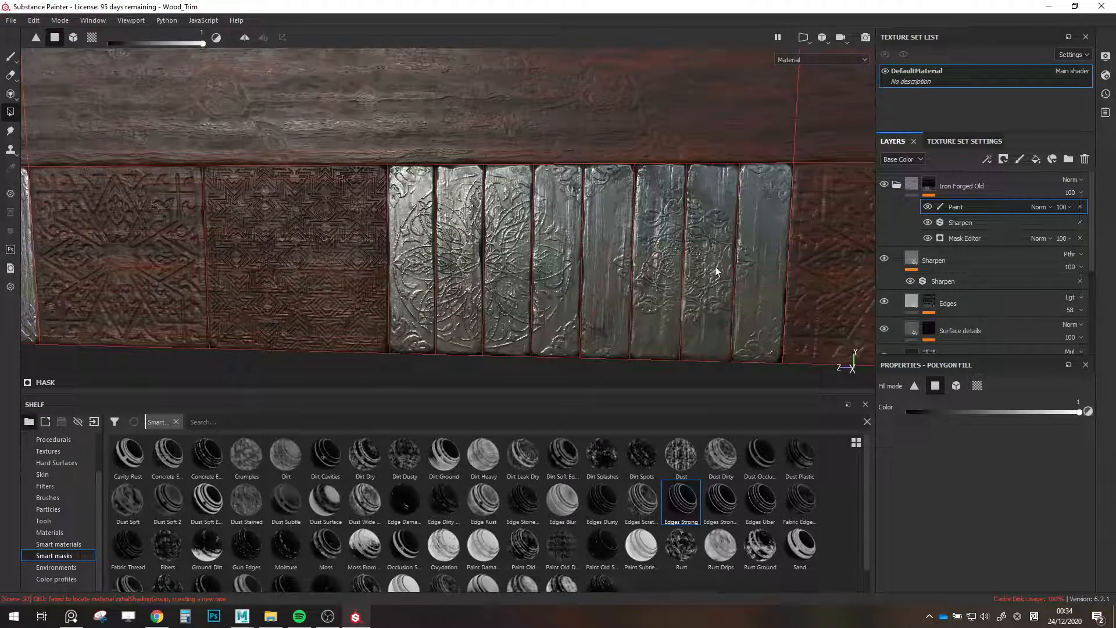
Set the blending mode of the mask's Paint effect to Multiply.
left_click(1046, 208)
left_click(1062, 265)
scroll(629, 256, "up", 4)
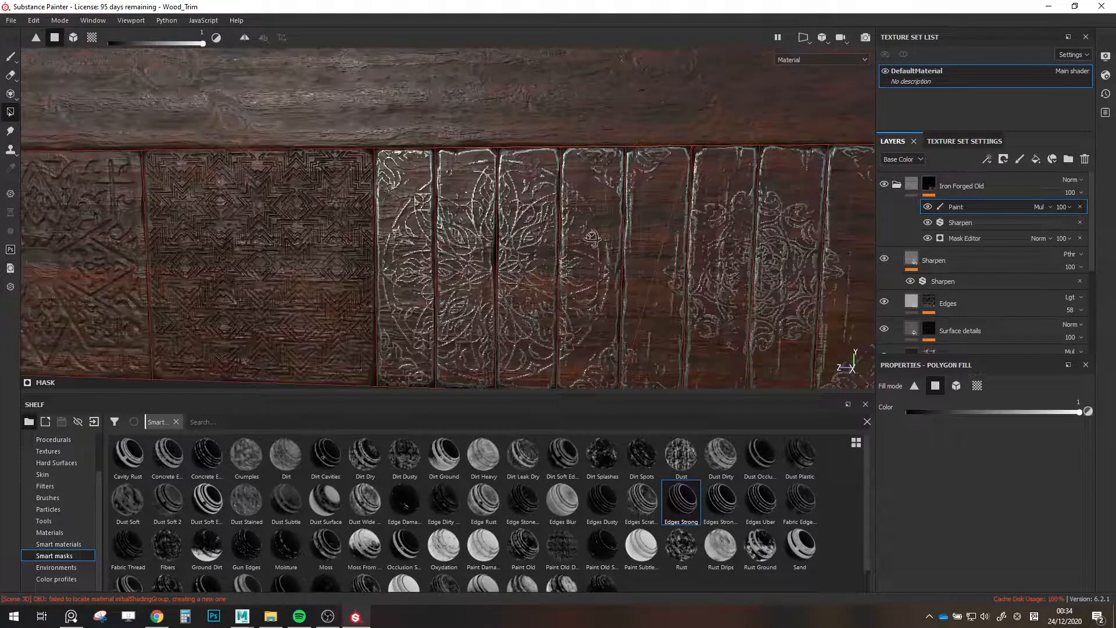
Add a second Paint effect at the top of the Iron Forged Old mask and set the paint brush size to 3.11.
right_click(983, 216)
right_click(976, 208)
left_click(1012, 229)
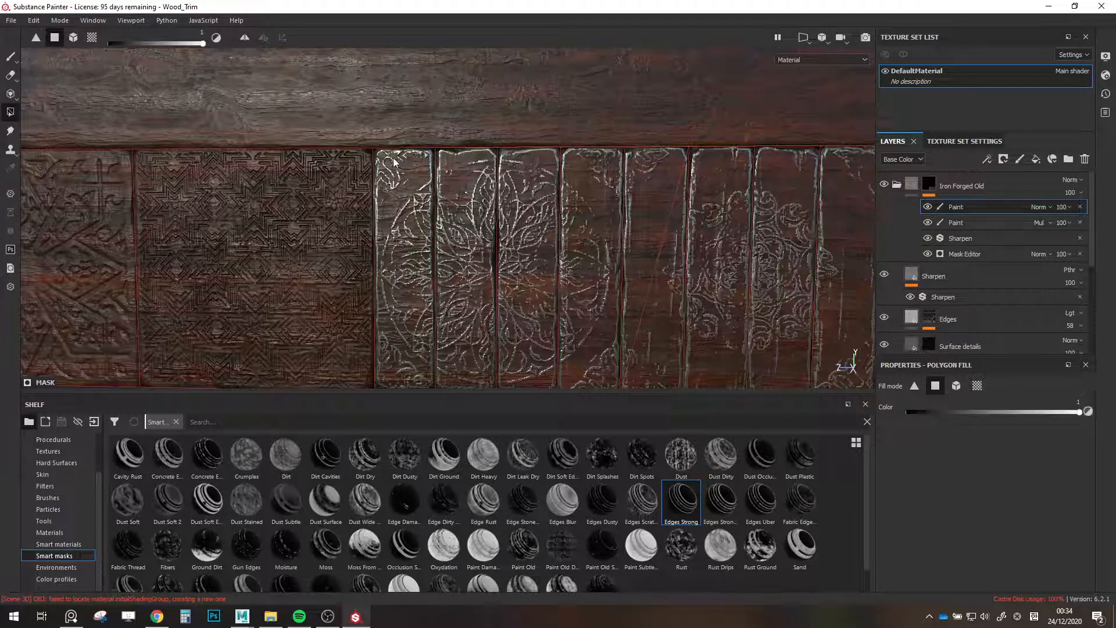
key("1")
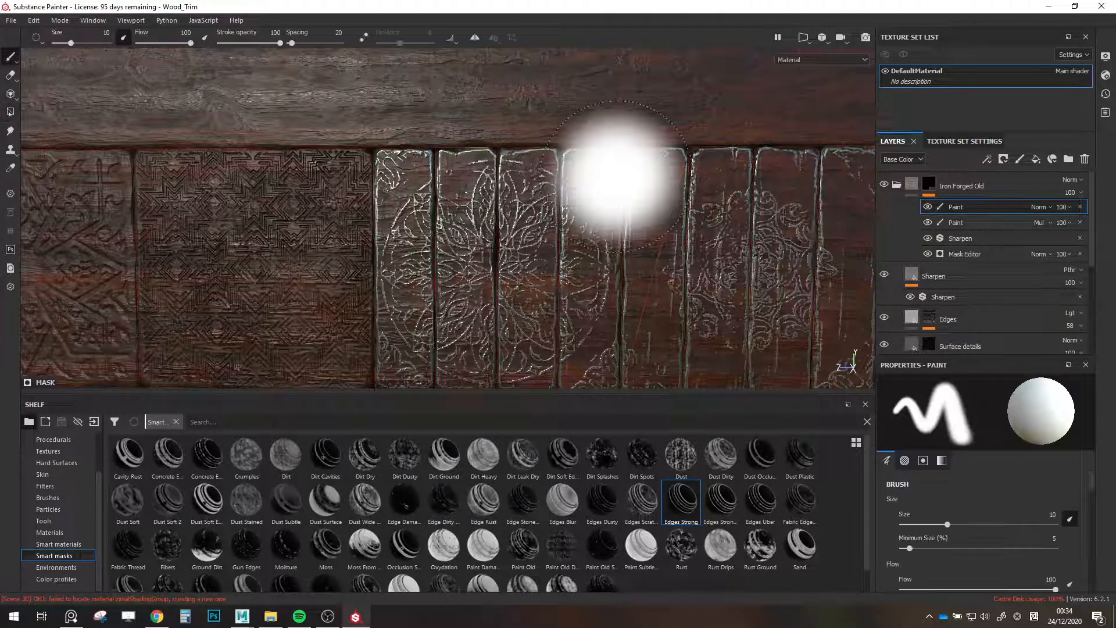
right_click(669, 251)
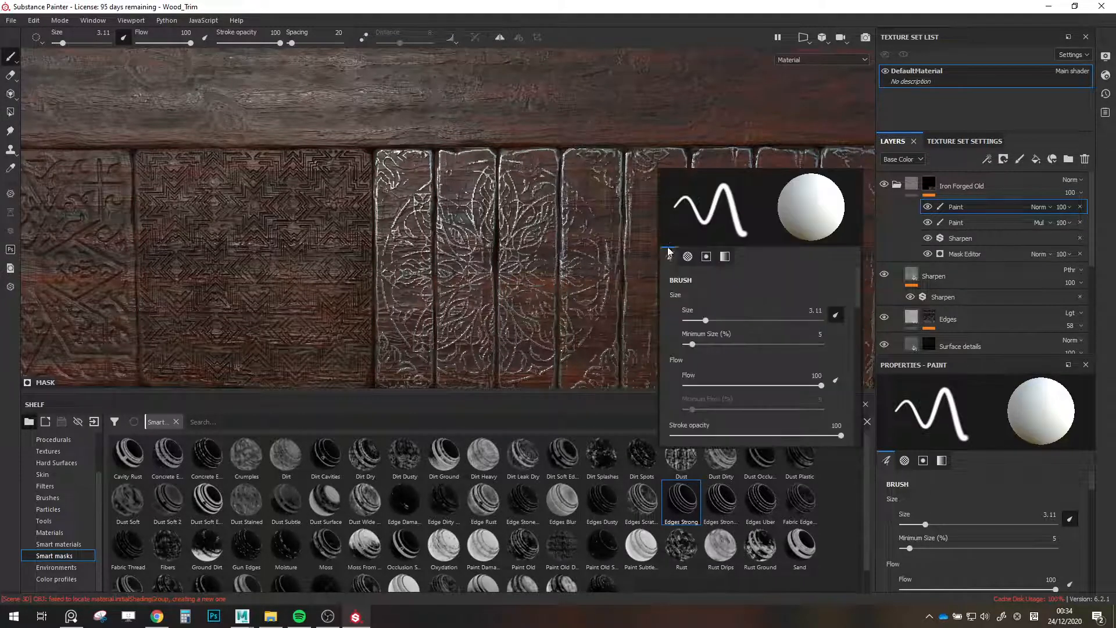
right_click(628, 226)
left_click(598, 196)
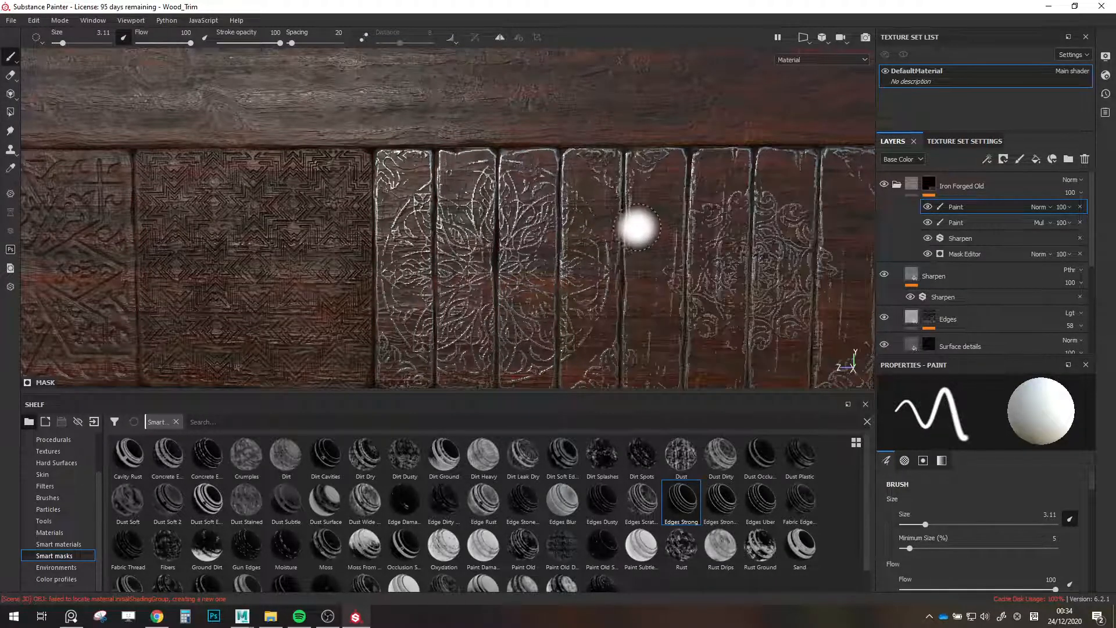
Paint black at brush size 1.26 over the stray metal between the fourth and fifth planks and along the first plank's outer edge.
scroll(638, 226, "down", 1)
scroll(617, 293, "up", 3)
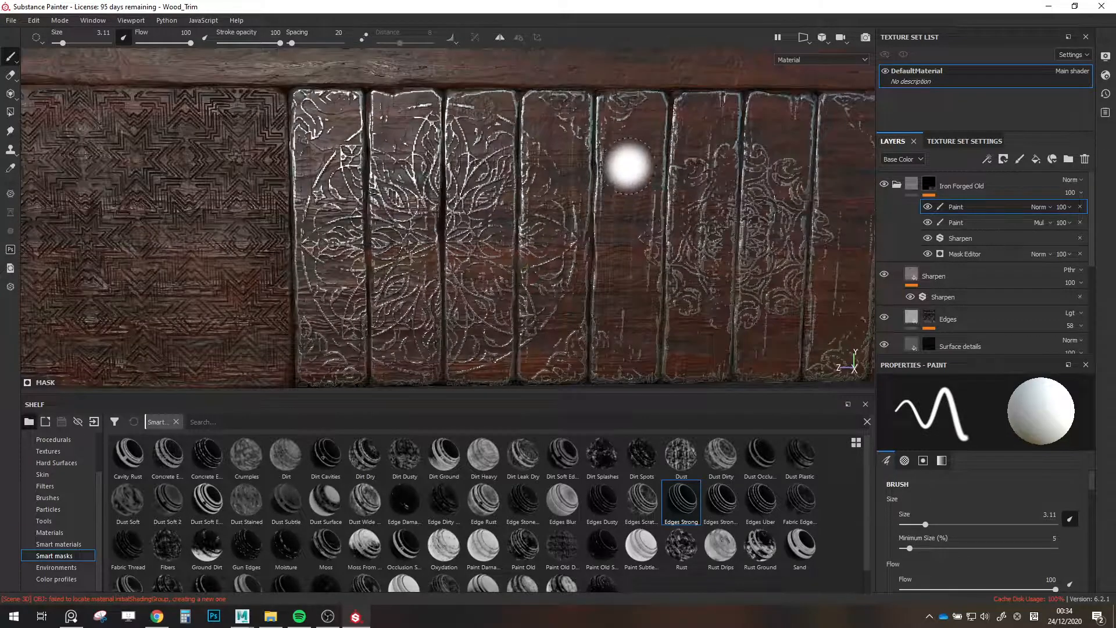
key("x")
key("bracketleft")
mouse_move(615, 177)
left_mouse_down()
mouse_move(604, 189)
mouse_move(627, 222)
left_mouse_up()
mouse_move(619, 214)
right_mouse_down("ctrl")
mouse_move(599, 214)
mouse_move(668, 228)
mouse_move(653, 228)
right_mouse_up("ctrl")
right_click_drag(649, 307, 660, 308, "ctrl")
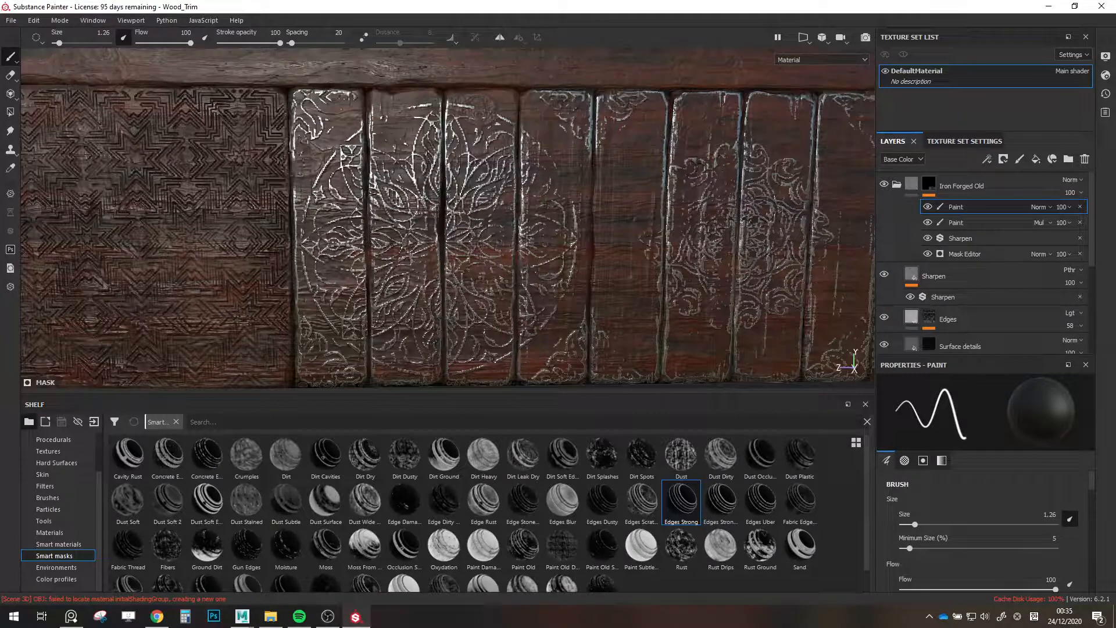
left_click_drag(294, 157, 294, 282)
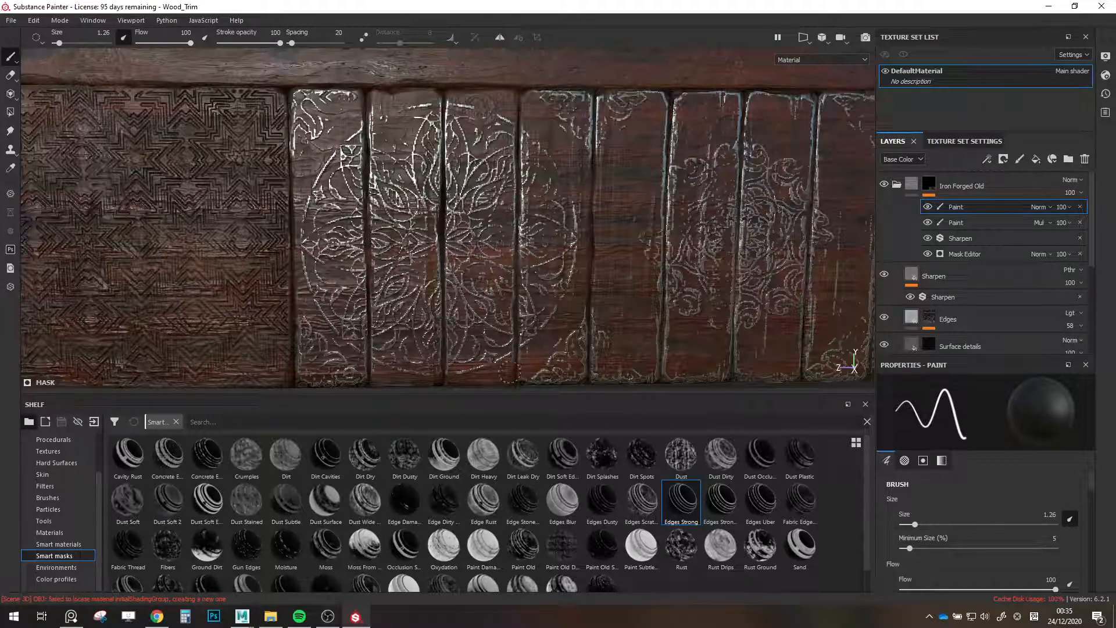
Paint out the metal in the gaps between the large medallion's planks with a black brush of size 0.52.
mouse_move(594, 305)
right_mouse_down("ctrl")
mouse_move(509, 288)
mouse_move(515, 312)
right_mouse_up("ctrl")
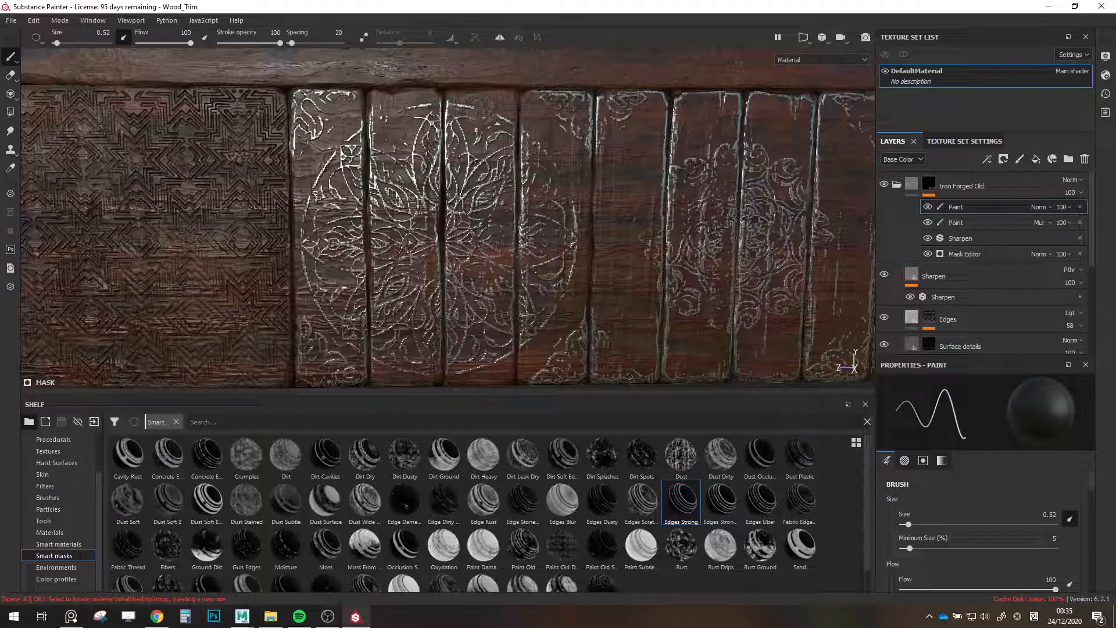
mouse_move(523, 185)
left_mouse_down()
mouse_move(522, 214)
mouse_move(522, 133)
left_mouse_up()
left_click_drag(444, 114, 441, 238)
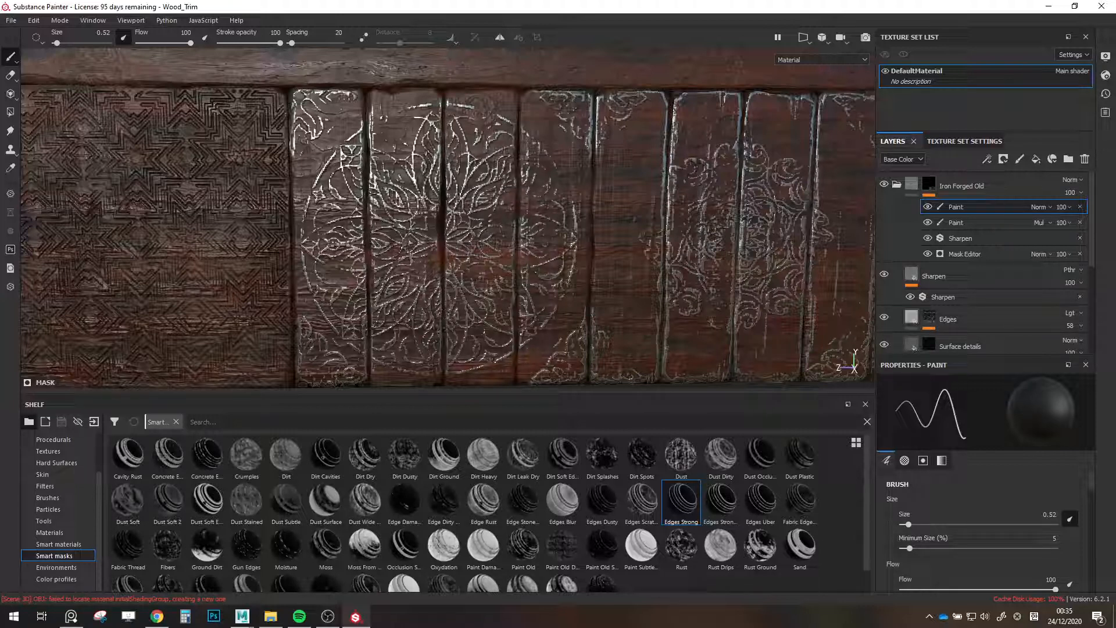
left_click_drag(445, 344, 444, 372)
left_click_drag(367, 343, 367, 314)
left_click_drag(366, 247, 367, 184)
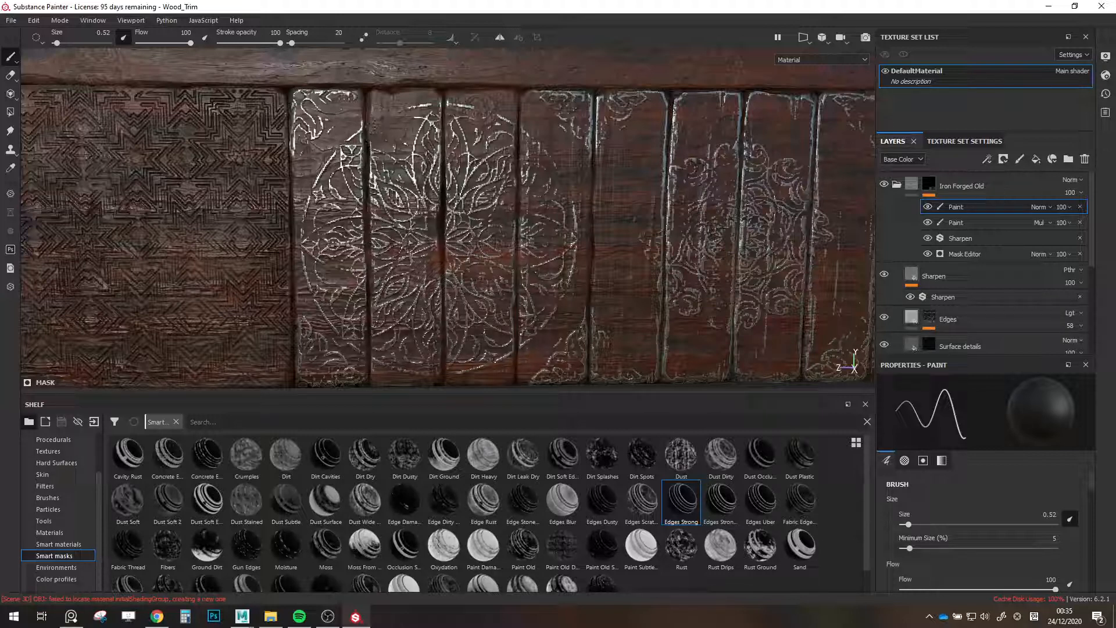
key("ctrl+z")
mouse_move(372, 136)
left_mouse_down()
mouse_move(373, 110)
mouse_move(364, 121)
left_mouse_up()
Paint out the stray metal along the edges of the small medallion's planks with black brush sizes 1.75, 0.85 and 1.26.
right_click_drag(659, 143, 670, 142, "ctrl")
mouse_move(670, 130)
left_mouse_down()
mouse_move(672, 96)
mouse_move(741, 103)
mouse_move(773, 92)
mouse_move(806, 113)
mouse_move(817, 144)
left_mouse_up()
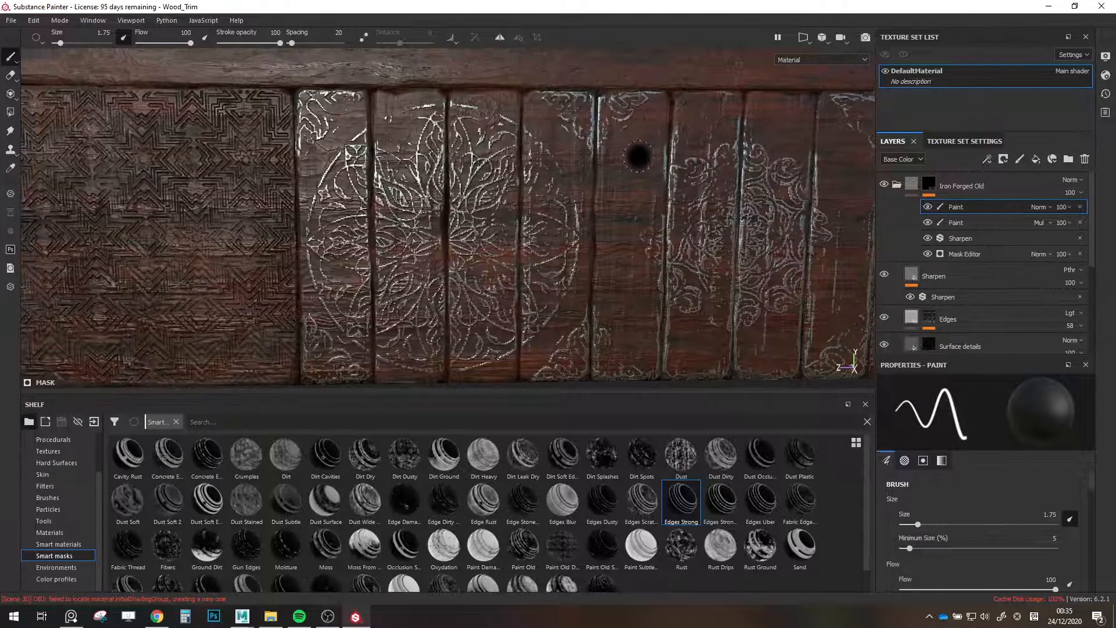
mouse_move(630, 154)
right_mouse_down("alt")
mouse_move(523, 142)
mouse_move(593, 169)
right_mouse_up("alt")
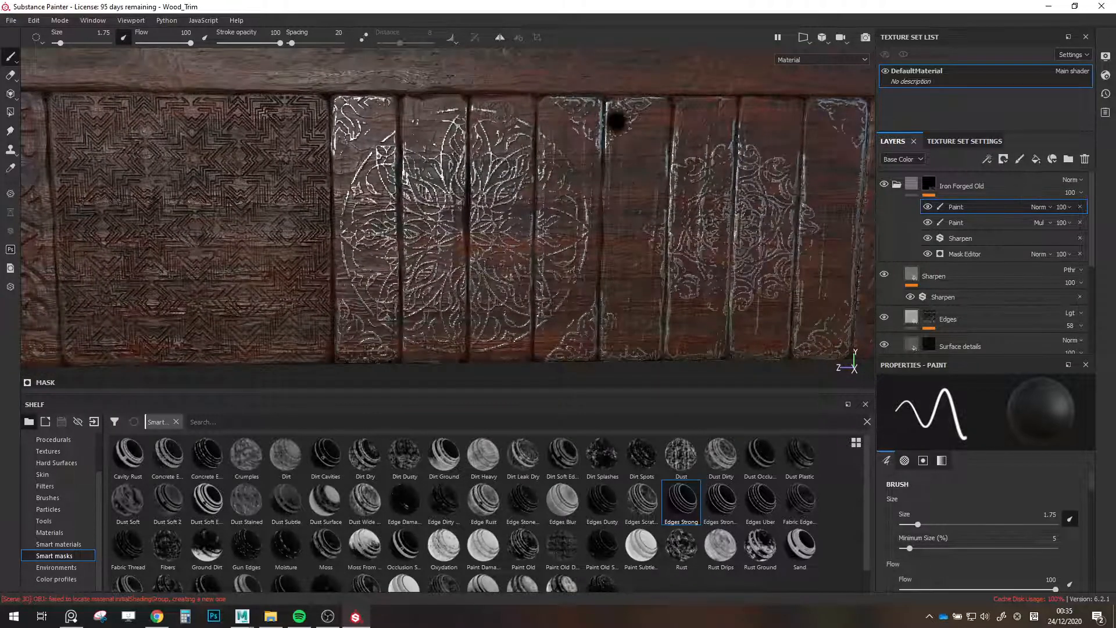
middle_click_drag(690, 253, 450, 239, "alt")
right_click_drag(450, 239, 515, 106, "alt")
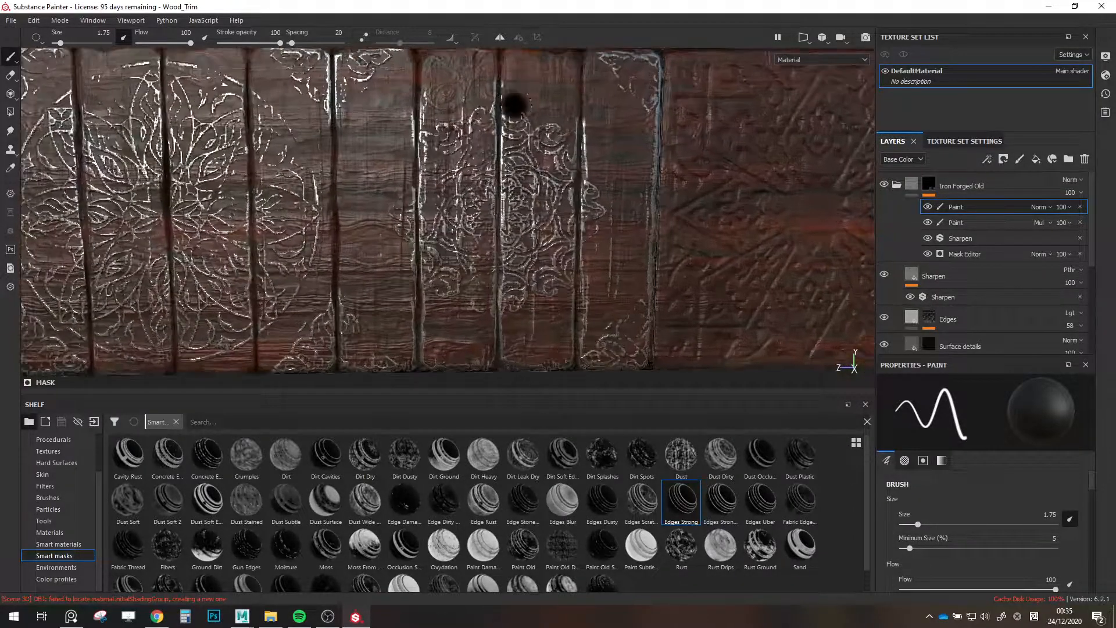
right_click_drag(420, 155, 406, 157, "ctrl")
mouse_move(417, 308)
left_mouse_down()
mouse_move(419, 351)
mouse_move(416, 285)
mouse_move(423, 344)
left_mouse_up()
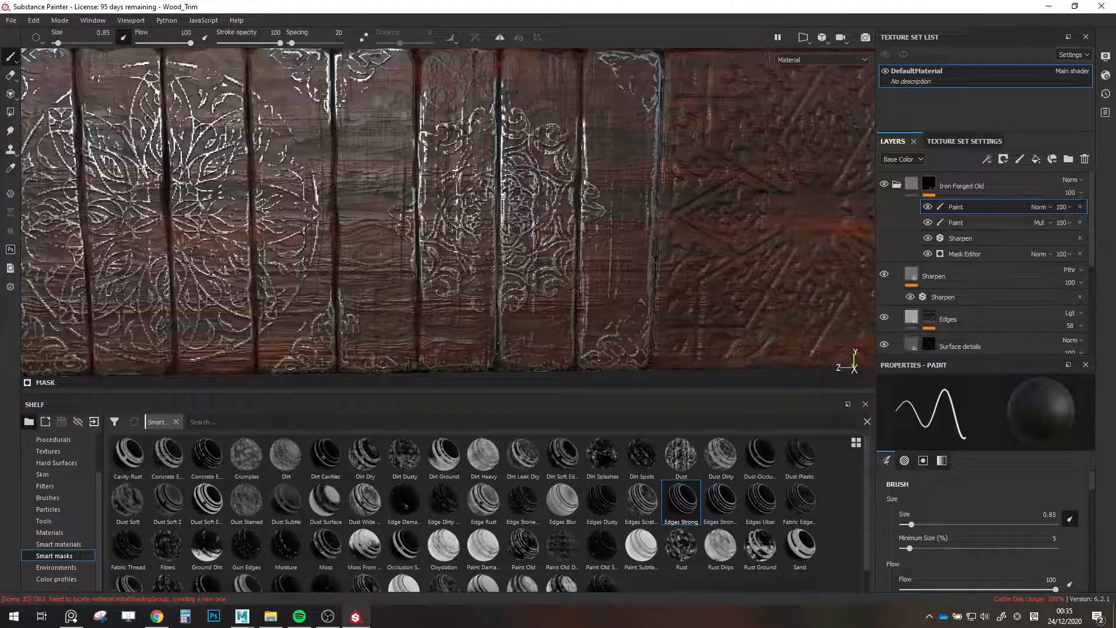
left_click_drag(501, 321, 498, 350)
mouse_move(575, 304)
left_mouse_down()
mouse_move(610, 277)
mouse_move(610, 177)
mouse_move(582, 122)
left_mouse_up()
left_click_drag(660, 120, 652, 290)
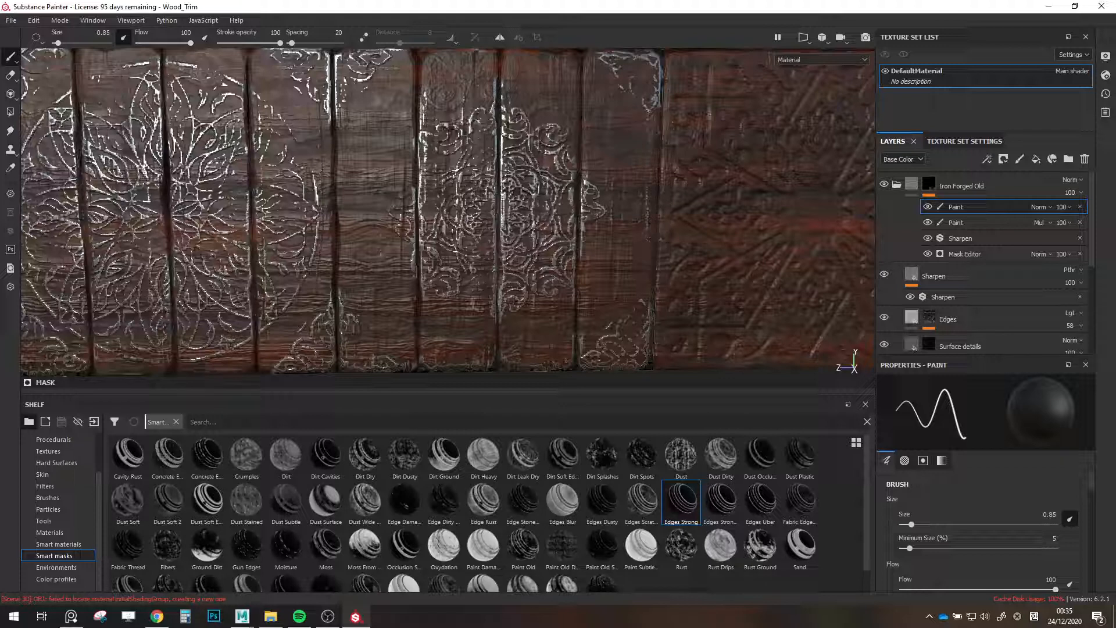
mouse_move(420, 360)
left_mouse_down()
mouse_move(551, 362)
mouse_move(564, 345)
left_mouse_up()
key("]")
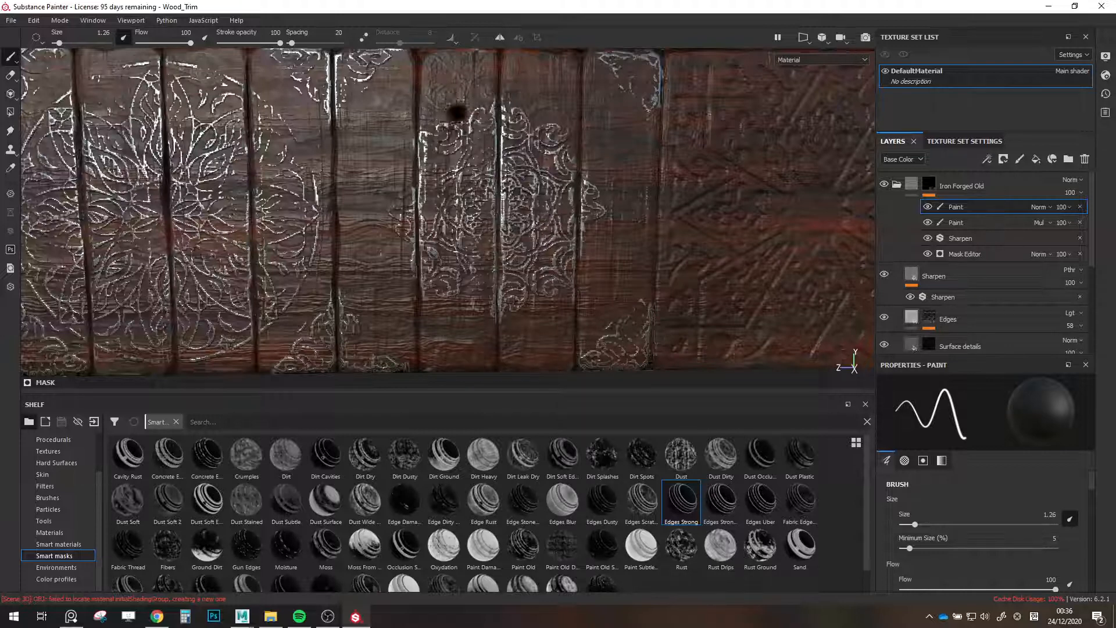
Remove the metal from the gap running through the small medallion's centre with a black brush of size 0.1.
key("[")
key("[")
key("[")
key("[")
key("[")
key("[")
left_click_drag(503, 116, 501, 264)
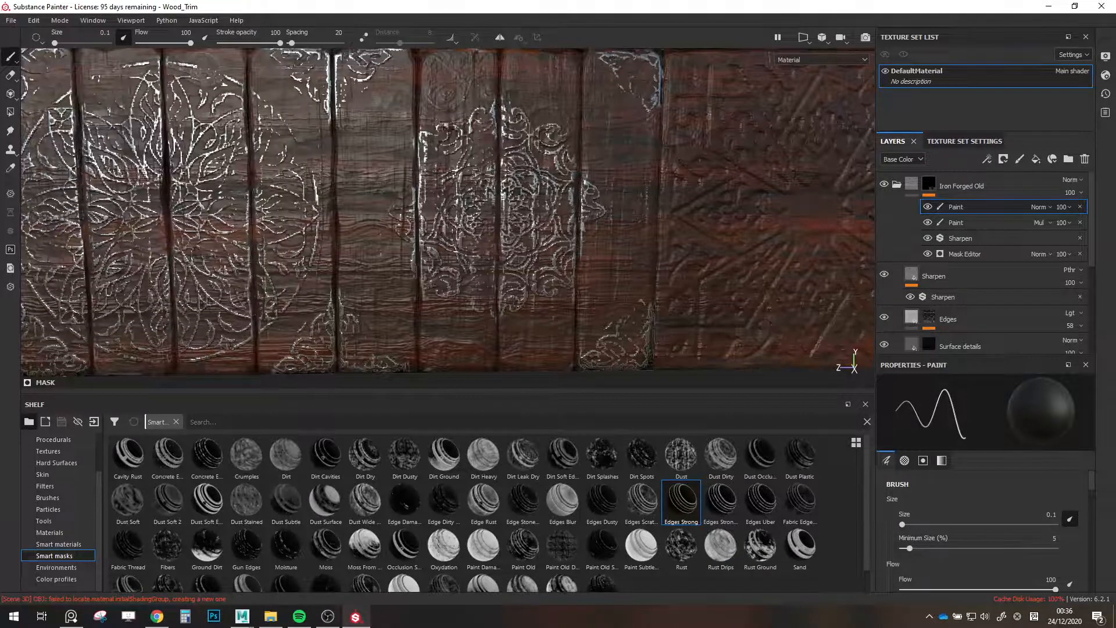
scroll(447, 212, "down", 2)
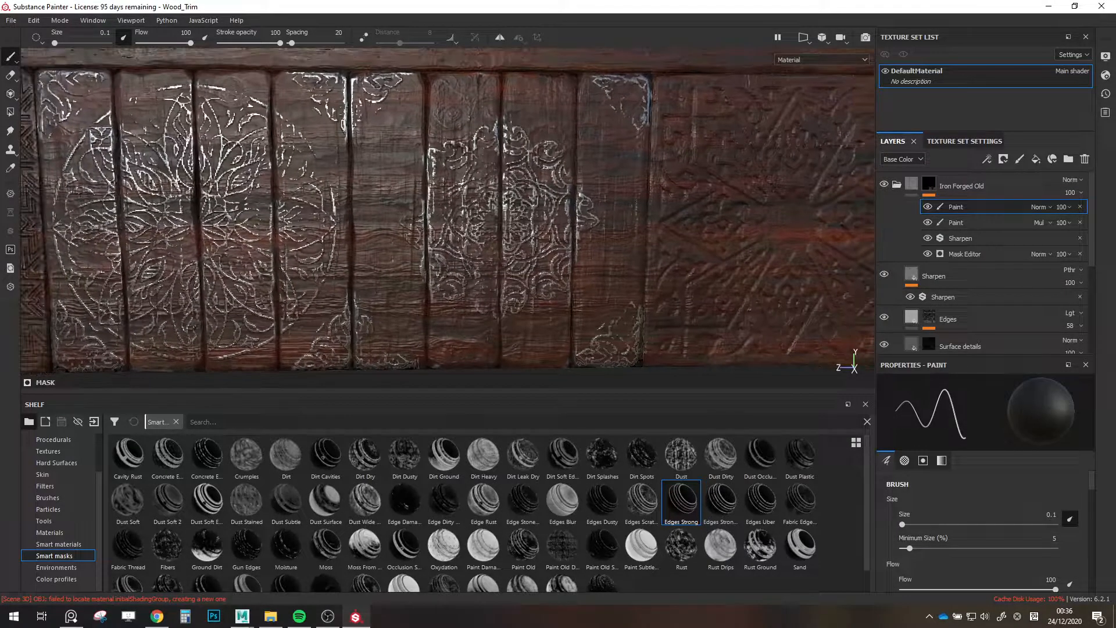
Try to paint the lower corner ornaments between the fourth and fifth planks with white at brush size 1.26.
key("x")
key("bracketright")
key("bracketright")
key("bracketright")
key("bracketright")
key("bracketright")
left_click_drag(317, 352, 387, 352)
Examine the metal inlay across the carved strip and compare it with the Iron Forged Old group hidden and shown.
scroll(367, 172, "down", 6)
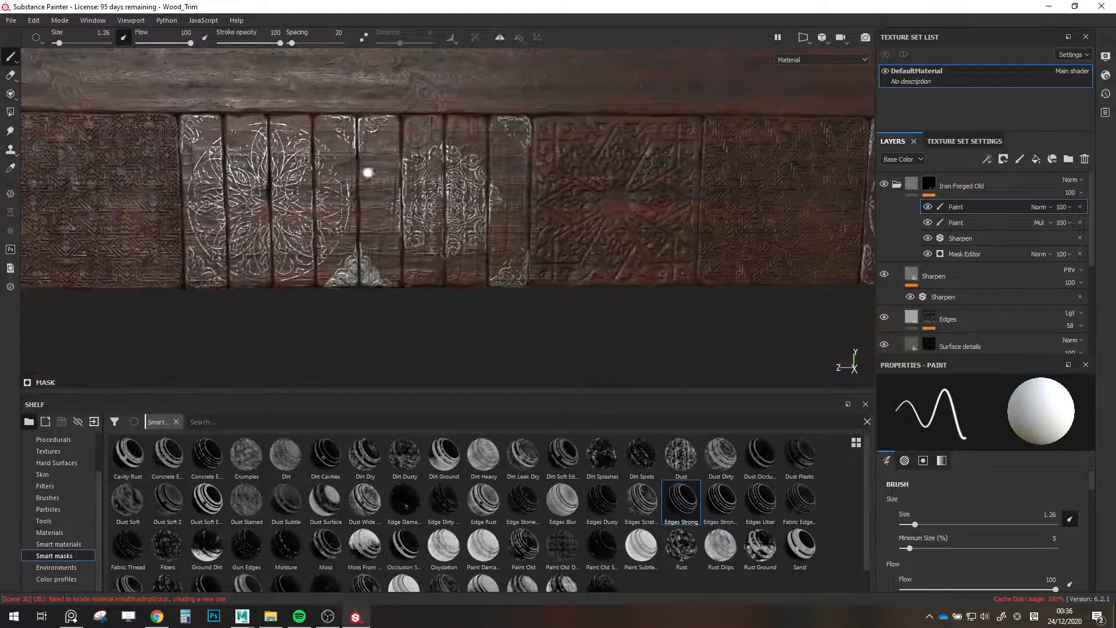
middle_click_drag(366, 173, 431, 222, "alt")
scroll(450, 263, "up", 1)
middle_click_drag(450, 263, 482, 283, "alt")
scroll(482, 283, "up", 2)
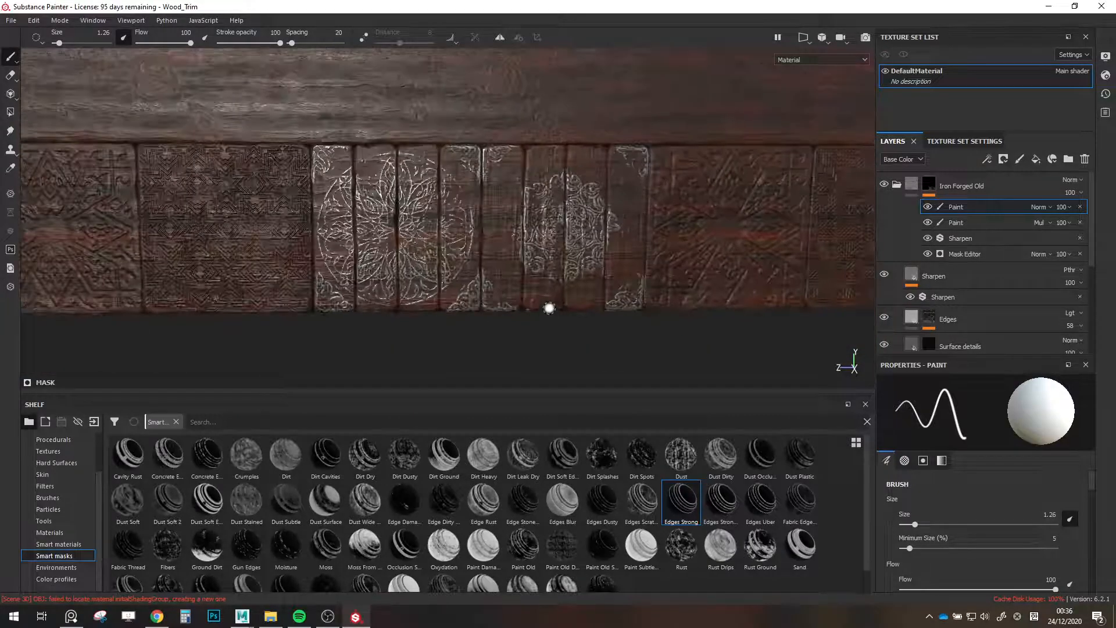
scroll(574, 309, "up", 1)
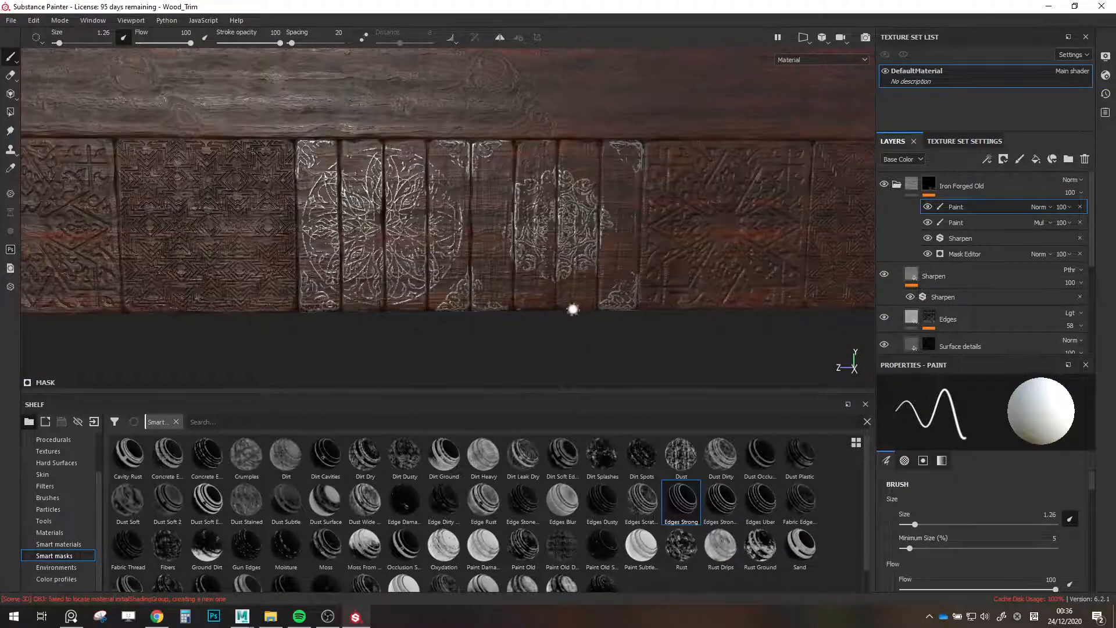
left_click_drag(558, 250, 523, 238, "alt")
left_click(940, 188)
left_click(896, 184)
left_click(884, 184)
left_click(885, 184)
Darken the base color of Iron Forged Old's Base layer to almost black and set its roughness to 0.3463.
scroll(494, 239, "down", 3)
scroll(922, 243, "down", 2)
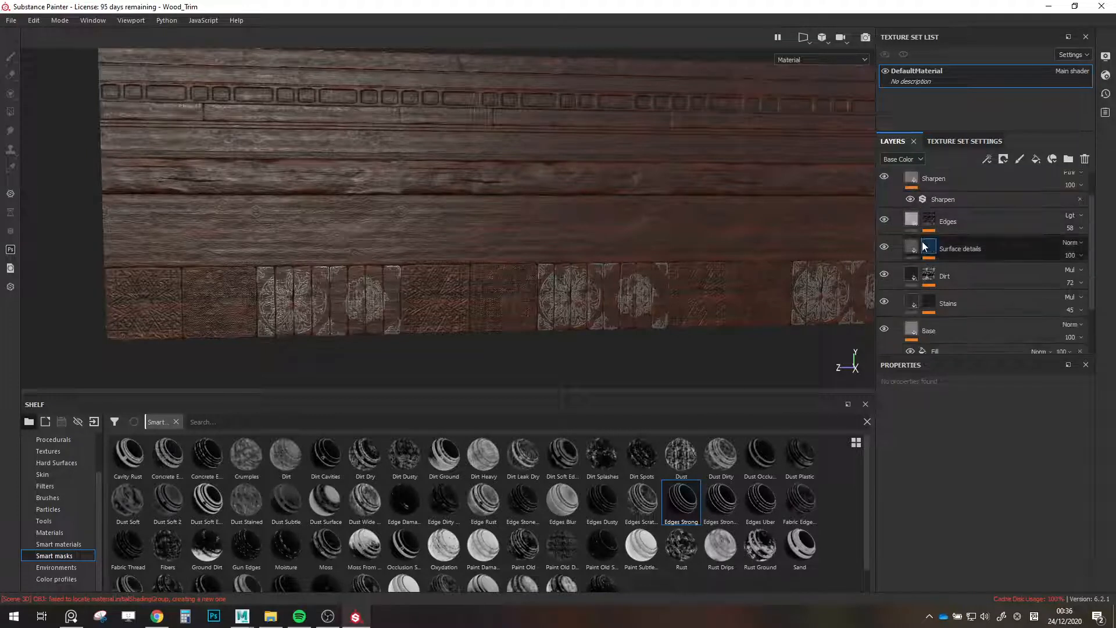
left_click(908, 299)
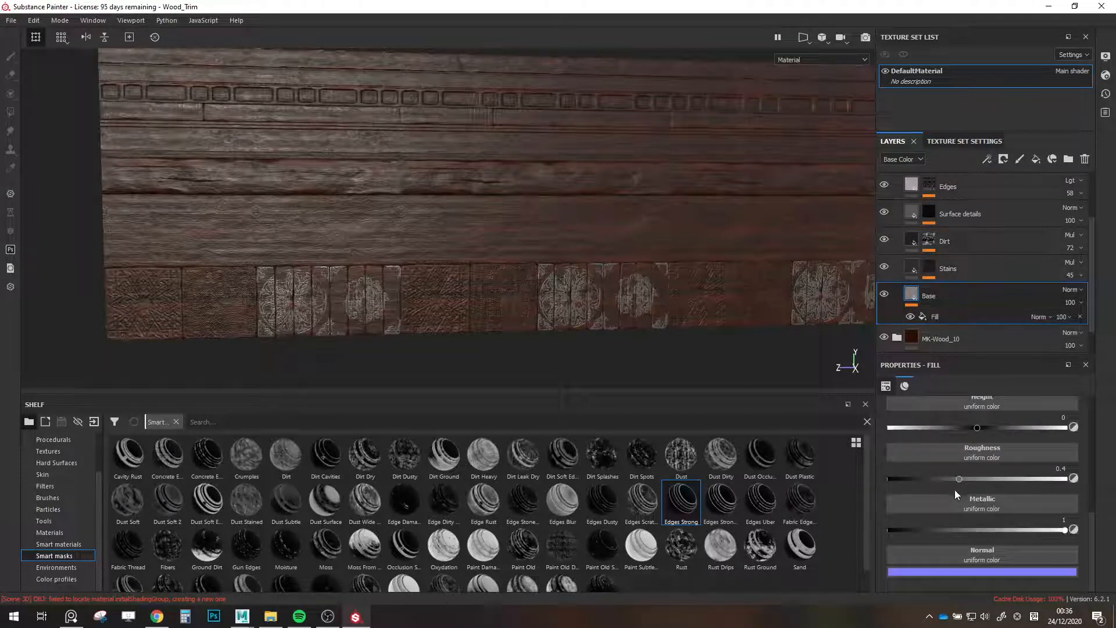
scroll(958, 448, "up", 1)
left_click(953, 409)
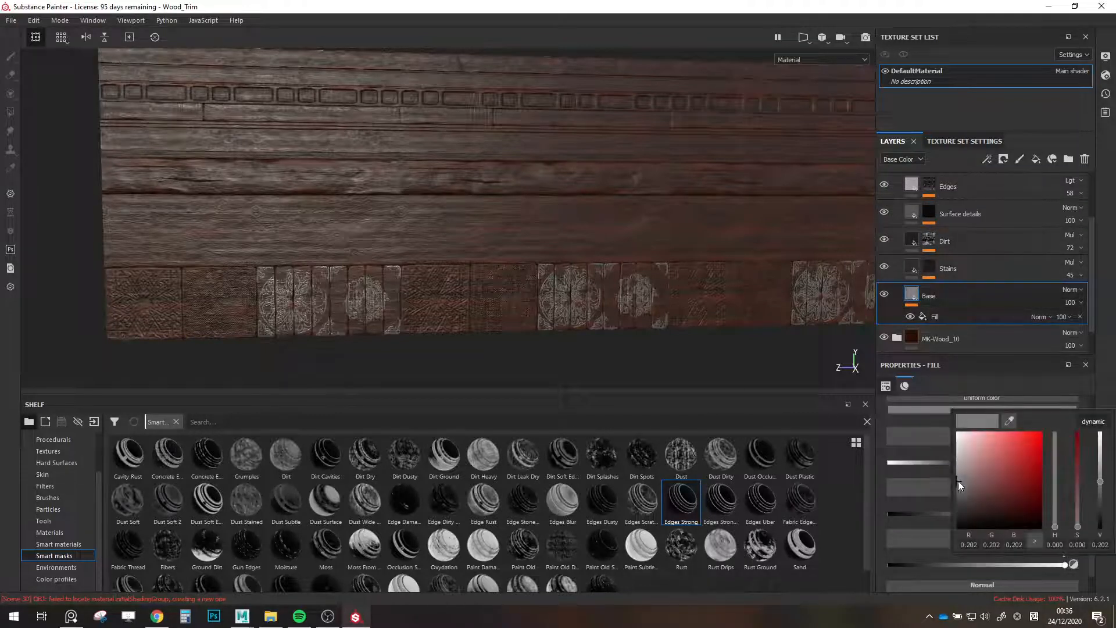
left_click_drag(958, 482, 953, 501)
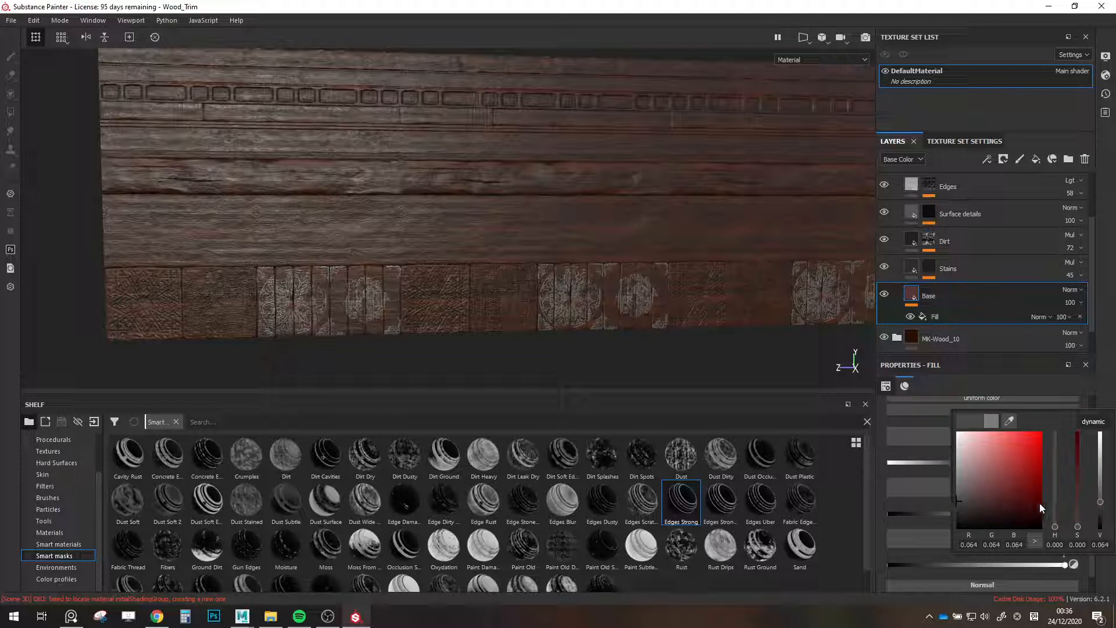
left_click(1078, 502)
left_click_drag(1055, 506, 1056, 515)
mouse_move(996, 480)
left_mouse_down()
mouse_move(1010, 470)
mouse_move(995, 459)
mouse_move(1010, 441)
mouse_move(1027, 471)
mouse_move(943, 494)
mouse_move(947, 506)
left_mouse_up()
left_click(949, 511)
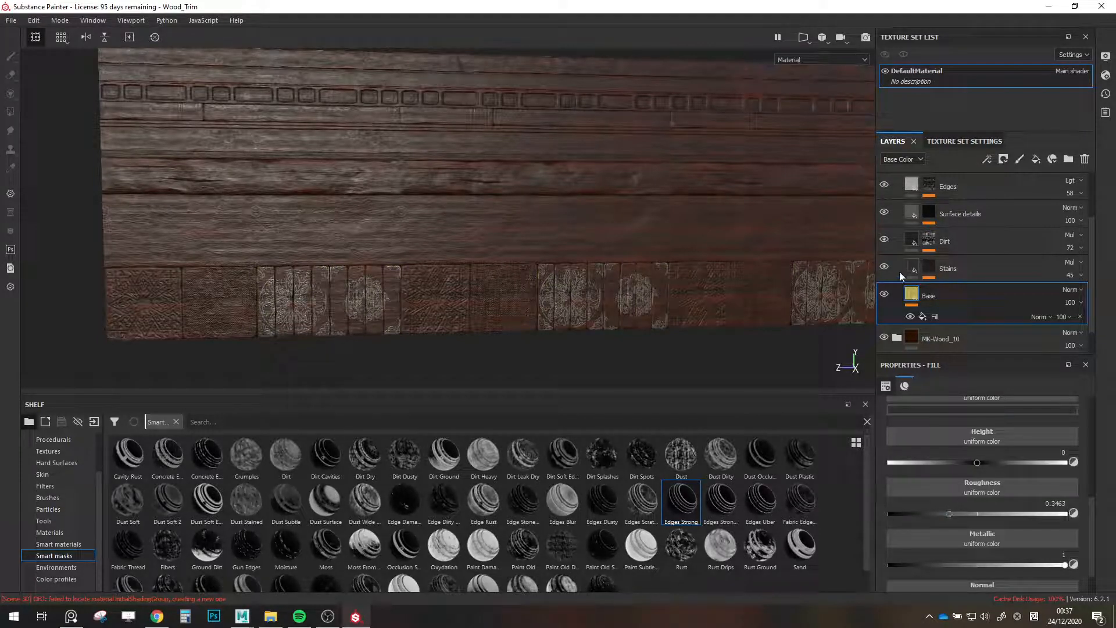
Darken the base color of Iron Forged Old's Edges layer to a medium grey.
left_click(884, 184)
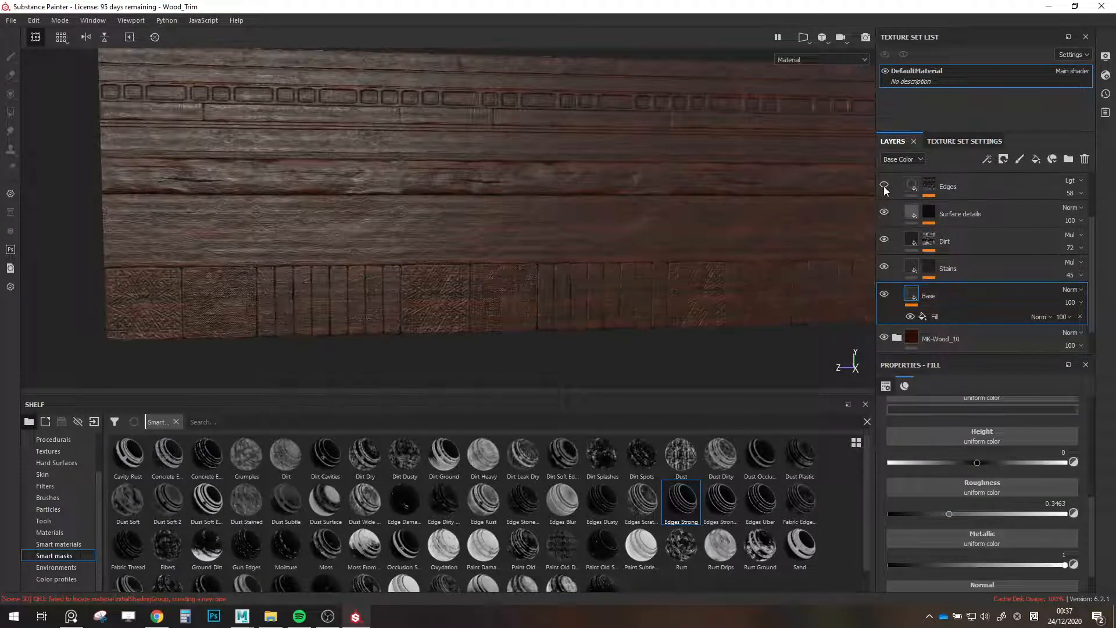
left_click(884, 185)
left_click(912, 185)
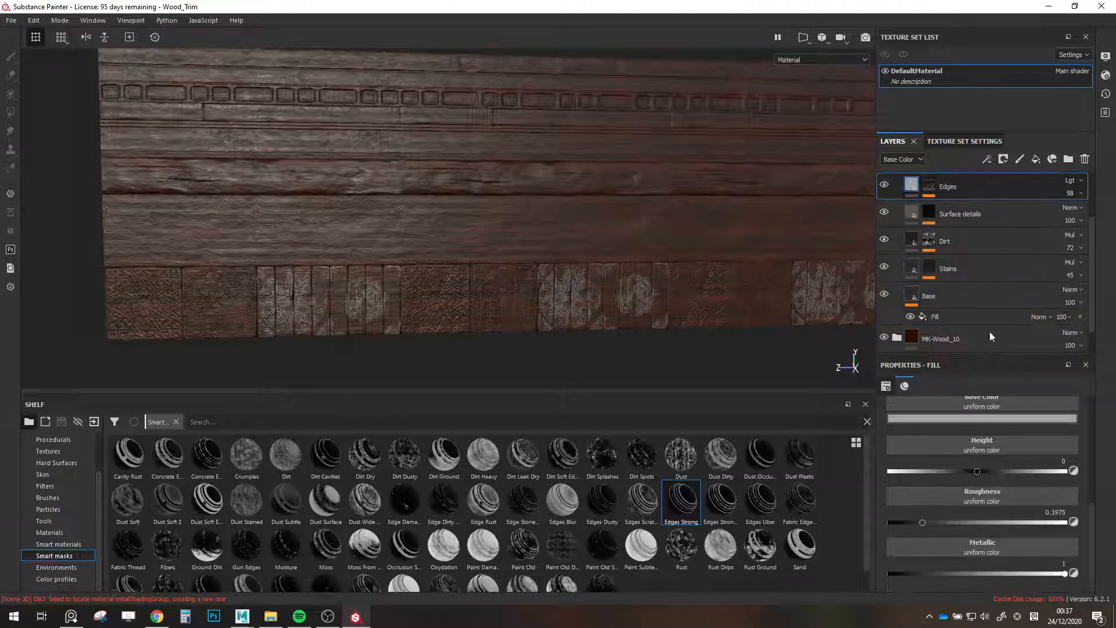
left_click(975, 419)
left_click(954, 503)
left_click_drag(954, 503, 939, 490)
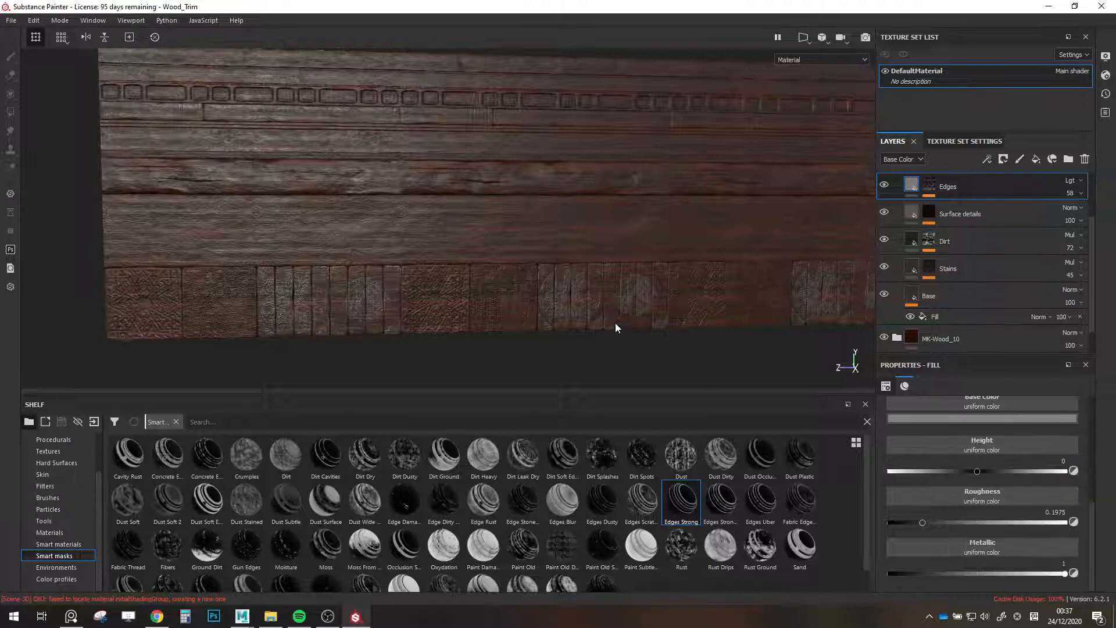
Save the project and check the darkened metal inlay along the trim.
right_click_drag(615, 323, 586, 323, "alt")
left_click_drag(586, 323, 567, 325, "alt")
key("ctrl+s")
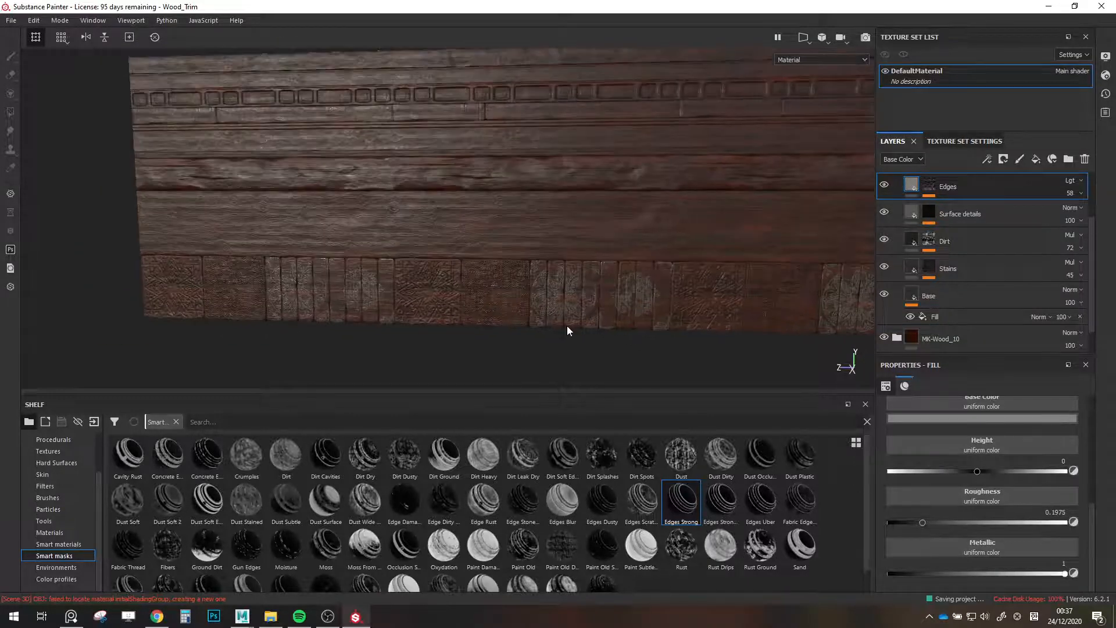
scroll(567, 325, "up", 2)
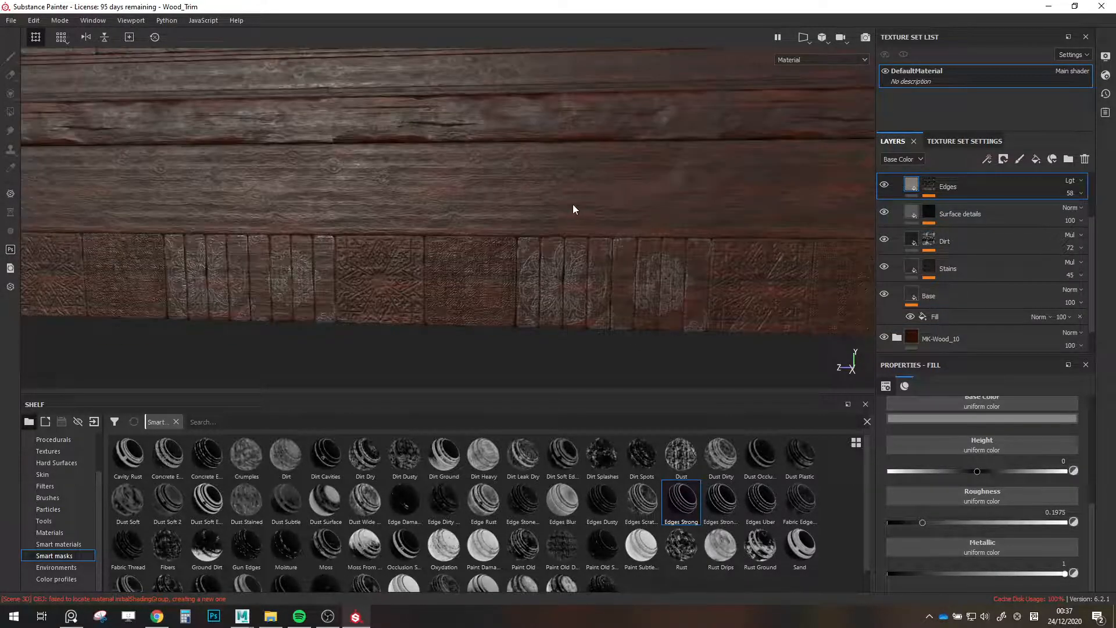
scroll(572, 205, "up", 2)
middle_click_drag(573, 206, 523, 297, "alt")
scroll(900, 203, "up", 2)
Collapse the Iron Forged Old group and add a black mask with a Color selection effect to the MK-Wood_10 group.
left_click(897, 185)
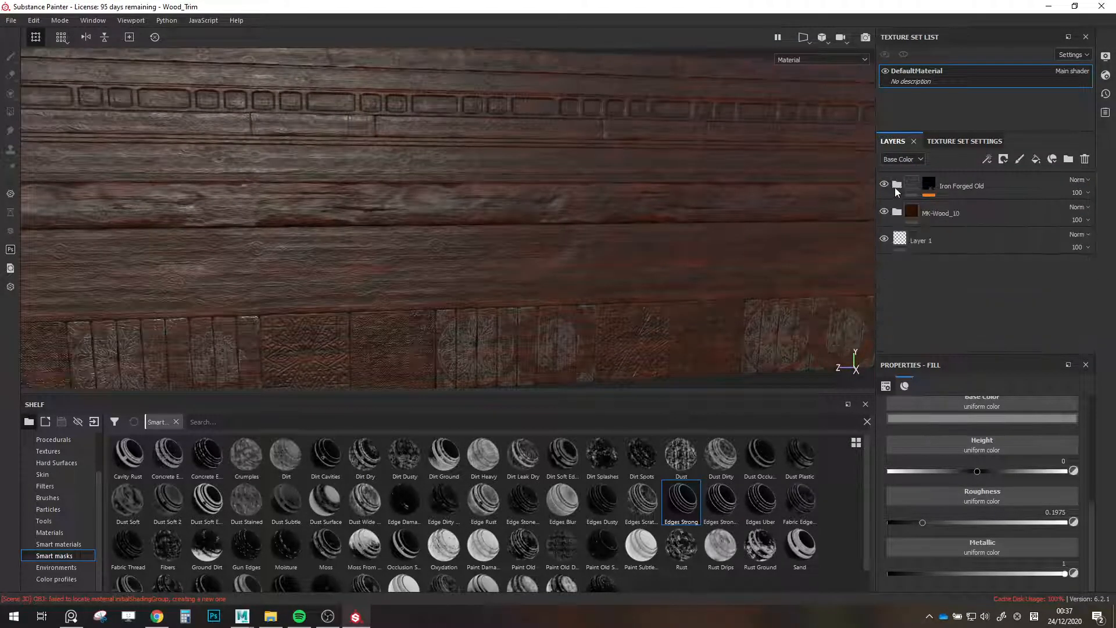
left_click(945, 214)
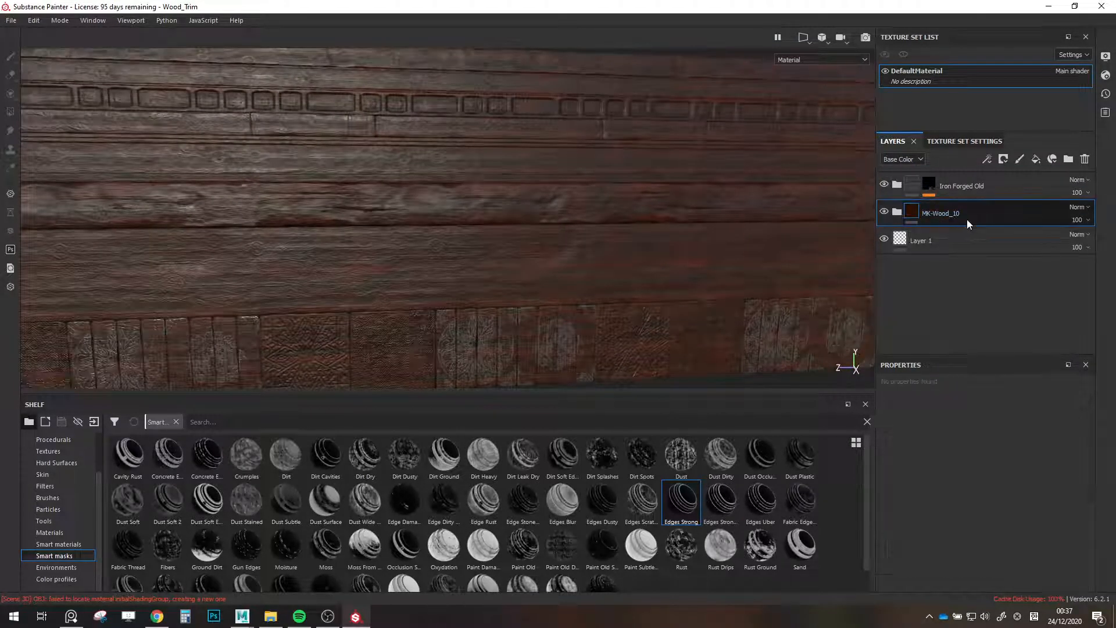
right_click(954, 224)
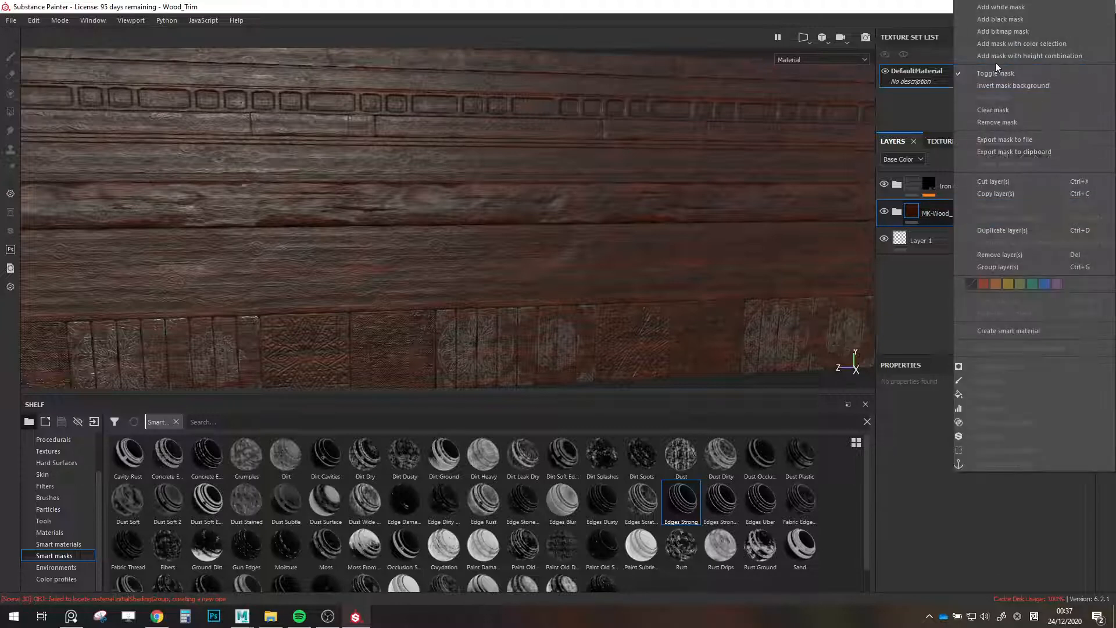
left_click(1000, 19)
right_click(930, 212)
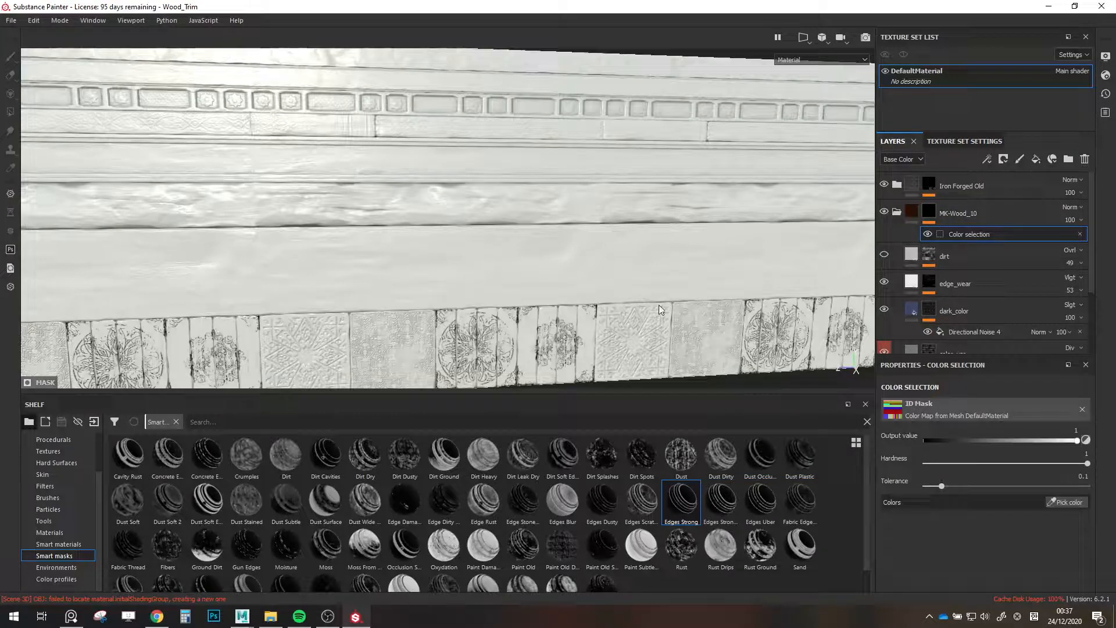
scroll(585, 336, "down", 2)
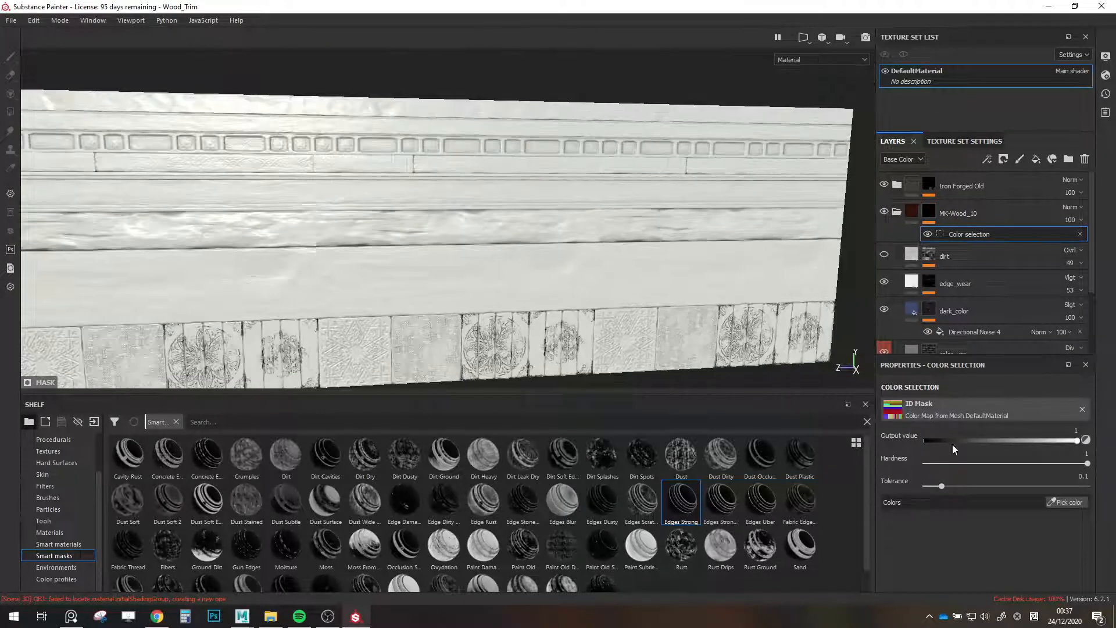
Limit the MK-Wood_10 mask to the carved plank strip's ID color, discarding the first pick from the plain band above it.
left_click(1069, 503)
left_click(556, 297)
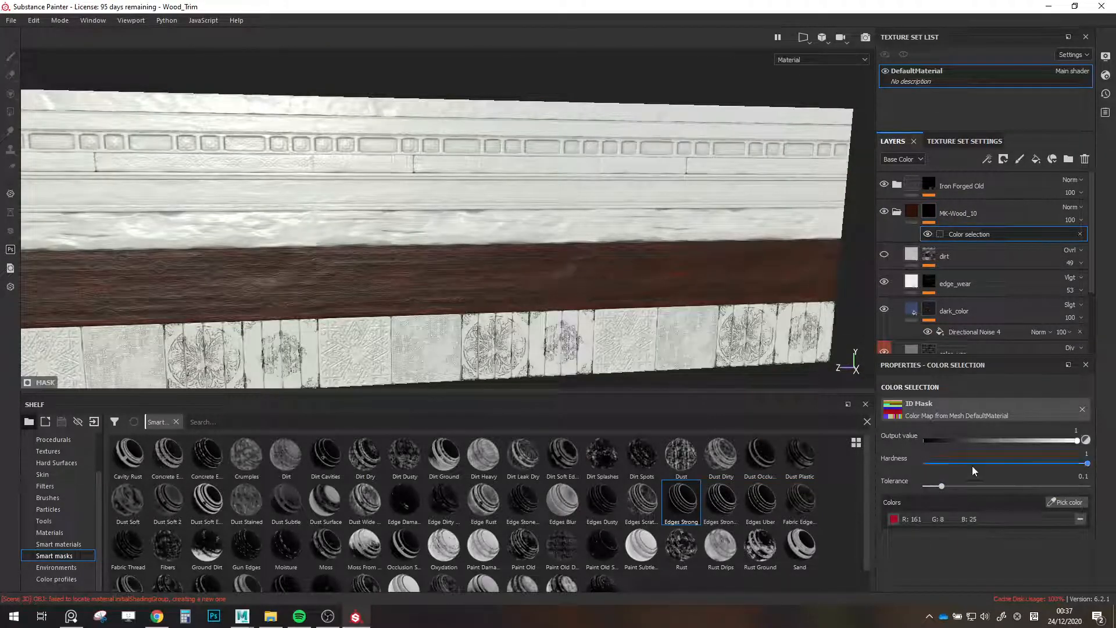
left_click(1065, 518)
left_click(1068, 503)
right_click(972, 219)
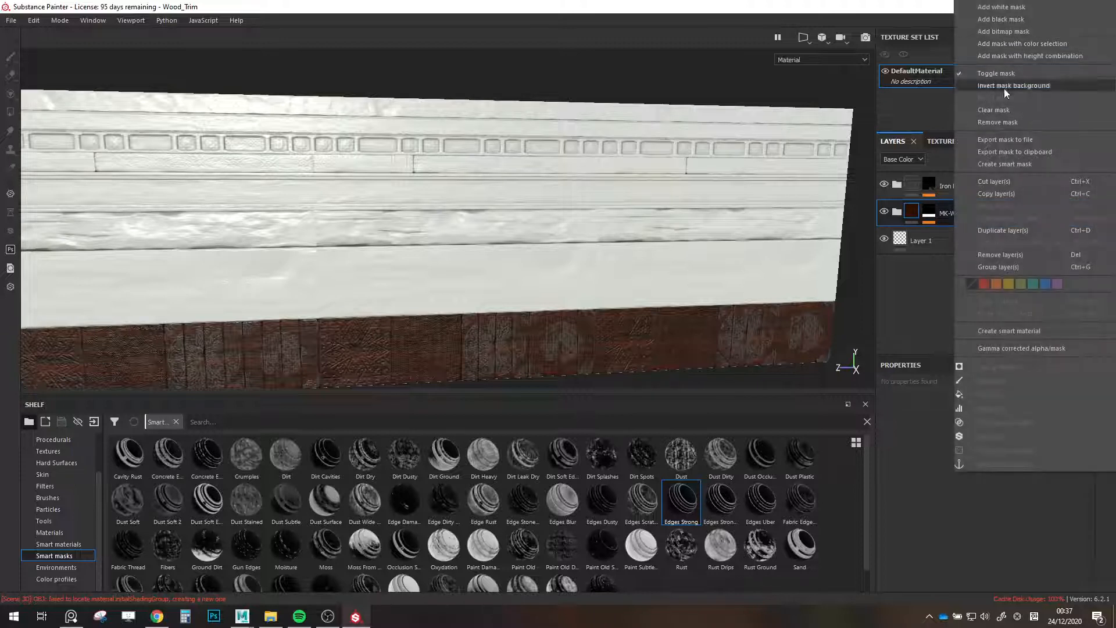
left_click(909, 217)
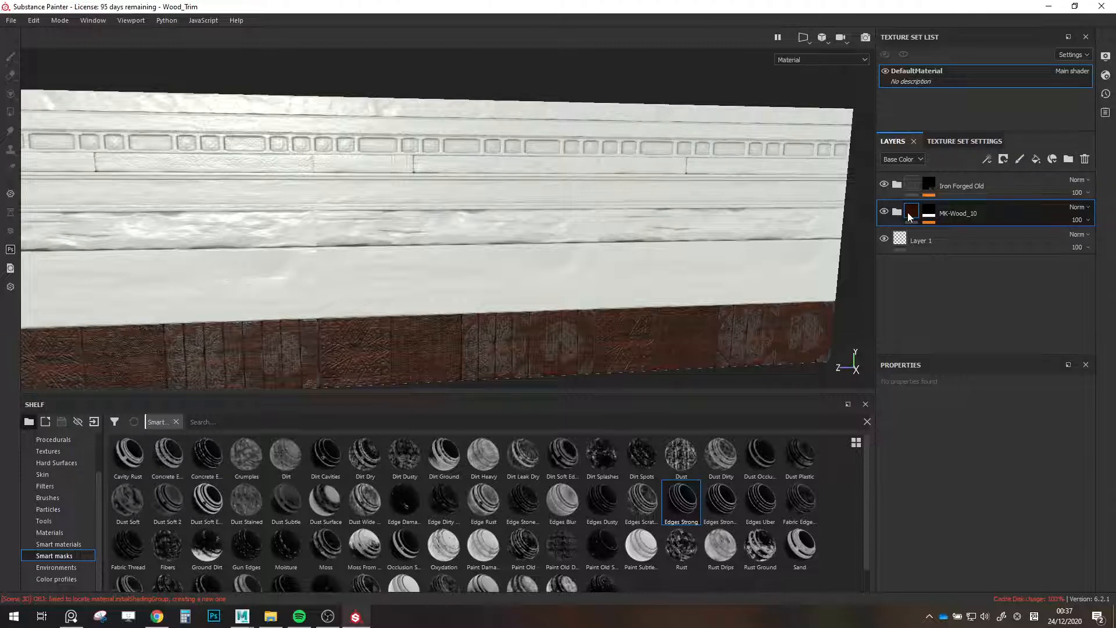
Duplicate the MK-Wood_10 group and clear the color selection from the copy's mask.
right_click(910, 215)
left_click(954, 336)
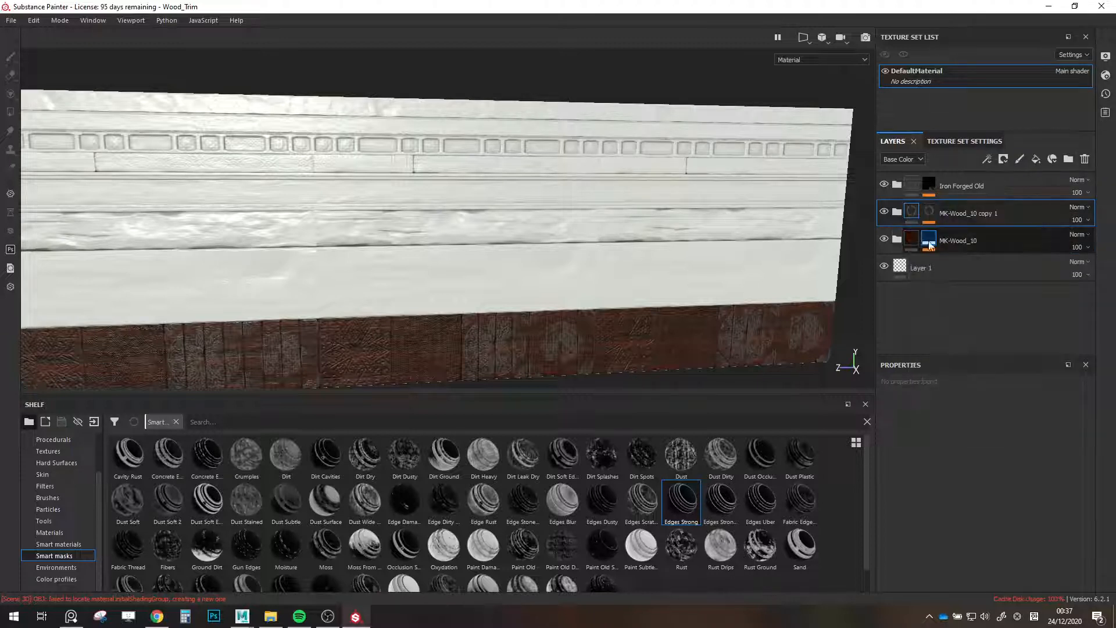
left_click(929, 212)
right_click(930, 213)
left_click(950, 232)
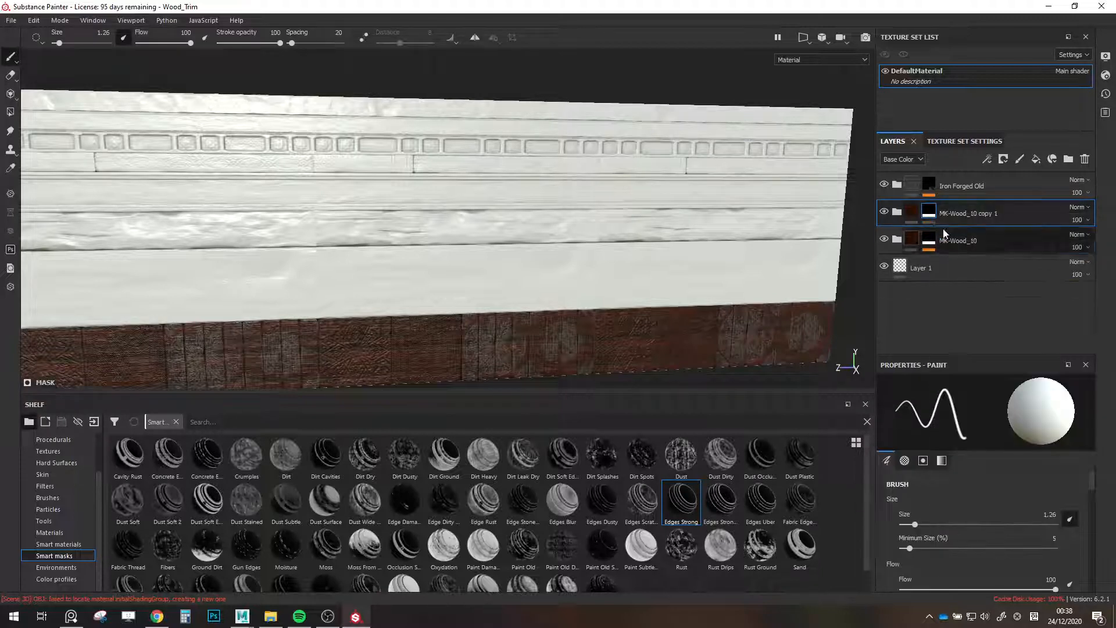
Add a Color selection effect to the MK-Wood_10 copy 1 mask, pick the plain band above the carved planks, and collapse the group.
right_click(931, 220)
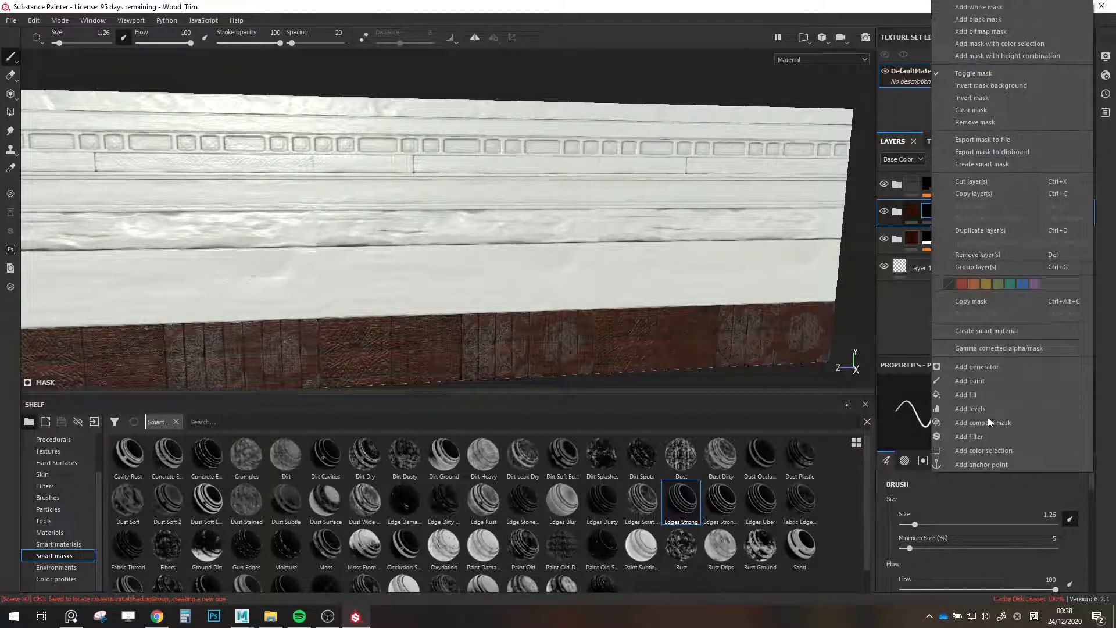
left_click(988, 451)
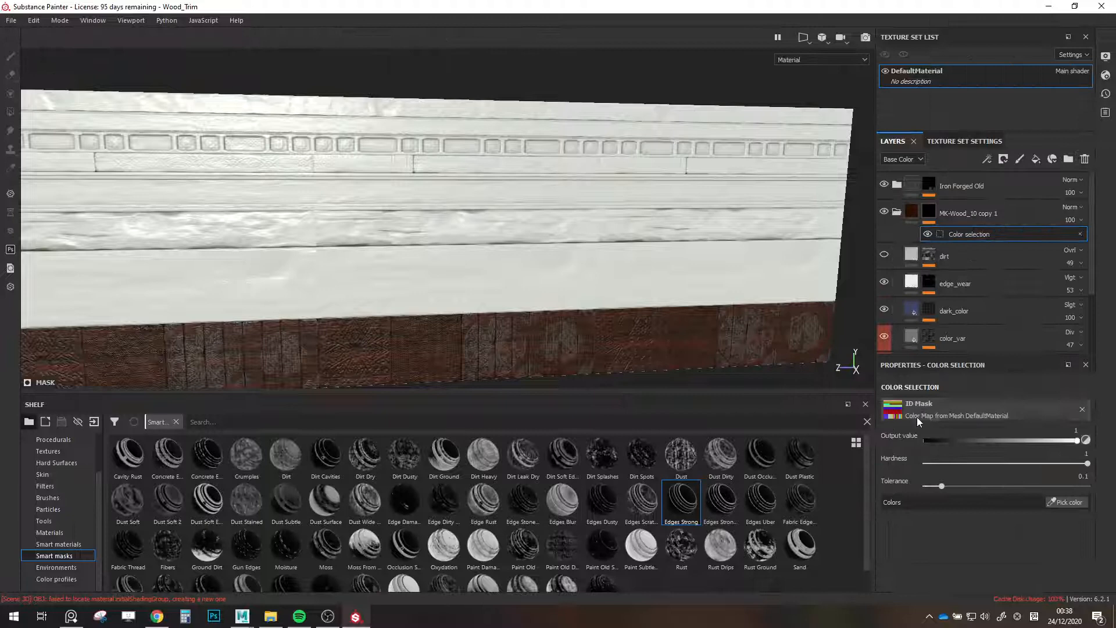
left_click(1064, 502)
left_click(523, 279)
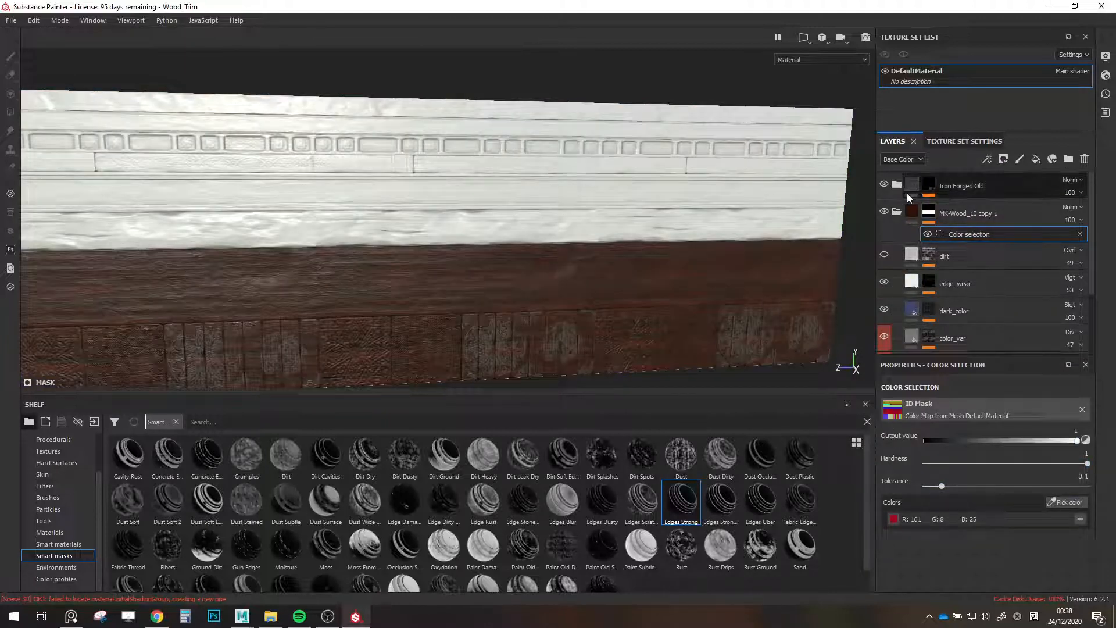
left_click(896, 211)
left_click(909, 219)
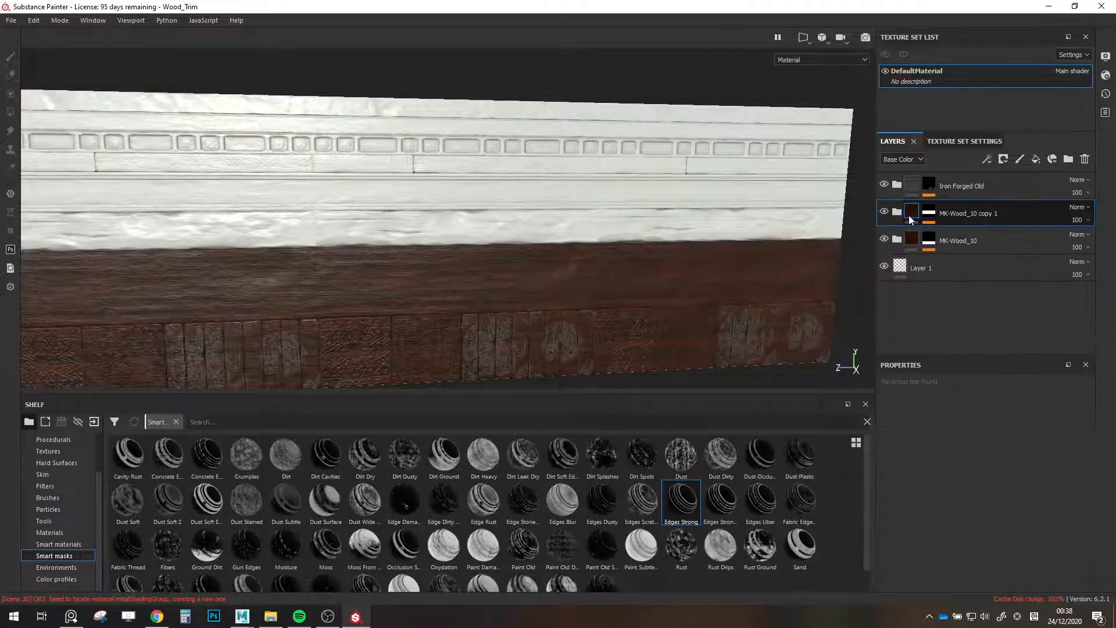
Open the wood_base fill layer's settings inside the MK-Wood_10 copy 1 group.
left_click(897, 212)
scroll(960, 255, "down", 2)
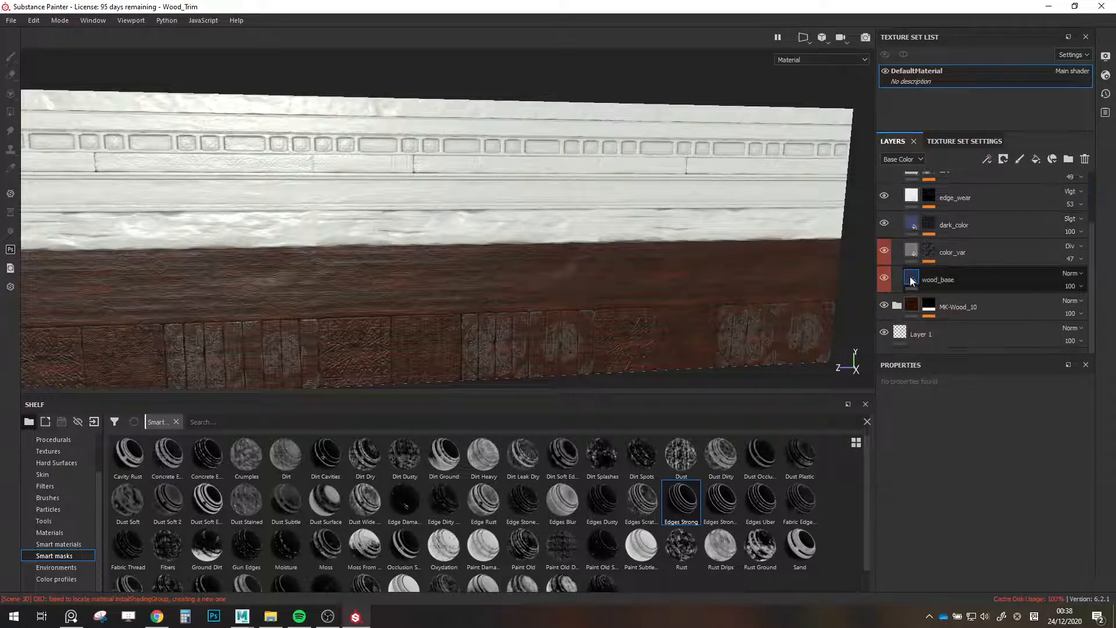
left_click(930, 280)
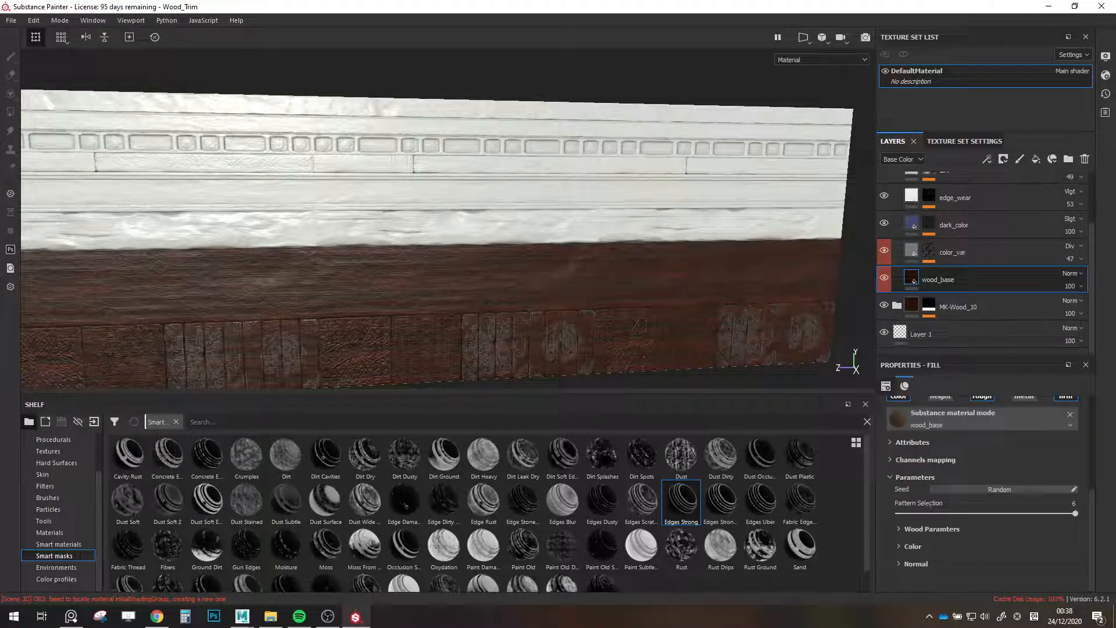
Switch to the reference board and frame the wooden beam photo beside the trim for color comparison.
left_click(71, 616)
scroll(20, 527, "down", 2)
right_click_drag(54, 528, 94, 330)
left_click_drag(185, 392, 331, 529)
scroll(223, 420, "up", 5)
scroll(269, 429, "up", 3)
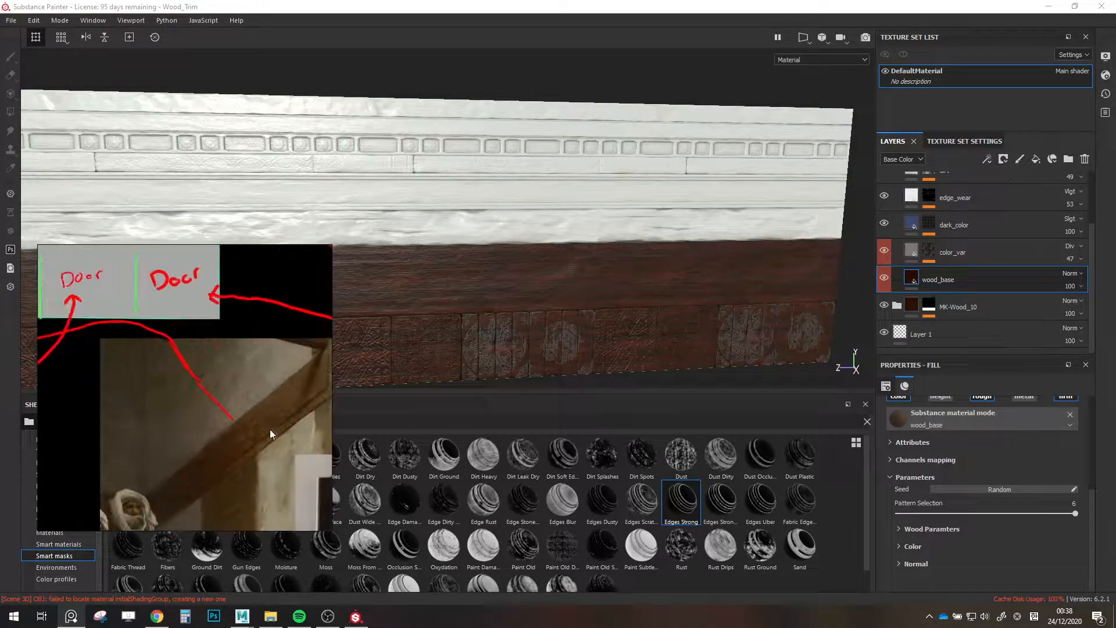
right_click_drag(272, 413, 185, 488)
scroll(948, 478, "up", 2)
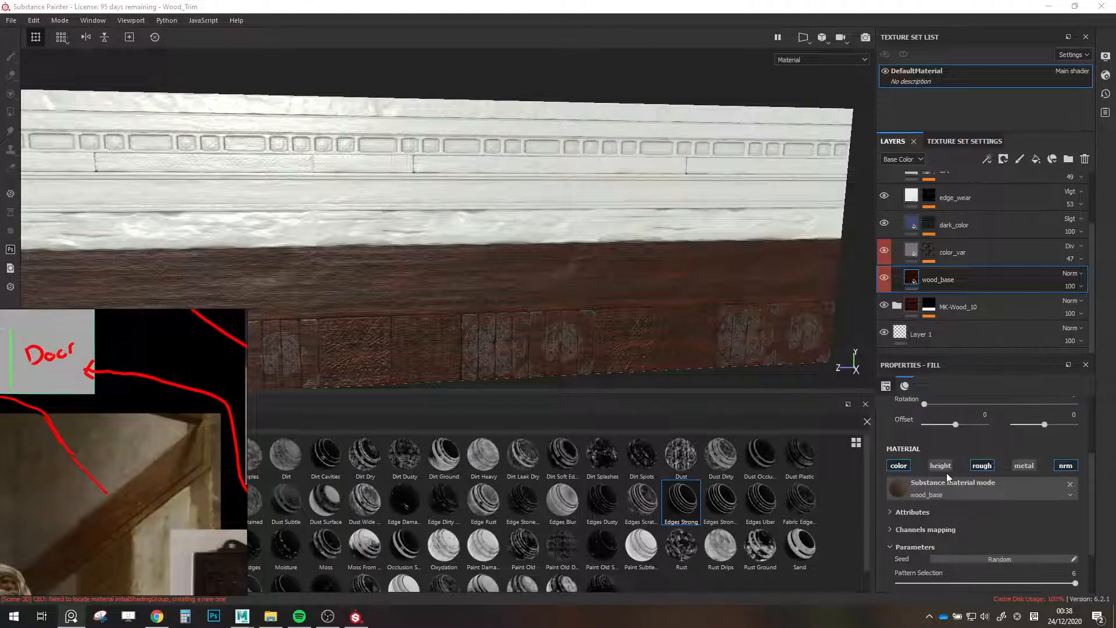
Change wood_base's Wood Color 2 in MK-Wood_10 copy 1 to a dark golden brown.
scroll(930, 459, "down", 2)
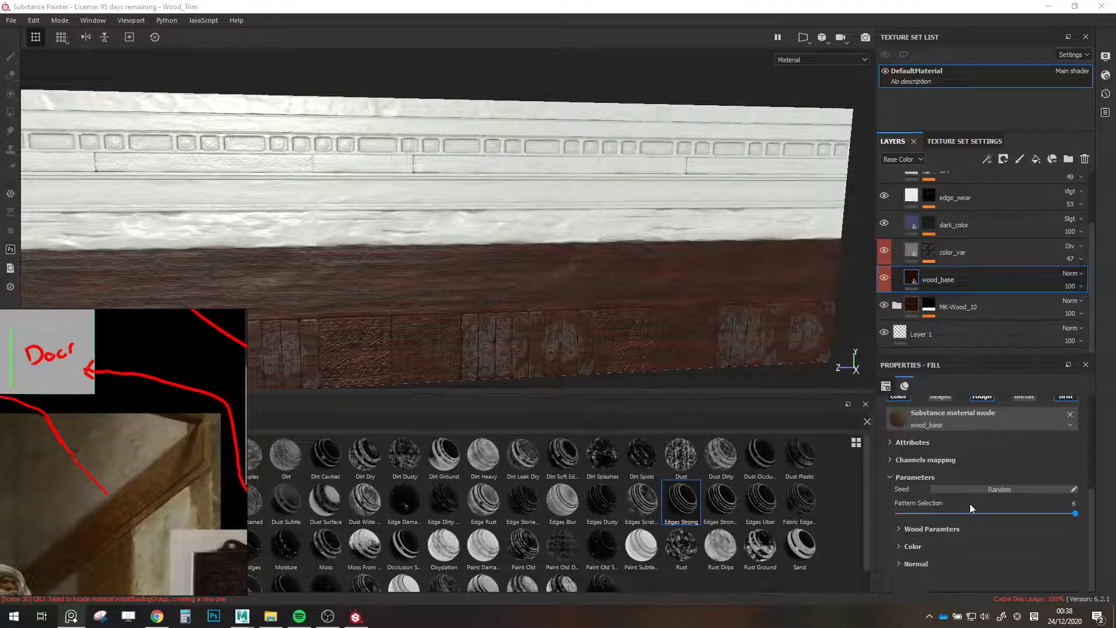
left_click(909, 548)
scroll(931, 524, "down", 5)
left_click(1017, 515)
left_click_drag(1054, 518, 1022, 483)
left_click(1023, 483)
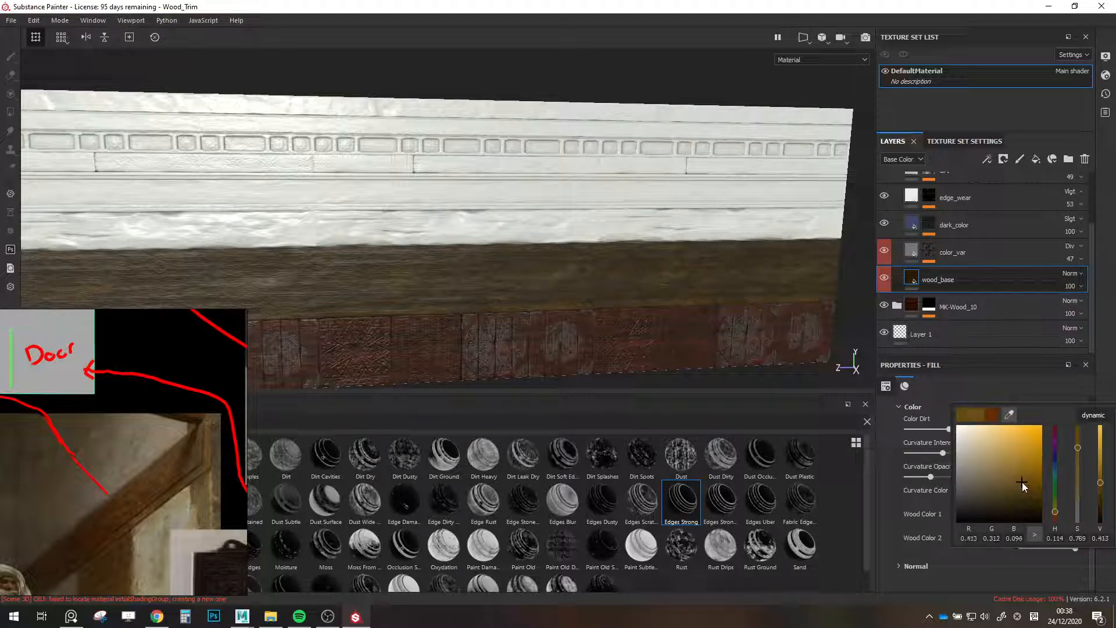
Set Balance to 0.45 and Contrast to 0.41 on the Directional Noise 2 fill in color_var's mask.
left_click(896, 252)
left_click(928, 250)
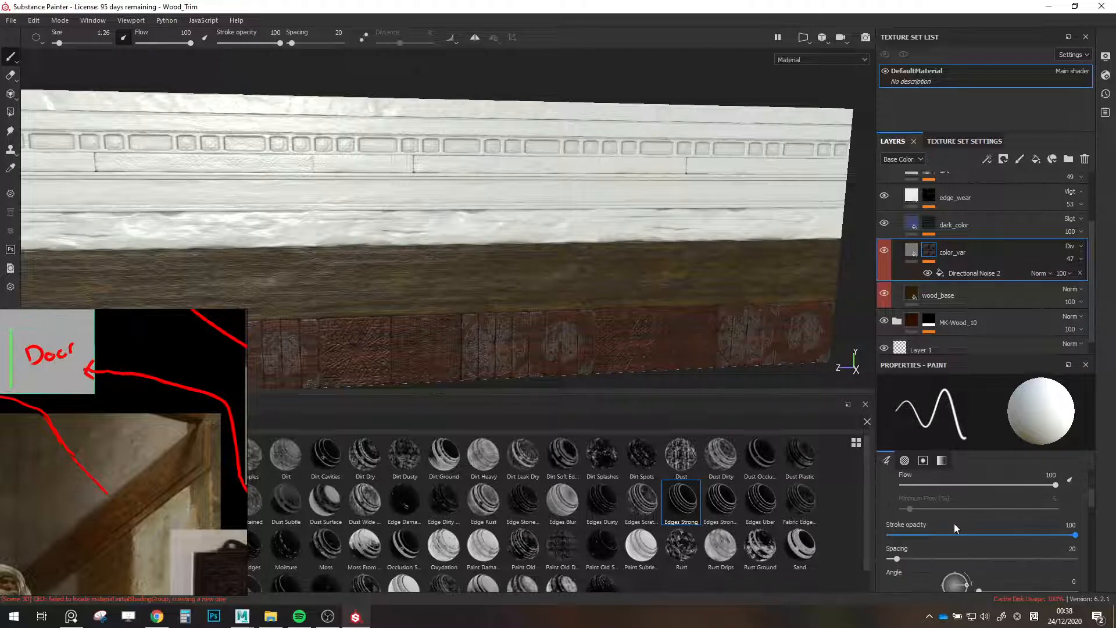
left_click(947, 275)
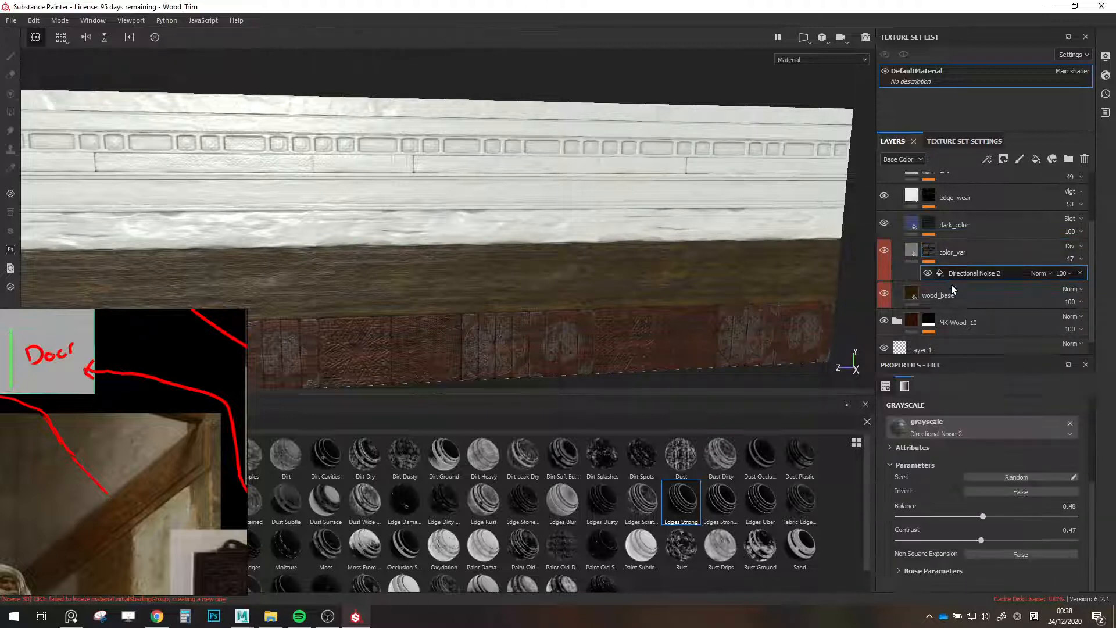
left_click_drag(975, 515, 1027, 520)
scroll(995, 563, "up", 2)
left_click_drag(981, 540, 982, 515)
scroll(996, 563, "down", 2)
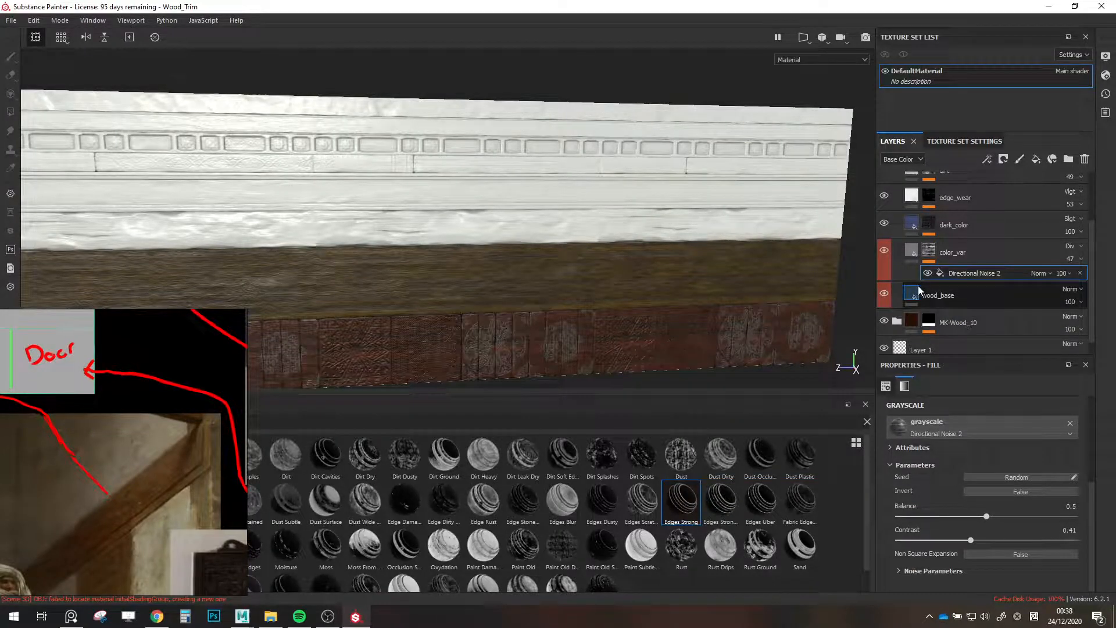
left_click_drag(987, 516, 975, 517)
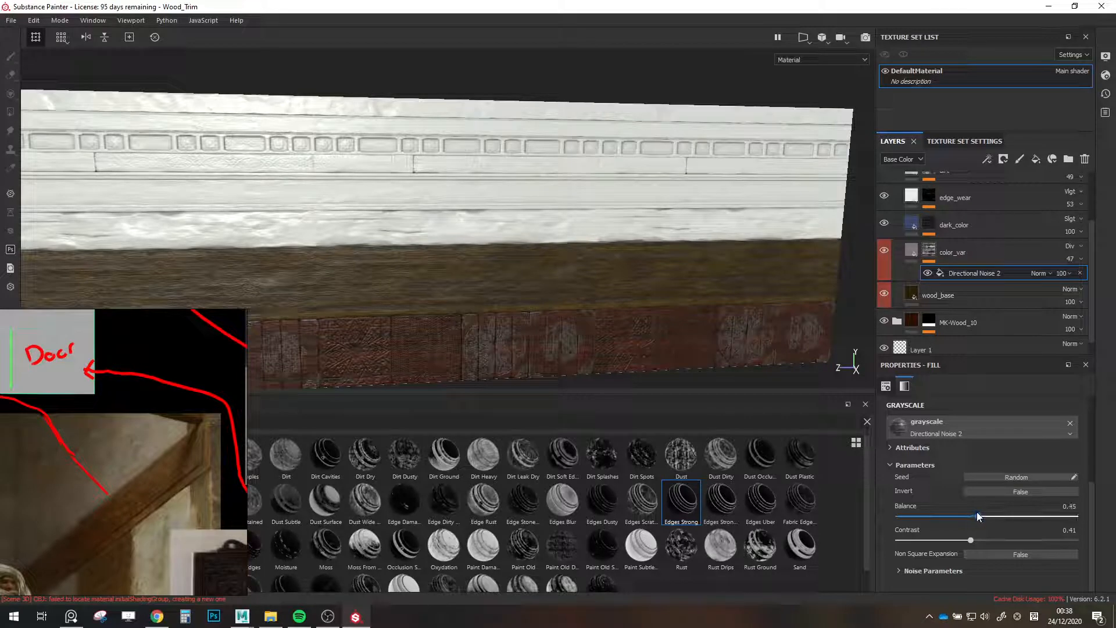
Set the Wear Level of the Metal Edge Wear generator in edge_wear's mask to 0.5.
left_click(912, 251)
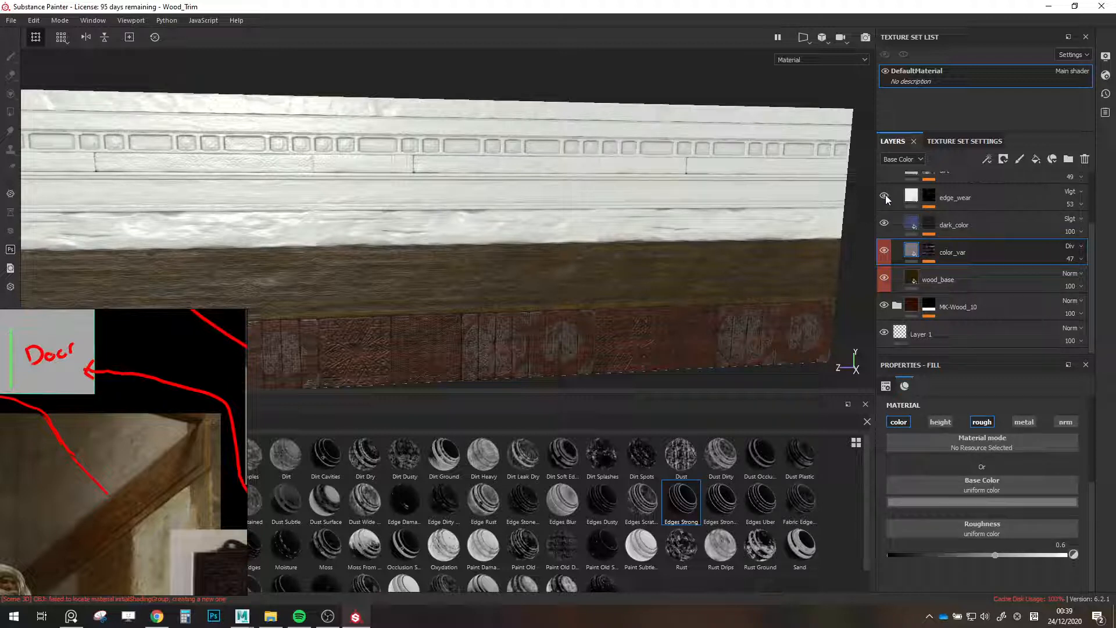
left_click(910, 197)
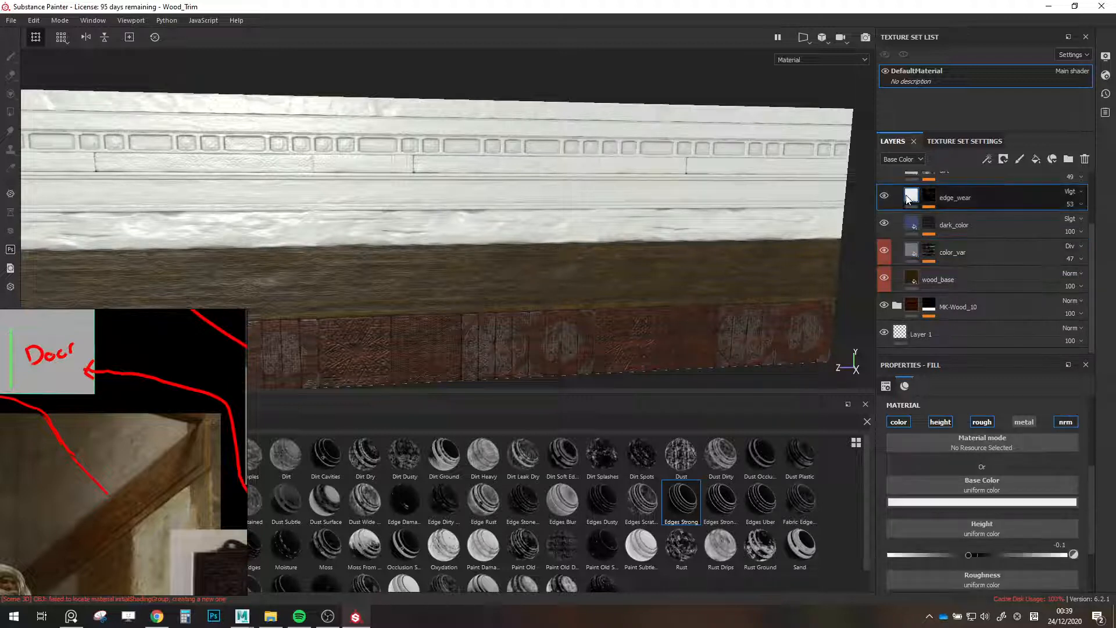
scroll(911, 230, "up", 1)
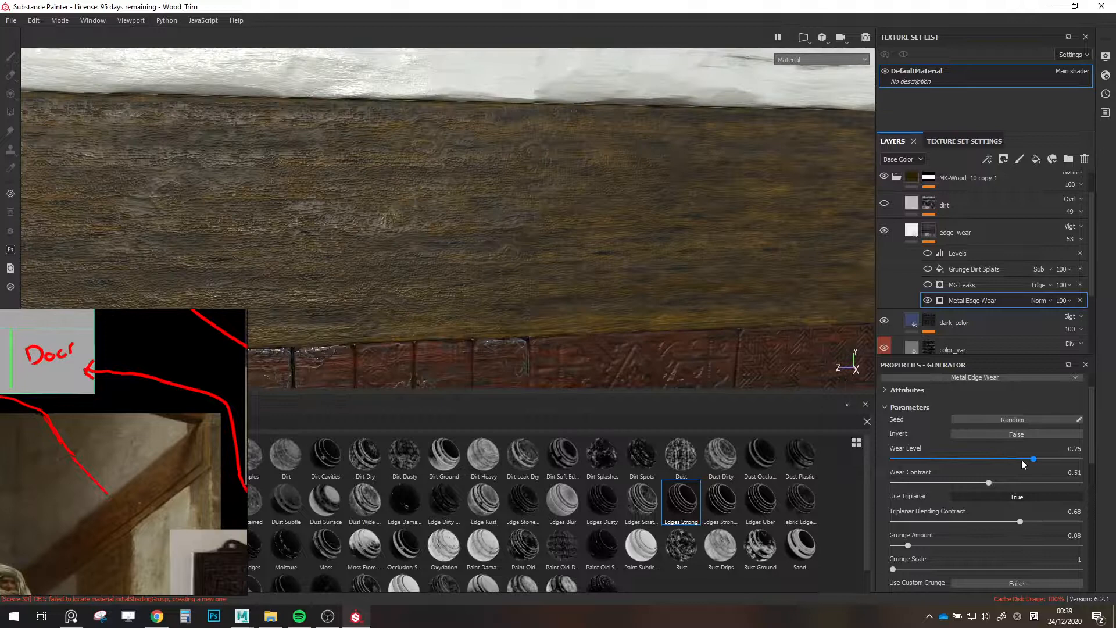
left_click_drag(1021, 459, 986, 458)
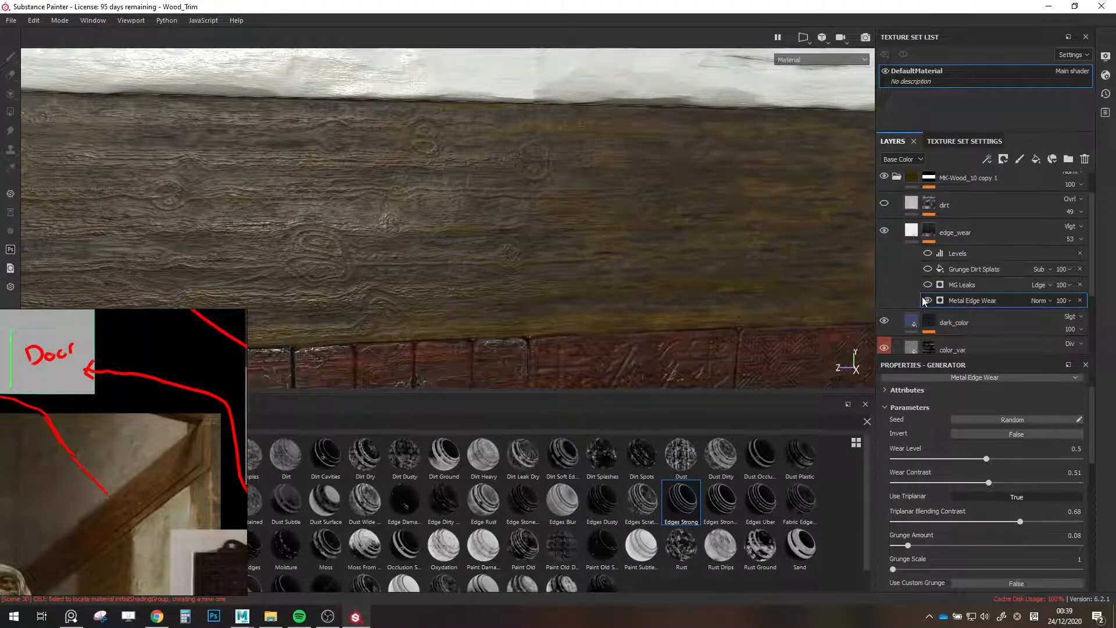
Enable Levels, Grunge Dirt Splats and MG Leaks in edge_wear's mask, show the dirt layer, and check the plain wood band.
left_click(928, 254)
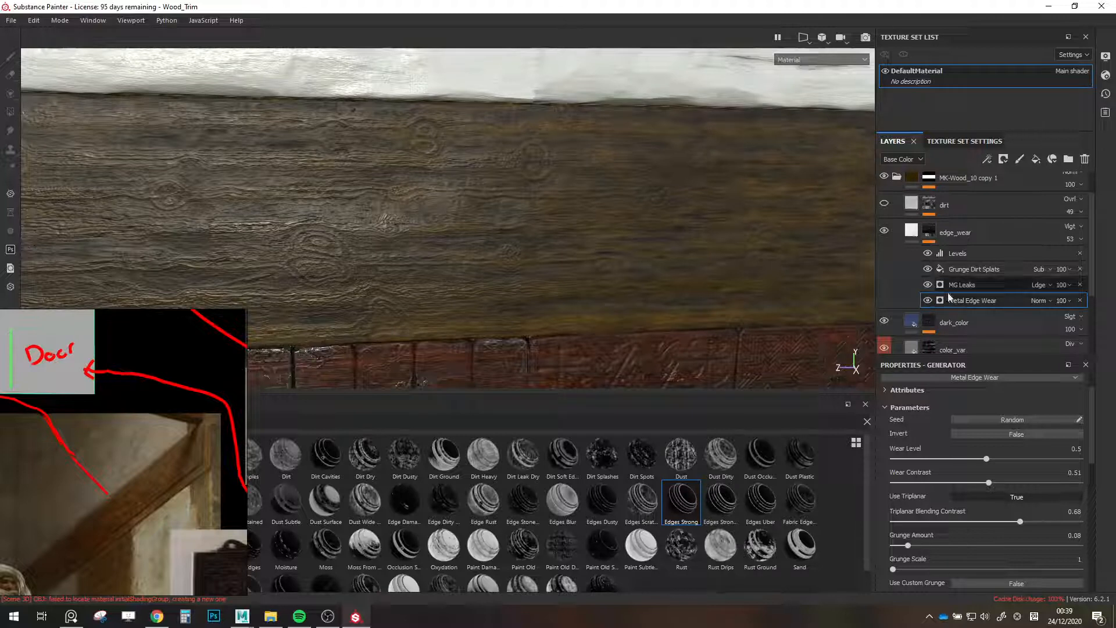
left_click(885, 205)
scroll(620, 295, "down", 6)
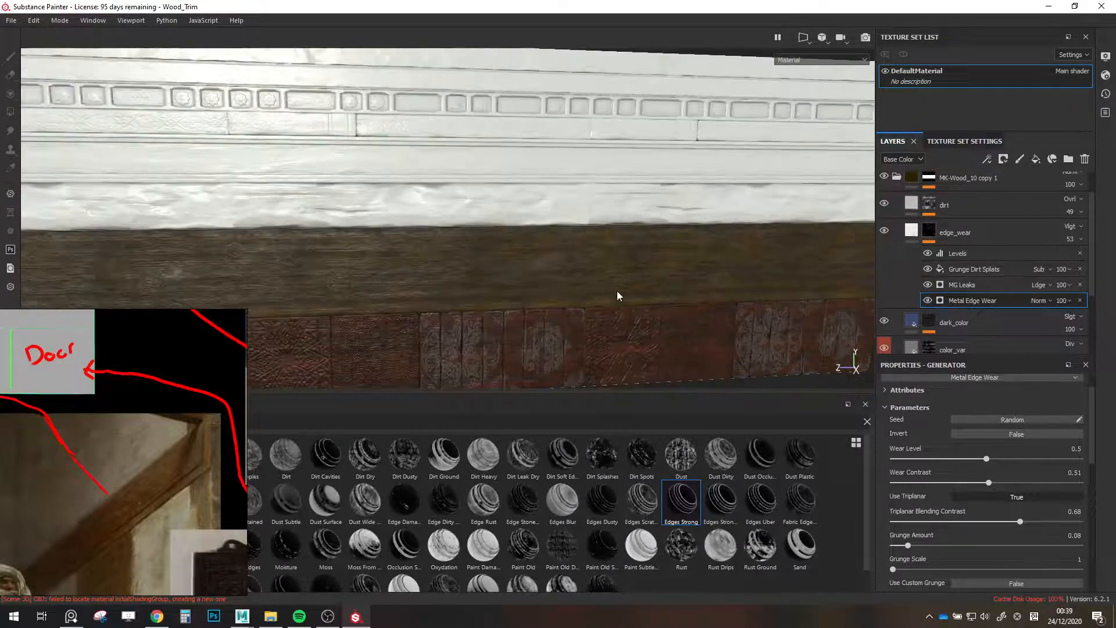
scroll(618, 296, "down", 2)
middle_click_drag(518, 299, 593, 254, "alt")
left_click_drag(610, 247, 628, 274, "alt")
Try lighter, less saturated tan shades for wood_base's Wood Color 2 with the color_var layer hidden.
scroll(910, 297, "down", 3)
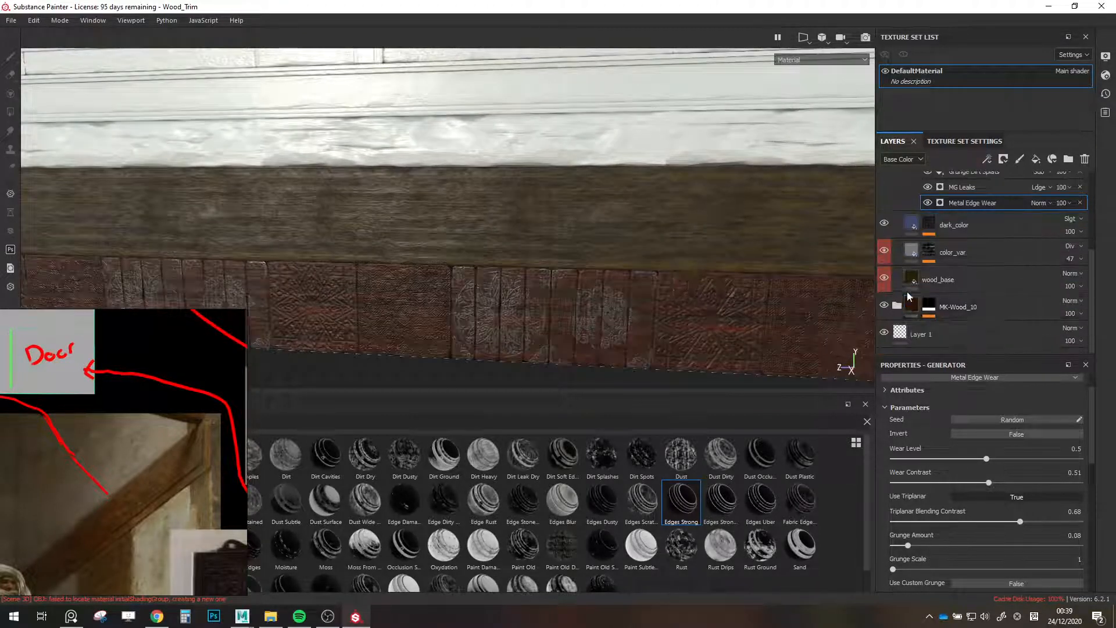
left_click(911, 282)
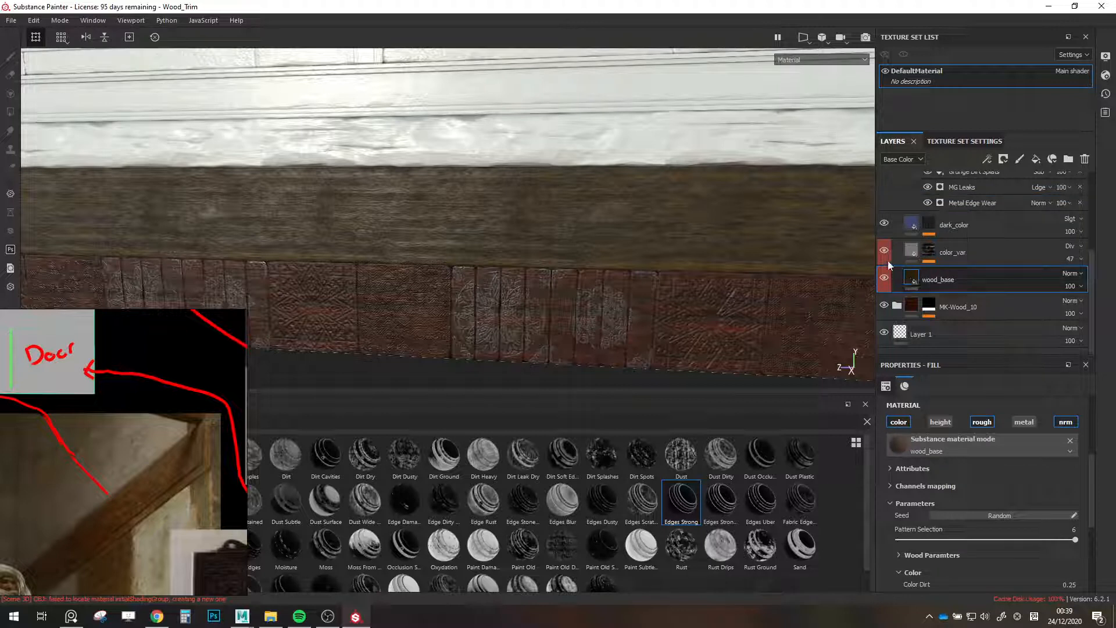
scroll(972, 438, "down", 3)
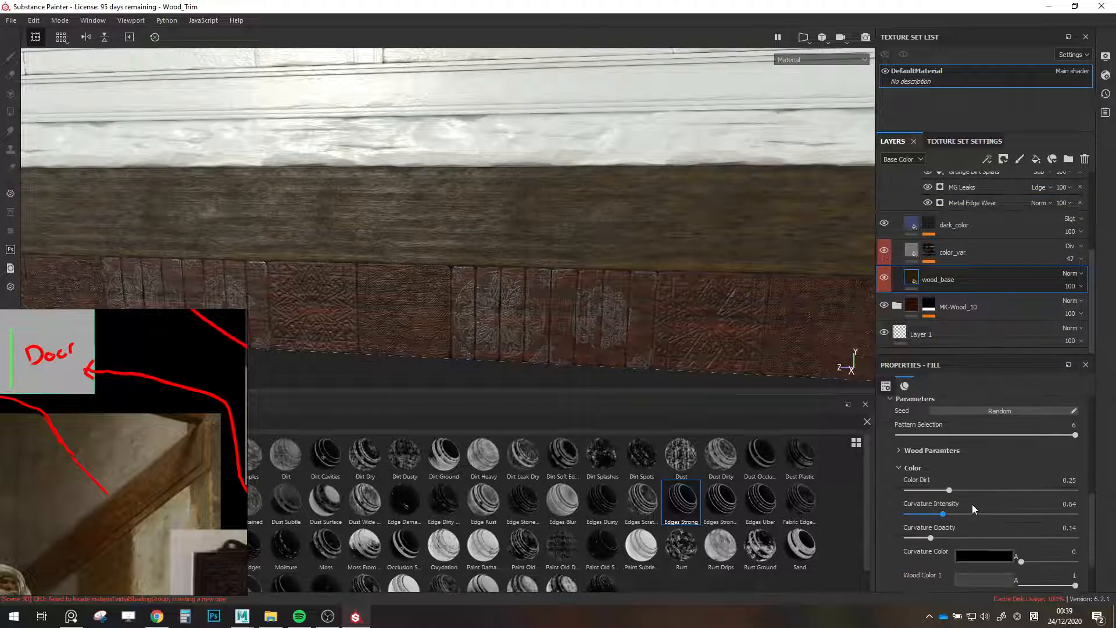
left_click(970, 539)
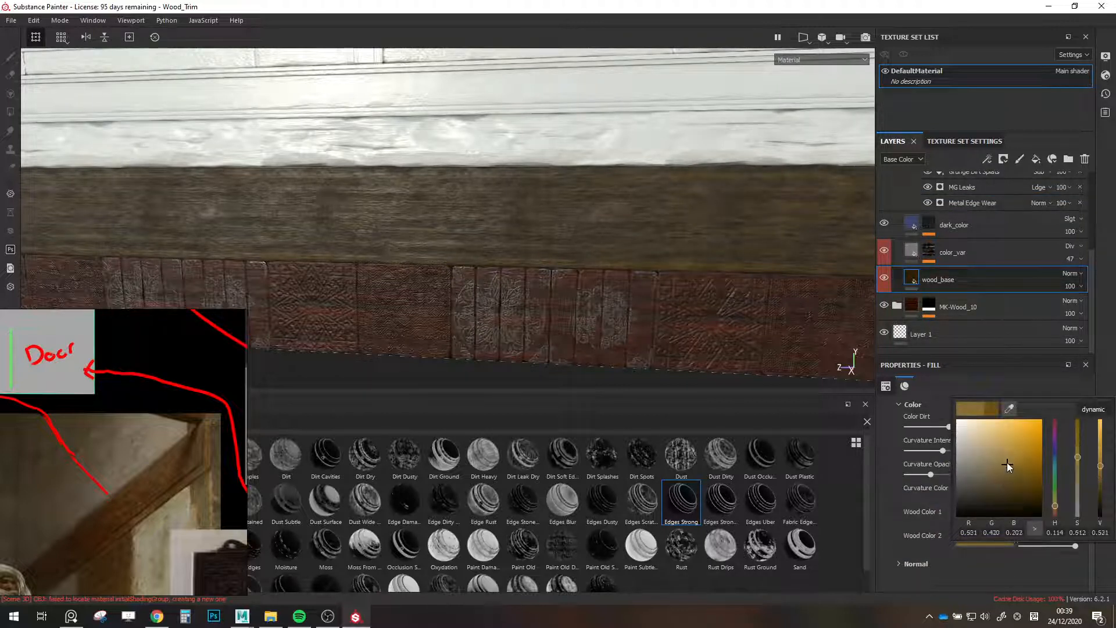
mouse_move(1003, 474)
left_mouse_down()
mouse_move(1010, 464)
mouse_move(1002, 471)
left_mouse_up()
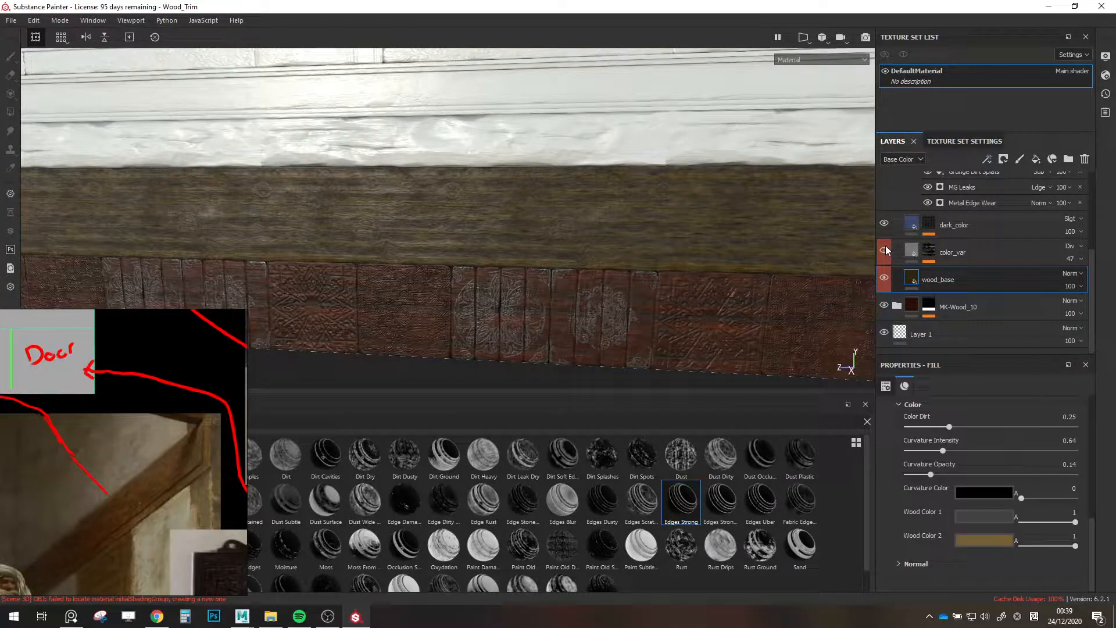
left_click(984, 541)
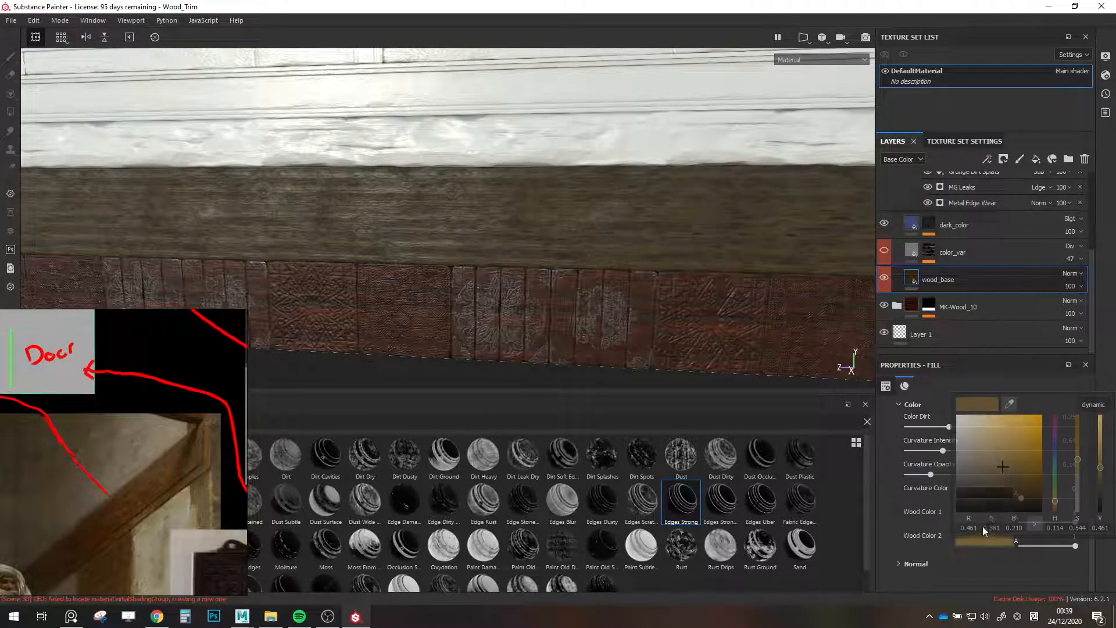
left_click(996, 451)
left_click(1000, 462)
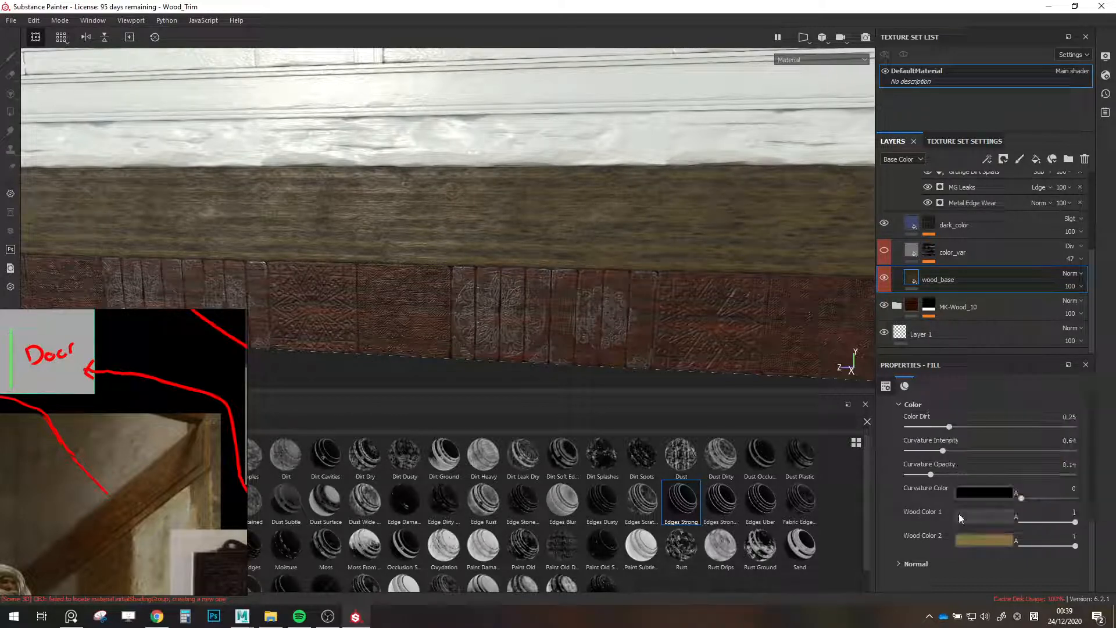
Lower wood_base's Curvature Opacity and shift Wood Color 2 to a darker, saturated orange-brown with a hue of about 0.096.
left_click_drag(1075, 522, 1072, 522)
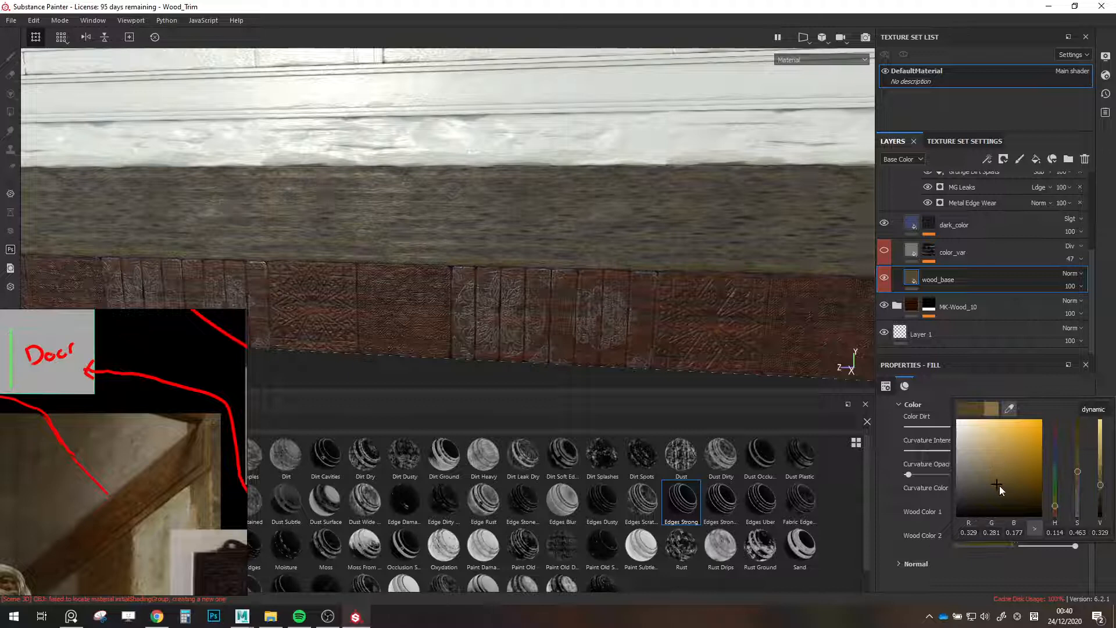
mouse_move(997, 484)
left_mouse_down()
mouse_move(1040, 480)
mouse_move(1030, 478)
mouse_move(1056, 508)
left_mouse_up()
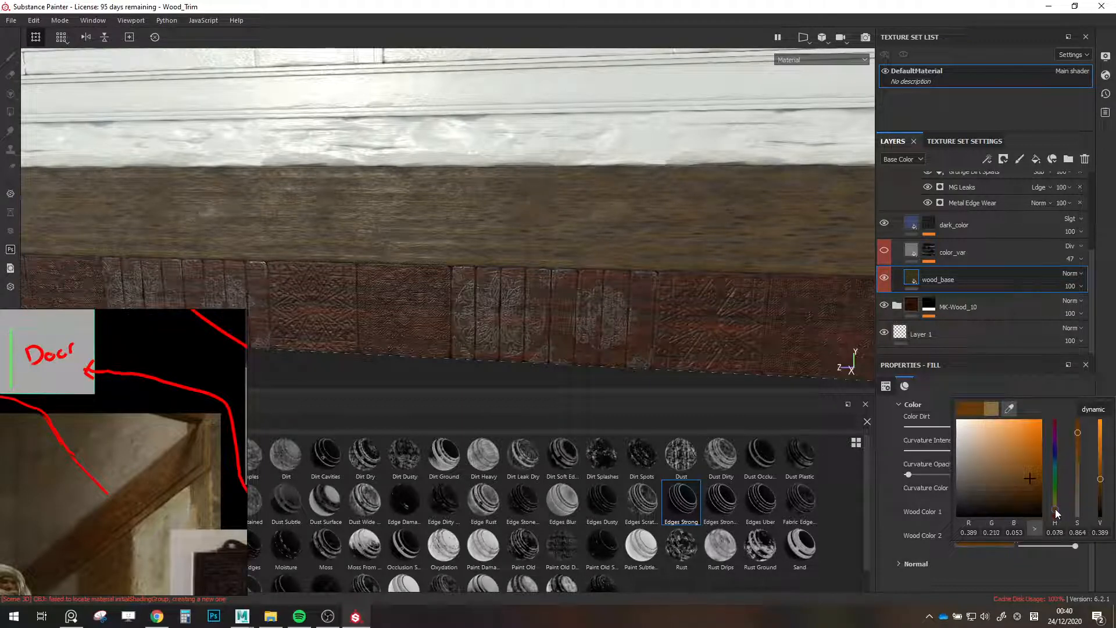
left_click_drag(1056, 509, 1029, 484)
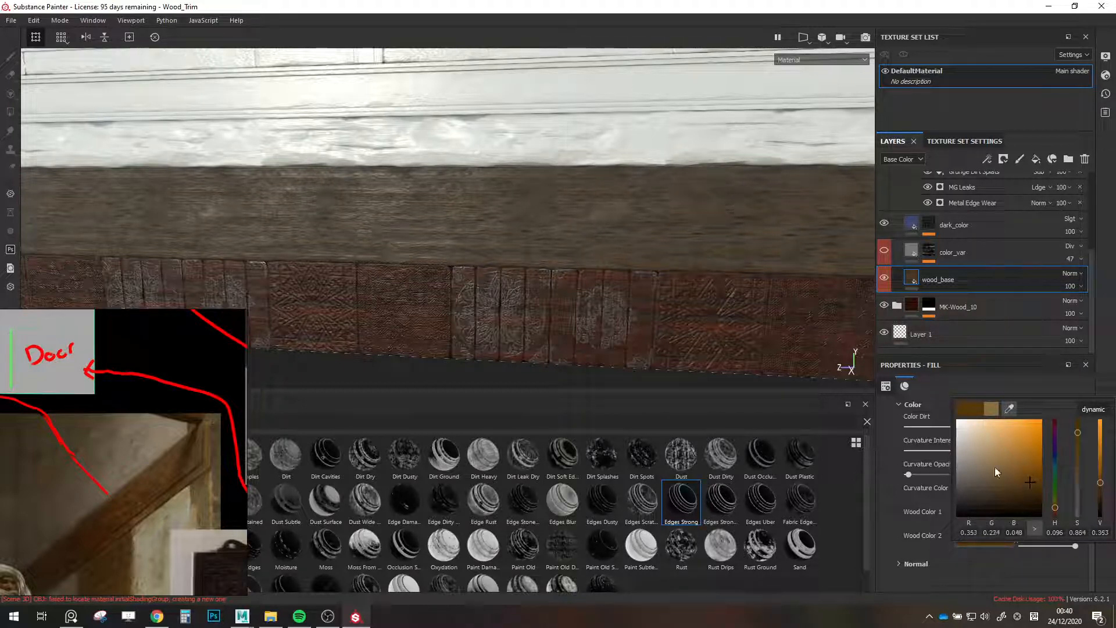
left_click_drag(657, 240, 686, 263, "alt")
scroll(590, 279, "up", 3)
left_click(980, 538)
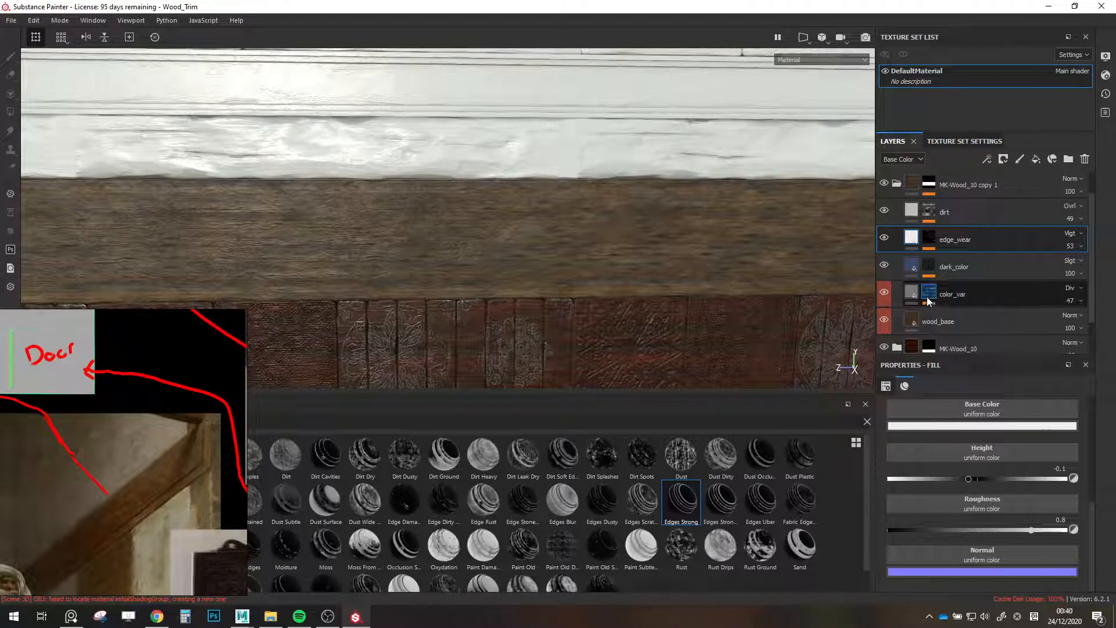
Set the Directional Noise 2 fill in color_var's mask to a Balance of 0.36 and a Contrast of 0.26.
left_click(928, 297)
scroll(947, 302, "down", 1)
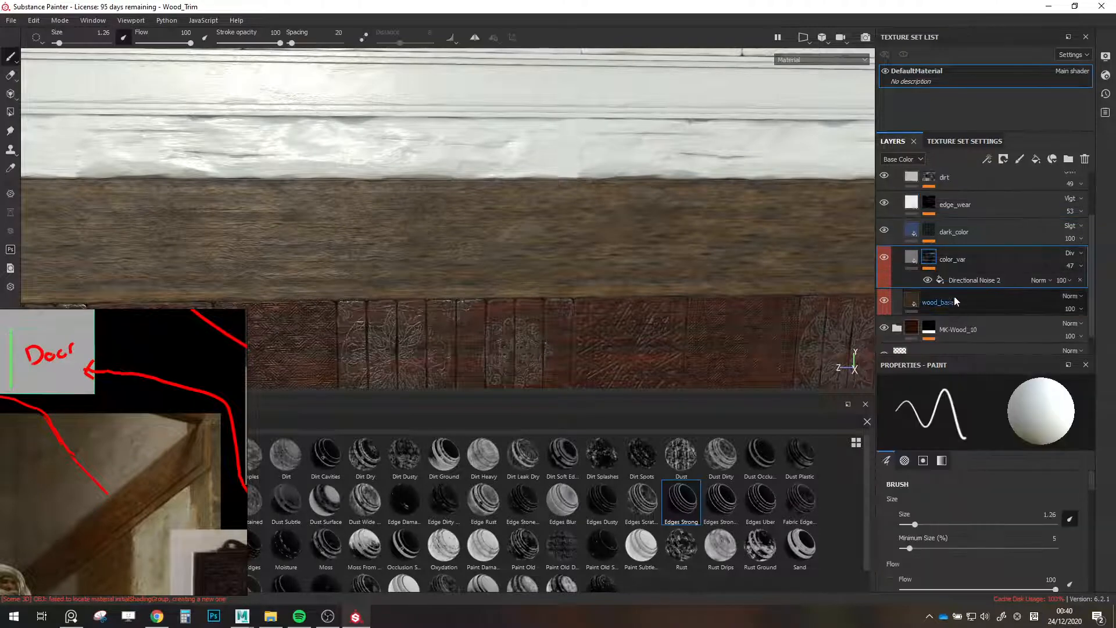
left_click(960, 281)
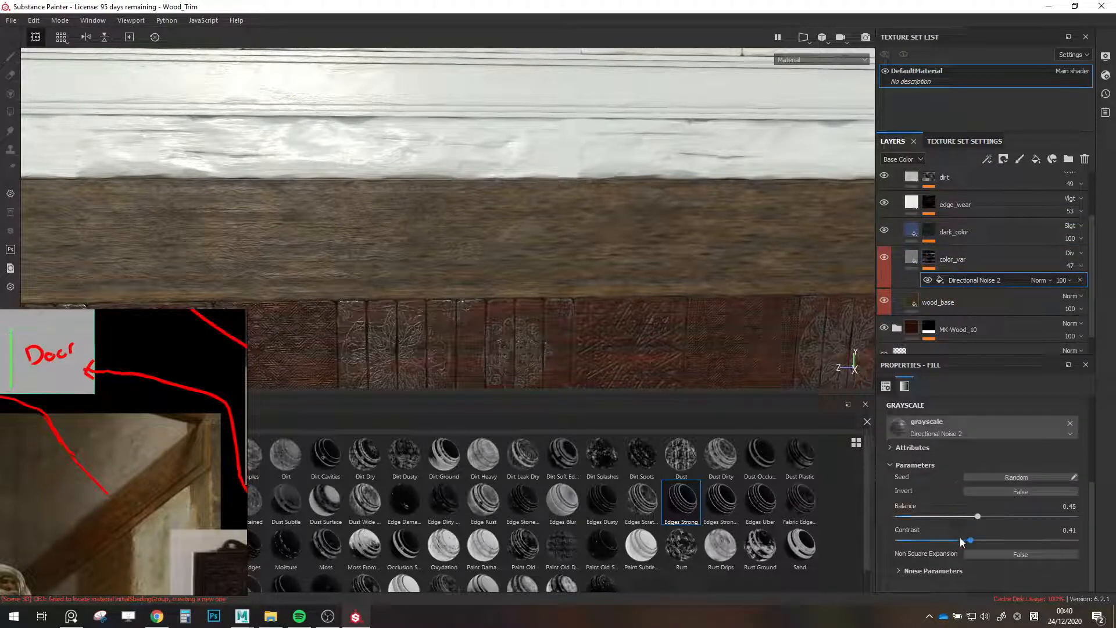
left_click_drag(960, 540, 922, 540)
left_click_drag(977, 517, 907, 546)
left_click_drag(965, 516, 954, 519)
Set wood_base's Wood Color 1 to a muted brown with hue 0.072, saturation 0.415 and value 0.329.
left_click(948, 302)
scroll(990, 500, "down", 3)
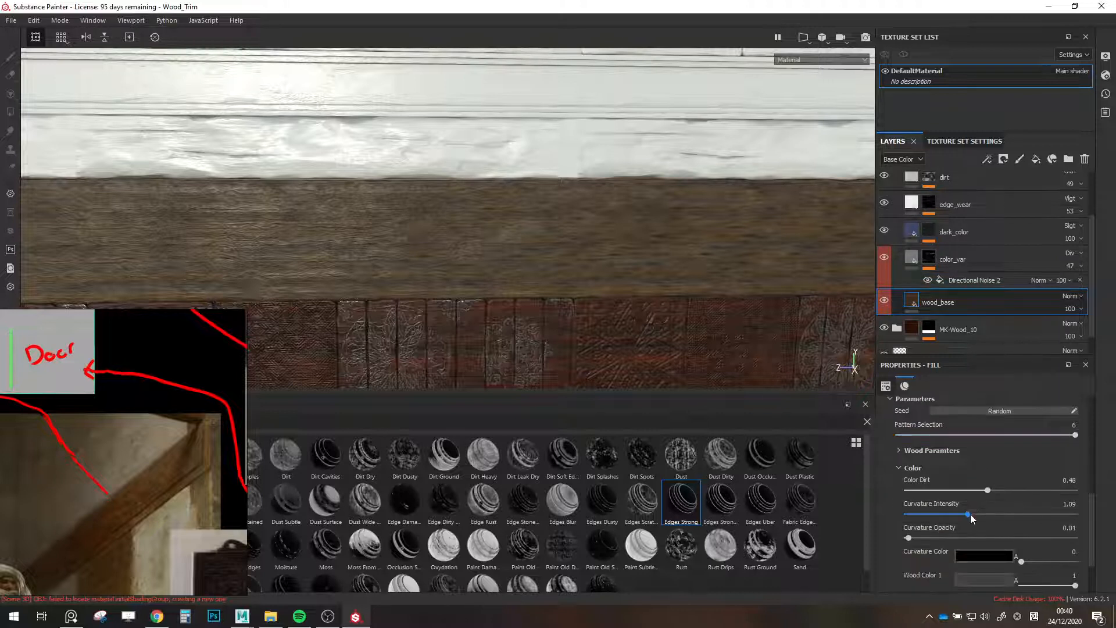
scroll(971, 515, "down", 2)
left_click(982, 496)
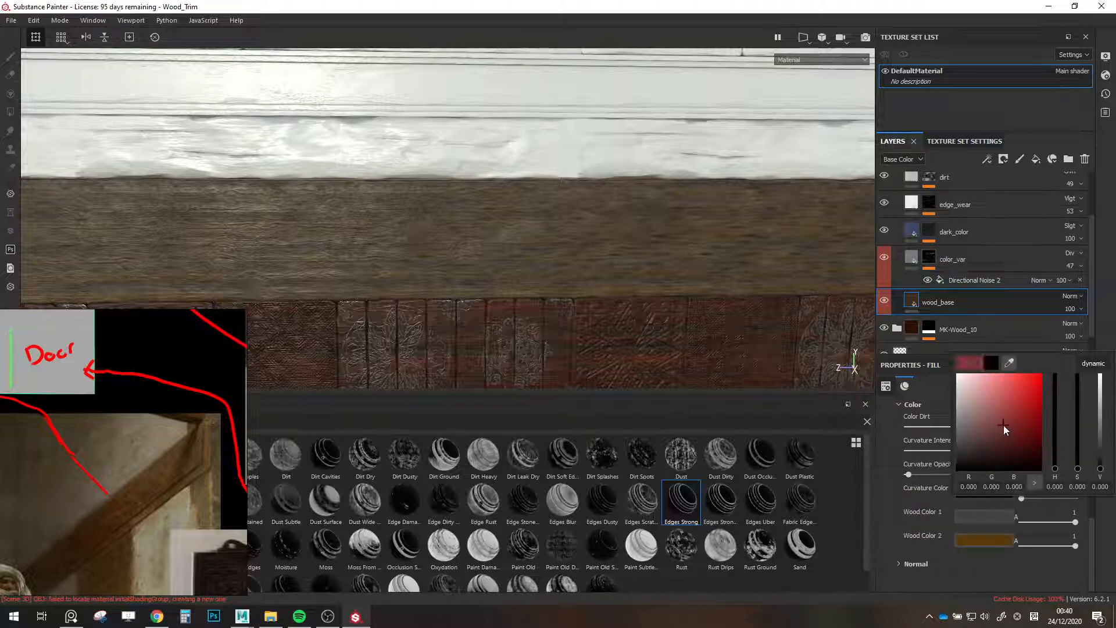
left_click_drag(1004, 425, 989, 469)
left_click_drag(1055, 493, 1052, 487)
left_click_drag(1003, 455, 992, 463)
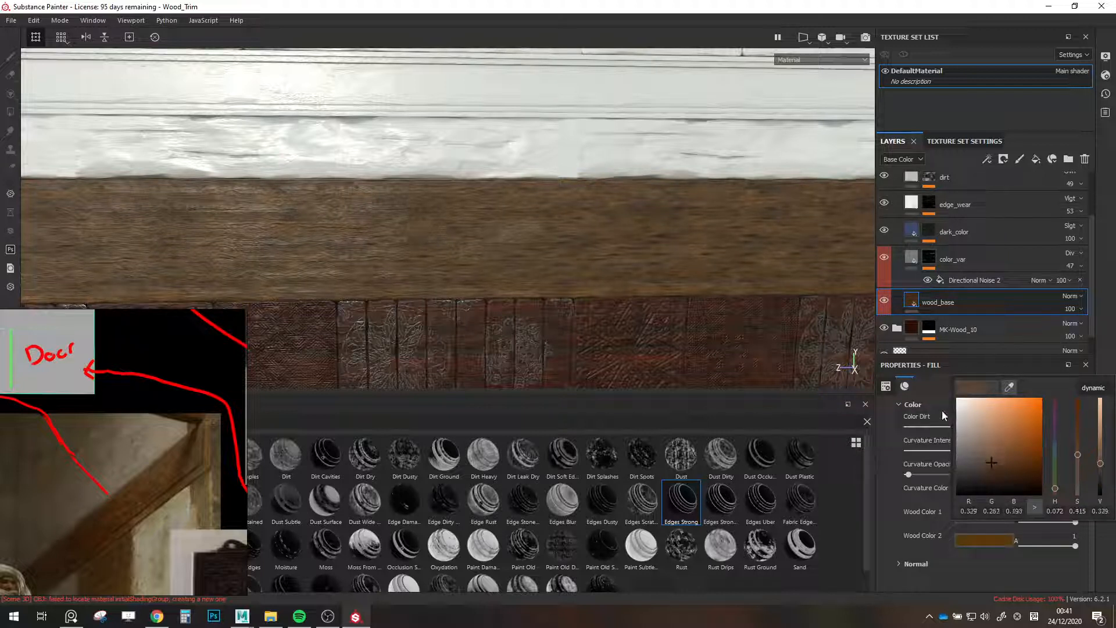
left_click(911, 491)
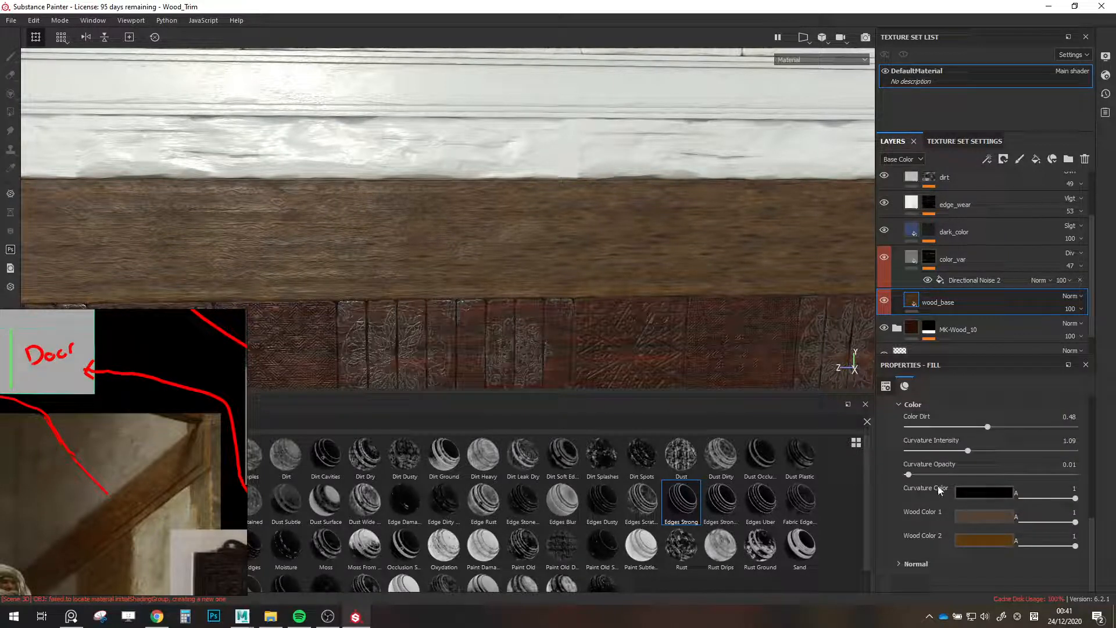
Try wood_base's Color Dirt at 0.57, check the whole plain band, and return the setting to 0.48.
mouse_move(989, 428)
left_mouse_down()
mouse_move(1036, 429)
mouse_move(977, 422)
mouse_move(1006, 428)
left_mouse_up()
scroll(678, 277, "down", 4)
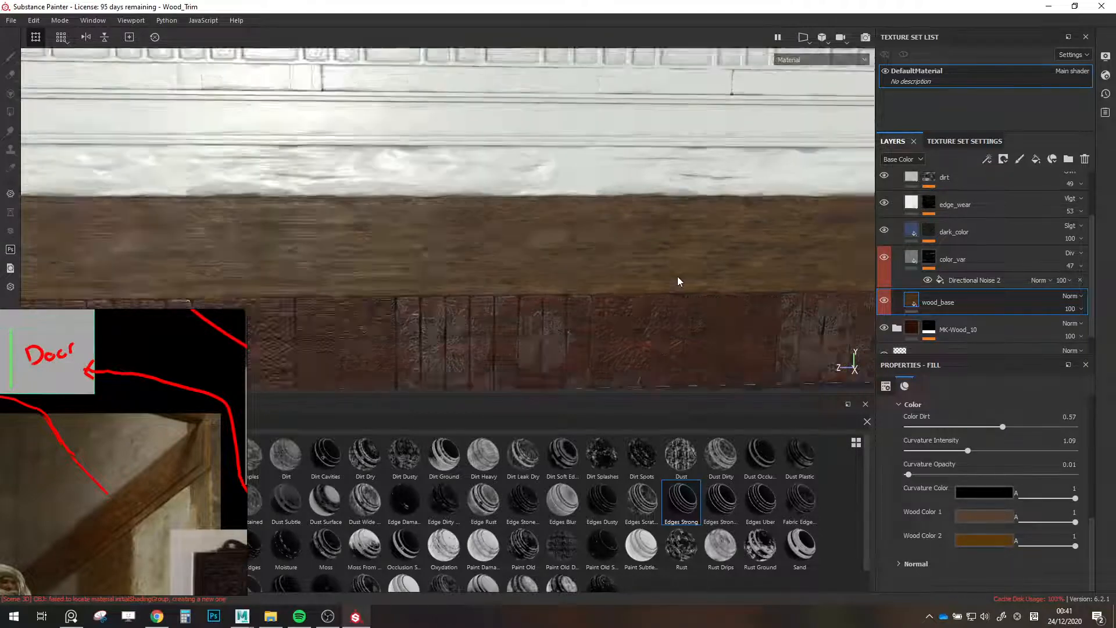
middle_click_drag(755, 316, 699, 300, "alt")
left_click_drag(699, 300, 721, 304, "alt")
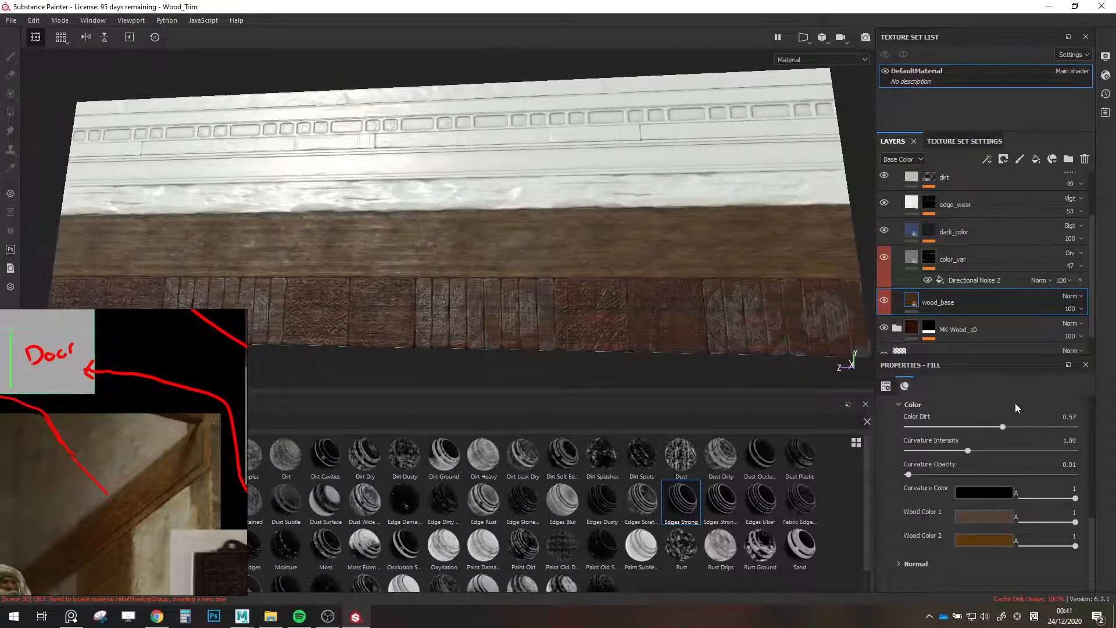
left_click_drag(1002, 427, 987, 428)
left_click_drag(695, 326, 815, 341, "alt")
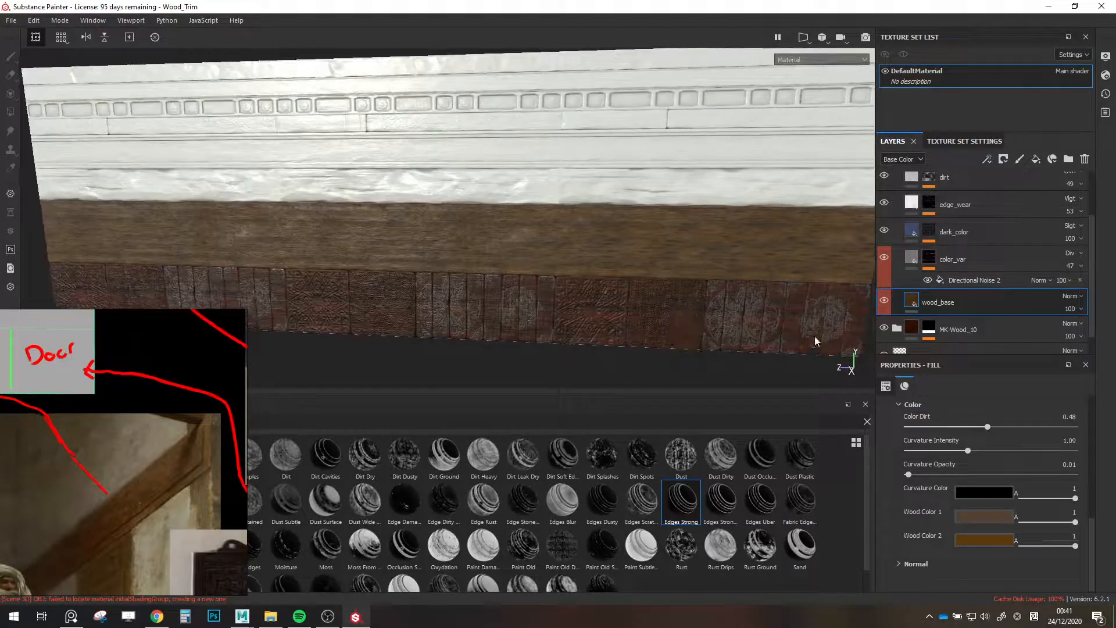
Set color_var's opacity to 48 and readjust the Directional Noise 2 parameters in its mask.
double_click(976, 280)
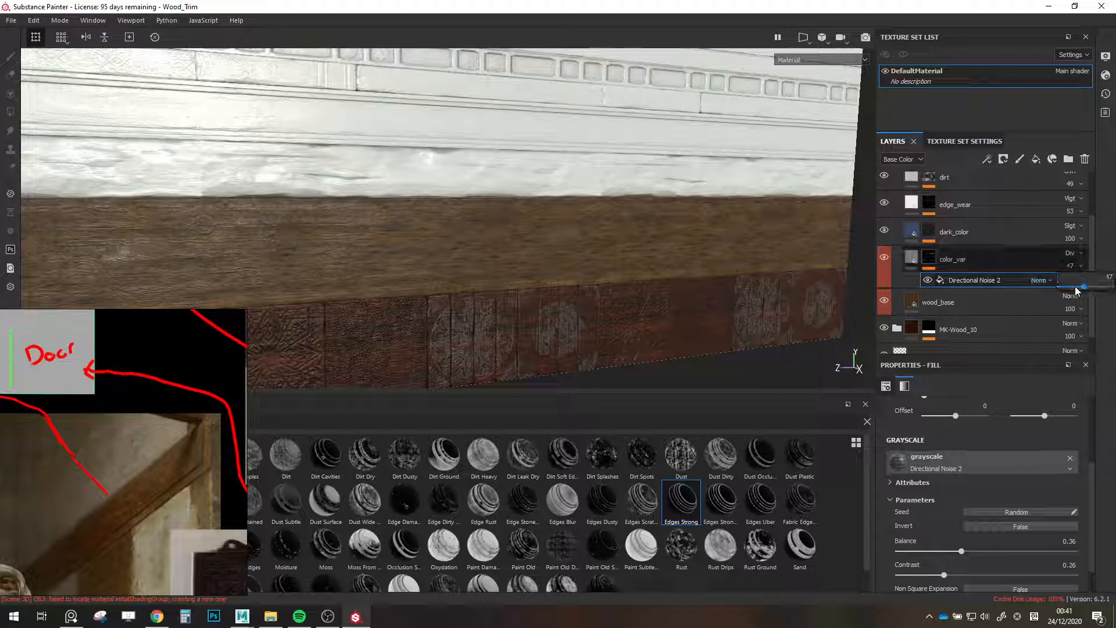
left_click(1068, 280)
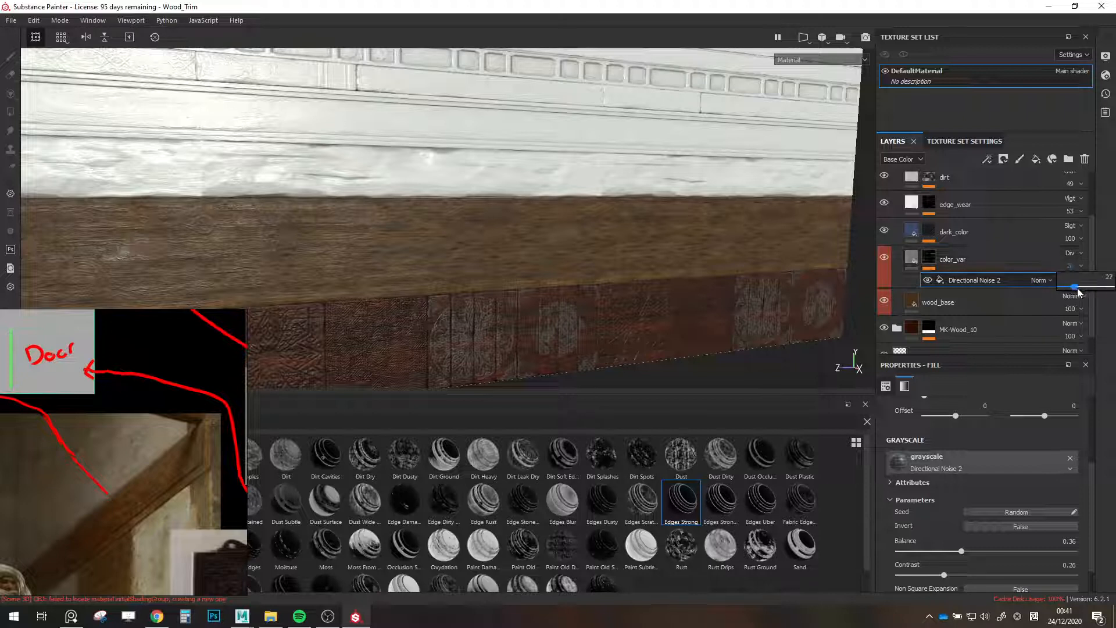
left_click_drag(1099, 286, 1086, 296)
left_click(1040, 280)
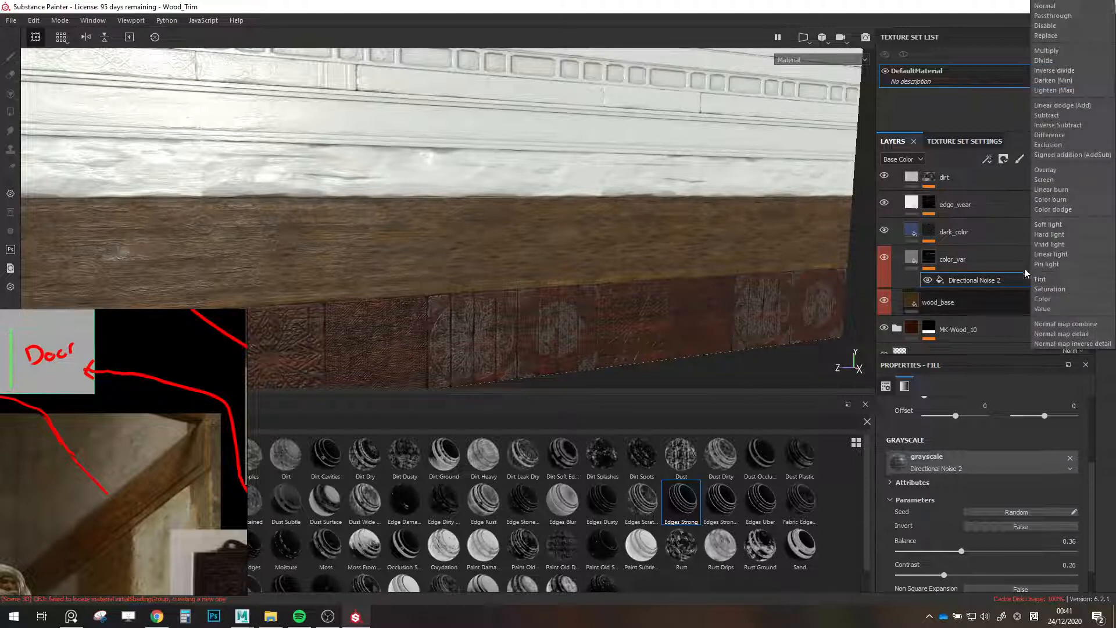
double_click(976, 279)
left_click_drag(960, 551, 961, 576)
scroll(571, 269, "down", 4)
scroll(582, 273, "up", 3)
left_click_drag(593, 279, 688, 294, "alt")
Adjust Wood Color 2 of the plain band's wood_base to a dark orange-brown with a hue of about 0.084.
left_click(907, 305)
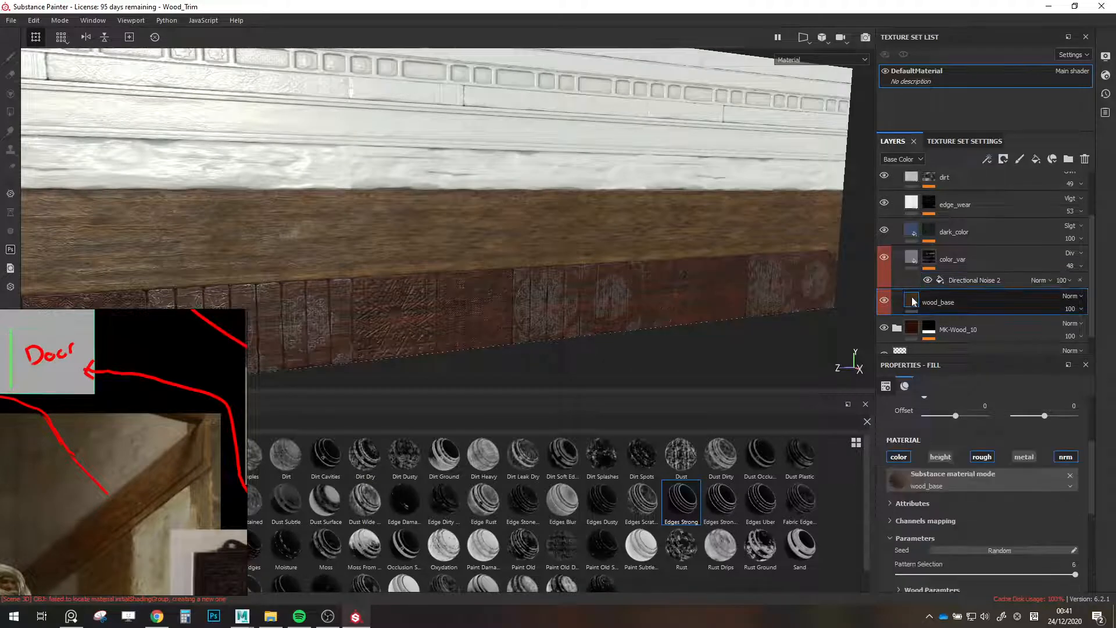
scroll(964, 491, "down", 5)
scroll(982, 555, "down", 1)
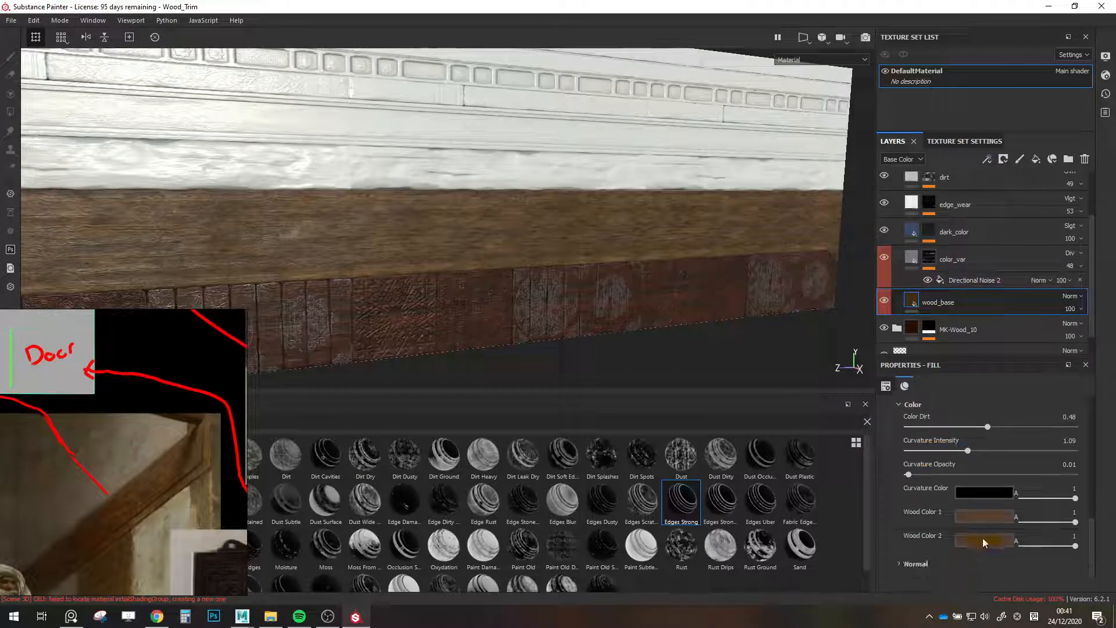
left_click(983, 538)
left_click(1022, 483)
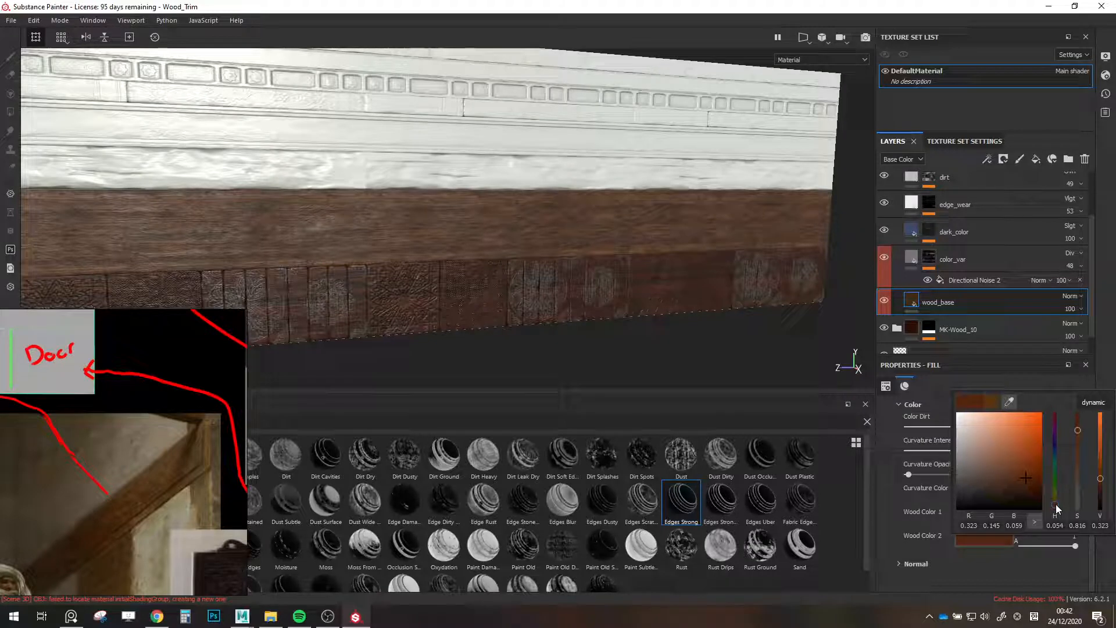
left_click_drag(1055, 505, 1058, 502)
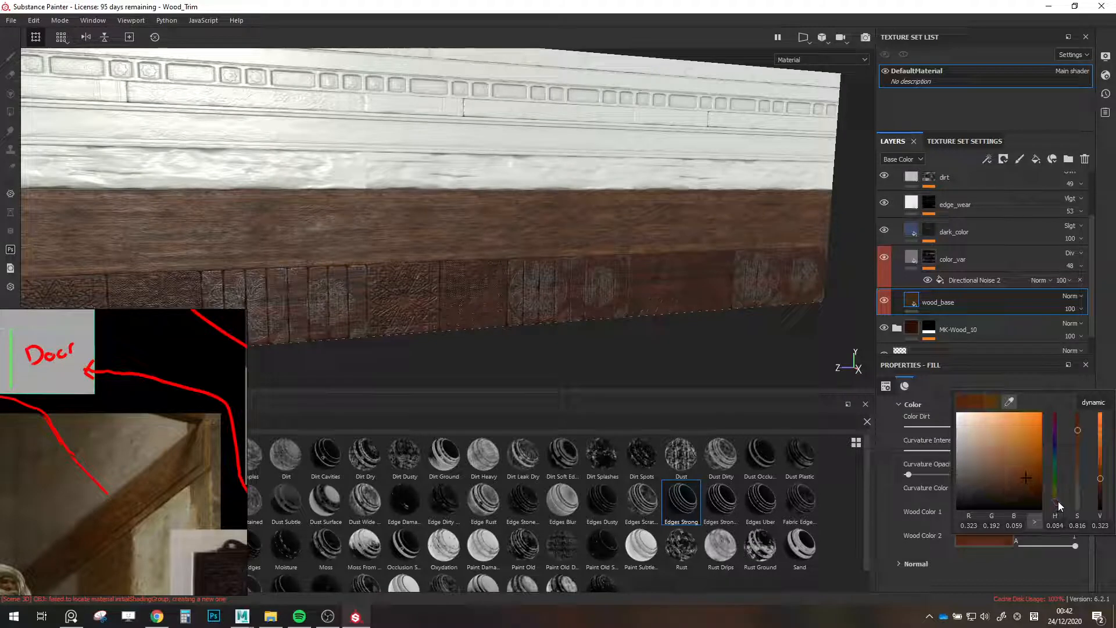
left_click_drag(1031, 483, 1028, 477)
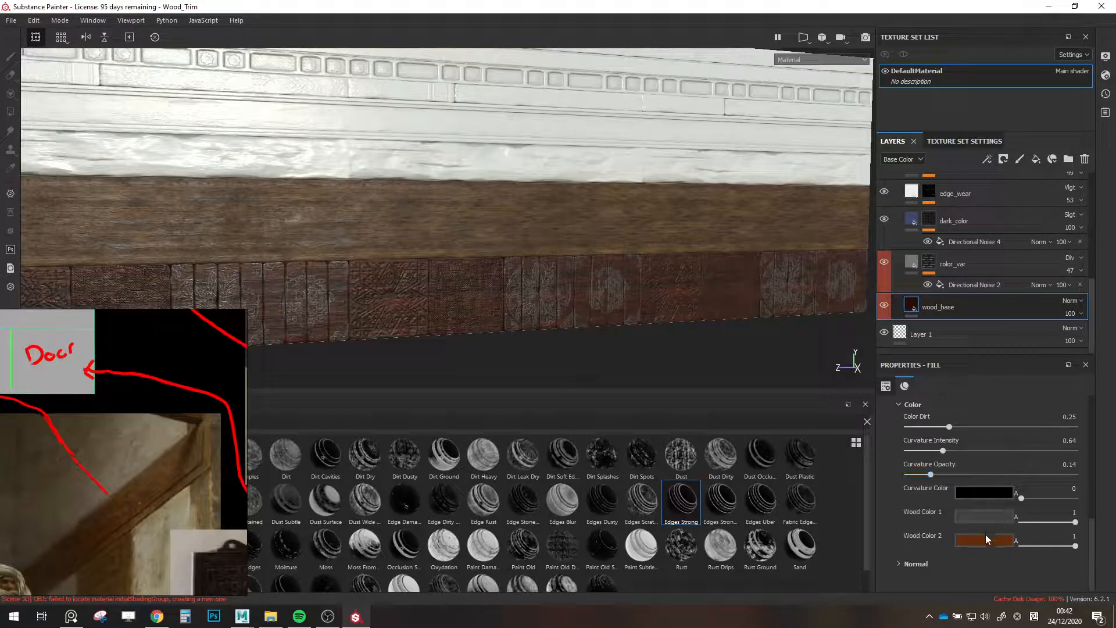
Shift Wood Color 2 of the ornament band's wood_base from red toward orange-brown with a hue of 0.094.
left_click(1003, 539)
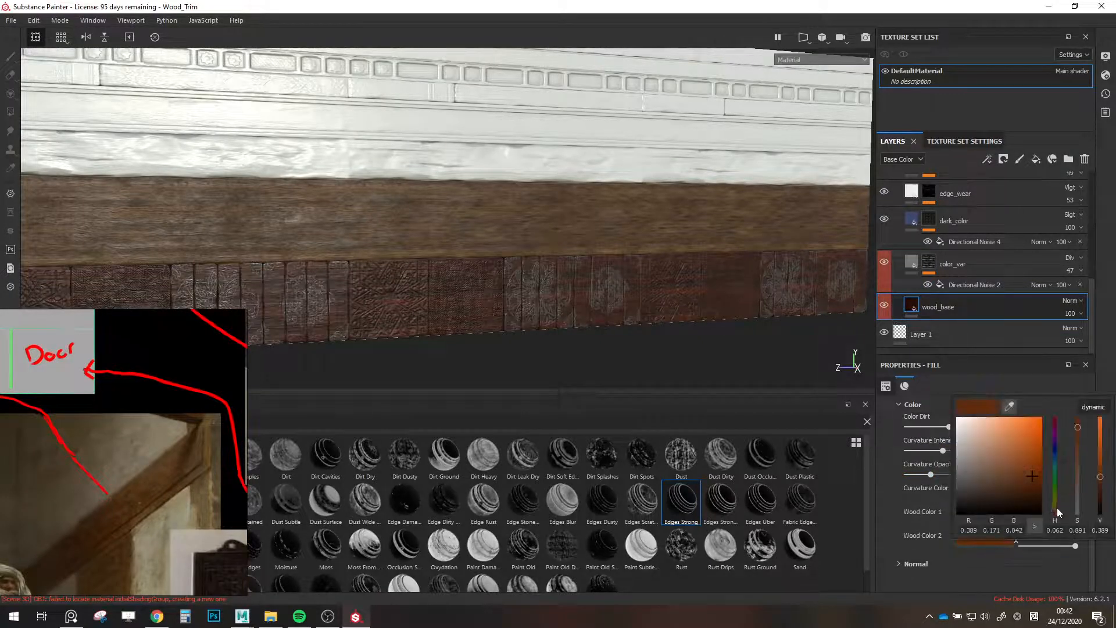
left_click_drag(1057, 510, 1059, 510)
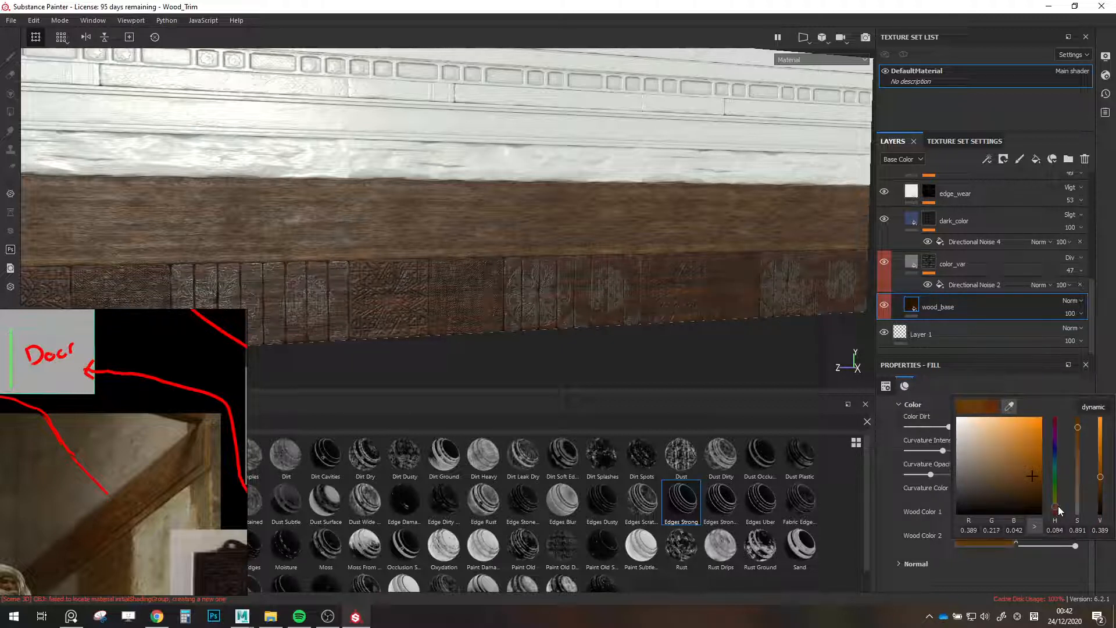
left_click_drag(523, 221, 526, 262, "alt")
scroll(953, 256, "up", 3)
Darken and saturate Wood Color 2 of the plain band's wood_base, keeping an orange-brown hue of 0.090.
left_click(897, 279)
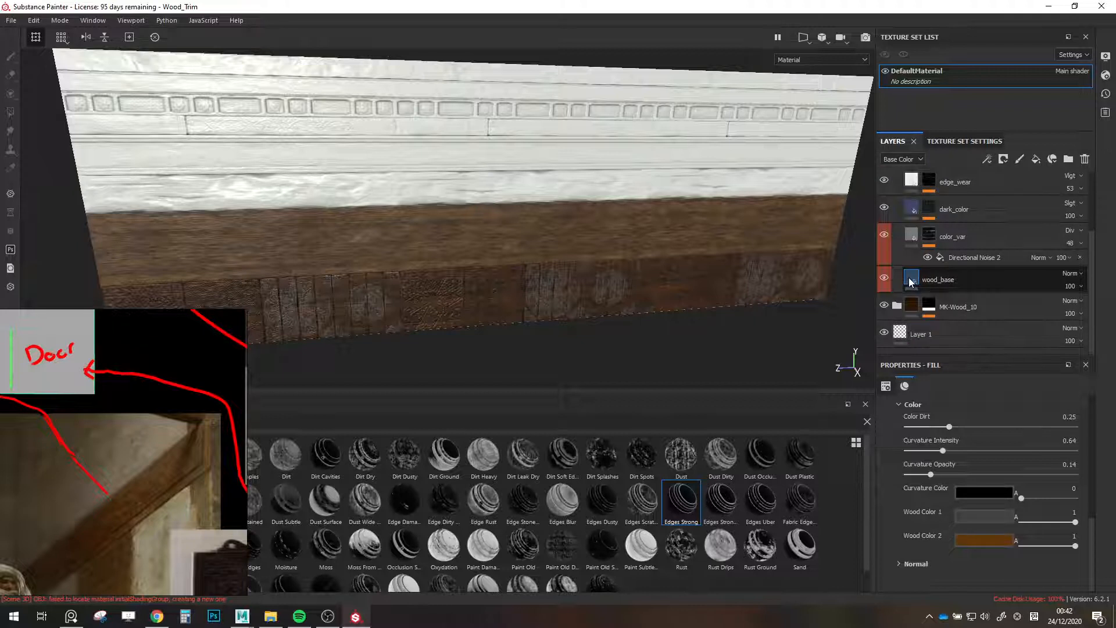
left_click(911, 280)
scroll(975, 511, "down", 4)
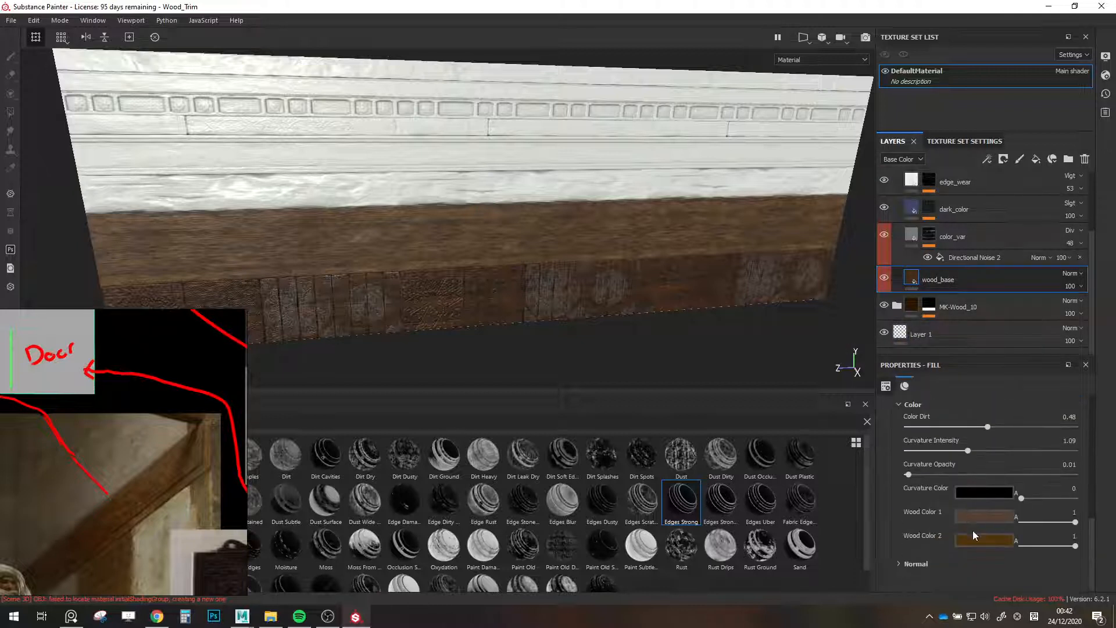
left_click(980, 540)
left_click(1031, 483)
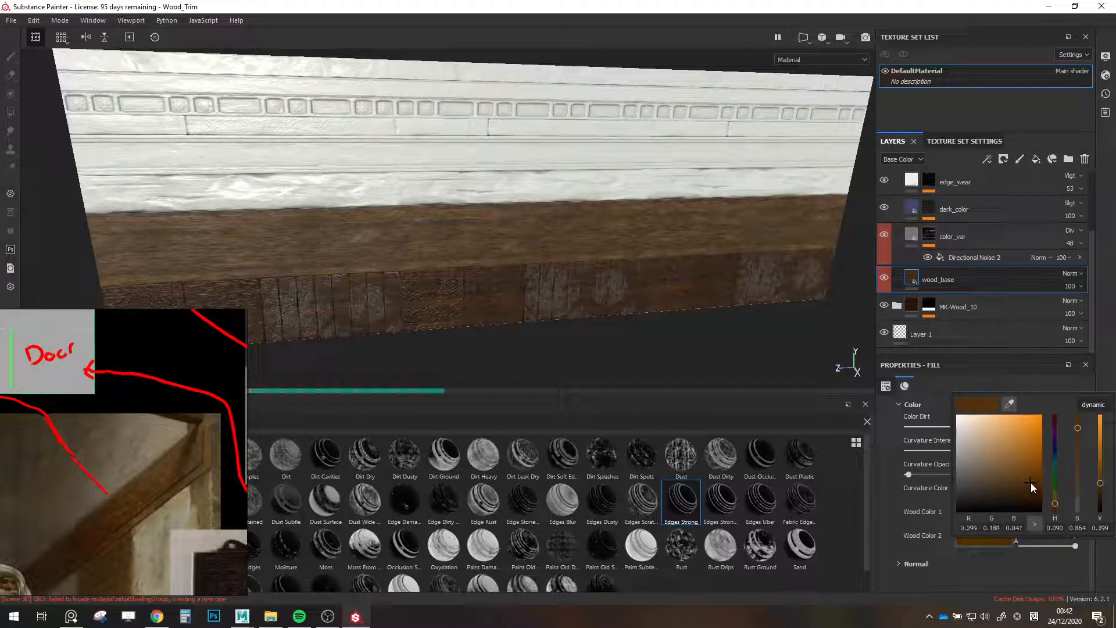
left_click_drag(1033, 483, 1041, 488)
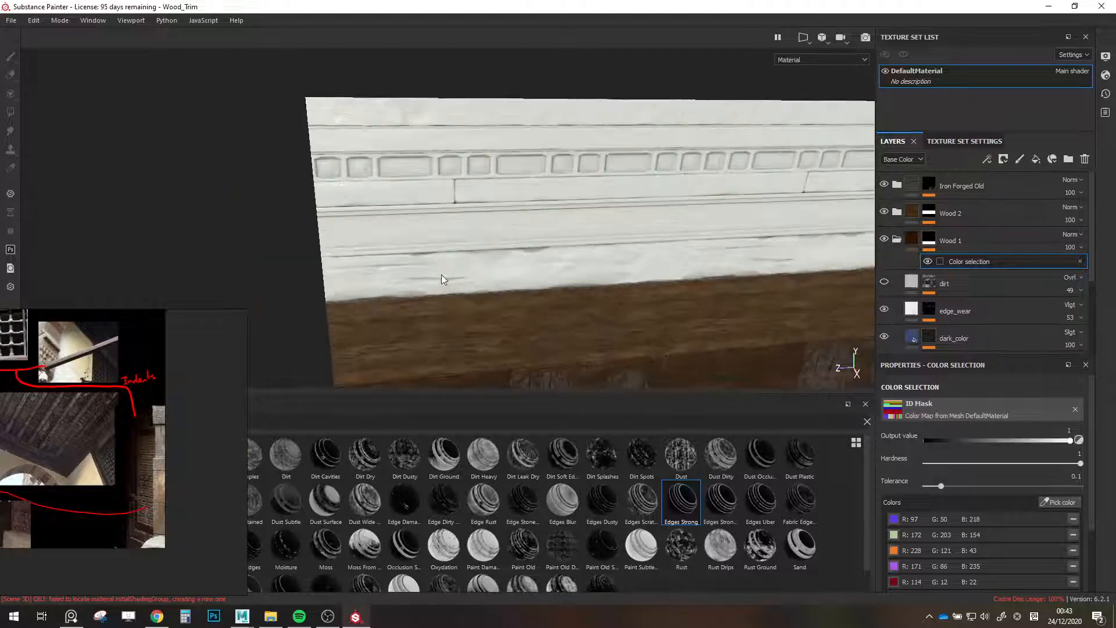
Examine the reference board's ceiling, beam and annotated trim layout to see which wood each trim band needs.
left_click_drag(442, 274, 468, 258, "alt")
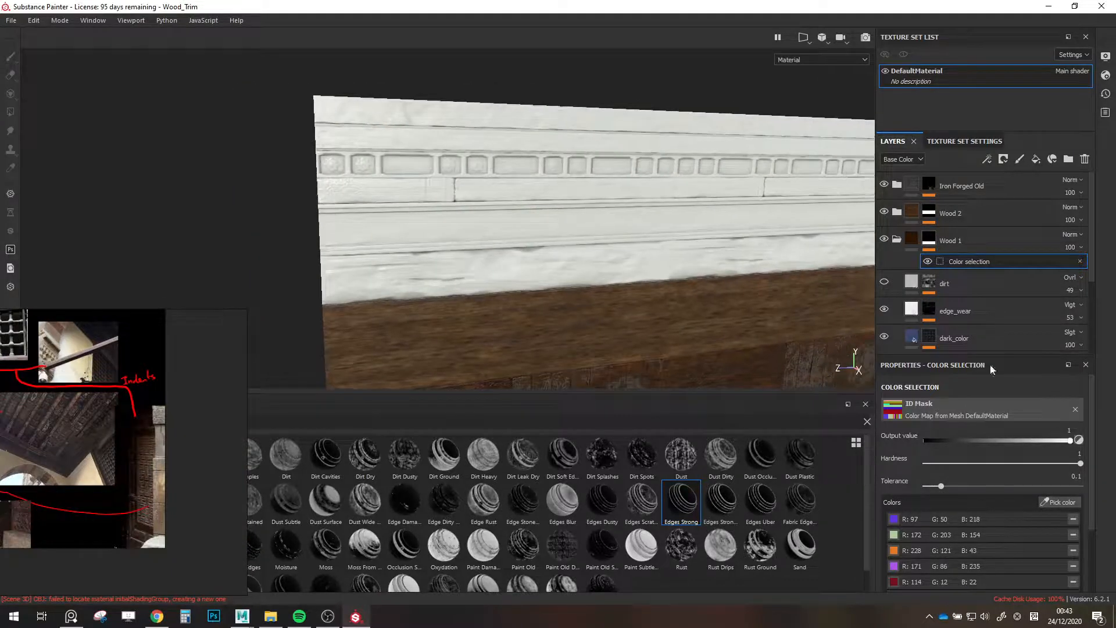
scroll(130, 394, "up", 5)
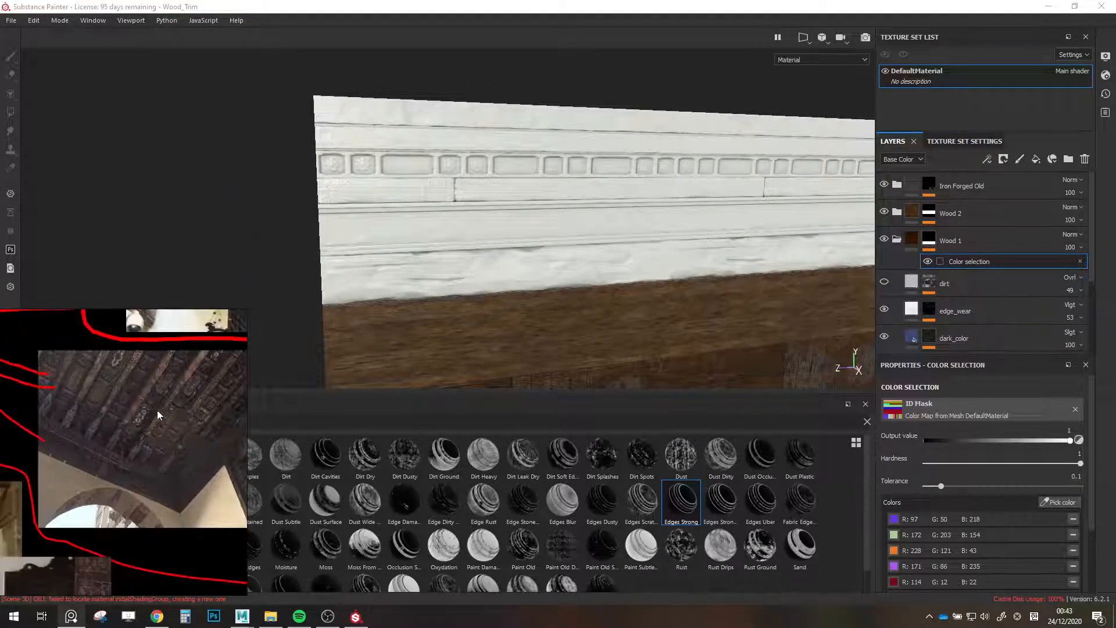
scroll(121, 390, "down", 5)
middle_click_drag(26, 462, 164, 530)
scroll(163, 440, "up", 5)
scroll(163, 440, "down", 5)
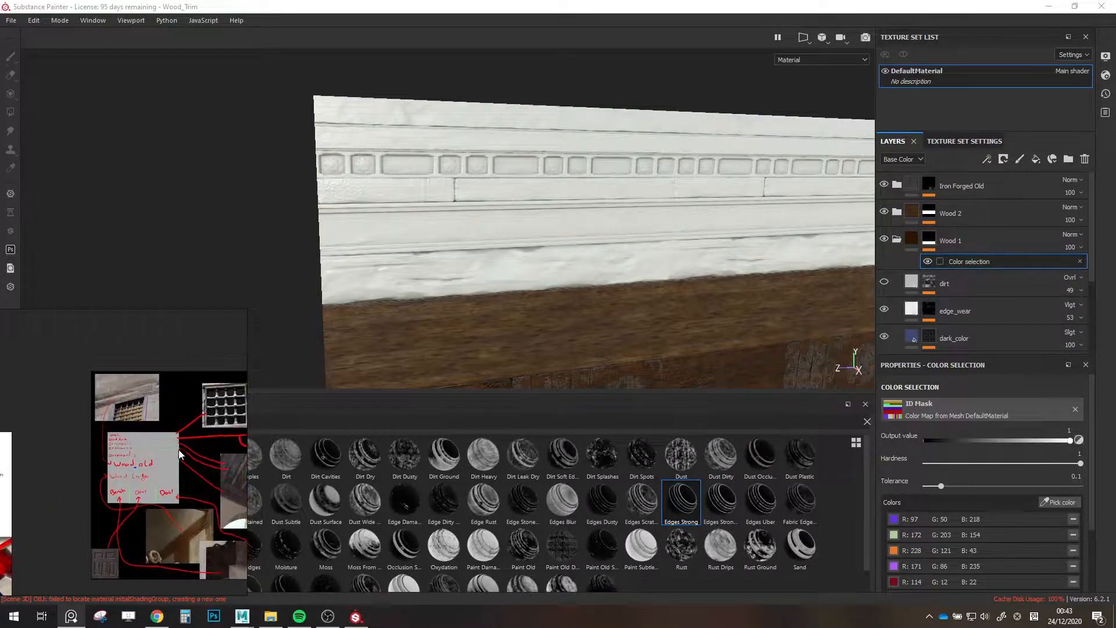
middle_click_drag(144, 416, 101, 435)
scroll(103, 435, "up", 4)
middle_click_drag(139, 471, 86, 474)
scroll(189, 395, "down", 1)
middle_click_drag(152, 414, 74, 450)
scroll(74, 451, "down", 1)
scroll(175, 427, "up", 5)
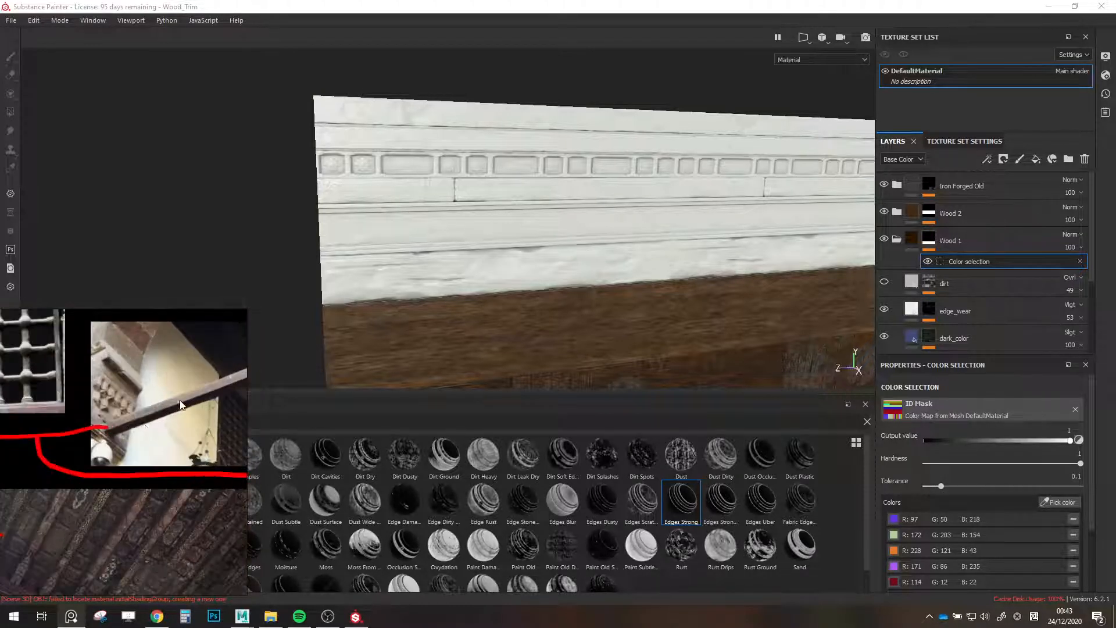
mouse_move(143, 427)
middle_mouse_down()
mouse_move(313, 410)
mouse_move(261, 406)
middle_mouse_up()
scroll(476, 249, "down", 1)
Add the ID color of the narrow plain band above the small panel strip to Wood 1's color selection mask.
middle_click_drag(475, 253, 448, 302, "alt")
left_click(1050, 508)
left_click(593, 181)
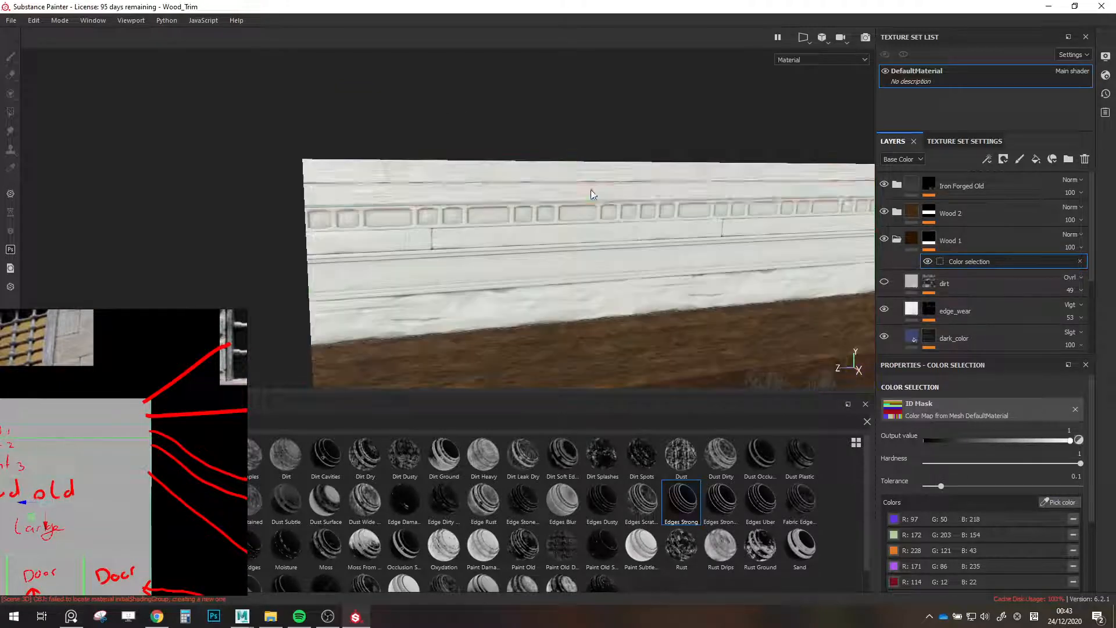
left_click_drag(593, 182, 610, 281, "alt")
scroll(96, 423, "down", 3)
Compare the wood bands with the wooden beam photo and the annotated trim layout on the reference board.
scroll(93, 419, "down", 3)
scroll(134, 459, "up", 2)
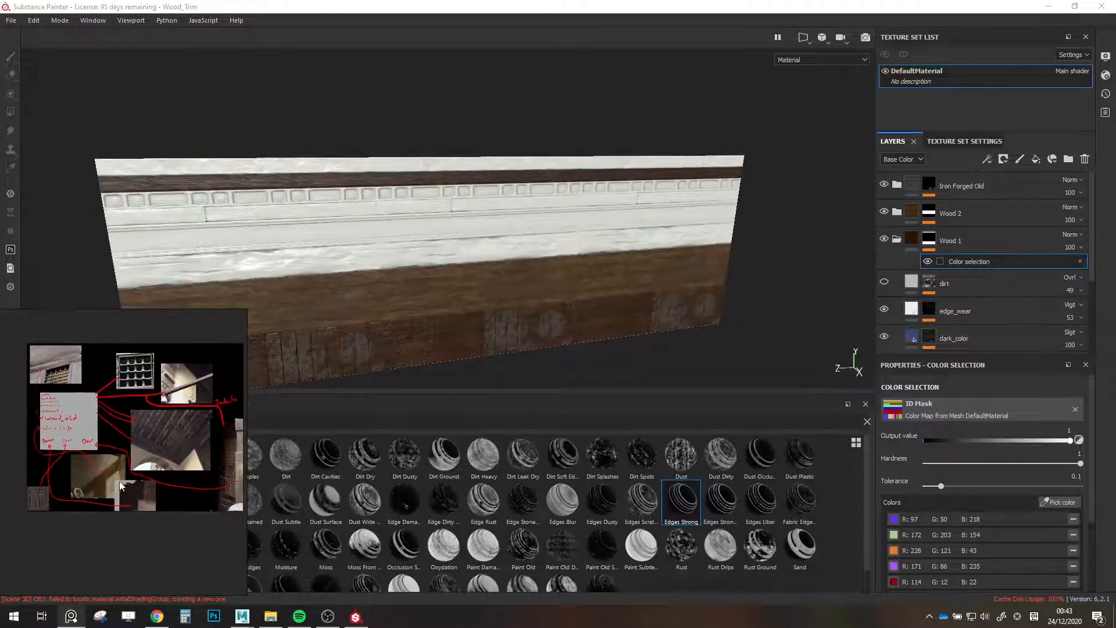
middle_click_drag(124, 492, 126, 442)
scroll(127, 442, "up", 6)
scroll(204, 378, "up", 3)
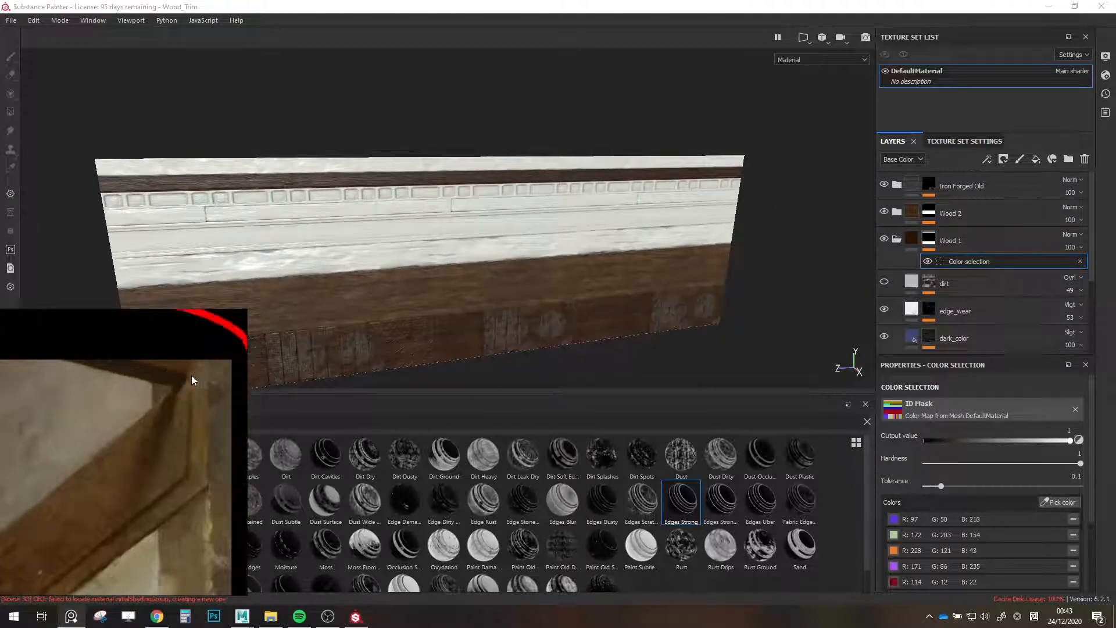
left_click_drag(372, 256, 380, 264, "alt")
middle_click_drag(360, 256, 517, 236, "alt")
scroll(165, 436, "down", 5)
mouse_move(165, 436)
middle_mouse_down()
mouse_move(167, 425)
mouse_move(173, 444)
middle_mouse_up()
scroll(164, 424, "down", 2)
scroll(173, 444, "down", 2)
middle_click_drag(452, 242, 466, 279, "alt")
Collapse the Wood 1 group and add the Iron Old smart material at the top of the layer stack.
left_click(897, 239)
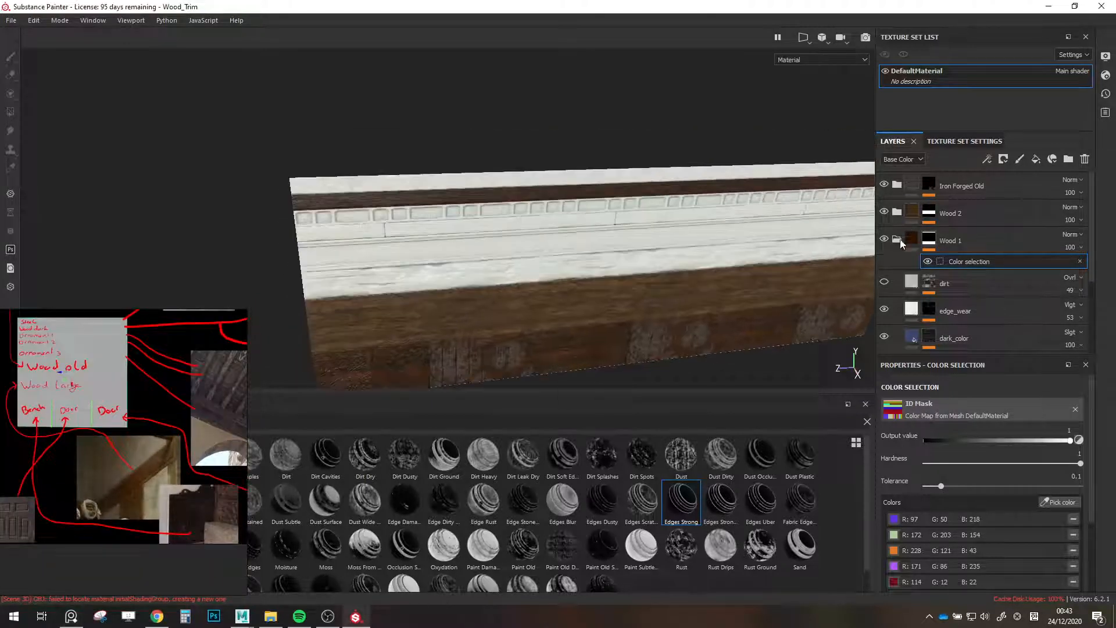
left_click(911, 242)
left_click(71, 616)
left_click(58, 556)
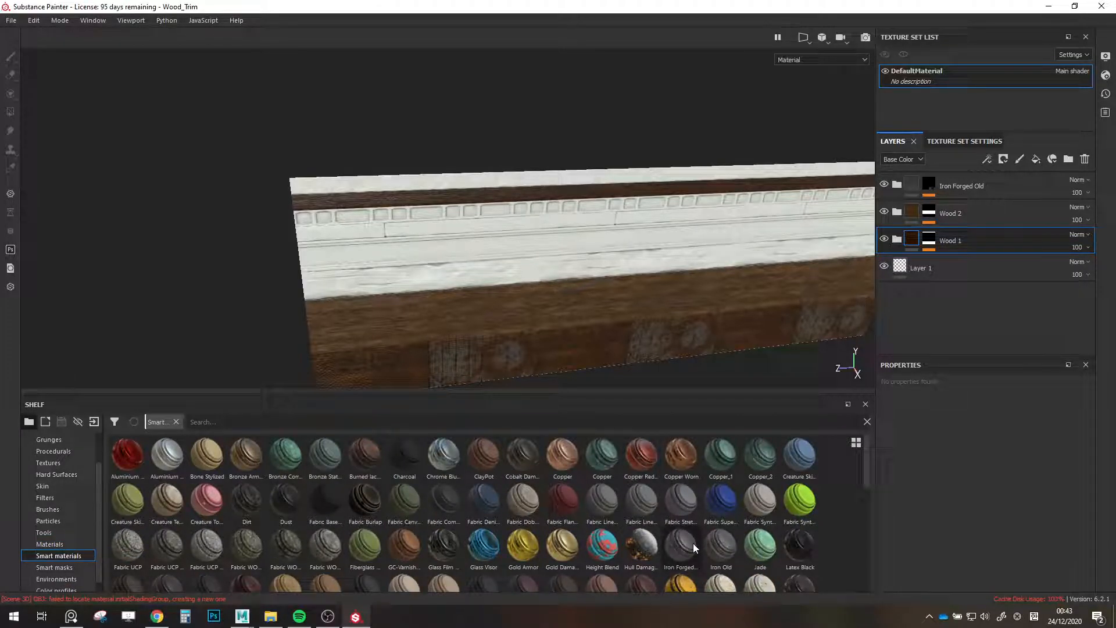
mouse_move(722, 550)
left_click_drag(723, 550, 932, 174)
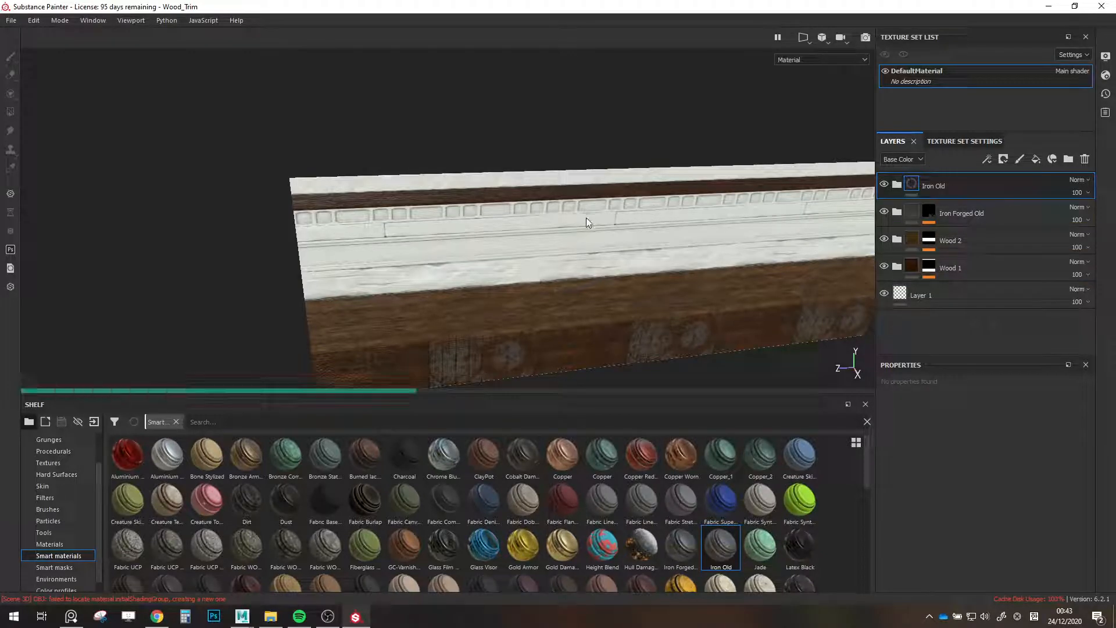
Give the Iron Old group a black mask with a color selection and pick the ID color of the sheet's topmost band.
right_click_drag(586, 217, 637, 223, "alt")
left_click_drag(637, 223, 526, 197, "alt")
right_click(942, 187)
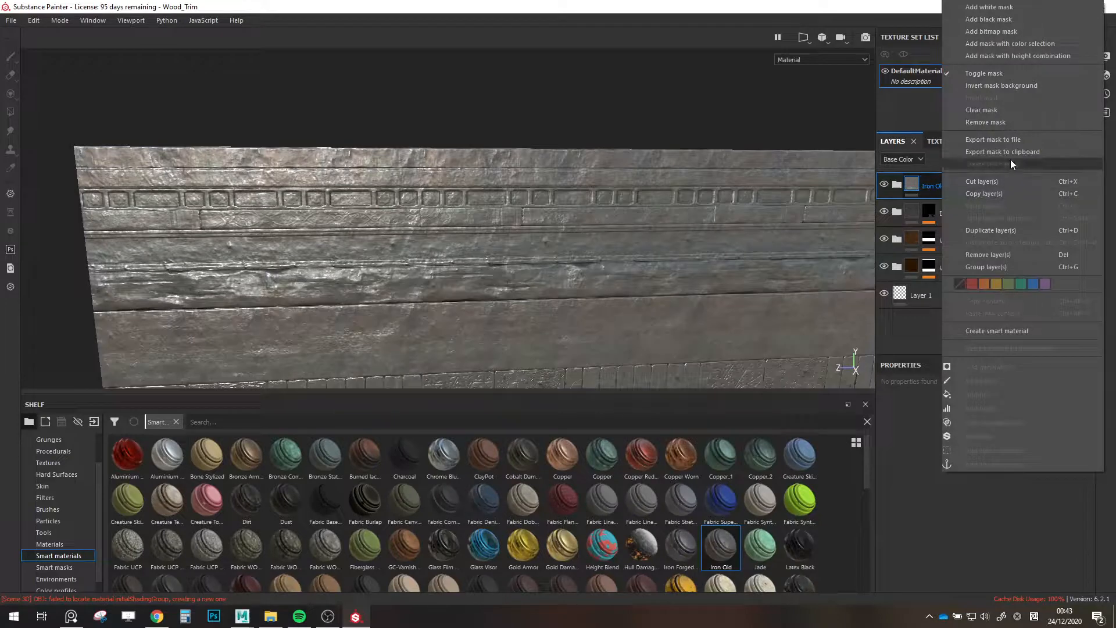
left_click(992, 20)
right_click(929, 184)
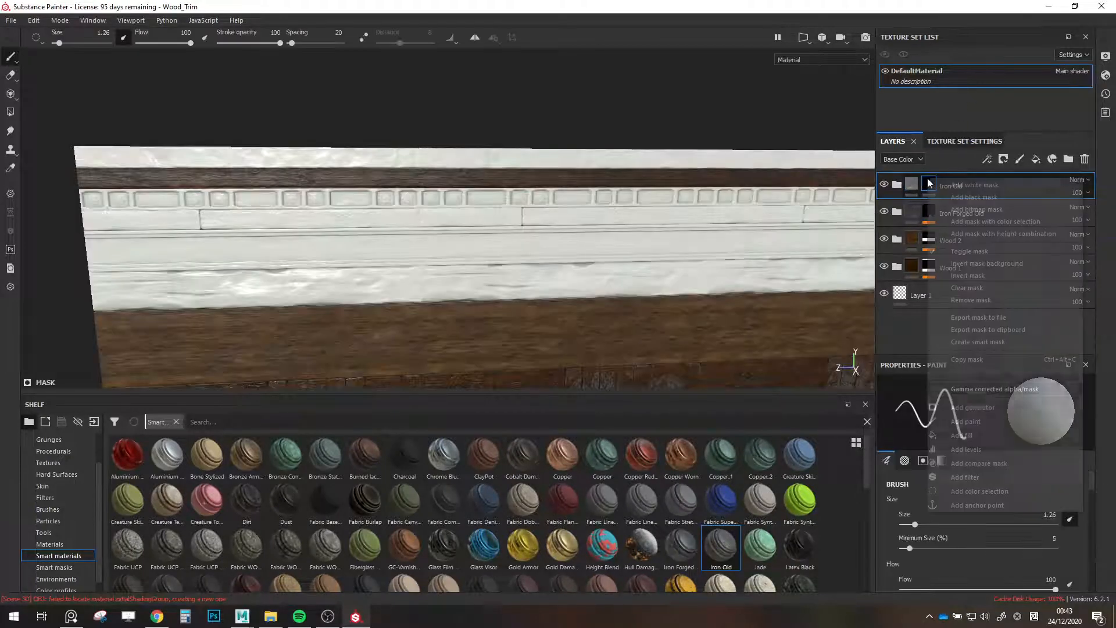
left_click(980, 491)
left_click(1066, 503)
left_click(686, 159)
left_click_drag(651, 221, 681, 202, "alt")
scroll(613, 223, "up", 3)
scroll(662, 207, "down", 3)
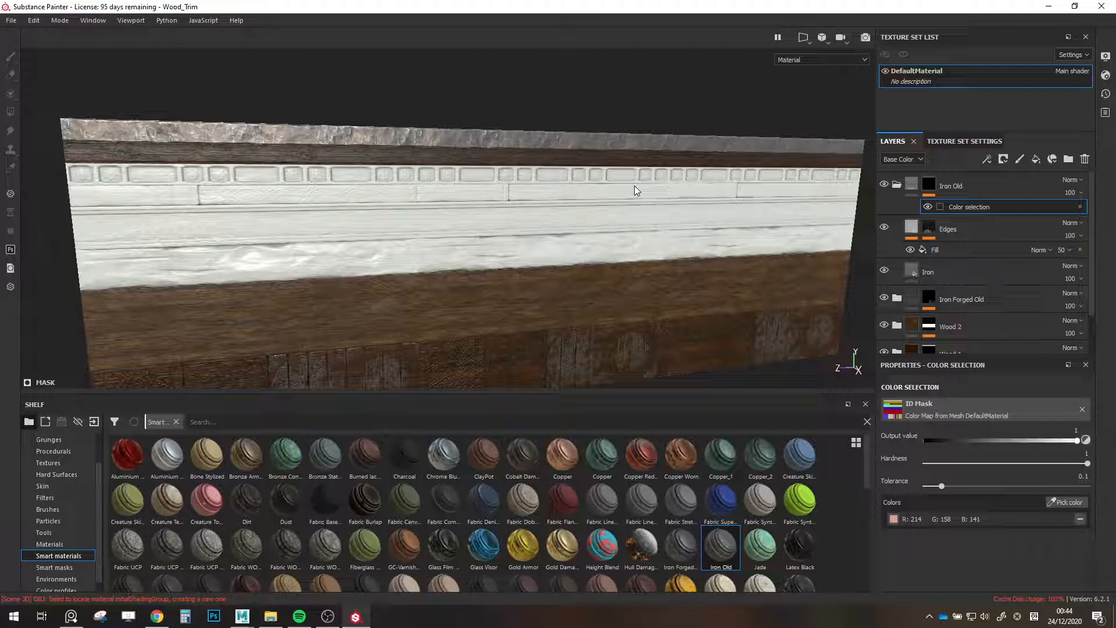
Compare the textured trim bands with the dark wooden ceiling photo and the annotated trim layout on the reference board.
left_click(71, 616)
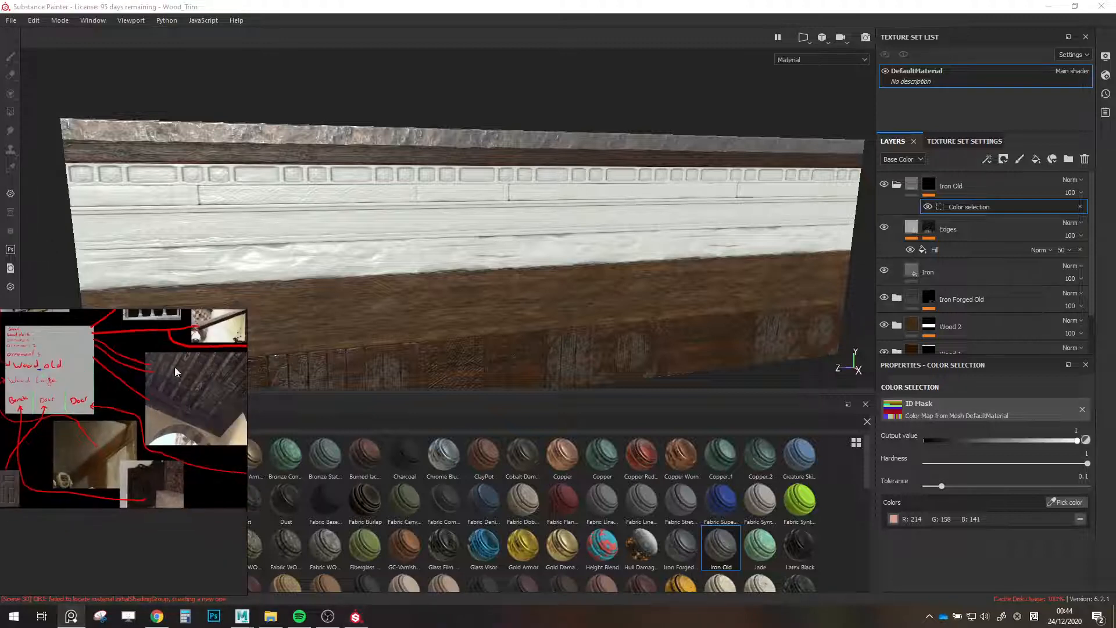
scroll(176, 372, "up", 2)
scroll(177, 367, "down", 3)
scroll(197, 391, "up", 8)
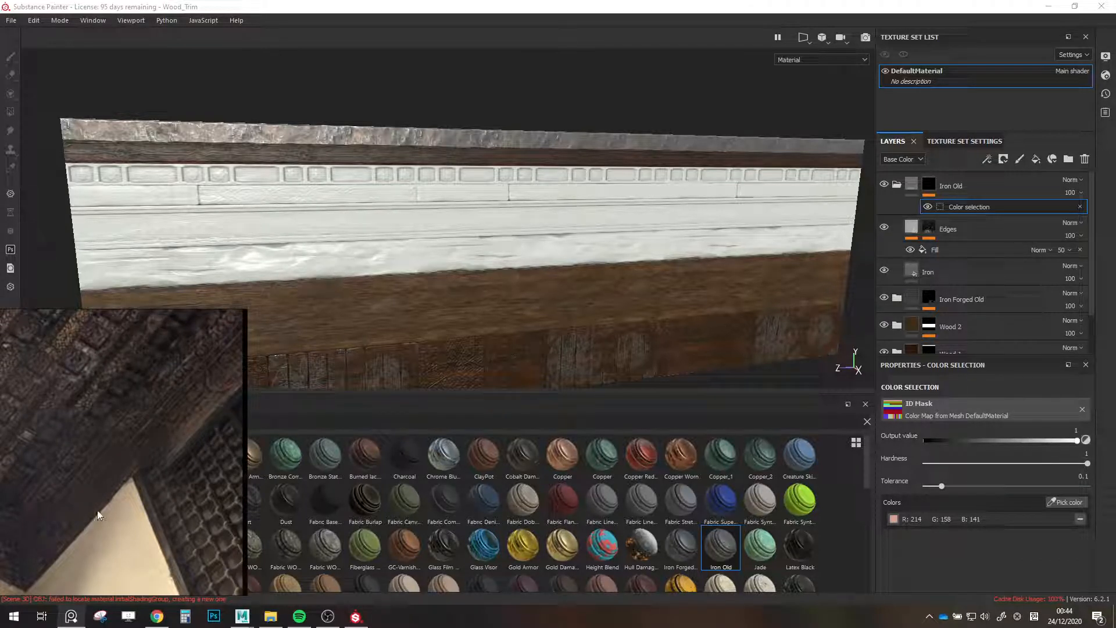
left_click(71, 617)
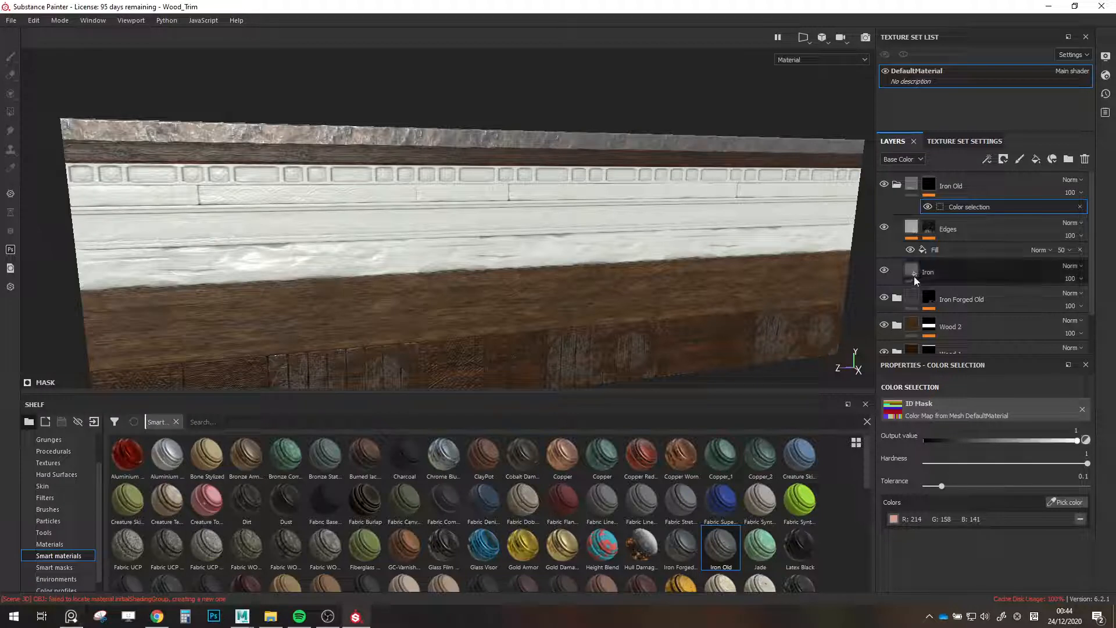
Collapse the Iron Old group, move it below Iron Forged Old, and add a folder named Base between the two.
left_click_drag(914, 280, 924, 193)
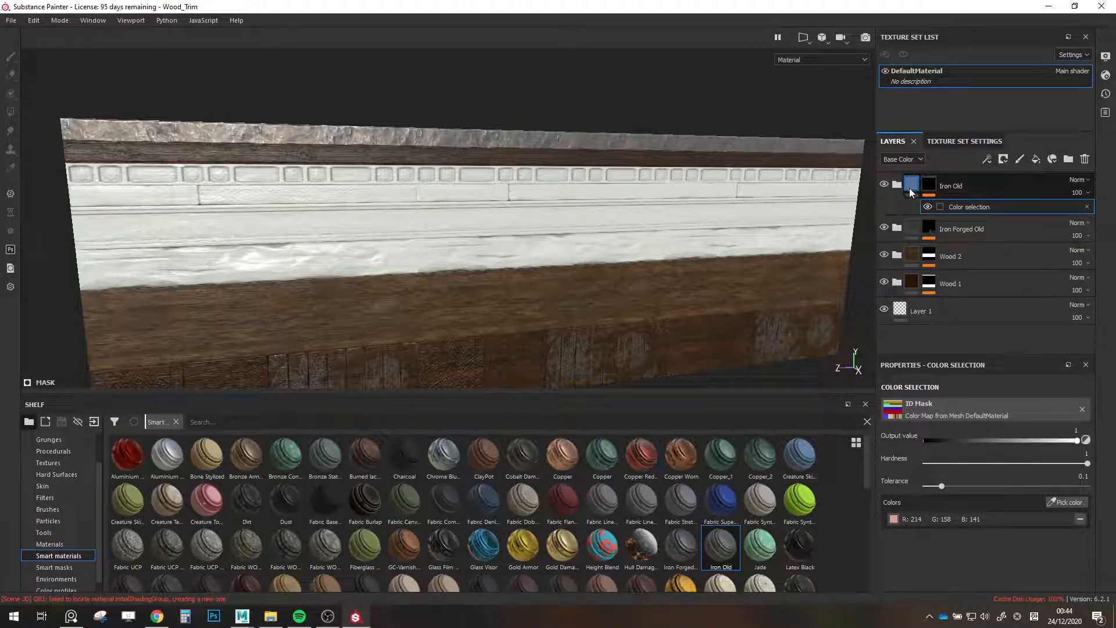
left_click(909, 186)
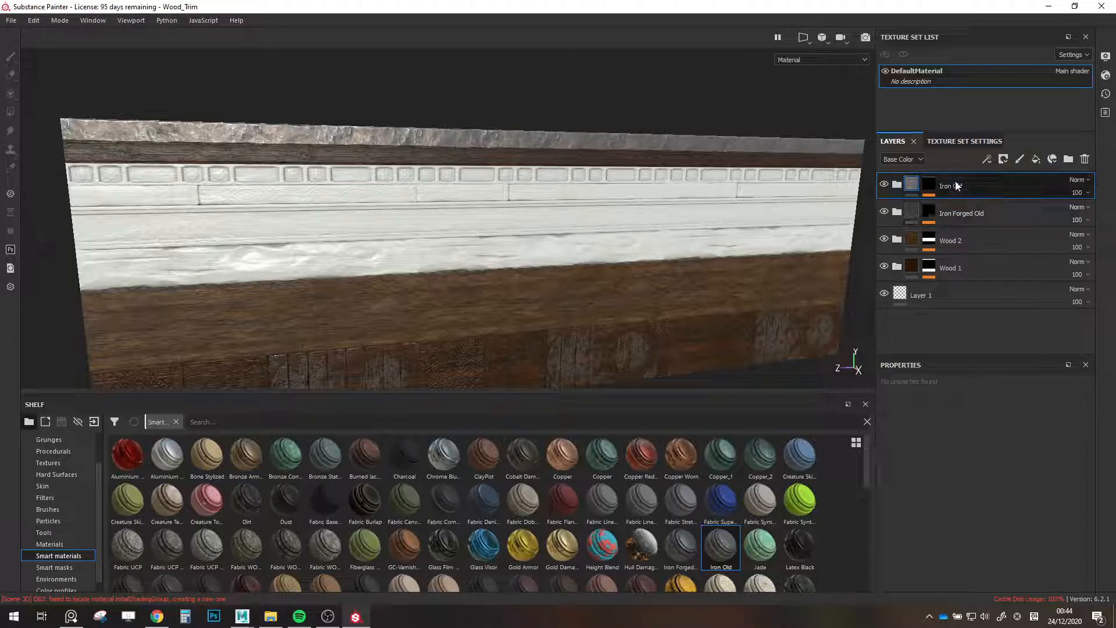
left_click_drag(968, 189, 993, 226)
left_click(1069, 159)
double_click(931, 214)
type("Base")
key("Return")
Delete the empty Layer 1 and rename the Iron Forged Old group Trims.
left_click(955, 322)
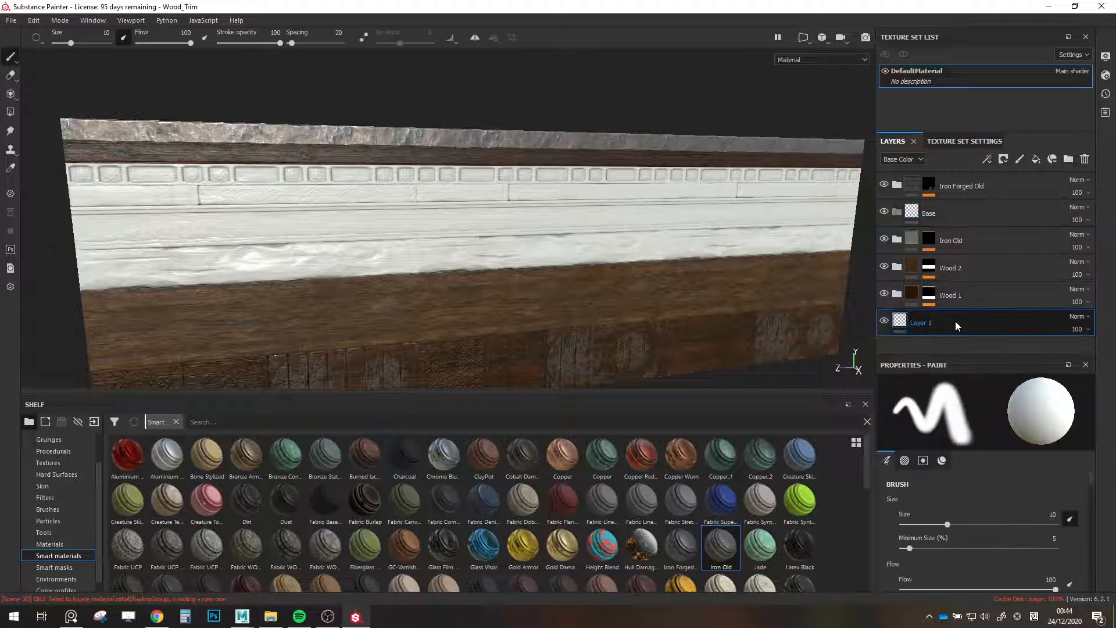
key("Delete")
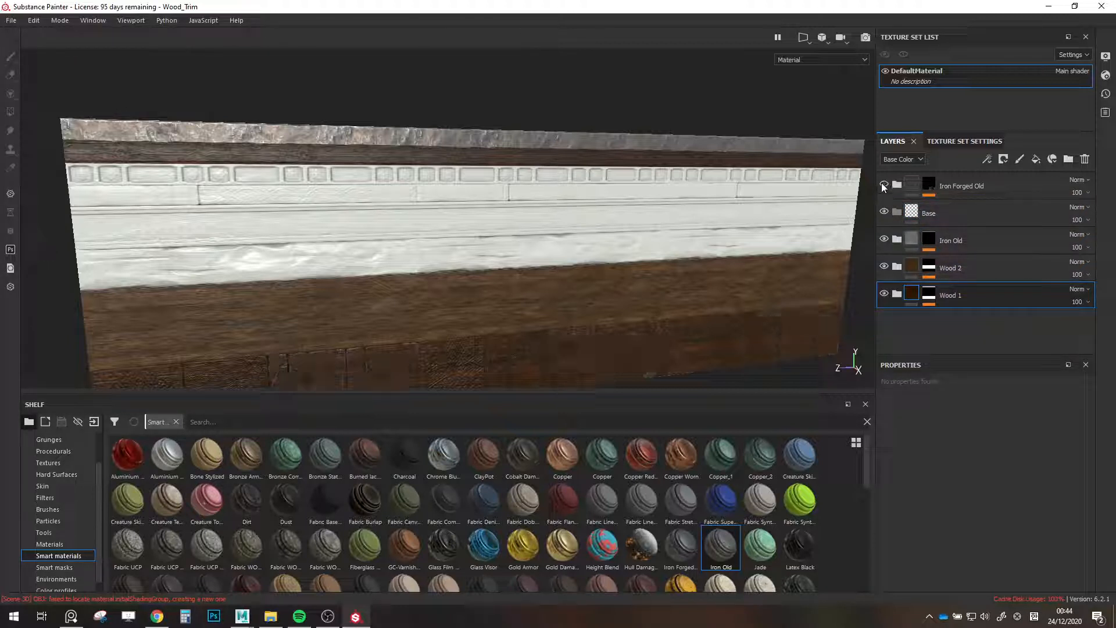
double_click(968, 185)
type("Trims")
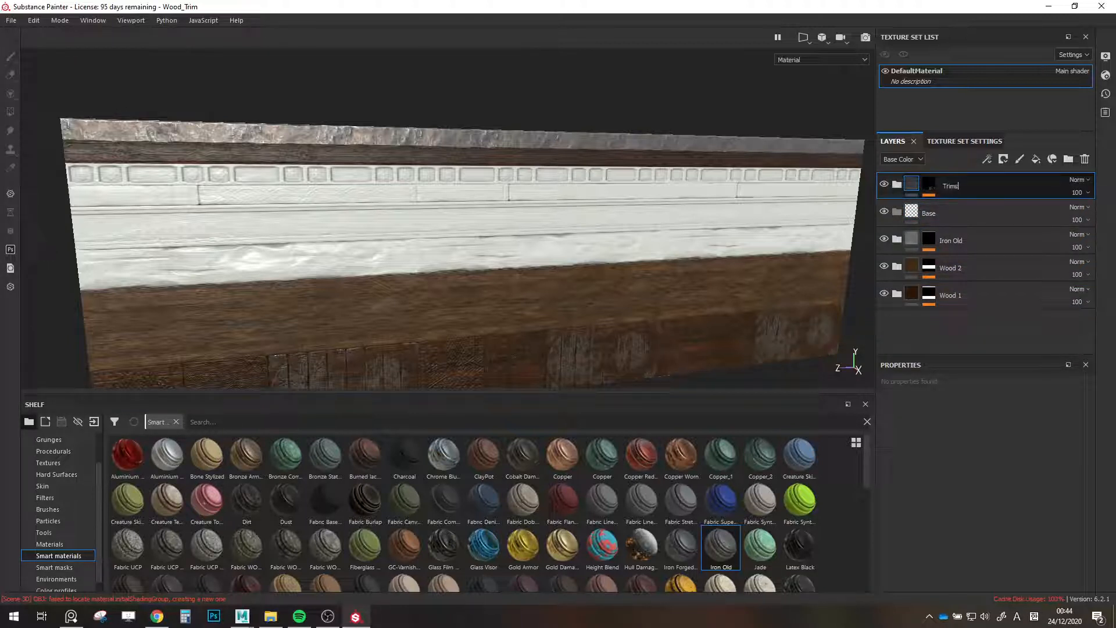
key("Return")
Add the Wood Beech Veined smart material directly above the Iron Old group.
scroll(494, 193, "down", 2)
middle_click_drag(521, 201, 560, 142, "alt")
scroll(554, 174, "up", 2)
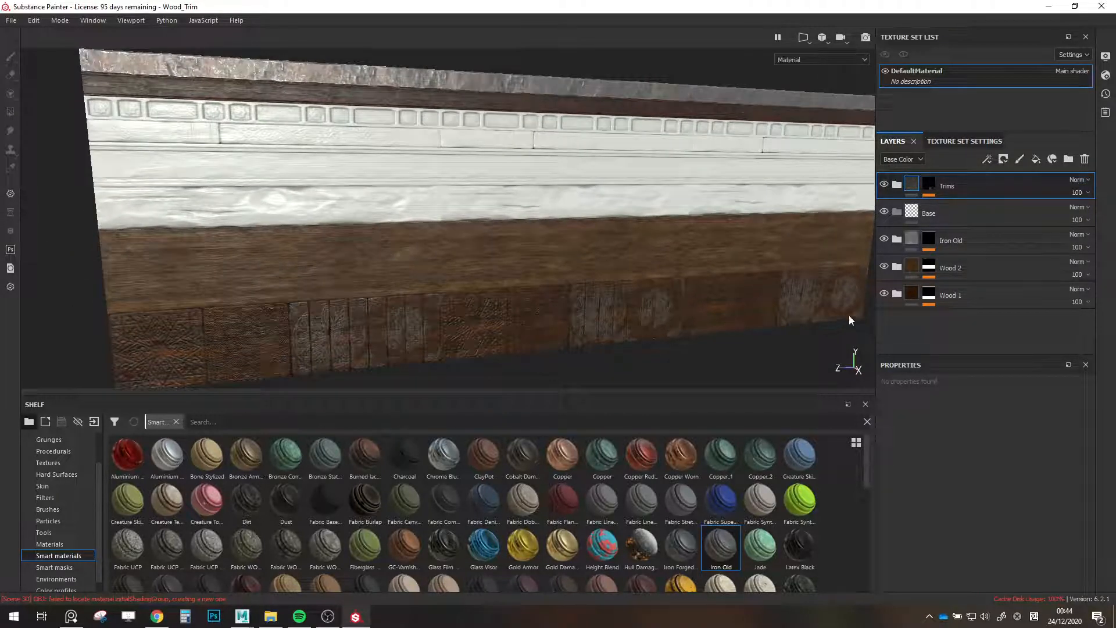
left_click(978, 242)
scroll(289, 521, "down", 10)
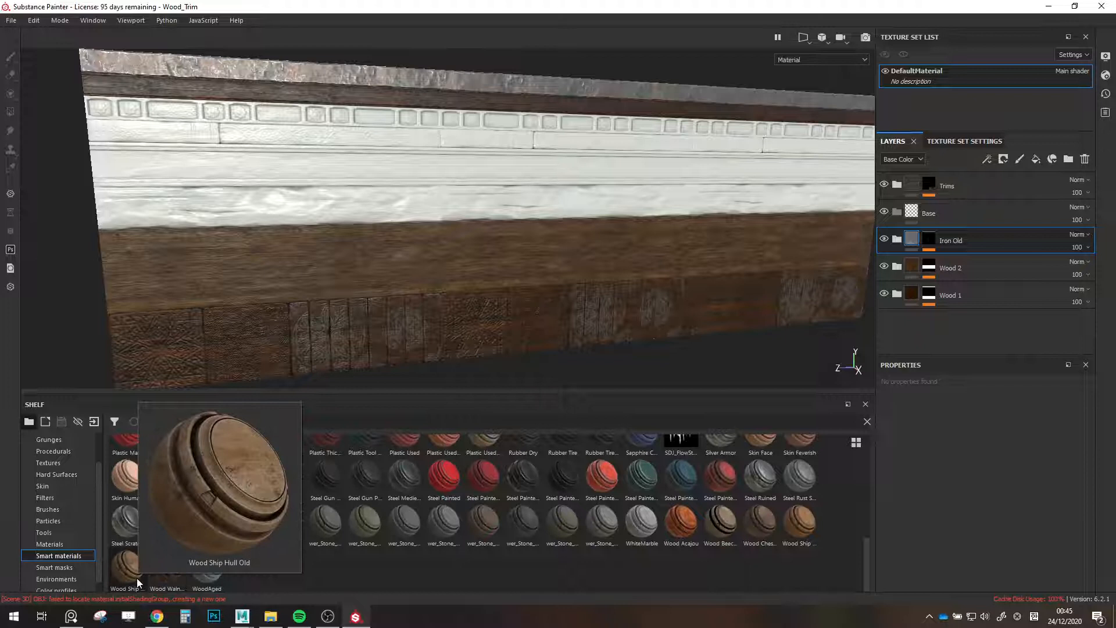
mouse_move(790, 522)
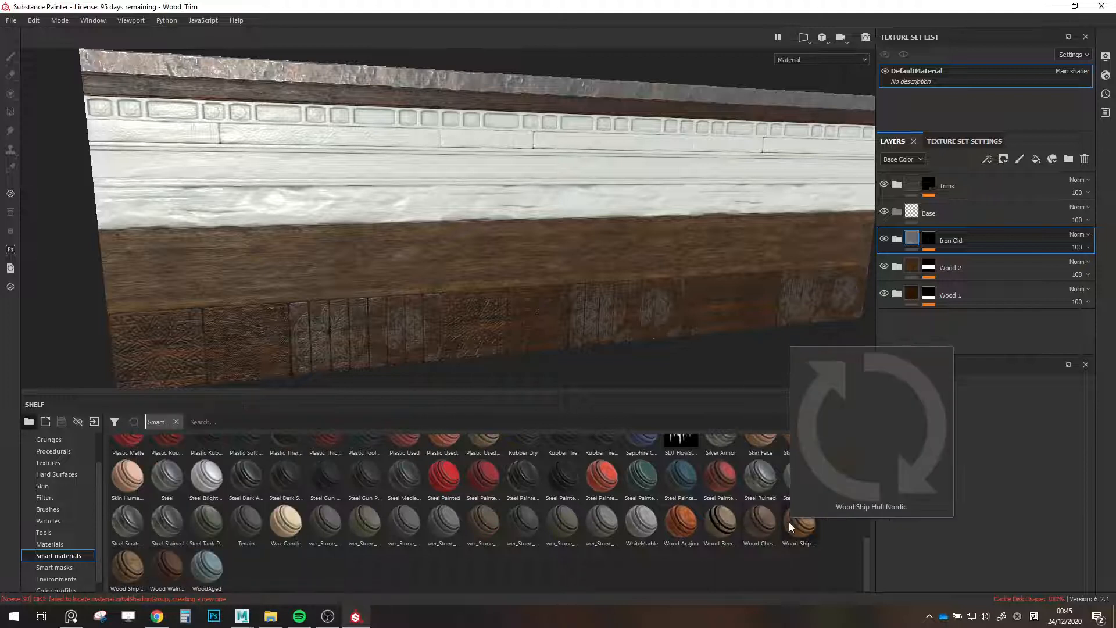
mouse_move(712, 535)
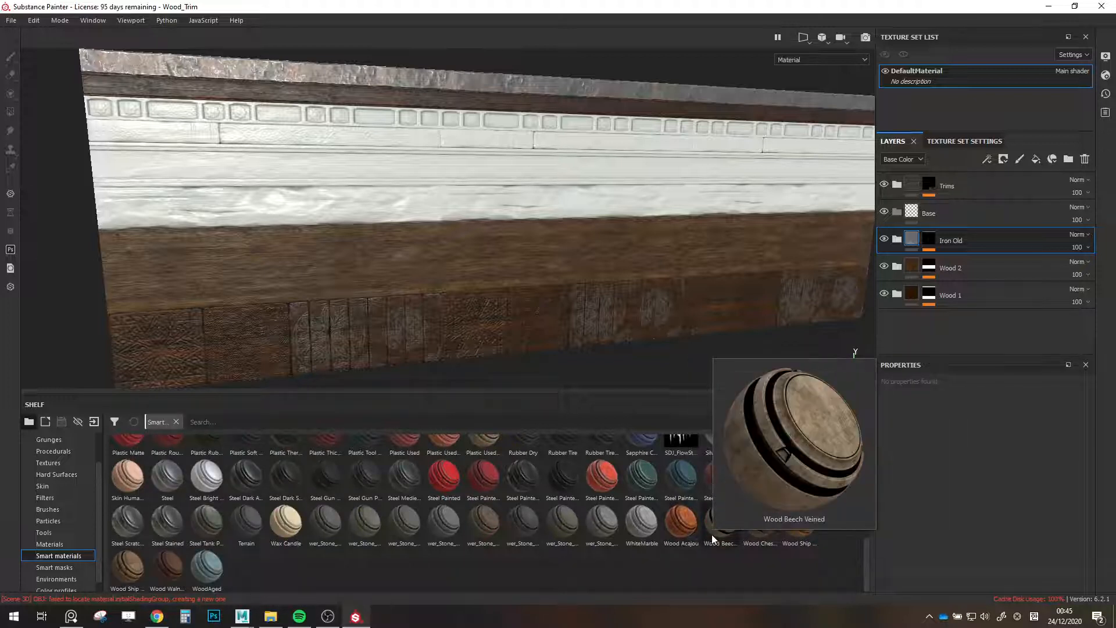
mouse_move(712, 535)
left_mouse_down()
mouse_move(907, 287)
mouse_move(917, 225)
left_mouse_up()
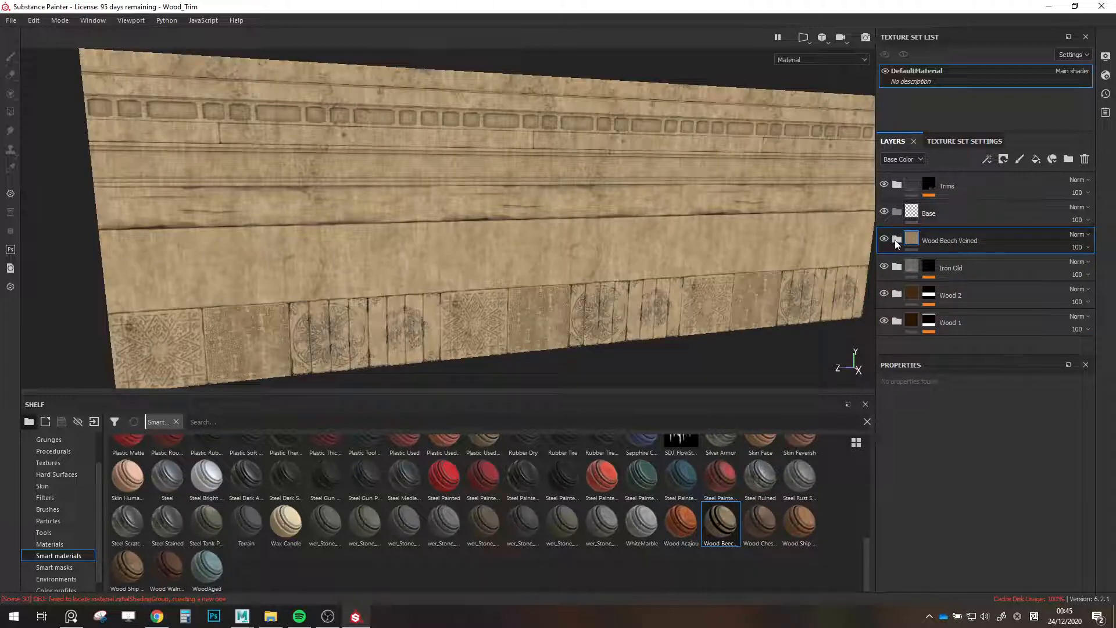
Expand the Wood Beech Veined group and set the Base Wood fill's UV rotation to 90.
left_click(897, 241)
scroll(915, 247, "down", 2)
left_click(938, 303)
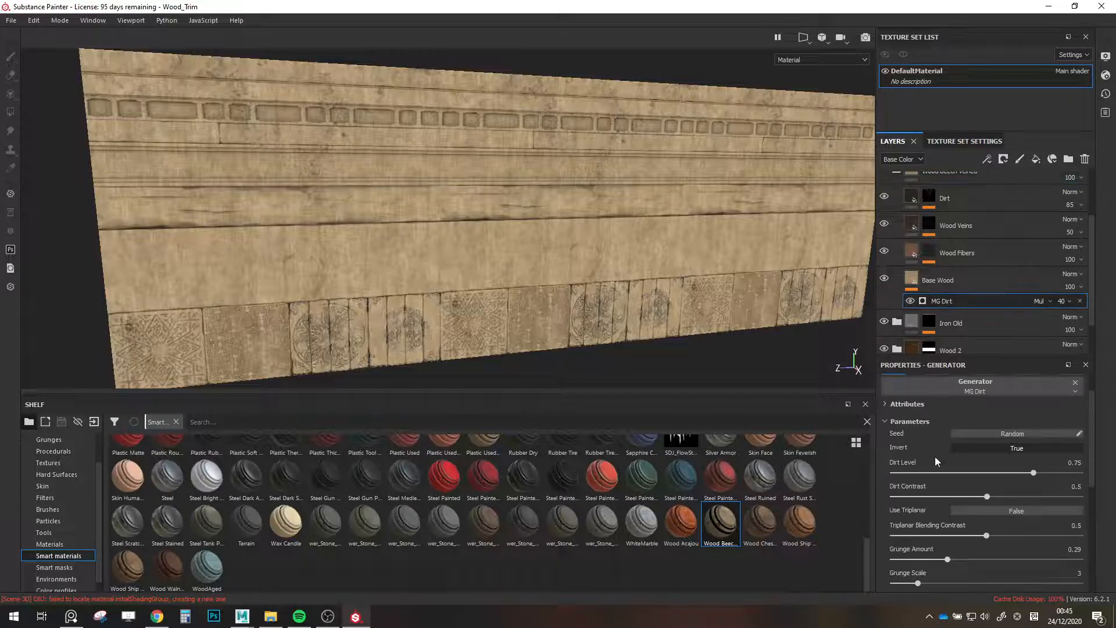
left_click(912, 280)
scroll(950, 462, "up", 3)
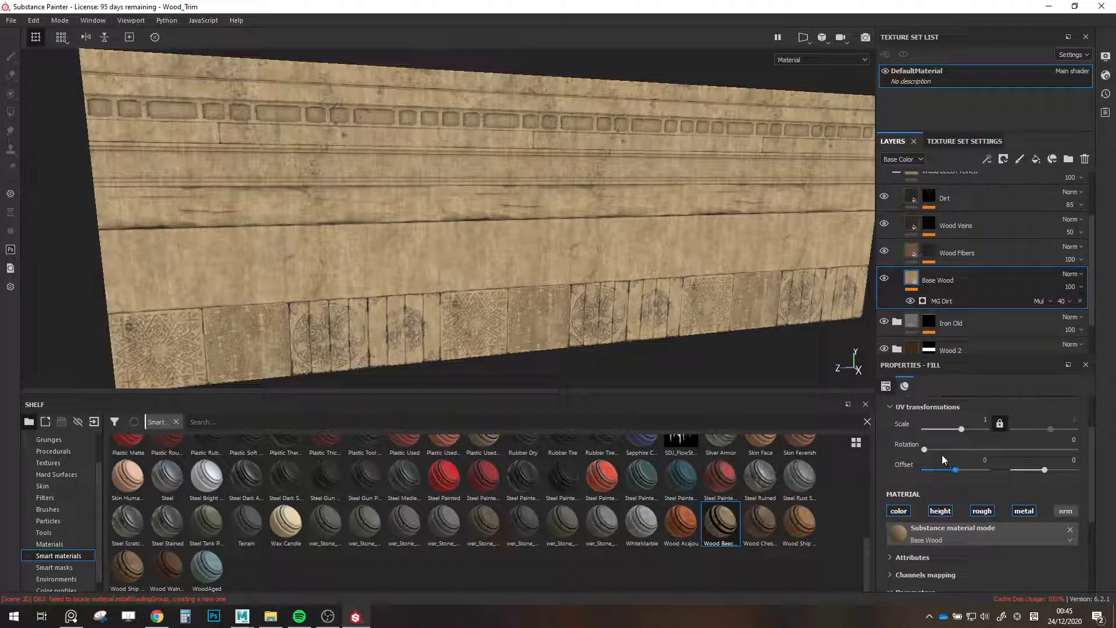
left_click(945, 449)
double_click(1054, 440)
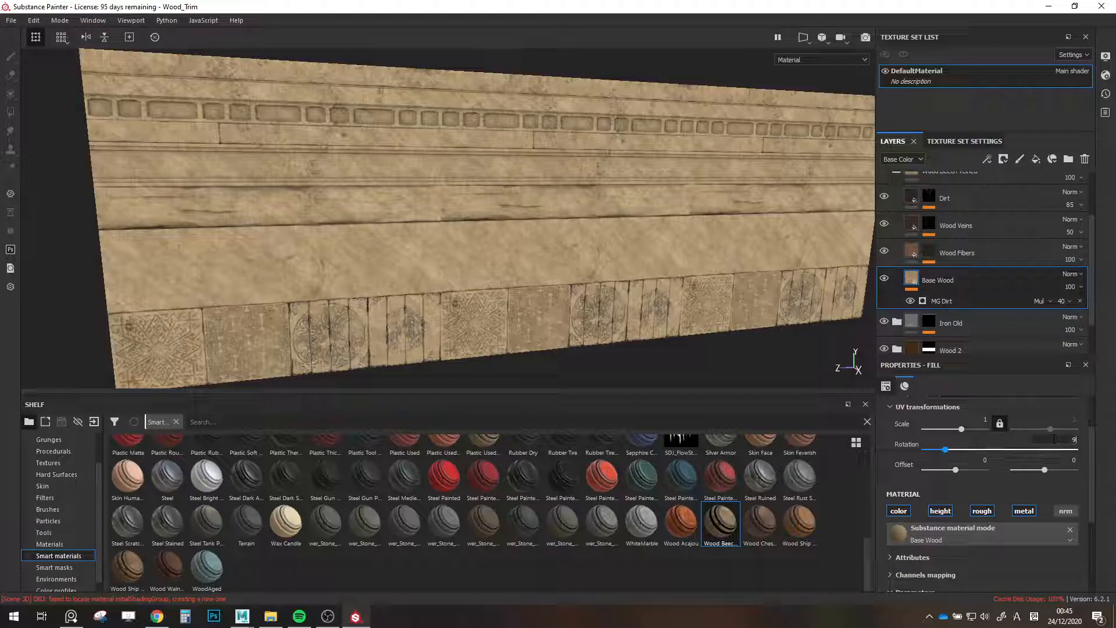
type("90")
key("Return")
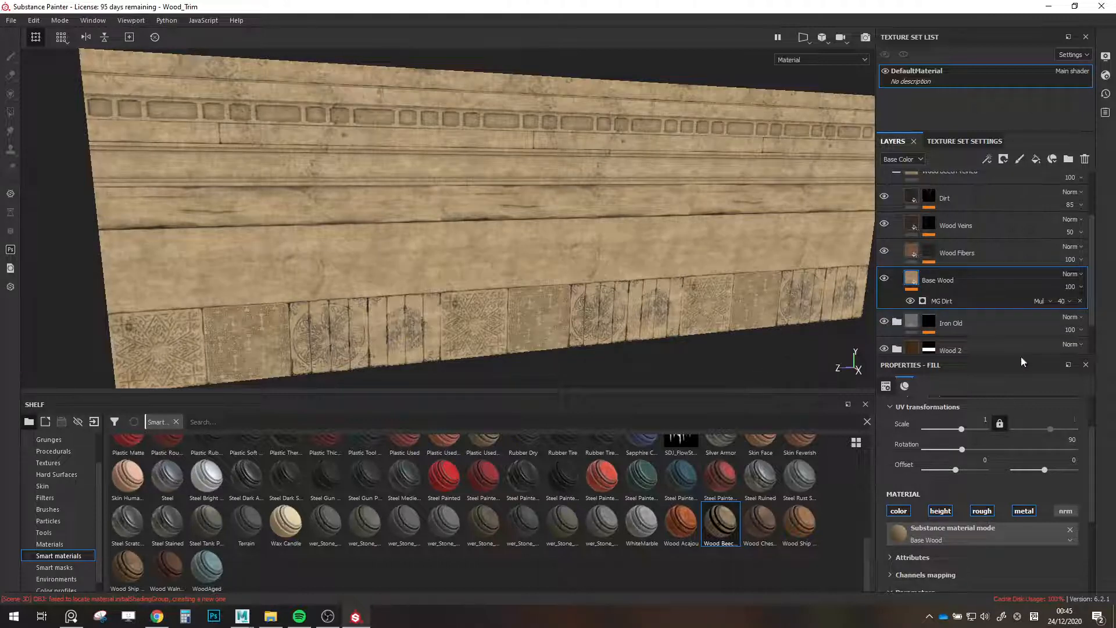
Set the Base Wood layer's MG Dirt generator to Dirt Level 0.82 and Dirt Contrast 0.61.
left_click(951, 298)
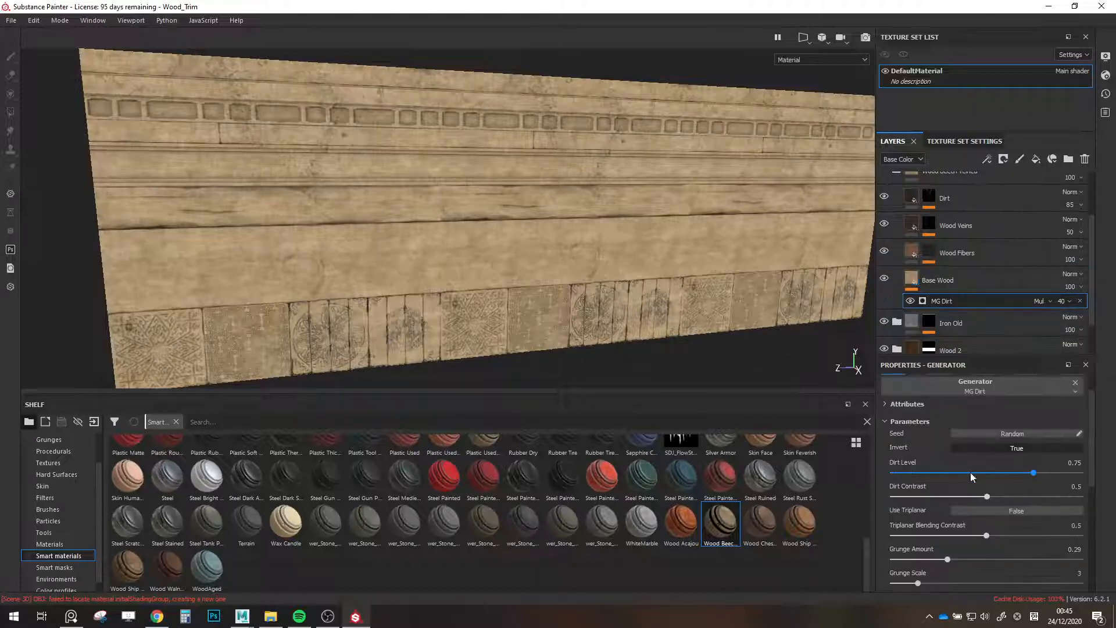
mouse_move(1033, 472)
left_mouse_down()
mouse_move(1007, 475)
mouse_move(1066, 476)
mouse_move(1046, 477)
left_mouse_up()
mouse_move(986, 498)
left_mouse_down()
mouse_move(1029, 498)
mouse_move(1008, 498)
left_mouse_up()
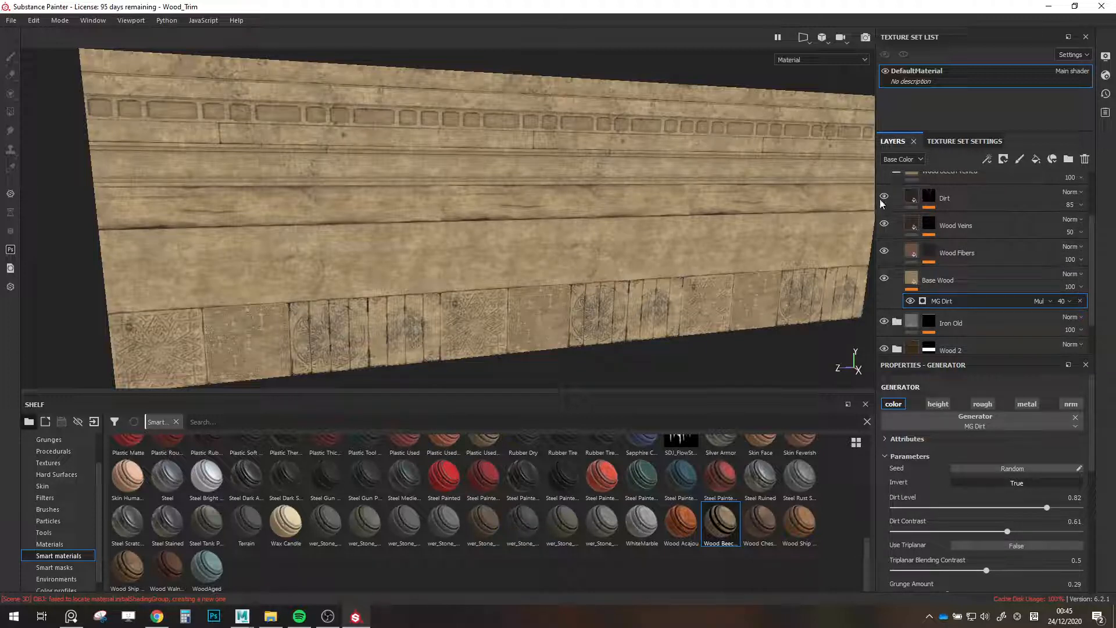
Set the Wood Veins fill's UV rotation to 90.
left_click(931, 228)
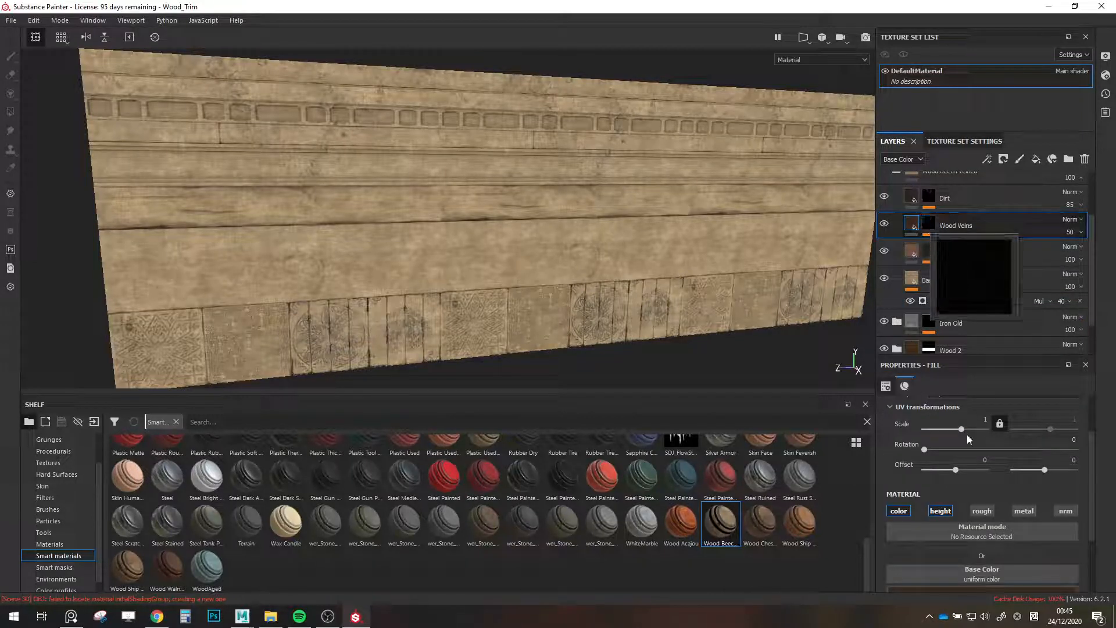
left_click_drag(969, 449, 975, 449)
left_click(1064, 439)
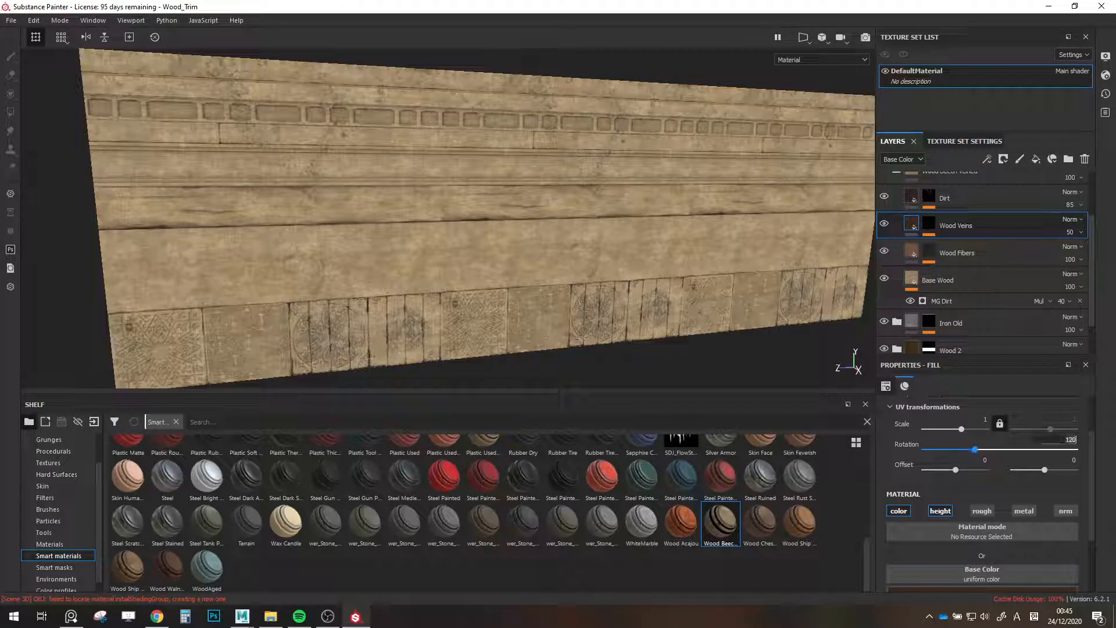
type("90")
In the Wood Veins mask, set the wood_pattern_01 fill's Thickness to 0.61 and its UV rotation to 90.
left_click(929, 224)
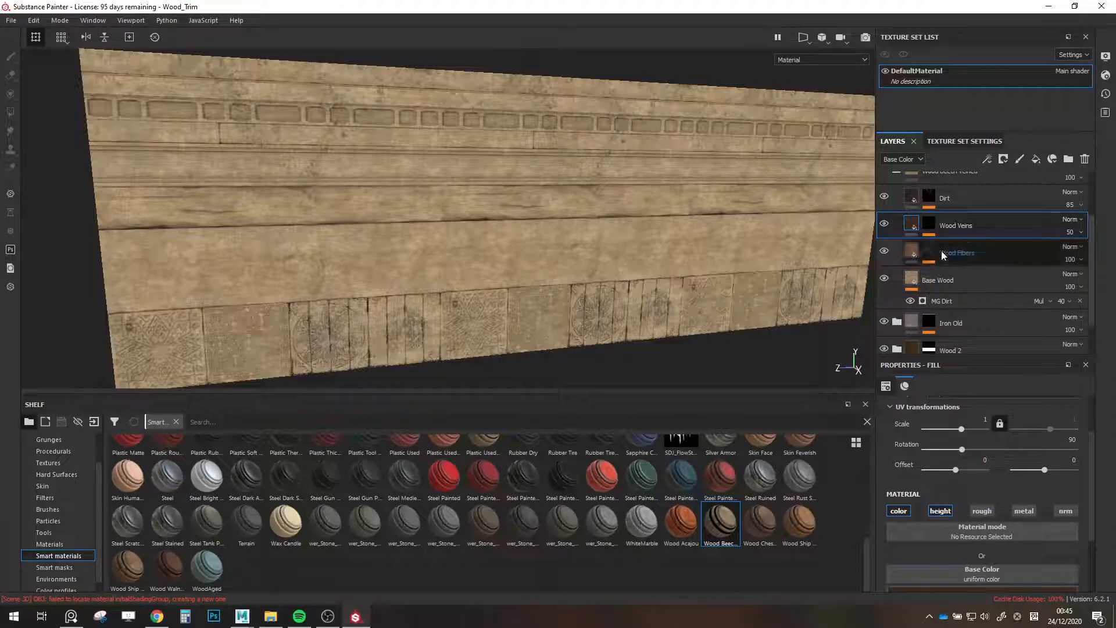
left_click(974, 261)
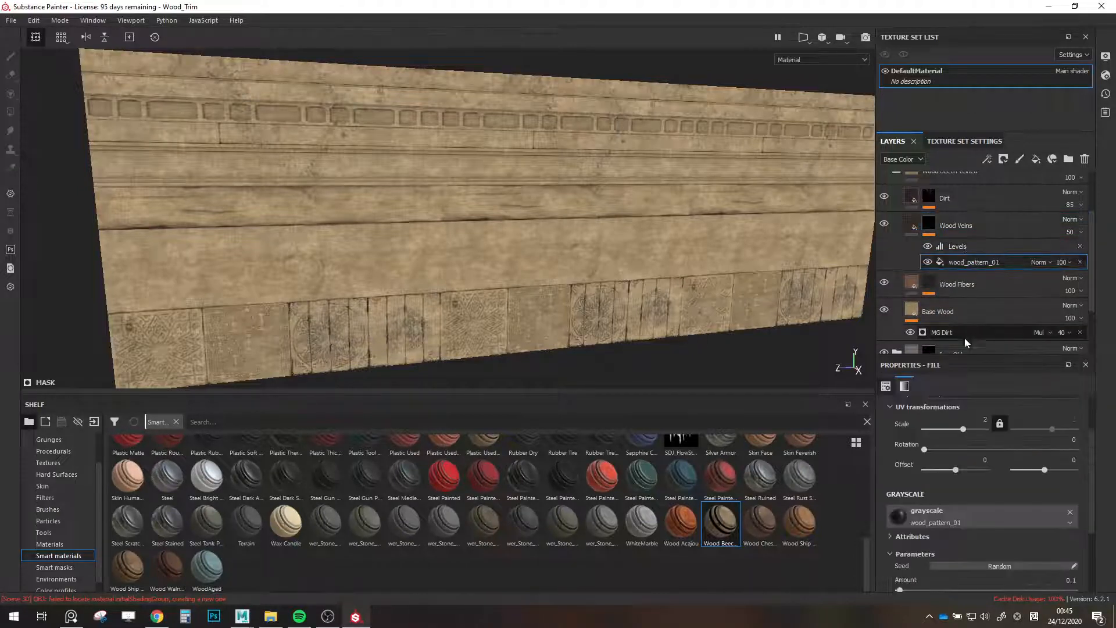
scroll(931, 494, "down", 2)
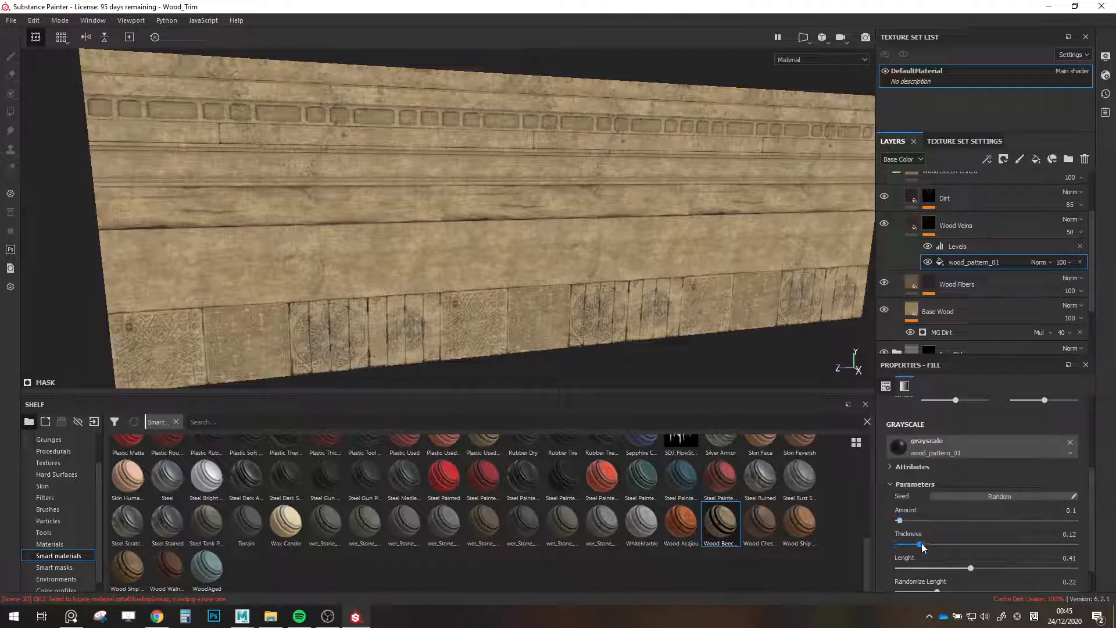
left_click_drag(922, 543, 990, 546)
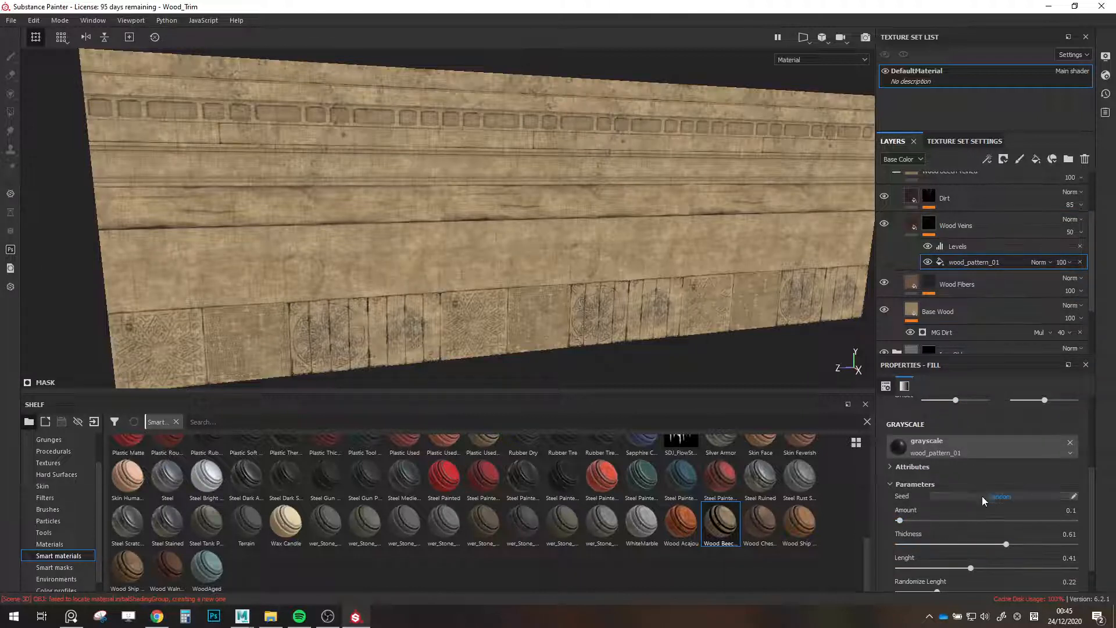
scroll(982, 497, "up", 3)
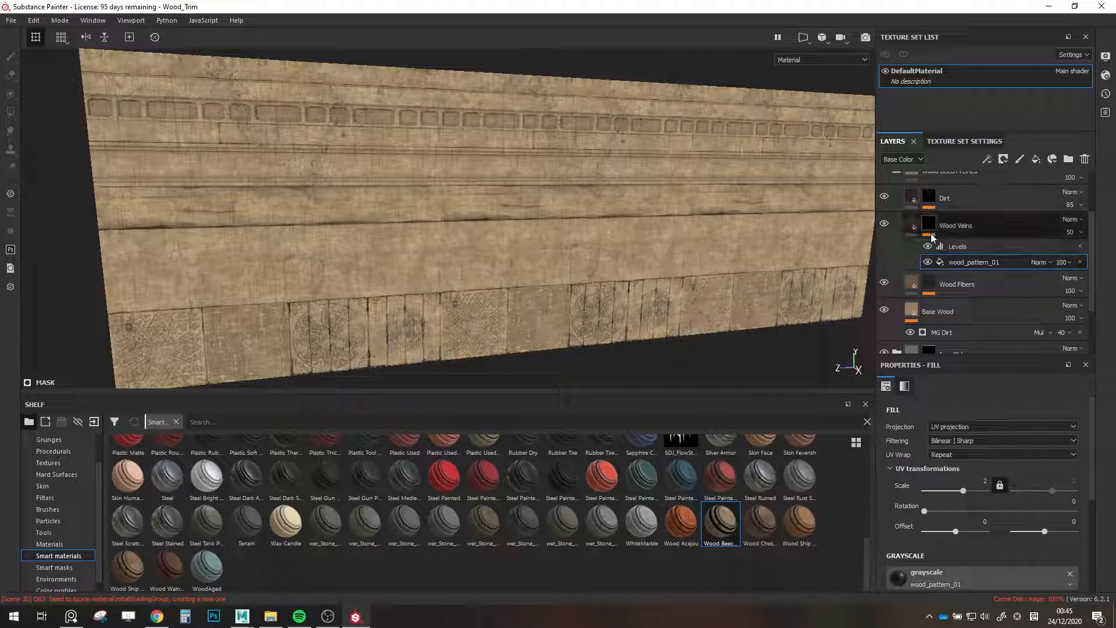
left_click_drag(958, 514, 978, 516)
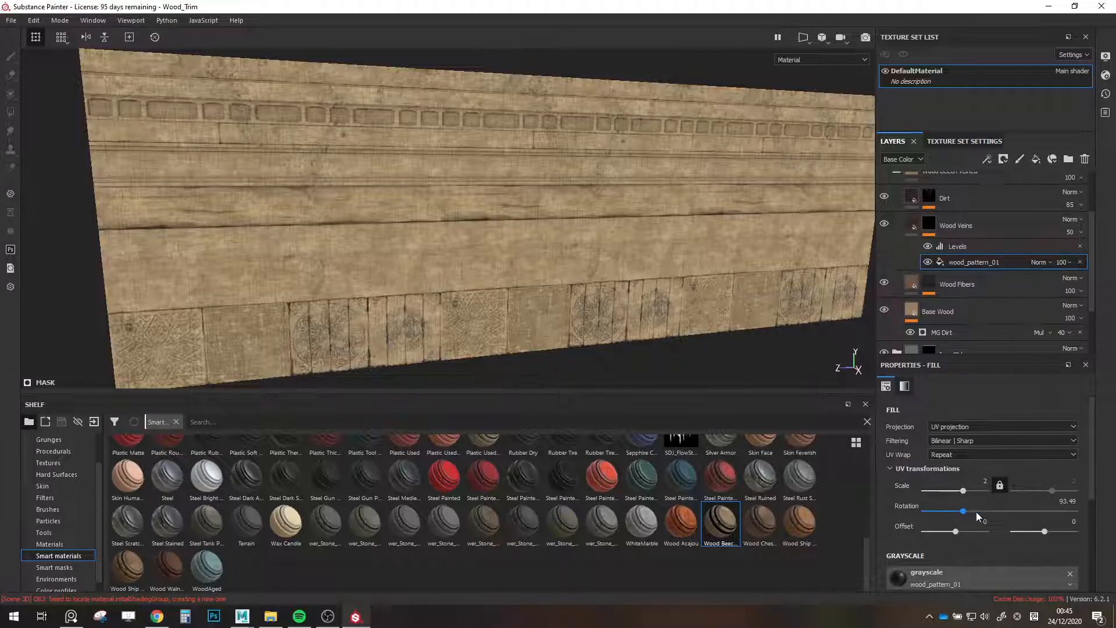
left_click(1067, 501)
key("Return")
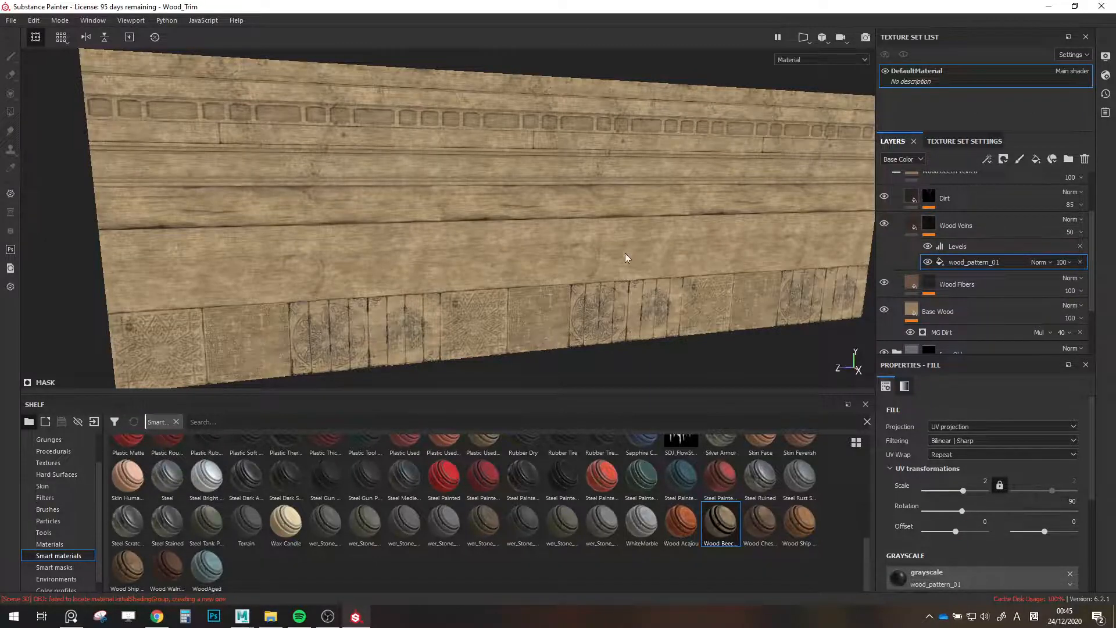
Check the Wood Veins mask's Levels effect and raise the wood_pattern_01 Amount to 0.5.
scroll(628, 249, "up", 6)
left_click_drag(569, 235, 733, 264, "alt")
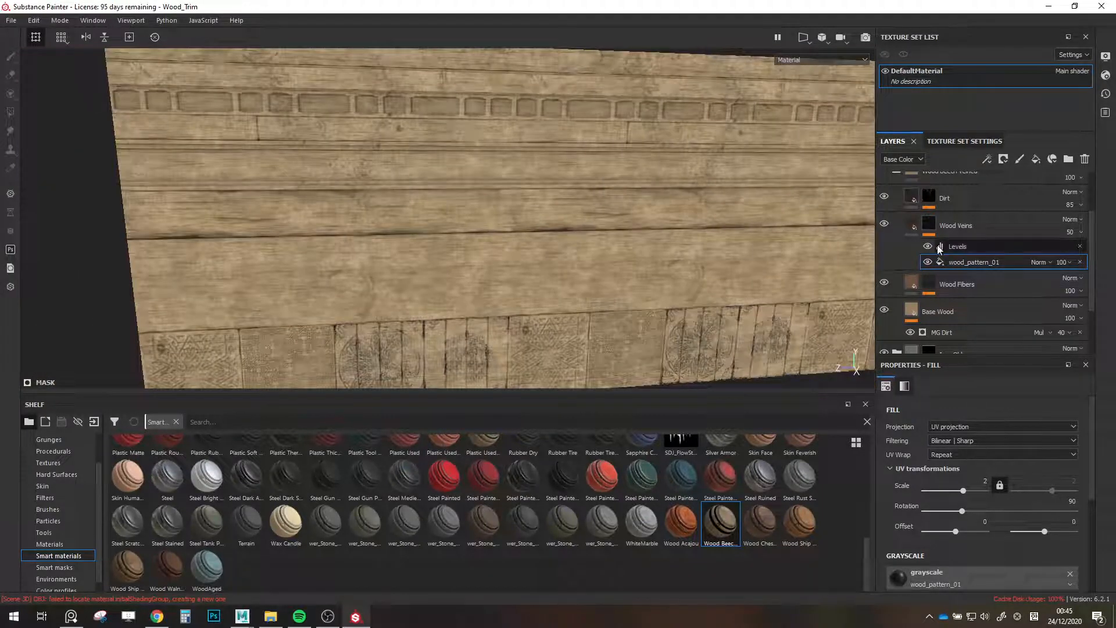
left_click(982, 247)
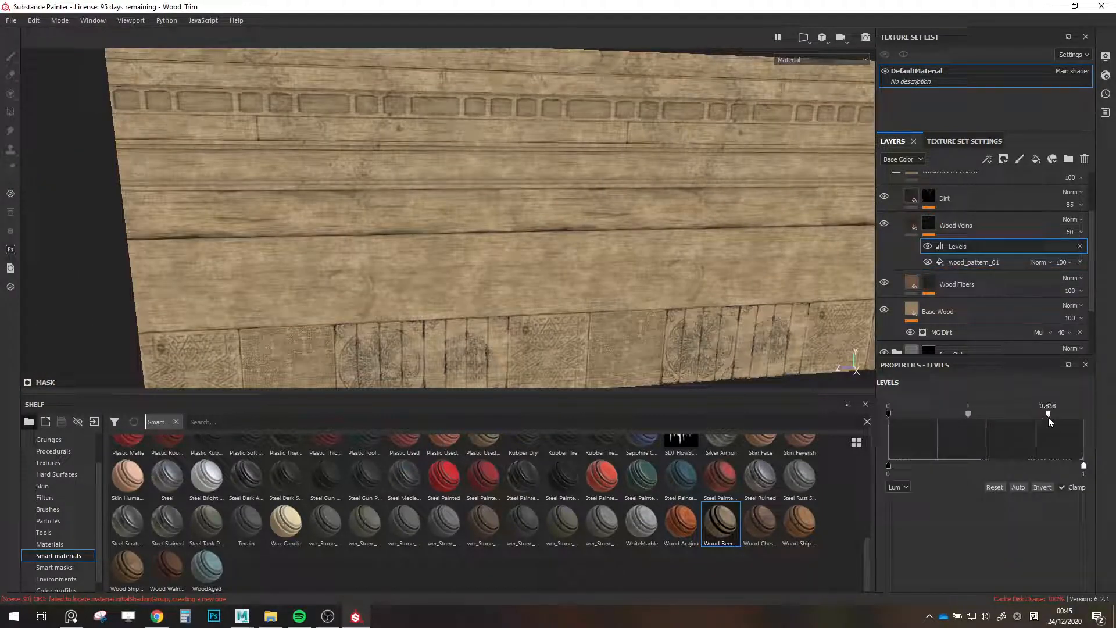
left_click(982, 262)
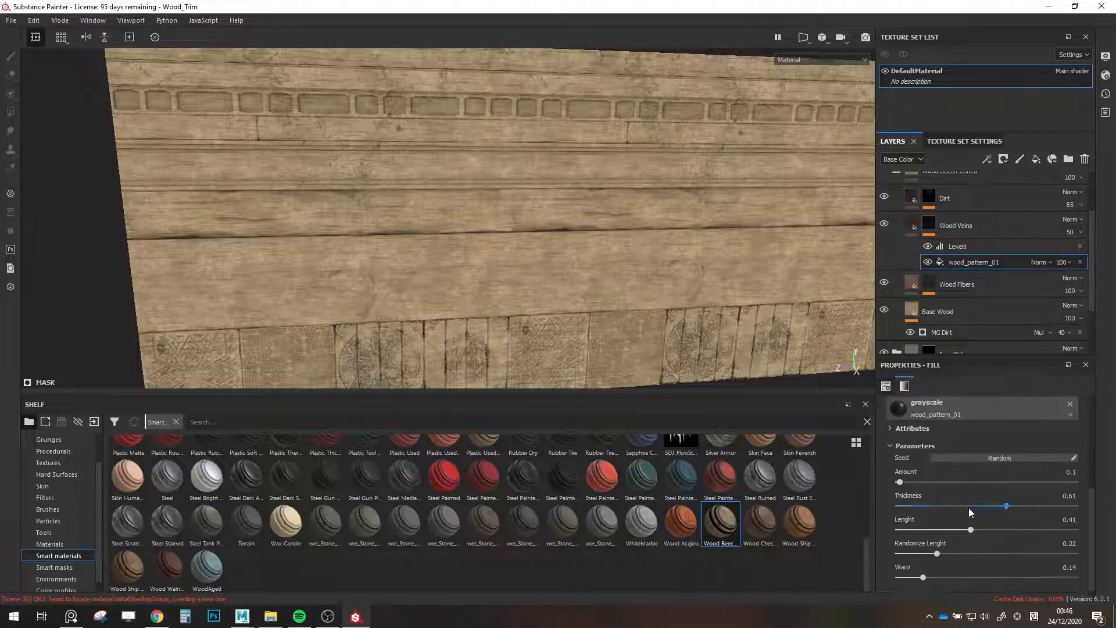
left_click(907, 482)
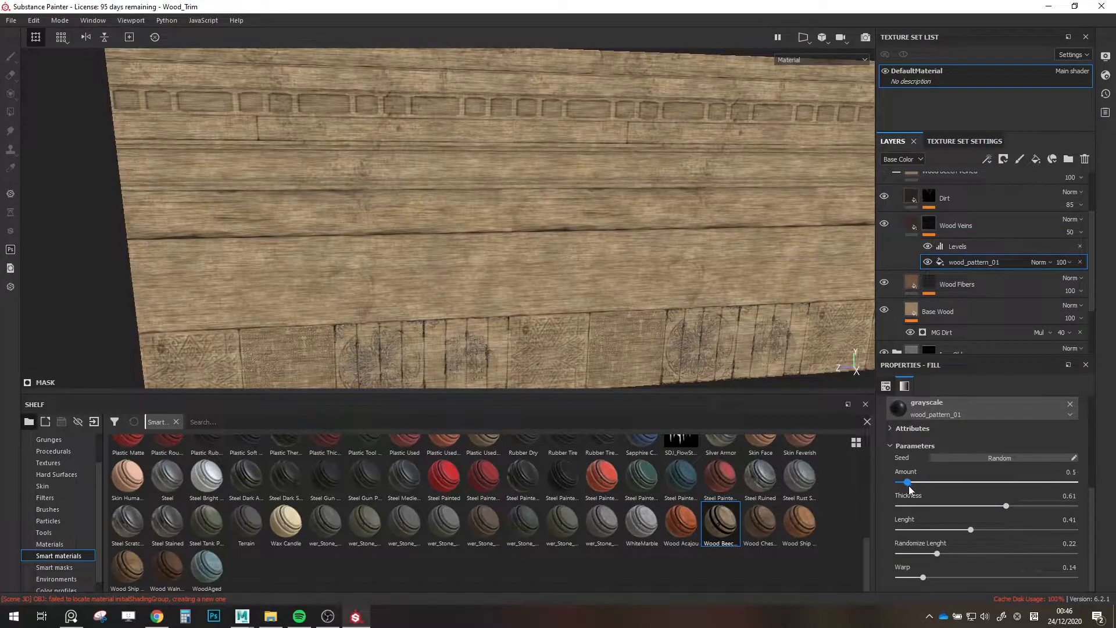
Hide the Dirt layer inside the Wood Beech Veined material.
left_click_drag(911, 492, 911, 493)
left_click(888, 200)
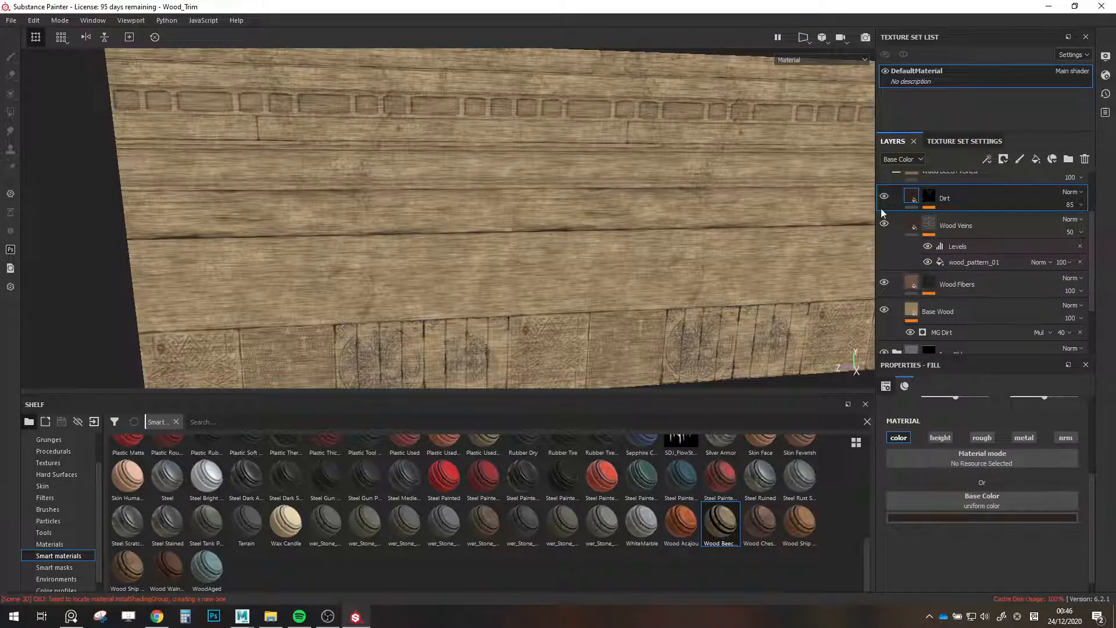
scroll(665, 267, "down", 3)
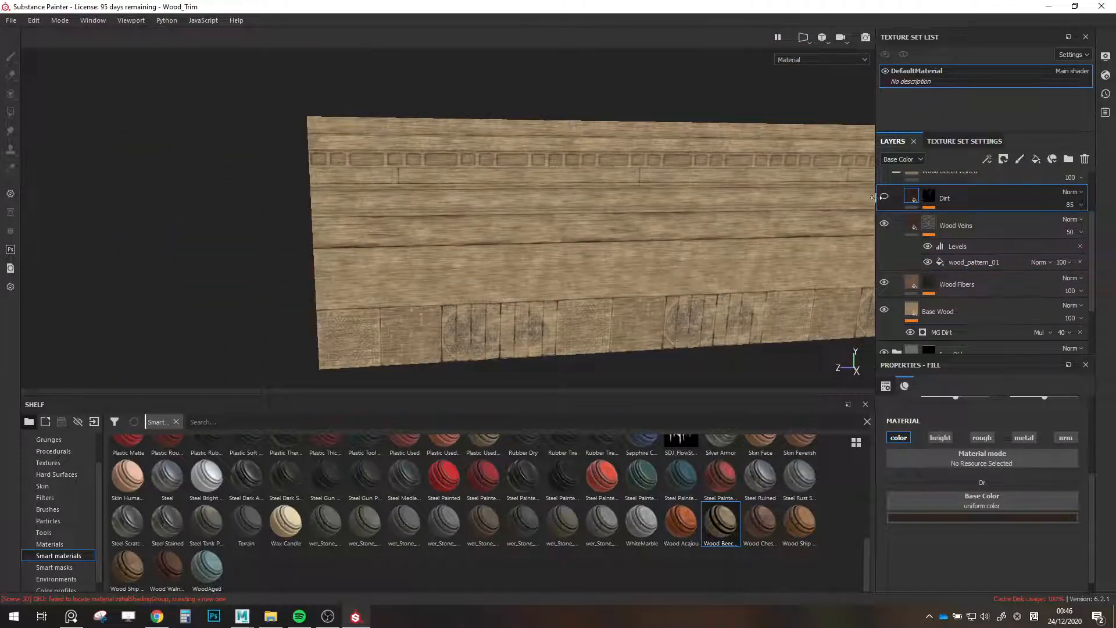
scroll(889, 213, "up", 3)
Add a black mask with a color selection effect to the Wood Beech Veined group.
left_click(898, 239)
left_click(910, 239)
right_click(924, 239)
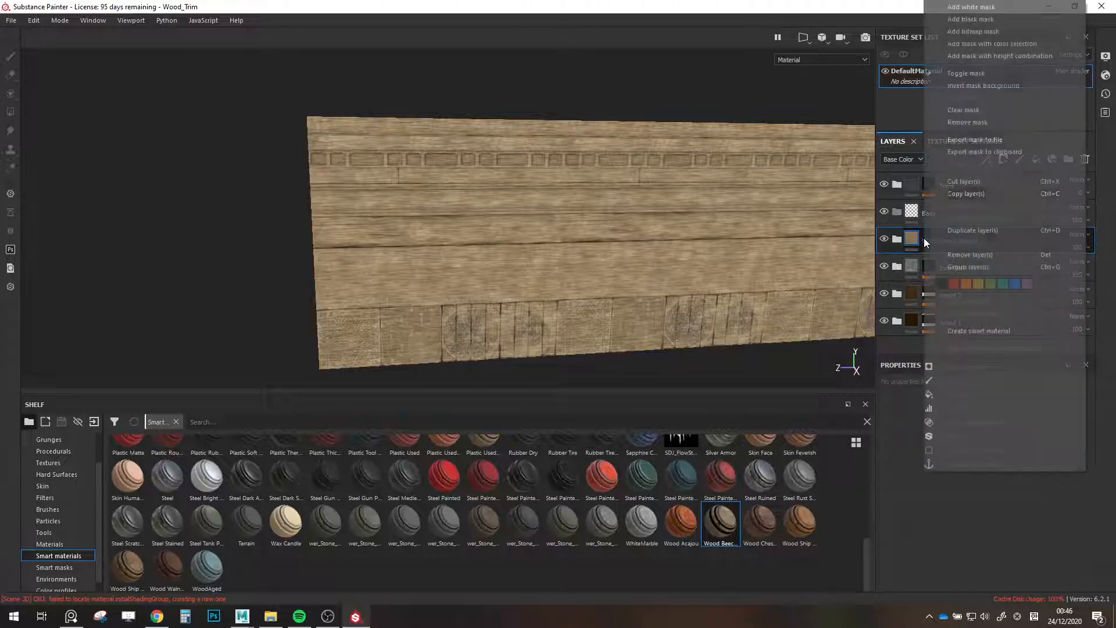
left_click(970, 19)
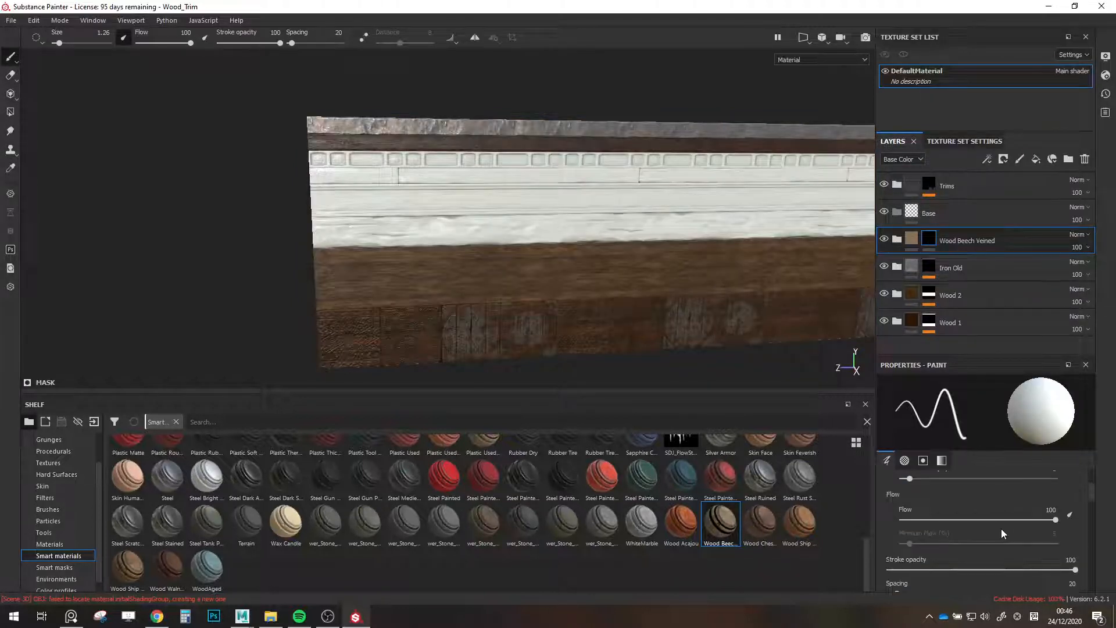
scroll(1001, 528, "down", 3)
right_click(940, 235)
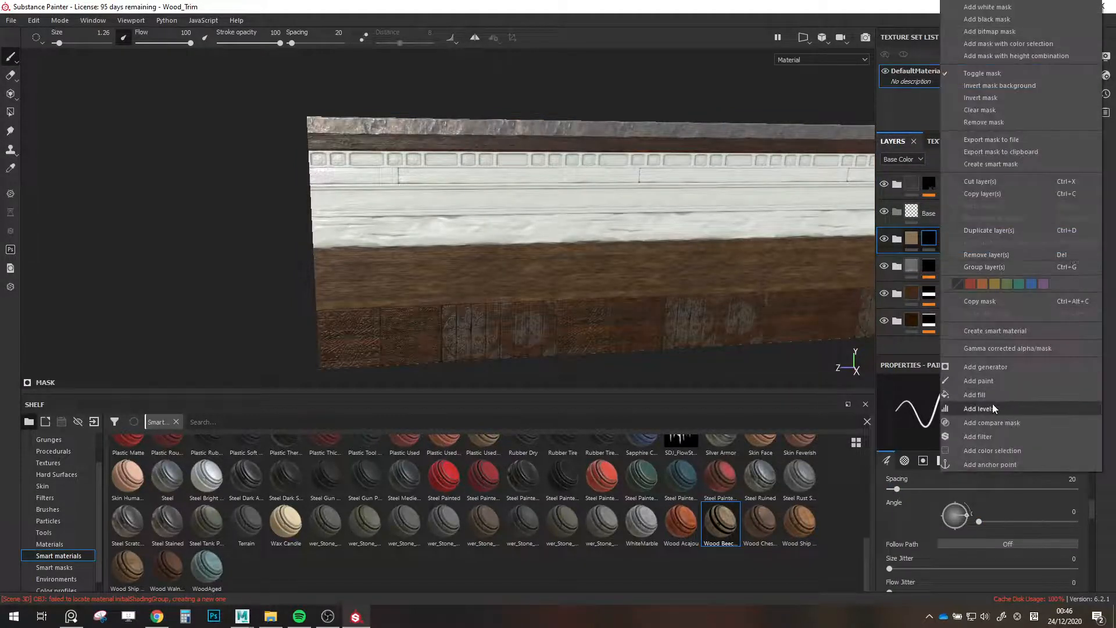
left_click(993, 454)
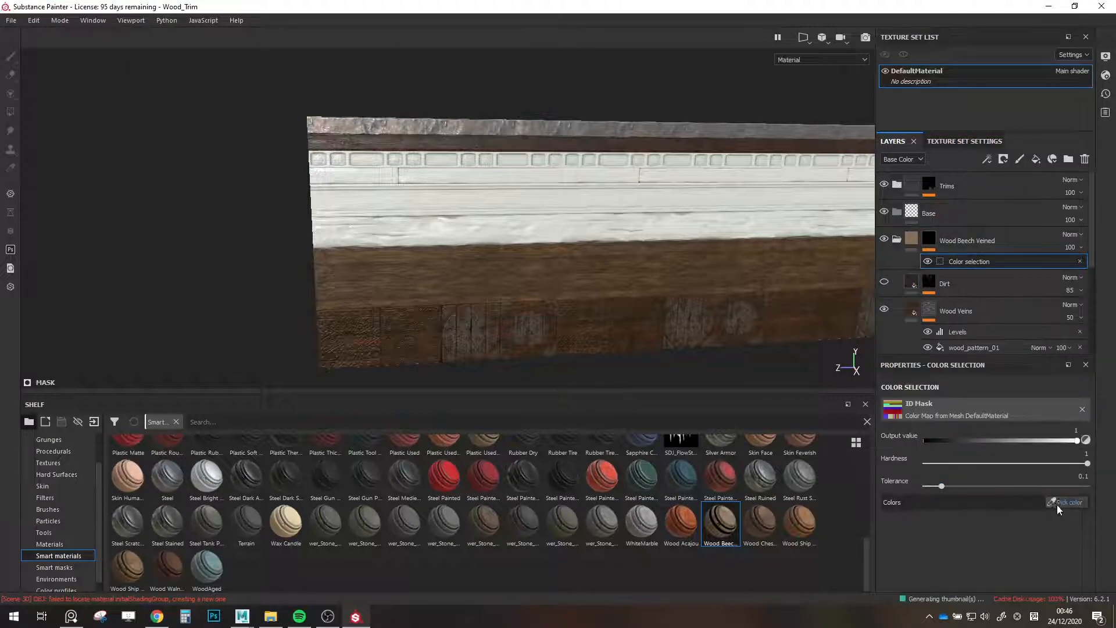
Limit Wood Beech Veined to the rough beam above the brown wood by picking its blue ID color (R 31, G 20, B 174).
left_click(1057, 505)
left_click(672, 193)
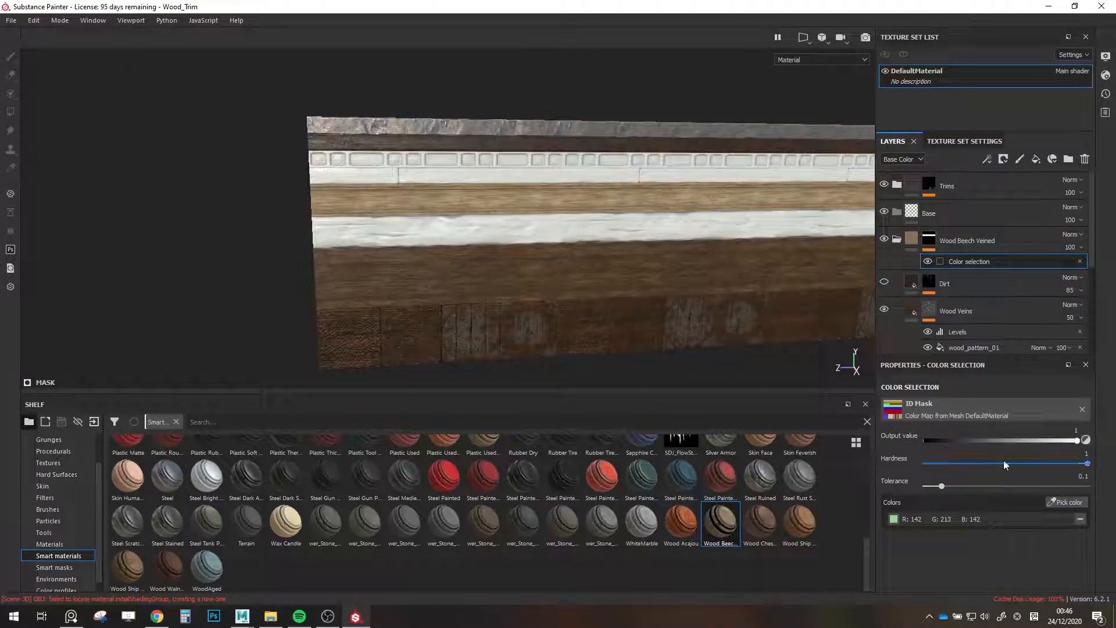
left_click(1063, 504)
left_click(694, 233)
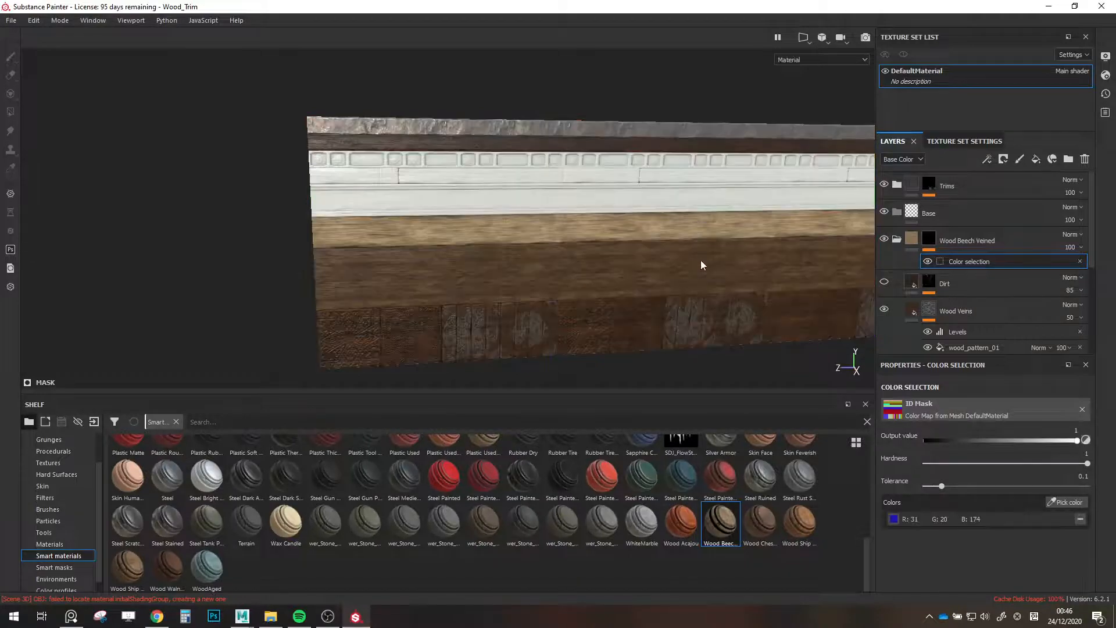
scroll(617, 262, "up", 3)
left_click_drag(616, 261, 643, 267, "alt")
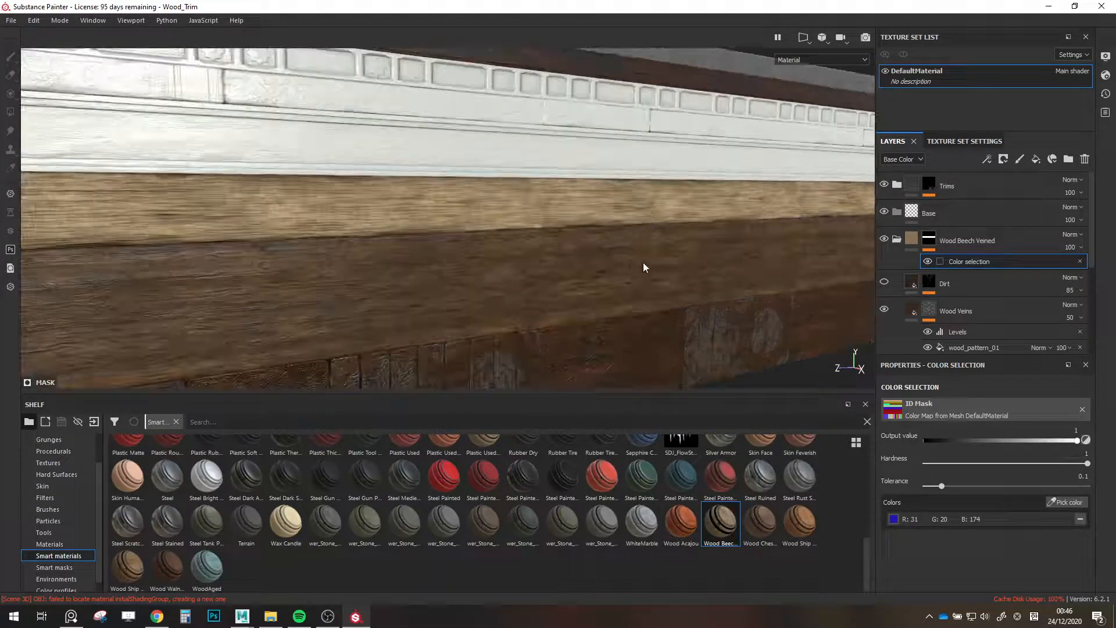
Search the smart materials for "mk" and replace the Wood Beech Veined group with MK-Wood_05.
left_click(884, 239)
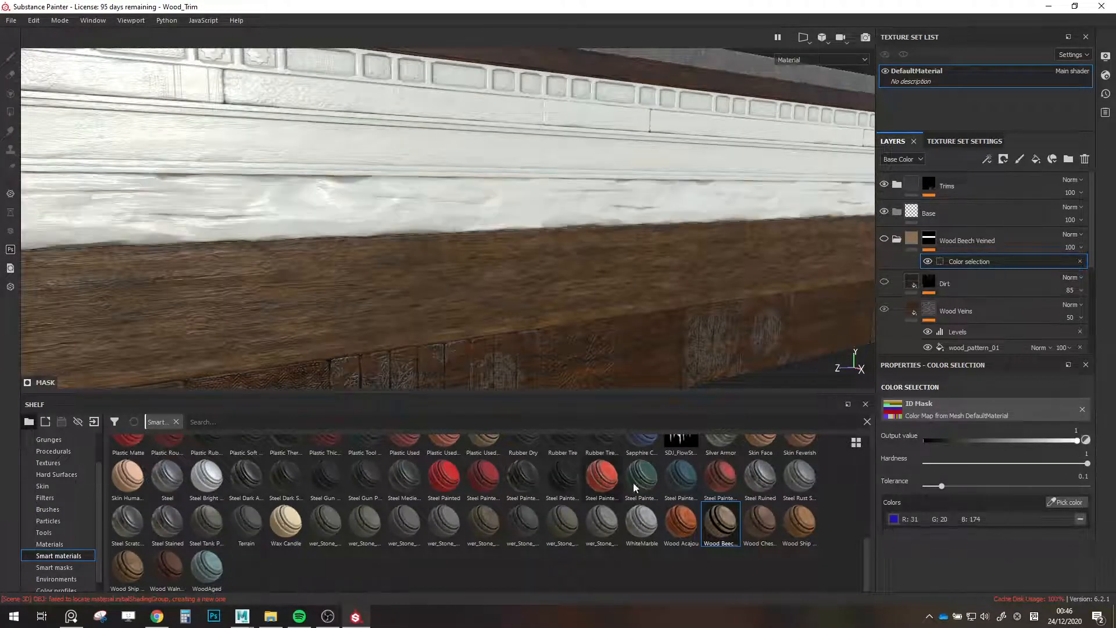
scroll(668, 523, "up", 3)
scroll(698, 559, "up", 2)
scroll(709, 521, "down", 2)
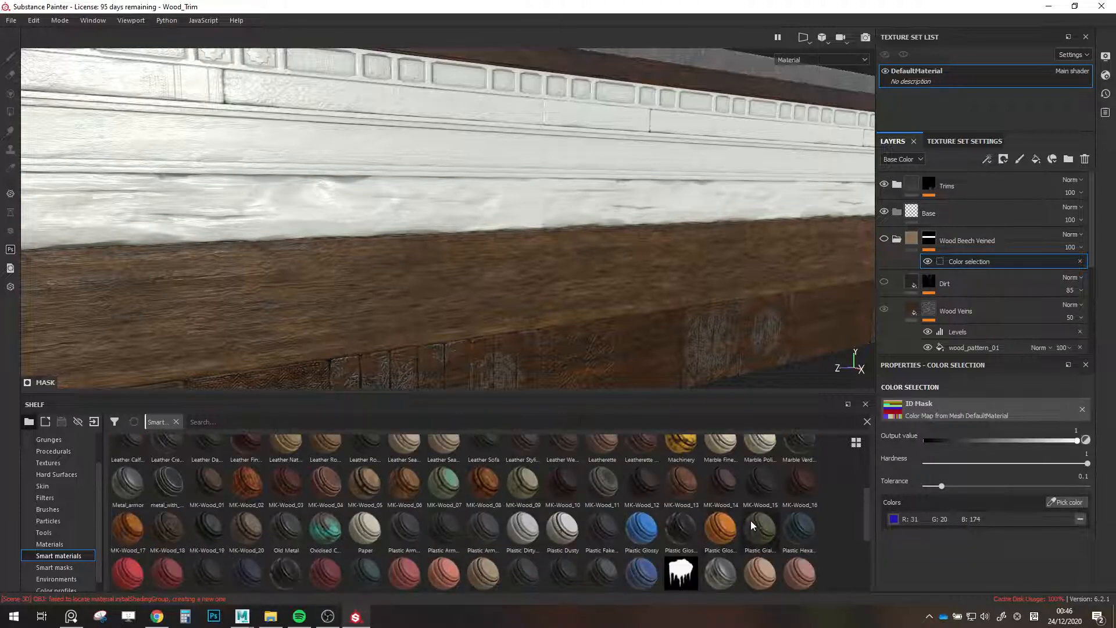
type("mk")
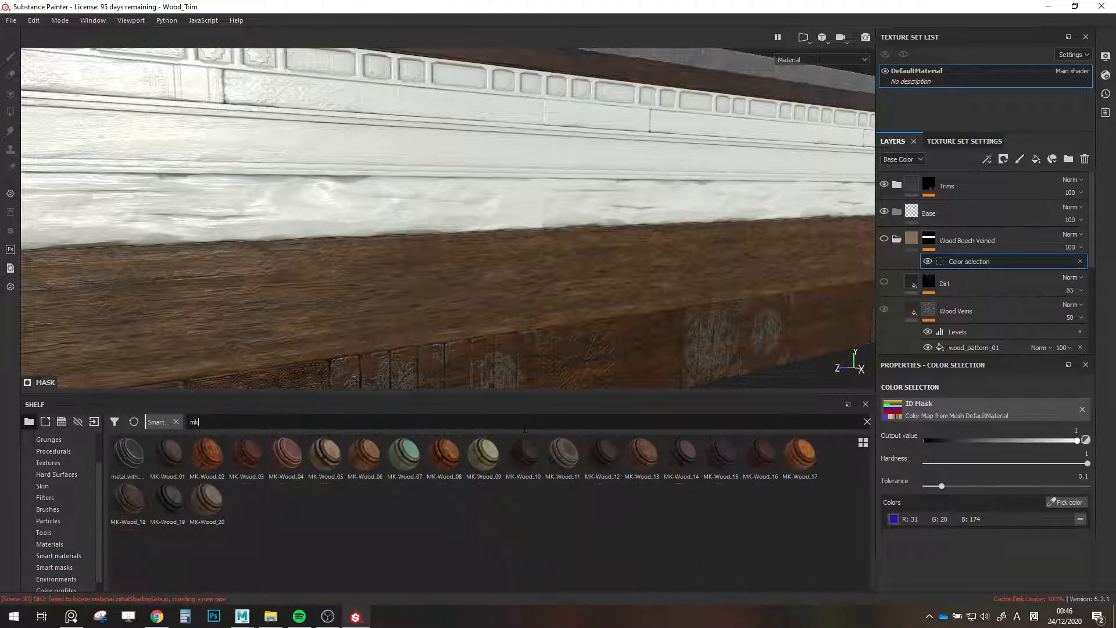
left_click_drag(311, 454, 929, 221)
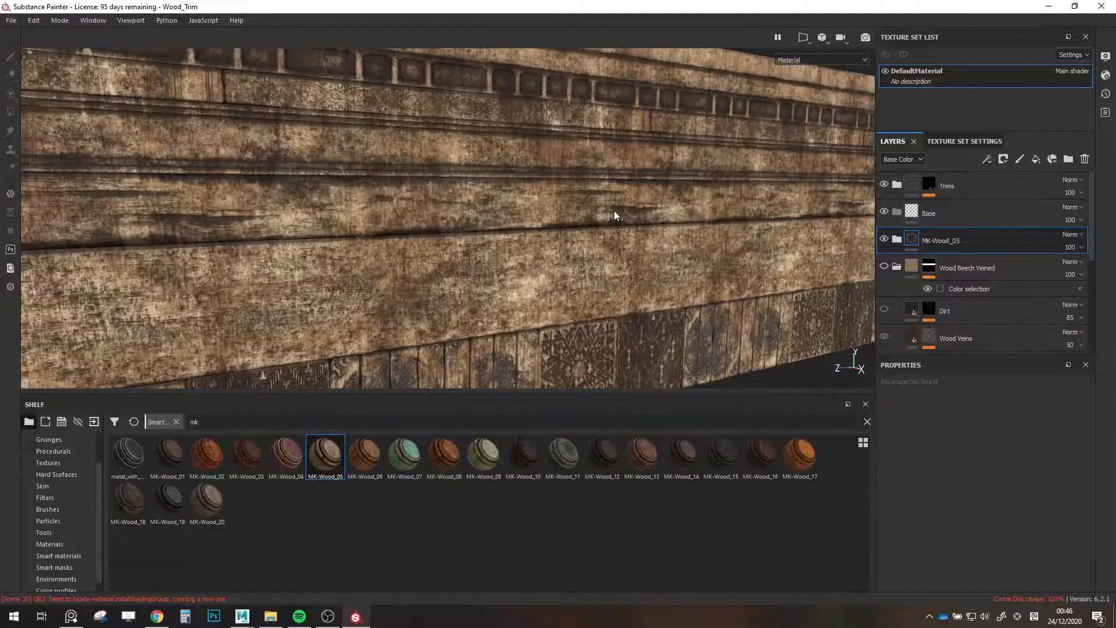
left_click(905, 265)
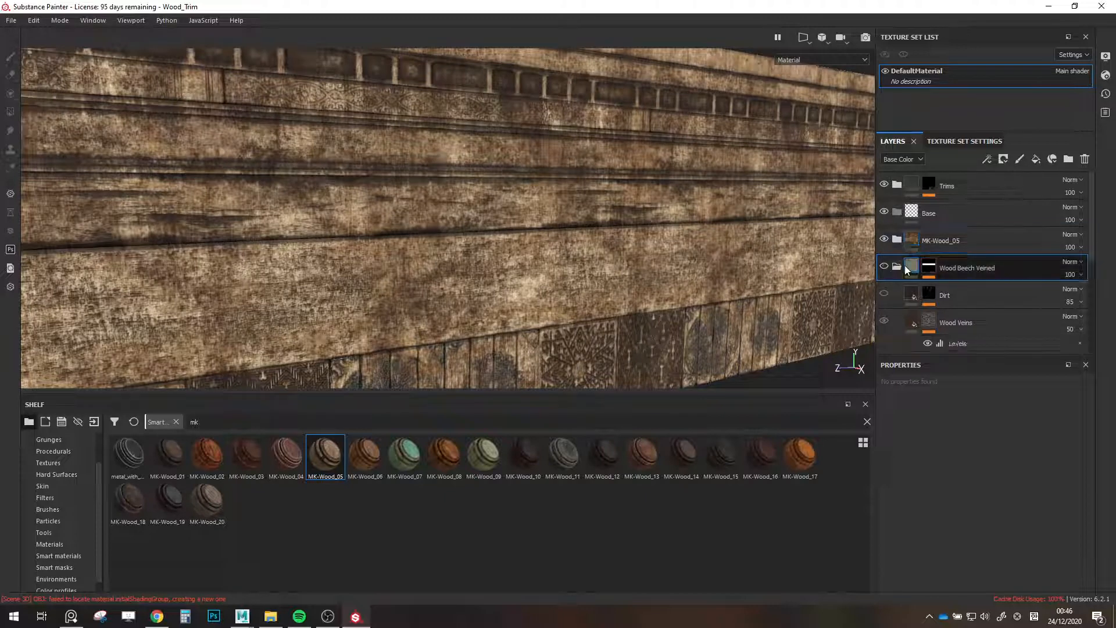
key("Delete")
Expand the MK-Wood_05 group and hide its Dirt, Wod Dirt, Roughness Extra, Edge_Damage and Dots layers.
left_click(897, 239)
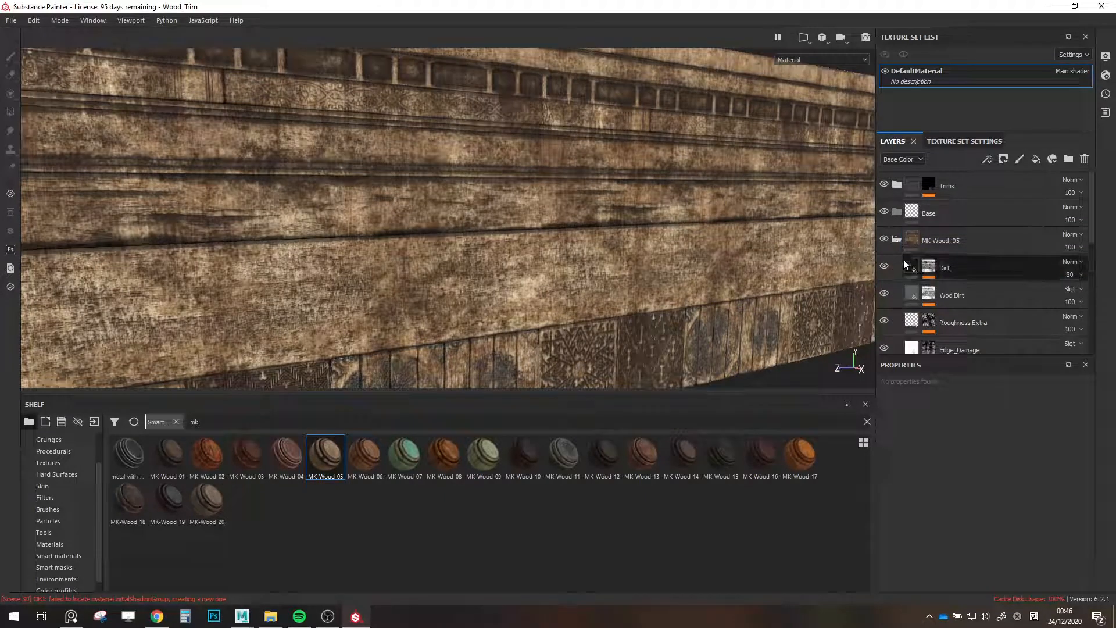
scroll(884, 238, "down", 1)
scroll(881, 329, "down", 1)
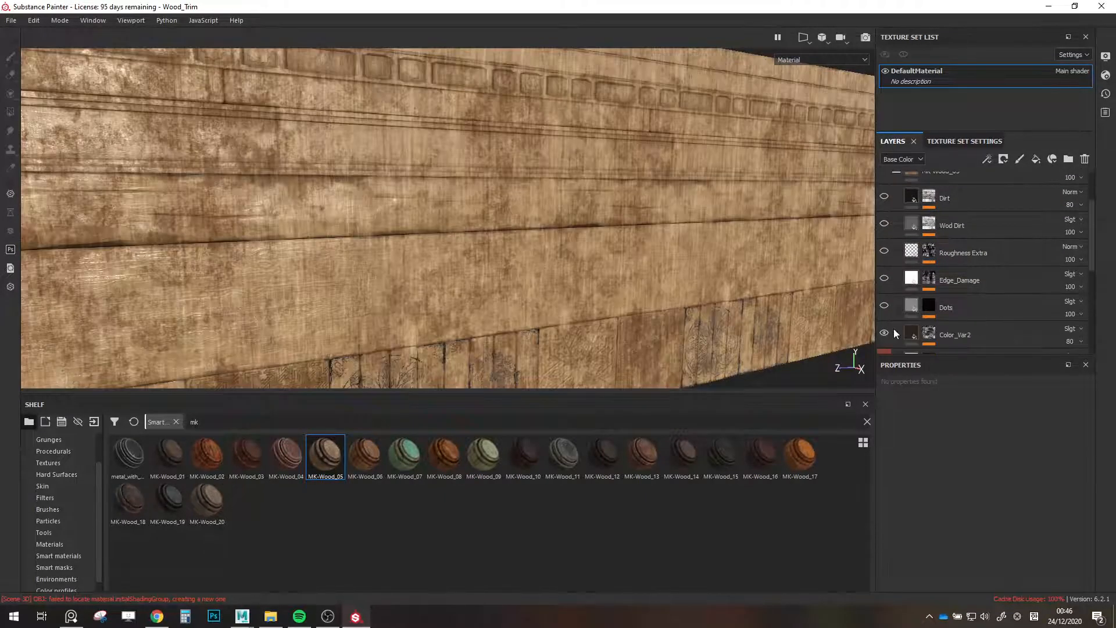
Try changing the UV rotation of the Color_Var2 fill.
left_click(895, 329)
scroll(988, 455, "up", 3)
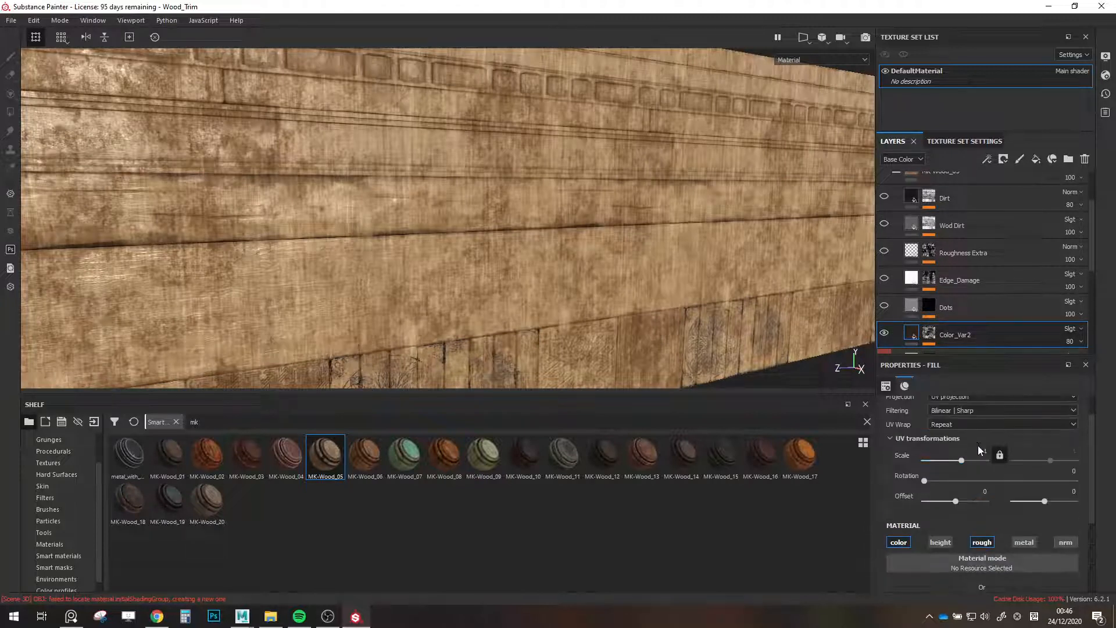
left_click_drag(966, 475, 921, 478)
In the Color_Var2 mask, hide Grunge Map 001, Dirt, Dripping Rust and grunge_map_014, and check the Metal Edge Wear generator's effect.
left_click(930, 335)
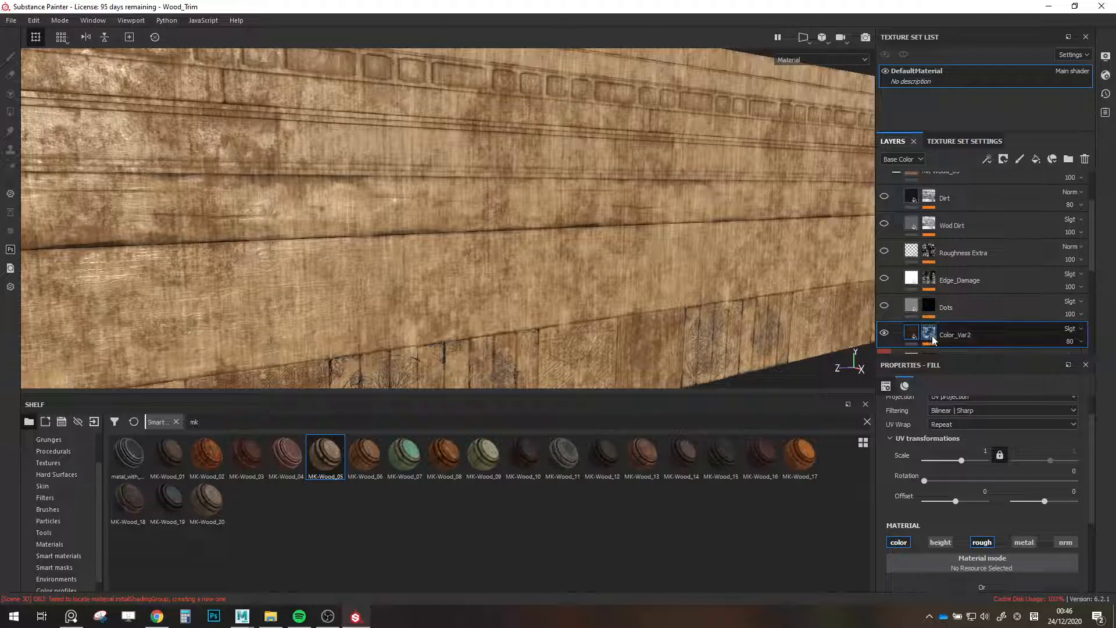
scroll(955, 498, "up", 5)
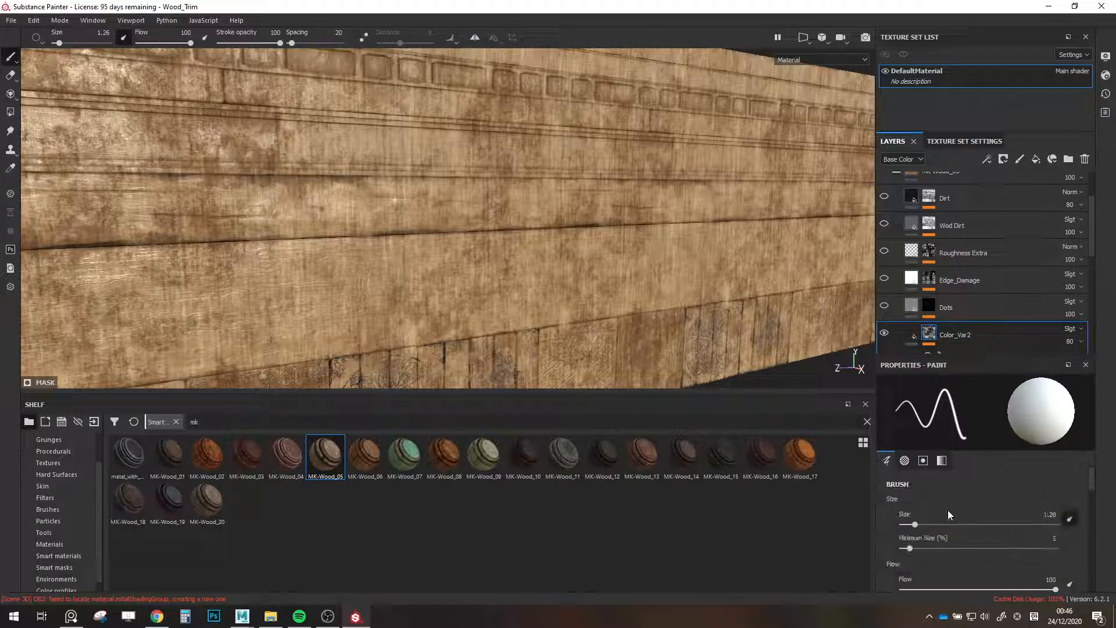
scroll(948, 514, "down", 5)
left_click(914, 337)
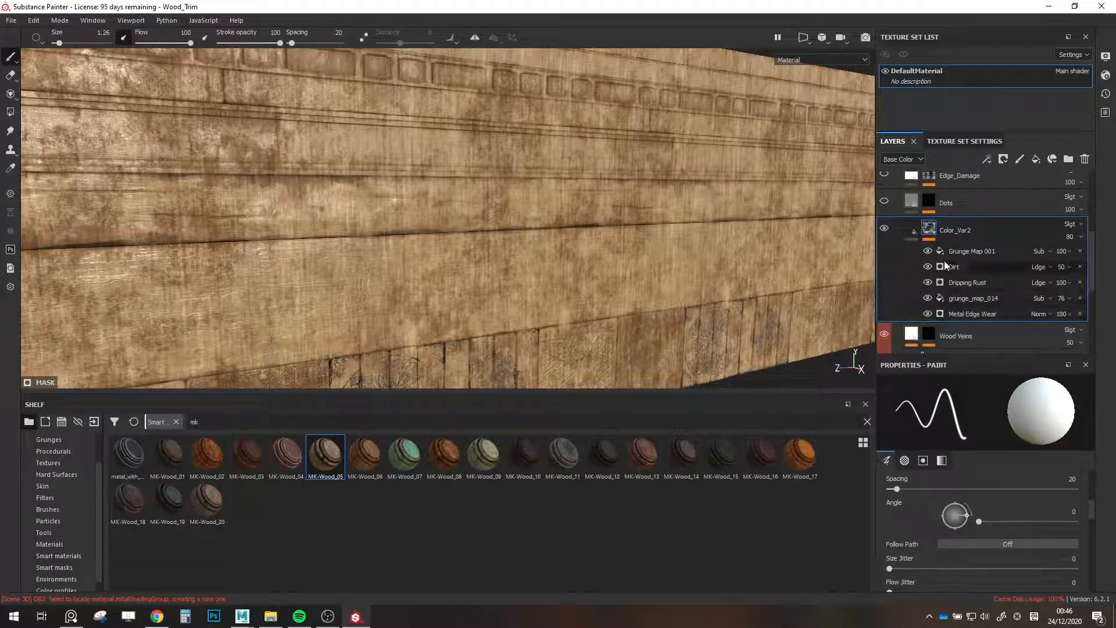
left_click(962, 318)
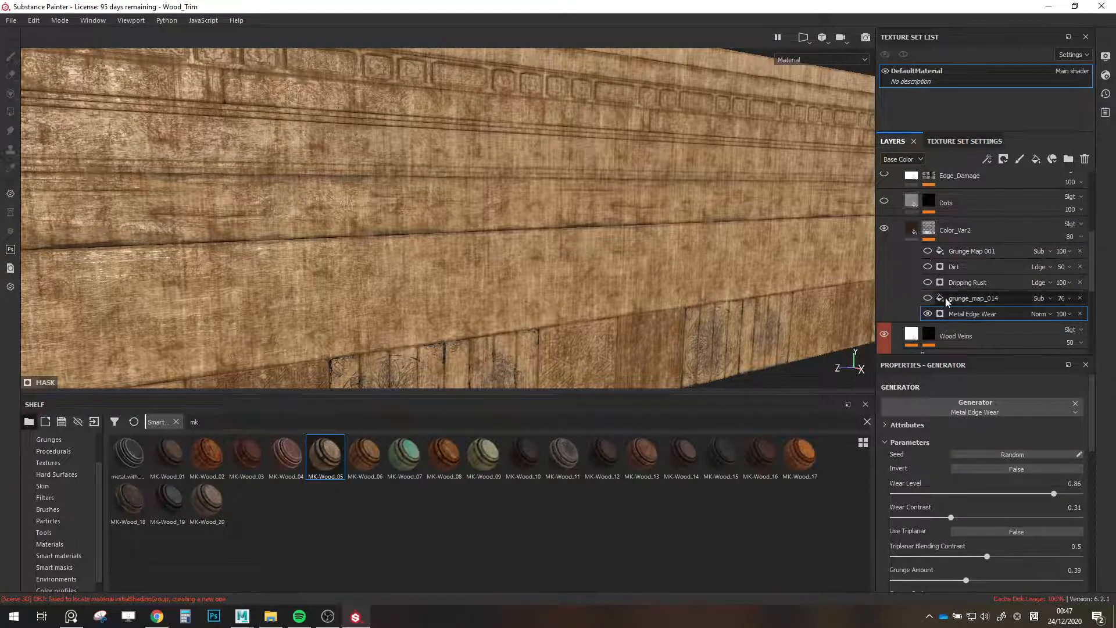
scroll(1017, 525, "down", 5)
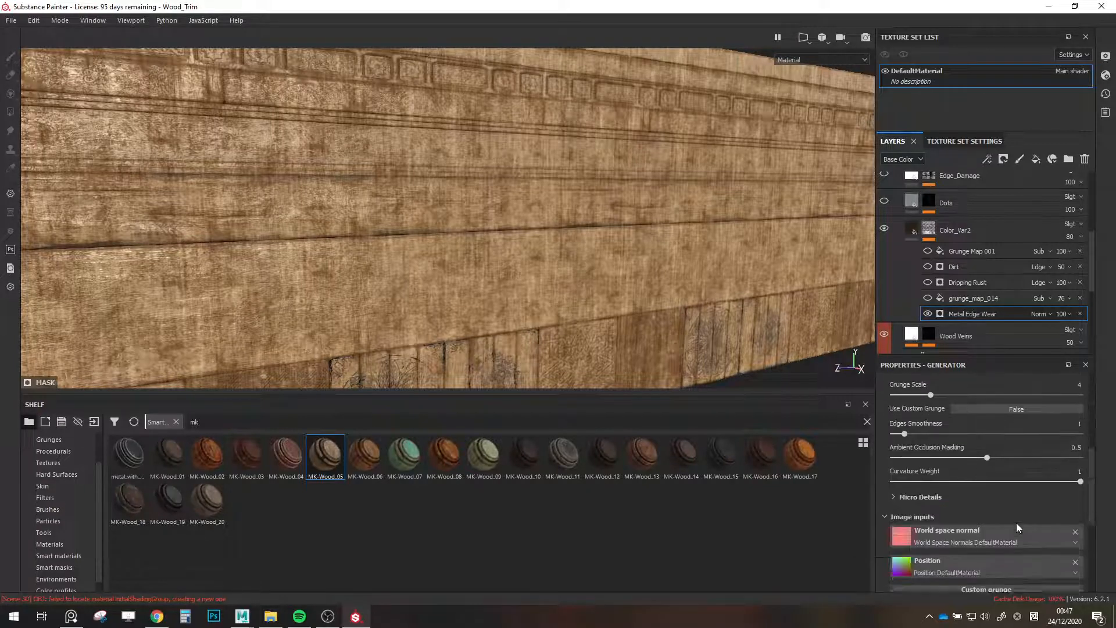
scroll(1017, 525, "up", 5)
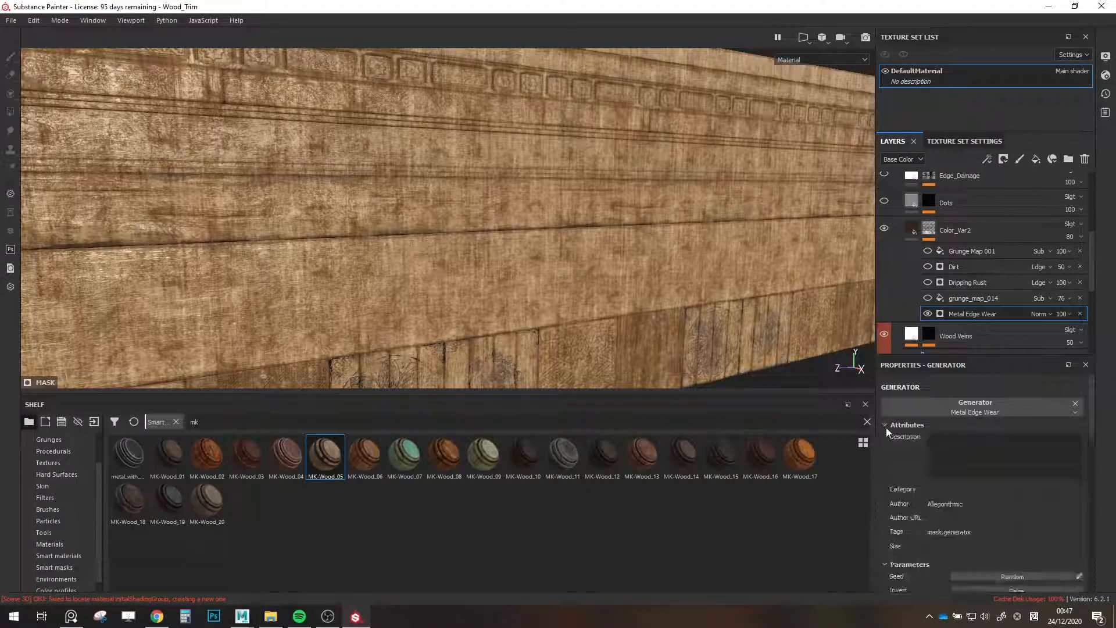
left_click(927, 314)
left_click(926, 314)
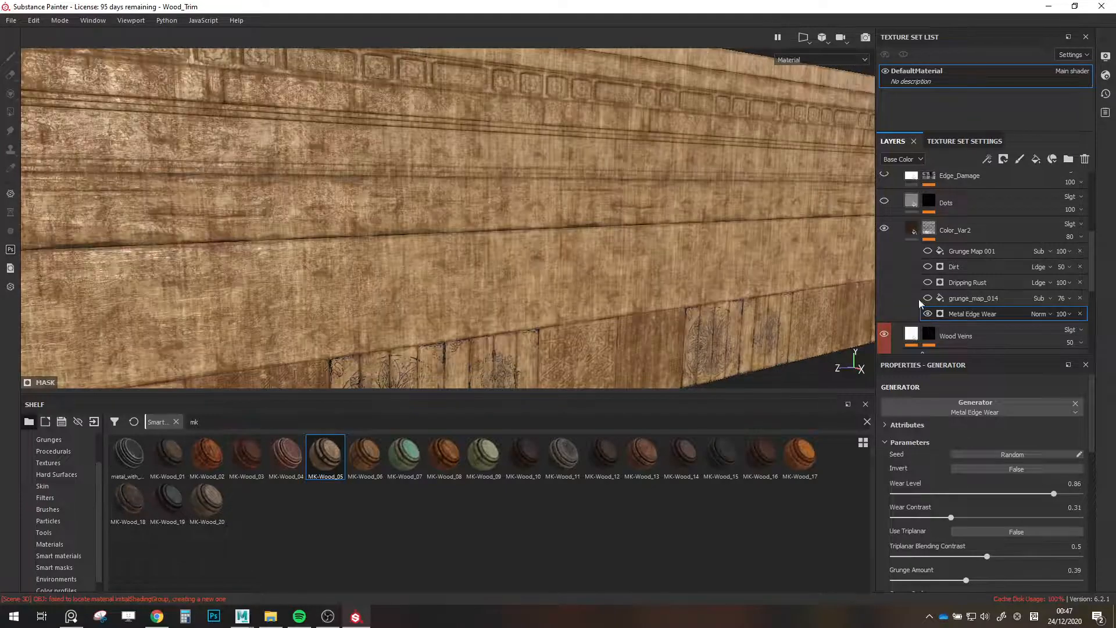
Hide MK-Wood_05's Color_Var2, Wood Veins, Wood Fibers and Color_Var1 layers to isolate its Base layer.
left_click(898, 232)
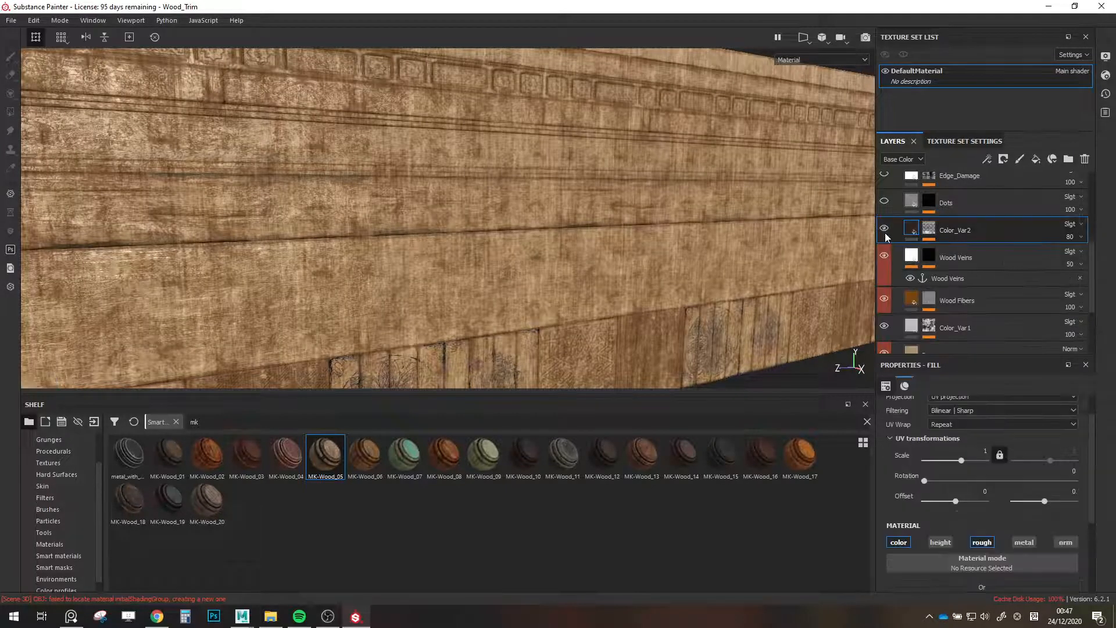
left_click(886, 234)
scroll(894, 273, "down", 1)
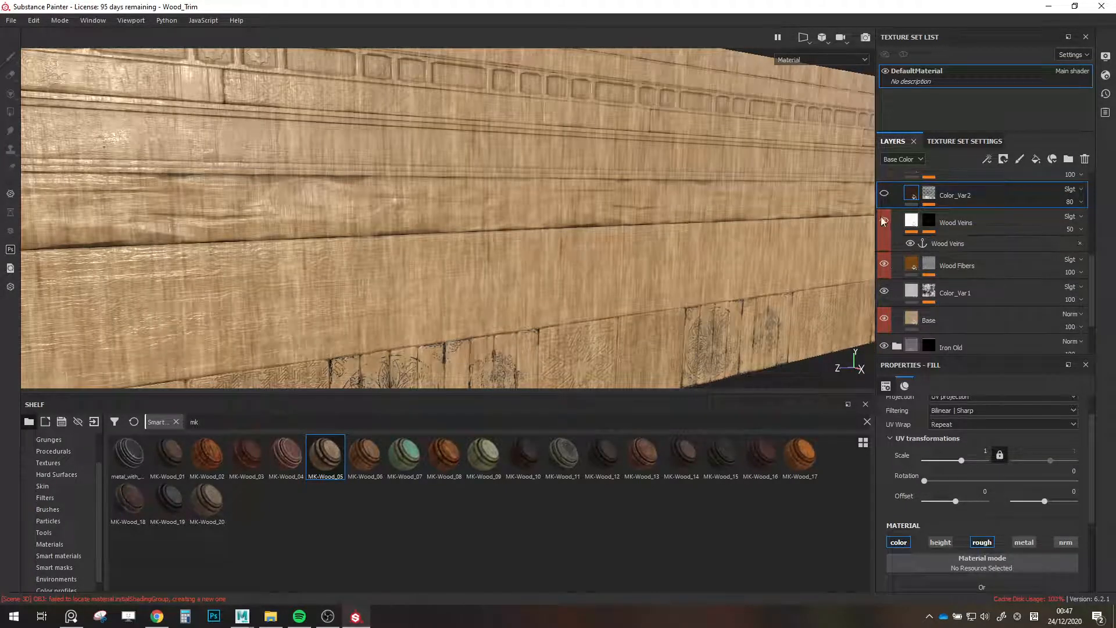
left_click(884, 294)
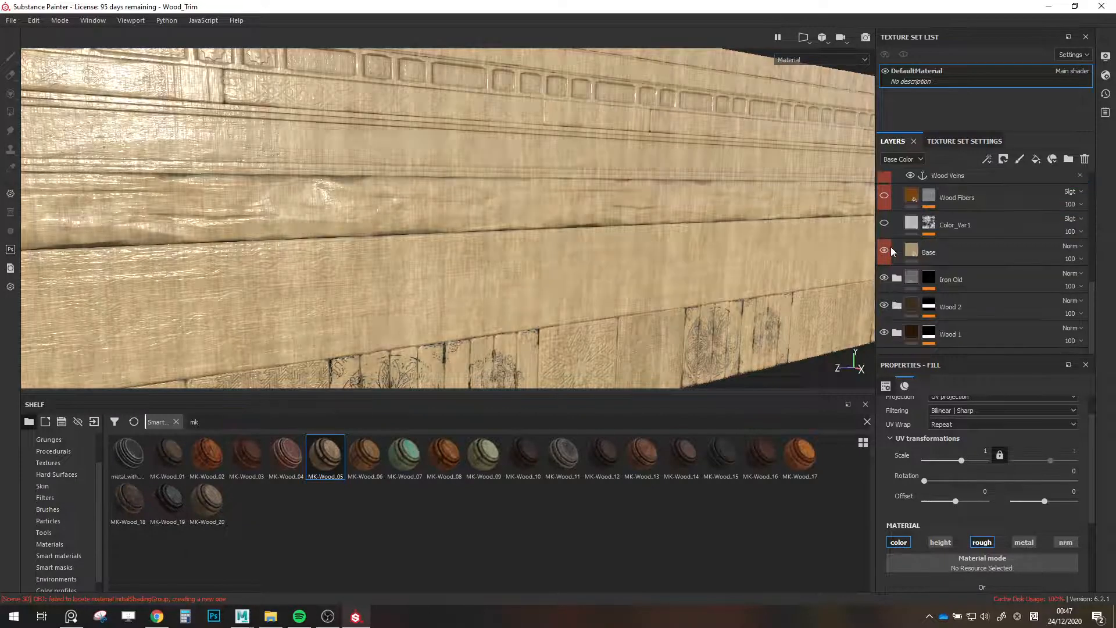
Set the UV rotation of MK-Wood_05's Base fill to 90.
scroll(891, 246, "down", 2)
left_click(915, 256)
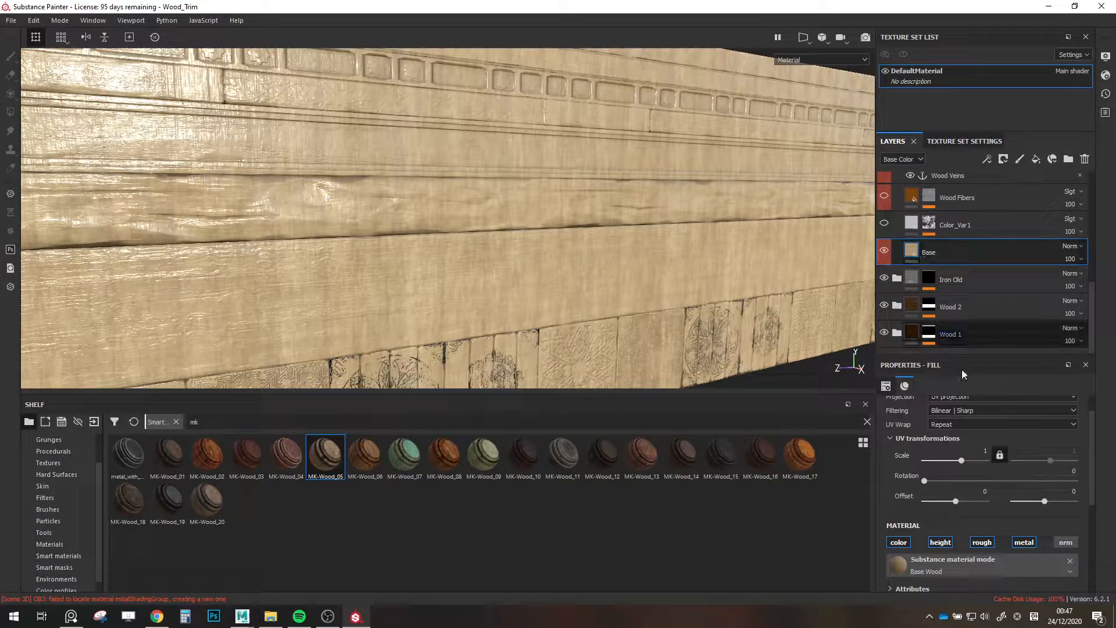
left_click(943, 480)
left_click_drag(943, 481, 947, 480)
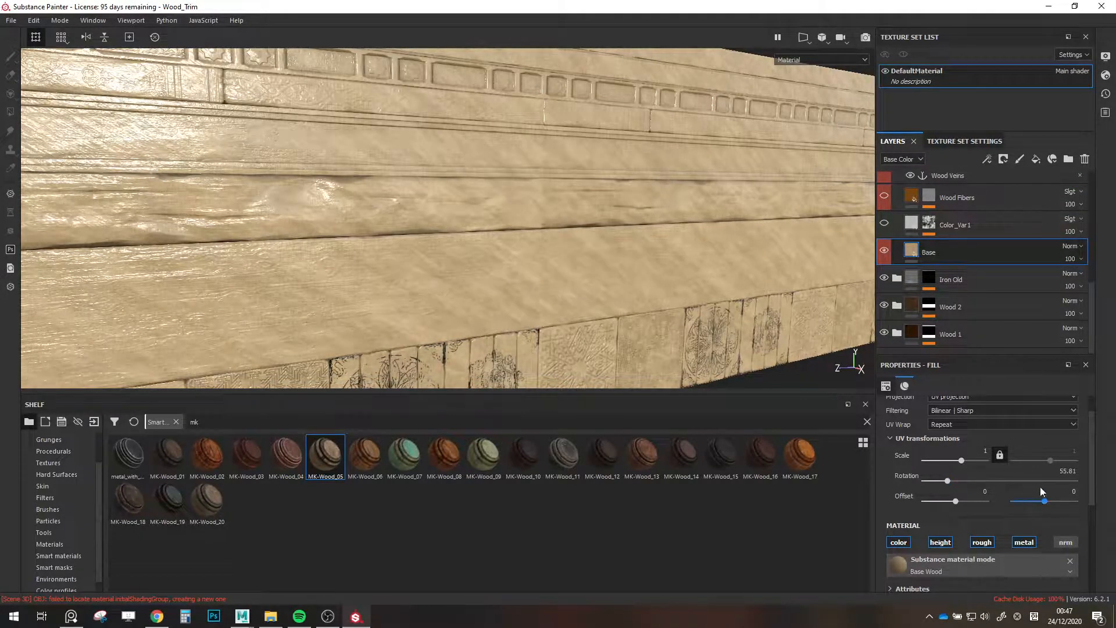
type("0")
key("Return")
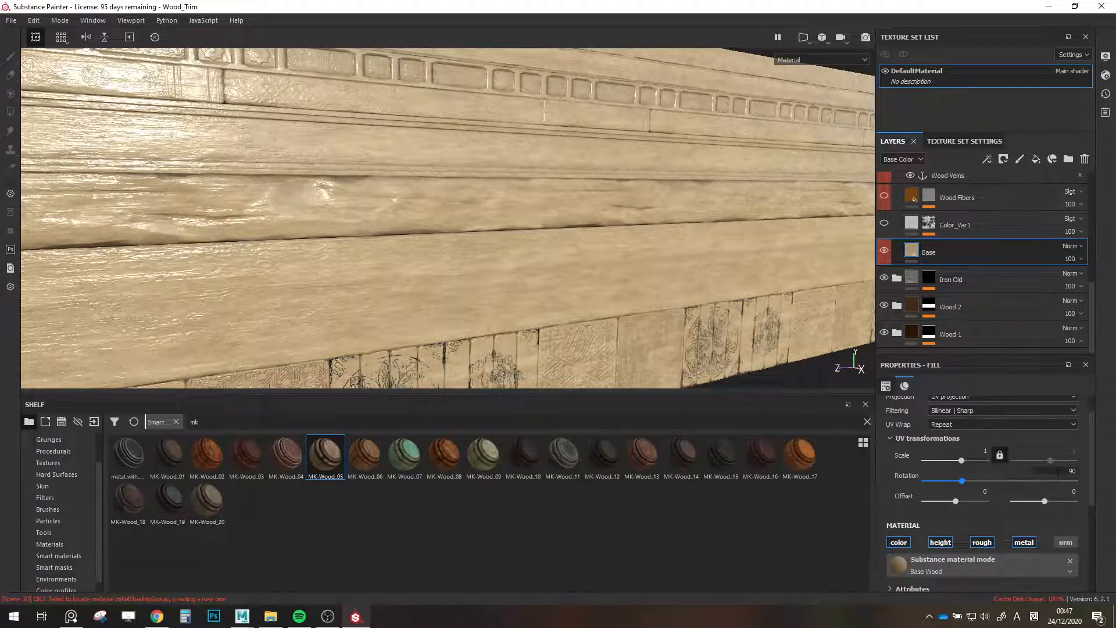
Show the Color_Var1 and Wood Fibers layers again, comparing the surface with and without Color_Var1.
left_click(883, 226)
left_click(883, 226)
left_click(882, 225)
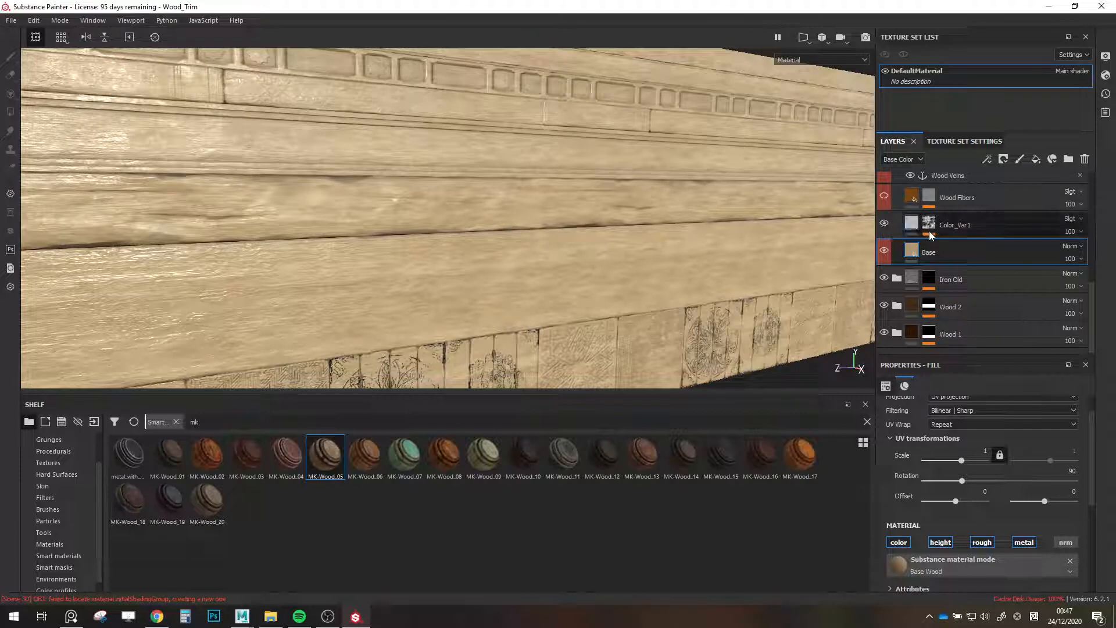
left_click(884, 196)
In the Wood Fibers mask, set the Directional Noise 4 fill's UV rotation to 0 and inspect the grain along the planks.
left_click(929, 196)
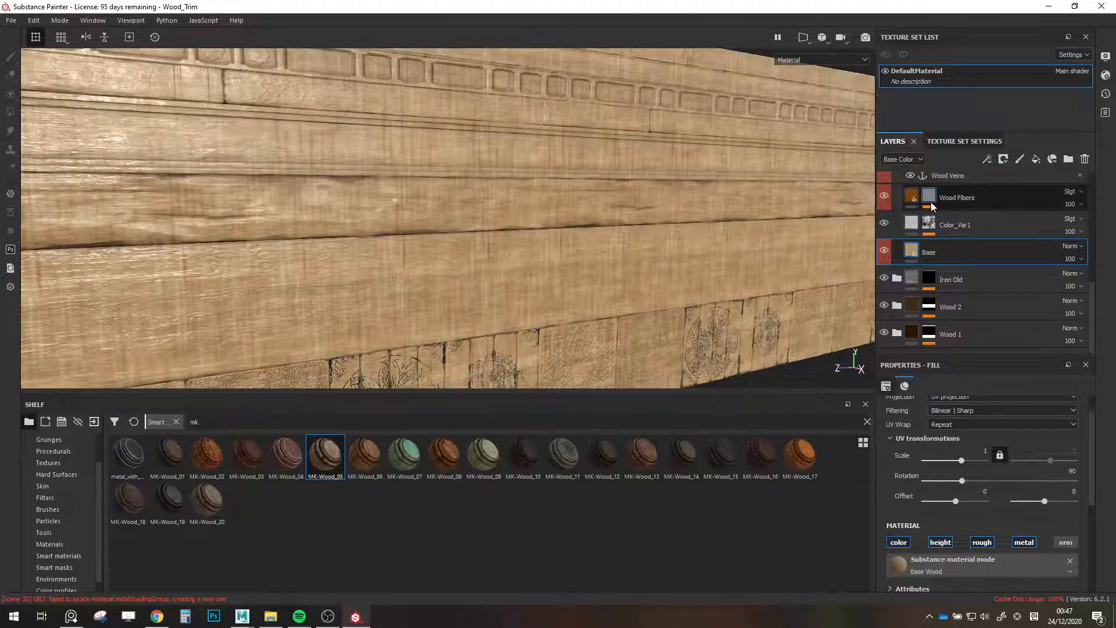
left_click(971, 219)
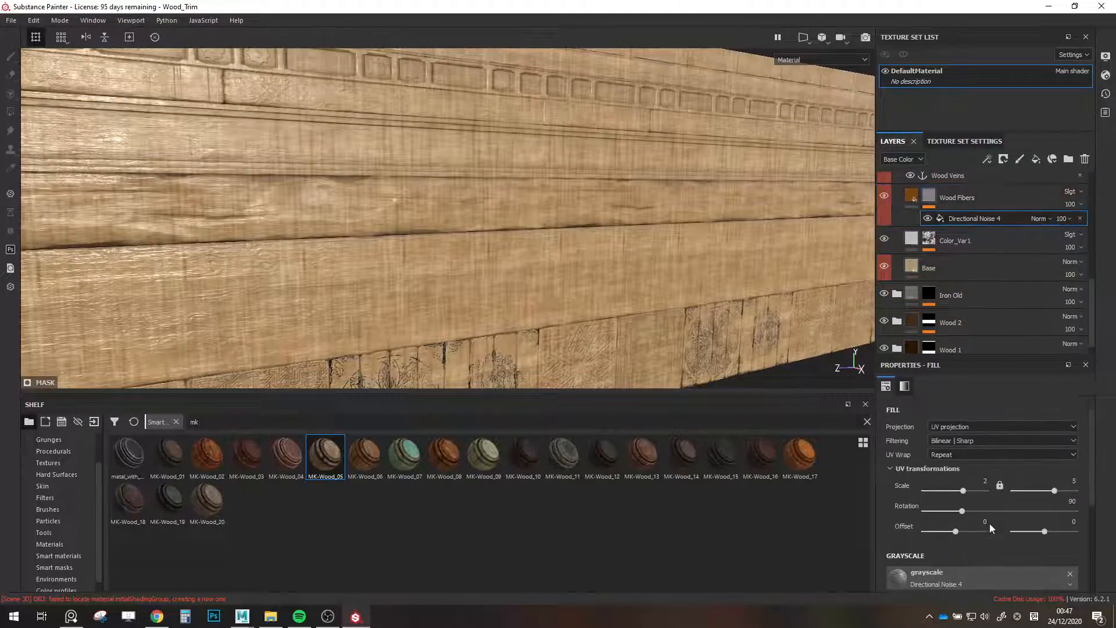
left_click_drag(961, 512, 915, 513)
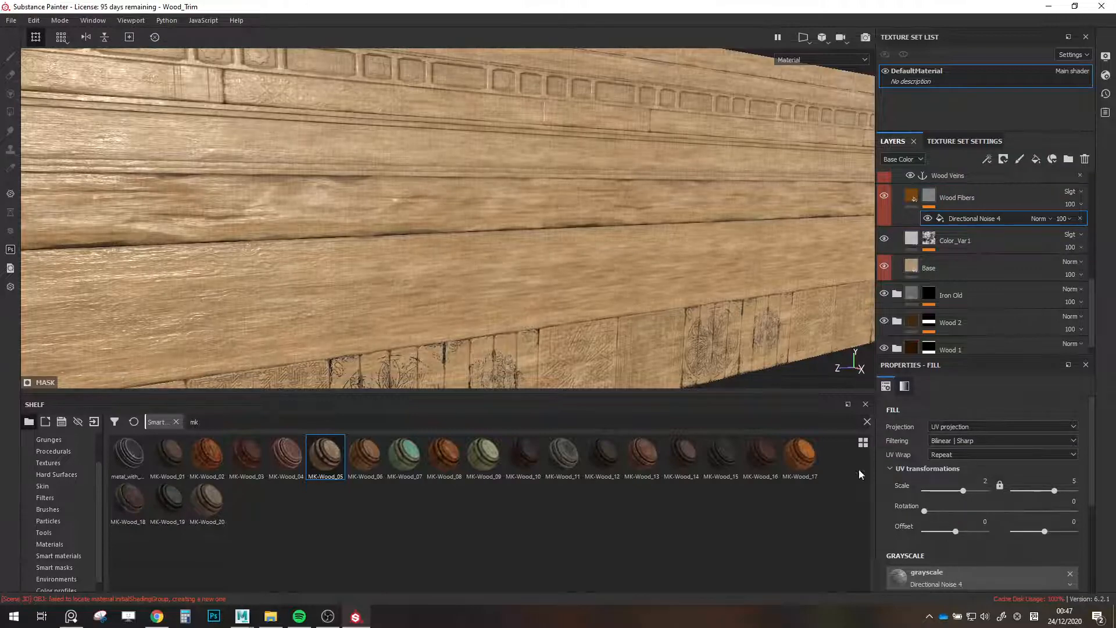
scroll(620, 270, "down", 5)
scroll(620, 270, "up", 5)
left_click_drag(620, 269, 583, 317, "alt")
scroll(585, 276, "up", 3)
middle_click_drag(591, 313, 417, 324, "alt")
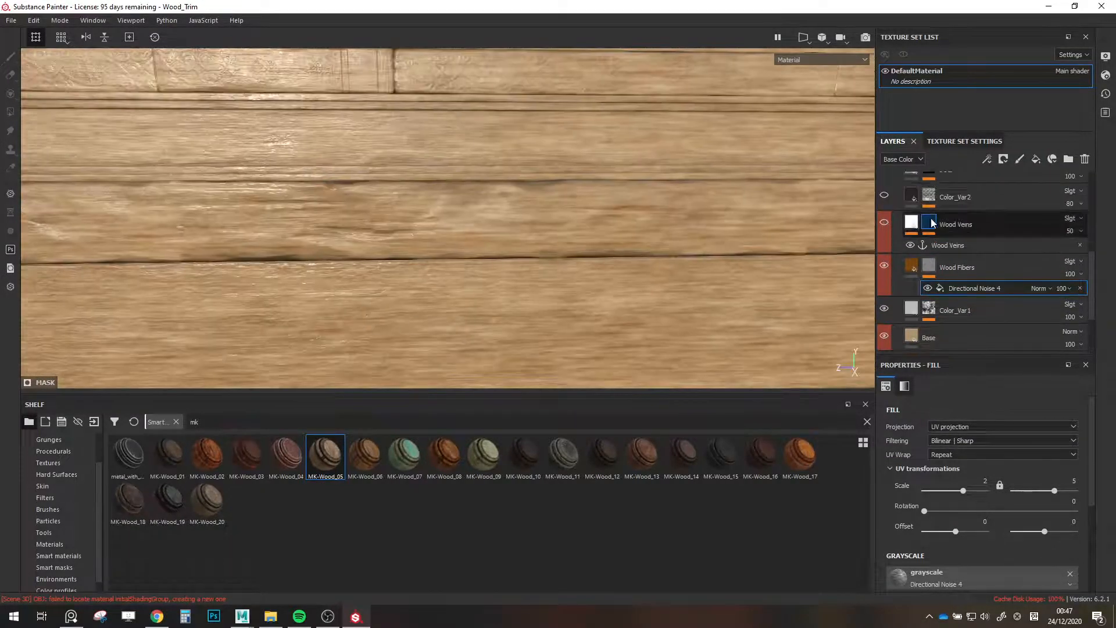
Show MK-Wood_05's Wood Veins layer and set the UV rotation of its mask's Grunge Map 005 fill to 90.
scroll(895, 284, "up", 2)
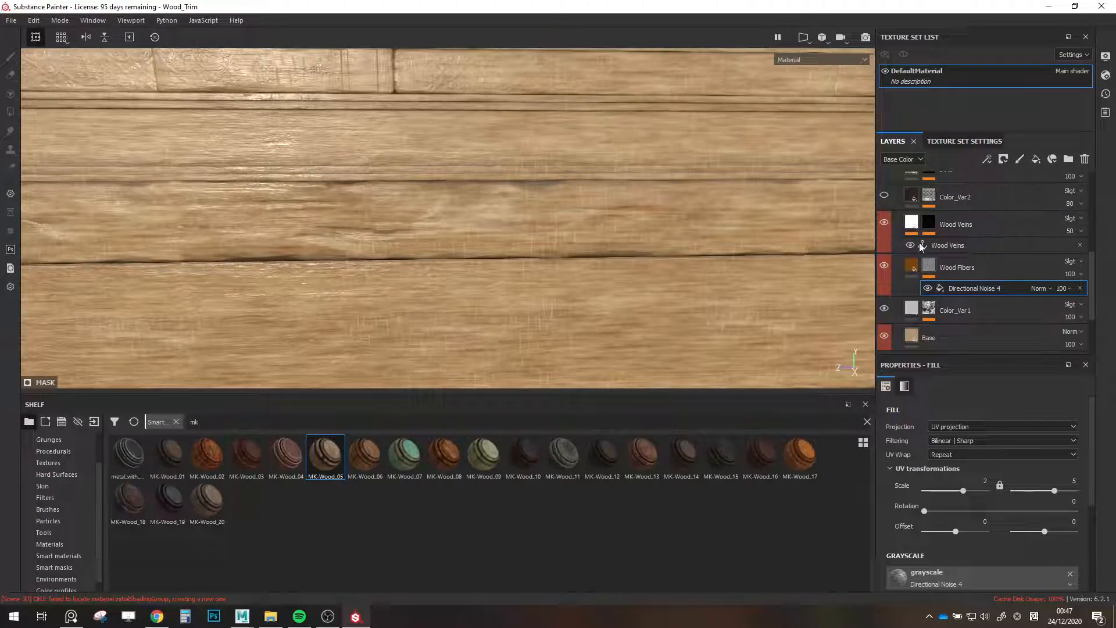
left_click(943, 244)
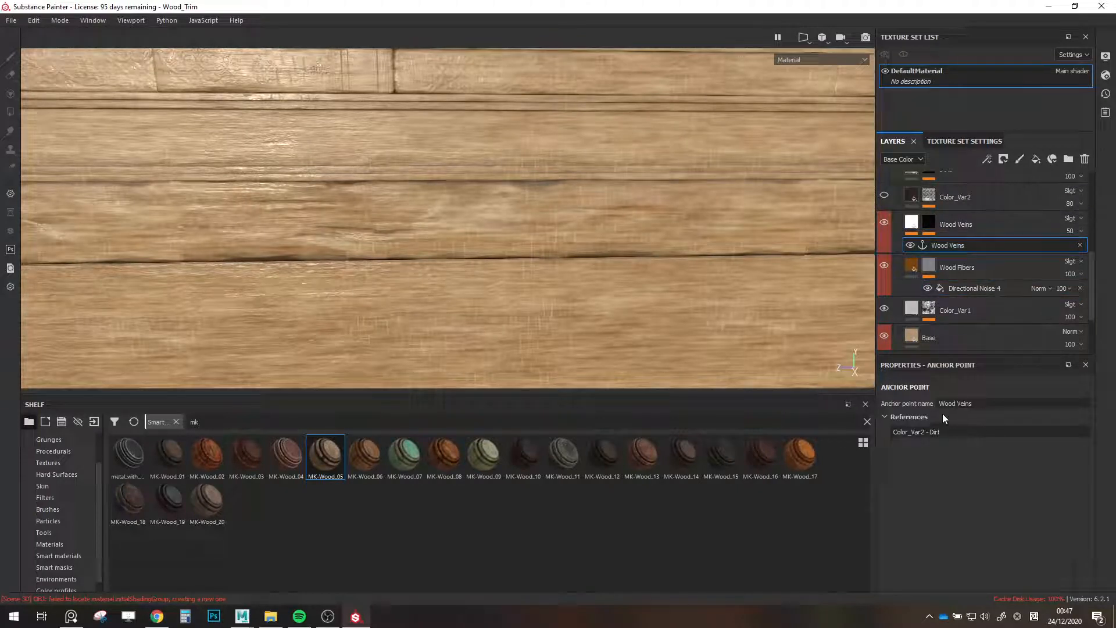
left_click(931, 226)
left_click(971, 277)
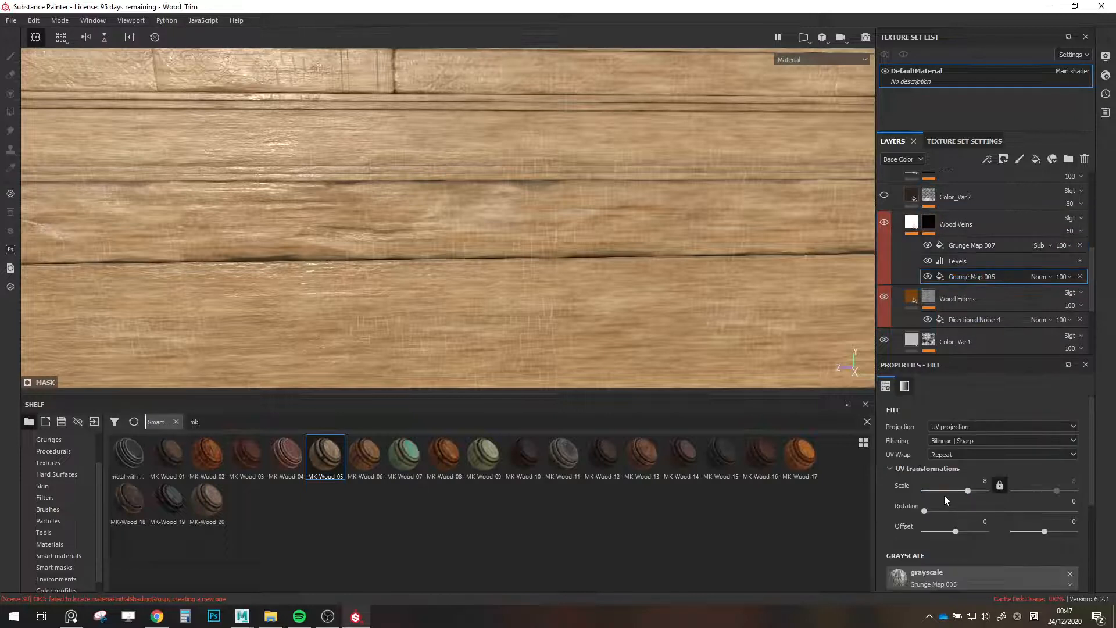
left_click_drag(940, 510, 956, 508)
left_click(1067, 502)
type("90")
key("Return")
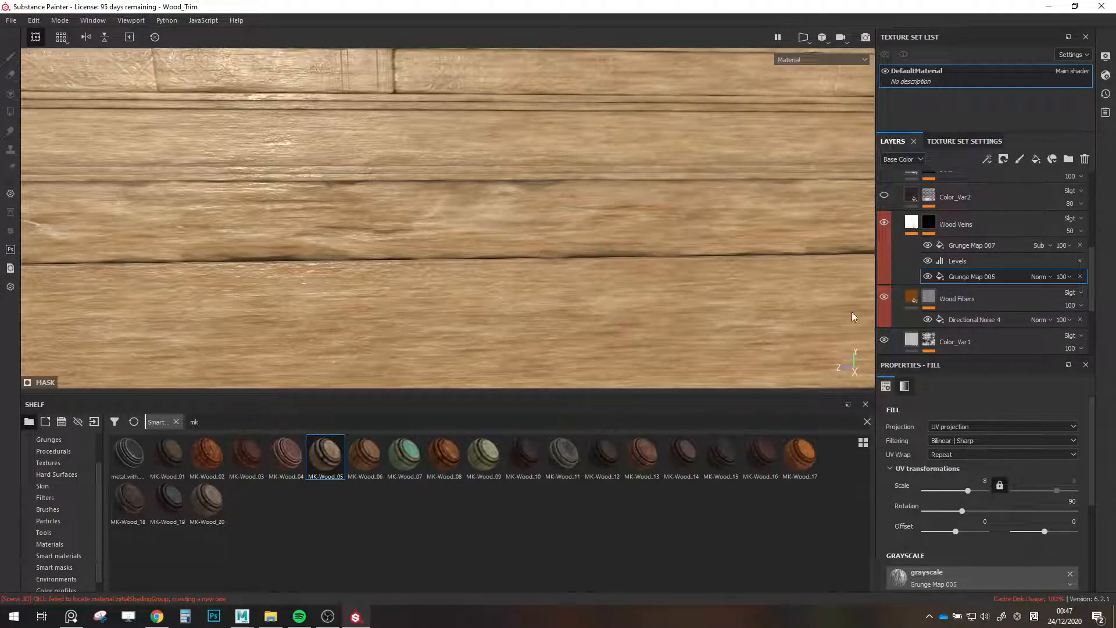
Check the Wood Veins mask's Grunge Map 007 fill and show the Color_Var2 layer again.
left_click(935, 262)
left_click(954, 249)
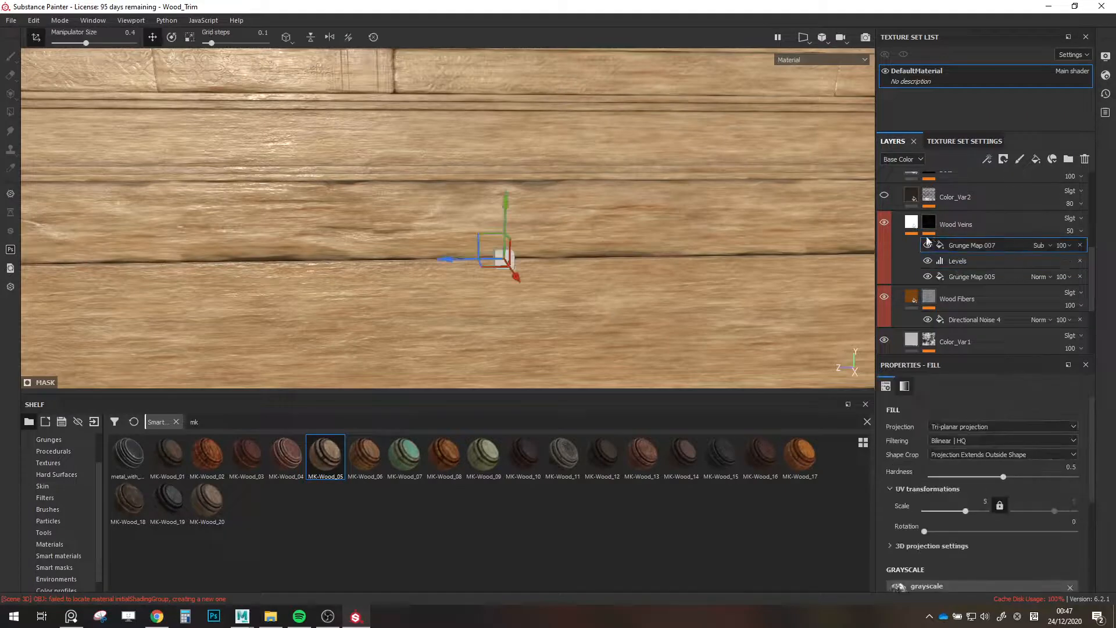
left_click(884, 196)
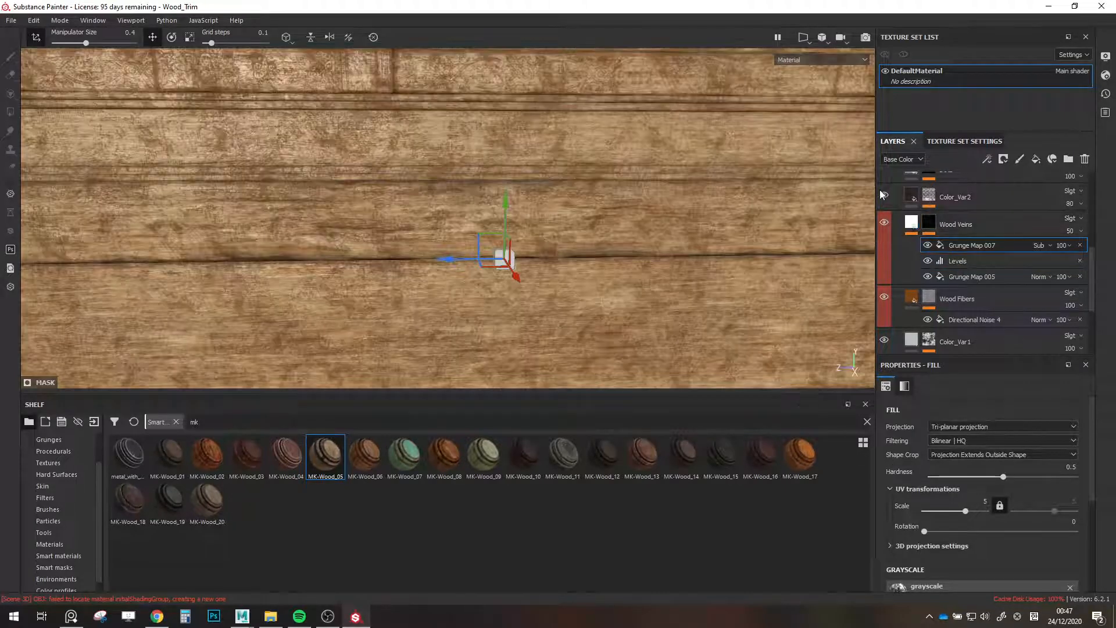
left_click(935, 207)
right_click_drag(618, 308, 516, 320, "alt")
left_click_drag(516, 320, 570, 290, "alt")
scroll(889, 238, "up", 2)
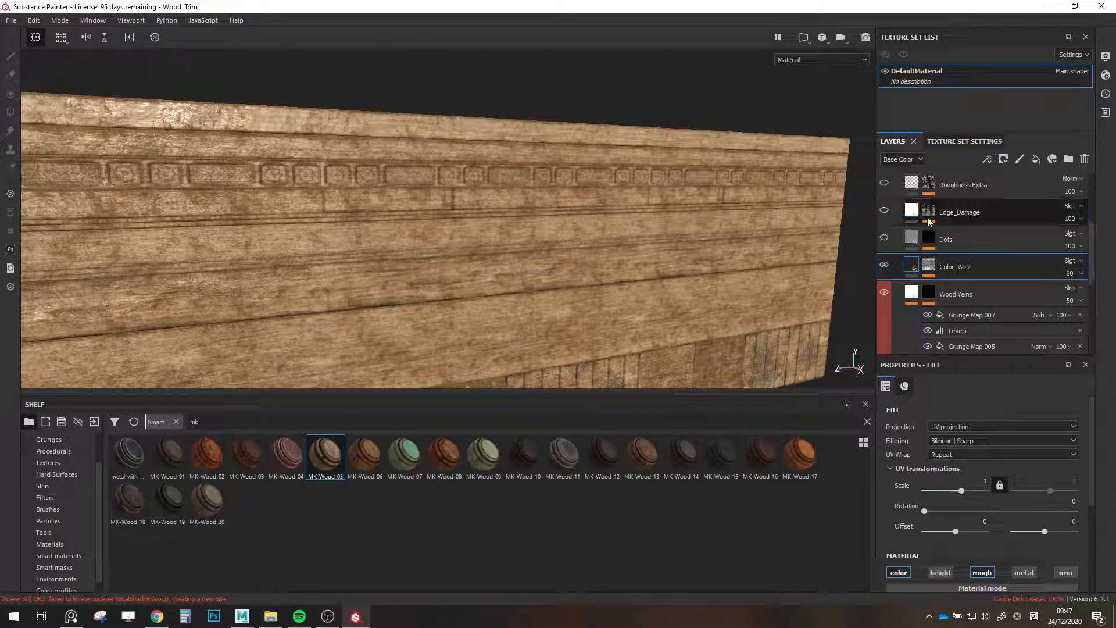
Show MK-Wood_05's Dots, Edge_Damage, Roughness Extra, Wod Dirt and Dirt layers again and inspect the planks.
left_click(884, 211)
scroll(884, 198, "up", 3)
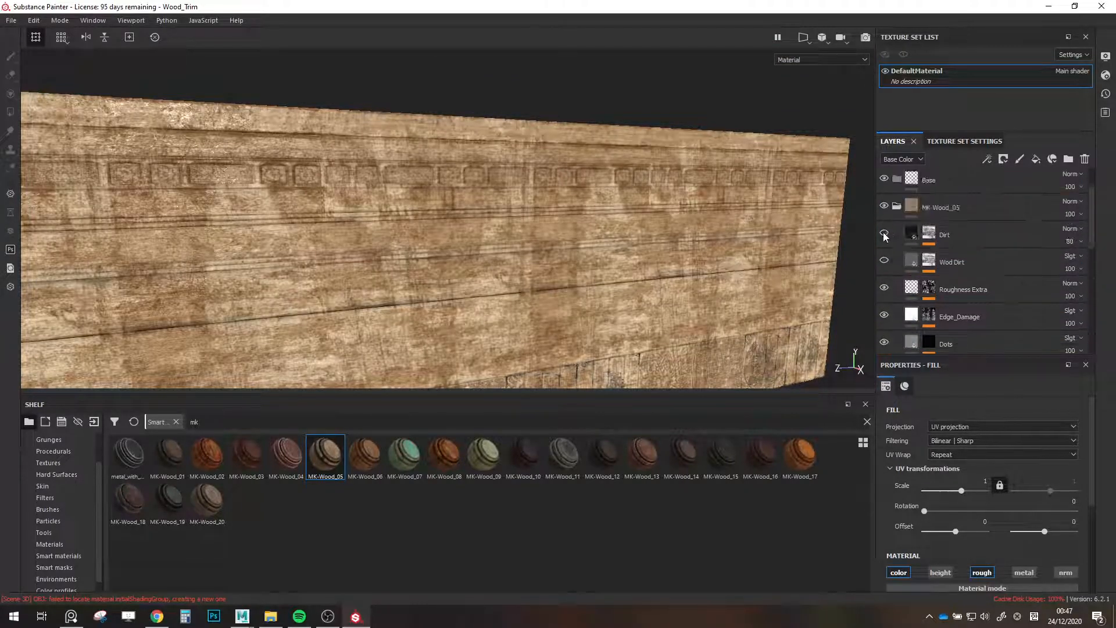
left_click(884, 233)
left_click(884, 260)
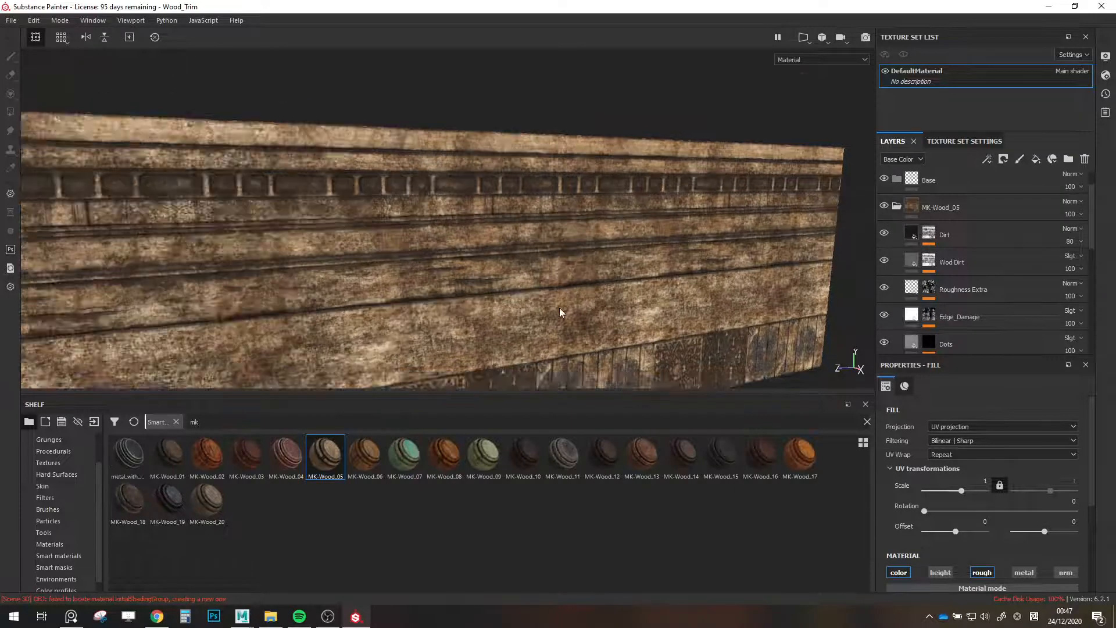
middle_click_drag(561, 313, 626, 228, "alt")
right_click_drag(626, 227, 692, 232, "alt")
Delete the MK-Wood_05 folder and add the MK-Wood_20 smart material below the Base folder in its place.
left_click(897, 207)
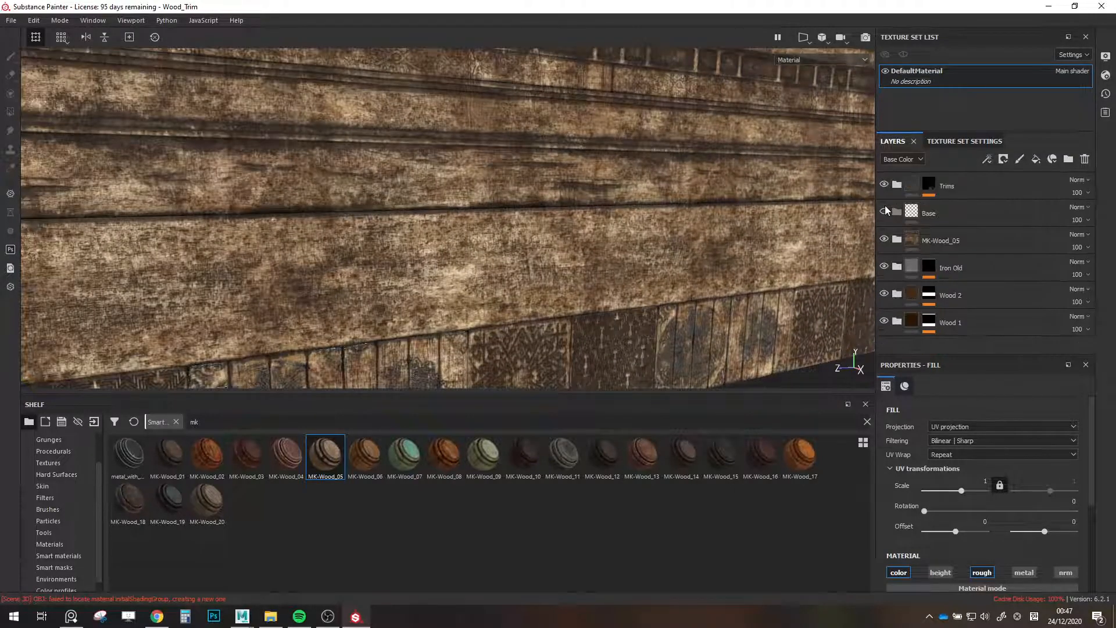
left_click(886, 212)
left_click(938, 238)
key("Delete")
left_click_drag(203, 499, 982, 223)
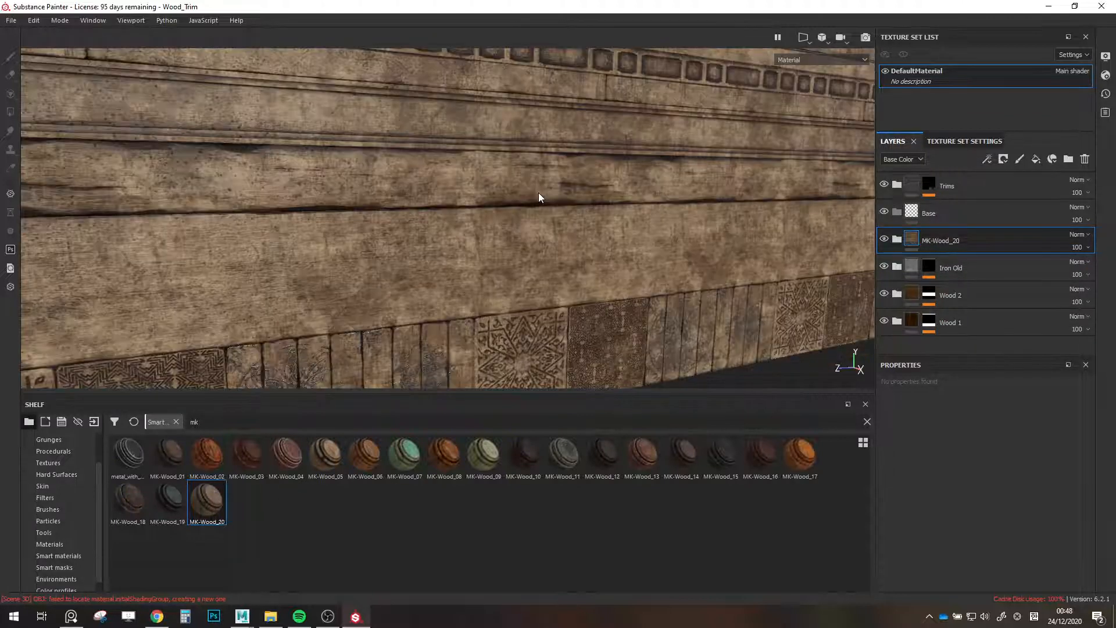
left_click_drag(539, 194, 507, 261, "alt")
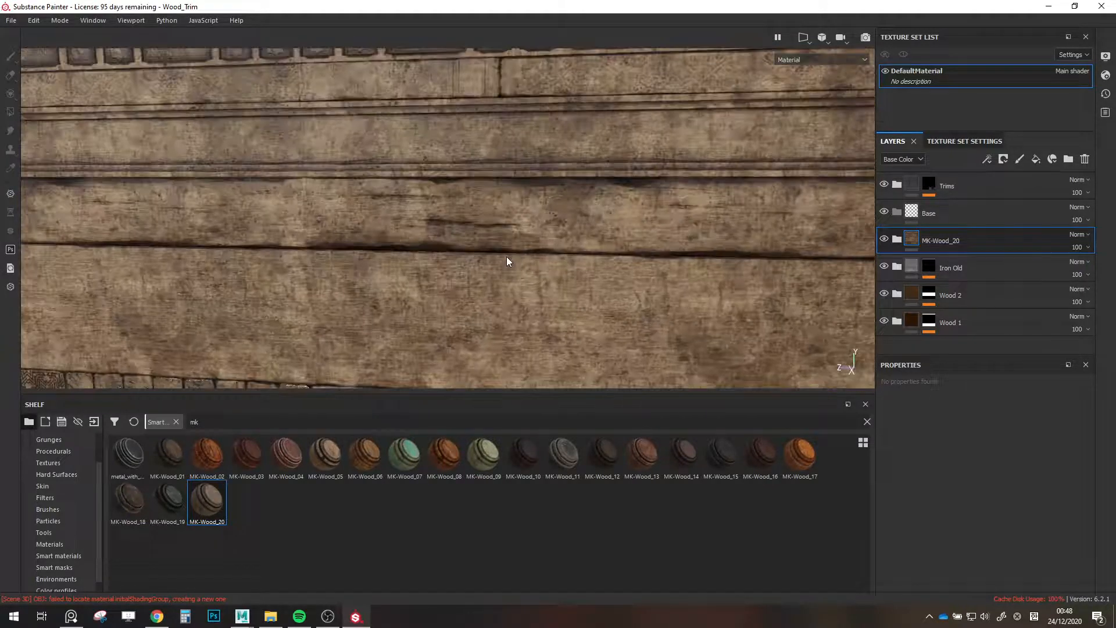
Check the handwritten wood notes and reference photos on the reference board.
left_click(71, 617)
scroll(81, 465, "down", 5)
middle_click_drag(71, 452, 173, 442)
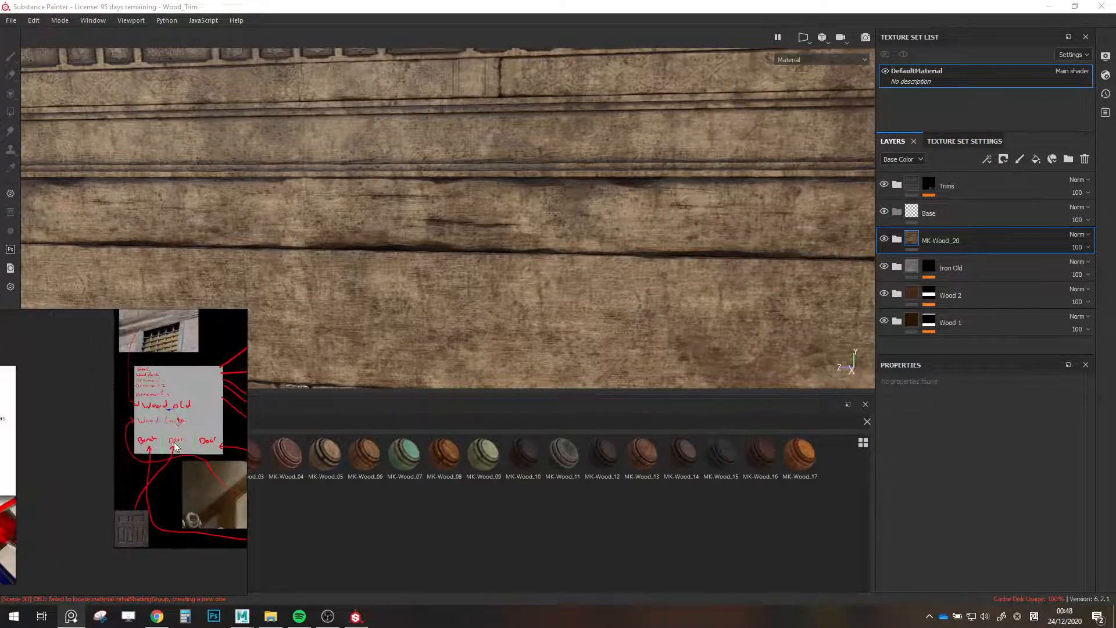
right_click_drag(195, 440, 519, 397)
left_click(72, 616)
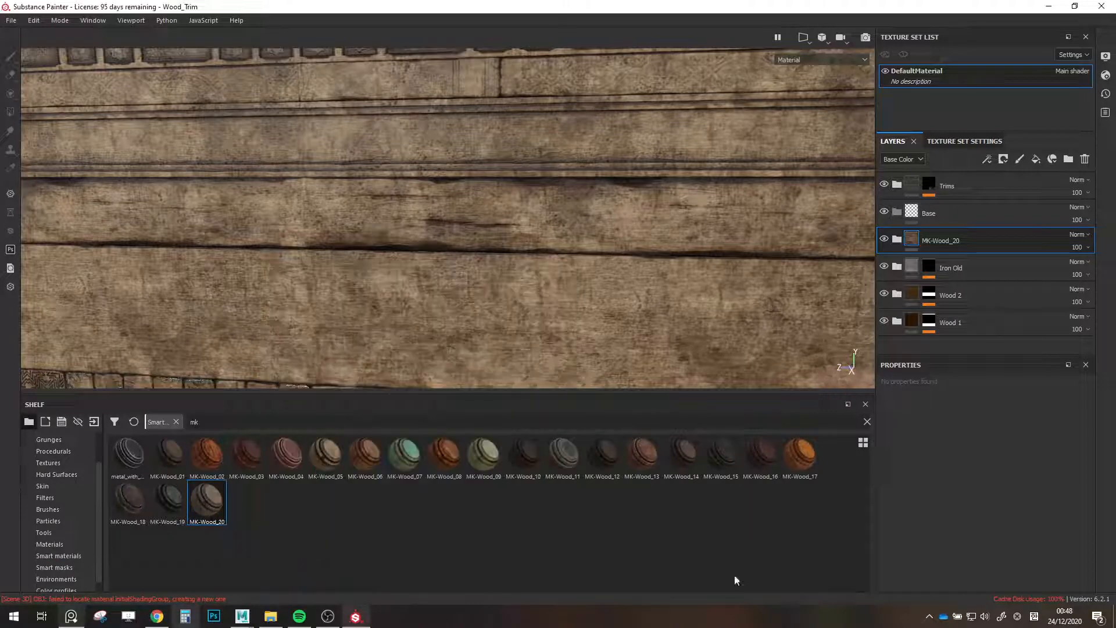
Switch to the Gayer-Anderson Museum street view in Chrome and frame the weathered wooden beams above the grilled window.
key("alt+Tab")
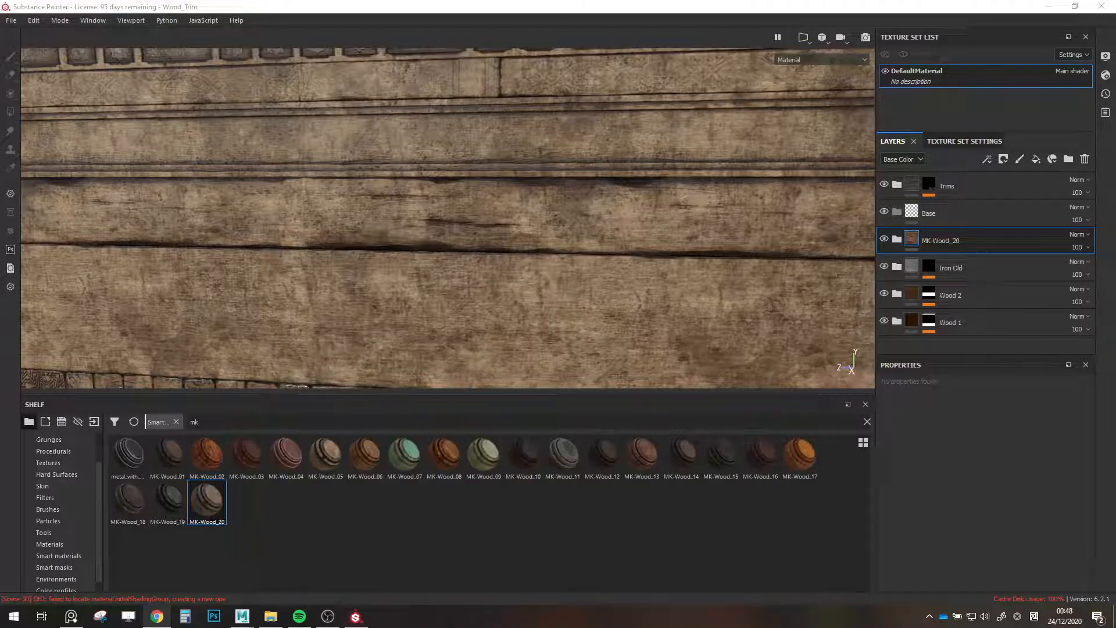
left_click_drag(0, 168, 642, 160)
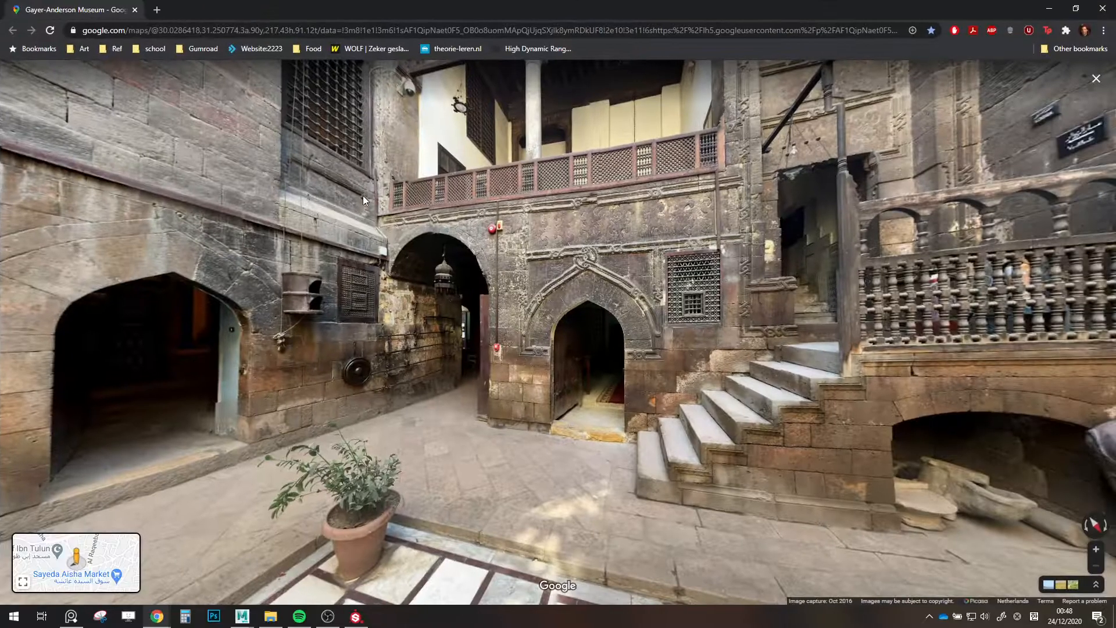
left_click_drag(503, 219, 548, 226)
scroll(454, 160, "up", 5)
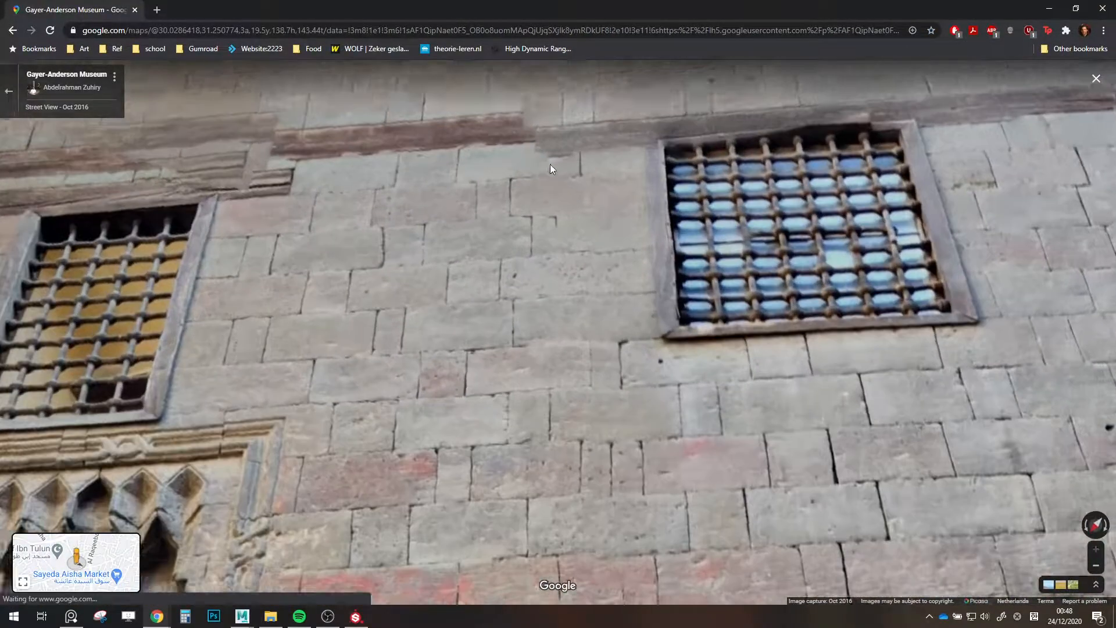
left_click_drag(550, 164, 880, 213)
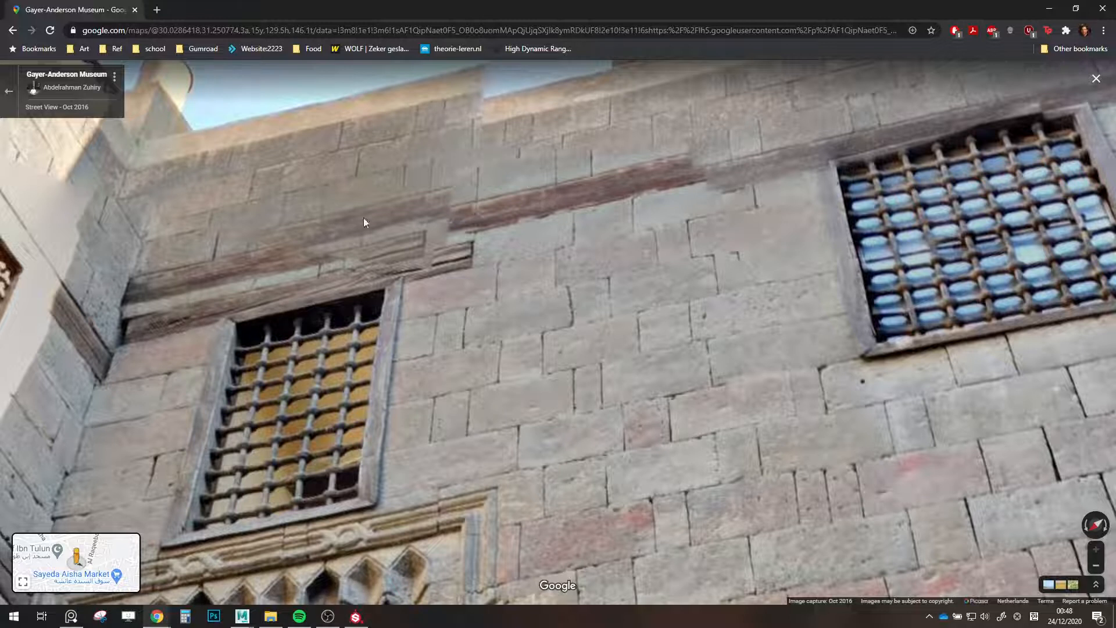
left_click_drag(378, 288, 414, 329)
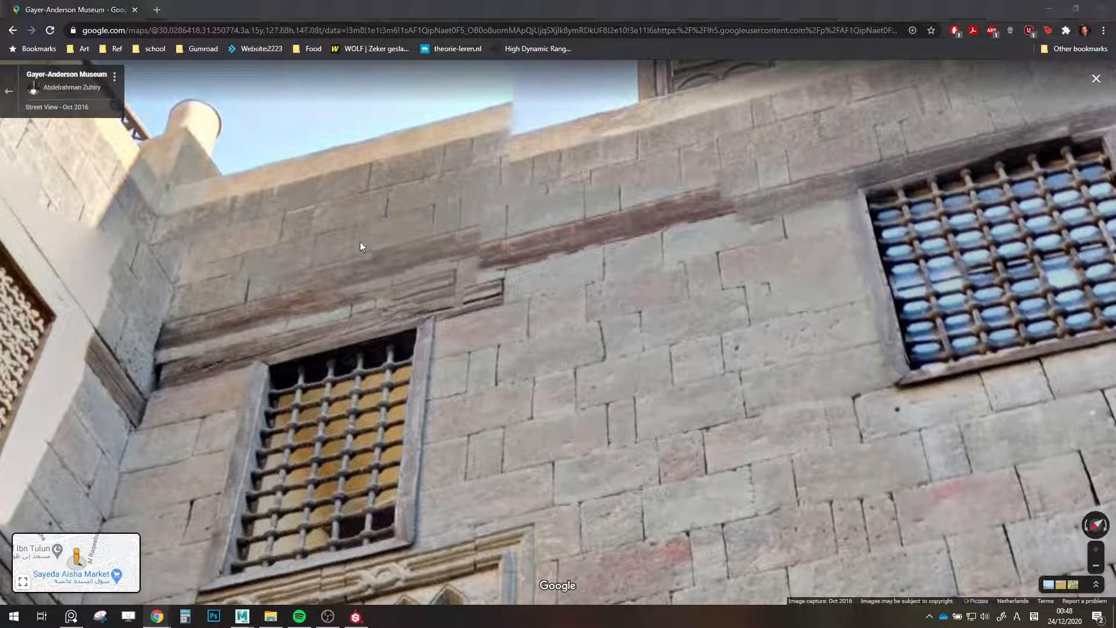
Snip the wall area with the wooden beams, copy it and paste it into the reference board.
left_click_drag(120, 463, 821, 109)
right_click(543, 244)
left_click(567, 265)
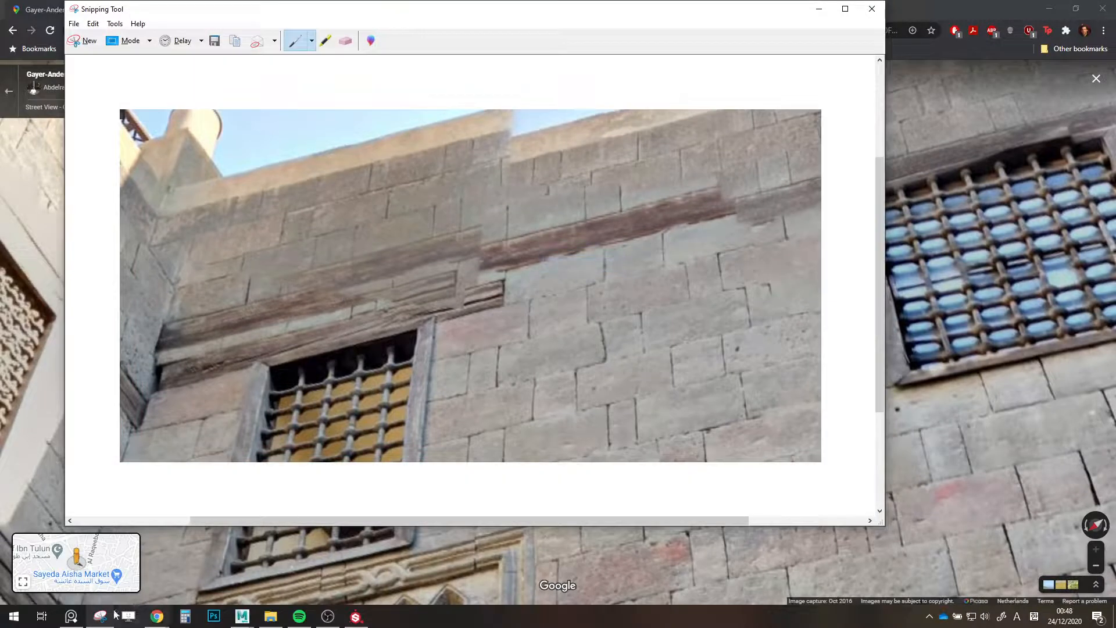
left_click(82, 611)
scroll(381, 463, "down", 3)
key("ctrl+v")
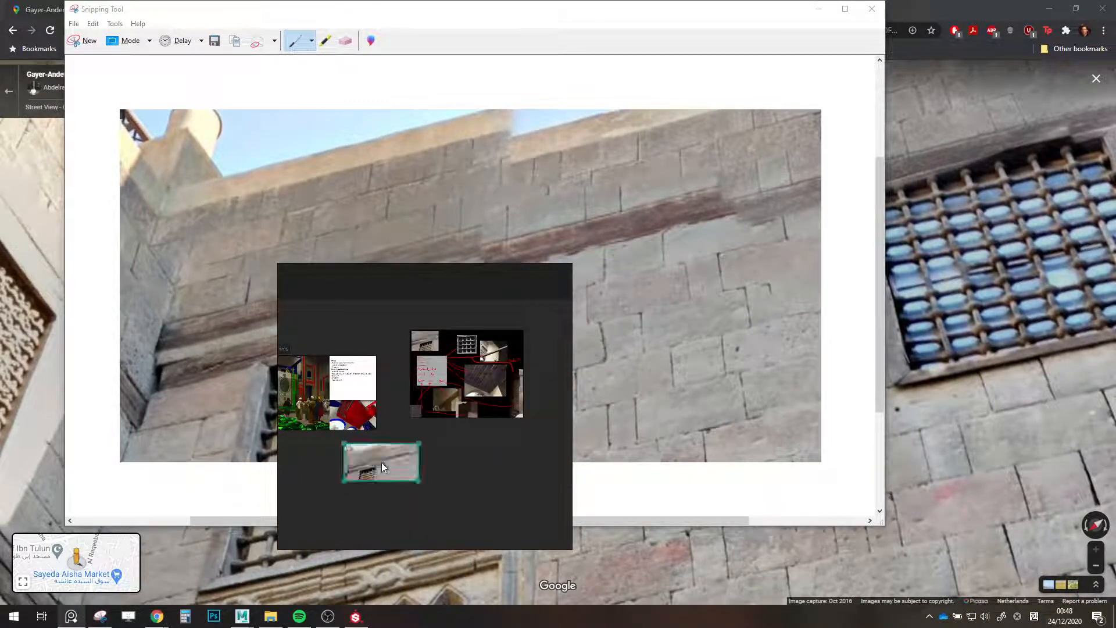
Move the pasted beam photo clear of the other references, enlarge it in view and return to Substance Painter.
left_click_drag(381, 462, 235, 403)
scroll(469, 479, "up", 5)
left_click_drag(215, 338, 216, 411)
scroll(200, 508, "up", 2)
left_click(356, 615)
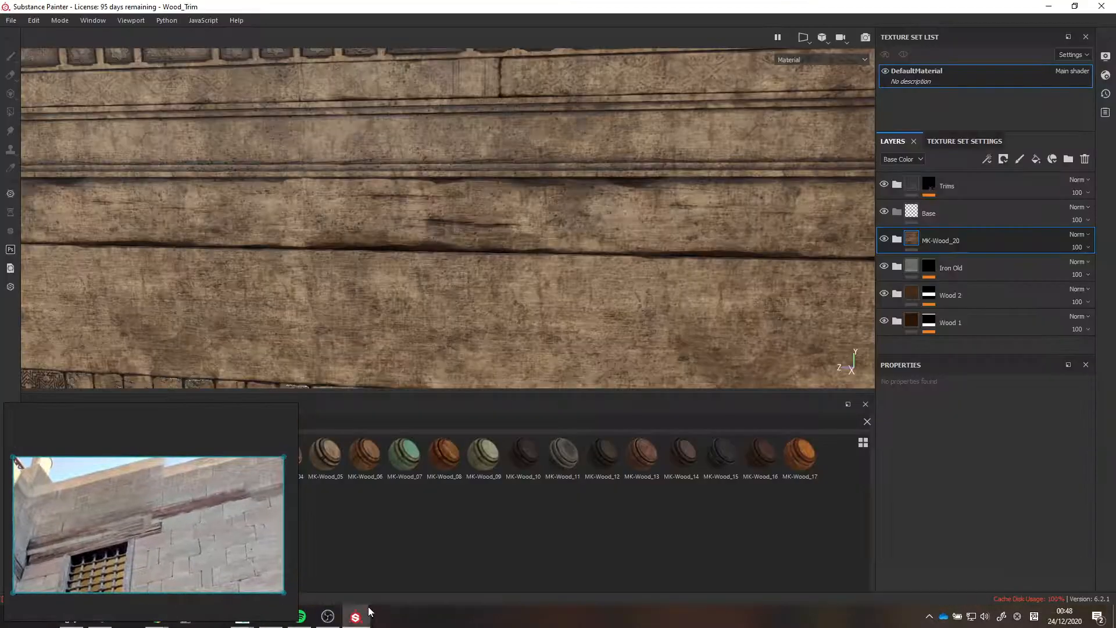
Move and shrink the reference window beside the shelf so the beam photo stays visible without covering the smart materials.
left_click_drag(247, 403, 234, 475)
scroll(566, 262, "down", 2)
left_click_drag(566, 259, 619, 231, "alt")
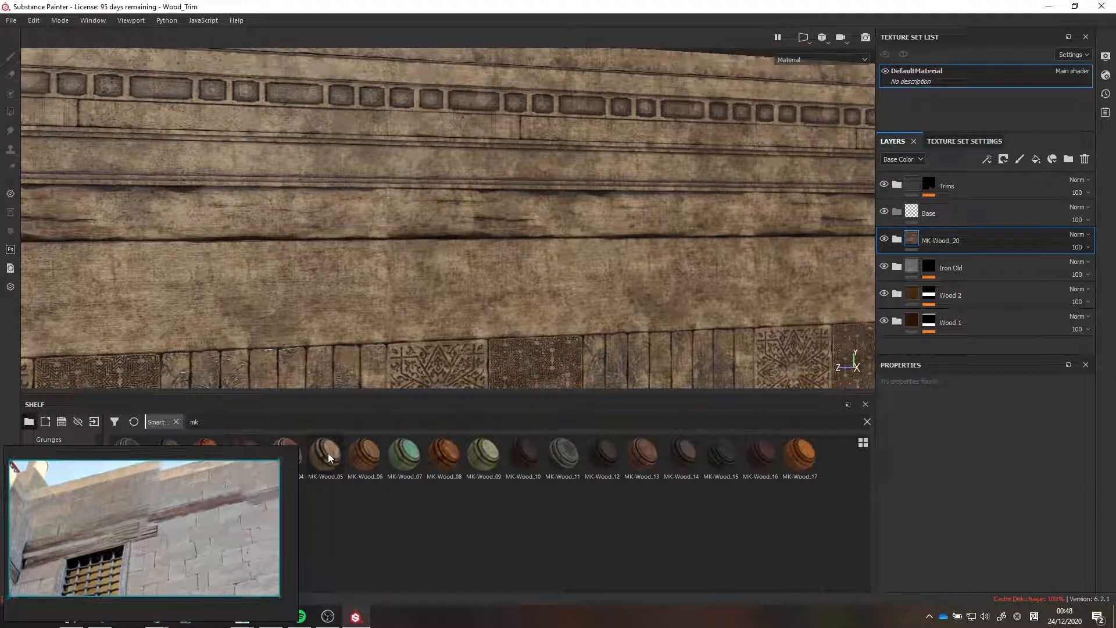
right_click(298, 448)
left_click(199, 479)
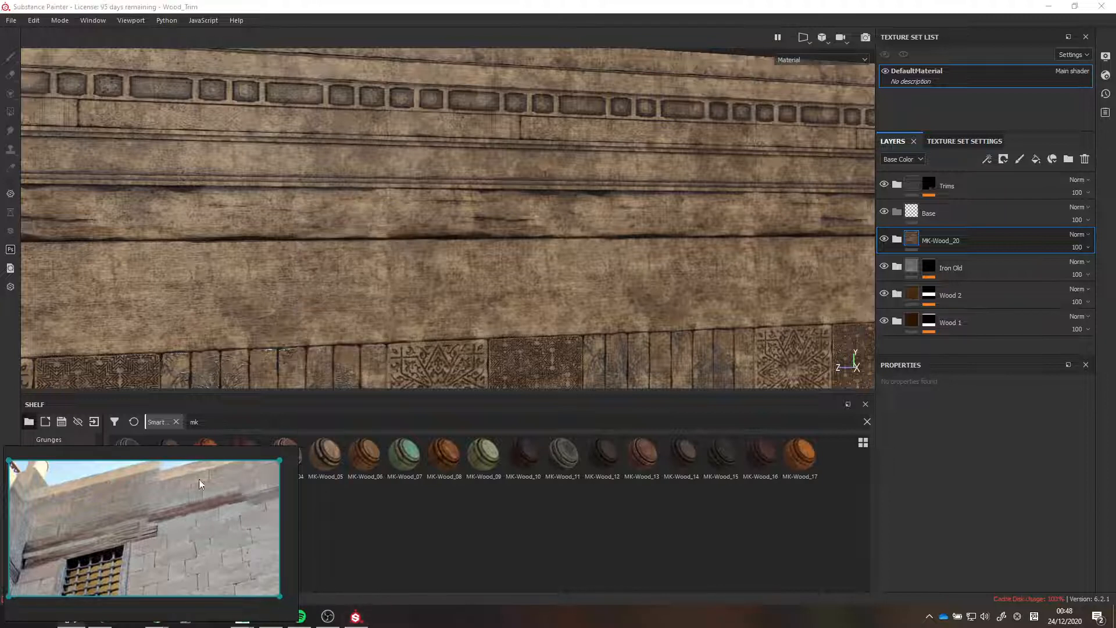
left_click_drag(288, 495, 1110, 483)
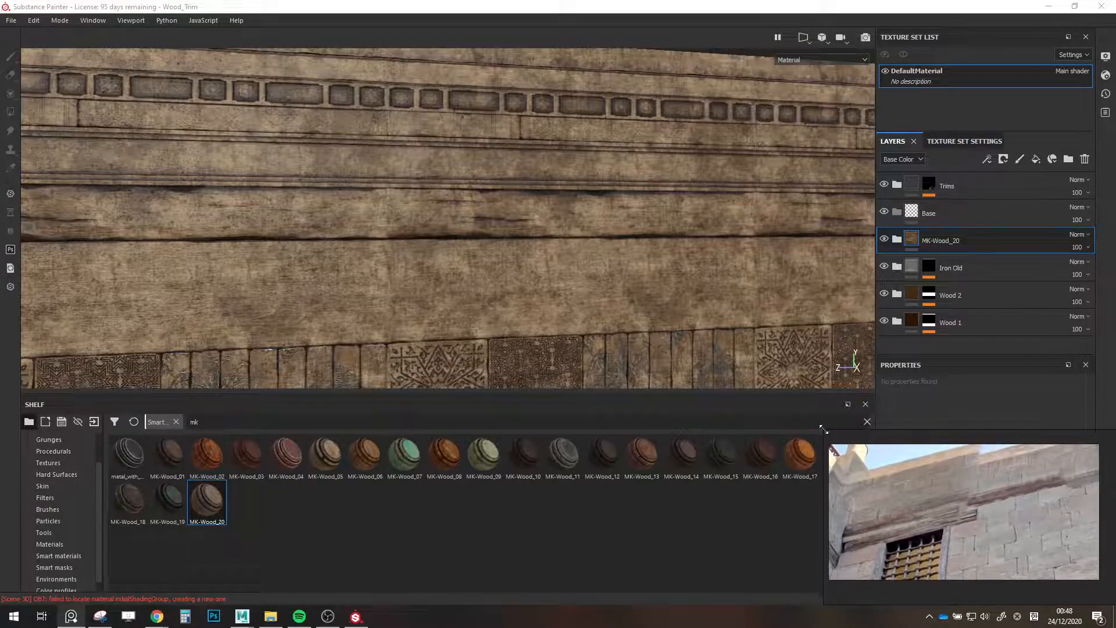
left_click_drag(824, 430, 886, 436)
middle_click_drag(979, 498, 1014, 510)
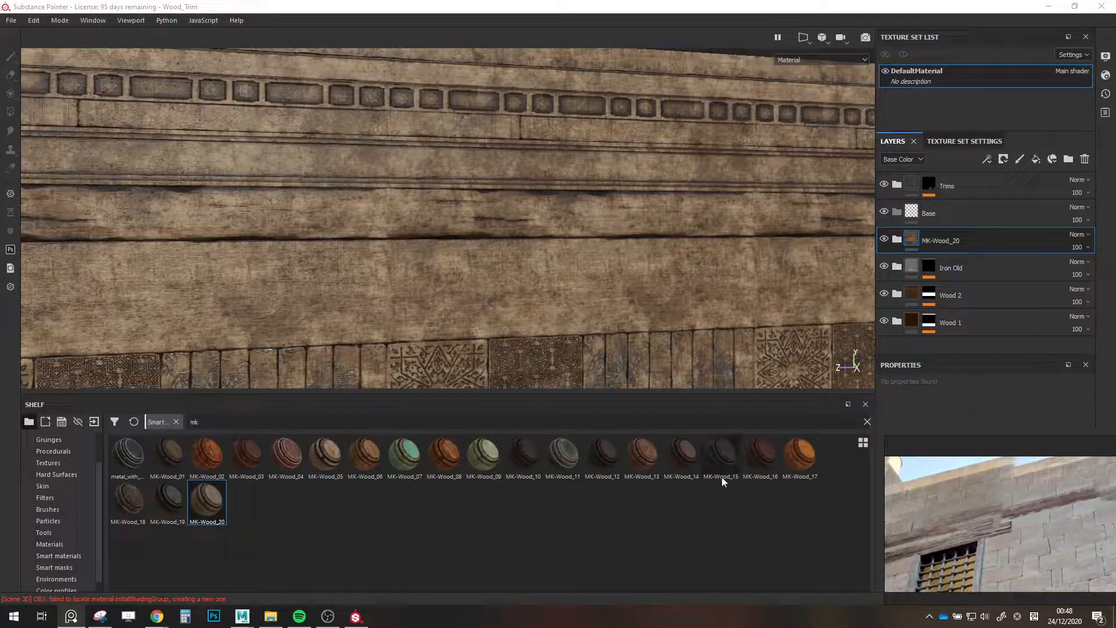
Add the MK-Wood_16 smart material below the Base folder and delete the MK-Wood_20 folder.
left_click_drag(751, 451, 898, 229)
left_click(956, 266)
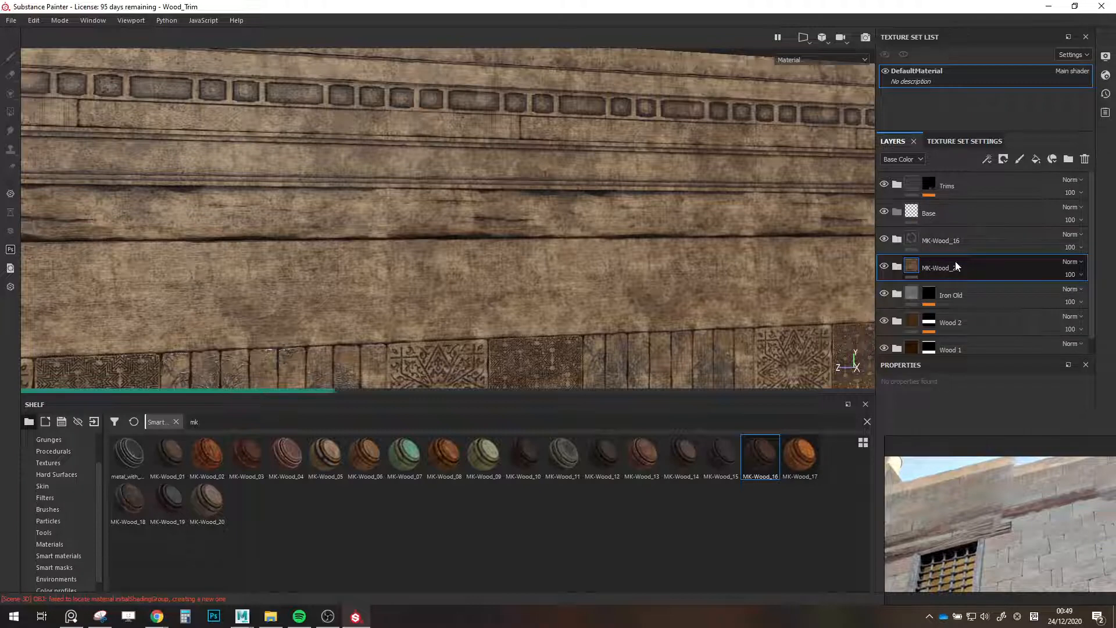
key("Delete")
left_click(929, 245)
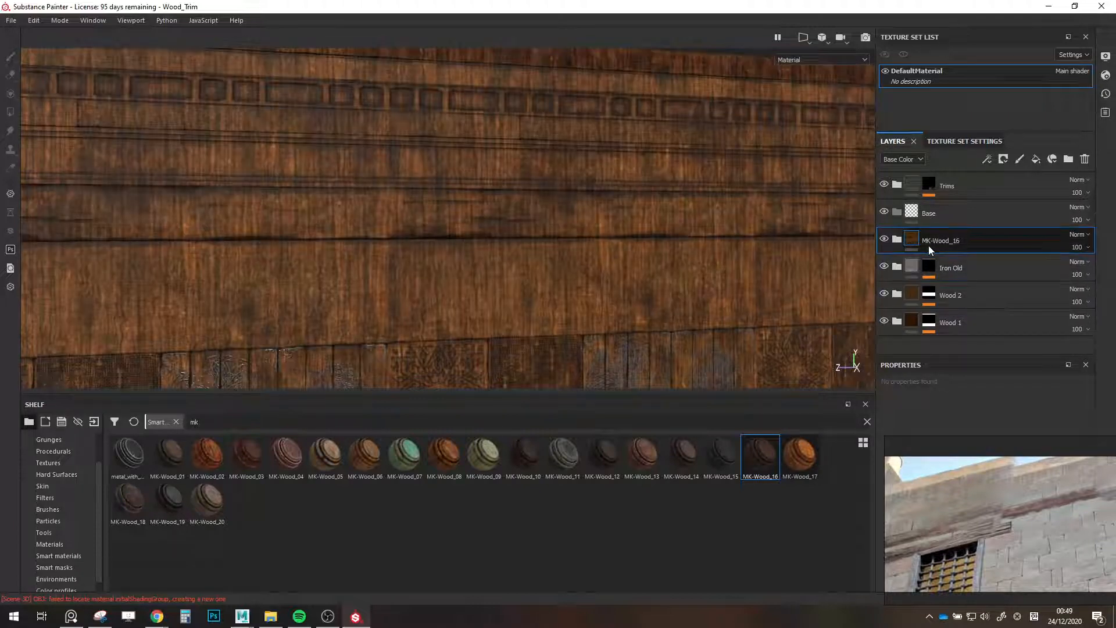
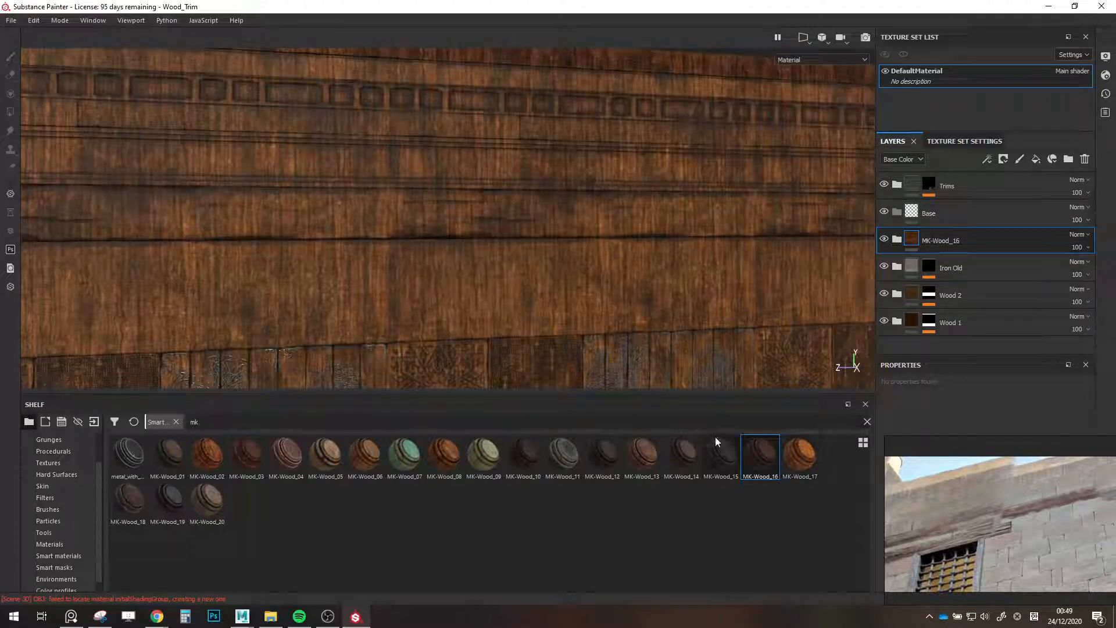
Replace the MK-Wood_16 folder with the MK-Wood_14 smart material and expand its layers.
left_click(1084, 159)
left_click_drag(853, 340, 954, 225)
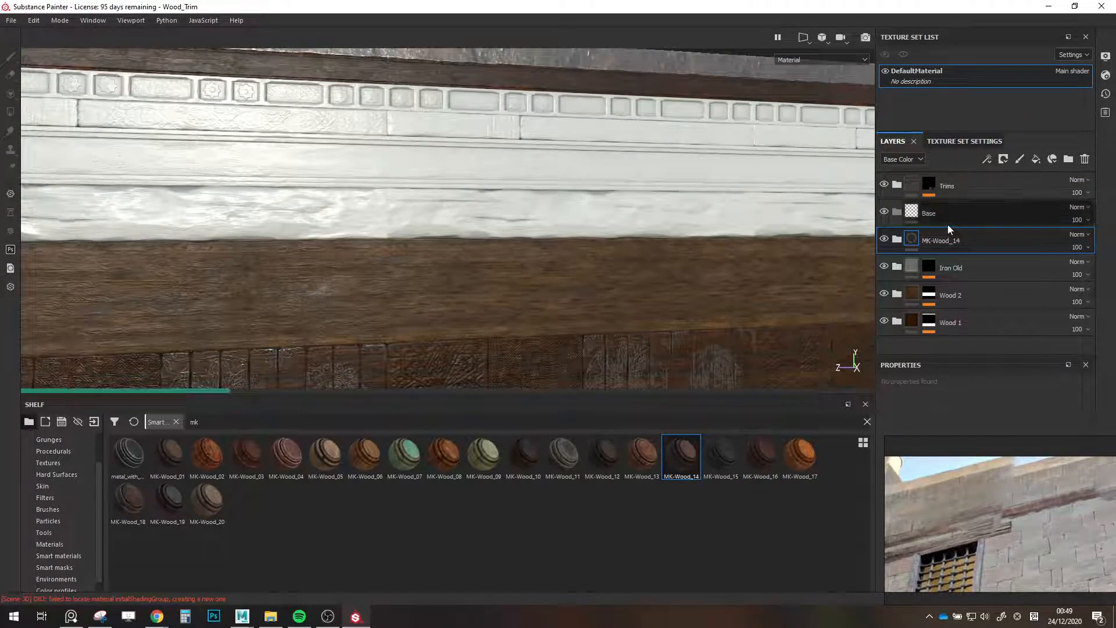
left_click(897, 239)
Hide MK-Wood_14's layers above wood_base, including Edge_damage and Dirt, and set wood_base's UV rotation to 0.
scroll(897, 244, "down", 1)
left_click(885, 232)
left_click(884, 259)
left_click(885, 286)
scroll(887, 292, "down", 2)
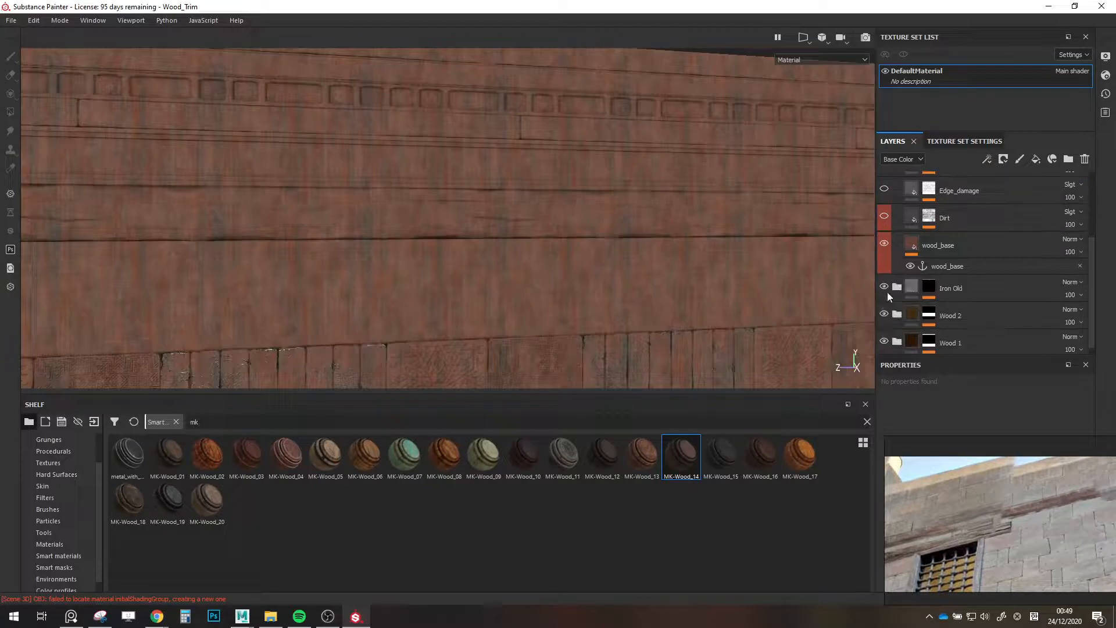
left_click(902, 249)
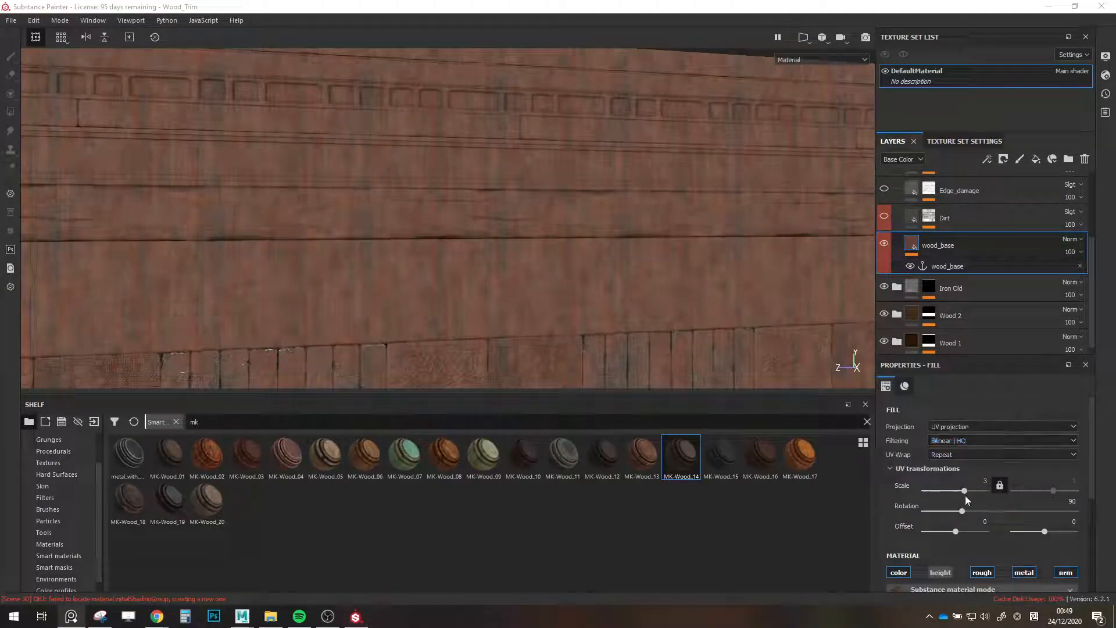
left_click_drag(931, 512, 916, 518)
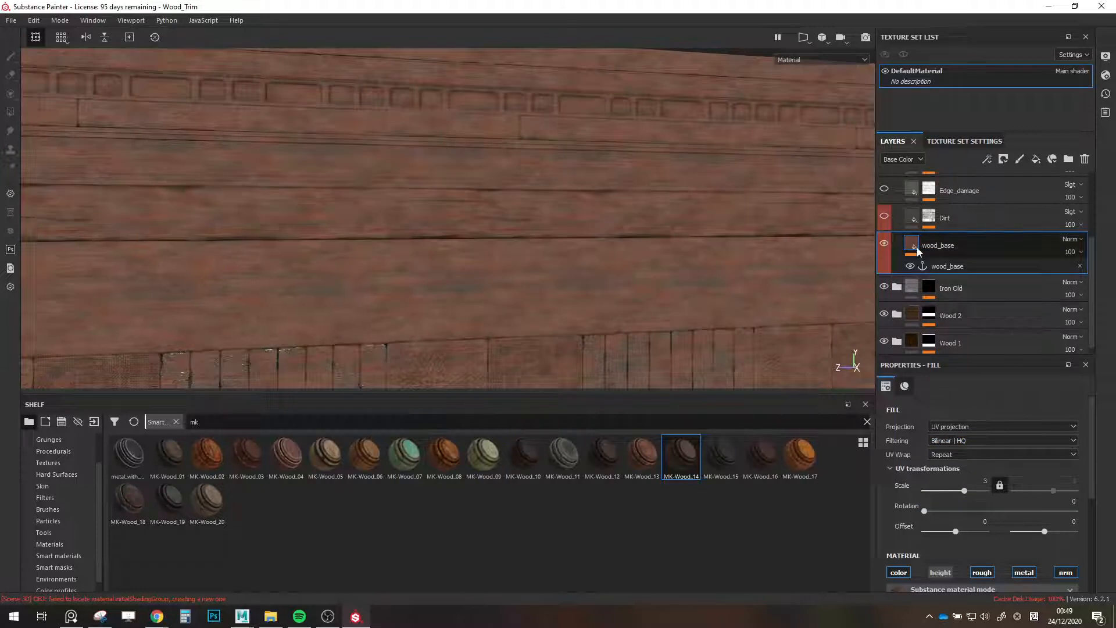
Compare the planks with and without MK-Wood_14's Dirt layer and examine the effects in its mask.
left_click(898, 214)
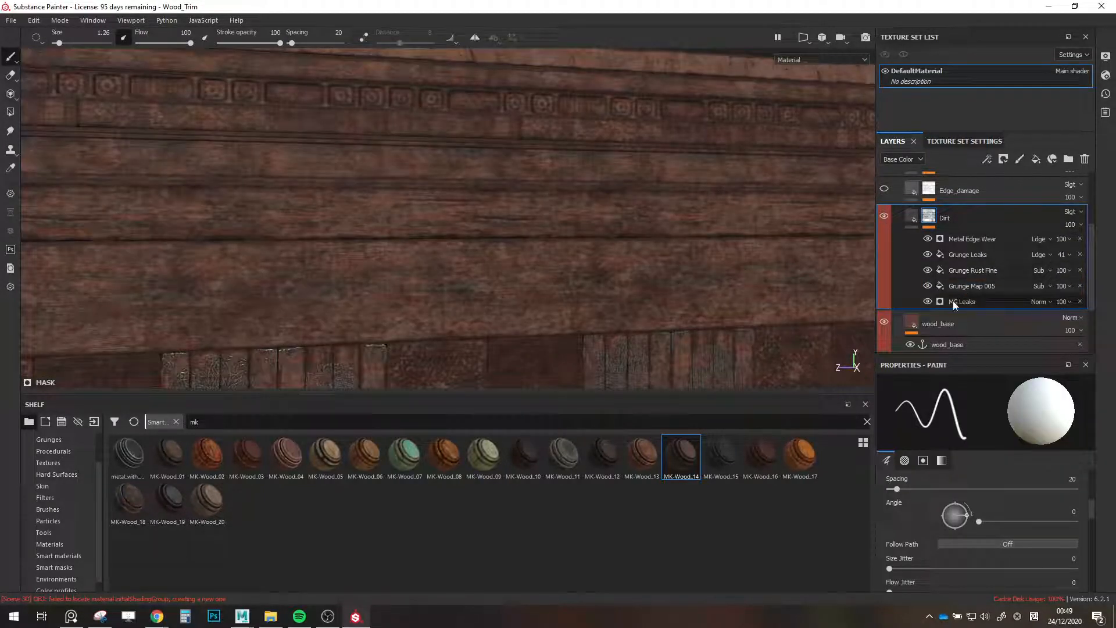
left_click(885, 216)
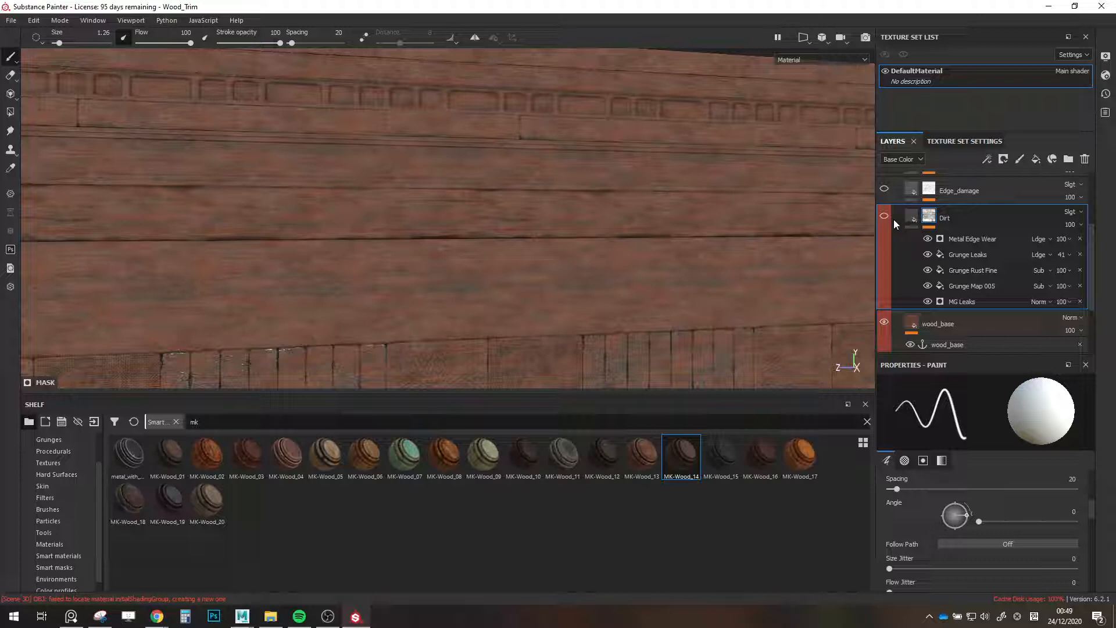
Set wood_base's Wood Color 1 to a dark saturated brown (0.299, 0.117, 0.047) and Wood Color 2 to a dark grey of 0.246.
left_click(978, 327)
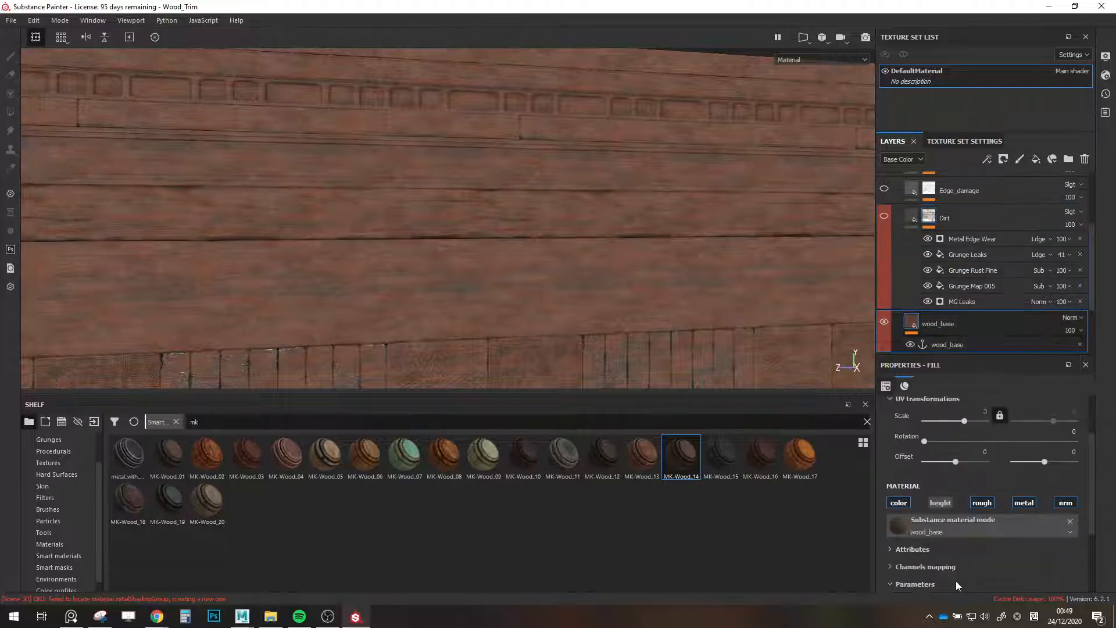
scroll(956, 581, "down", 3)
left_click(899, 546)
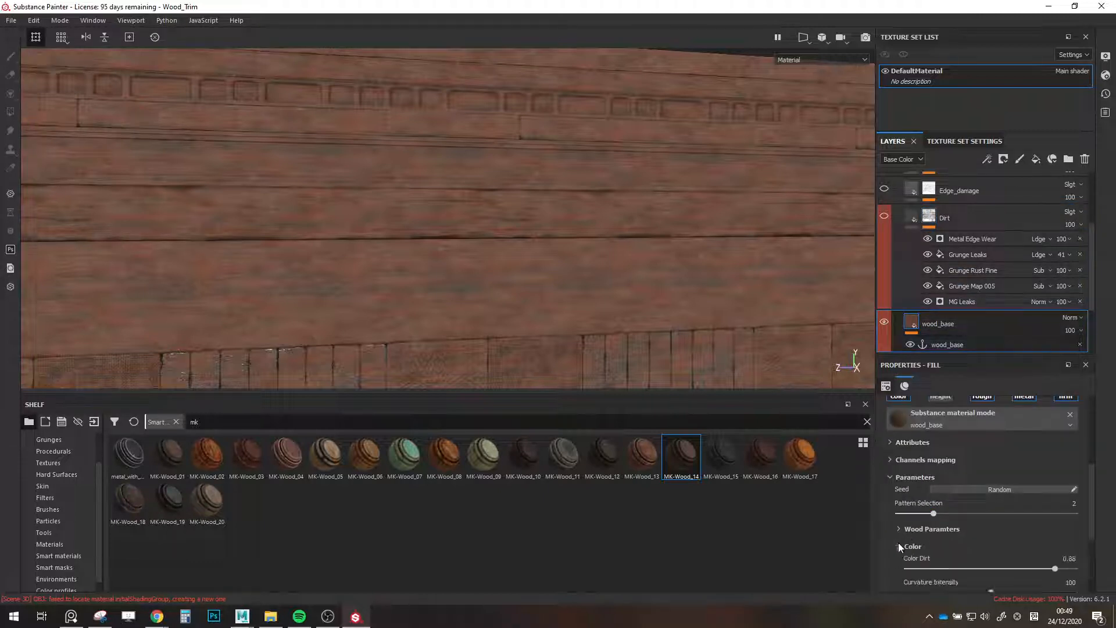
scroll(899, 543, "down", 3)
left_click(970, 556)
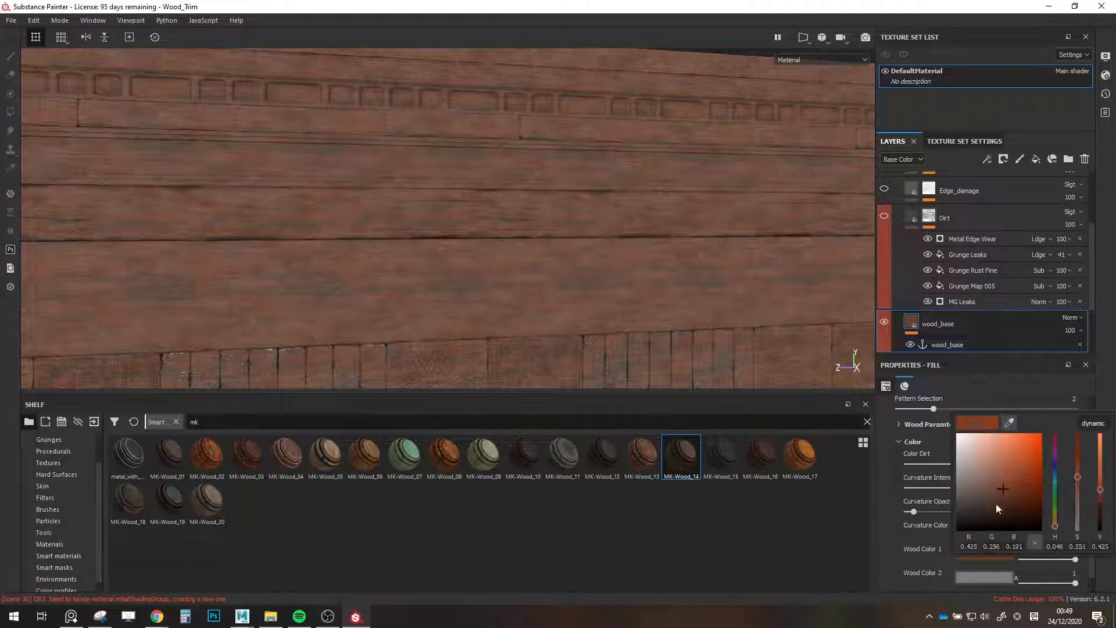
left_click_drag(997, 504, 1028, 500)
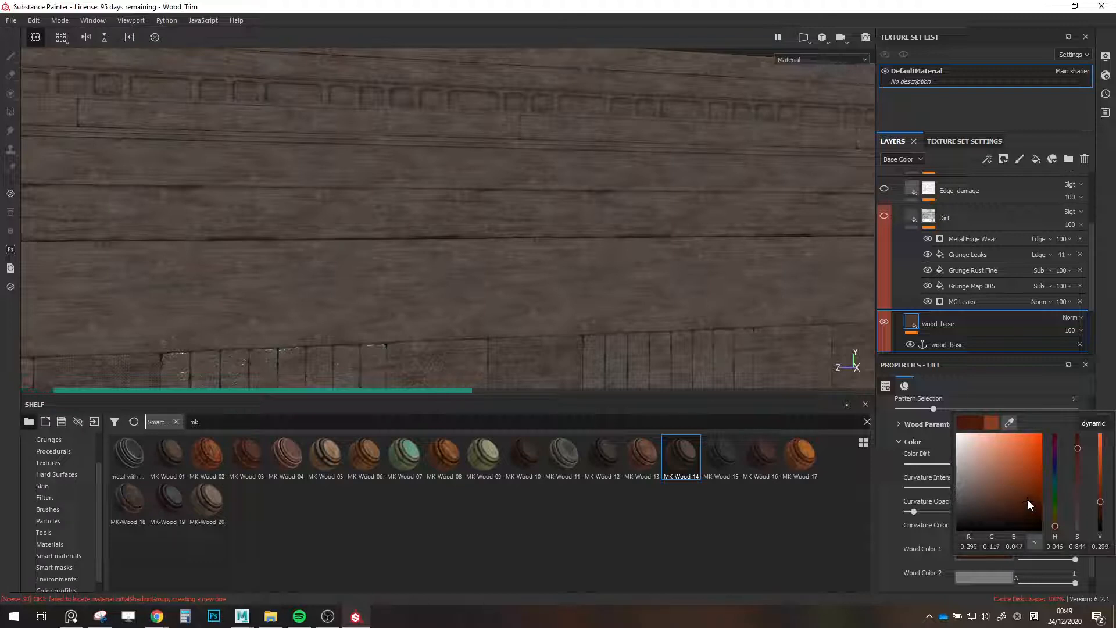
left_click(974, 581)
left_click(959, 532)
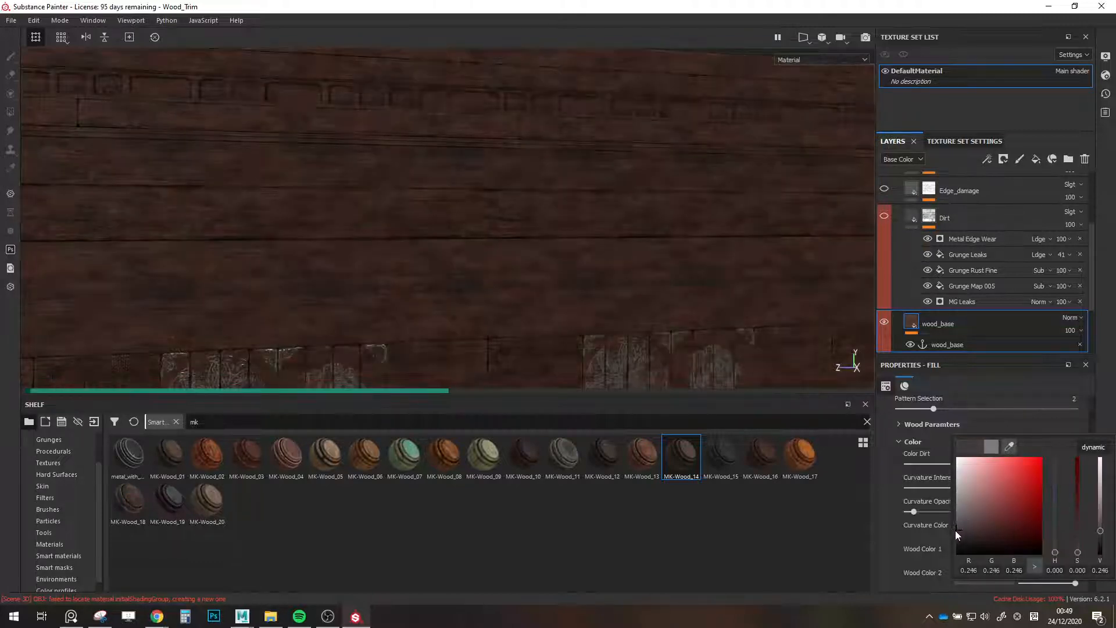
Enlarge the grain of wood_base by lowering its UV scale to 1, and check the planks up close.
scroll(900, 544, "up", 10)
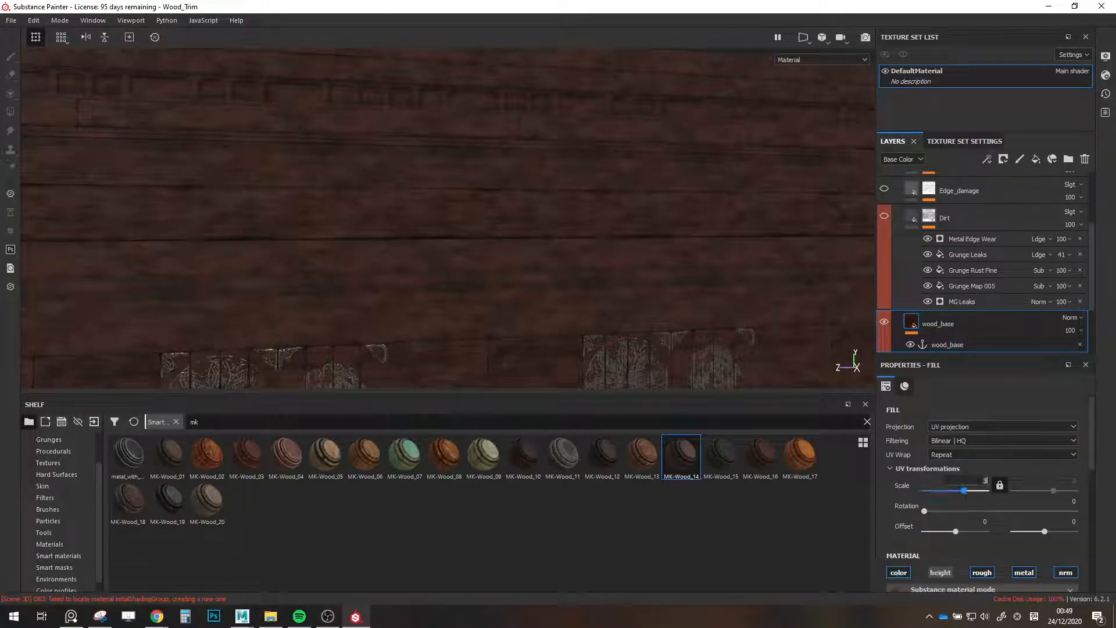
key("Return")
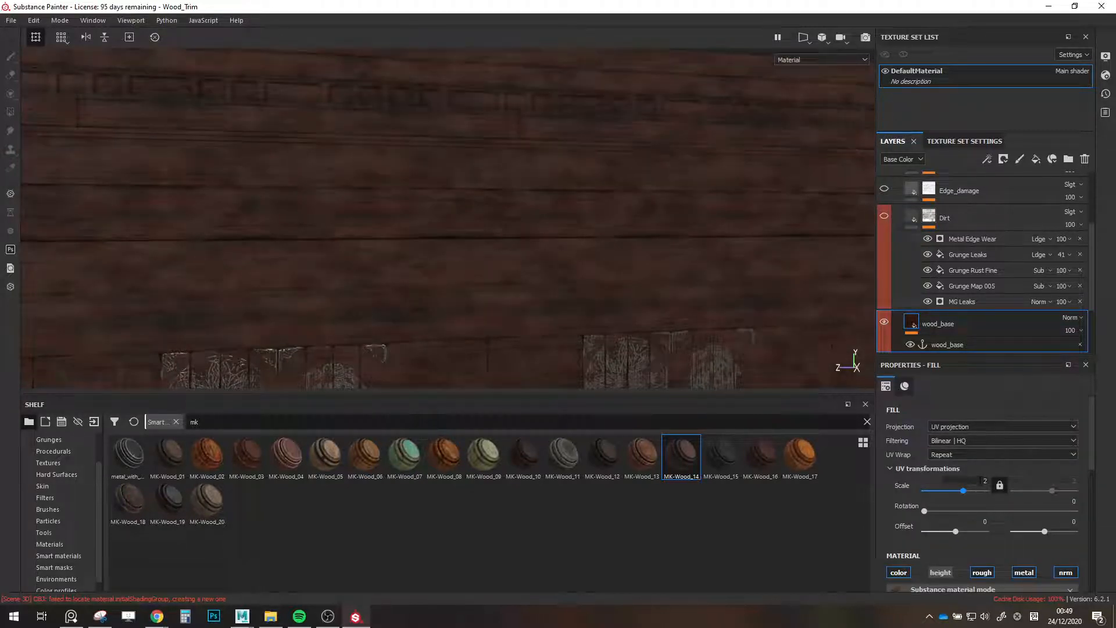
double_click(981, 481)
type("1")
key("Return")
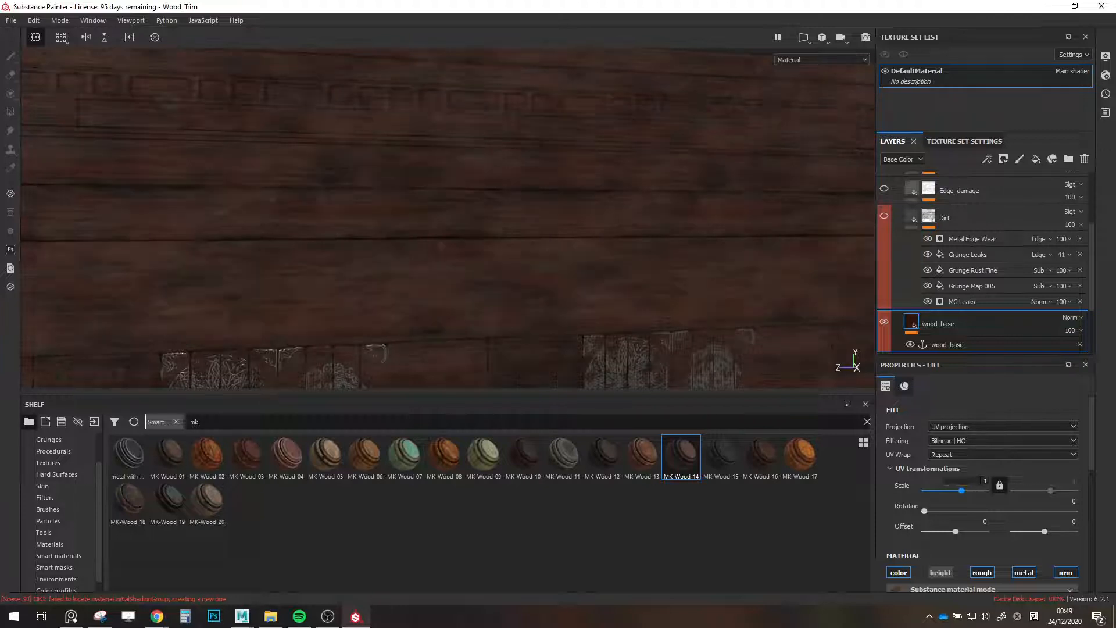
scroll(576, 282, "down", 4)
middle_click_drag(575, 281, 550, 273, "alt")
scroll(550, 273, "up", 3)
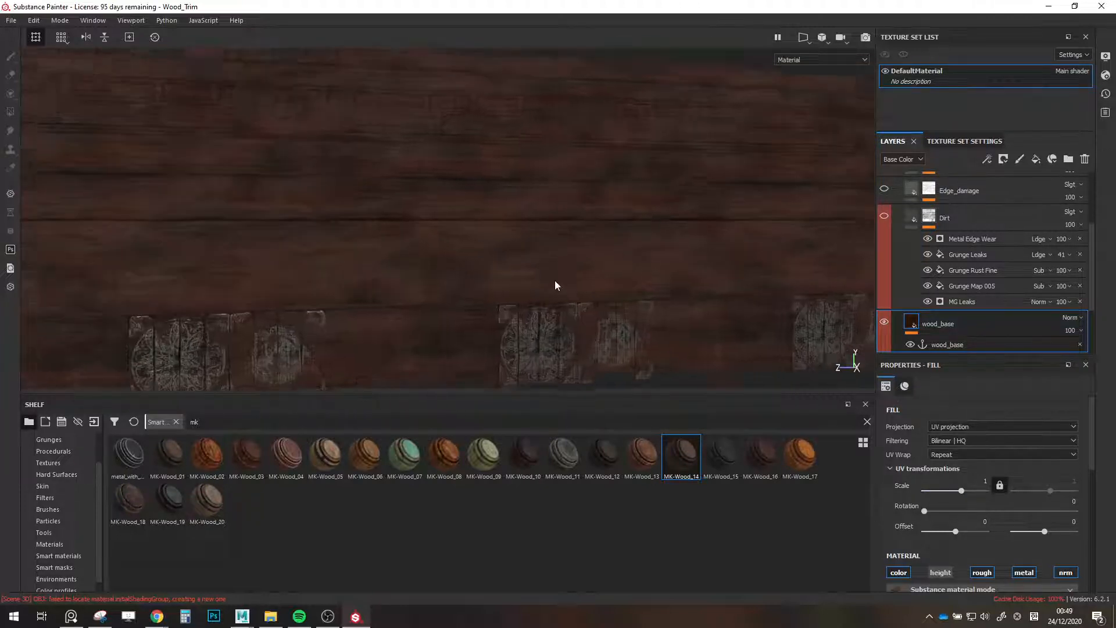
left_click_drag(555, 280, 588, 200, "alt")
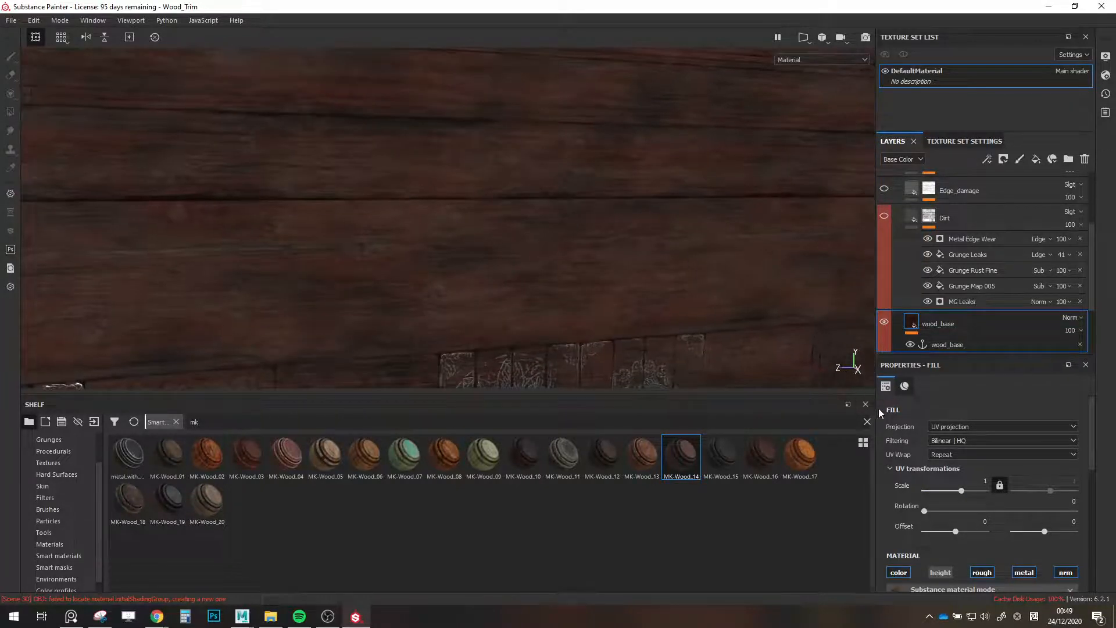
Set wood_base's Curvature Color to a mid grey of 0.455 and its Curvature Intensity to 58.33.
scroll(996, 459, "down", 10)
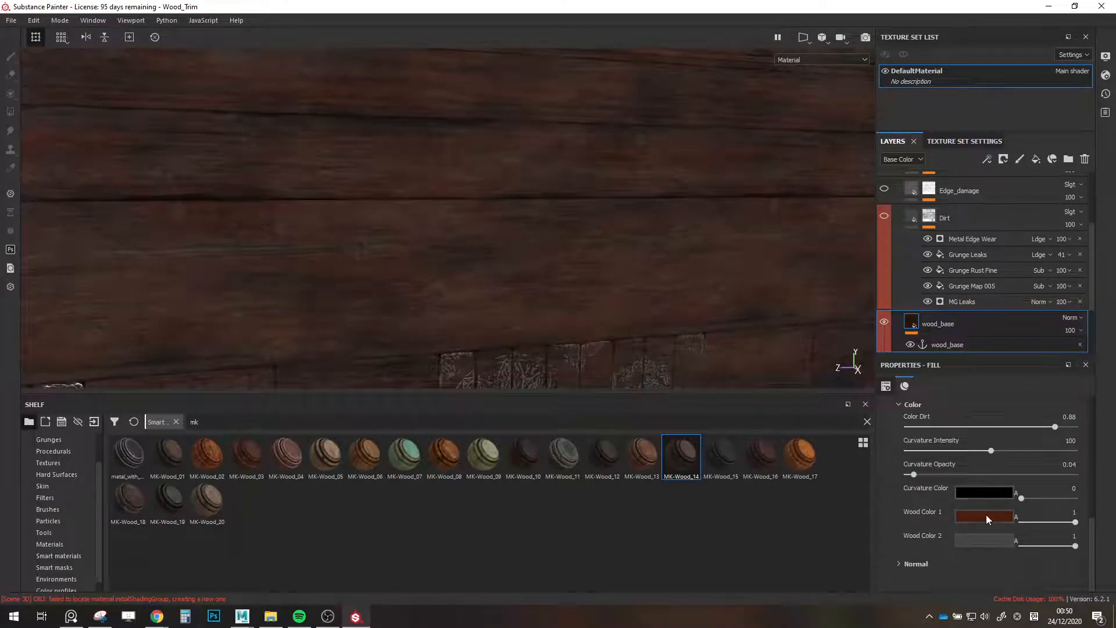
left_click(966, 494)
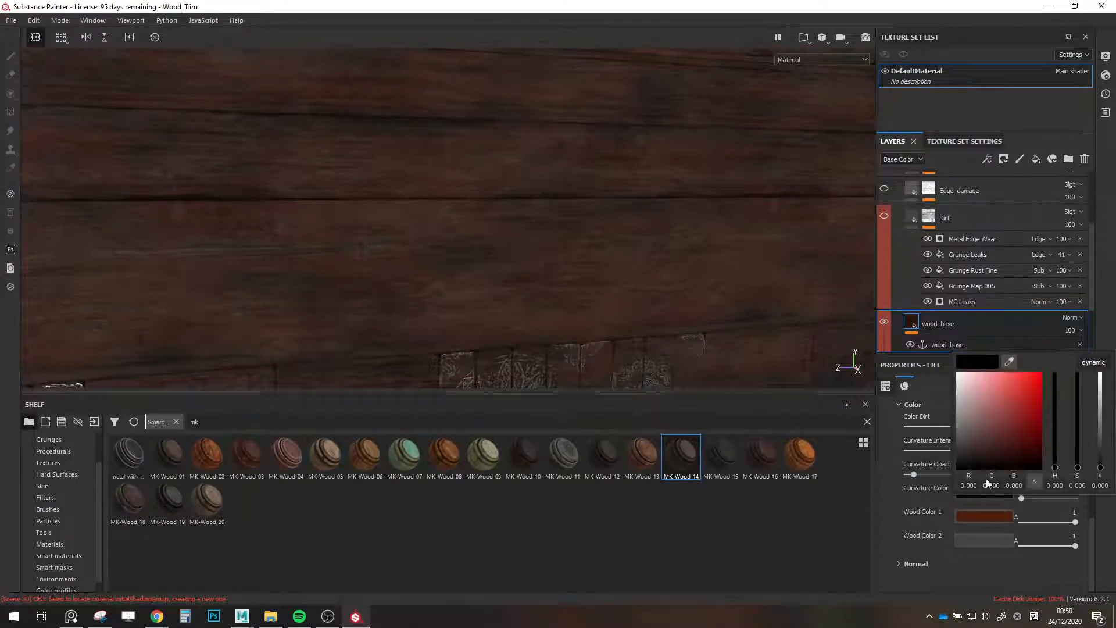
left_click(956, 427)
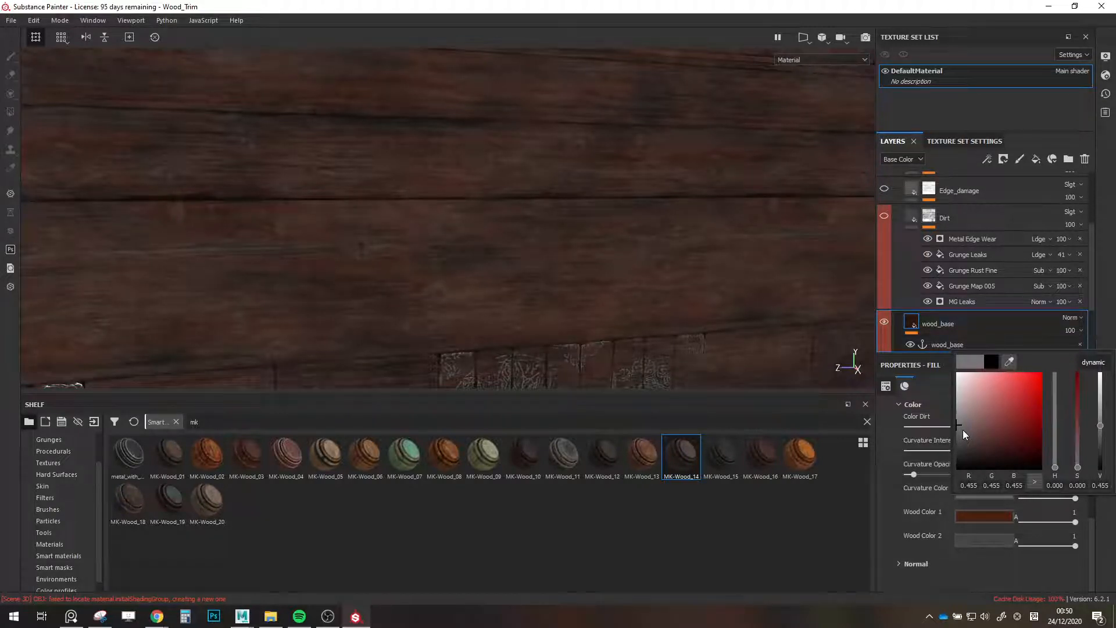
left_click(863, 502)
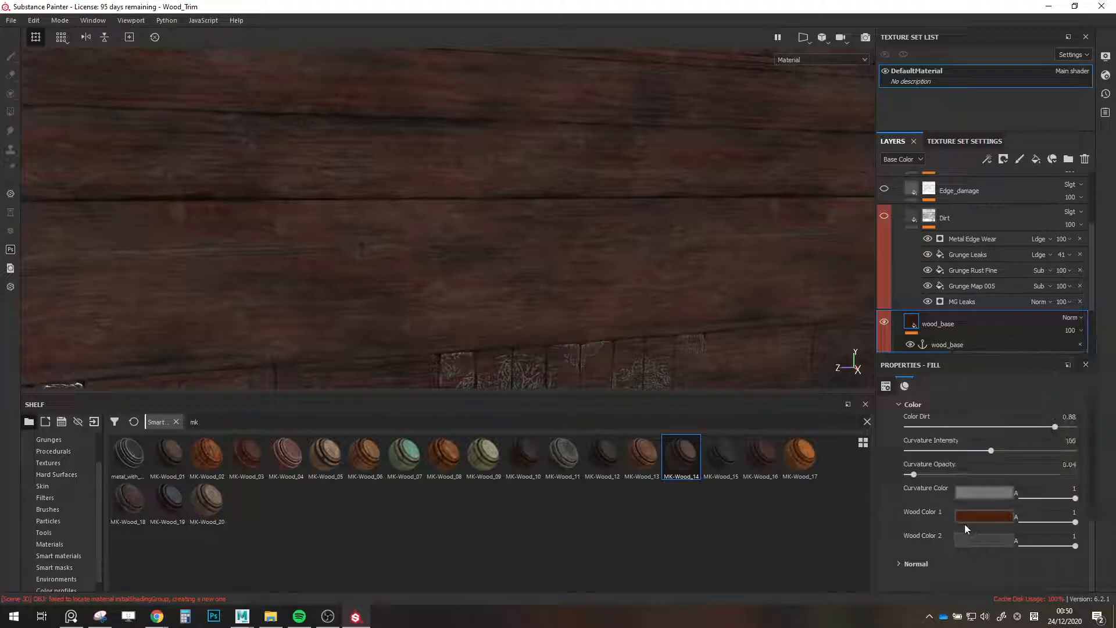
left_click(957, 451)
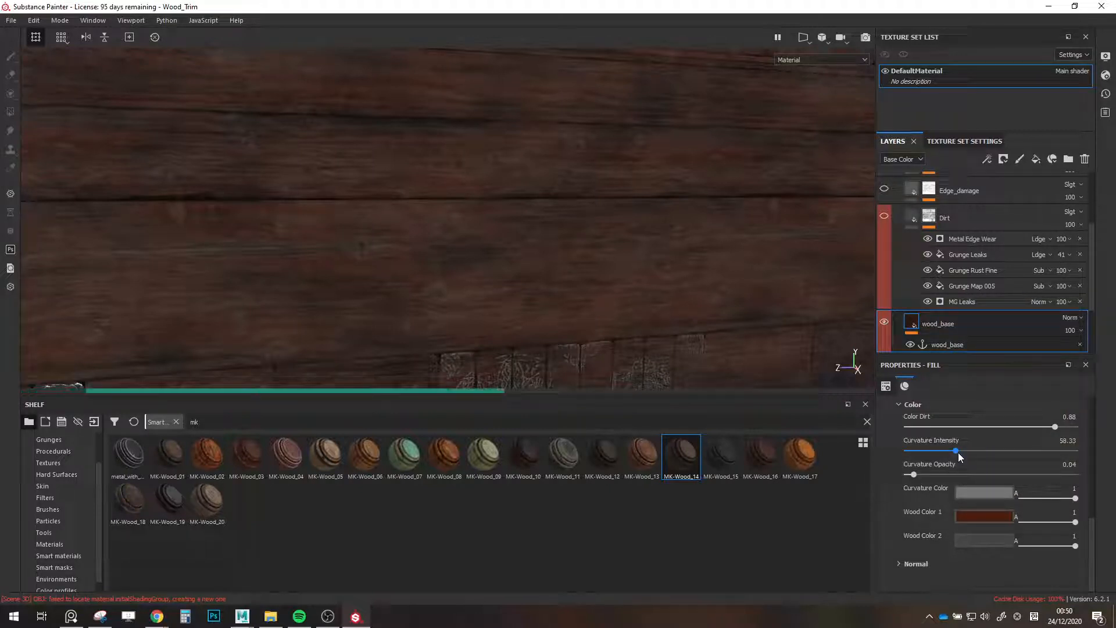
Change wood_base's Wood Color 1 to a duller dark brown (0.251, 0.123, 0.074).
scroll(902, 263, "up", 3)
scroll(890, 262, "down", 5)
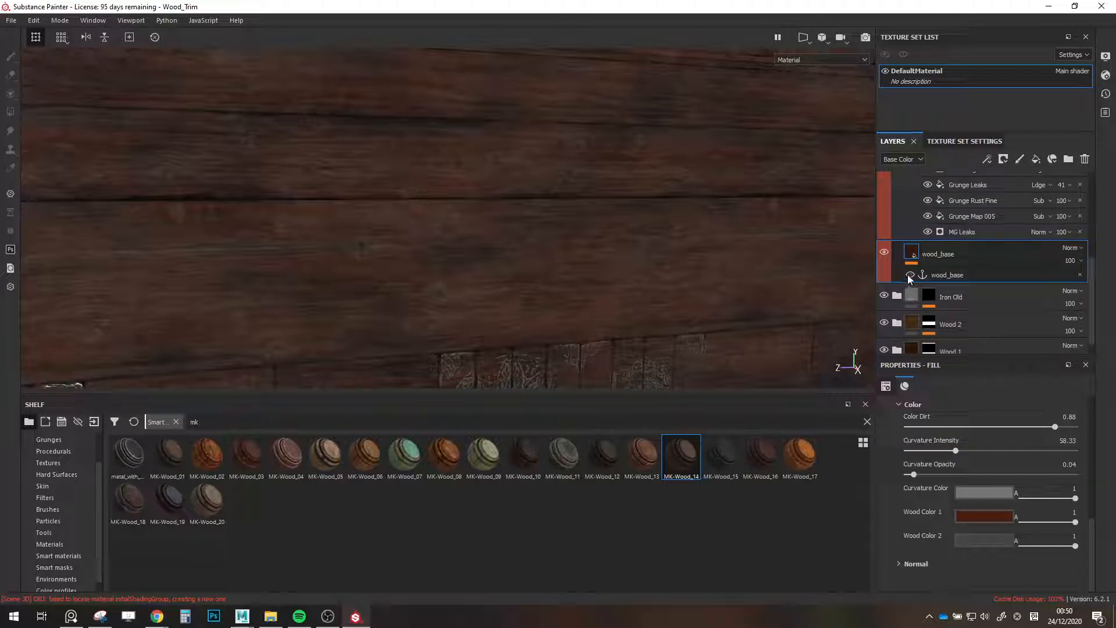
left_click(965, 515)
left_click_drag(975, 466, 1010, 455)
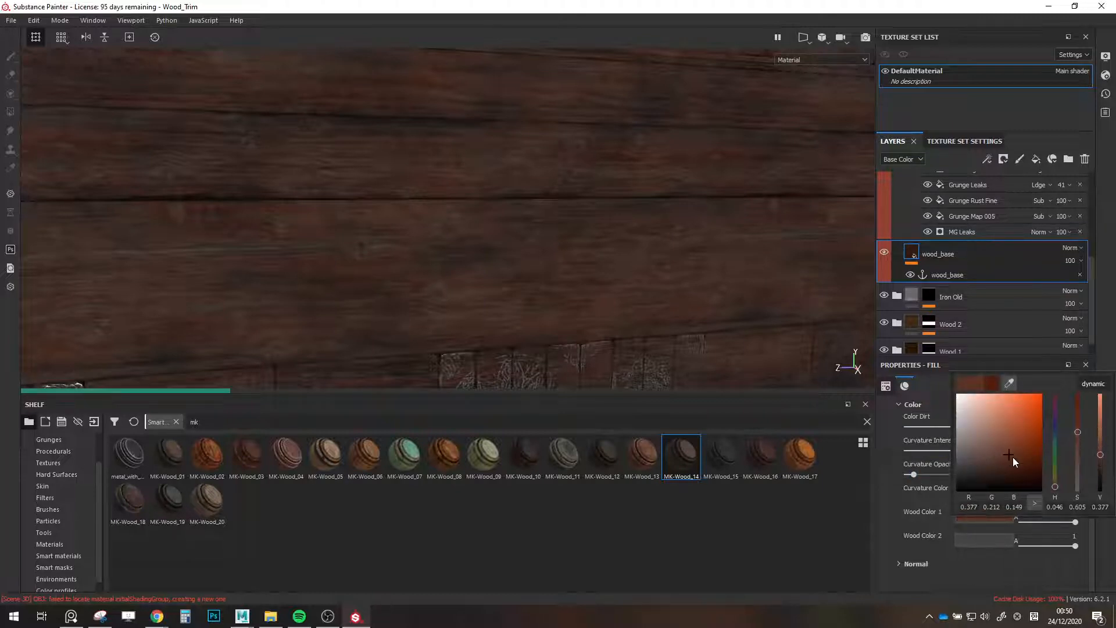
left_click(1017, 466)
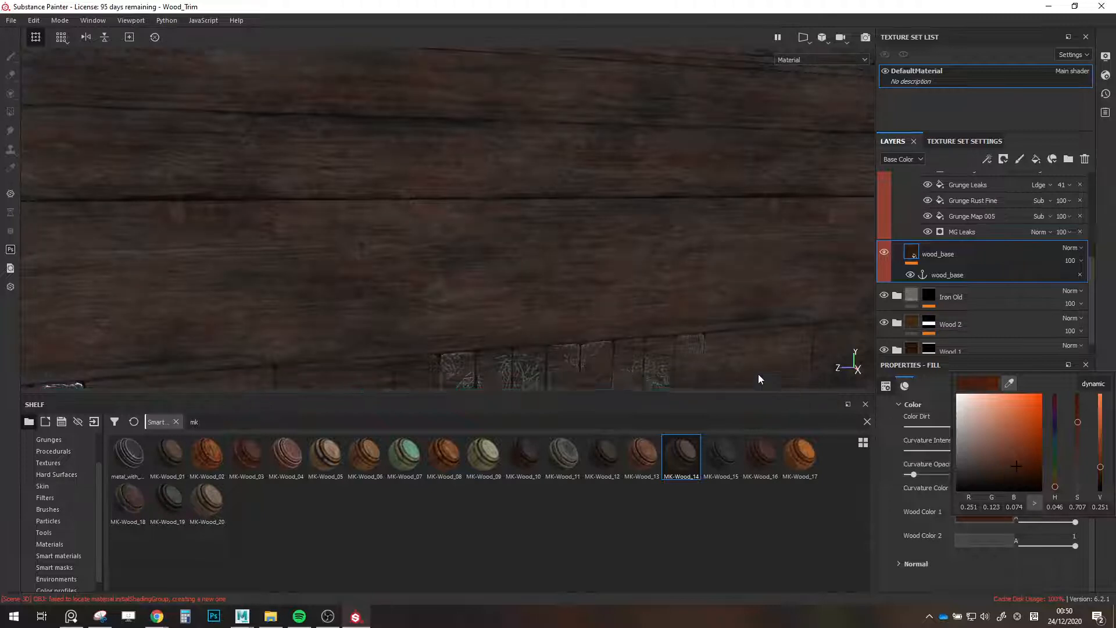
left_click(612, 285)
Check the planks and lower wood_base's Color Dirt to 0.23.
scroll(611, 285, "down", 5)
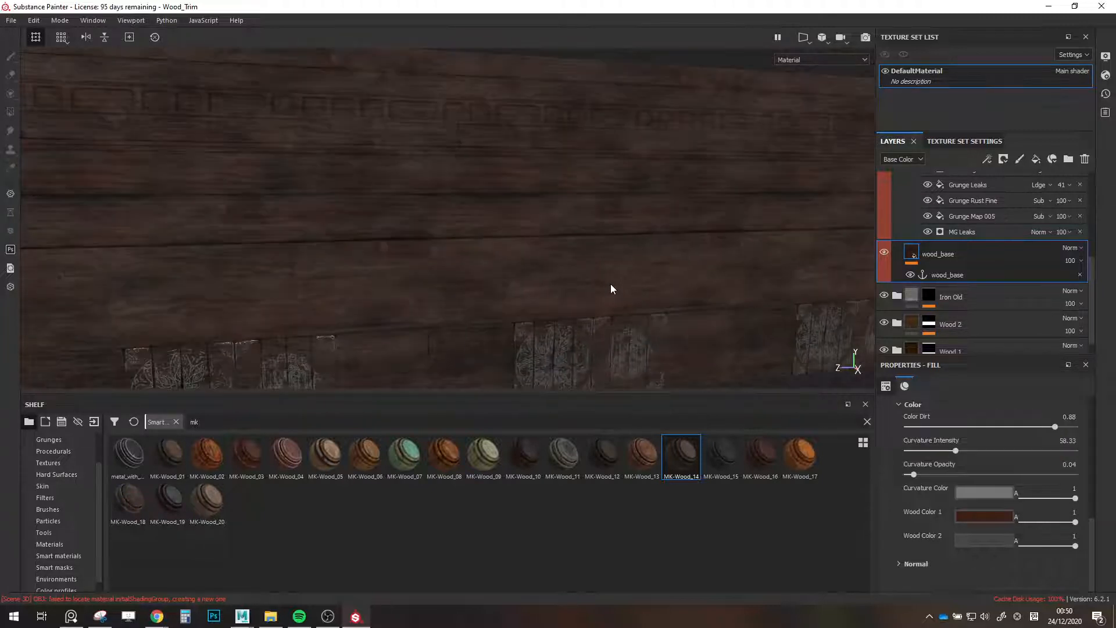
middle_click_drag(611, 285, 598, 265, "alt")
scroll(598, 265, "up", 3)
left_click_drag(599, 265, 596, 259, "alt")
scroll(972, 444, "up", 3)
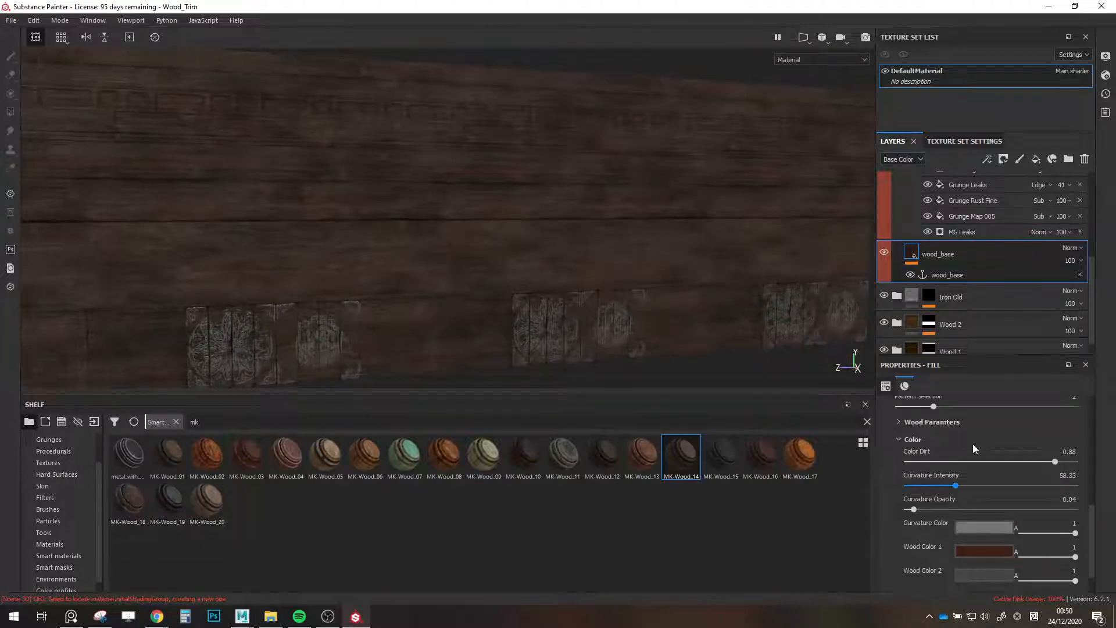
left_click(975, 532)
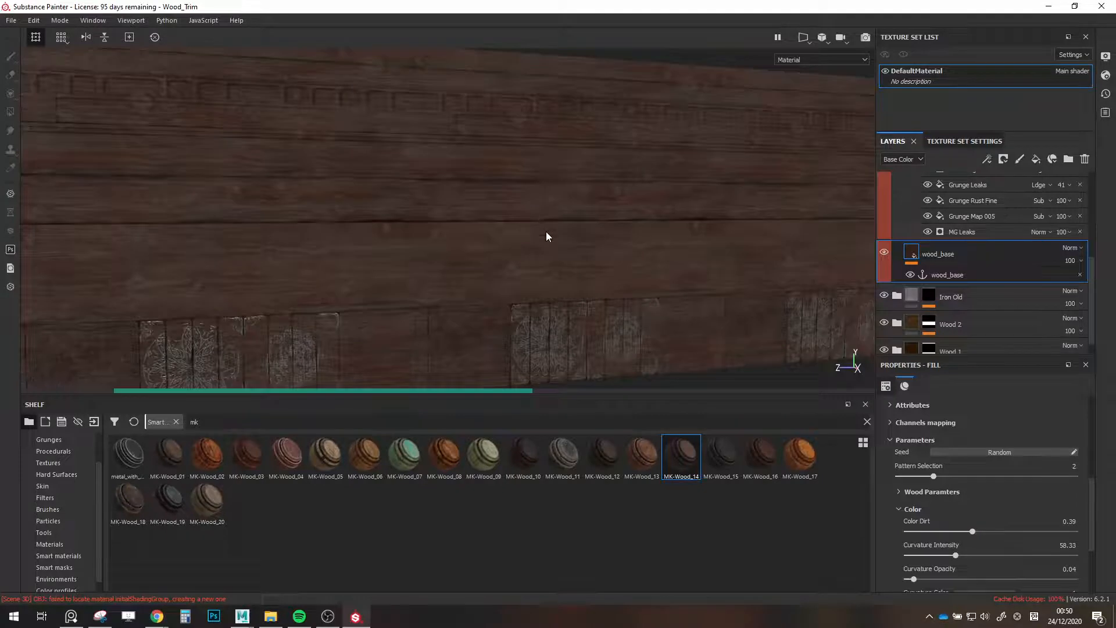
left_click_drag(944, 527, 946, 531)
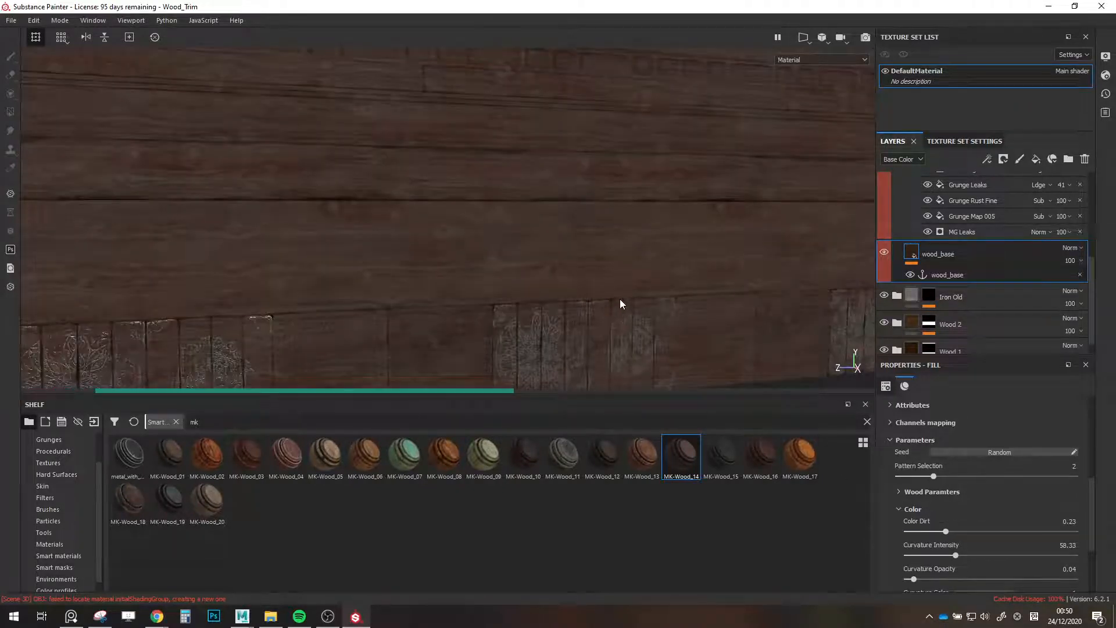
Add a black mask with a color selection to the MK-Wood_14 folder, picking the blue ID color of the plank strip.
scroll(950, 262, "up", 5)
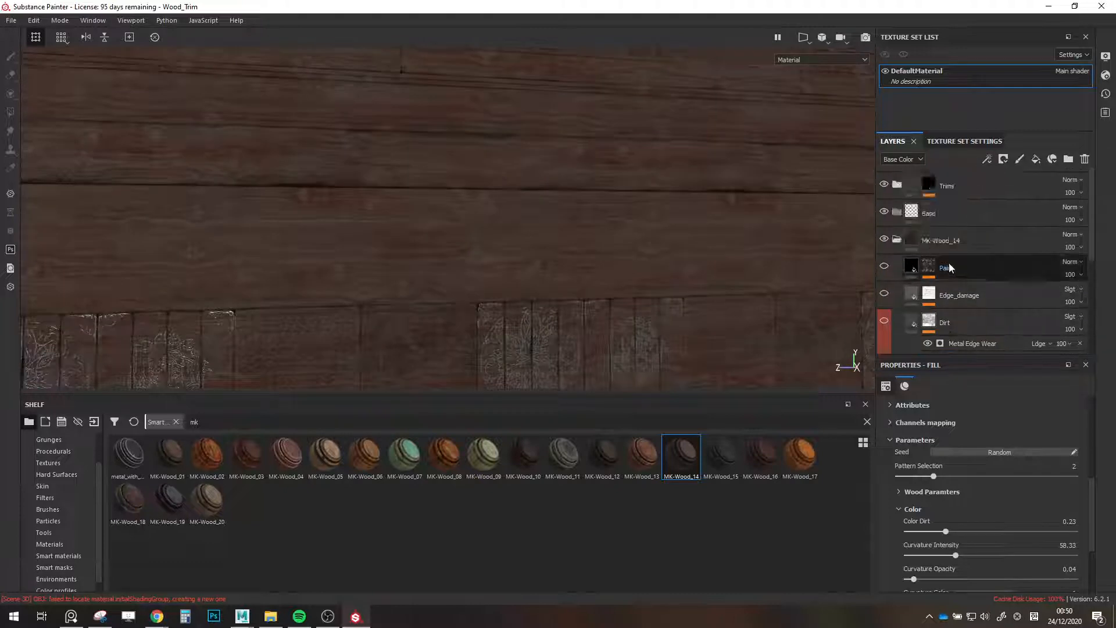
left_click(951, 245)
right_click(951, 245)
left_click(1001, 22)
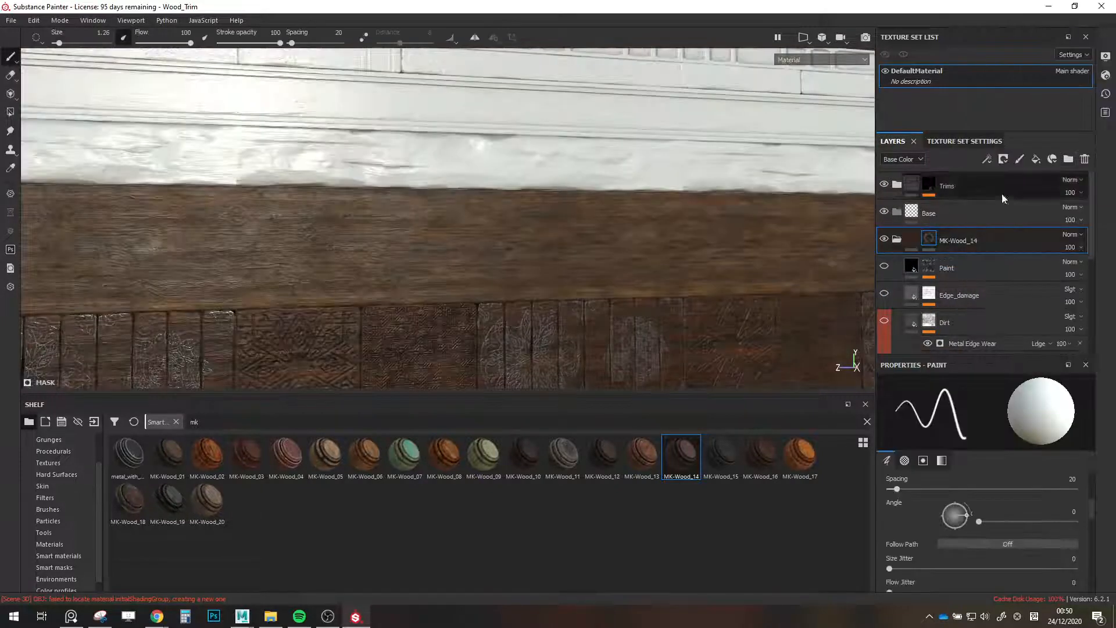
right_click(940, 239)
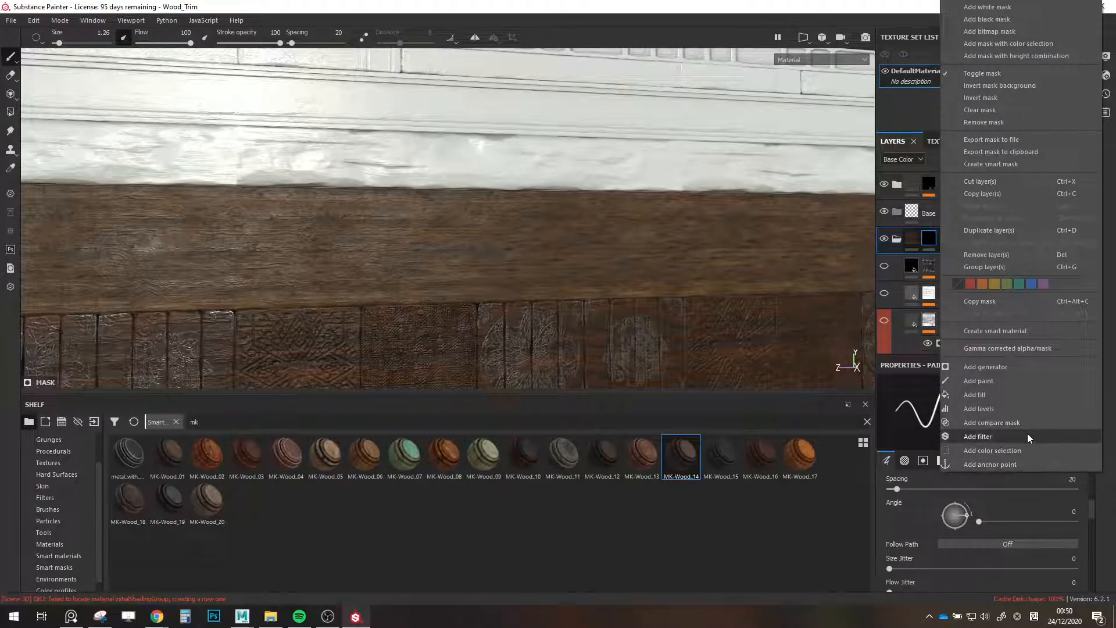
left_click(992, 450)
left_click(1066, 502)
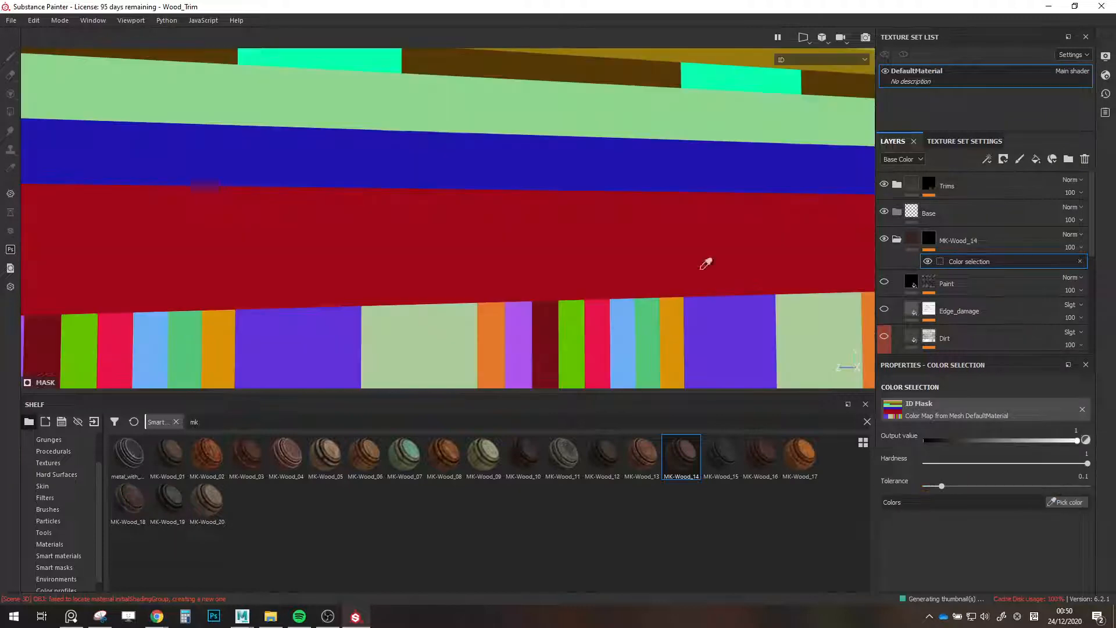
left_click(602, 169)
Lighten wood_base's Wood Color 1 to a muted brown (0.311, 0.186, 0.138) and check the masked beam against its neighbours.
left_click_drag(558, 250, 621, 274, "alt")
left_click_drag(762, 268, 618, 267, "alt")
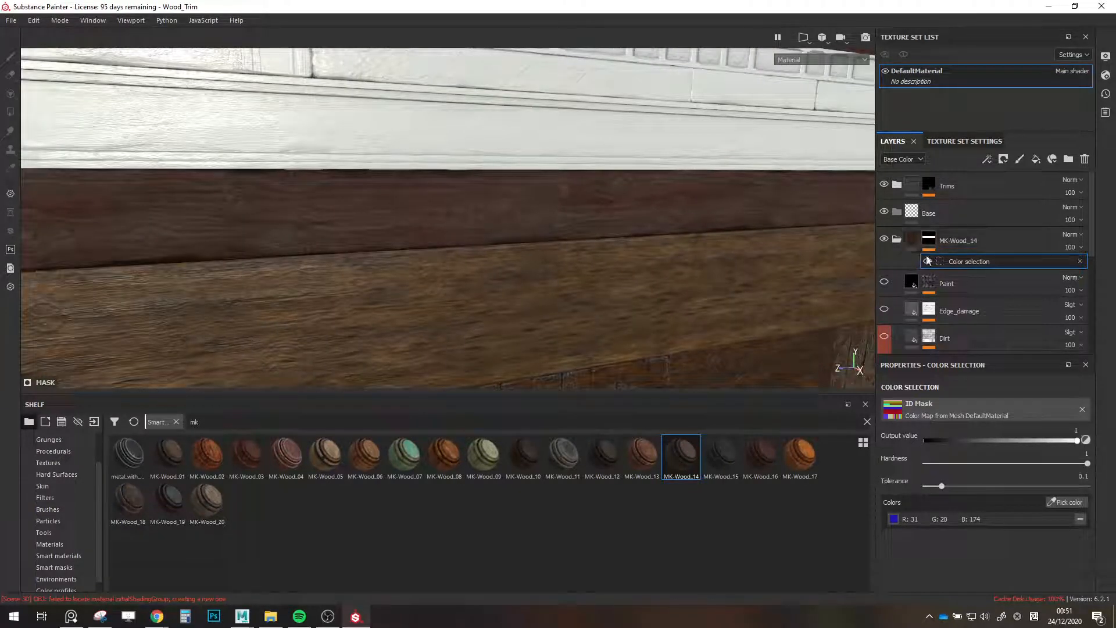
scroll(938, 261, "down", 4)
left_click(919, 302)
scroll(980, 483, "down", 4)
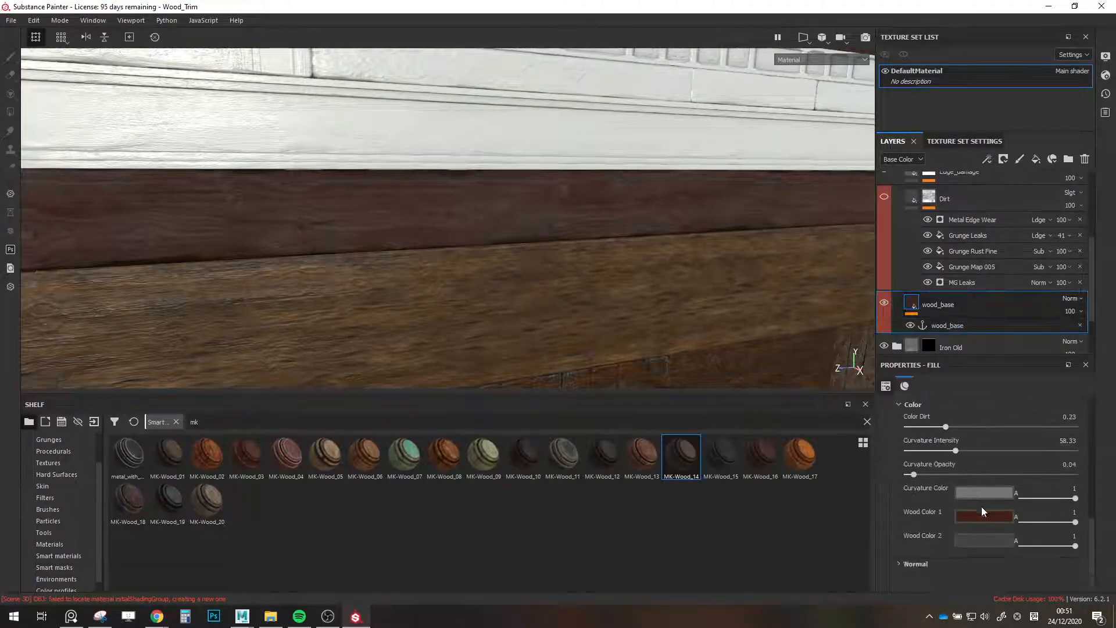
left_click(984, 511)
left_click_drag(1016, 460, 1005, 460)
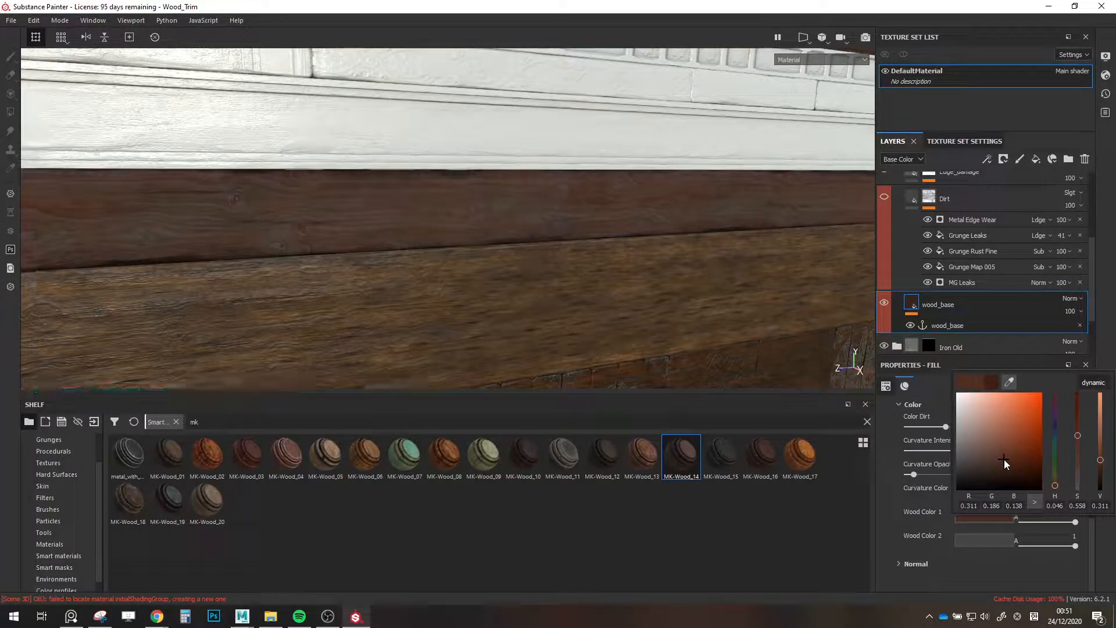
mouse_move(444, 264)
left_mouse_down("alt")
mouse_move(483, 249)
mouse_move(419, 237)
mouse_move(526, 254)
left_mouse_up("alt")
scroll(952, 282, "up", 2)
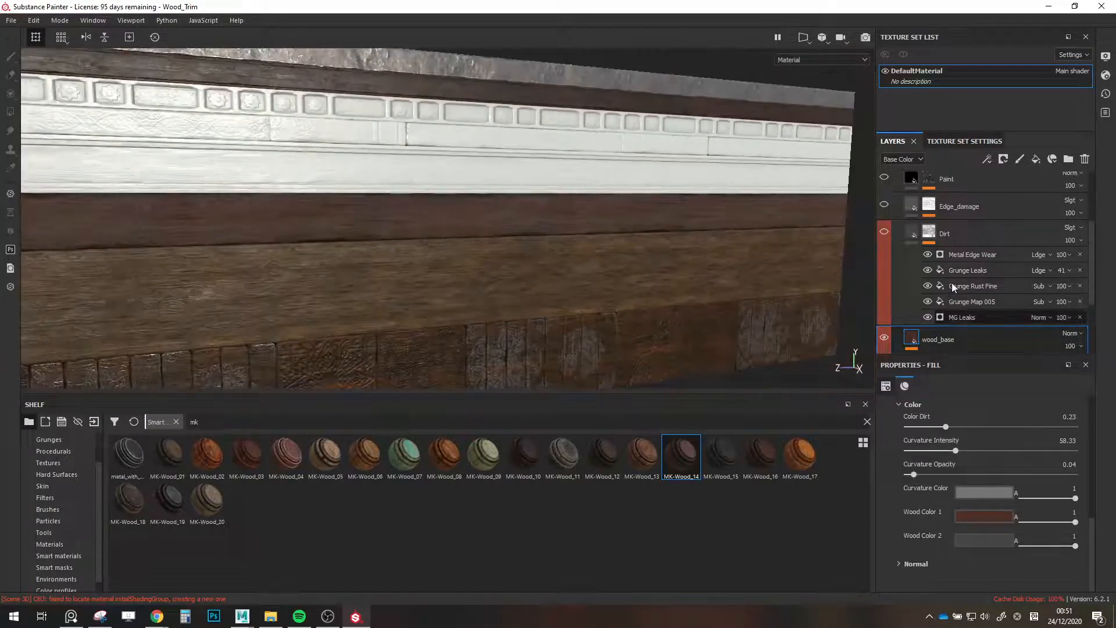
Make MK-Wood_14's Dirt layer visible, select its fill and examine the reddish beam in the reference photo.
left_click(913, 237)
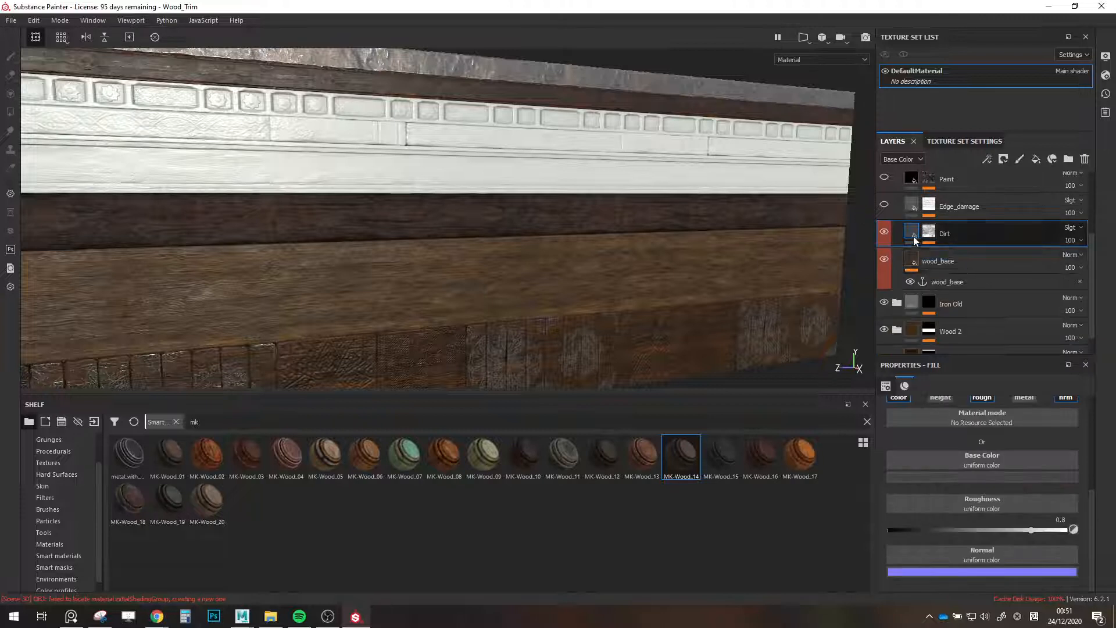
scroll(958, 503, "up", 2)
scroll(958, 503, "down", 2)
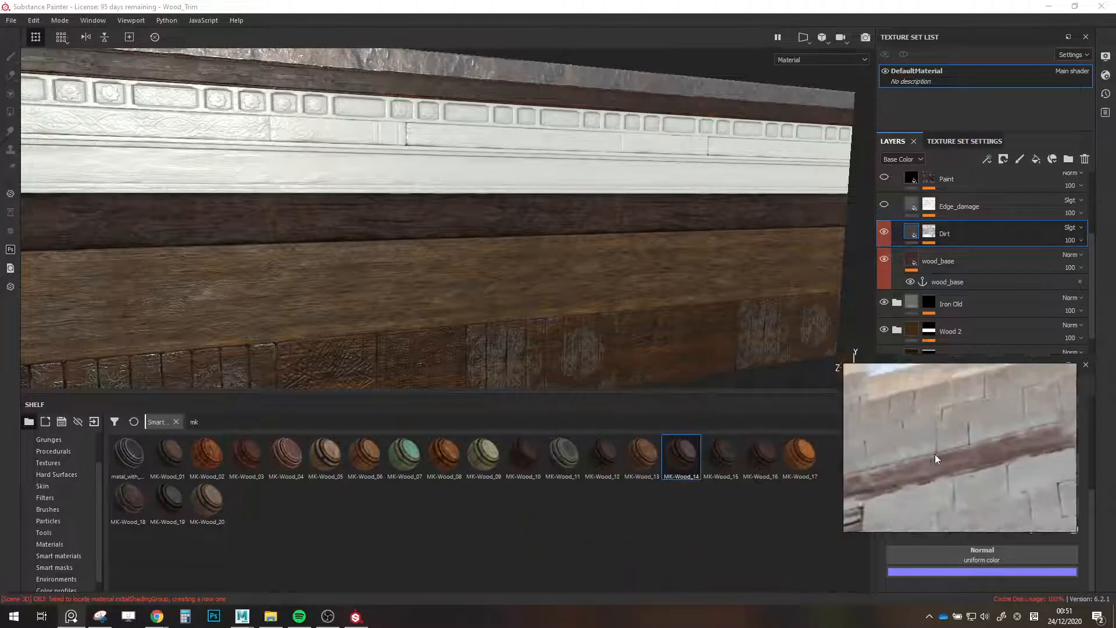
scroll(1014, 527, "up", 6)
scroll(1006, 517, "down", 6)
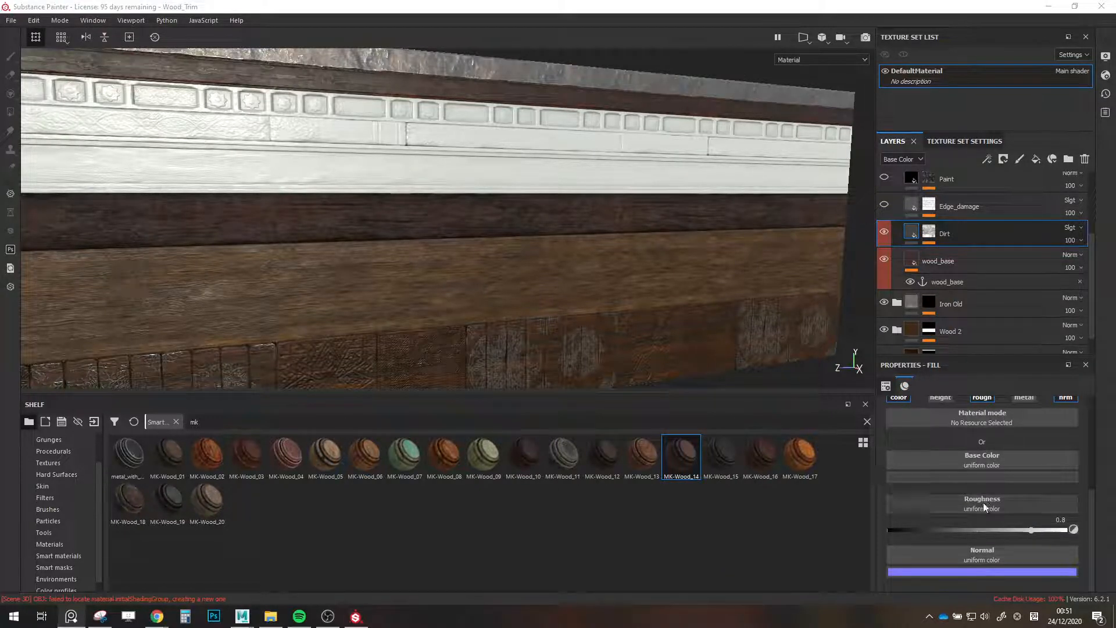
Set the Dirt layer's base color to a pale cream yellow.
left_click(958, 477)
left_click(977, 542)
left_click(964, 528)
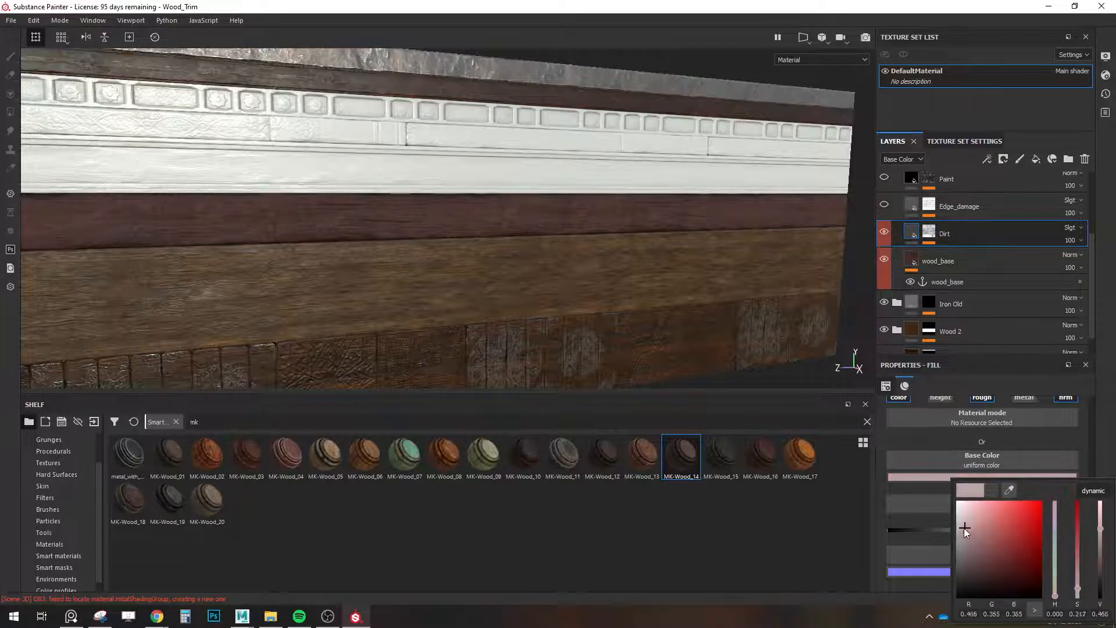
left_click_drag(1055, 593, 1044, 581)
left_click_drag(972, 514, 969, 510)
Try the Screen blend mode on the Dirt layer with its base color darkened to a dull olive brown.
left_click(1070, 229)
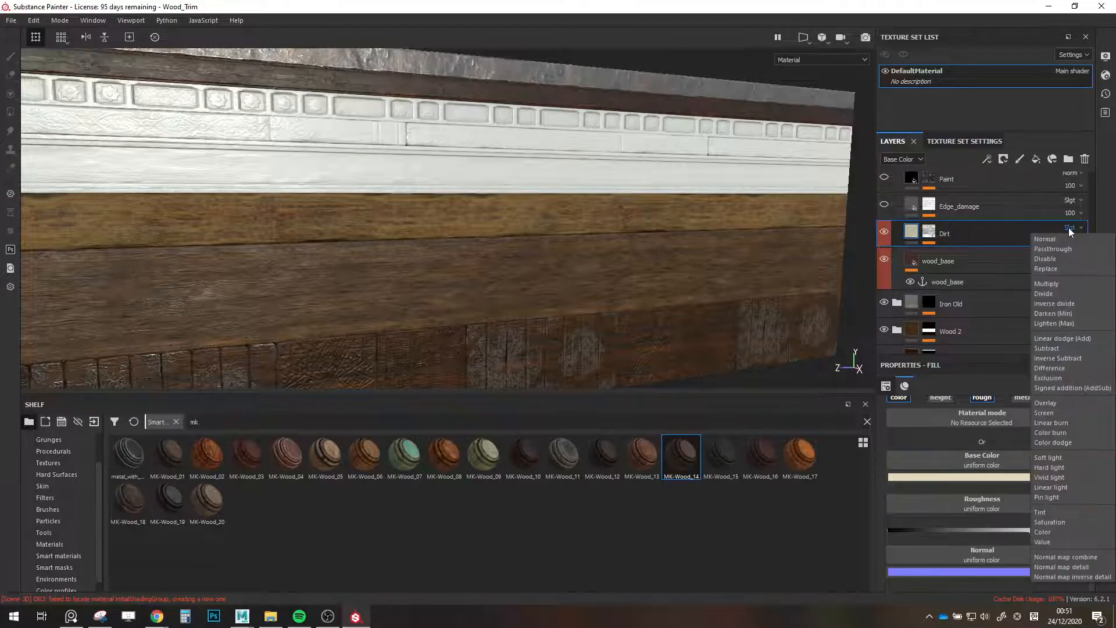
left_click(1052, 412)
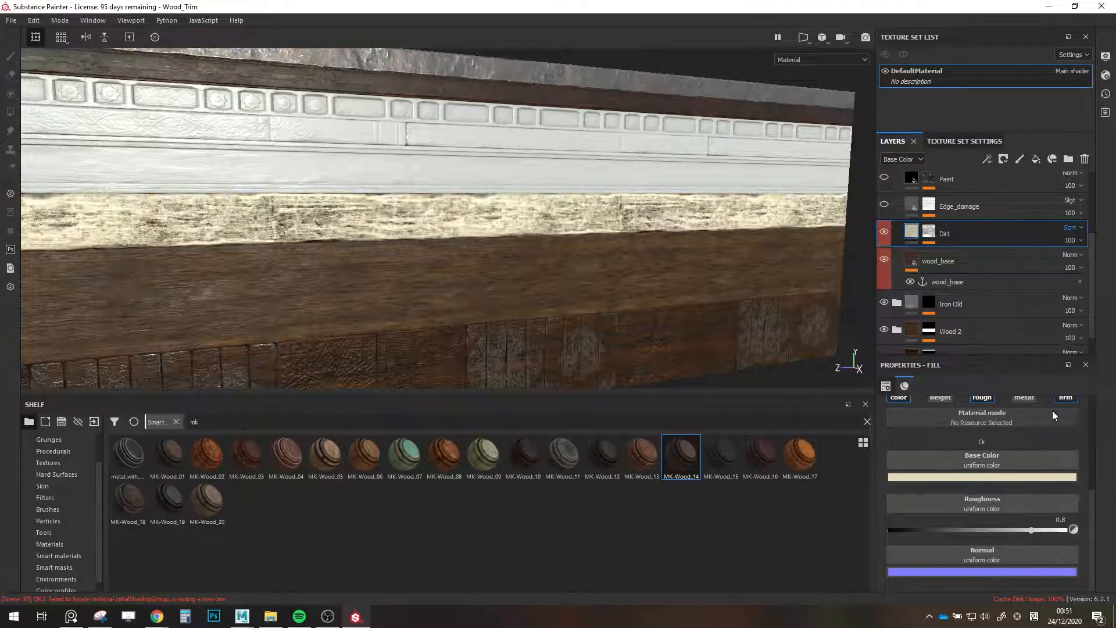
left_click(982, 477)
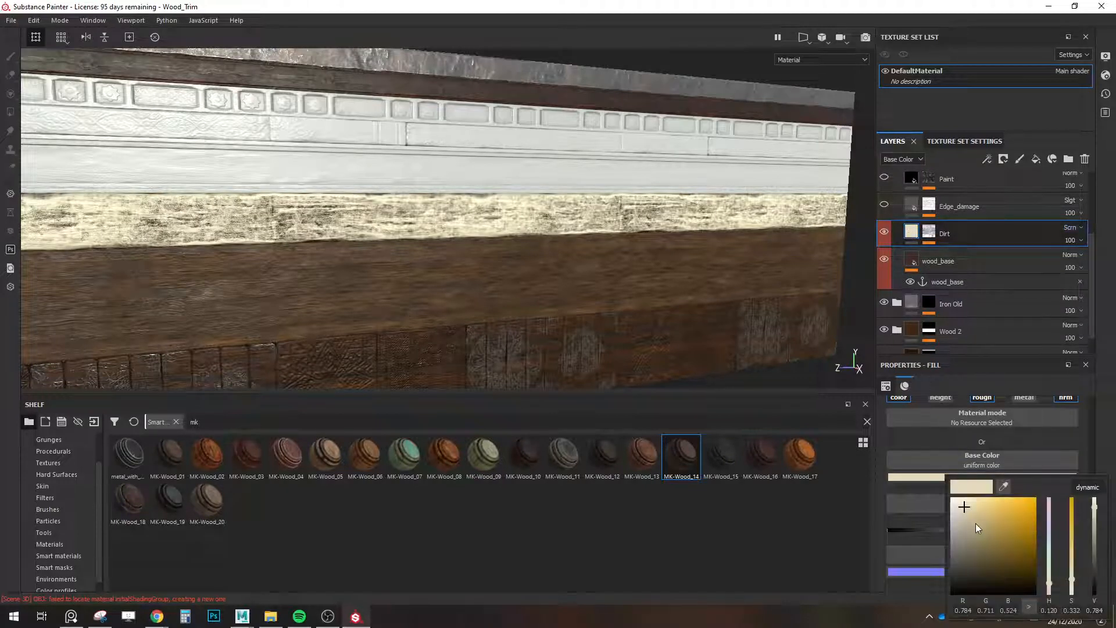
left_click_drag(976, 523, 977, 567)
Hide every effect in the Dirt mask except MG Leaks, and set MG Leaks to Level 0.88, Contrast 0.51, Variation 0.32 and Lenght 3.54.
left_click(930, 233)
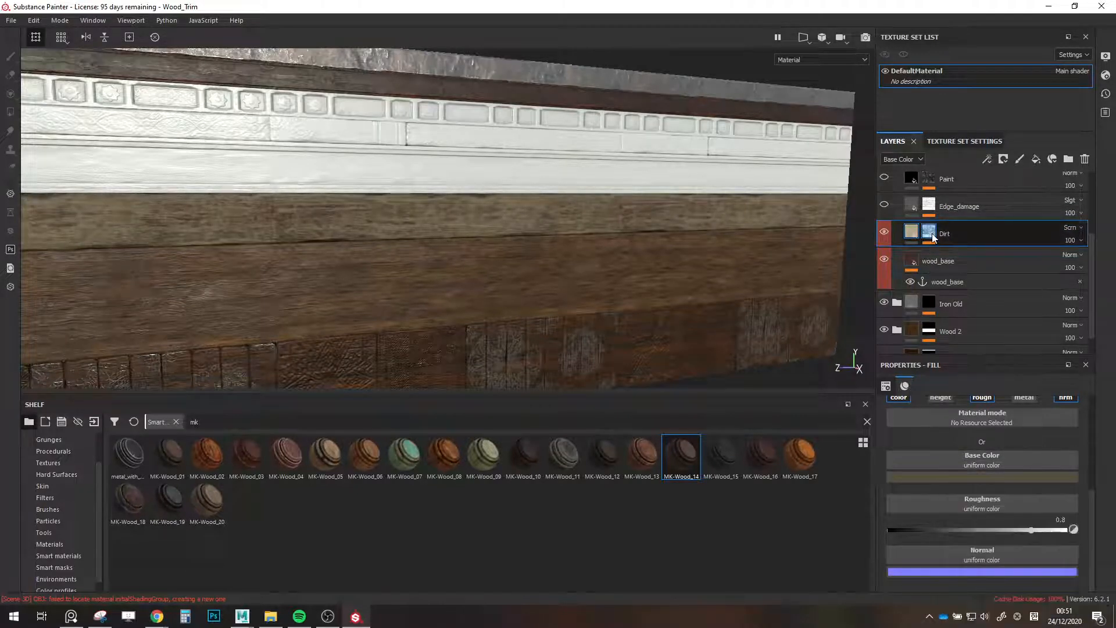
left_click_drag(930, 298, 929, 262)
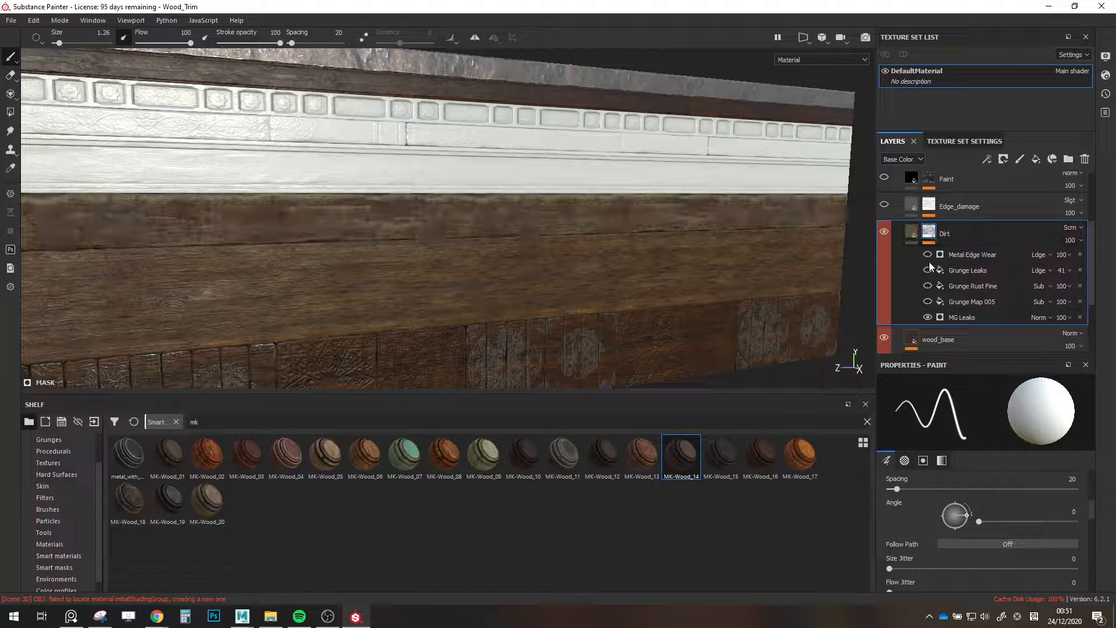
left_click(929, 316)
left_click(929, 316)
left_click(959, 319)
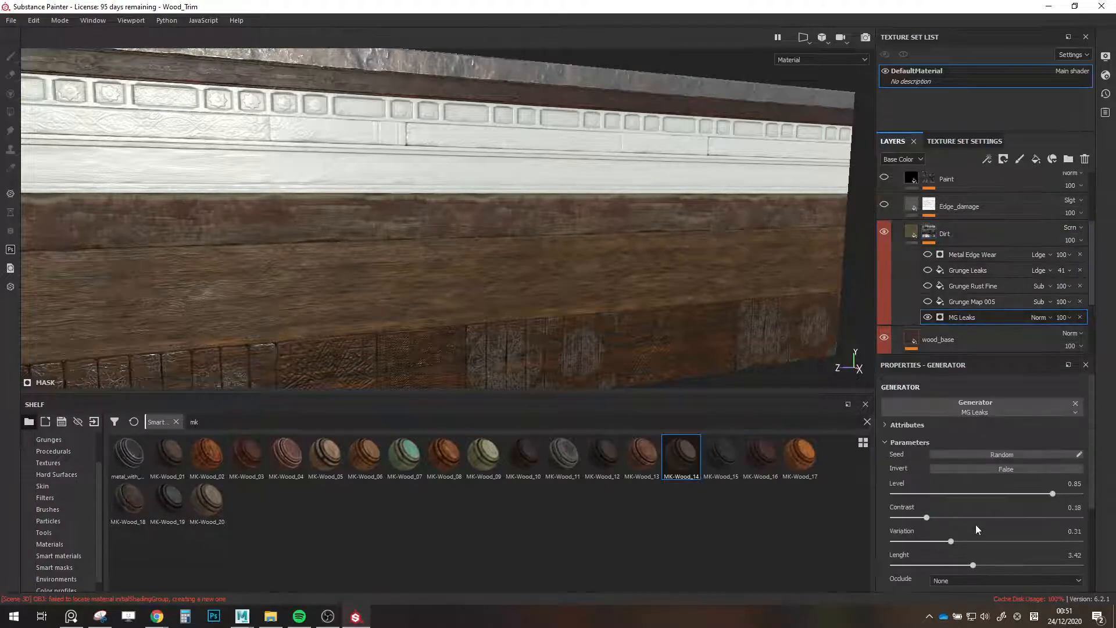
left_click_drag(1059, 494, 1053, 494)
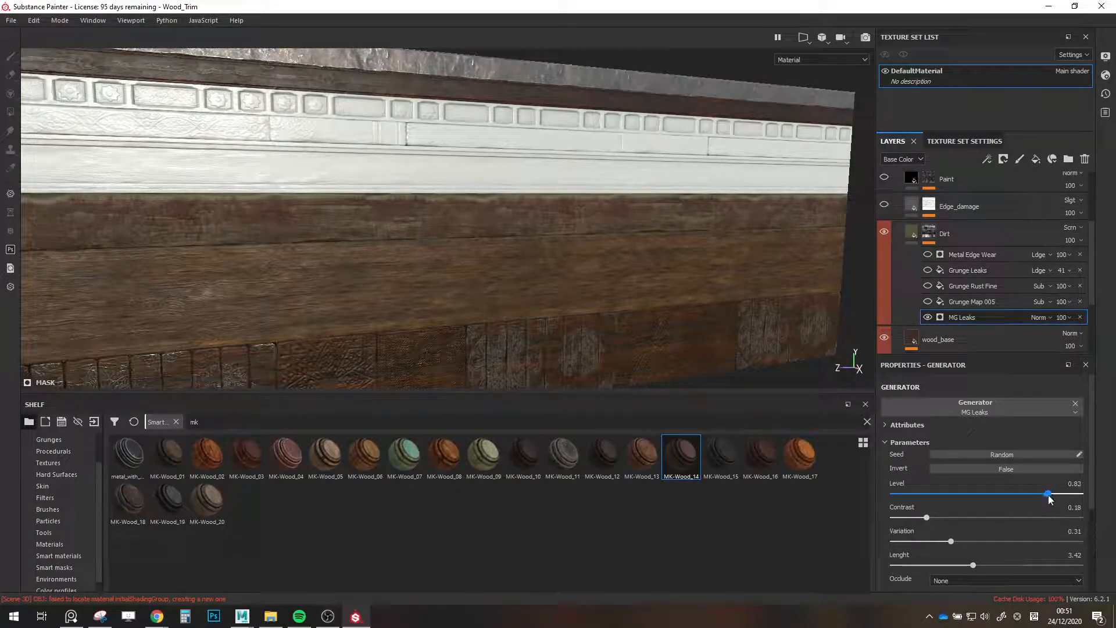
left_click(960, 517)
left_click_drag(999, 519, 978, 566)
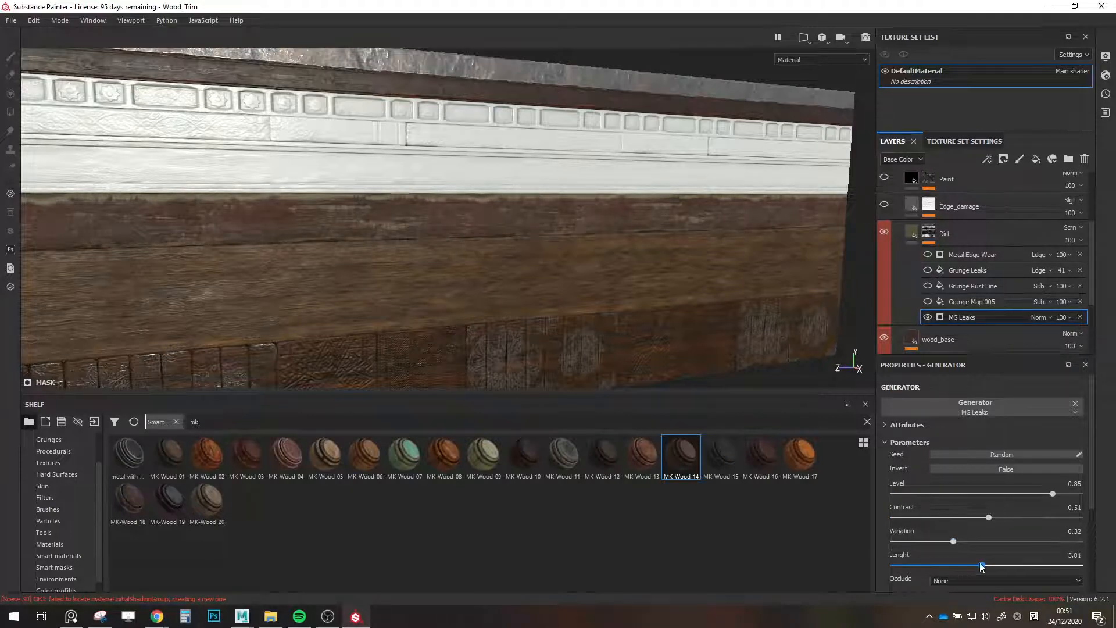
mouse_move(1054, 495)
left_mouse_down()
mouse_move(1040, 500)
mouse_move(1063, 500)
left_mouse_up()
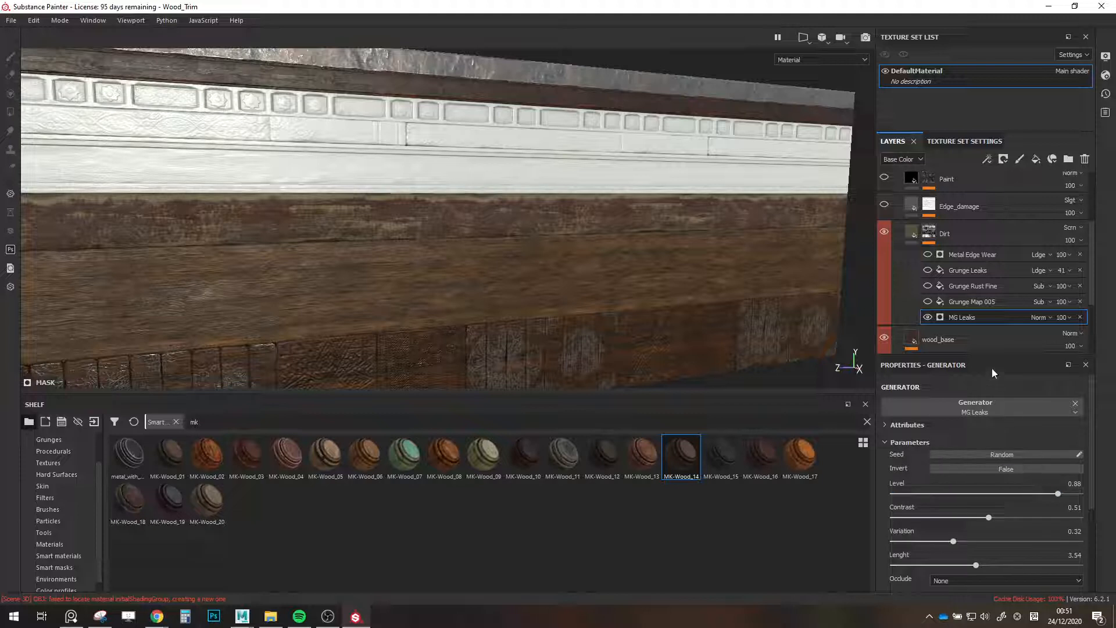
Lighten wood_base's Wood Color 1 slightly to a muted brown (0.341, 0.212, 0.163).
left_click(913, 342)
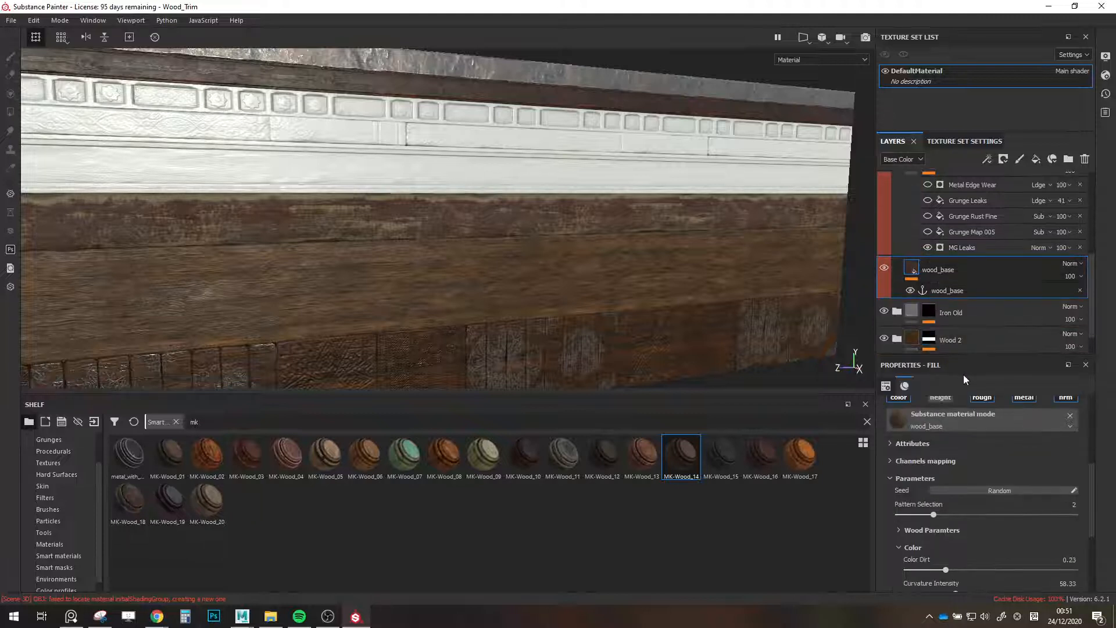
left_click(970, 519)
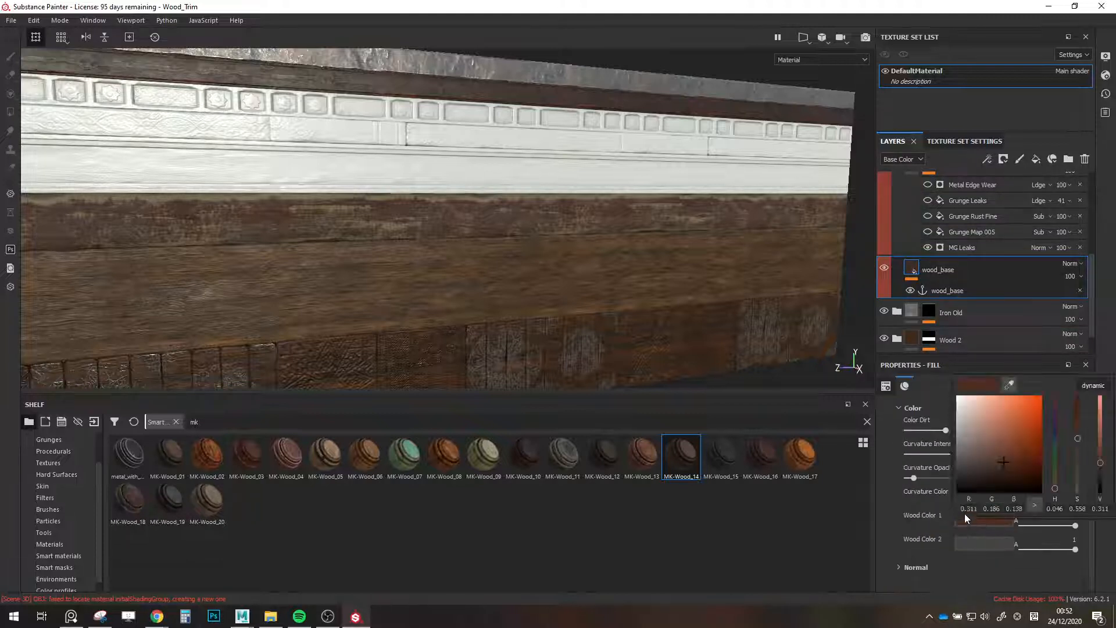
left_click(1001, 460)
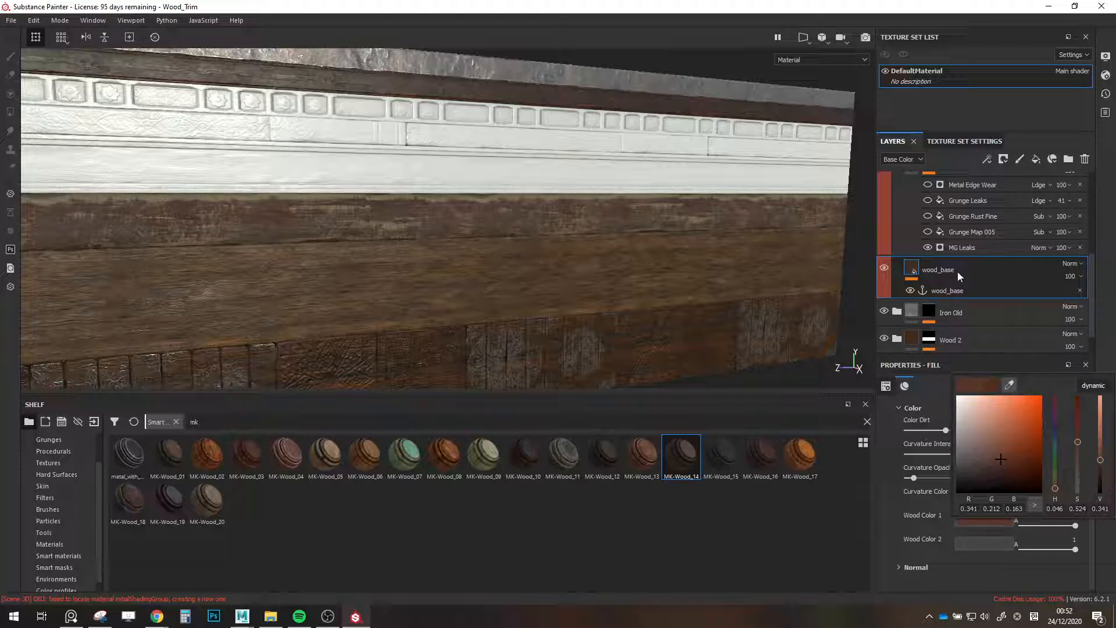
Change the Dirt layer's base color blend mode to Soft light.
left_click(909, 186)
scroll(910, 186, "up", 2)
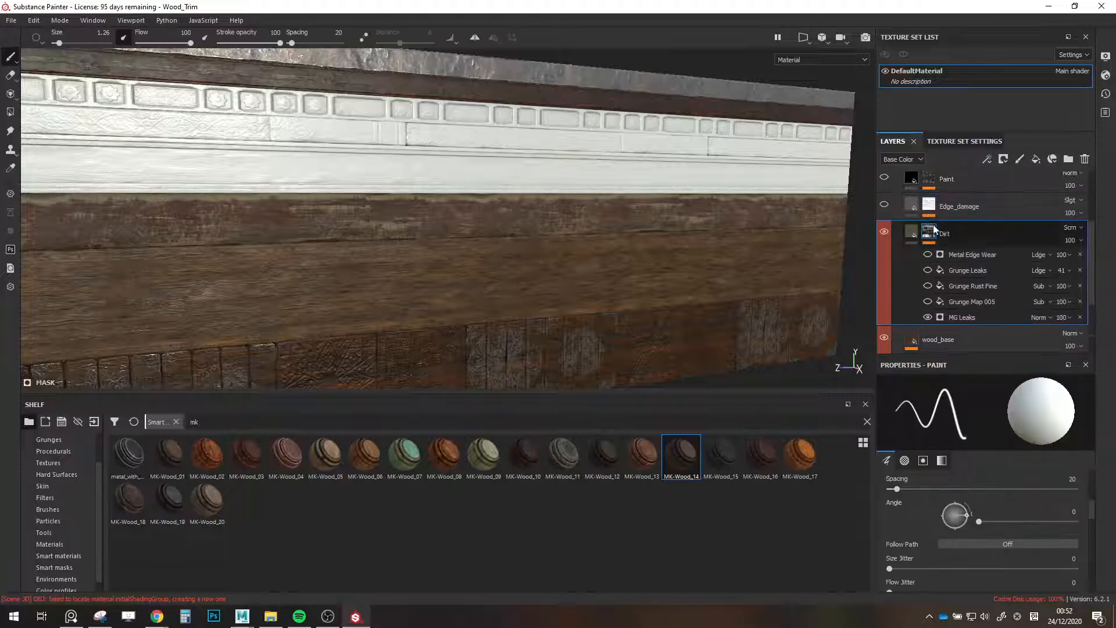
left_click(1083, 232)
left_click(1081, 228)
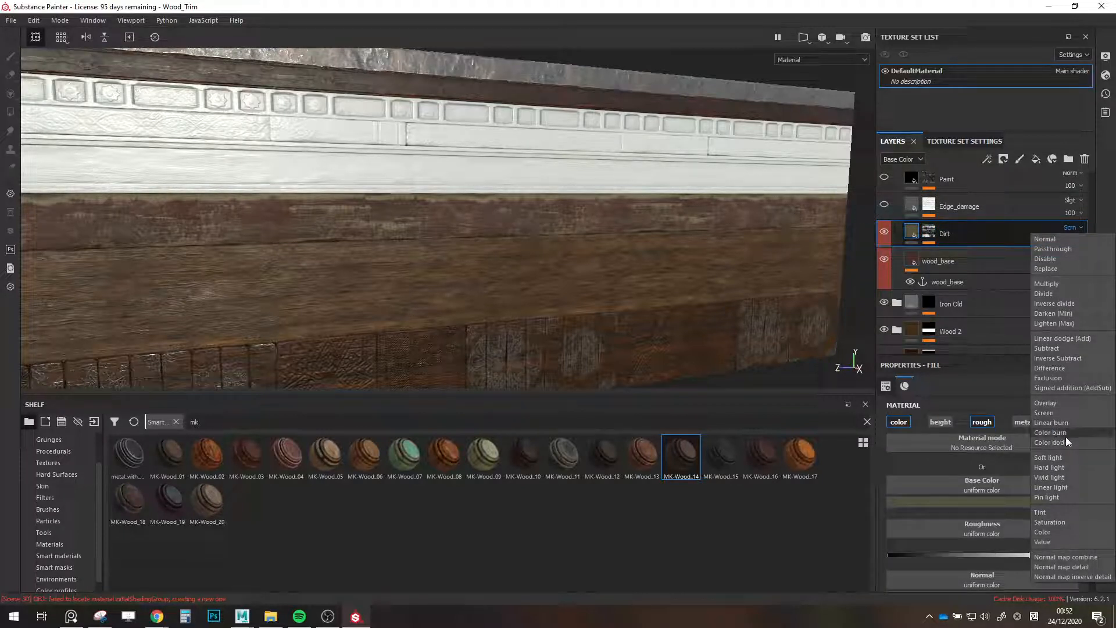
left_click(1059, 459)
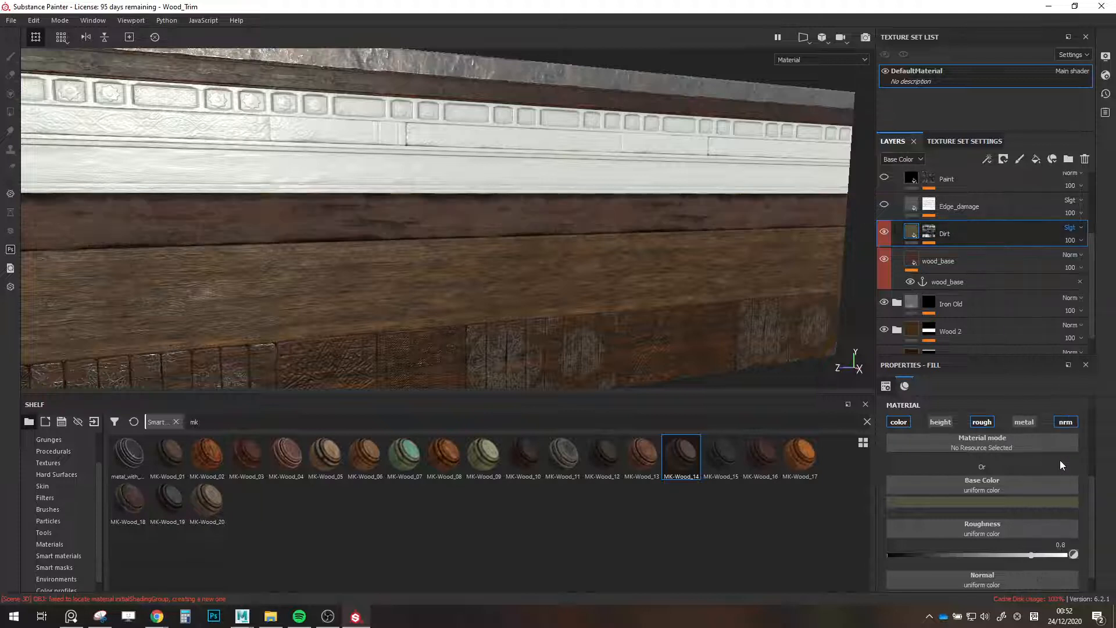
Brighten the Dirt layer's base color to a pale cream of about (0.881, 0.882, 0.739).
left_click(947, 502)
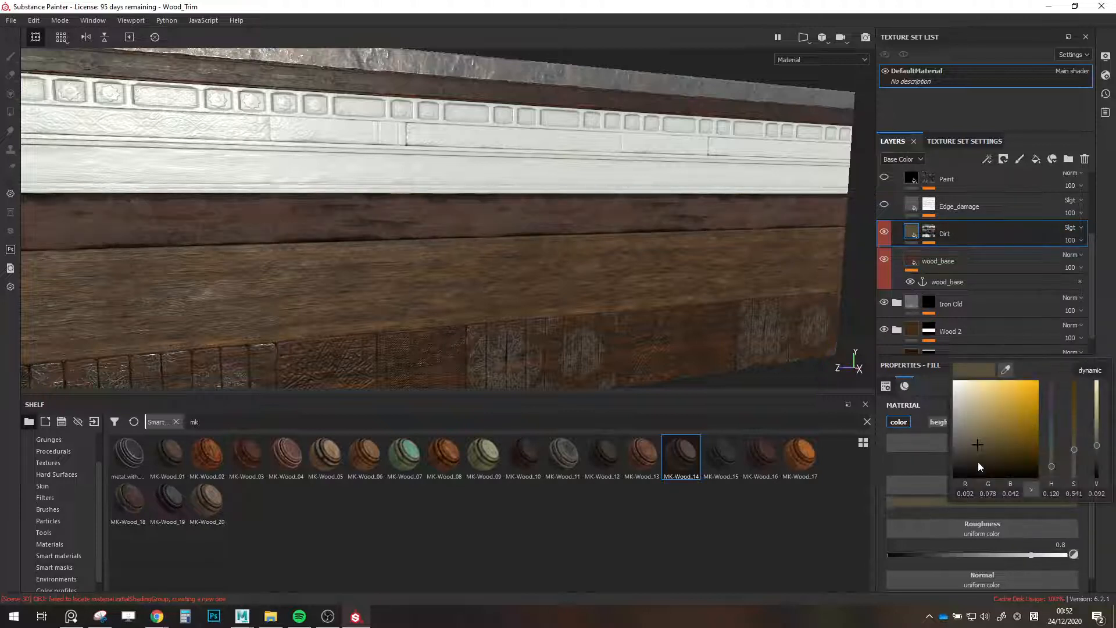
left_click_drag(979, 463, 960, 387)
mouse_move(1051, 466)
left_mouse_down()
mouse_move(1051, 451)
mouse_move(1050, 464)
left_mouse_up()
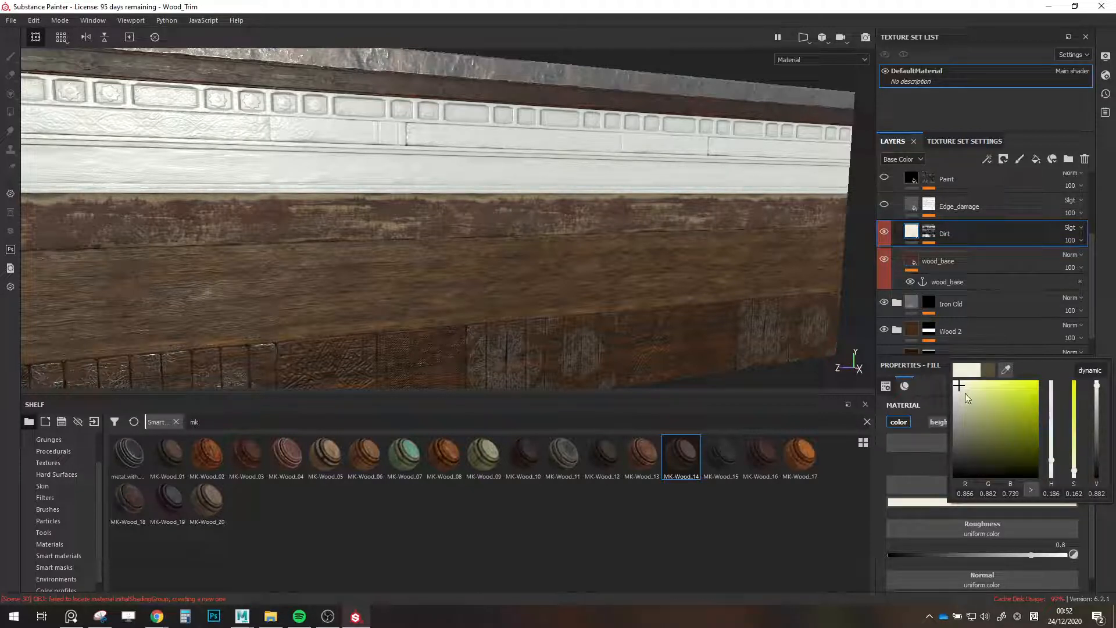
left_click_drag(1051, 451, 1053, 465)
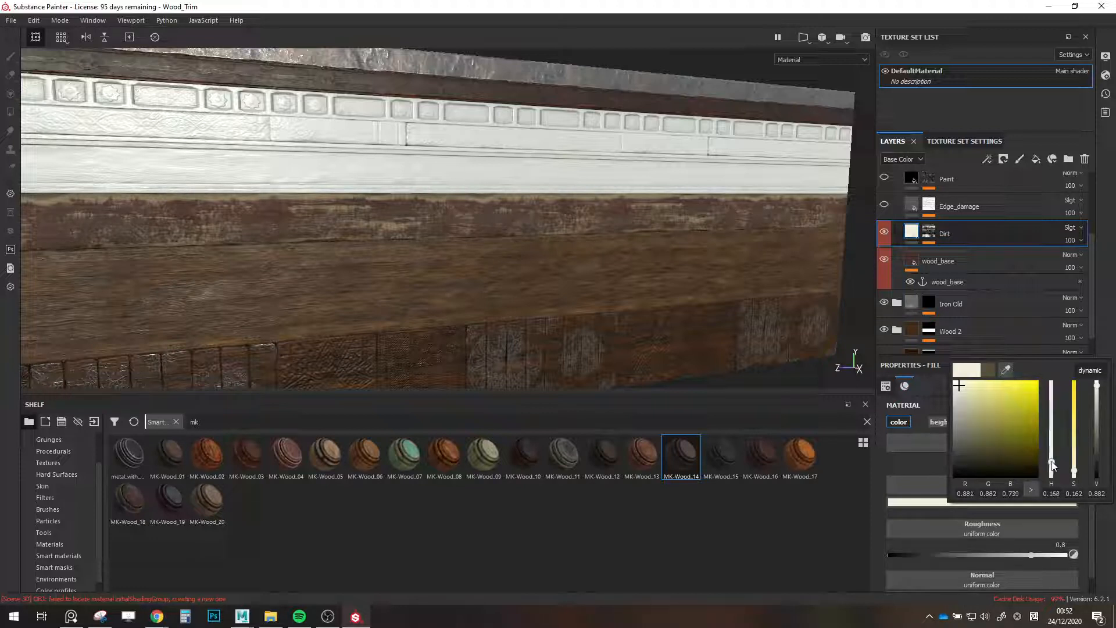
Show Grunge Map 005 and Grunge Rust Fine in the Dirt mask, setting their Balance to 0.23 and 0.11 respectively.
left_click(929, 238)
left_click(928, 232)
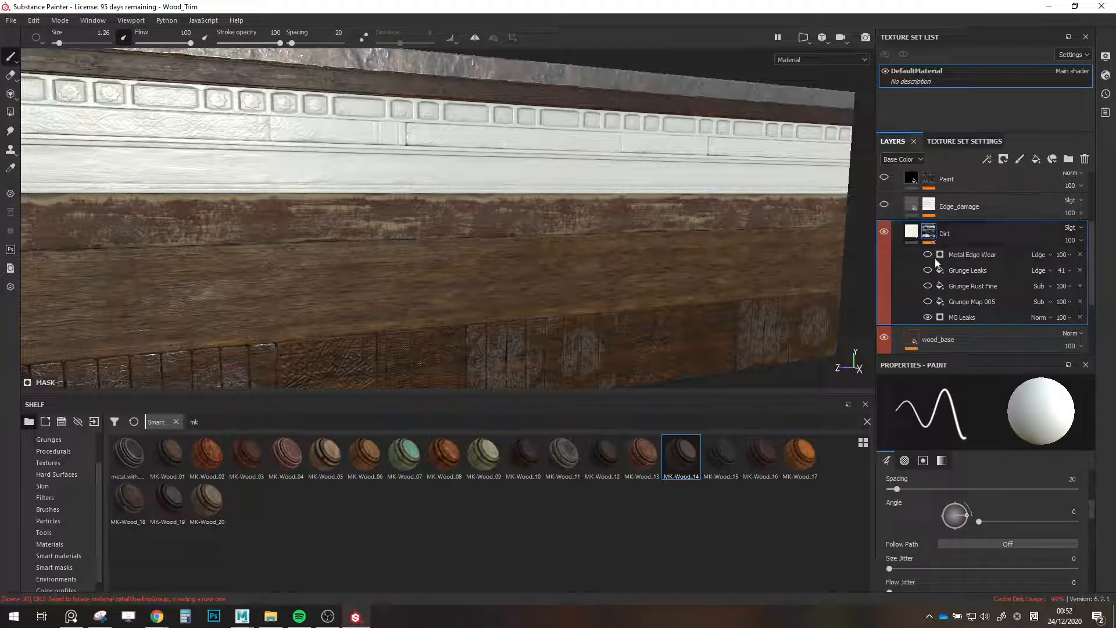
left_click(941, 301)
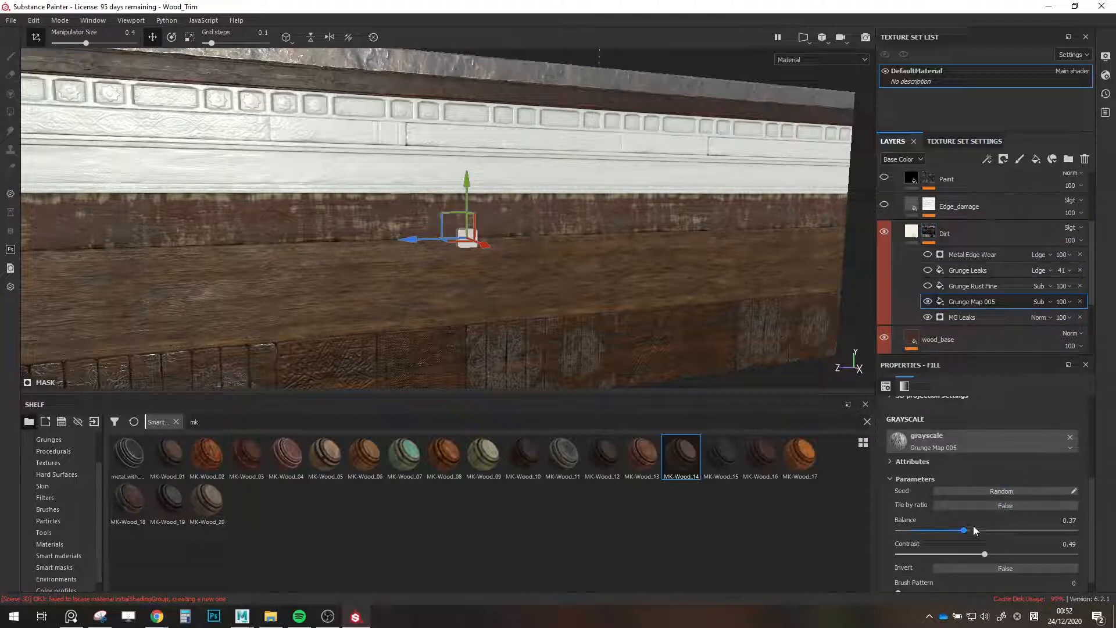
left_click_drag(966, 530, 938, 531)
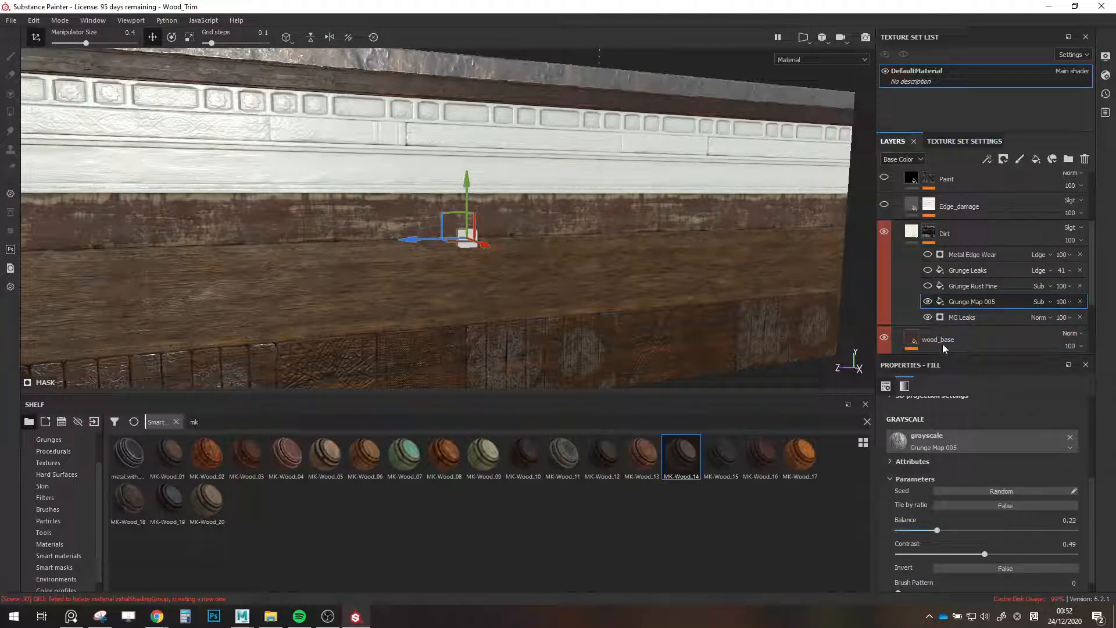
left_click(953, 287)
left_click_drag(992, 530, 918, 531)
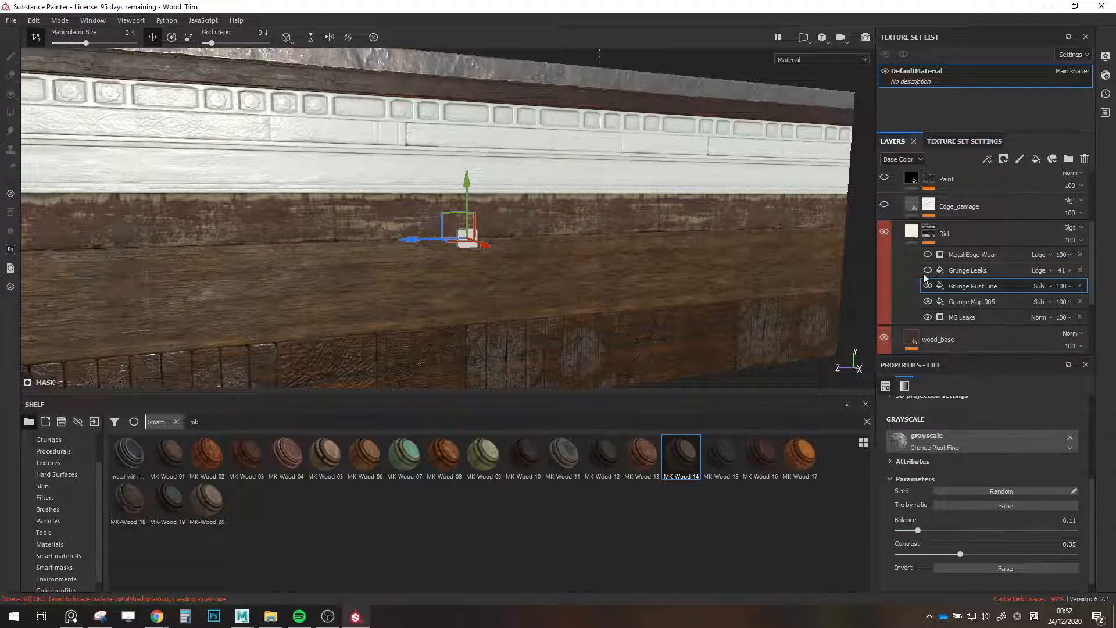
Show Grunge Leaks and Metal Edge Wear in the Dirt mask, with Metal Edge Wear at Wear Level 0.54 and Wear Contrast 0.6.
left_click(953, 271)
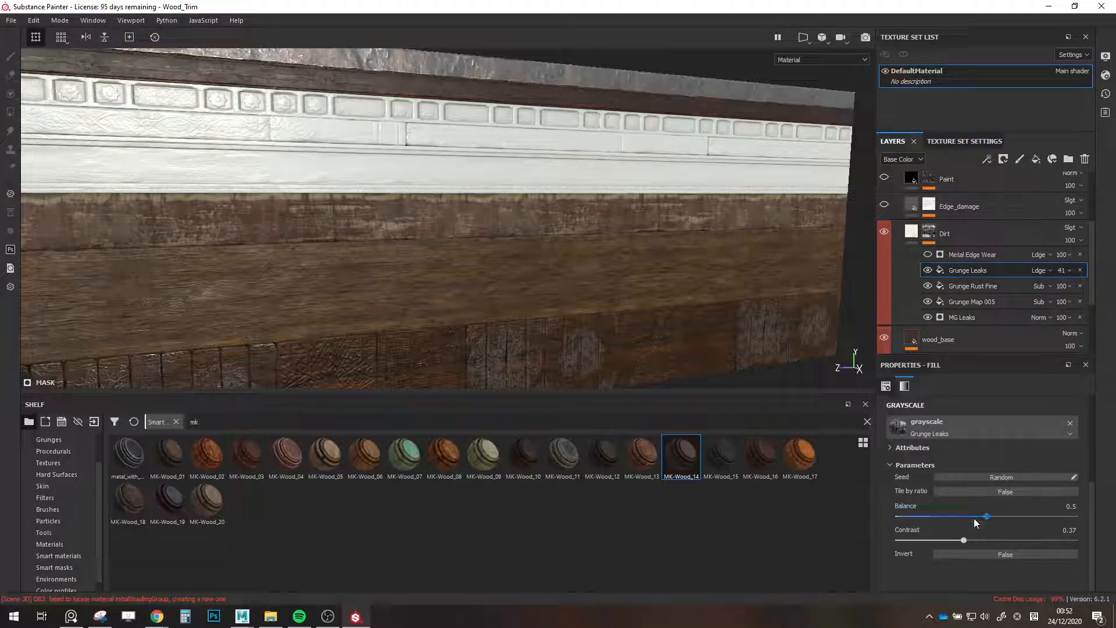
mouse_move(987, 516)
left_mouse_down()
mouse_move(1006, 513)
mouse_move(986, 515)
left_mouse_up()
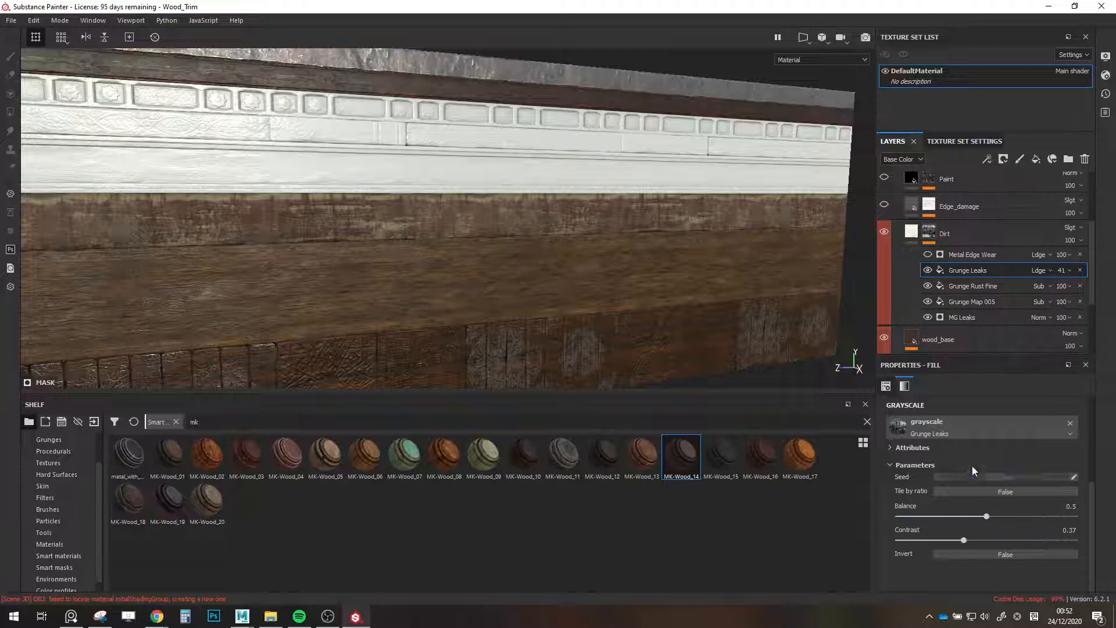
left_click(960, 255)
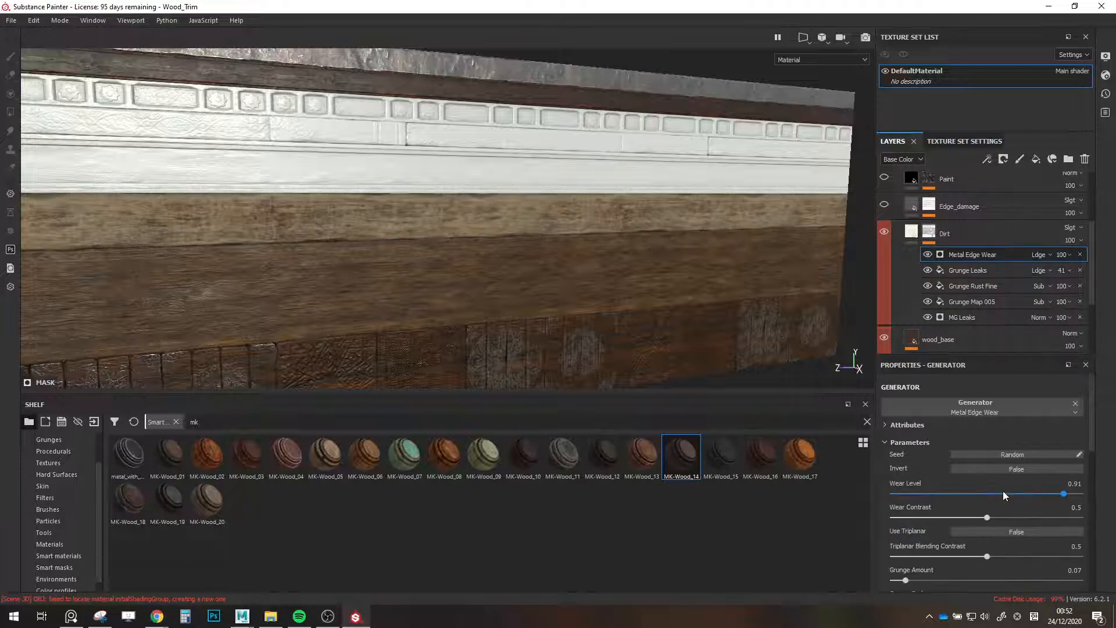
mouse_move(1003, 492)
left_mouse_down()
mouse_move(982, 520)
mouse_move(945, 517)
mouse_move(1018, 512)
mouse_move(995, 495)
left_mouse_up()
left_click_drag(587, 273, 539, 273, "alt")
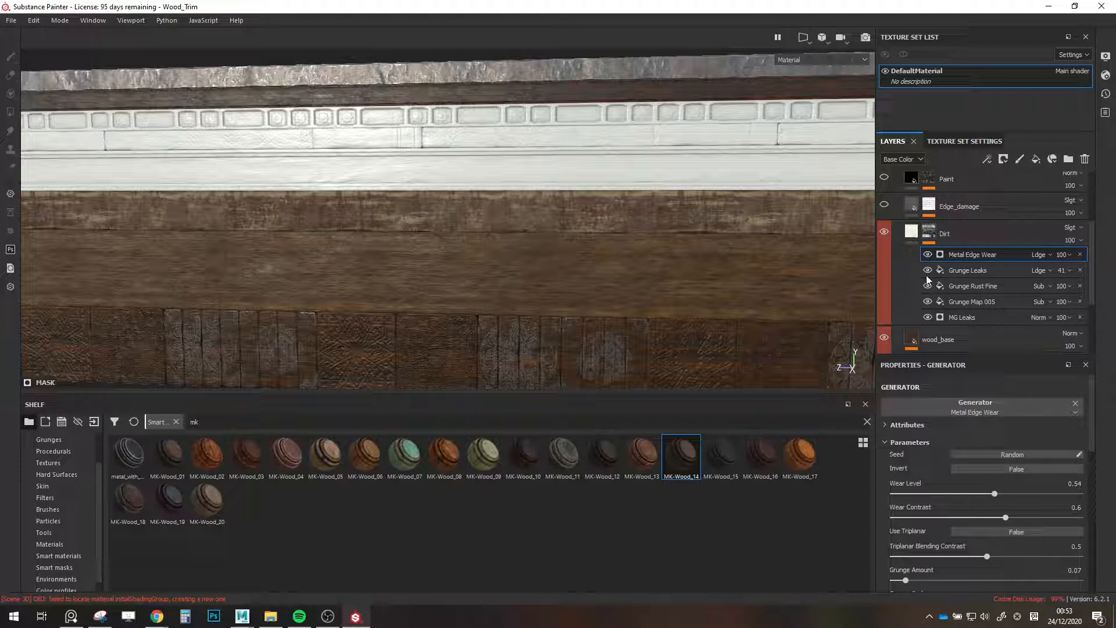
Set the MG Leaks generator's Level to 0.85 and check the leaks along the whole beam.
left_click(949, 317)
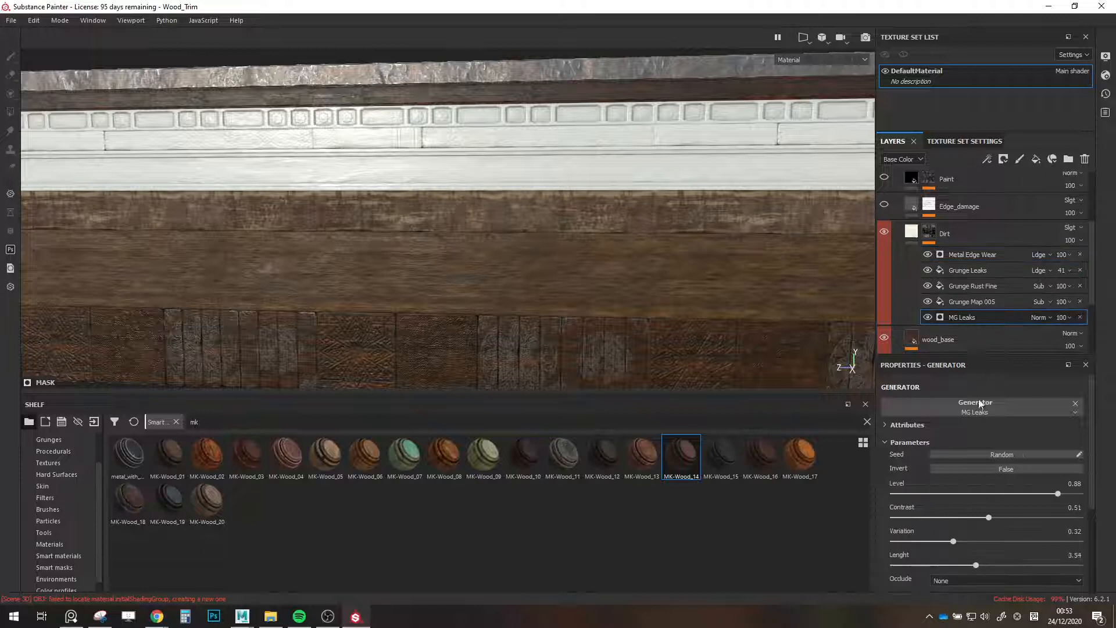
left_click_drag(1020, 493, 1050, 501)
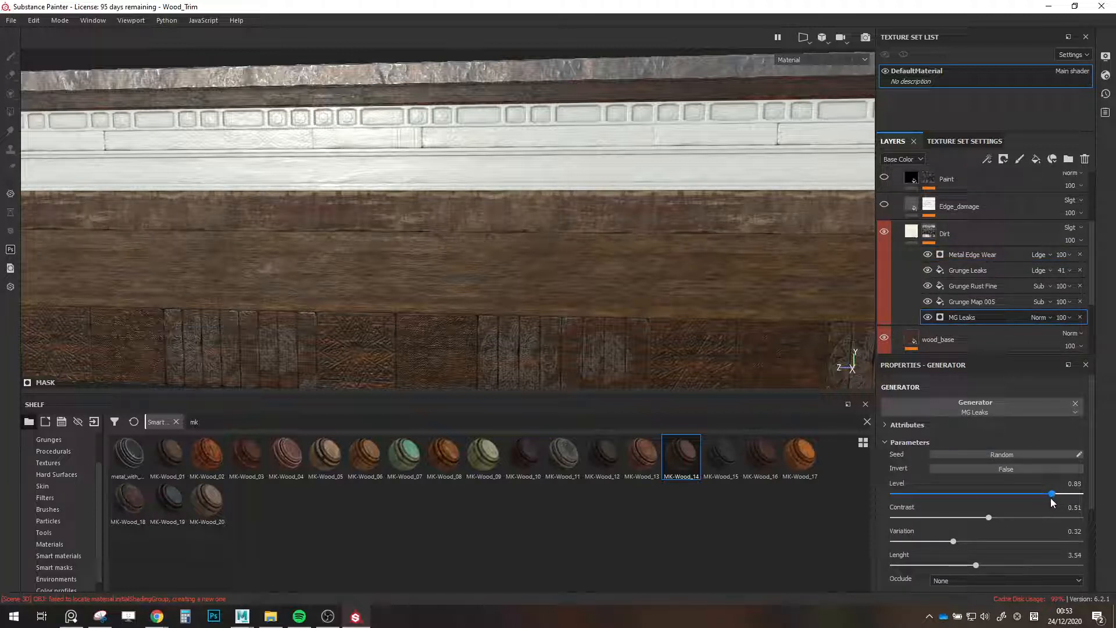
scroll(610, 349, "down", 3)
left_click_drag(535, 336, 583, 337, "alt")
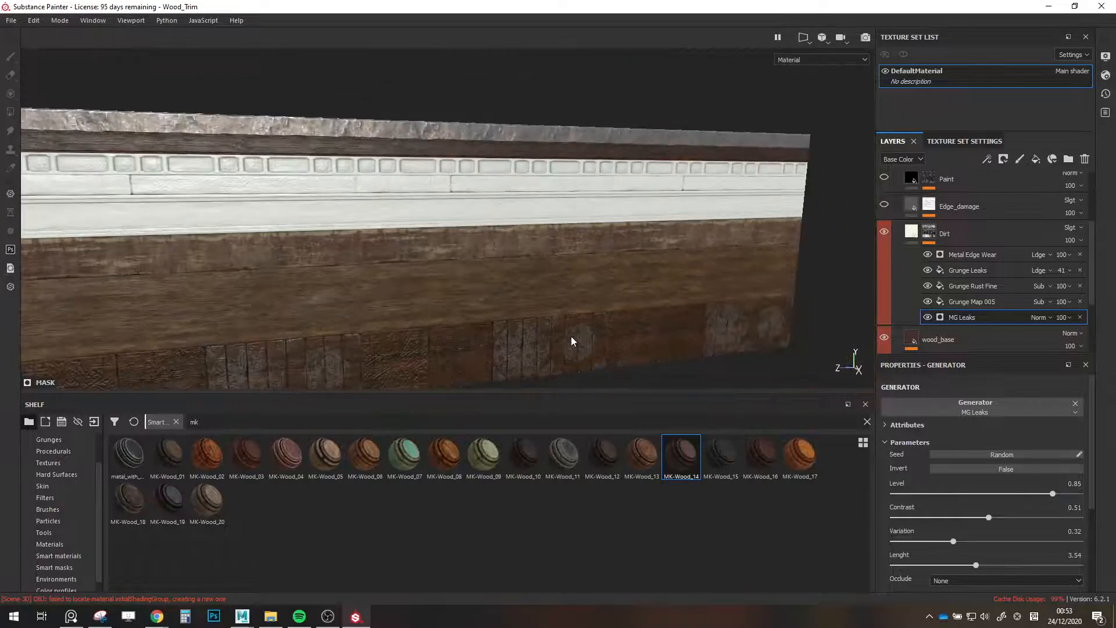
scroll(564, 333, "down", 1)
Set the Balance of Grunge Leaks in the Dirt mask to 0.4.
left_click(968, 271)
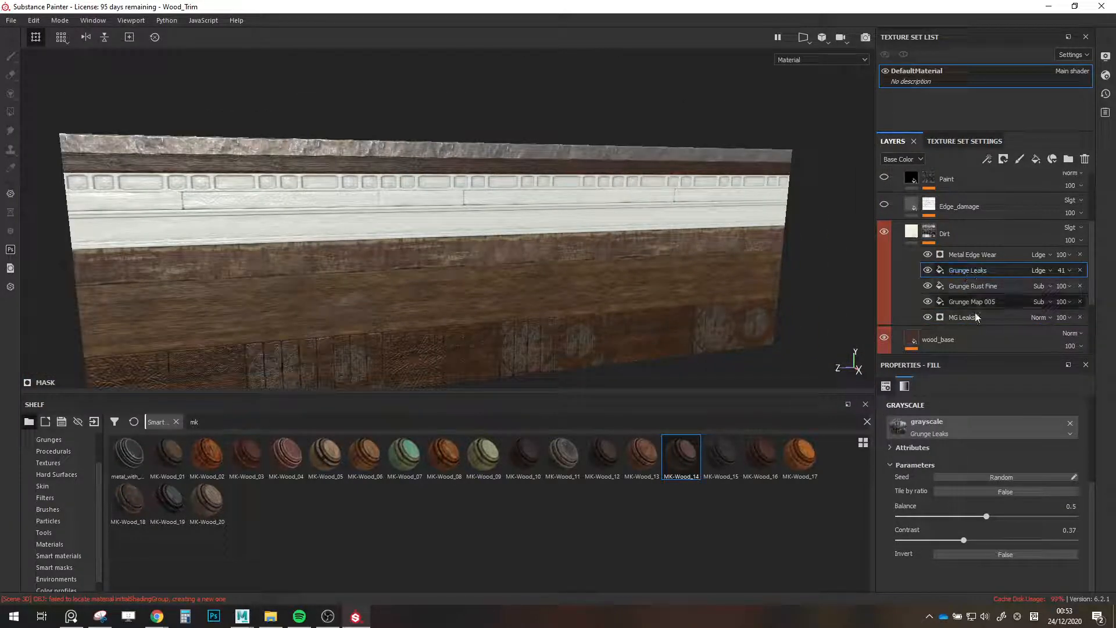
left_click_drag(983, 517, 970, 519)
scroll(585, 311, "up", 2)
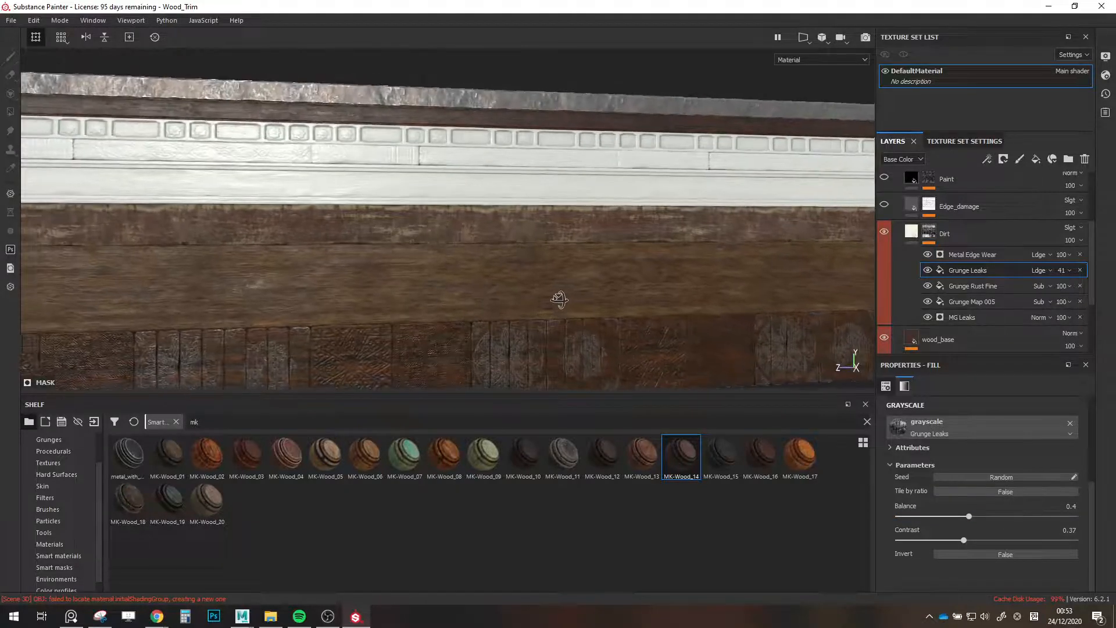
Try rotating the Grunge Leaks texture by about 88 degrees and undo the rotation.
scroll(972, 469, "up", 1)
scroll(974, 472, "up", 2)
left_click_drag(956, 467, 961, 467)
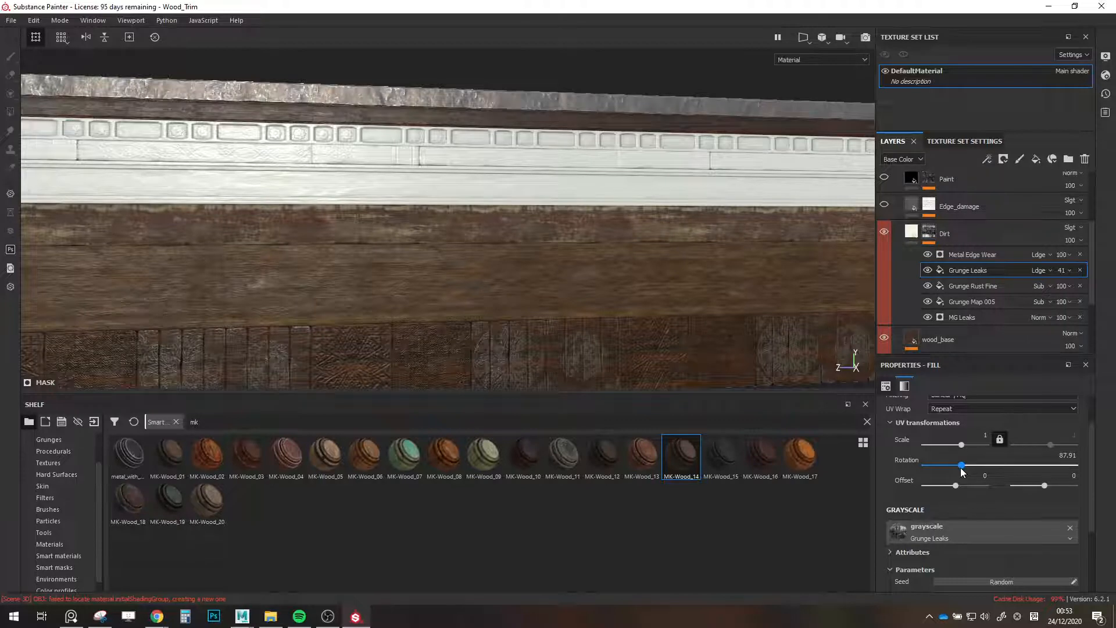
scroll(581, 294, "down", 4)
key("ctrl+z")
Compare the beam with Grunge Leaks hidden and shown, leaving the effect visible.
mouse_move(581, 295)
left_mouse_down("alt")
mouse_move(607, 282)
mouse_move(581, 299)
left_mouse_up("alt")
scroll(580, 292, "up", 3)
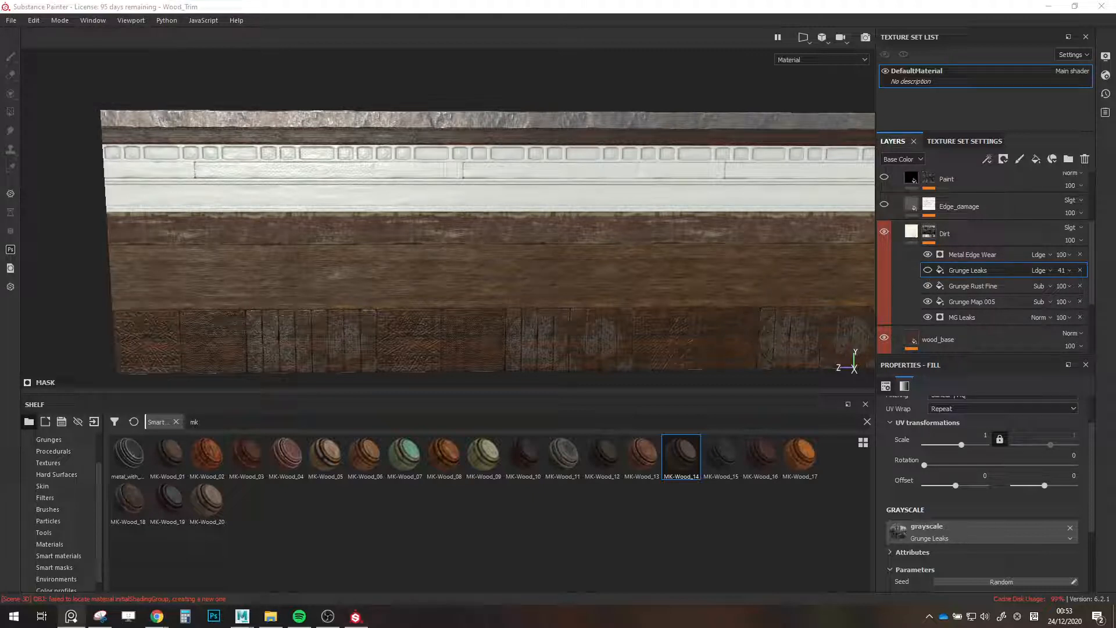
left_click(928, 271)
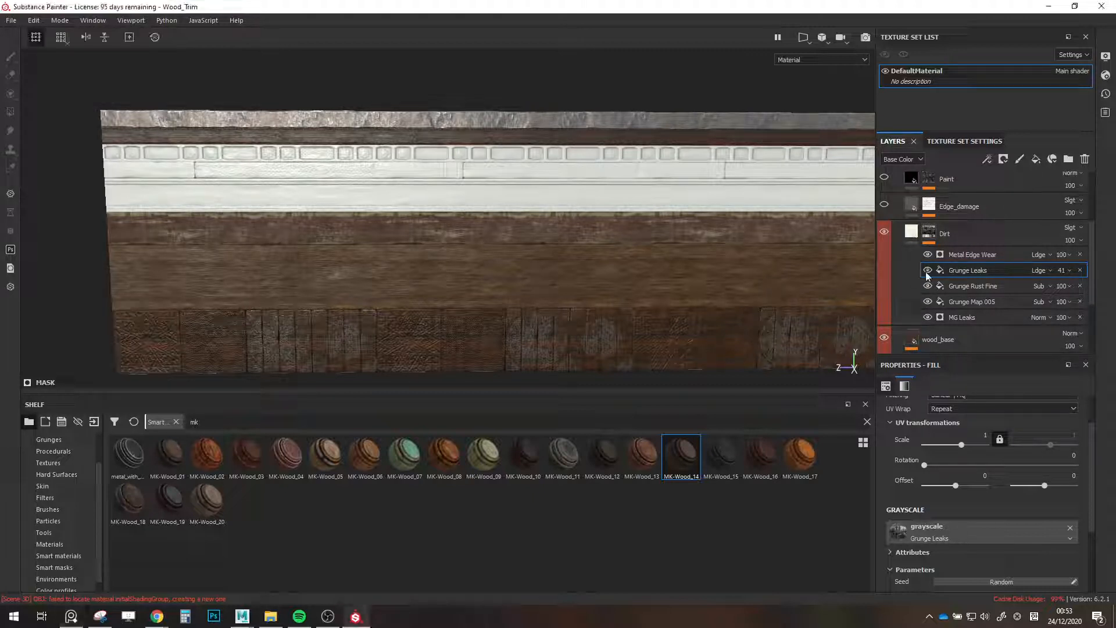
scroll(513, 299, "down", 1)
left_click_drag(514, 299, 549, 291, "alt")
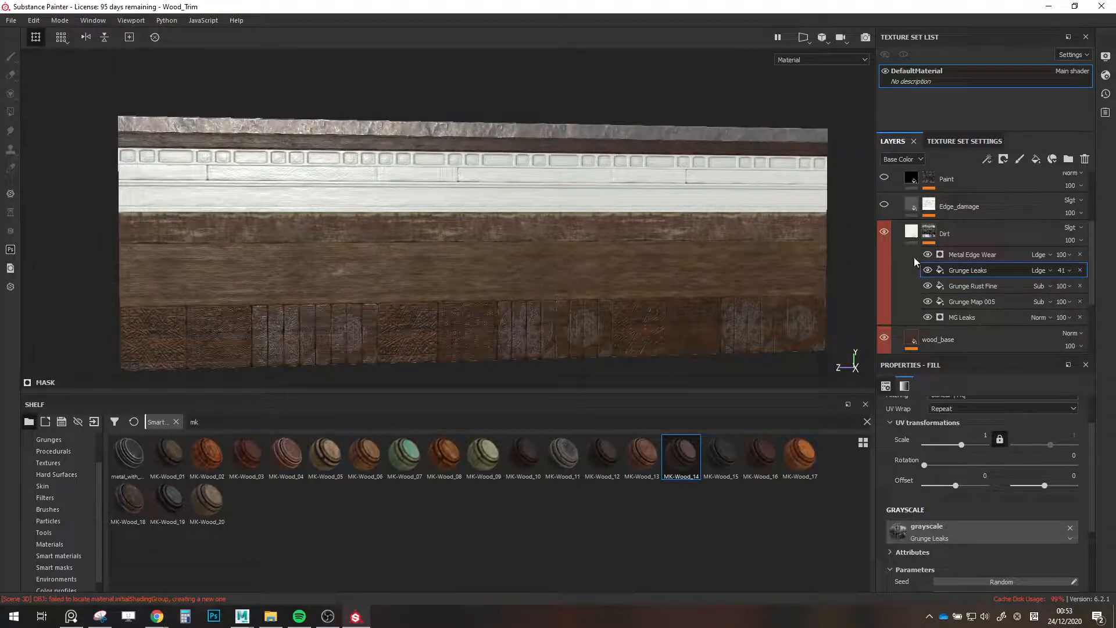
Set the Metal Edge Wear generator in the Dirt mask to 47 opacity and a Wear Level of 0.79.
left_click(982, 255)
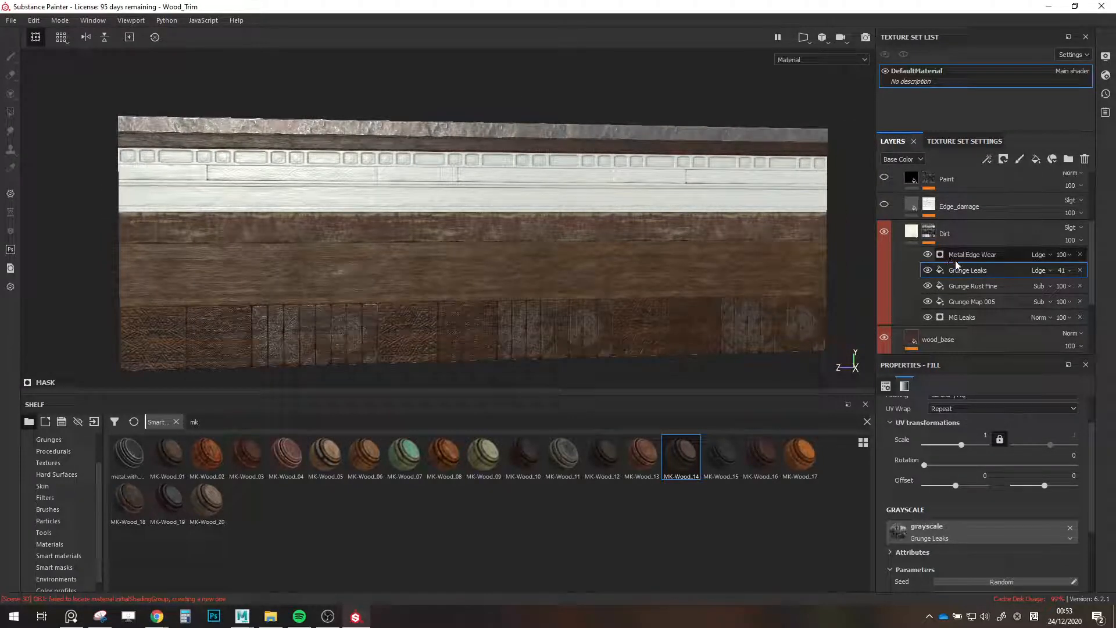
left_click(1063, 269)
left_click_drag(1085, 278, 1078, 277)
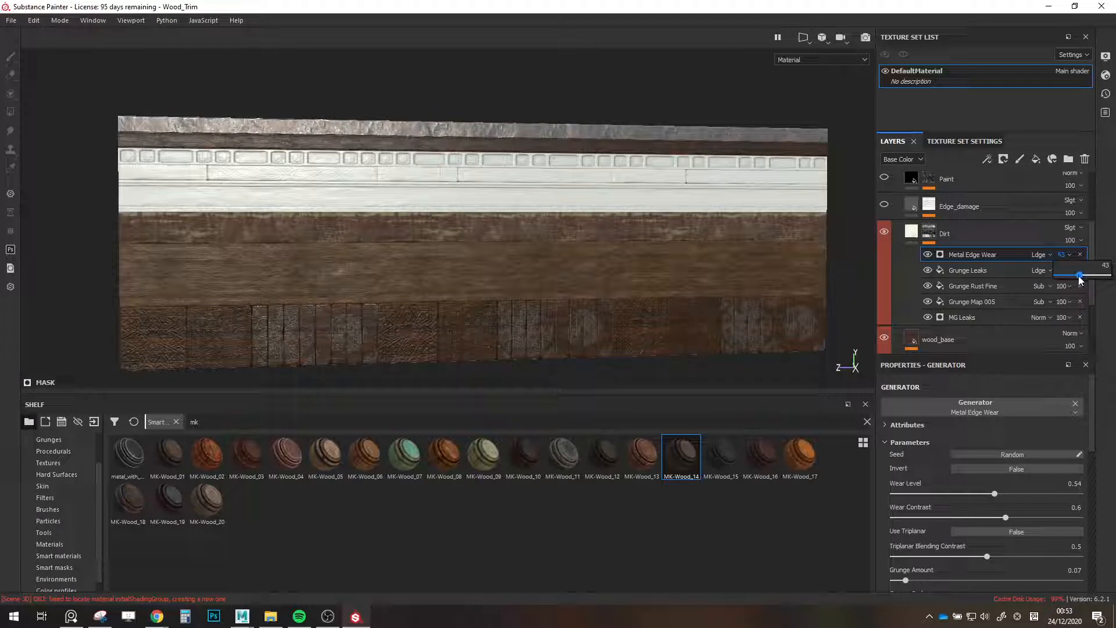
left_click_drag(994, 493, 1045, 499)
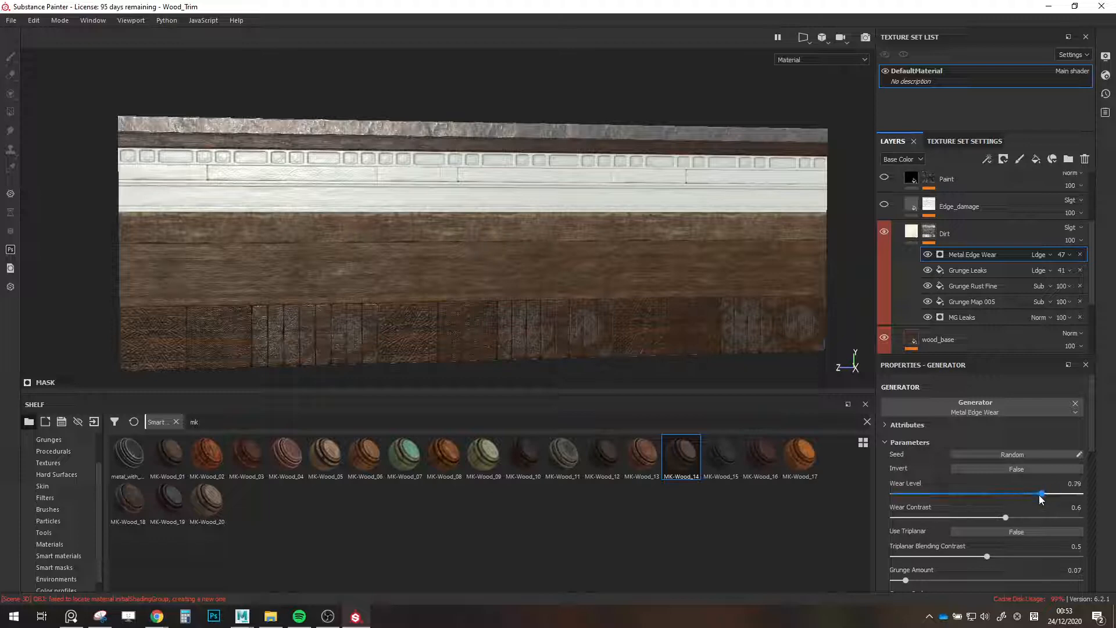
scroll(628, 308, "up", 4)
left_click_drag(567, 257, 529, 253, "alt")
scroll(643, 276, "up", 5)
scroll(950, 281, "down", 2)
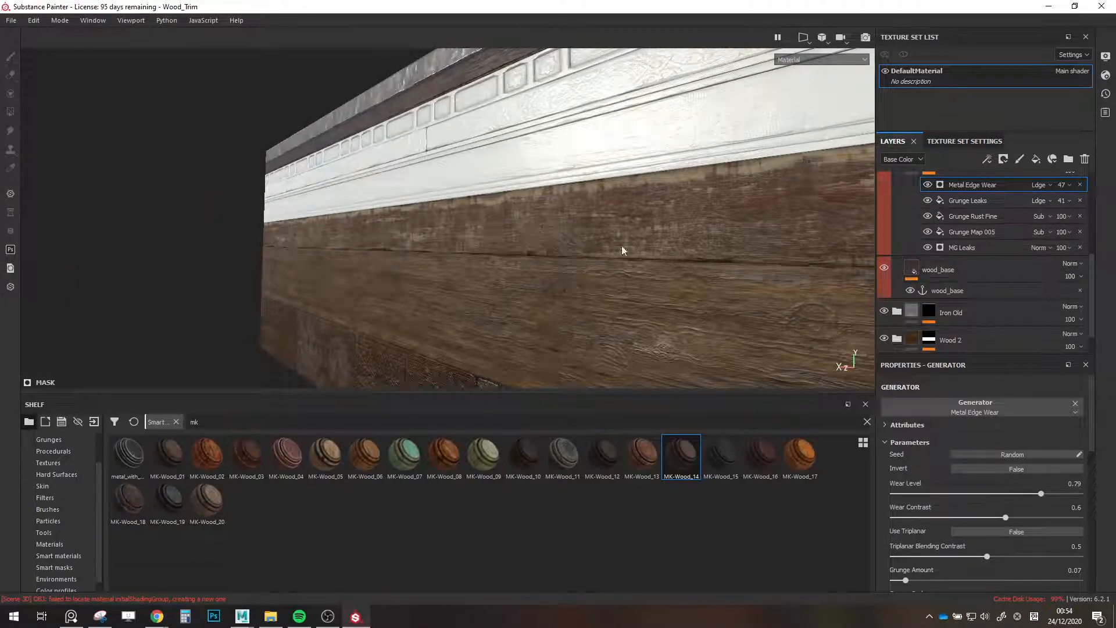
left_click_drag(623, 249, 569, 233, "alt")
Try enabling the height channel on MK-Wood_14's wood_base fill layer and switch it off again.
left_click(944, 280)
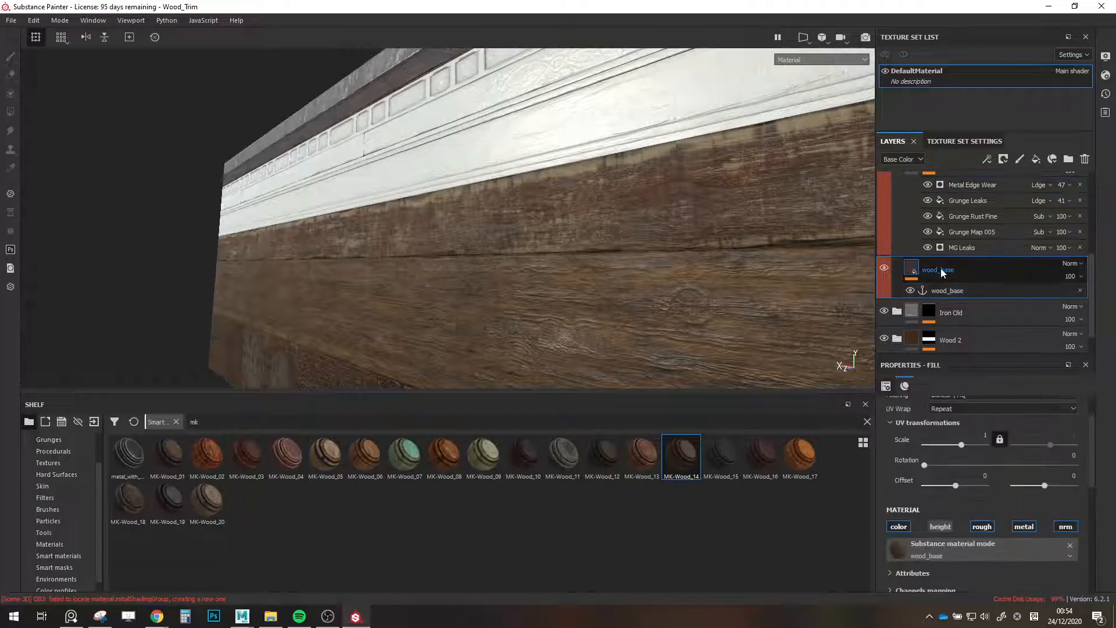
scroll(1022, 449, "down", 1)
scroll(1022, 449, "up", 1)
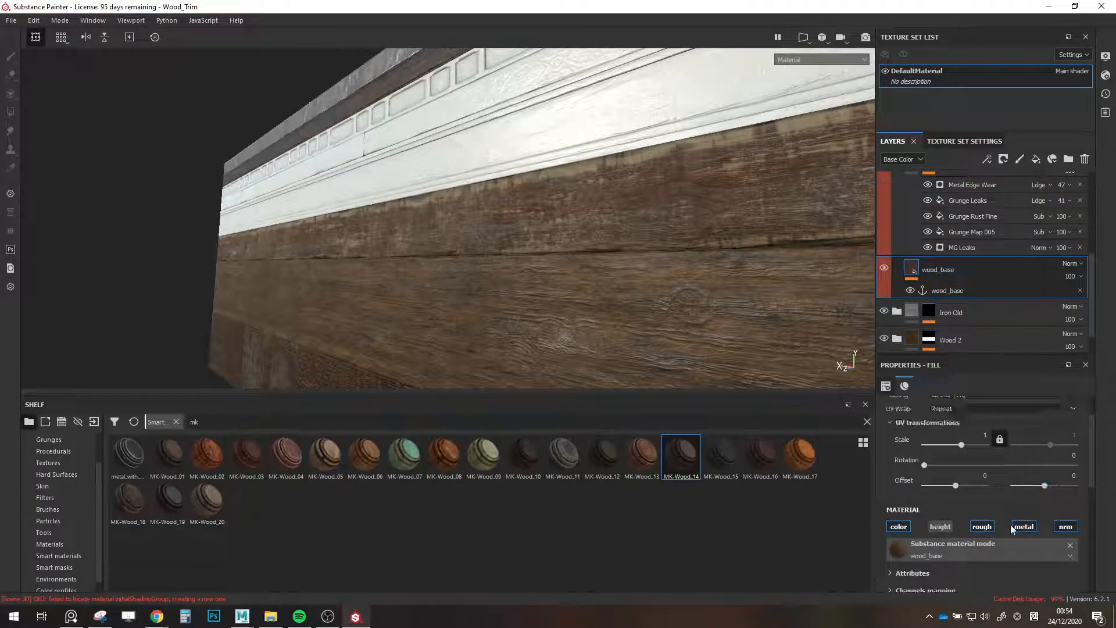
scroll(1011, 526, "down", 1)
left_click(942, 492)
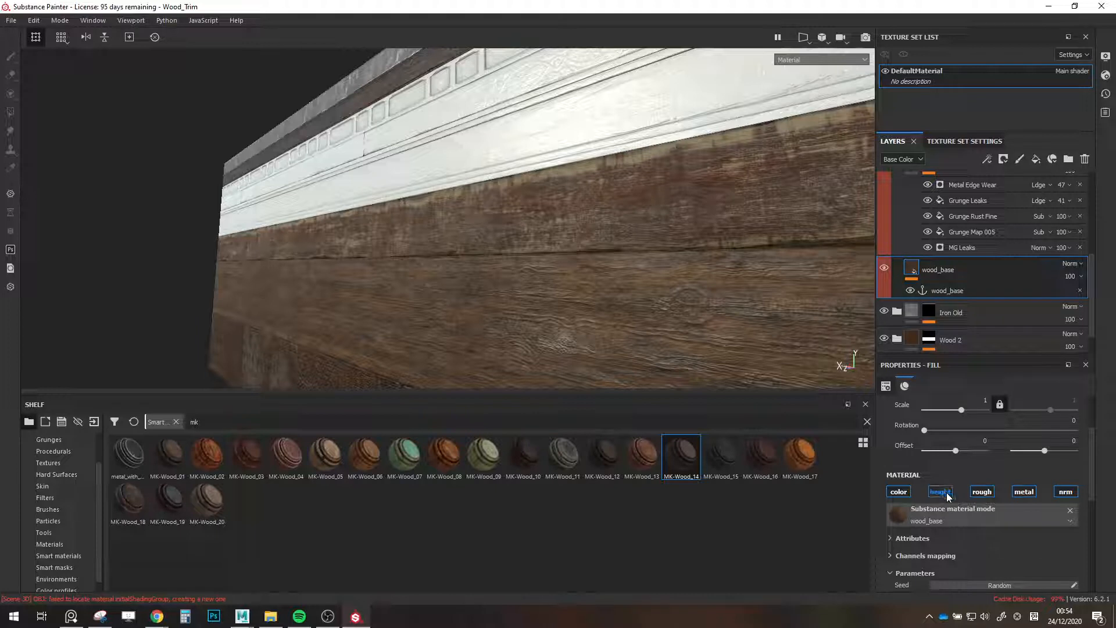
left_click(942, 494)
Set the Roughness in the wood_base material's wood parameters to 0.57, checking the sheen along the beam.
scroll(954, 504, "down", 2)
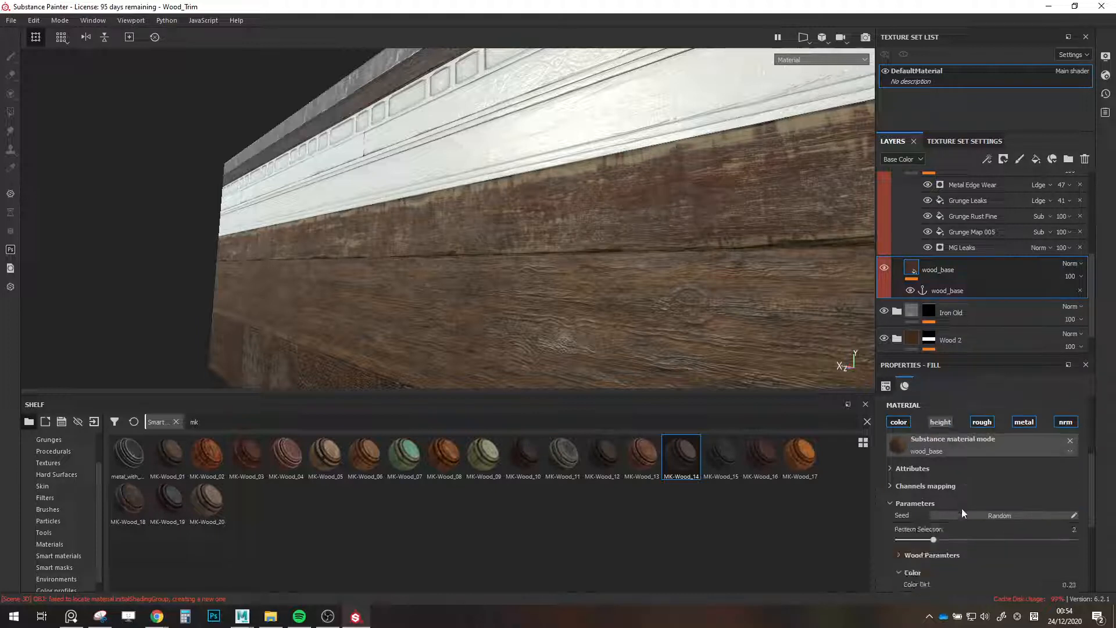
scroll(962, 509, "down", 5)
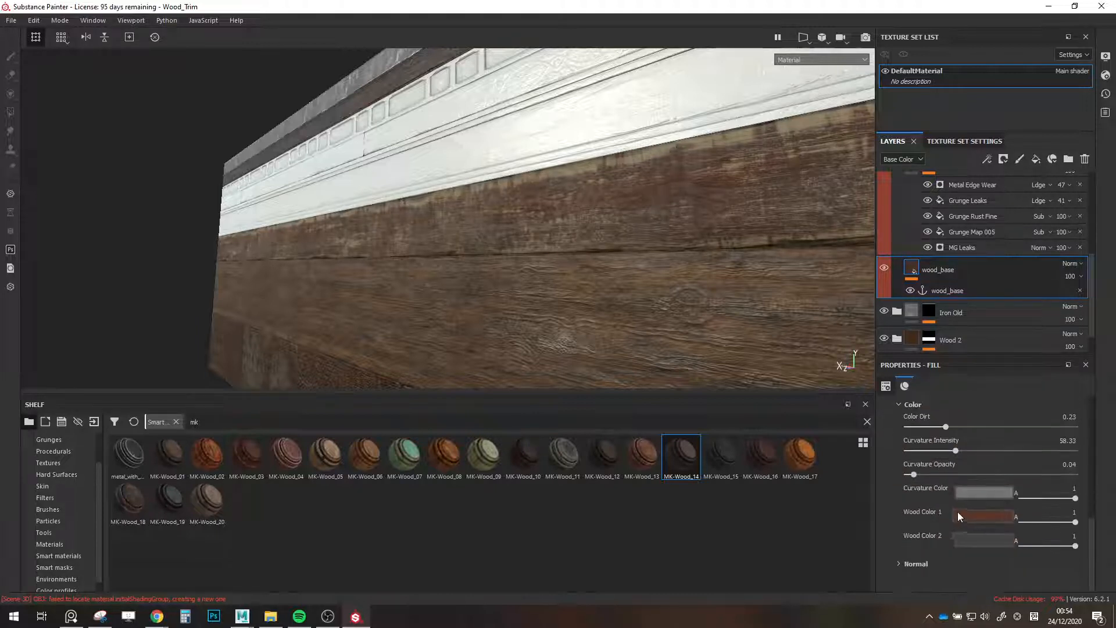
scroll(894, 564, "up", 3)
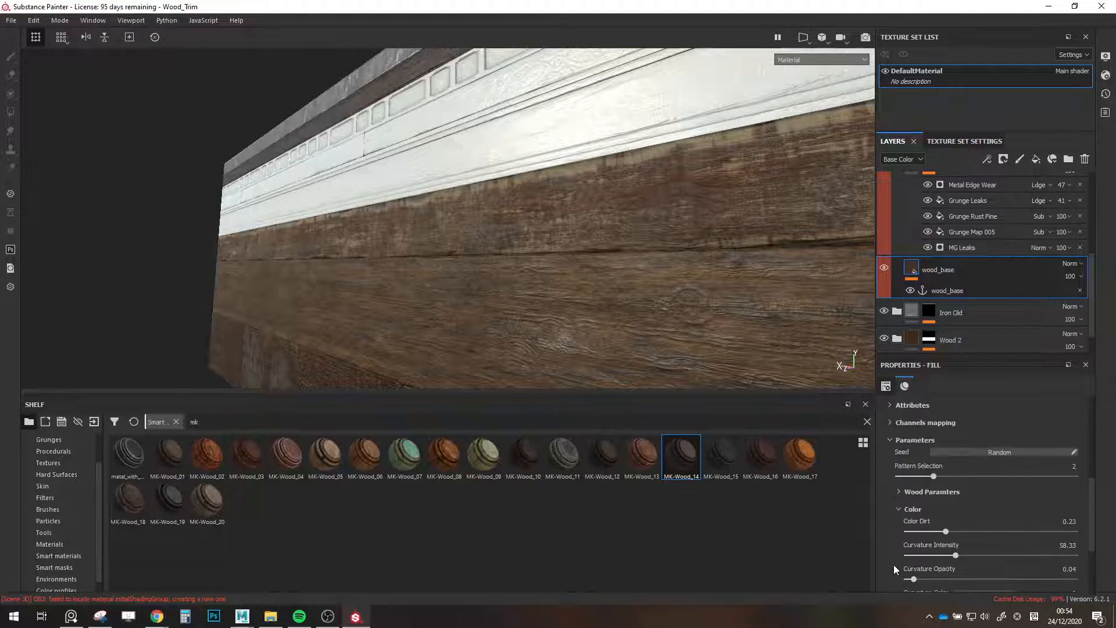
left_click(898, 492)
left_click(898, 492)
left_click_drag(994, 560, 962, 562)
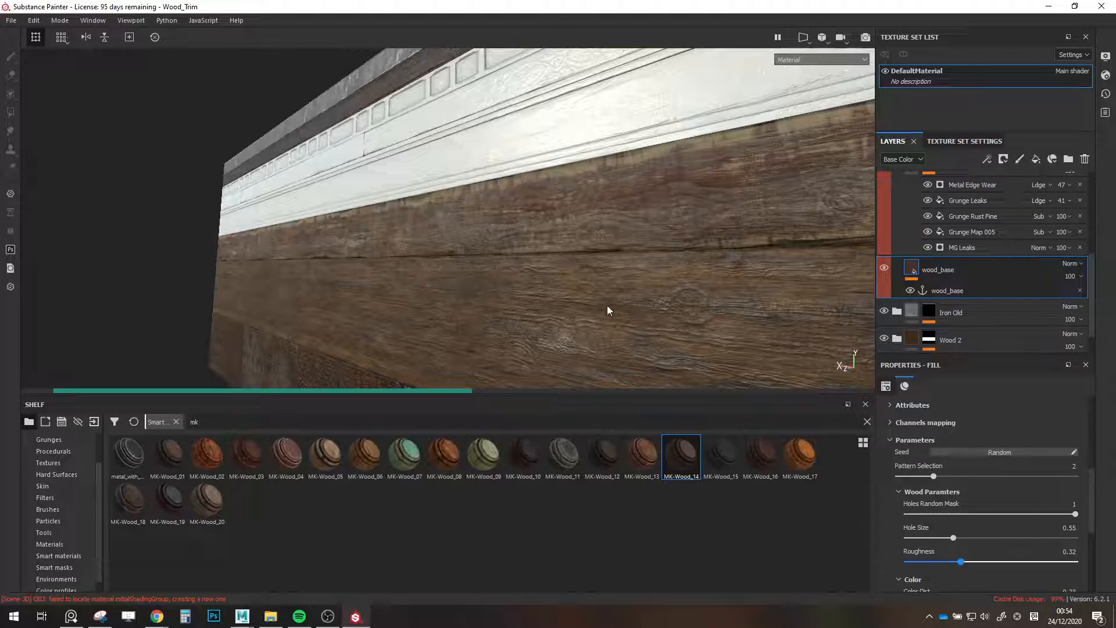
left_click_drag(607, 305, 630, 295, "alt")
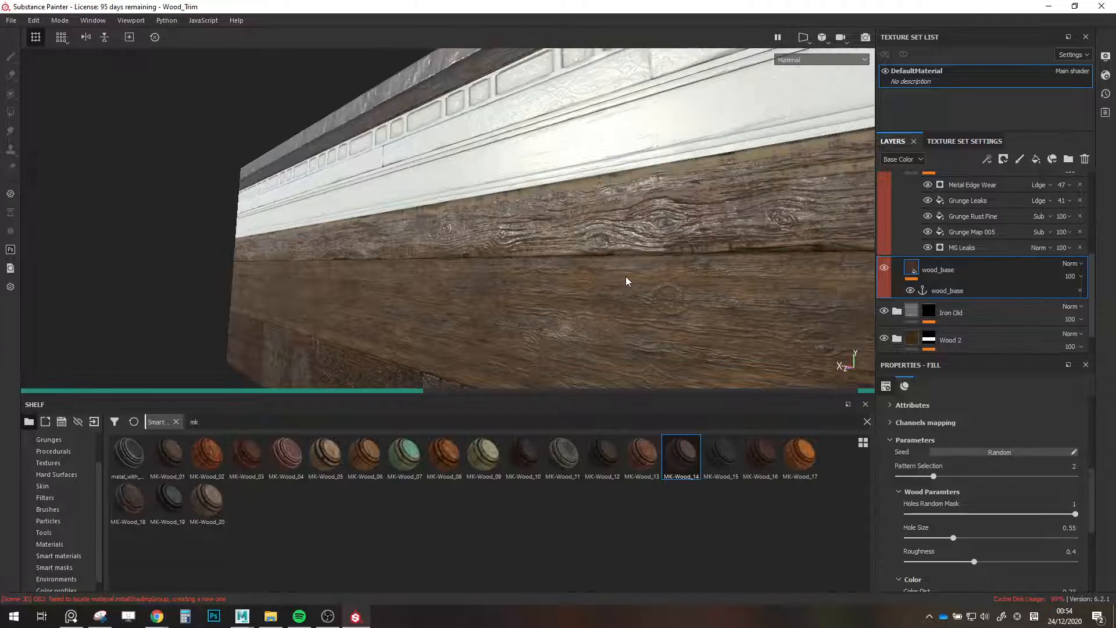
left_click_drag(625, 281, 546, 264, "alt")
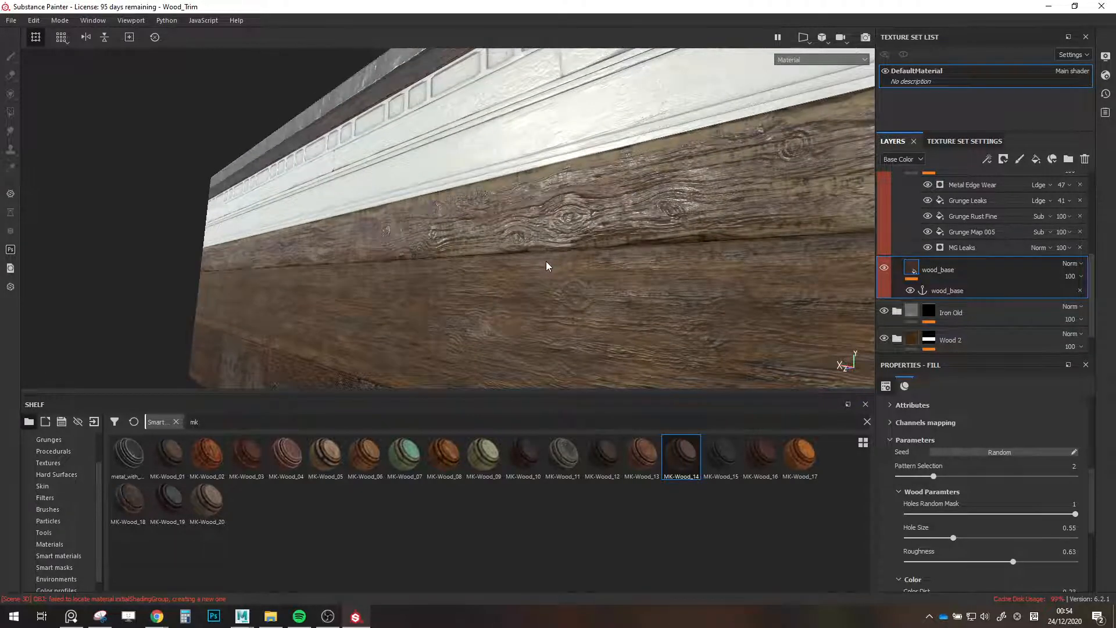
left_click_drag(973, 562, 1003, 565)
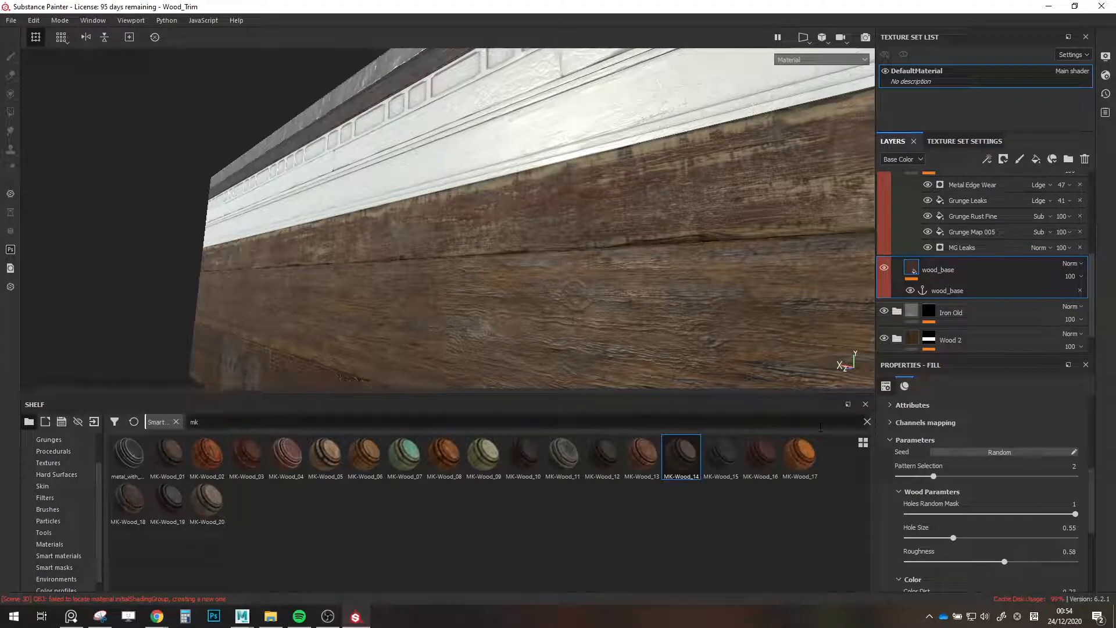
left_click_drag(756, 332, 705, 299, "alt")
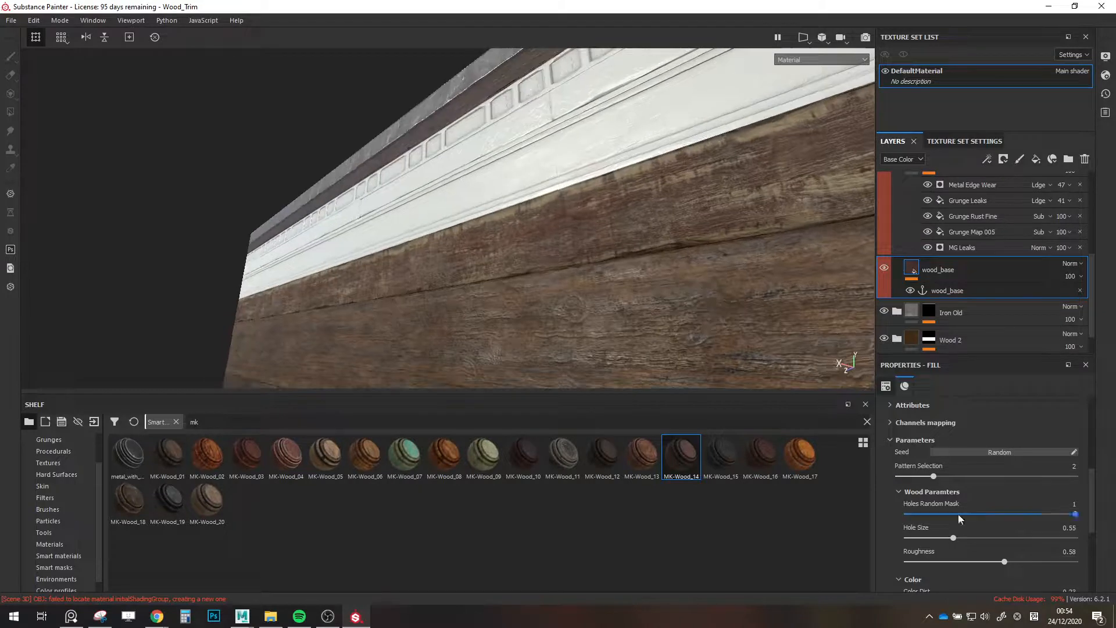
left_click_drag(1005, 562, 1002, 562)
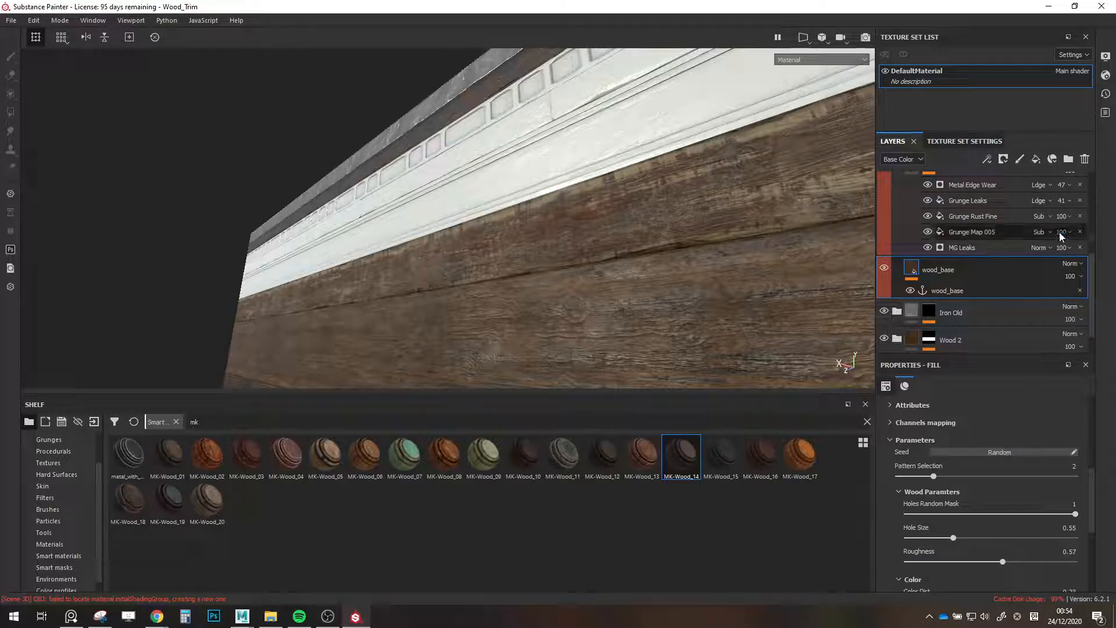
Compare the beam with the Dirt layer hidden and shown, leaving the layer visible.
scroll(1037, 232, "up", 2)
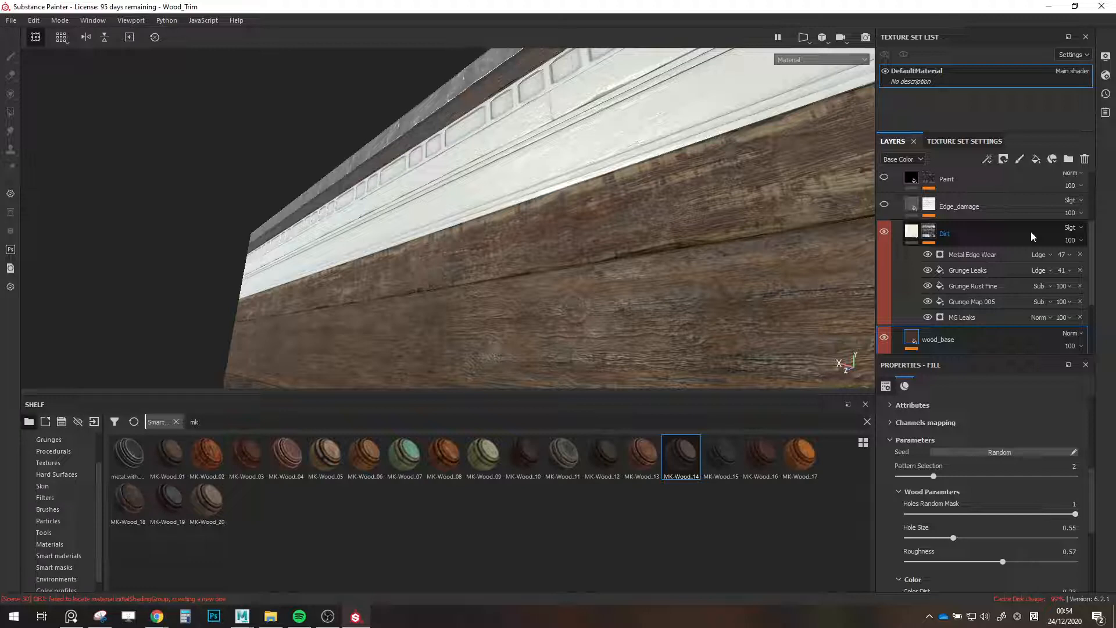
left_click(885, 232)
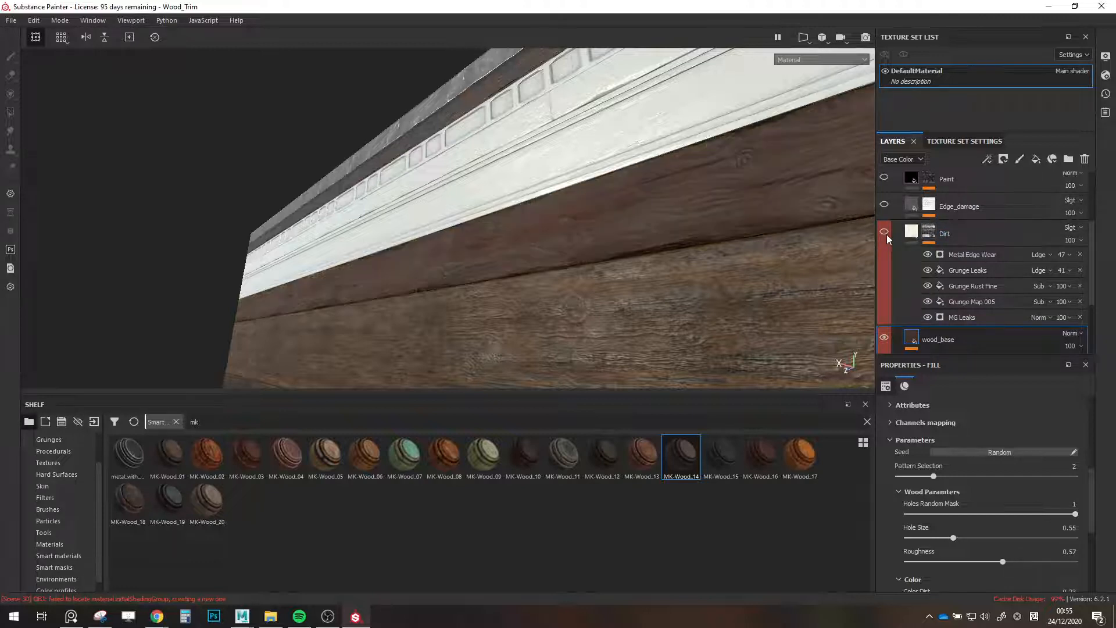
left_click(887, 234)
Set the Dirt fill layer's uniform roughness to 0.8414 and check the beam from several angles.
left_click(912, 233)
scroll(996, 457, "up", 1)
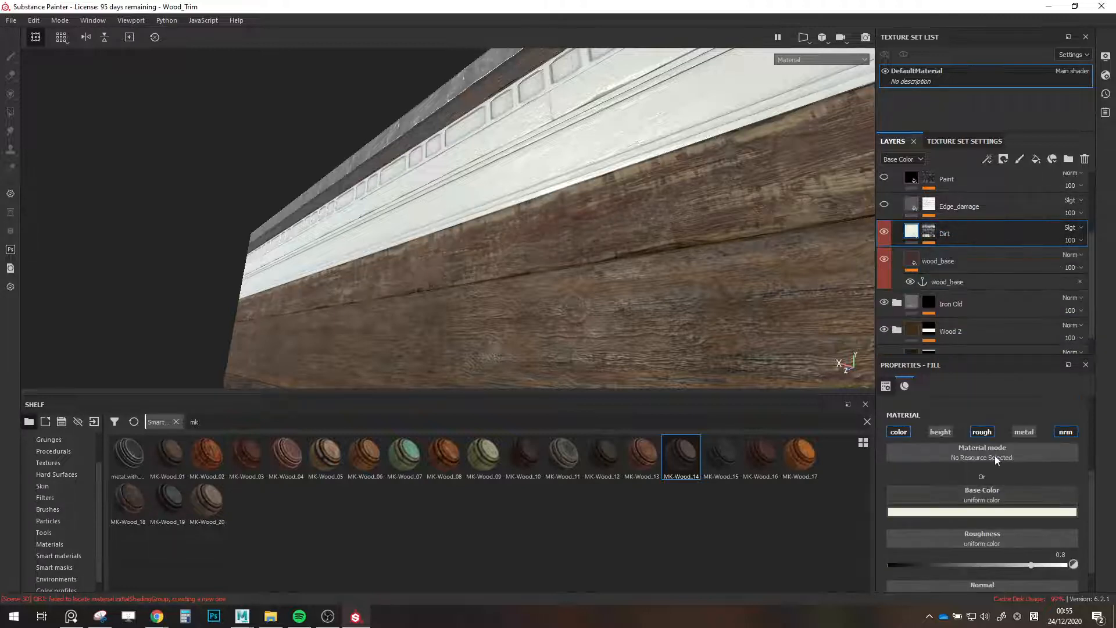
scroll(997, 483, "down", 1)
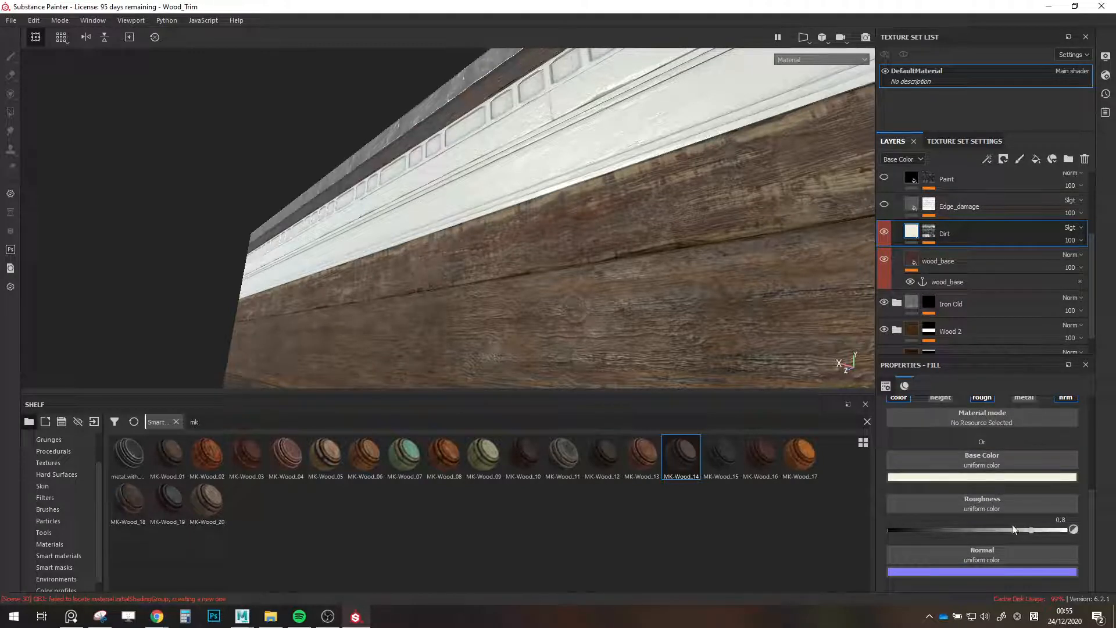
left_click_drag(1033, 534, 1036, 532)
left_click_drag(648, 268, 535, 196, "alt")
left_click_drag(591, 230, 862, 232, "alt")
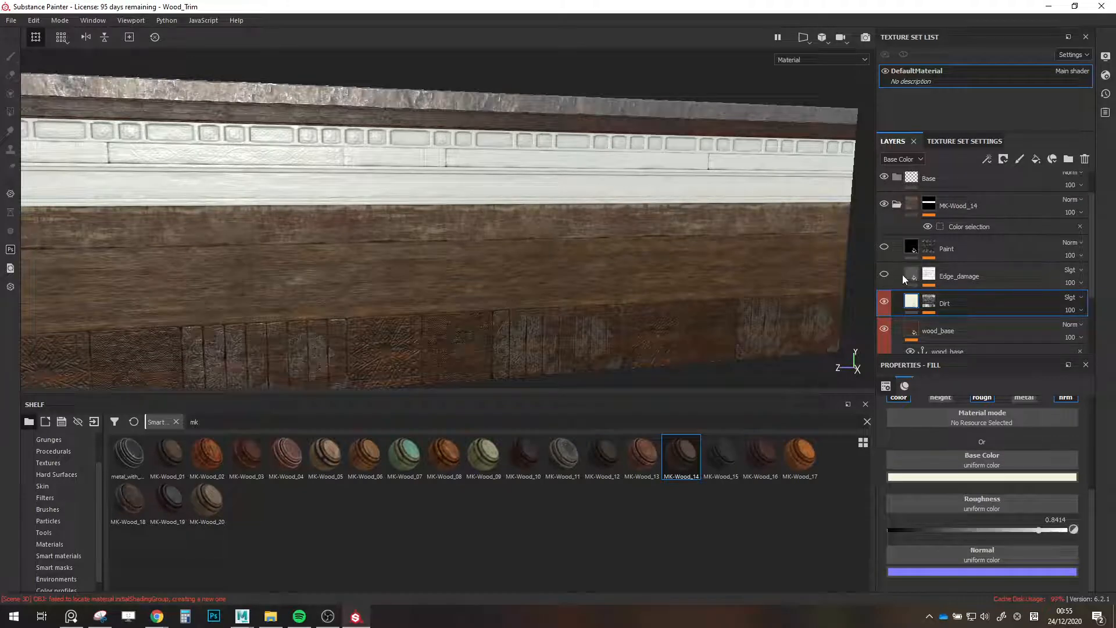
Show the Edge_damage layer and hide the MG Leaks generator in its mask.
scroll(610, 239, "up", 5)
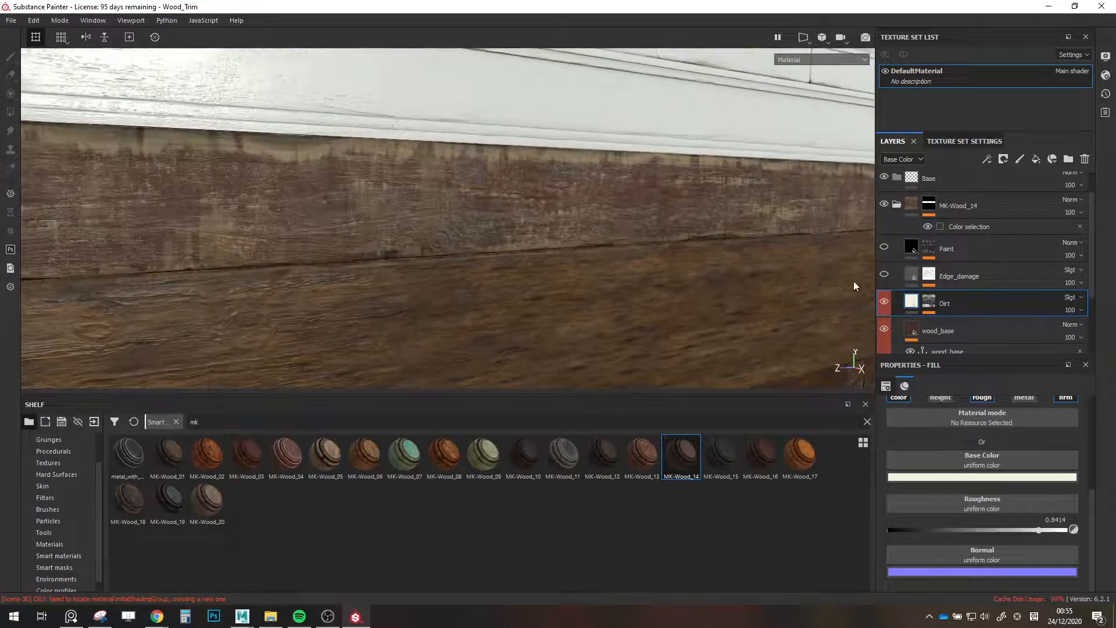
left_click(884, 274)
left_click(929, 274)
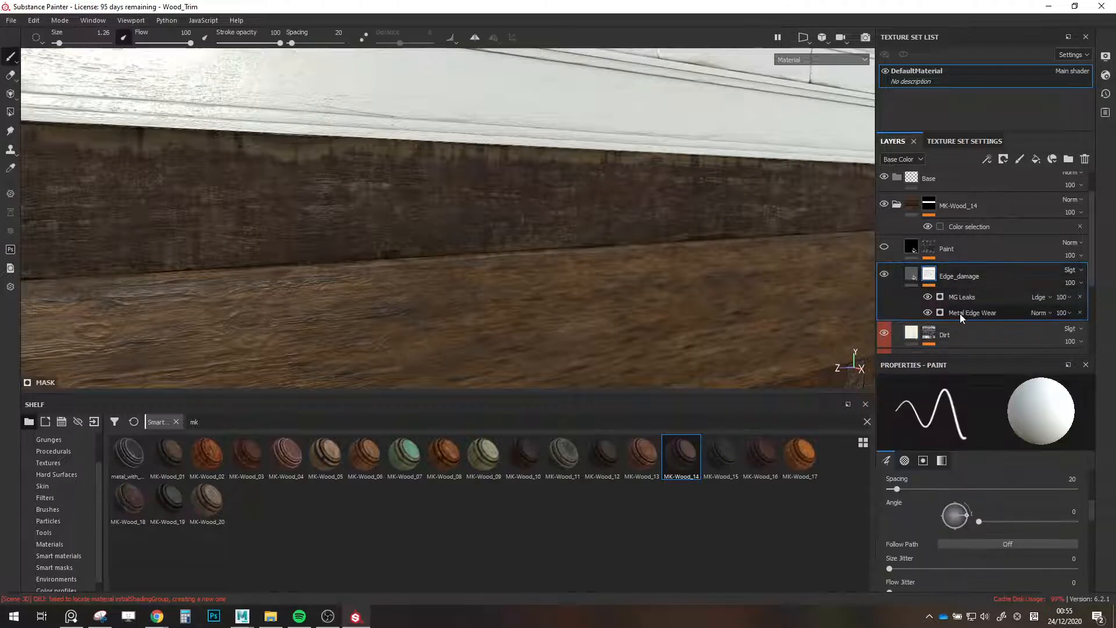
left_click(961, 313)
left_click(928, 297)
Set the Edge_damage mask's Metal Edge Wear generator to a Wear Level of 0.64 and a Wear Contrast of 0.78.
scroll(956, 443, "down", 1)
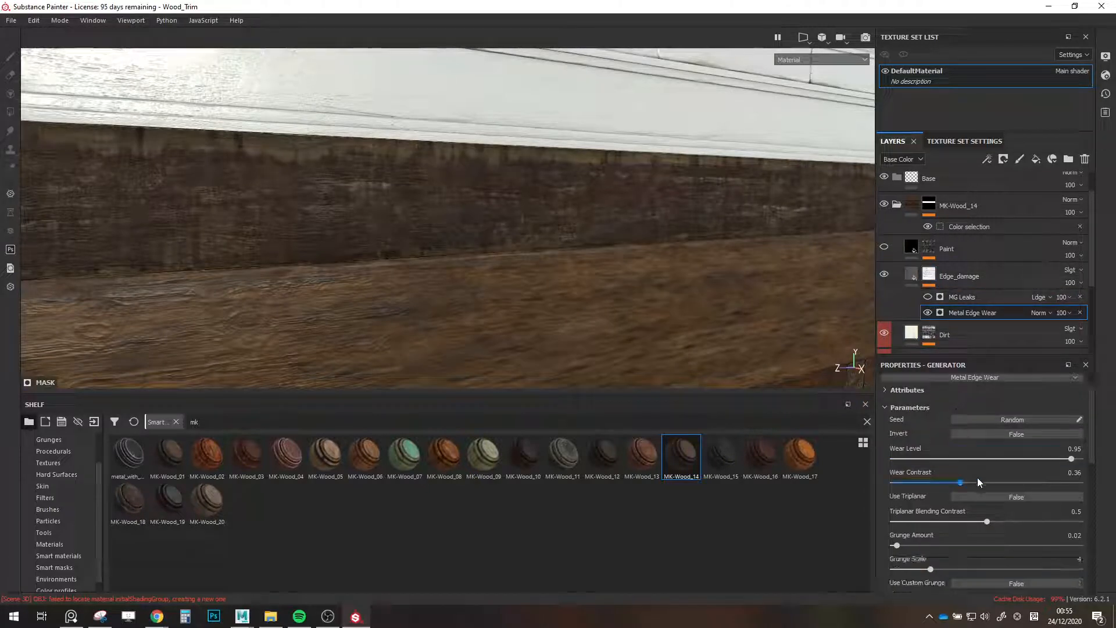
left_click_drag(979, 458, 1013, 469)
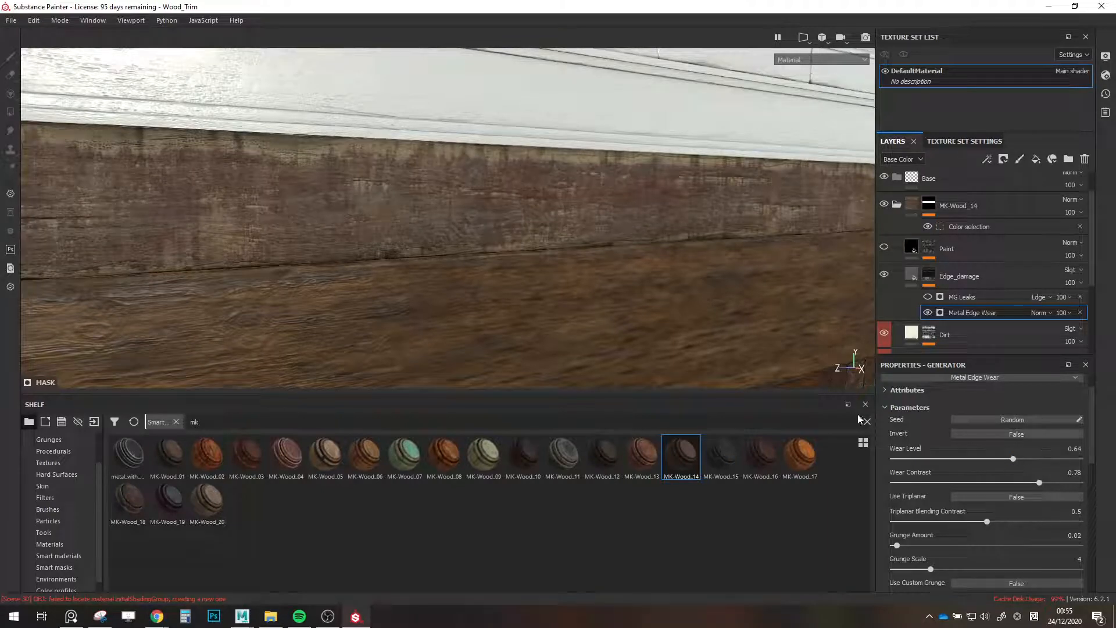
scroll(618, 331, "up", 5)
scroll(599, 327, "down", 1)
middle_click_drag(598, 327, 667, 354, "alt")
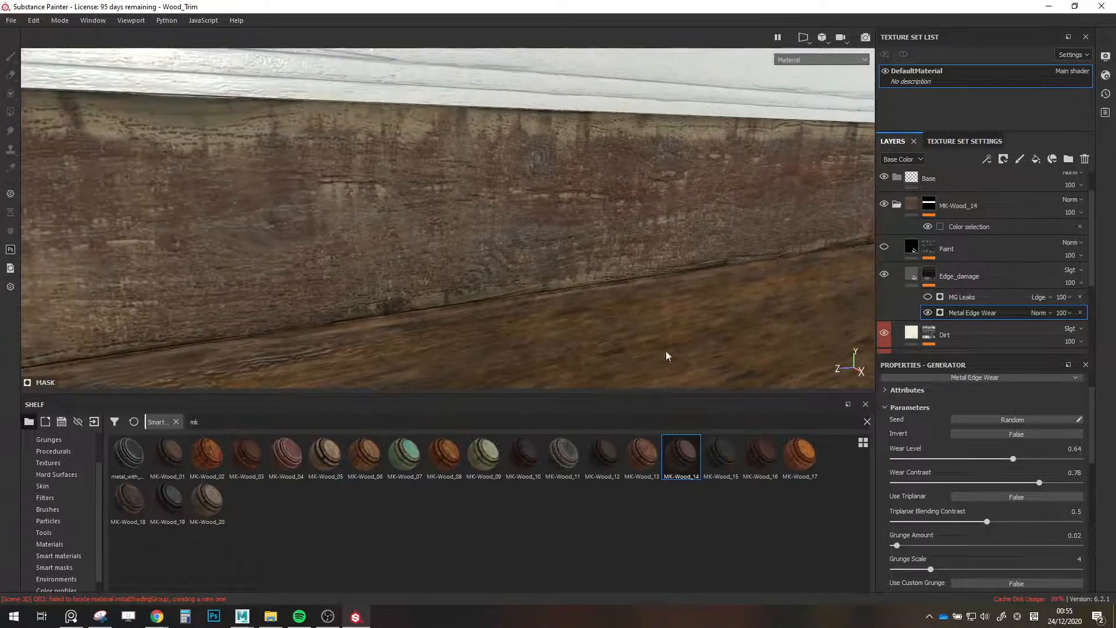
Compare the beam with and without Edge_damage, and set its Metal Edge Wear generator's Wear Level to 0.54.
left_click(883, 275)
left_click(883, 275)
left_click_drag(1014, 459, 993, 464)
left_click_drag(987, 459, 994, 459)
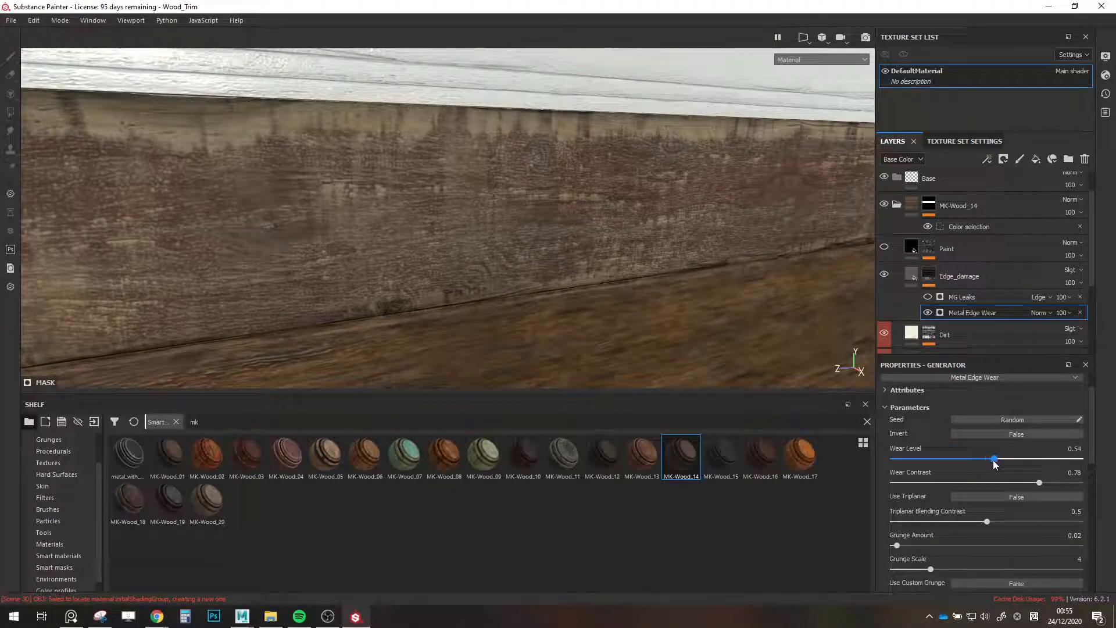
Set the MG Leaks generator's Level in the Edge_damage mask to 0.23, leaving the generator hidden.
left_click(957, 302)
left_click_drag(977, 459, 936, 459)
left_click_drag(674, 285, 537, 279, "alt")
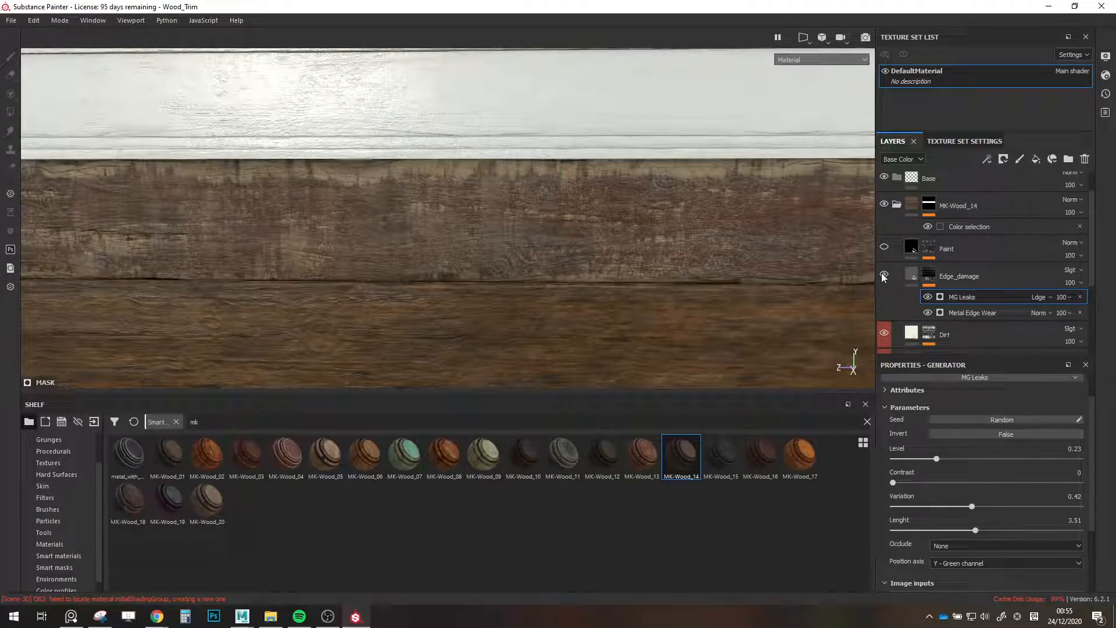
scroll(601, 272, "down", 6)
middle_click_drag(601, 272, 615, 243, "alt")
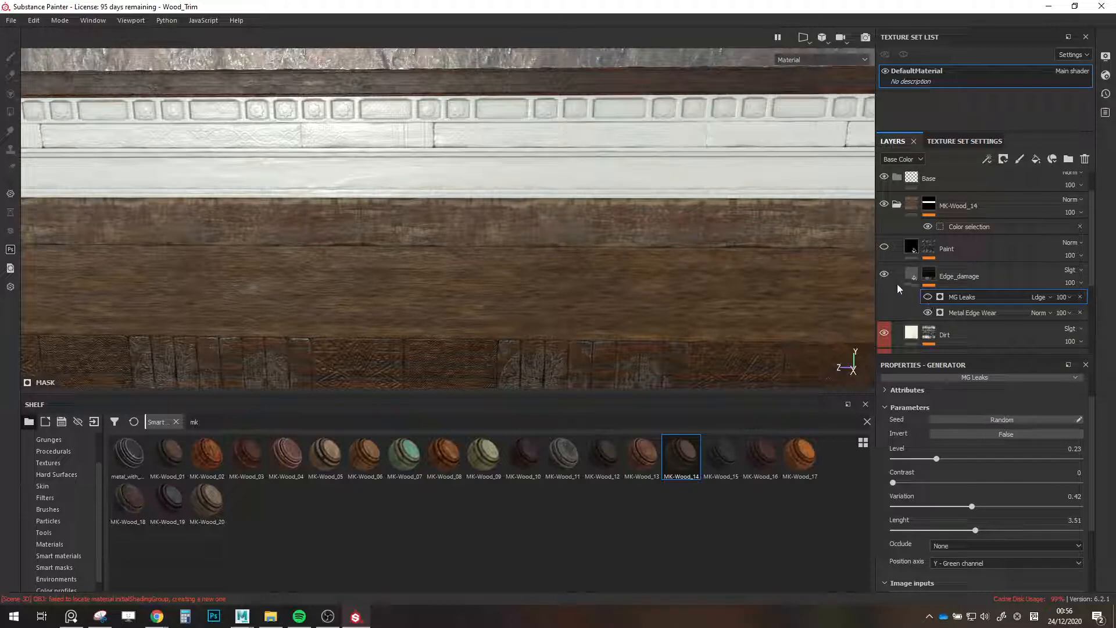
Preview the Paint layer's effect on the beam and delete that layer from MK-Wood_14.
left_click(882, 249)
scroll(546, 219, "up", 5)
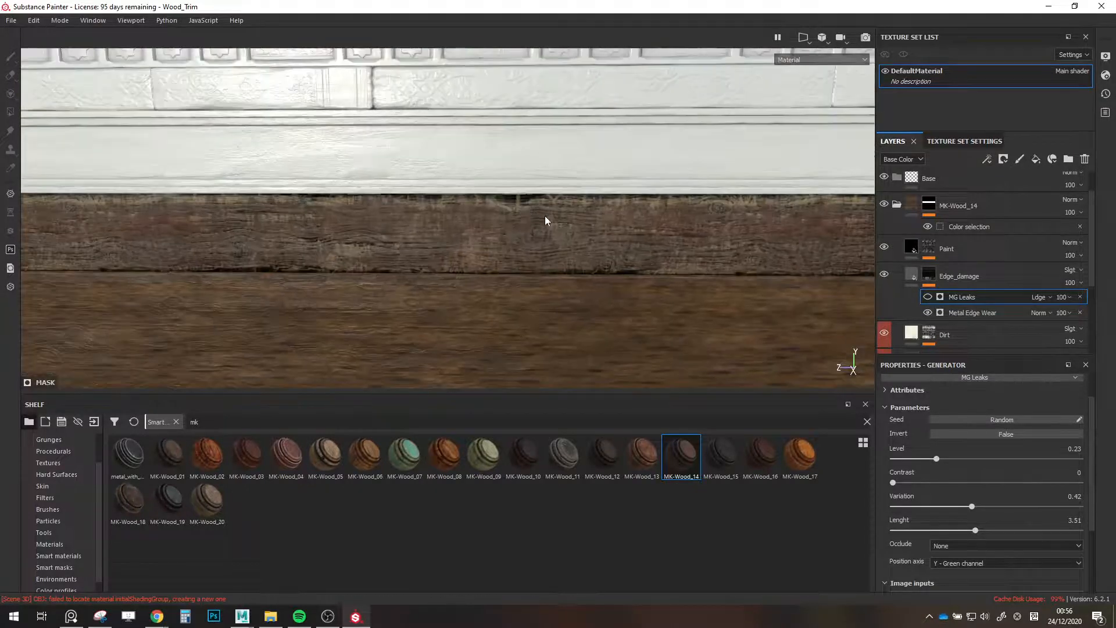
mouse_move(546, 218)
left_mouse_down("alt")
mouse_move(610, 238)
mouse_move(486, 252)
mouse_move(593, 265)
left_mouse_up("alt")
left_click(885, 246)
left_click(952, 249)
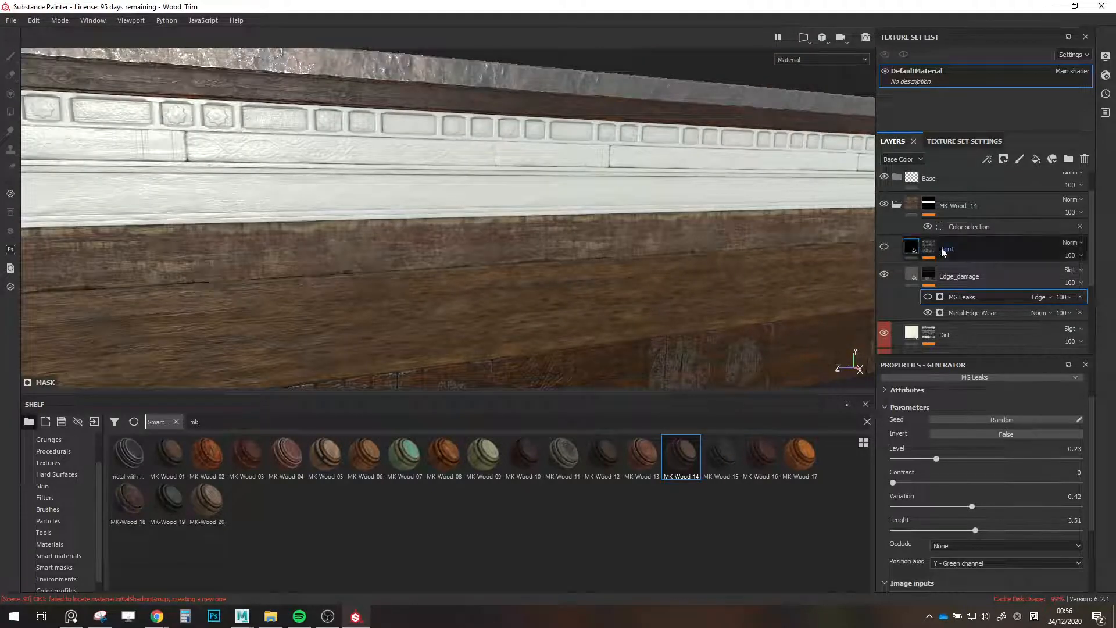
key("Delete")
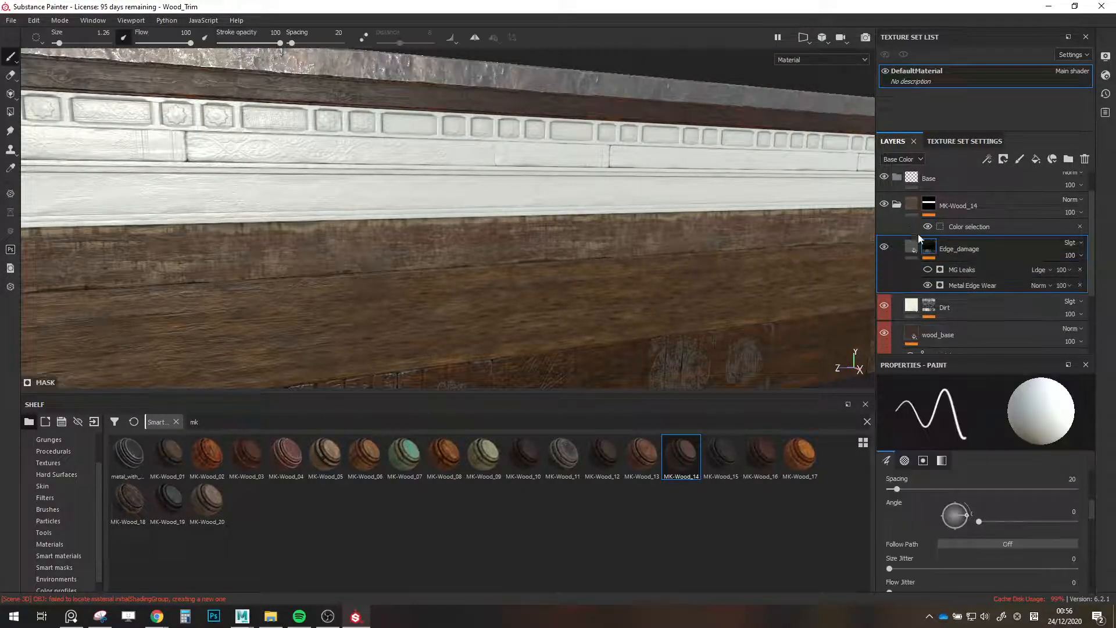
Collapse the MK-Wood_14 folder and move MK-Wood_14, Iron Old, Wood 2 and Wood 1 into the Base folder.
left_click(896, 205)
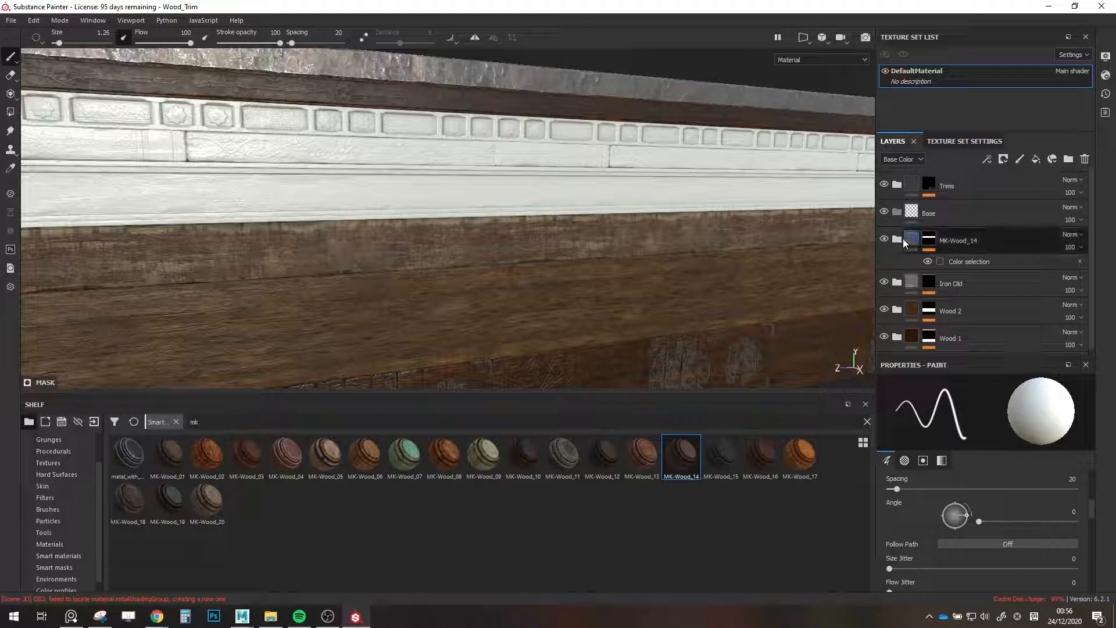
left_click(910, 239)
left_click(955, 320, "shift")
left_click_drag(958, 309, 901, 215)
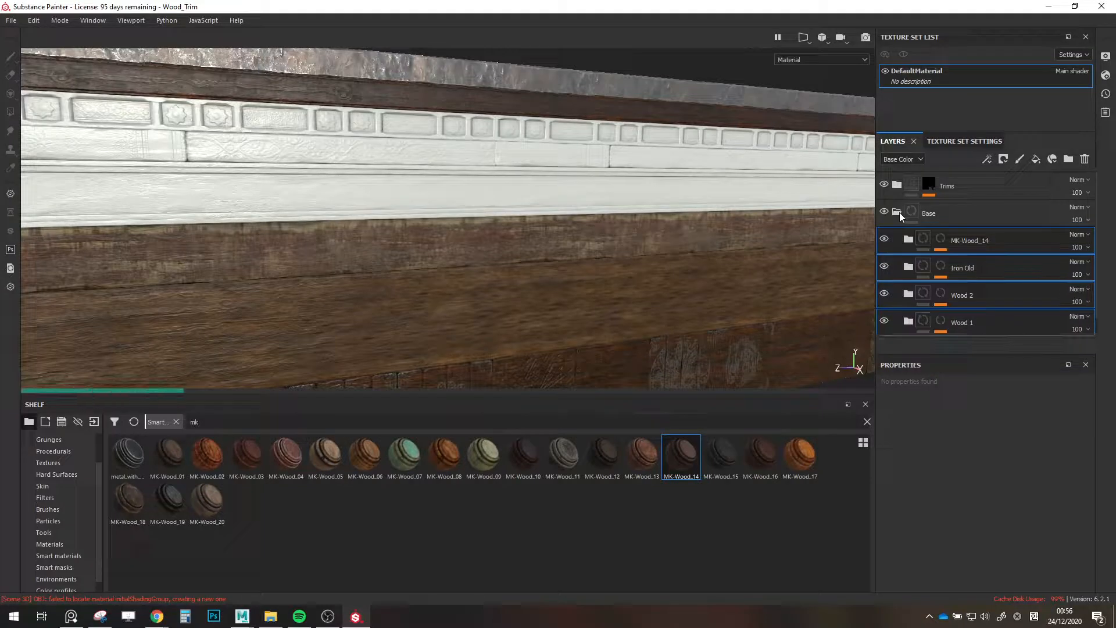
scroll(599, 215, "down", 4)
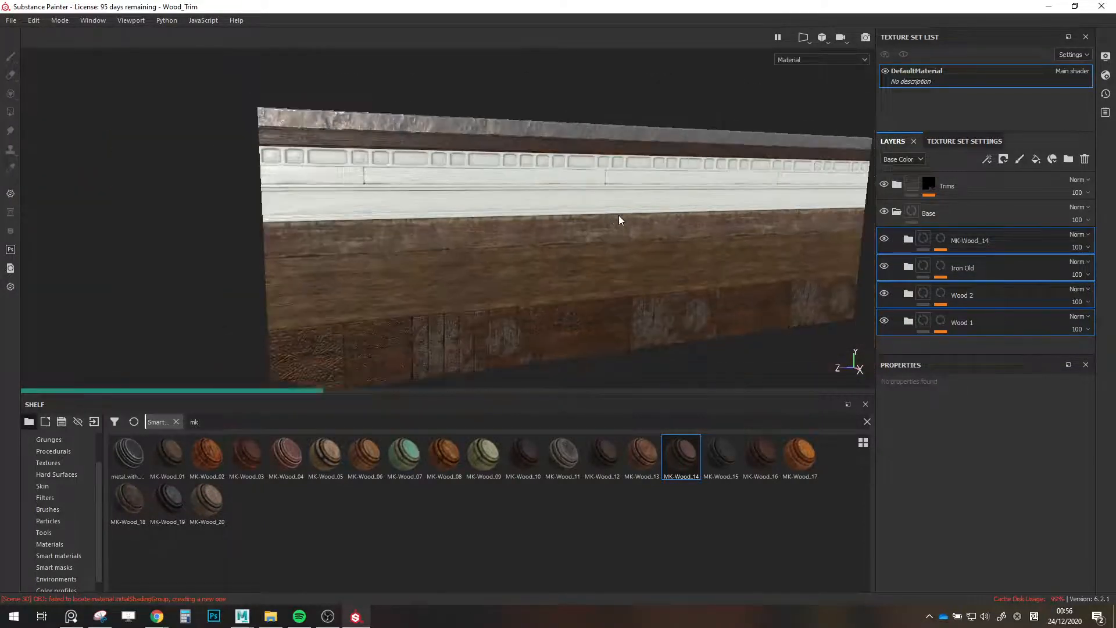
Save the Wood_Trim project with the reorganised Base folder.
scroll(613, 192, "up", 5)
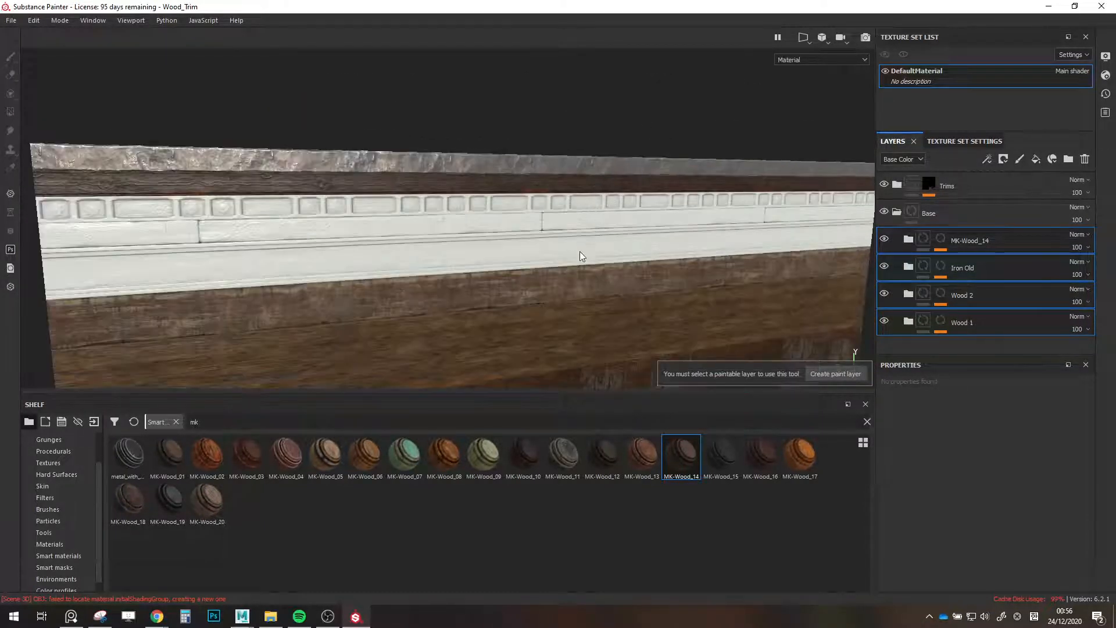
scroll(566, 229, "down", 4)
scroll(561, 225, "up", 3)
key("ctrl+s")
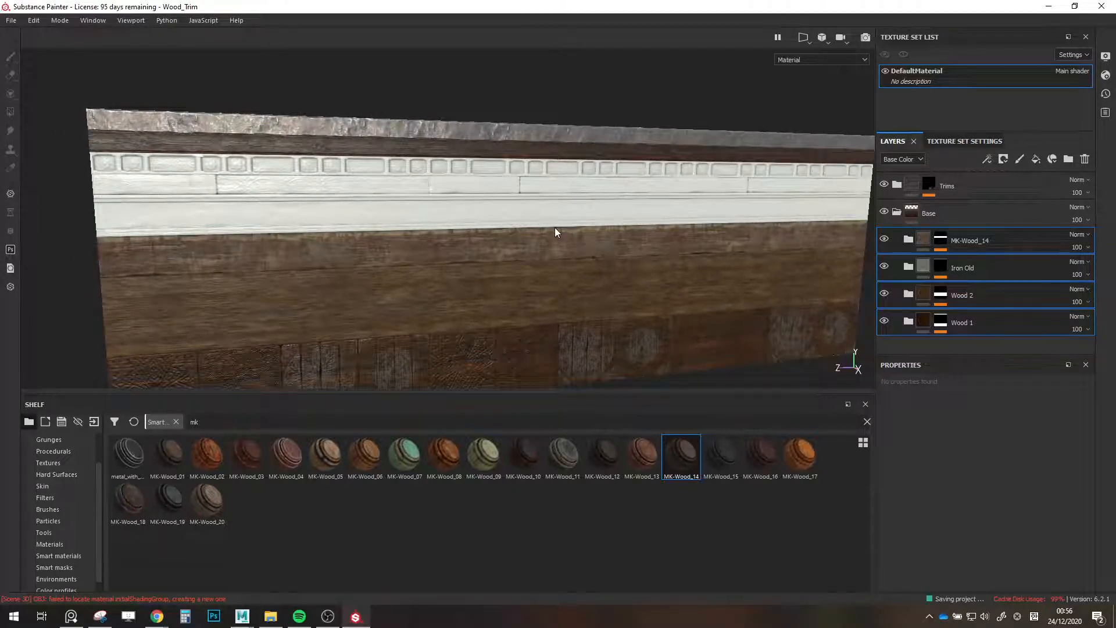
left_click_drag(556, 231, 622, 230, "alt")
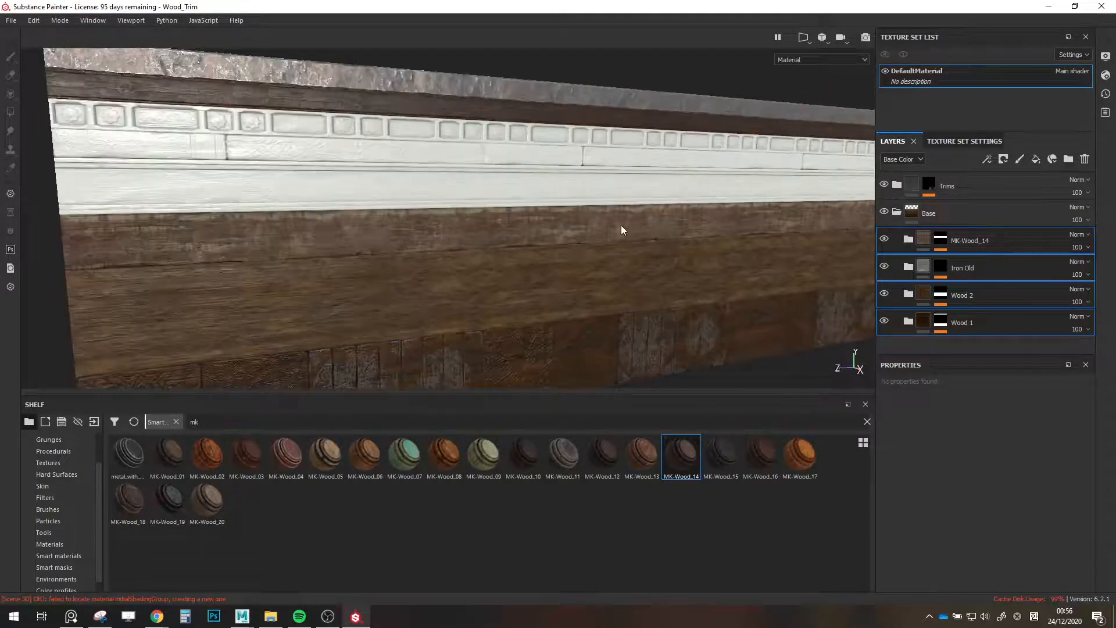
Bring up the wooden ceiling reference photo and compare its beams with the textured trim sheet.
left_click(925, 240)
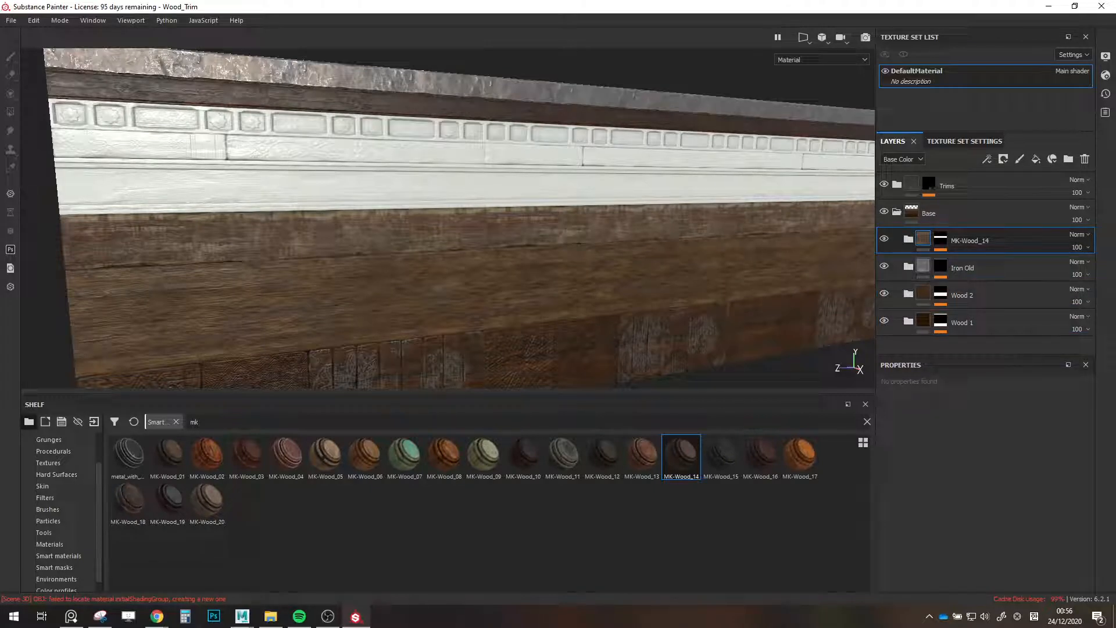
right_click_drag(1115, 349, 703, 334)
left_click_drag(849, 392, 1071, 573)
scroll(777, 428, "down", 5)
scroll(898, 307, "up", 10)
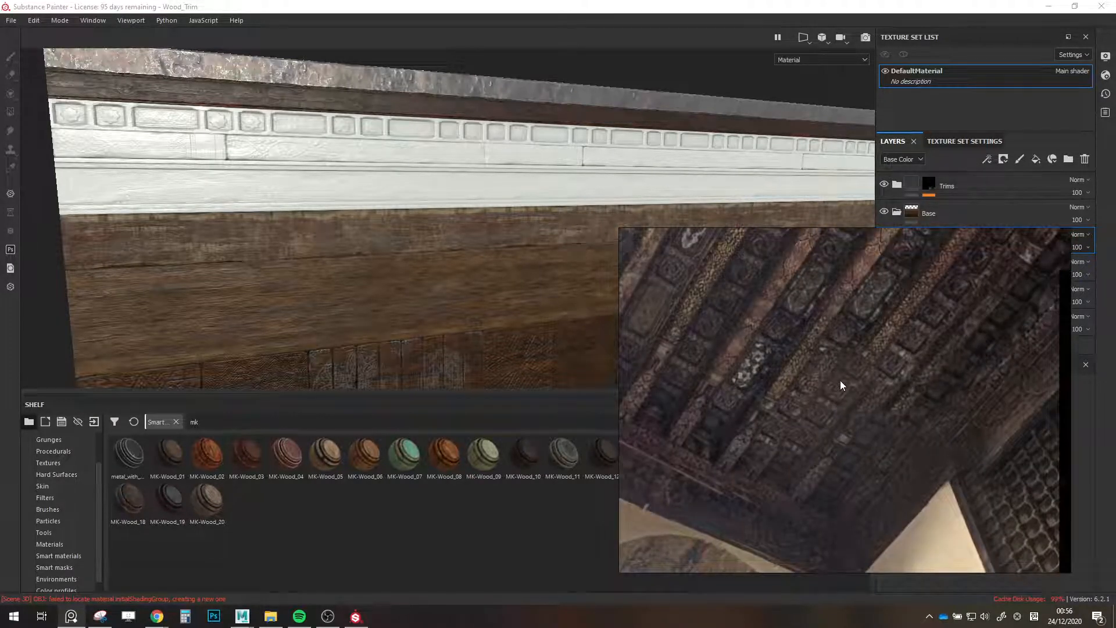
scroll(840, 381, "up", 2)
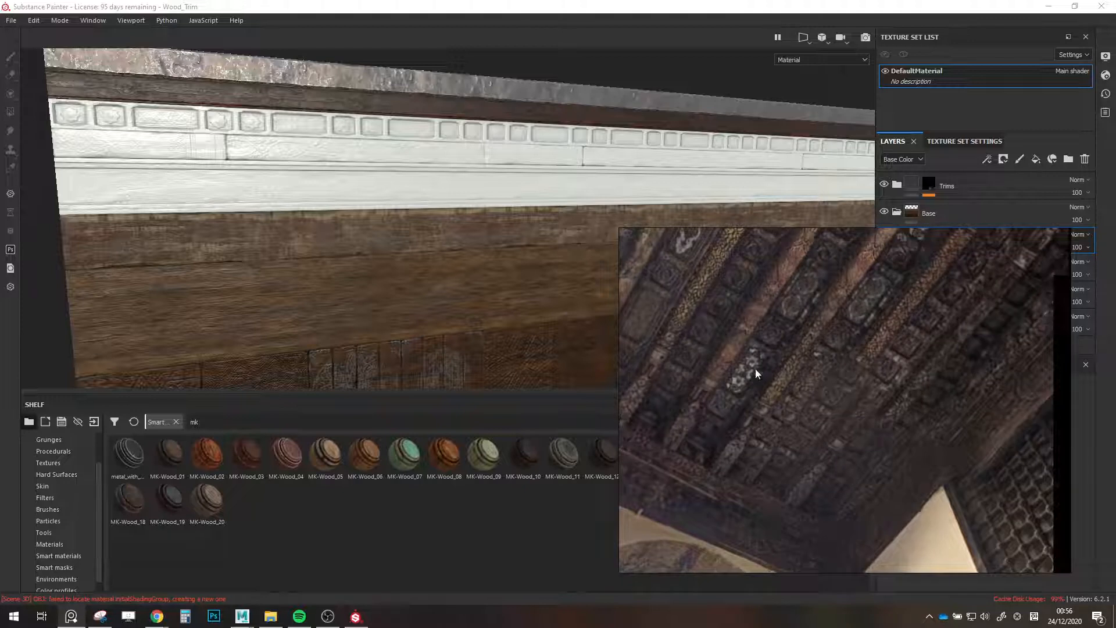
right_click_drag(604, 361, 564, 352, "alt")
middle_click_drag(564, 353, 423, 291, "alt")
mouse_move(423, 291)
right_mouse_down("alt")
mouse_move(547, 296)
mouse_move(486, 308)
right_mouse_up("alt")
middle_click_drag(486, 309, 494, 349, "alt")
middle_click_drag(494, 204, 494, 285, "alt")
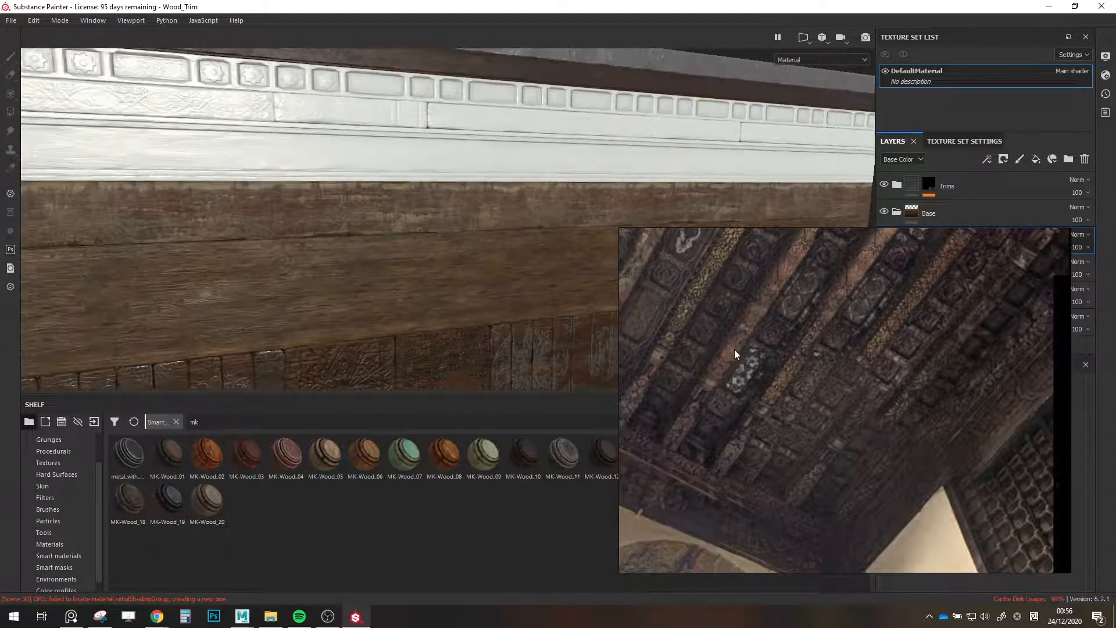
Toggle the Wood 2 folder's visibility to check which strips it covers.
left_click(957, 296)
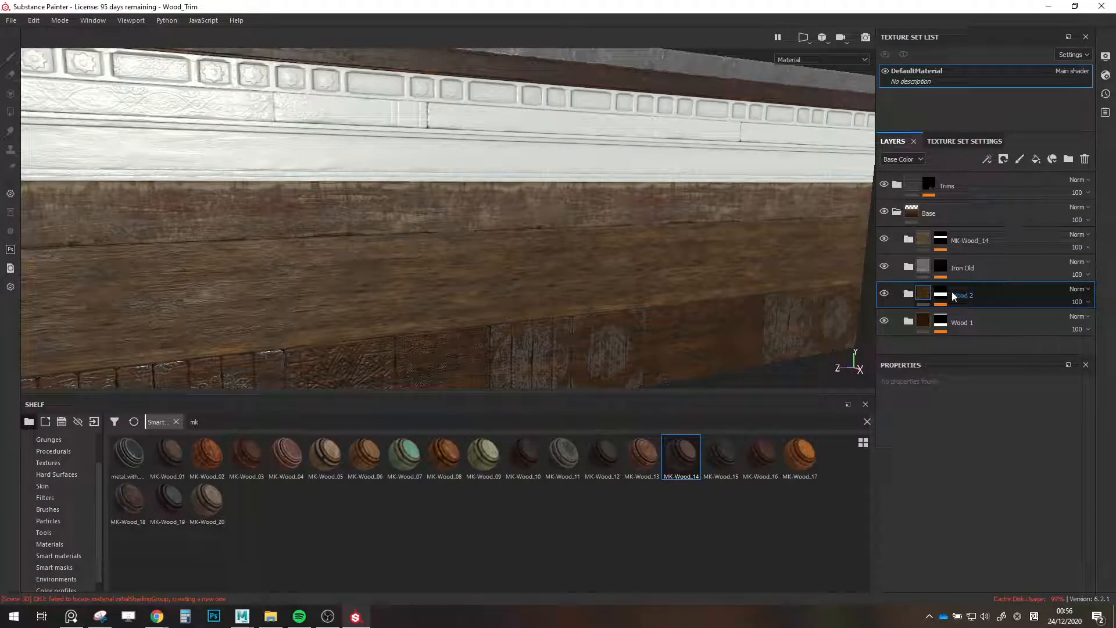
left_click(886, 295)
left_click(885, 294)
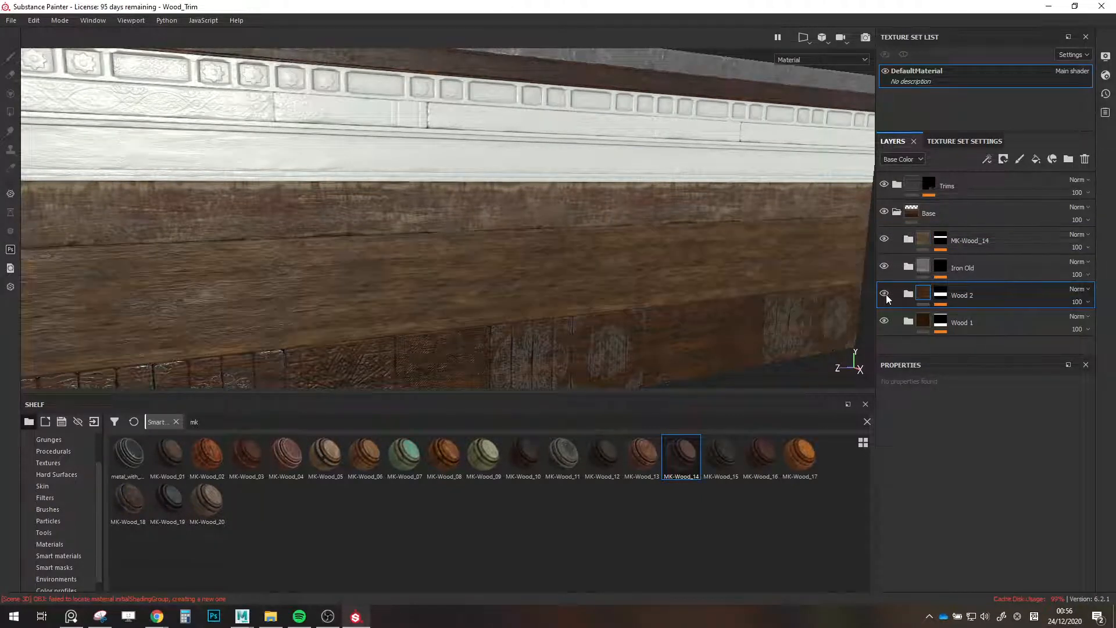
Add the pale green ID colour (R 142, G 213, B 142) to the color selection in Wood 2's mask.
left_click(941, 295)
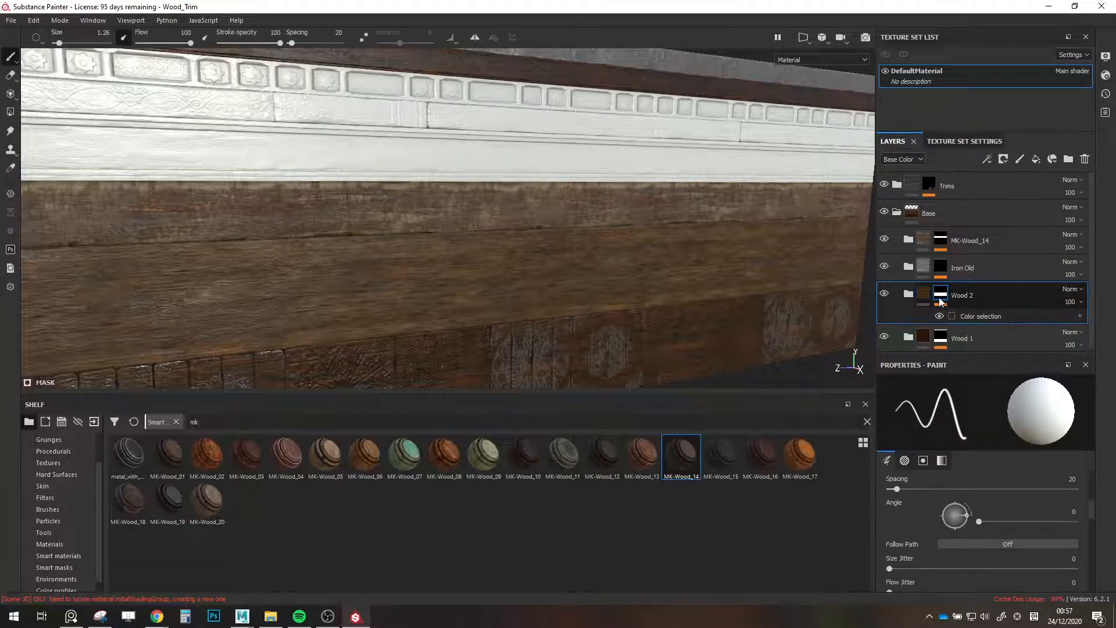
left_click(979, 314)
scroll(459, 277, "down", 2)
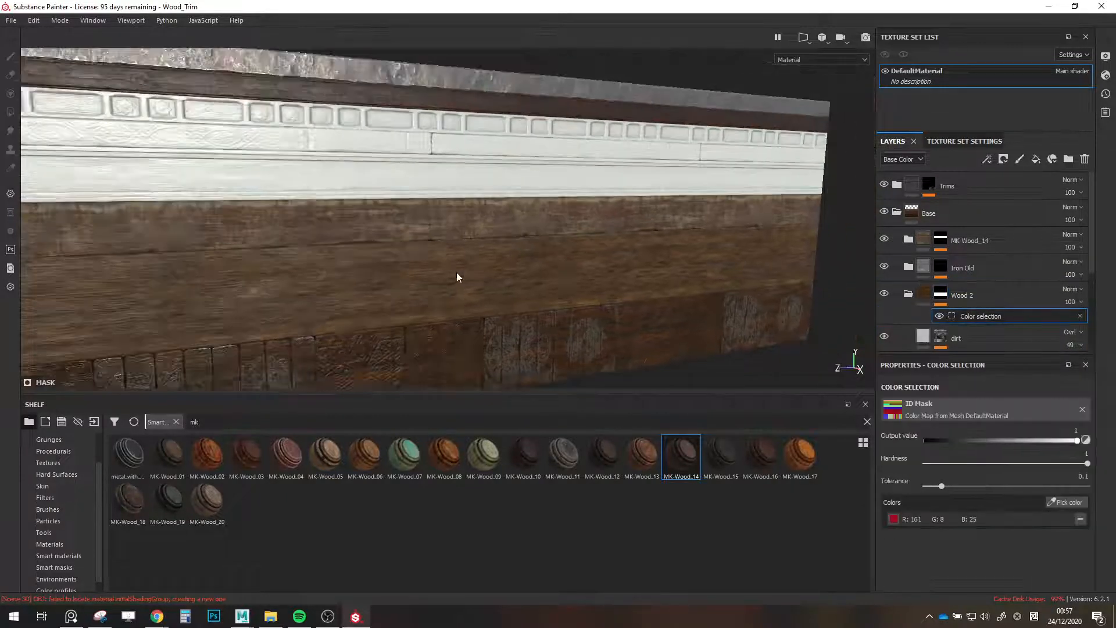
middle_click_drag(459, 277, 479, 302, "alt")
left_click(1065, 501)
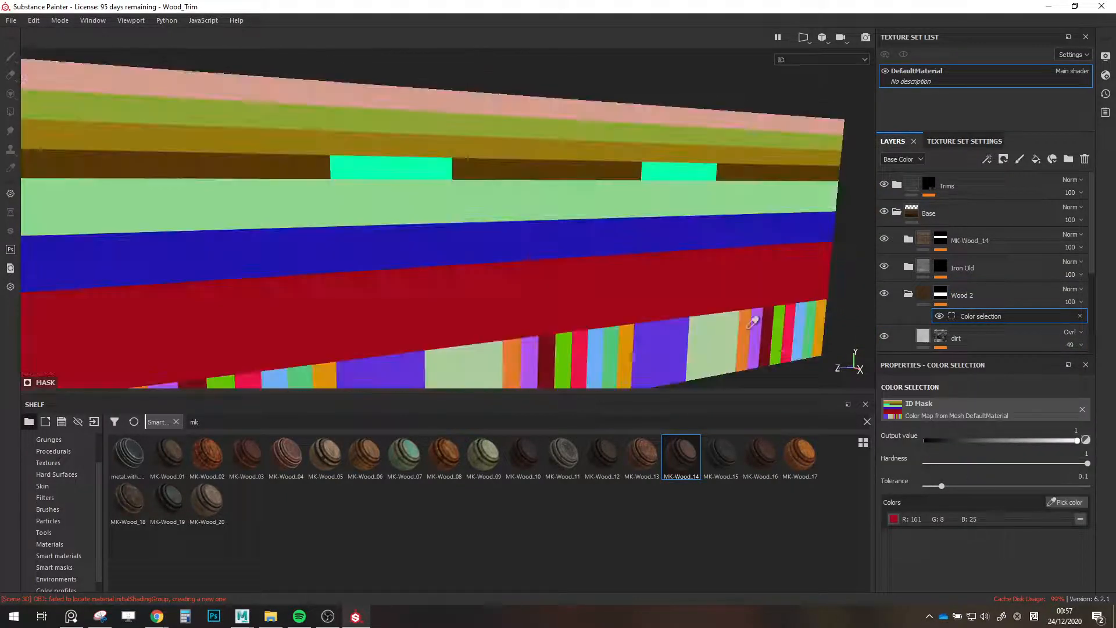
left_click(600, 197)
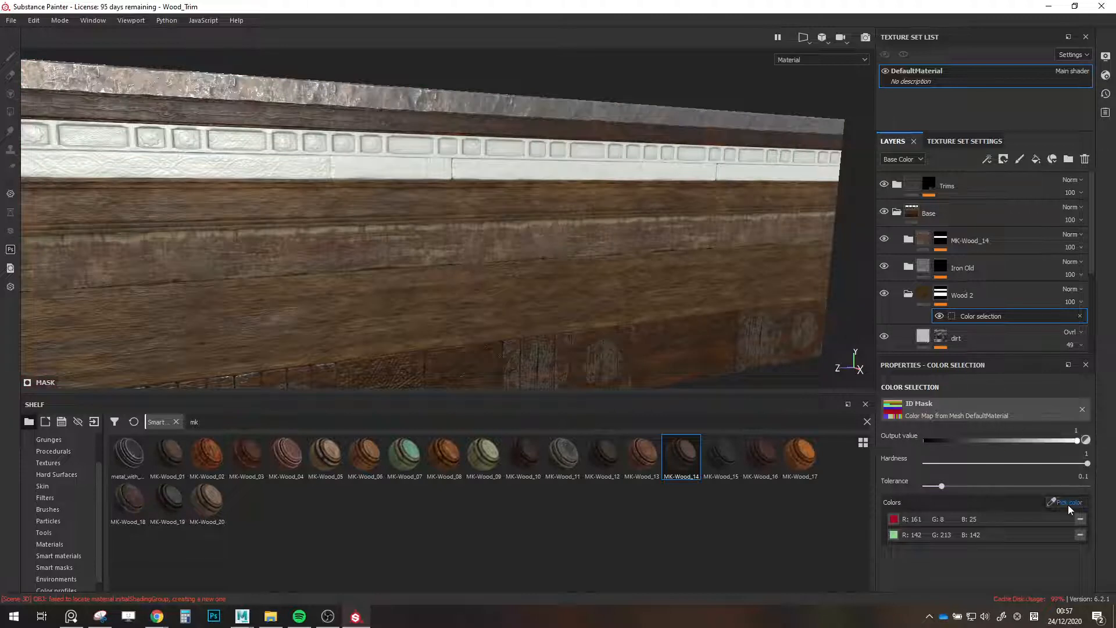
Extend Wood 2's color selection with the dark brown, turquoise and ochre ID colours, and collapse the folder.
left_click(1065, 501)
left_click(613, 168)
left_click(1065, 502)
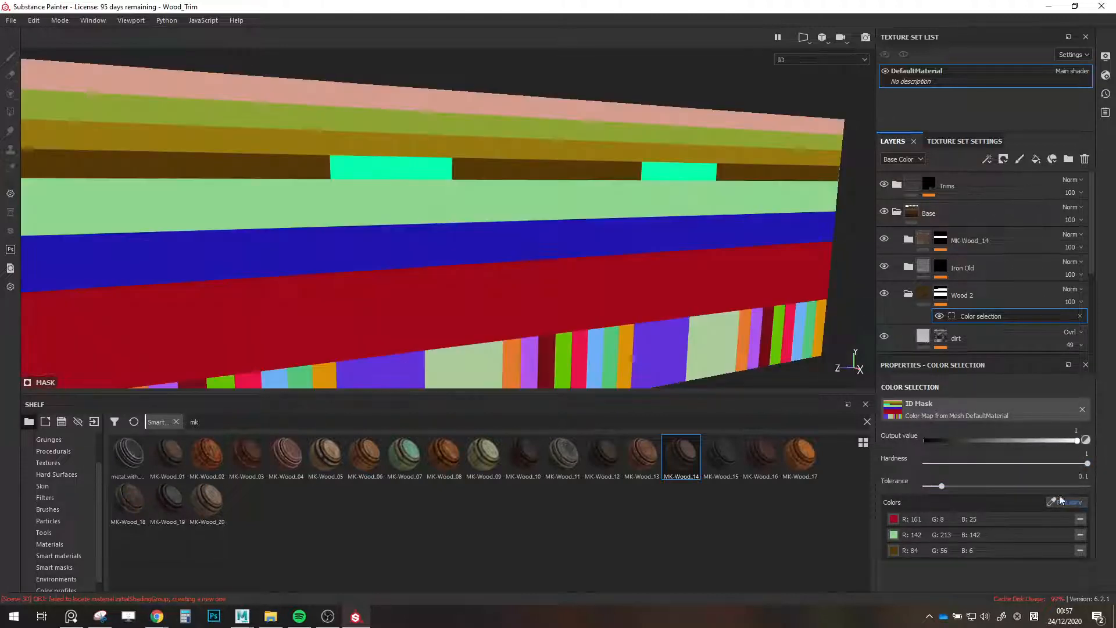
left_click(678, 172)
left_click(1070, 504)
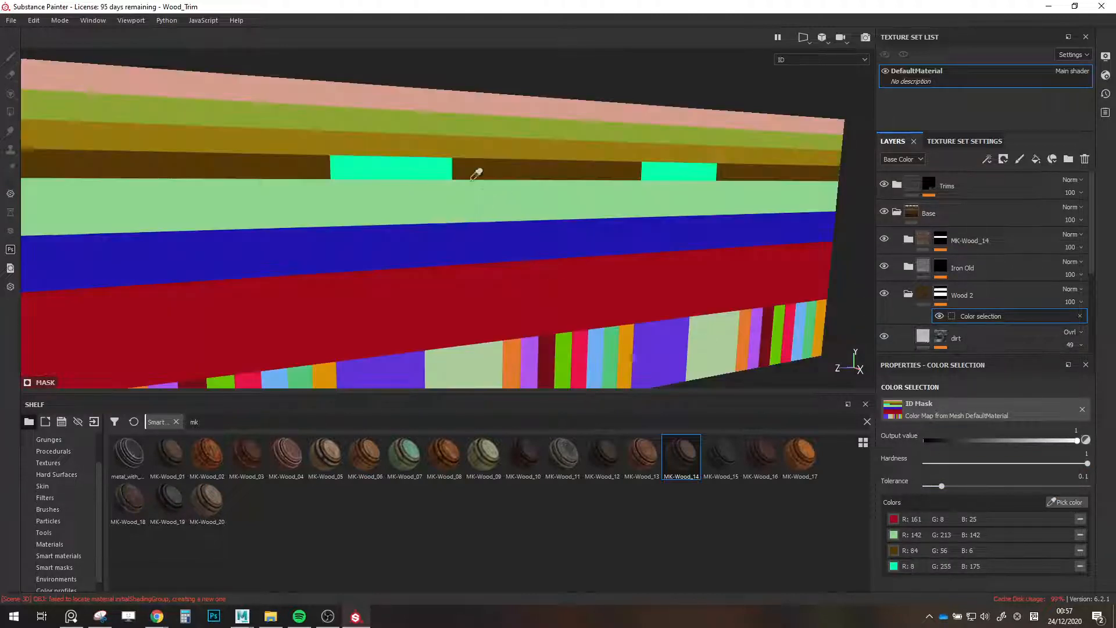
left_click(444, 169)
left_click(1055, 500)
left_click(611, 155)
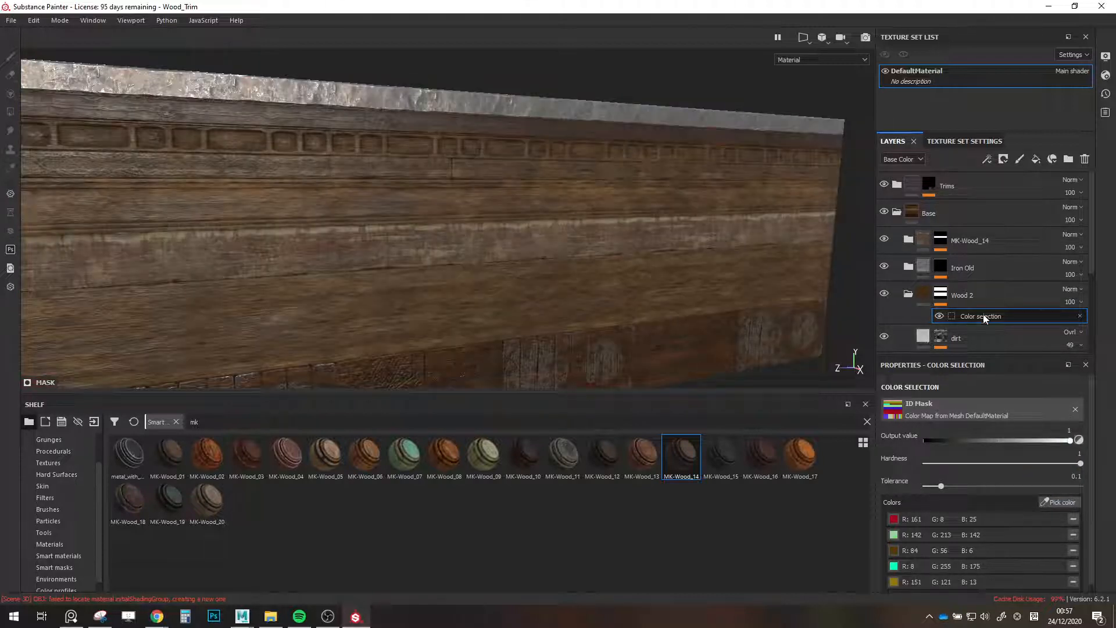
left_click(908, 296)
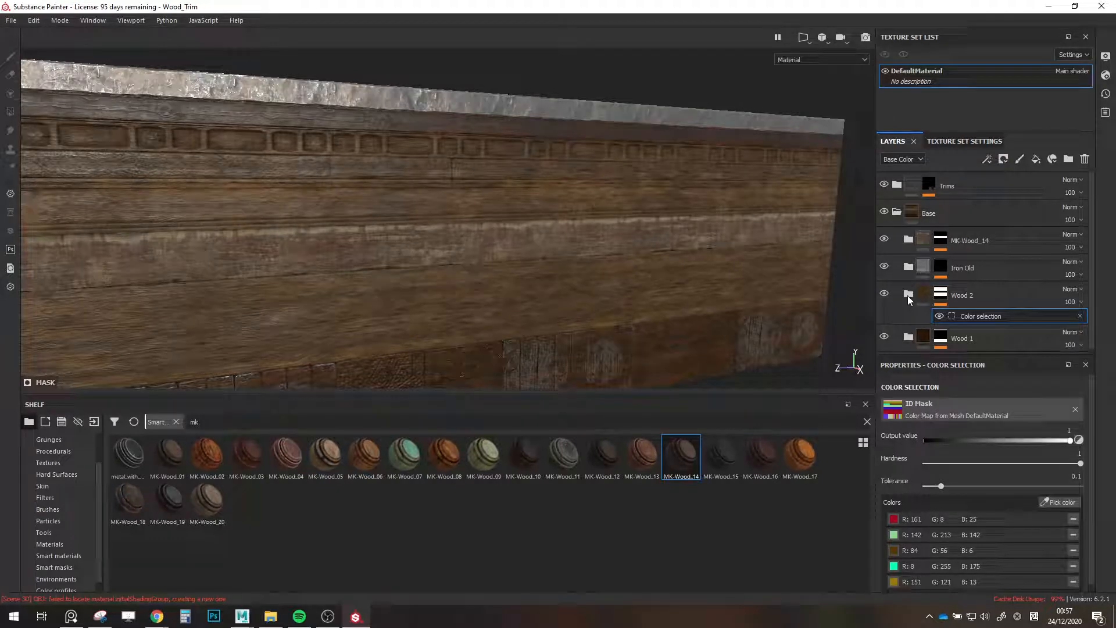
scroll(466, 123, "down", 2)
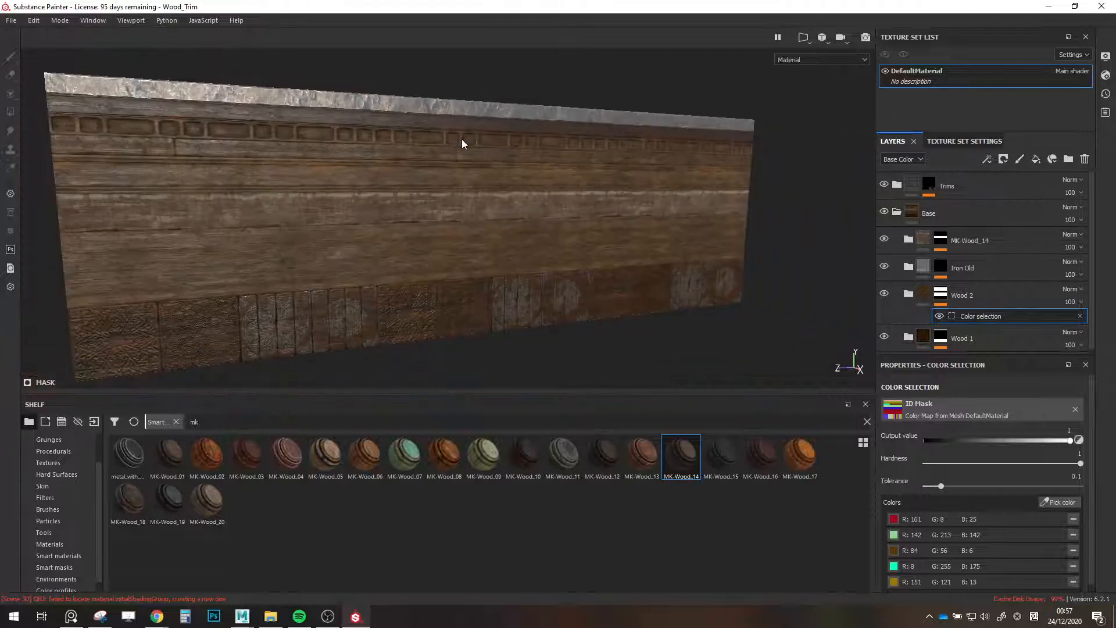
scroll(433, 210, "up", 3)
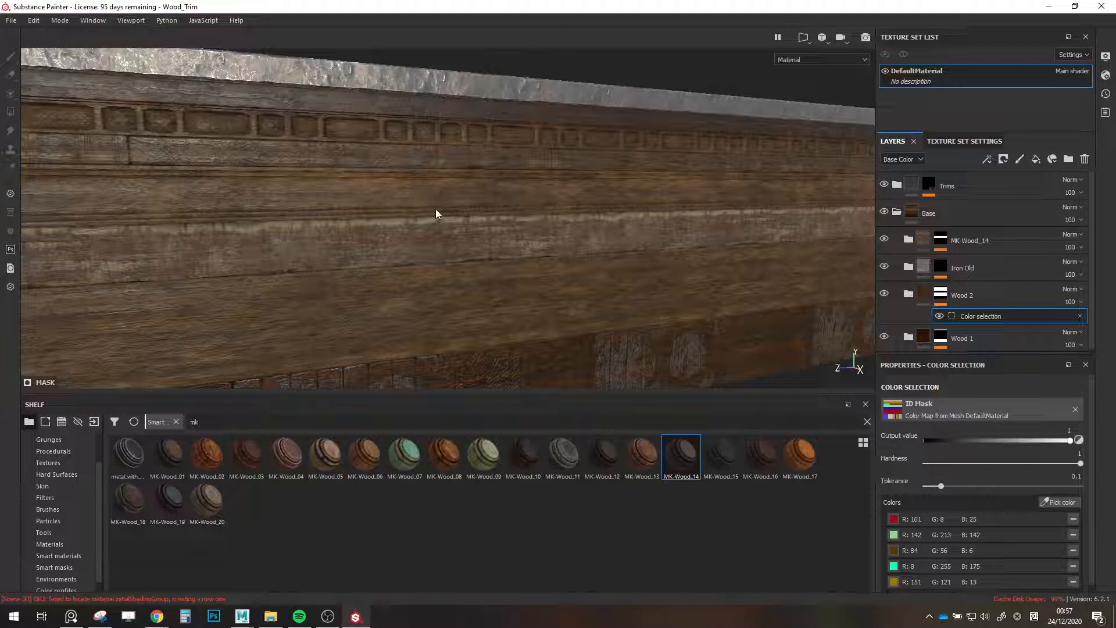
left_click(909, 286)
right_click(920, 294)
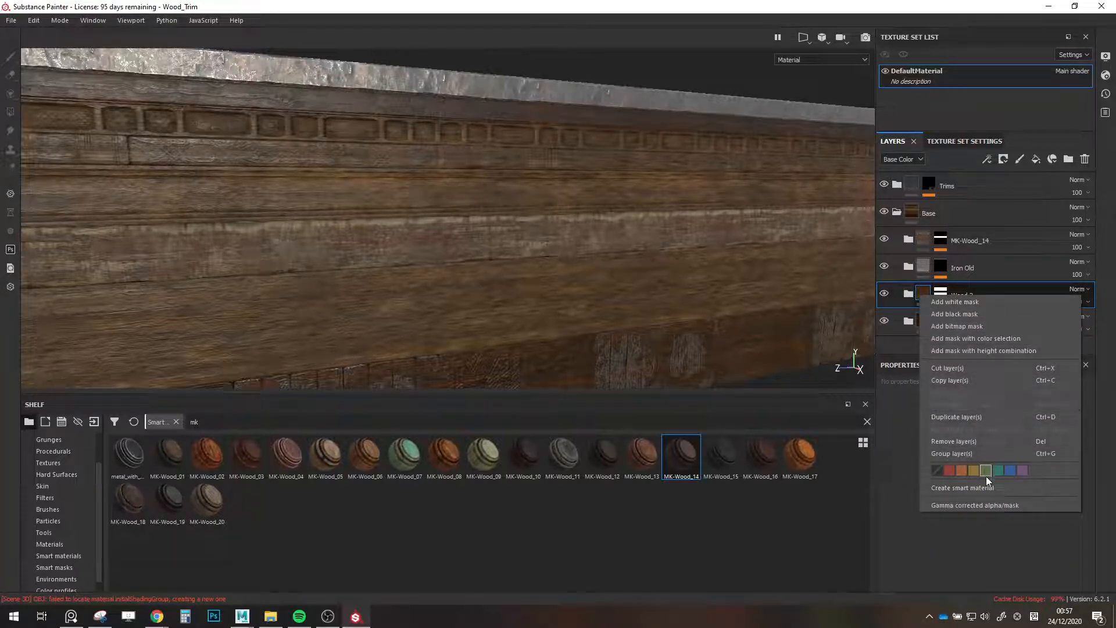
left_click(878, 446)
left_click(939, 298)
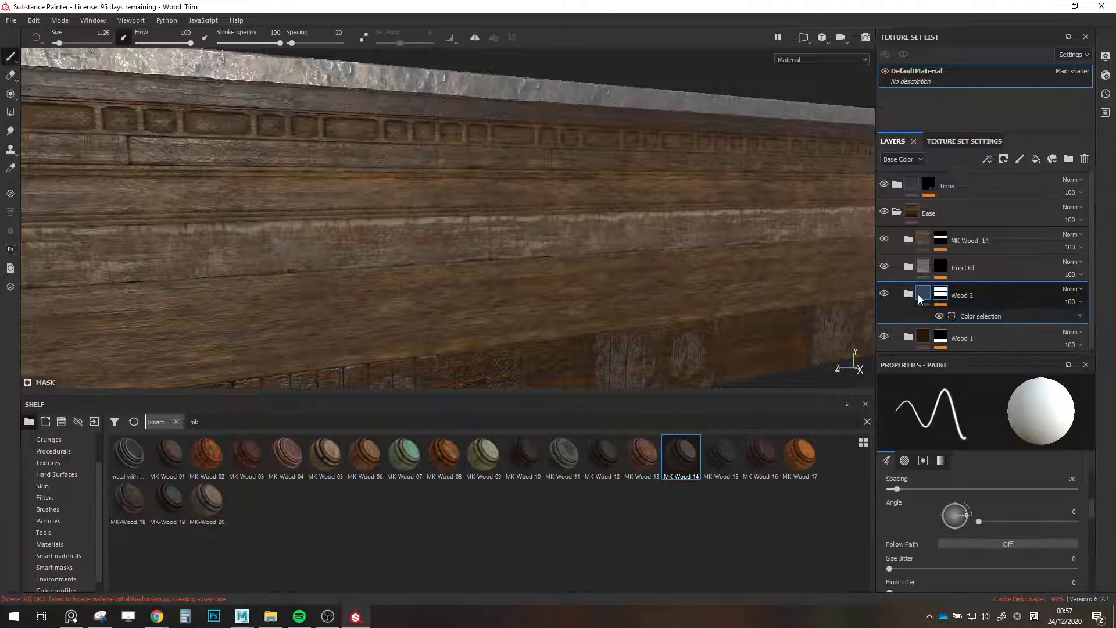
Expand the Wood 2 folder, add an empty filter to its wood_base layer, and open the list of available filters.
left_click(907, 296)
scroll(924, 298, "down", 4)
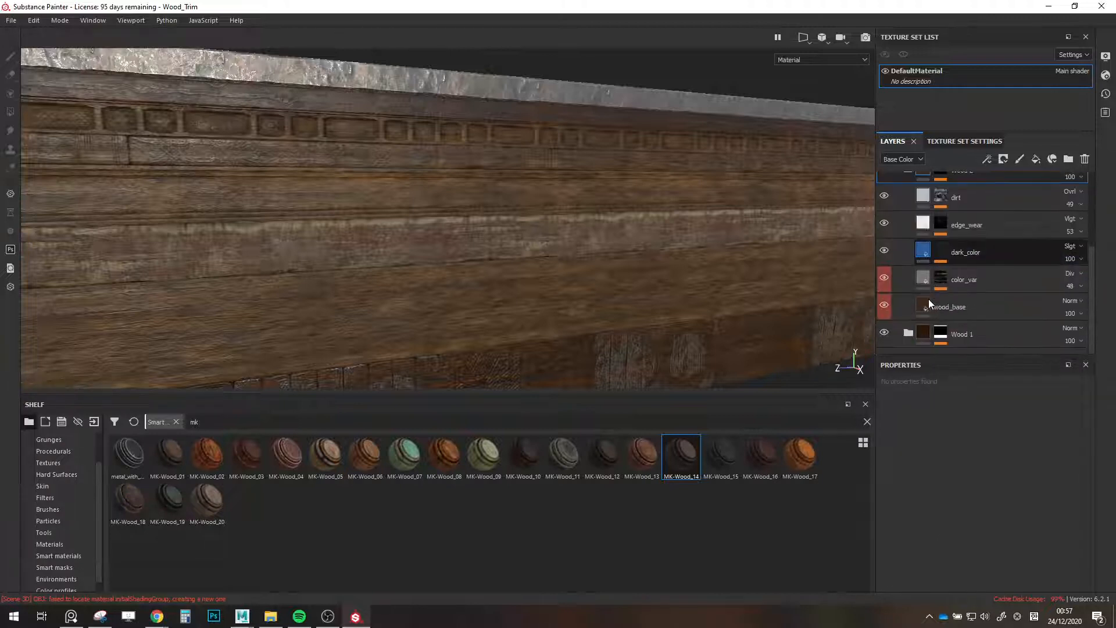
left_click(986, 308)
right_click(982, 308)
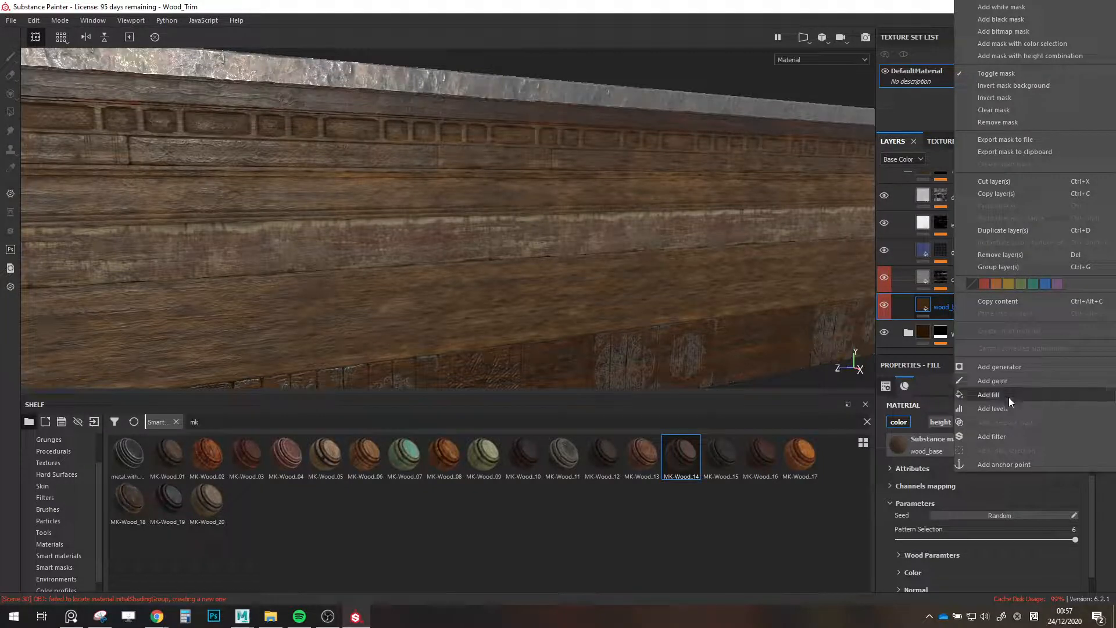
left_click(1010, 434)
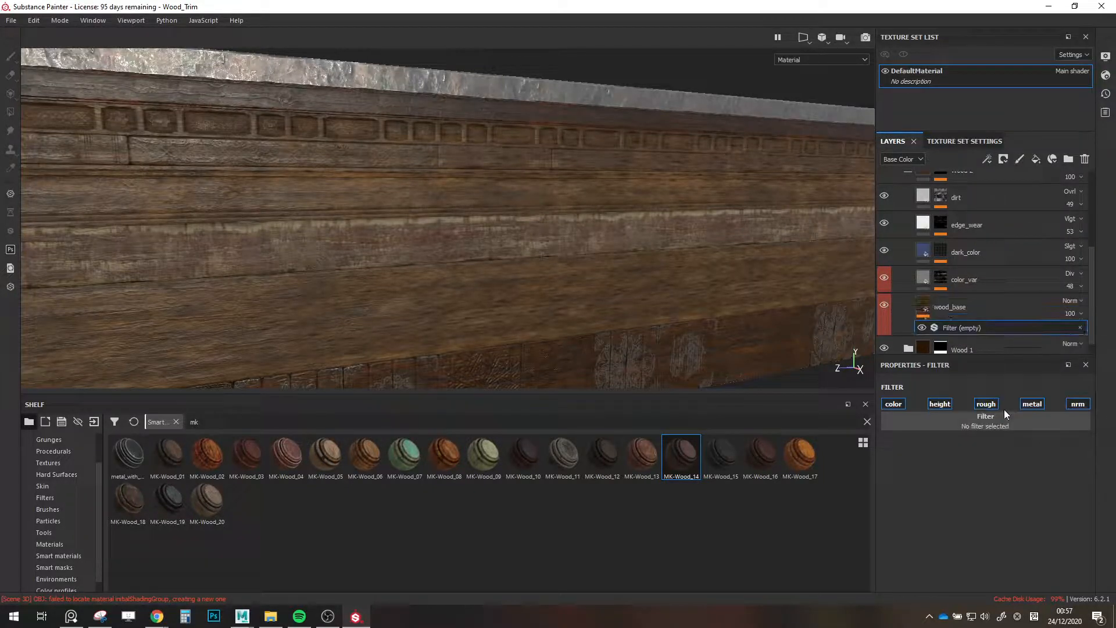
left_click(996, 427)
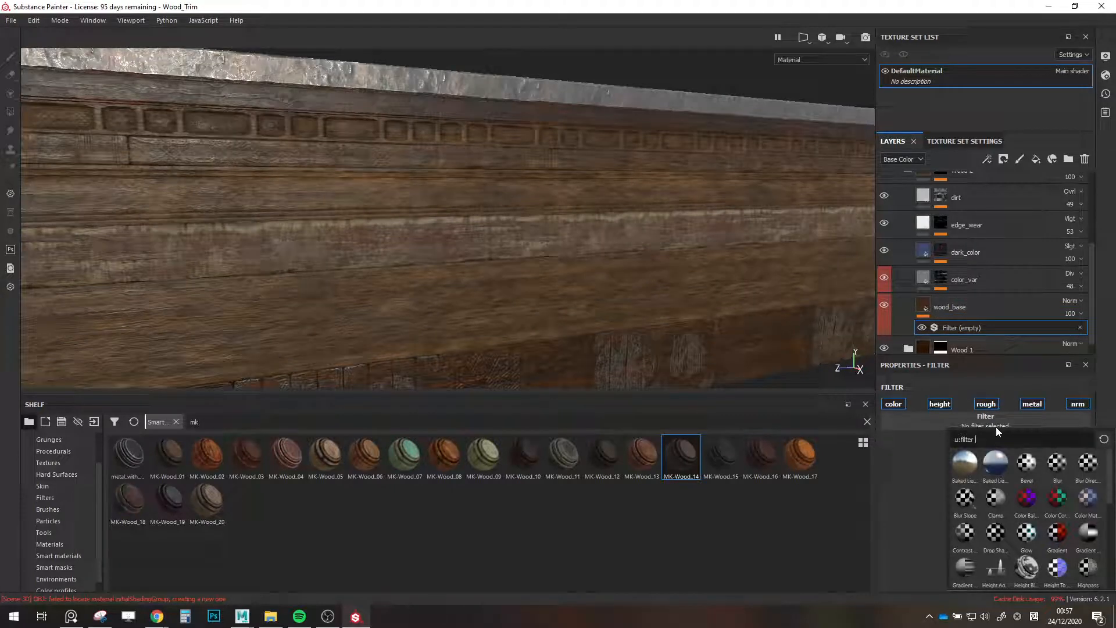
Try a Gradient filter with a Color Quantity of 3 on the wood_base layer.
type("color")
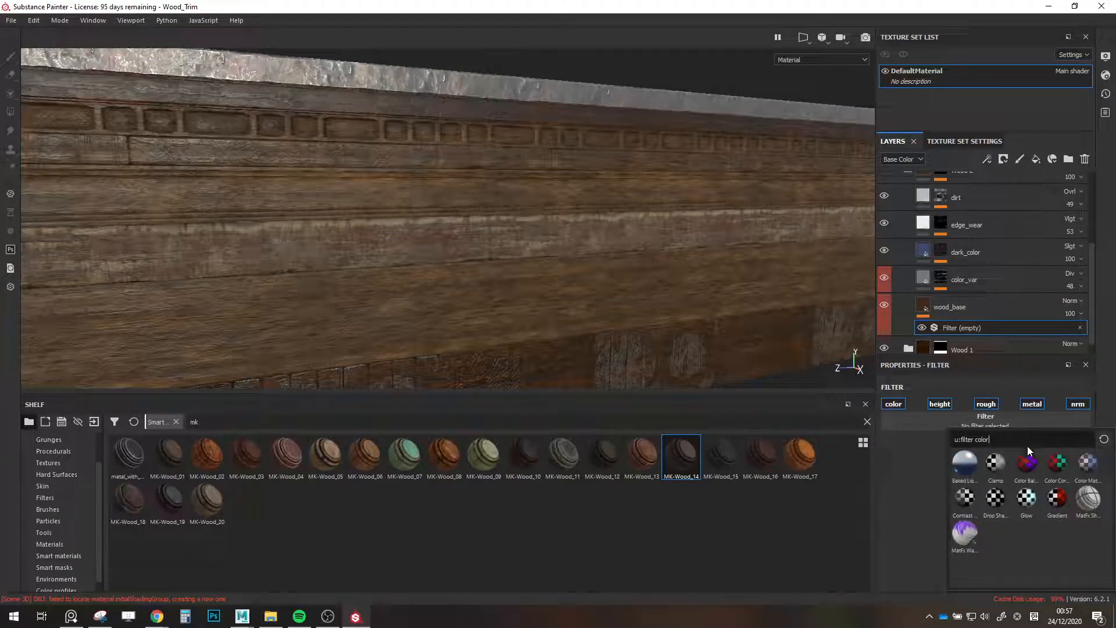
left_click(1061, 500)
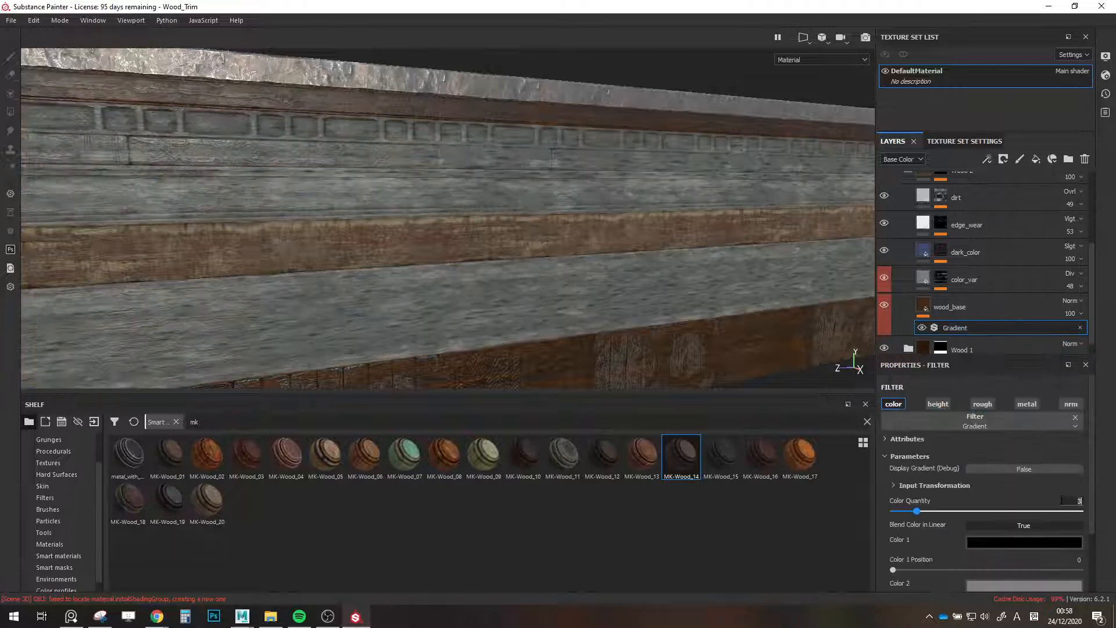
scroll(1057, 511, "down", 3)
scroll(1056, 513, "up", 1)
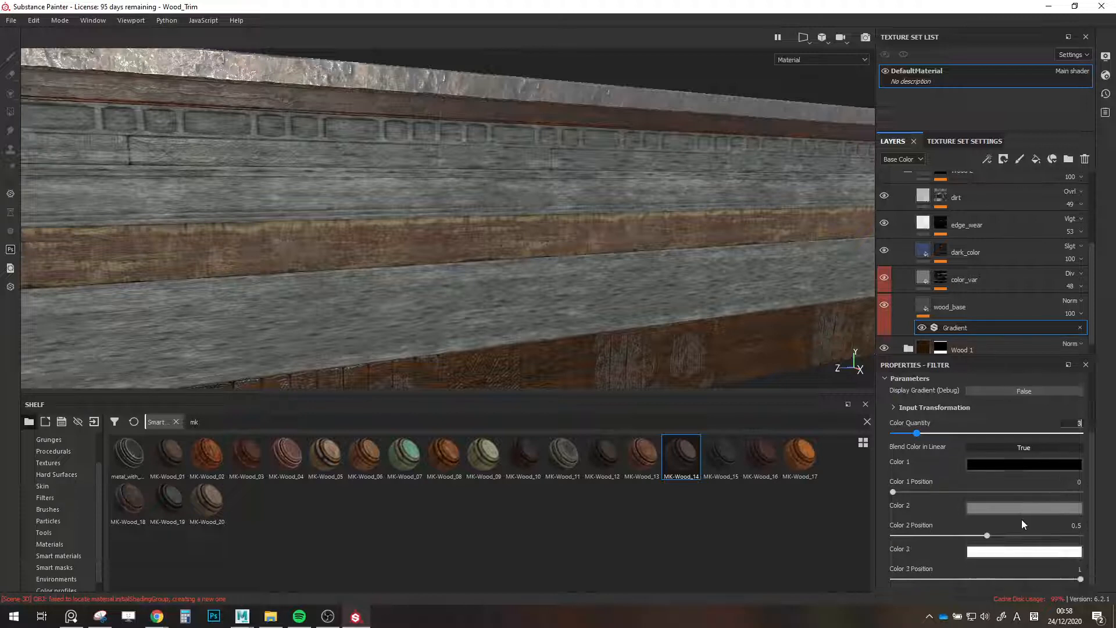
scroll(952, 497, "down", 3)
scroll(941, 542, "up", 3)
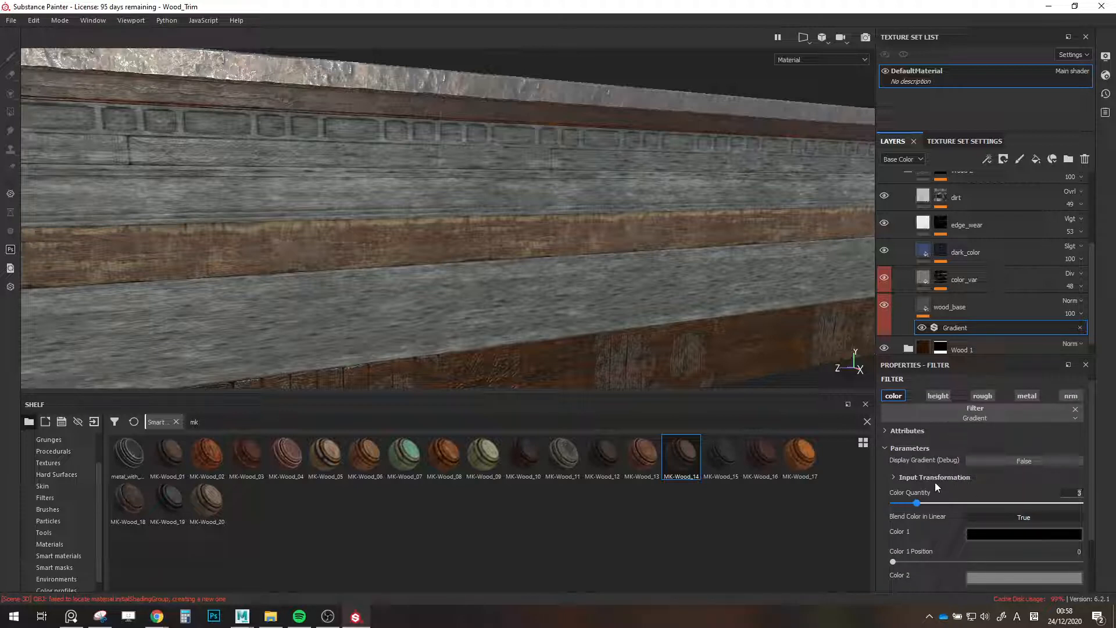
Review the Gradient filter's Input Transformation, Attributes and color settings, and remove the filter from the wood_base layer.
left_click(912, 478)
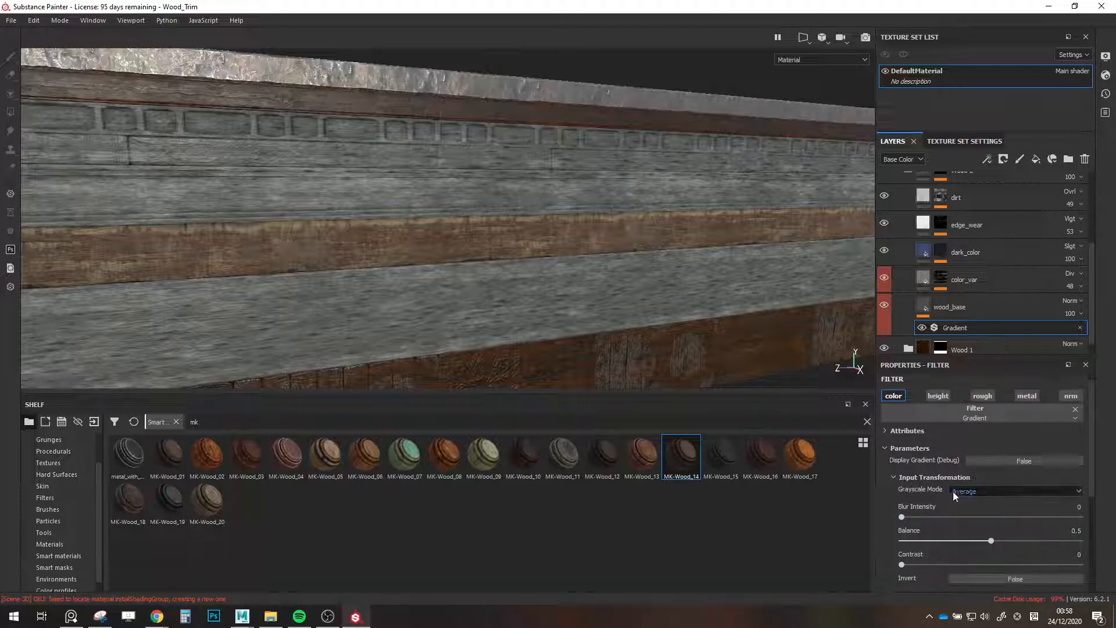
left_click(955, 490)
left_click(915, 477)
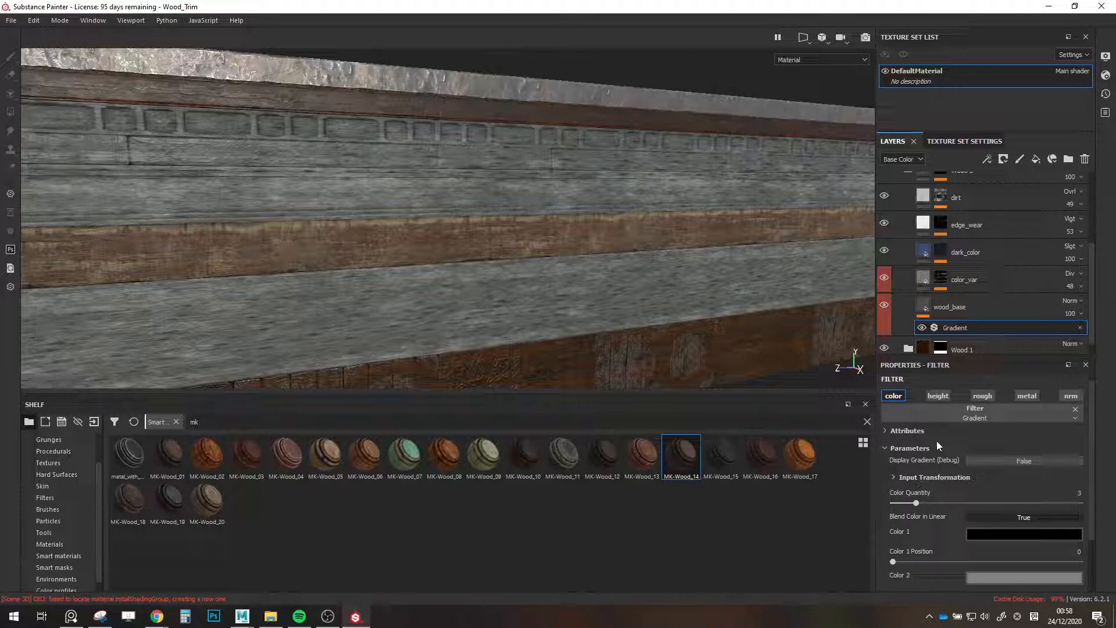
scroll(939, 424, "down", 3)
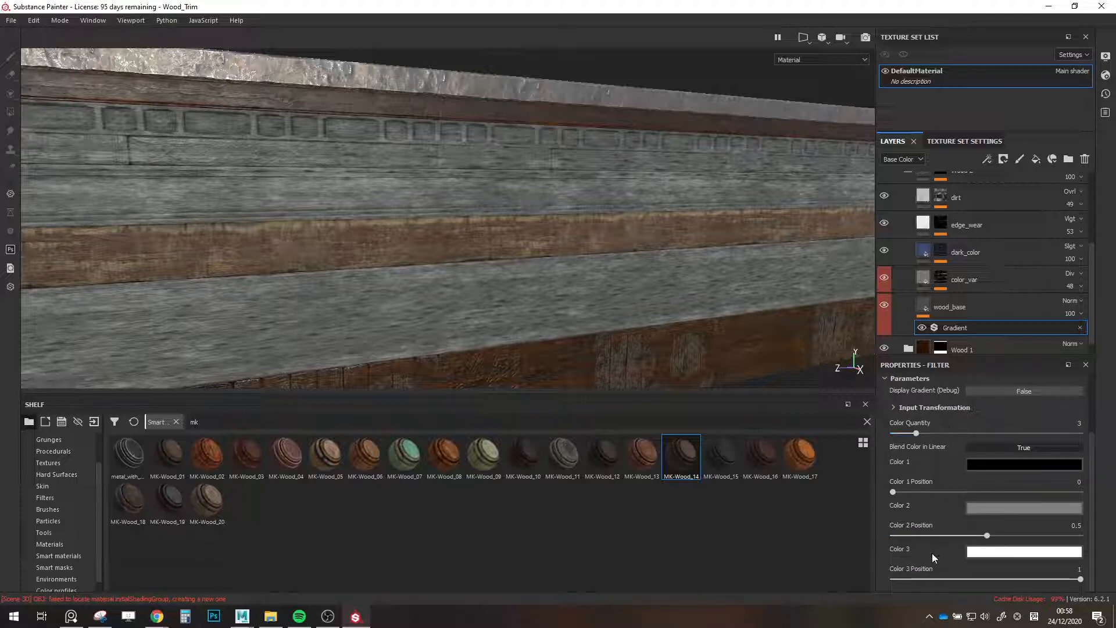
scroll(932, 553, "up", 3)
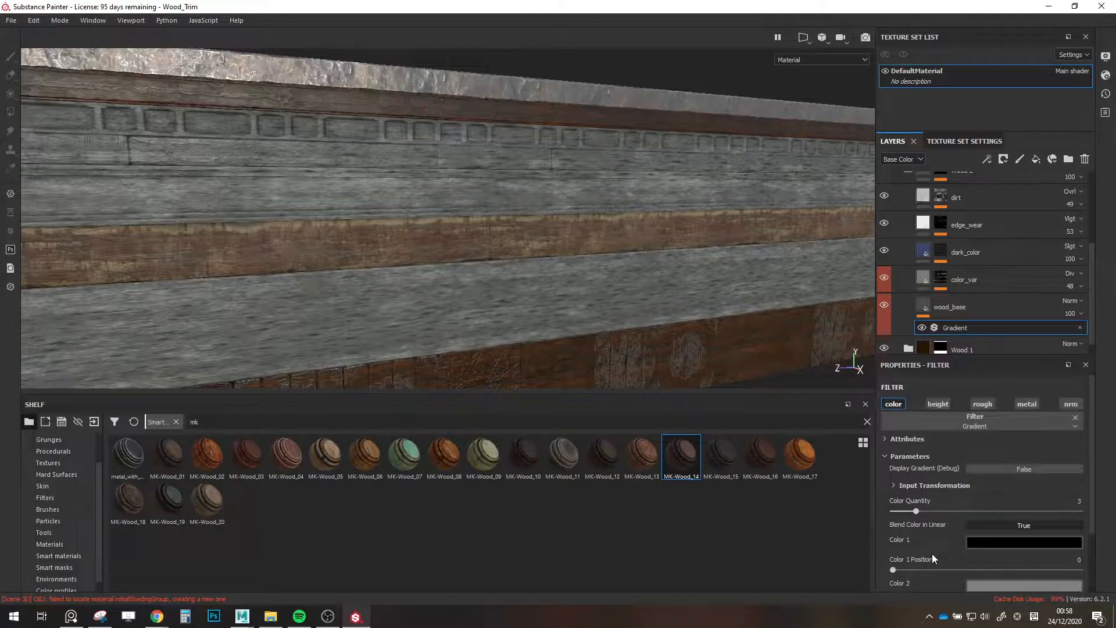
left_click(890, 439)
left_click(890, 439)
scroll(1016, 483, "down", 2)
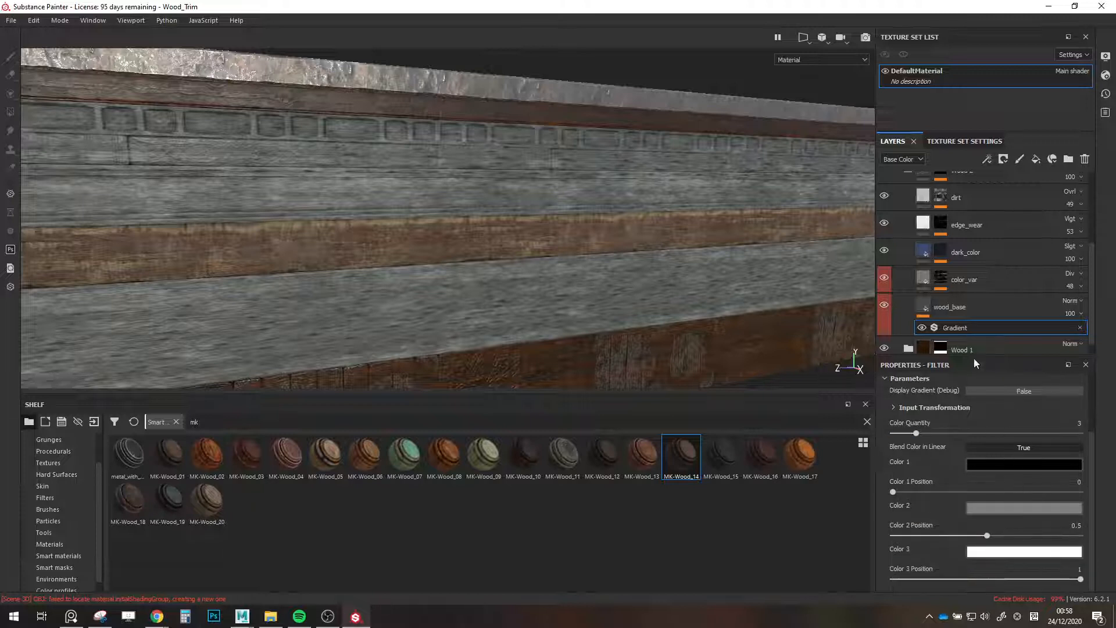
left_click(1080, 328)
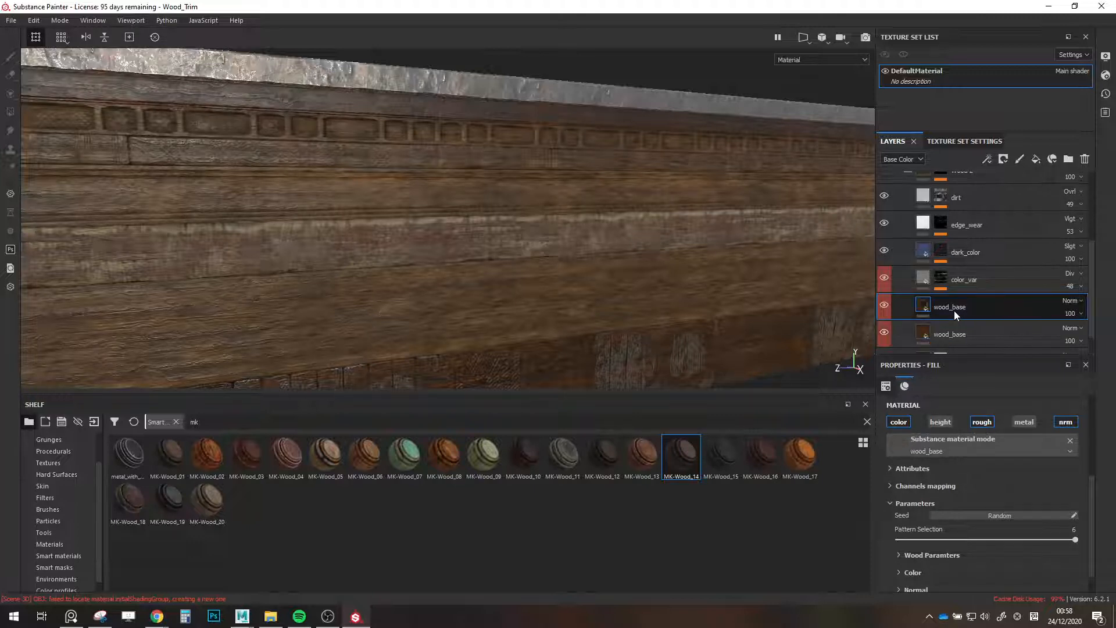
Duplicate the wood_base layer and add a black mask to both copies.
right_click(954, 310)
left_click(960, 317)
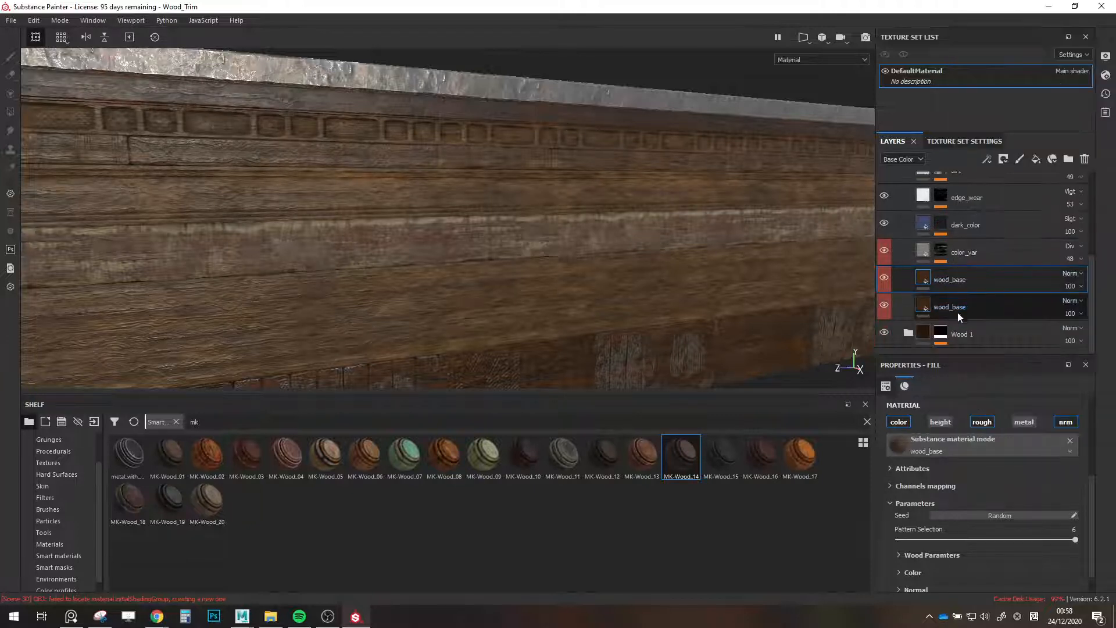
right_click(970, 283)
left_click(1004, 34)
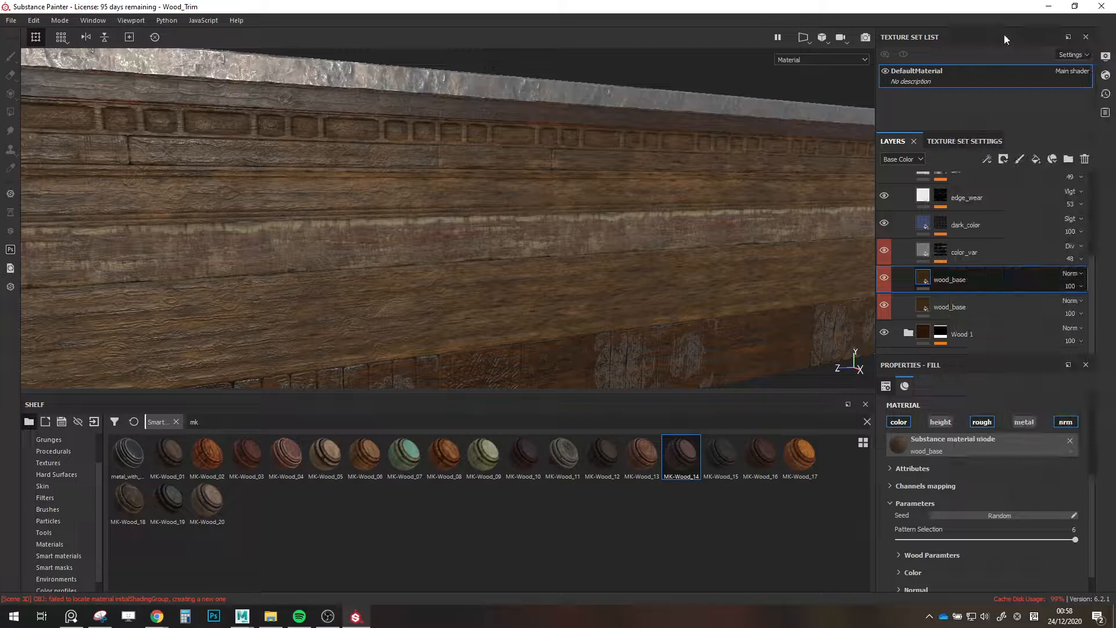
right_click(944, 305)
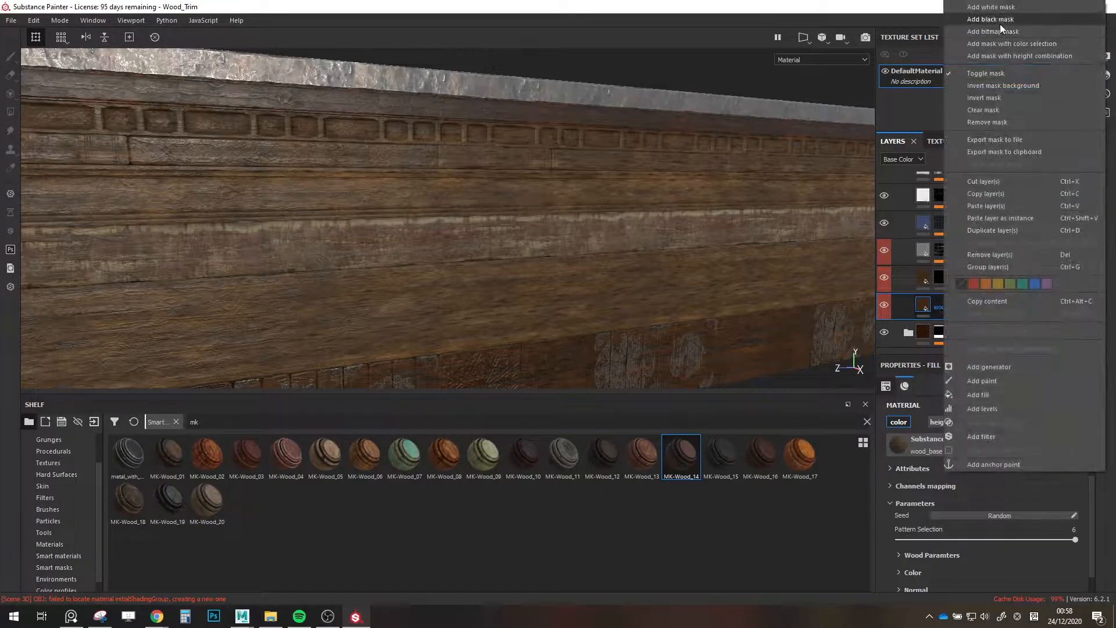
left_click(1000, 23)
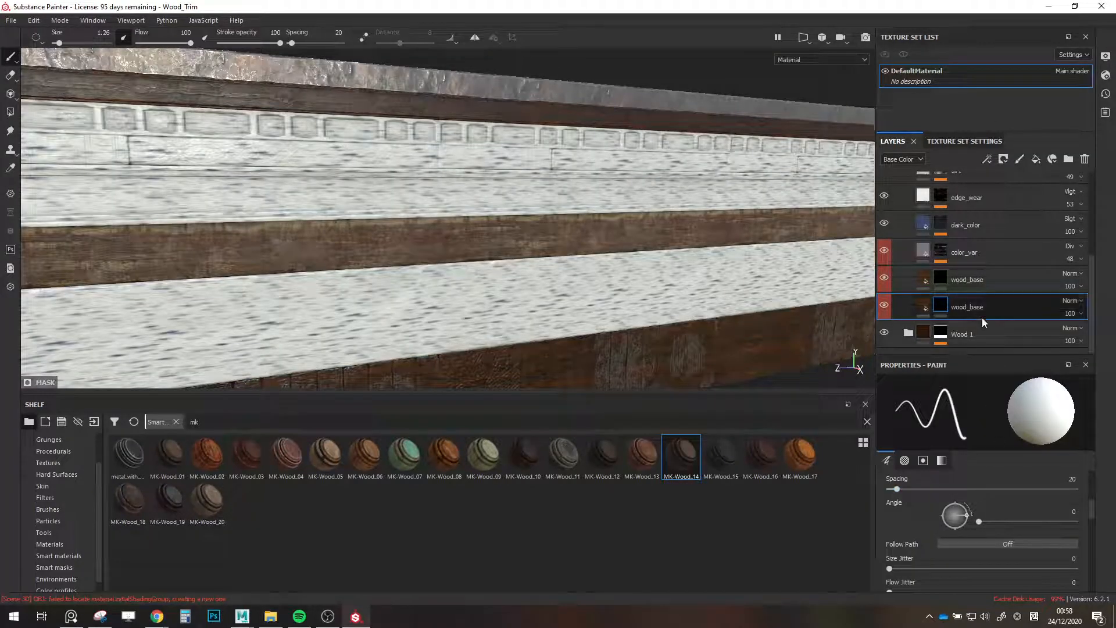
Add a color selection to the lower wood_base mask and pick the red ID color of the wide lower plank.
right_click(979, 304)
left_click(1004, 451)
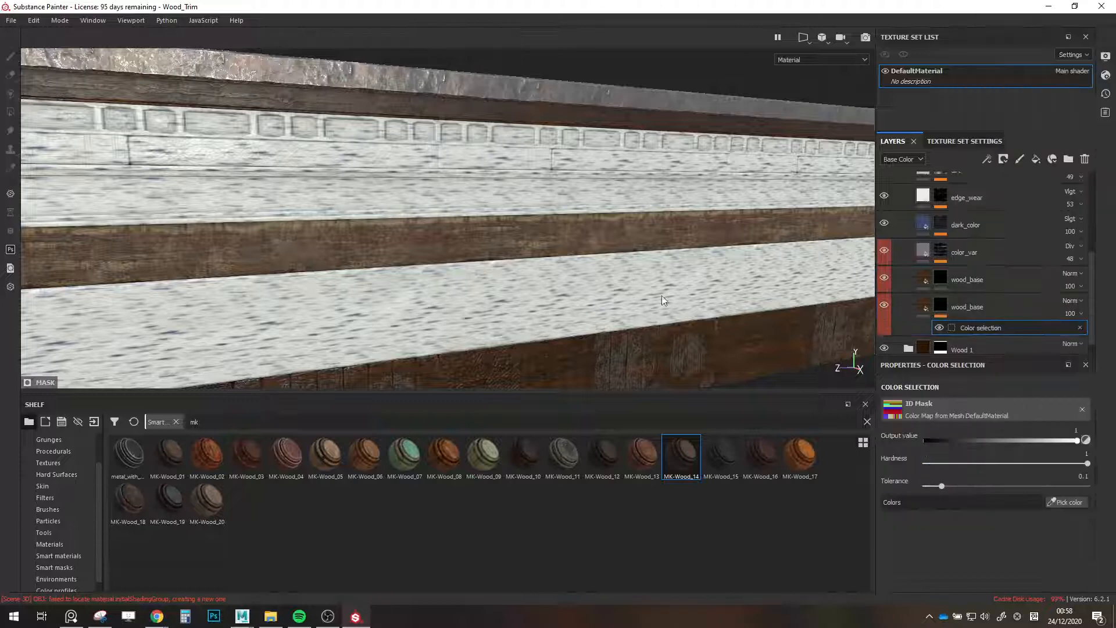
left_click(1066, 502)
left_click(650, 296)
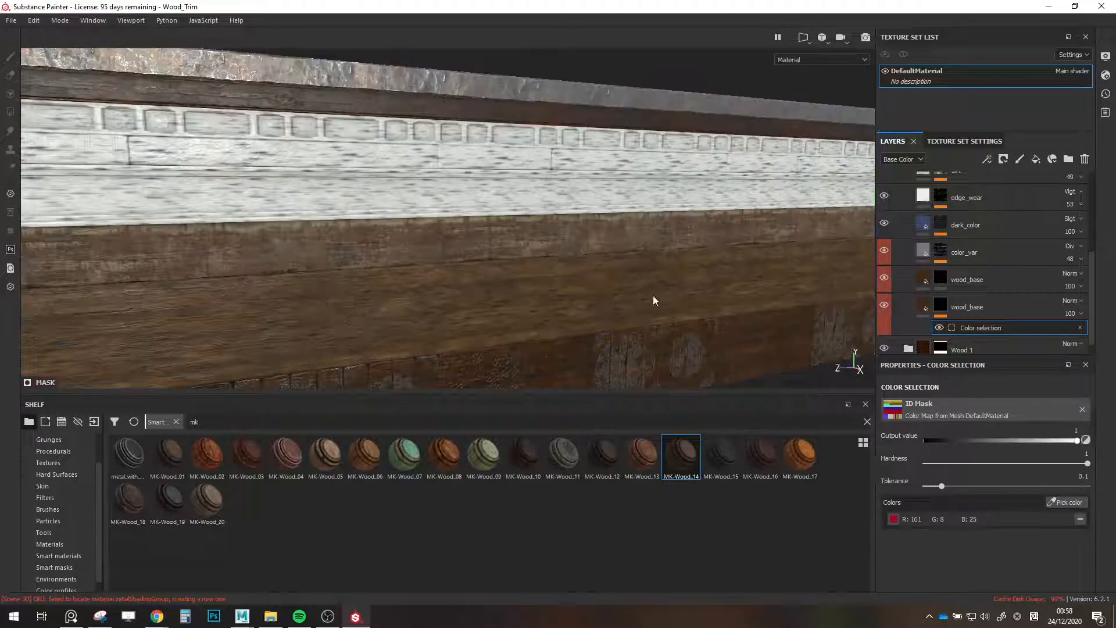
Add a color selection to the upper wood_base mask and pick the light green ID color of the middle strip.
left_click(976, 274)
right_click(976, 274)
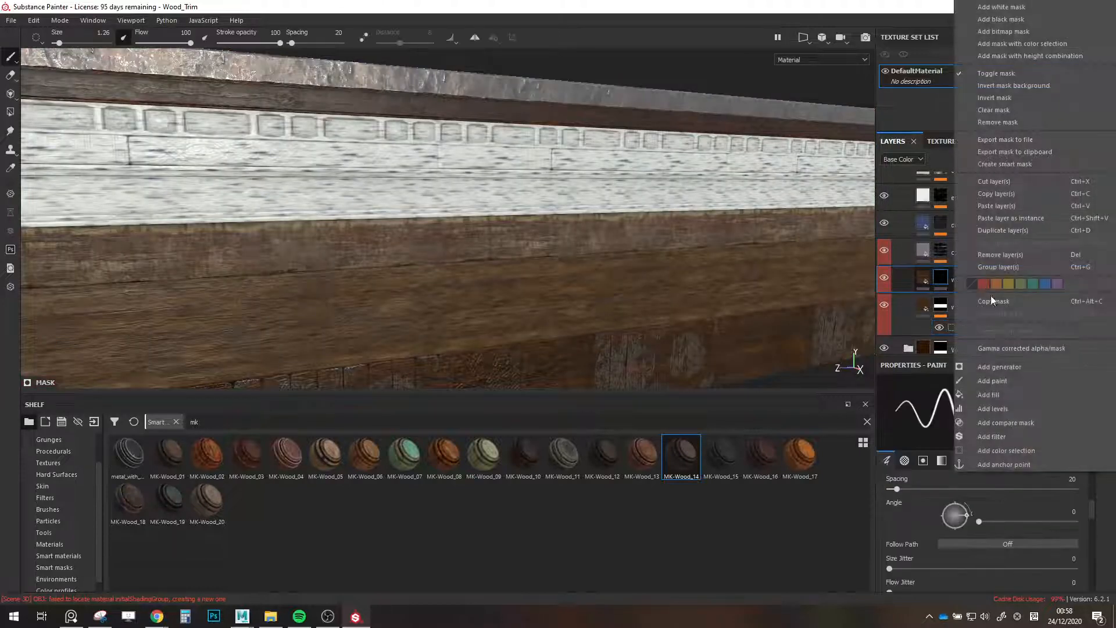
left_click(1030, 454)
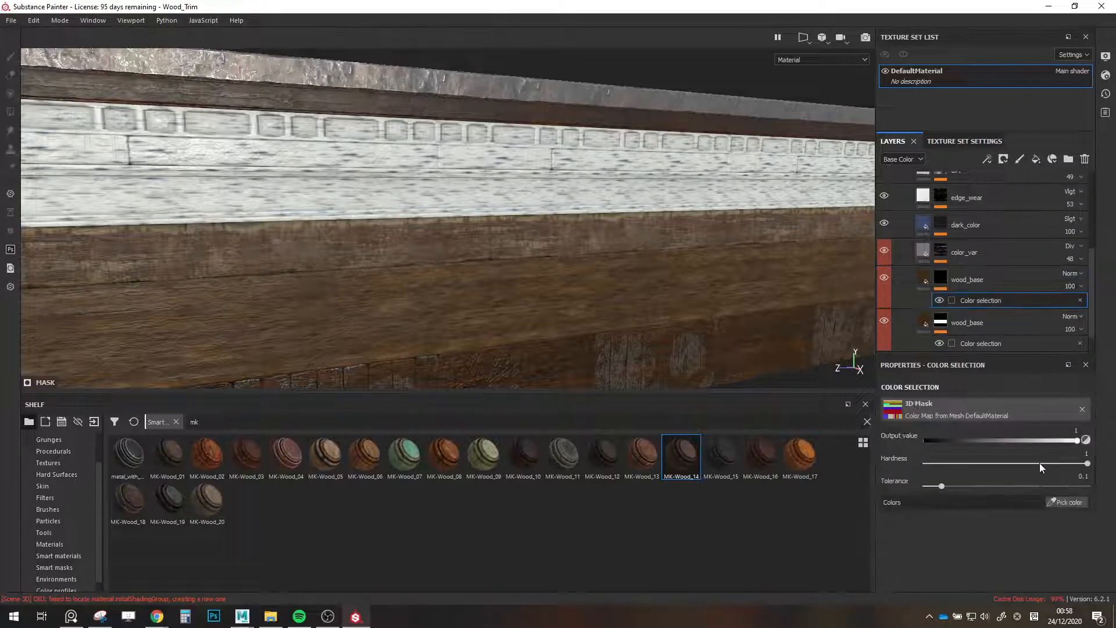
left_click(1053, 497)
left_click(603, 200)
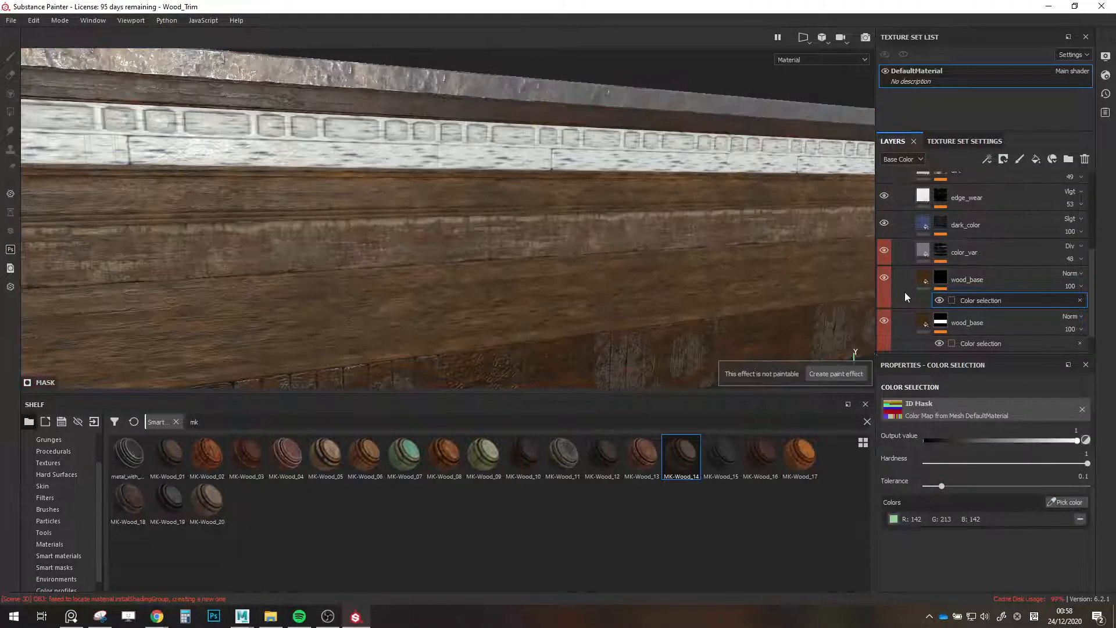
Extend the upper wood_base color selection with the turquoise, dark brown and ochre ID colors of the upper trim strips.
left_click(1065, 502)
left_click(602, 165)
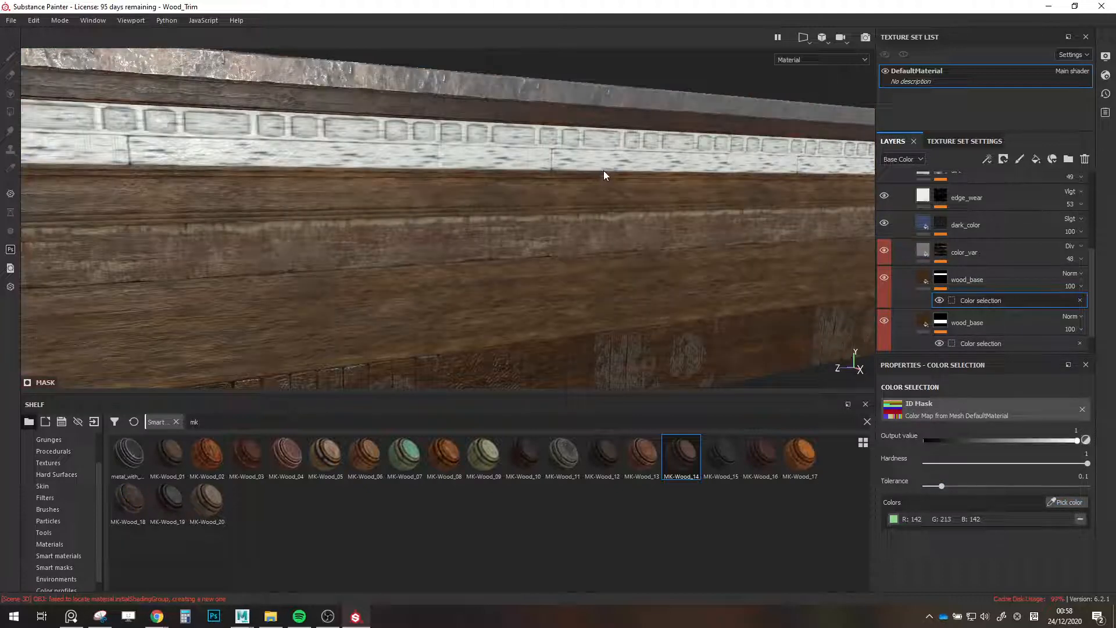
left_click(1058, 503)
left_click(534, 162)
left_click(1056, 503)
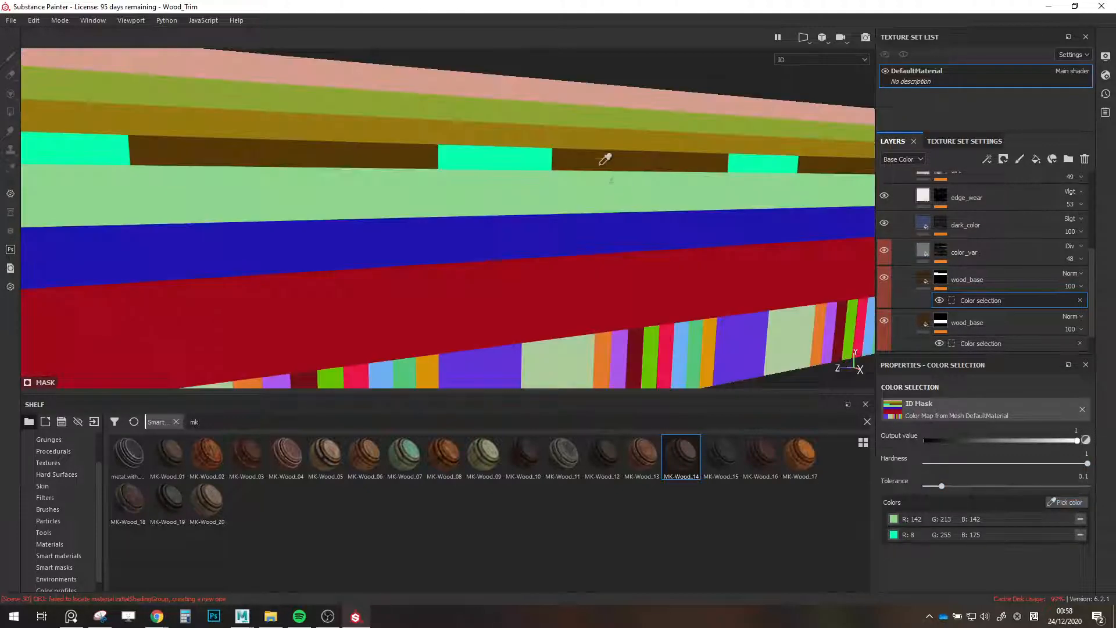
left_click(601, 163)
left_click(1070, 501)
left_click(563, 134)
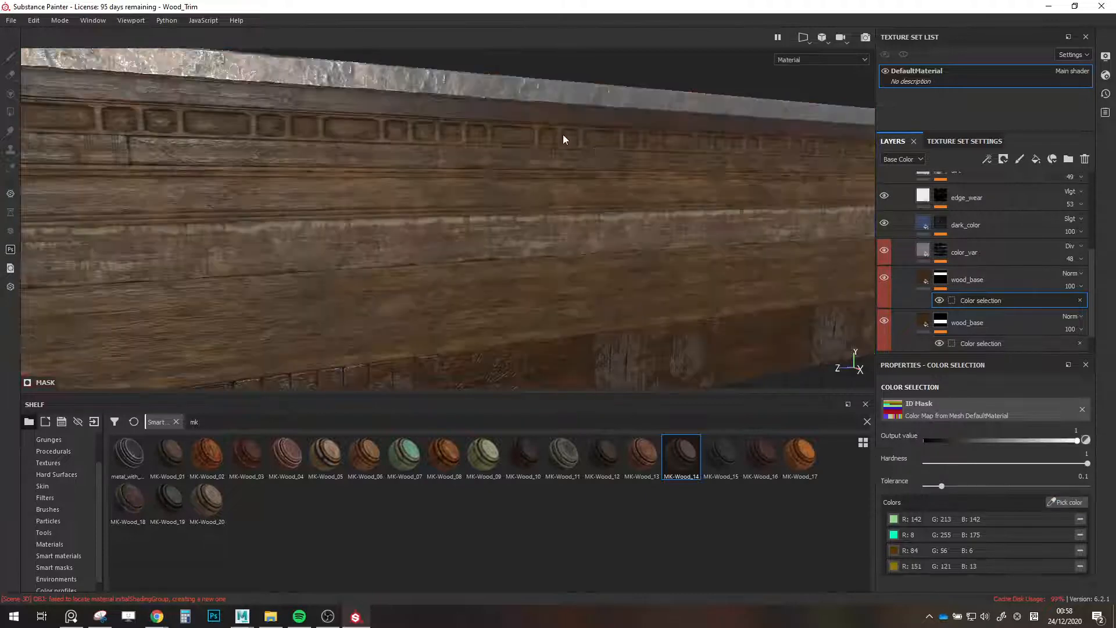
Set Wood Color 2 of the upper wood_base layer to a dark reddish brown with hue 0.036 and saturation 0.537.
scroll(599, 222, "down", 5)
scroll(592, 223, "up", 5)
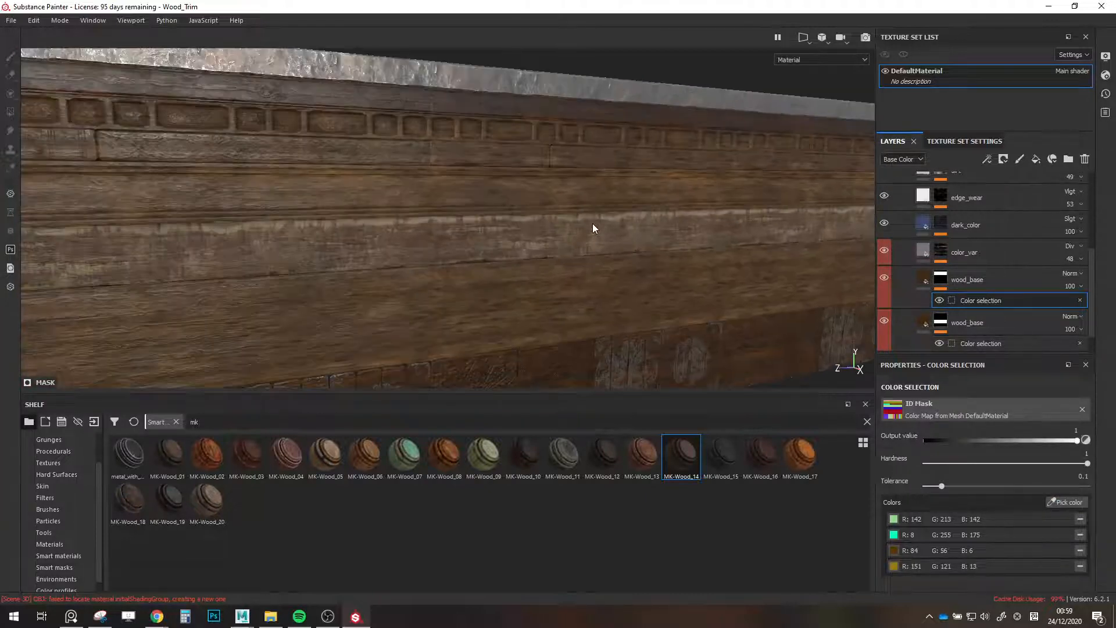
scroll(593, 225, "down", 5)
scroll(595, 226, "up", 5)
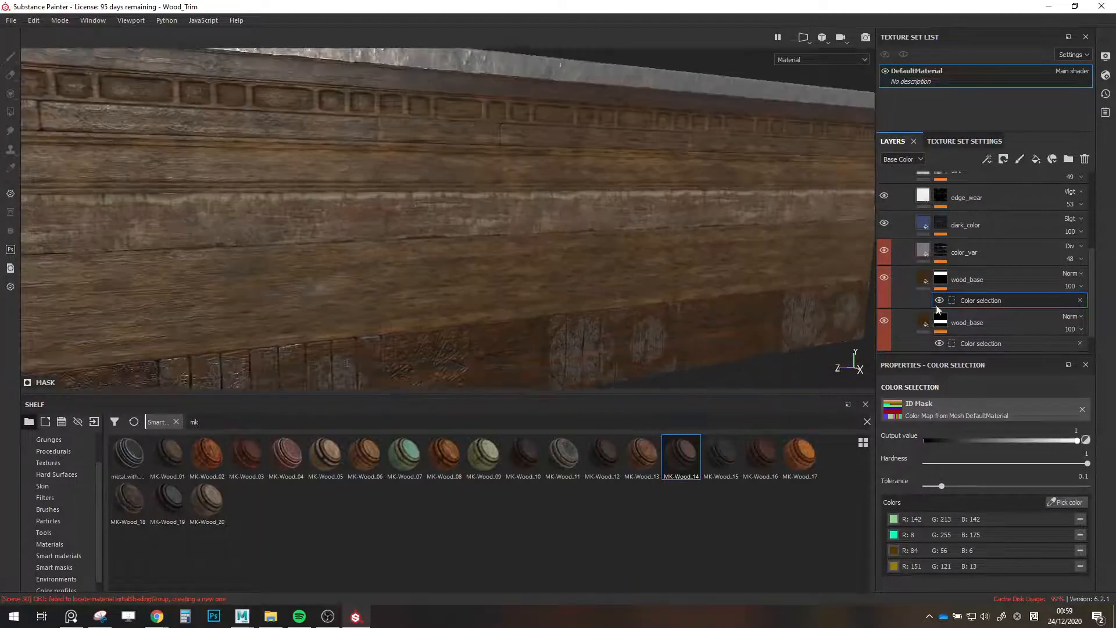
left_click(926, 285)
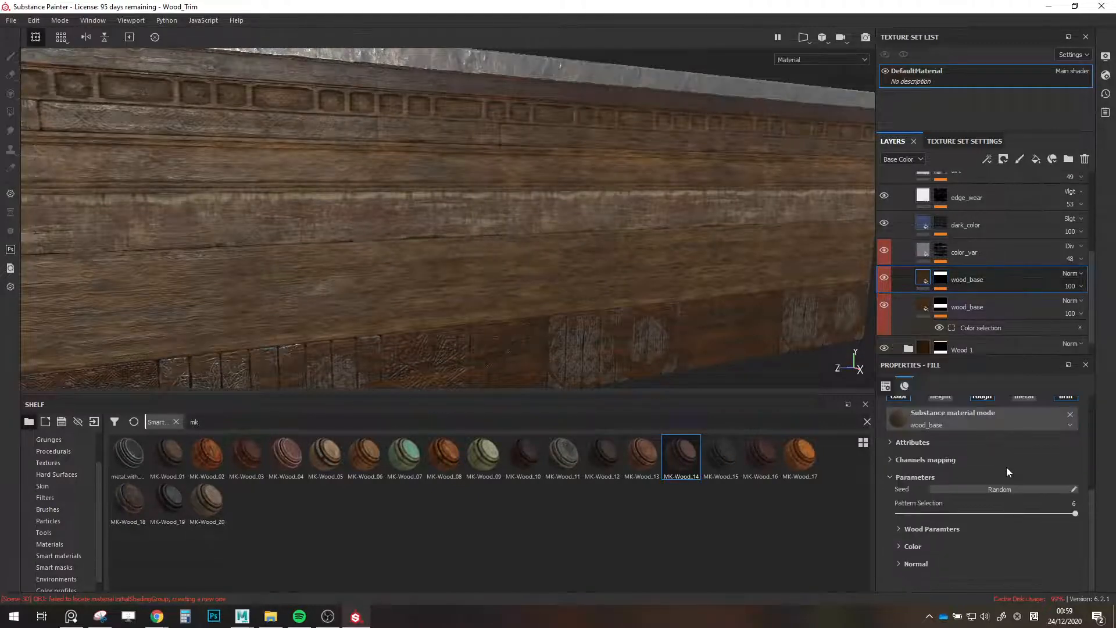
scroll(898, 559, "up", 1)
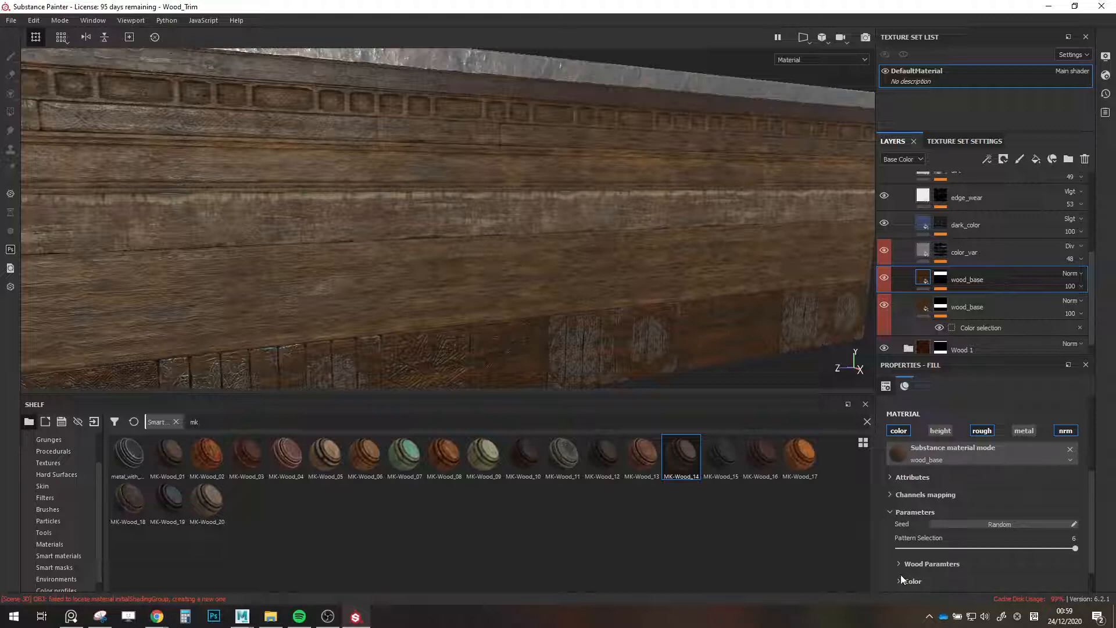
left_click(901, 580)
scroll(916, 519, "down", 3)
left_click(989, 543)
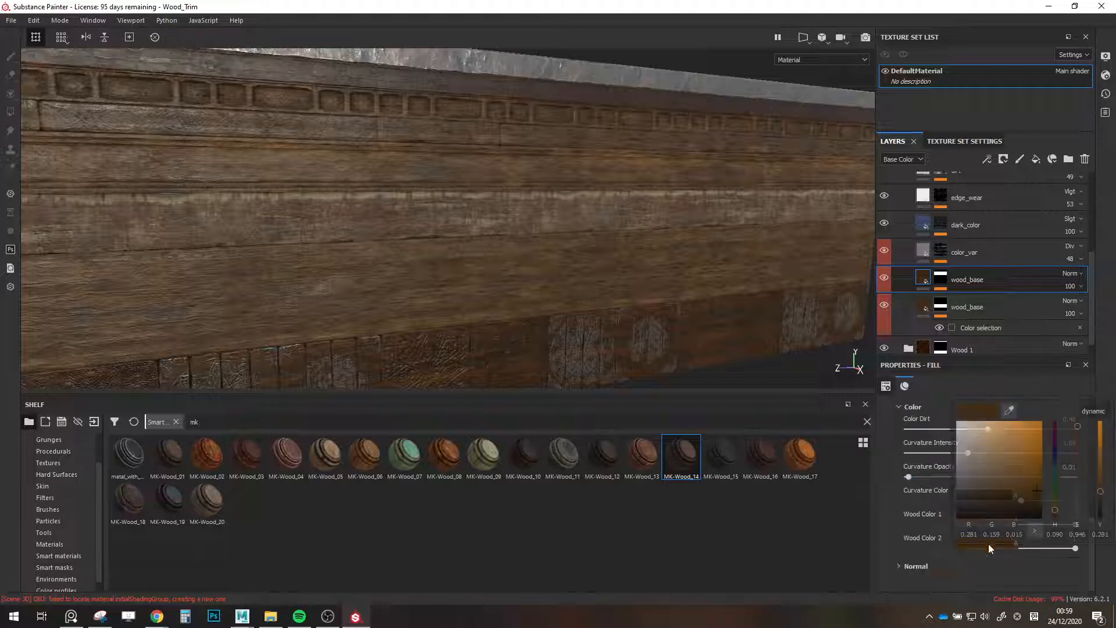
left_click_drag(1056, 508, 1057, 518)
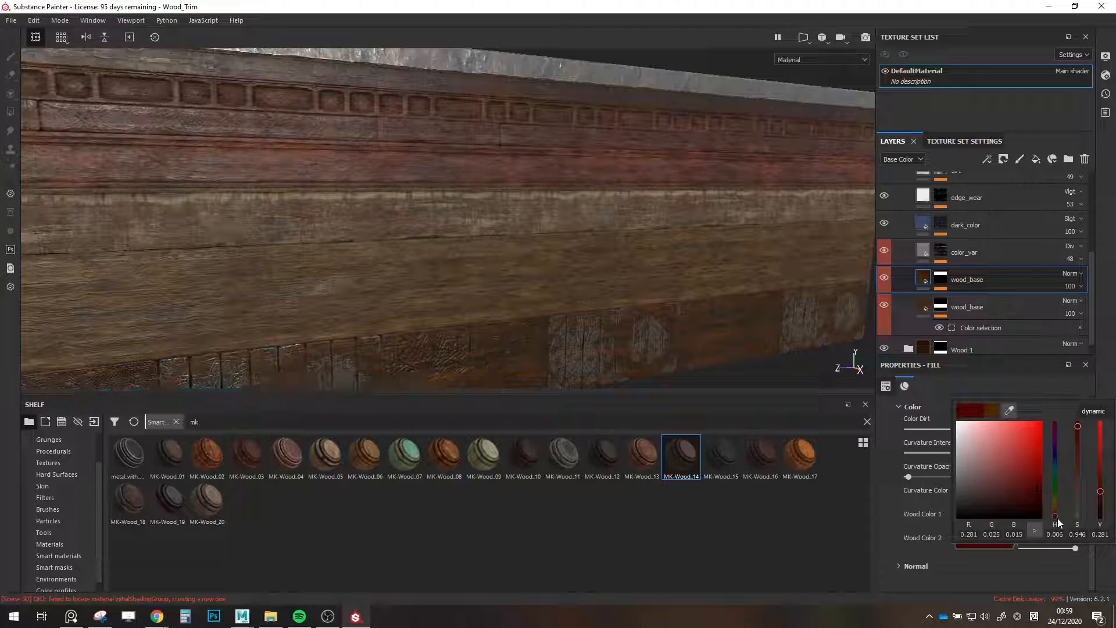
left_click_drag(1057, 522, 1002, 497)
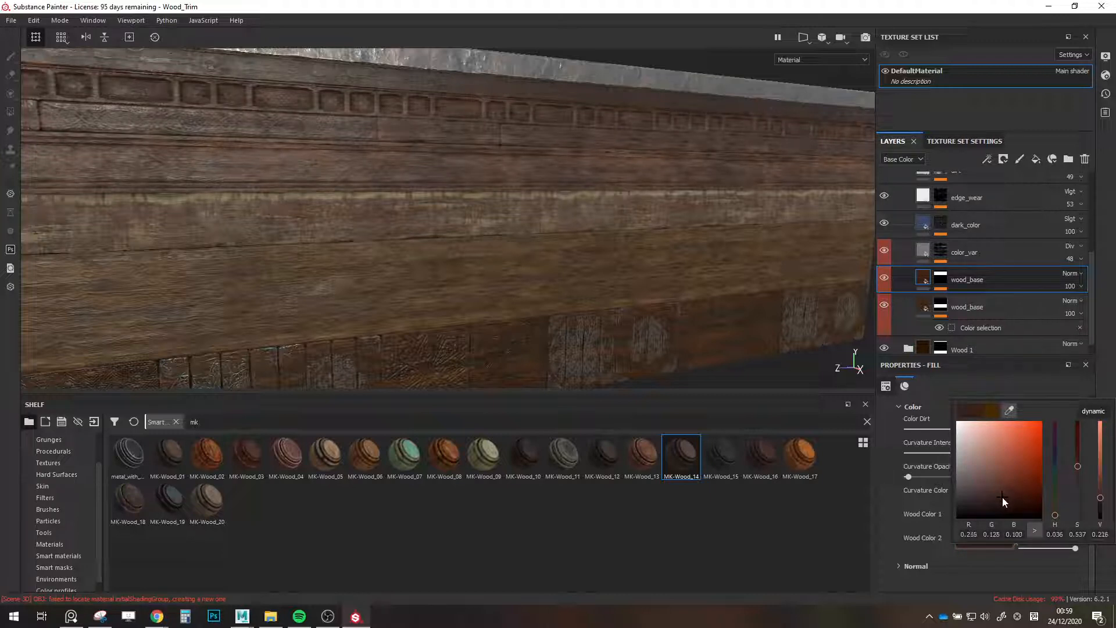
Inspect the recolored upper trim from several angles and distances, and collapse the MK-Wood_14 layer group.
left_click_drag(524, 291, 554, 282, "alt")
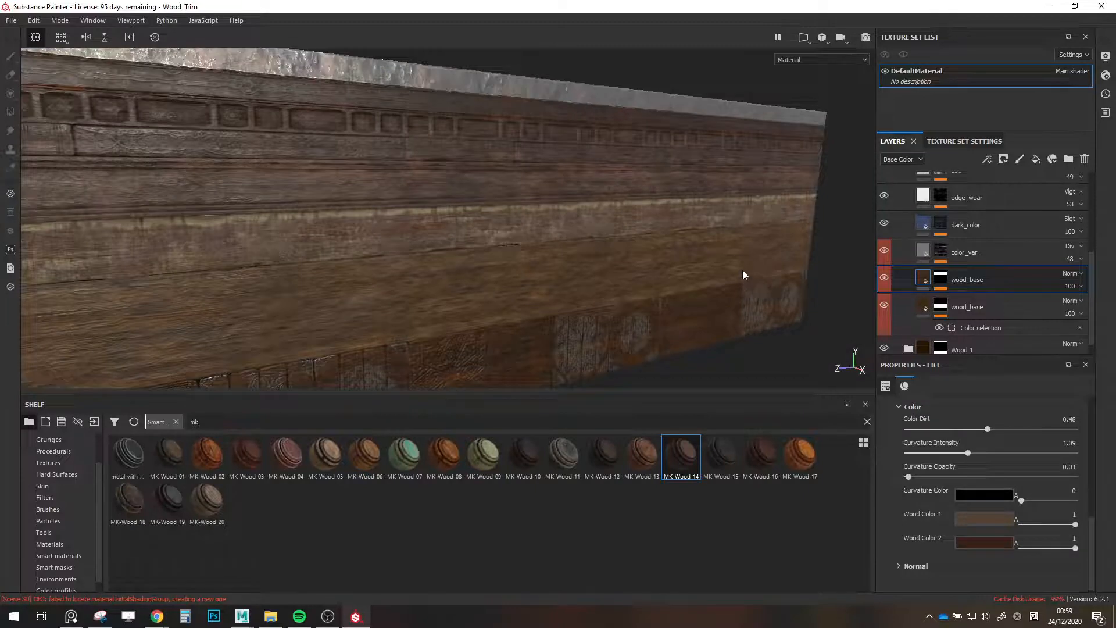
left_click_drag(742, 271, 671, 257, "alt")
middle_click_drag(562, 217, 692, 270, "alt")
scroll(692, 269, "up", 4)
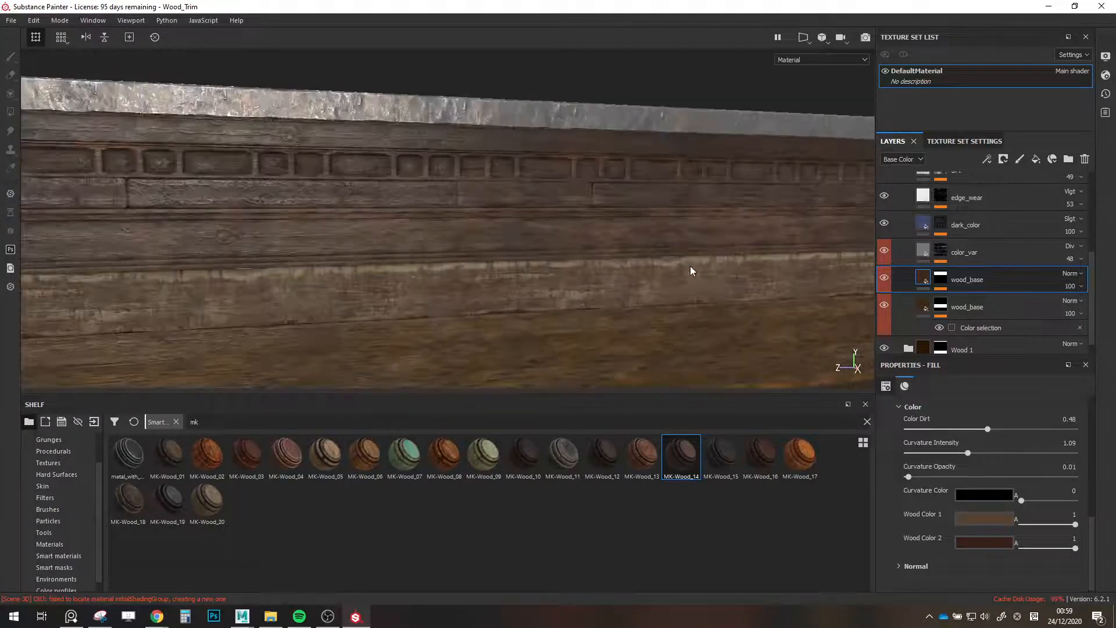
left_click_drag(692, 269, 750, 269, "alt")
scroll(933, 255, "up", 3)
left_click(909, 246)
scroll(896, 256, "up", 2)
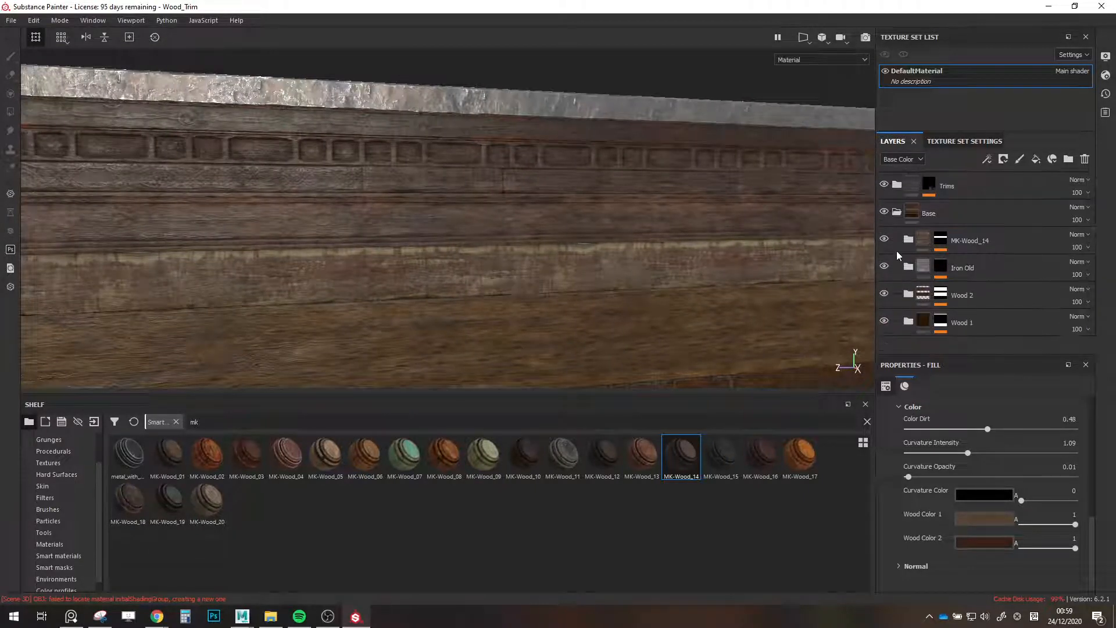
scroll(543, 267, "down", 7)
scroll(568, 250, "up", 3)
left_click_drag(568, 249, 515, 254, "alt")
middle_click_drag(514, 254, 518, 224, "alt")
left_click_drag(517, 224, 567, 224, "alt")
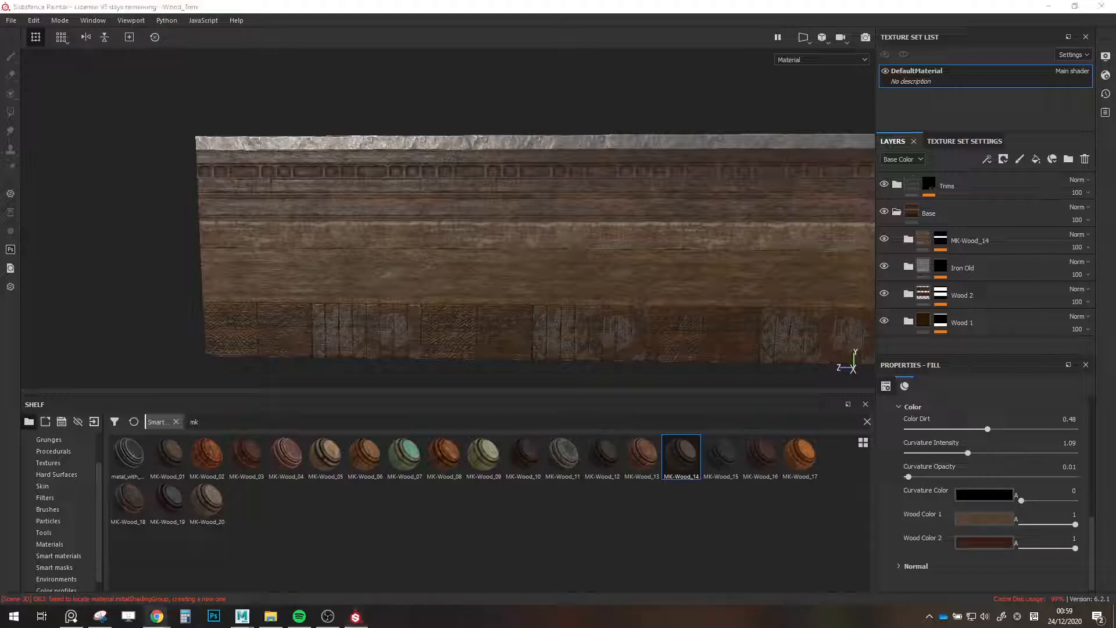
Switch to Chrome's Street View of the Gayer-Anderson Museum and examine the balcony, carved stonework and lattice window beside the arch.
left_click(155, 617)
scroll(609, 284, "down", 4)
mouse_move(872, 285)
left_mouse_down()
mouse_move(557, 253)
mouse_move(436, 189)
left_mouse_up()
left_click_drag(866, 398, 630, 298)
scroll(783, 455, "up", 4)
scroll(768, 453, "down", 5)
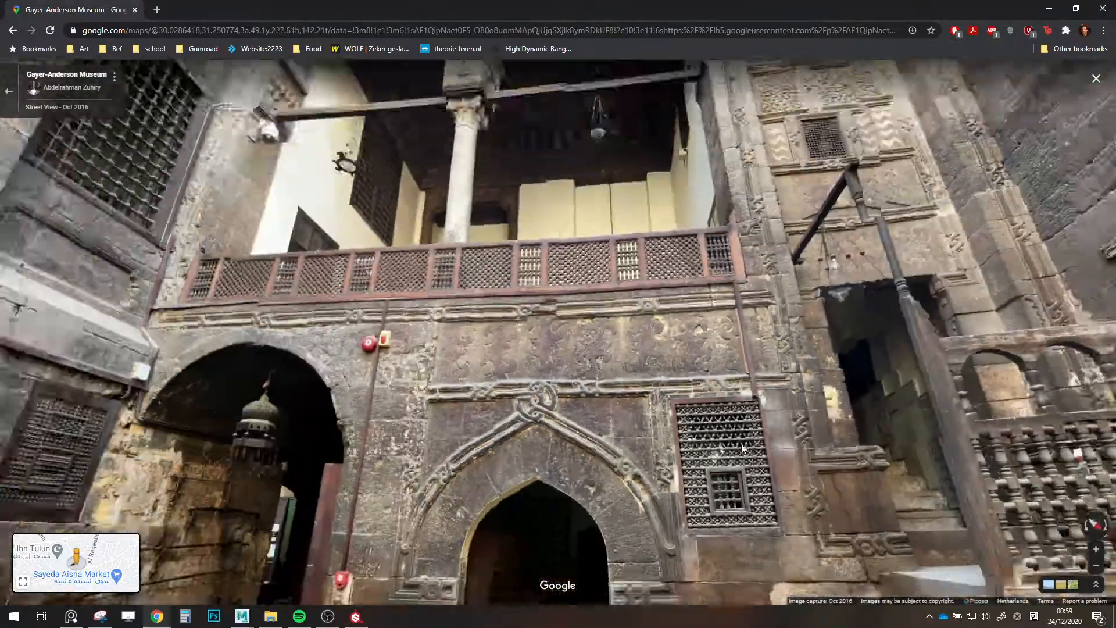
left_click_drag(741, 444, 651, 364)
scroll(651, 364, "up", 3)
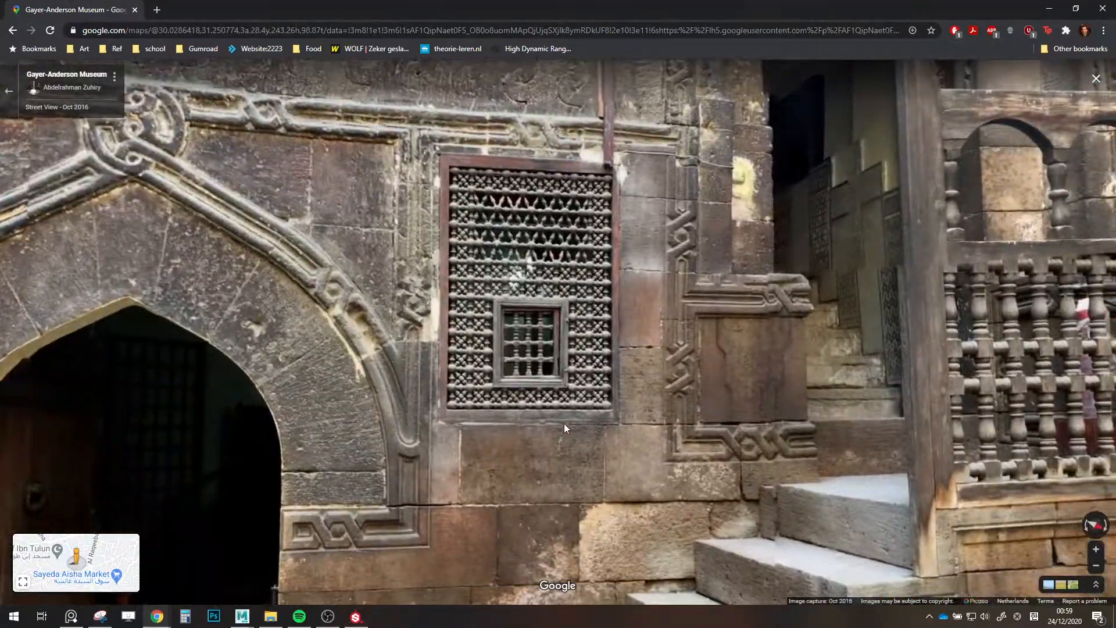
Examine the lattice window's frame in Street View up close, and switch back to Substance Painter to inspect the upper trim and metal strip.
scroll(564, 428, "up", 2)
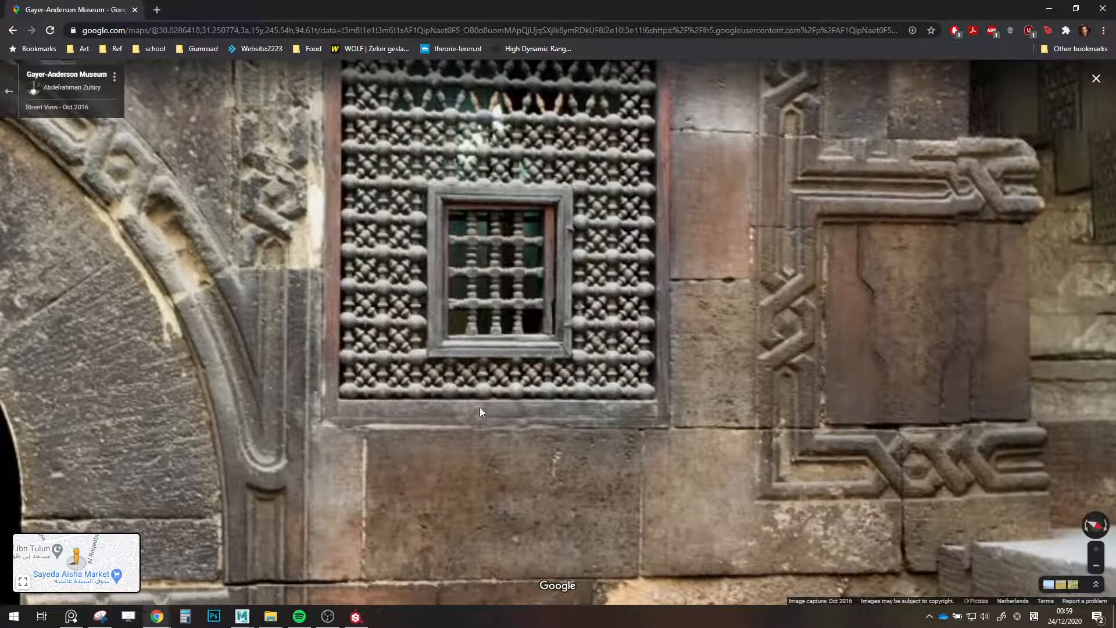
left_click_drag(28, 5, 0, 8)
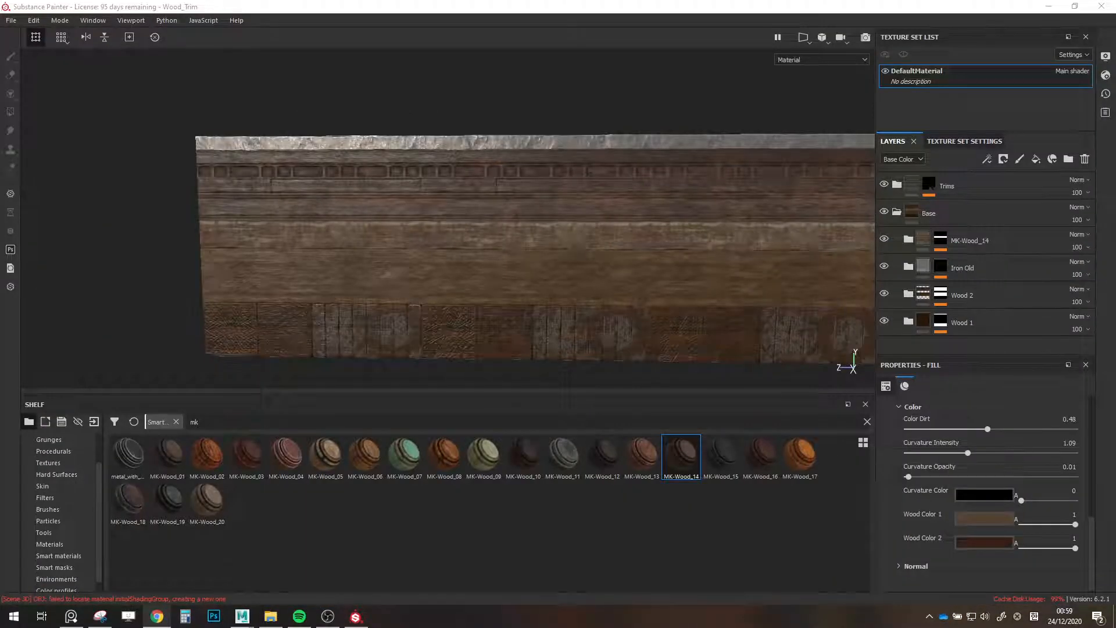
scroll(674, 210, "up", 2)
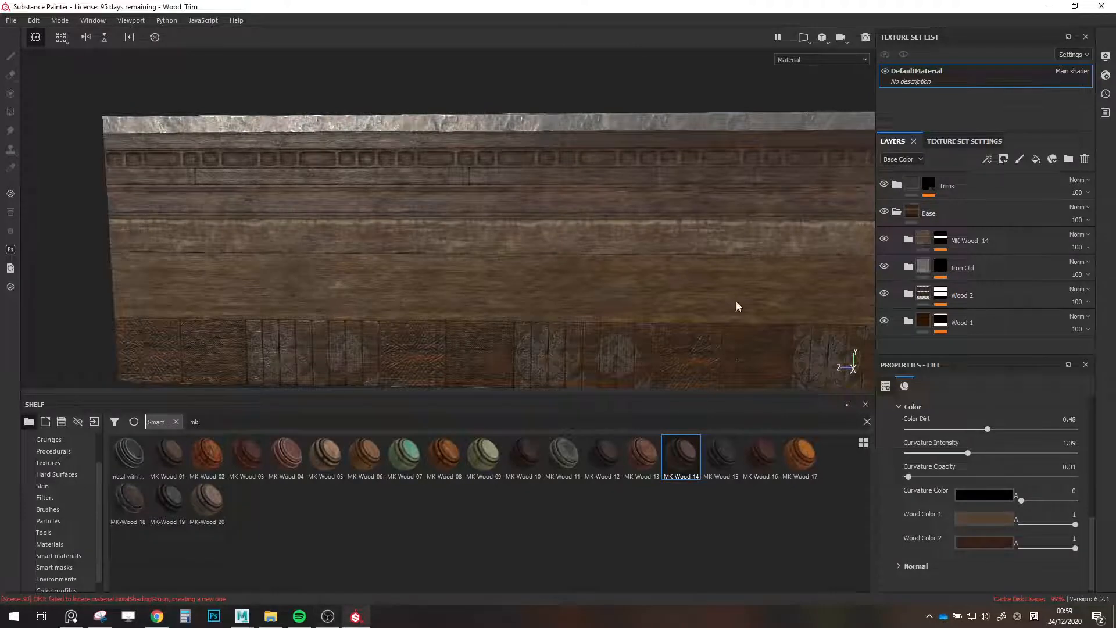
right_click_drag(737, 307, 615, 237, "alt")
mouse_move(615, 237)
left_mouse_down("alt")
mouse_move(652, 232)
mouse_move(661, 259)
left_mouse_up("alt")
right_click_drag(661, 260, 731, 262, "alt")
middle_click_drag(732, 261, 709, 329, "alt")
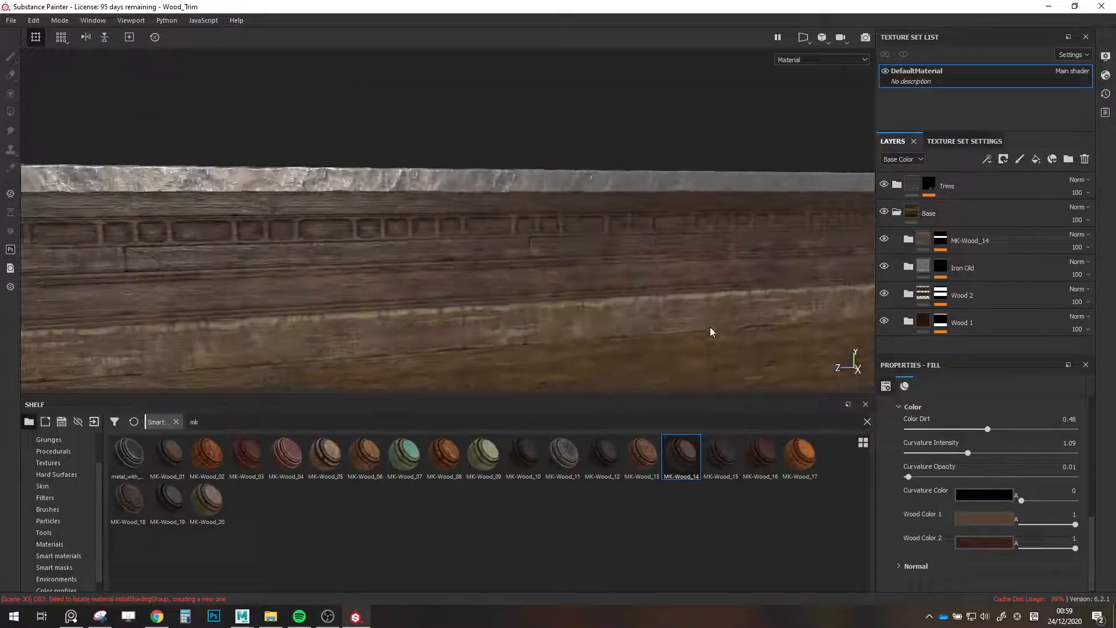
Expand the Iron Old group, select its Iron layer, and toggle layer visibility to compare the metal strip with and without Edges.
left_click(910, 266)
scroll(926, 275, "down", 1)
scroll(926, 275, "down", 1)
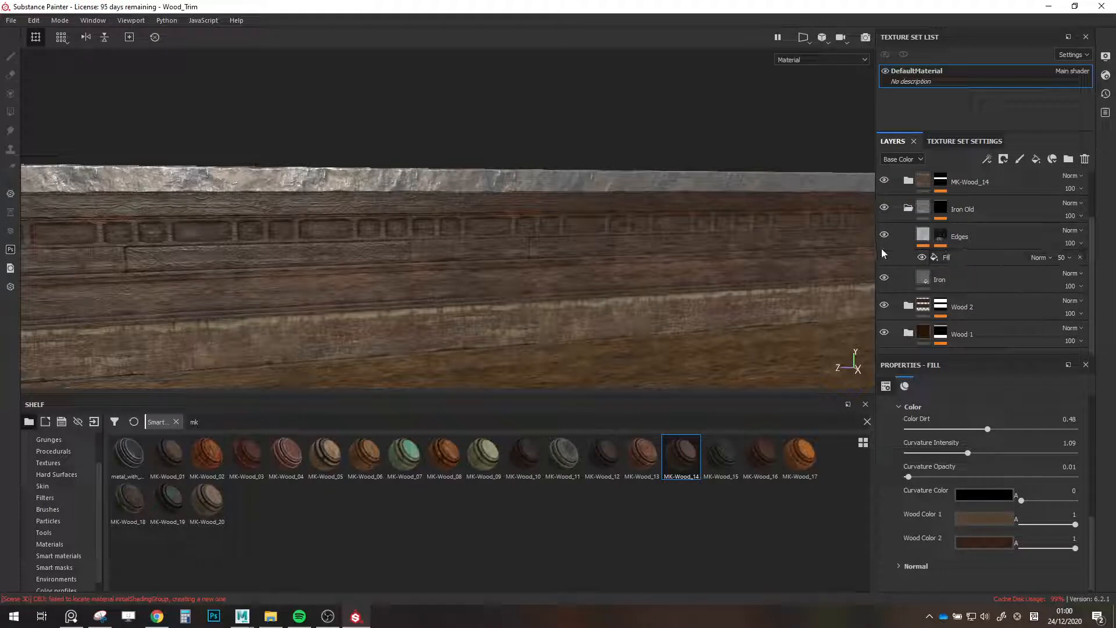
scroll(464, 181, "up", 1)
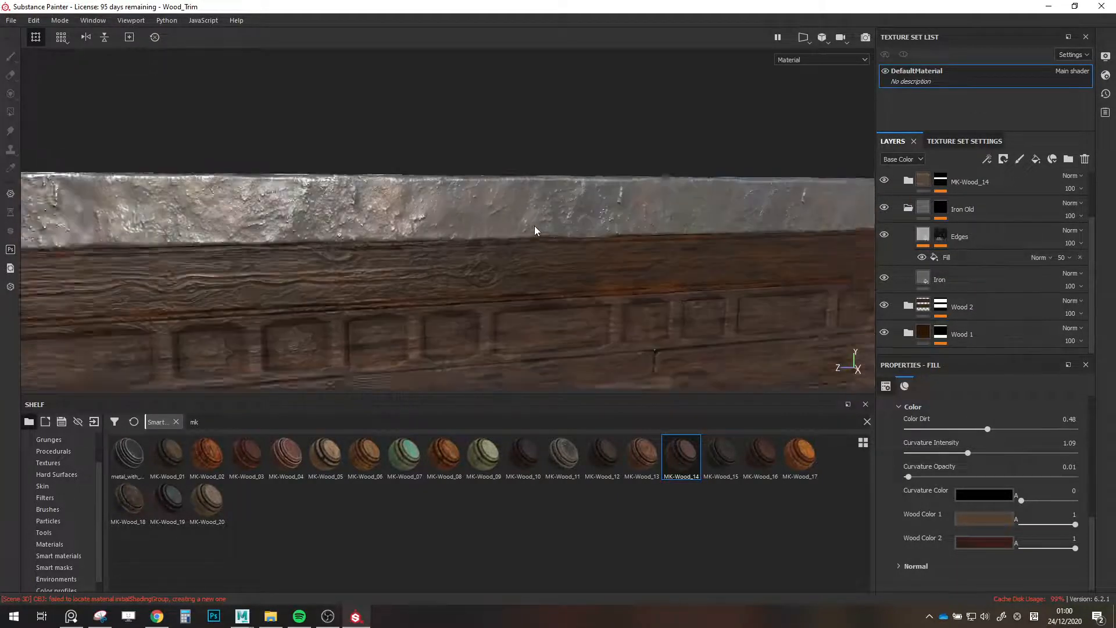
left_click(921, 283)
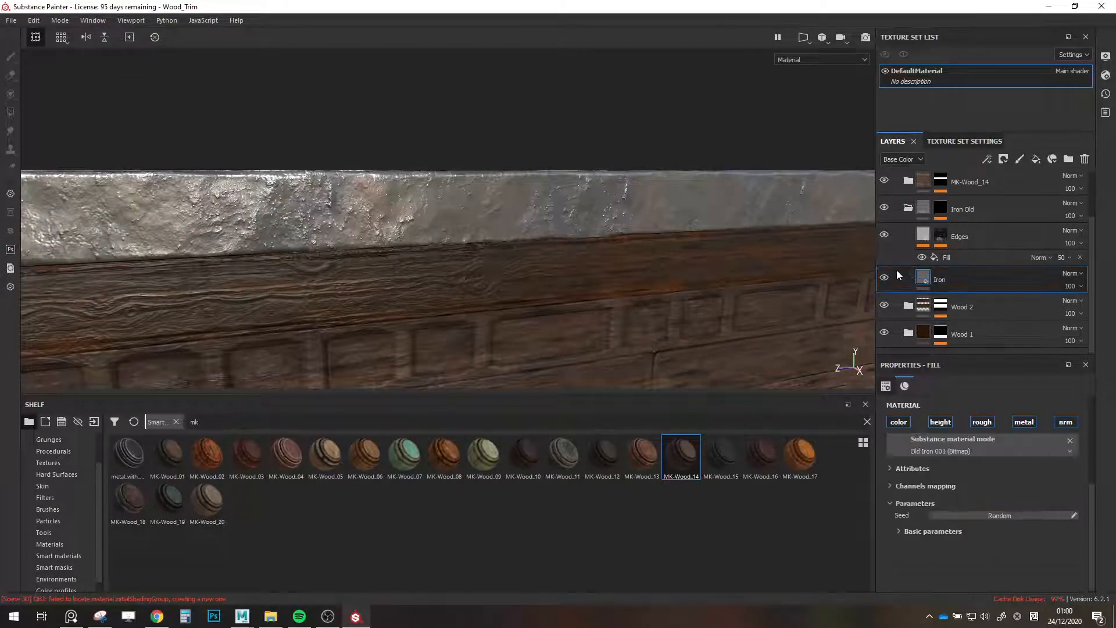
left_click(884, 234)
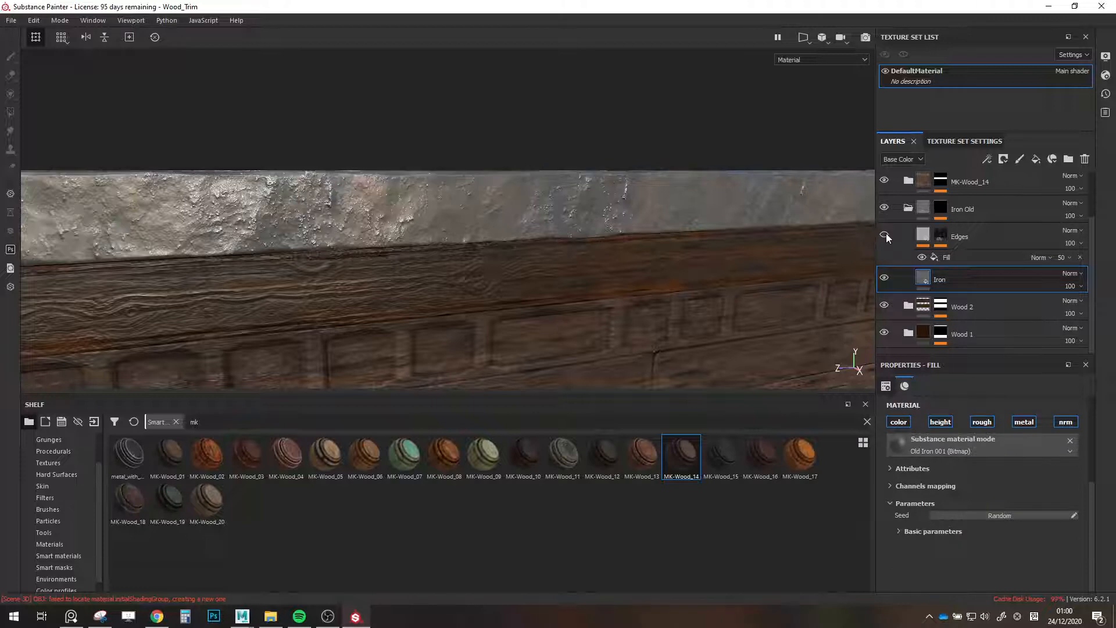
left_click(885, 279)
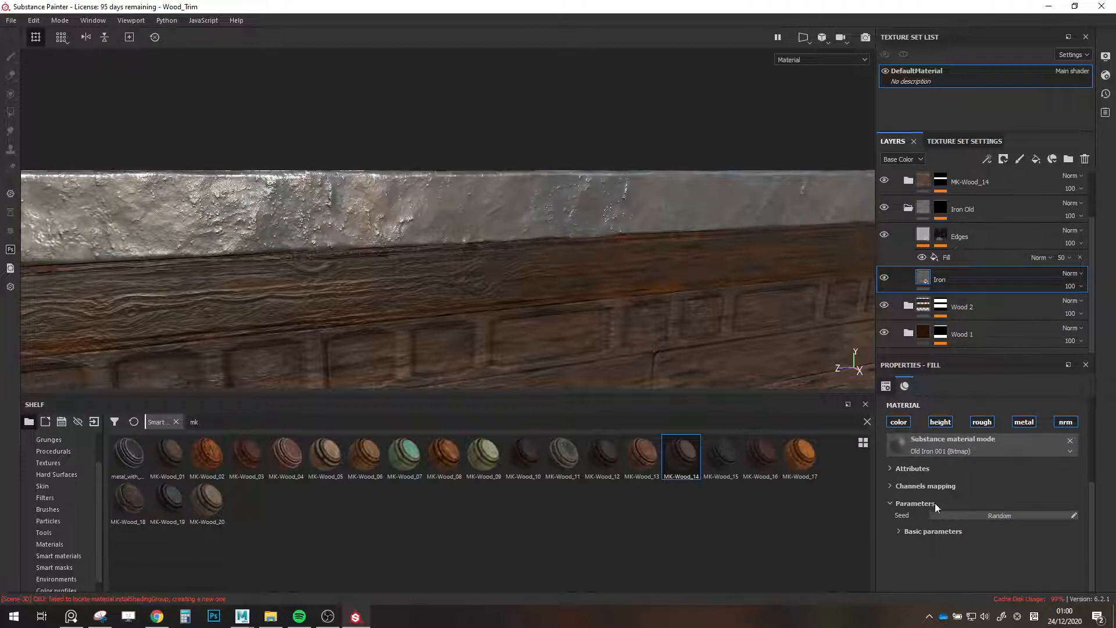
Darken the Iron layer's Old Iron 001 material by setting its Luminosity to 0.4.
left_click(898, 531)
scroll(912, 524, "down", 3)
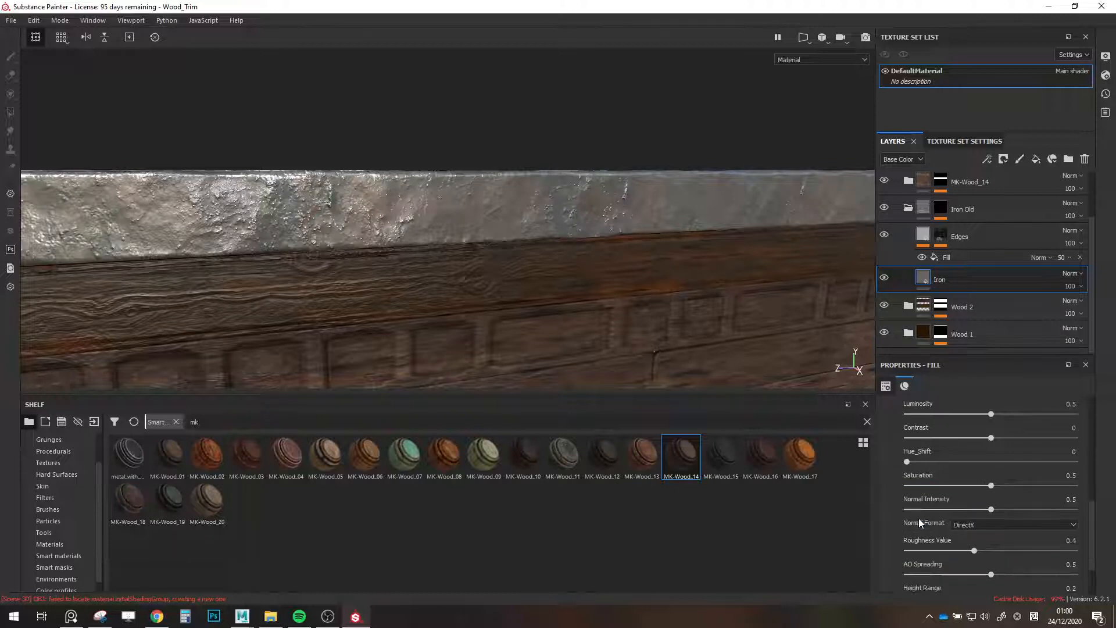
scroll(566, 329, "down", 1)
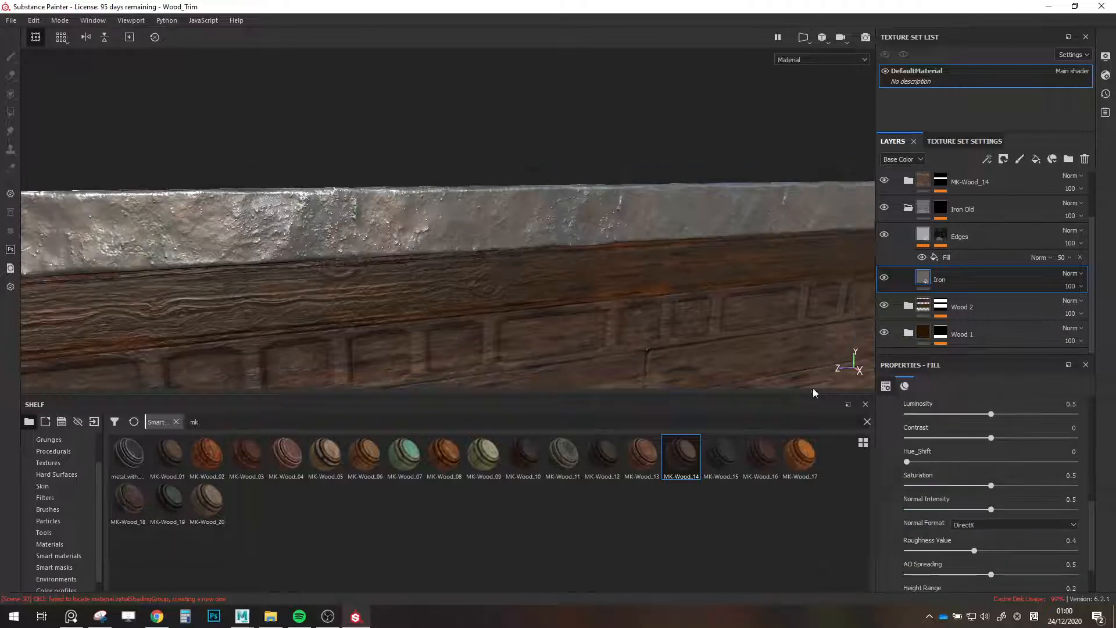
left_click_drag(985, 415, 974, 415)
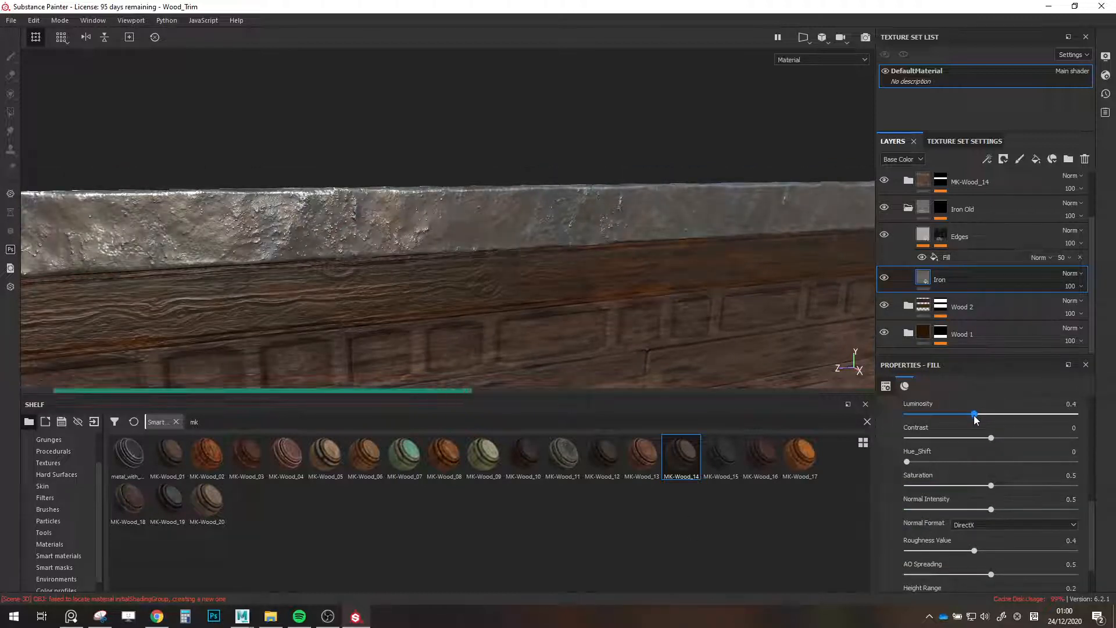
left_click_drag(686, 305, 644, 314, "alt")
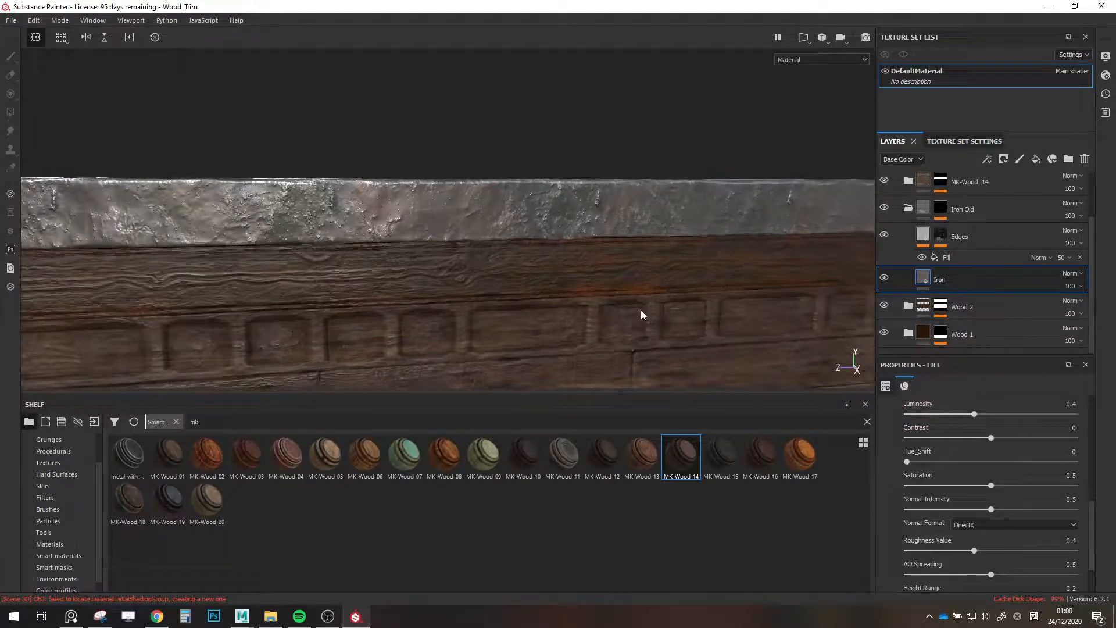
middle_click_drag(643, 314, 658, 329, "alt")
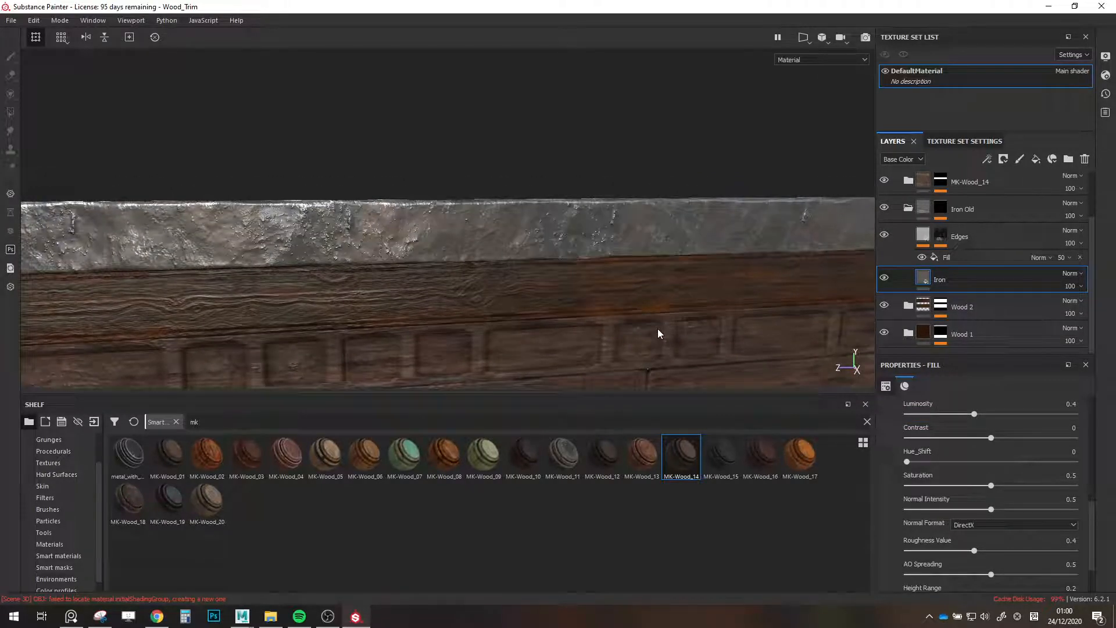
Set the Iron layer's Saturation to 0.49 and check the metal strip from near and far.
scroll(658, 329, "down", 4)
scroll(658, 329, "up", 5)
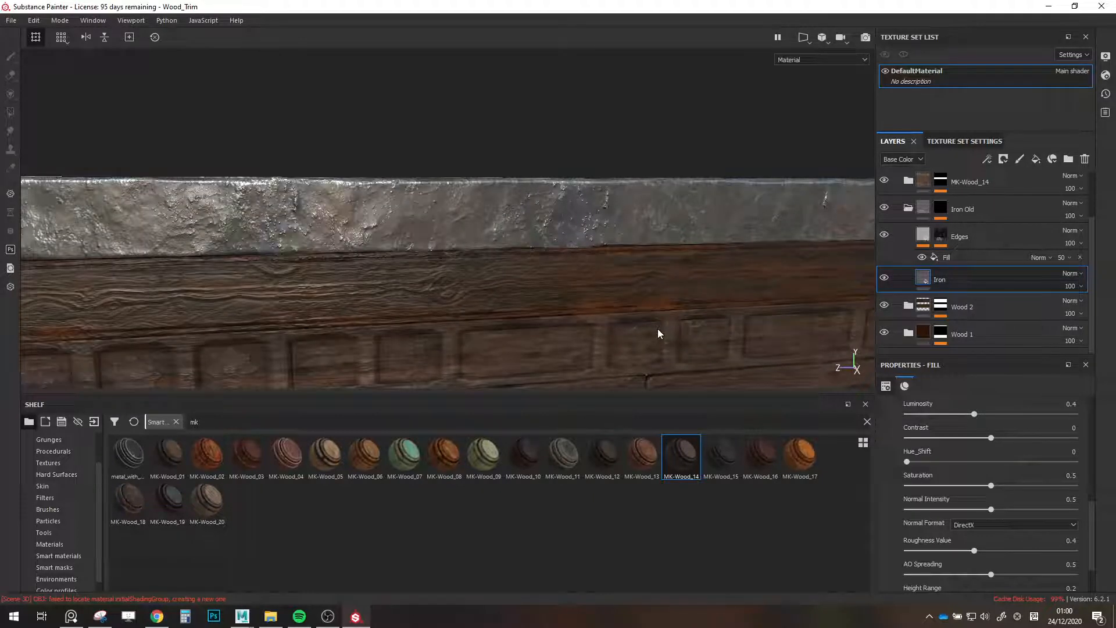
left_click_drag(956, 492, 990, 491)
left_click_drag(996, 485, 990, 490)
scroll(488, 284, "down", 3)
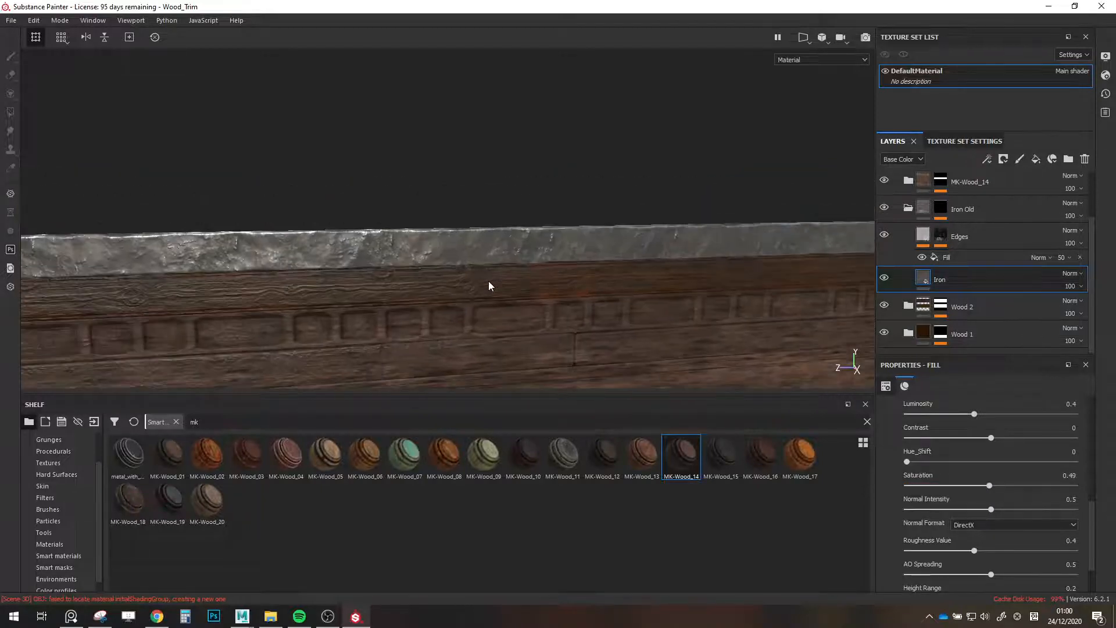
left_click_drag(574, 309, 429, 300, "alt")
scroll(429, 300, "up", 3)
scroll(429, 300, "up", 2)
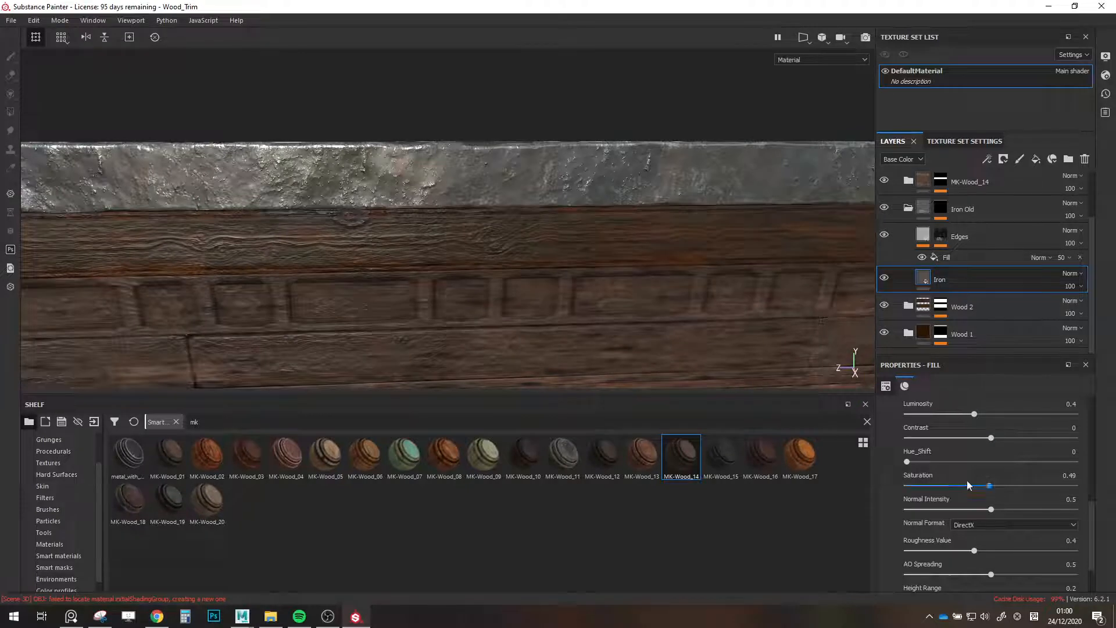
Search the shelf's smart materials and regular materials for "rust".
left_click(867, 422)
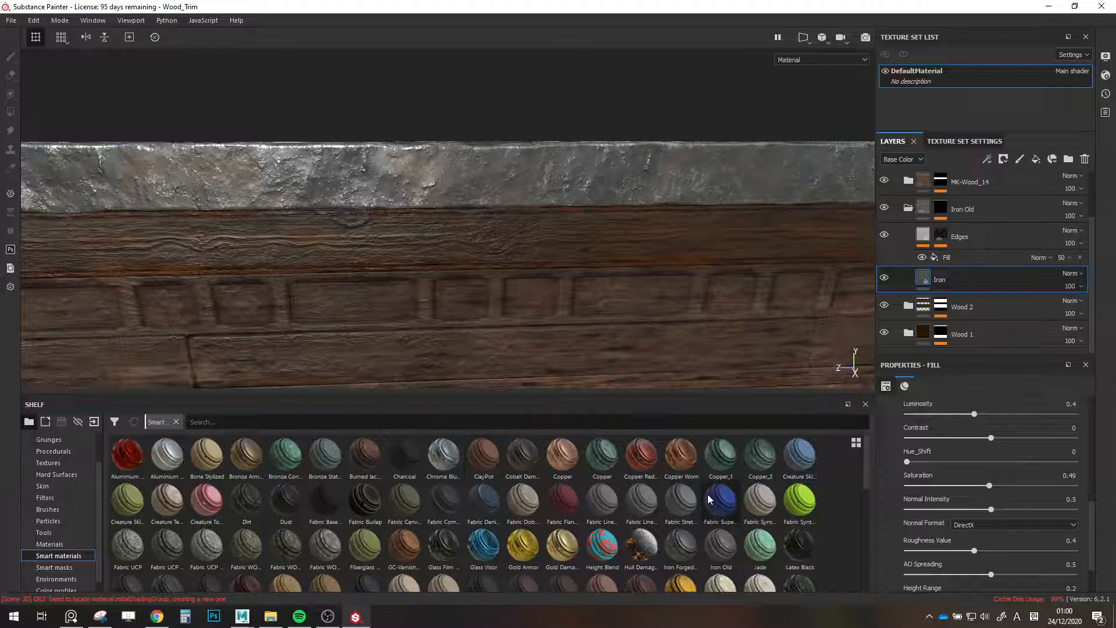
scroll(707, 494, "down", 3)
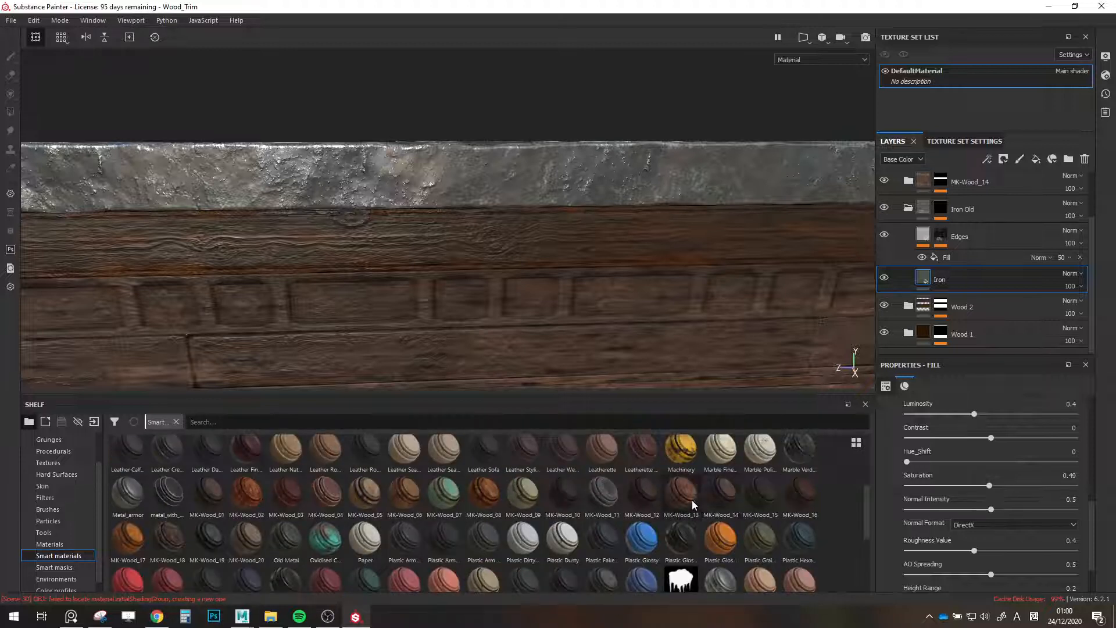
left_click(473, 421)
type("rust")
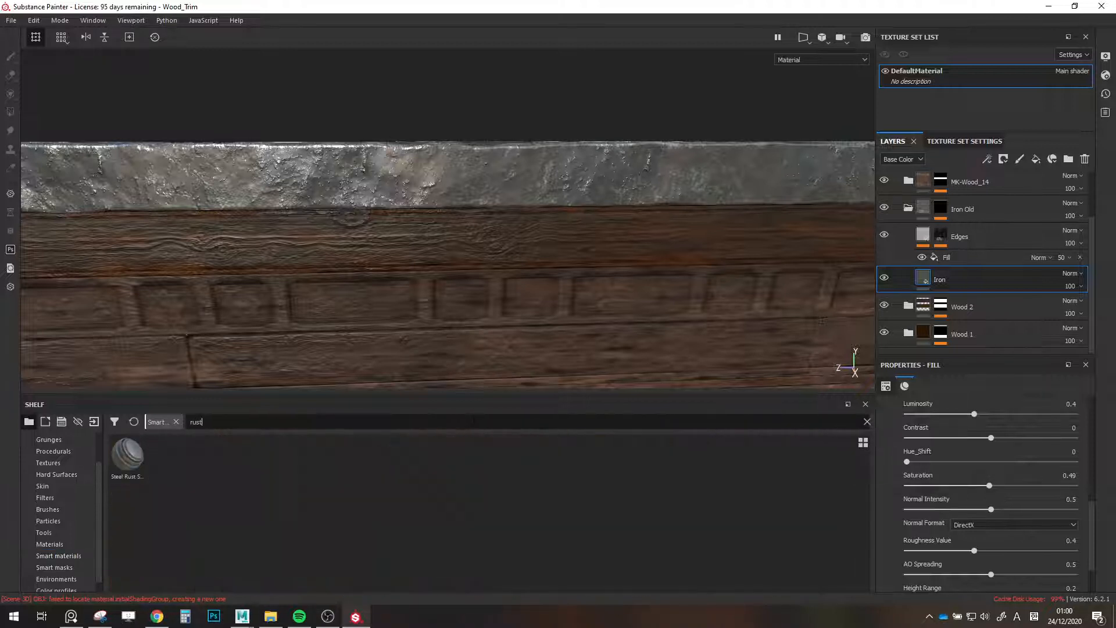
left_click(58, 545)
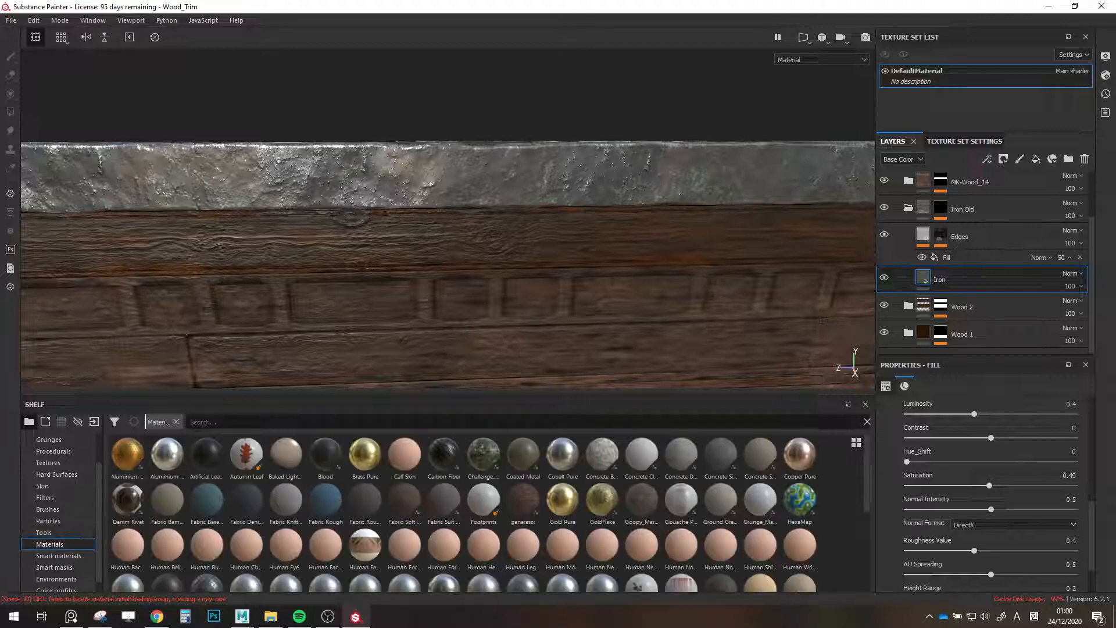
left_click(215, 420)
type("rust")
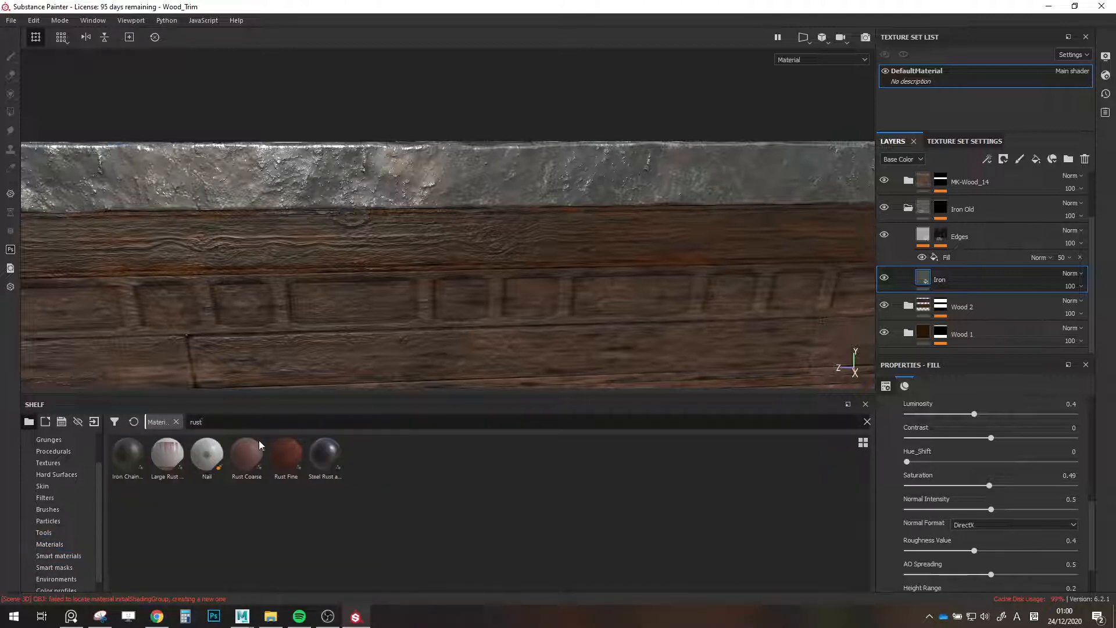
Try Rust Fine as the Iron layer's material, and undo the replacement.
left_click(273, 453)
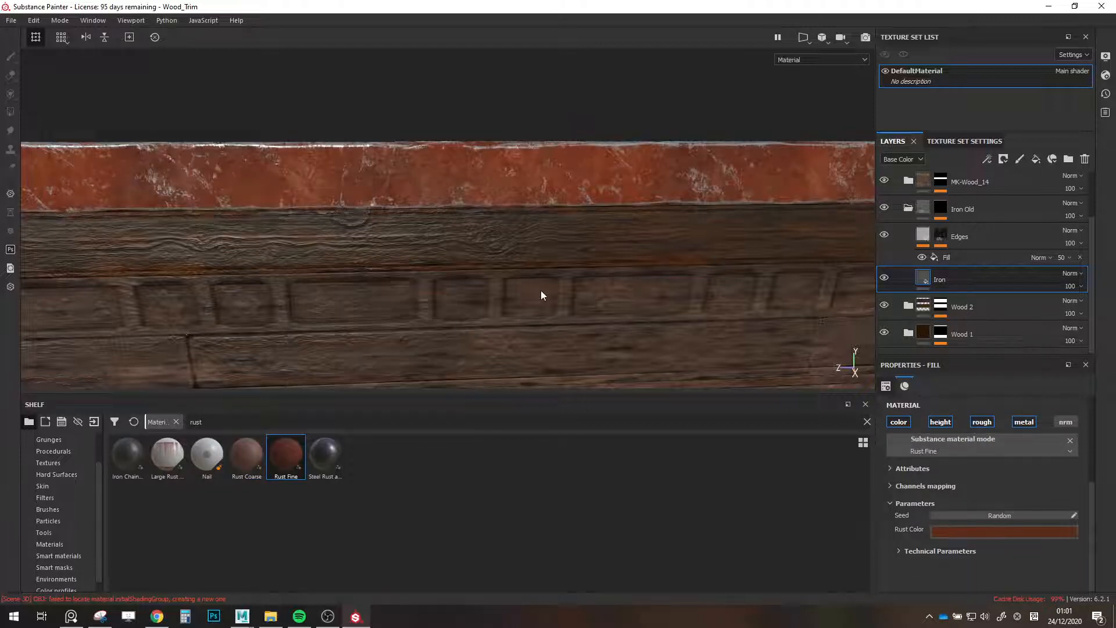
key("ctrl+z")
key("ctrl+z")
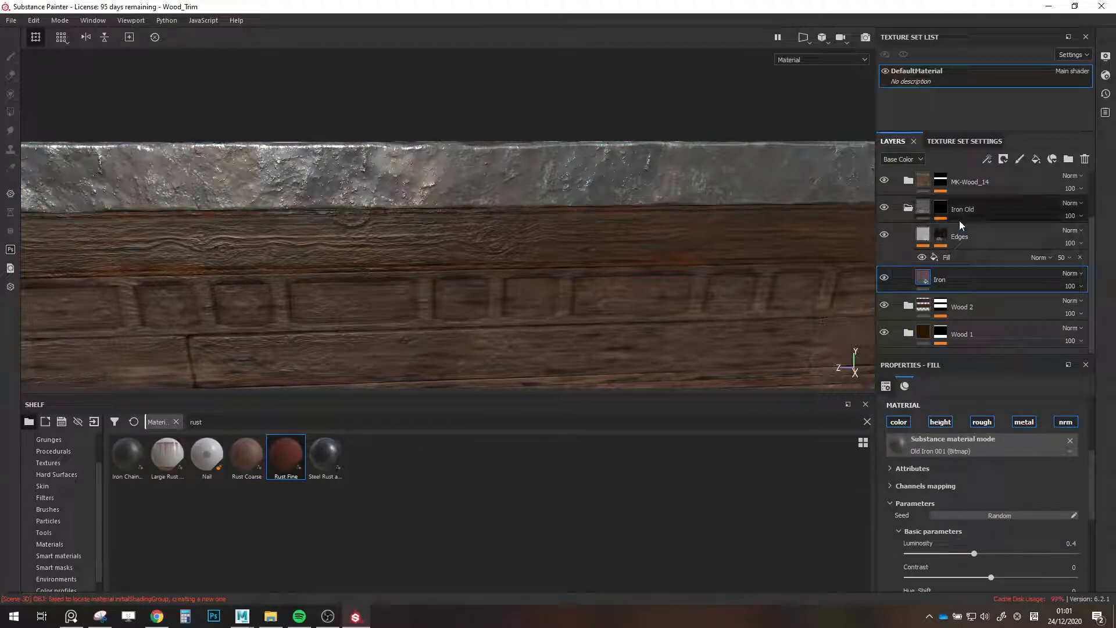
Add Rust Fine as a new fill layer above Edges in the Iron Old group and give it a black mask.
left_click(978, 234)
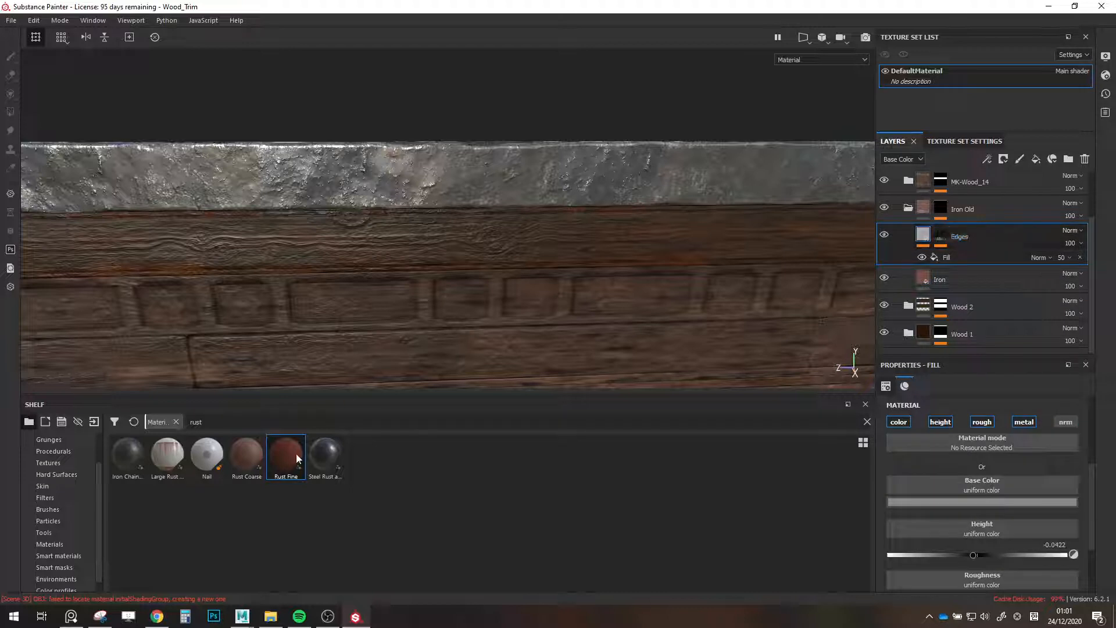
left_click_drag(286, 455, 966, 221)
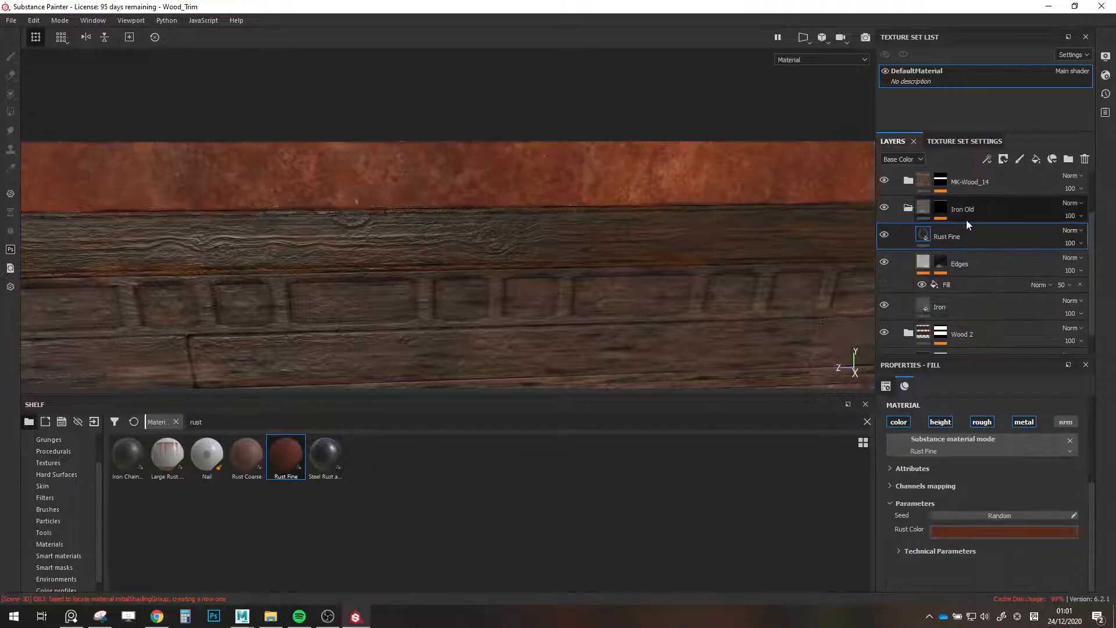
left_click(884, 236)
left_click(885, 236)
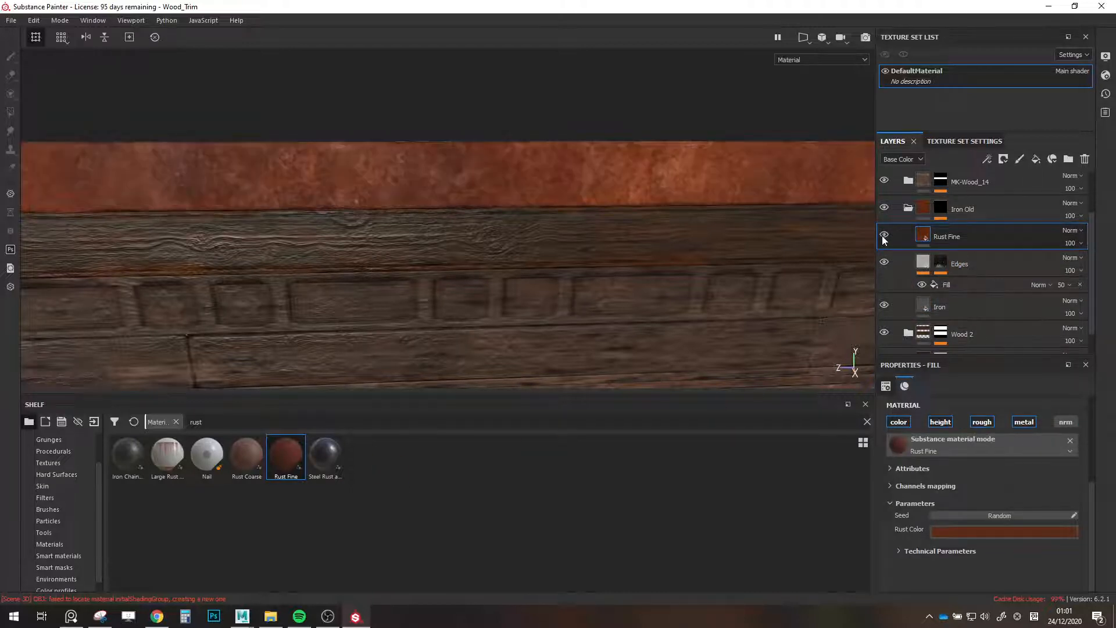
right_click(962, 241)
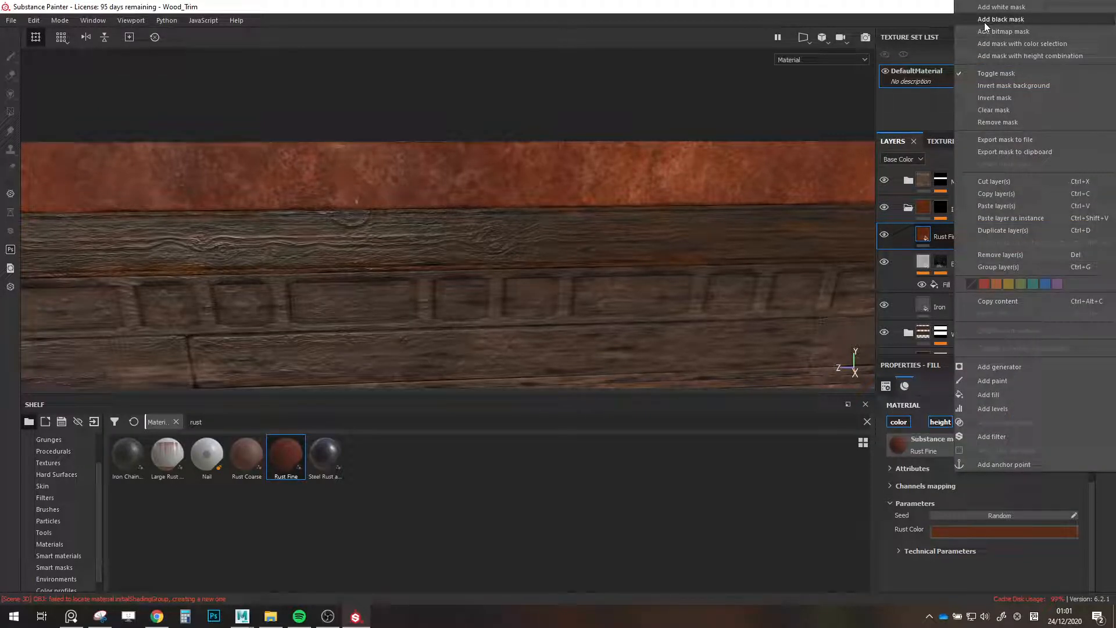
left_click(985, 21)
Apply the Edges Scratched smart mask to the Rust Fine layer's mask.
scroll(74, 493, "down", 1)
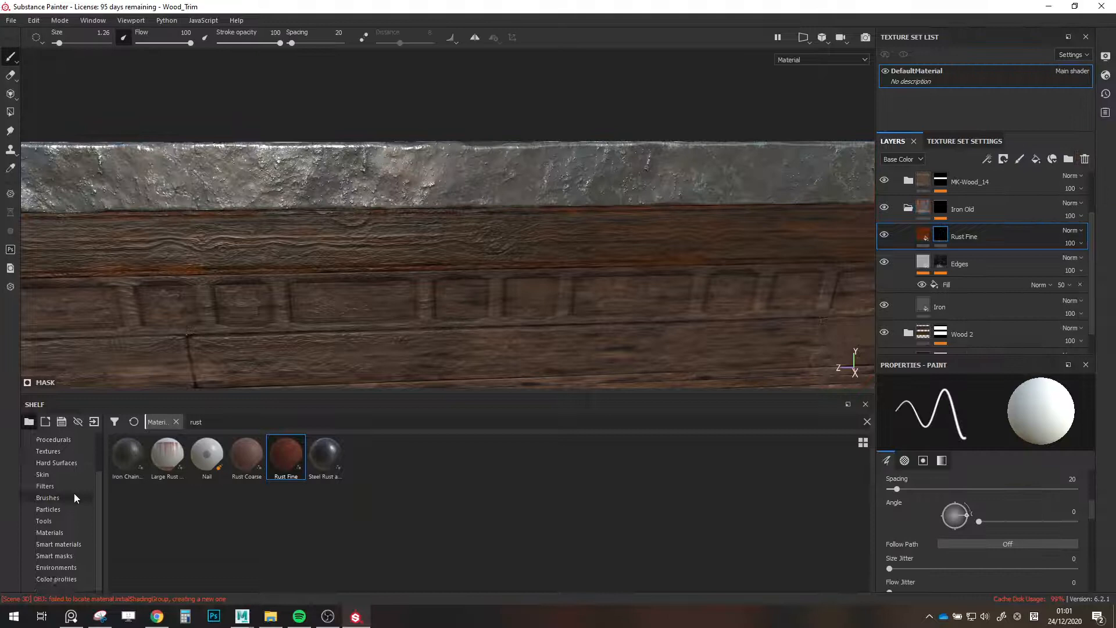
left_click(72, 557)
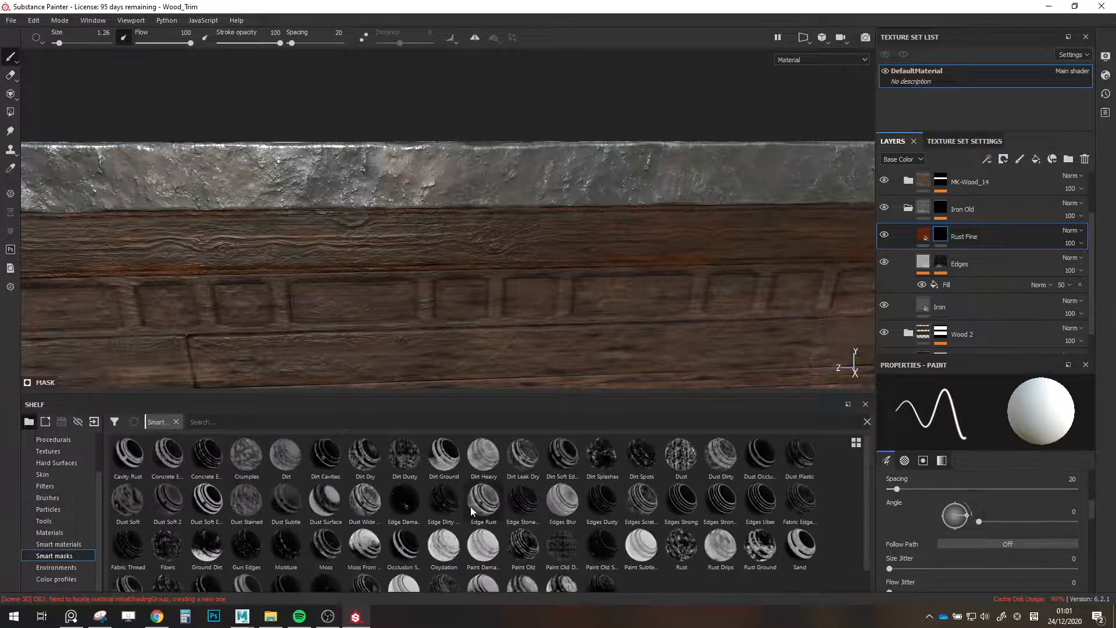
mouse_move(615, 492)
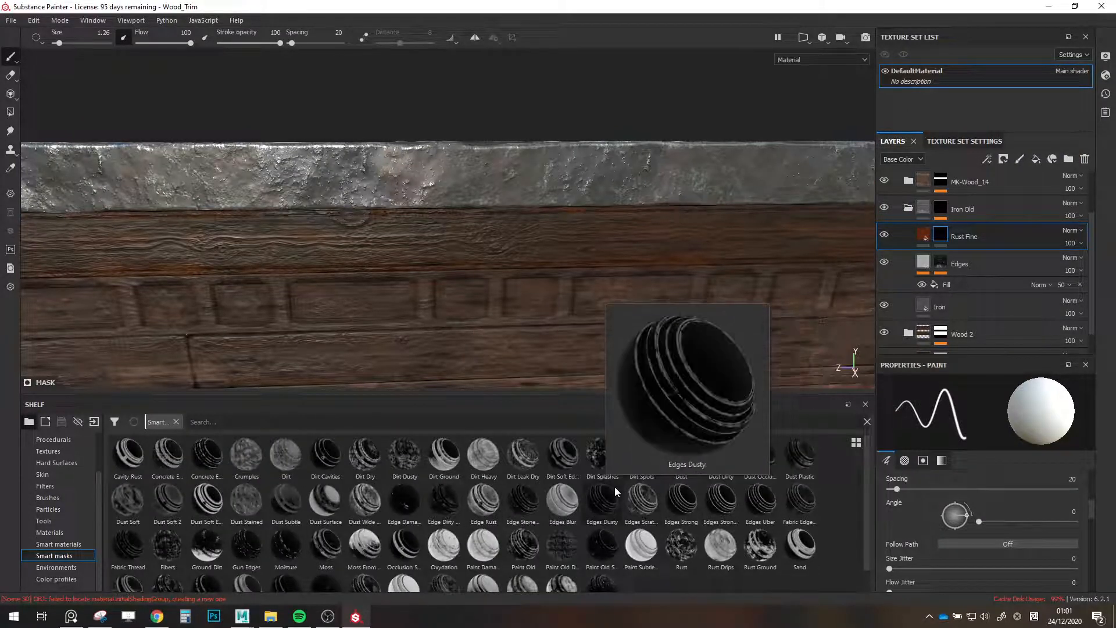
scroll(594, 495, "down", 1)
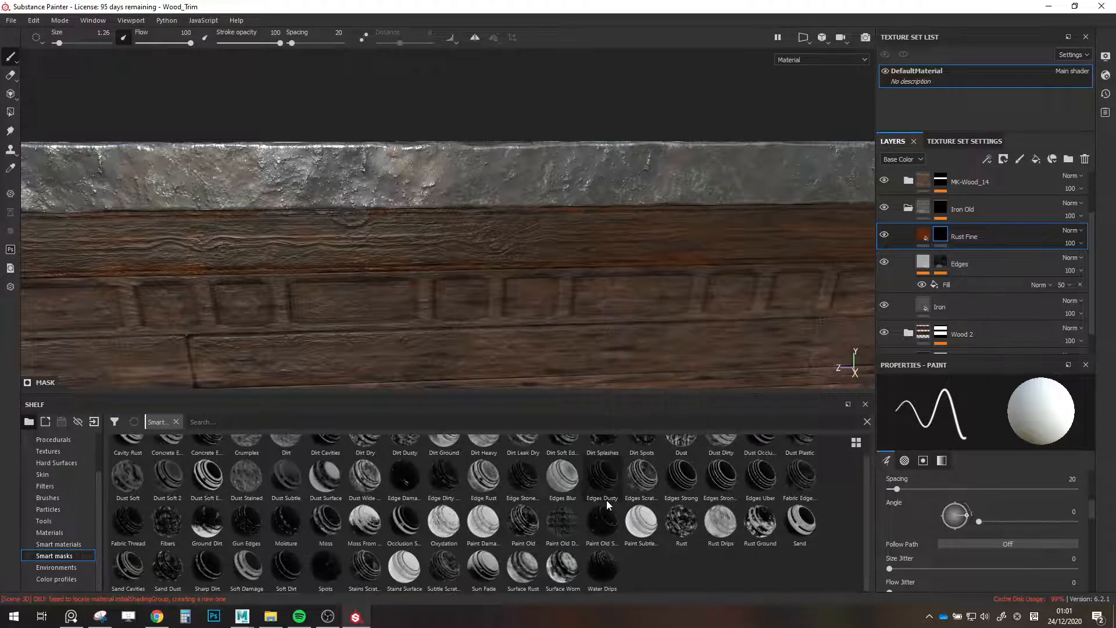
scroll(606, 500, "up", 1)
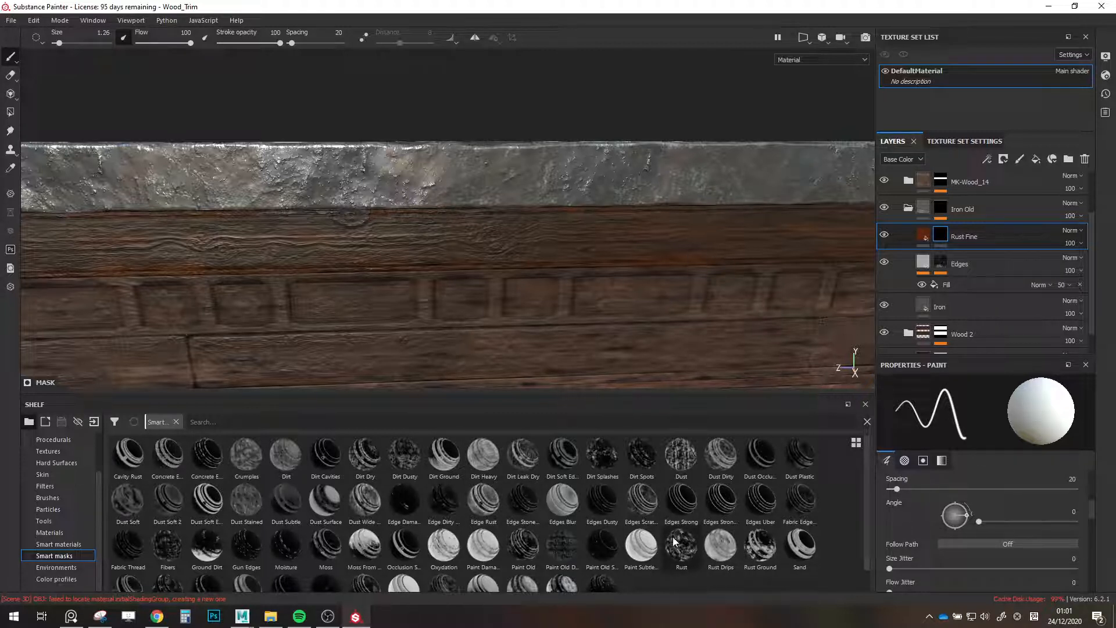
left_click_drag(642, 501, 943, 239)
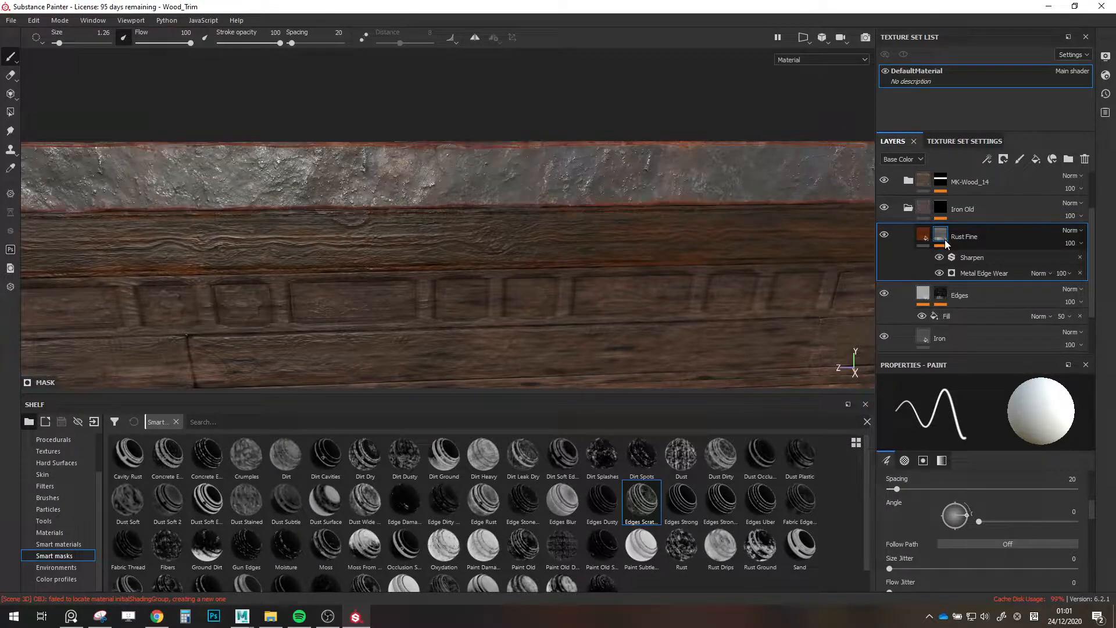
mouse_move(946, 243)
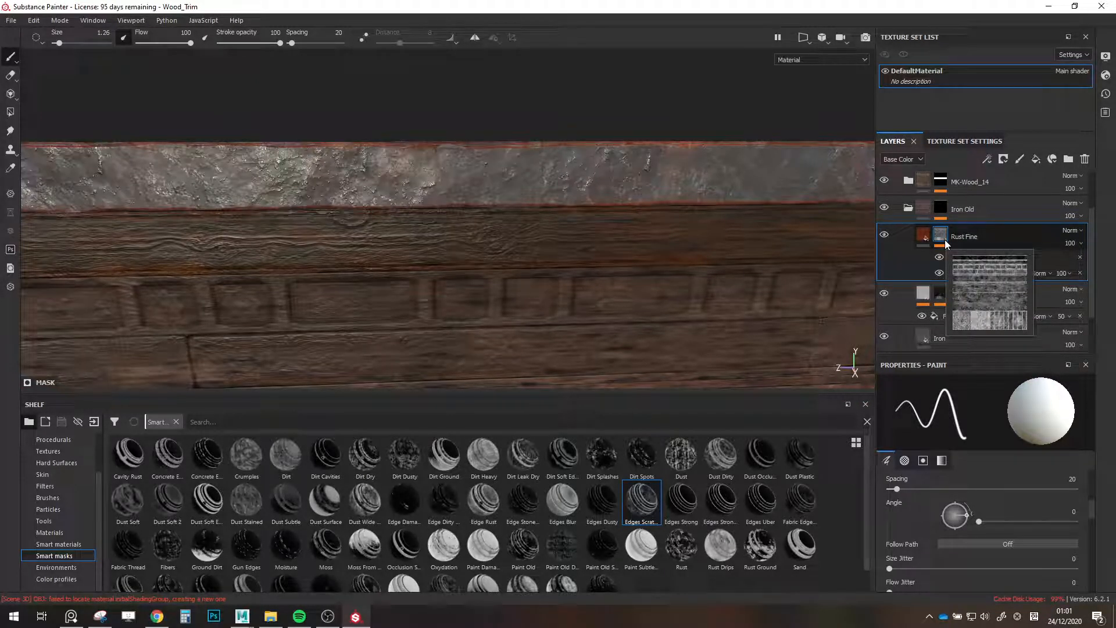
Remove the Edges Scratched effects, including Metal Edge Wear, from the Rust Fine layer's mask.
left_click(1079, 258)
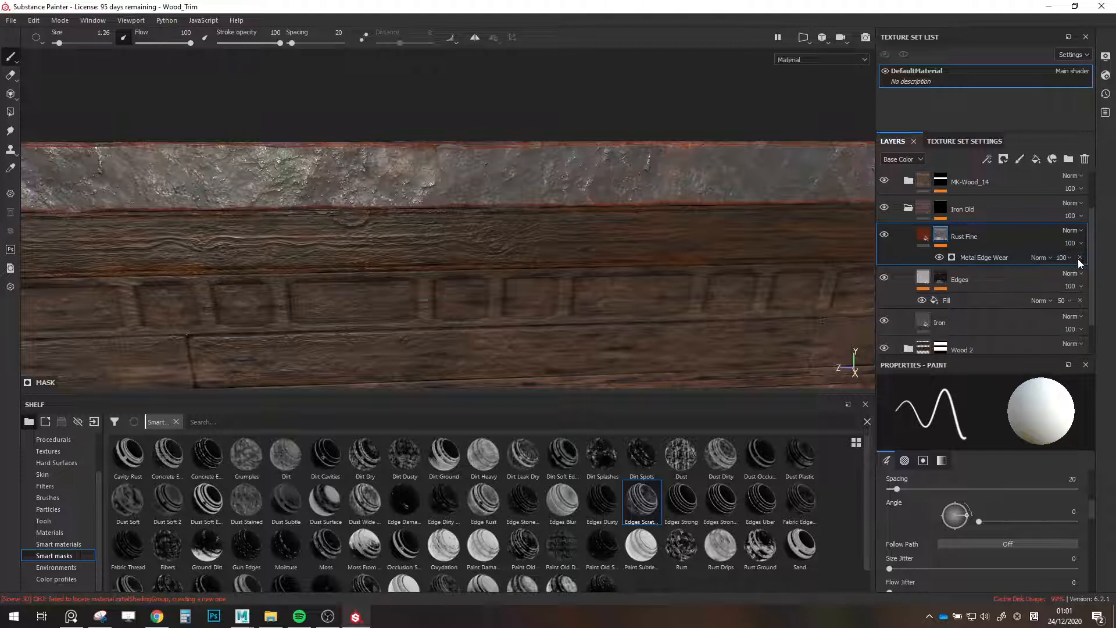
left_click(1007, 259)
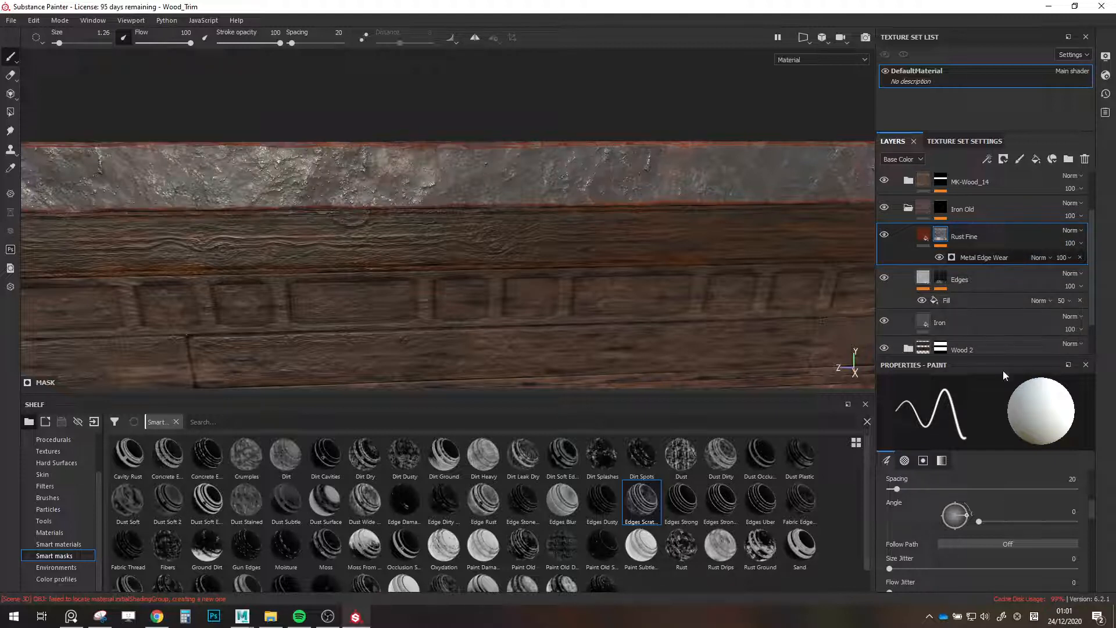
left_click_drag(972, 459, 1068, 455)
left_click(1081, 258)
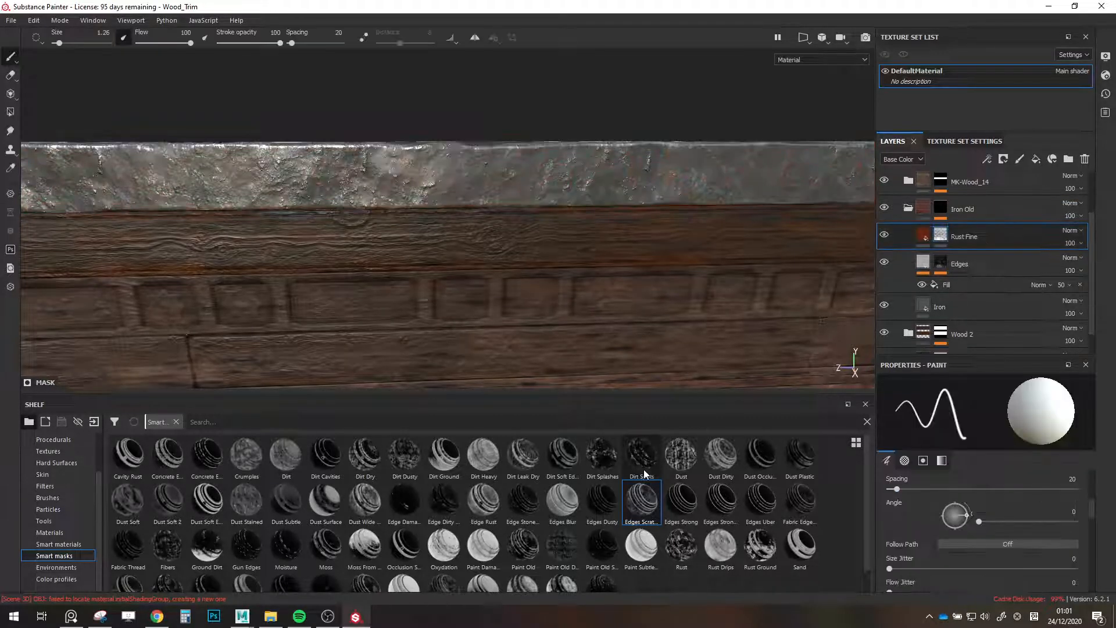
Try the Dirt Soft Edges smart mask on the Rust Fine layer with Global Balance 0.72 and Global Contrast 0.38.
mouse_move(562, 457)
left_mouse_down()
mouse_move(643, 455)
mouse_move(957, 229)
left_mouse_up()
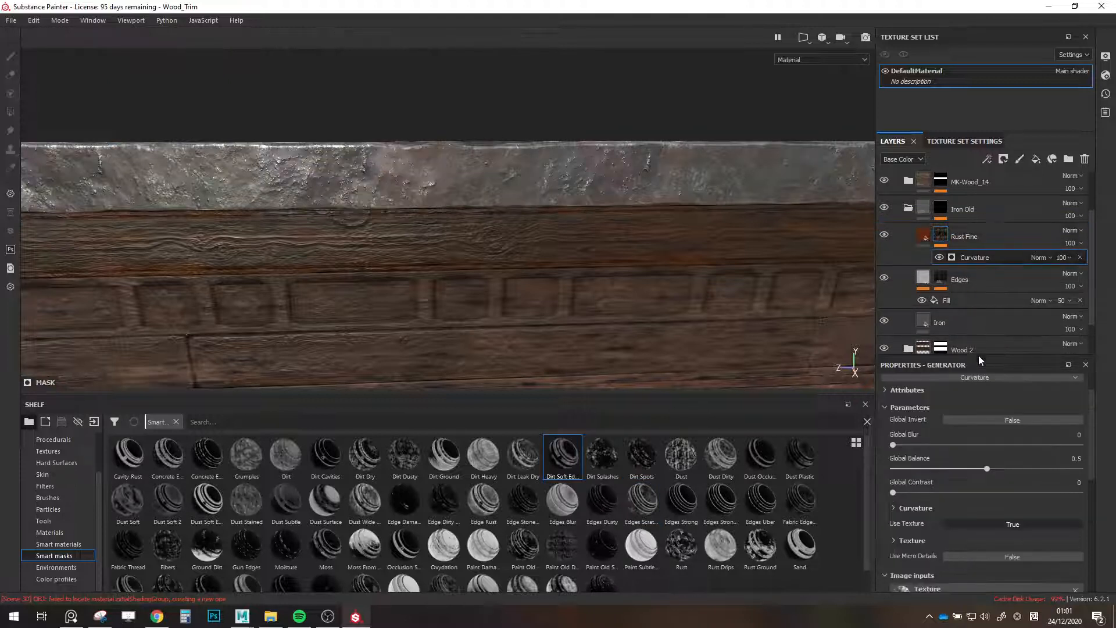
left_click_drag(979, 469, 1015, 468)
left_click_drag(893, 493, 914, 493)
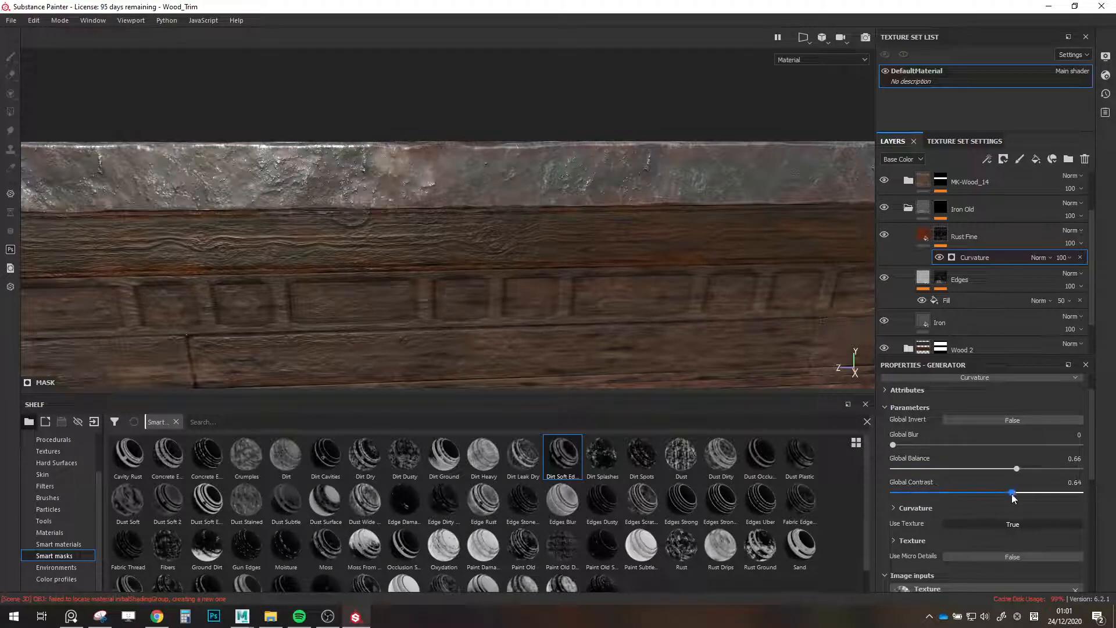
left_click(1001, 492)
left_click(1043, 467)
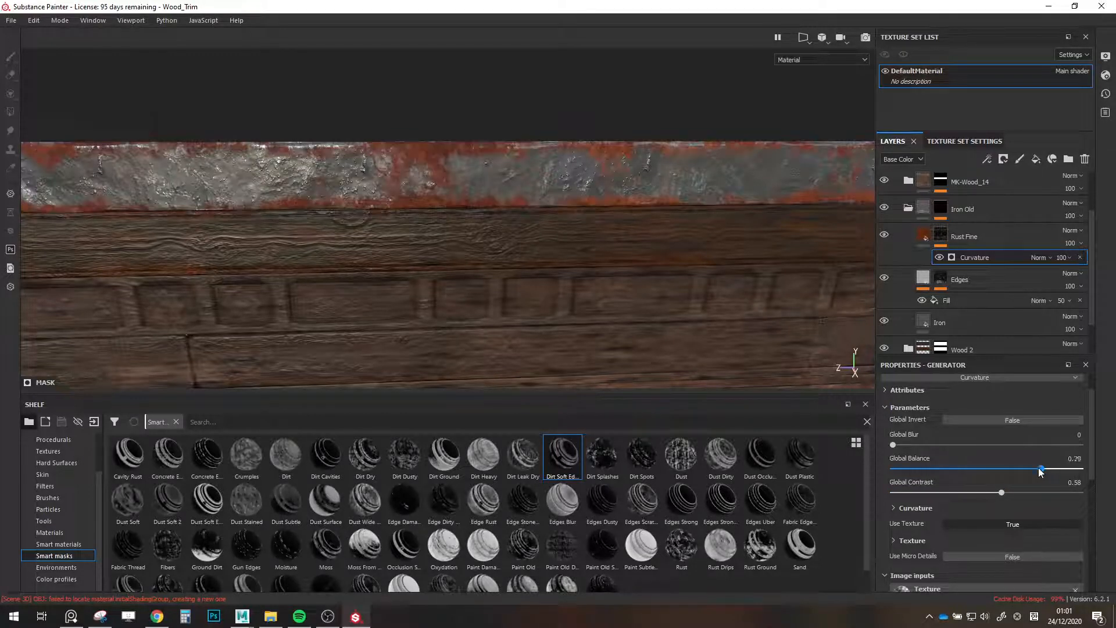
left_click_drag(948, 497, 927, 494)
mouse_move(1041, 469)
left_mouse_down()
mouse_move(1008, 470)
mouse_move(1029, 470)
left_mouse_up()
left_click_drag(971, 494, 964, 493)
scroll(457, 272, "down", 4)
left_click_drag(457, 276, 642, 279, "alt")
scroll(1014, 456, "down", 3)
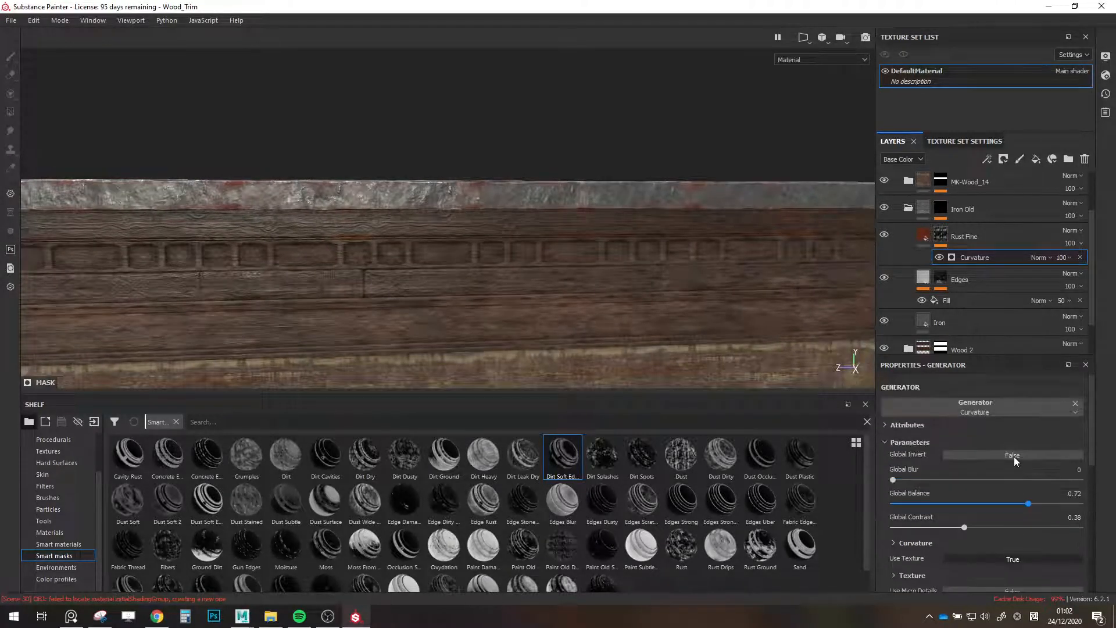
Try the Curvature generator's texture settings at Texture Opacity 0.22, Scale 2 and Contrast -0.29.
left_click(901, 436)
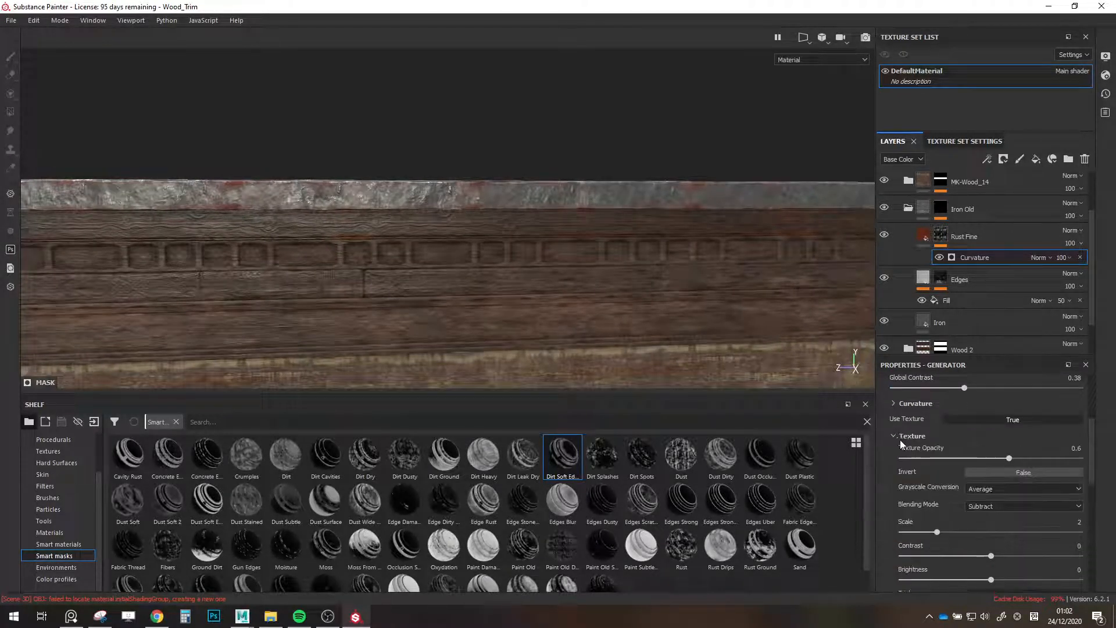
mouse_move(978, 459)
left_mouse_down()
mouse_move(953, 462)
mouse_move(972, 459)
left_mouse_up()
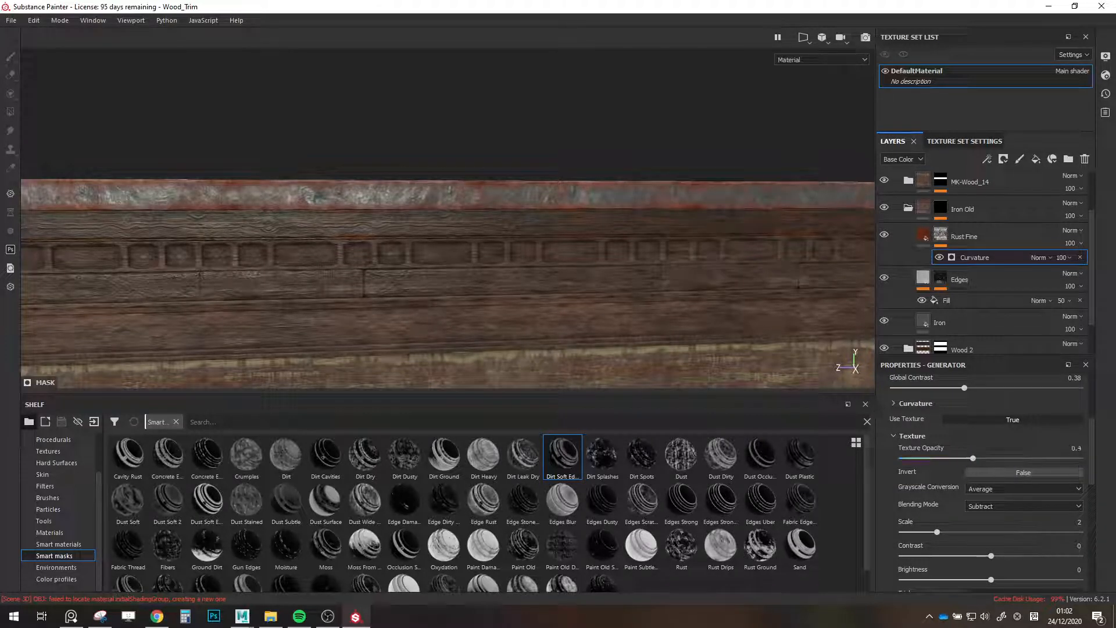
key("alt+Tab")
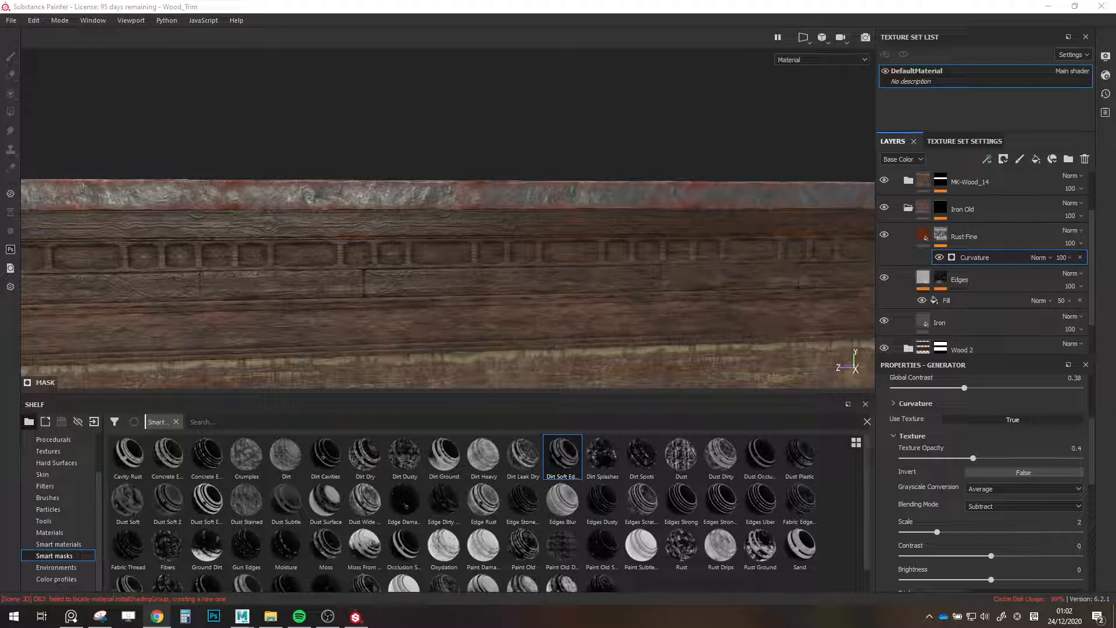
left_click_drag(953, 459, 941, 457)
left_click_drag(924, 531, 965, 556)
left_click(1070, 522)
type("2")
key("Return")
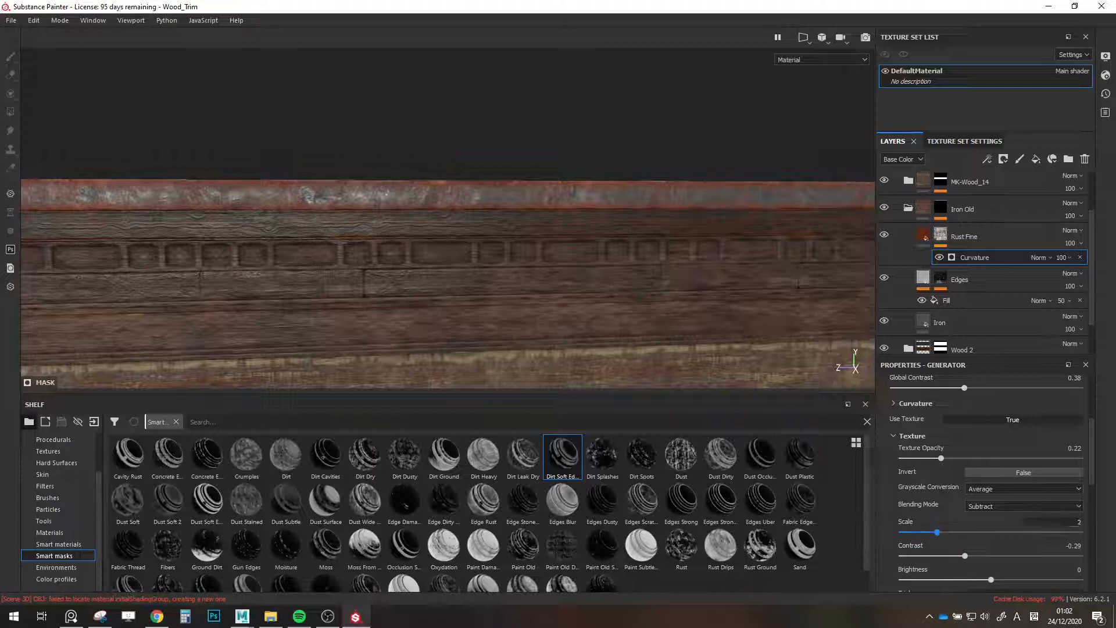
Try Global Balance 0.57 and Global Contrast 0.7 on the Rust Fine mask's Curvature generator.
scroll(978, 564, "up", 3)
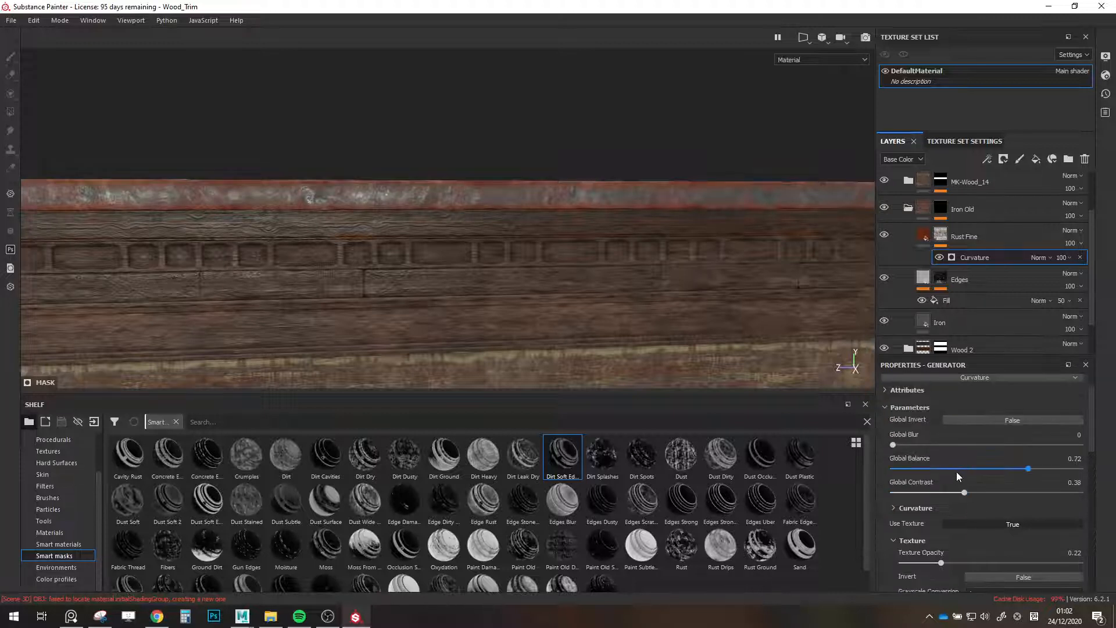
left_click_drag(957, 472, 953, 499)
mouse_move(983, 469)
left_mouse_down()
mouse_move(1003, 469)
mouse_move(975, 466)
mouse_move(949, 490)
mouse_move(984, 488)
left_mouse_up()
mouse_move(981, 468)
left_mouse_down()
mouse_move(1045, 493)
mouse_move(1024, 494)
mouse_move(1000, 470)
left_mouse_up()
scroll(611, 258, "up", 2)
left_click_drag(789, 292, 789, 256, "alt")
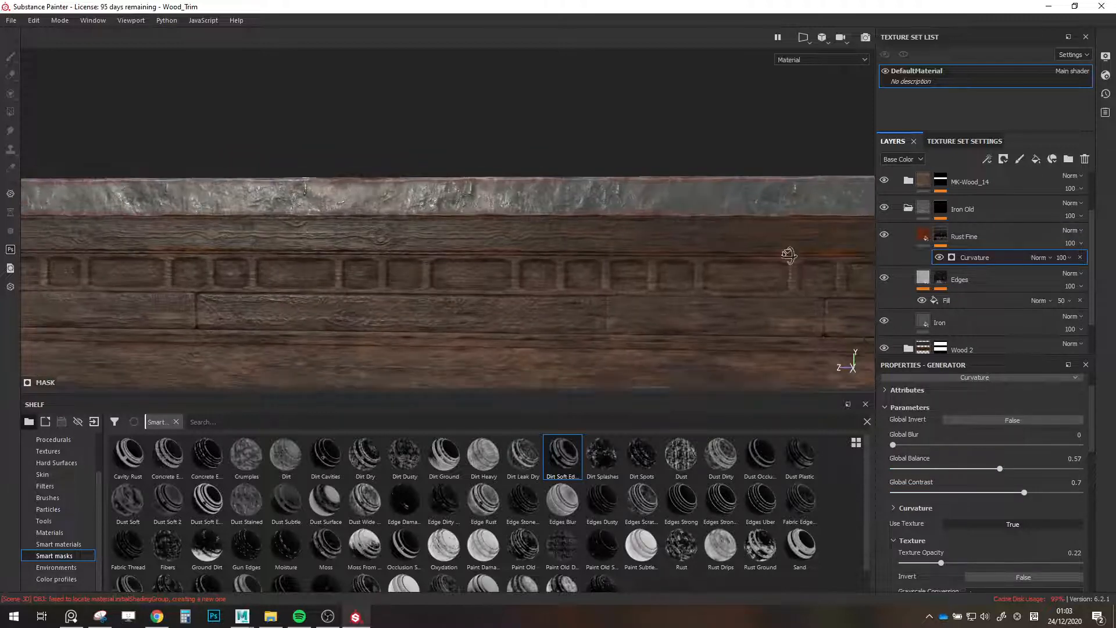
Replace the Rust Fine mask's Curvature effect with the Dirt Dry smart mask, using Global Balance 0.77 and Global Contrast 0.14.
left_click(1080, 257)
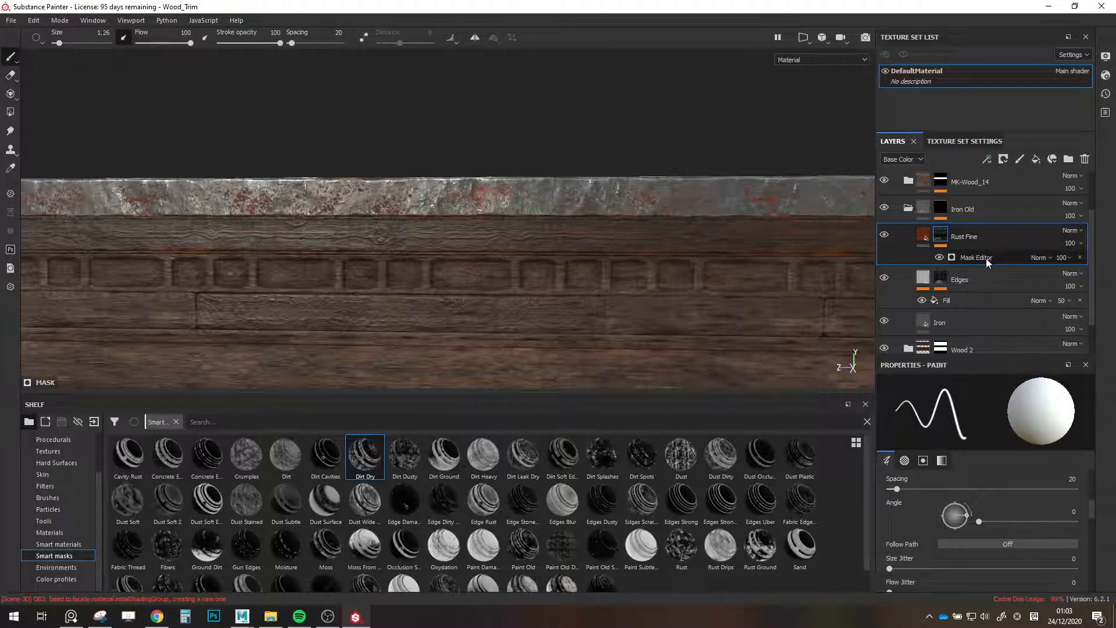
left_click(976, 257)
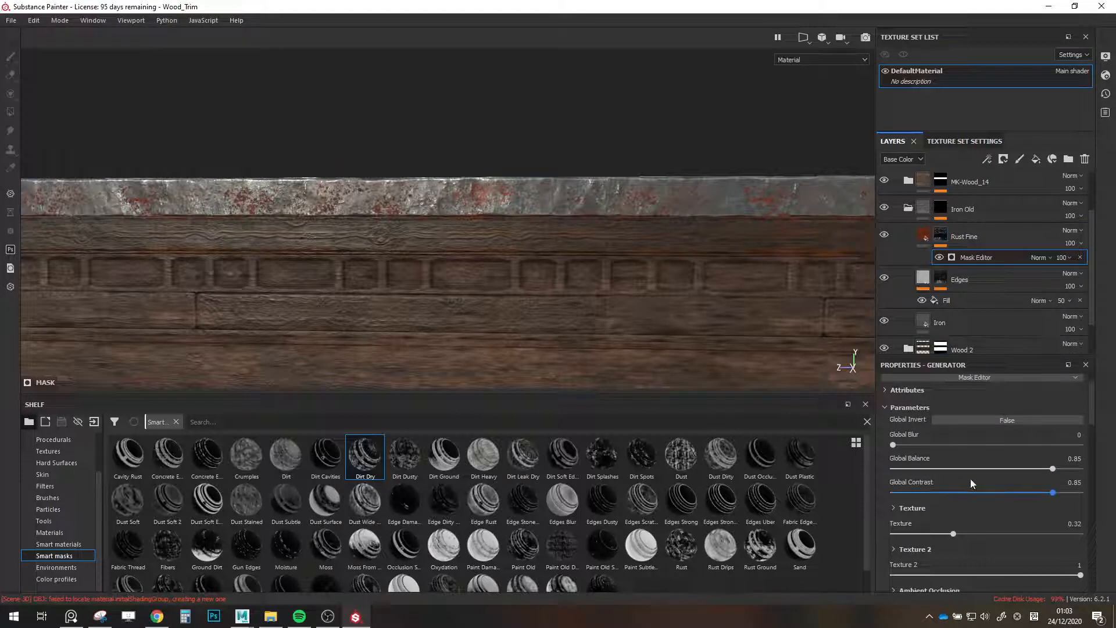
left_click_drag(962, 489, 910, 492)
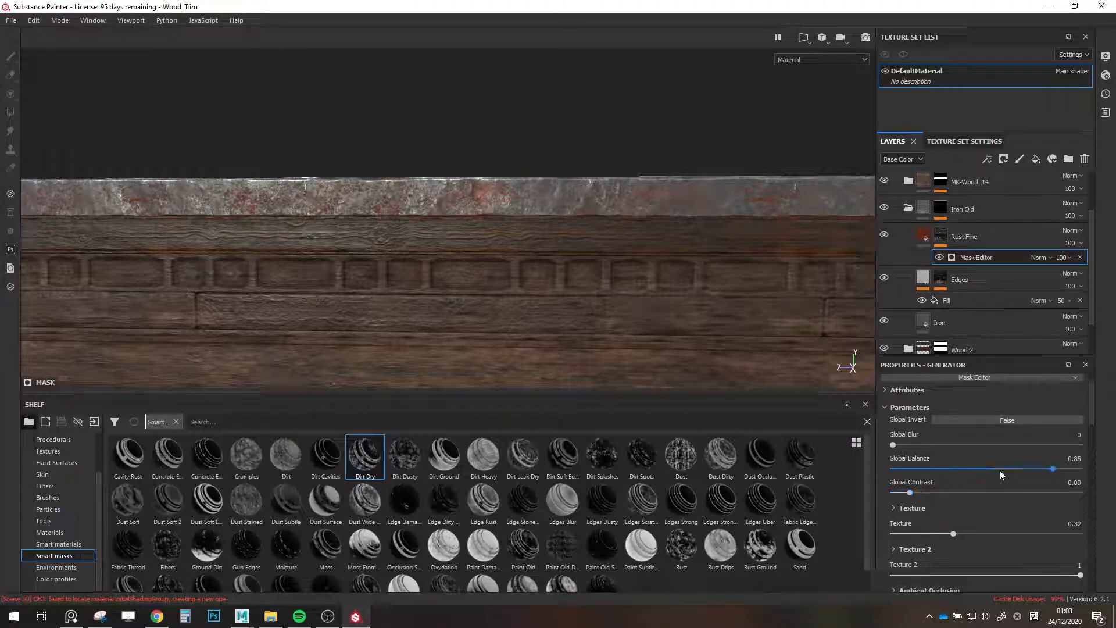
left_click_drag(1000, 470, 1032, 469)
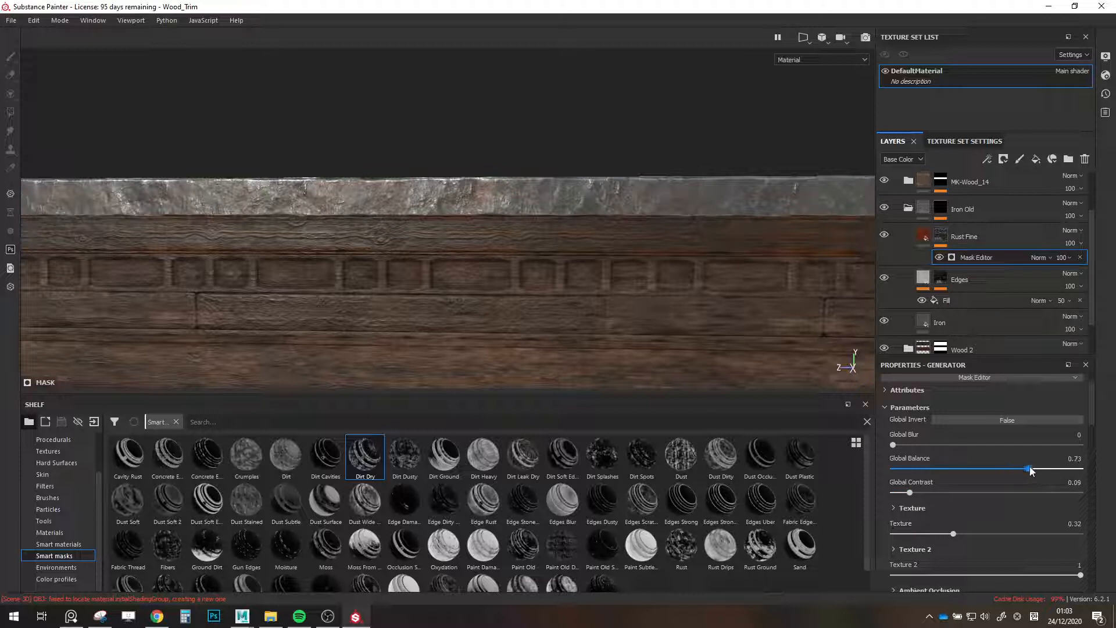
left_click_drag(910, 492, 948, 493)
mouse_move(1032, 469)
left_mouse_down()
mouse_move(1053, 470)
mouse_move(1037, 474)
left_mouse_up()
left_click_drag(949, 493, 918, 490)
scroll(626, 243, "down", 3)
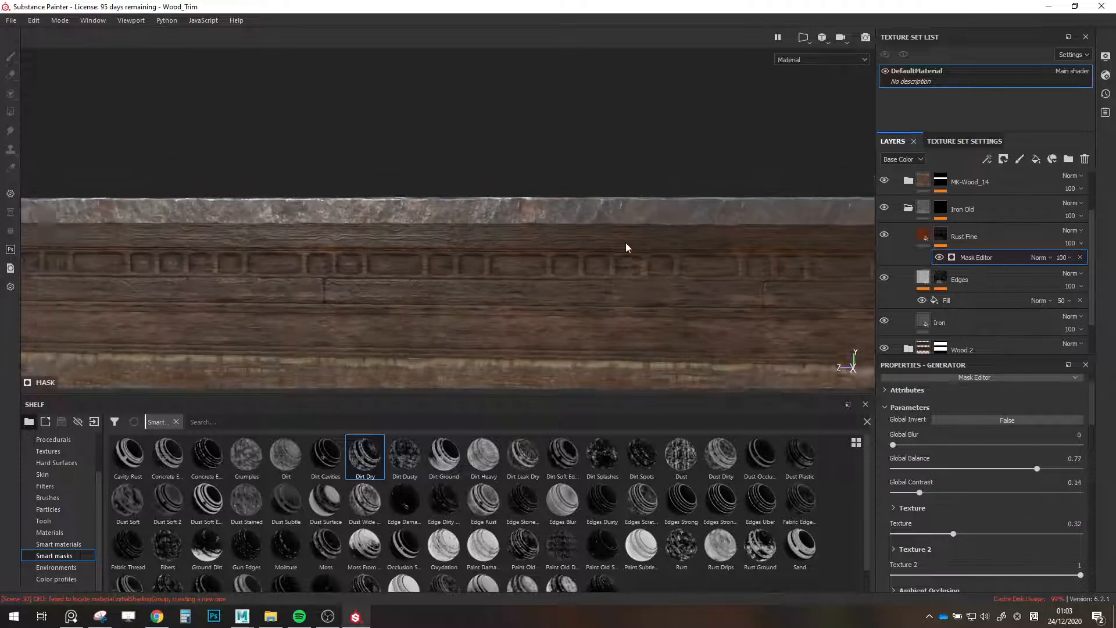
left_click_drag(626, 248, 736, 337, "alt")
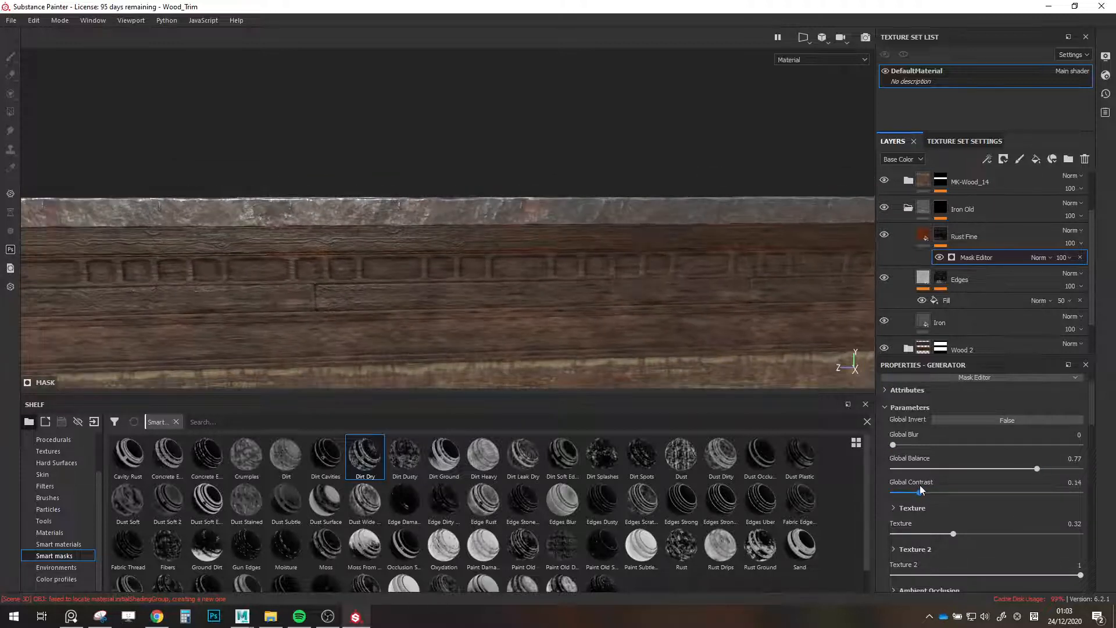
Refine the Rust Fine mask's Mask Editor to Global Balance 0.69 and Global Contrast 0.35.
left_click_drag(957, 500, 954, 498)
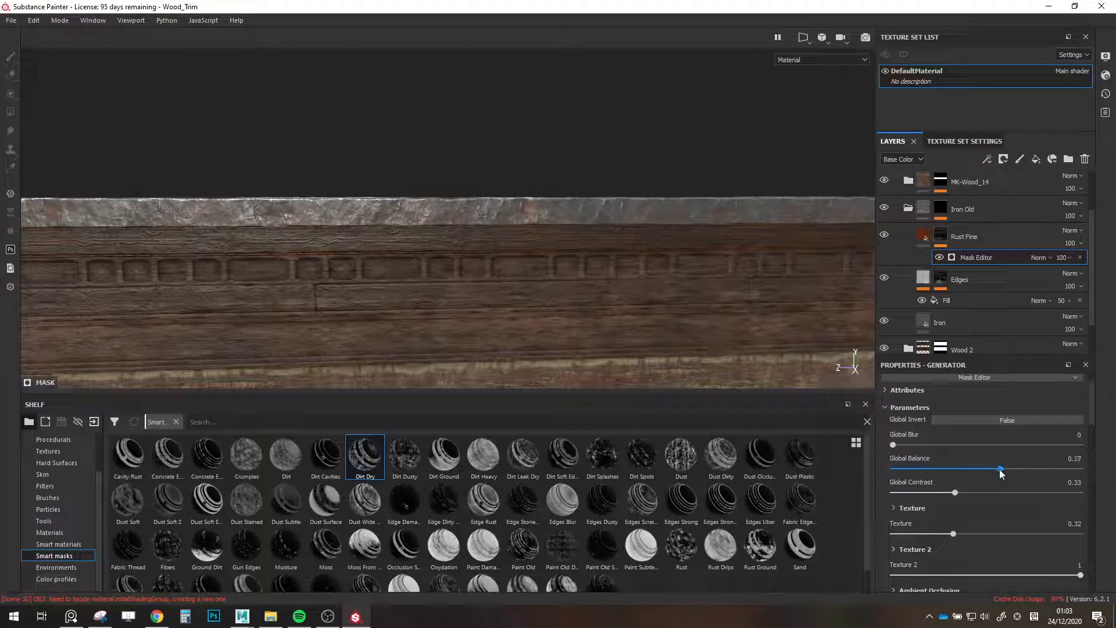
left_click_drag(1001, 470, 1014, 474)
left_click_drag(956, 493, 1041, 470)
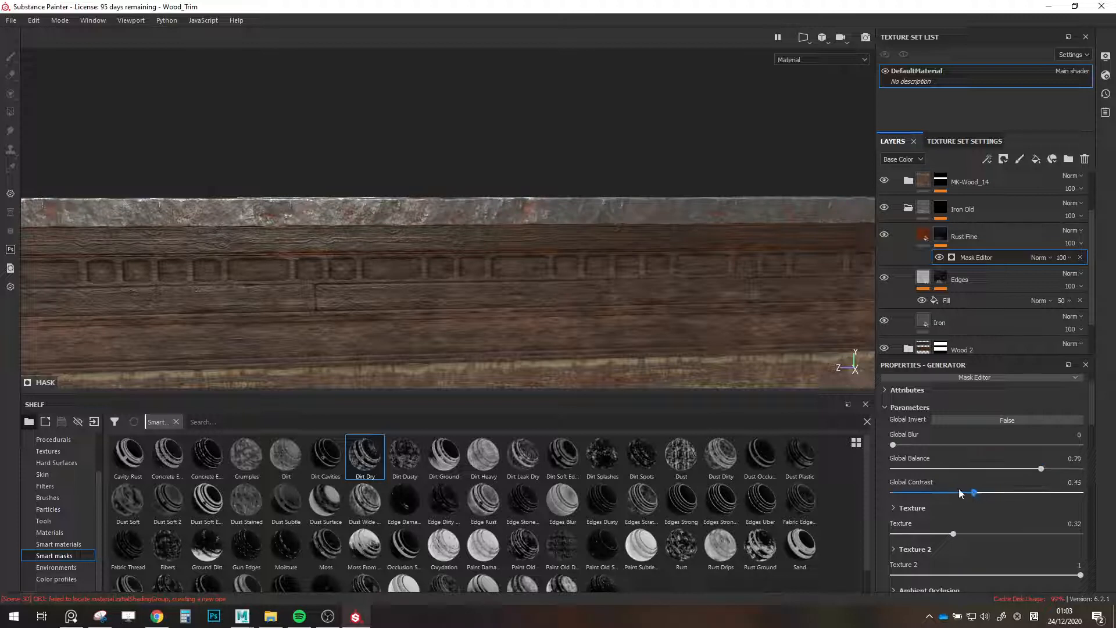
left_click_drag(959, 493, 957, 492)
left_click_drag(1021, 468, 1023, 472)
mouse_move(706, 294)
left_mouse_down("alt")
mouse_move(667, 281)
mouse_move(688, 291)
left_mouse_up("alt")
scroll(681, 283, "up", 2)
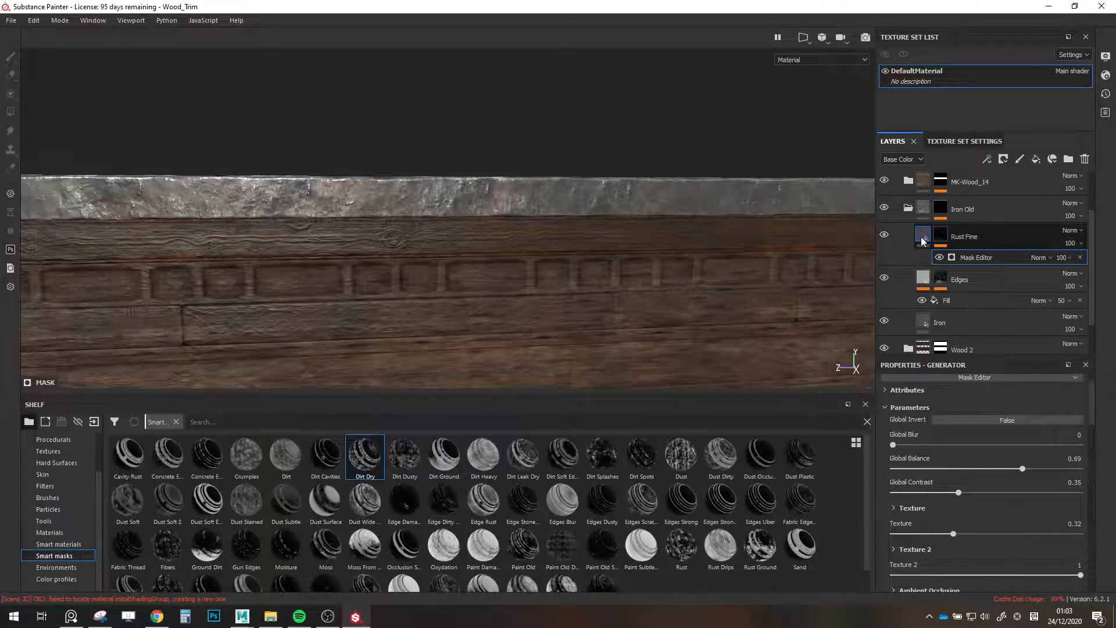
Change the Rust Fine layer's Rust Color to a darker, duller brown, about RGB 0.311, 0.174, 0.114.
left_click(923, 240)
left_click(976, 532)
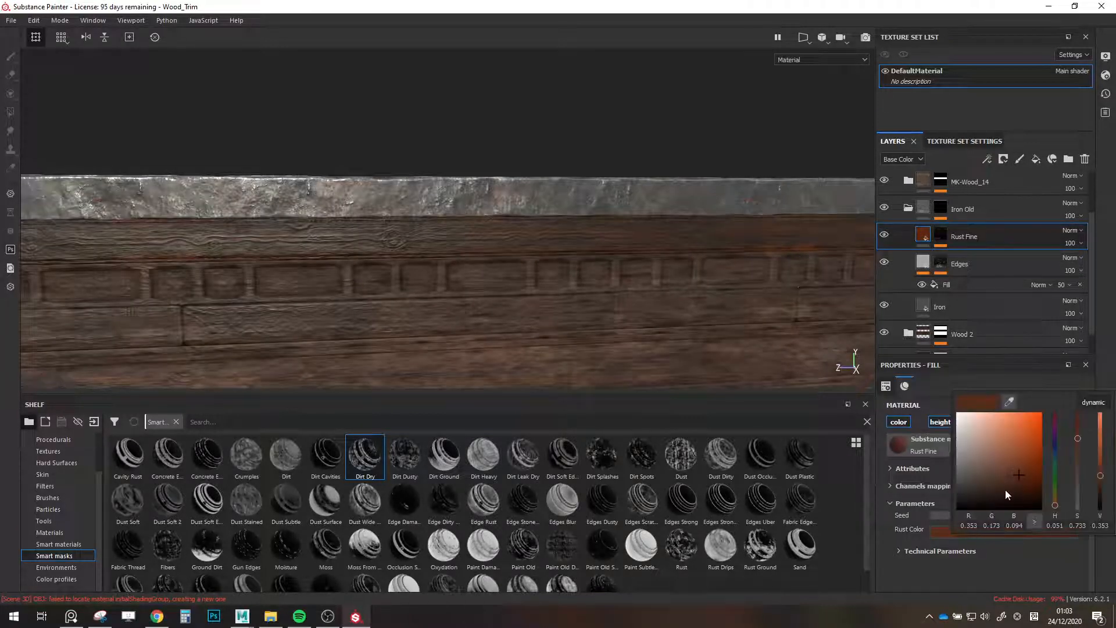
left_click_drag(1006, 490, 1011, 479)
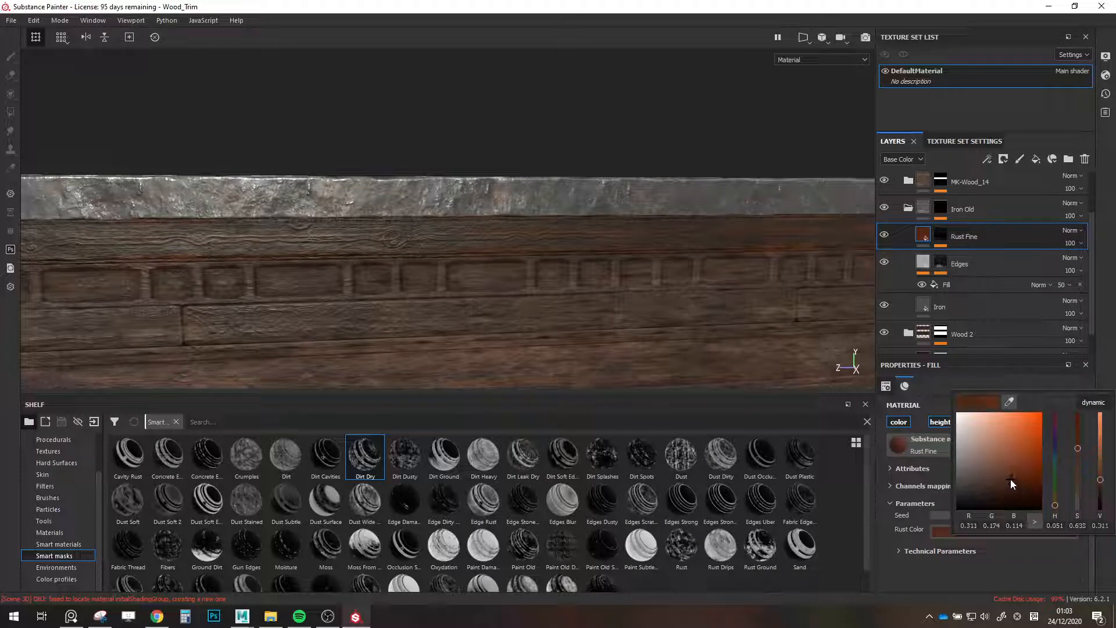
middle_click_drag(648, 228, 652, 238, "alt")
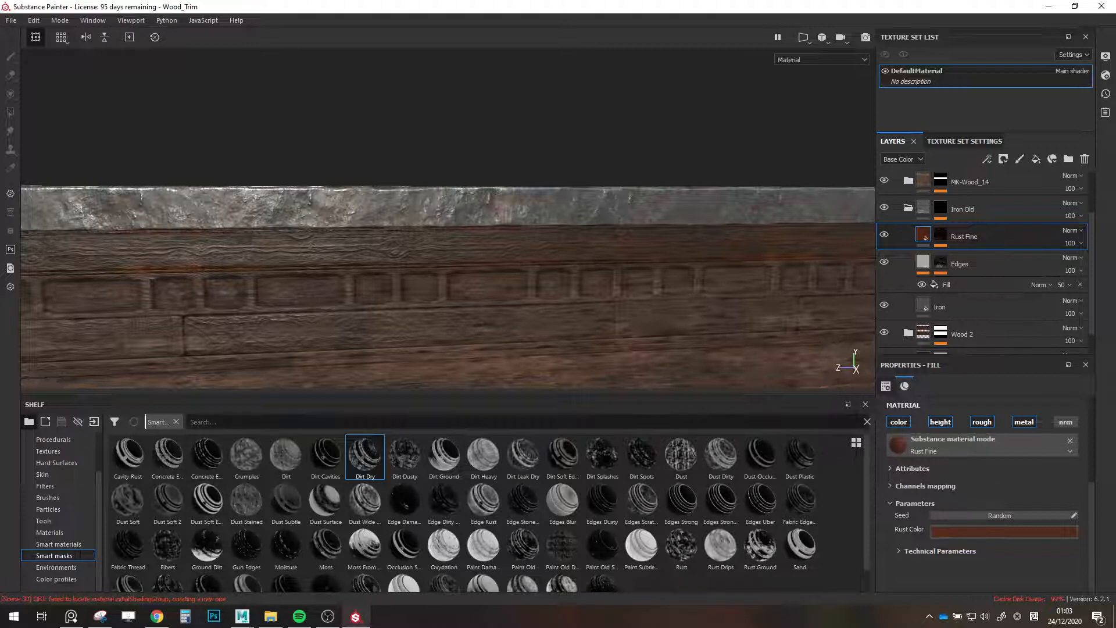
Add the Concrete Dusty material above Rust Fine in the Iron Old group and set its Luminosity to 0.4.
left_click(867, 422)
left_click(64, 545)
left_click(50, 532)
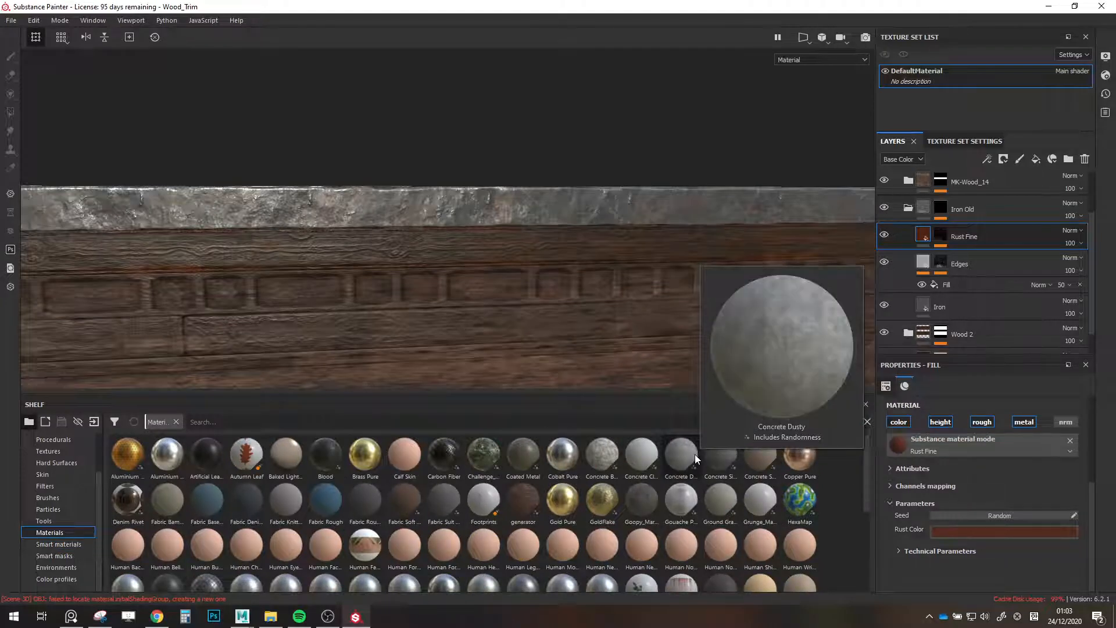
left_click_drag(682, 455, 929, 215)
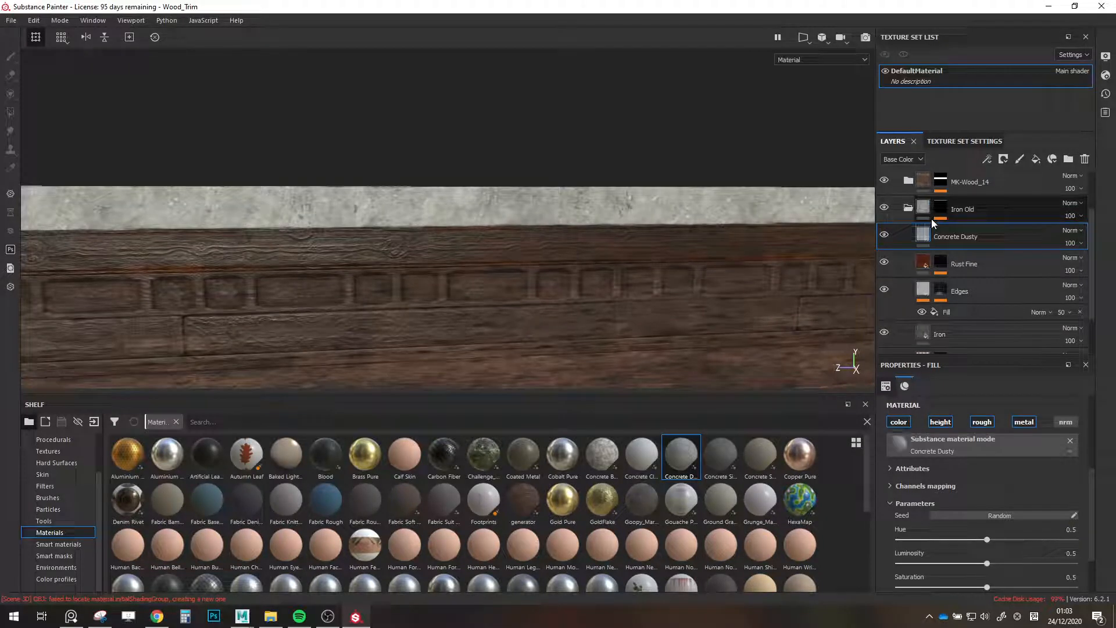
scroll(957, 514, "down", 2)
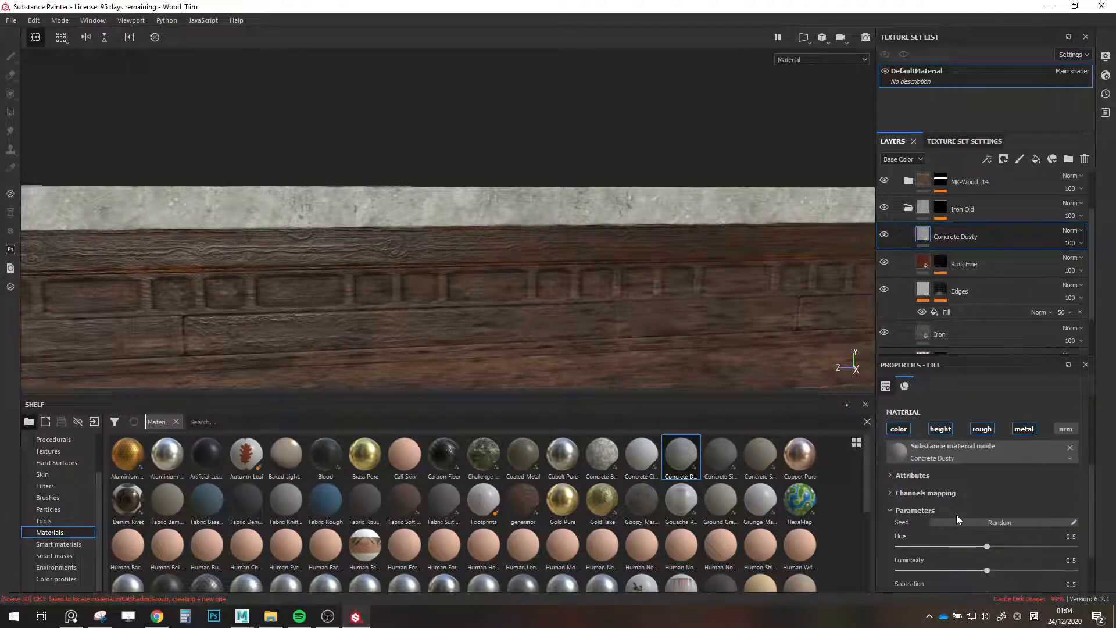
scroll(957, 515, "up", 1)
left_click_drag(958, 536, 967, 533)
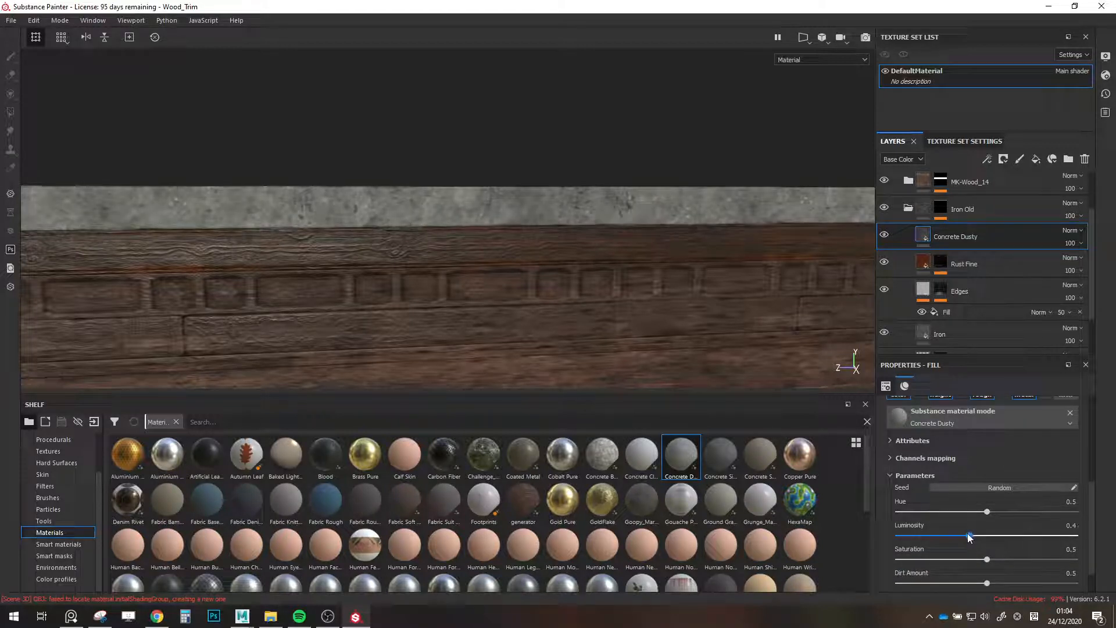
Give the Concrete Dusty layer a black mask and apply the Dirt Soft Edges smart mask to it.
right_click(956, 236)
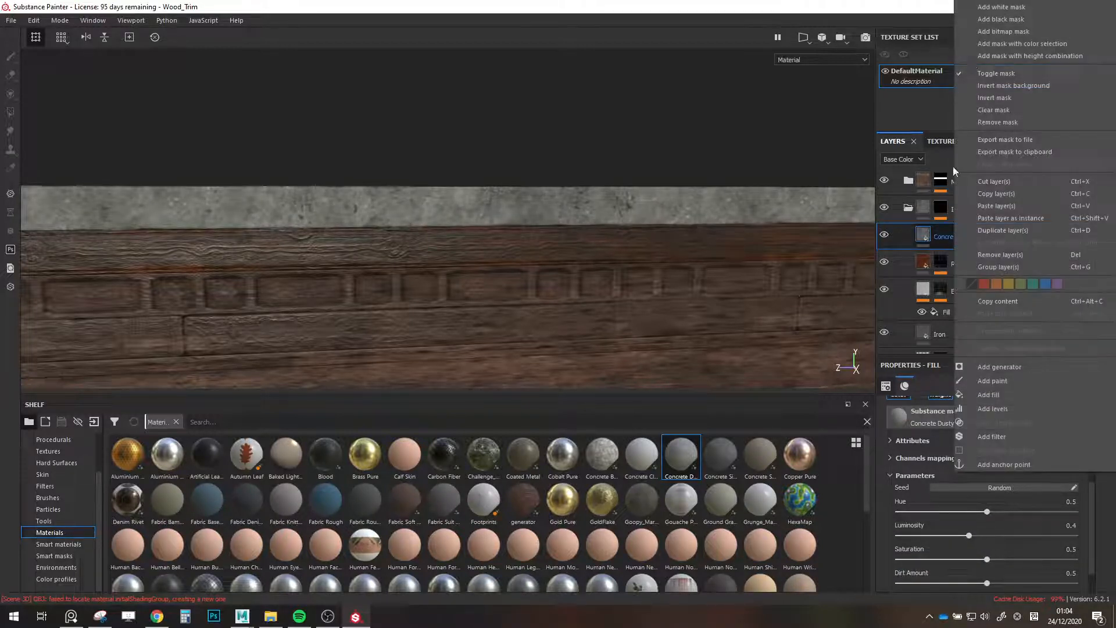
left_click(1001, 19)
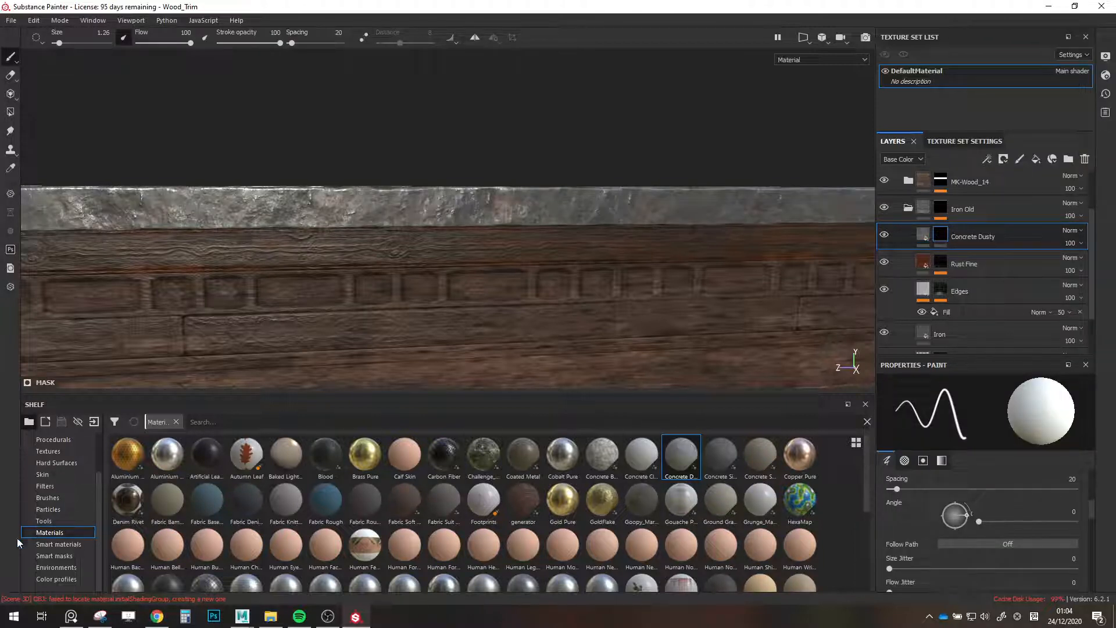
left_click(53, 544)
left_click(50, 556)
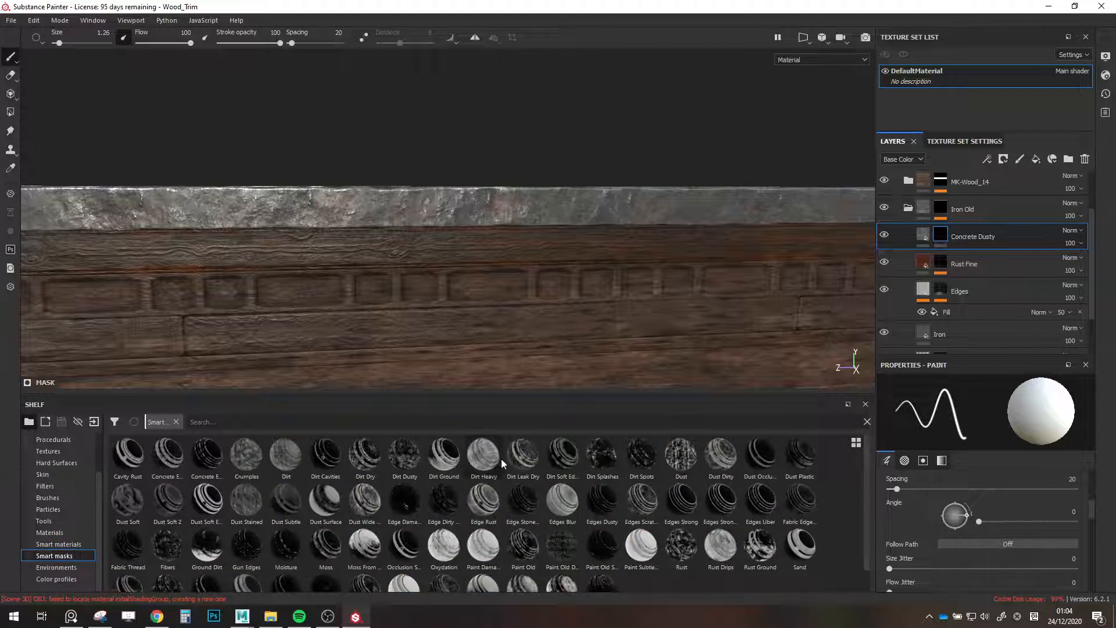
left_click_drag(563, 456, 967, 232)
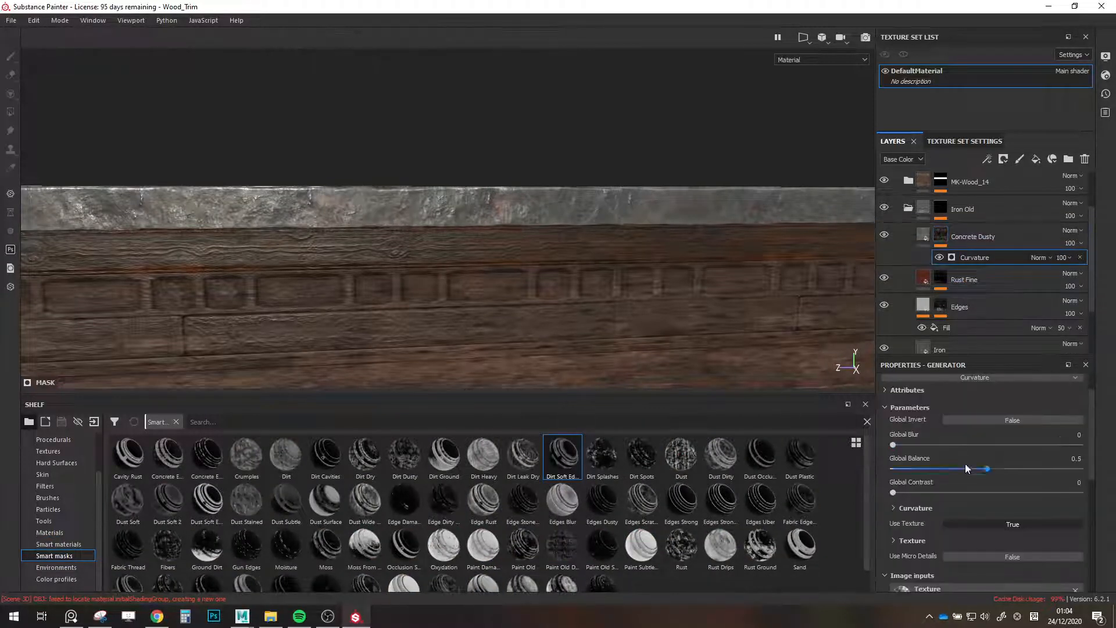
Set the Concrete Dusty mask's Curvature generator to Global Balance 0.82 and Global Contrast 0.13.
left_click_drag(1013, 466, 1019, 465)
left_click_drag(893, 492, 941, 493)
mouse_move(1049, 472)
left_mouse_down()
mouse_move(1072, 474)
mouse_move(1053, 473)
left_mouse_up()
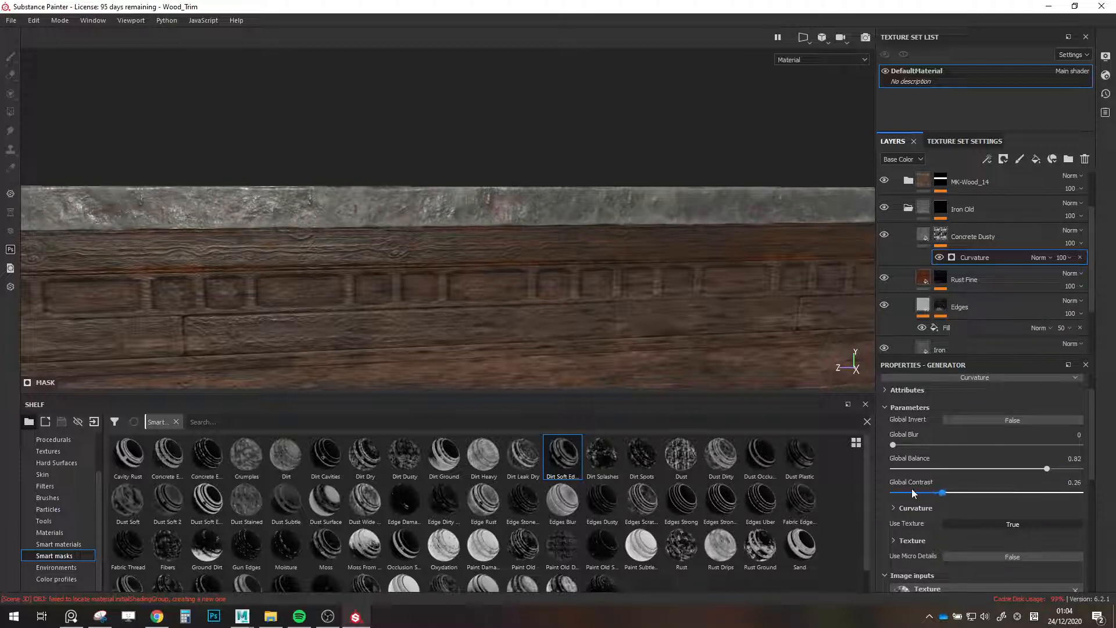
left_click_drag(911, 490, 917, 492)
scroll(597, 314, "down", 2)
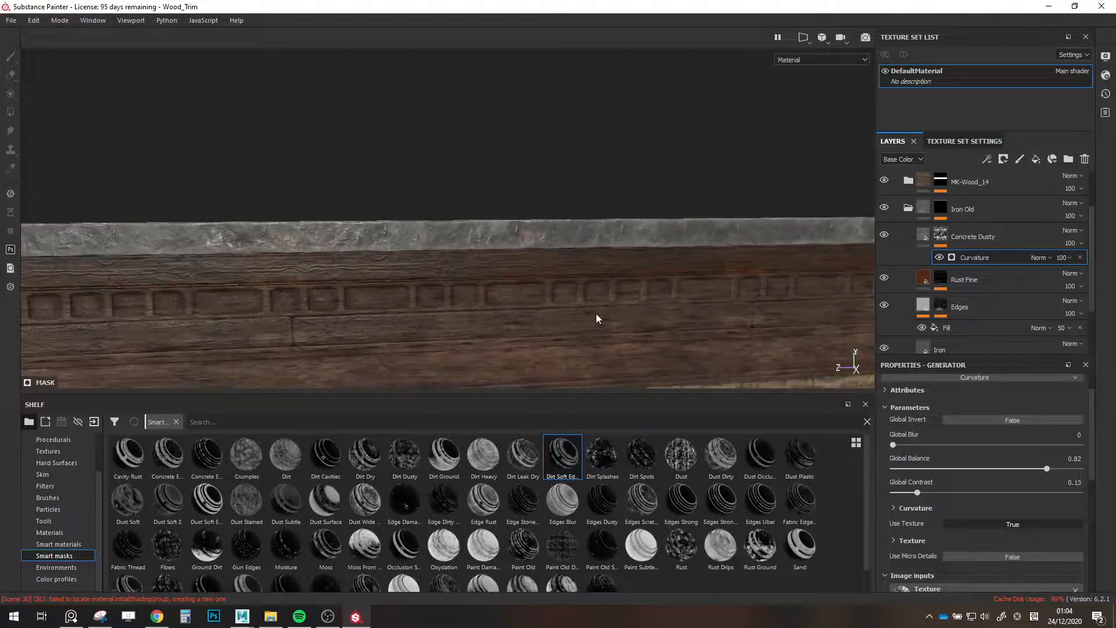
Set the Concrete Dusty mask's Curvature Global Balance to 0.84 and lower the Concrete Dusty layer's opacity to 47.
left_click_drag(596, 315, 675, 327, "alt")
scroll(674, 326, "up", 2)
middle_click_drag(675, 326, 588, 291, "alt")
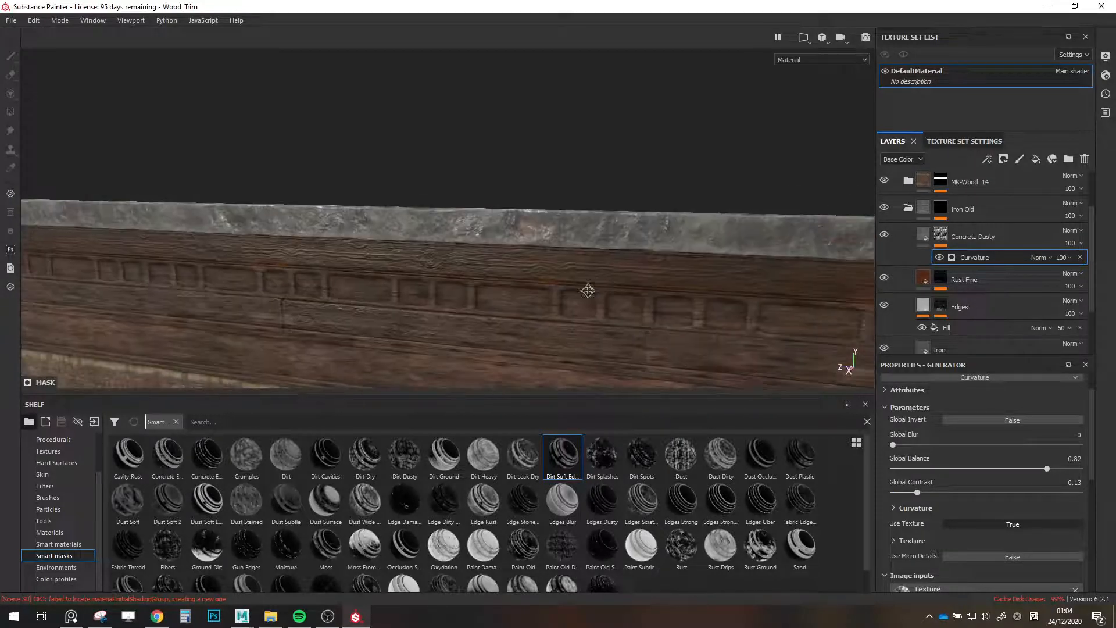
mouse_move(588, 290)
left_mouse_down("alt")
mouse_move(564, 296)
mouse_move(667, 292)
mouse_move(563, 319)
mouse_move(616, 289)
mouse_move(588, 291)
left_mouse_up("alt")
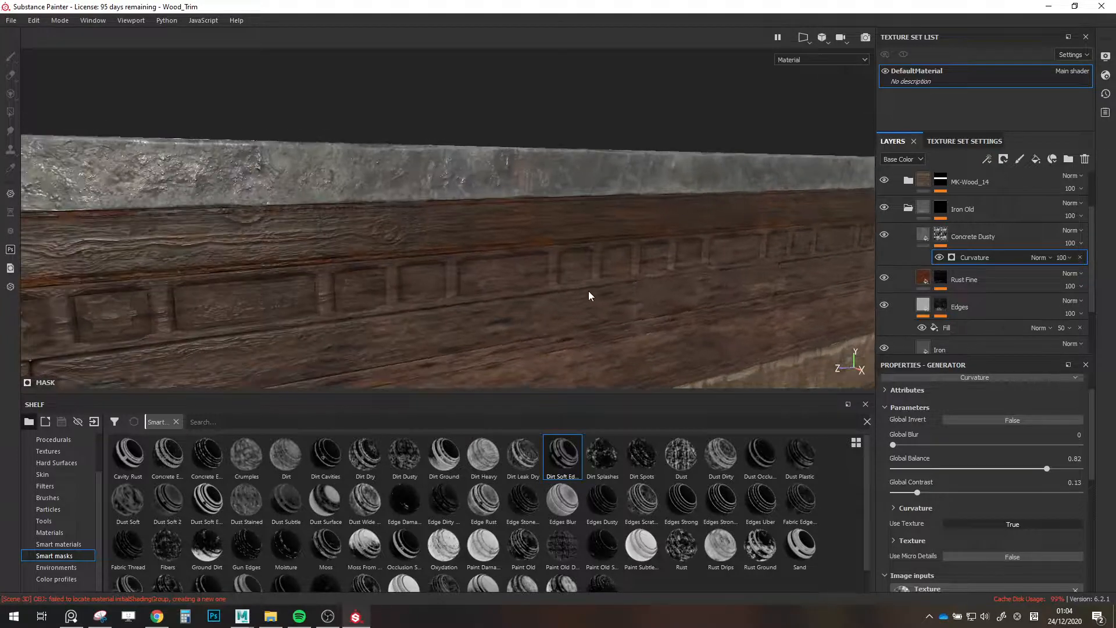
left_click_drag(1016, 468, 1008, 469)
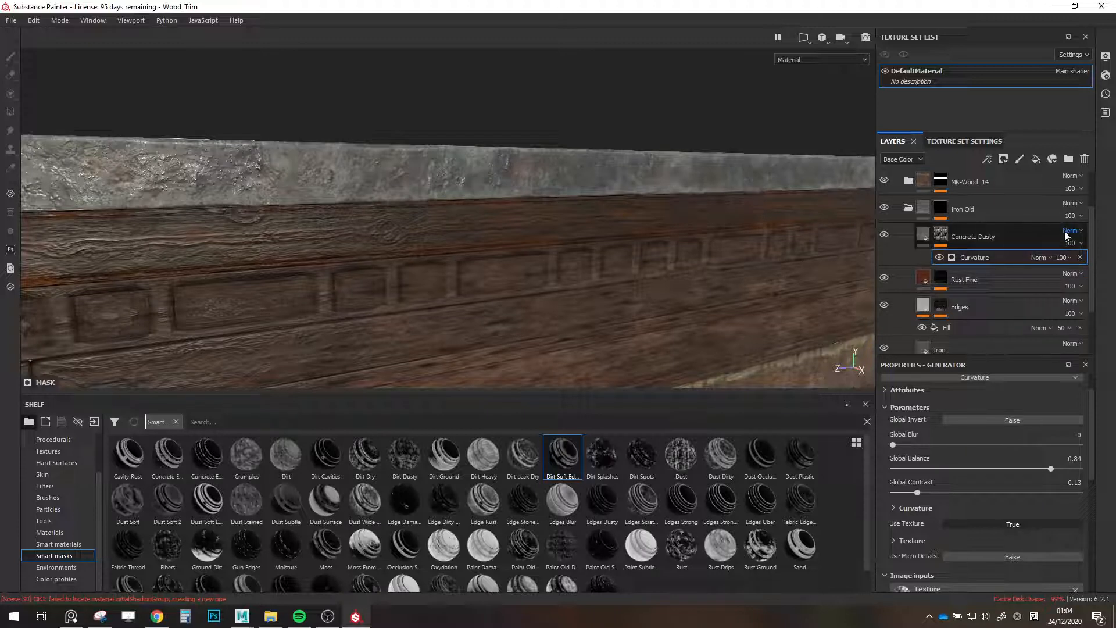
left_click(1061, 257)
left_click_drag(1076, 267, 1084, 268)
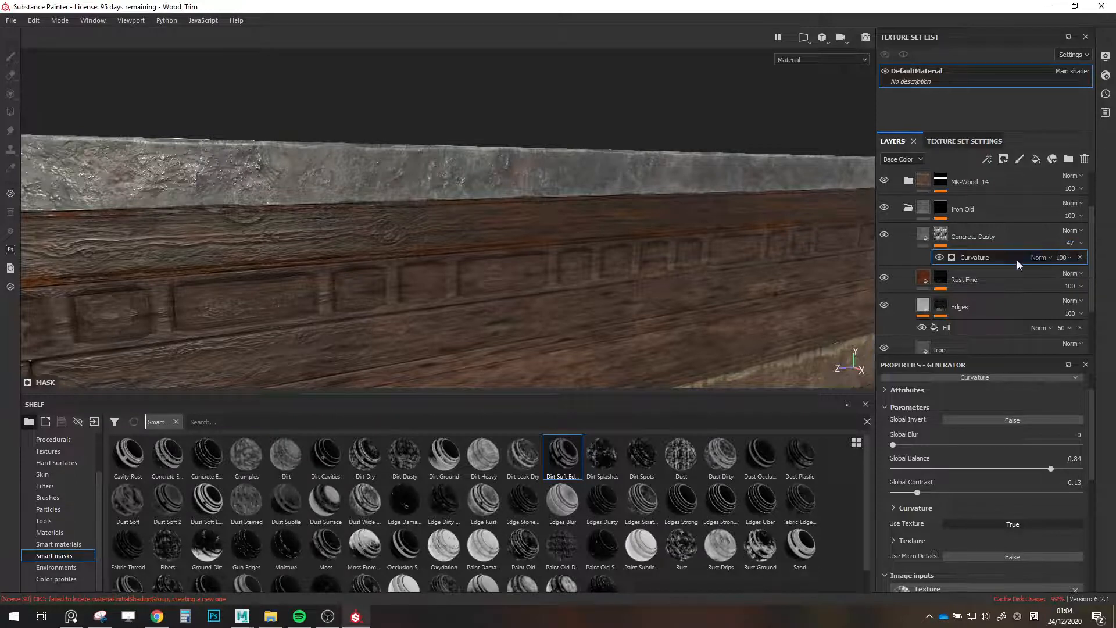
Darken the Iron base layer in the Iron Old group by setting its Luminosity to 0.35.
middle_click_drag(803, 281, 588, 293, "alt")
left_click_drag(588, 298, 668, 319, "alt")
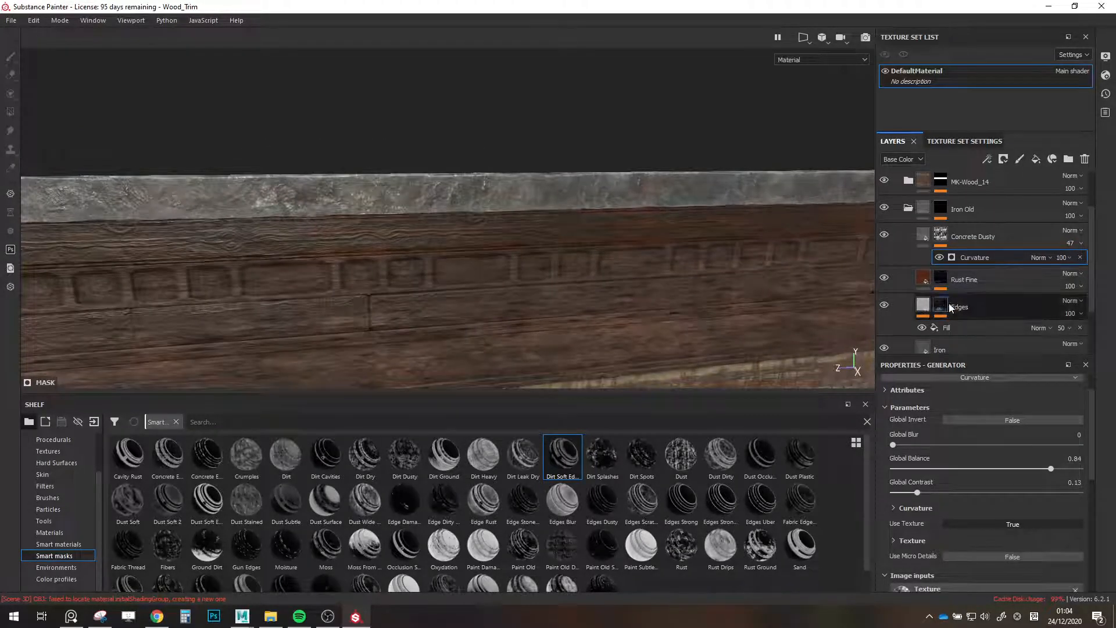
scroll(943, 280, "down", 1)
scroll(944, 280, "down", 1)
left_click(942, 280)
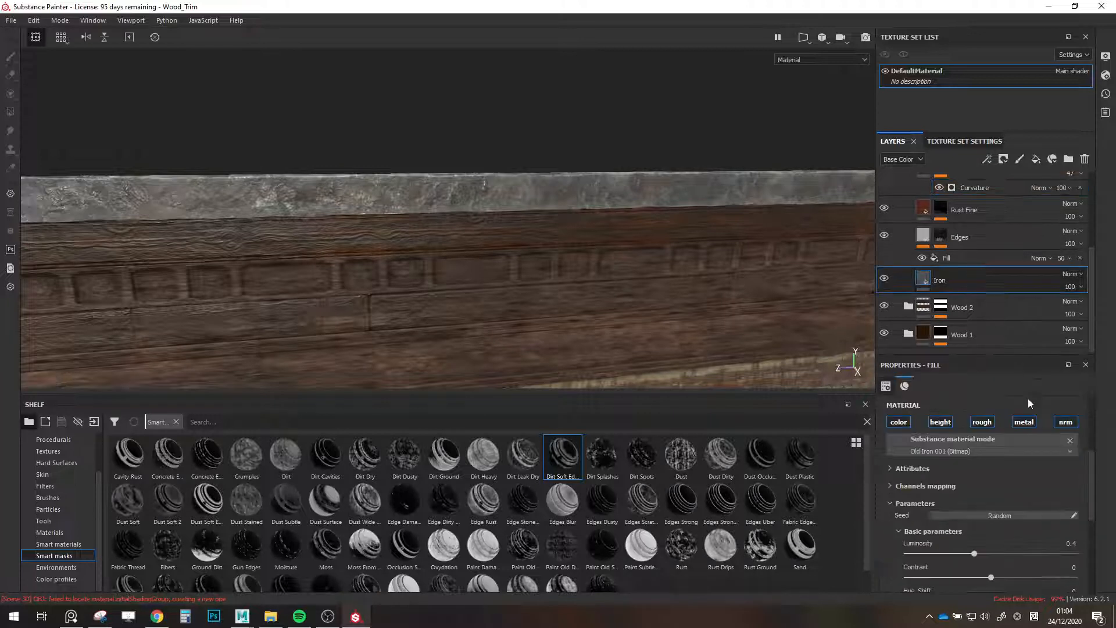
scroll(1009, 500, "down", 2)
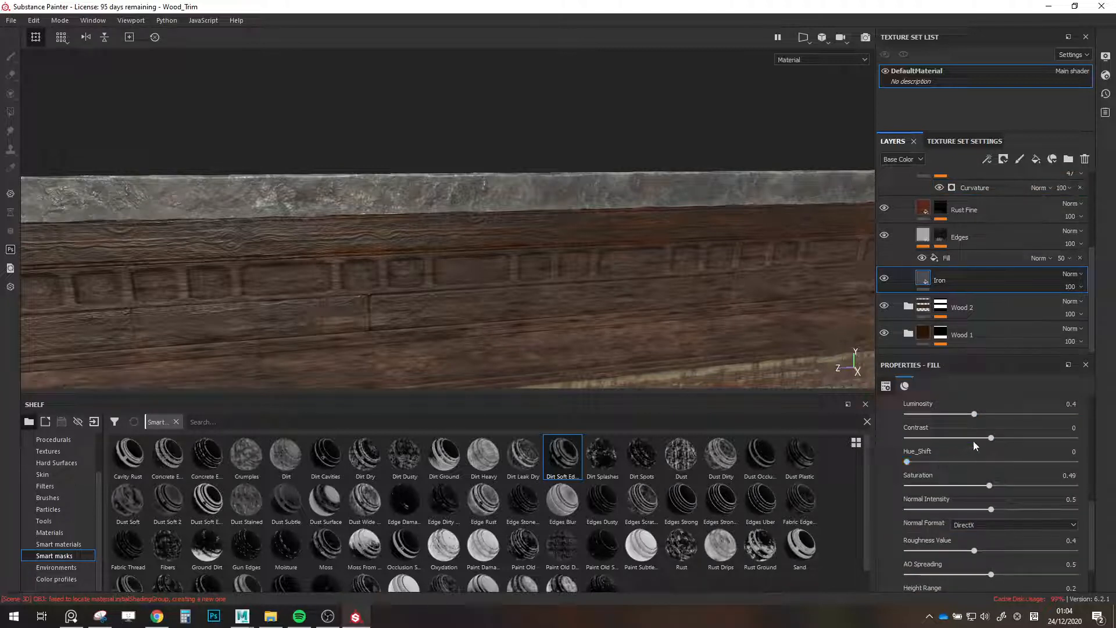
left_click_drag(975, 414, 963, 416)
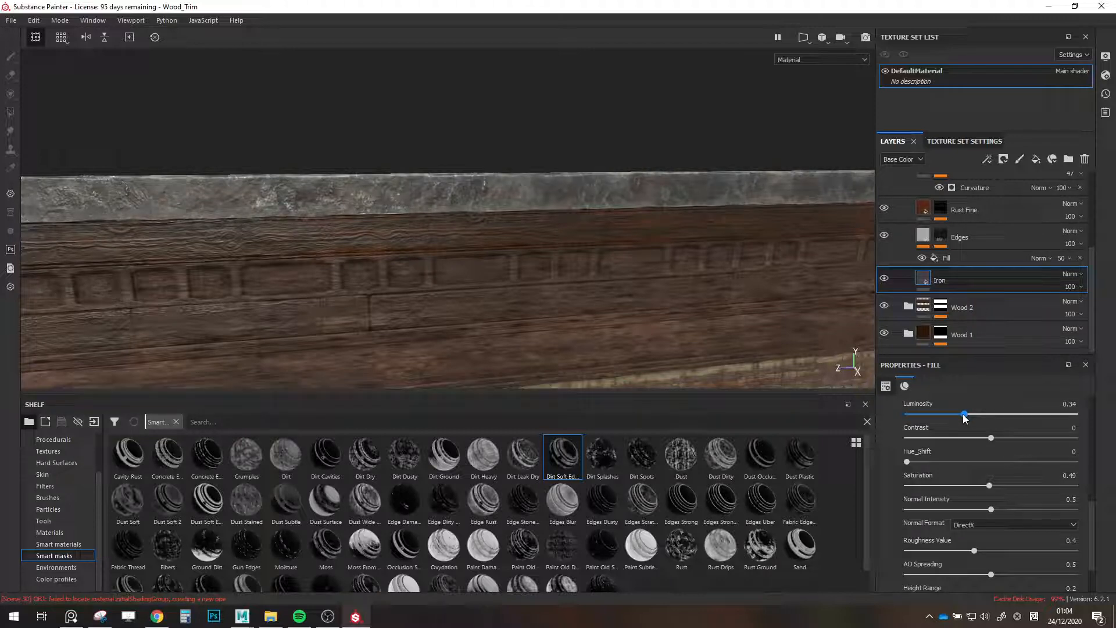
left_click_drag(682, 274, 608, 261, "alt")
scroll(1006, 259, "up", 2)
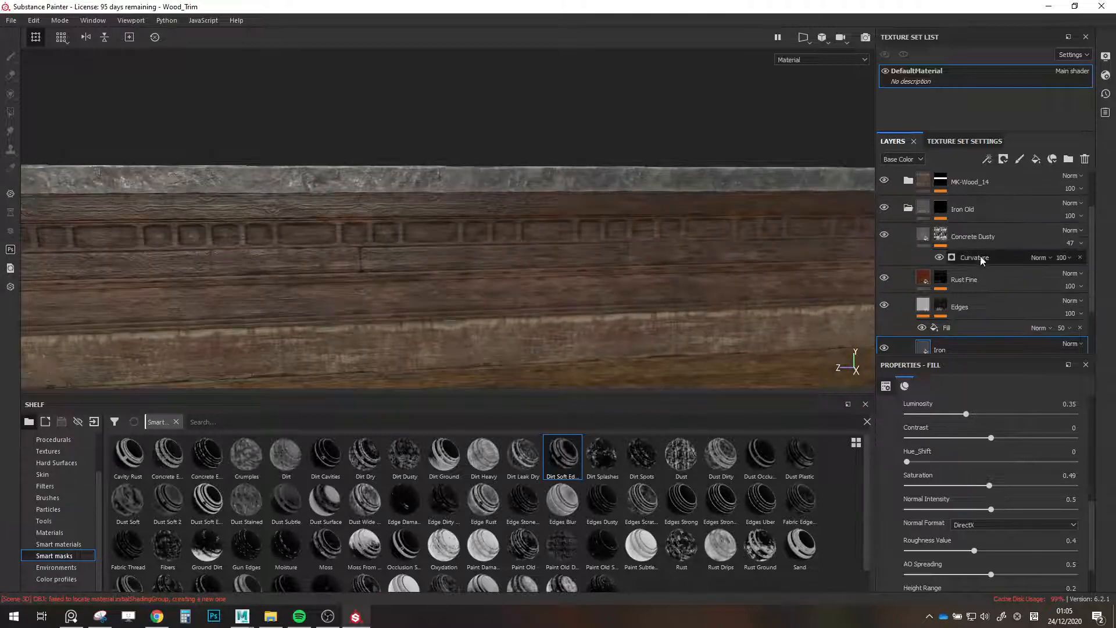
Set the Concrete Dusty mask's Curvature generator to Global Contrast 0.25 and Global Balance 0.83, and save the project.
left_click(982, 258)
left_click_drag(936, 491, 942, 494)
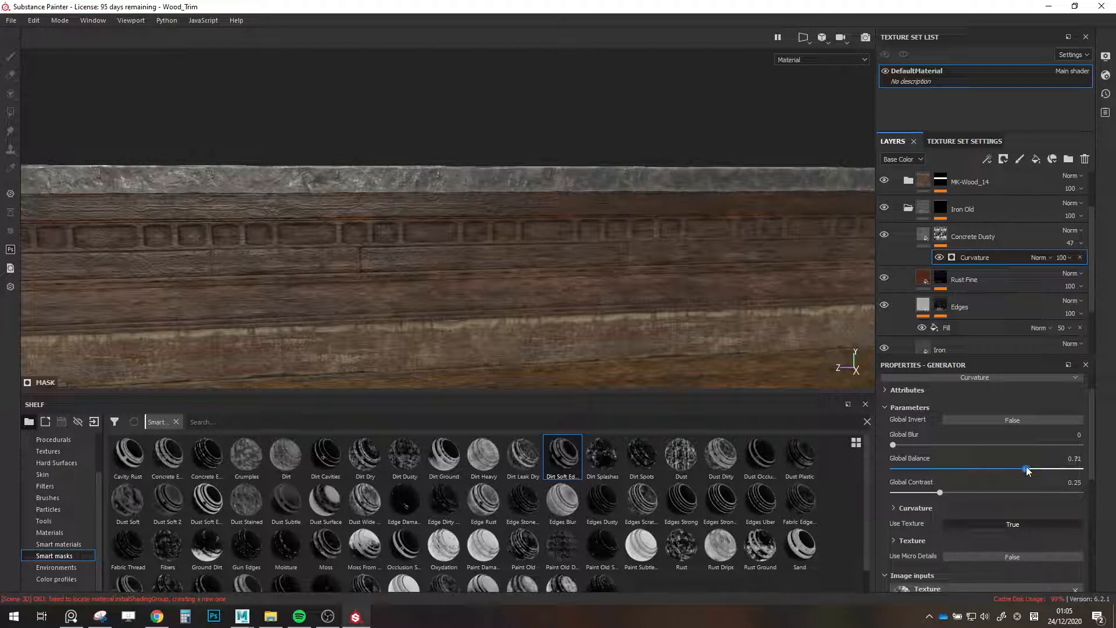
left_click_drag(1051, 470, 1049, 472)
scroll(623, 283, "down", 5)
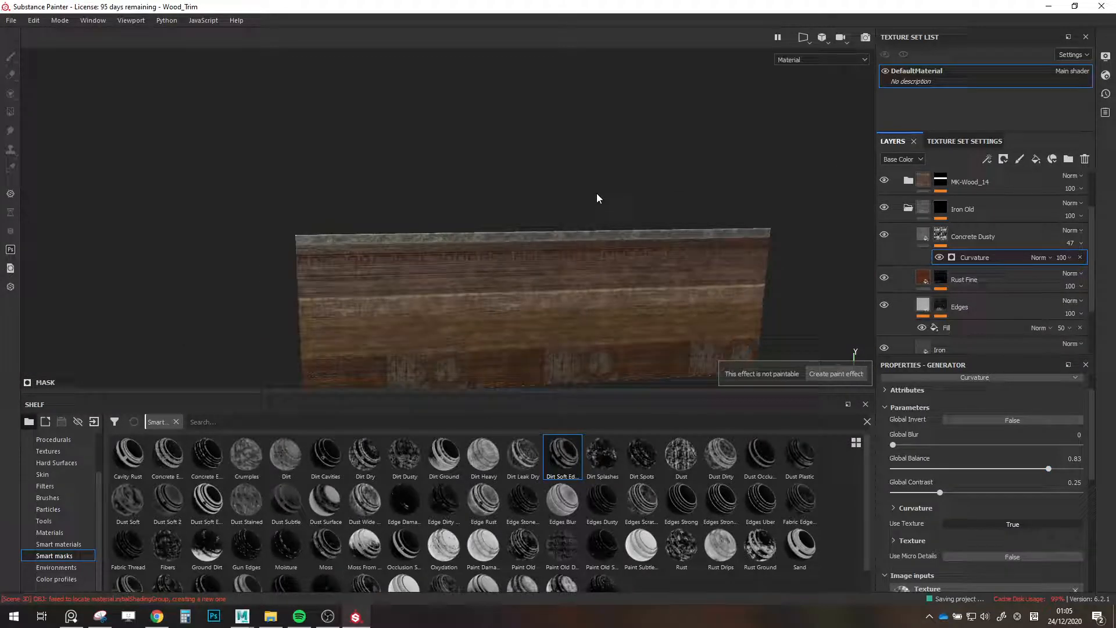
Collapse the Iron Old group and hide the Trims group to check the base materials across the whole trim sheet.
scroll(597, 194, "up", 1)
scroll(597, 194, "down", 2)
middle_click_drag(613, 252, 618, 225, "alt")
scroll(621, 225, "up", 4)
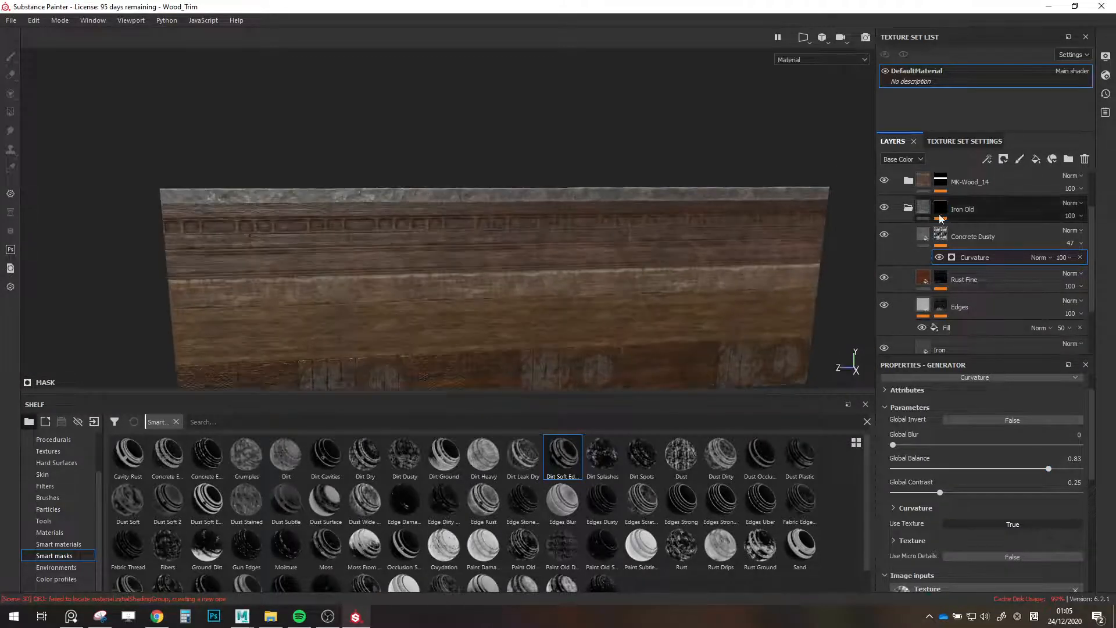
left_click(908, 207)
scroll(607, 255, "up", 1)
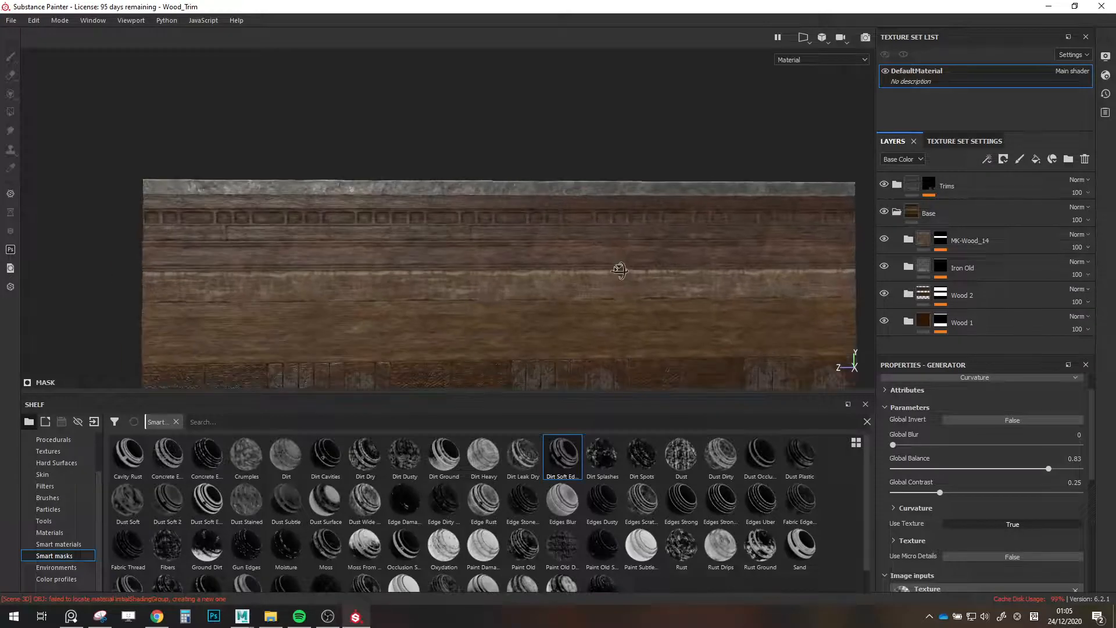
middle_click_drag(618, 267, 598, 191, "alt")
scroll(599, 192, "up", 2)
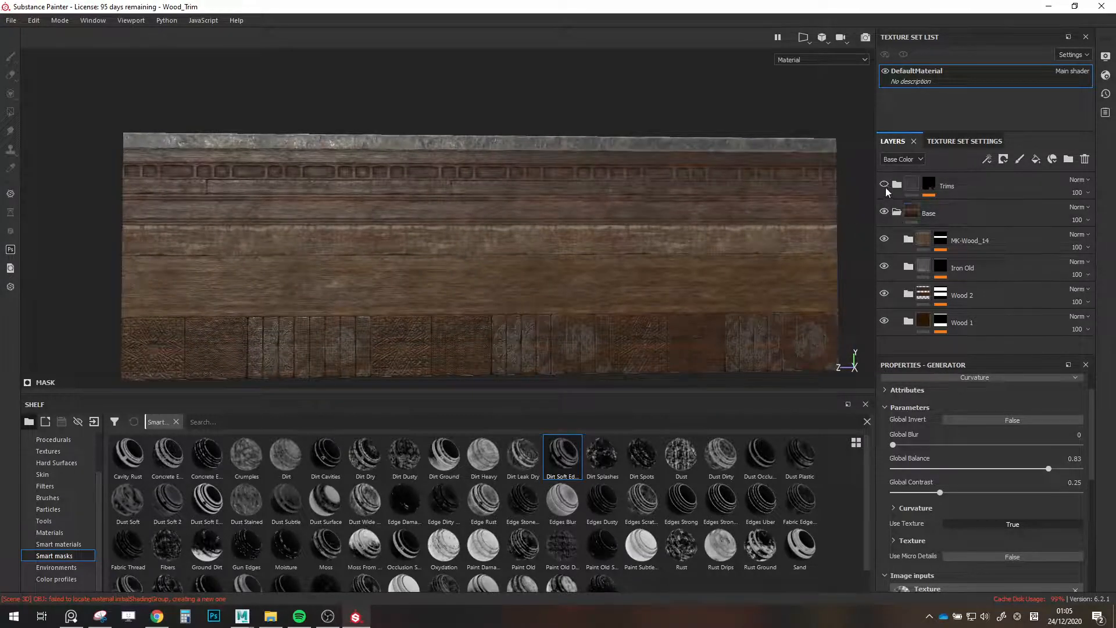
left_click_drag(450, 279, 547, 237, "alt")
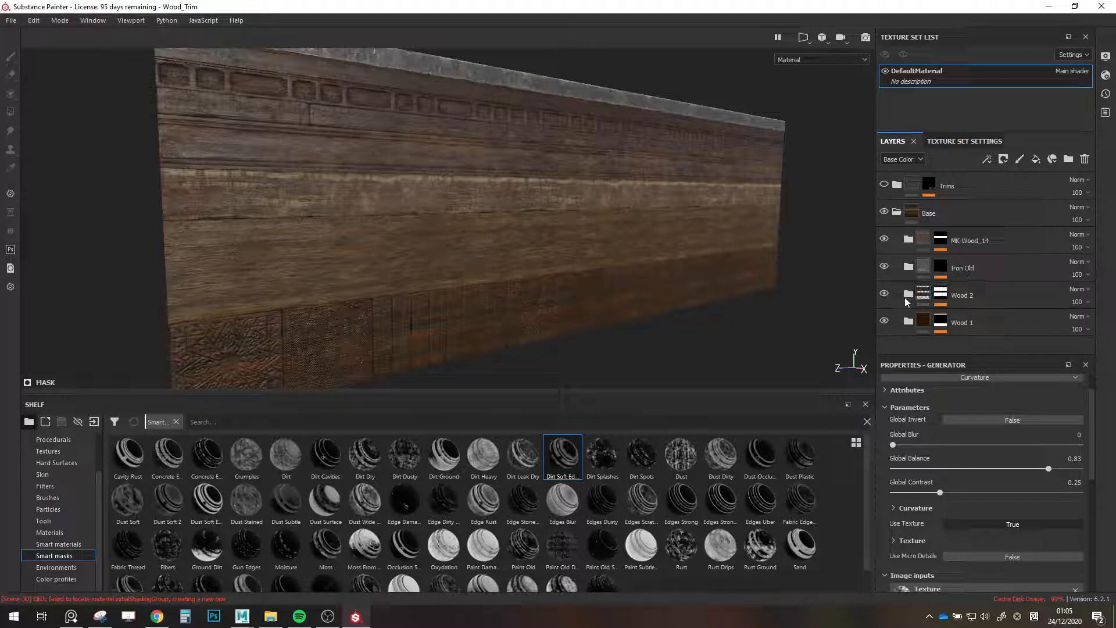
Expand the Wood 2 group and examine its layers against the wood strips on the model.
left_click(908, 295)
scroll(945, 295, "down", 4)
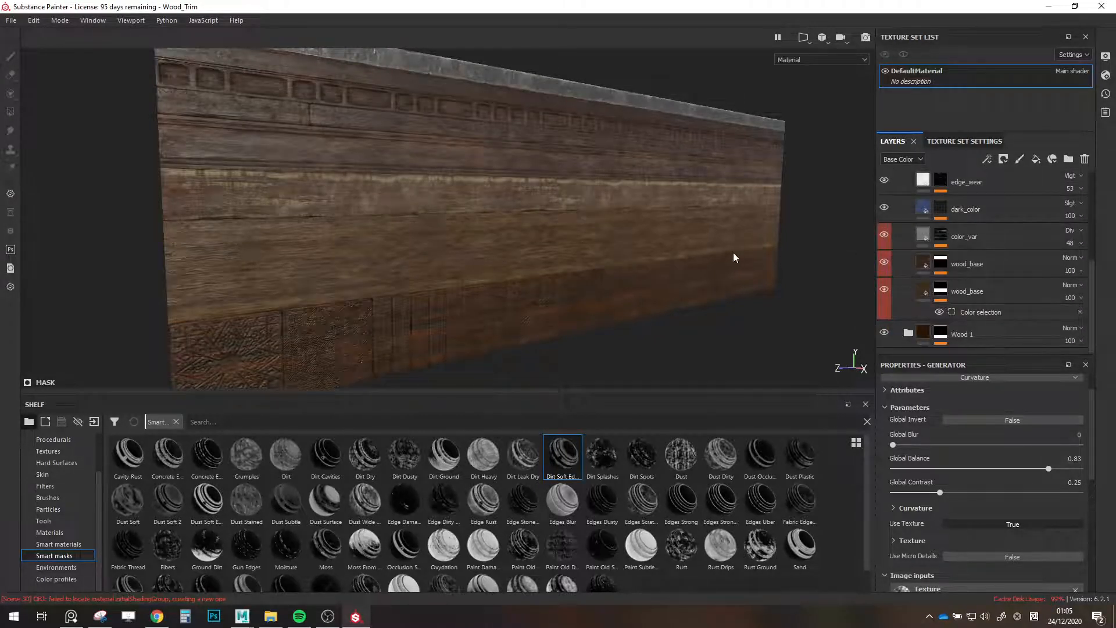
left_click_drag(733, 255, 676, 260, "alt")
middle_click_drag(677, 259, 665, 268, "alt")
right_click_drag(666, 268, 713, 271, "alt")
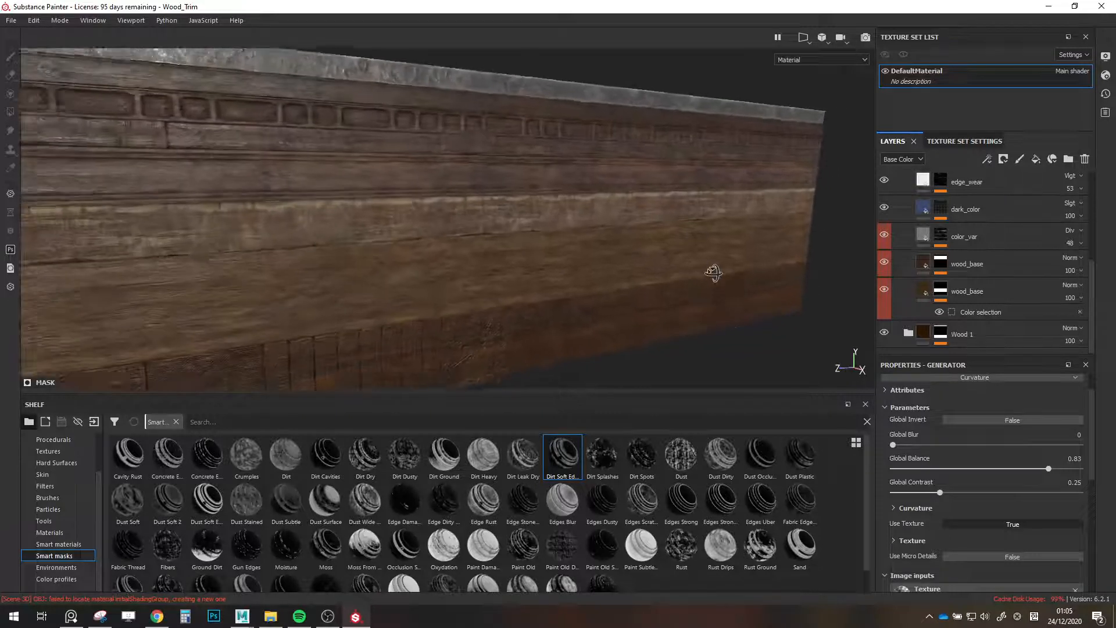
left_click_drag(712, 271, 721, 274, "alt")
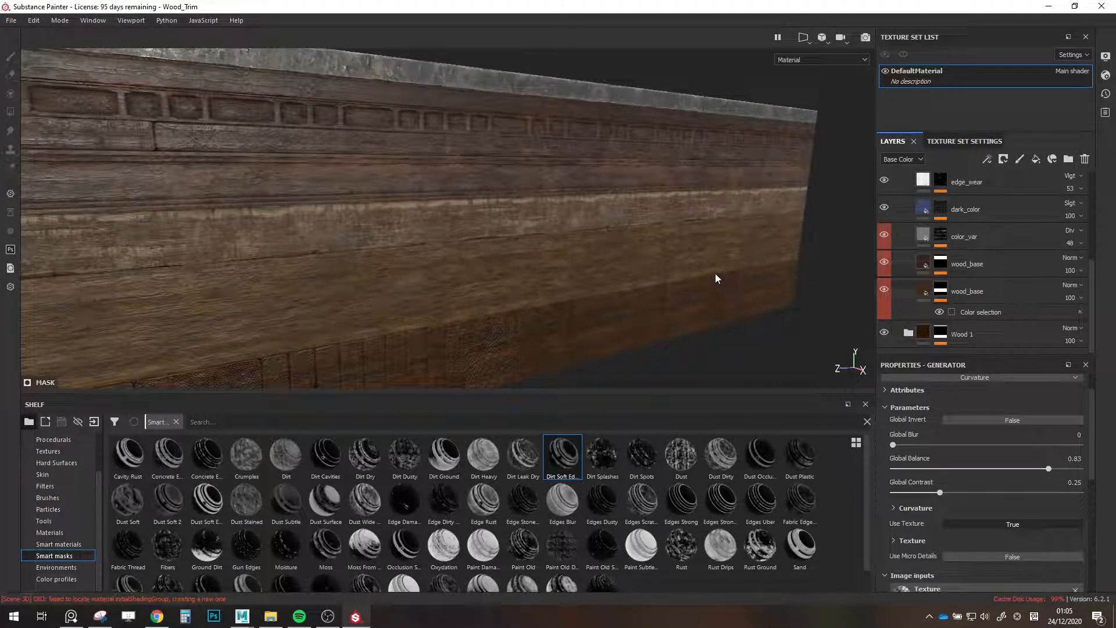
left_click(271, 616)
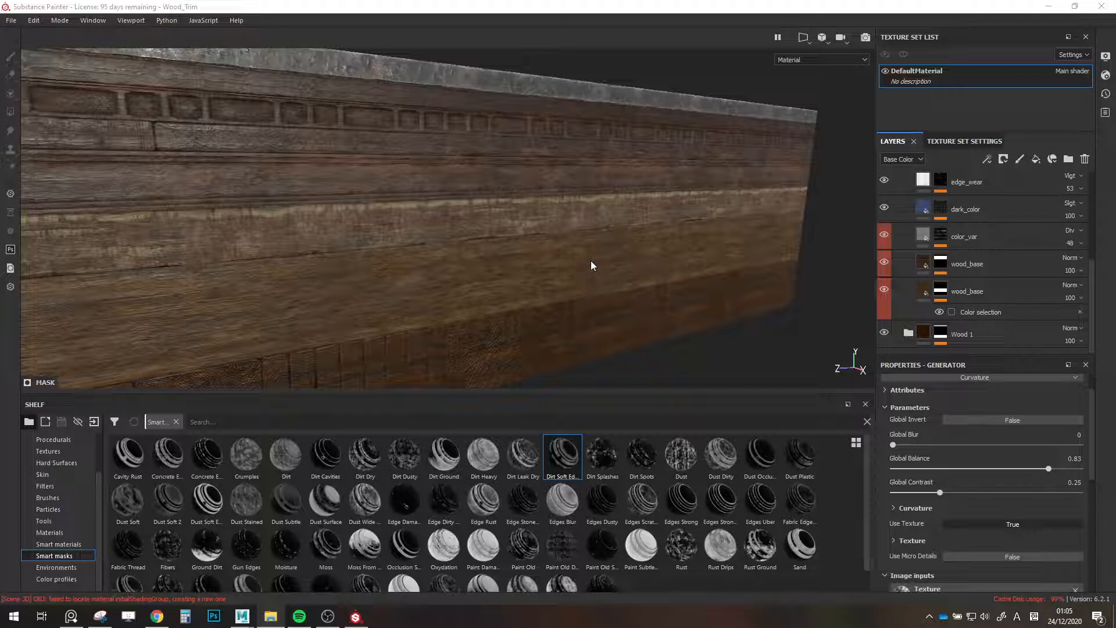
Review the full trim sheet and collapse the Base group in the layer stack.
scroll(591, 261, "down", 4)
scroll(640, 287, "up", 3)
left_click_drag(640, 287, 558, 287, "alt")
scroll(630, 291, "down", 3)
scroll(632, 291, "up", 3)
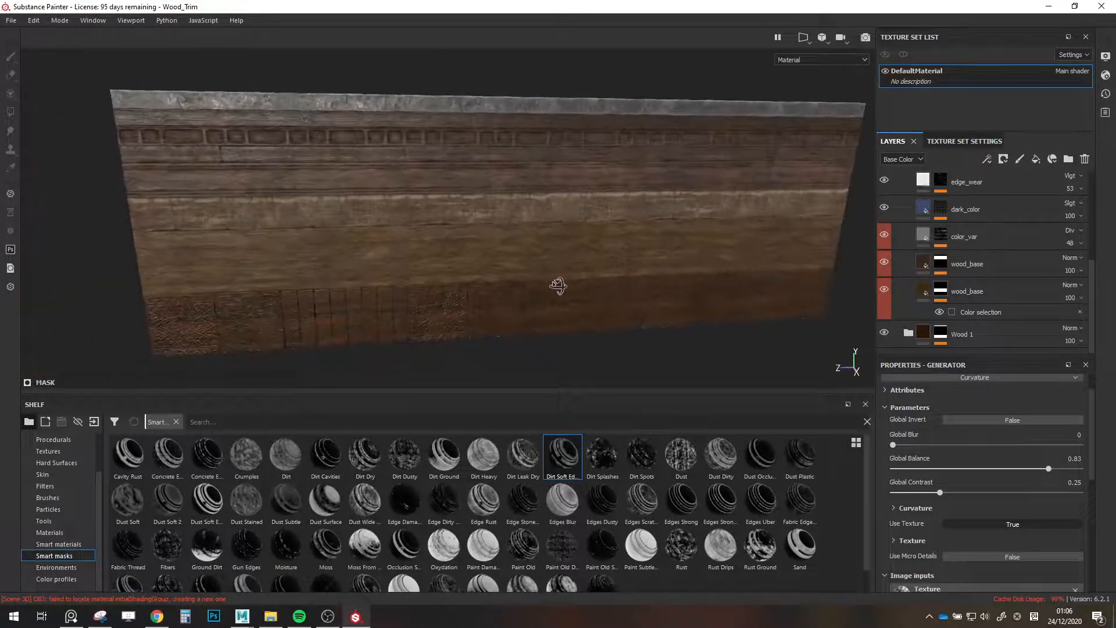
scroll(915, 203, "up", 3)
scroll(914, 204, "up", 3)
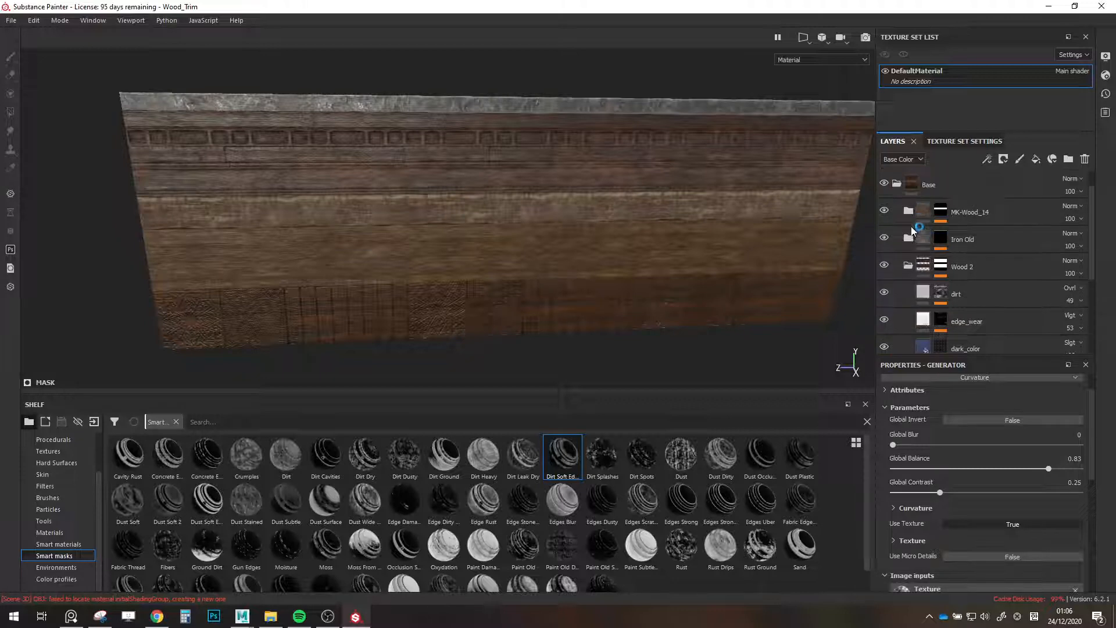
left_click(898, 213)
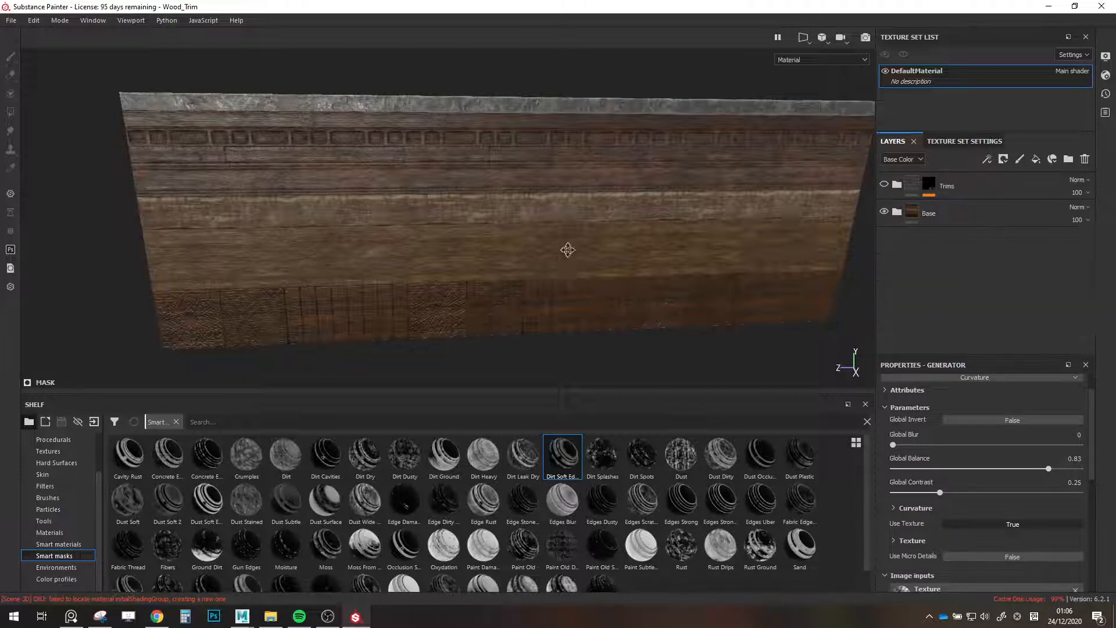
Examine the carved ornamental panels and adjacent planks on the lowest wood strip up close.
left_click_drag(568, 249, 661, 263, "alt")
middle_click_drag(661, 267, 616, 244, "alt")
scroll(625, 245, "up", 5)
left_click_drag(608, 233, 705, 304, "alt")
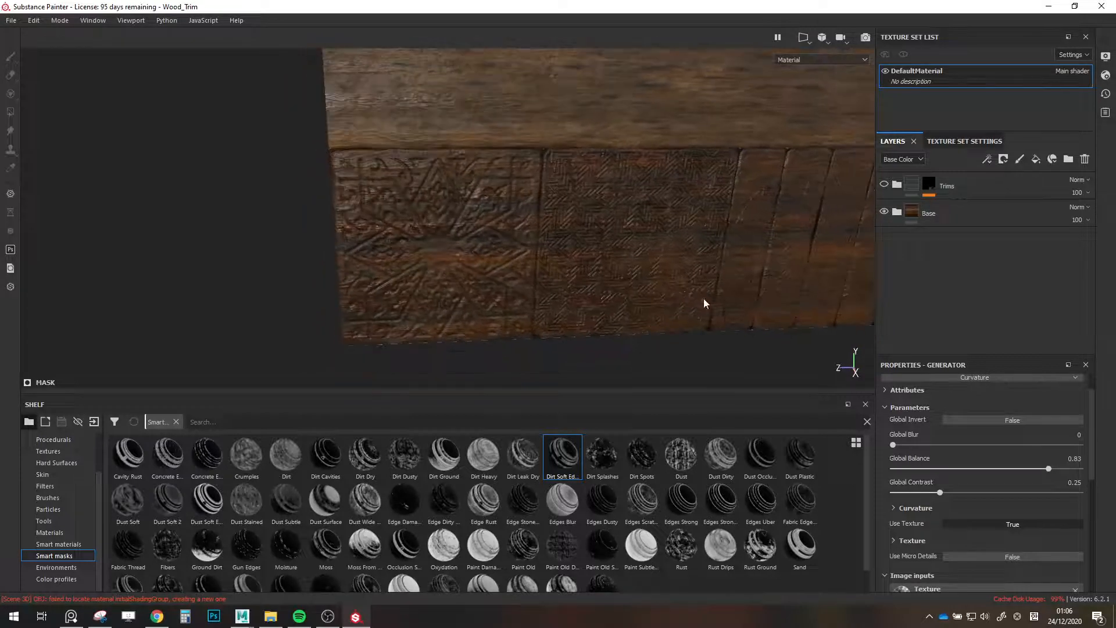
key("alt+Tab")
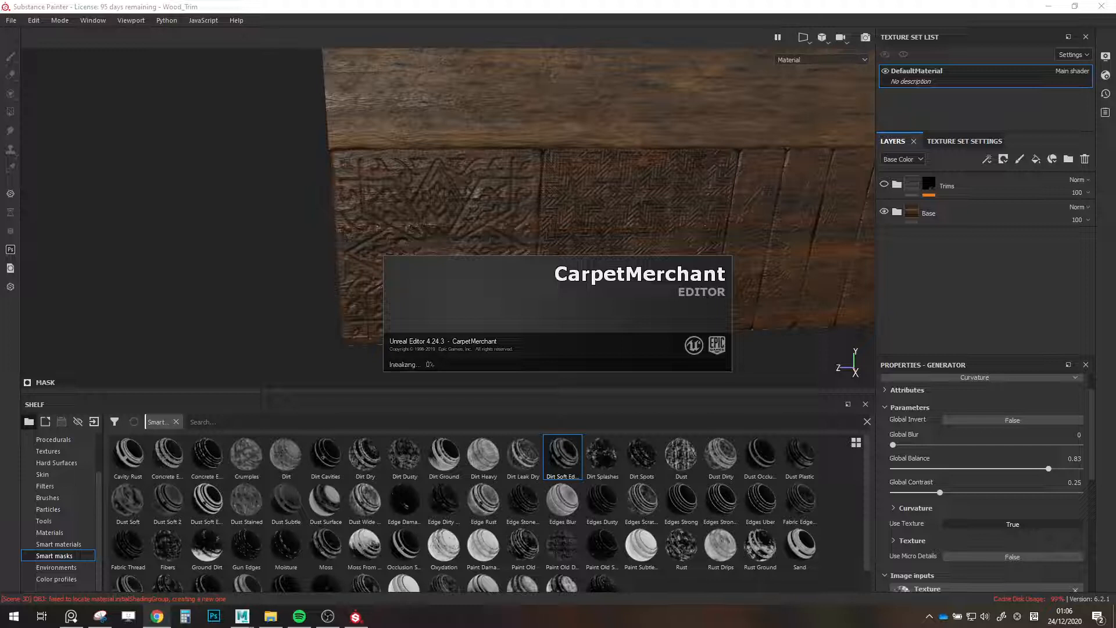
left_click(273, 205)
scroll(449, 256, "up", 2)
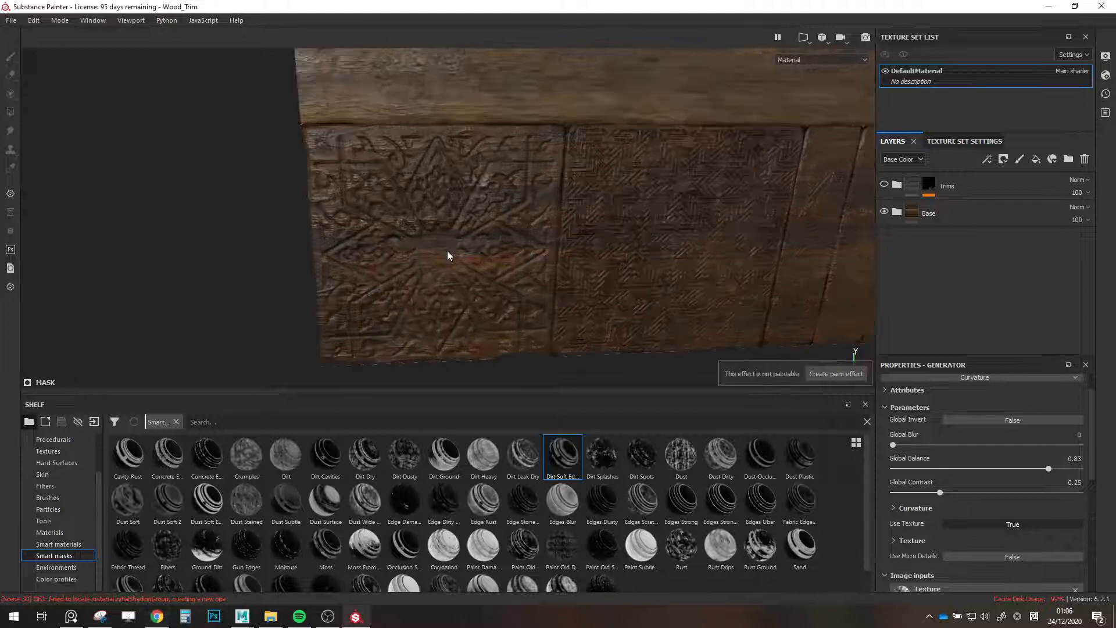
left_click_drag(487, 272, 528, 258, "alt")
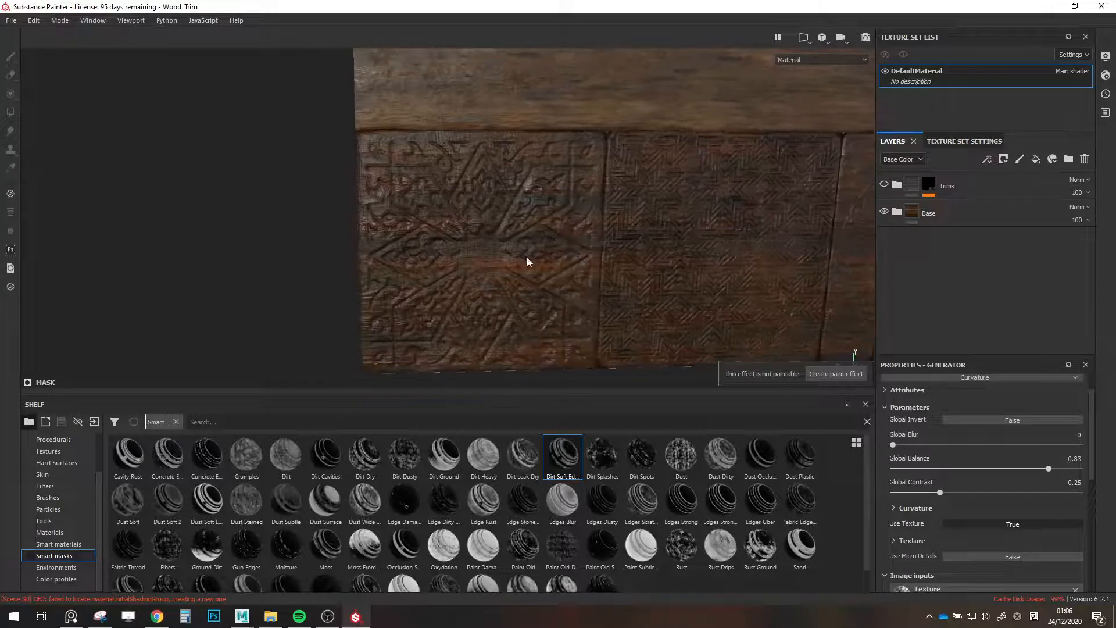
left_click_drag(462, 316, 528, 241, "alt")
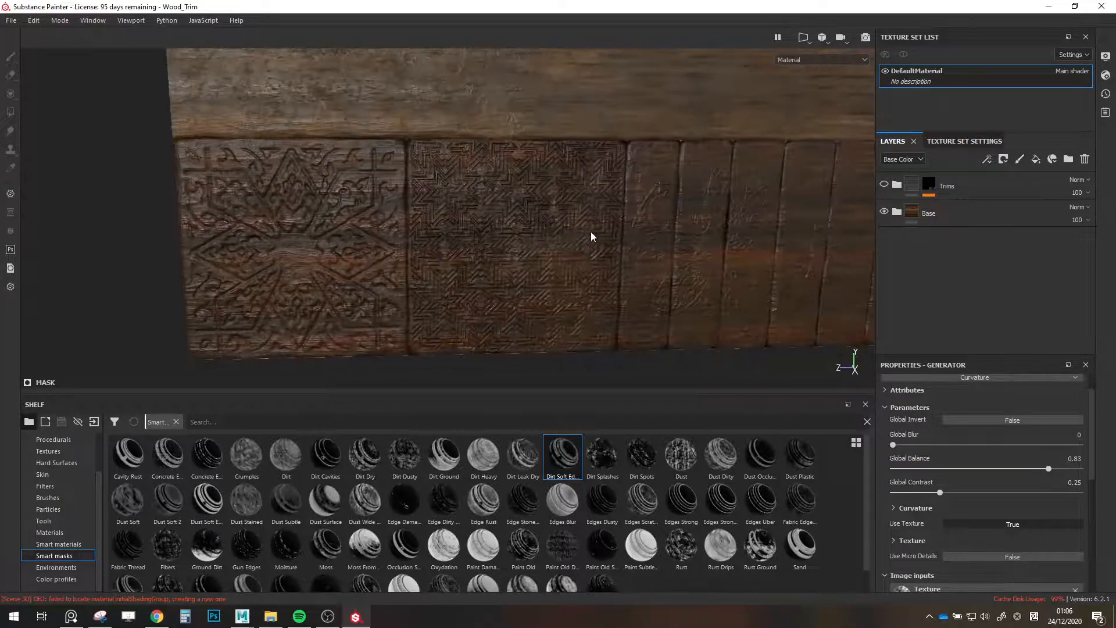
left_click_drag(625, 226, 526, 247, "alt")
scroll(592, 243, "up", 3)
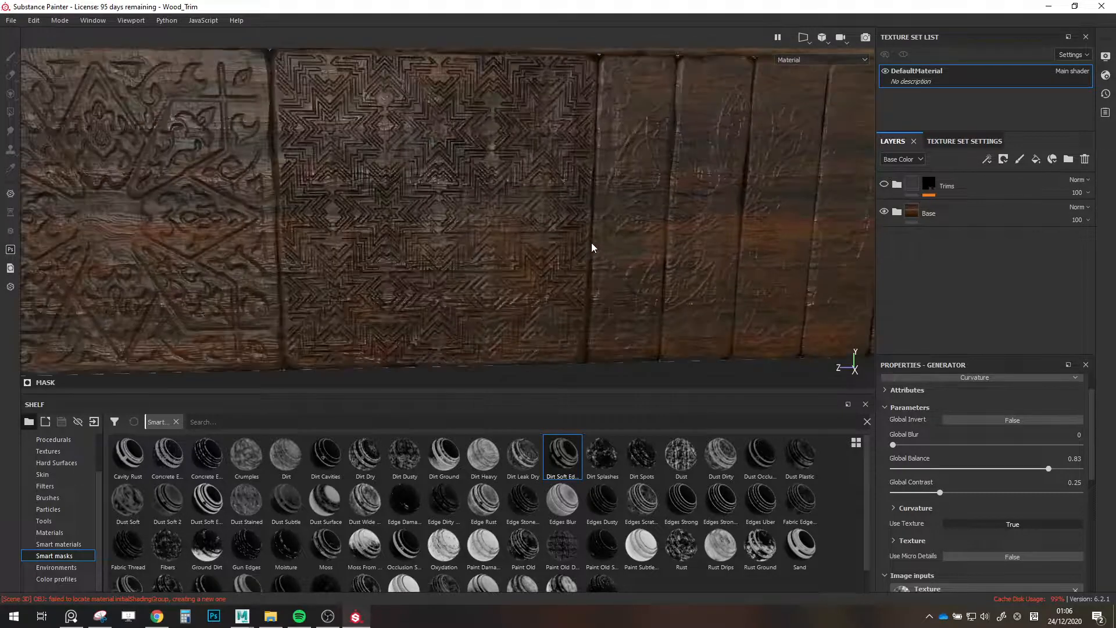
scroll(517, 232, "down", 1)
Make the Trims group visible again and check its effect on the carved panels.
left_click(882, 186)
scroll(361, 205, "down", 1)
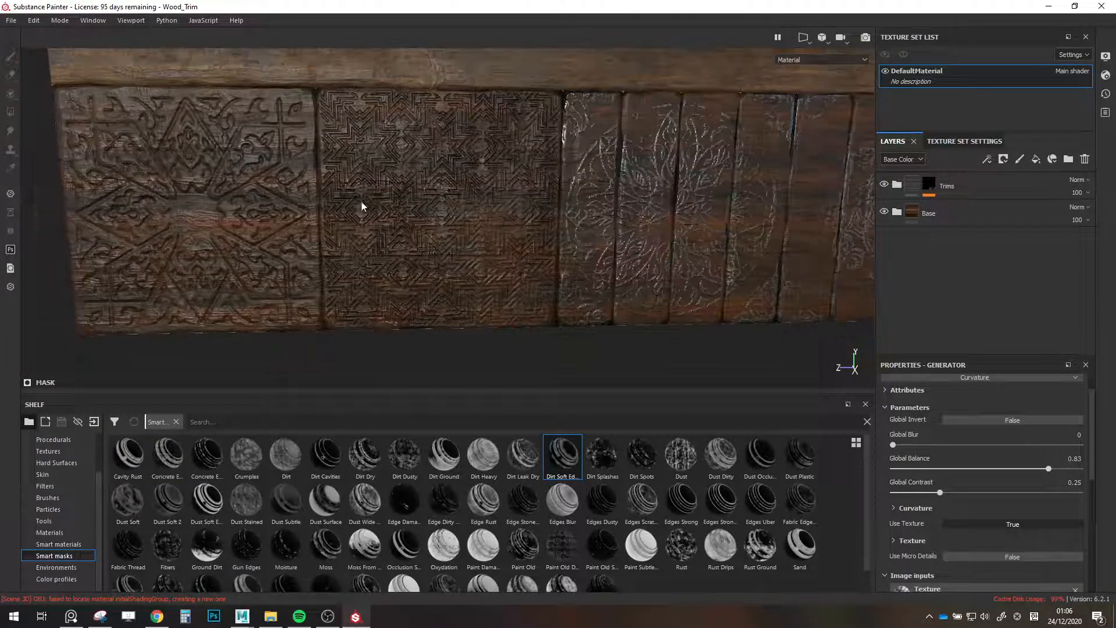
scroll(517, 225, "down", 2)
middle_click_drag(512, 226, 675, 231, "alt")
scroll(672, 231, "up", 2)
Add the Concrete Dusty material as a fill layer above the Trims group.
left_click(971, 191)
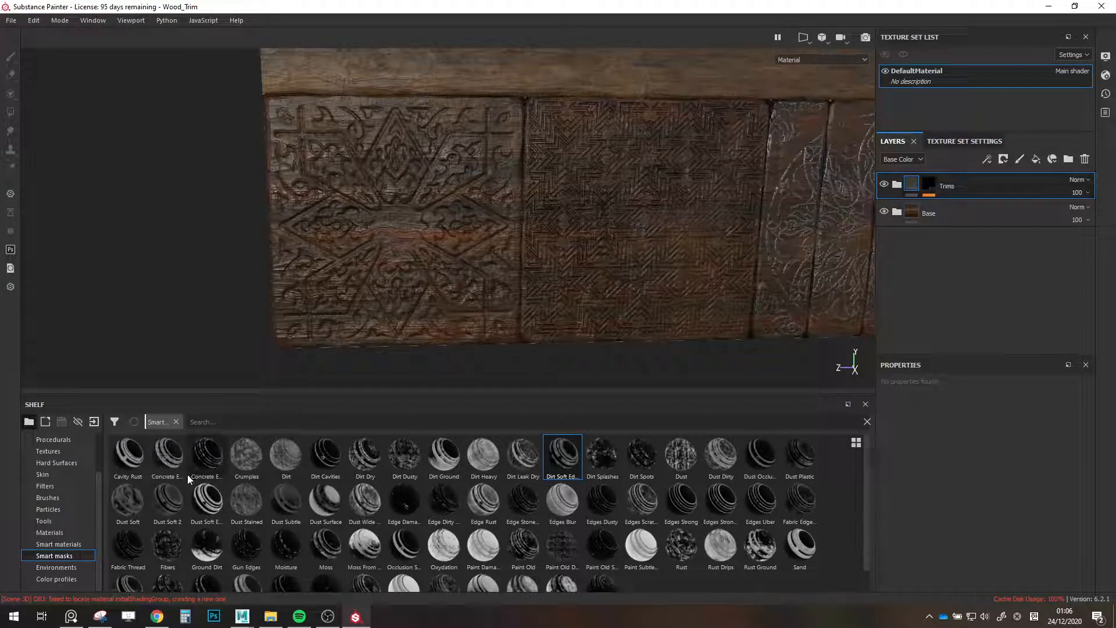
left_click(51, 532)
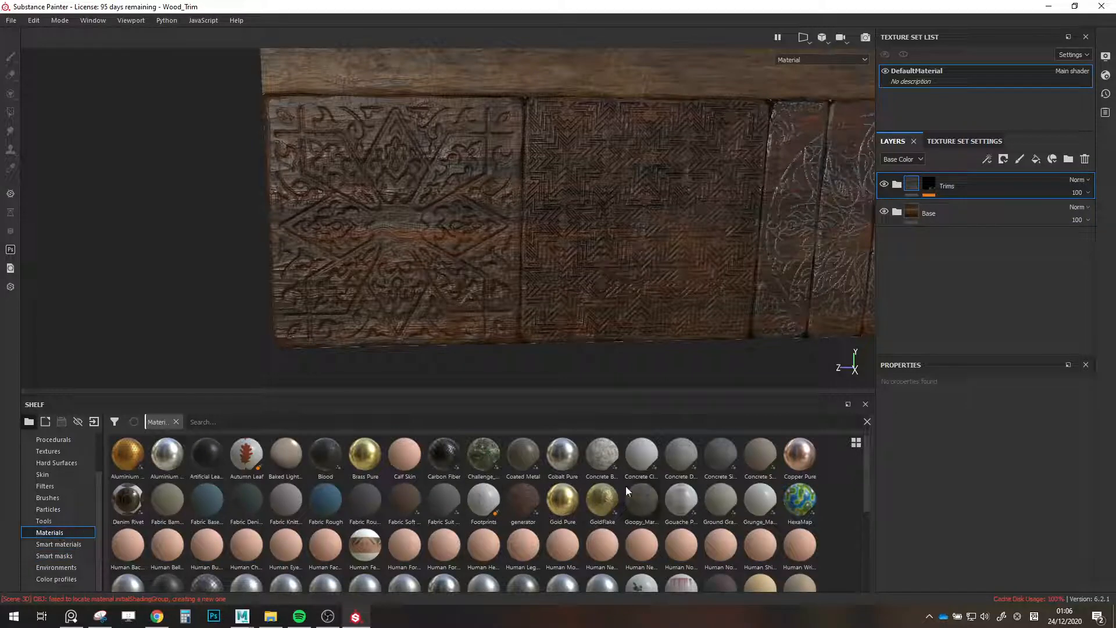
left_click_drag(689, 468, 945, 175)
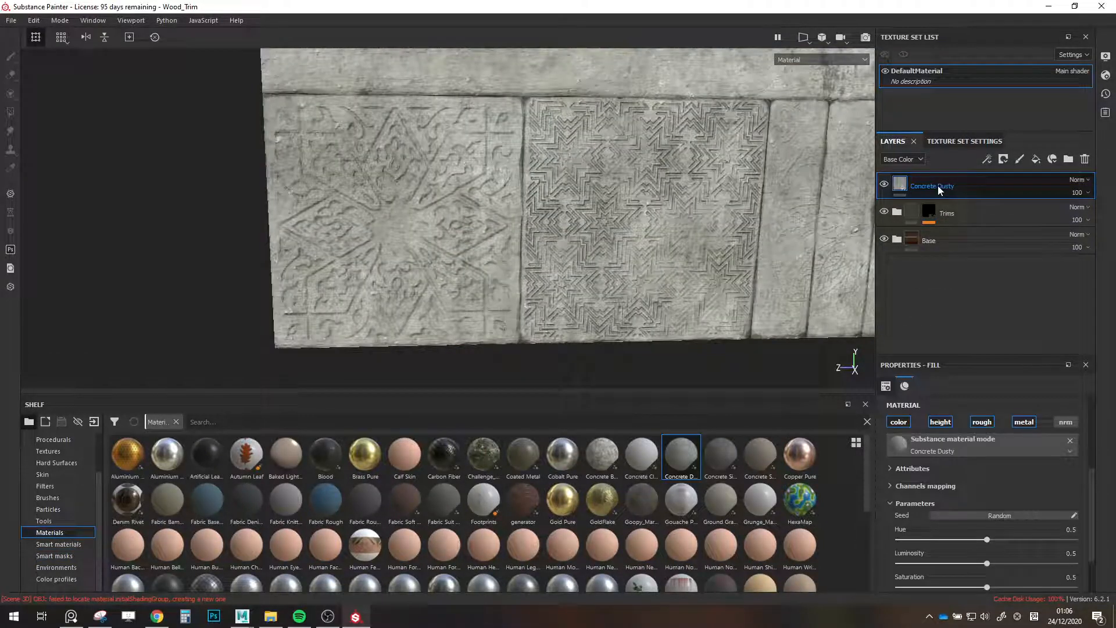
Set the new Concrete Dusty layer to Saturation 0.6, Luminosity 0.37 and Dirt Amount 0.3.
scroll(964, 527, "down", 2)
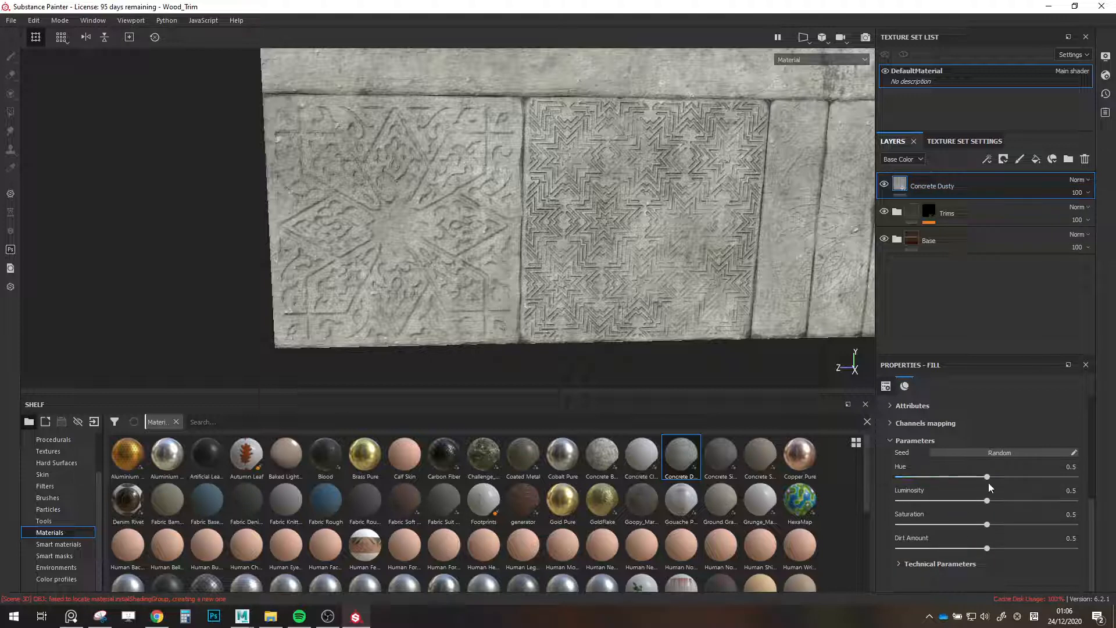
left_click_drag(988, 524, 963, 501)
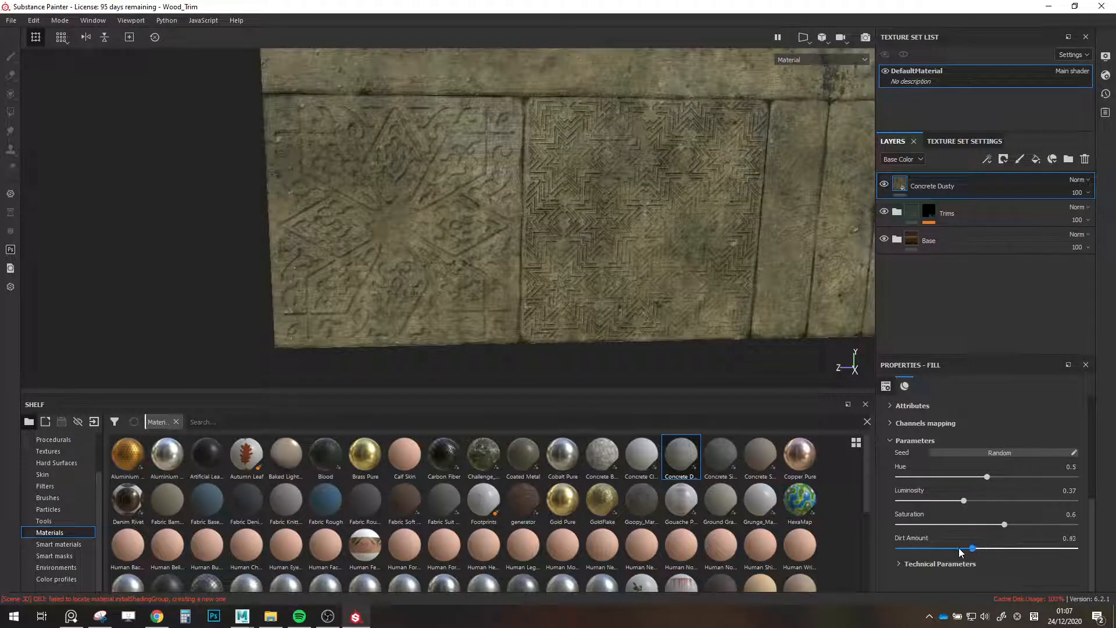
left_click_drag(987, 549, 951, 549)
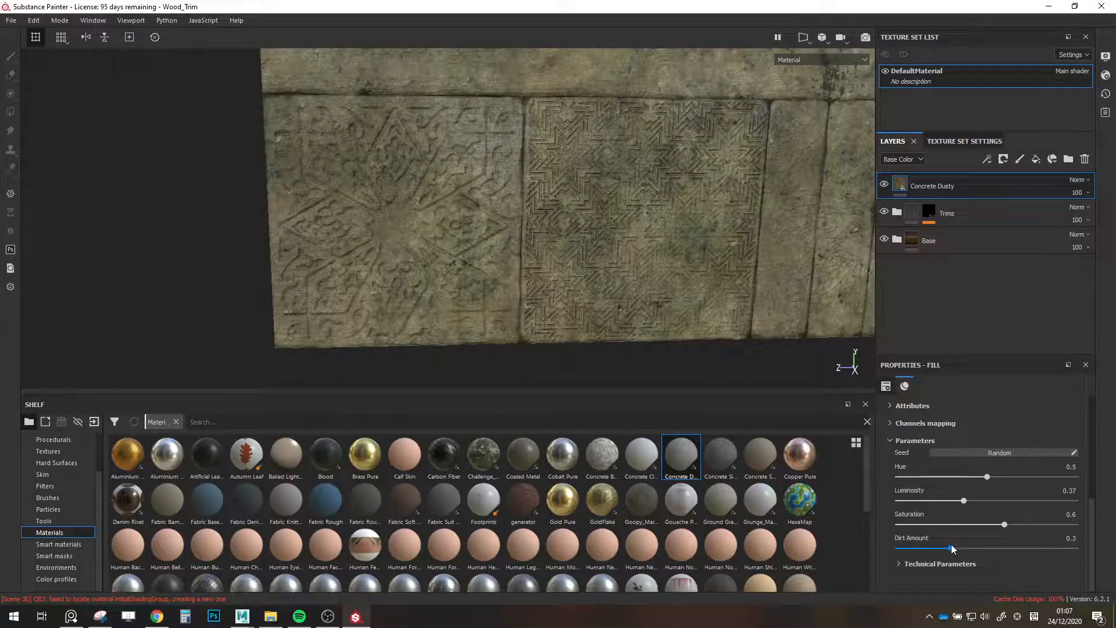
Add a black mask to the Concrete Dusty layer and apply the Dust Occlusion smart mask to it.
right_click(929, 186)
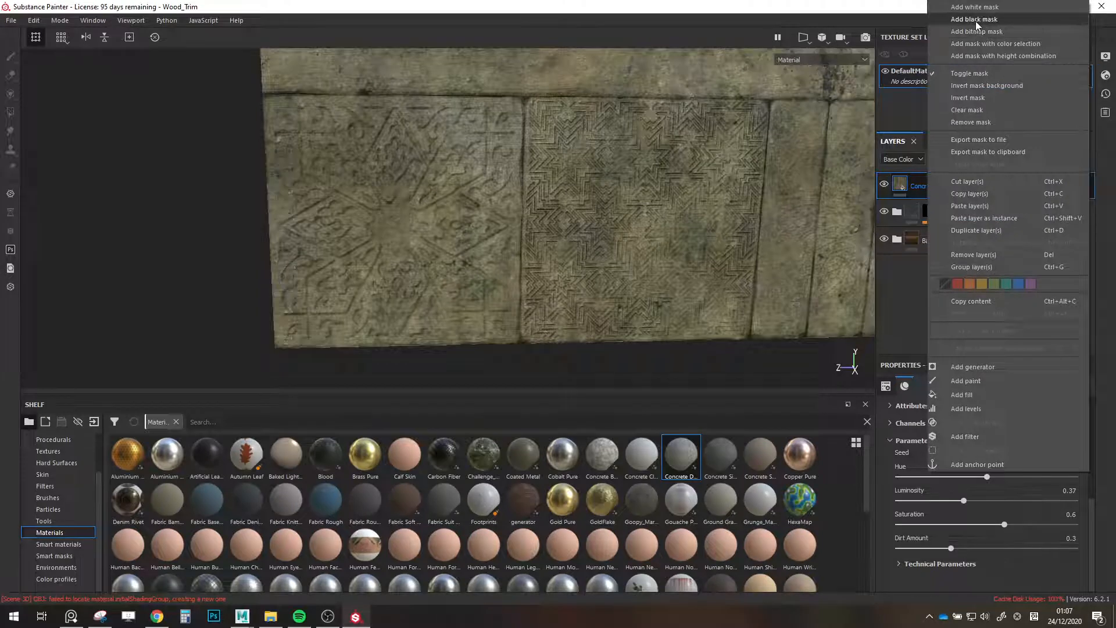
left_click(975, 19)
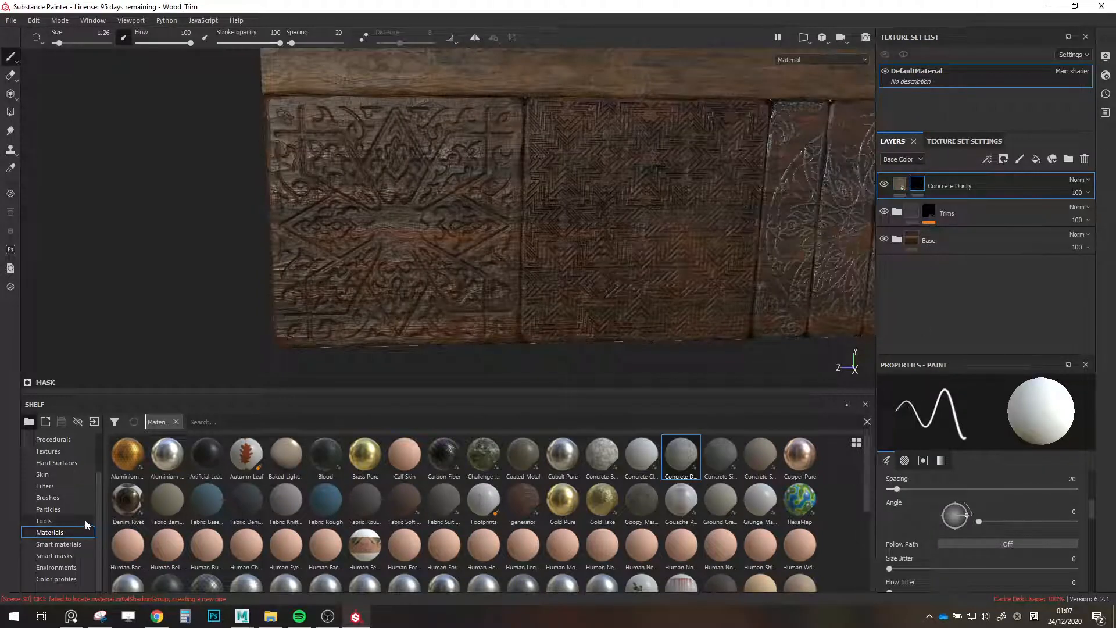
left_click(58, 559)
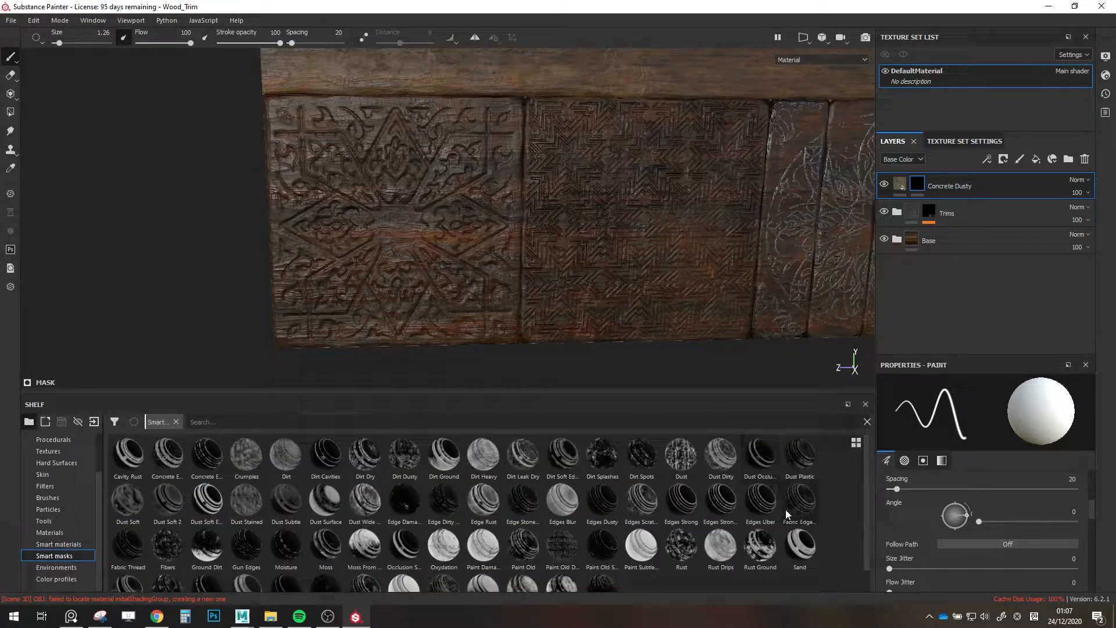
left_click_drag(760, 457, 929, 188)
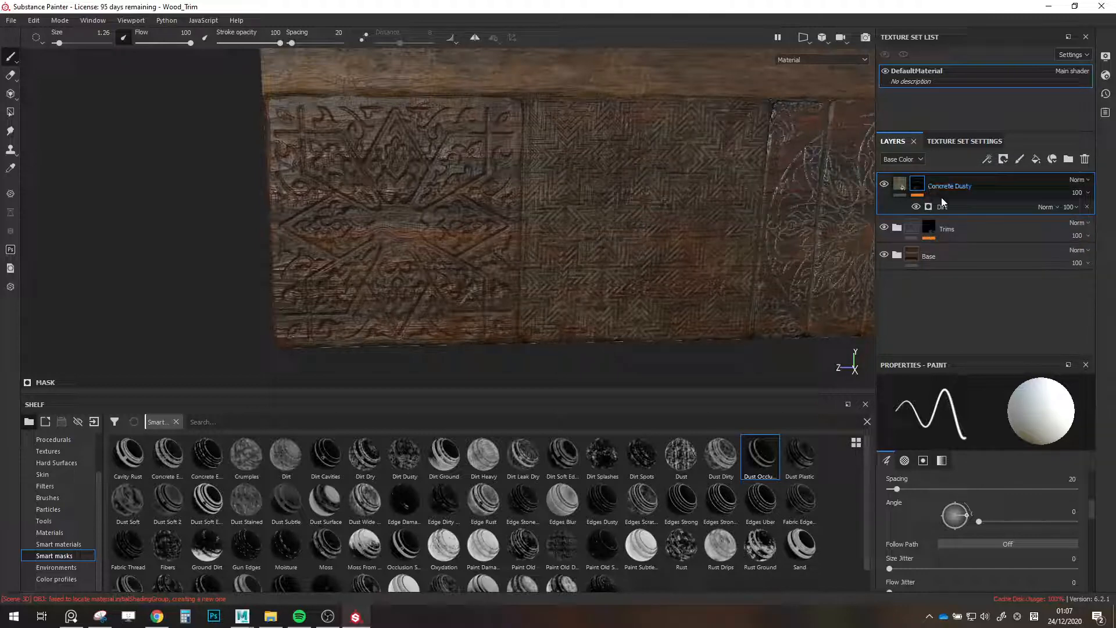
Set the Dirt generator on the Concrete Dusty mask to Dirt Level 0.47 and Dirt Contrast 0.58.
left_click(943, 207)
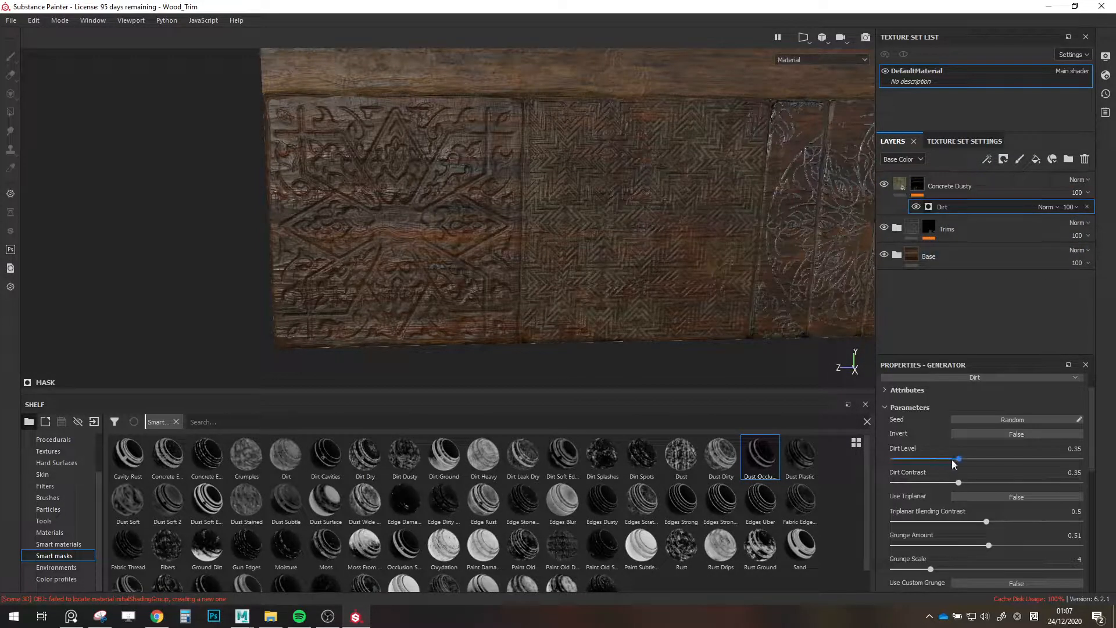
left_click_drag(953, 459, 1001, 484)
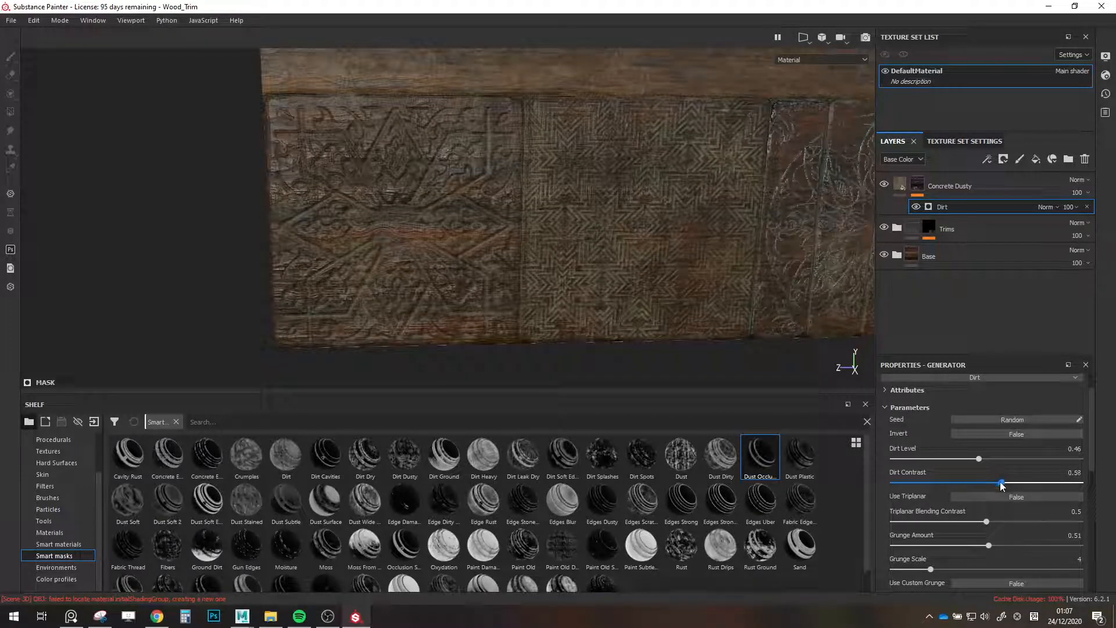
left_click(982, 458)
Try the Concrete Dusty layer at opacity 61, and raise the opacity to 91.
left_click(1080, 193)
left_click_drag(1089, 213, 1091, 214)
left_click(900, 184)
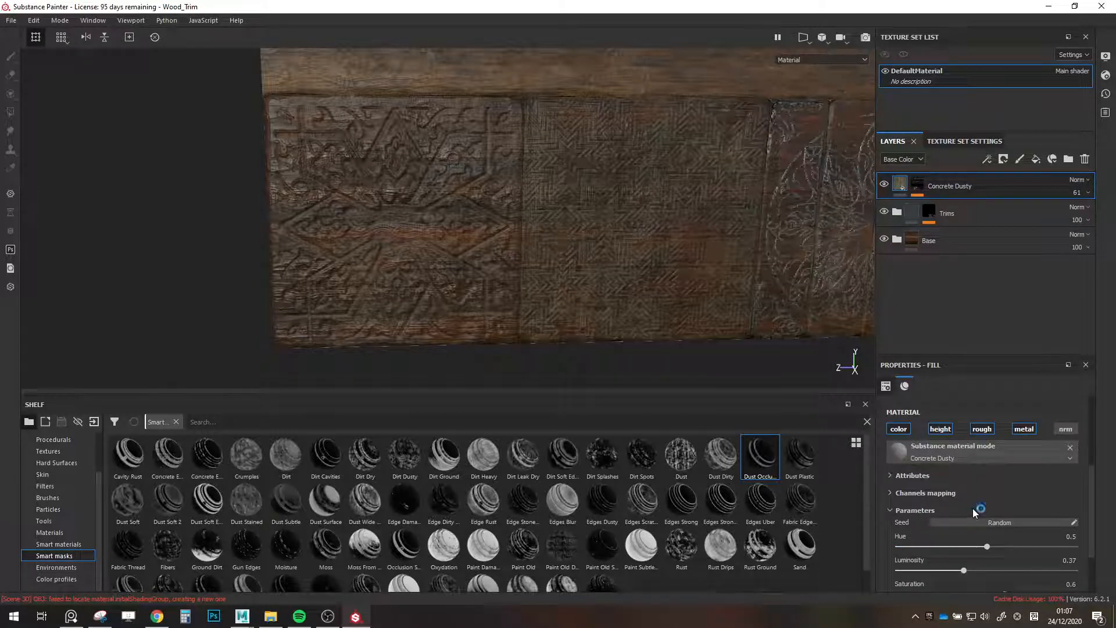
left_click(1078, 193)
left_click_drag(1092, 215, 1104, 216)
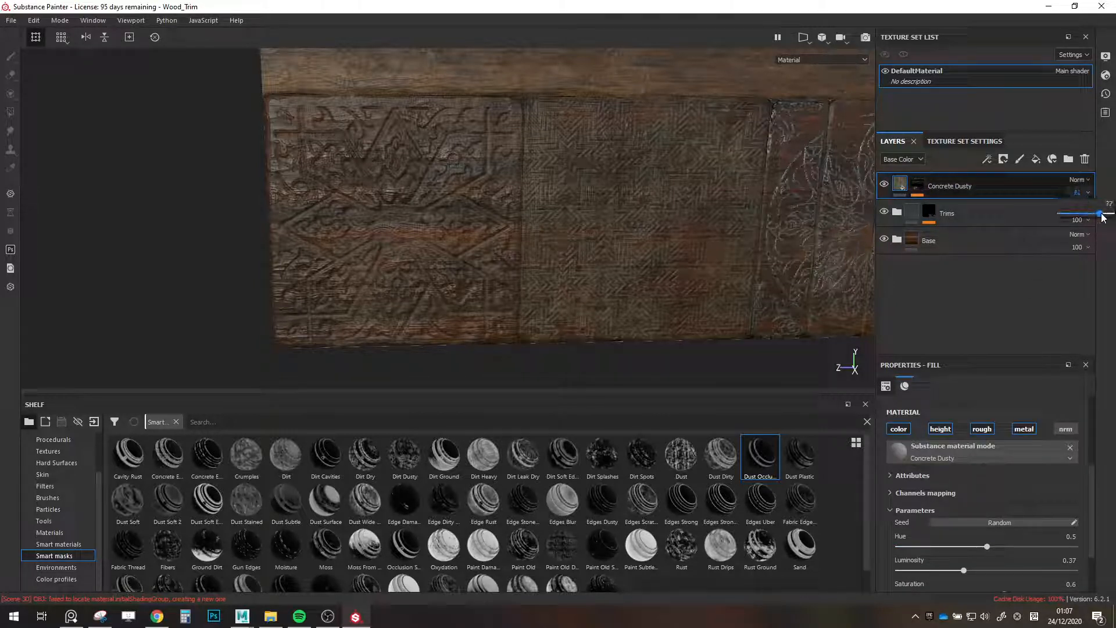
Try the Soft light blending mode on the Concrete Dusty layer at opacity 100.
left_click(1080, 180)
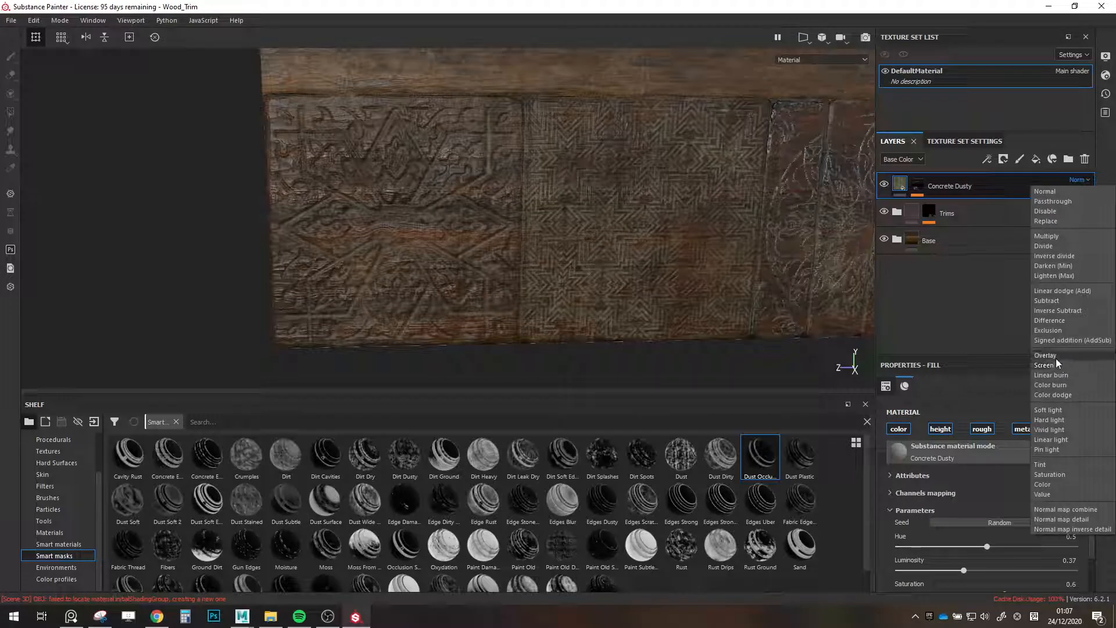
left_click(1059, 410)
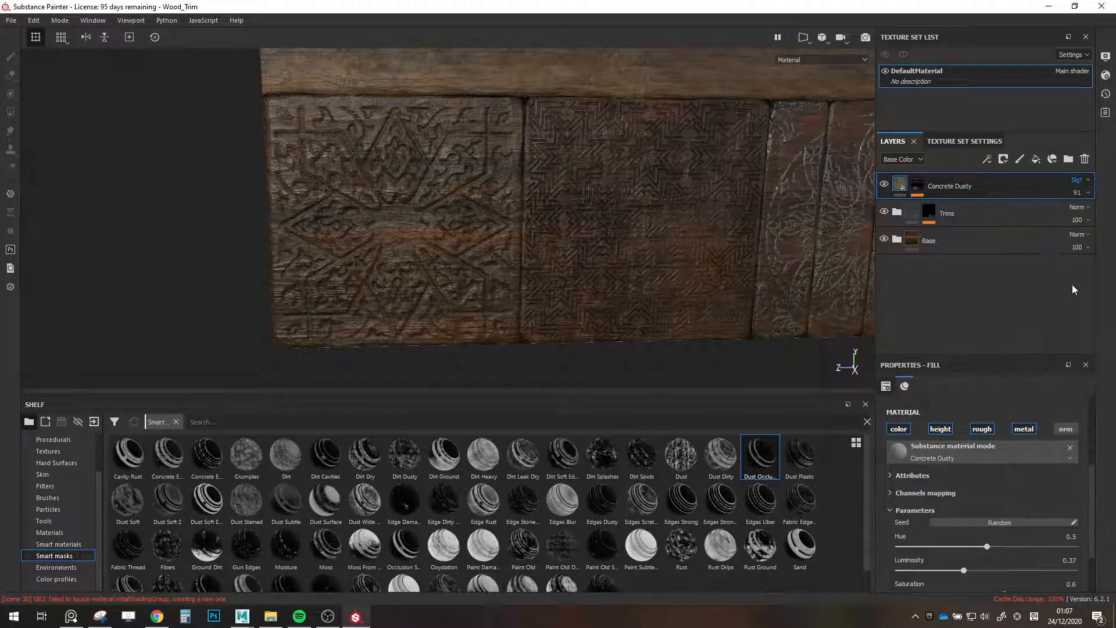
left_click(1078, 193)
left_click_drag(1105, 213, 1113, 213)
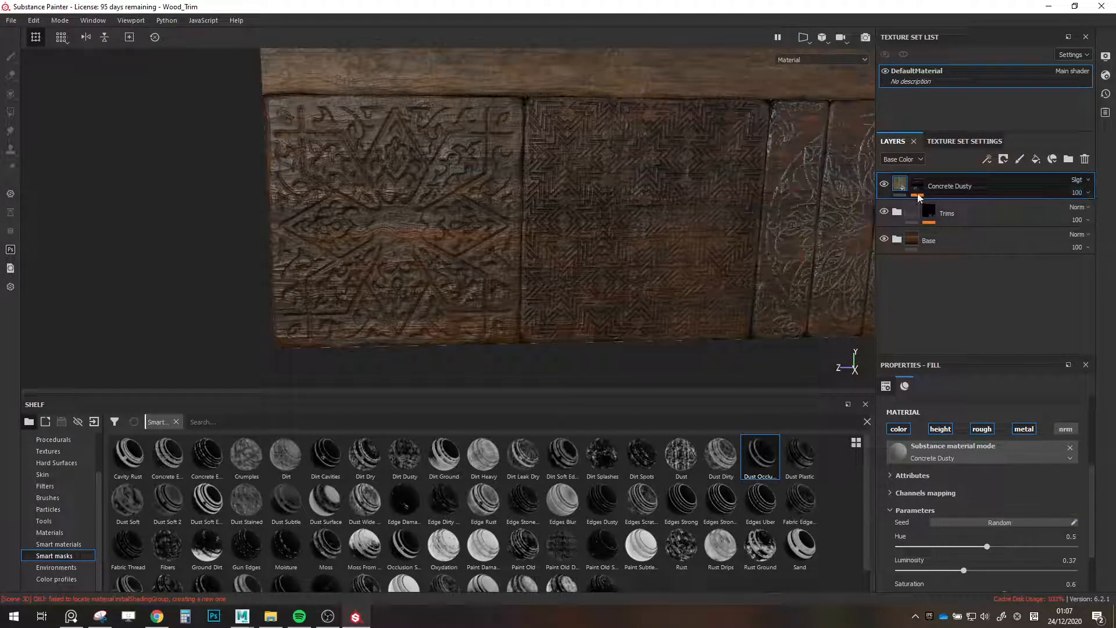
Set the Concrete Dusty material to Hue 0.47, Luminosity 0.67 and Saturation 0.
scroll(971, 499, "down", 2)
left_click_drag(971, 499, 981, 478)
left_click_drag(1004, 525, 925, 529)
left_click_drag(1026, 533, 947, 526)
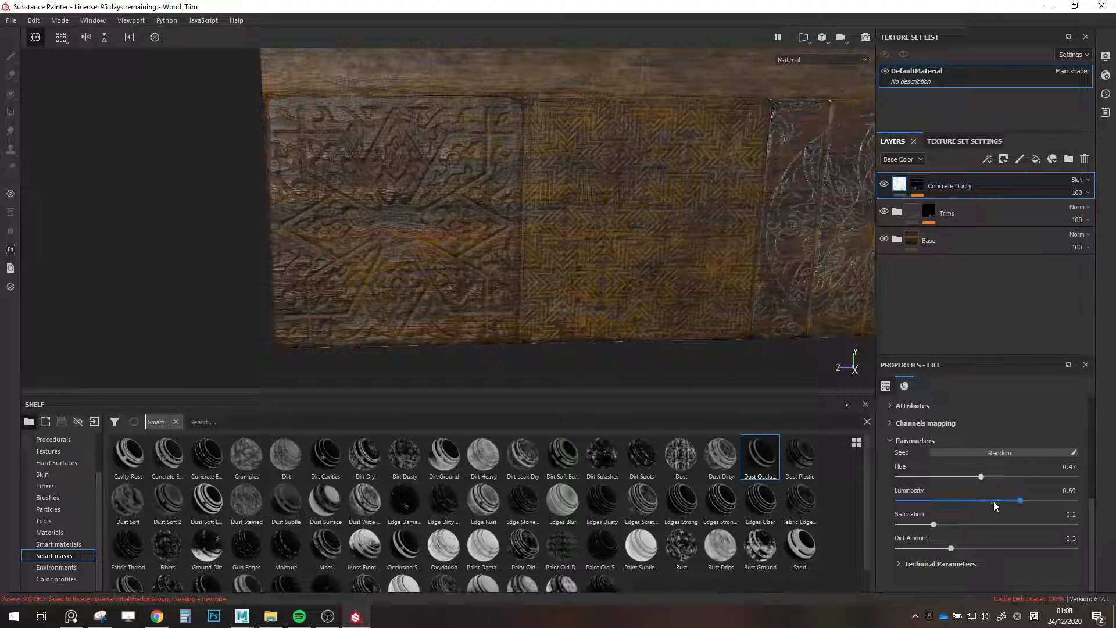
mouse_move(1019, 502)
left_mouse_down()
mouse_move(1004, 502)
mouse_move(1017, 503)
left_mouse_up()
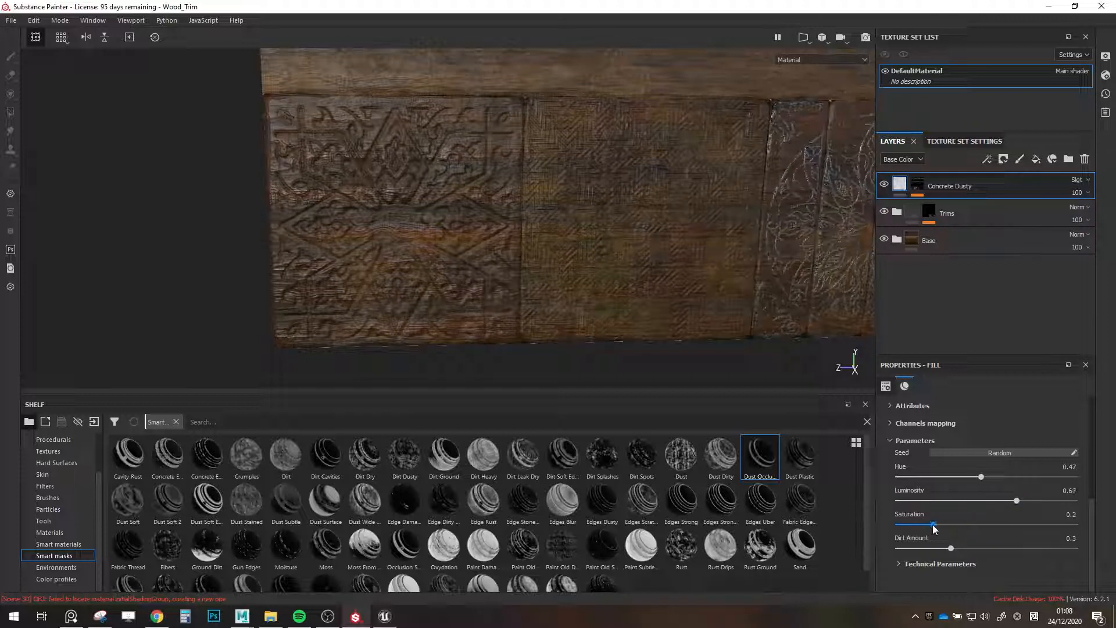
left_click_drag(932, 526, 1081, 517)
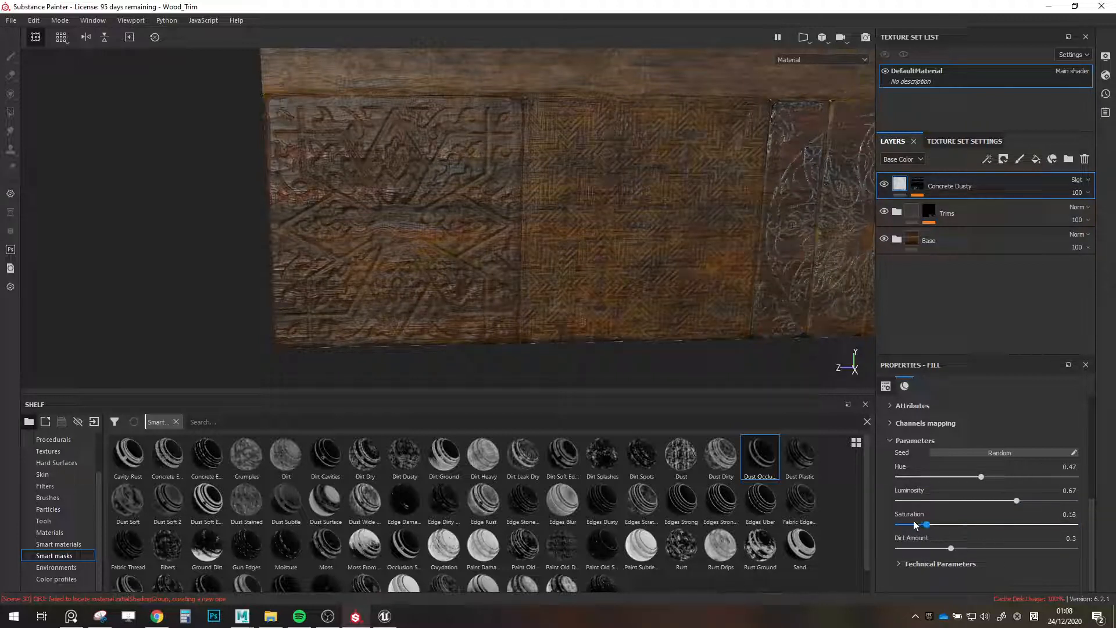
left_click_drag(889, 522, 890, 522)
Try the Concrete Dusty layer in Screen mode at opacity 47 with Luminosity 0.49 and Saturation 0.64.
left_click(1078, 192)
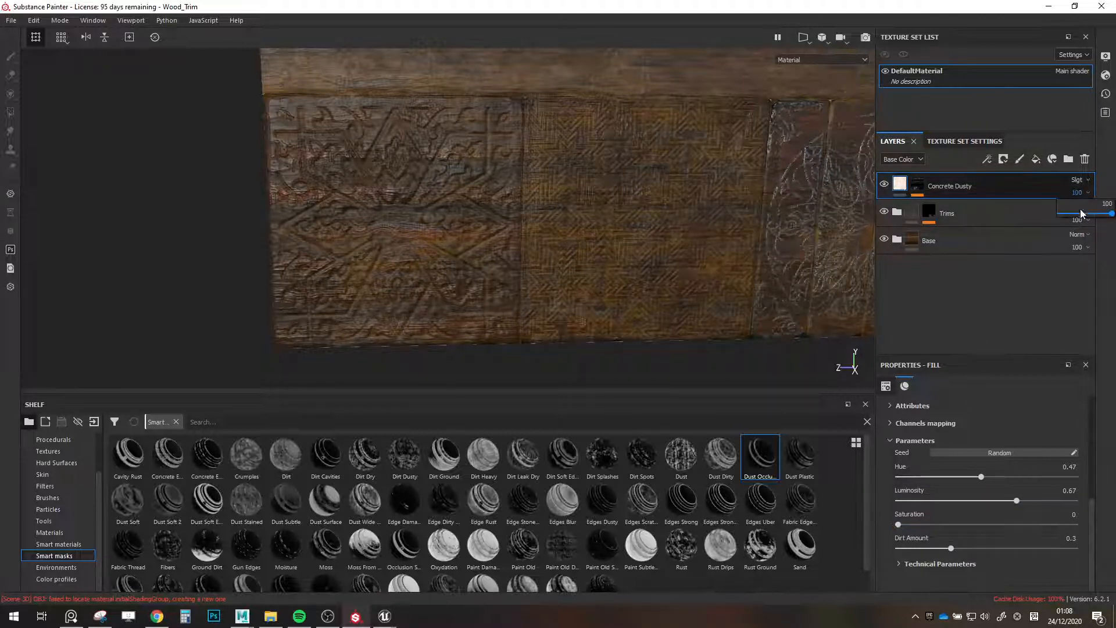
left_click_drag(1081, 212, 1106, 217)
left_click(1080, 180)
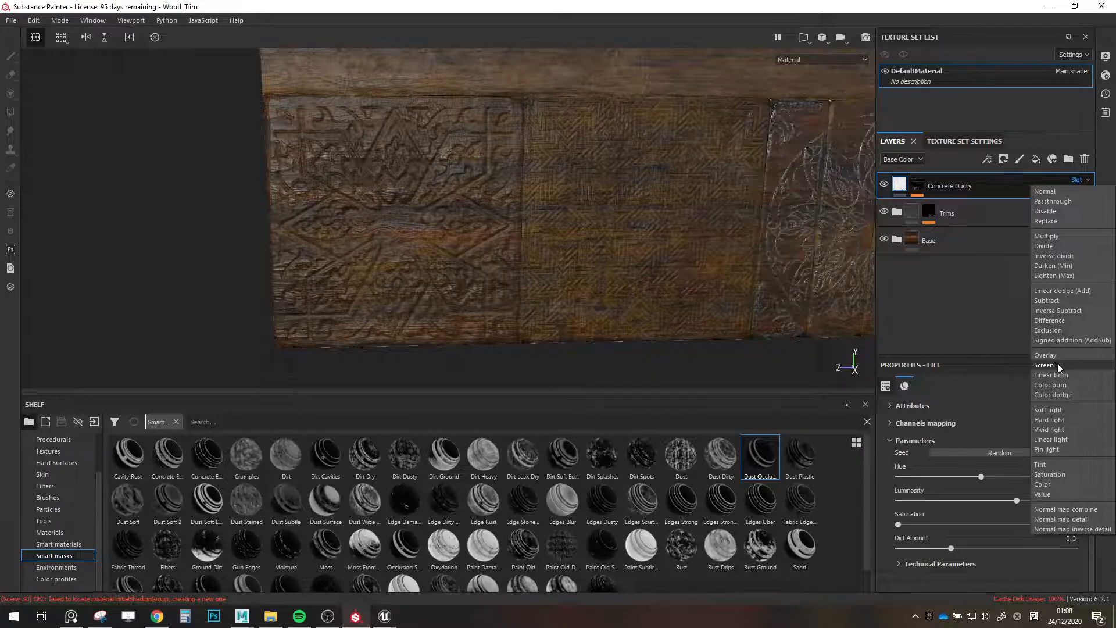
left_click(1058, 364)
left_click(1077, 193)
left_click_drag(1109, 215, 1083, 214)
left_click(1079, 195)
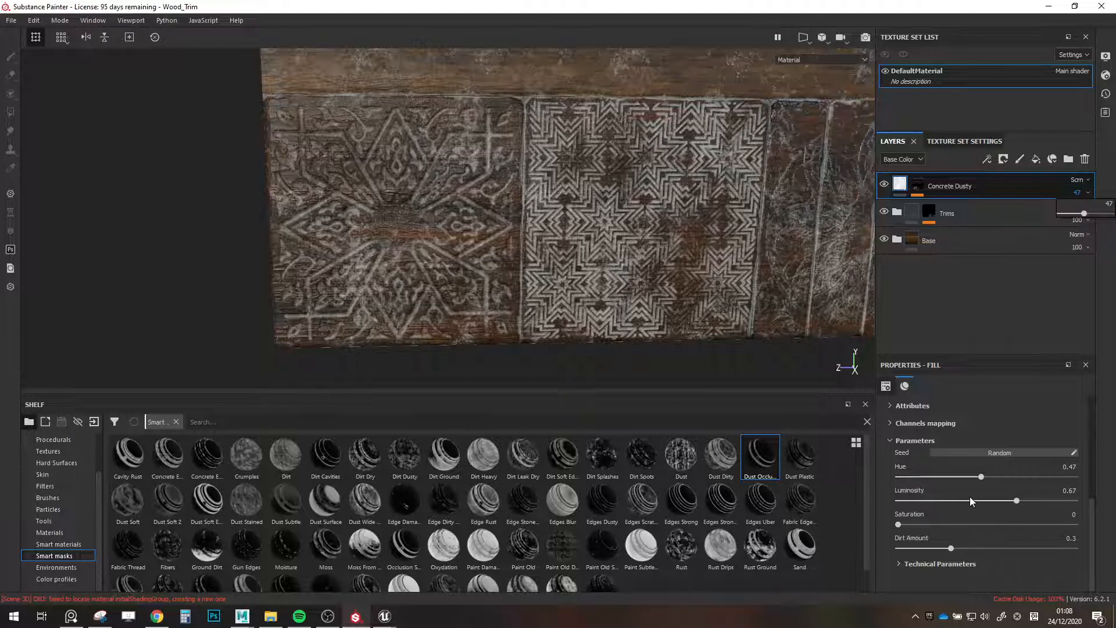
left_click_drag(970, 500, 984, 500)
mouse_move(923, 528)
left_mouse_down()
mouse_move(1022, 528)
mouse_move(1000, 526)
mouse_move(1012, 519)
left_mouse_up()
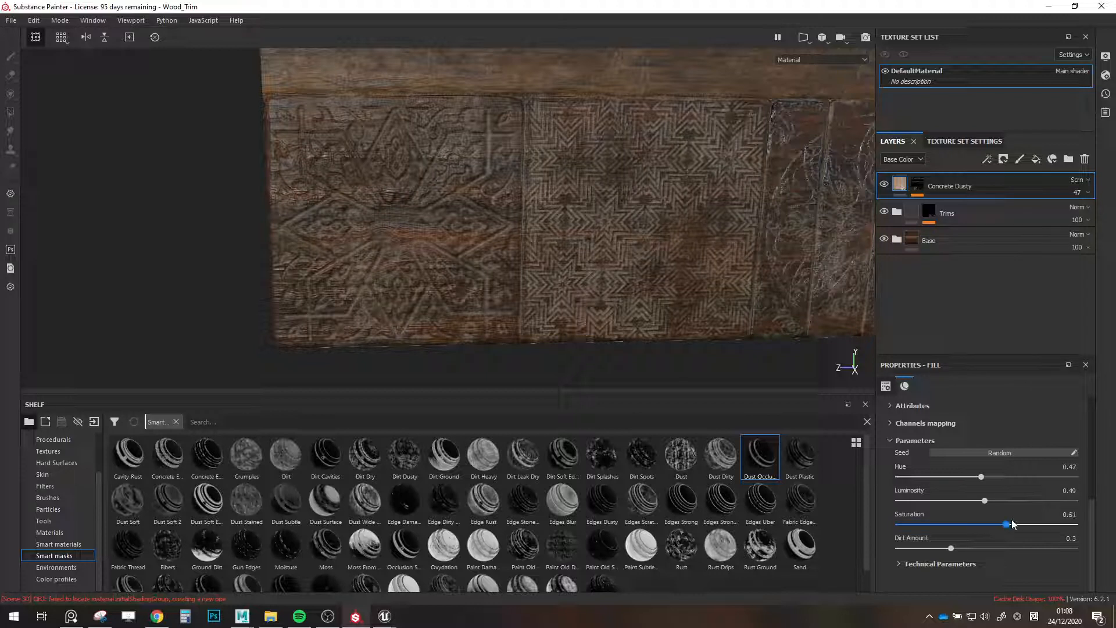
Try Overlay blending on the Concrete Dusty layer with Luminosity 0.72 and Saturation 0.41.
left_click(1079, 180)
left_click(1060, 357)
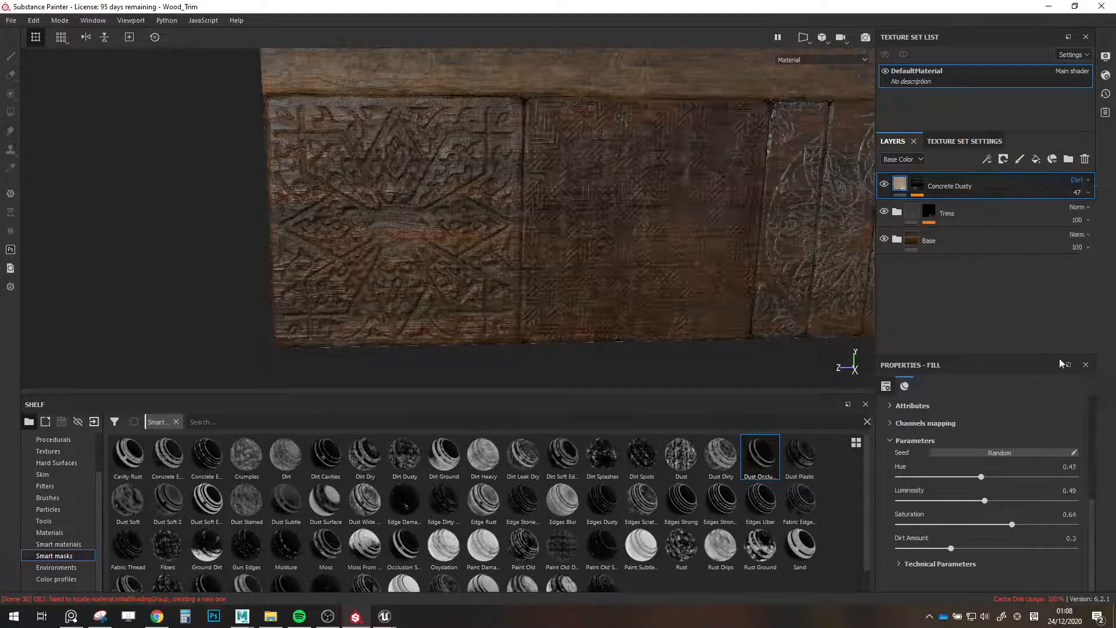
left_click_drag(984, 500, 970, 525)
Try Color dodge blending on the Concrete Dusty layer with Luminosity 0.78 and opacity 7.
left_click(1077, 180)
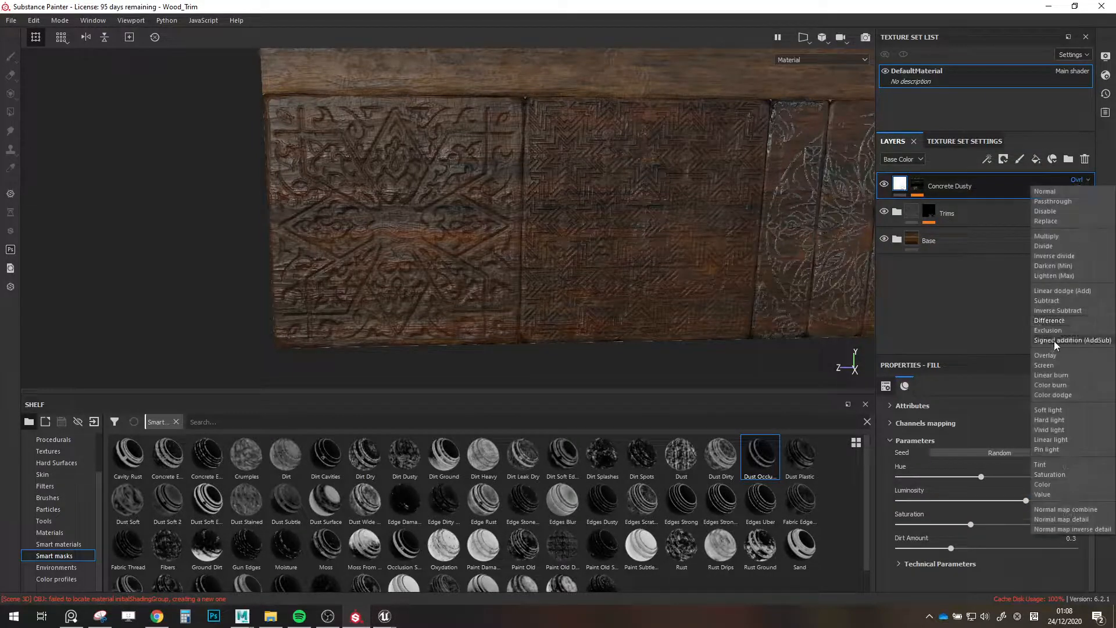
left_click(1060, 396)
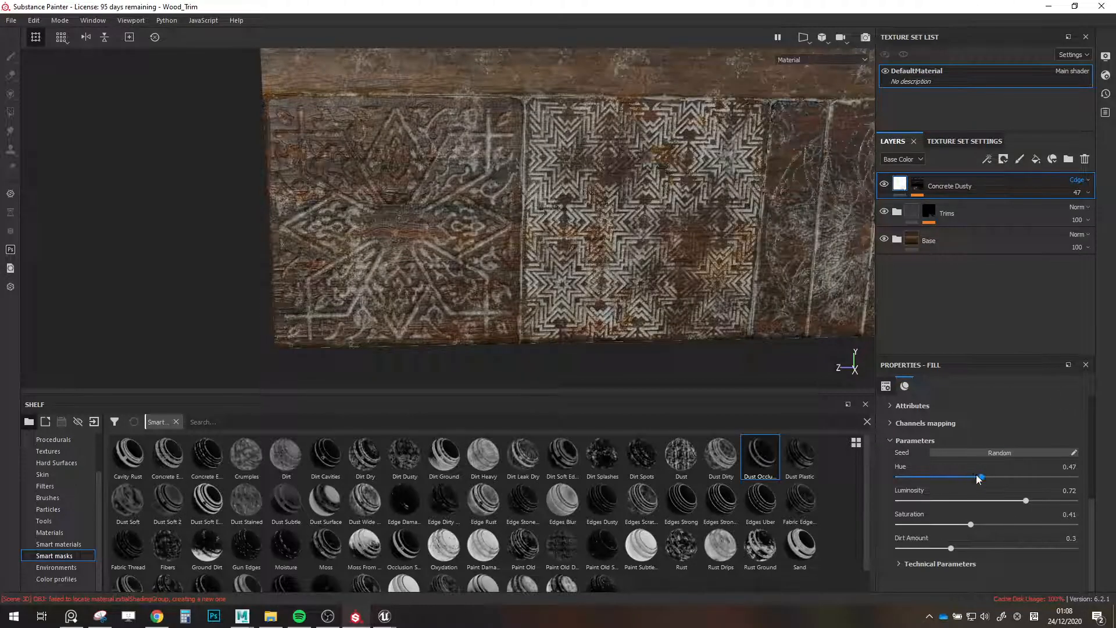
left_click_drag(1010, 503, 1035, 495)
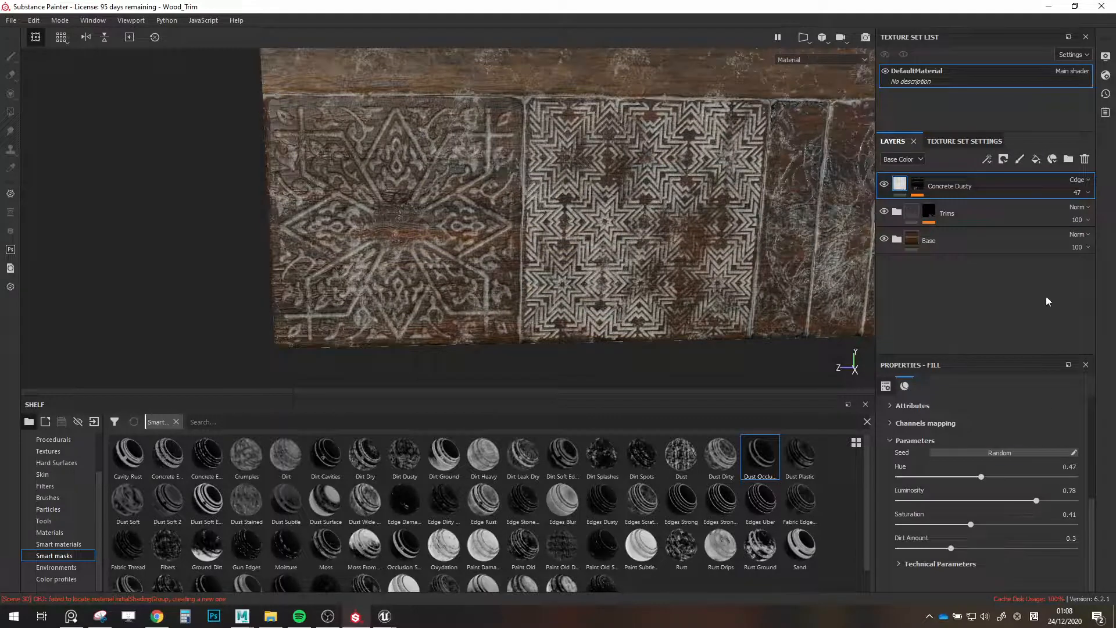
left_click(1080, 194)
left_click_drag(1084, 214, 1065, 222)
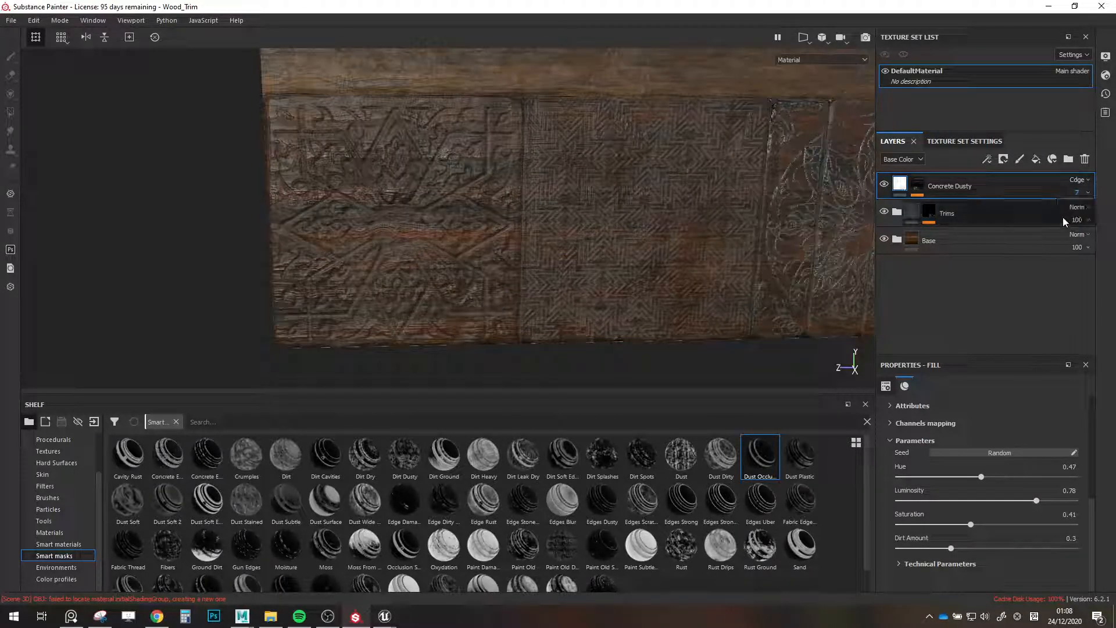
Blend the Concrete Dusty layer in Screen mode at opacity 26, with Luminosity 0.47 and Saturation 0.7.
left_click(1078, 180)
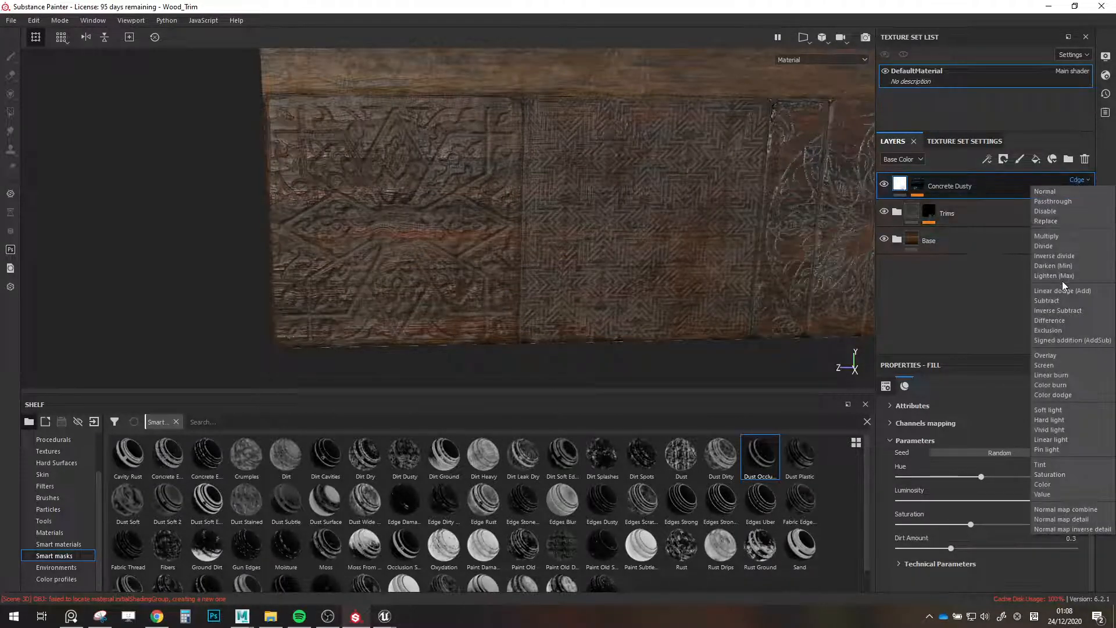
left_click(1055, 367)
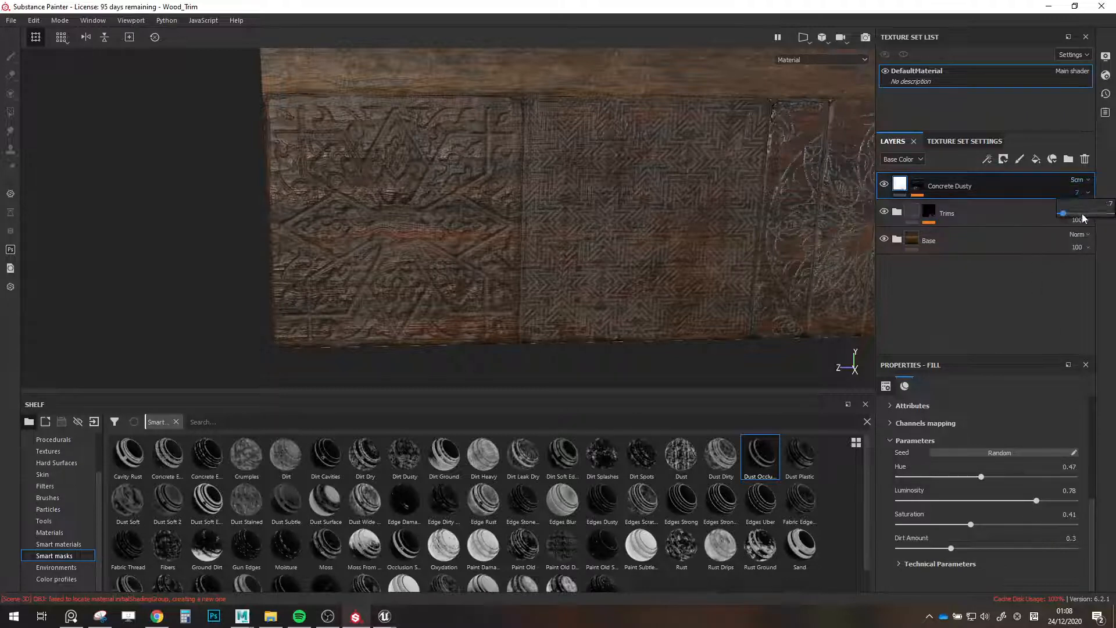
mouse_move(1003, 508)
left_mouse_down()
mouse_move(968, 507)
mouse_move(985, 508)
mouse_move(972, 525)
mouse_move(1036, 527)
mouse_move(982, 505)
left_mouse_up()
left_click_drag(617, 262, 694, 319, "alt")
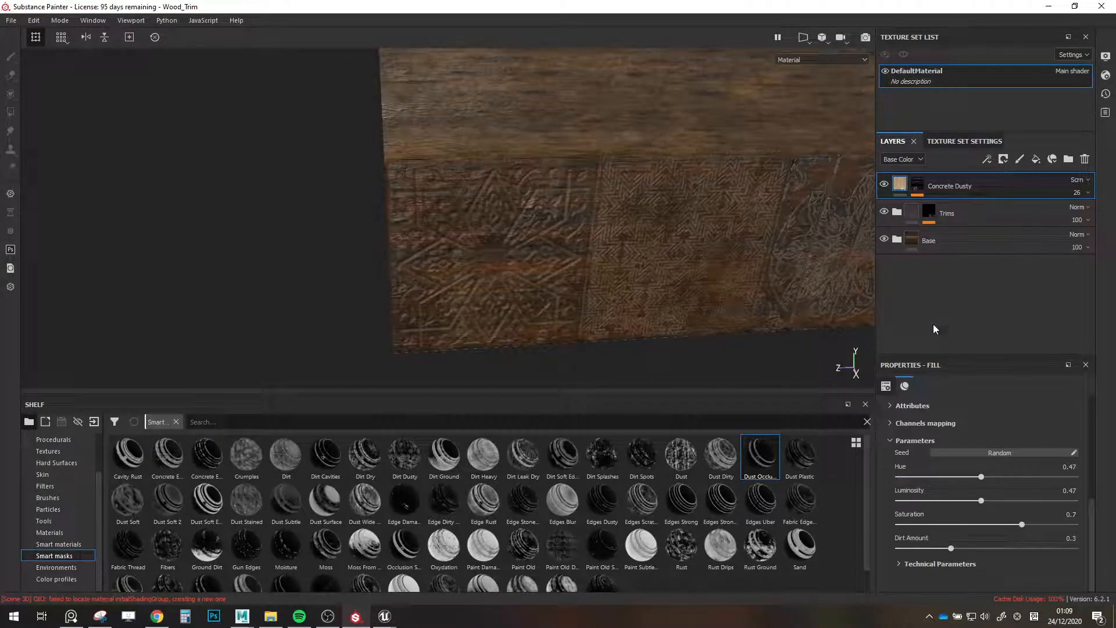
Set the mask's Dirt generator to Dirt Level 0.71, Dirt Contrast 0.67, Triplanar Blending Contrast 0.28 and Grunge Amount 0.15.
left_click(918, 194)
left_click(941, 206)
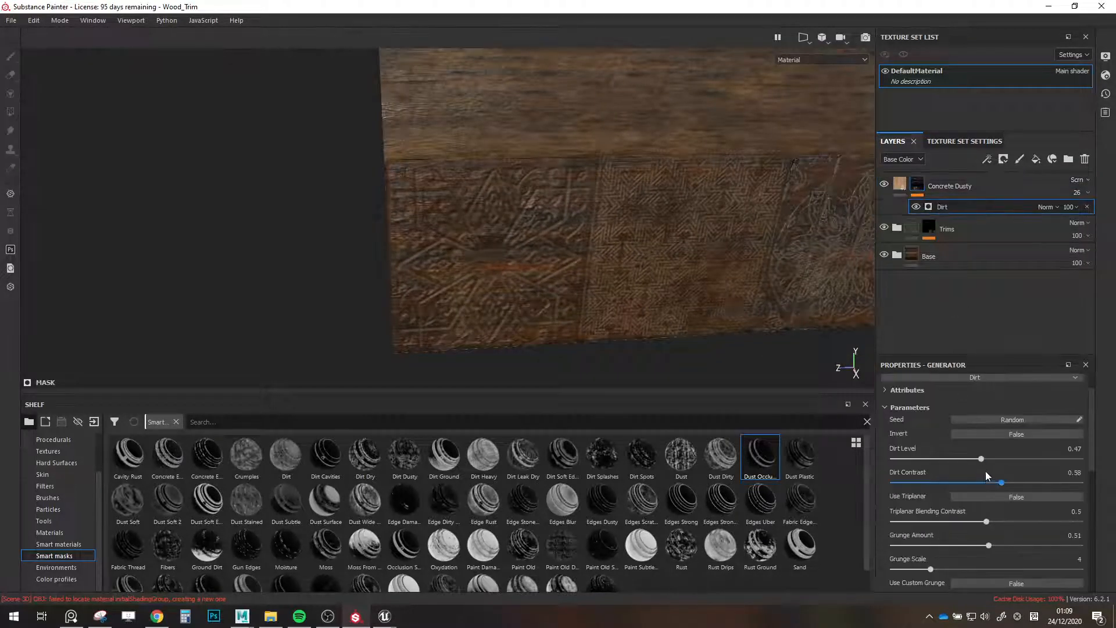
mouse_move(1000, 481)
left_mouse_down()
mouse_move(1028, 483)
mouse_move(989, 460)
mouse_move(1006, 460)
left_mouse_up()
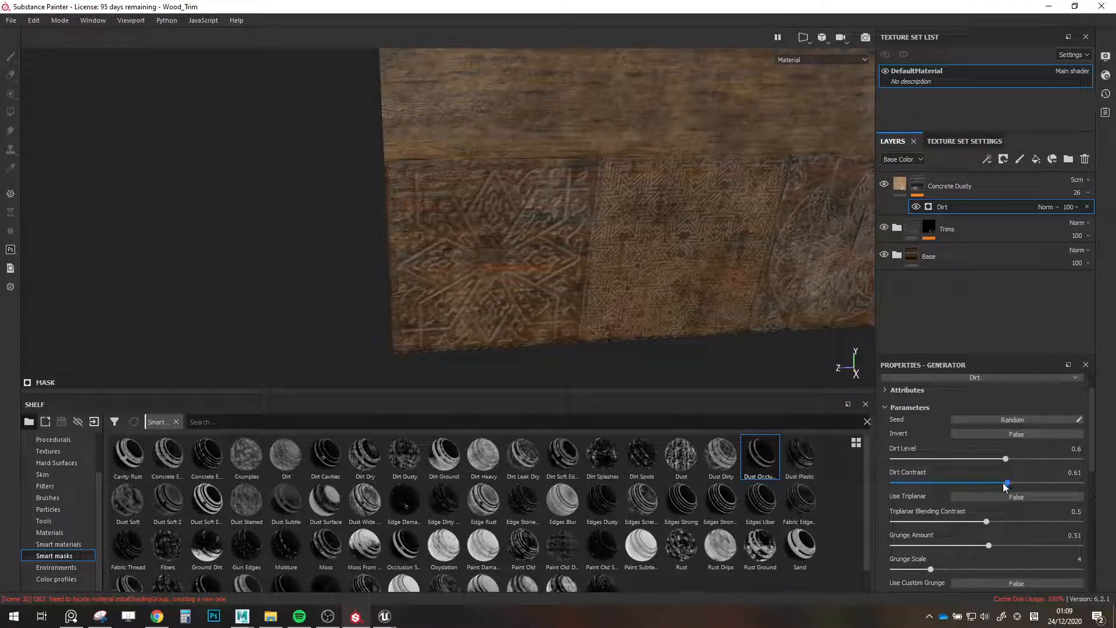
left_click_drag(989, 545, 932, 547)
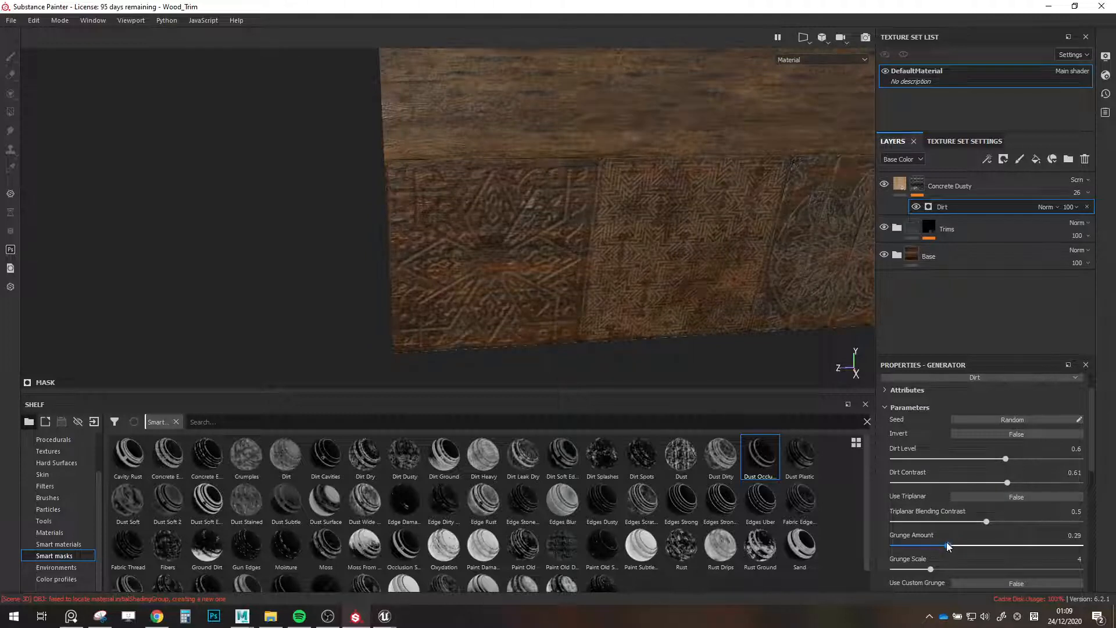
left_click_drag(986, 521, 921, 546)
left_click_drag(588, 352, 717, 382, "alt")
left_click_drag(943, 546, 920, 546)
left_click_drag(1006, 459, 1018, 483)
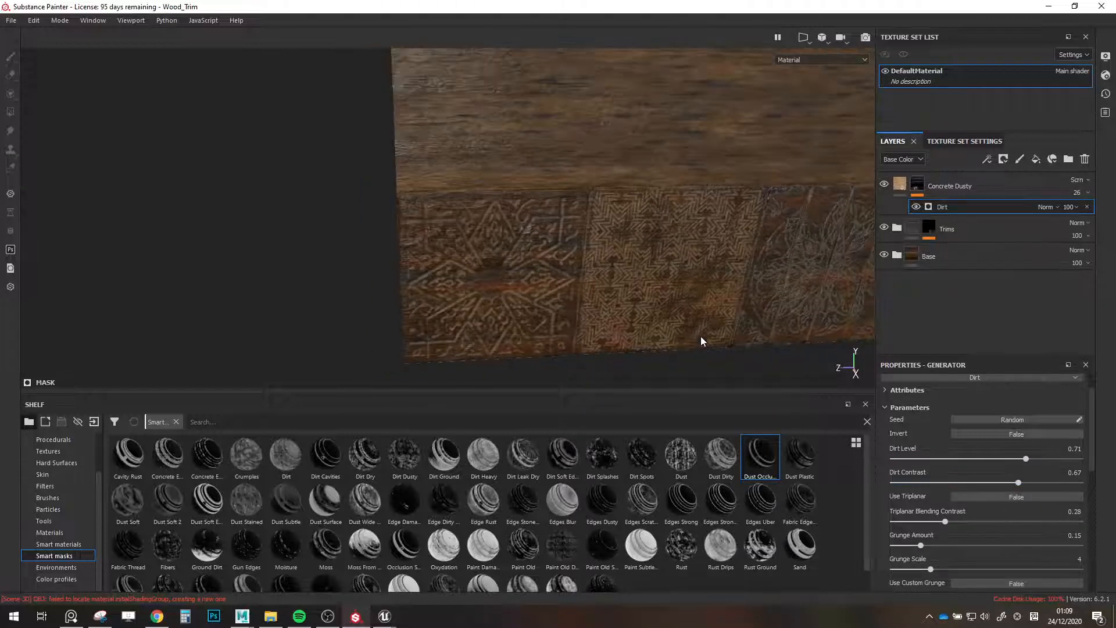
Refine the Dirt generator with Triplanar Blending Contrast 0.24 and Dirt Level 0.59, checking the carved panels.
left_click_drag(701, 337, 687, 313, "alt")
left_click_drag(964, 519, 938, 523)
mouse_move(1026, 458)
left_mouse_down()
mouse_move(996, 460)
mouse_move(1012, 459)
left_mouse_up()
scroll(582, 291, "down", 2)
left_click_drag(565, 287, 587, 292, "alt")
scroll(619, 295, "up", 2)
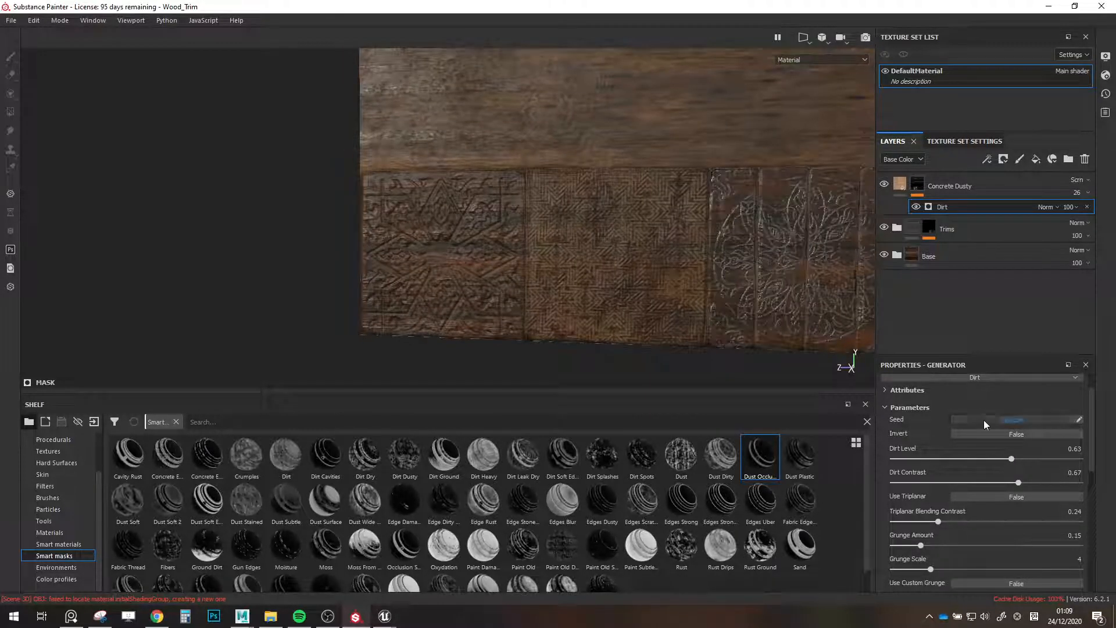
mouse_move(1011, 459)
left_mouse_down()
mouse_move(993, 459)
mouse_move(1004, 459)
left_mouse_up()
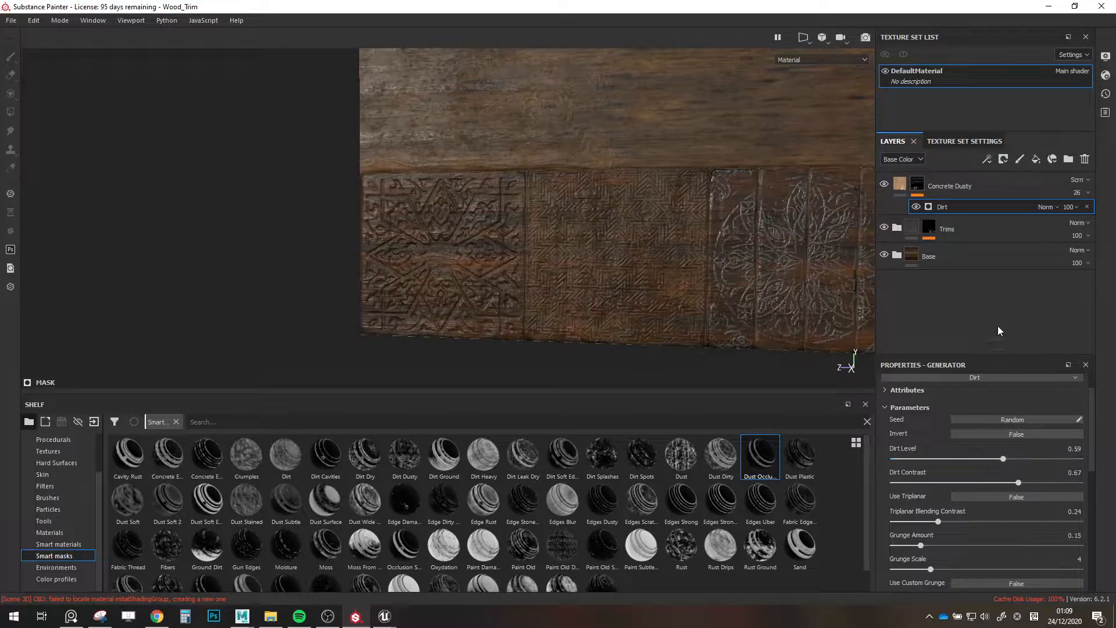
Lower the Concrete Dusty layer's opacity to 19 and check it on the carved panels.
left_click(1076, 194)
left_click_drag(1081, 214, 1070, 222)
mouse_move(786, 228)
left_mouse_down("alt")
mouse_move(640, 240)
mouse_move(685, 244)
left_mouse_up("alt")
Add a Paint effect above the Dirt generator in the Concrete Dusty layer's mask.
left_click(970, 187)
left_click(961, 207)
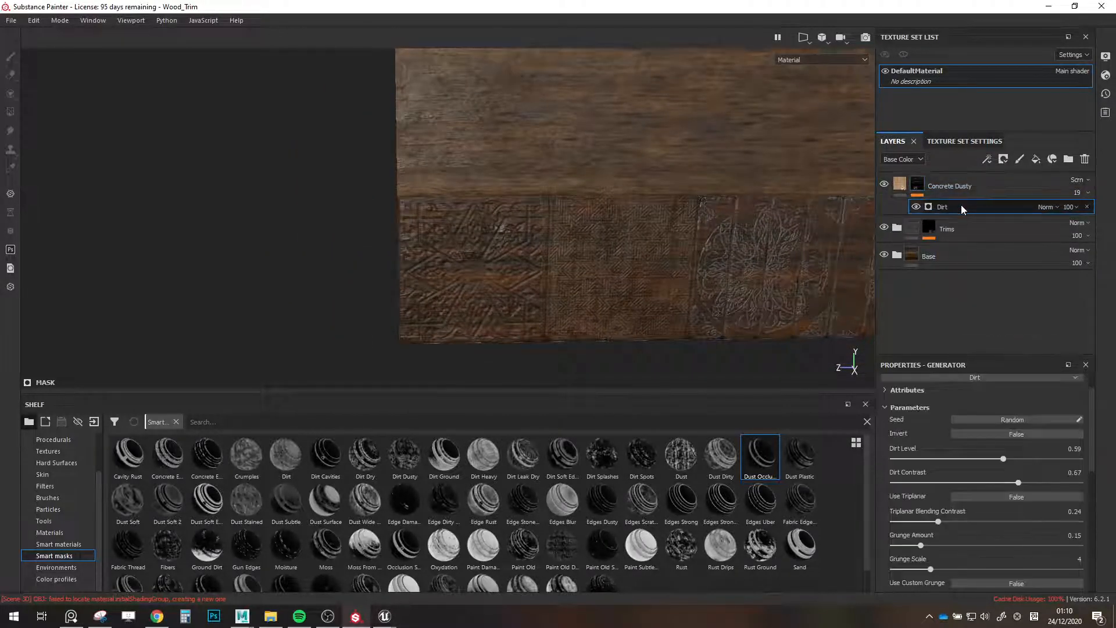
right_click(961, 208)
left_click(1010, 226)
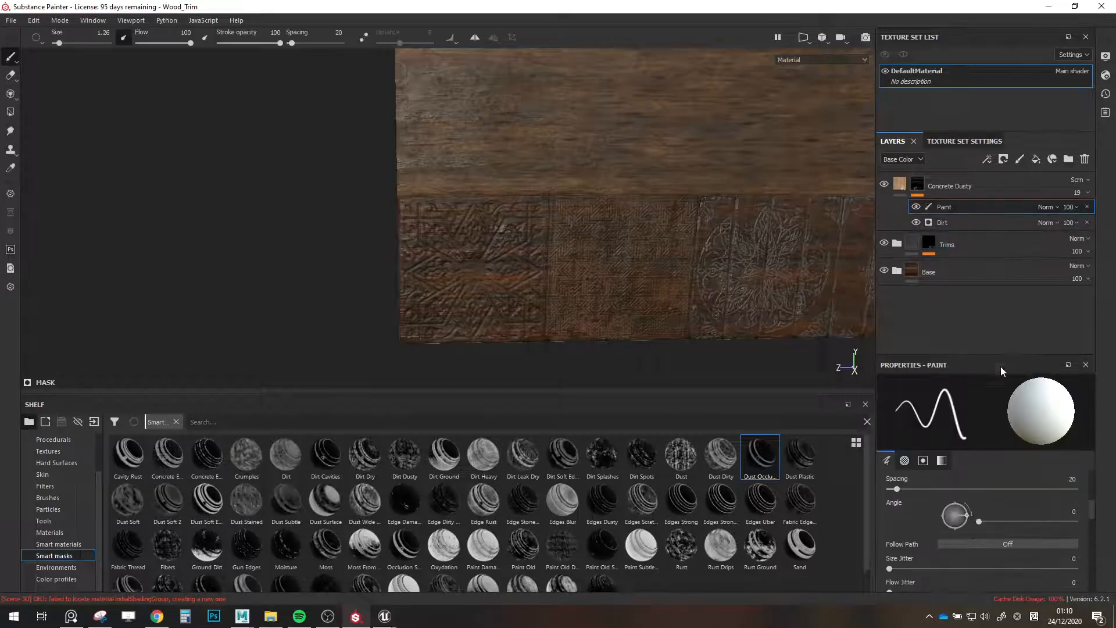
Use Polygon Fill to fill the whole trim mesh with black (value 0) in the Paint effect.
left_click_drag(454, 300, 475, 291, "alt")
scroll(475, 290, "down", 3)
key("4")
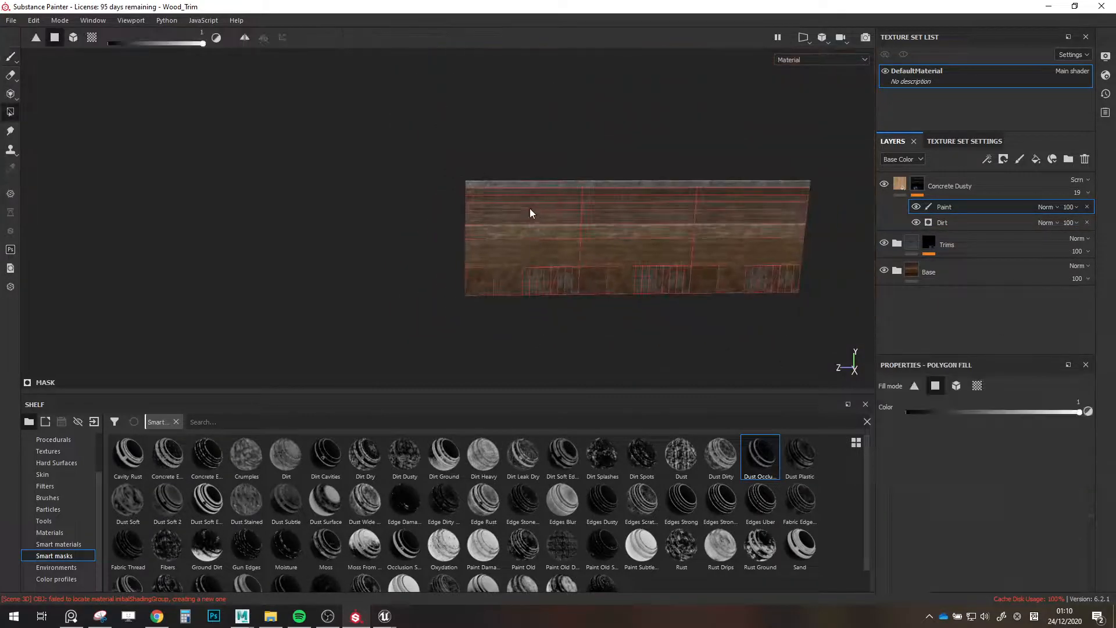
key("x")
left_click_drag(459, 135, 844, 340)
scroll(692, 298, "up", 9)
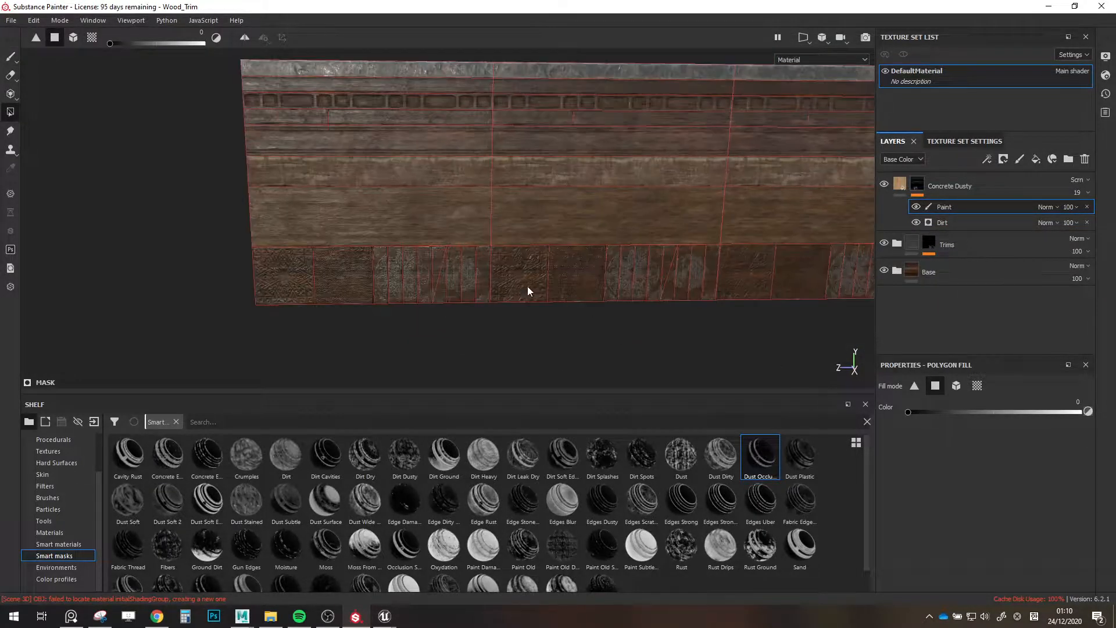
Fill the two carved geometric panels beside the planked medallion section with white (value 1) in the Paint effect.
scroll(547, 300, "down", 2)
key("x")
left_click(565, 294)
left_click(684, 277)
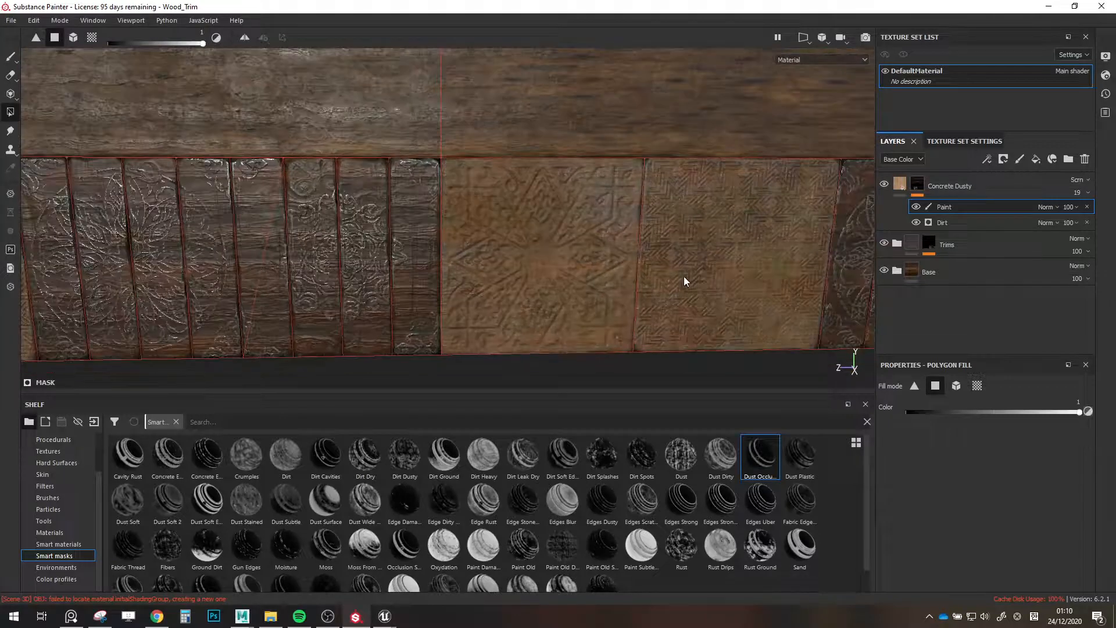
Set the Paint effect's blending mode to Multiply and check the dust on the carved panels.
left_click(1056, 207)
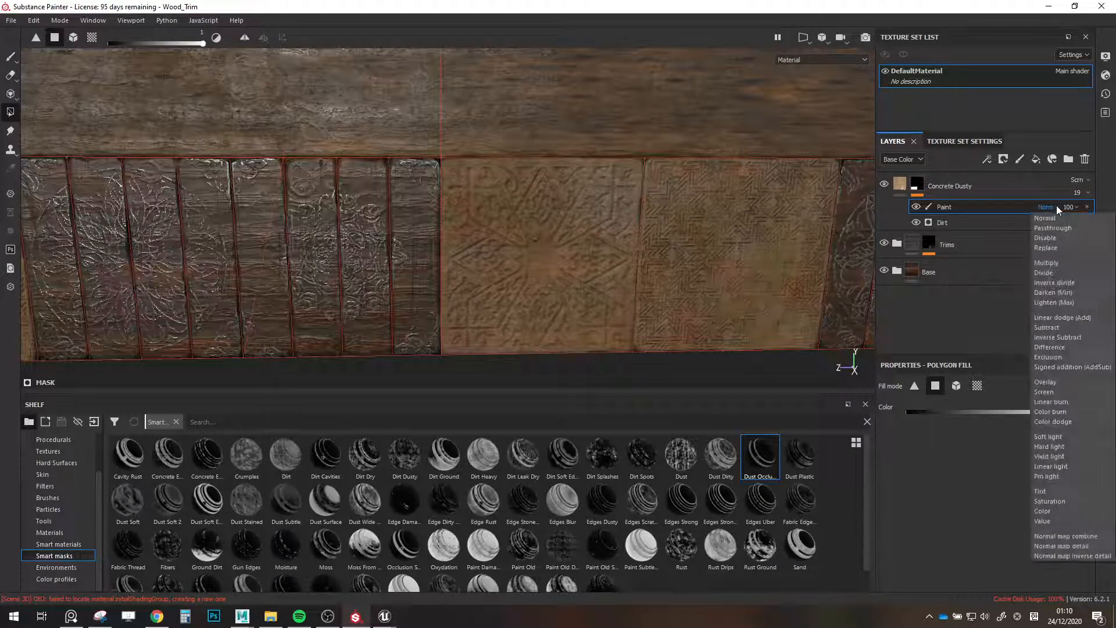
left_click(1058, 265)
scroll(633, 235, "down", 2)
middle_click_drag(633, 236, 477, 253, "alt")
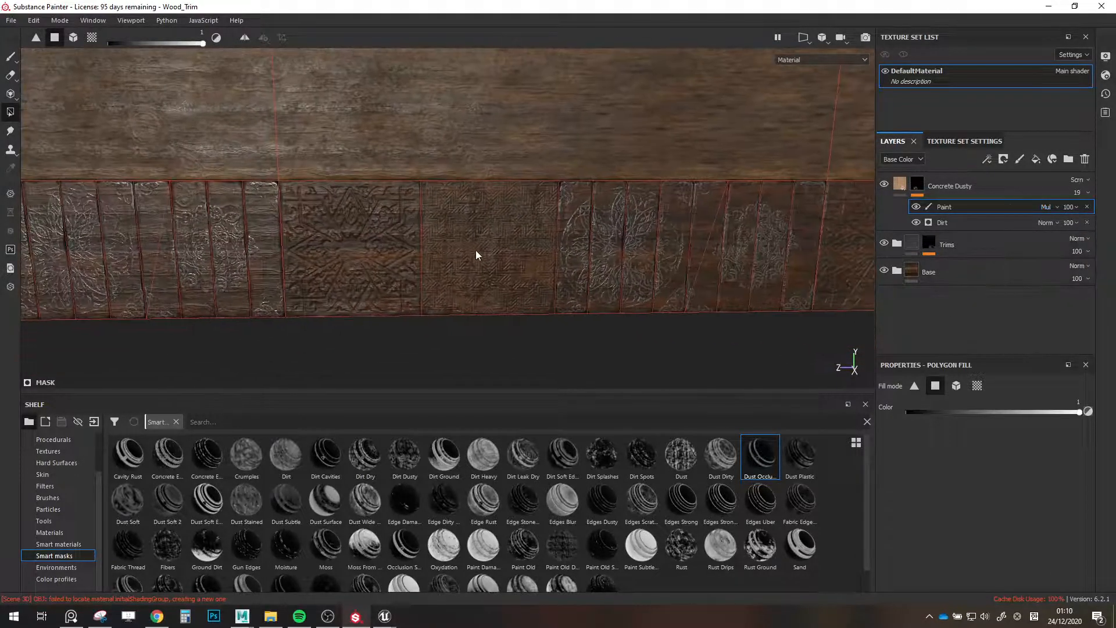
middle_click_drag(573, 267, 490, 274, "alt")
scroll(494, 276, "up", 5)
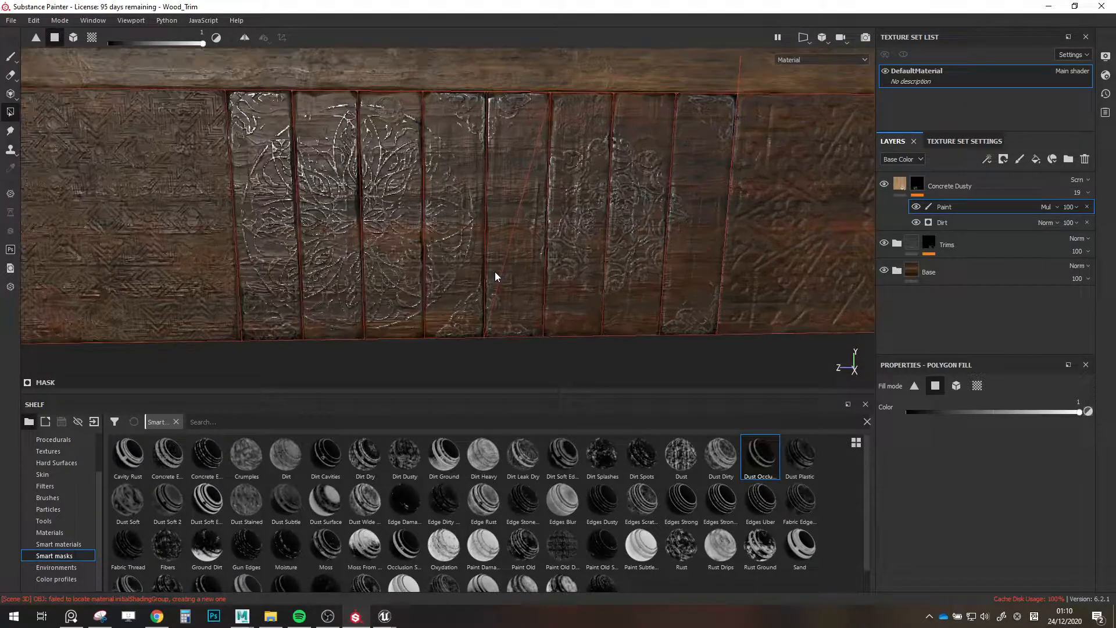
scroll(495, 276, "down", 4)
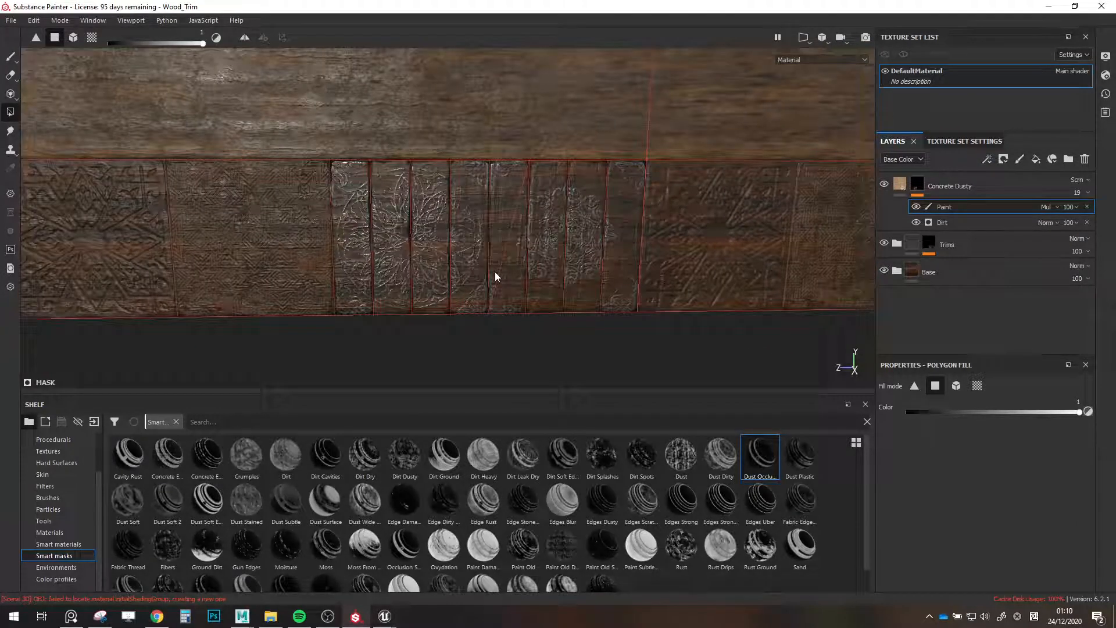
scroll(495, 276, "down", 1)
middle_click_drag(430, 269, 233, 278, "alt")
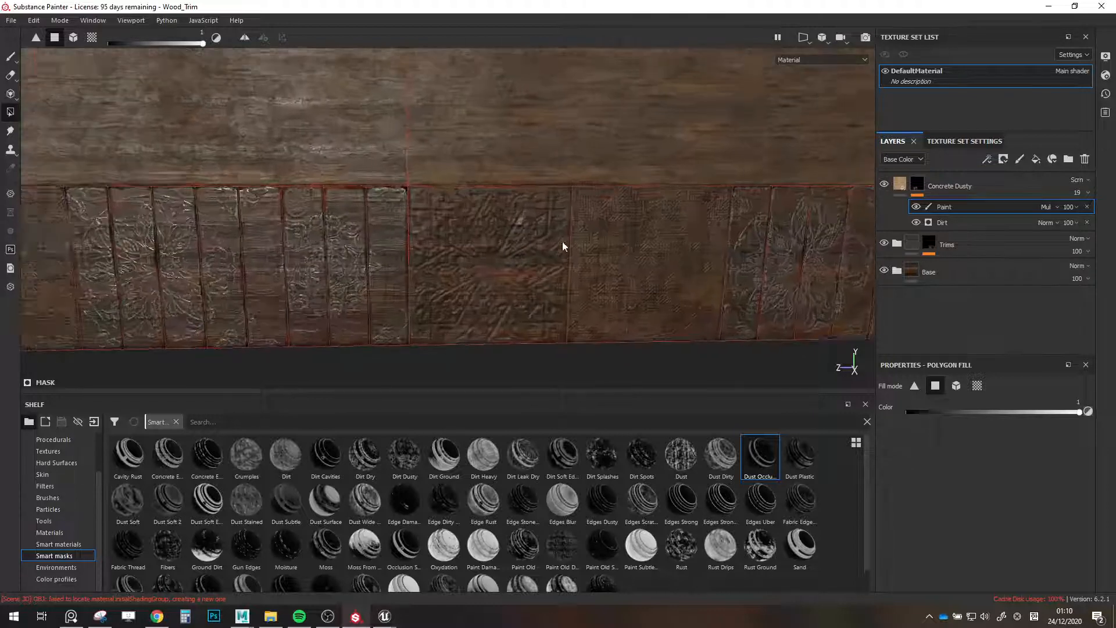
scroll(563, 247, "up", 3)
right_click(955, 193)
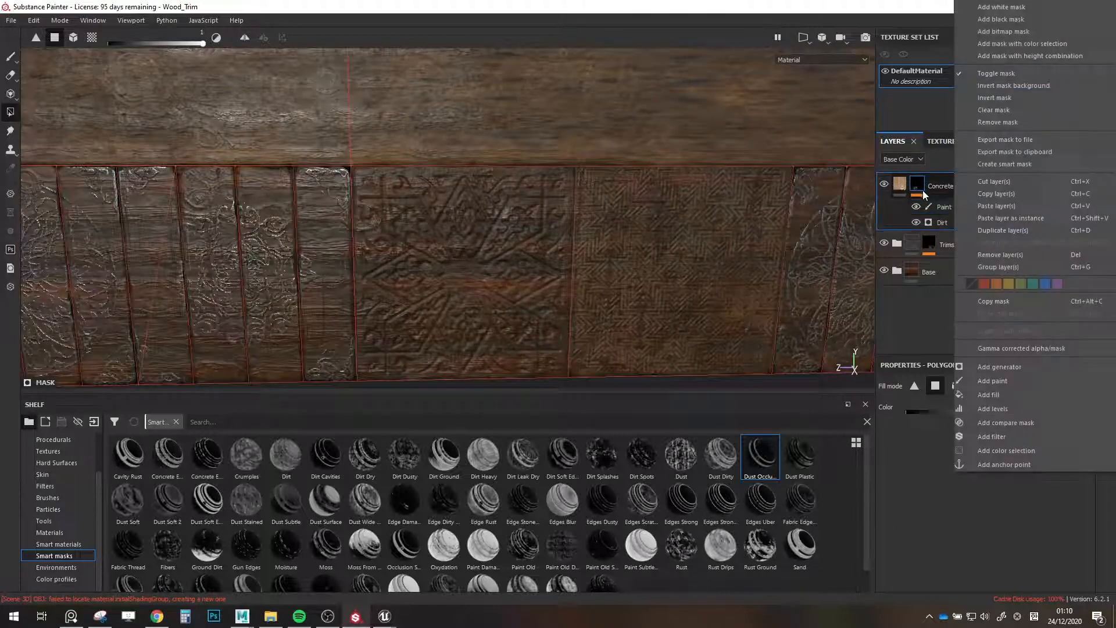
left_click(942, 206)
left_click(965, 222)
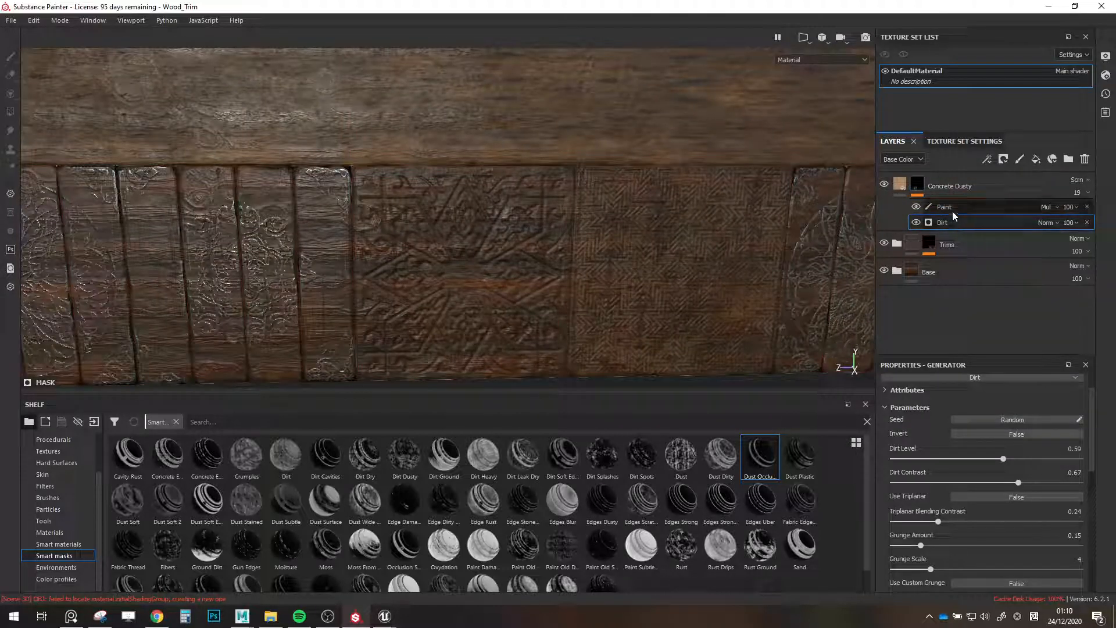
left_click(955, 210)
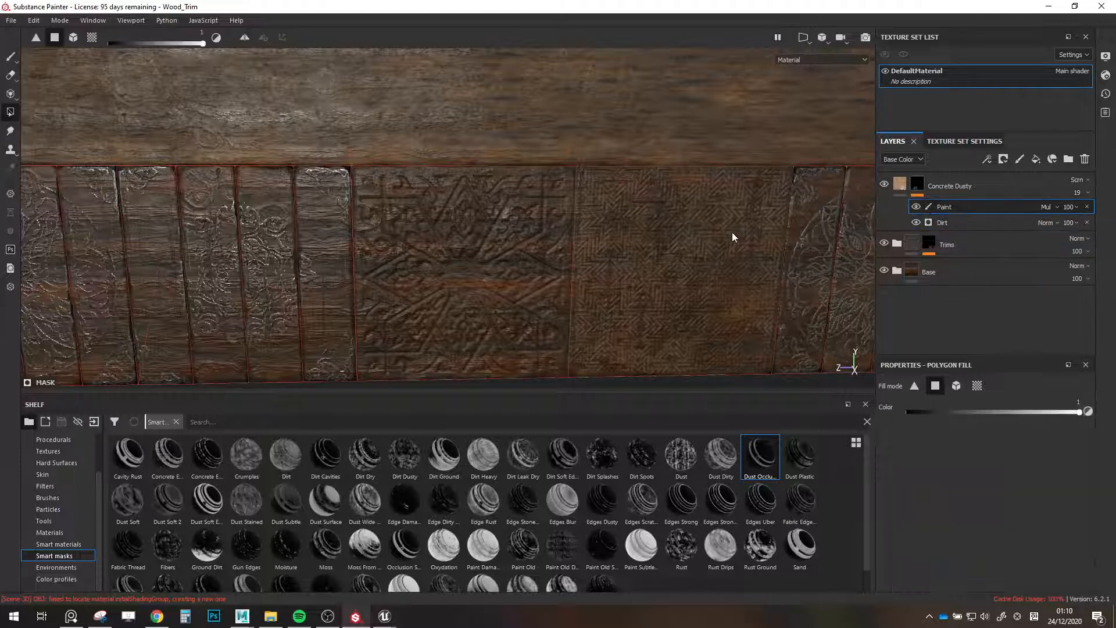
left_click(968, 226)
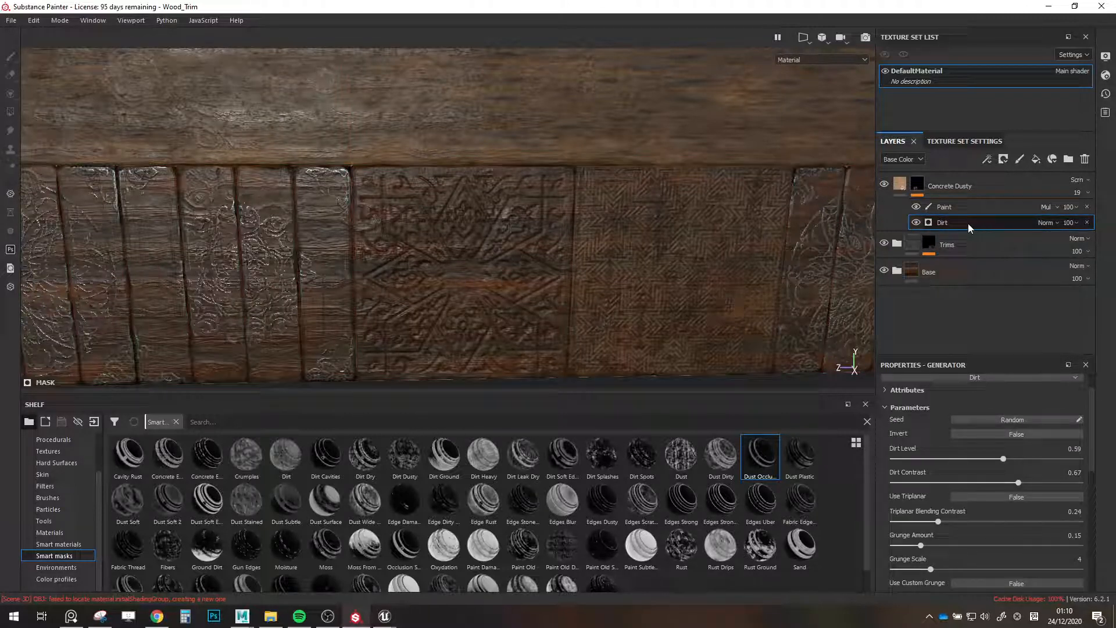
right_click(964, 224)
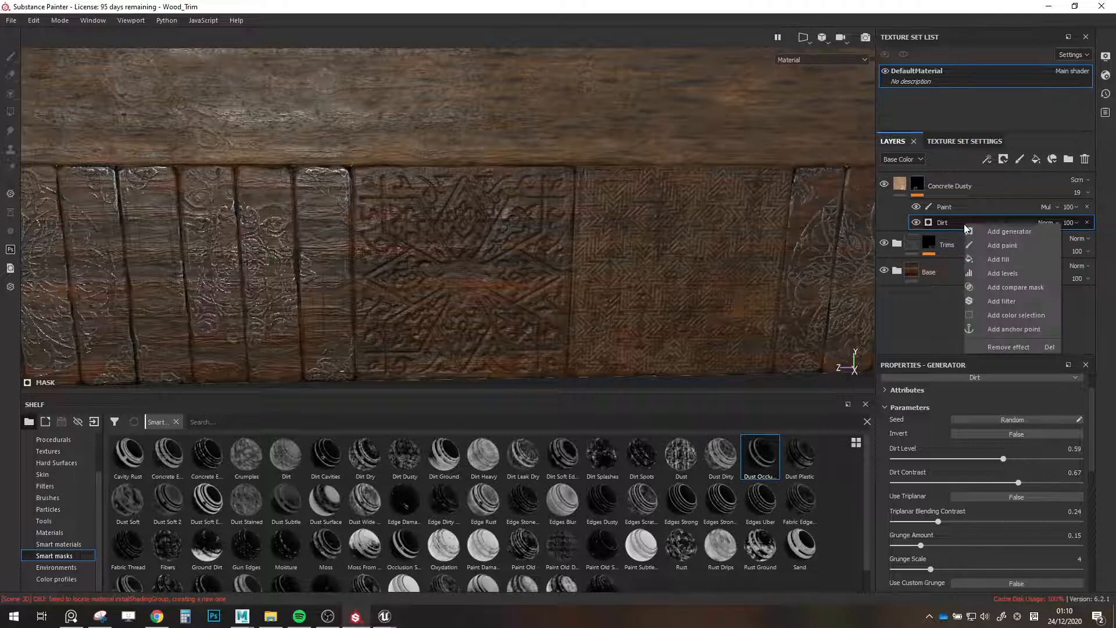
left_click(953, 226)
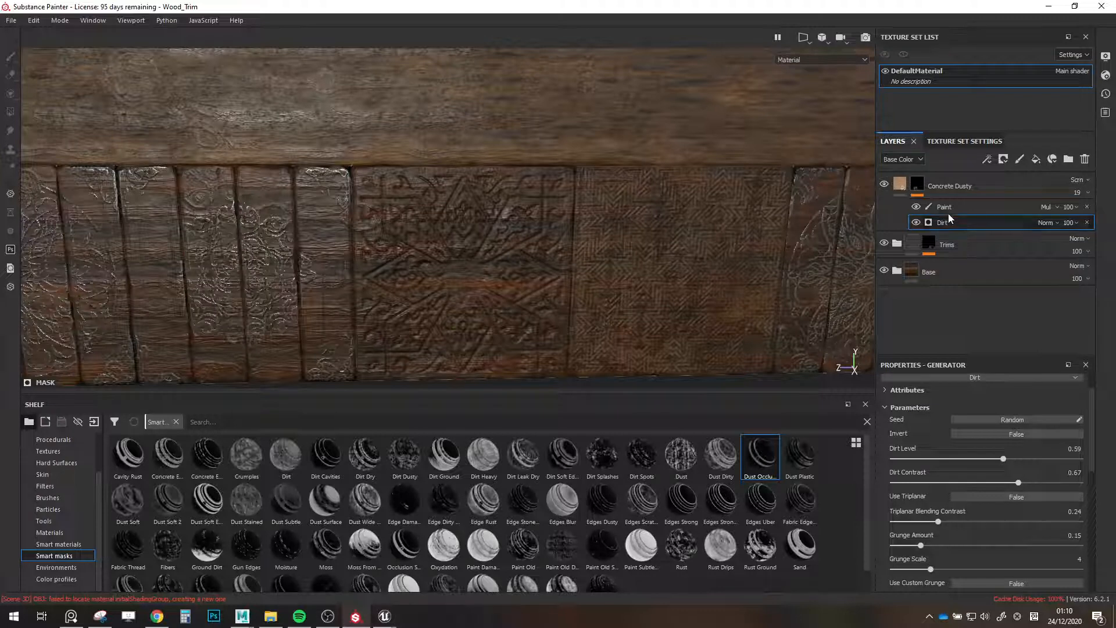
right_click(974, 222)
left_click(958, 211)
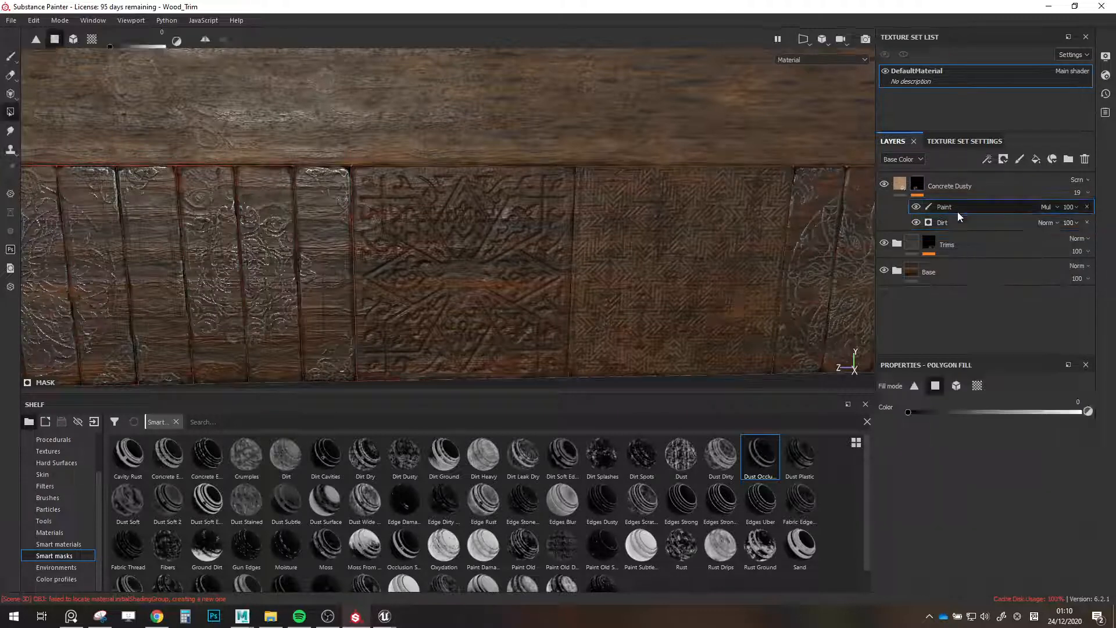
left_click(958, 210)
Apply the Dust Occlusion smart mask to Concrete Dusty and set its Dirt generator to Dirt Level 0.68, Dirt Contrast 0.78, Triplanar Blending Contrast 0.24, Grunge Amount 0.29.
left_click_drag(767, 453, 943, 185)
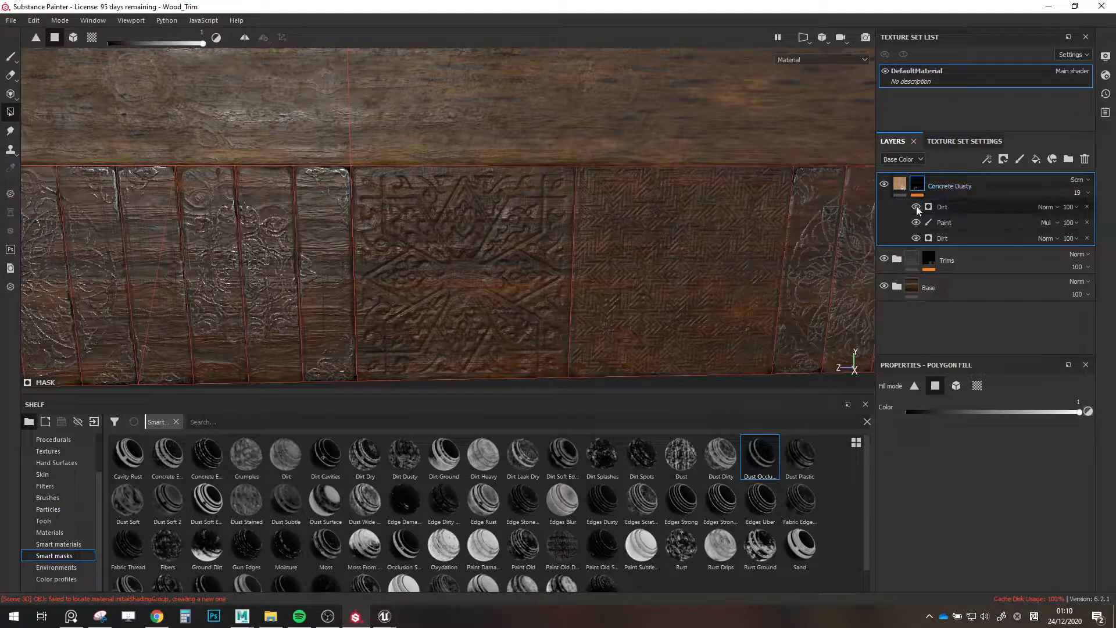
left_click(951, 207)
left_click_drag(963, 463, 1062, 485)
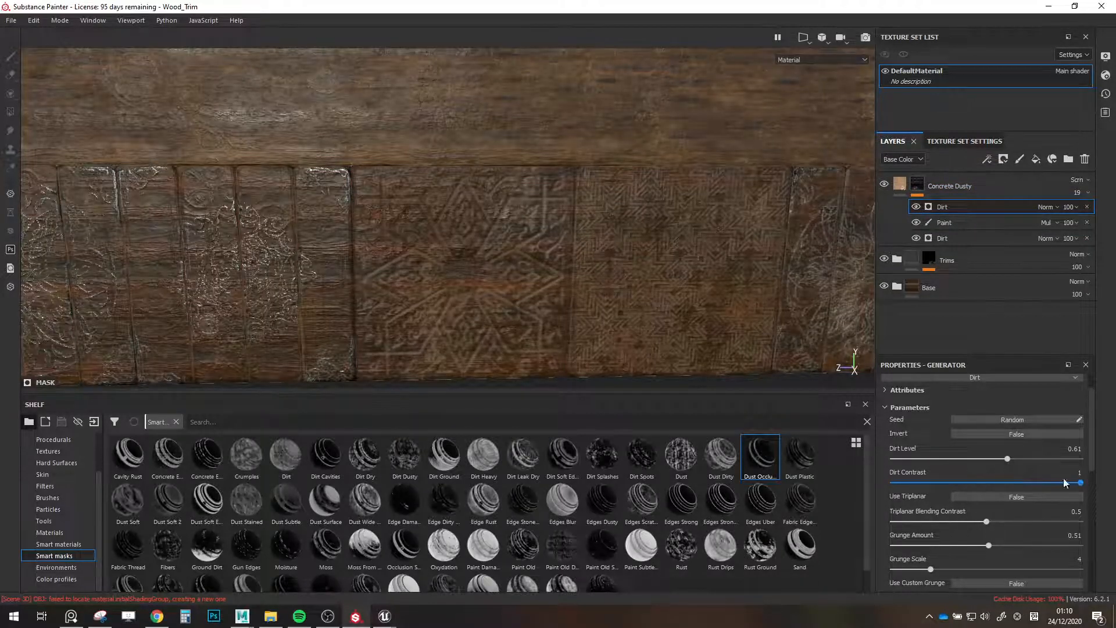
mouse_move(1008, 460)
left_mouse_down()
mouse_move(986, 458)
mouse_move(1010, 468)
left_mouse_up()
left_click_drag(1080, 483, 1041, 487)
left_click_drag(986, 521, 947, 545)
left_click_drag(1004, 458, 1021, 461)
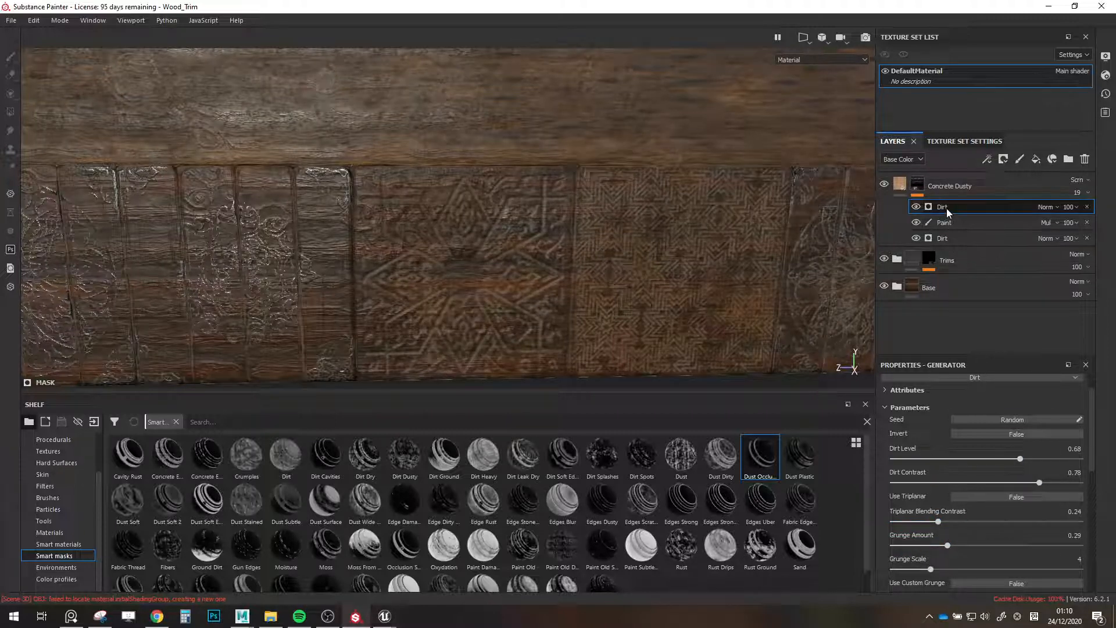
Try the new Dirt generator below the Paint effect, restore its order and compare the mask effects by toggling their visibility.
left_click_drag(946, 208, 957, 235)
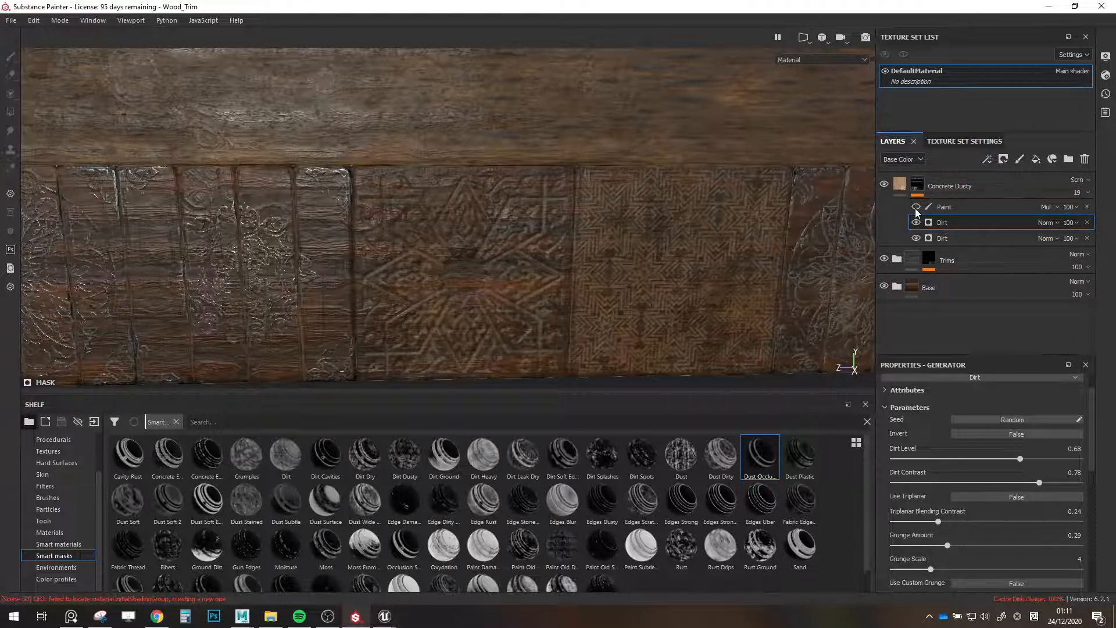
left_click_drag(938, 223, 940, 203)
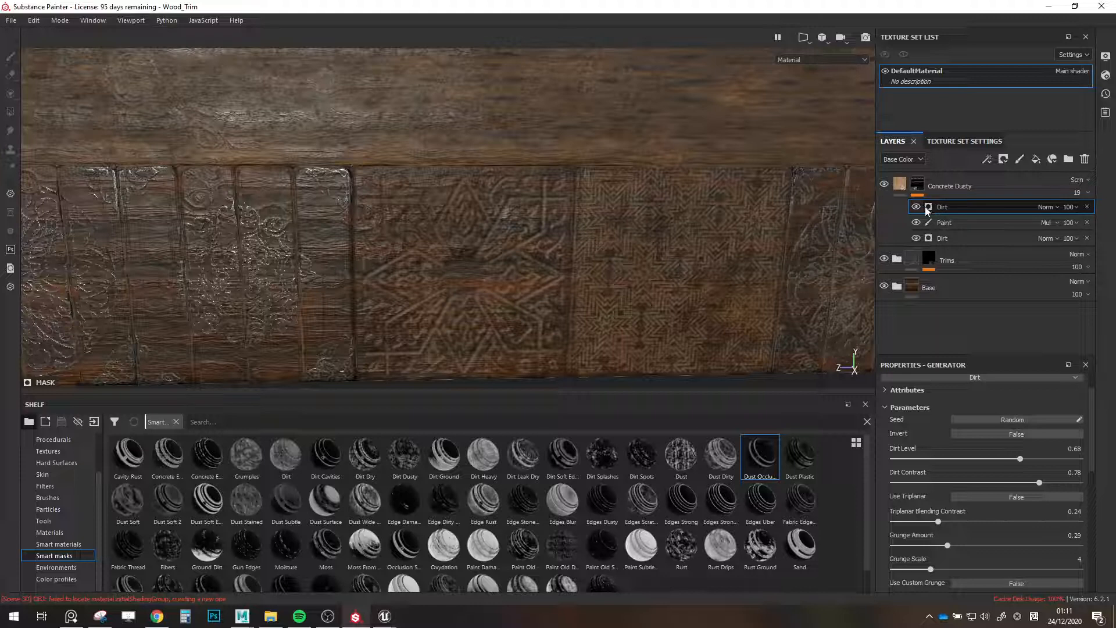
left_click(916, 206)
left_click(916, 224)
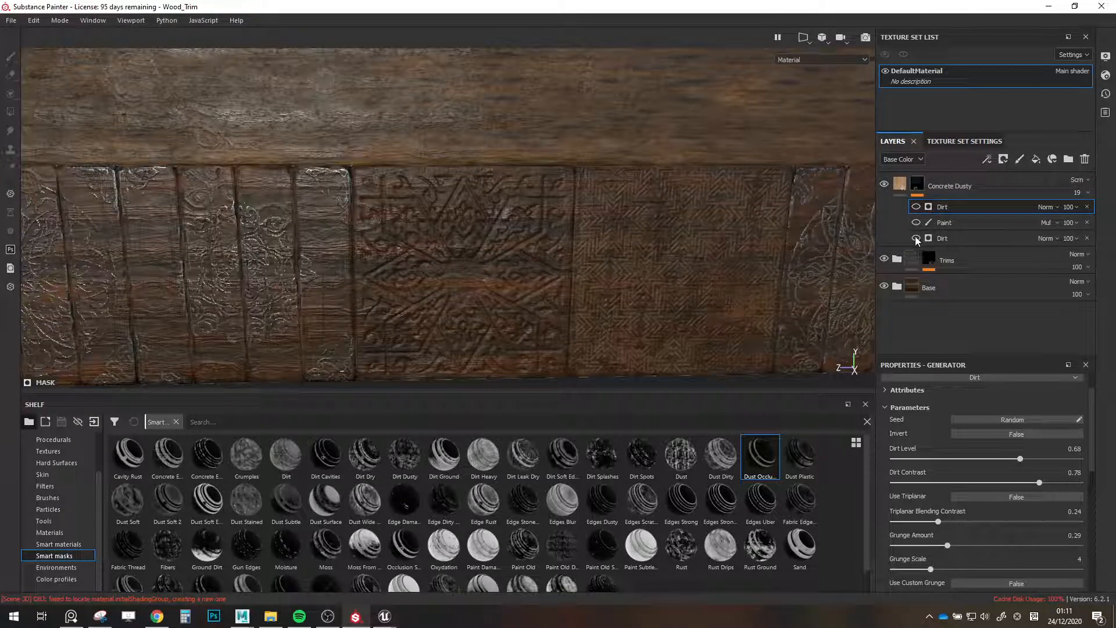
left_click(915, 238)
left_click(916, 223)
left_click(944, 222)
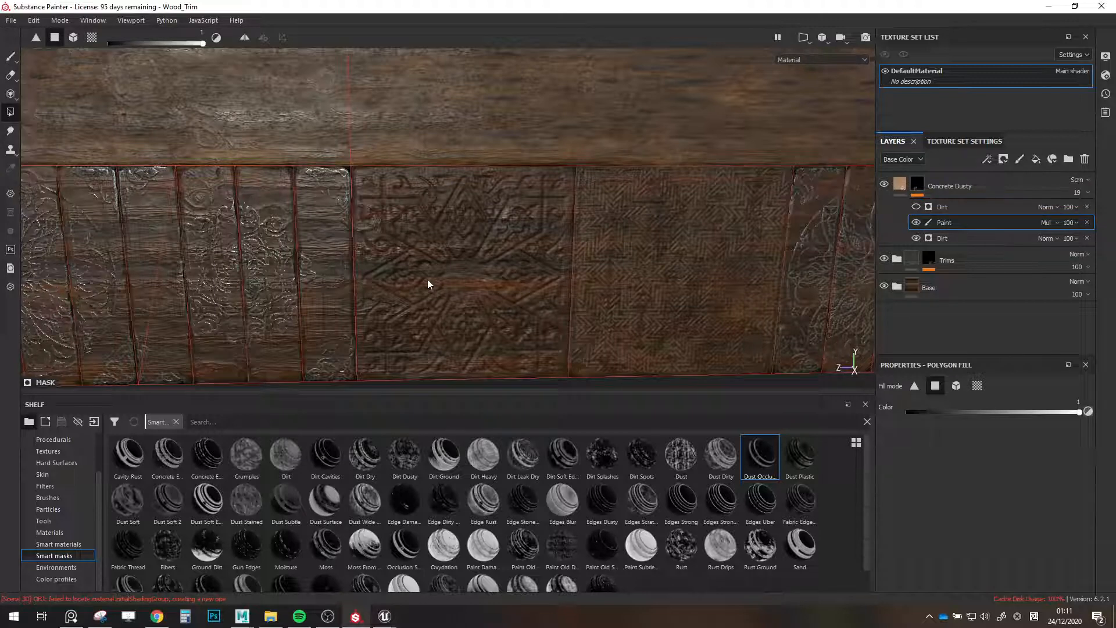
Compare the carved panels with the upper Dirt generator shown and hidden, and delete that generator from the mask.
key("x")
left_click(941, 207)
left_click(916, 207)
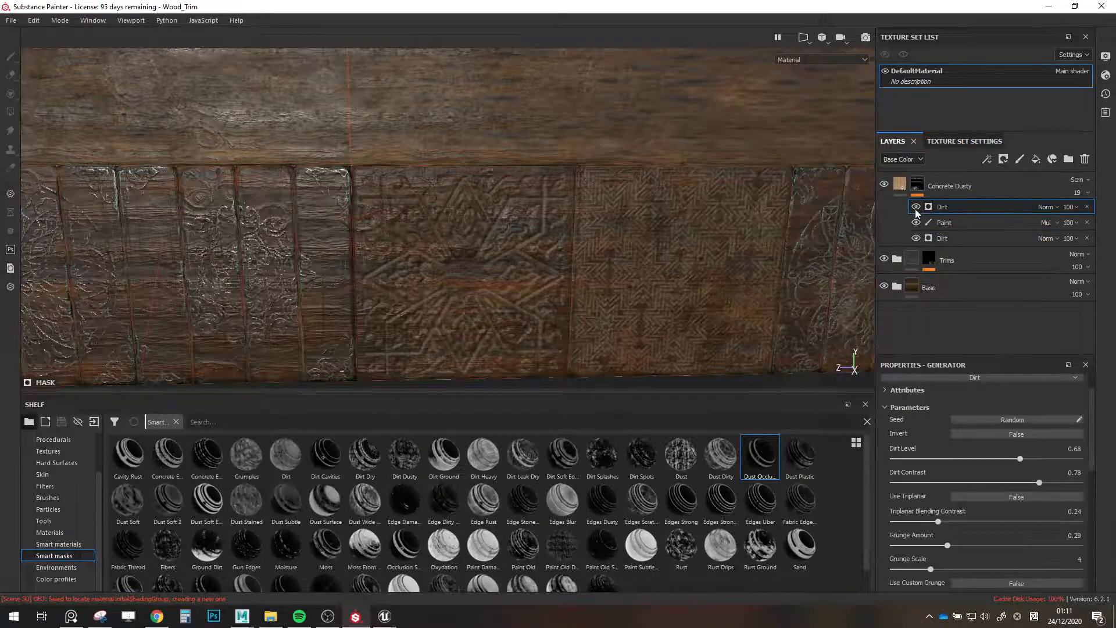
left_click(916, 207)
left_click(916, 207)
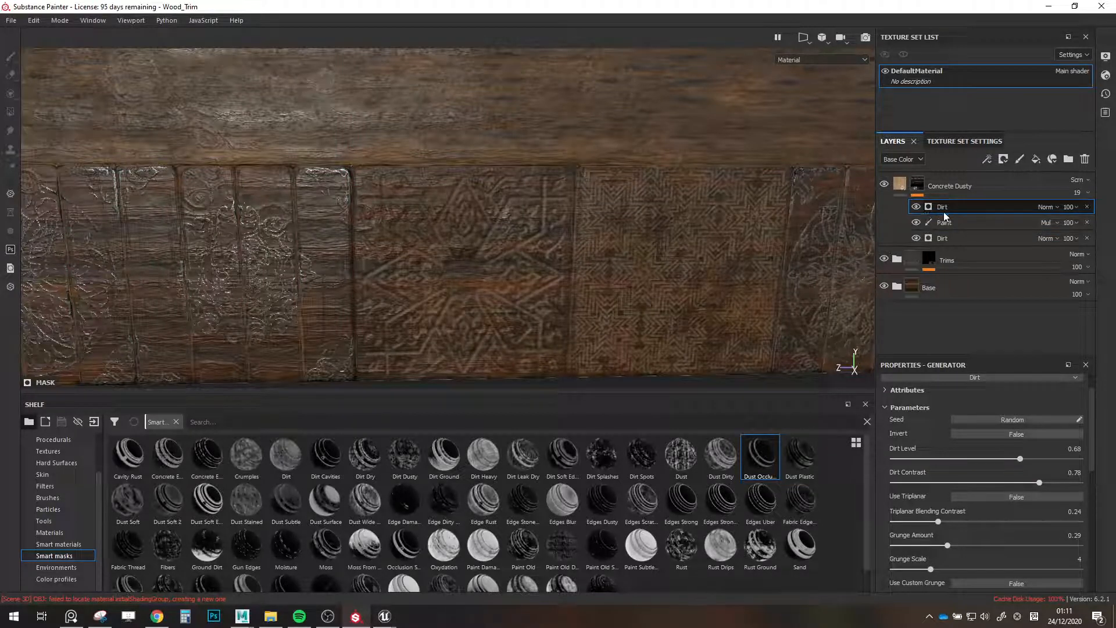
left_click(916, 207)
left_click(1087, 207)
Set the mask's remaining Dirt generator to Dirt Level 0.5 and Dirt Contrast 0.76.
right_click_drag(733, 242, 683, 264, "alt")
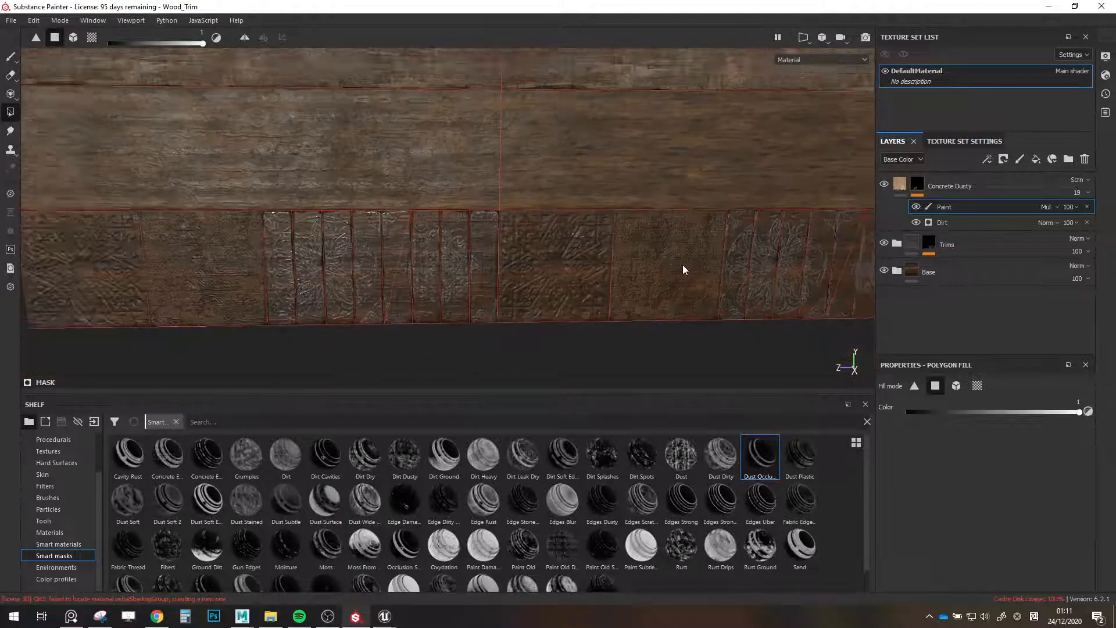
middle_click_drag(682, 264, 563, 288, "alt")
right_click_drag(563, 287, 667, 284, "alt")
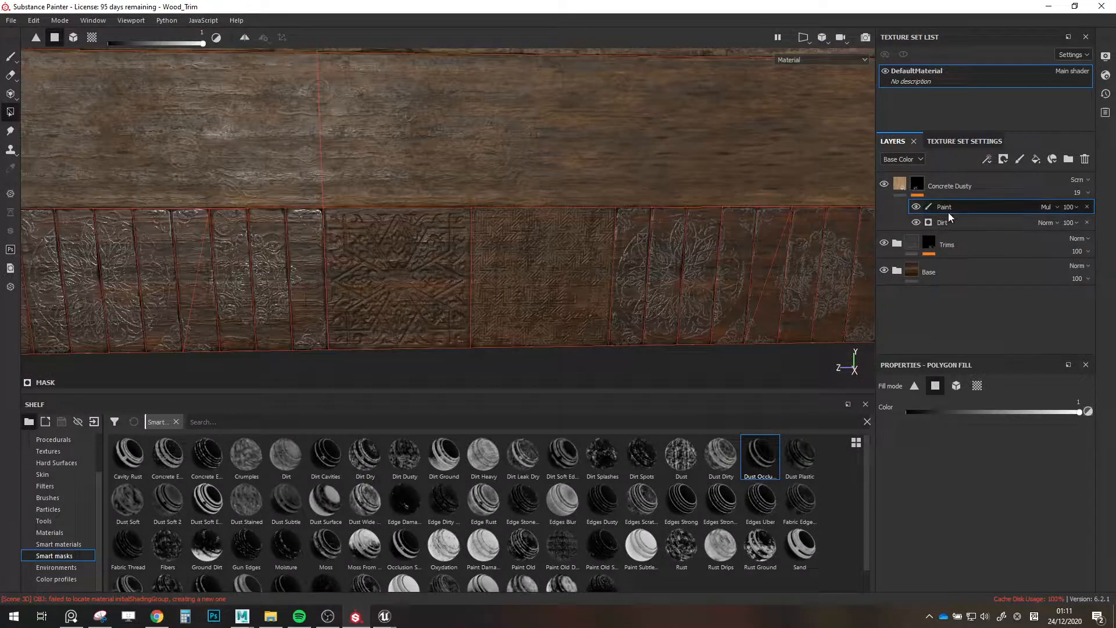
left_click(945, 227)
left_click_drag(1003, 458, 978, 460)
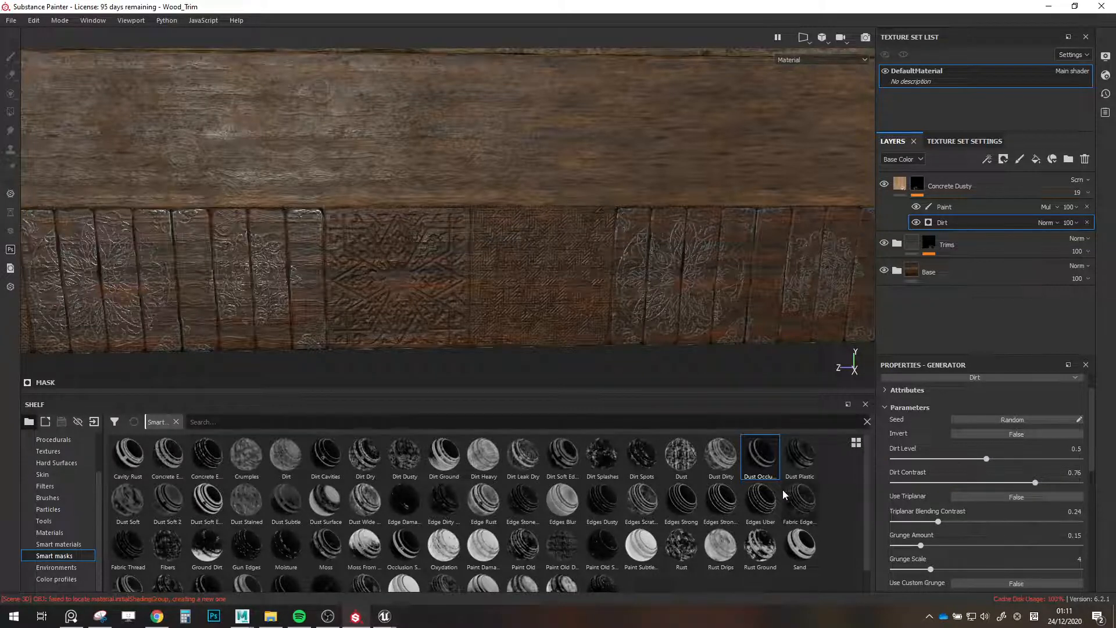
Apply the Edges Strong smart mask to the Concrete Dusty layer's mask and check the carved panels.
scroll(782, 491, "down", 1)
left_click_drag(692, 486, 943, 207)
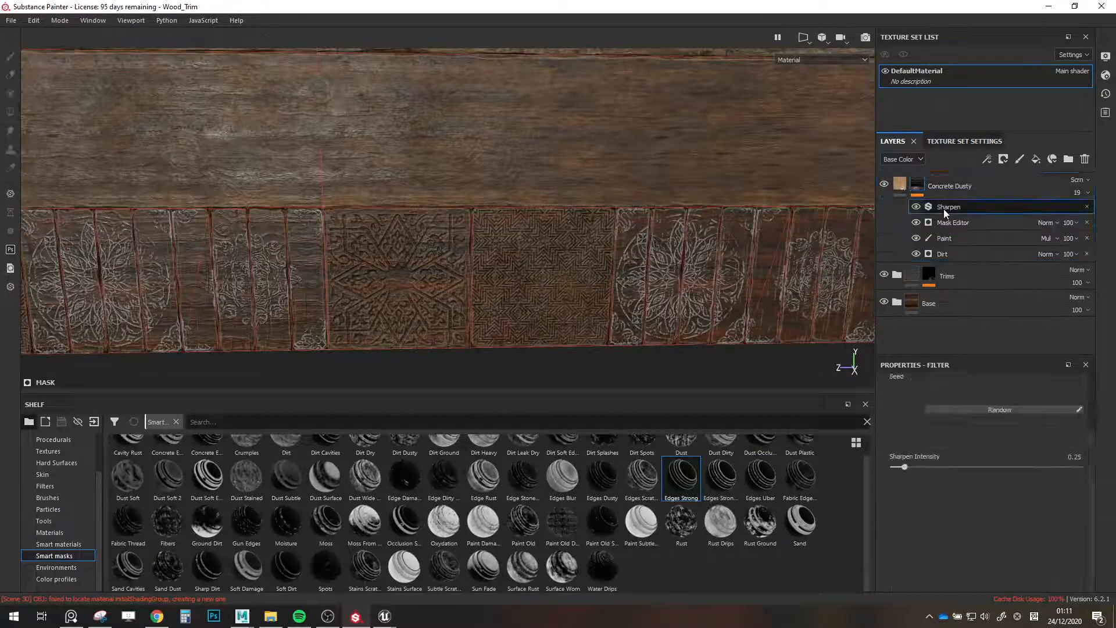
scroll(641, 341, "up", 1)
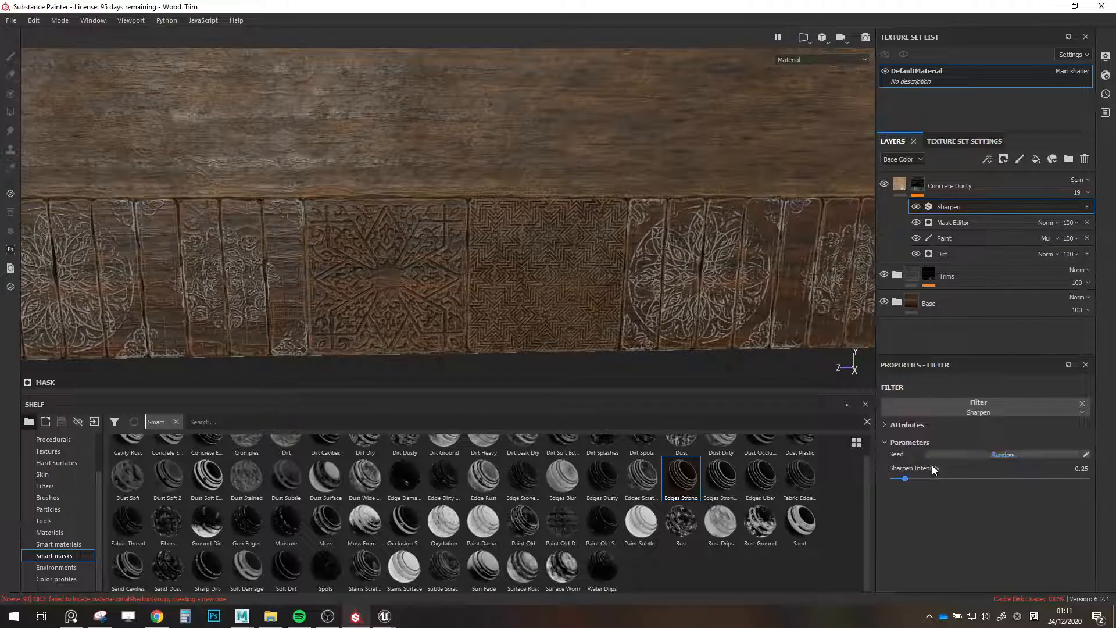
Hide the Dirt generator and move the Paint effect above the Sharpen filter, keeping it visible.
left_click(916, 238)
left_click(916, 254)
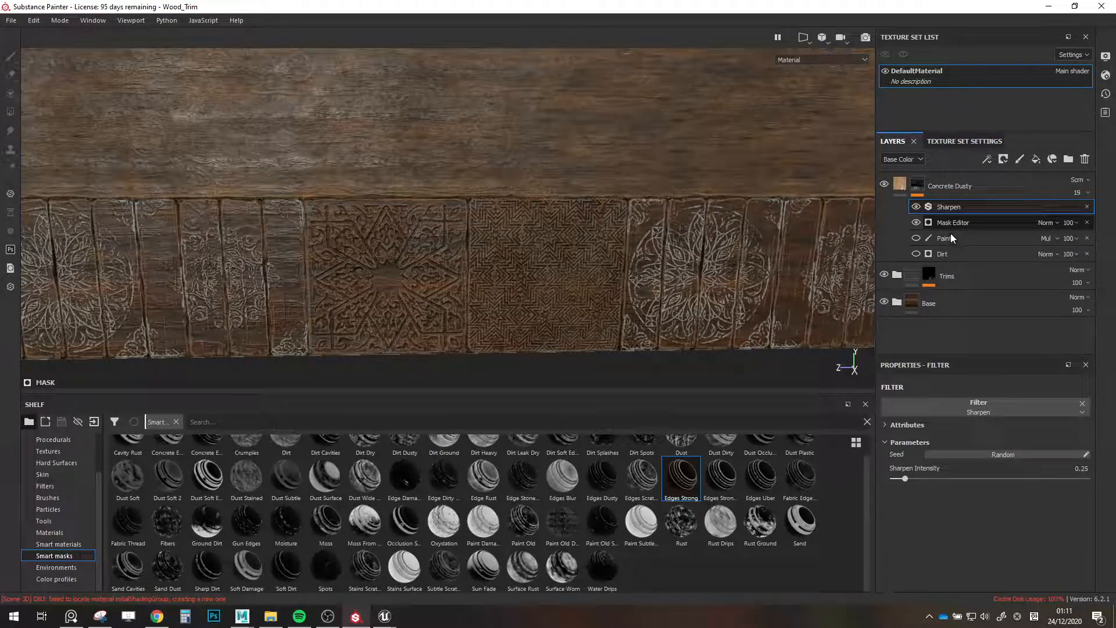
mouse_move(951, 233)
left_mouse_down()
mouse_move(971, 208)
mouse_move(936, 205)
left_mouse_up()
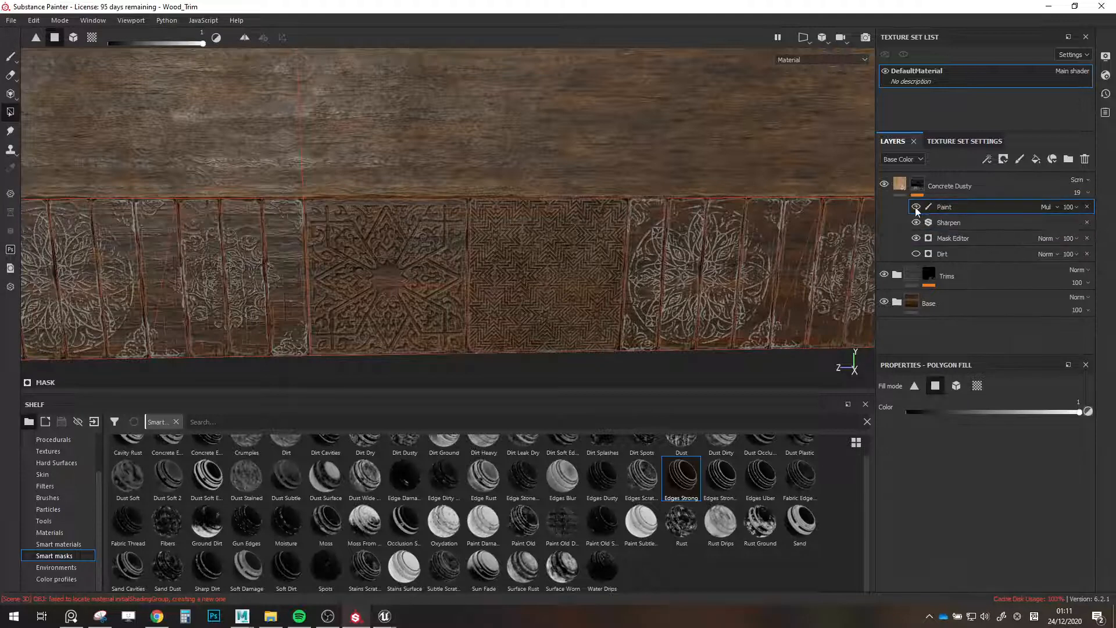
left_click(916, 207)
Set the Mask Editor's Global Balance to 0.23 and Global Invert to True, inspecting the carved panels up close.
left_click(945, 223)
left_click(943, 239)
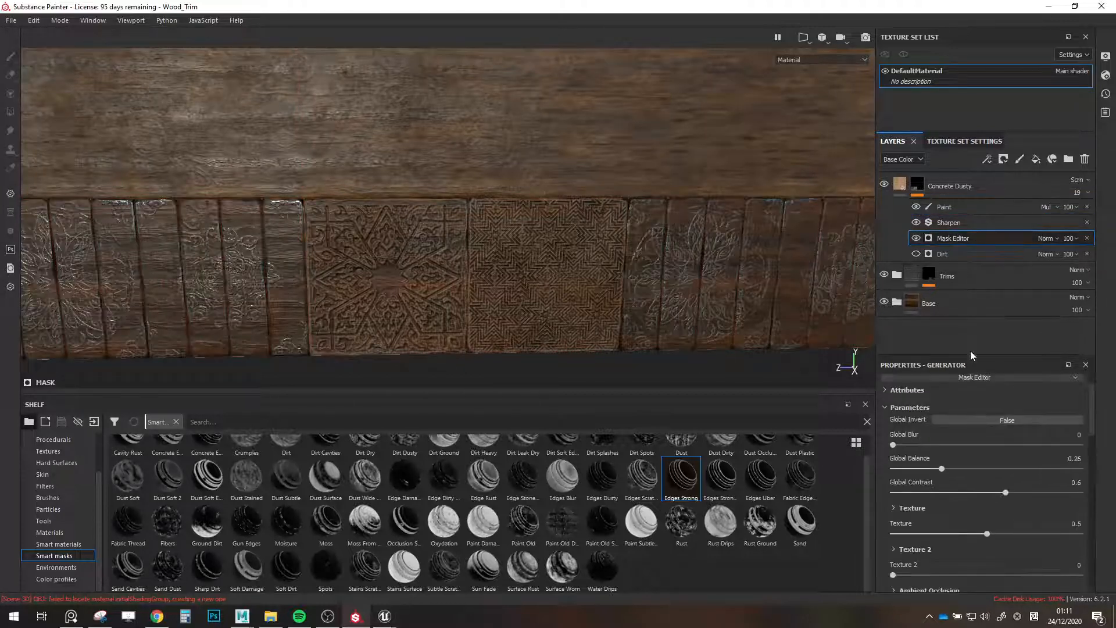
mouse_move(956, 473)
left_mouse_down()
mouse_move(927, 471)
mouse_move(936, 468)
left_mouse_up()
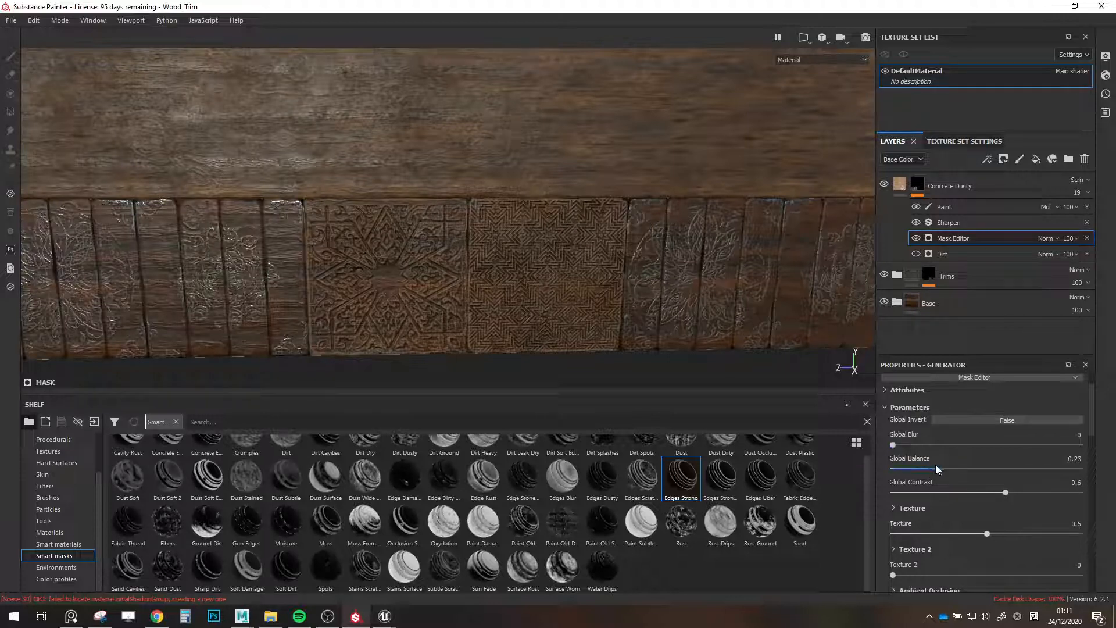
left_click(958, 422)
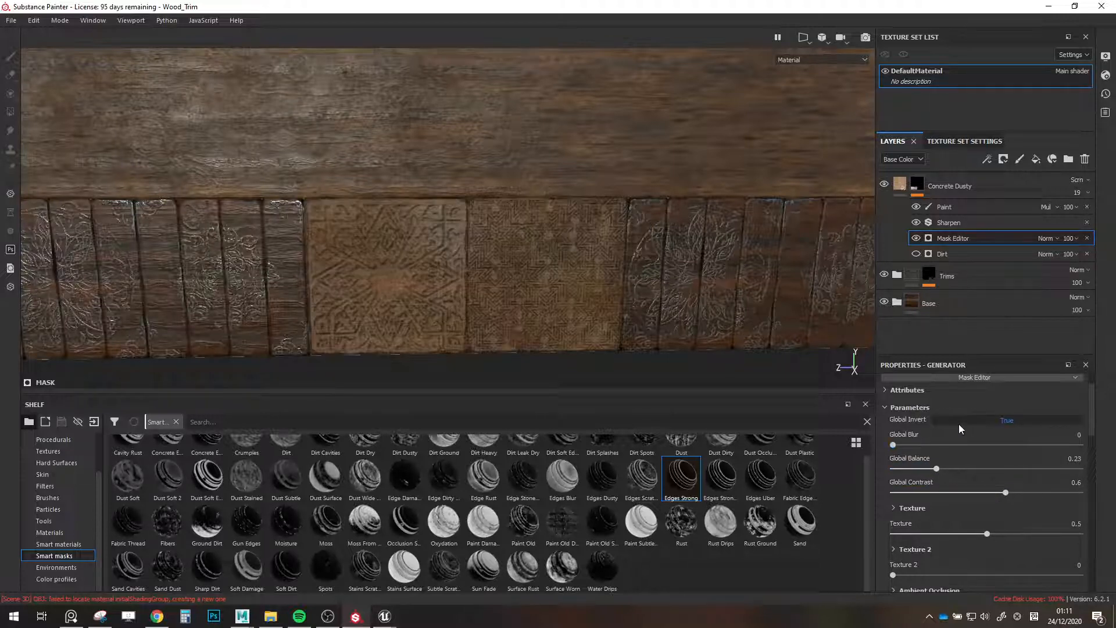
scroll(394, 295, "up", 1)
scroll(393, 295, "up", 2)
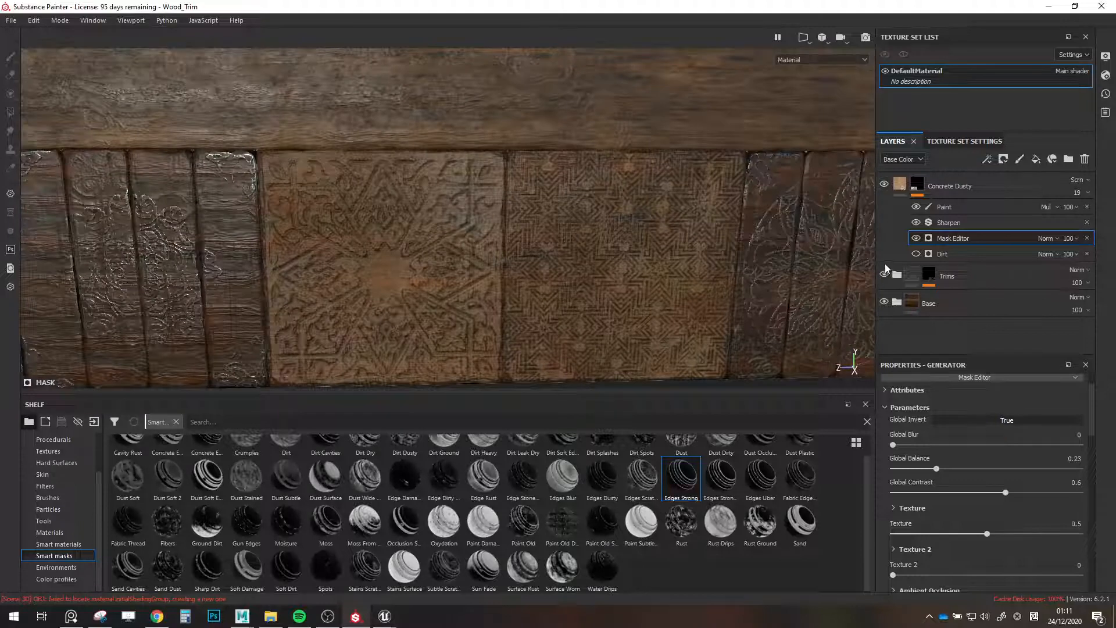
Show the Dirt generator, move it above the Paint effect and set its blending mode to Subtract.
left_click(915, 255)
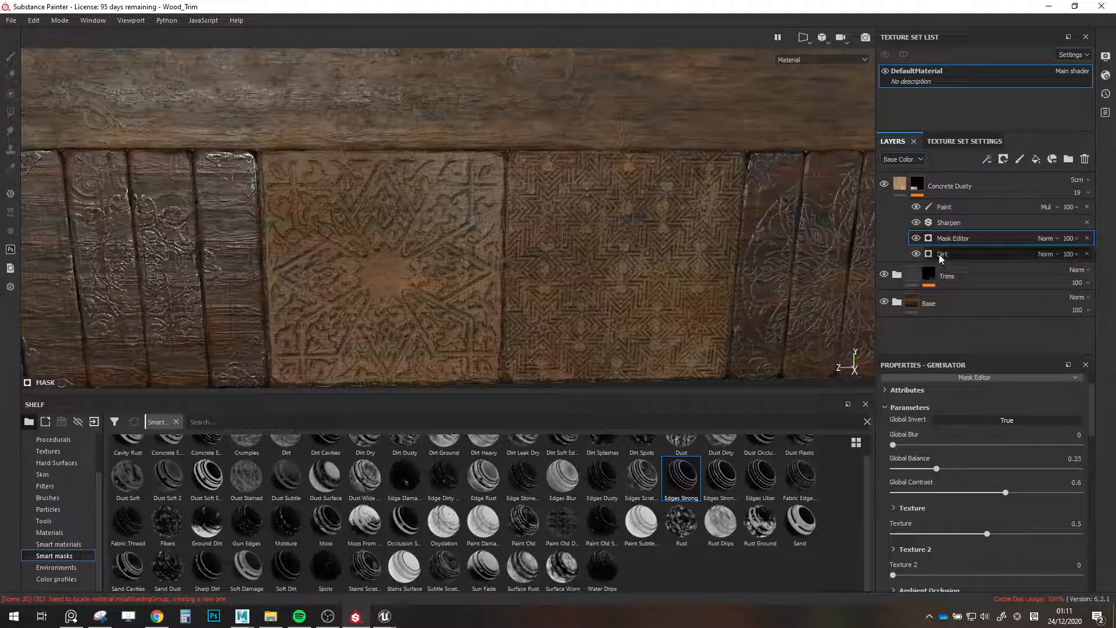
left_click(960, 255)
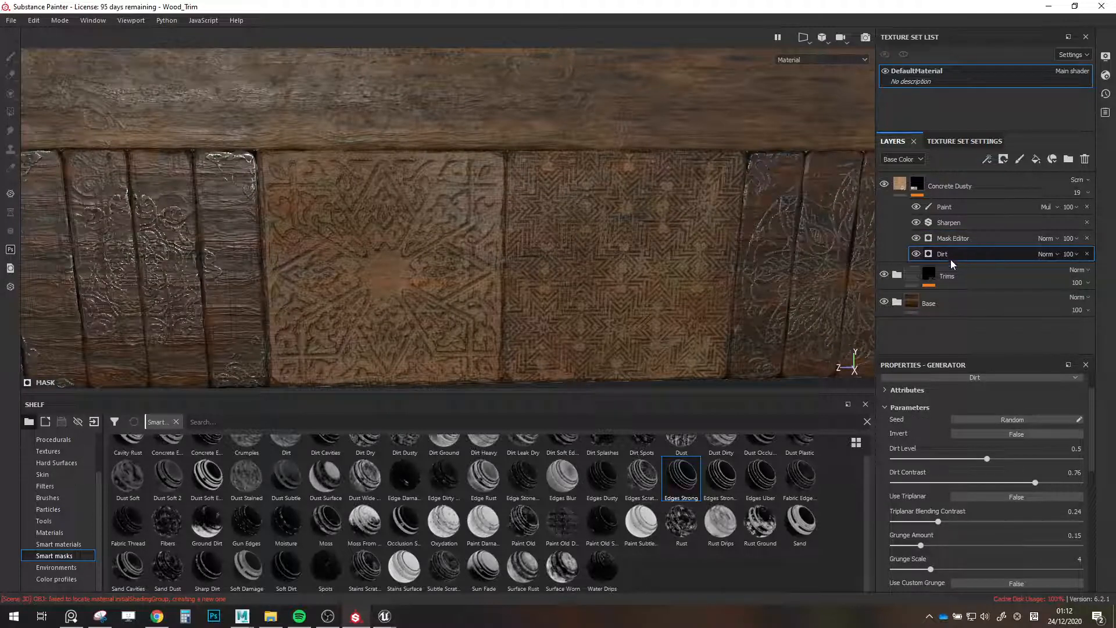
left_click_drag(953, 258, 952, 202)
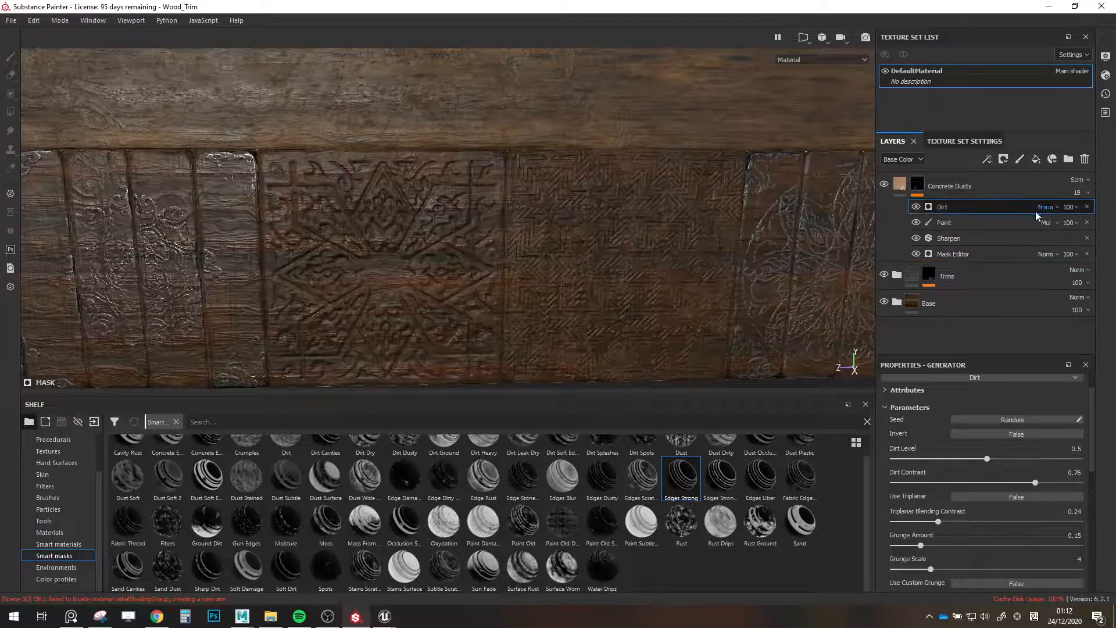
left_click(1046, 207)
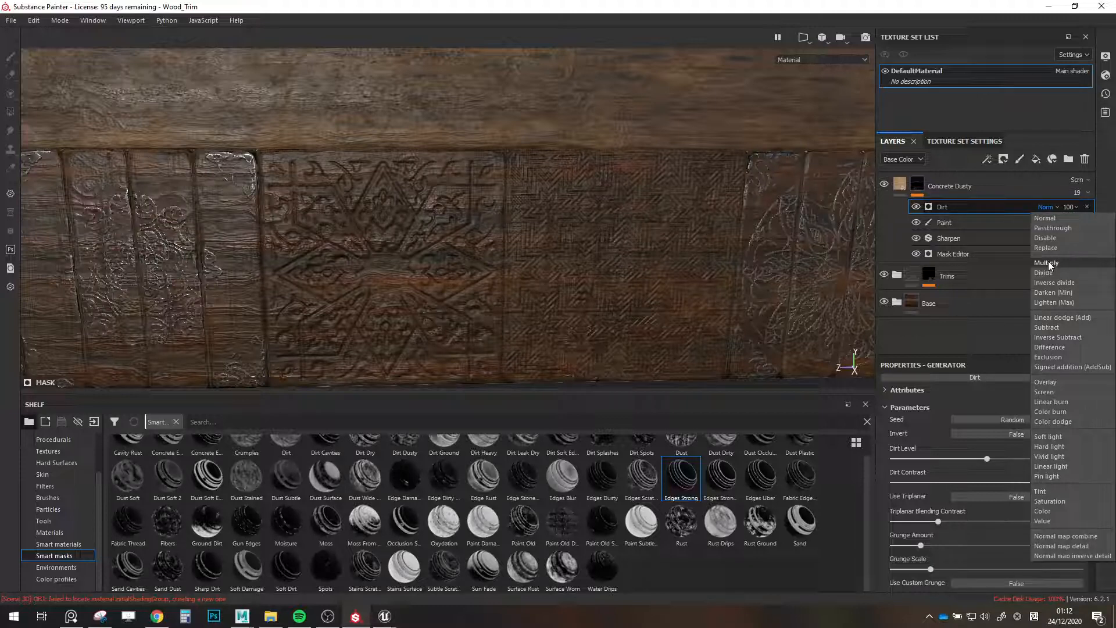
left_click(1059, 327)
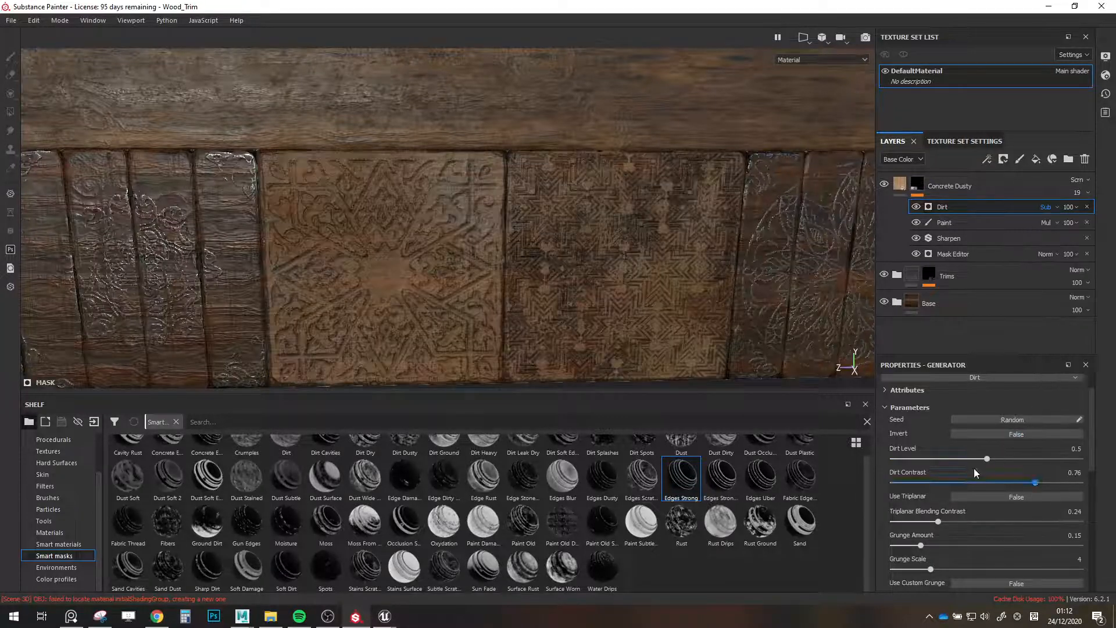
Set the Dirt generator's Dirt Level to 0.8 and blending mode to Multiply, comparing the panels with it hidden and shown.
left_click_drag(987, 459, 1043, 465)
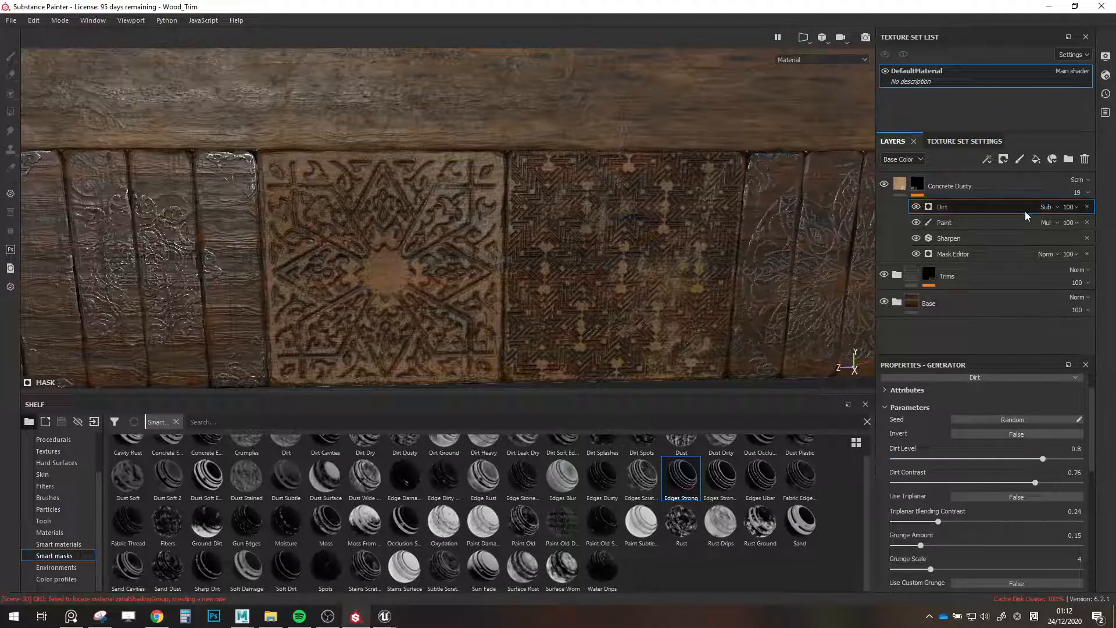
left_click(1045, 209)
left_click(1062, 259)
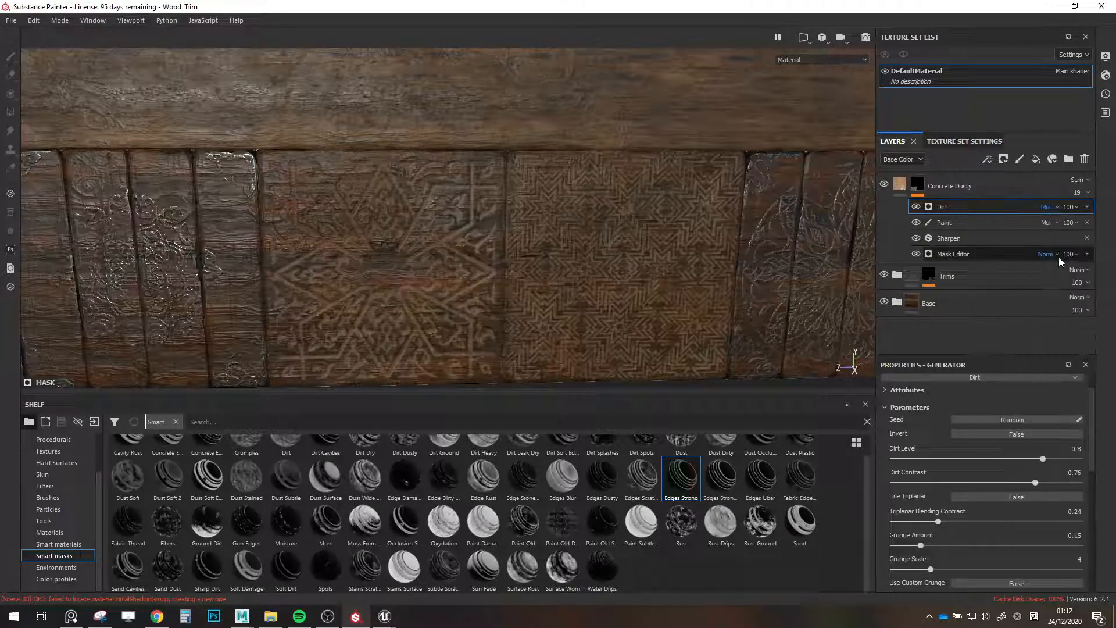
left_click(916, 207)
left_click(916, 207)
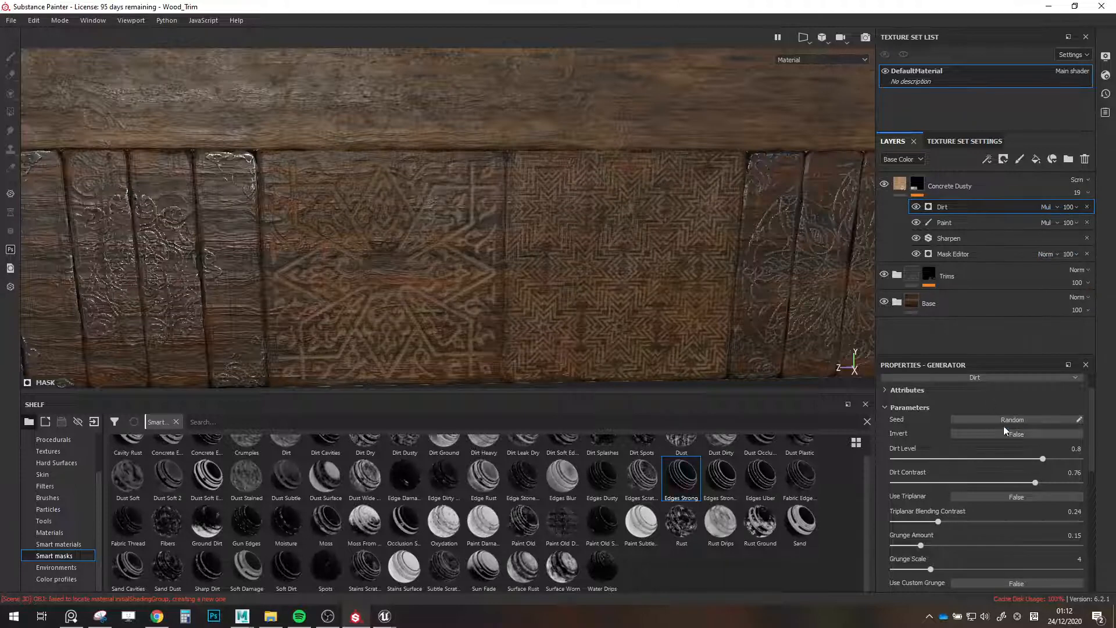
Set the Dirt generator's Dirt Contrast to 1 and Dirt Level to 0.73, checking its effect on the carved panels.
mouse_move(1065, 483)
left_mouse_down()
mouse_move(1029, 482)
mouse_move(1056, 458)
mouse_move(1002, 455)
mouse_move(1029, 455)
left_mouse_up()
scroll(613, 298, "down", 2)
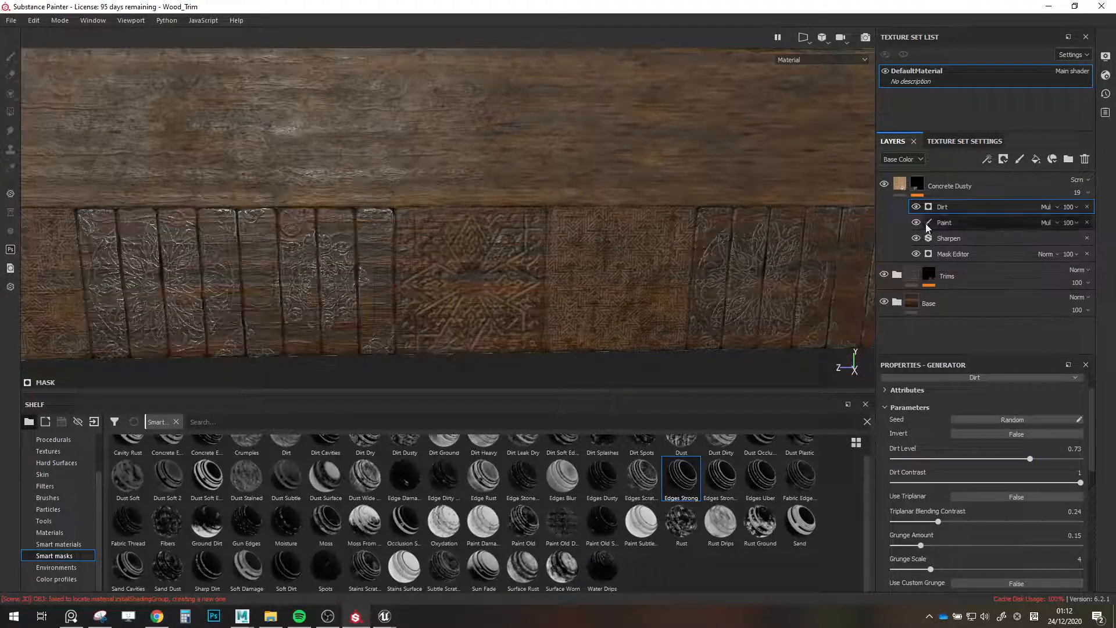
left_click(917, 207)
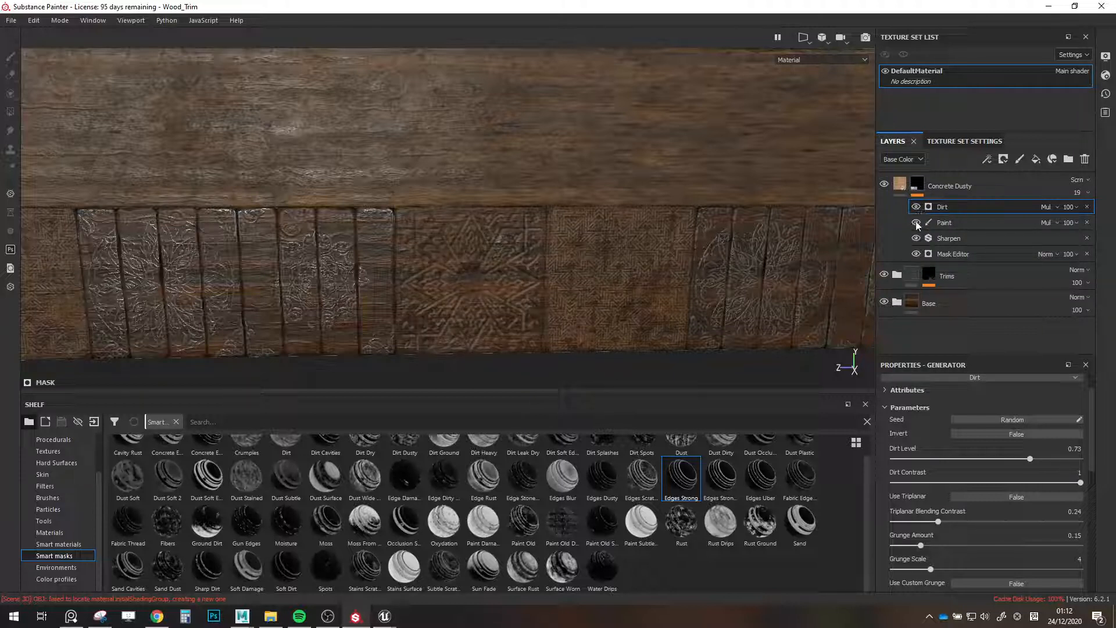
Move the Paint effect above the Dirt generator and delete the Sharpen filter from the mask.
mouse_move(945, 224)
left_mouse_down()
mouse_move(962, 214)
mouse_move(955, 201)
left_mouse_up()
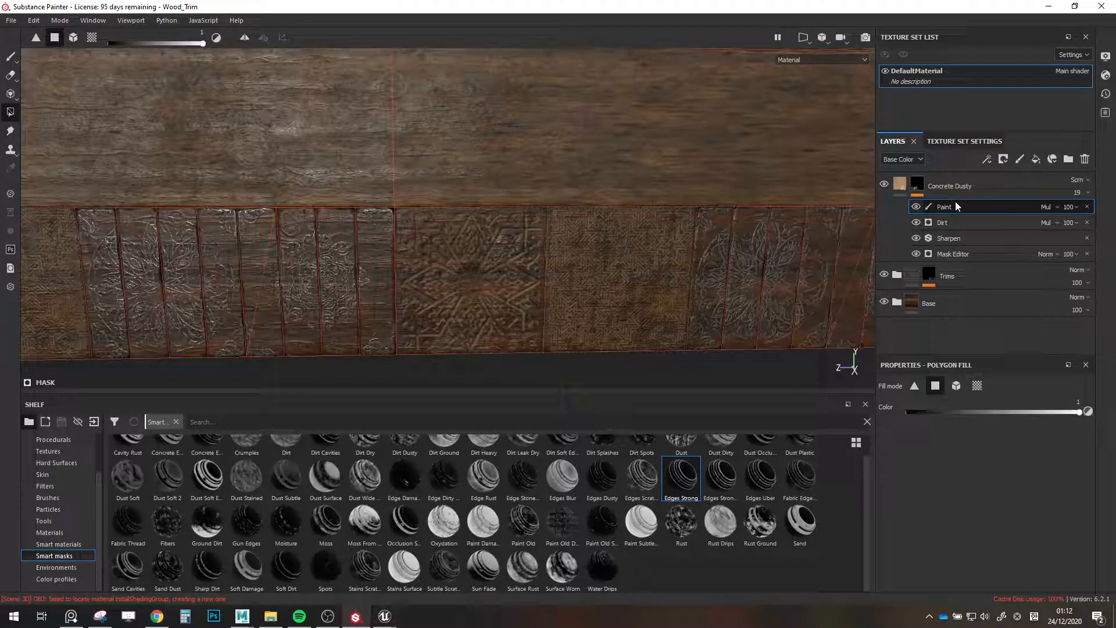
left_click(952, 238)
scroll(615, 287, "up", 3)
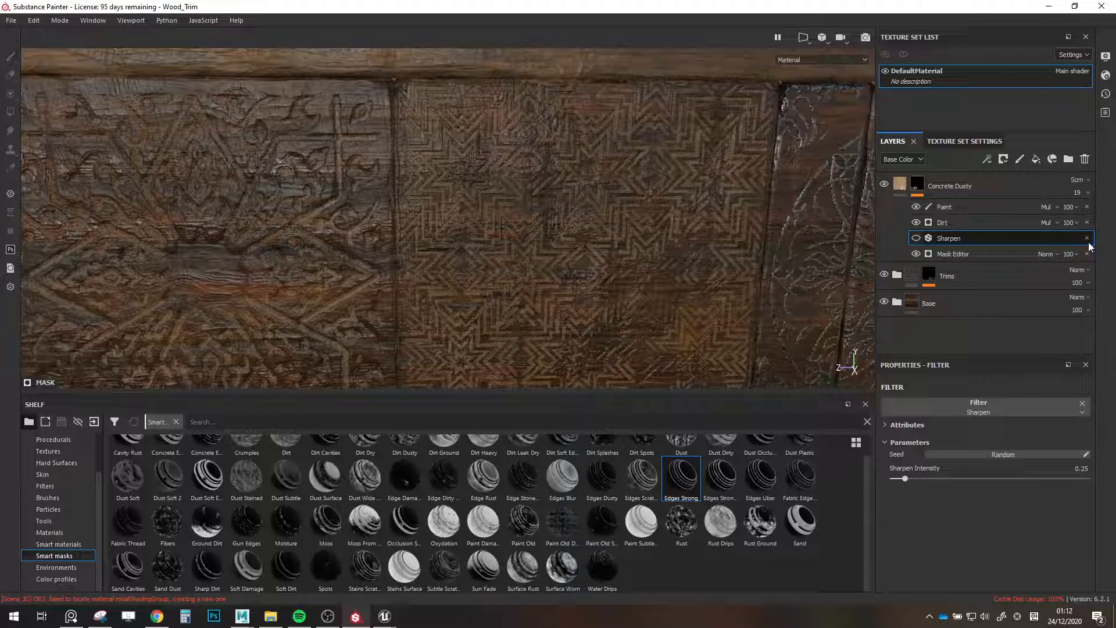
key("Delete")
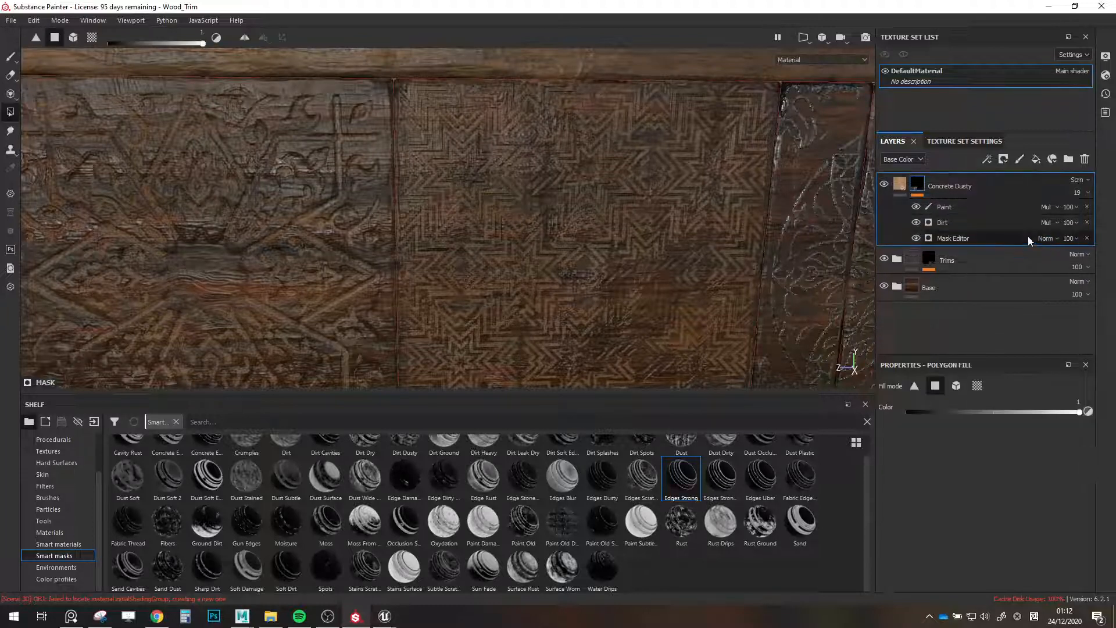
Raise the Mask Editor's Global Balance and check the carved panels.
left_click(915, 238)
left_click(950, 239)
left_click_drag(949, 470, 990, 469)
left_click_drag(784, 349, 680, 241, "alt")
Set the Concrete Dusty material's Luminosity to 0.43 and Hue to 0.46, inspecting the panels from several angles.
left_click(903, 185)
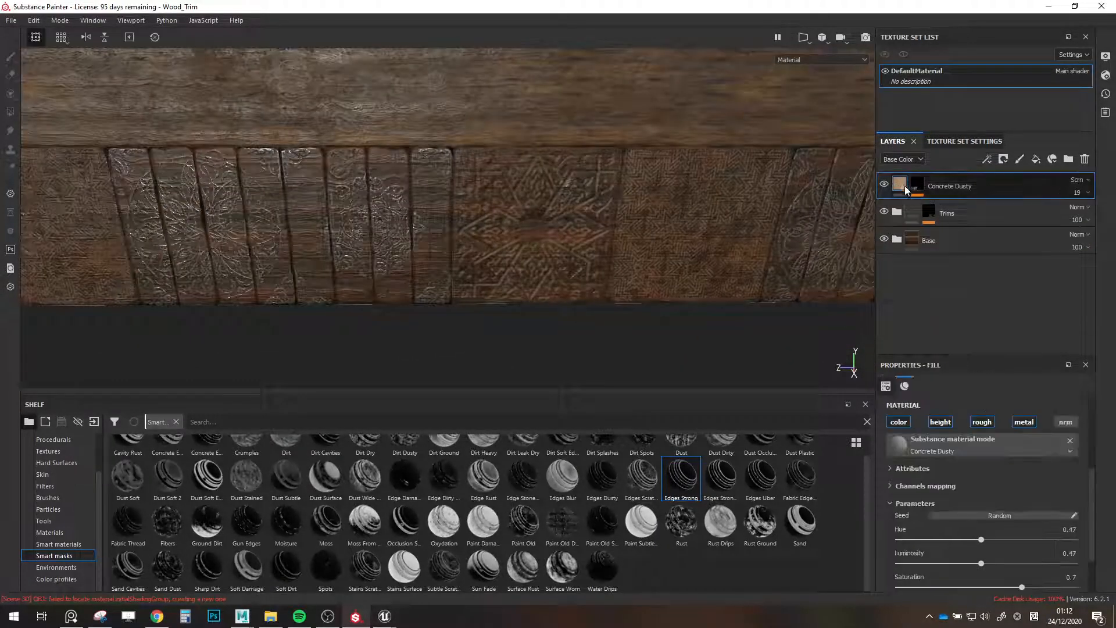
scroll(967, 486, "down", 2)
left_click_drag(979, 509, 975, 499)
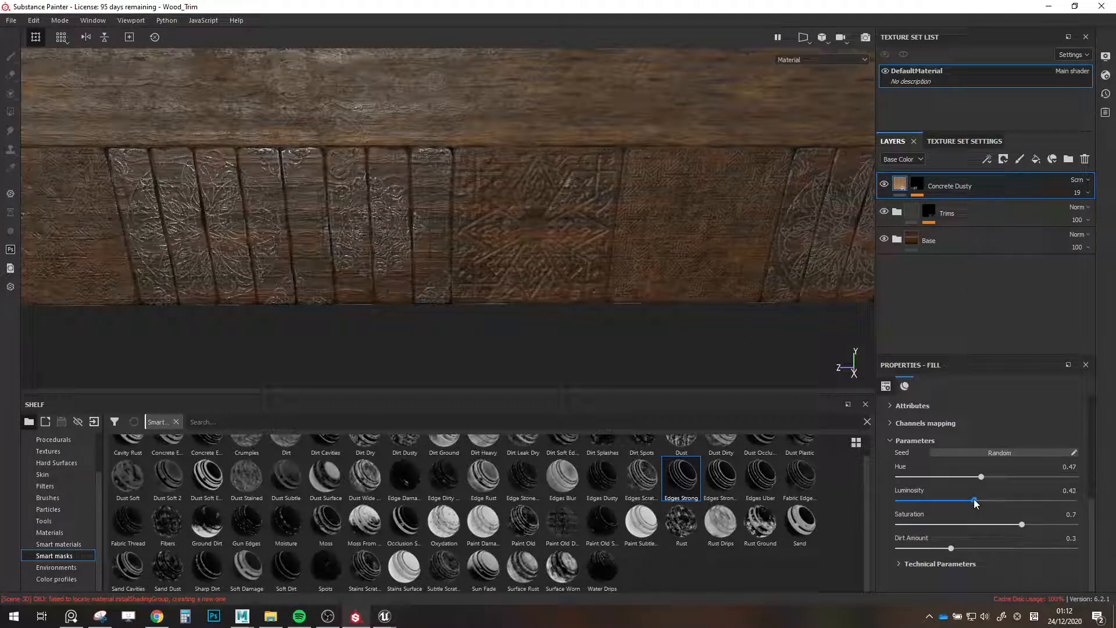
left_click_drag(587, 291, 669, 305, "alt")
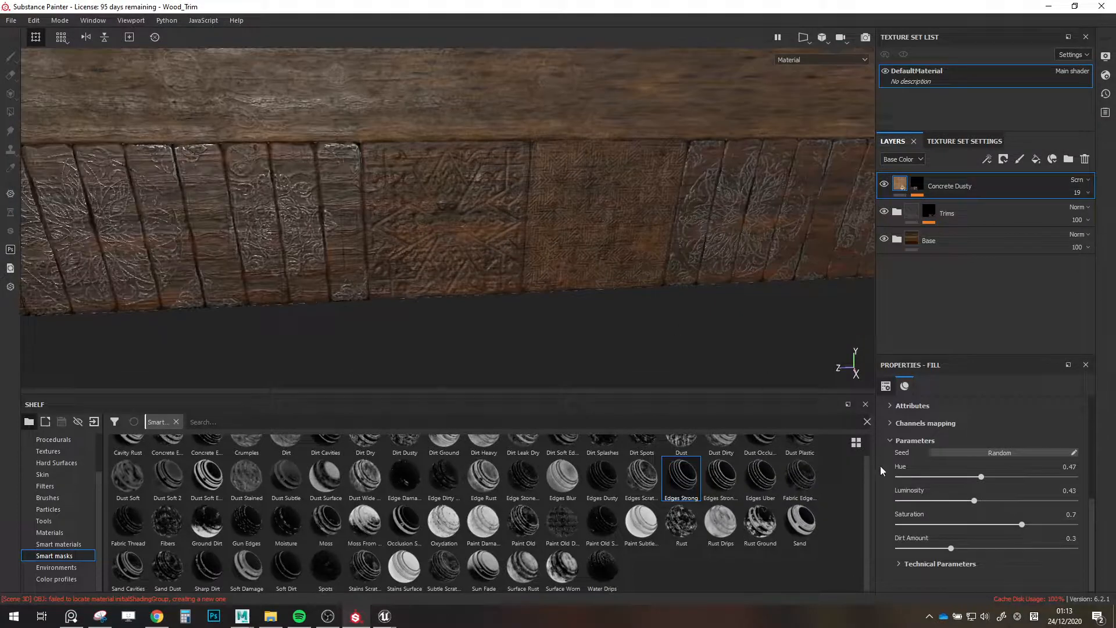
left_click_drag(598, 296, 552, 290, "alt")
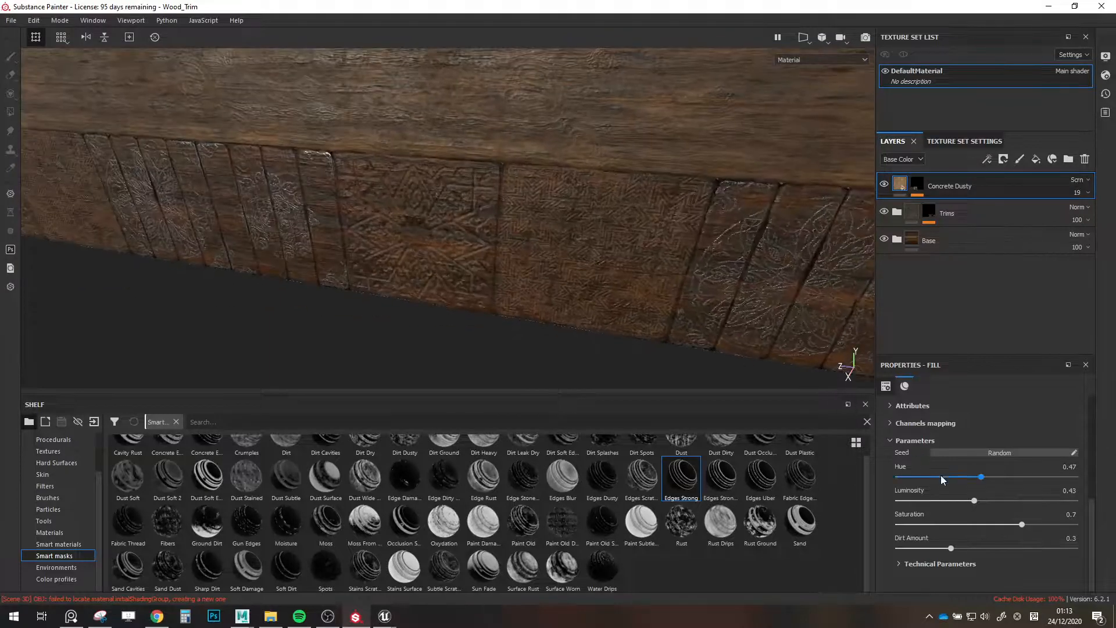
left_click_drag(983, 476, 982, 482)
left_click_drag(568, 236, 726, 221, "alt")
Compare the Concrete Dusty layer hidden and shown, keep its blending on Screen and set its opacity to 42.
left_click(883, 188)
left_click(883, 187)
left_click(1078, 180)
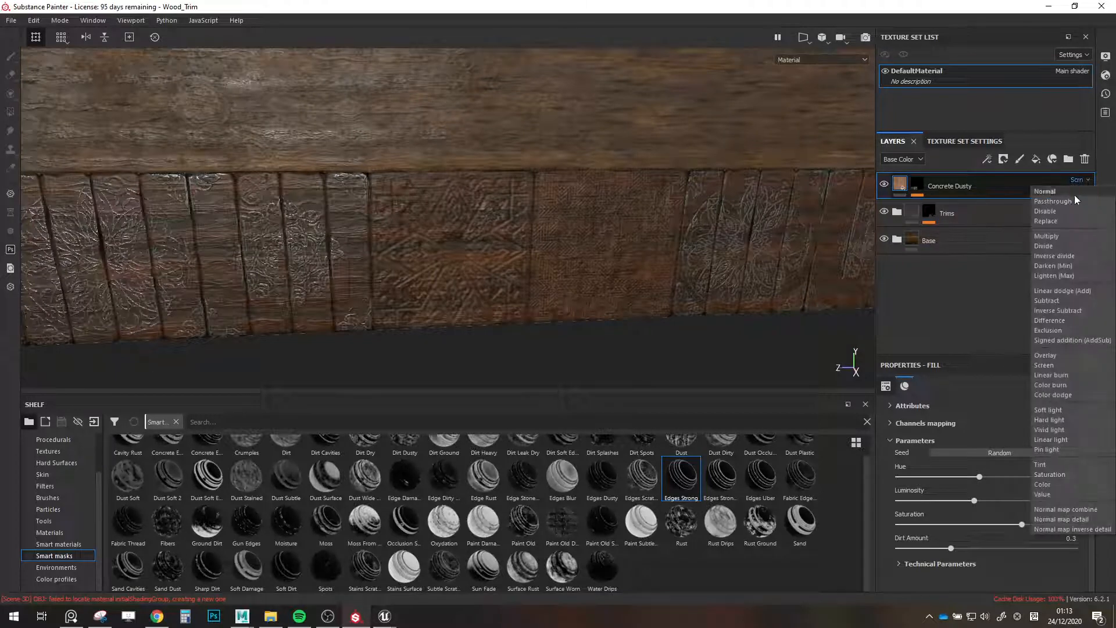
left_click(1059, 365)
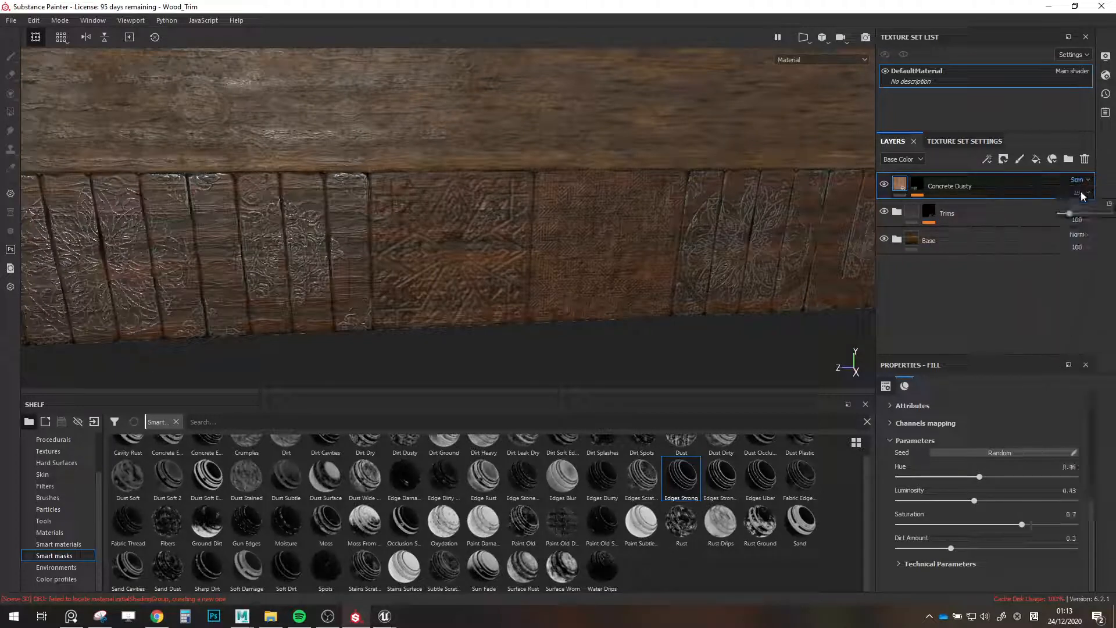
left_click_drag(1082, 195, 1080, 225)
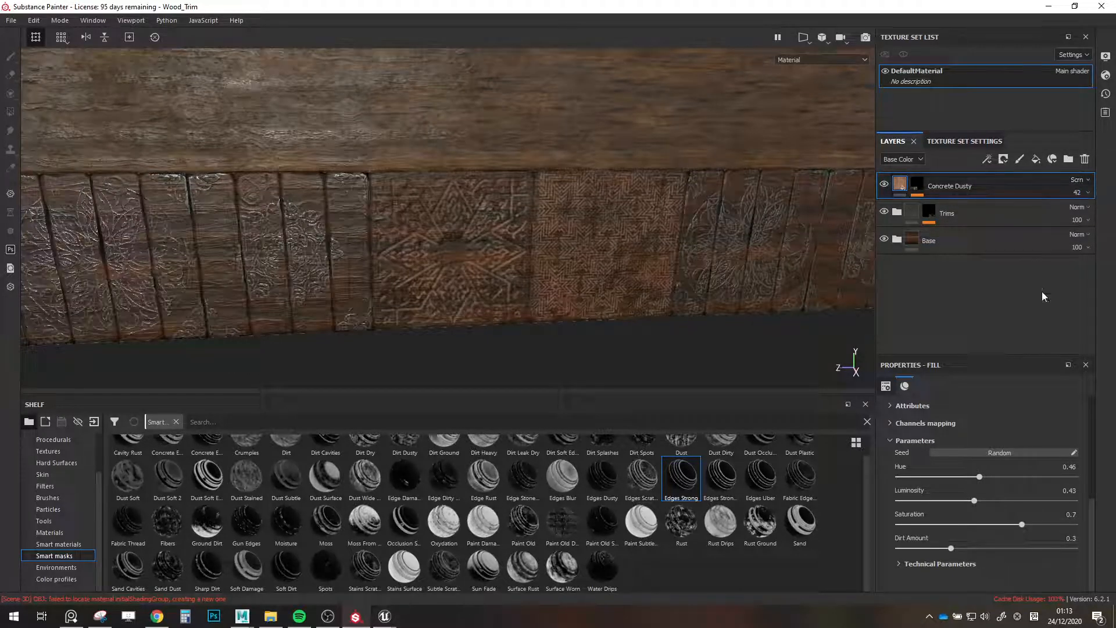
Try the Concrete Dusty layer with Luminosity 0.06, Multiply blending and 100 opacity on the carved panels.
left_click_drag(945, 501, 908, 504)
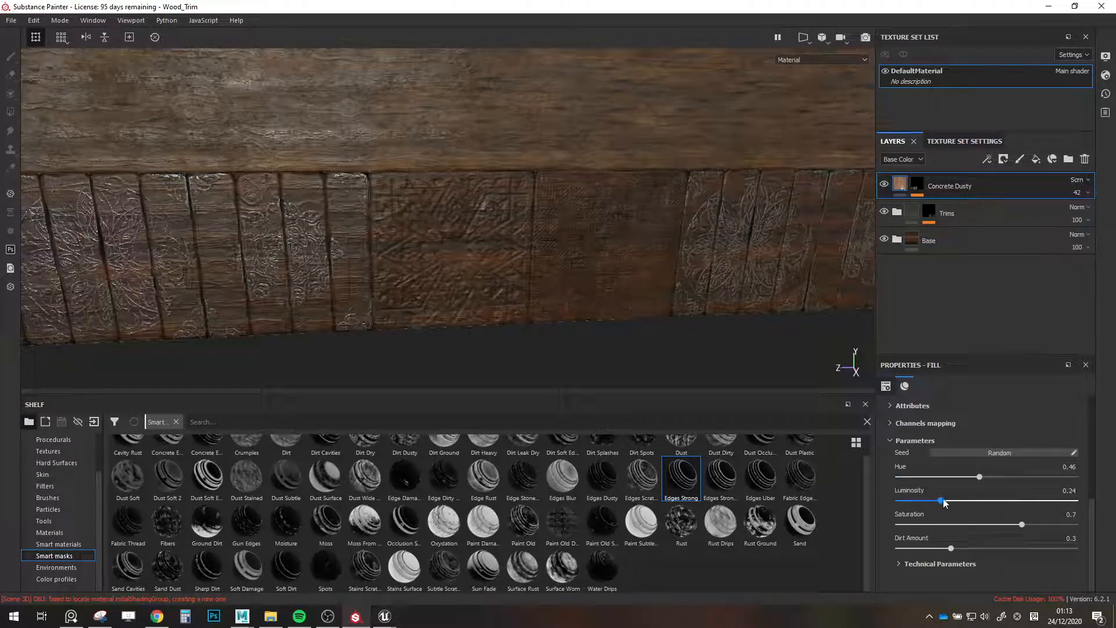
left_click(1079, 193)
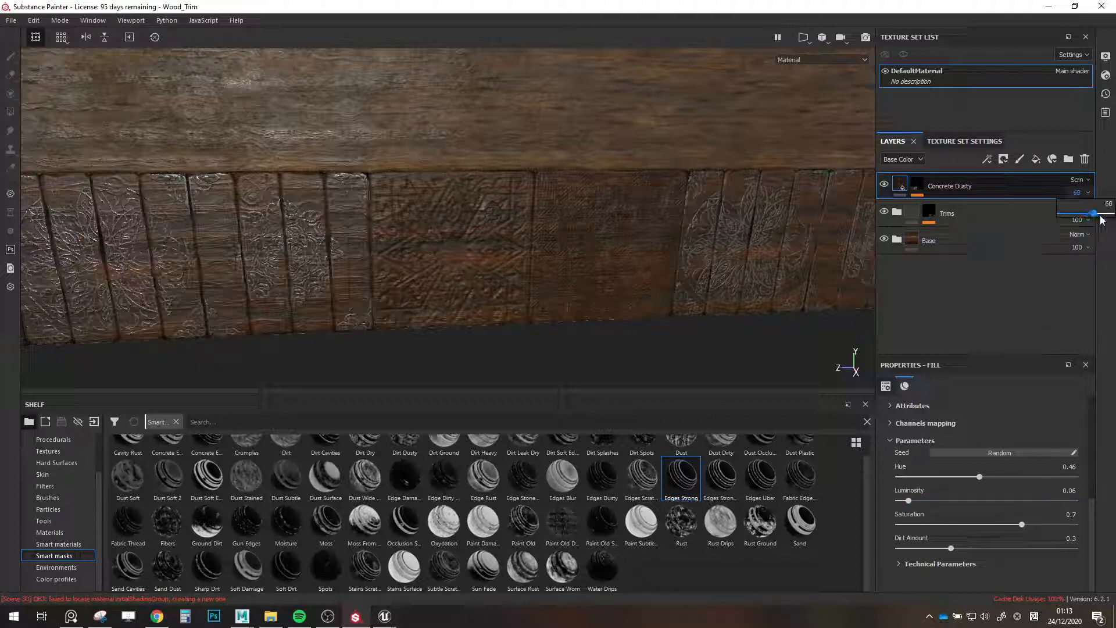
left_click(1080, 180)
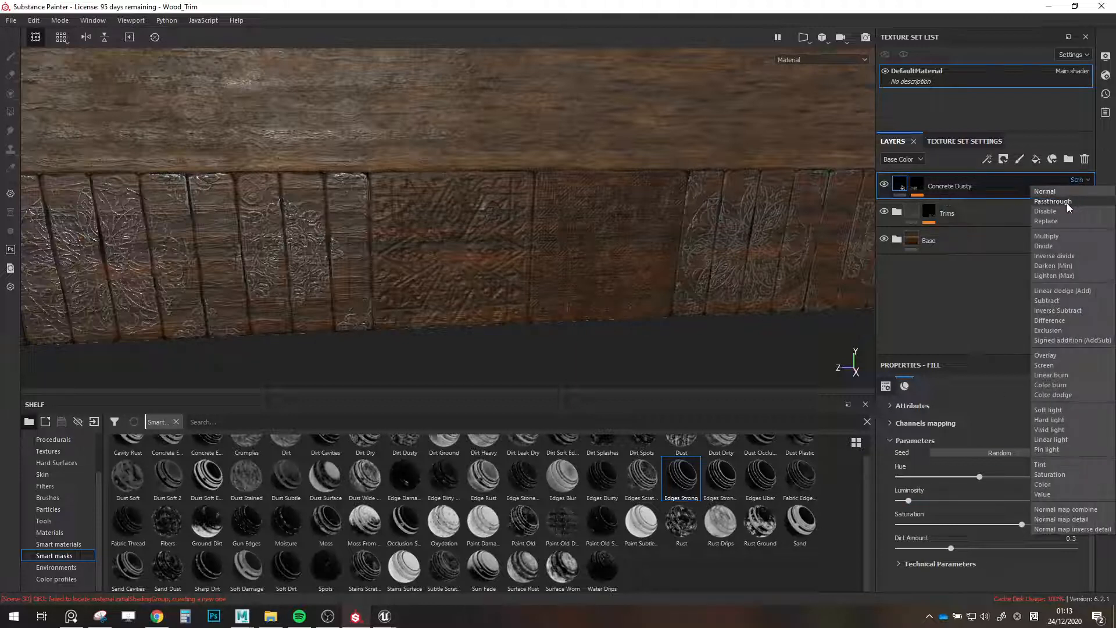
left_click(1060, 237)
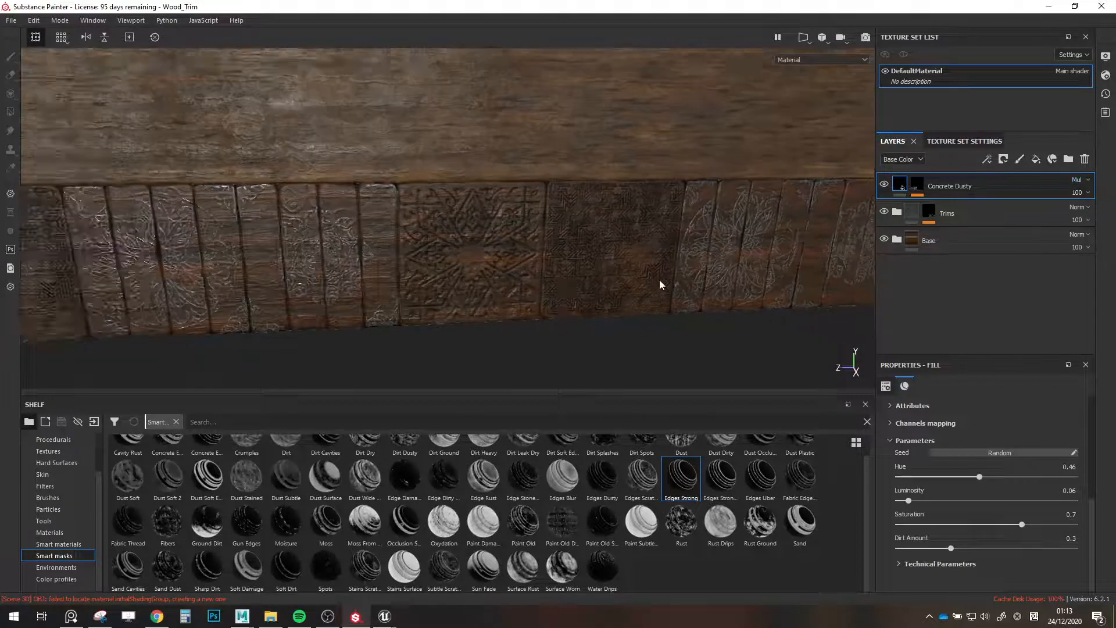
left_click_drag(660, 285, 652, 276, "alt")
right_click_drag(653, 276, 686, 278, "alt")
left_click_drag(686, 279, 706, 278, "alt")
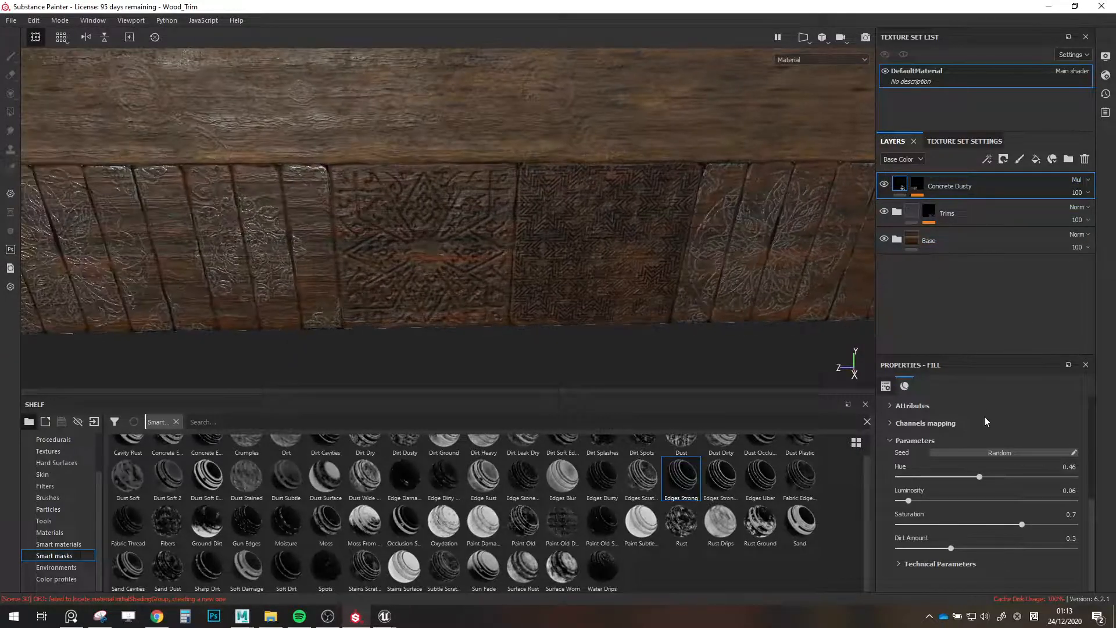
Try a brighter Luminosity on the Concrete Dusty material, and undo the recent Luminosity, blending and opacity changes.
left_click_drag(912, 501, 1016, 503)
left_click_drag(663, 291, 522, 272, "alt")
scroll(522, 270, "up", 3)
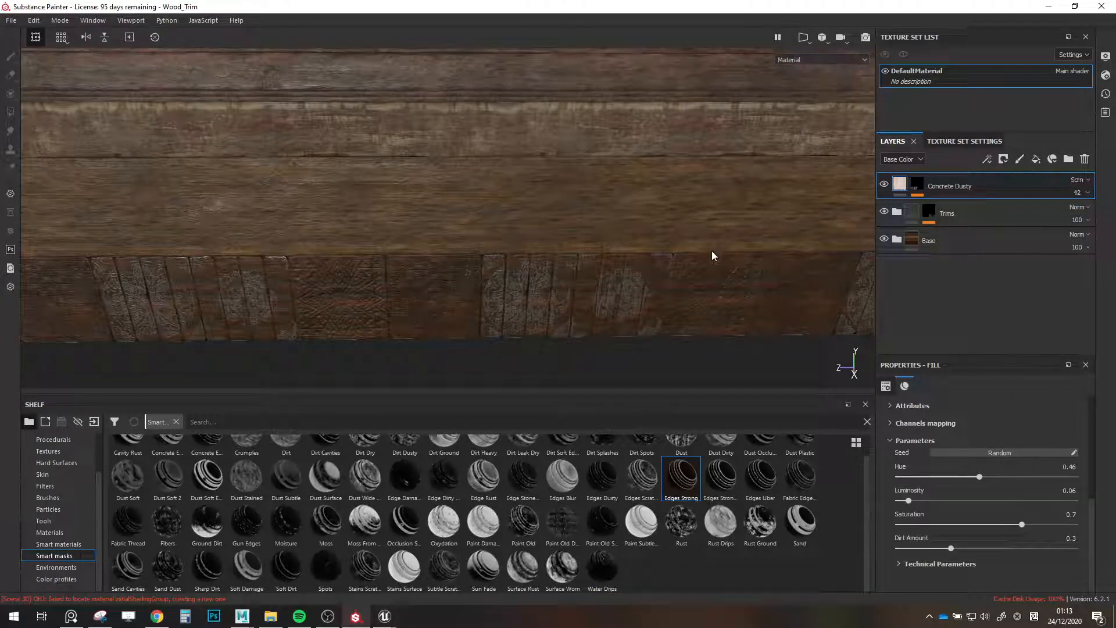
key("ctrl+z")
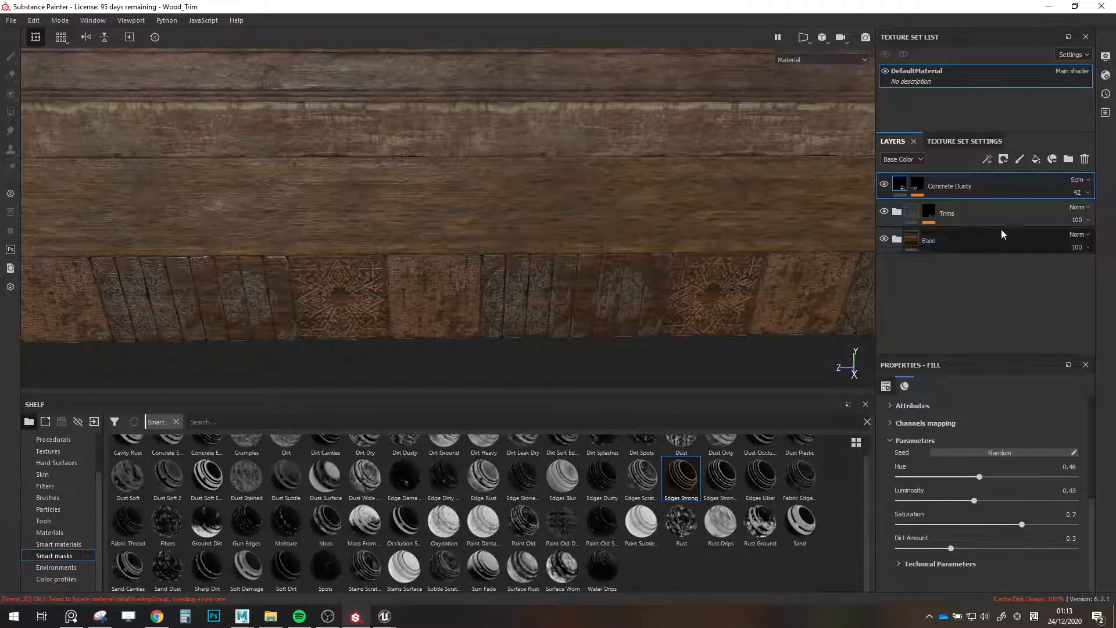
Set the Concrete Dusty layer's opacity to 20, judging the dust on the carved panels up close.
left_click(1078, 193)
left_click_drag(1081, 213, 1065, 217)
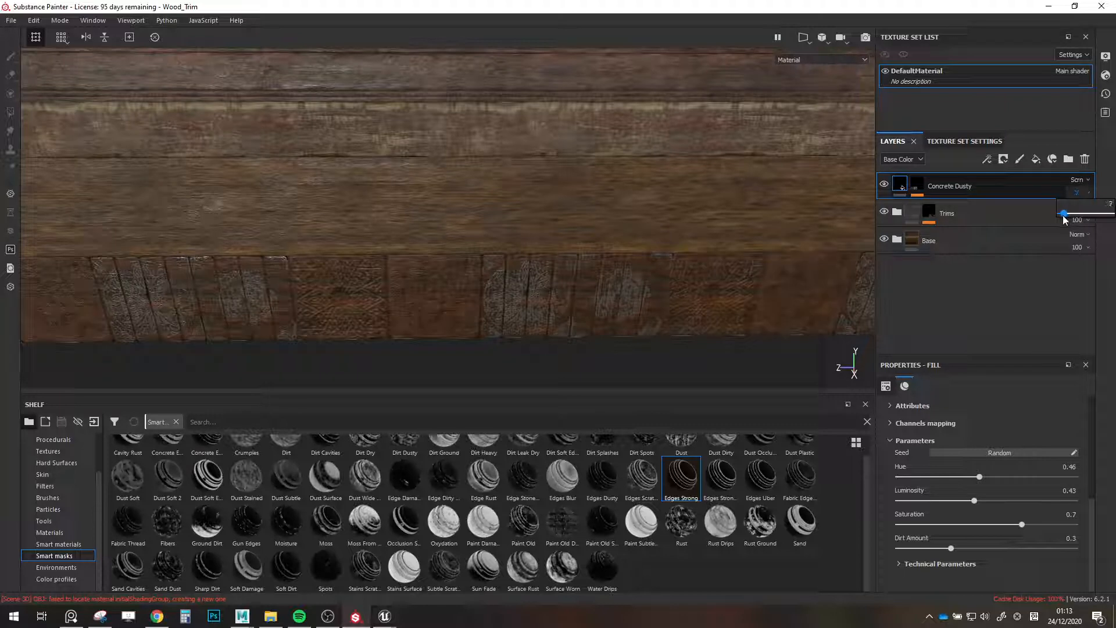
middle_click_drag(518, 250, 573, 231, "alt")
scroll(451, 286, "up", 2)
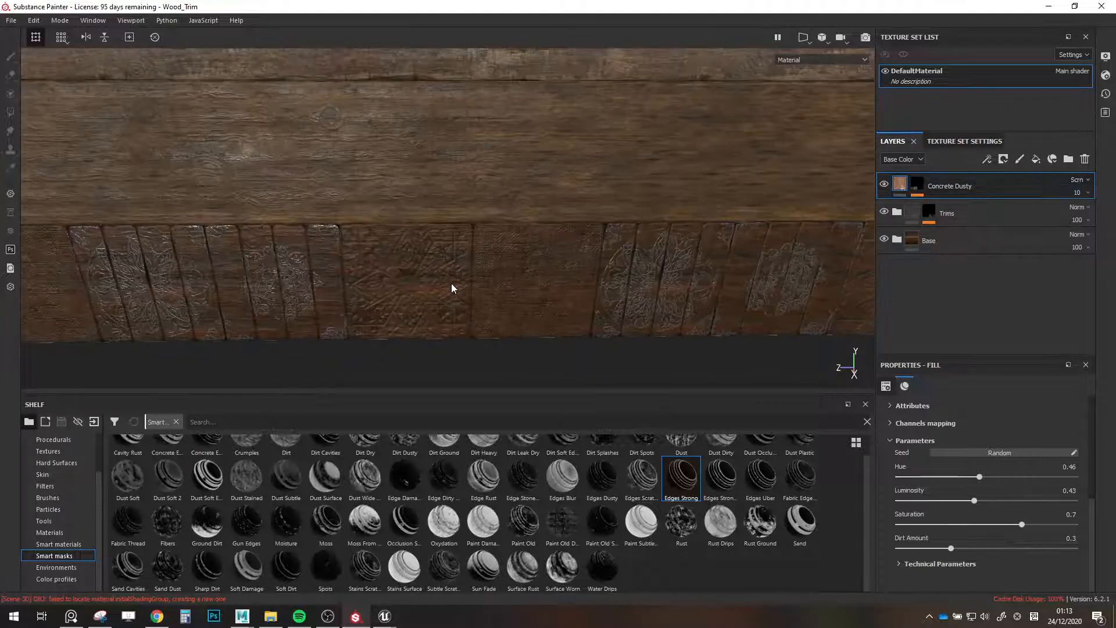
scroll(483, 283, "up", 4)
left_click(1079, 193)
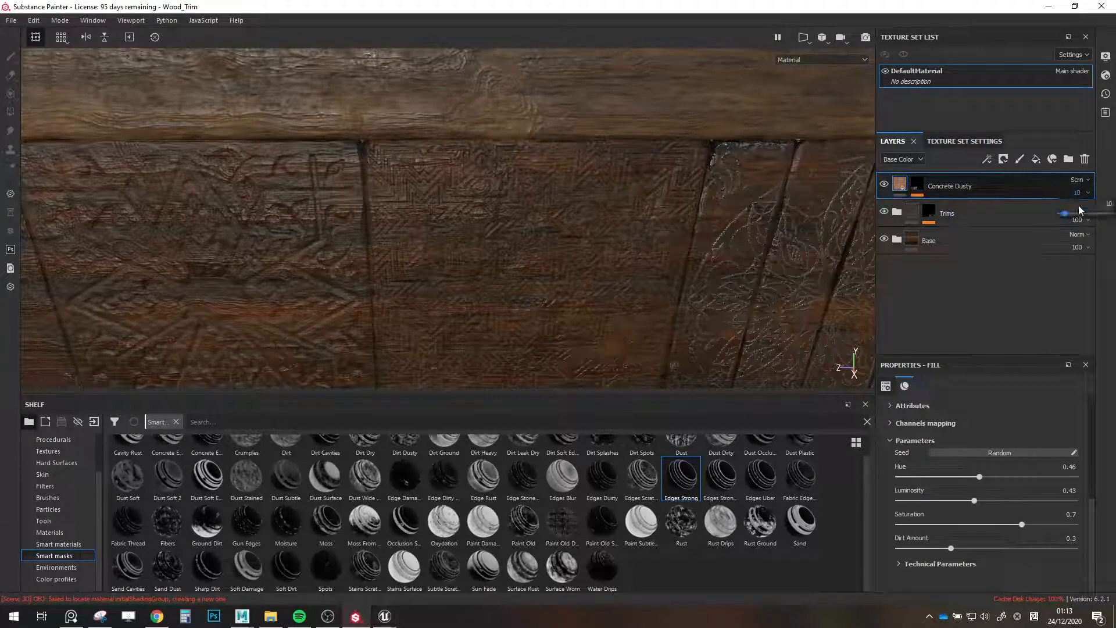
left_click_drag(1072, 214, 1071, 215)
right_click_drag(602, 232, 561, 232, "alt")
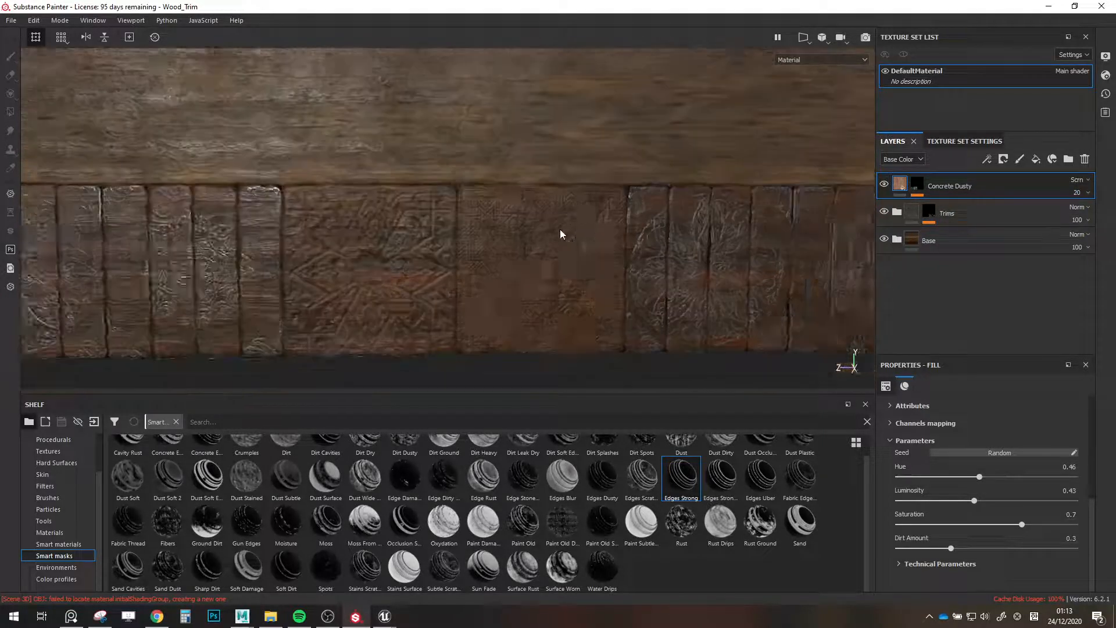
left_click_drag(560, 232, 559, 281, "alt")
scroll(575, 289, "up", 3)
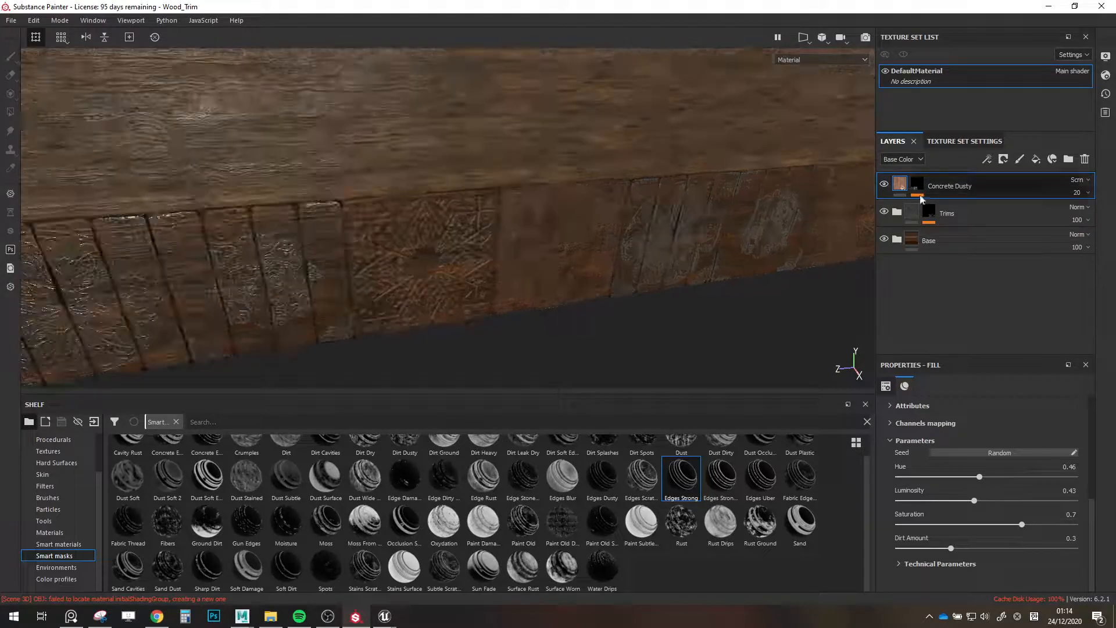
Compare the Concrete Dusty layer hidden and shown, and set its mask's Mask Editor Global Balance to 0.65.
left_click(887, 183)
mouse_move(722, 222)
right_mouse_down("alt")
mouse_move(656, 222)
mouse_move(730, 217)
right_mouse_up("alt")
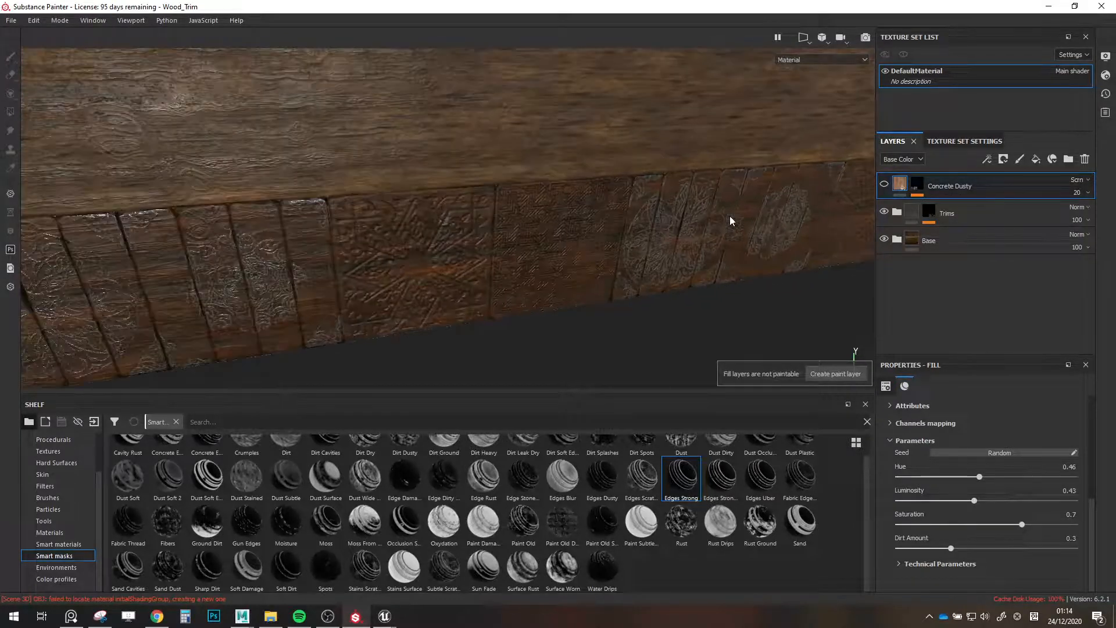
left_click(917, 183)
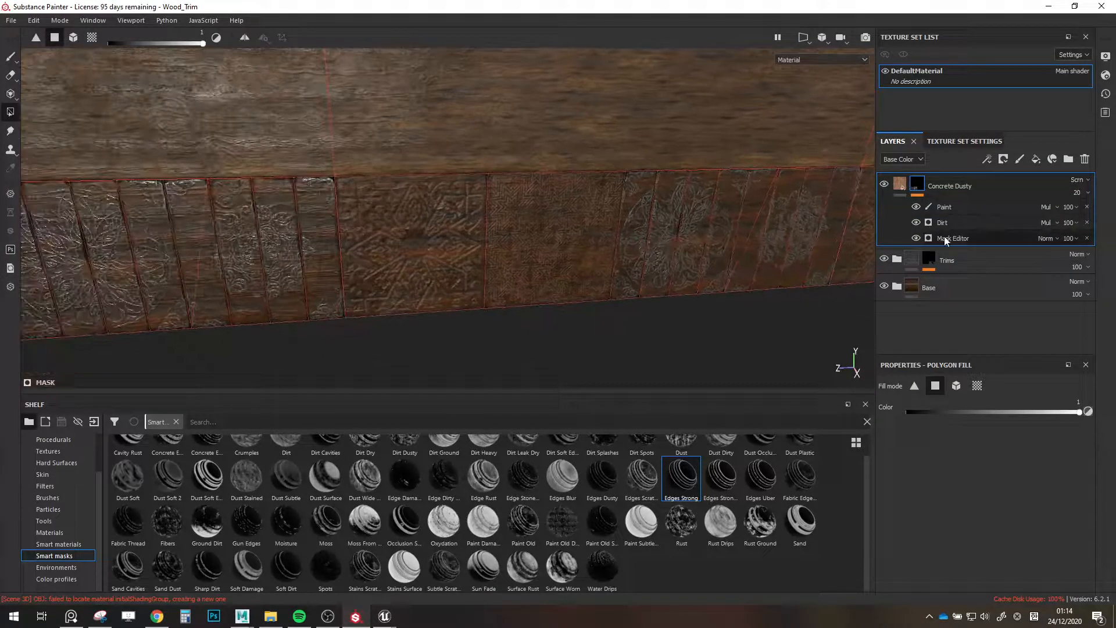
left_click(945, 237)
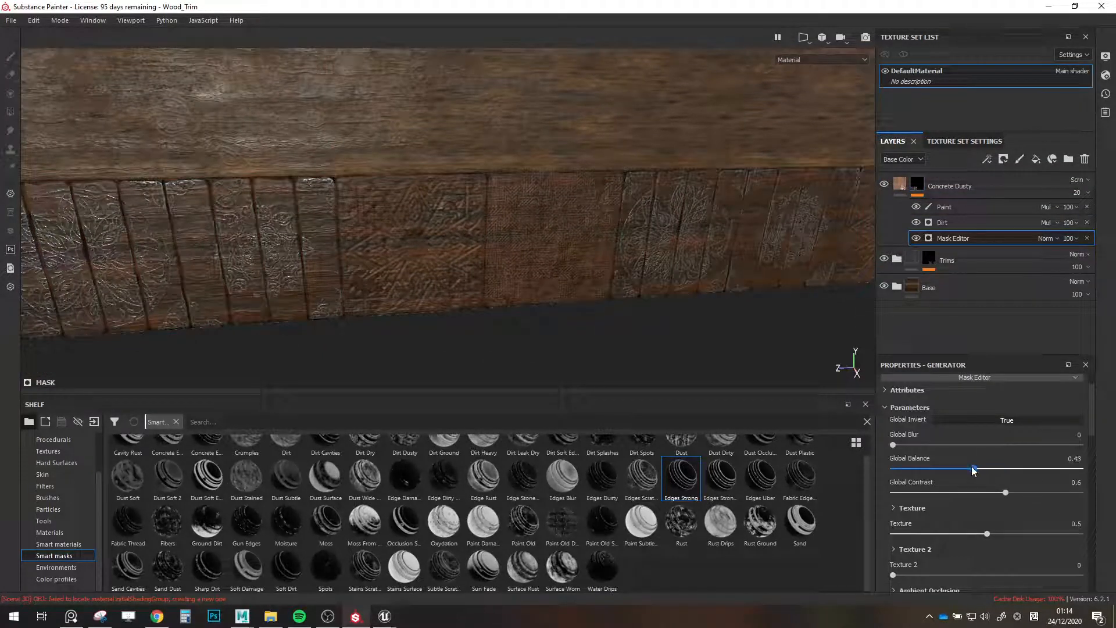
left_click_drag(1022, 470, 1016, 470)
left_click_drag(665, 347, 633, 326, "alt")
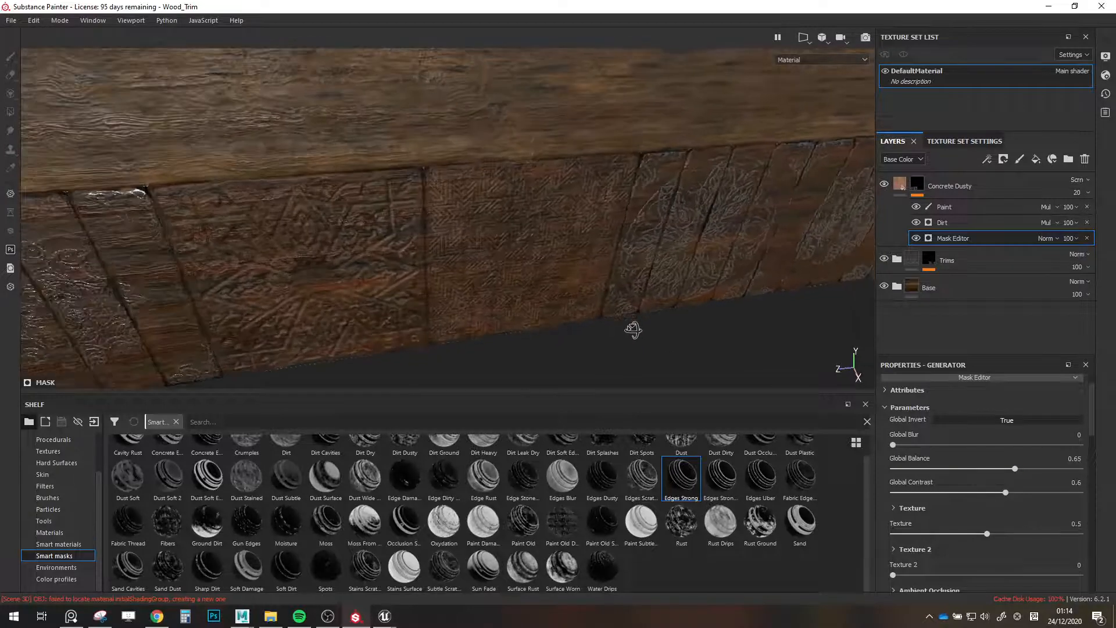
Examine the dust on the carved panels and planks up close and from several angles.
left_click(899, 185)
left_click_drag(623, 221, 643, 272, "alt")
key("alt+Tab")
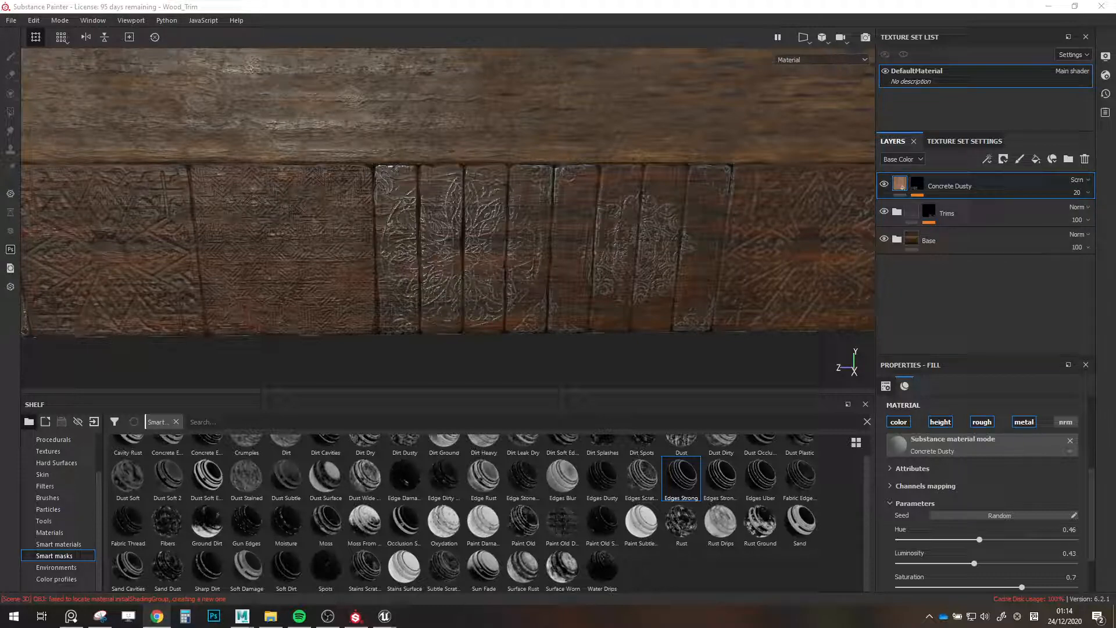
left_click_drag(697, 271, 525, 267, "alt")
scroll(524, 268, "up", 4)
middle_click_drag(524, 267, 608, 259, "alt")
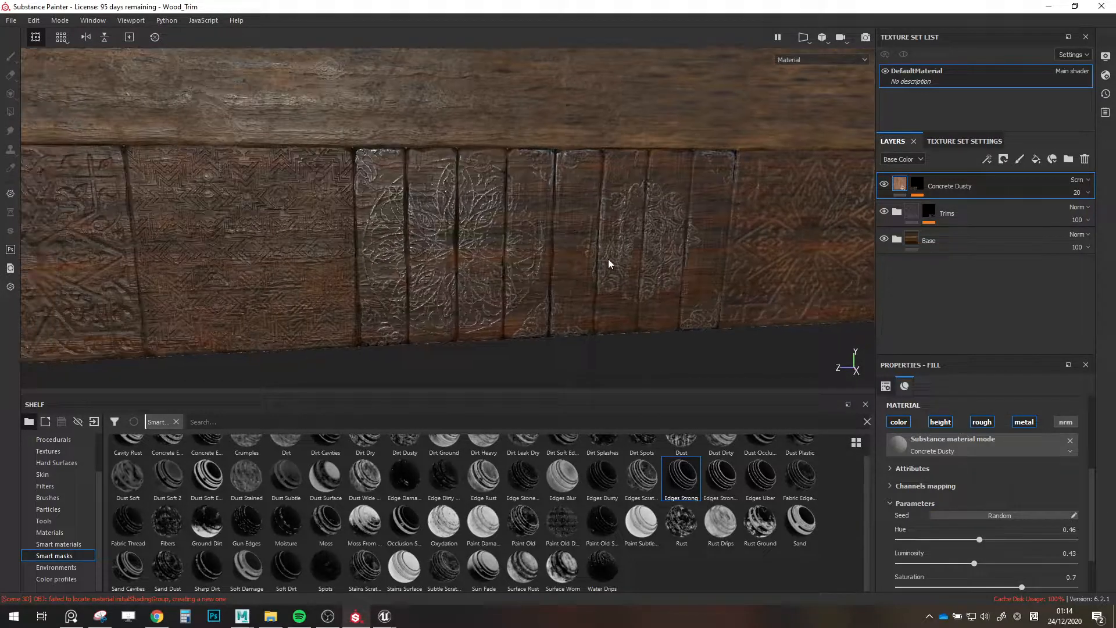
scroll(608, 260, "down", 5)
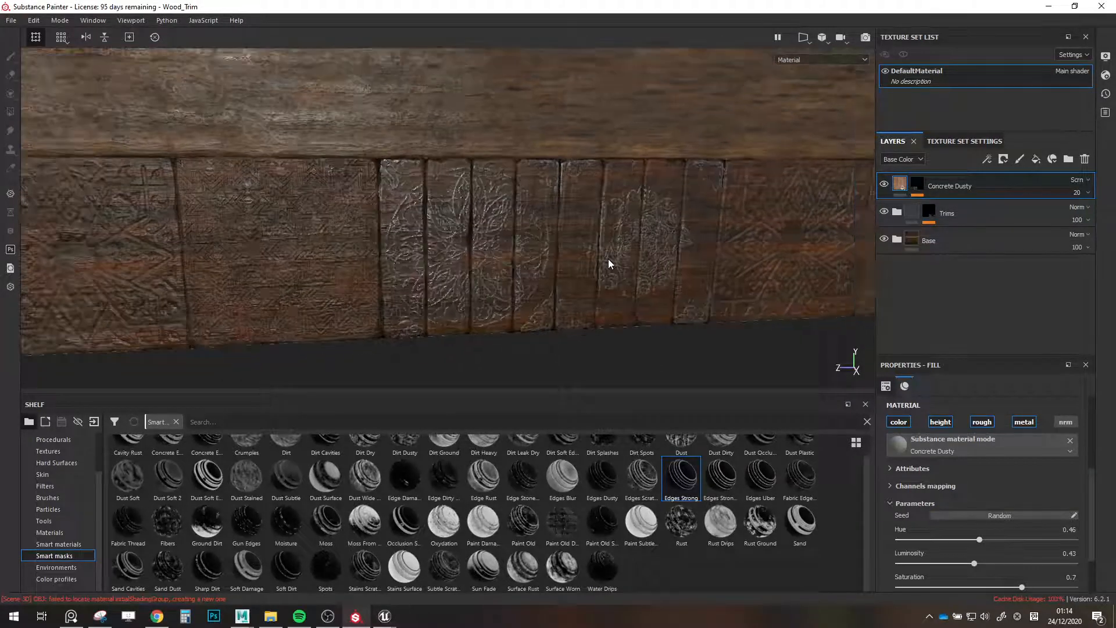
scroll(592, 277, "up", 4)
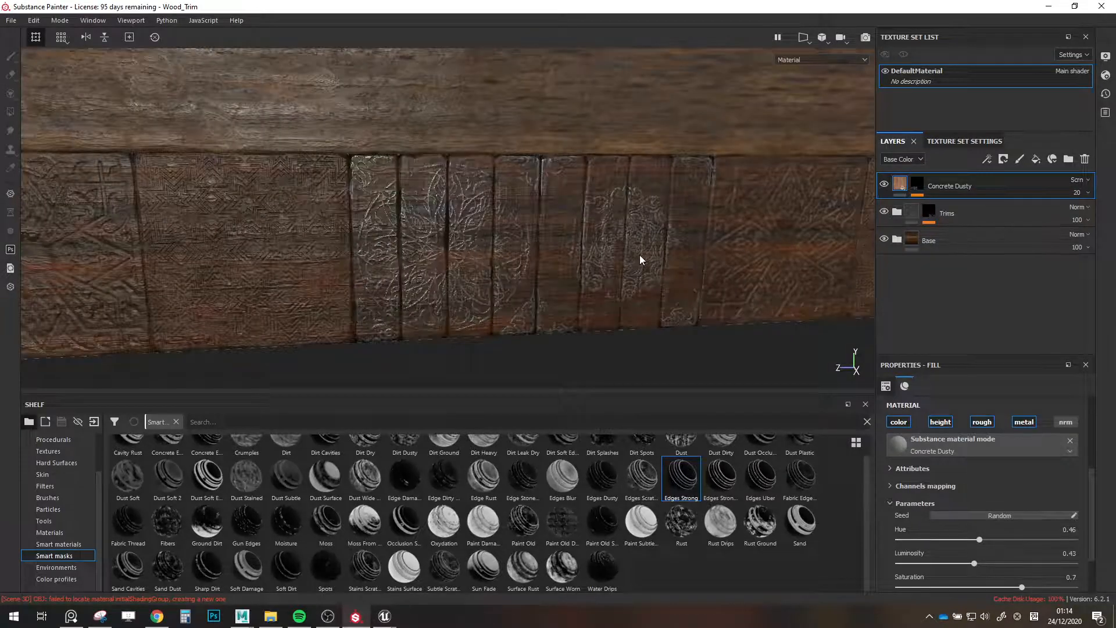
scroll(639, 254, "down", 3)
left_click_drag(639, 255, 674, 264, "alt")
middle_click_drag(675, 264, 578, 255, "alt")
left_click_drag(578, 256, 615, 272, "alt")
scroll(565, 251, "down", 2)
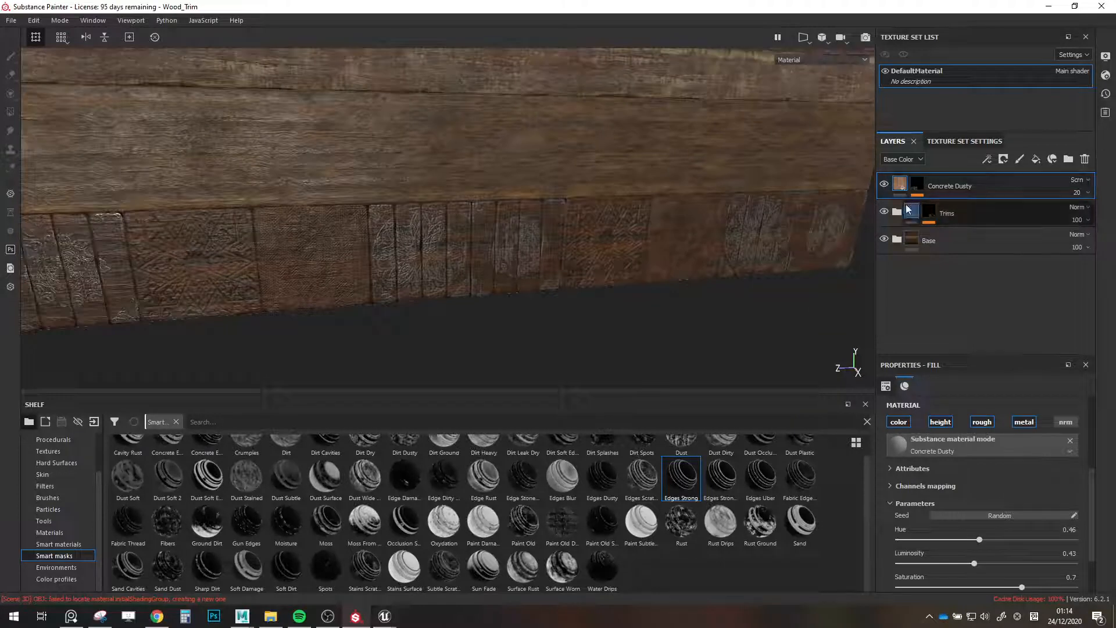
Expand the Base folder and its Wood 1 group, and select the wood_base layer.
left_click(897, 239)
scroll(928, 269, "down", 1)
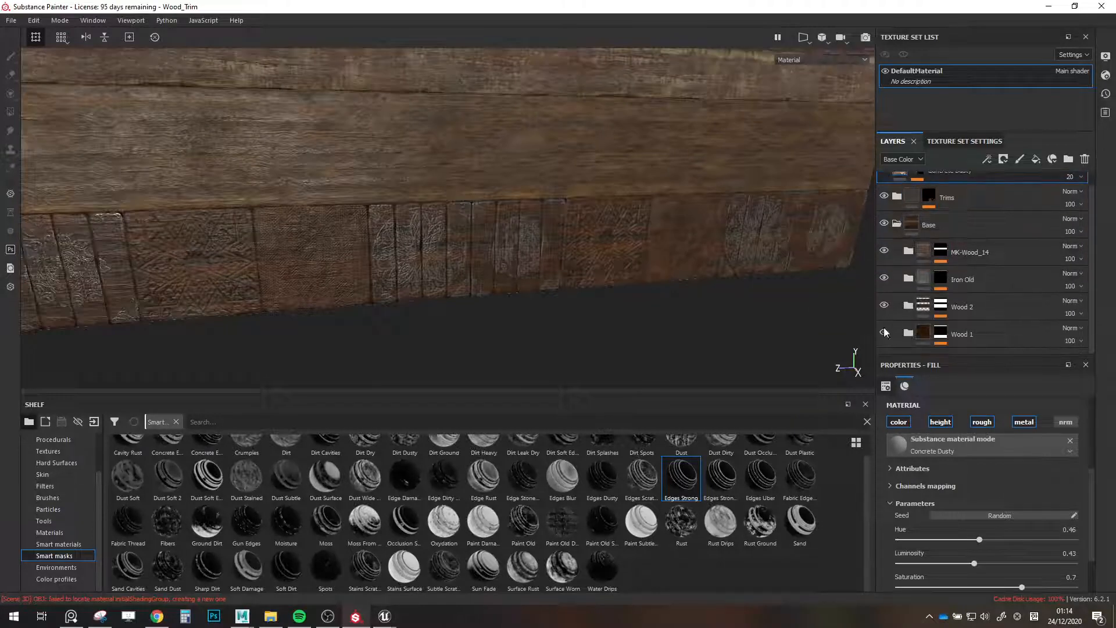
left_click(976, 342)
middle_click_drag(593, 268, 644, 235, "alt")
left_click(908, 333)
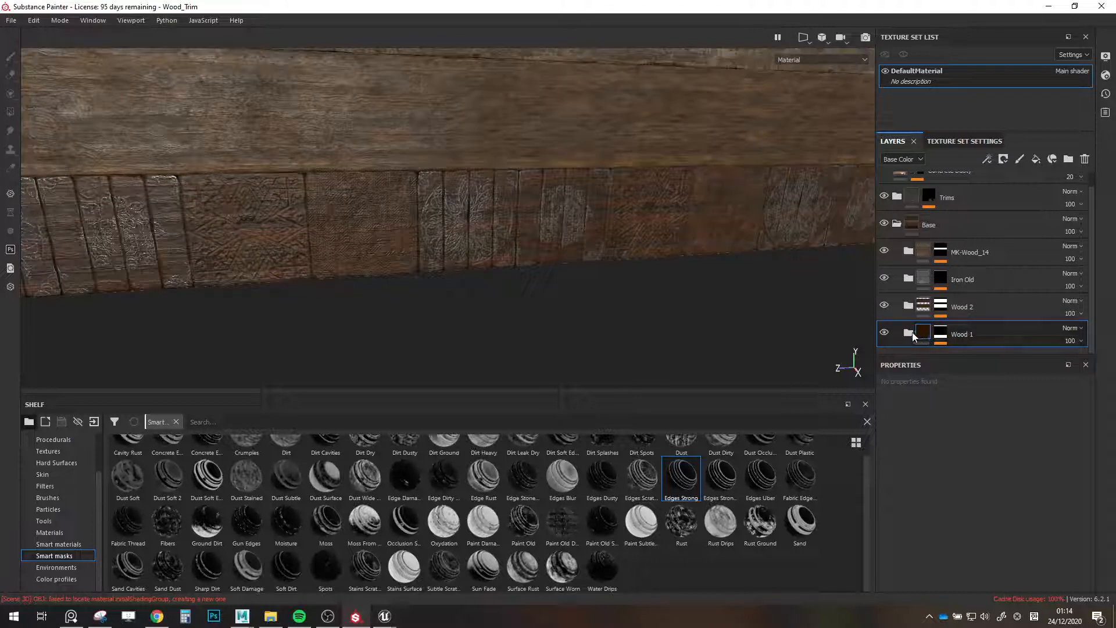
scroll(951, 274, "down", 4)
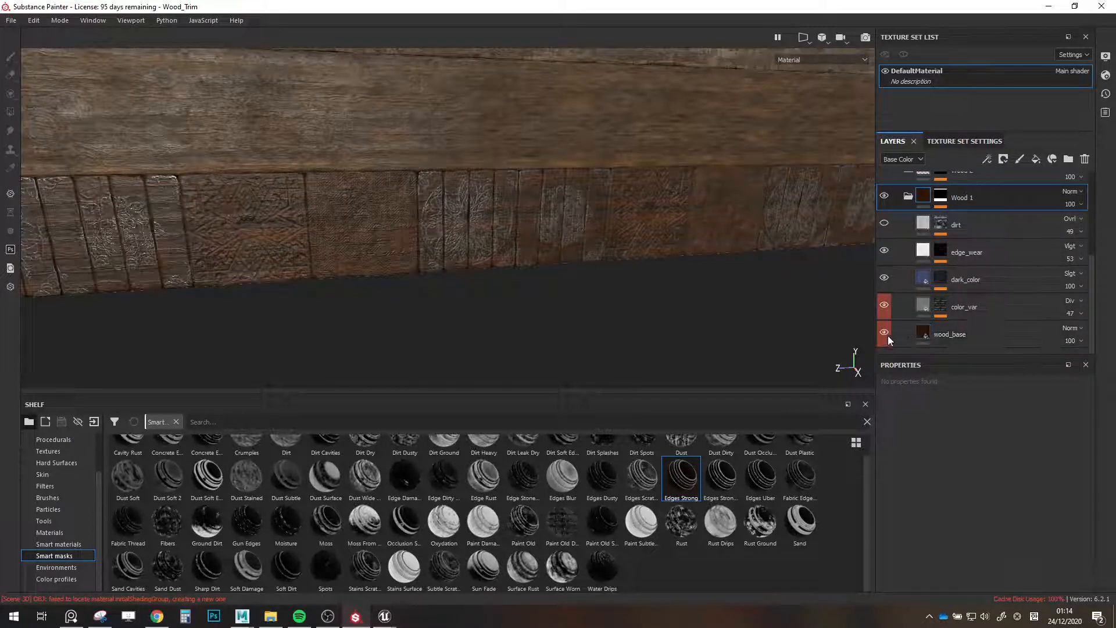
left_click(979, 336)
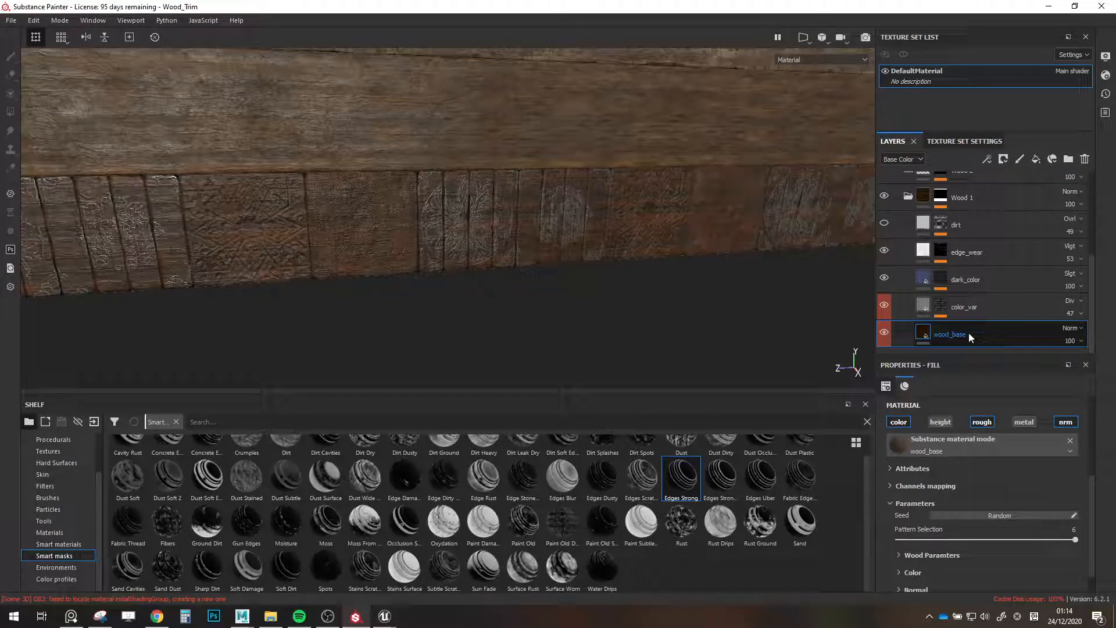
Try a white mask with a color selection of the orange and sea-green plank IDs on the wood_base layer.
right_click(967, 332)
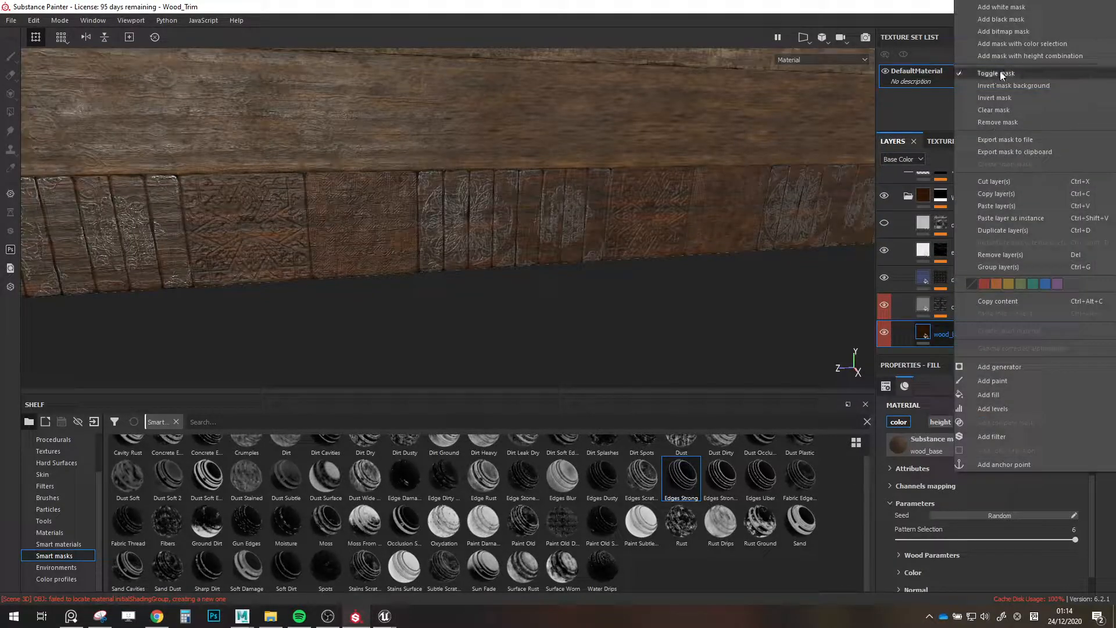
left_click(1010, 22)
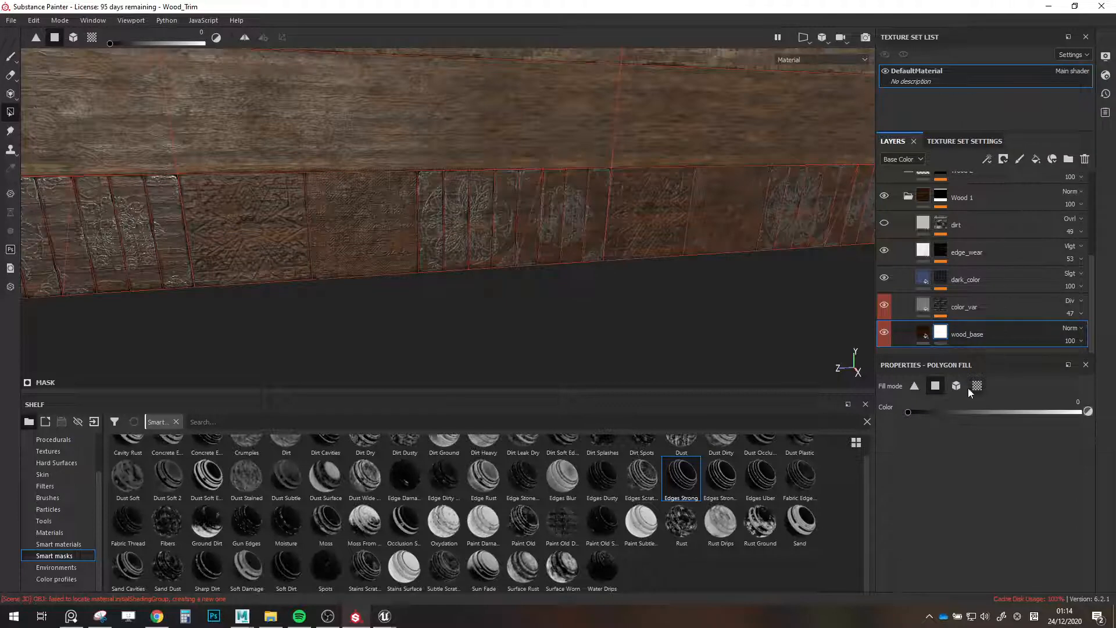
right_click(965, 329)
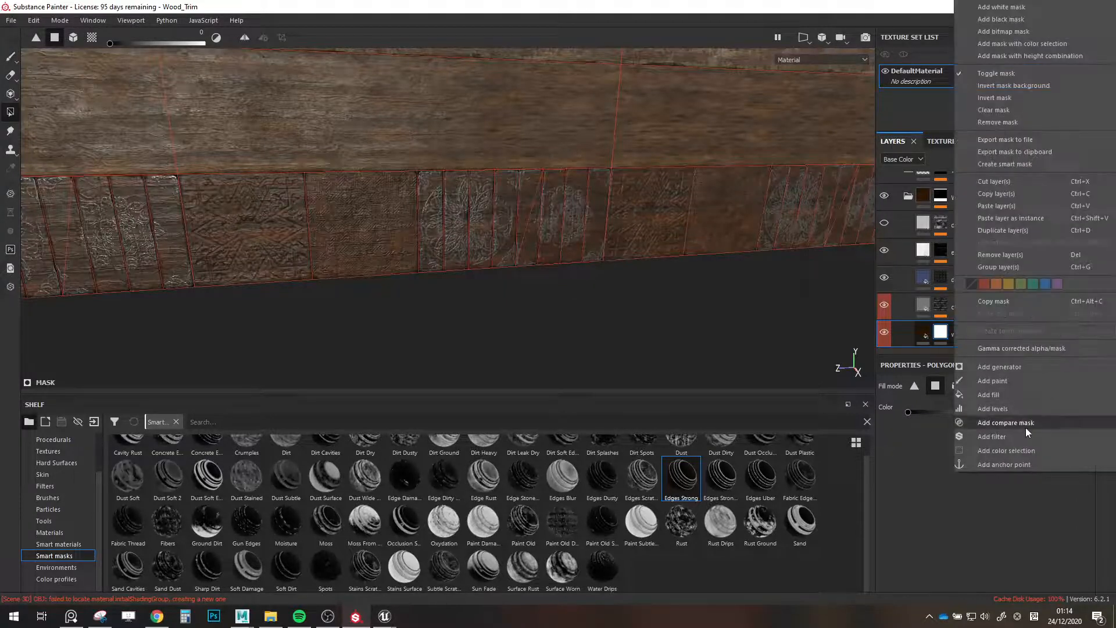
left_click(1027, 455)
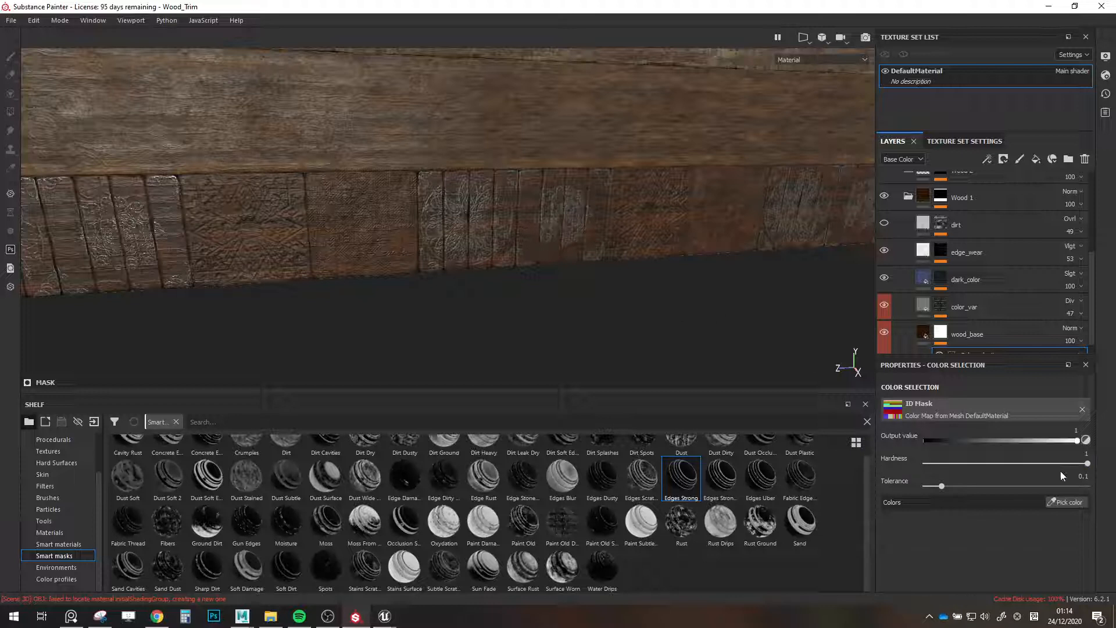
left_click(1067, 503)
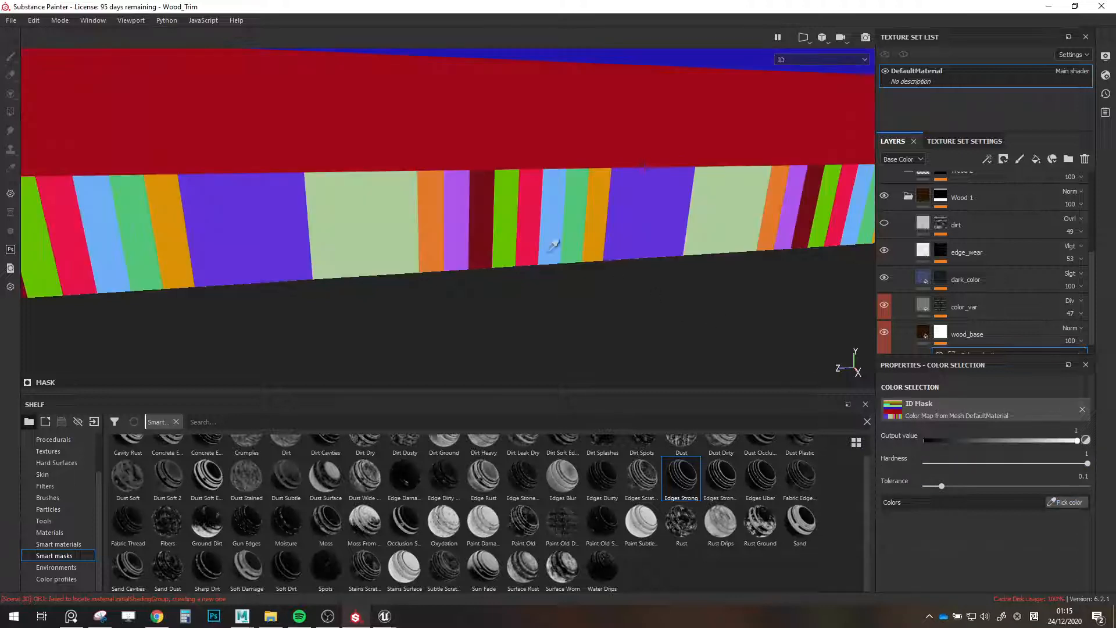
left_click(591, 231)
left_click(1053, 503)
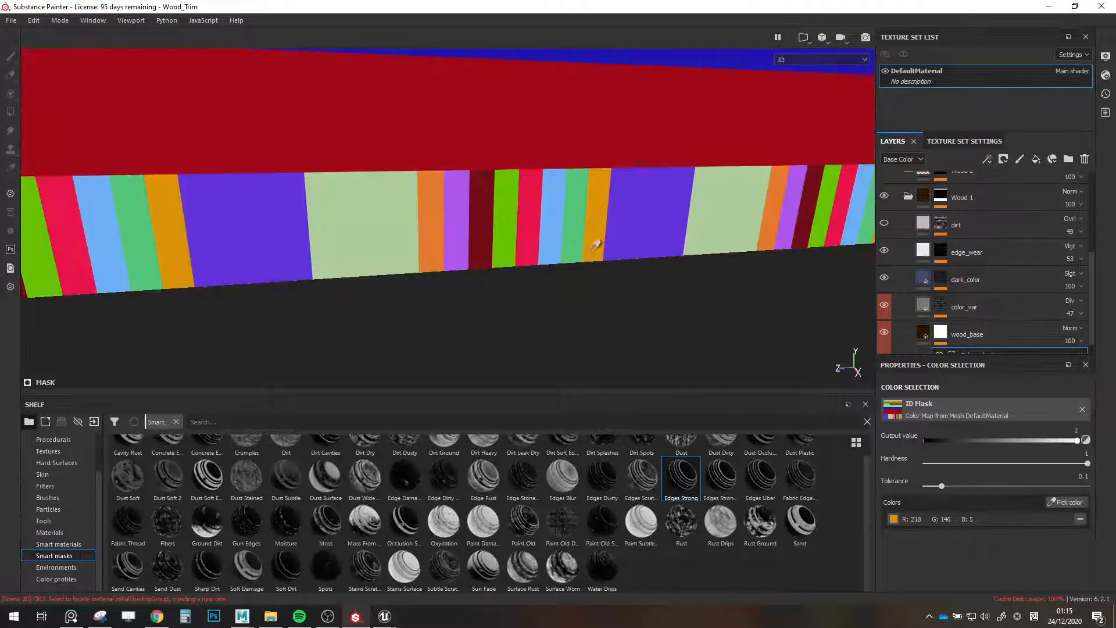
left_click(574, 232)
scroll(996, 317, "down", 1)
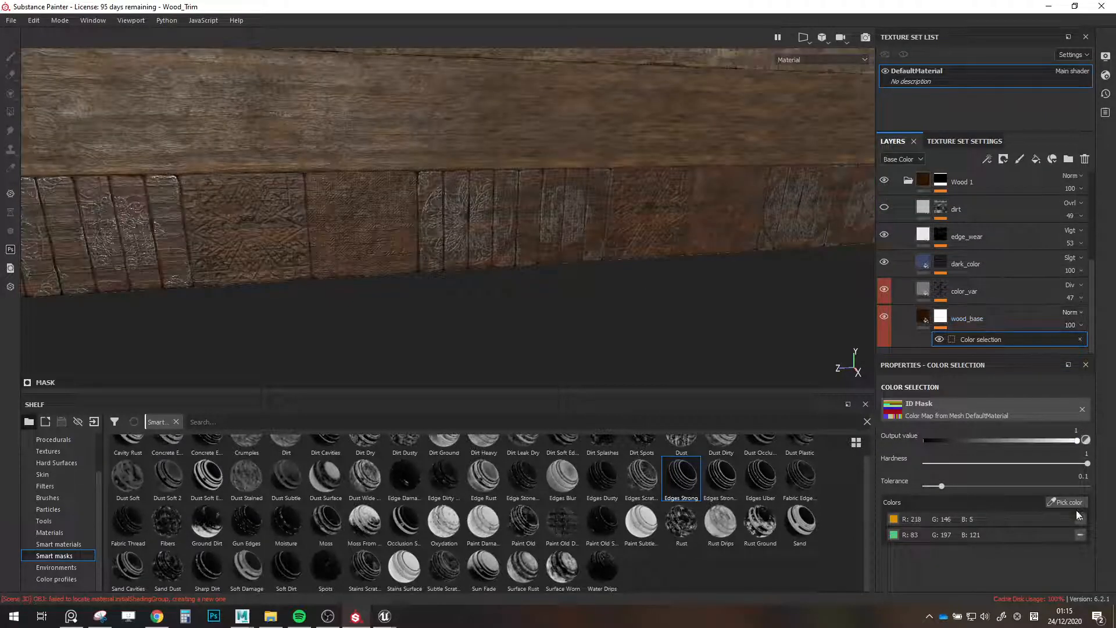
Replace the wood_base layer's mask with a black mask and add a color selection to it.
right_click(940, 316)
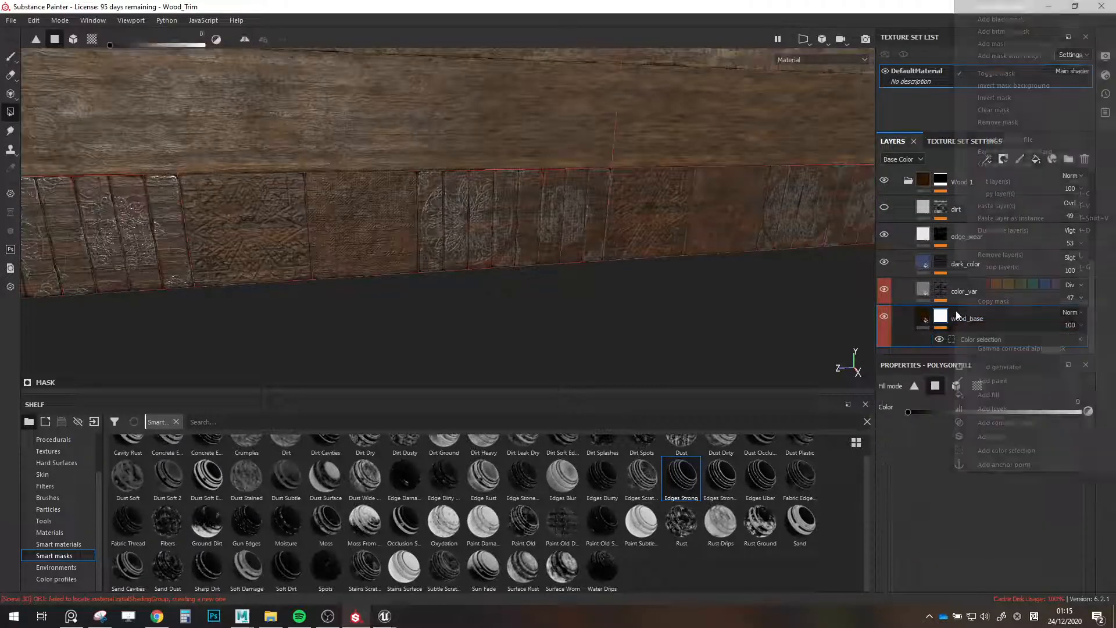
left_click(1012, 19)
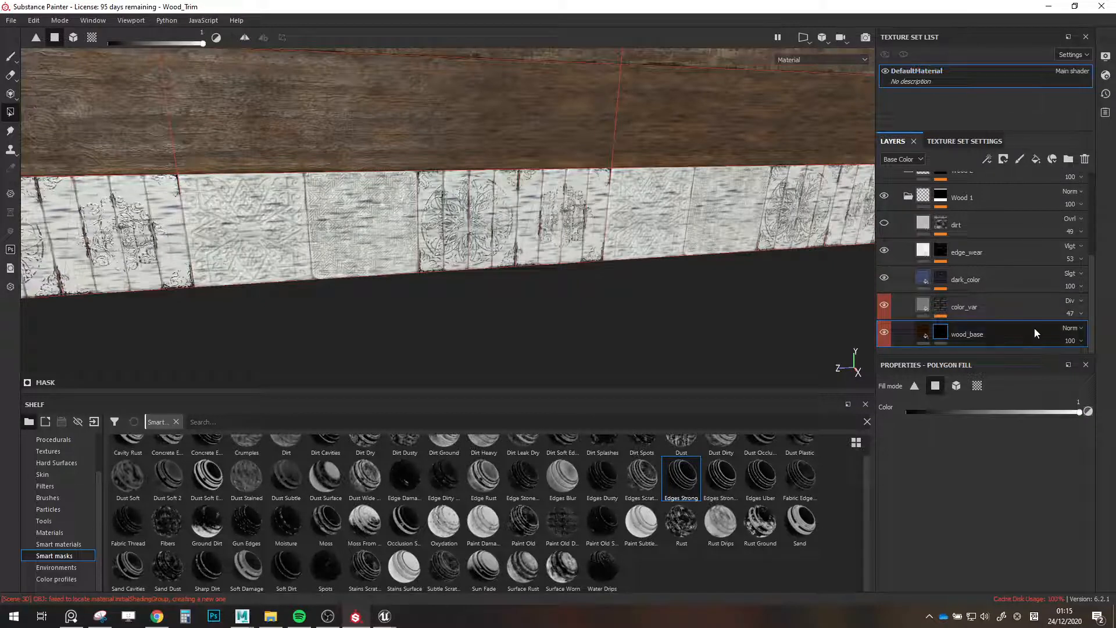
right_click(1015, 335)
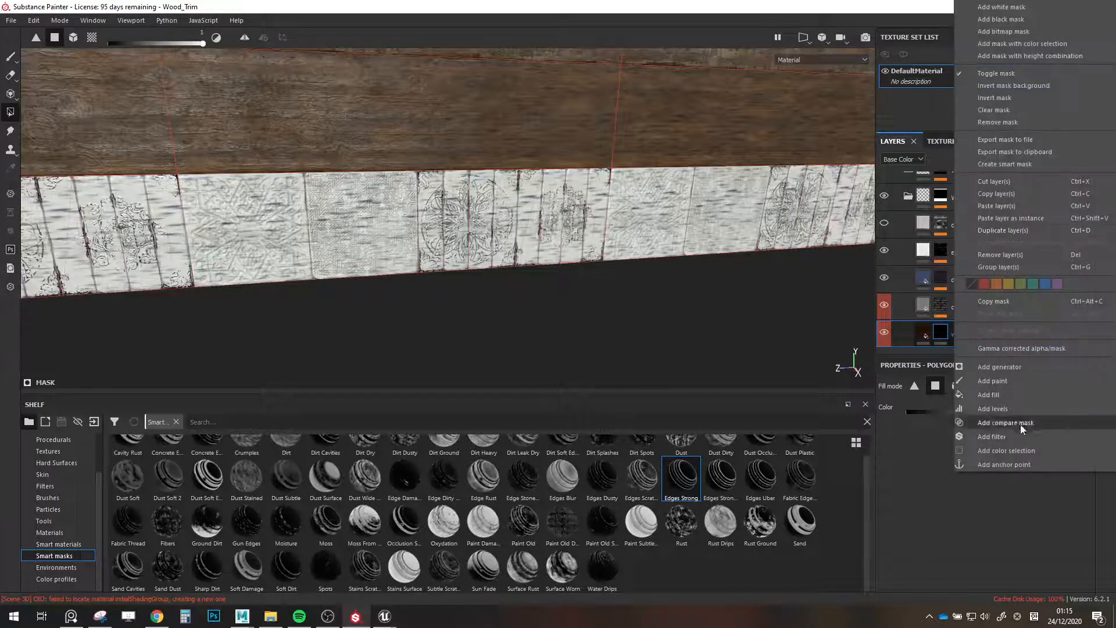
left_click(1038, 454)
Add the pale green and purple panel IDs and the olive green strip ID to the wood_base color selection.
left_click(1066, 502)
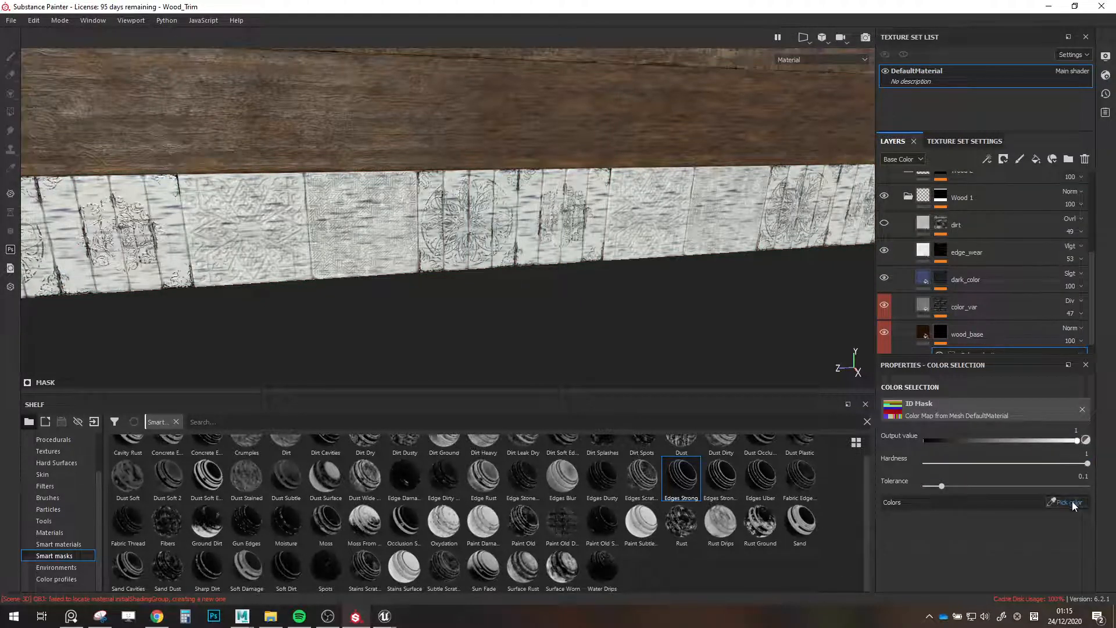
left_click(414, 240)
left_click(1066, 502)
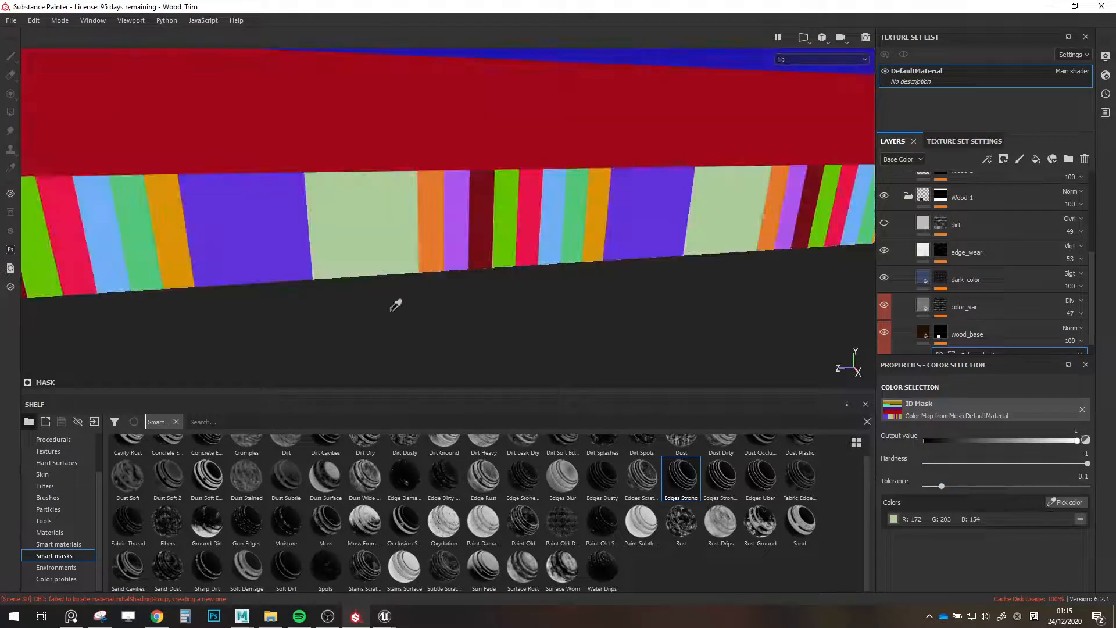
left_click(232, 255)
left_click_drag(254, 249, 522, 306, "alt")
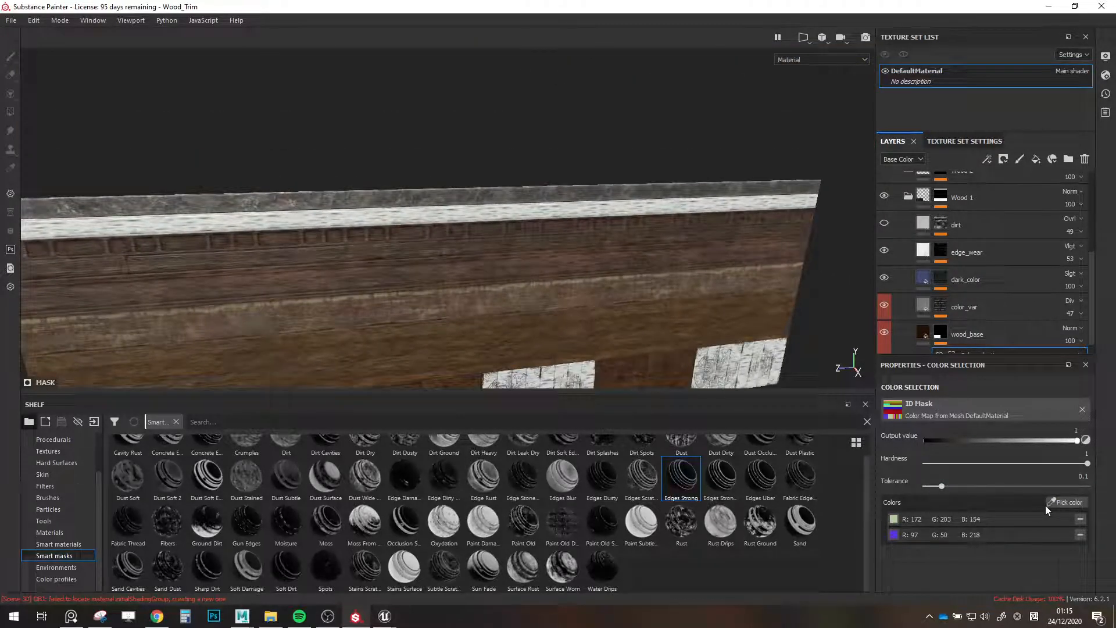
left_click(1065, 502)
left_click(498, 212)
left_click_drag(497, 214, 560, 130, "alt")
right_click_drag(560, 130, 560, 270, "alt")
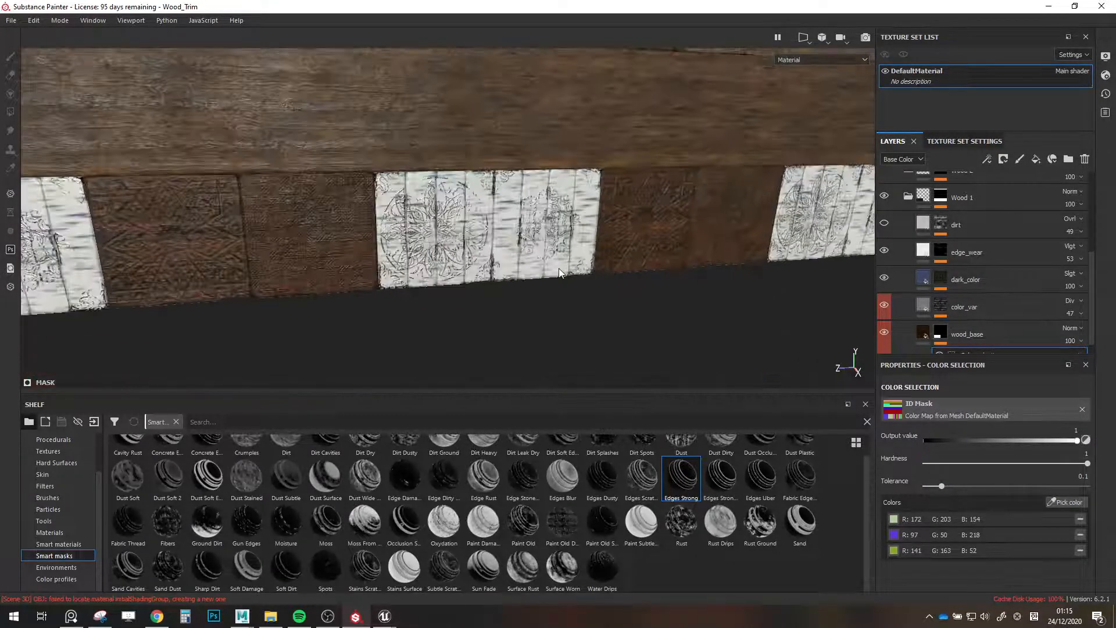
Duplicate the wood_base layer and remove all three picked ID colors from the copy's color selection.
scroll(965, 344, "down", 1)
right_click(985, 316)
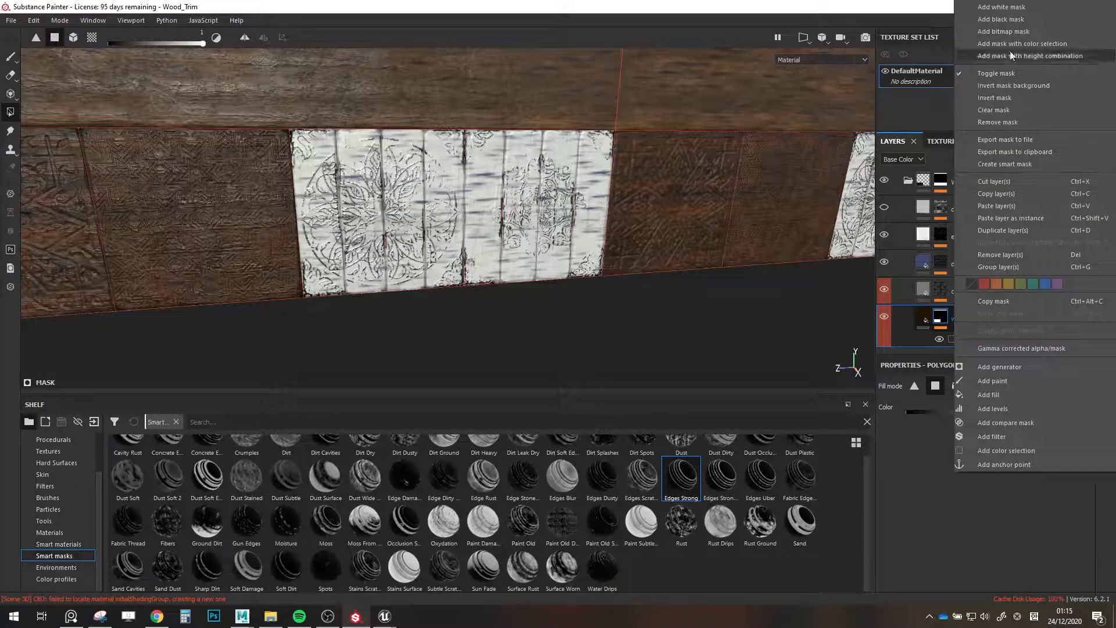
left_click(1013, 230)
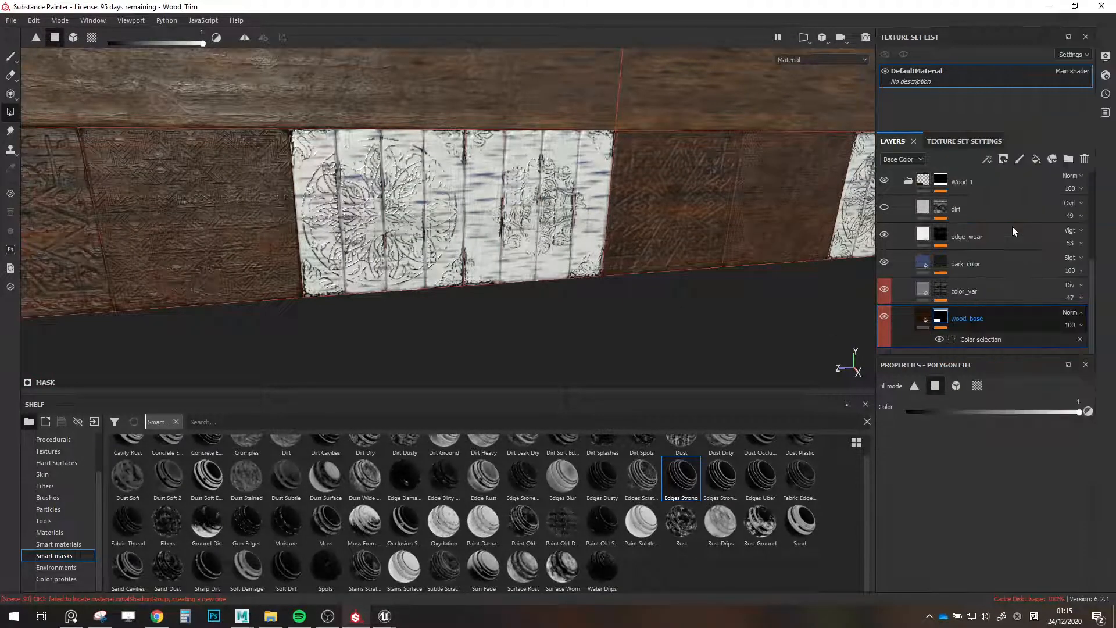
scroll(985, 304, "down", 1)
left_click(988, 305)
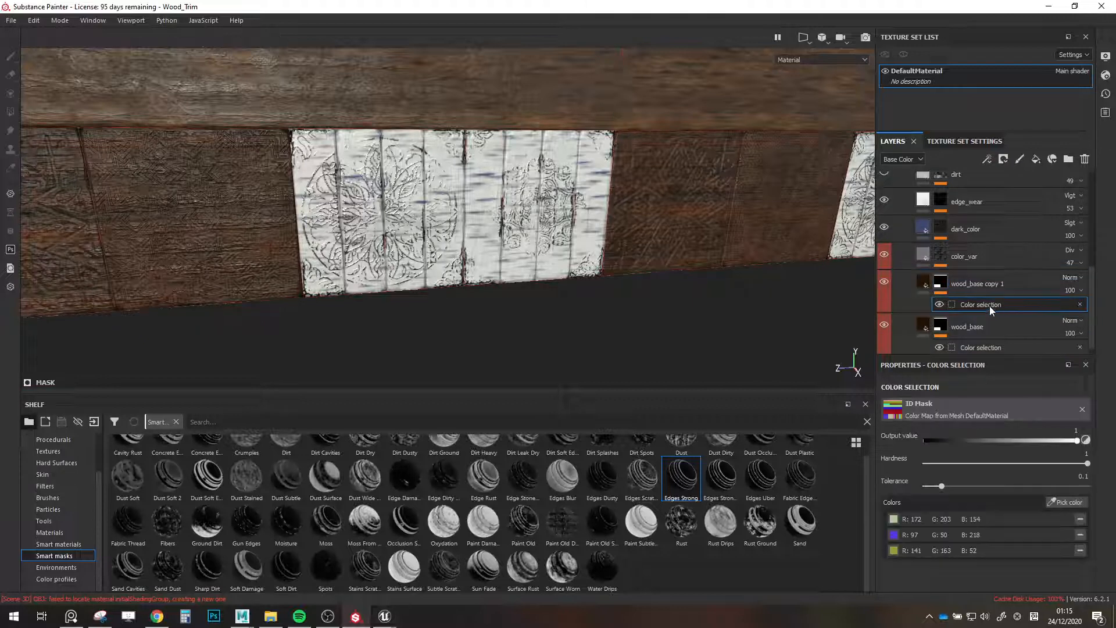
left_click(1079, 520)
left_click(1080, 521)
left_click(1080, 520)
Pick the amber, sea-green, light blue and crimson plank IDs for the color selection on wood_base copy 1.
left_click(1059, 505)
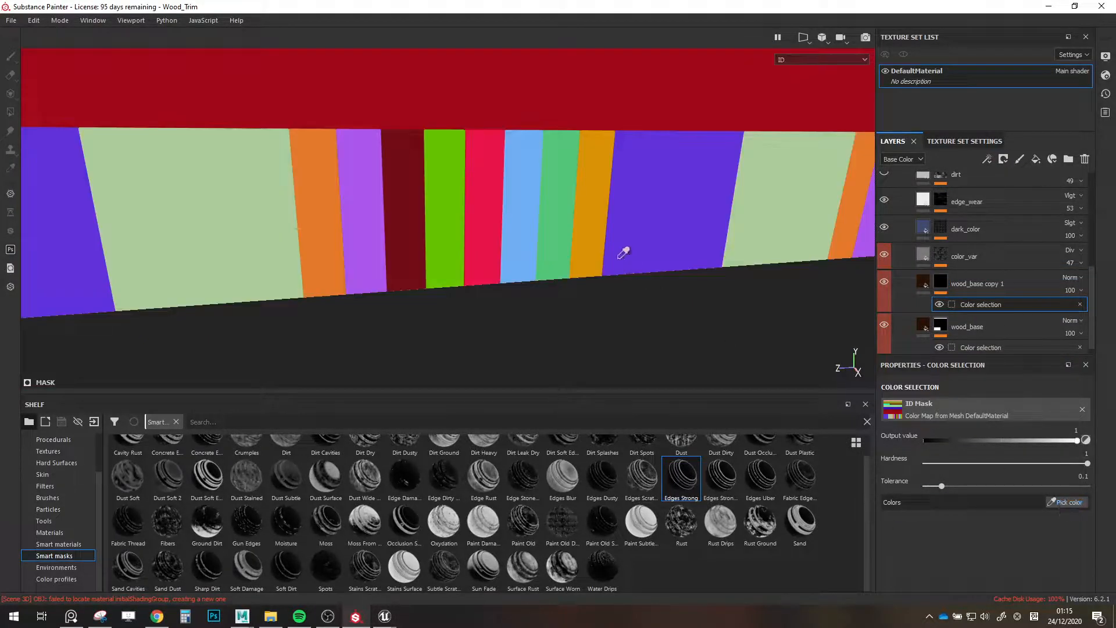
left_click(600, 239)
left_click(1046, 501)
left_click(574, 252)
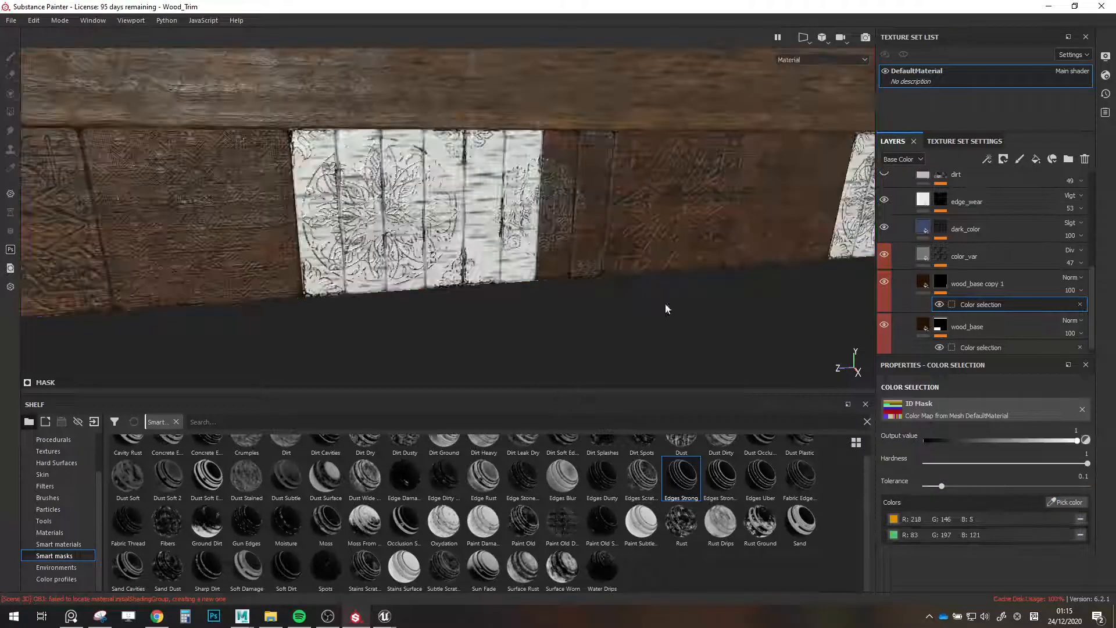
left_click(1067, 503)
left_click(543, 259)
left_click(1067, 502)
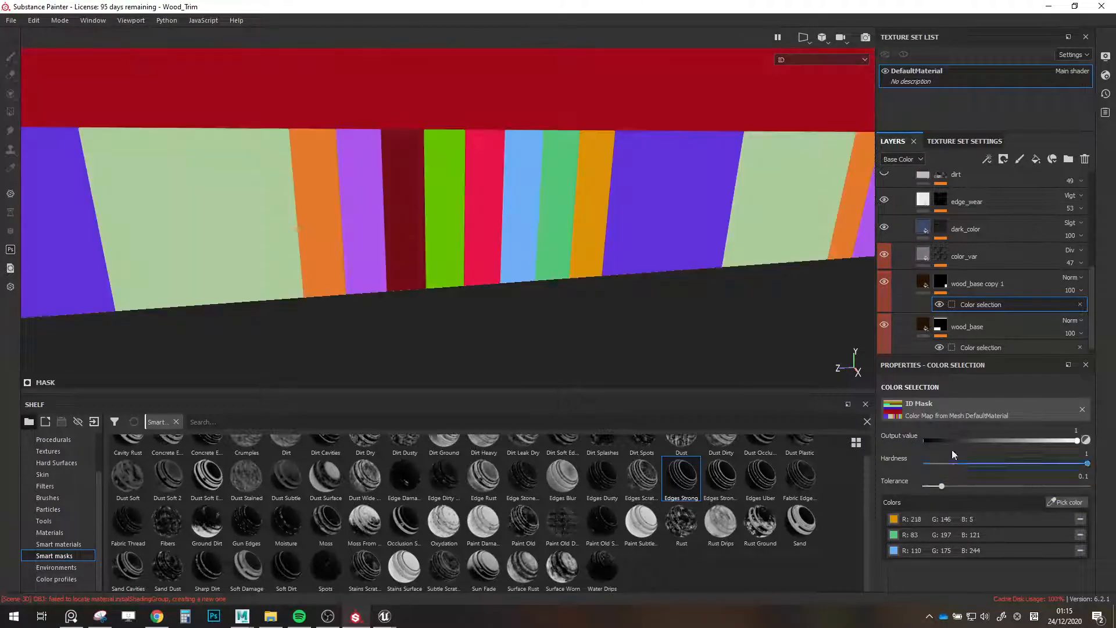
left_click(483, 248)
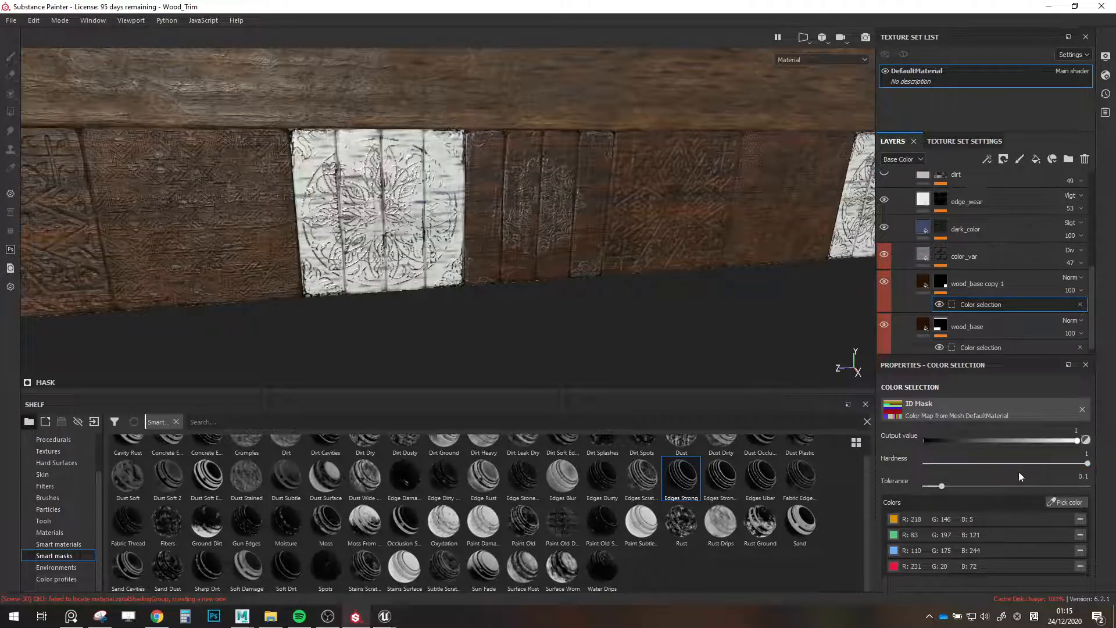
Add the bright green, dark red, violet and orange plank IDs to the wood_base copy 1 color selection.
left_click(1067, 502)
left_click(465, 266)
left_click(1064, 502)
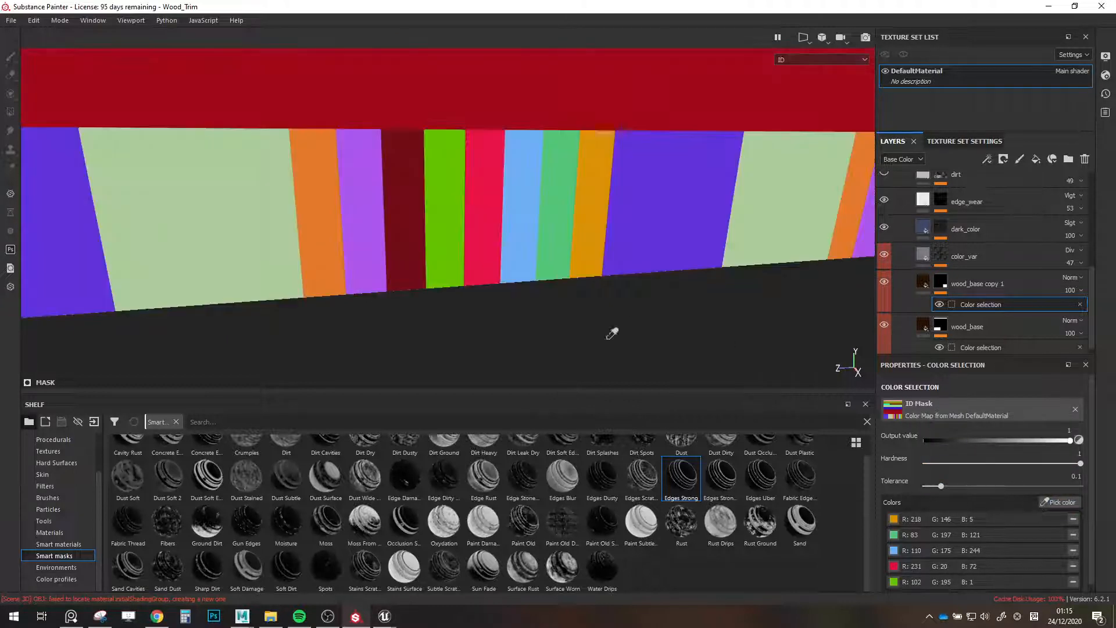
left_click(409, 269)
left_click(1059, 503)
left_click(375, 266)
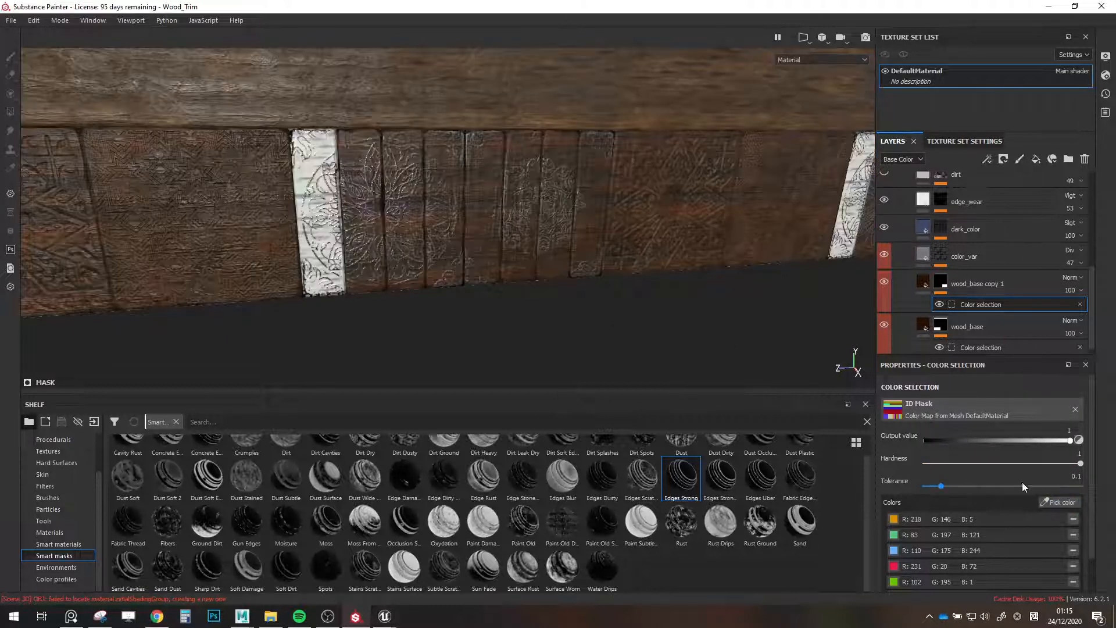
left_click(1046, 504)
left_click(330, 280)
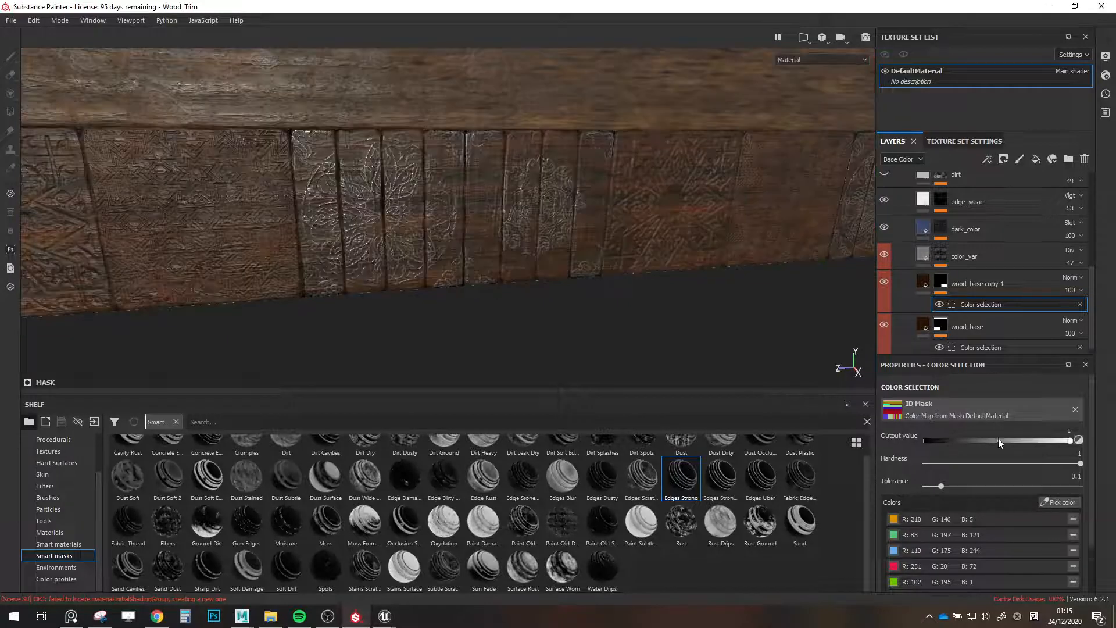
Change Wood Color 2 of the wood_base copy 1 material to a lighter reddish brown.
left_click(930, 284)
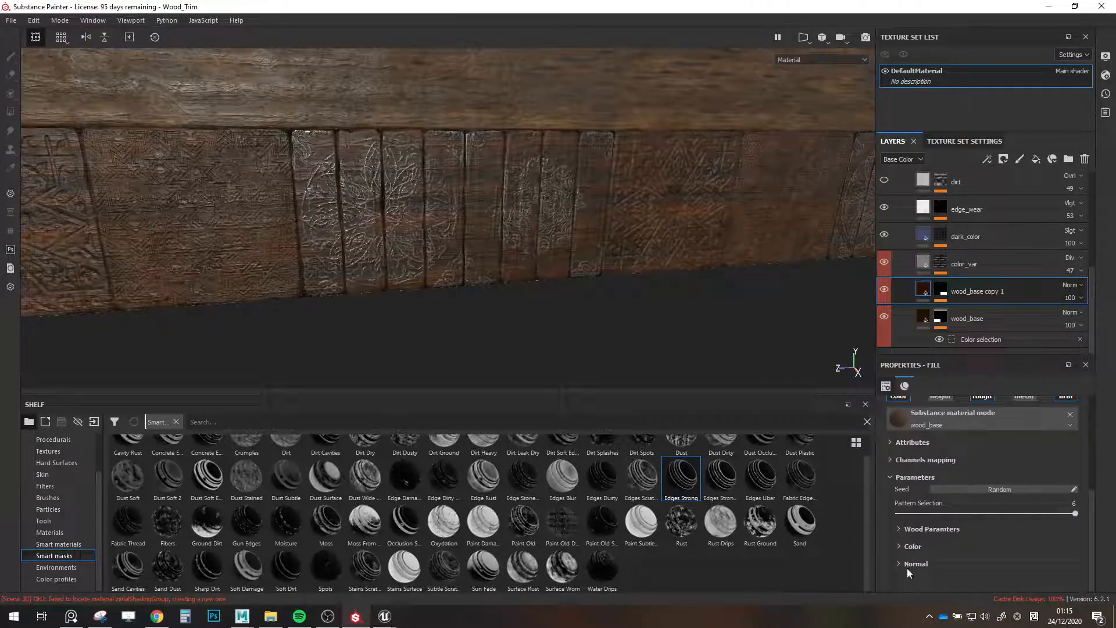
left_click(902, 546)
scroll(913, 549, "down", 3)
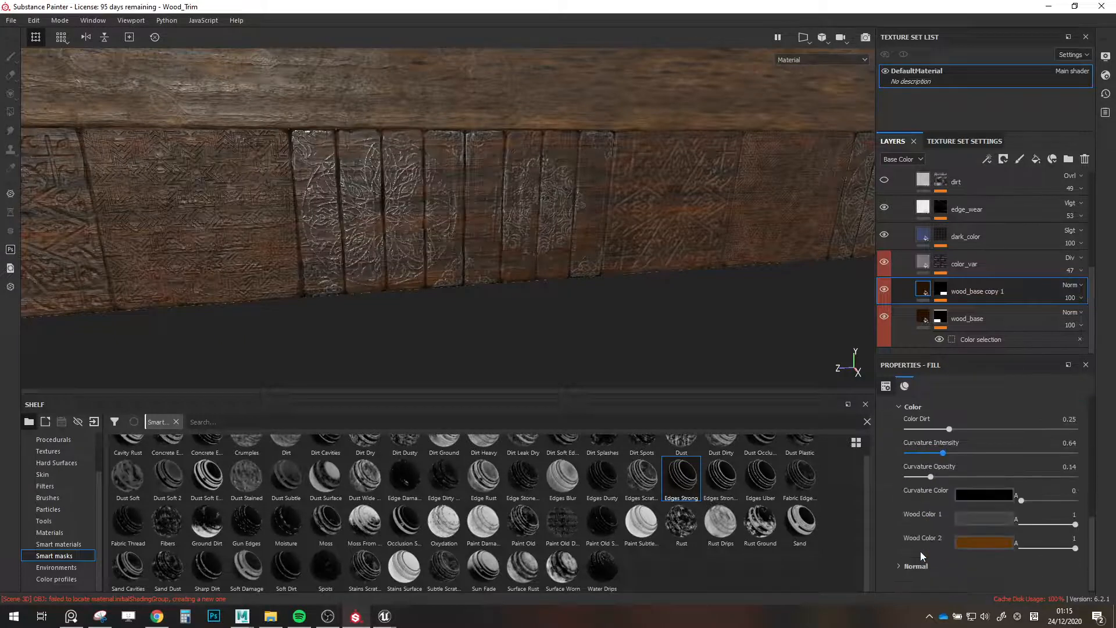
left_click(978, 545)
left_click_drag(1019, 479, 1018, 478)
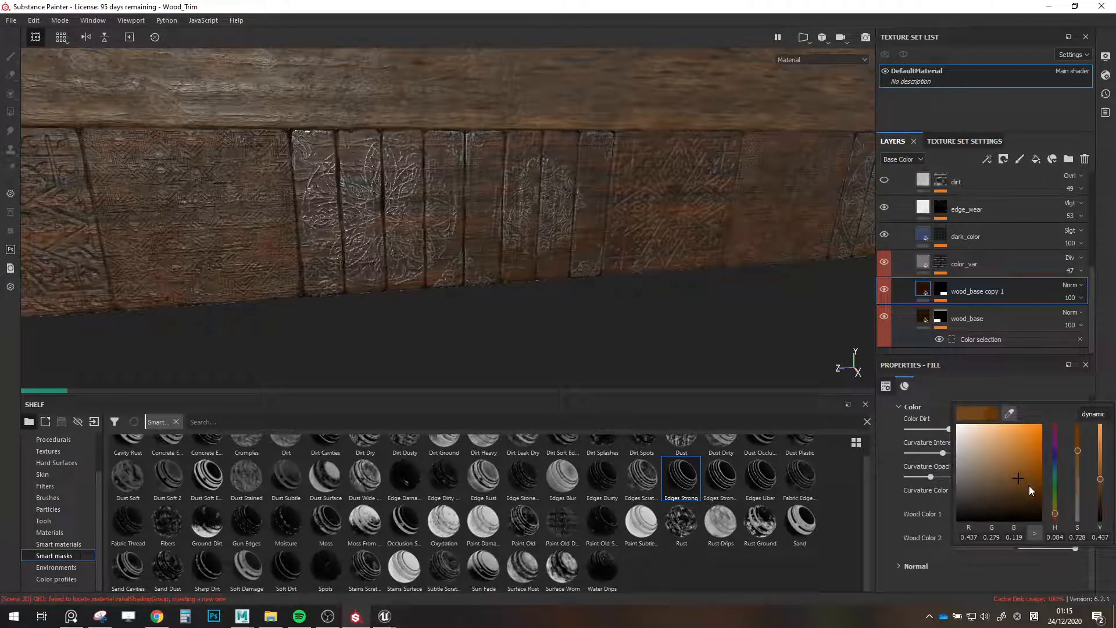
left_click_drag(1057, 514, 1056, 517)
left_click_drag(1018, 482, 1004, 473)
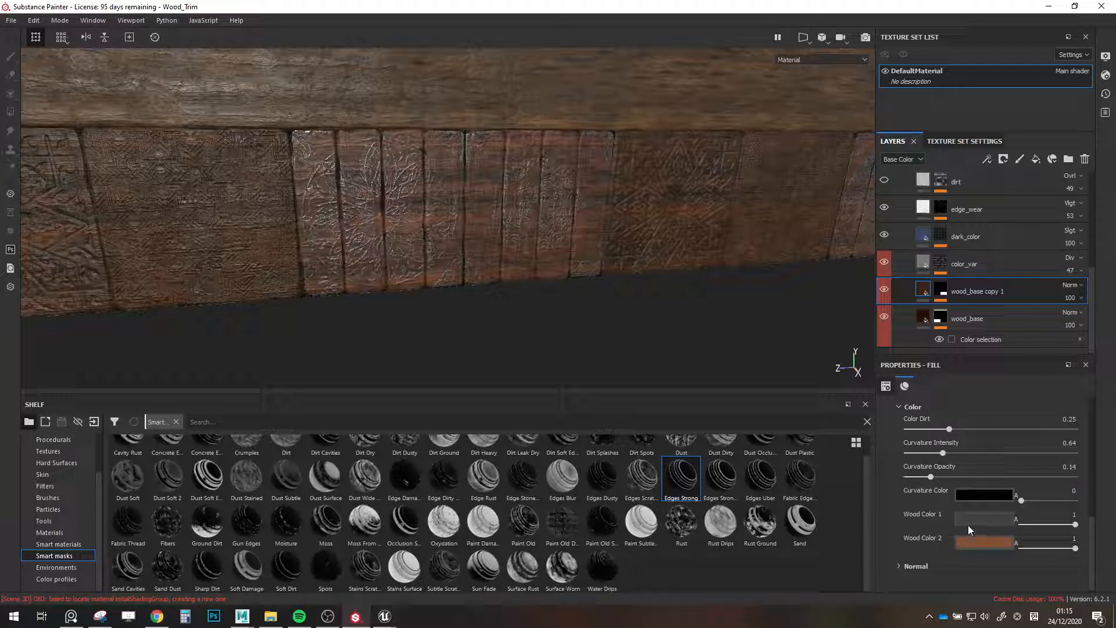
Set wood_base copy 1's Wood Color 1 to a reddish grey (0.335, 0.285, 0.285) and Wood Color 2 to brown (0.419, 0.267, 0.194).
left_click(967, 521)
mouse_move(972, 469)
left_mouse_down()
mouse_move(954, 458)
mouse_move(974, 464)
left_mouse_up()
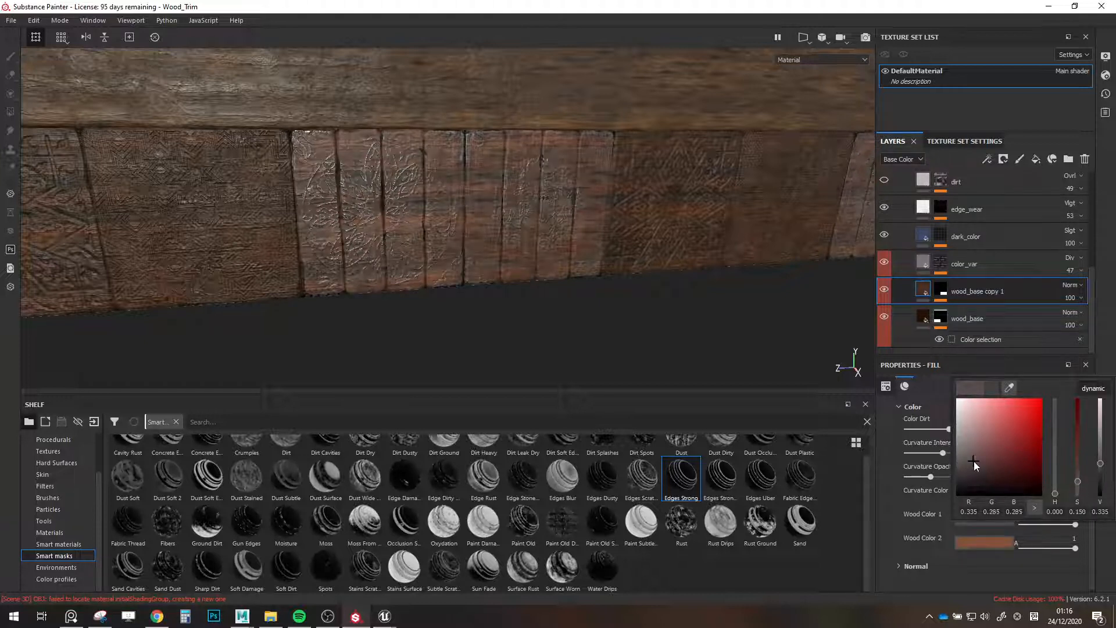
left_click(928, 484)
left_click(991, 543)
left_click_drag(984, 479, 1002, 478)
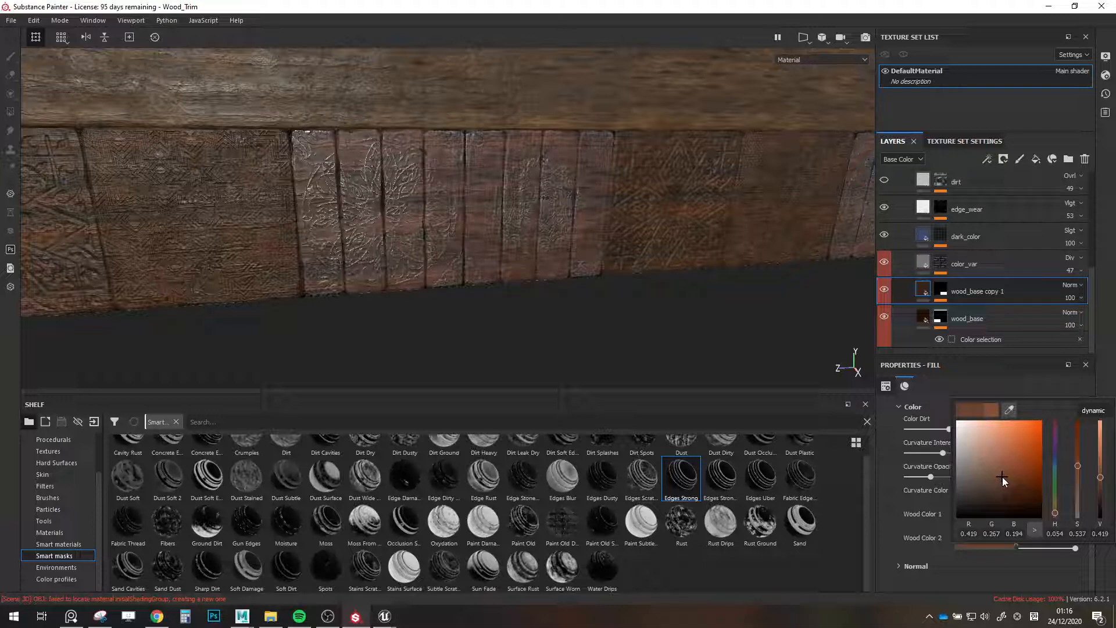
left_click(957, 584)
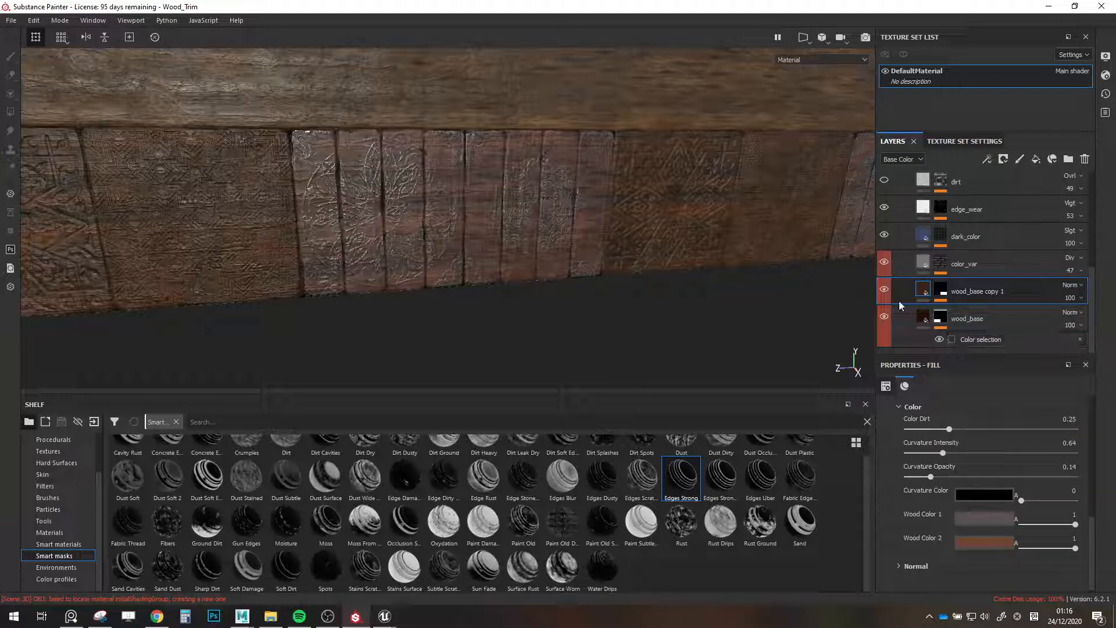
left_click(882, 292)
left_click(882, 292)
scroll(985, 423, "up", 1)
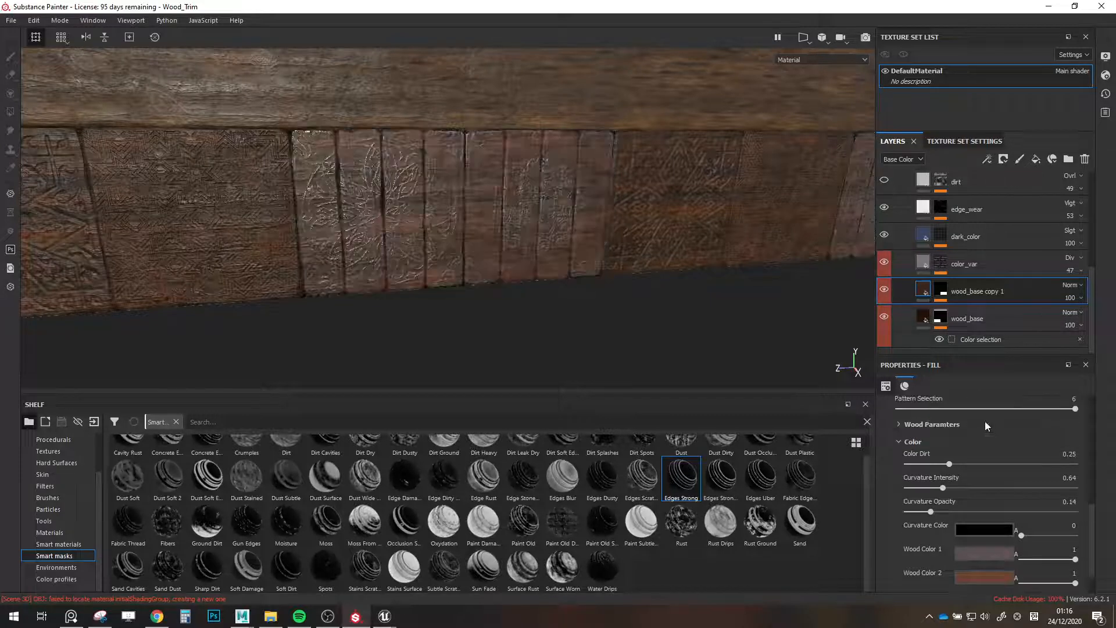
Add a paint effect above Directional Noise 4 in the dark_color layer's mask.
left_click(887, 262)
left_click(887, 262)
left_click(977, 238)
left_click(940, 235)
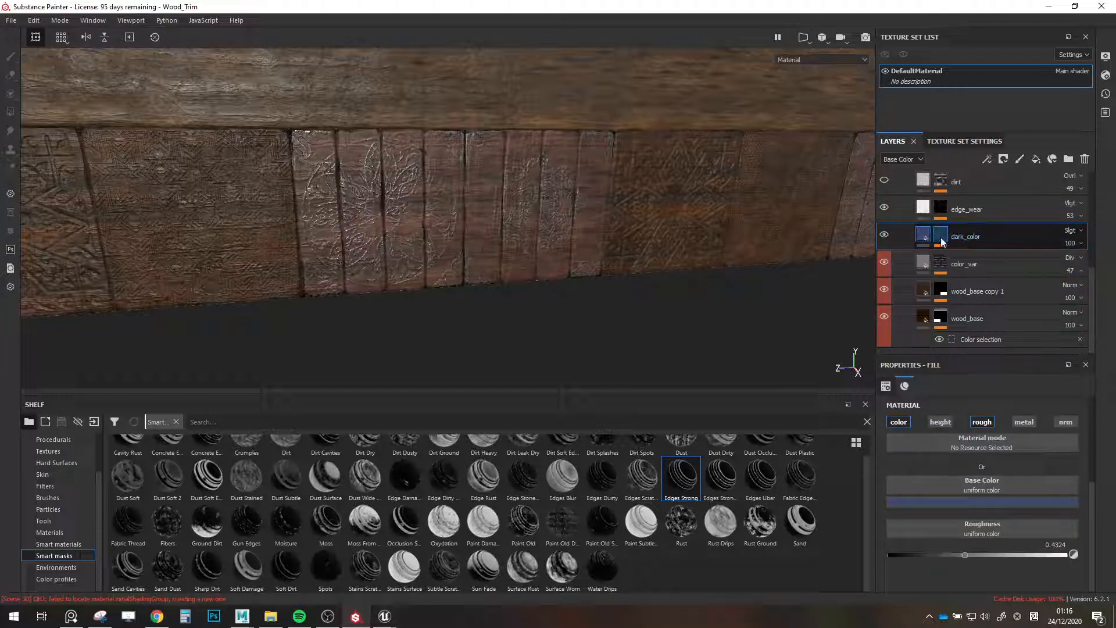
right_click(982, 260)
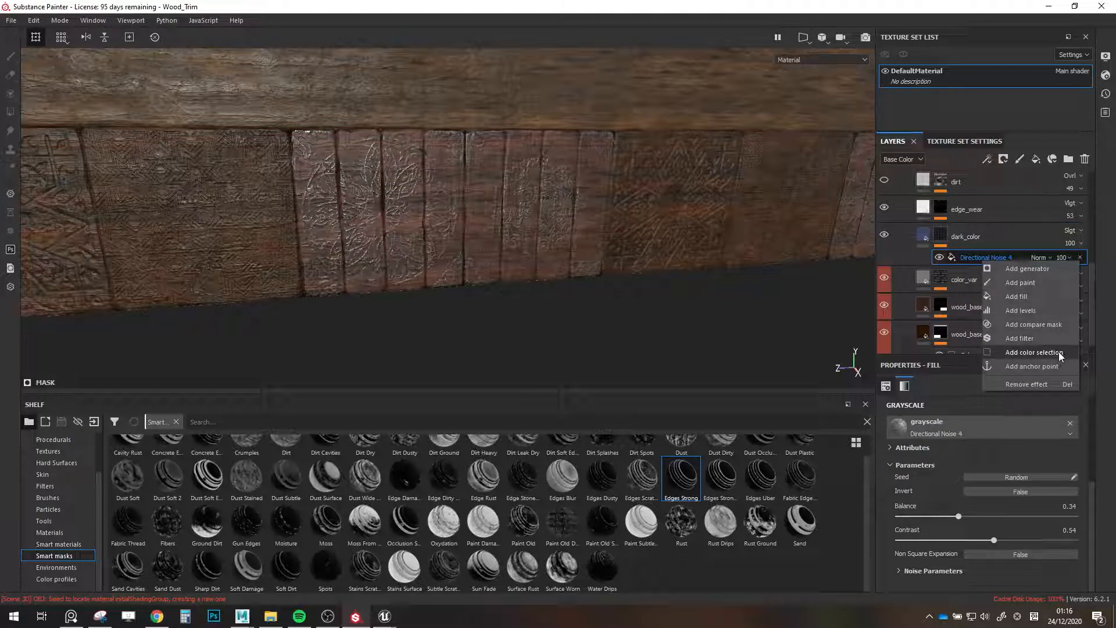
left_click(1018, 282)
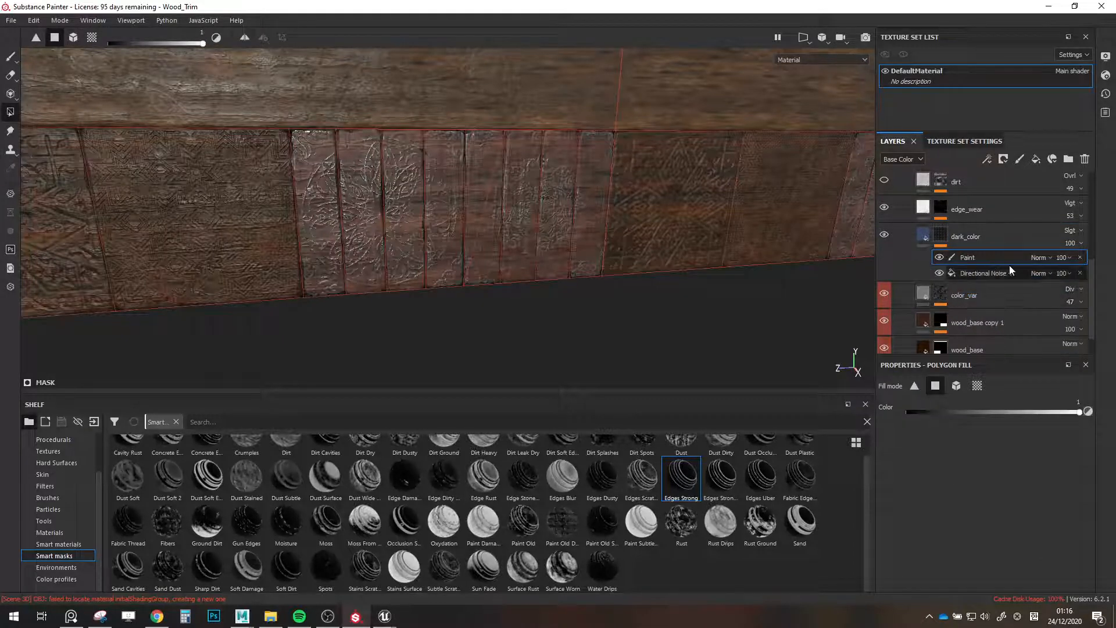
Polygon-fill the wood strip directly below the iron trim with white in the dark_color mask and set the paint effect to Multiply.
key("f")
key("x")
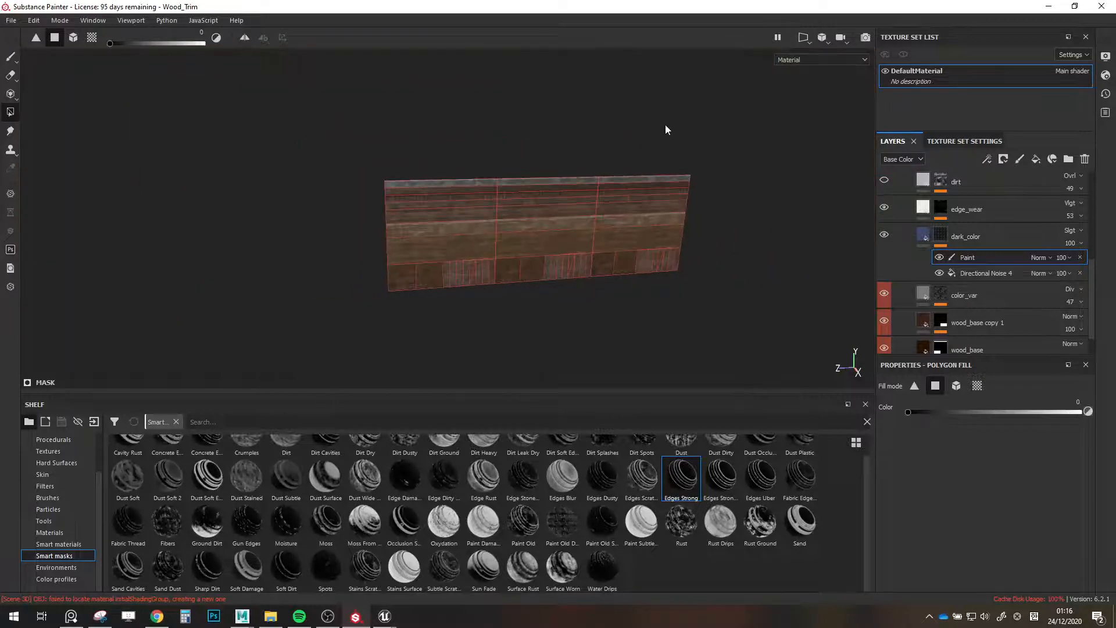
right_click_drag(402, 341, 640, 269, "alt")
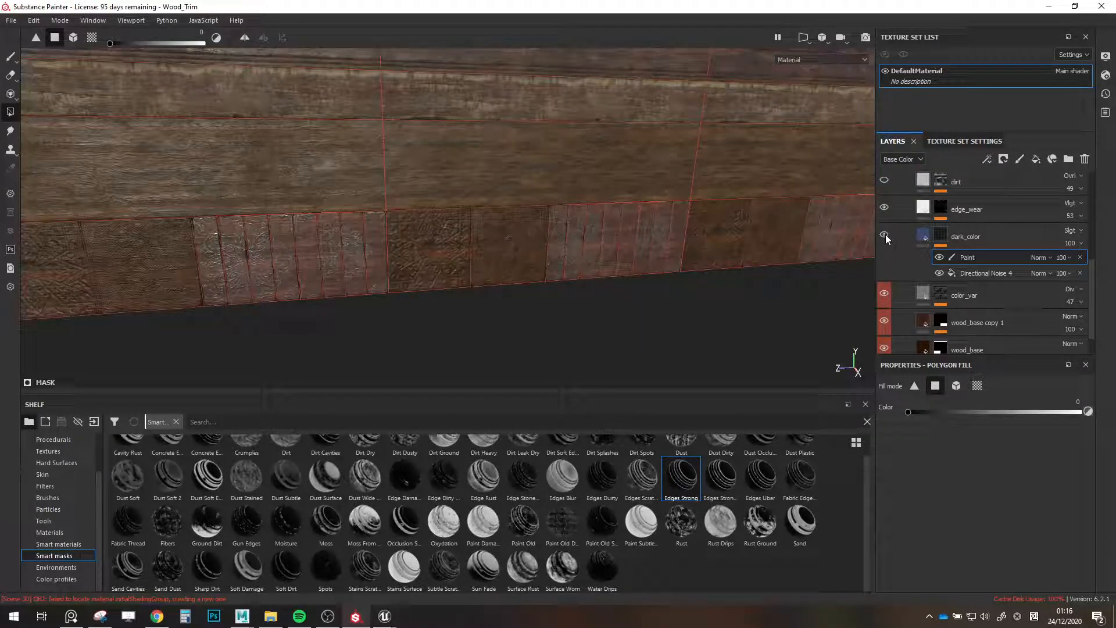
key("x")
left_click_drag(642, 244, 647, 188, "alt")
left_click(649, 191)
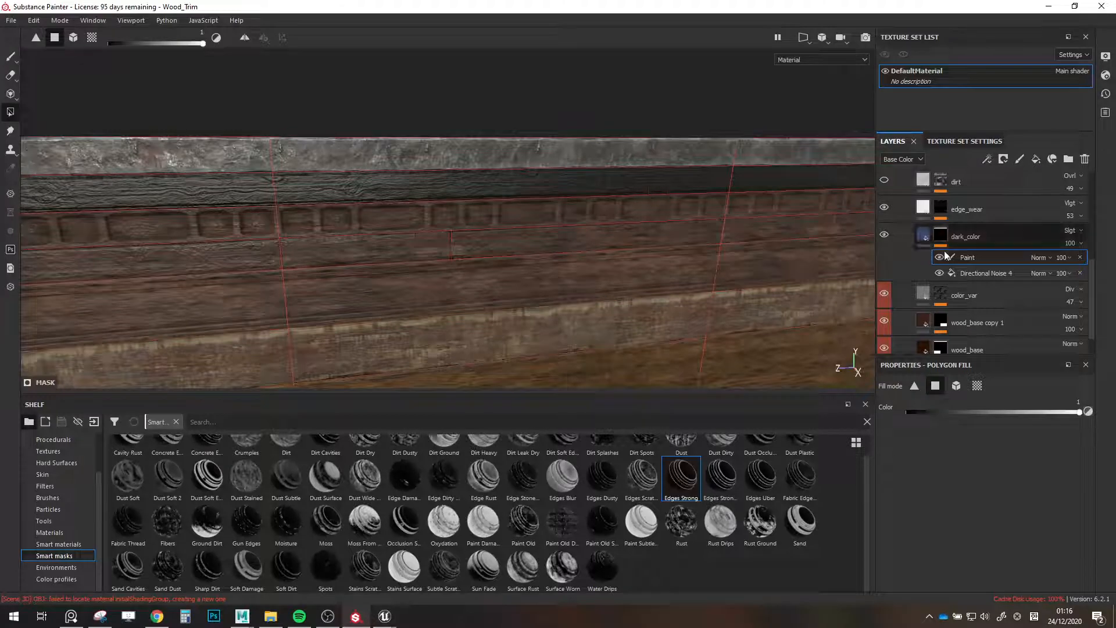
left_click(1046, 260)
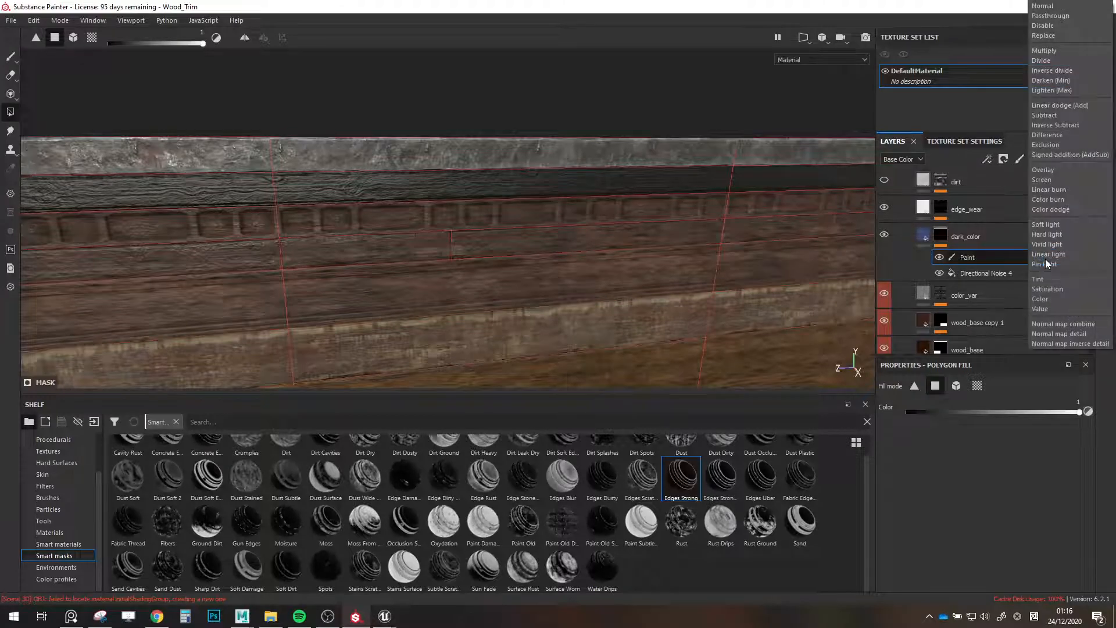
left_click(1055, 57)
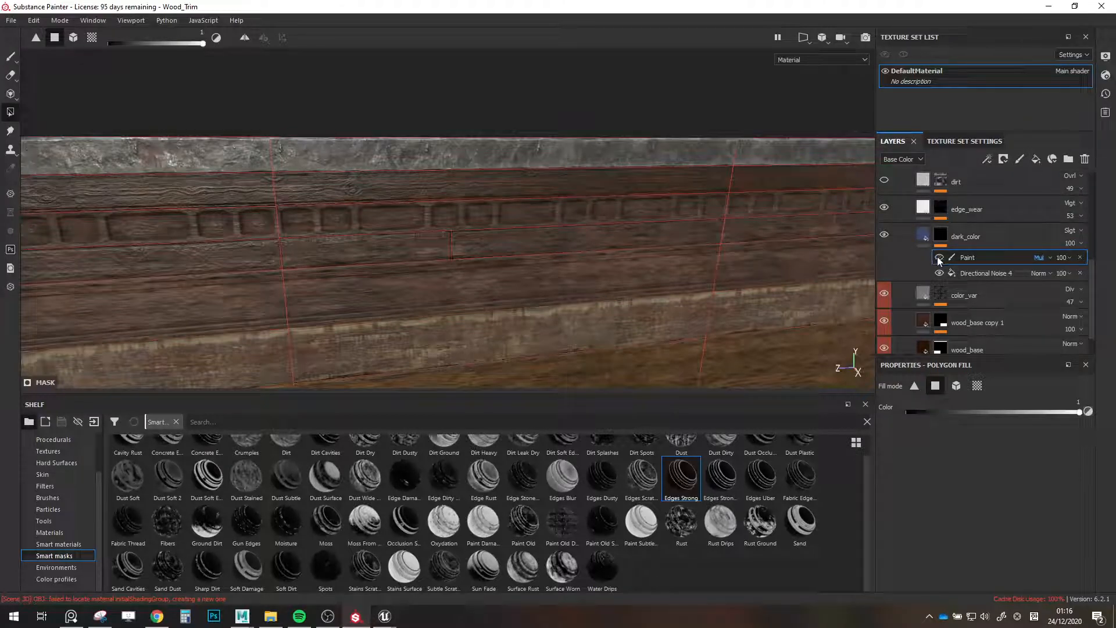
left_click(883, 236)
Duplicate the dark_color layer and select the paint effect in the copy's mask.
scroll(581, 260, "down", 3)
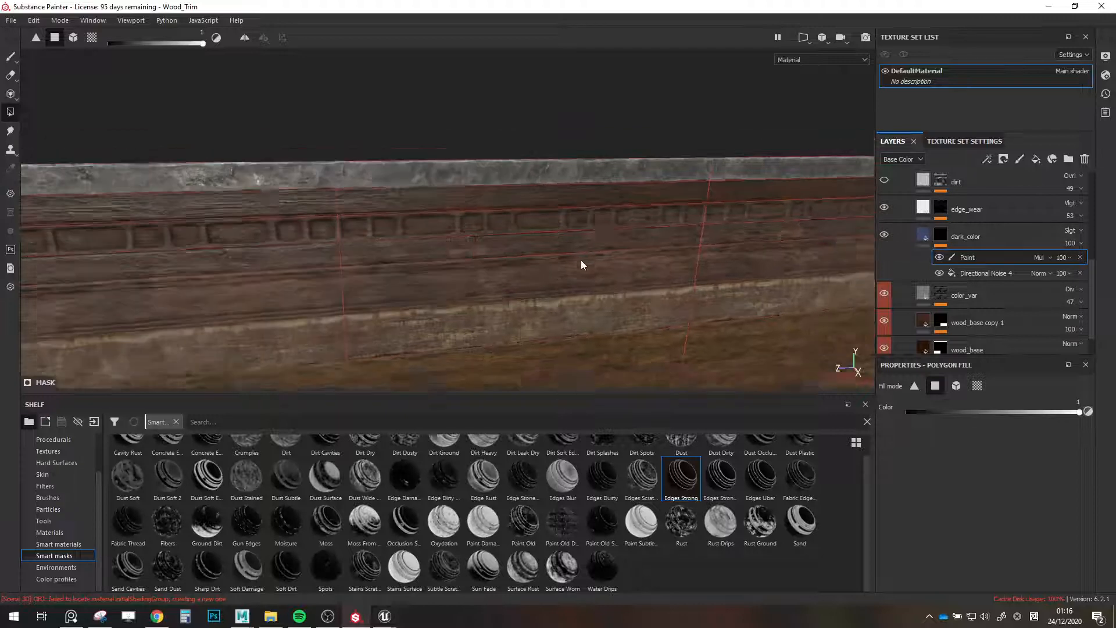
middle_click_drag(580, 260, 584, 183, "alt")
scroll(553, 250, "up", 4)
right_click(986, 241)
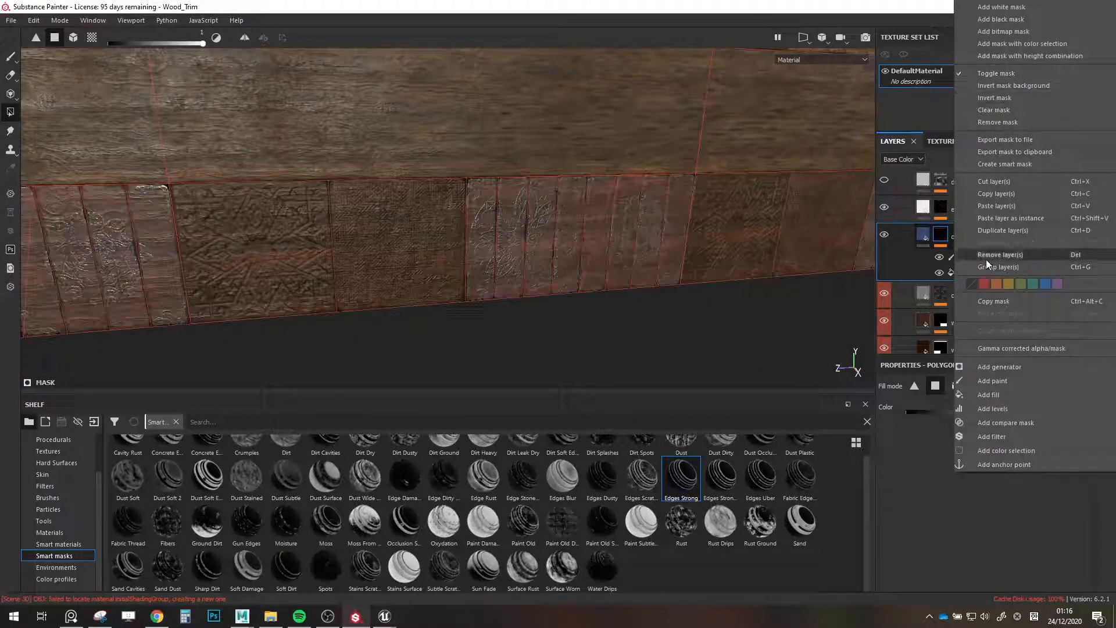
left_click(1000, 230)
left_click(982, 260)
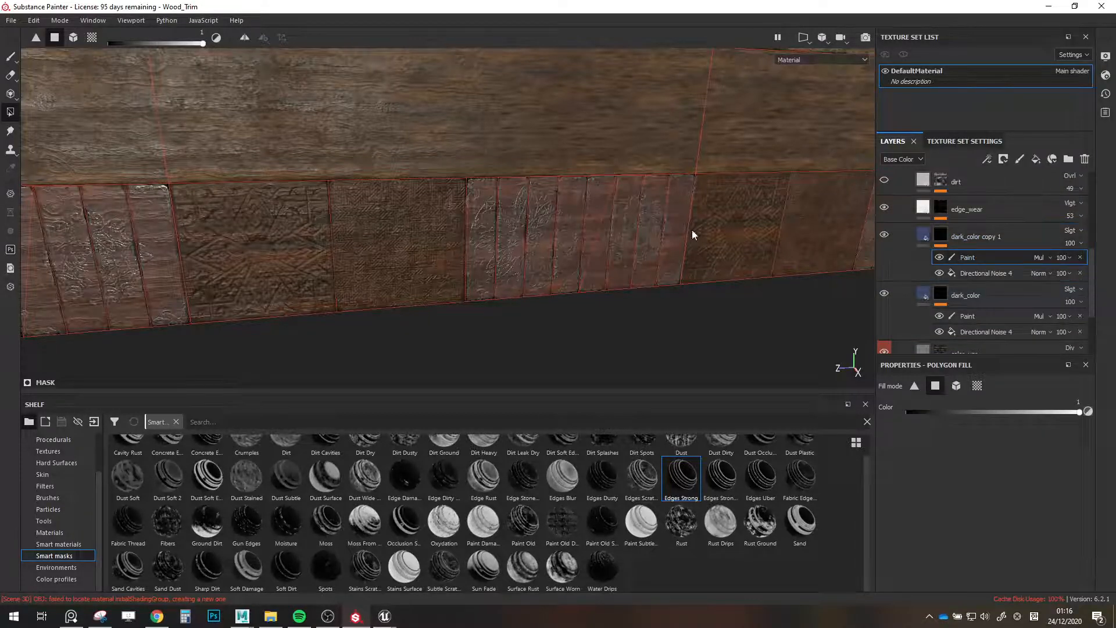
Polygon-fill the carved panels and planks along the trim's lowest row with white in the dark_color copy 1 mask.
scroll(581, 210, "down", 5)
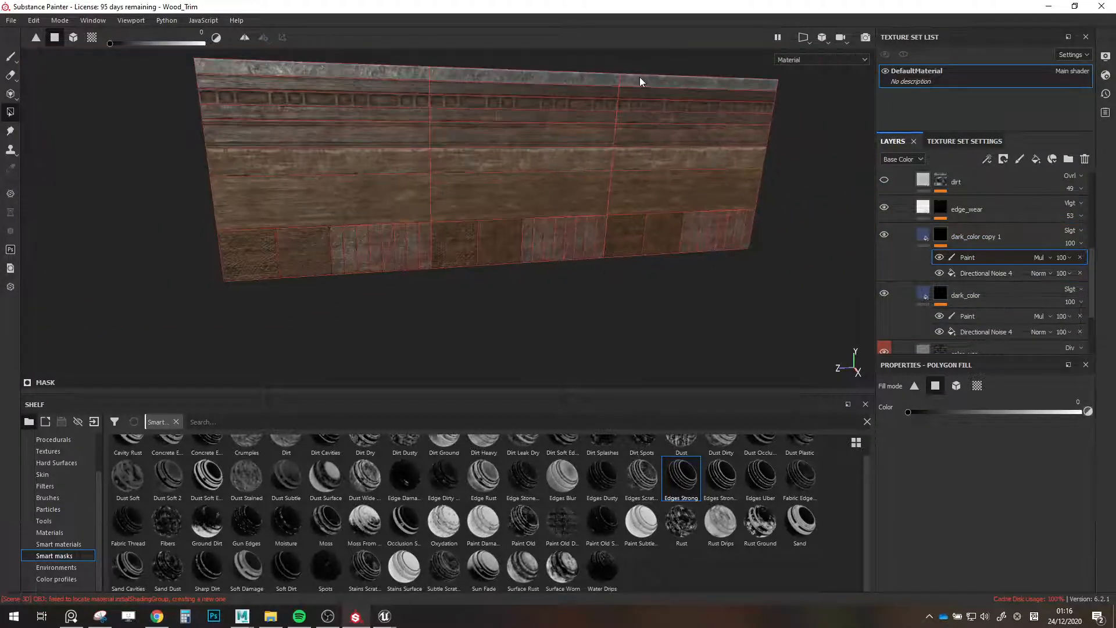
key("x")
scroll(581, 192, "up", 4)
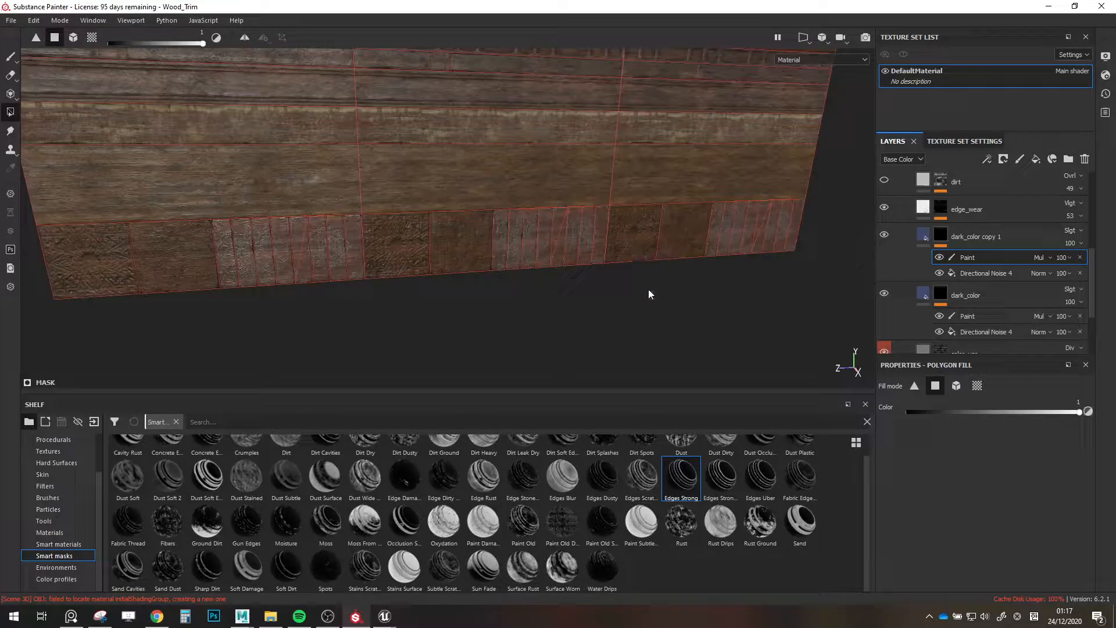
left_click_drag(595, 287, 362, 225)
scroll(604, 250, "up", 1)
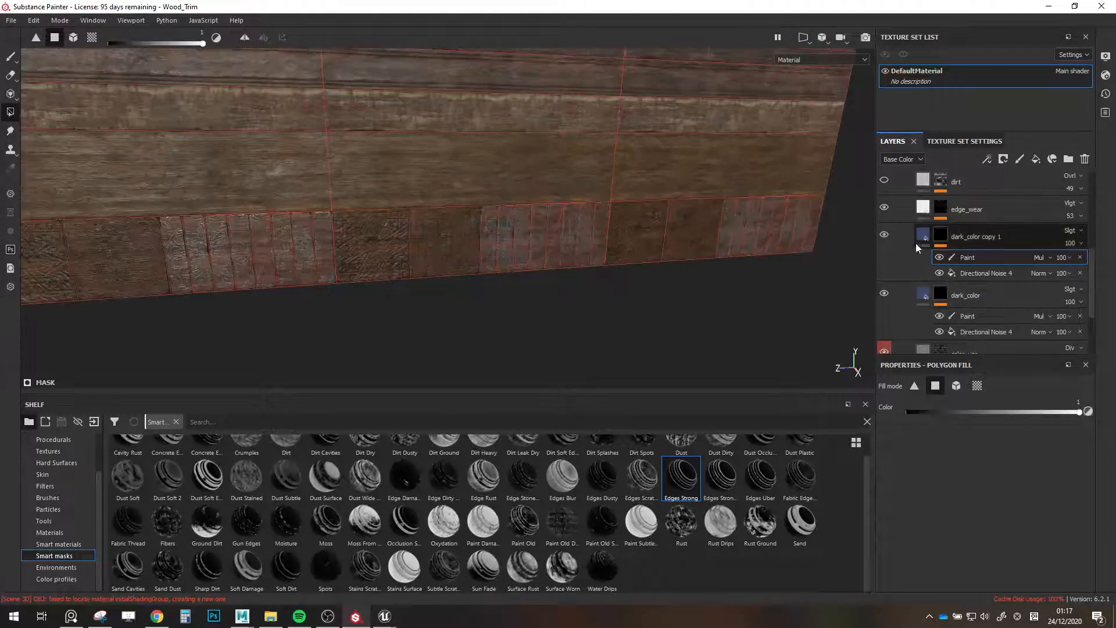
scroll(916, 248, "up", 1)
scroll(434, 267, "up", 2)
scroll(651, 266, "up", 2)
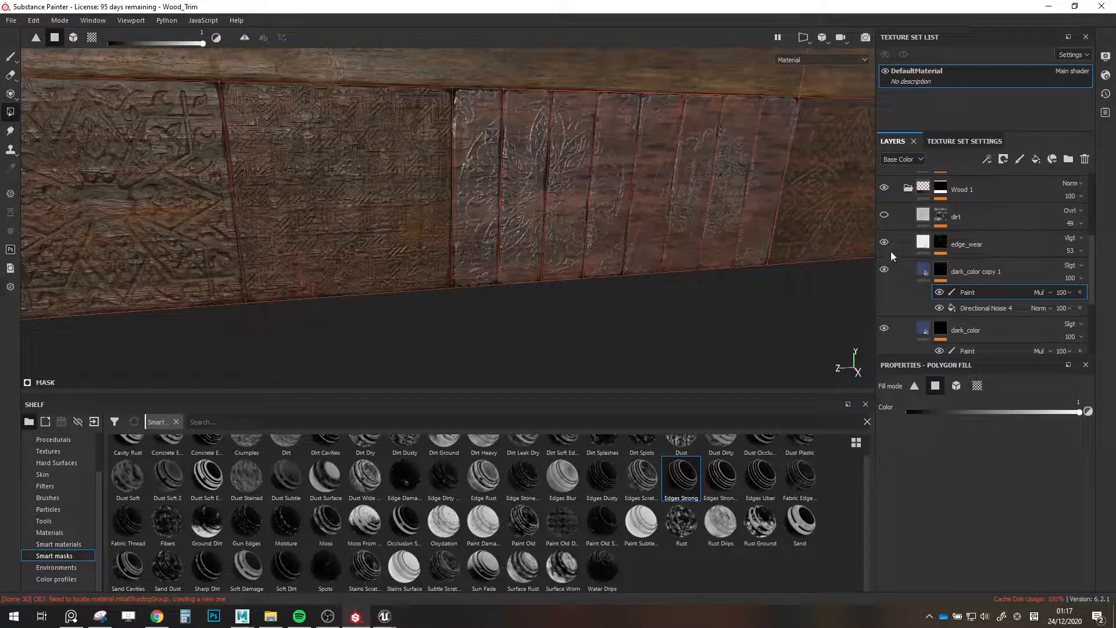
Set the rotation of Directional Noise 4 in the dark_color copy 1 mask to 90.
left_click(937, 272)
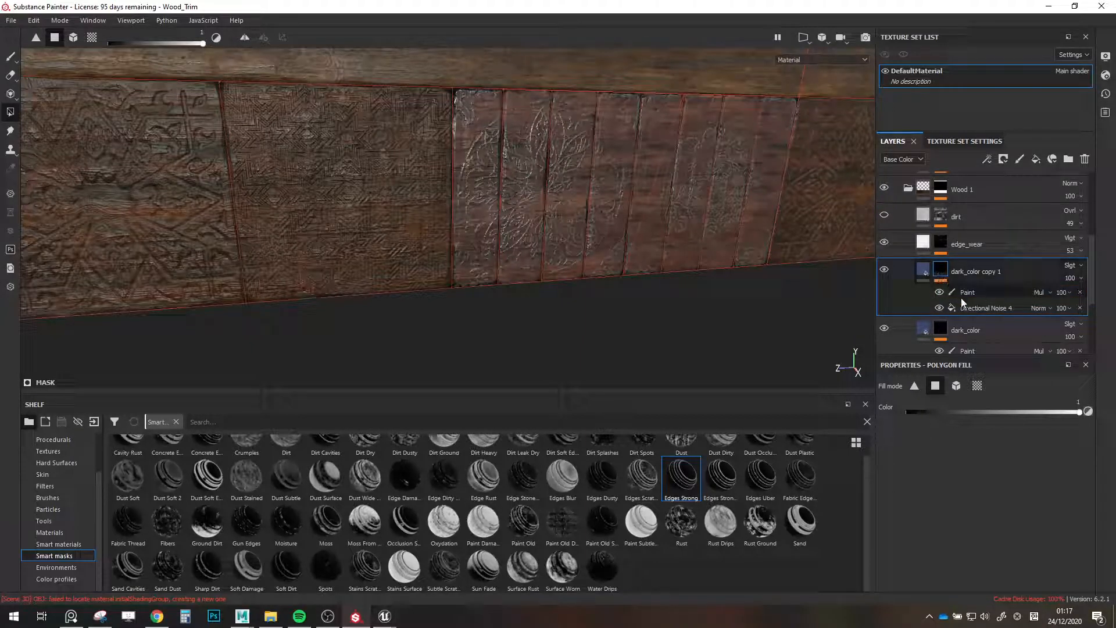
left_click(974, 307)
scroll(963, 491, "up", 4)
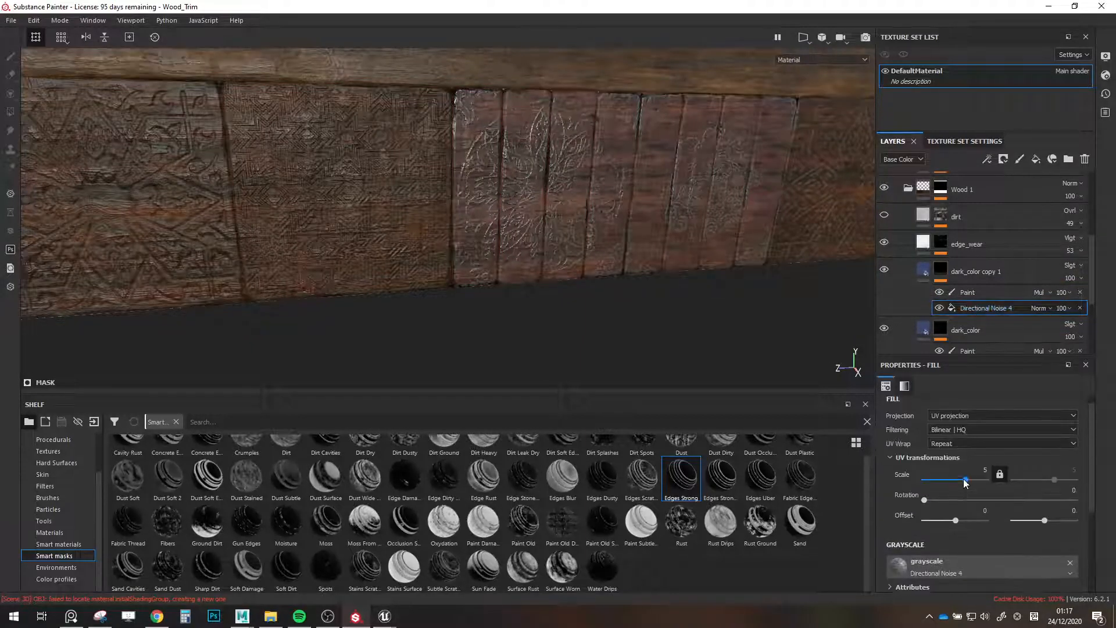
left_click_drag(926, 500, 951, 498)
left_click(1059, 491)
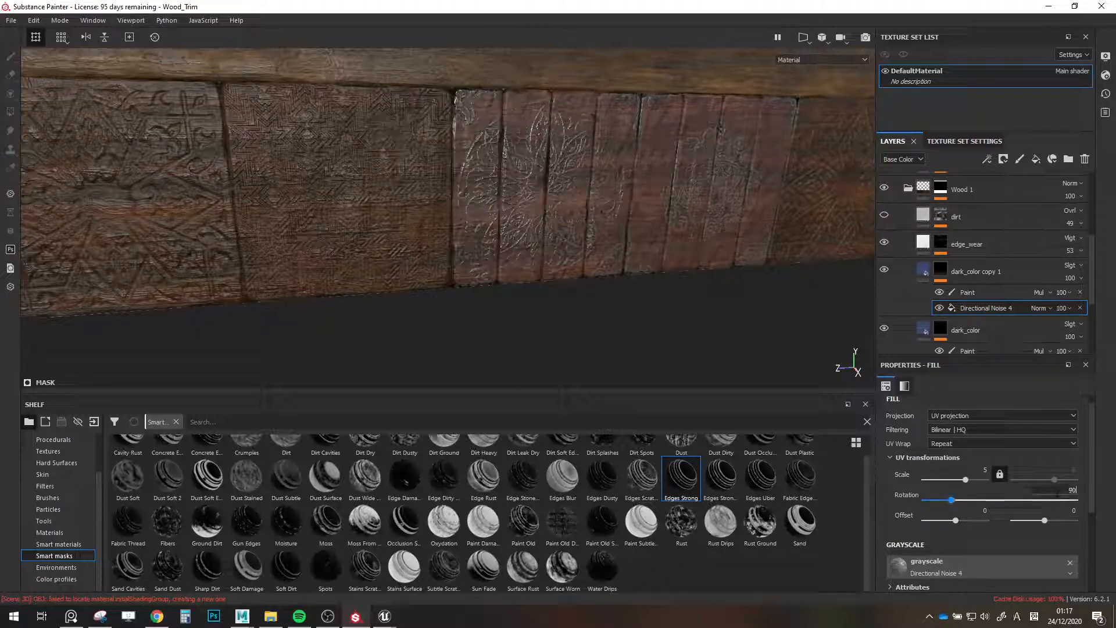
key("Return")
left_click_drag(605, 235, 662, 292, "alt")
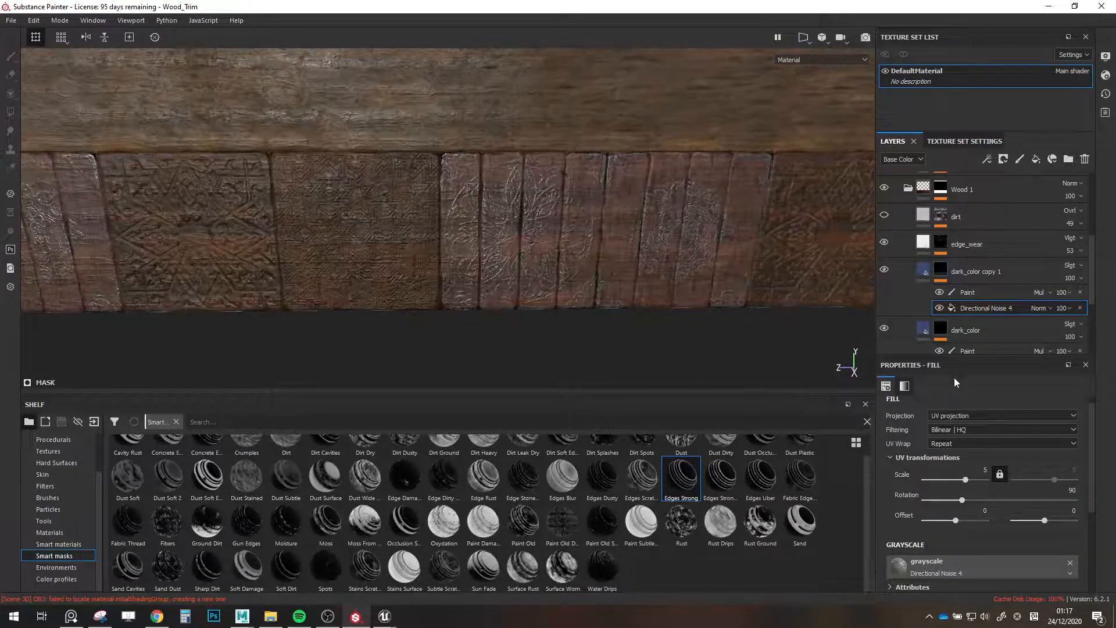
scroll(985, 517, "down", 1)
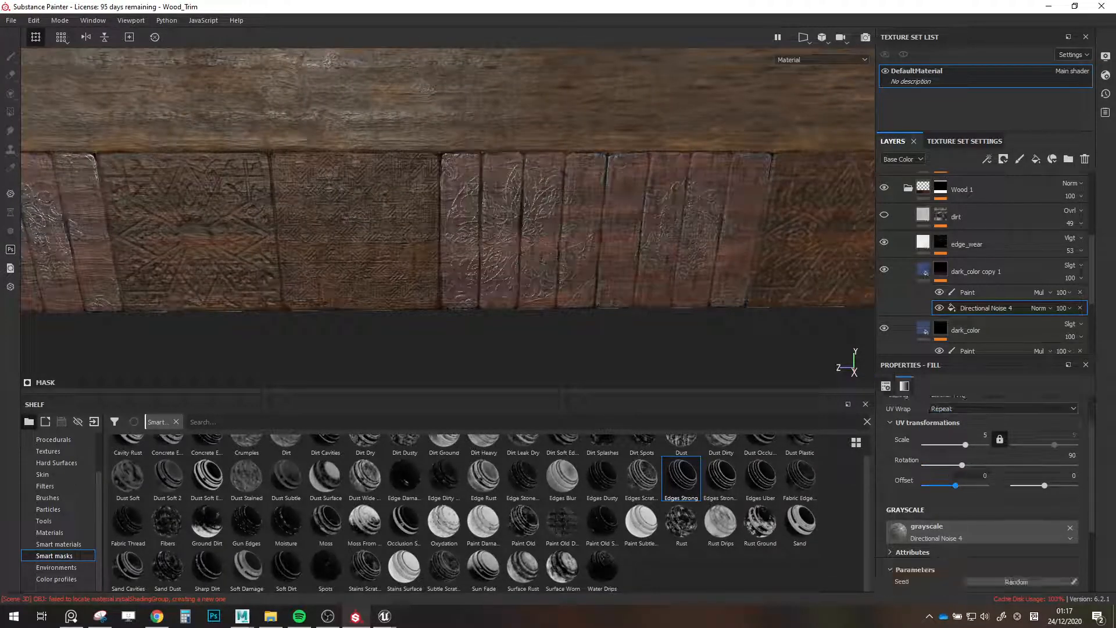
Try a lower opacity for Directional Noise 4 in the dark_color copy 1 mask and restore it to 100.
left_click(1063, 308)
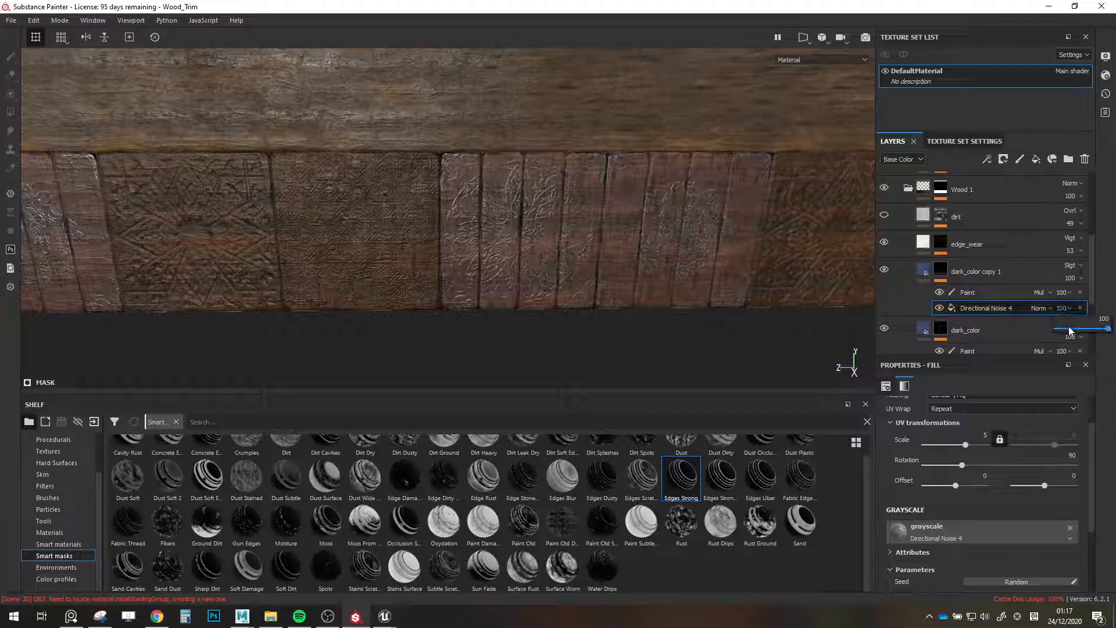
left_click(1081, 330)
left_click_drag(1086, 330, 1112, 333)
left_click(1065, 308)
Select the paint effect in the dark_color copy 1 mask and set the polygon fill color to 0.5099.
left_click(991, 295)
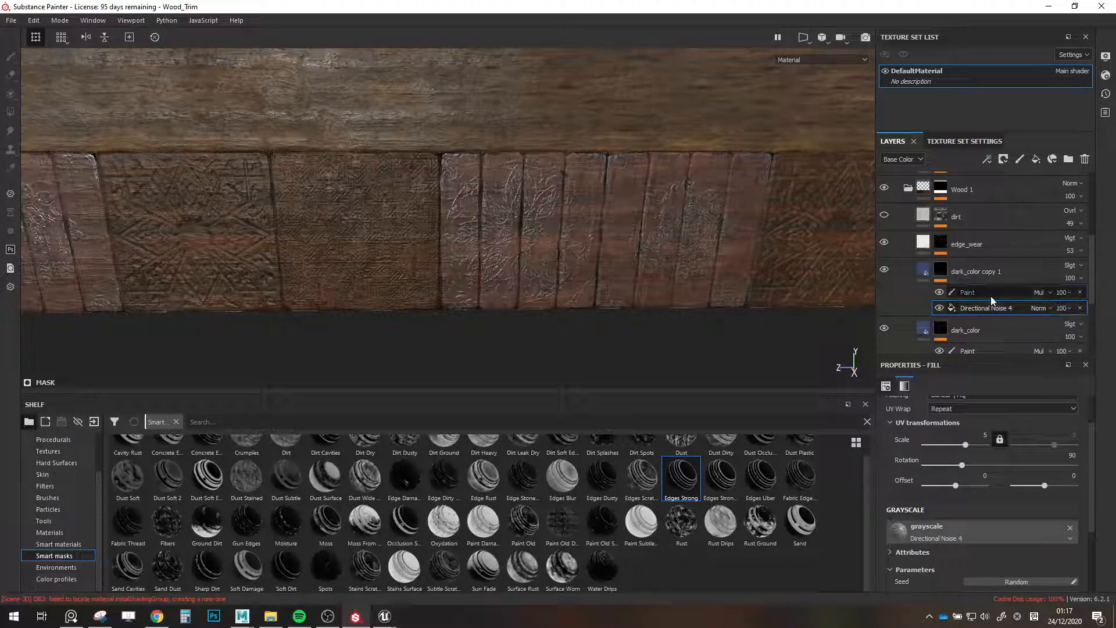
left_click(998, 416)
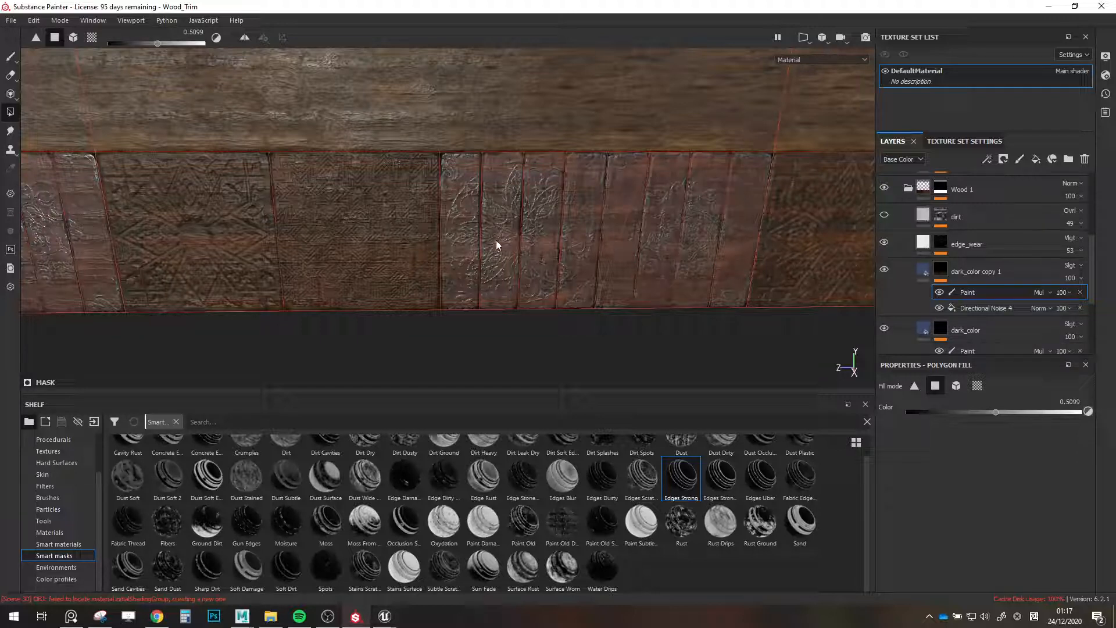
left_click_drag(473, 242, 698, 274, "alt")
scroll(924, 290, "up", 1)
left_click(922, 303)
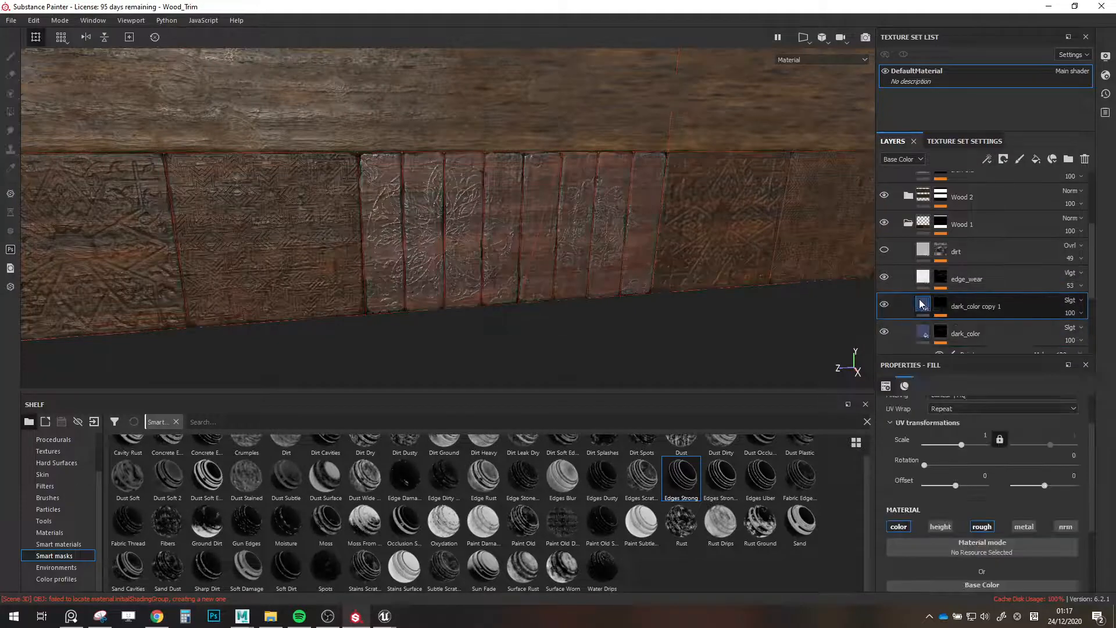
Make the dirt layer in the Wood 1 group visible and inspect it on the carved panels and planks.
left_click(884, 254)
left_click(884, 254)
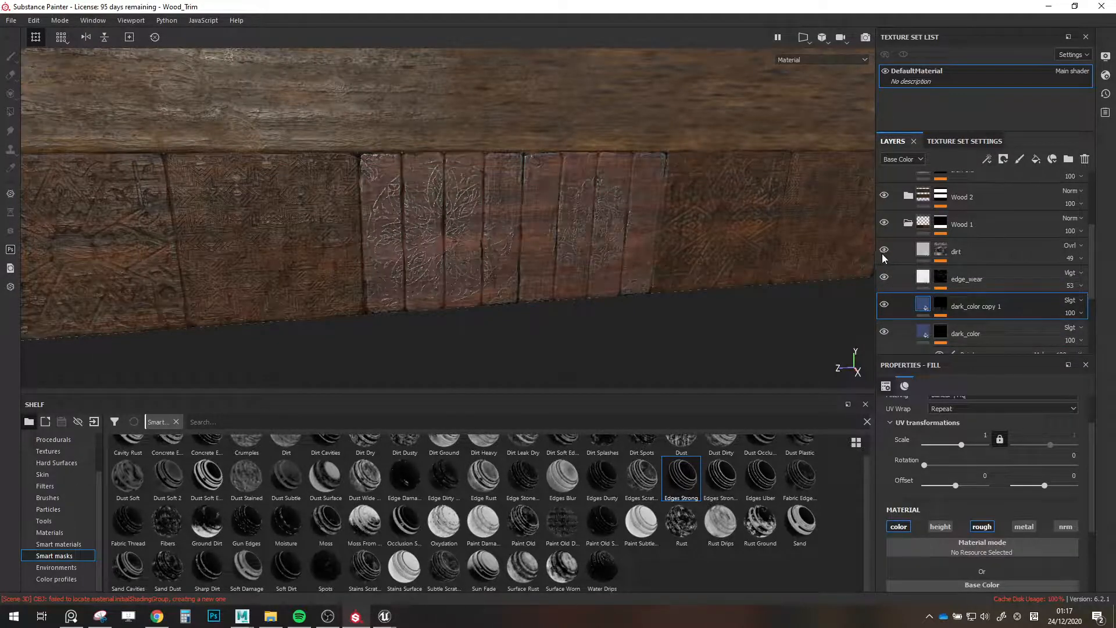
middle_click_drag(838, 257, 723, 254, "alt")
right_click_drag(686, 256, 730, 260, "alt")
left_click_drag(730, 259, 766, 270, "alt")
scroll(766, 271, "down", 4)
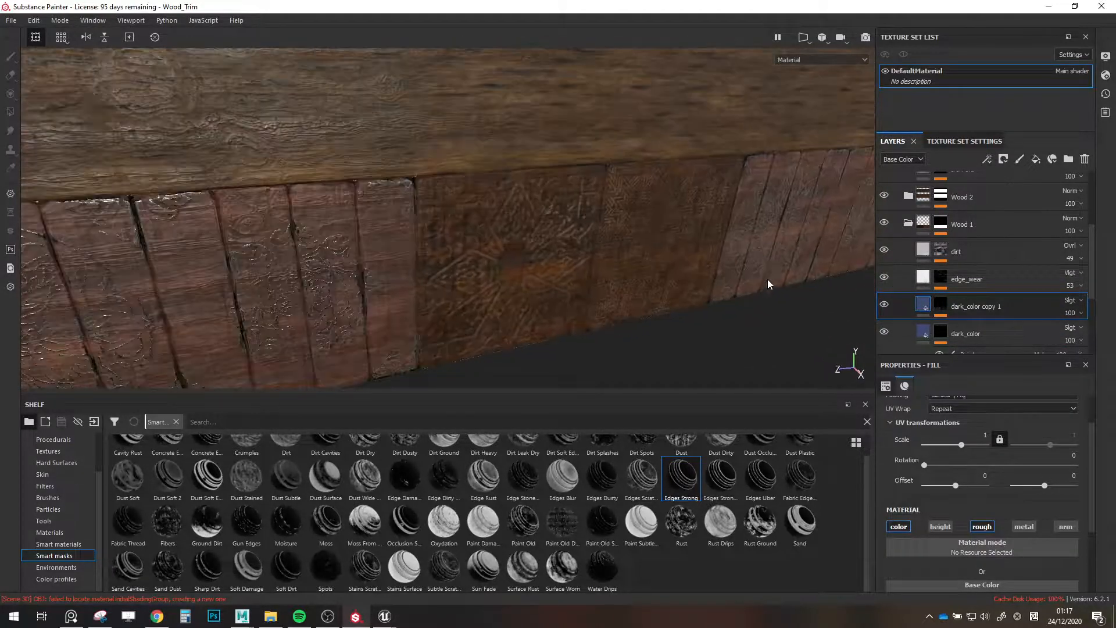
middle_click_drag(814, 263, 762, 281, "alt")
Compare the lower trim row from several angles with the dirt layer hidden and shown.
left_click(884, 251)
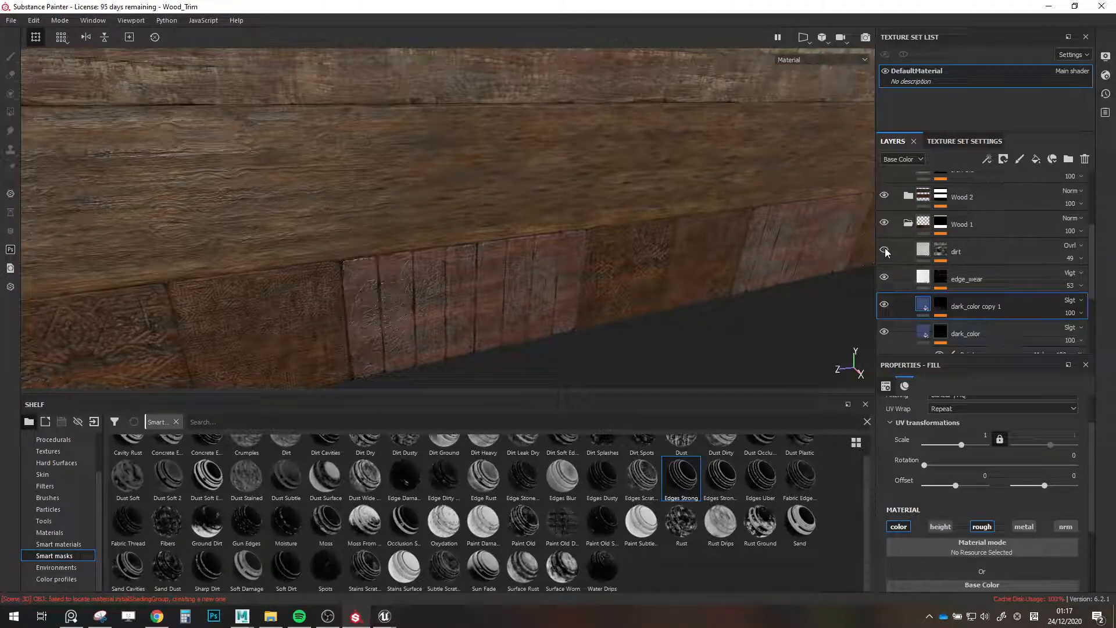
left_click_drag(654, 270, 586, 294, "alt")
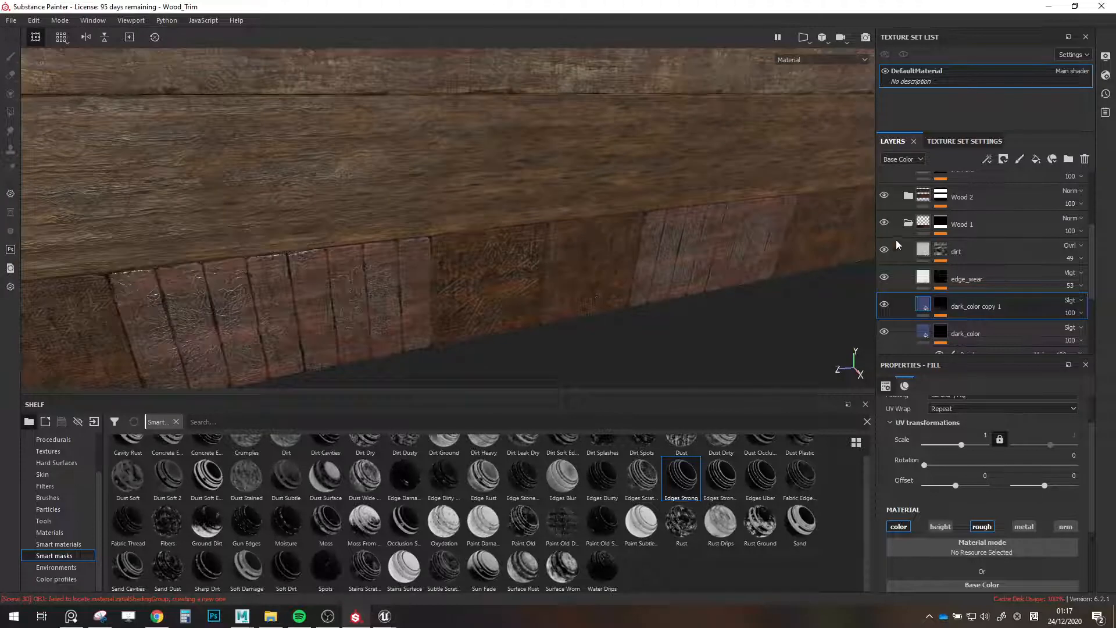
left_click_drag(851, 254, 724, 235, "alt")
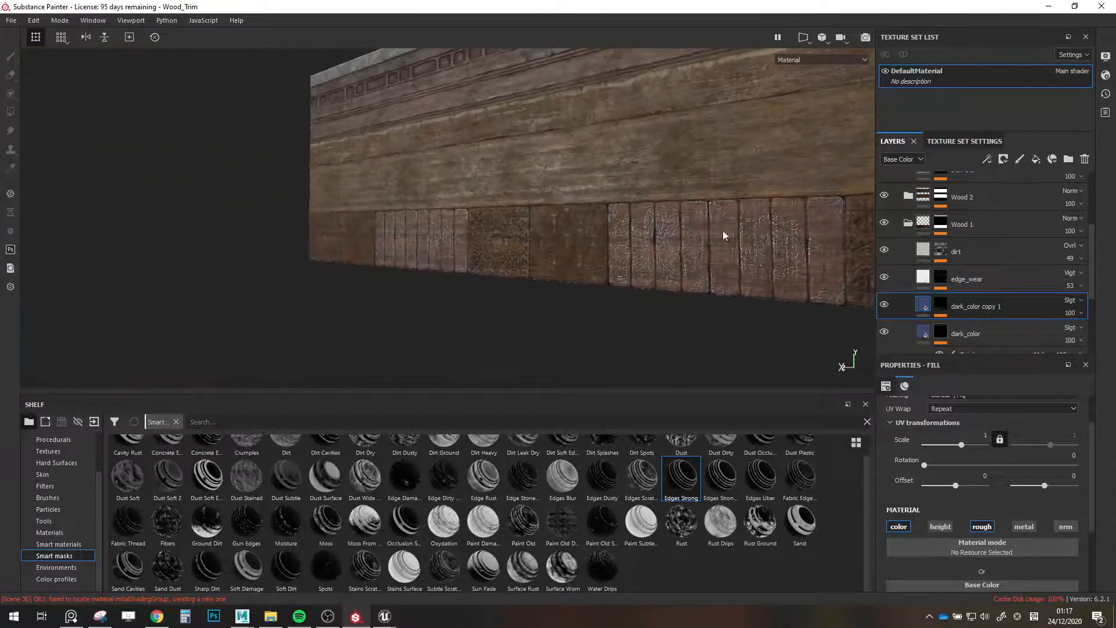
left_click(891, 248)
left_click(888, 249)
left_click(885, 254)
left_click(884, 254)
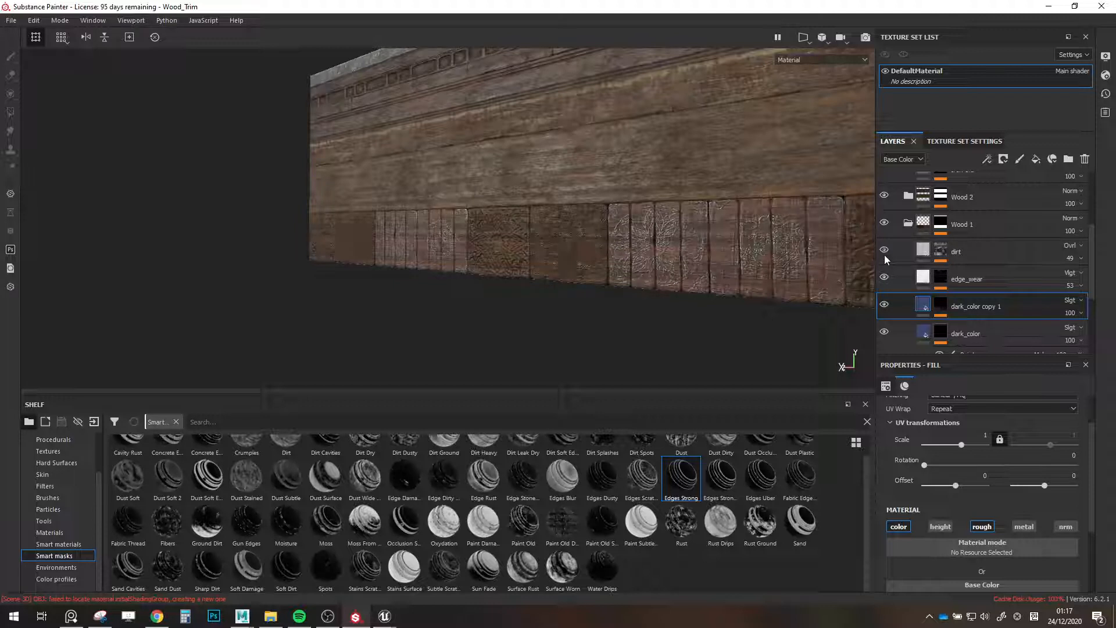
In the dirt layer's mask, set the Grunge Dirt Splats balance to 0.21 and the Dirt generator's Dirt Level to 0.51.
left_click(941, 251)
left_click(972, 287)
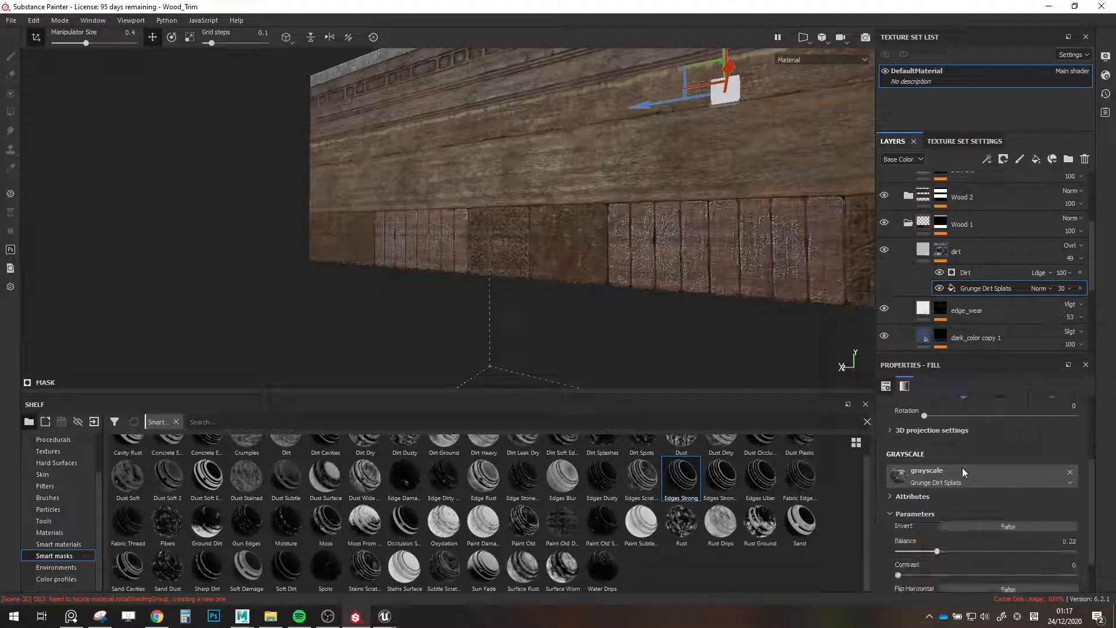
mouse_move(938, 551)
left_mouse_down()
mouse_move(911, 558)
mouse_move(957, 559)
left_mouse_up()
scroll(907, 506, "up", 1)
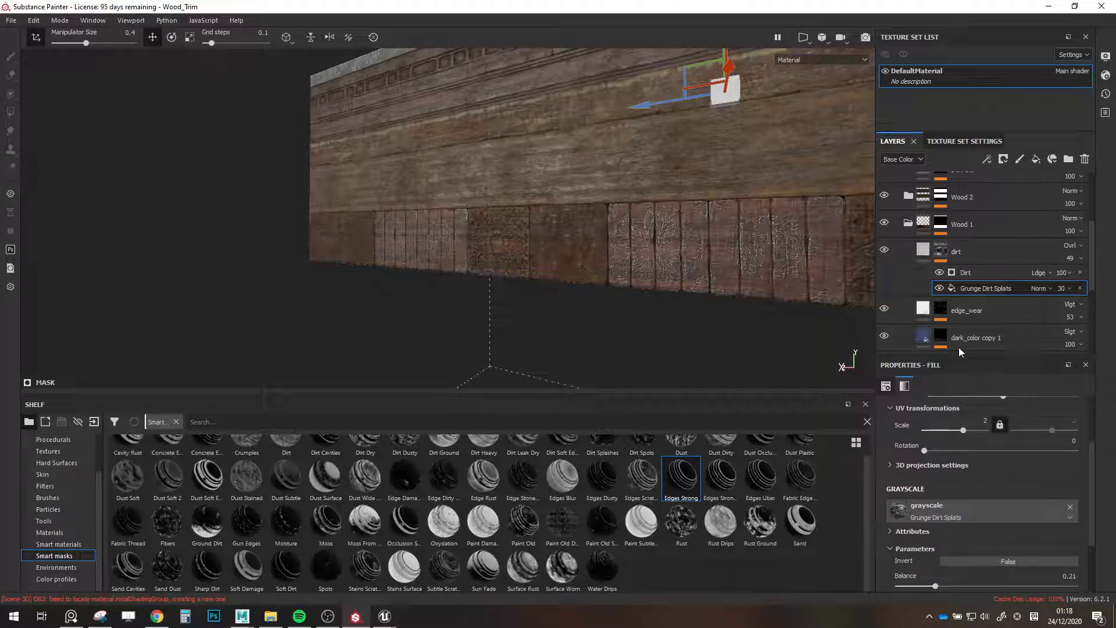
left_click(957, 273)
left_click_drag(1016, 459, 990, 460)
mouse_move(716, 247)
left_mouse_down("alt")
mouse_move(727, 249)
mouse_move(676, 250)
mouse_move(766, 270)
mouse_move(710, 249)
left_mouse_up("alt")
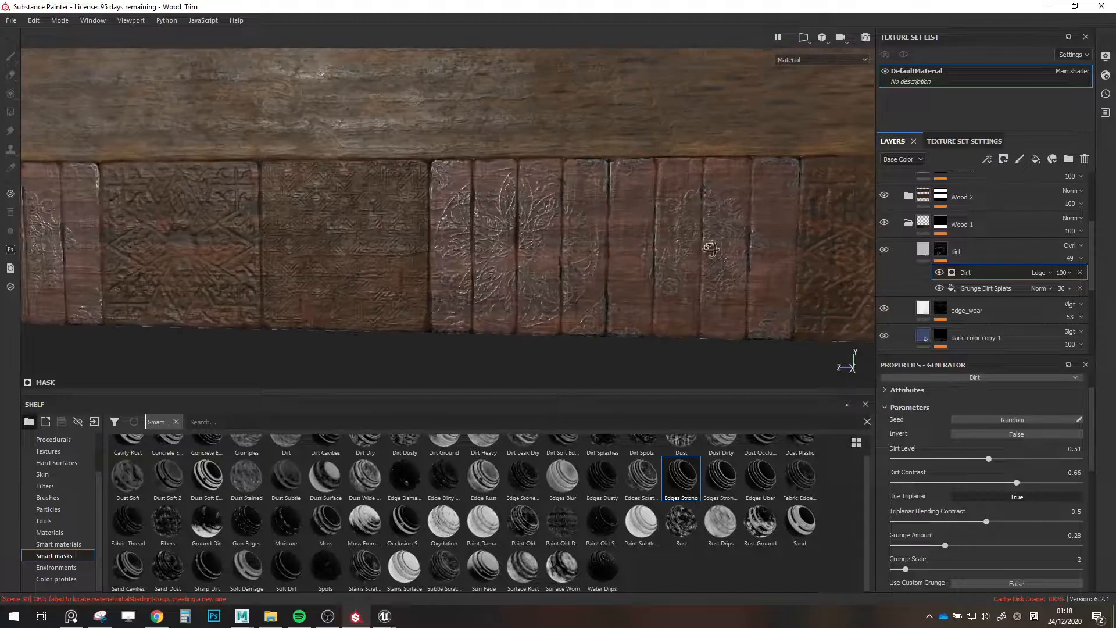
left_click(921, 250)
scroll(921, 250, "down", 2)
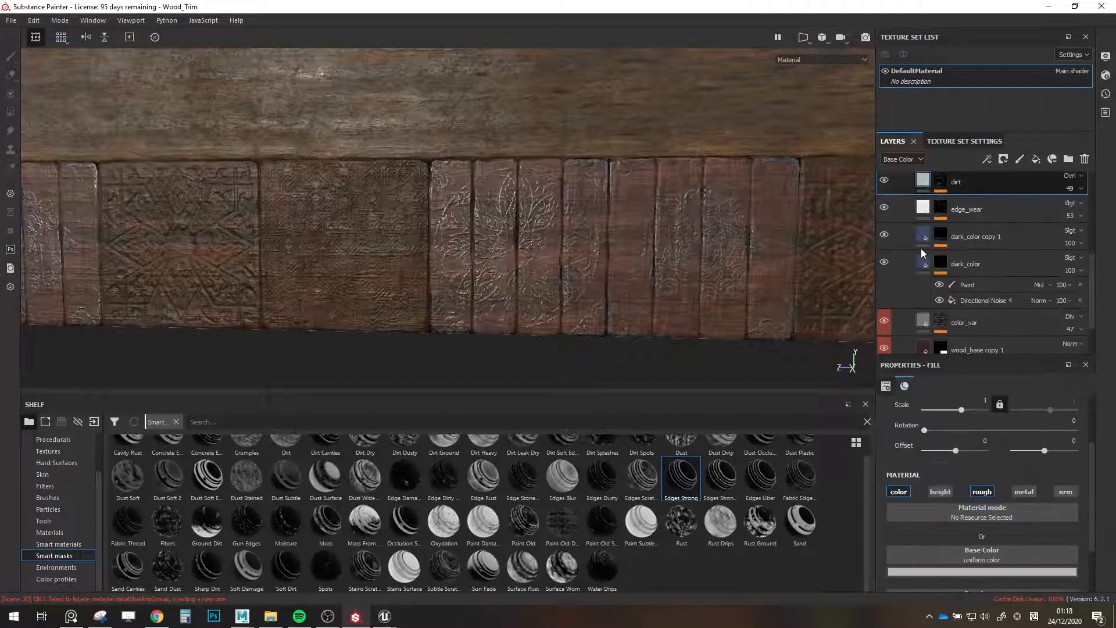
scroll(922, 250, "down", 2)
left_click_drag(720, 240, 748, 242, "alt")
left_click(923, 289)
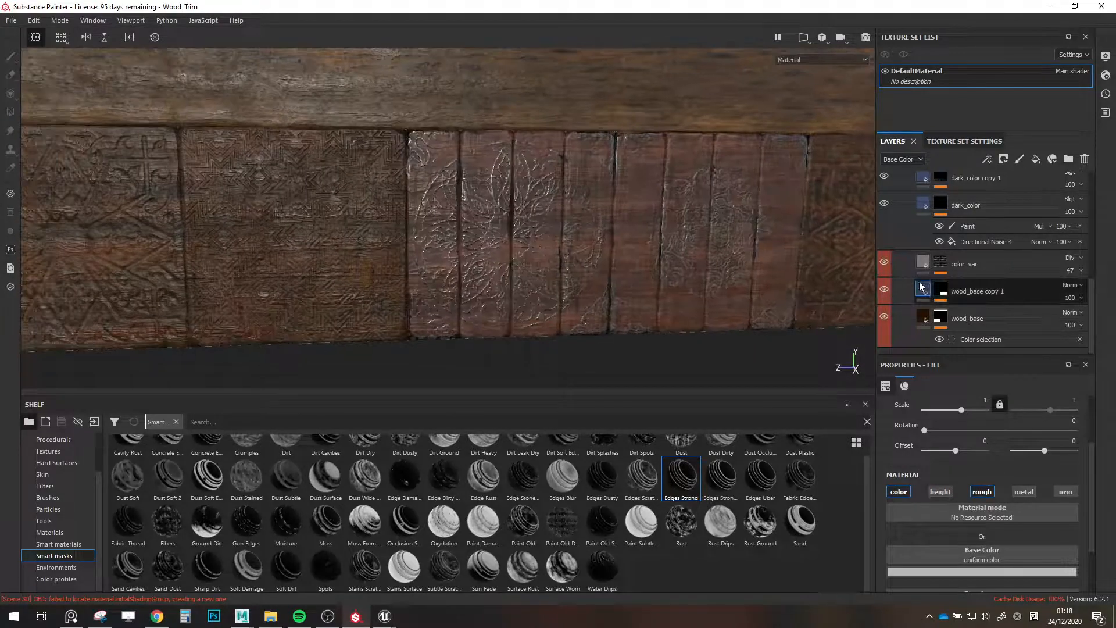
right_click(1031, 293)
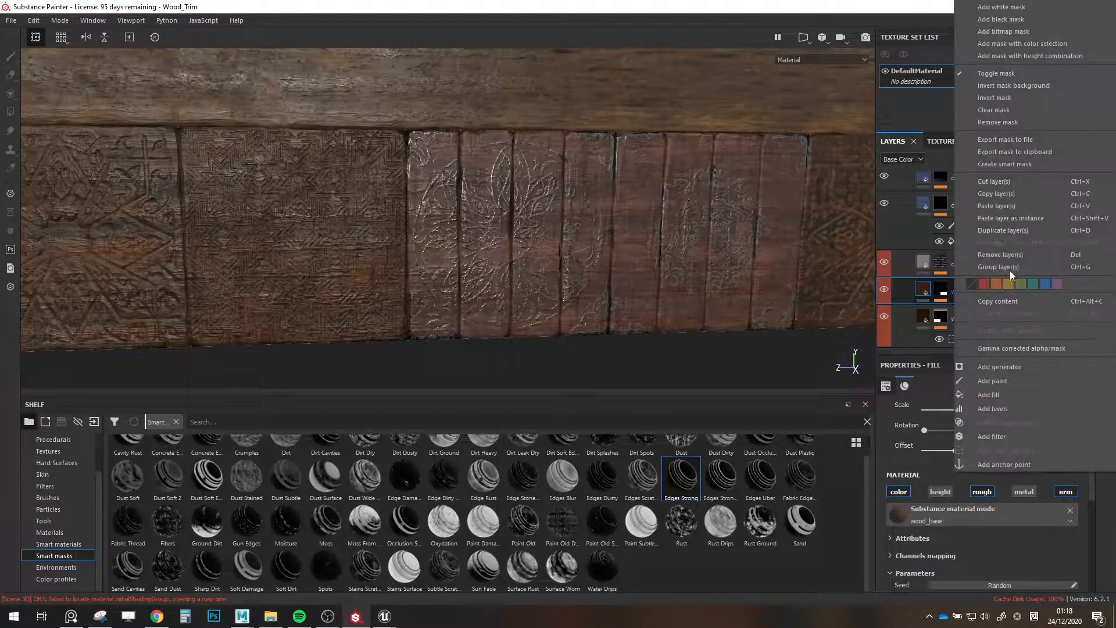
left_click(1013, 231)
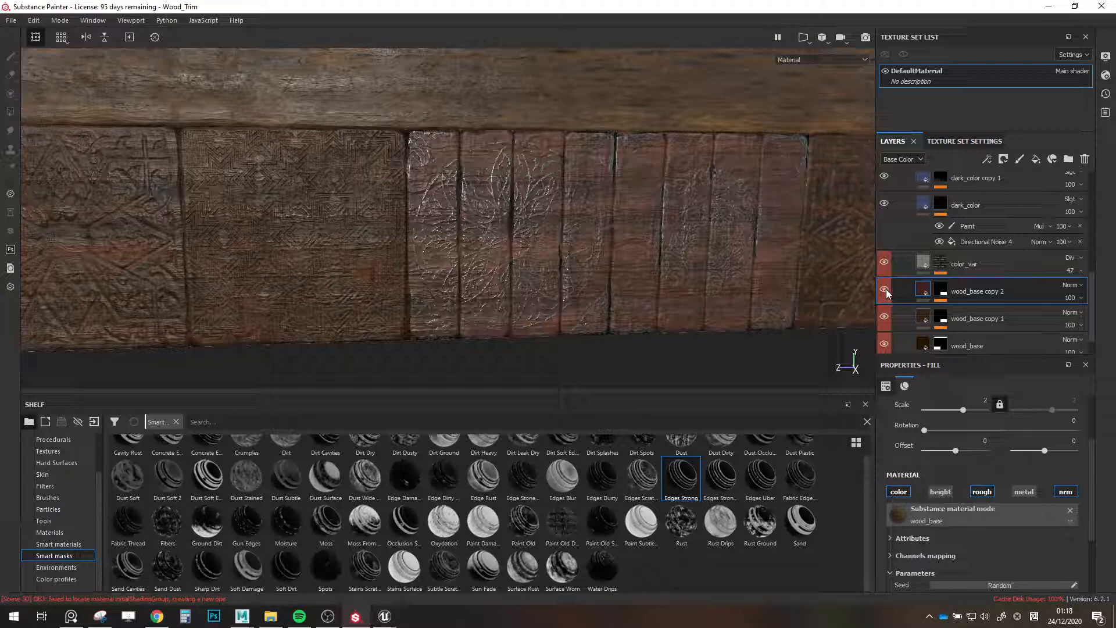
key("Delete")
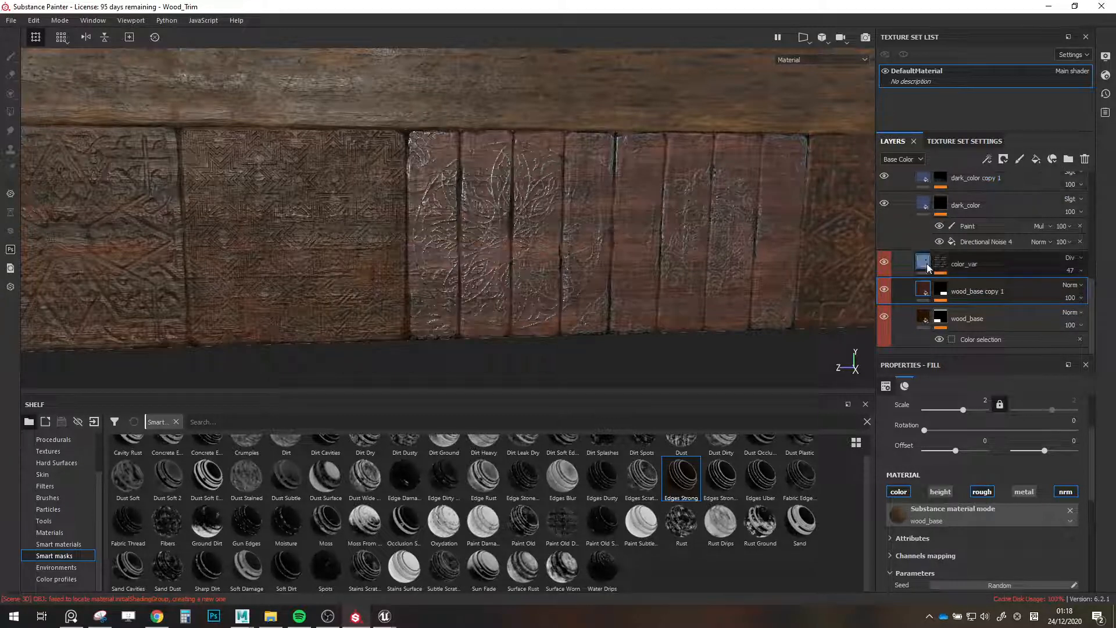
Add a fill layer above wood_base copy 1 with a near-black base color and set its blend mode to Multiply.
left_click(1036, 159)
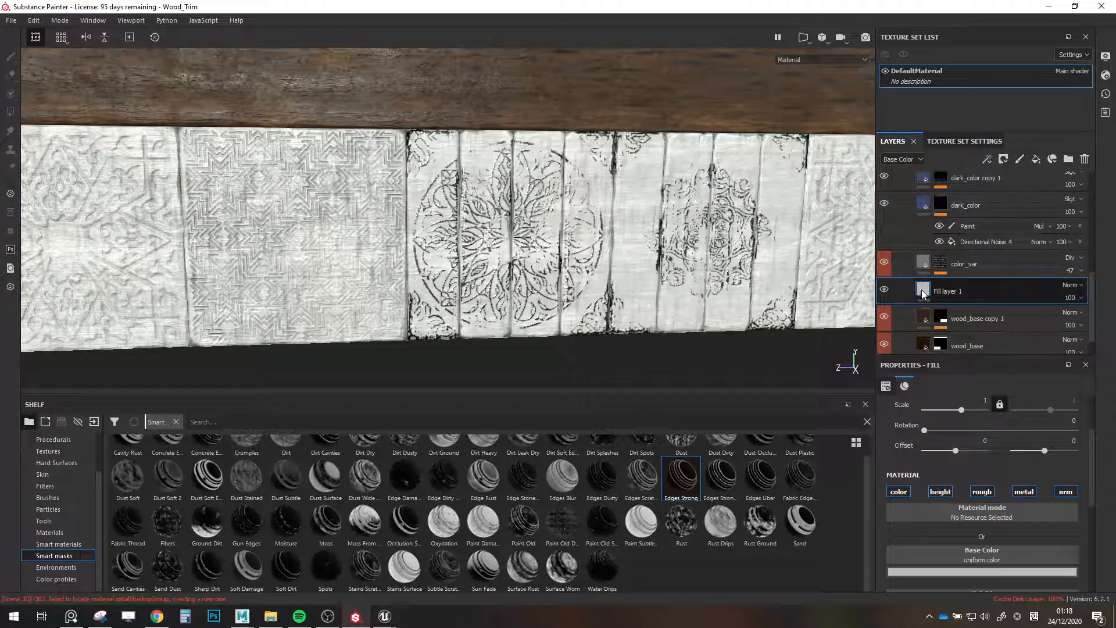
left_click(942, 571)
mouse_move(950, 523)
left_mouse_down()
mouse_move(962, 500)
mouse_move(946, 530)
left_mouse_up()
left_click(1069, 285)
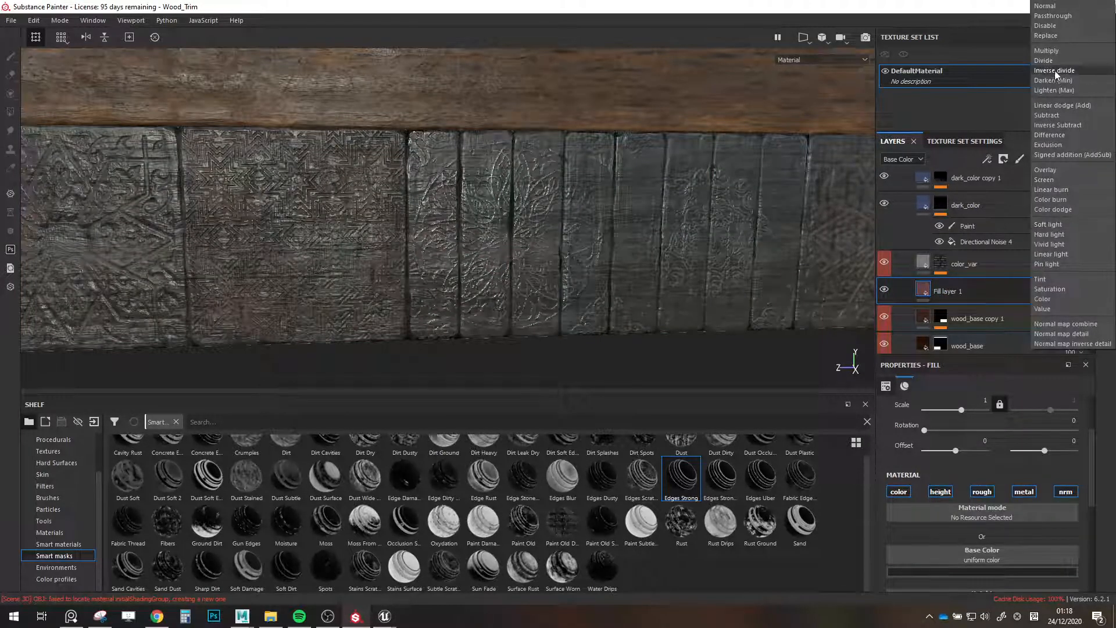
left_click(1049, 50)
Disable the height, roughness, metallic and normal channels of Fill layer 1, leaving only color active.
left_click(940, 492)
left_click(982, 491)
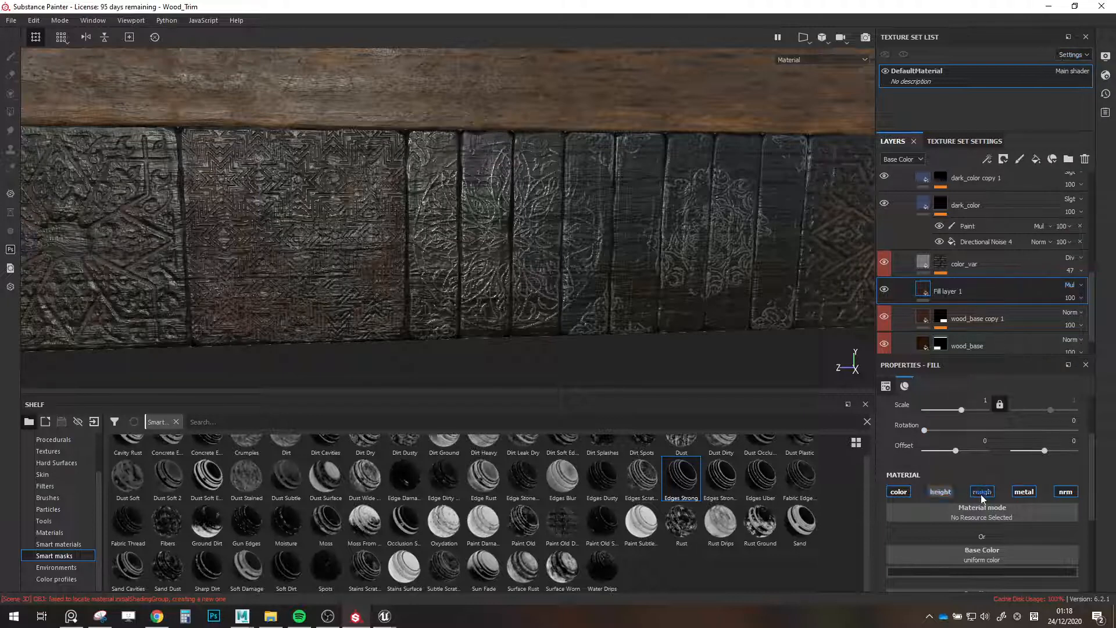
left_click(1024, 492)
left_click(1065, 492)
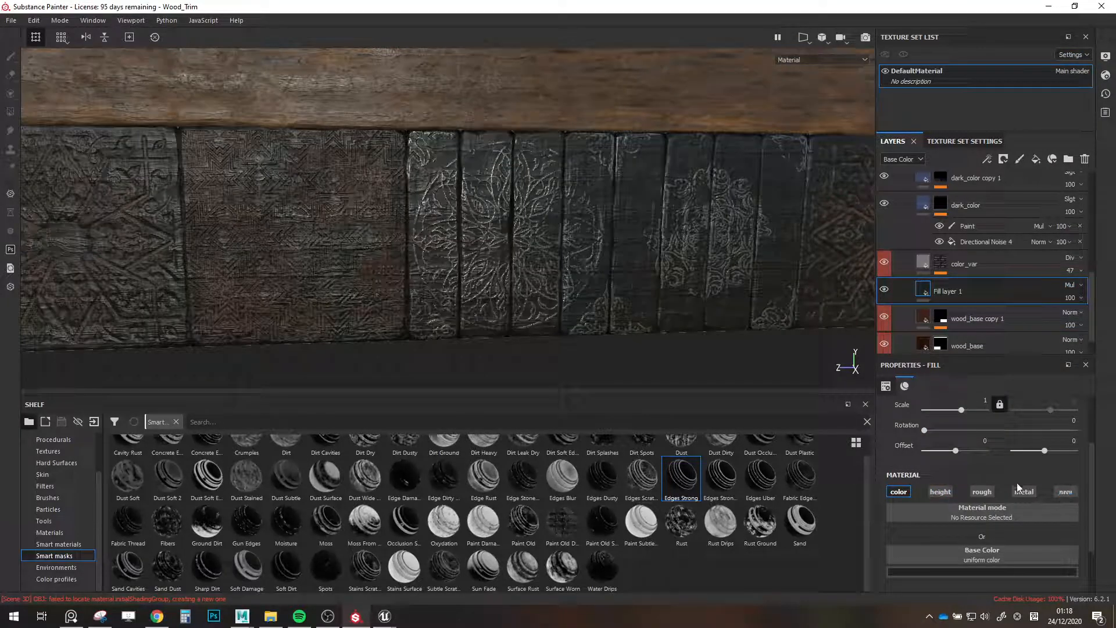
Set the base color of Fill layer 1 to a dark brown with RGB 0.125, 0.080, 0.050.
scroll(1007, 507, "down", 2)
left_click(987, 536)
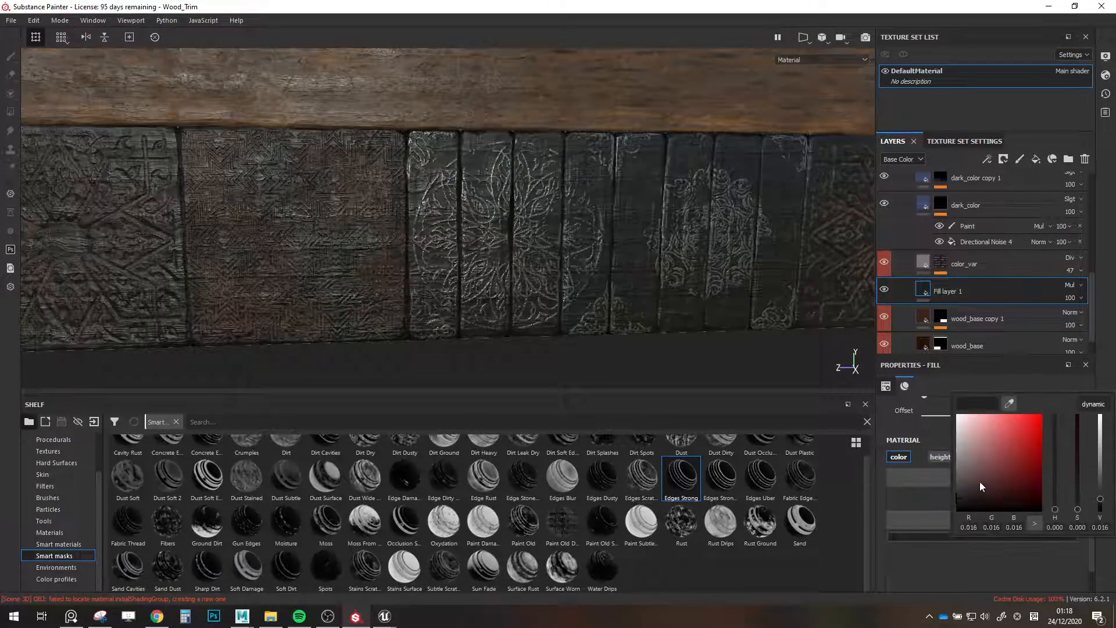
left_click_drag(979, 482, 964, 483)
left_click_drag(1055, 509, 1054, 504)
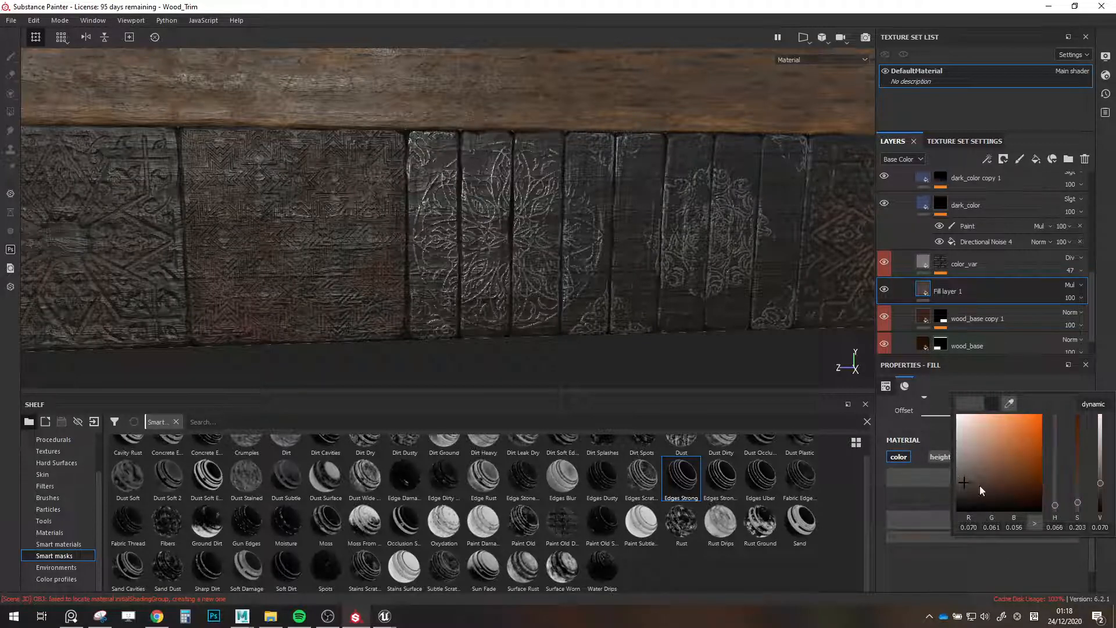
left_click_drag(979, 486, 987, 477)
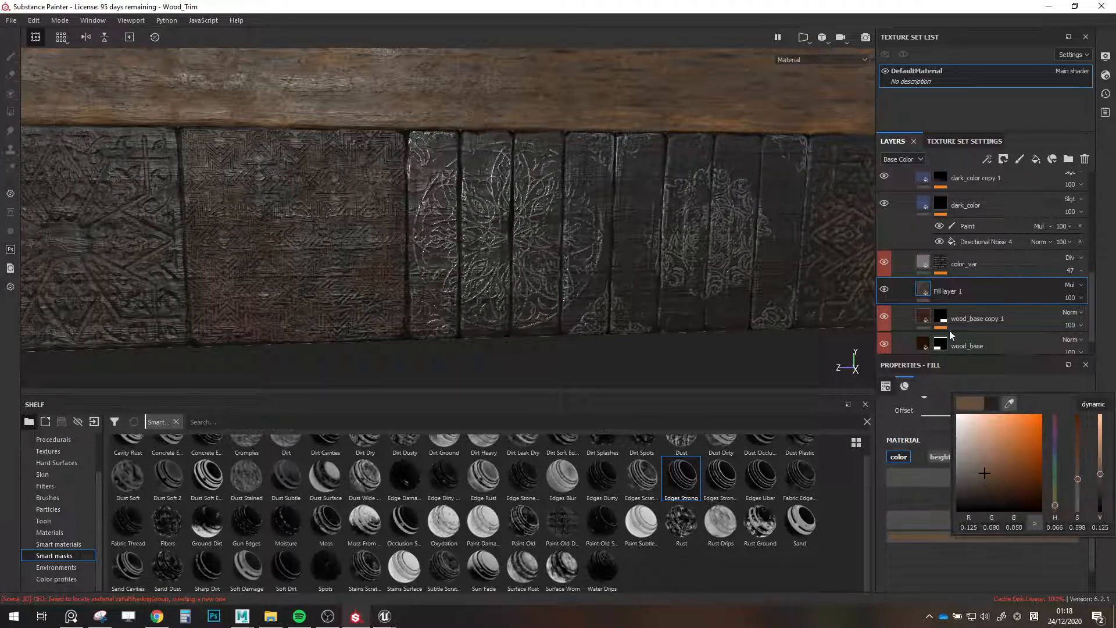
Add a black mask with a paint effect to Fill layer 1.
right_click(965, 287)
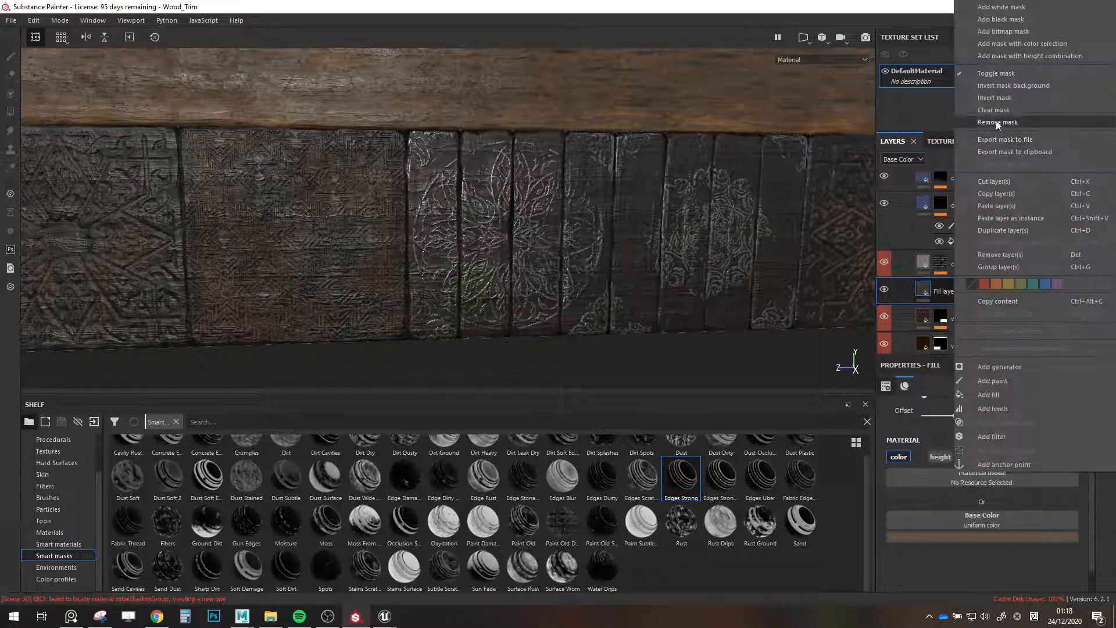
left_click(1002, 21)
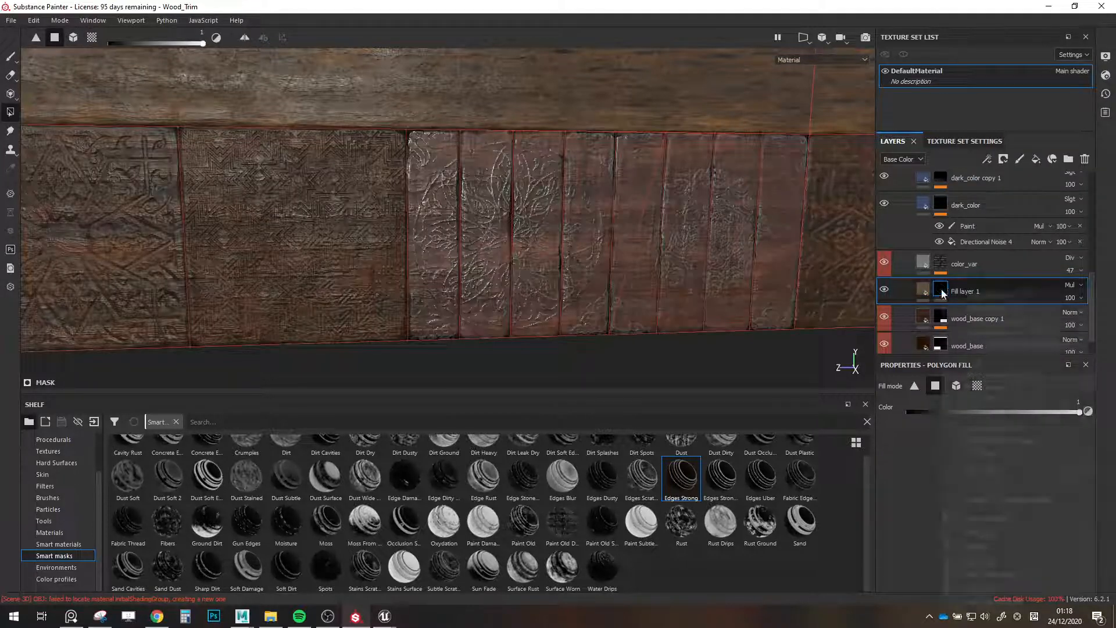
right_click(943, 293)
left_click(968, 532)
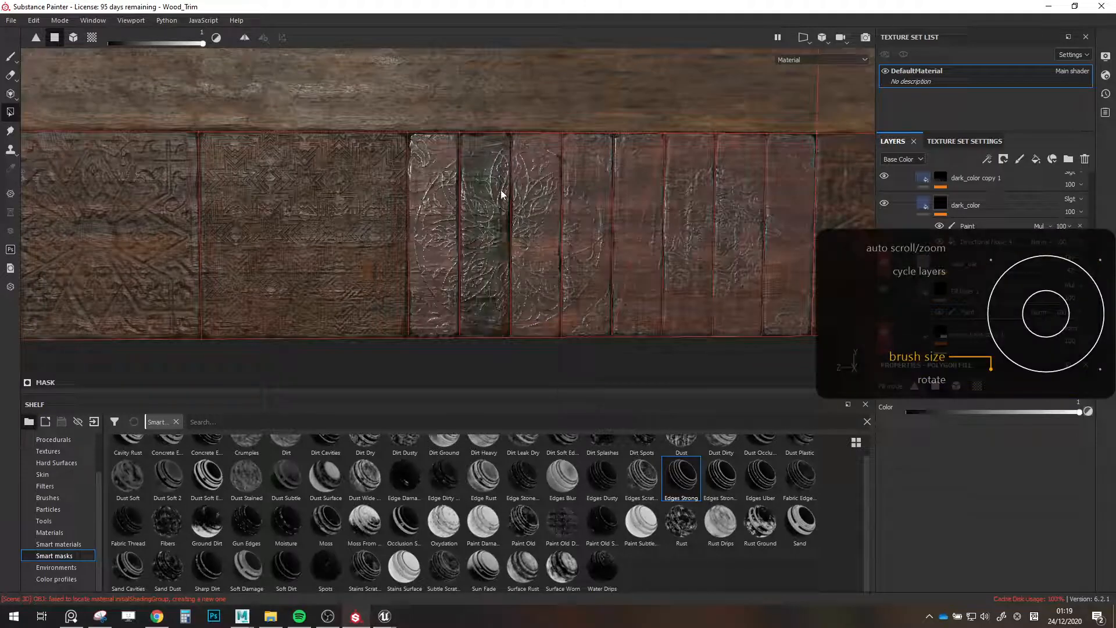
Brush white into the Fill layer 1 mask over the center of the large floral medallion carved across the planks.
key("1")
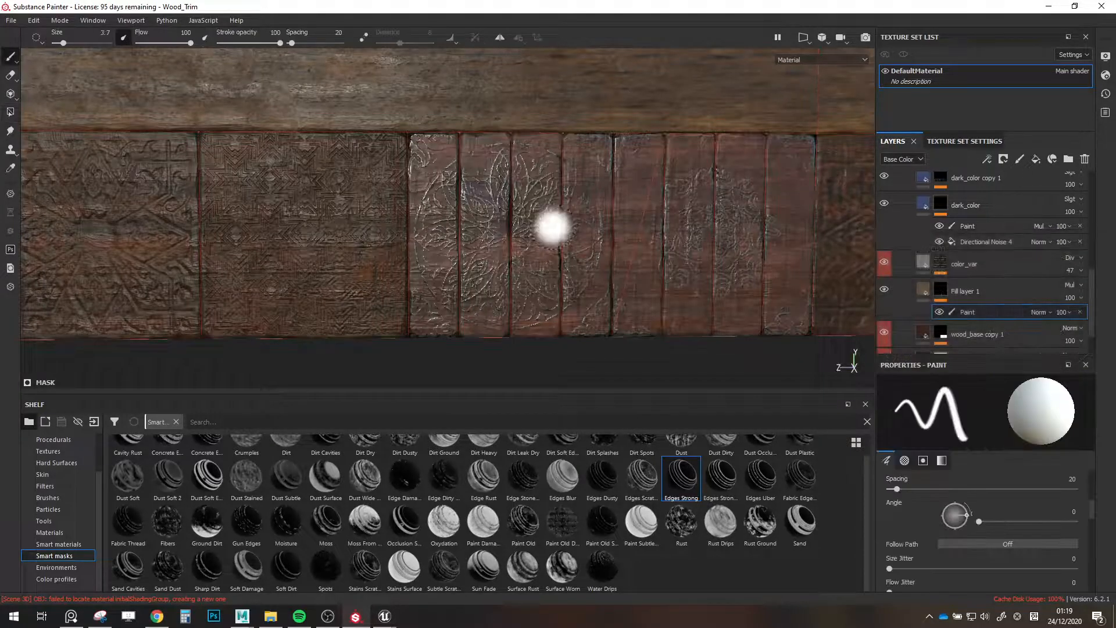
mouse_move(512, 246)
left_mouse_down()
mouse_move(497, 244)
mouse_move(530, 218)
mouse_move(507, 250)
left_mouse_up()
scroll(939, 501, "down", 5)
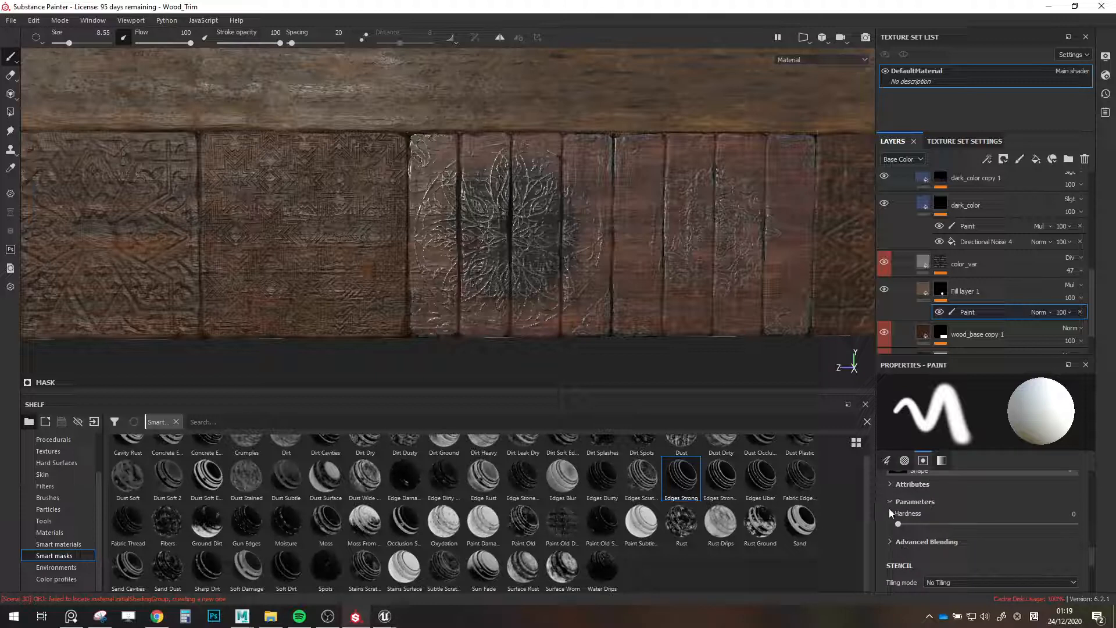
Set the paint brush hardness to 1 and enlarge the brush to size 12.42.
left_click(894, 500)
left_click(892, 500)
left_click_drag(900, 524, 1091, 525)
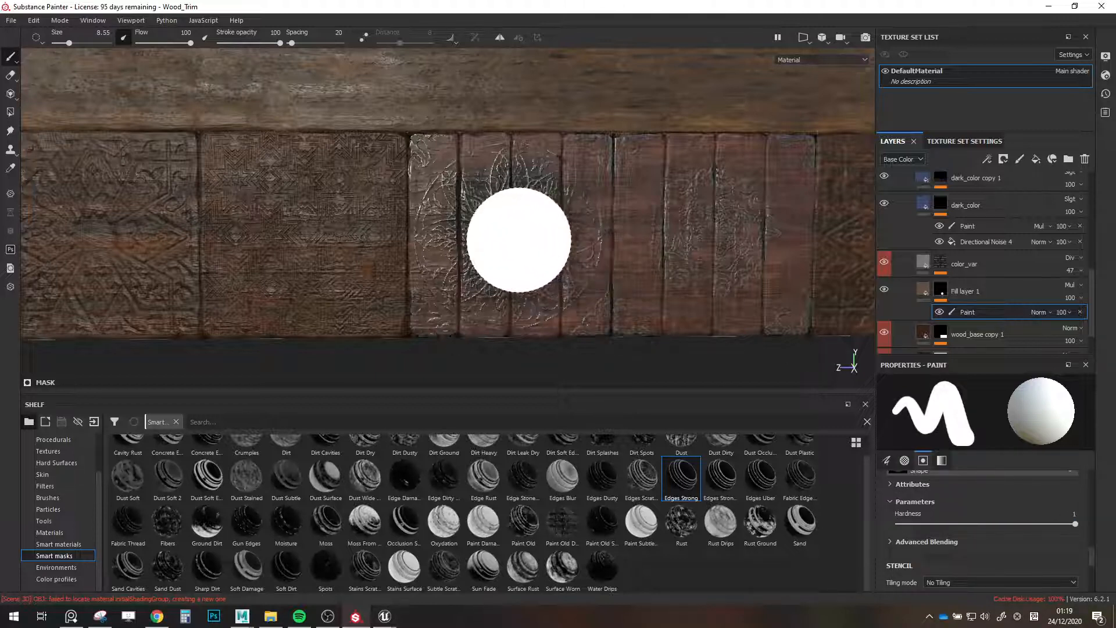
key("]")
key("]")
scroll(610, 206, "down", 2)
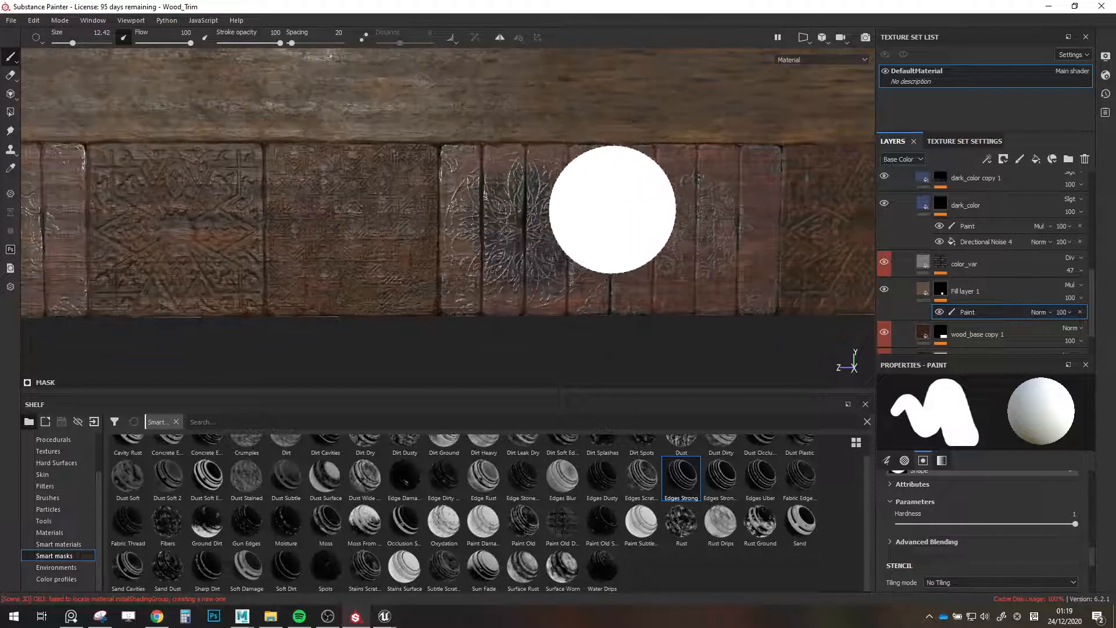
middle_click_drag(623, 216, 646, 232, "alt")
left_click_drag(646, 231, 632, 234, "alt")
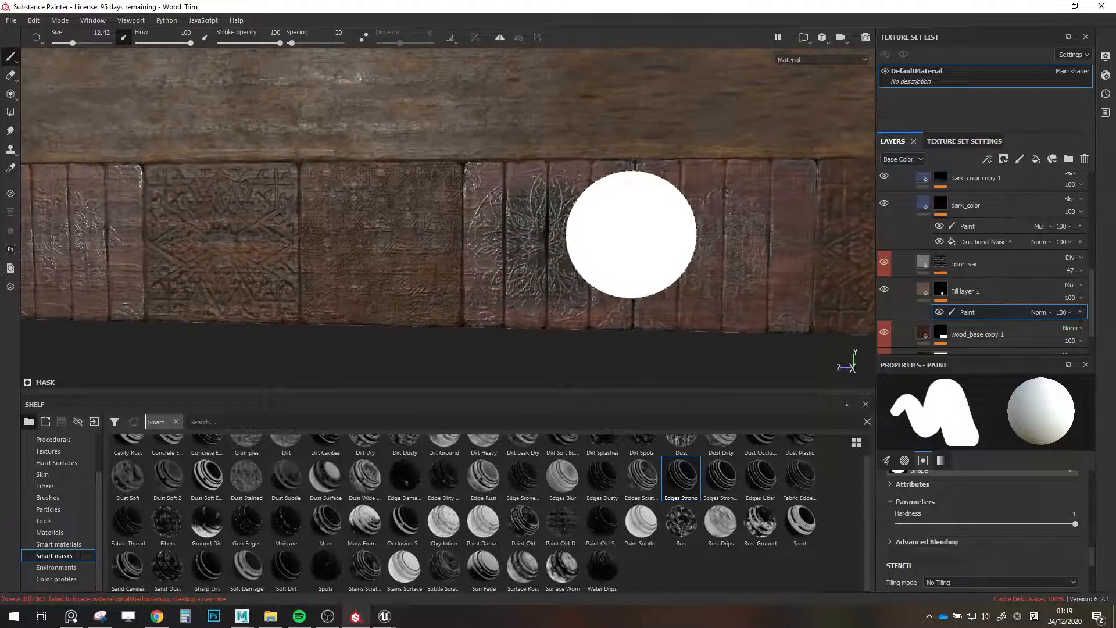
left_click(848, 36)
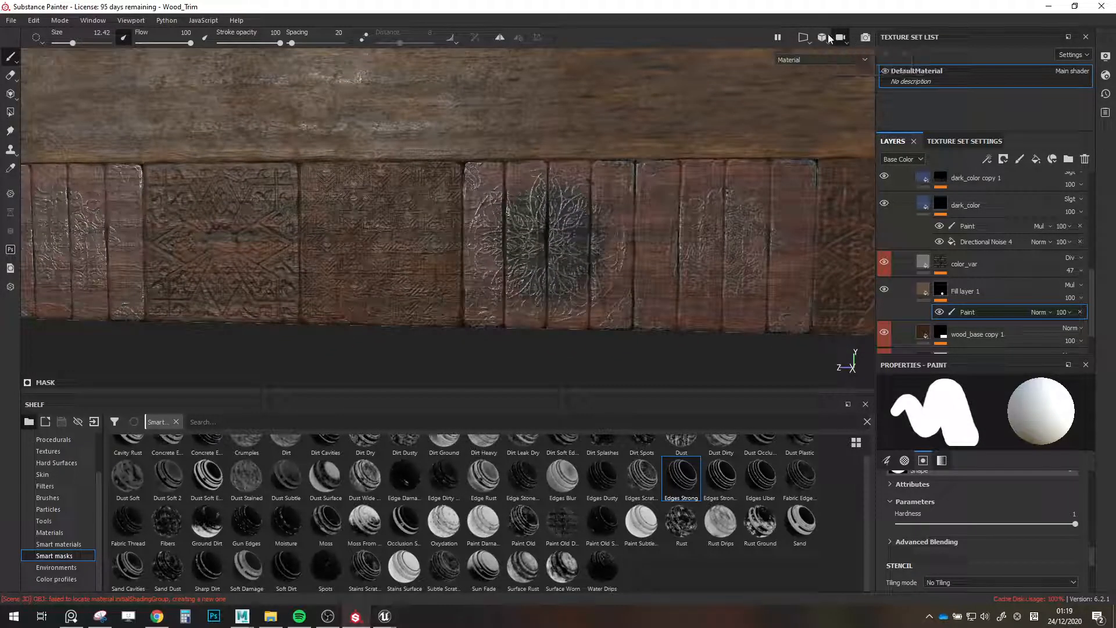
mouse_move(828, 34)
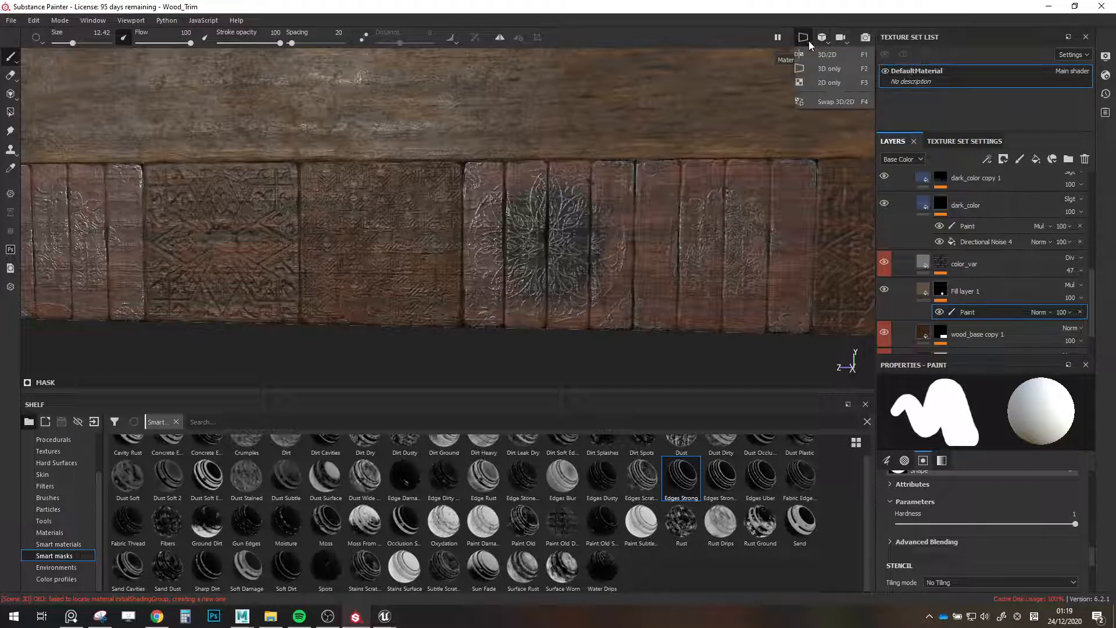
left_click_drag(511, 143, 531, 144, "alt")
middle_click_drag(532, 145, 498, 185, "alt")
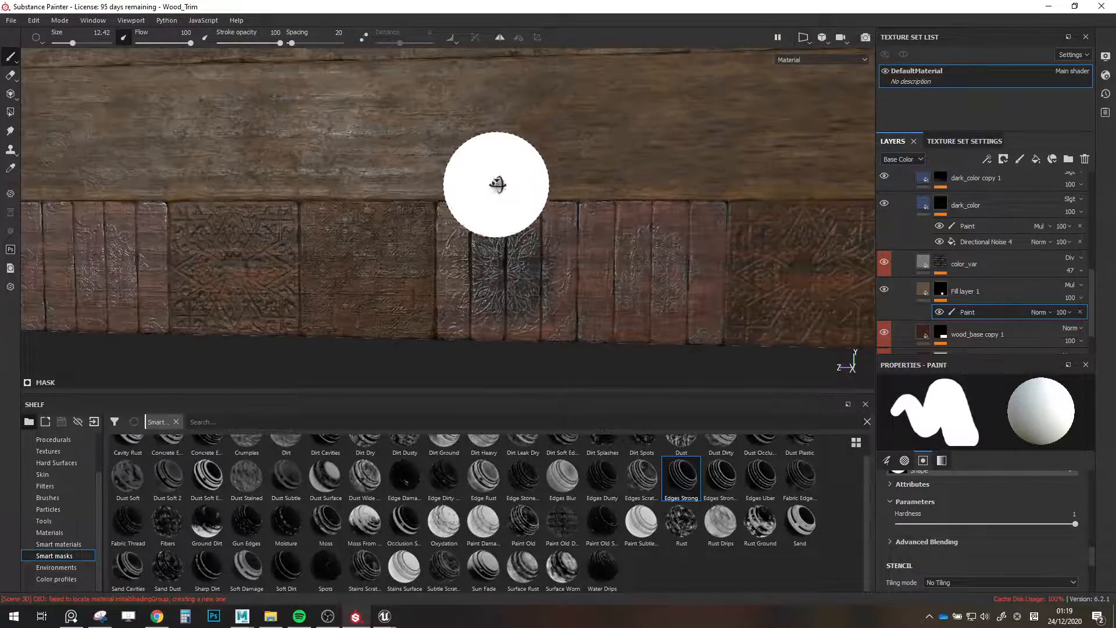
key("alt+Tab")
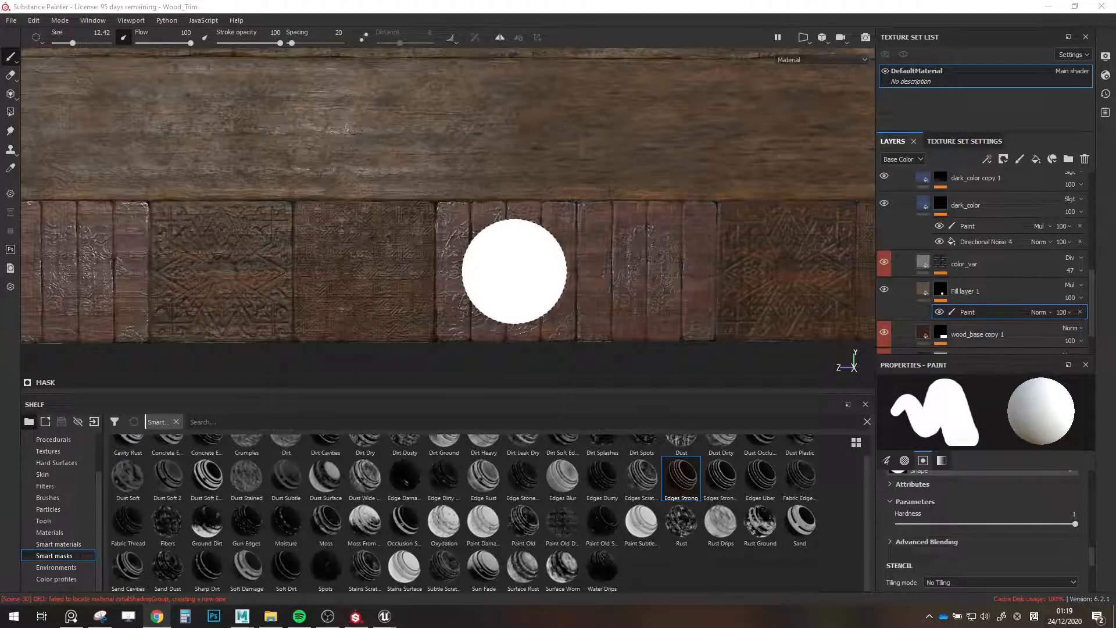
Enlarge the hard paint brush to size 15.4 and stamp a white circle over the large floral medallion in the Fill layer 1 mask.
scroll(499, 273, "up", 2)
key("bracketright")
key("bracketright")
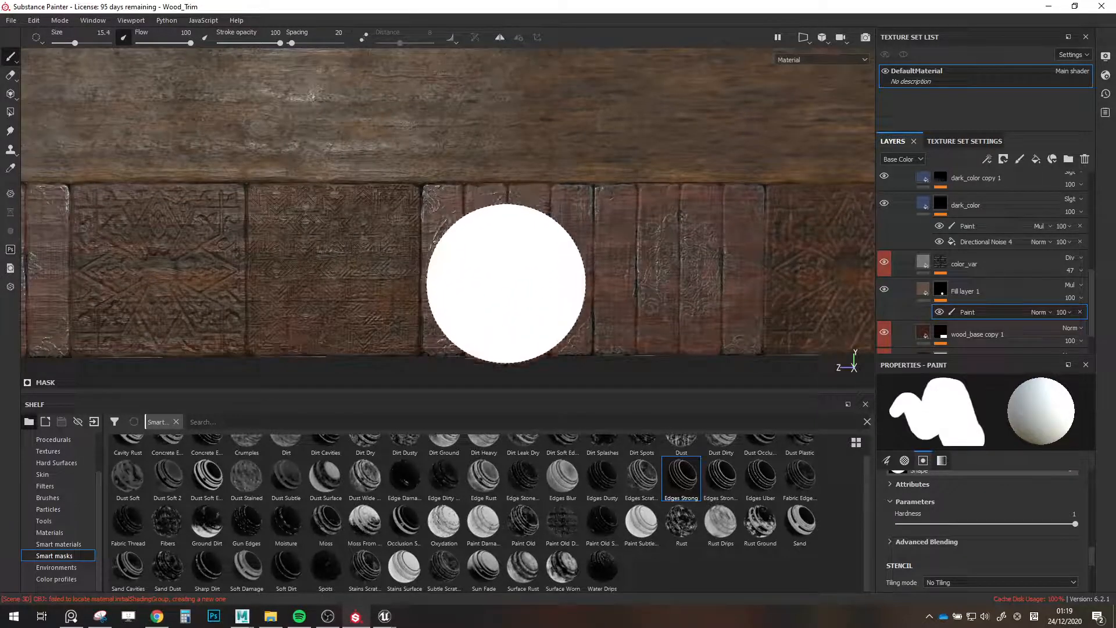
key("bracketleft")
scroll(640, 226, "down", 1)
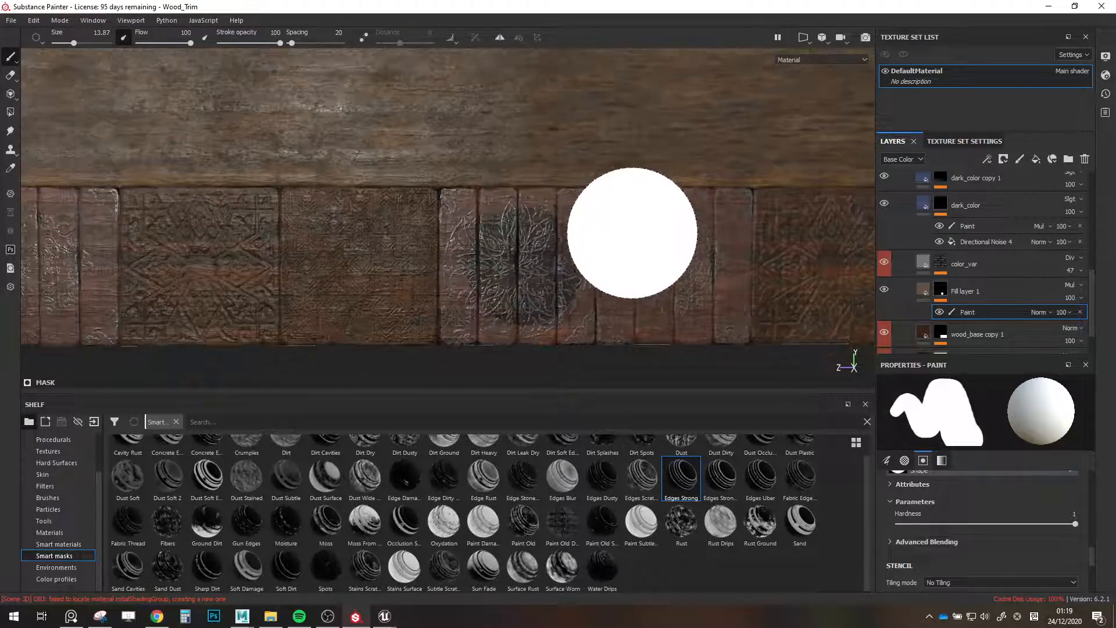
left_click_drag(693, 269, 690, 275, "alt")
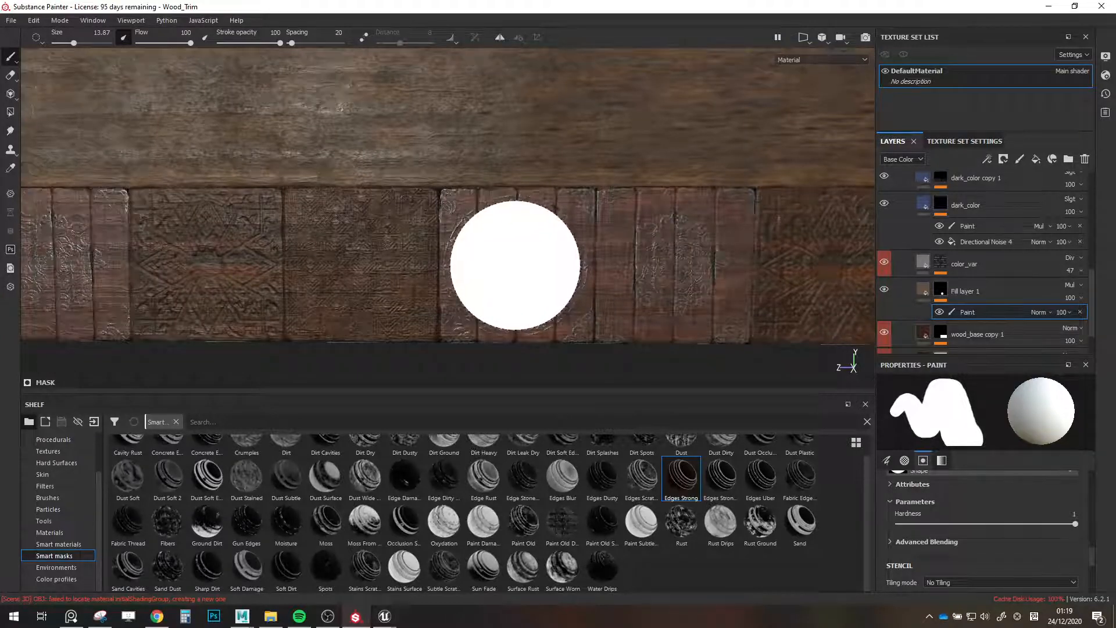
key("bracketright")
left_click(515, 265)
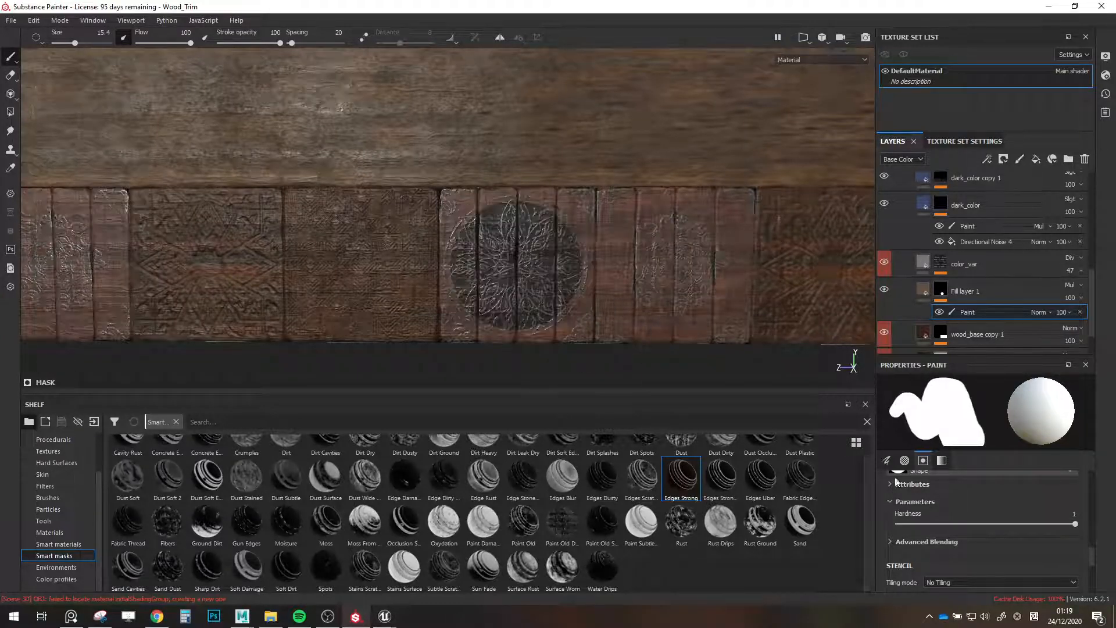
Set the brush size to 14.65 and stamp the circle again over the center of the large floral medallion.
scroll(1001, 530, "up", 2)
scroll(1001, 529, "up", 3)
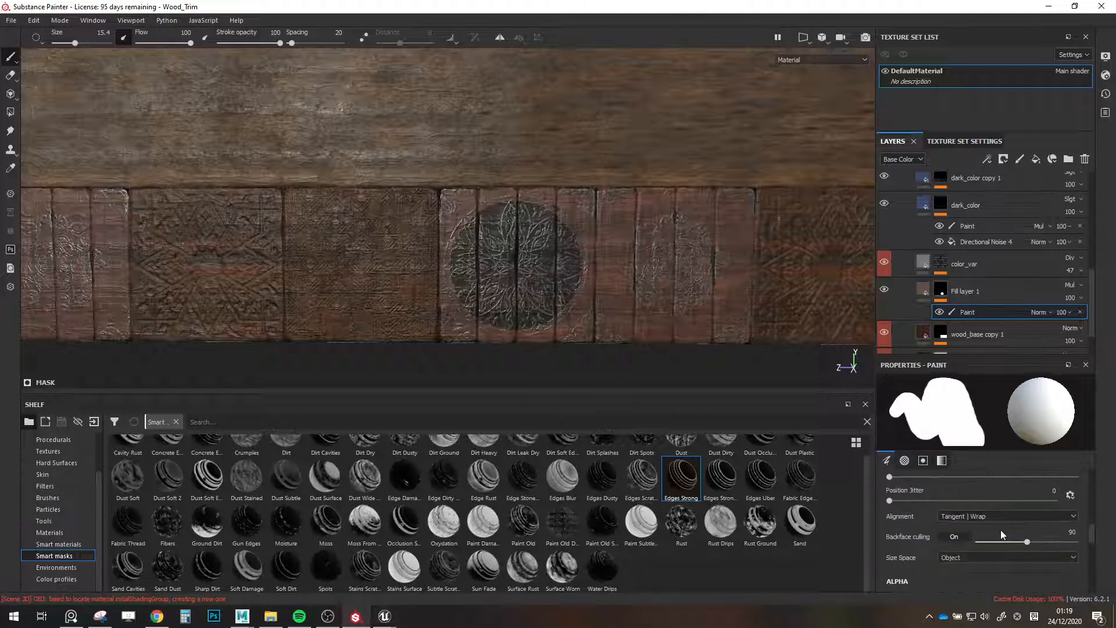
scroll(512, 259, "down", 5)
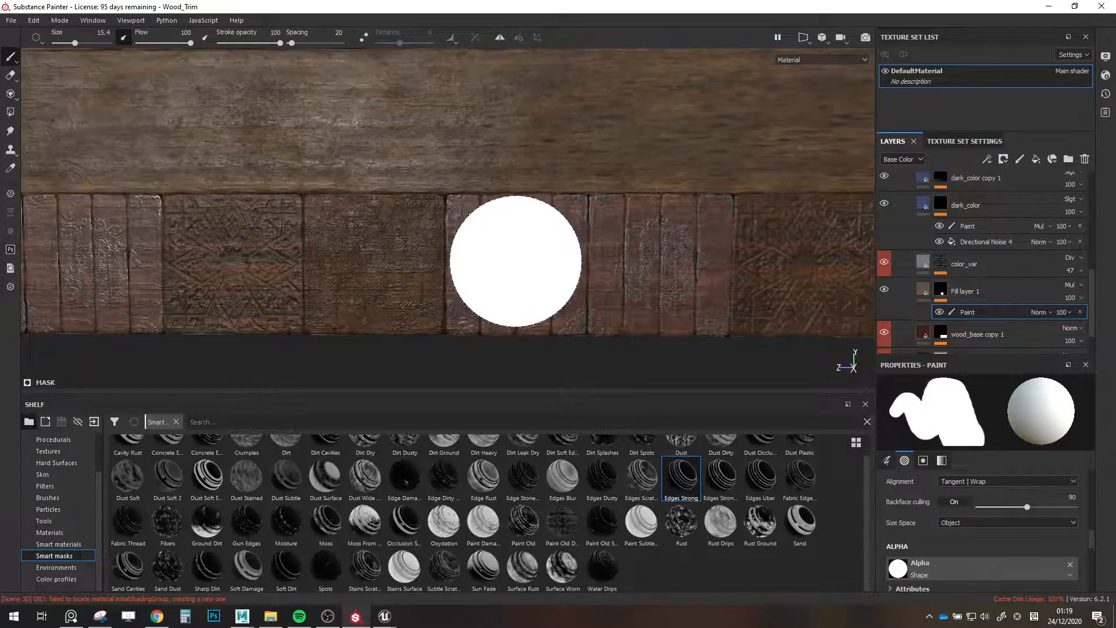
scroll(517, 262, "up", 7)
scroll(977, 533, "down", 3)
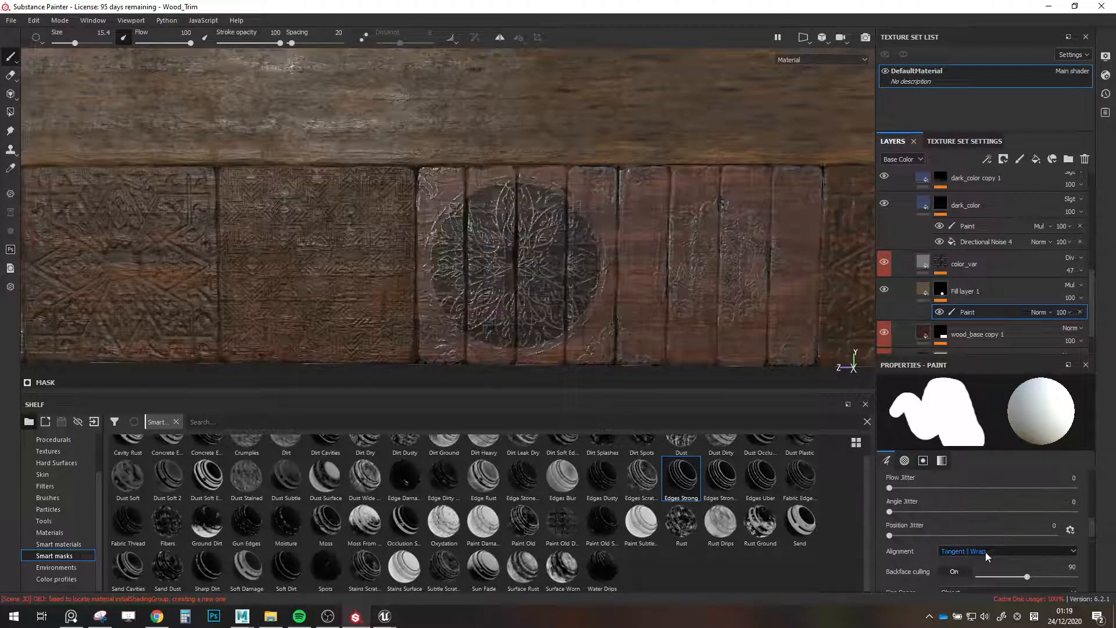
scroll(995, 546, "down", 3)
scroll(994, 545, "up", 3)
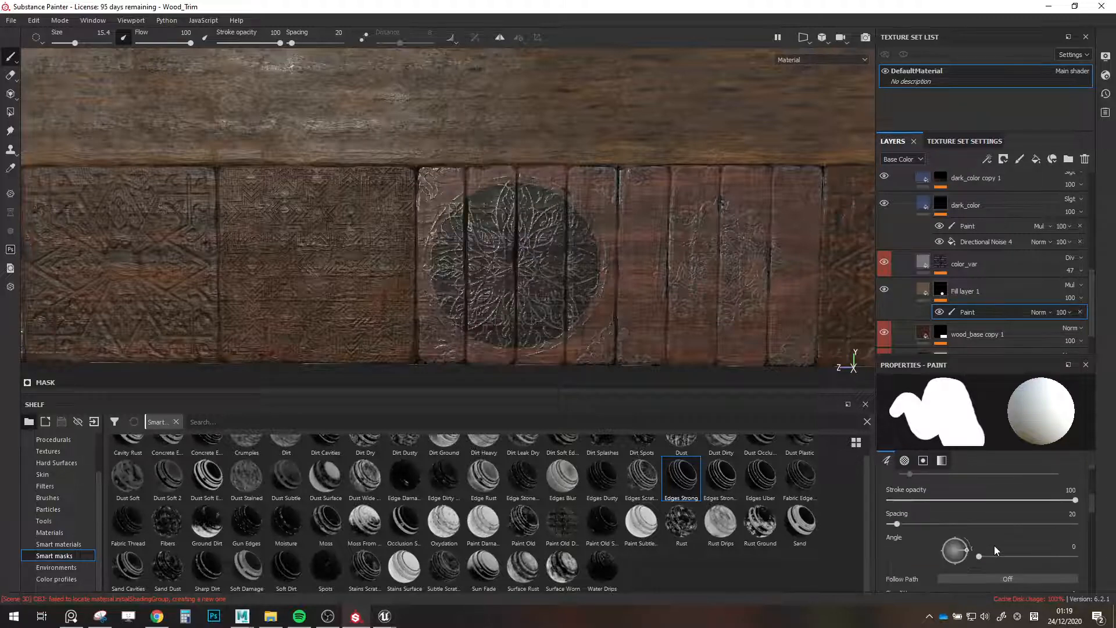
left_click_drag(959, 524, 957, 524)
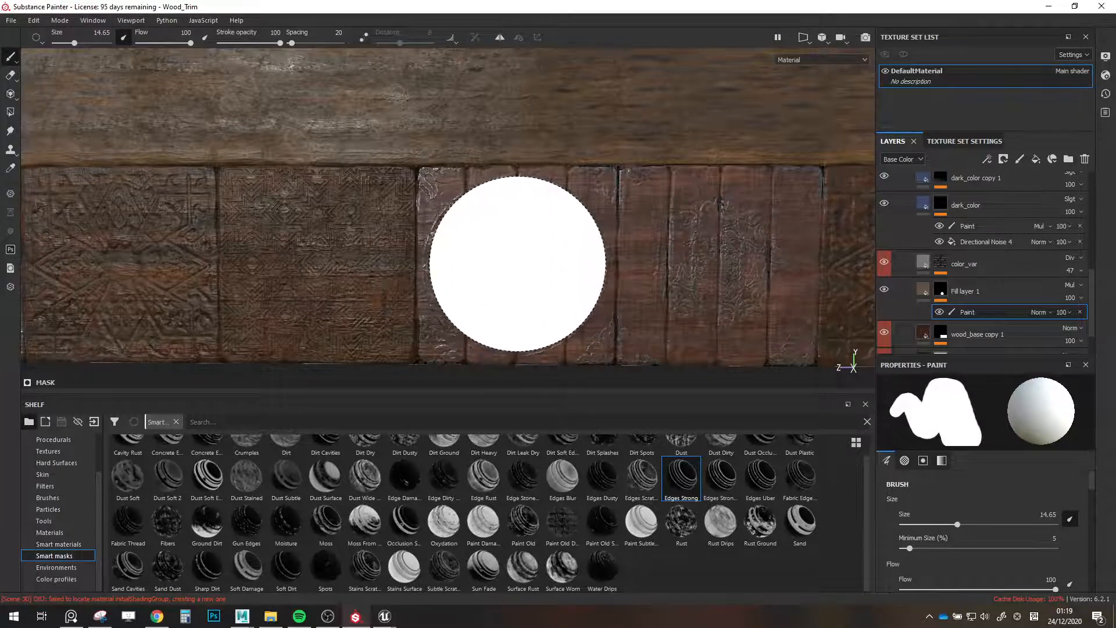
left_click(515, 264)
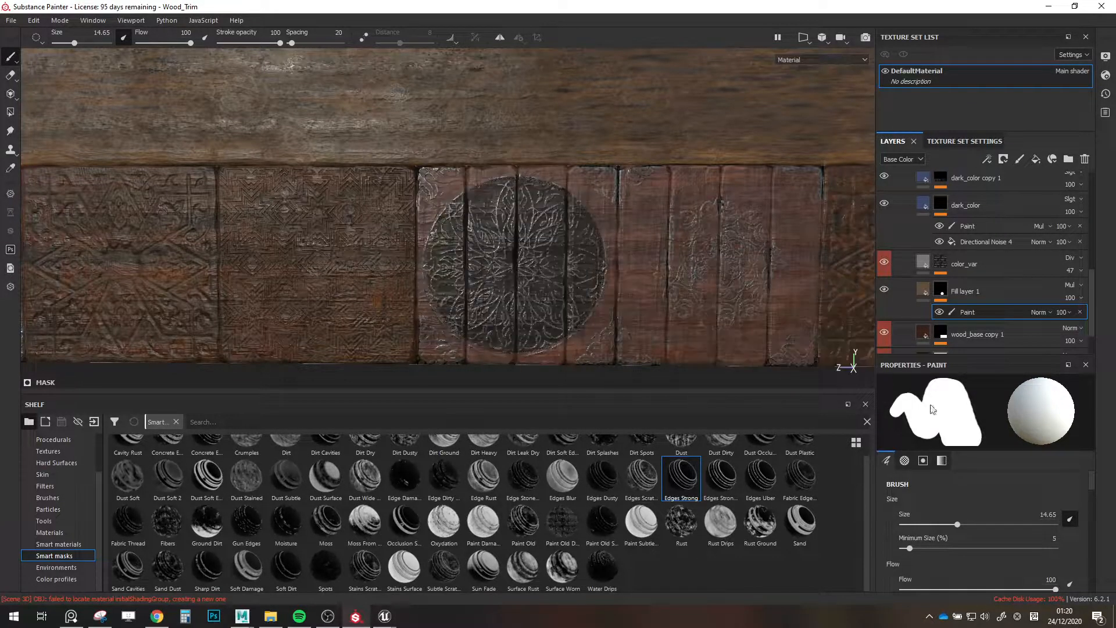
Try brush sizes 15.51 and 14.93 for the circle on the large medallion, and undo the circular strokes in the Fill layer 1 mask.
left_click_drag(954, 523, 960, 524)
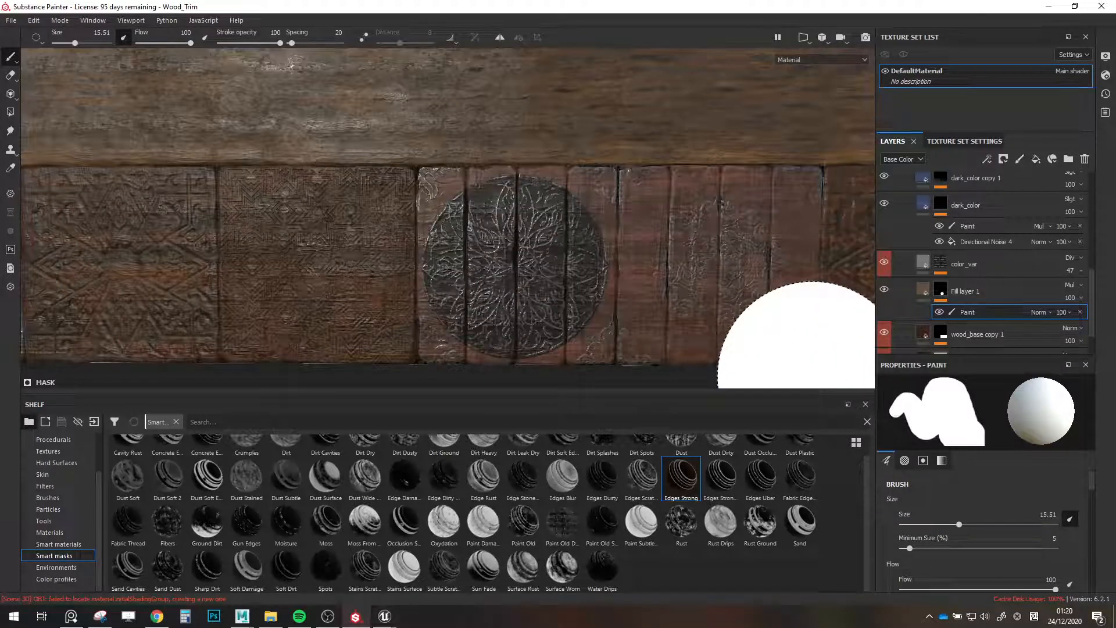
left_click_drag(959, 525, 957, 525)
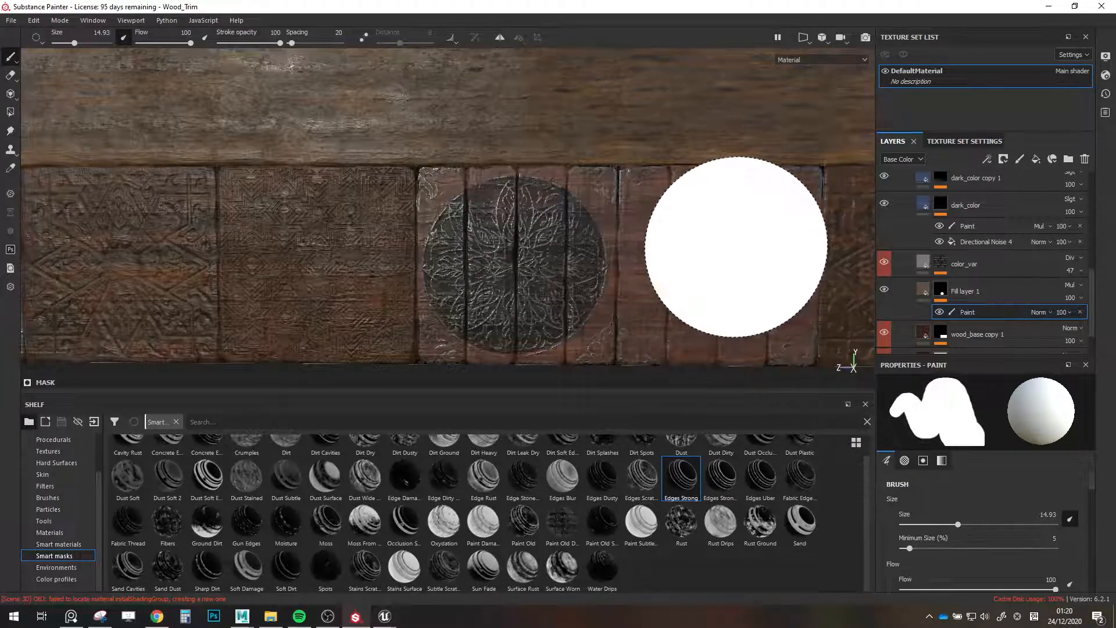
scroll(739, 247, "up", 1)
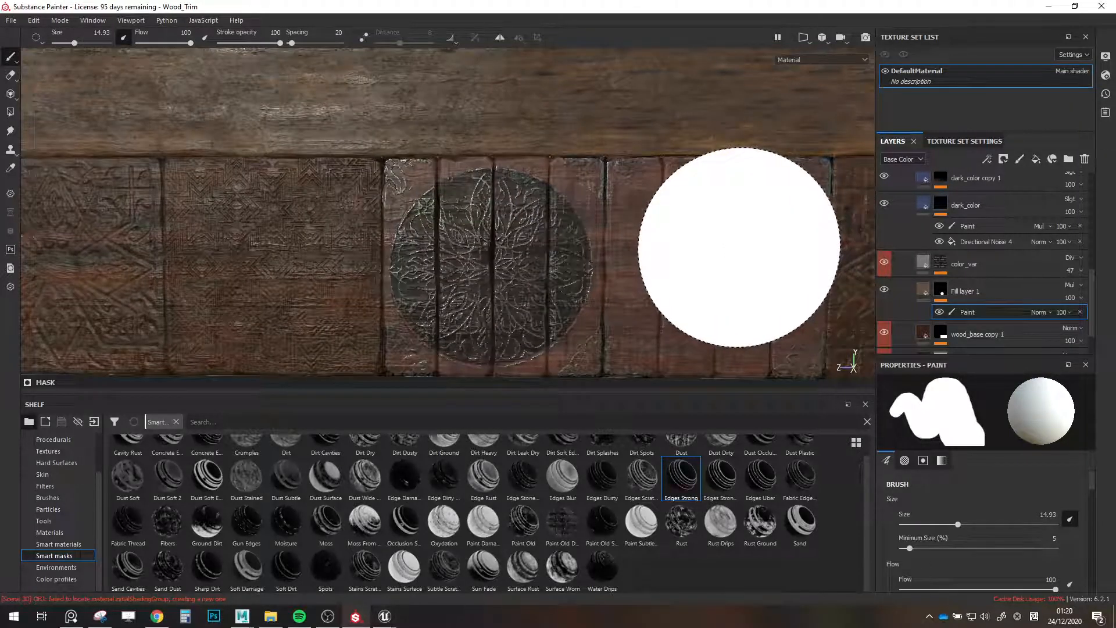
scroll(740, 247, "down", 1)
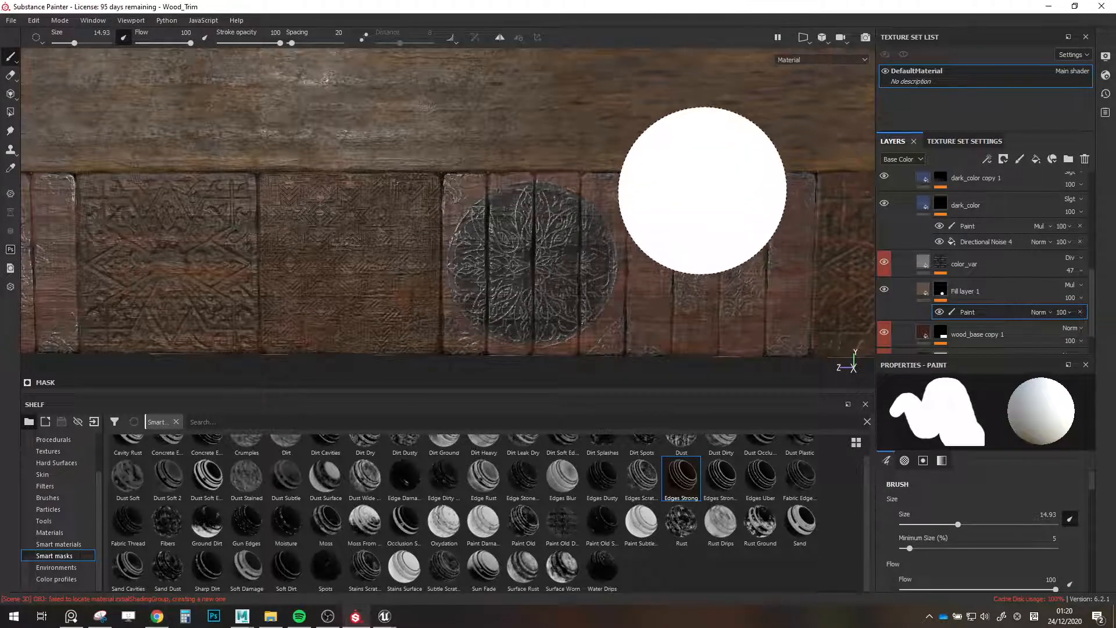
key("ctrl")
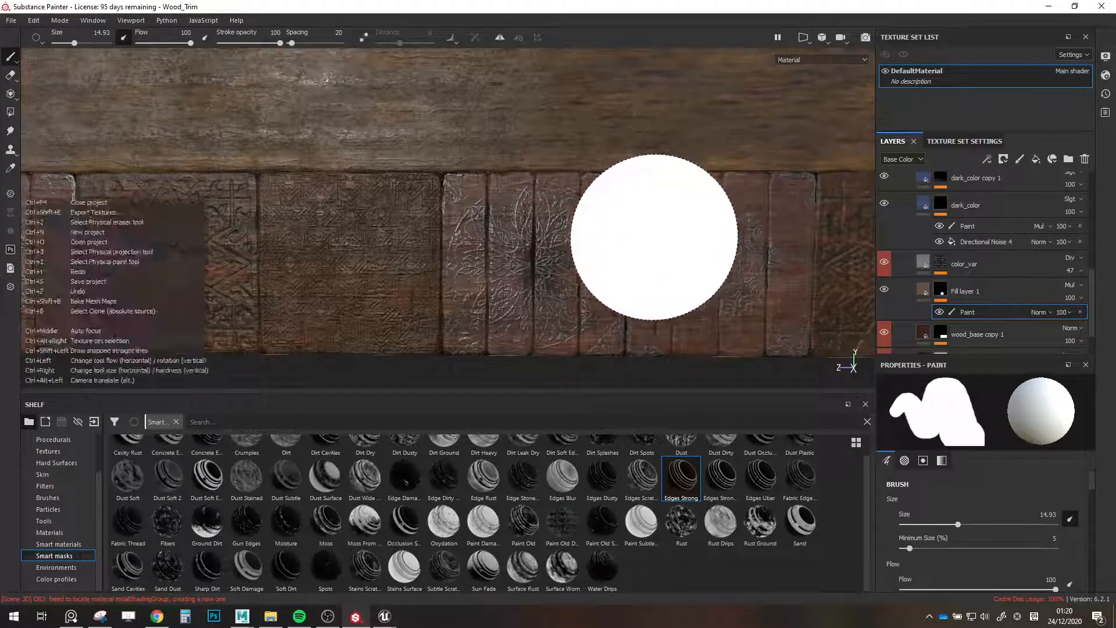
Stamp white circles centered on the large floral medallion in the Fill layer 1 mask at brush sizes 13, 13.27 and 14.65.
left_click_drag(958, 525, 954, 524)
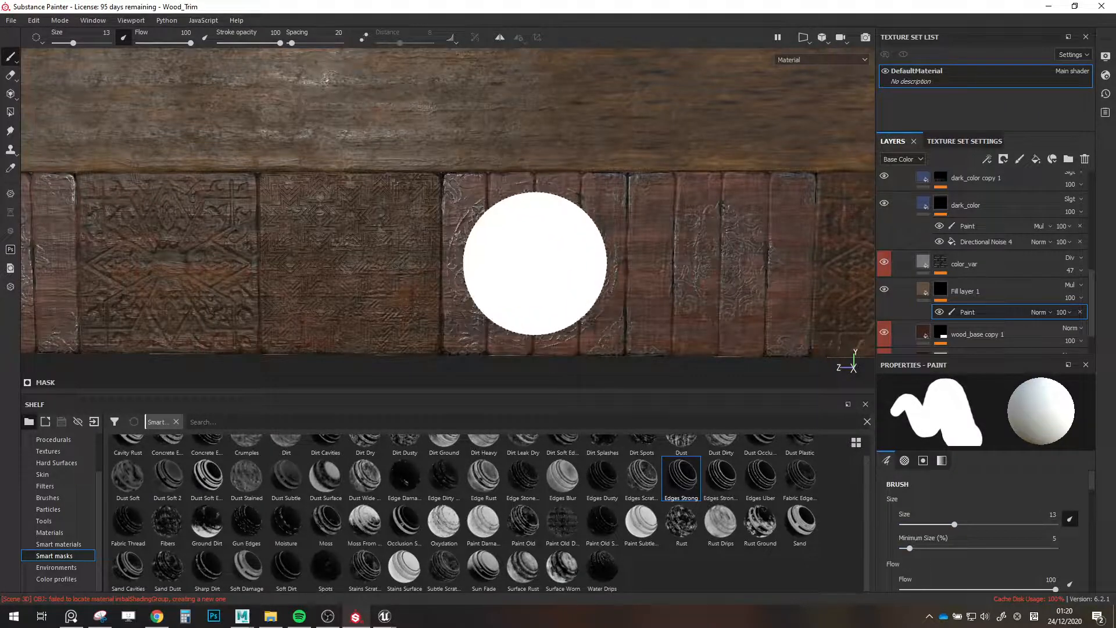
left_click(532, 264)
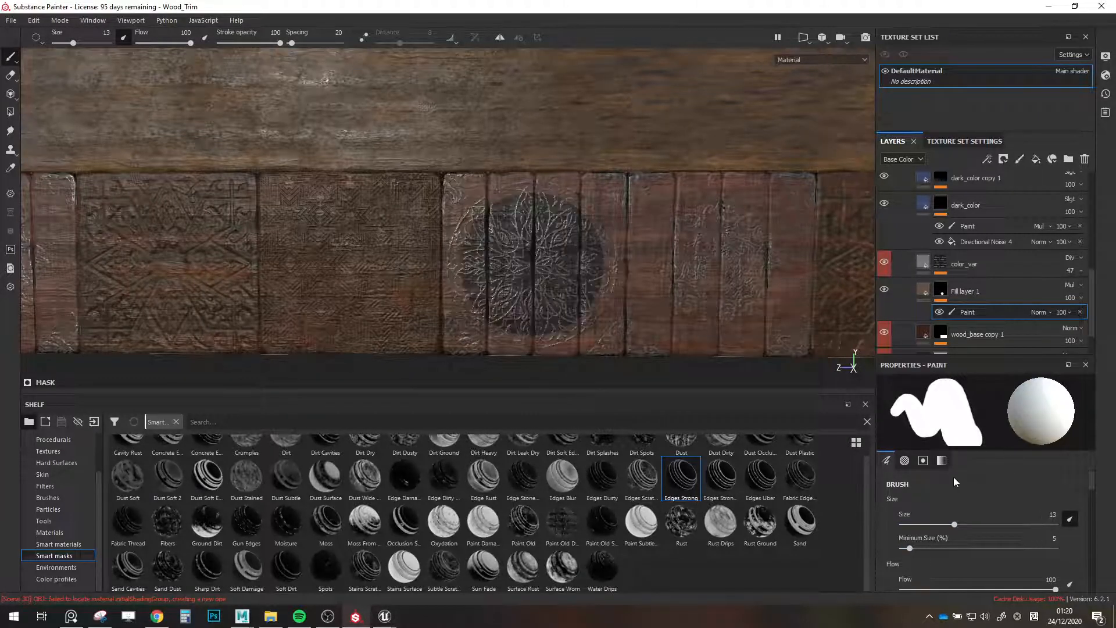
left_click_drag(954, 525, 955, 525)
left_click(536, 269)
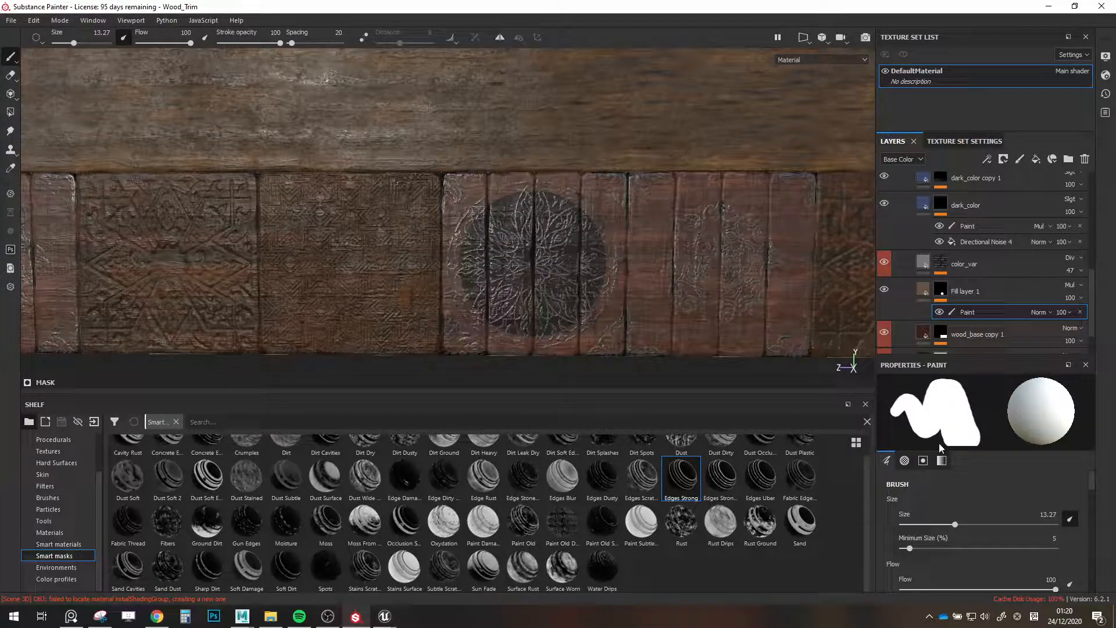
left_click_drag(955, 525, 957, 525)
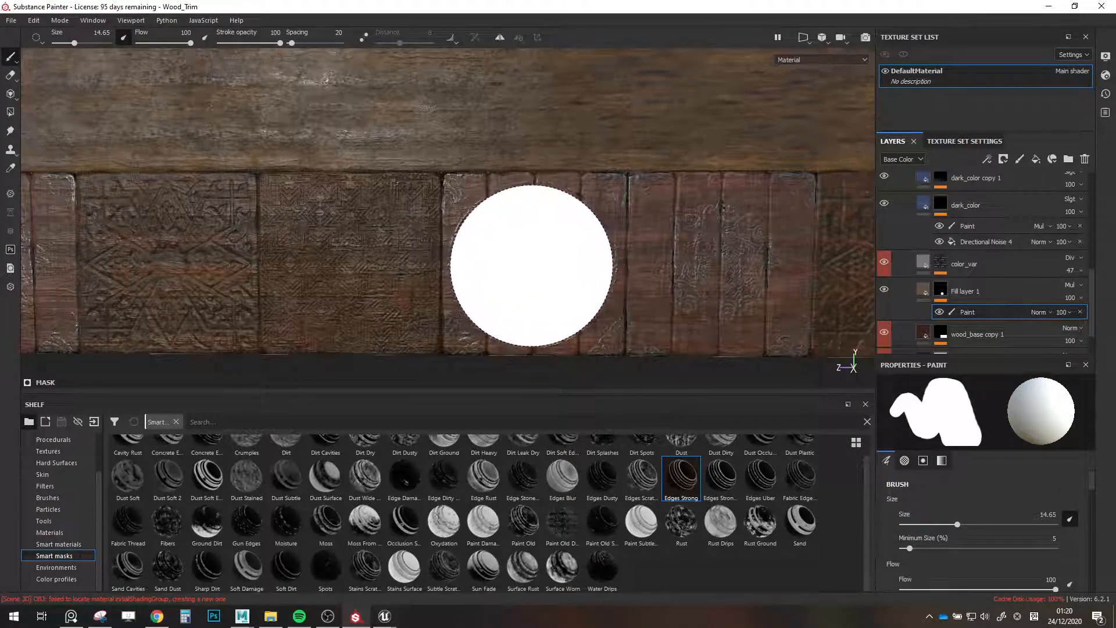
left_click(534, 264)
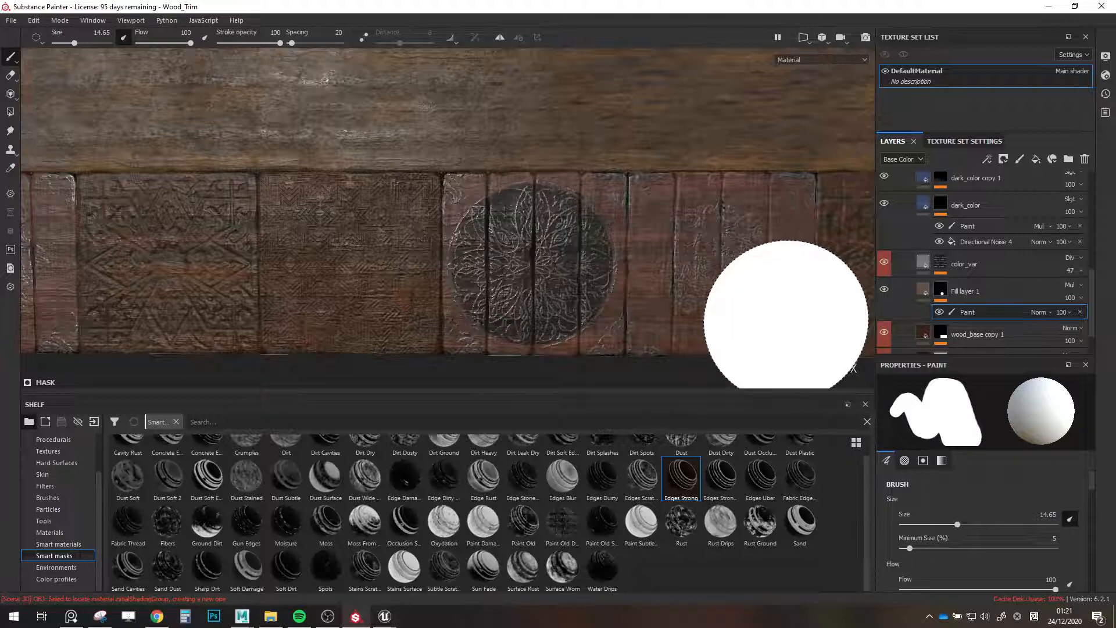
Shrink the paint brush to size 0.7 for detail work on the smaller carved medallion beside the large one.
scroll(785, 281, "up", 3)
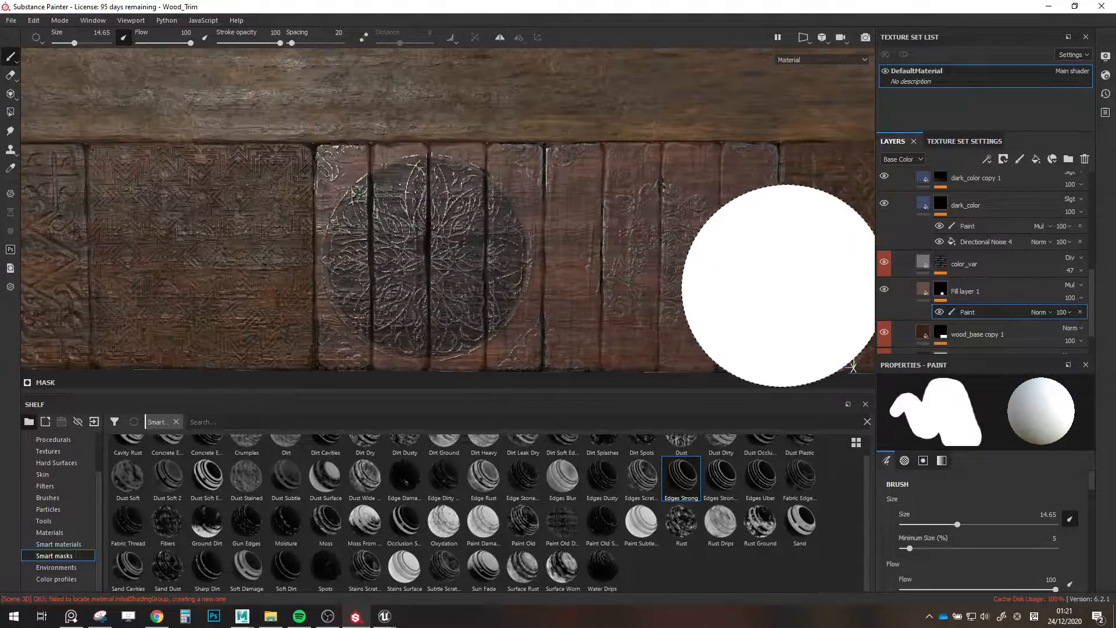
scroll(800, 289, "up", 3)
right_click_drag(548, 299, 468, 296, "ctrl")
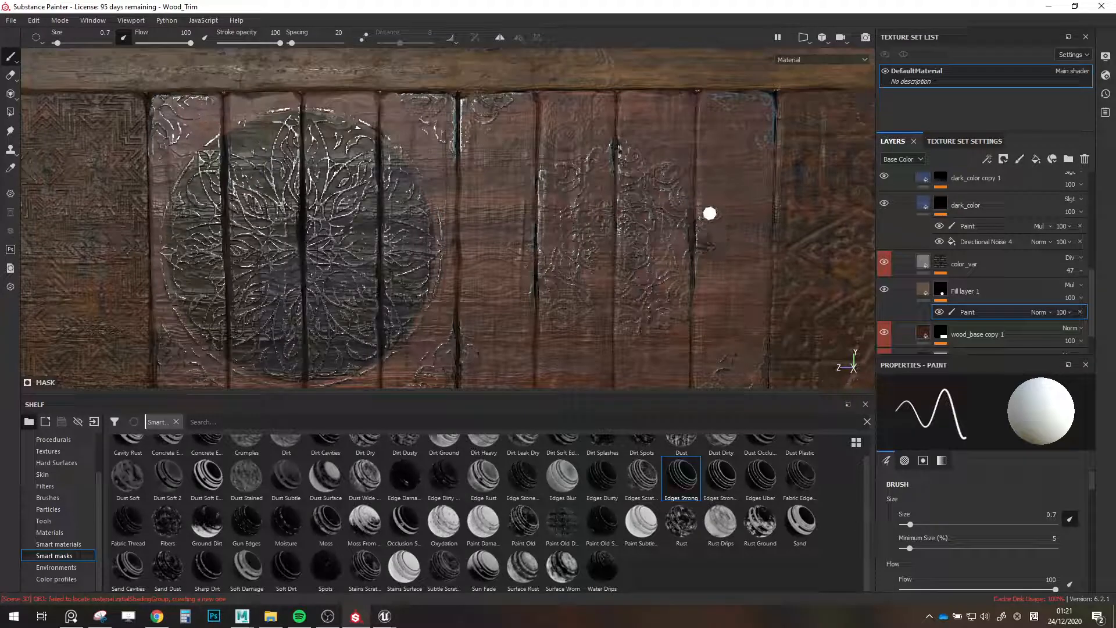
left_click_drag(696, 212, 617, 222, "alt")
mouse_move(652, 233)
middle_mouse_down("alt")
mouse_move(637, 205)
mouse_move(647, 208)
middle_mouse_up("alt")
left_click_drag(647, 208, 655, 209, "alt")
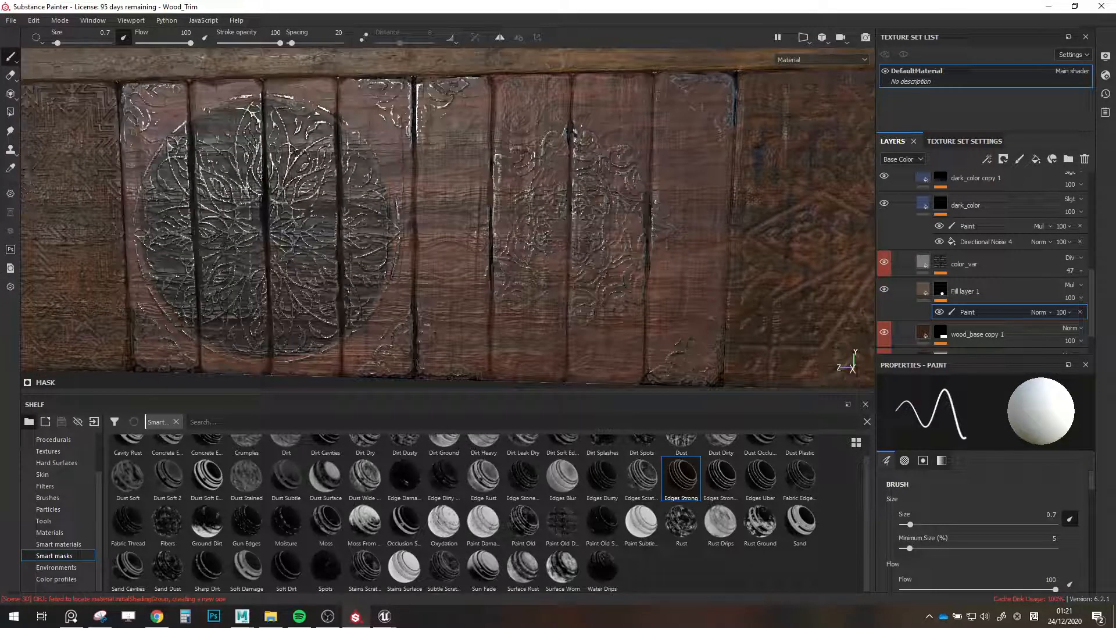
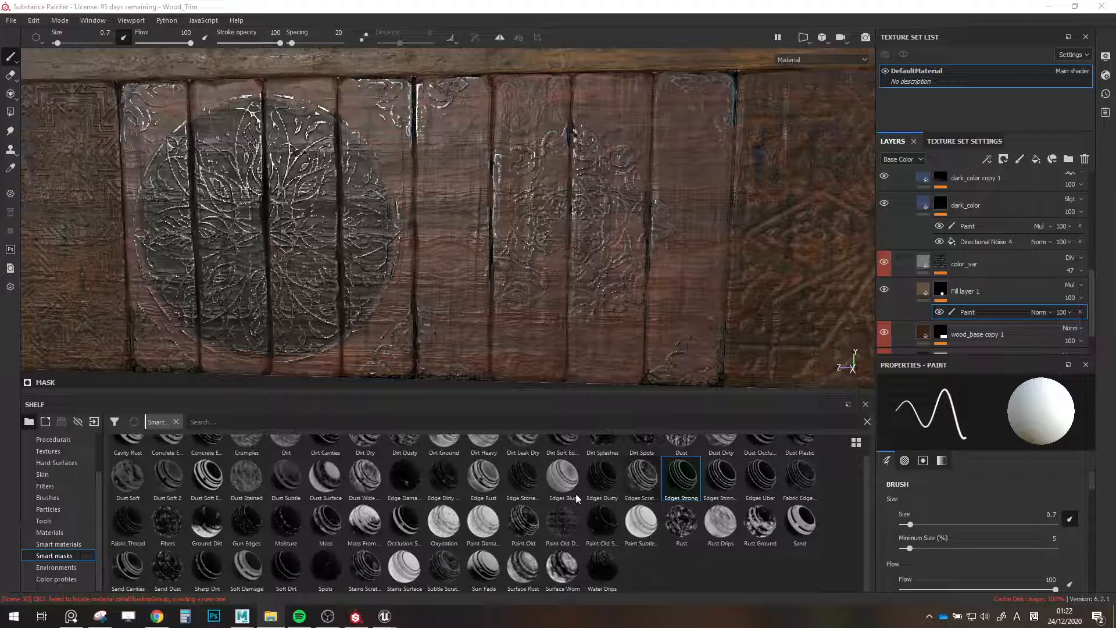
Import the image CG (139).png into the project Wood_Trim as an alpha resource.
scroll(64, 544, "up", 1)
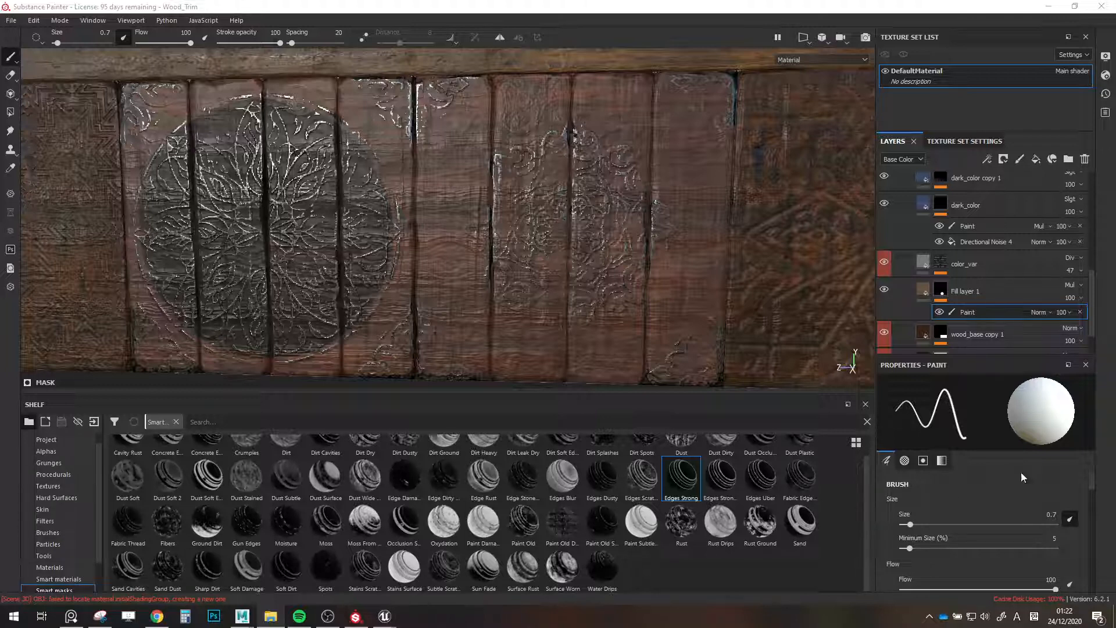
left_click_drag(1021, 472, 742, 567)
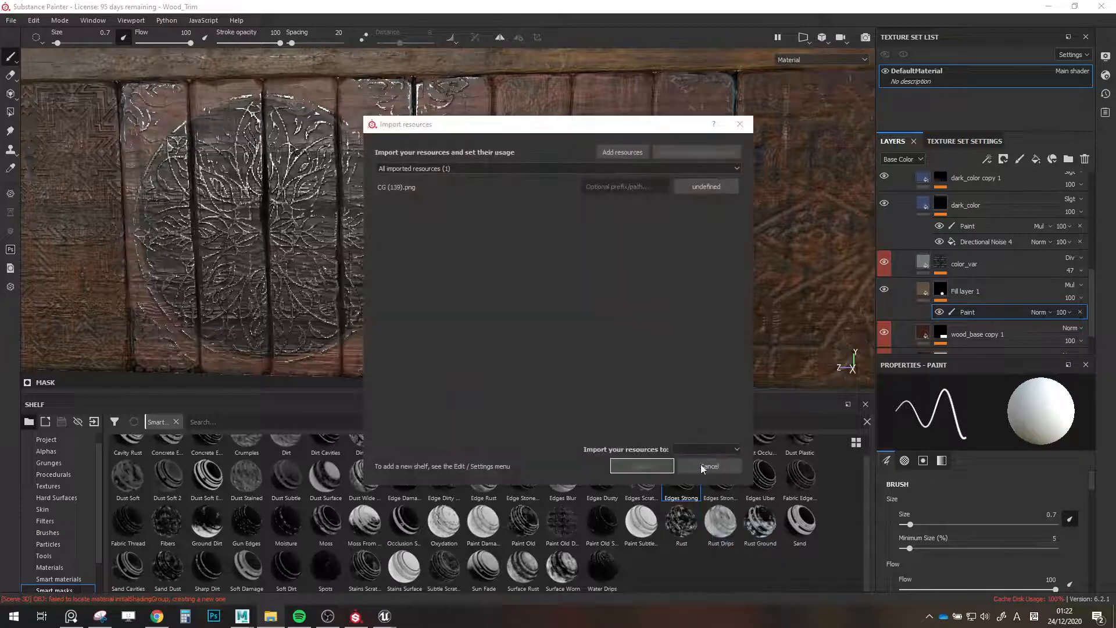
left_click(702, 188)
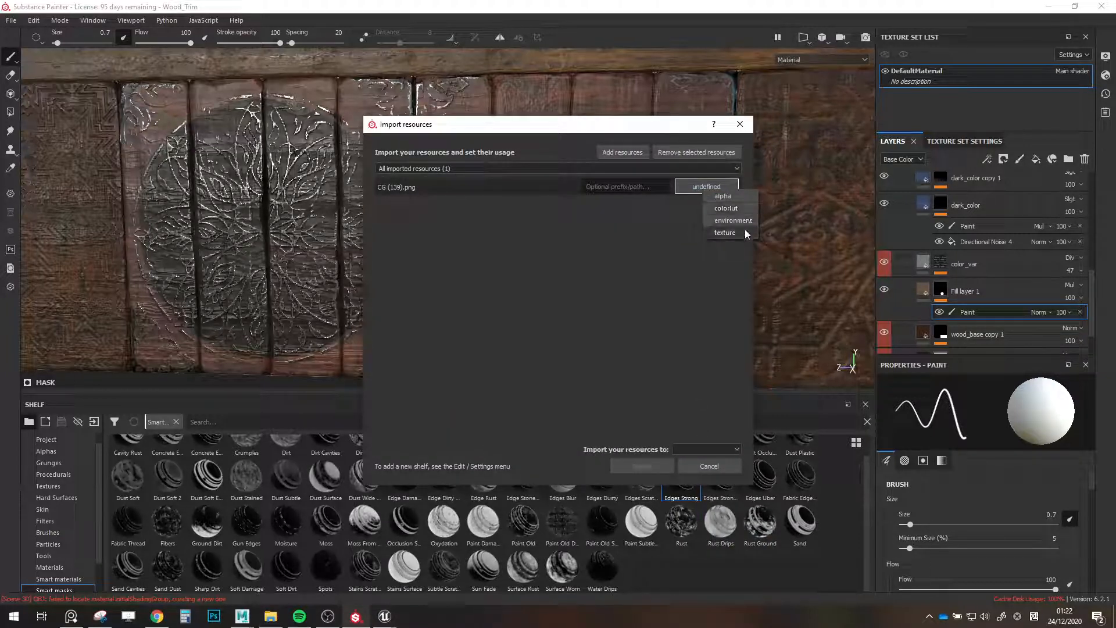
left_click(724, 196)
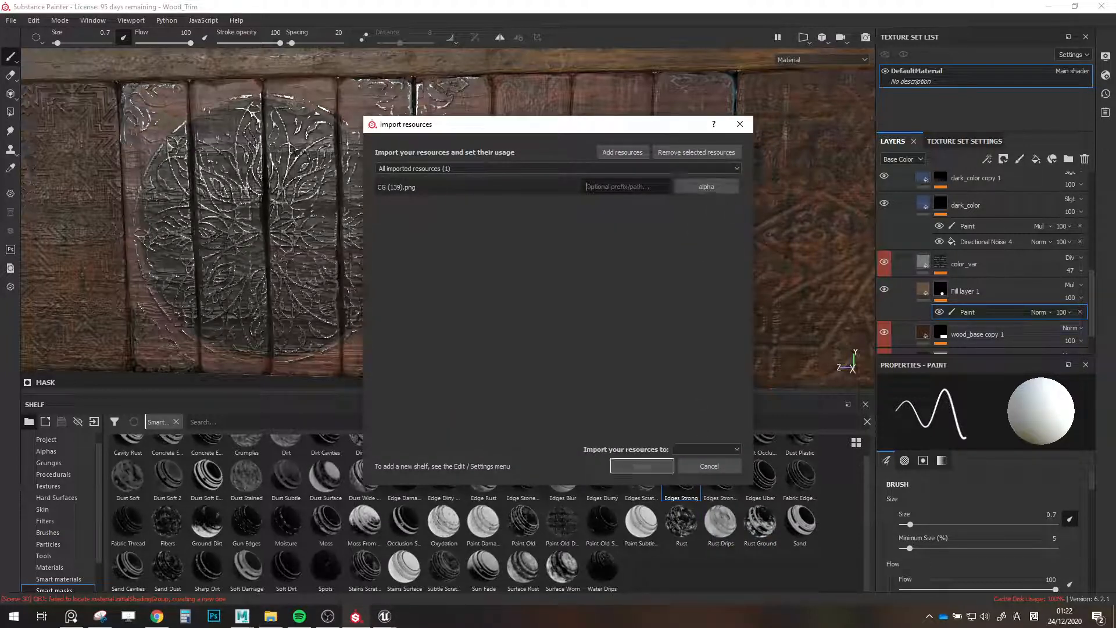
left_click(531, 256)
left_click(710, 449)
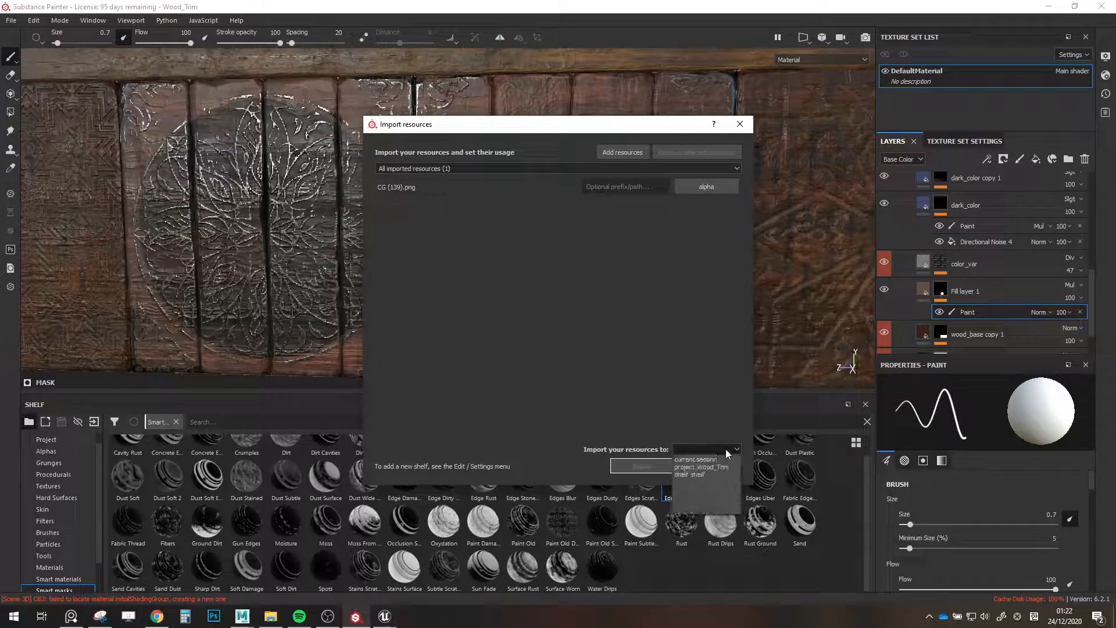
left_click(687, 475)
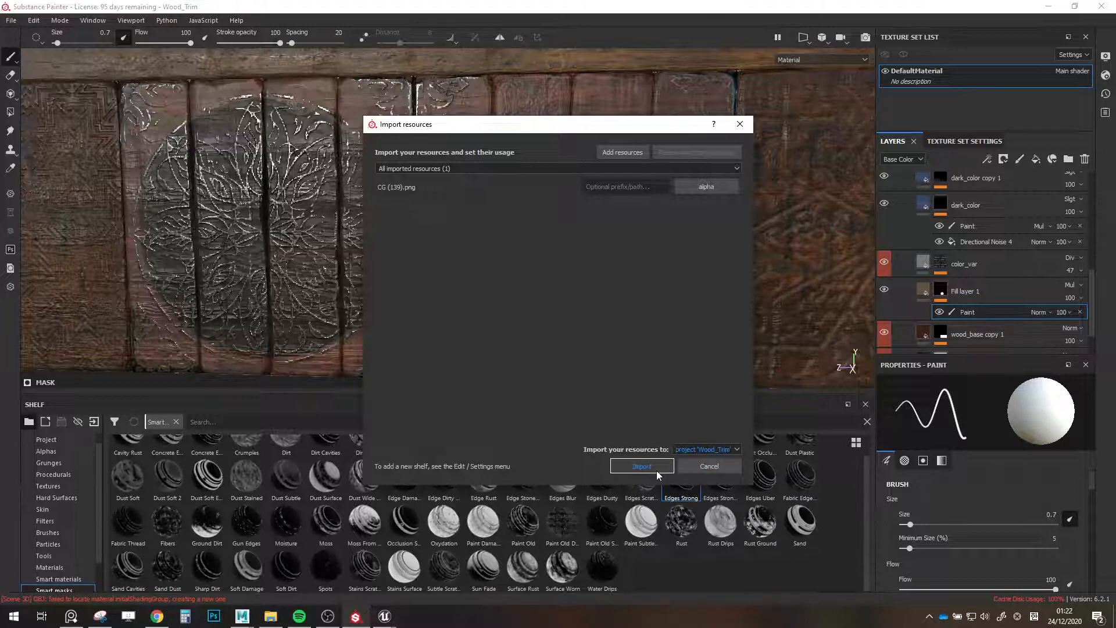
left_click(660, 473)
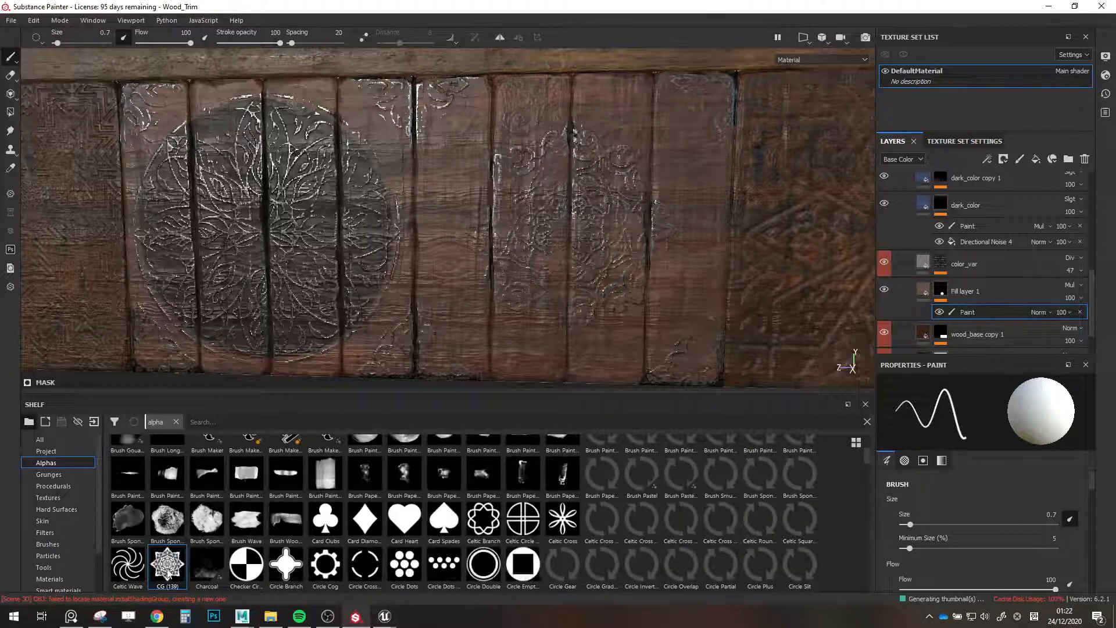
Assign the CG (139) alpha to the paint brush and set the brush size to 11.45.
scroll(997, 517, "down", 2)
scroll(996, 517, "down", 5)
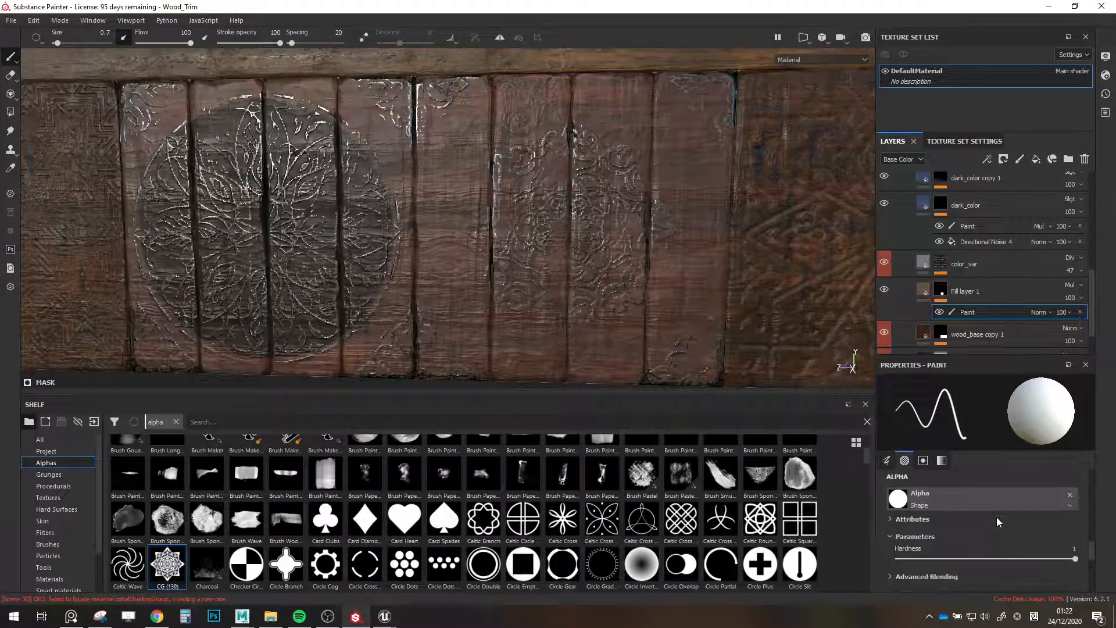
left_click_drag(172, 573, 903, 499)
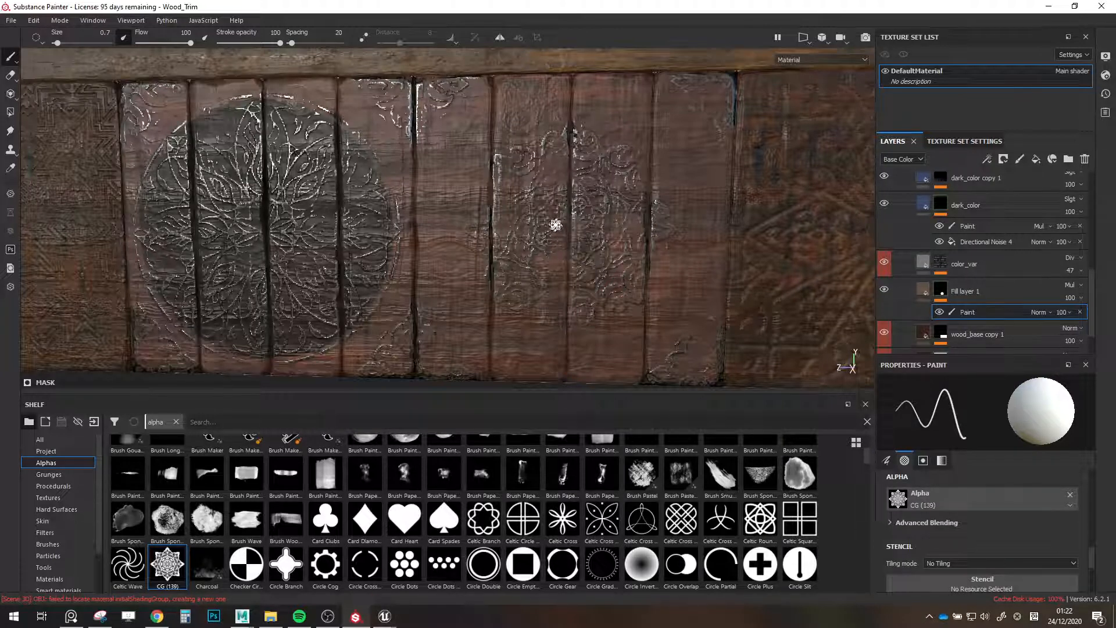
right_click_drag(556, 225, 565, 225, "ctrl")
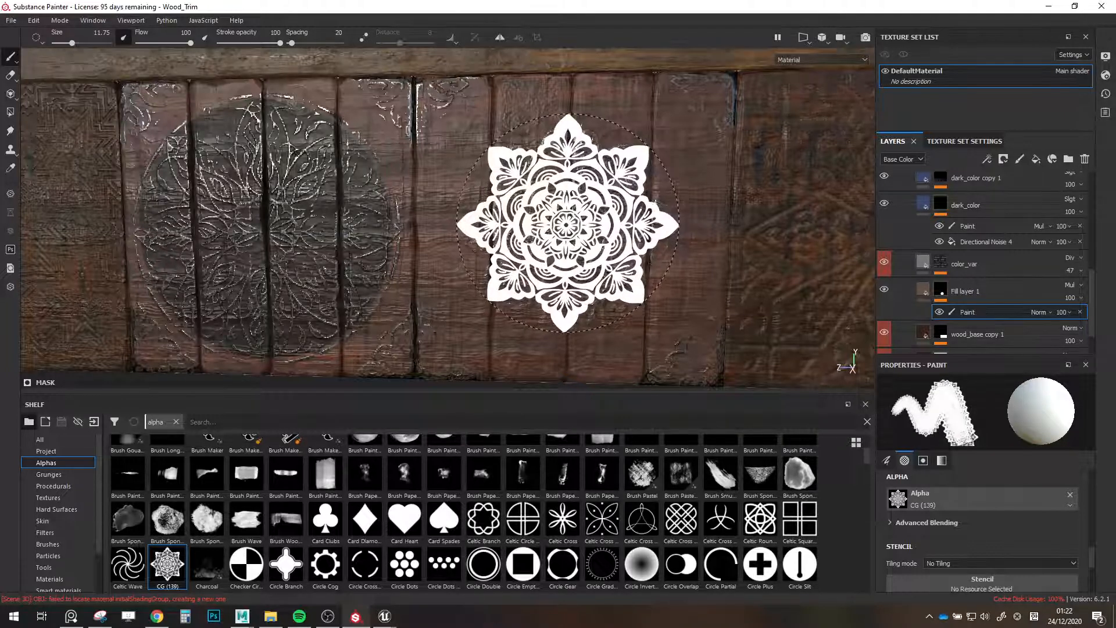
scroll(1024, 531, "up", 5)
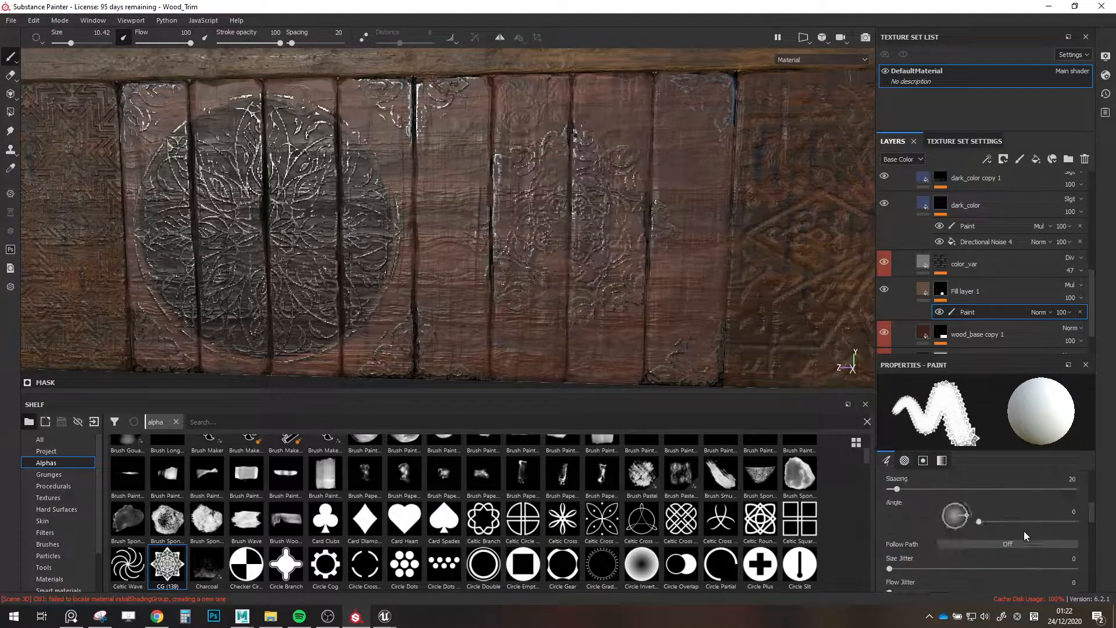
left_click_drag(949, 525, 951, 527)
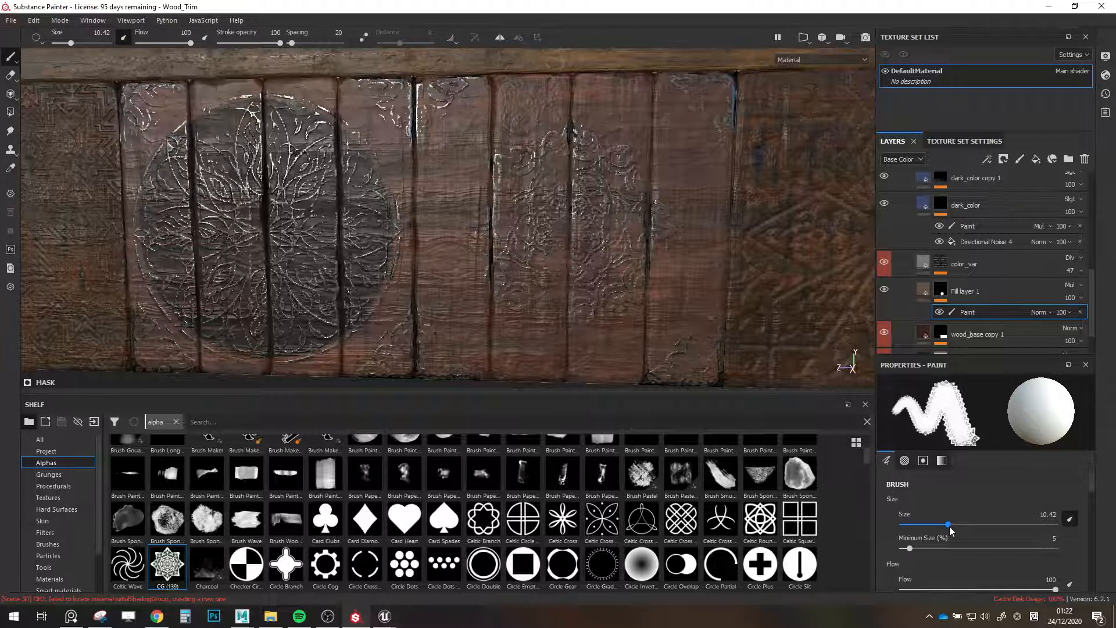
Try stamping the CG (139) ornament on the smaller carved medallion in the Fill layer 1 mask.
mouse_move(674, 256)
left_mouse_down("alt")
mouse_move(668, 269)
mouse_move(685, 266)
left_mouse_up("alt")
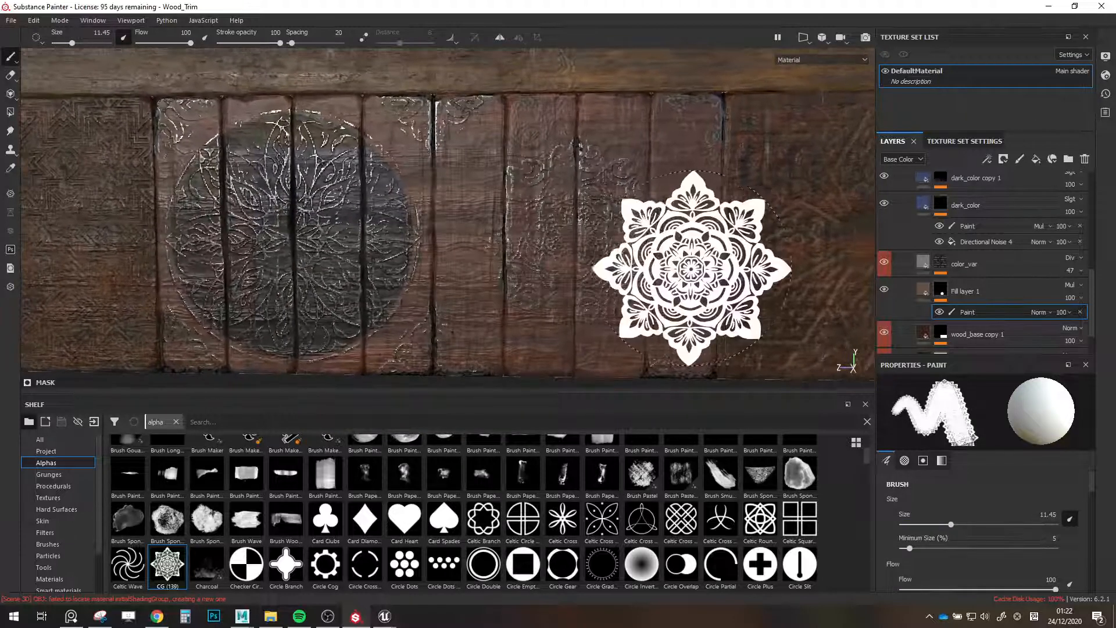
mouse_move(692, 264)
middle_mouse_down("alt")
mouse_move(676, 244)
mouse_move(537, 212)
middle_mouse_up("alt")
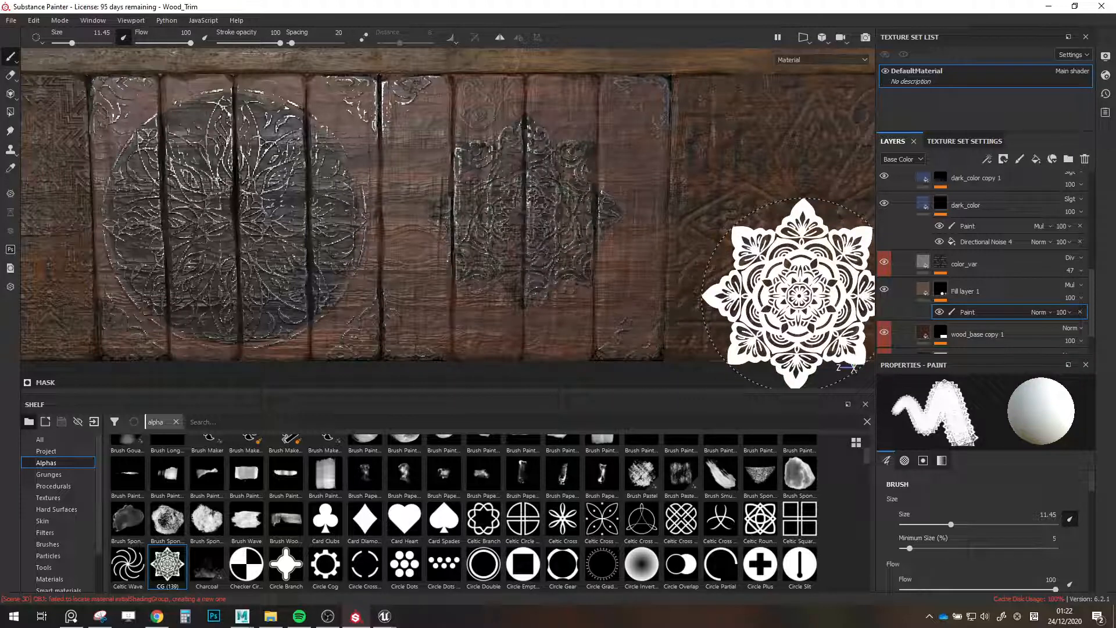
left_click_drag(755, 269, 729, 285, "alt")
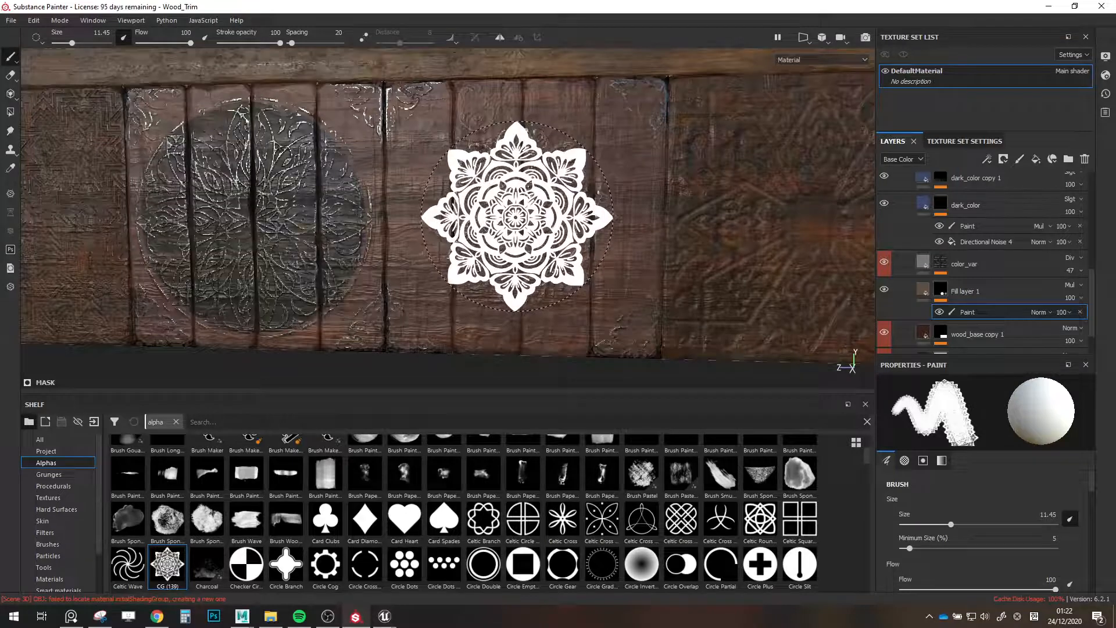
middle_click_drag(639, 235, 585, 235, "alt")
left_click_drag(585, 235, 598, 239, "alt")
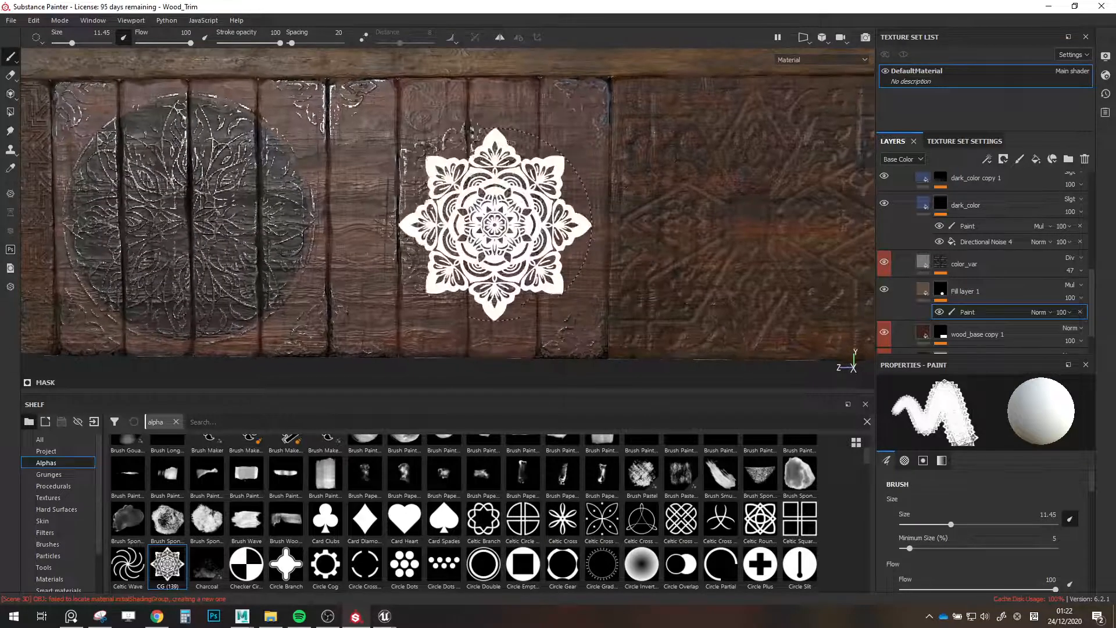
left_click(474, 223)
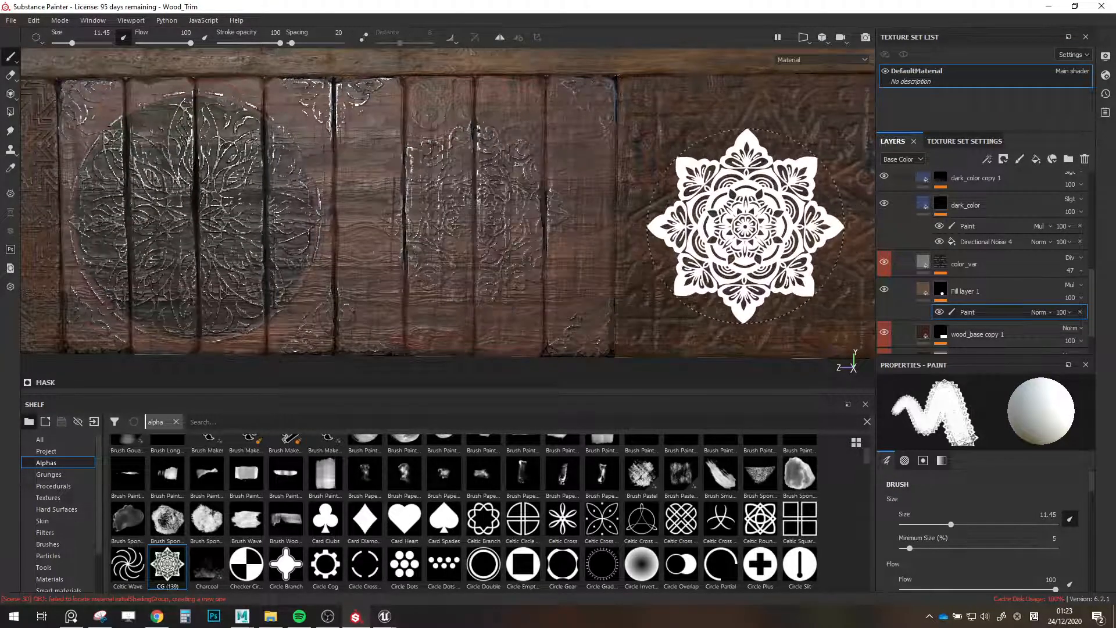
Stamp the CG (139) ornament at size 11.45, aligned with the smaller carved medallion, in the Fill layer 1 mask.
scroll(693, 219, "up", 2)
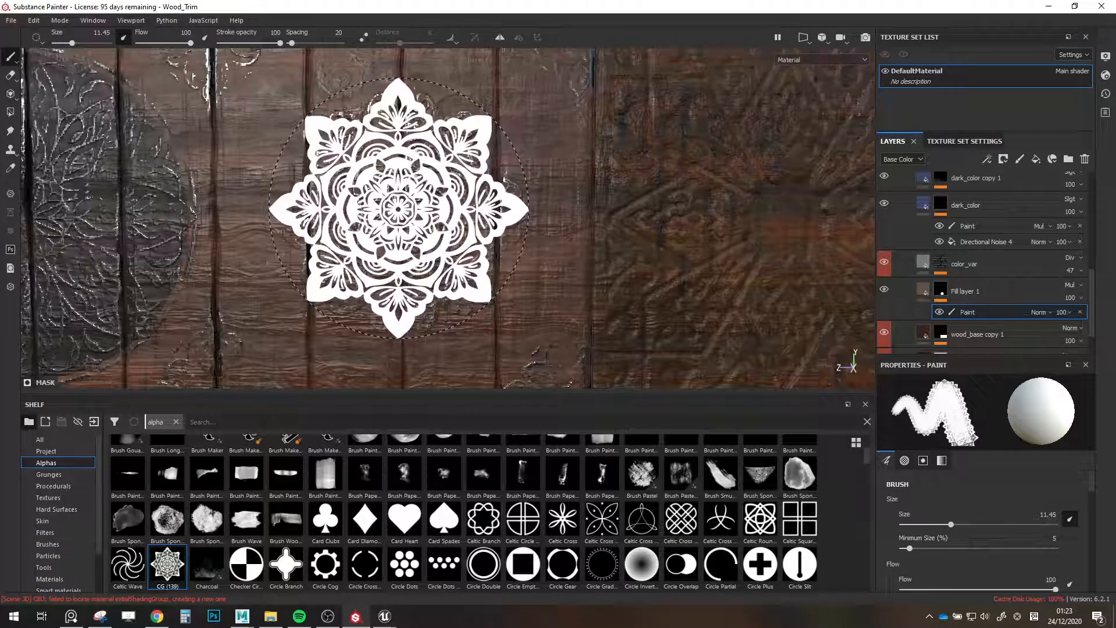
left_click(411, 210)
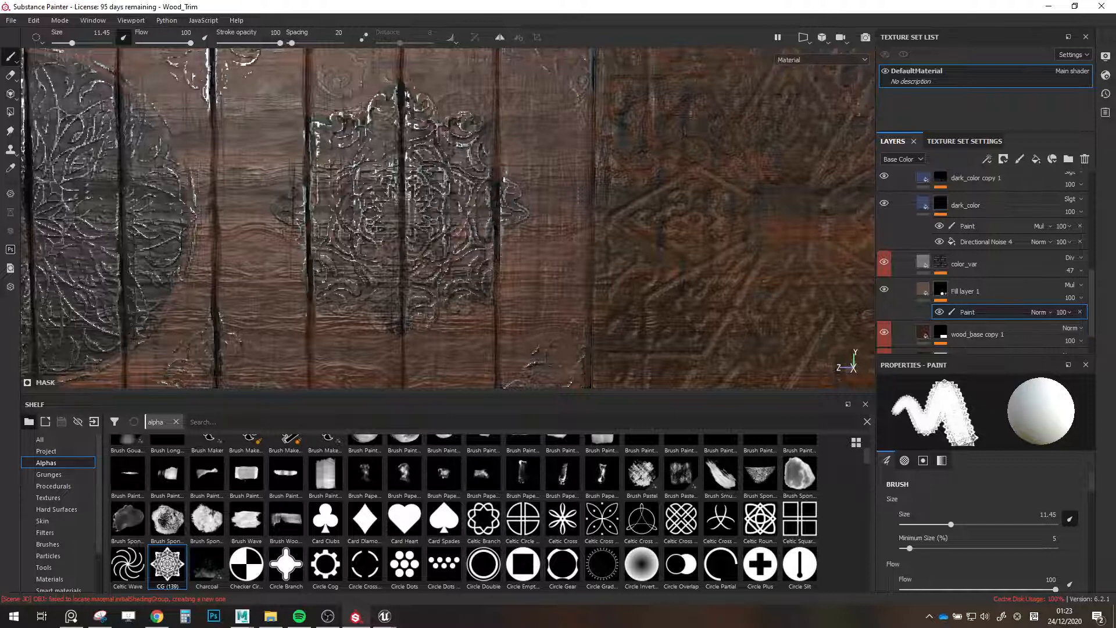
scroll(924, 284, "down", 2)
scroll(647, 256, "down", 5)
mouse_move(672, 264)
left_mouse_down("alt")
mouse_move(699, 270)
mouse_move(681, 267)
left_mouse_up("alt")
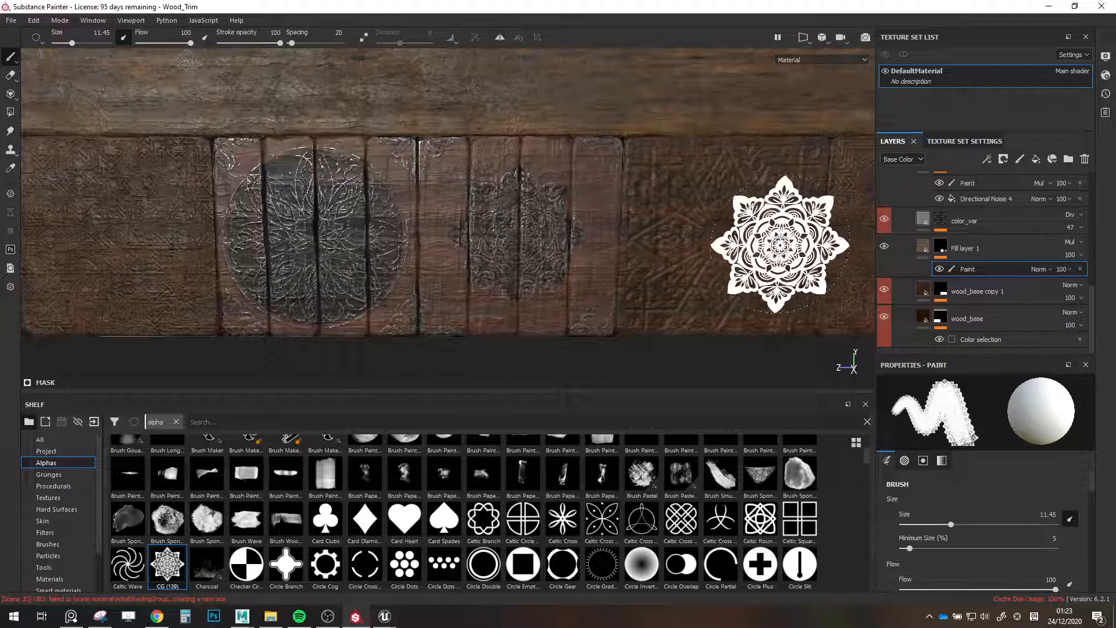
left_click_drag(781, 243, 777, 241, "alt")
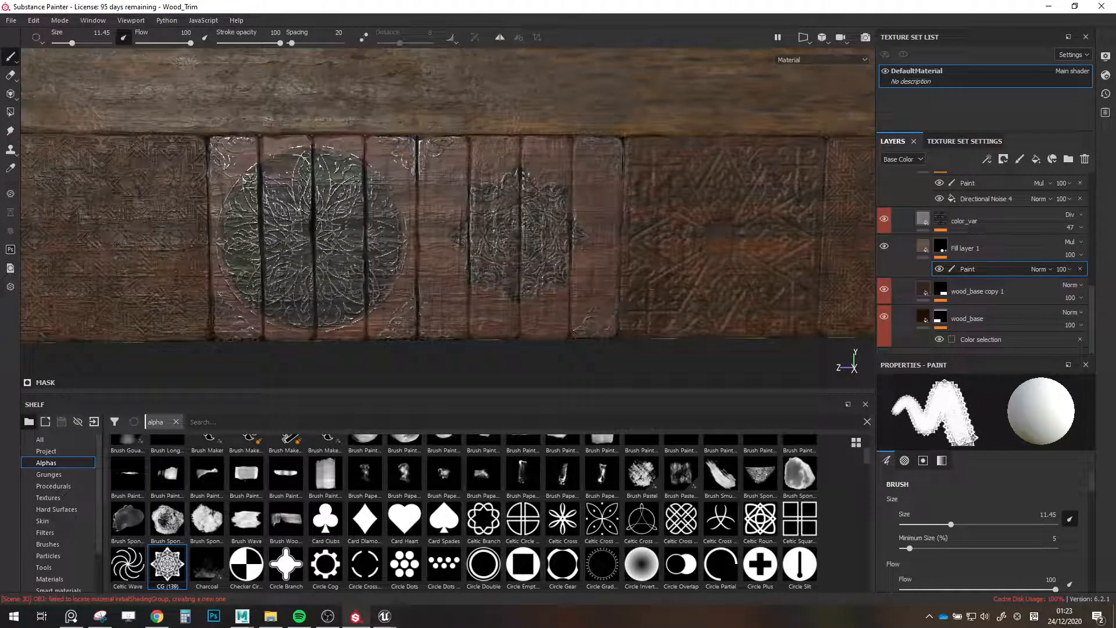
Import the image CG (1005).png as an alpha resource.
key("alt+Tab")
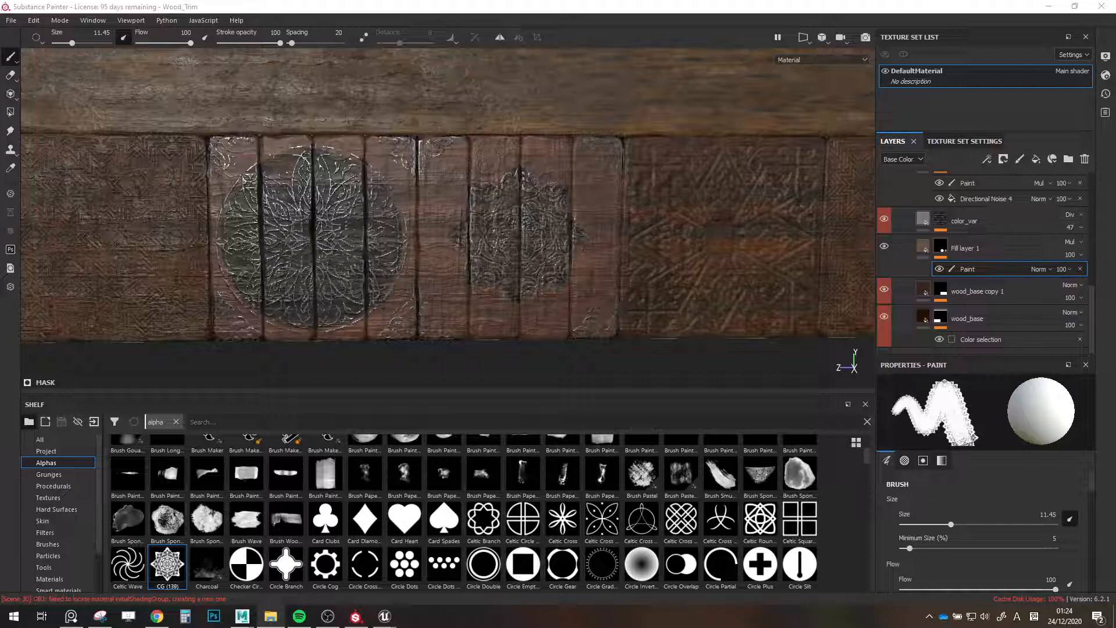
left_click(706, 187)
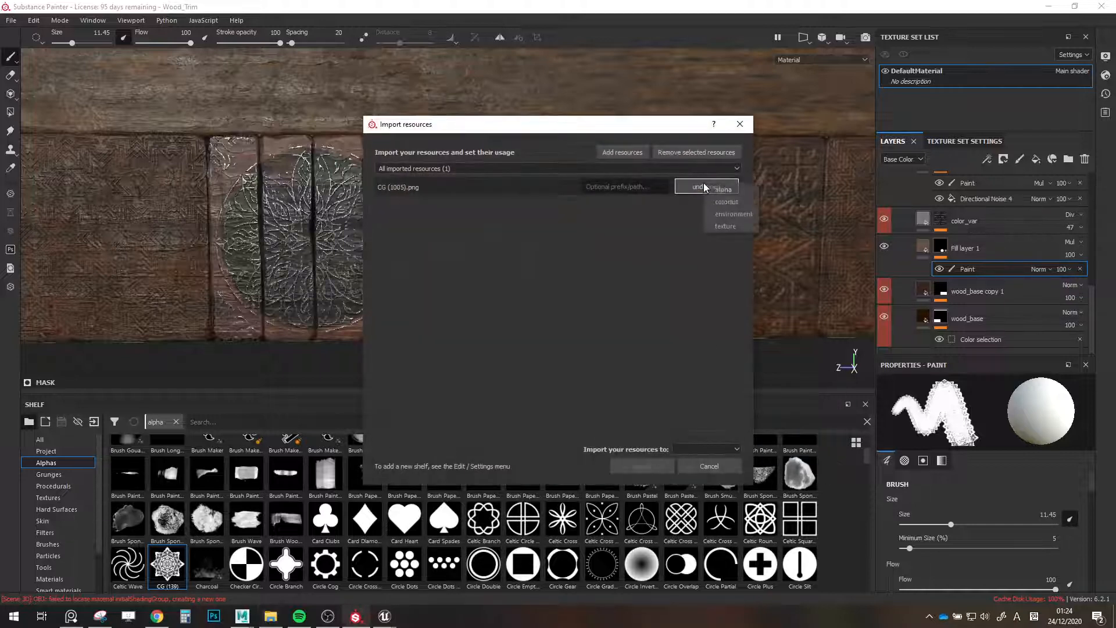
left_click(724, 190)
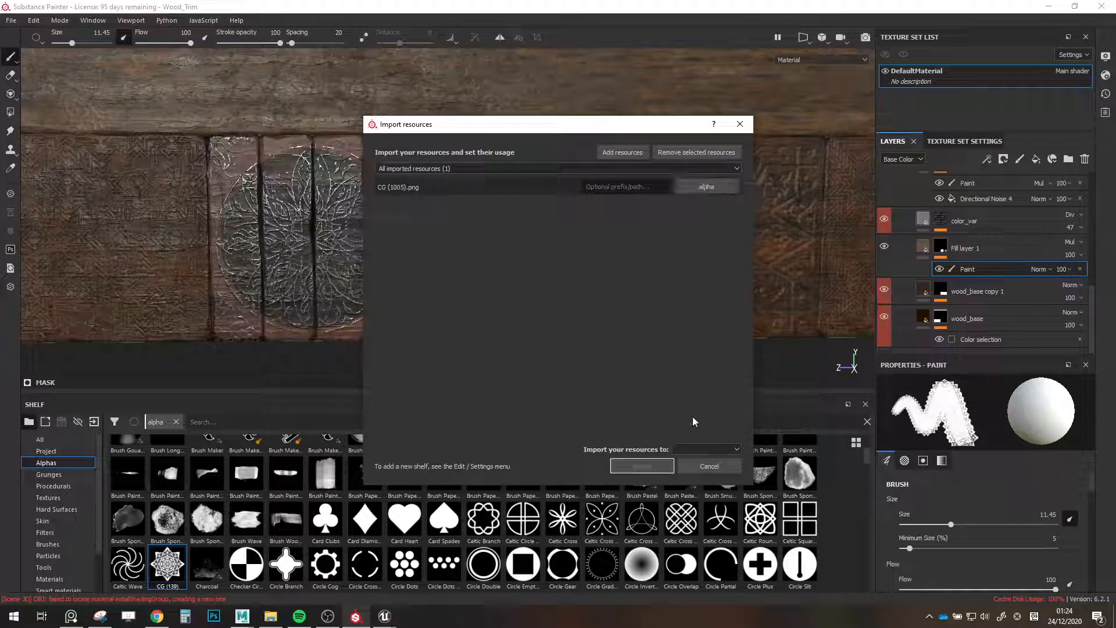
left_click(706, 449)
left_click(706, 505)
left_click(642, 466)
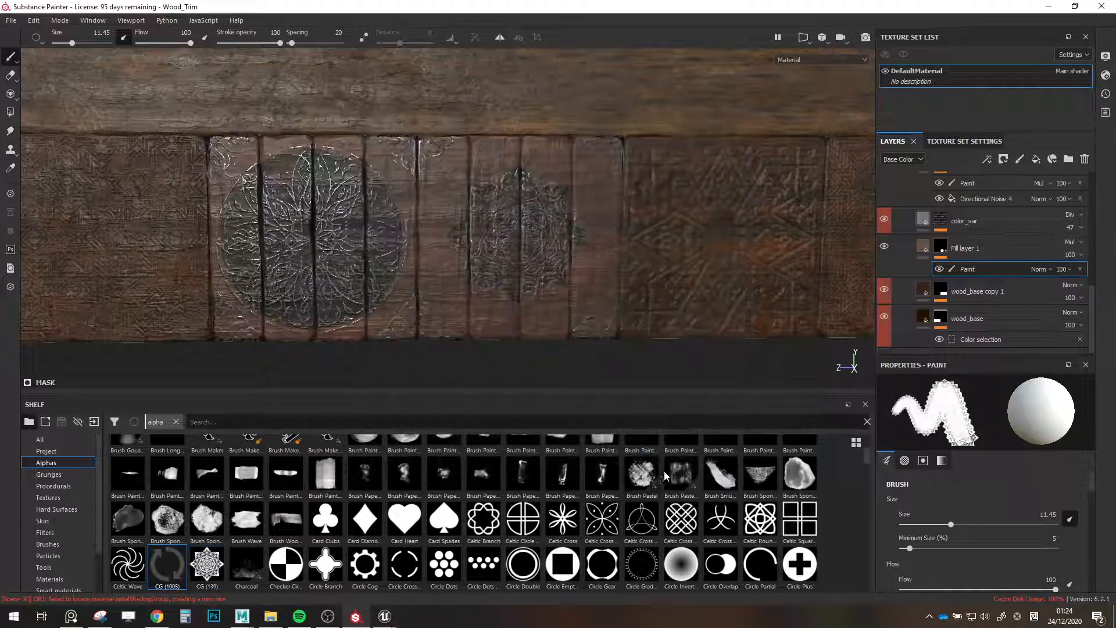
Assign the CG (1005) alpha to the paint brush and stamp it on the carved corner ornaments around both medallions.
scroll(1024, 511, "down", 10)
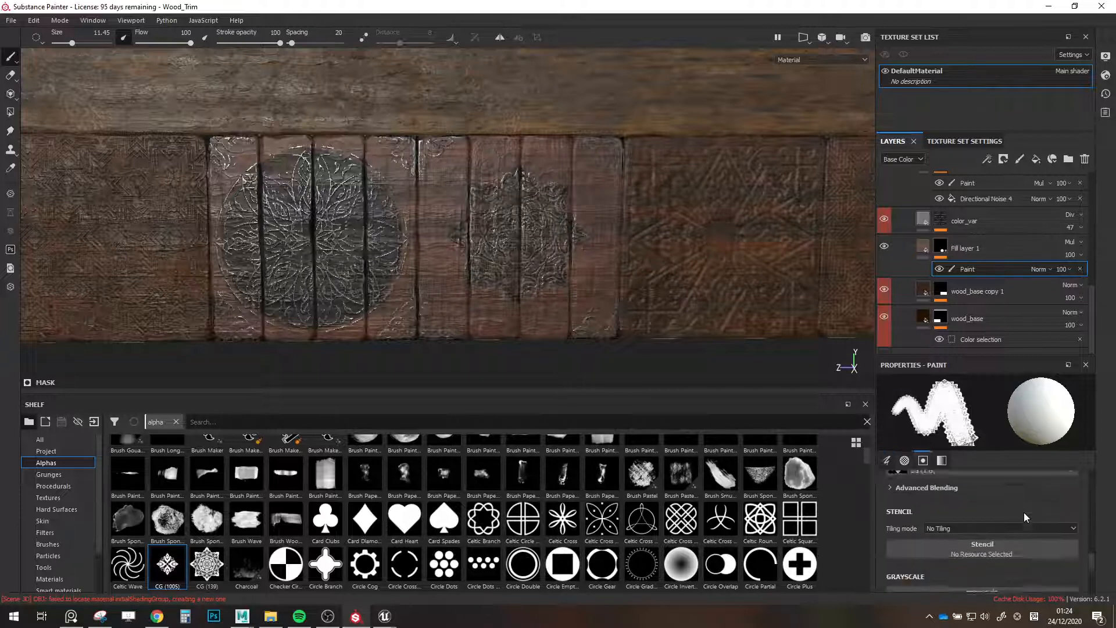
left_click_drag(181, 563, 901, 503)
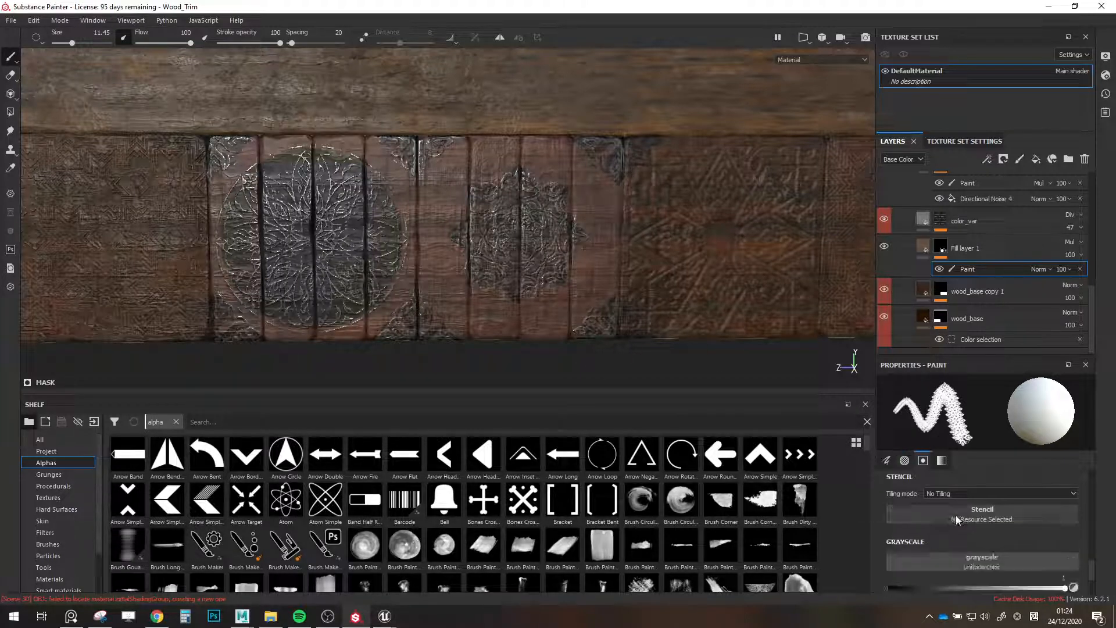
Look through the brush's available alphas for another stamp shape.
left_click(898, 498)
scroll(1035, 443, "down", 5)
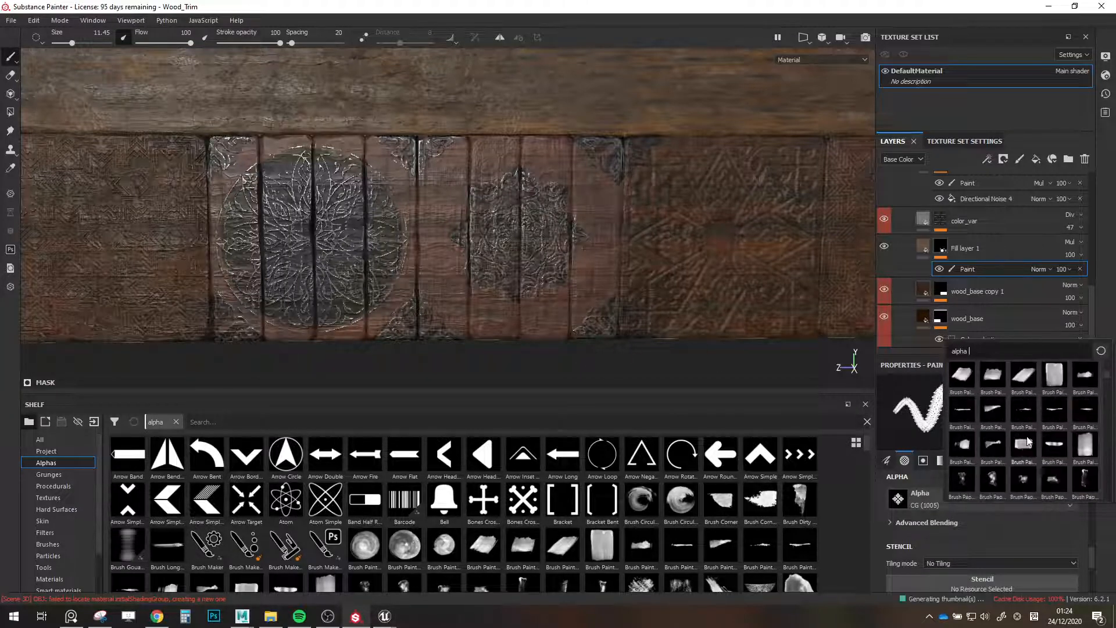
scroll(1047, 442, "down", 3)
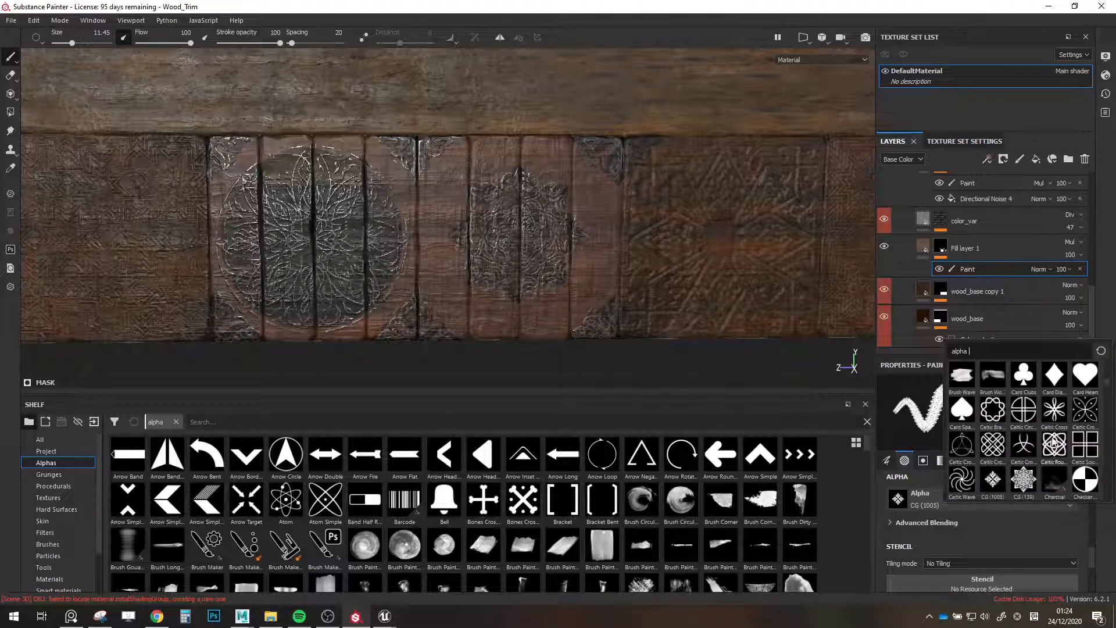
Search the brush alphas for a soft round shape and choose the soft, roundish Kyle Brush Presets alpha.
scroll(1055, 442, "down", 5)
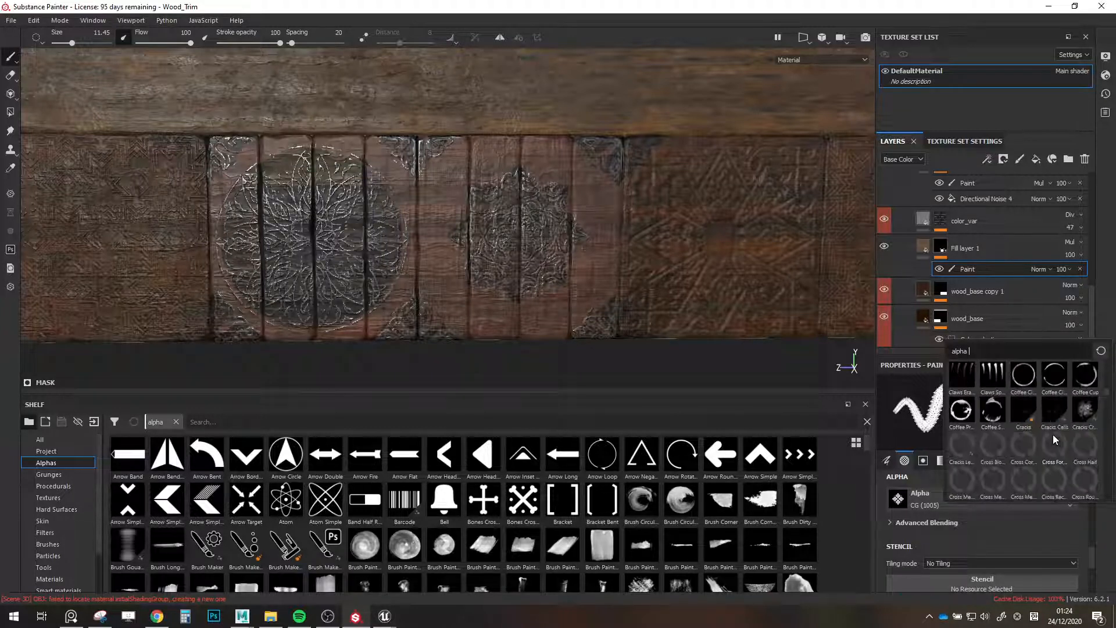
type("round")
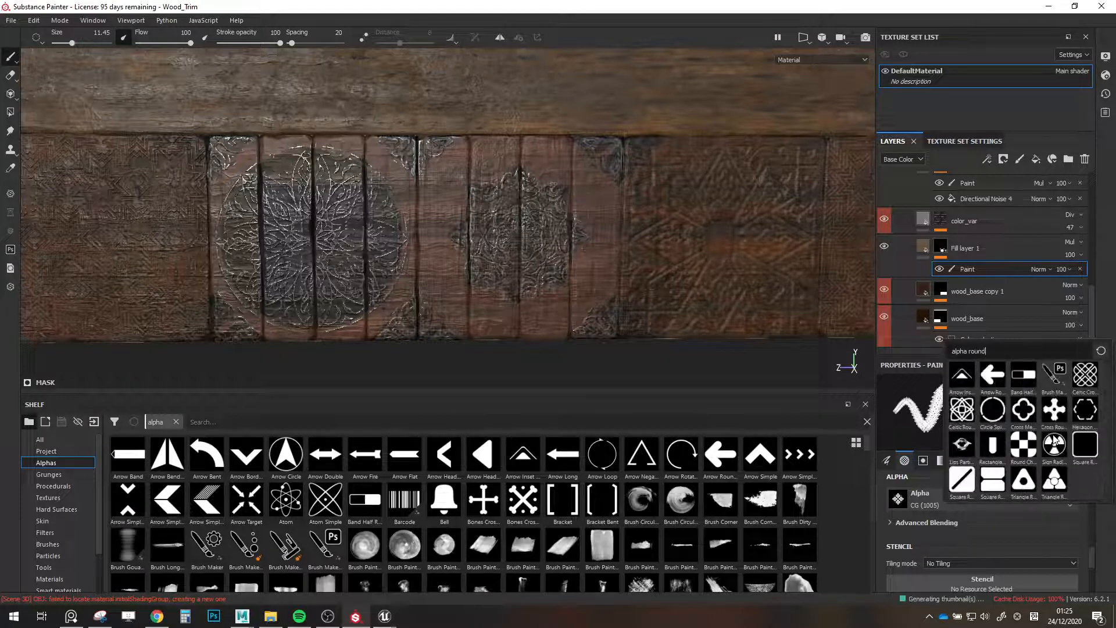
key("BackSpace")
key("BackSpace")
key("BackSpace")
key("BackSpace")
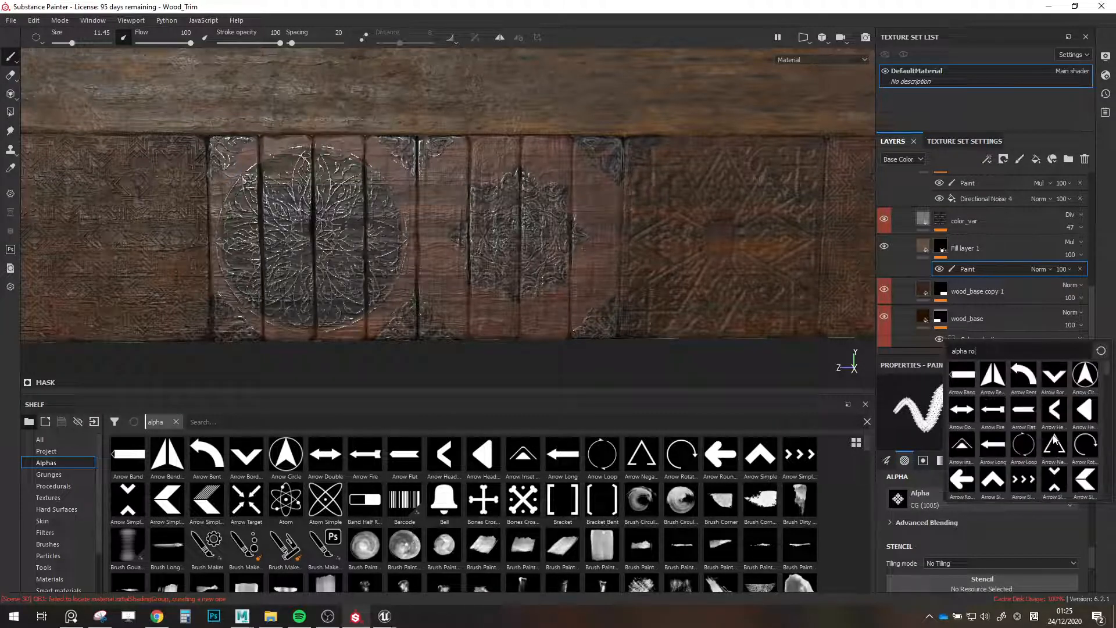
type("soft")
key("BackSpace")
key("BackSpace")
key("BackSpace")
scroll(1059, 446, "down", 10)
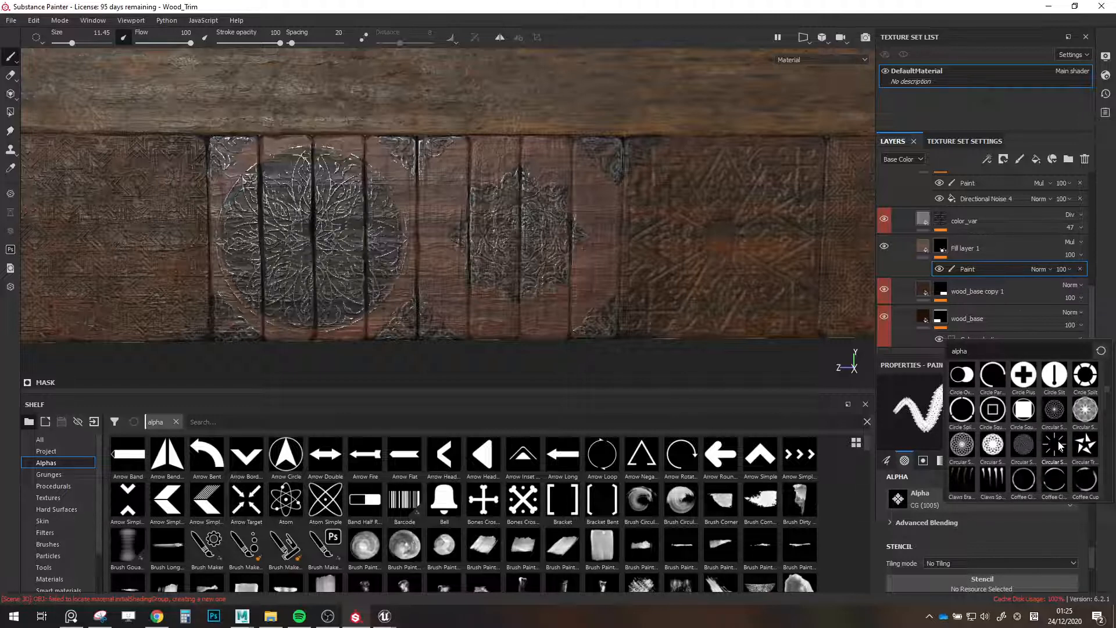
scroll(1059, 446, "down", 8)
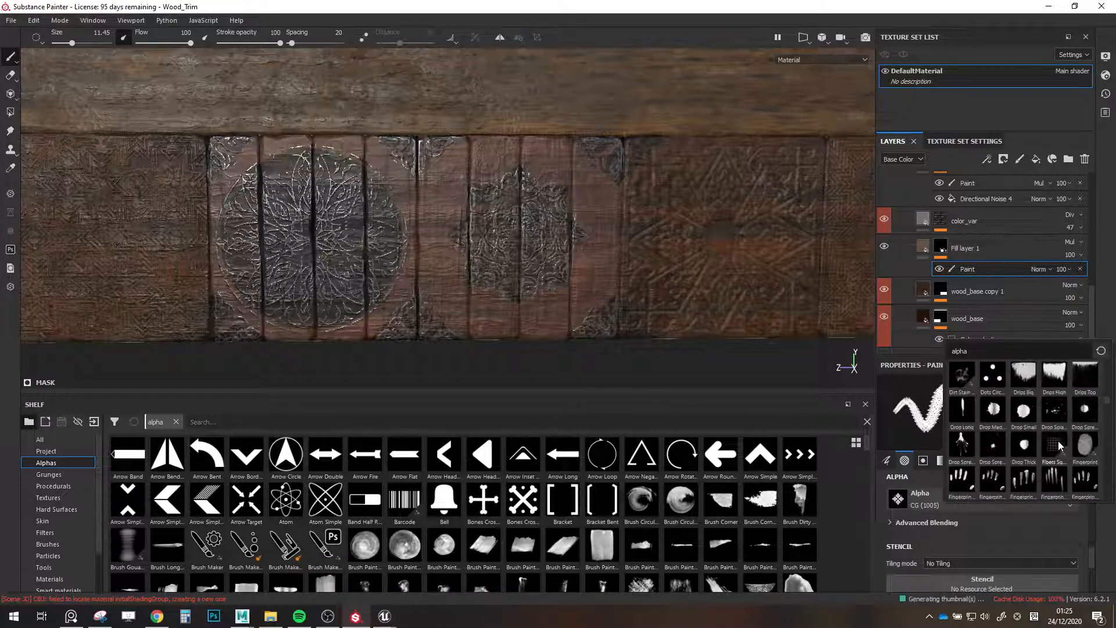
scroll(1059, 446, "down", 10)
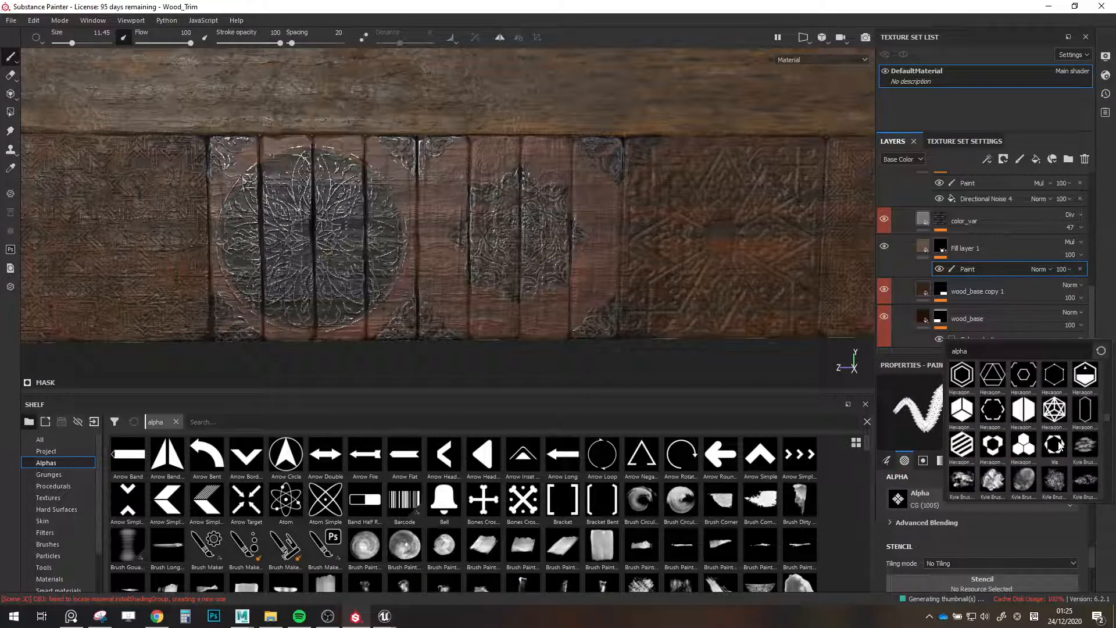
scroll(1059, 446, "down", 10)
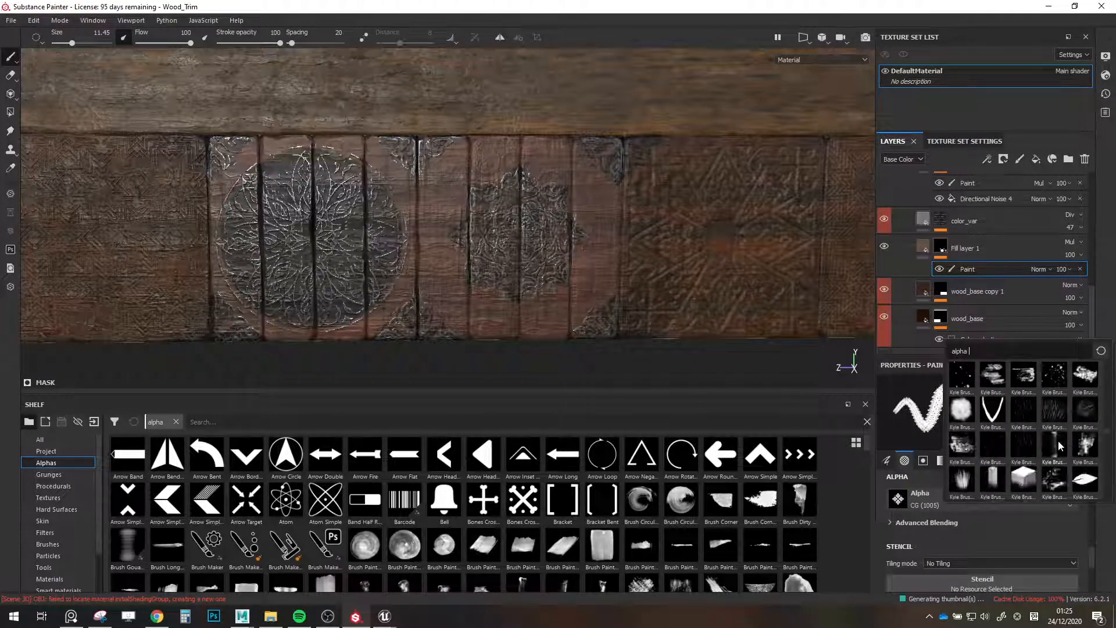
left_click(962, 410)
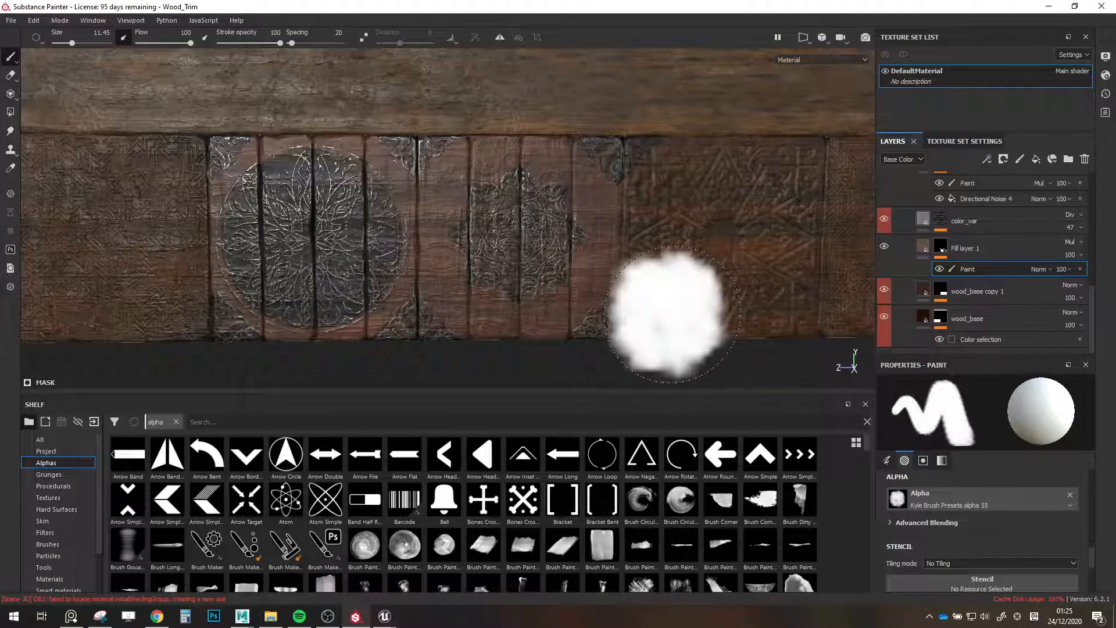
Reduce the brush size to about 3.2 and switch the mask paint color to black.
key("bracketleft")
key("bracketleft")
key("bracketleft")
key("bracketleft")
key("bracketleft")
key("bracketleft")
key("bracketleft")
key("bracketleft")
key("bracketleft")
key("bracketleft")
key("bracketleft")
key("bracketleft")
key("bracketleft")
key("bracketleft")
key("bracketleft")
key("bracketleft")
key("bracketleft")
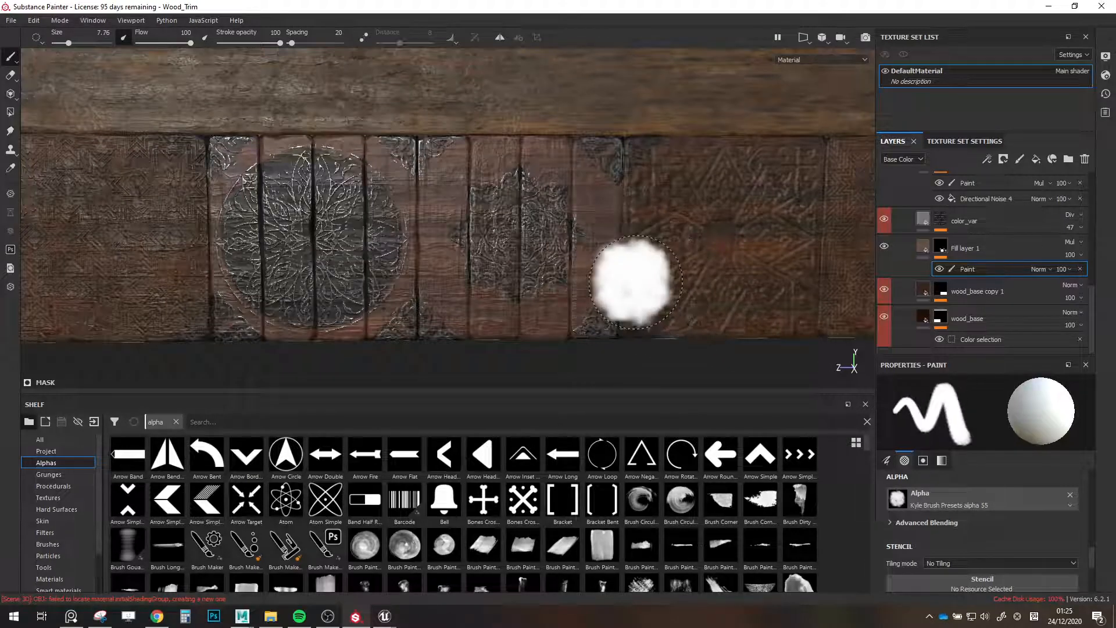
key("x")
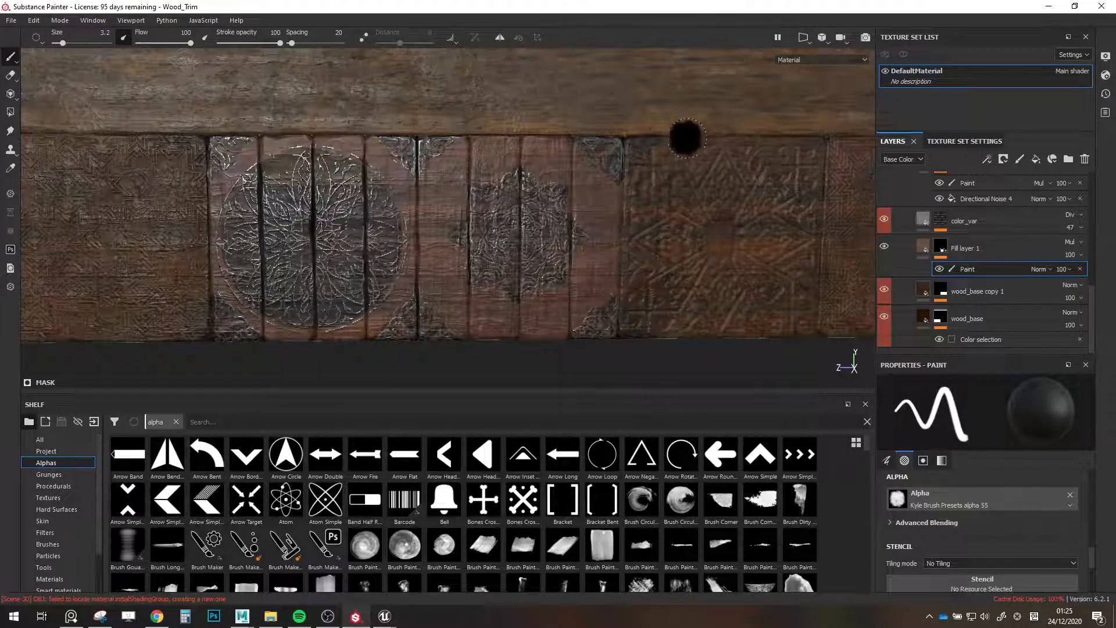
key("bracketleft")
key("bracketleft")
key("bracketleft")
key("bracketleft")
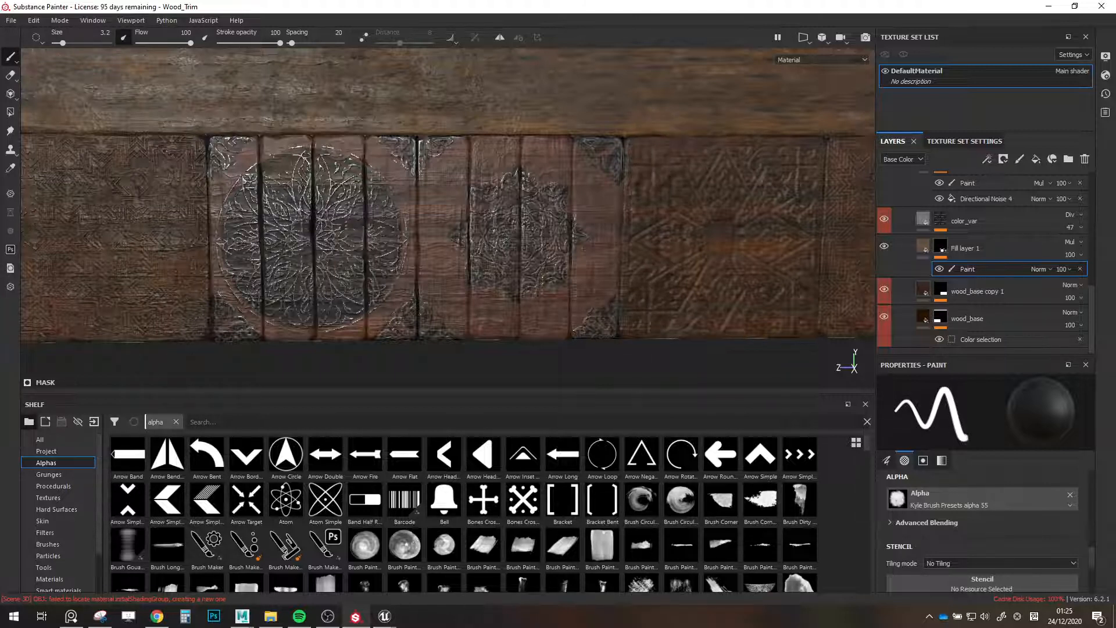
Set Fill layer 1's base color to a lighter orange-brown (R 0.317, G 0.165, B 0.065) and compare the trim with the layer hidden and shown.
left_click_drag(113, 287, 581, 262, "alt")
left_click(927, 249)
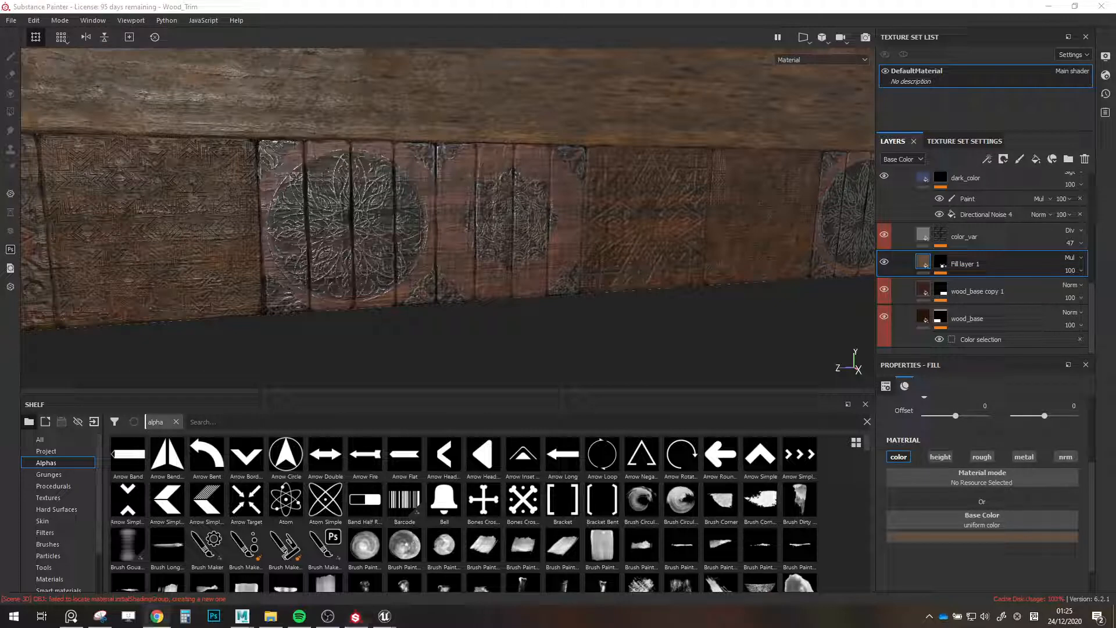
left_click(979, 540)
left_click_drag(1011, 503, 999, 454)
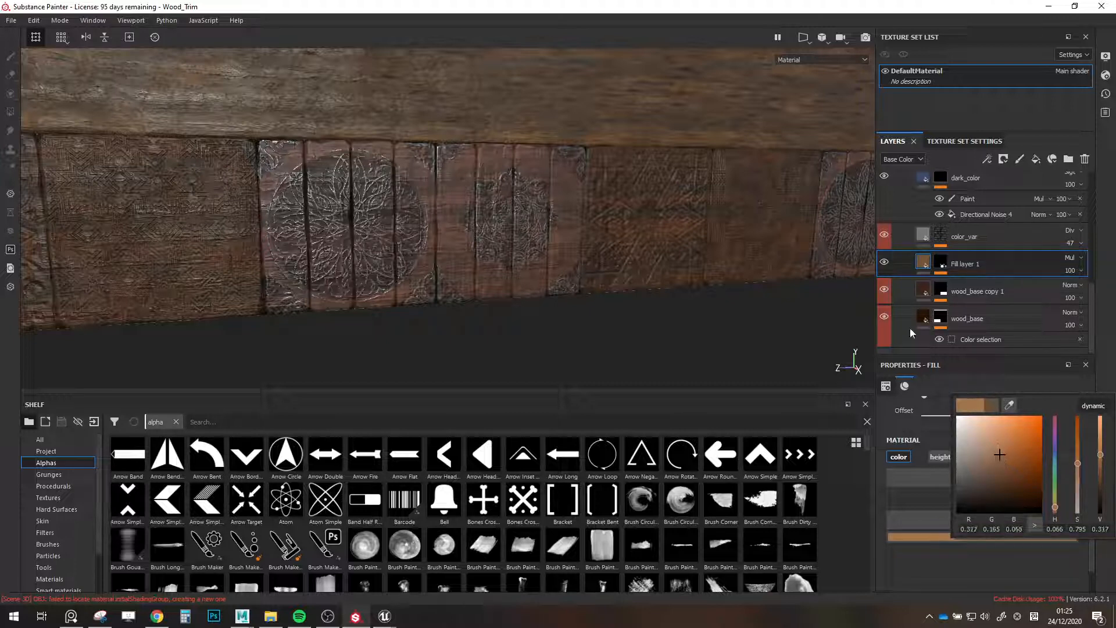
left_click(884, 262)
left_click(884, 262)
left_click_drag(704, 232, 521, 216, "alt")
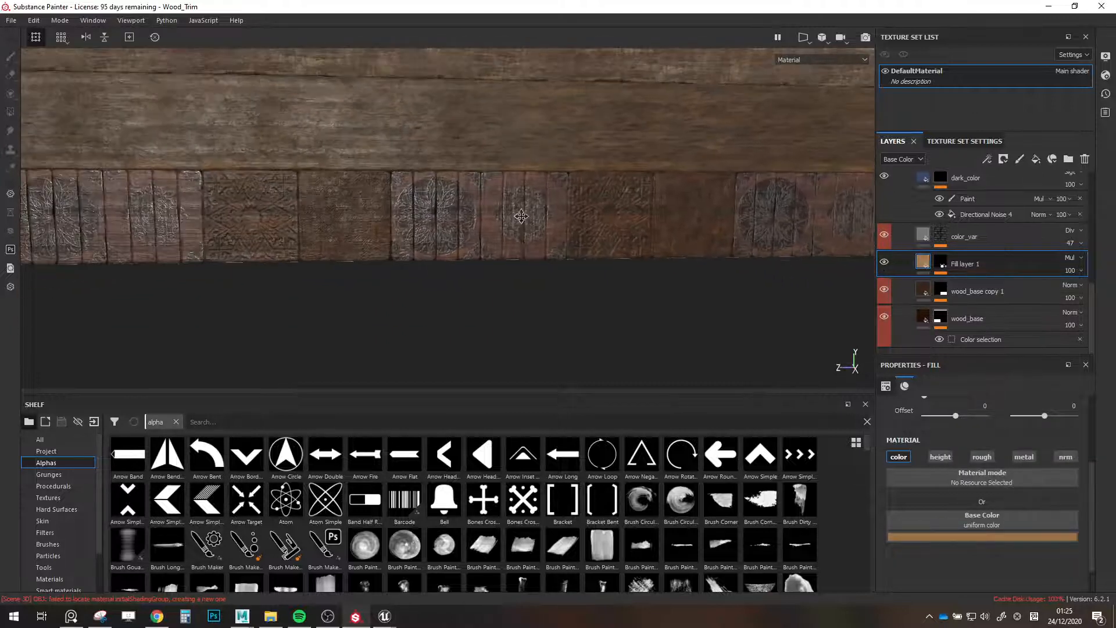
middle_click_drag(522, 216, 648, 283, "alt")
left_click_drag(667, 278, 597, 280, "alt")
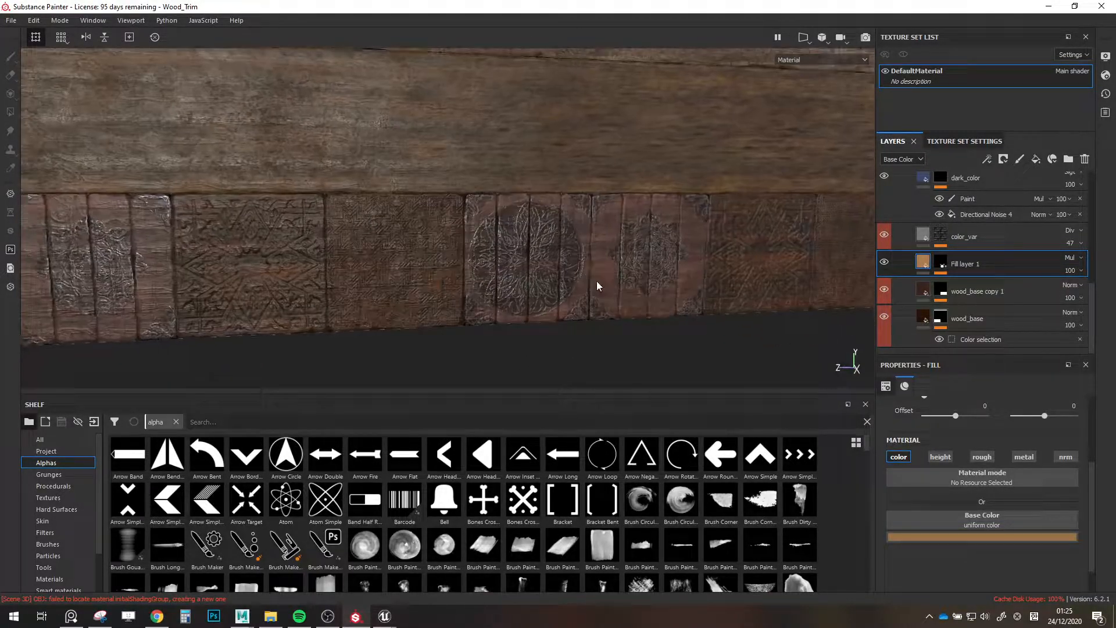
Collapse the Base folder and compare the model with the Trims folder hidden and shown.
scroll(903, 262, "up", 3)
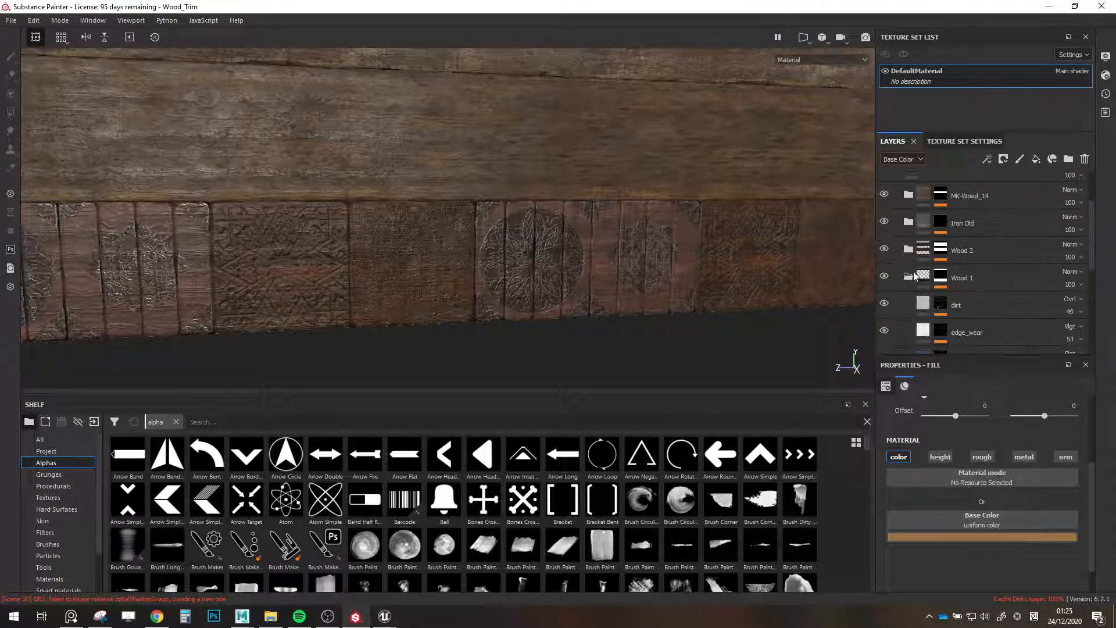
scroll(911, 272, "up", 3)
left_click(895, 241)
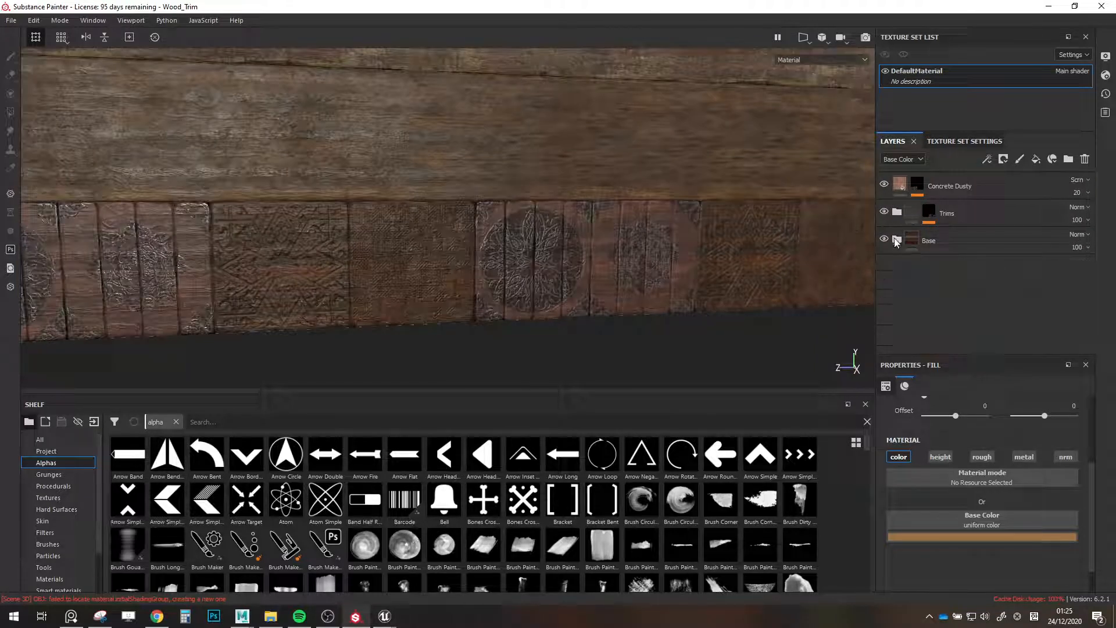
left_click(883, 213)
left_click(883, 213)
Add the GoldFlake material as a layer directly above the Trims folder and set its UV scale to 5.
scroll(46, 518, "down", 1)
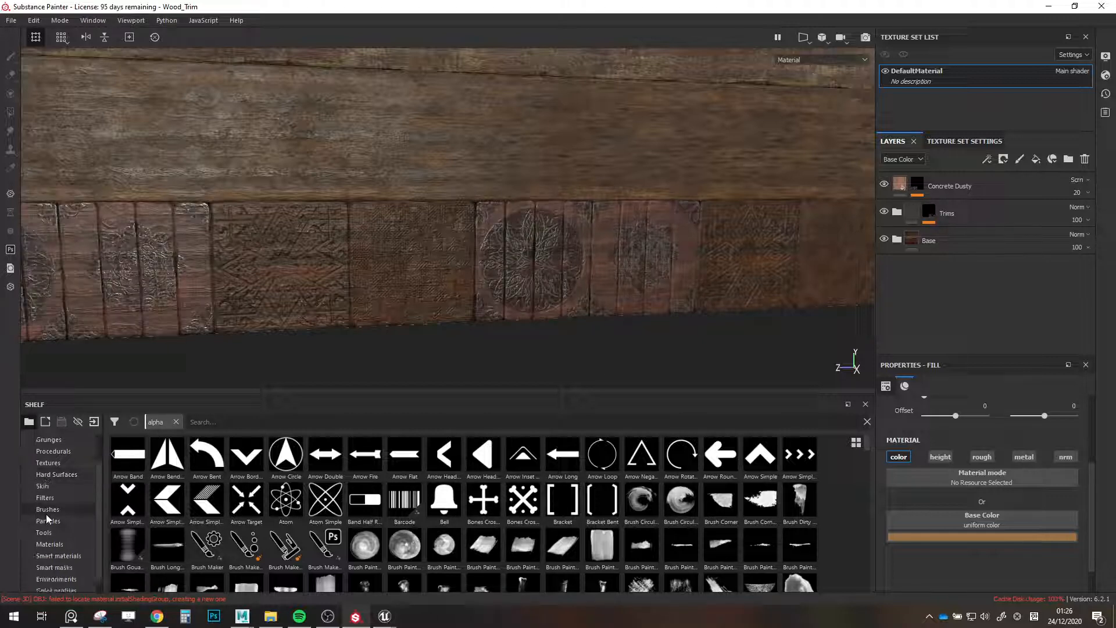
left_click(57, 545)
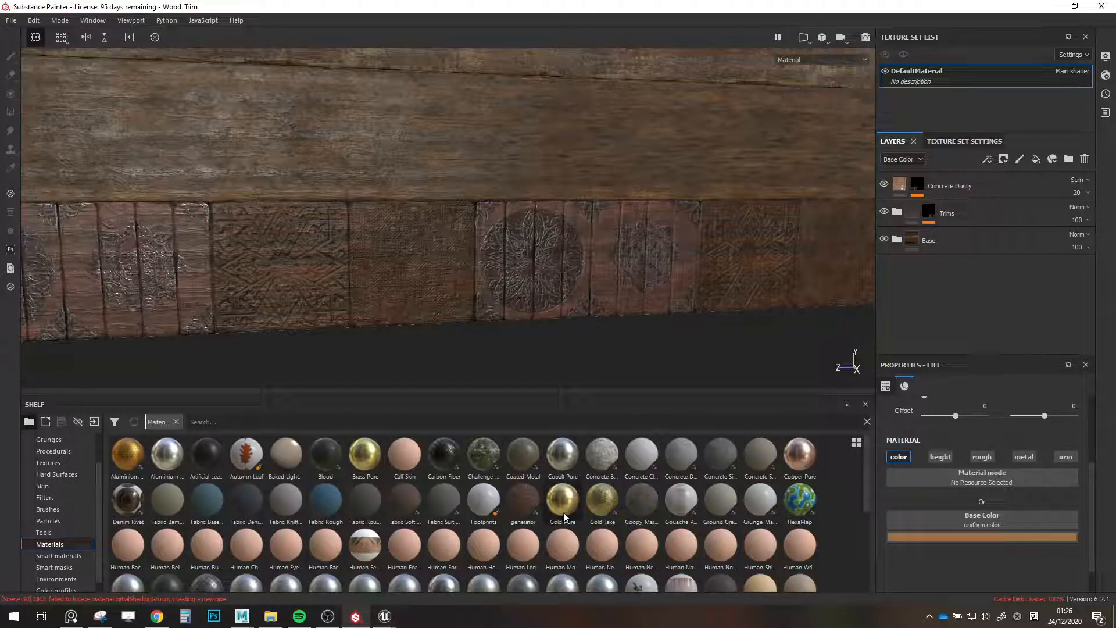
left_click_drag(587, 501, 960, 200)
type("3")
key("Return")
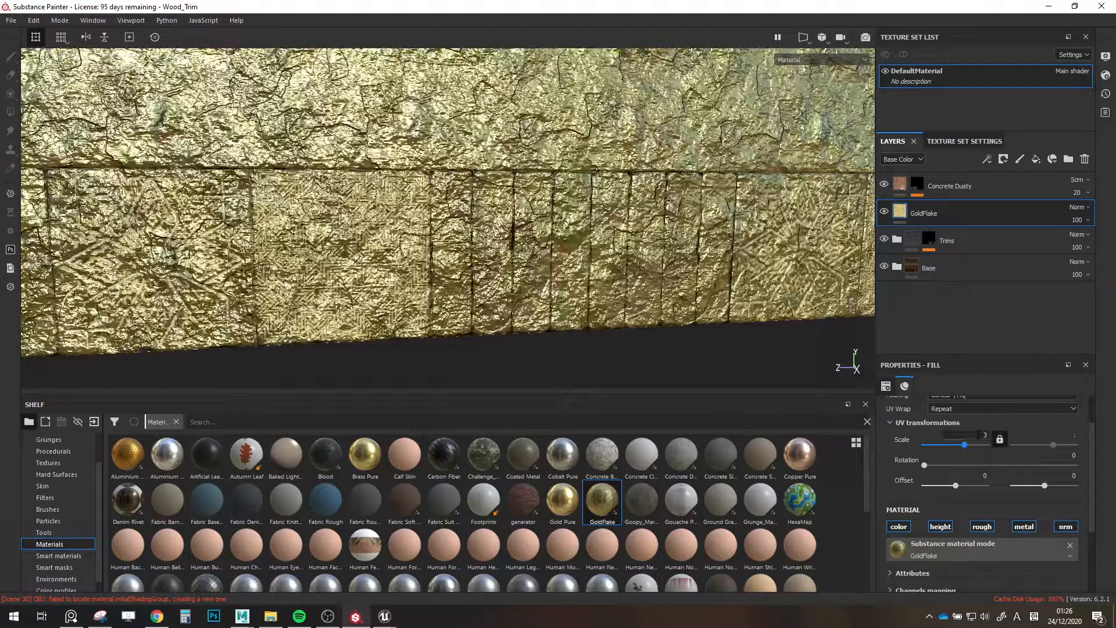
left_click(979, 435)
type("5")
key("Return")
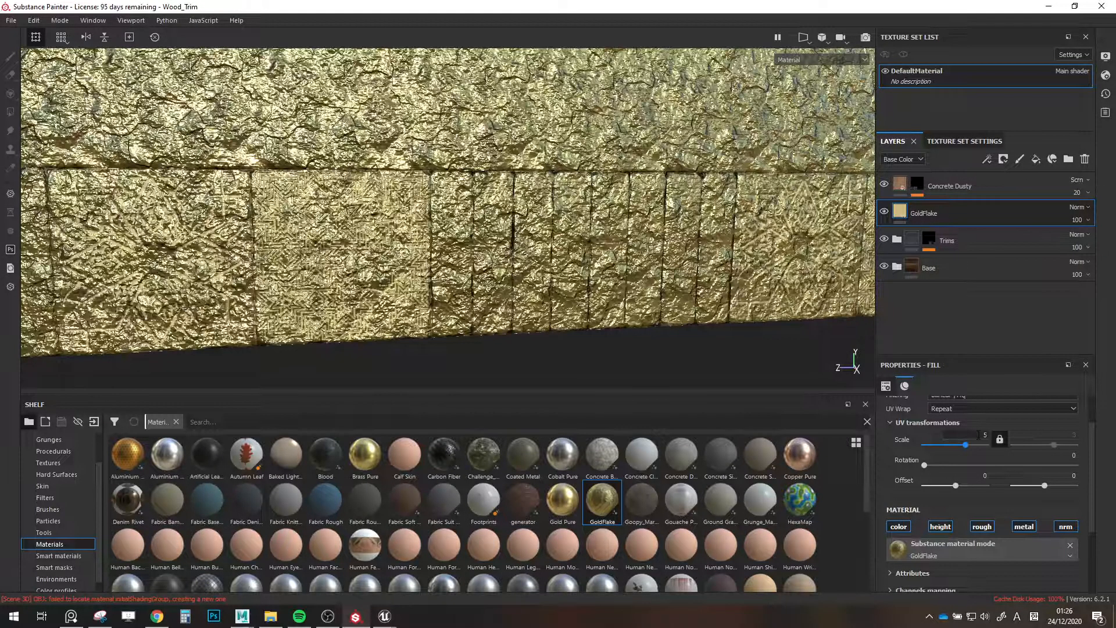
Expand the GoldFlake layer's channel mapping and review its channel assignments and available blend modes.
scroll(978, 508, "down", 1)
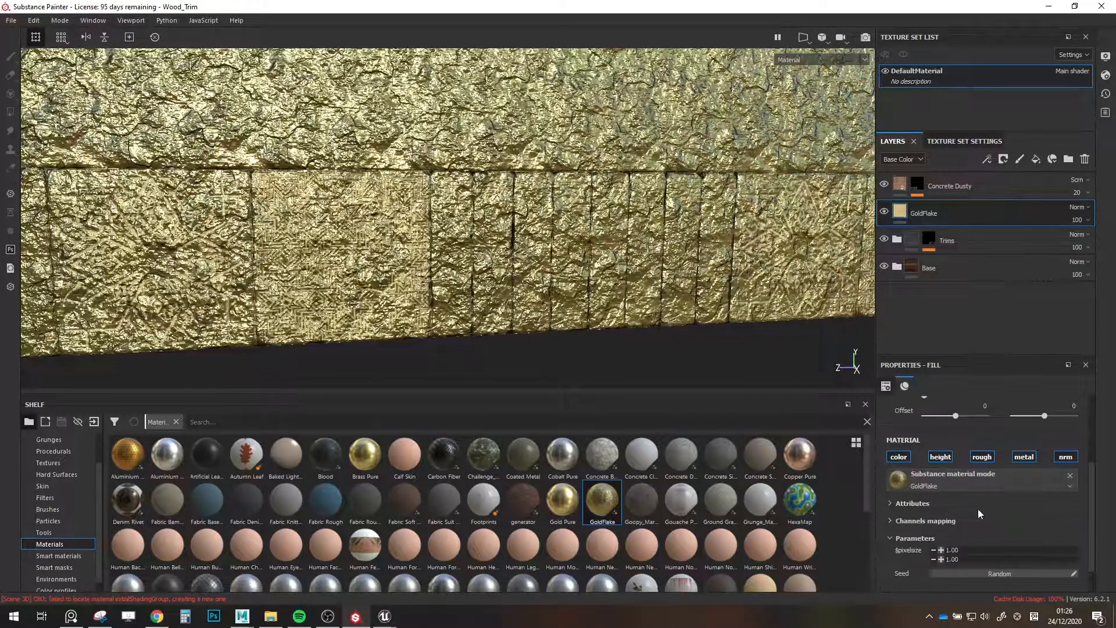
left_click(926, 521)
scroll(914, 511, "down", 2)
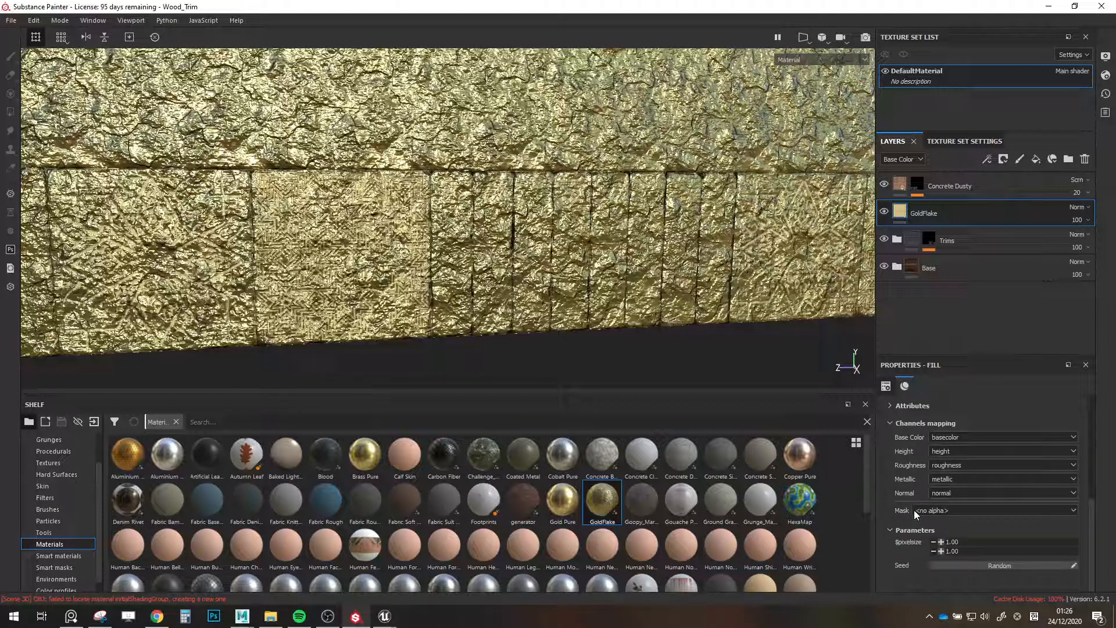
scroll(914, 510, "up", 2)
left_click(1078, 208)
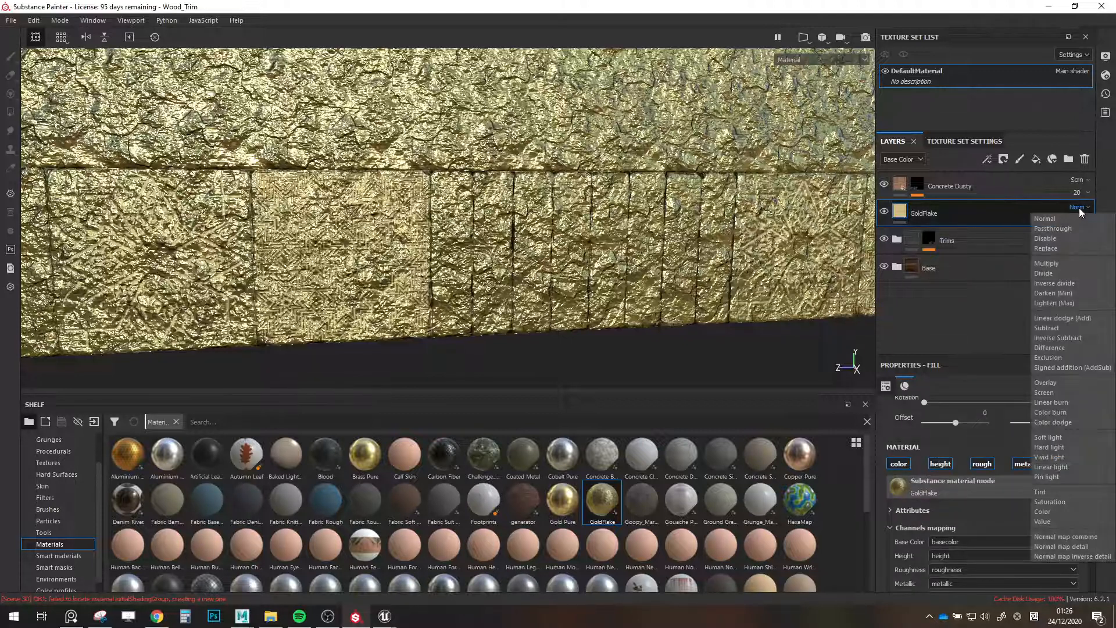
Set the GoldFlake layer's opacity to 0 in the Height channel.
left_click(907, 162)
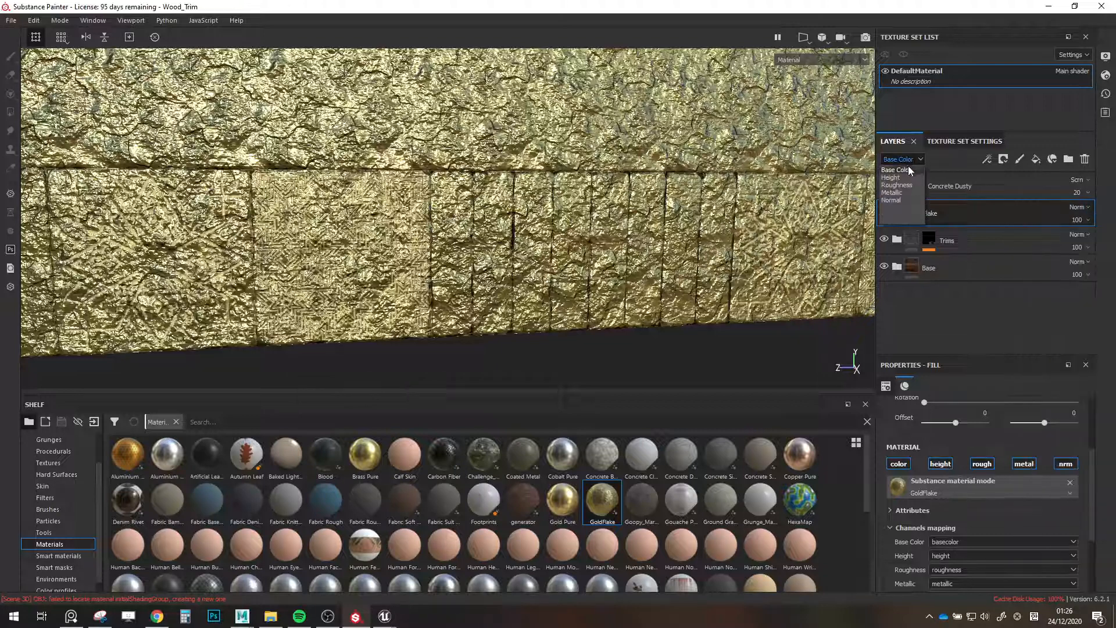
left_click(891, 200)
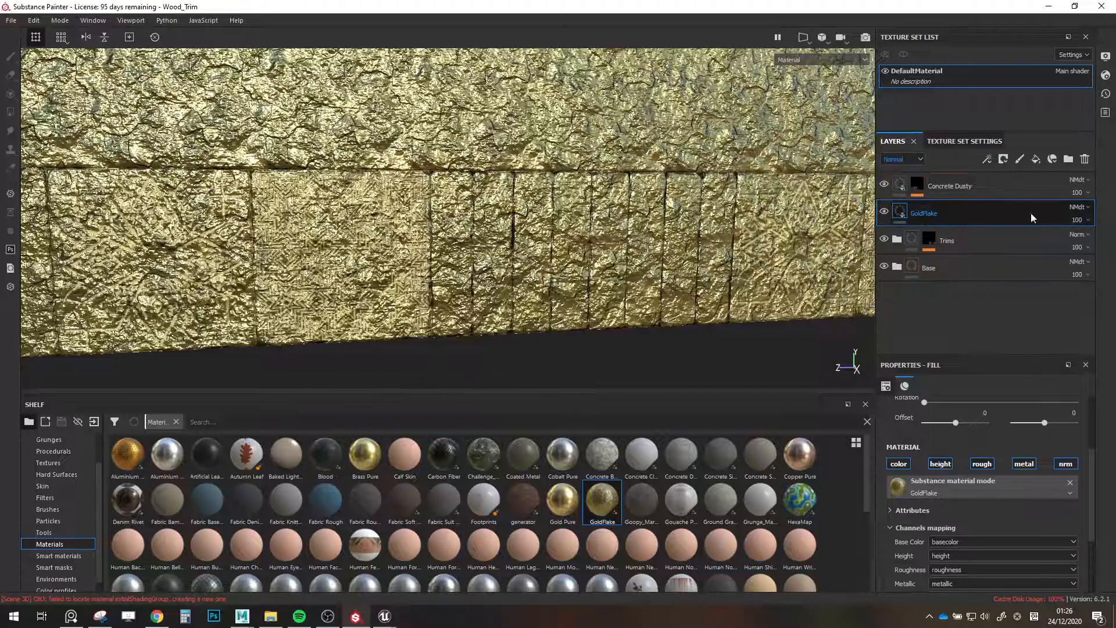
left_click(1076, 221)
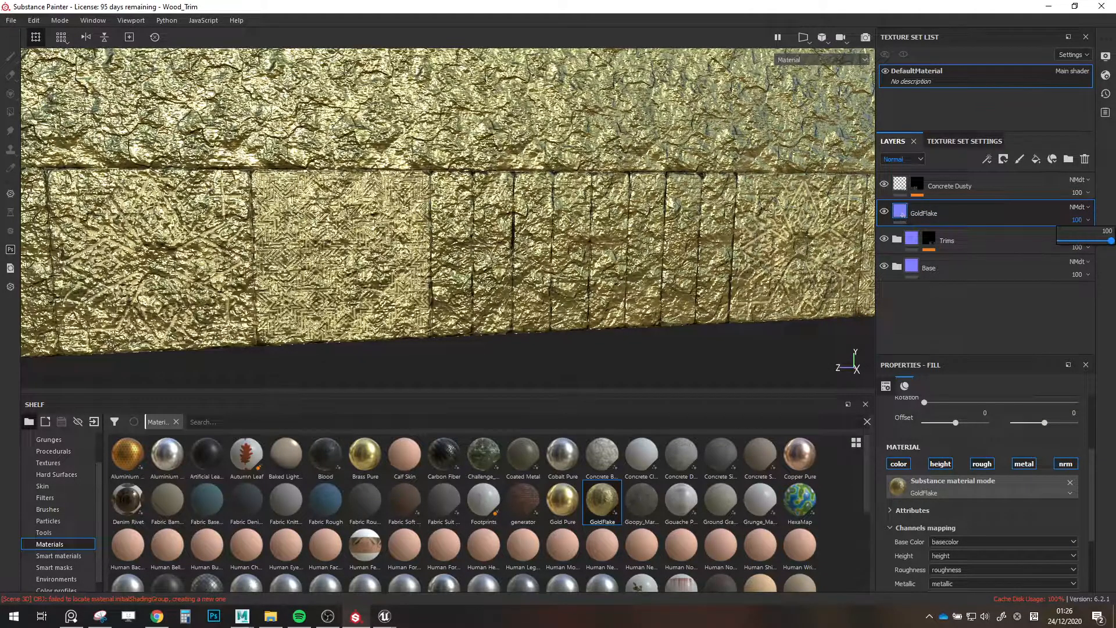
left_click(891, 163)
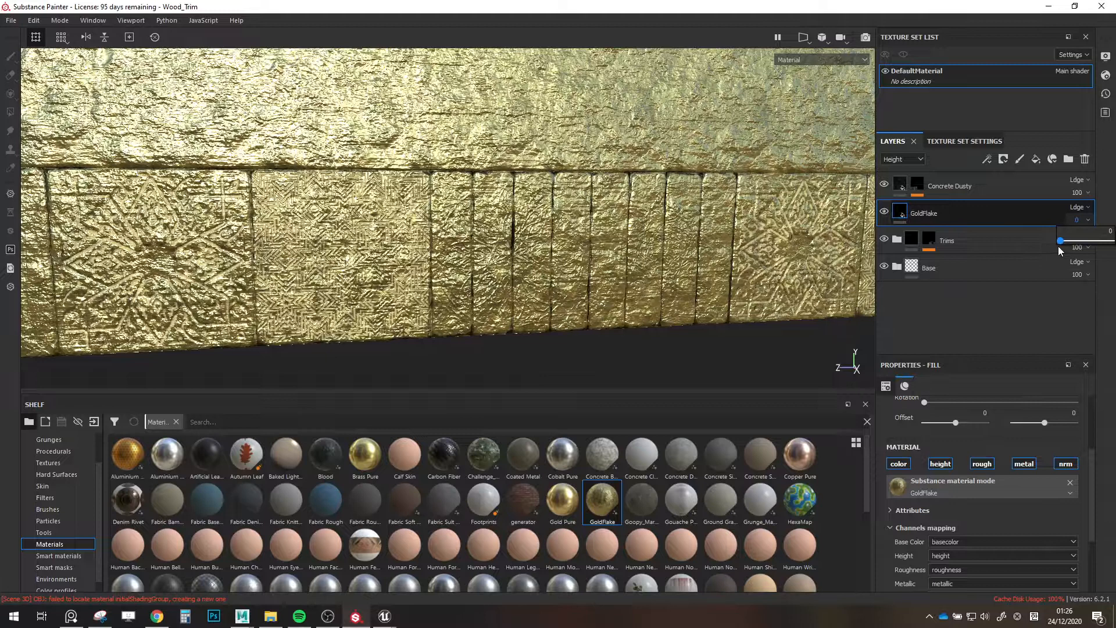
left_click(891, 178)
Return the layer stack to the Base Color channel and turn off the height channel in the GoldFlake material.
left_click(891, 162)
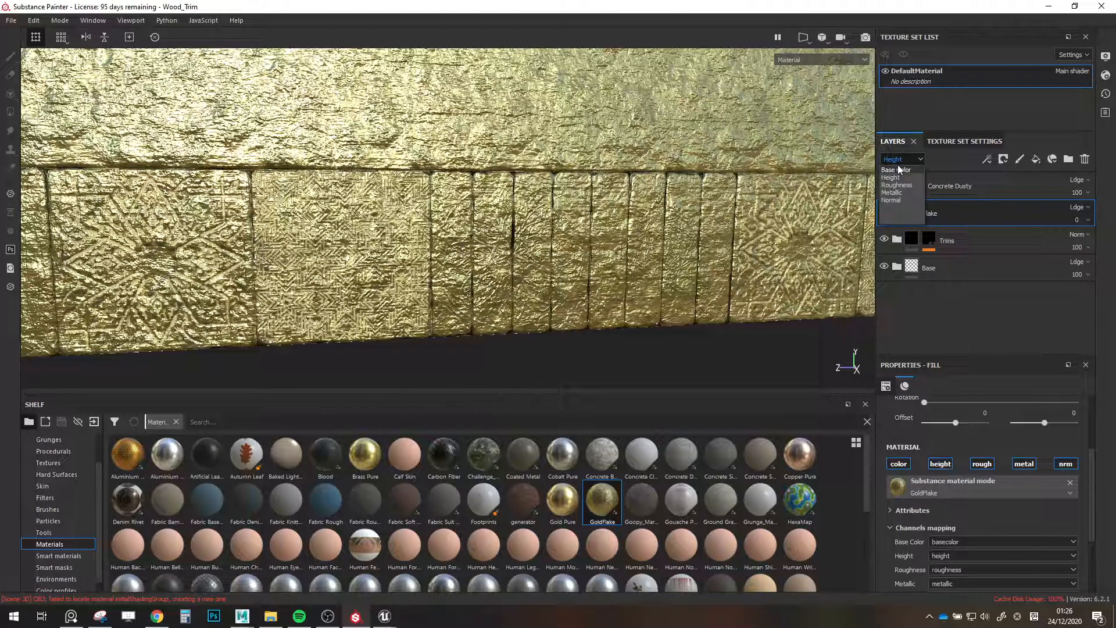
left_click(897, 170)
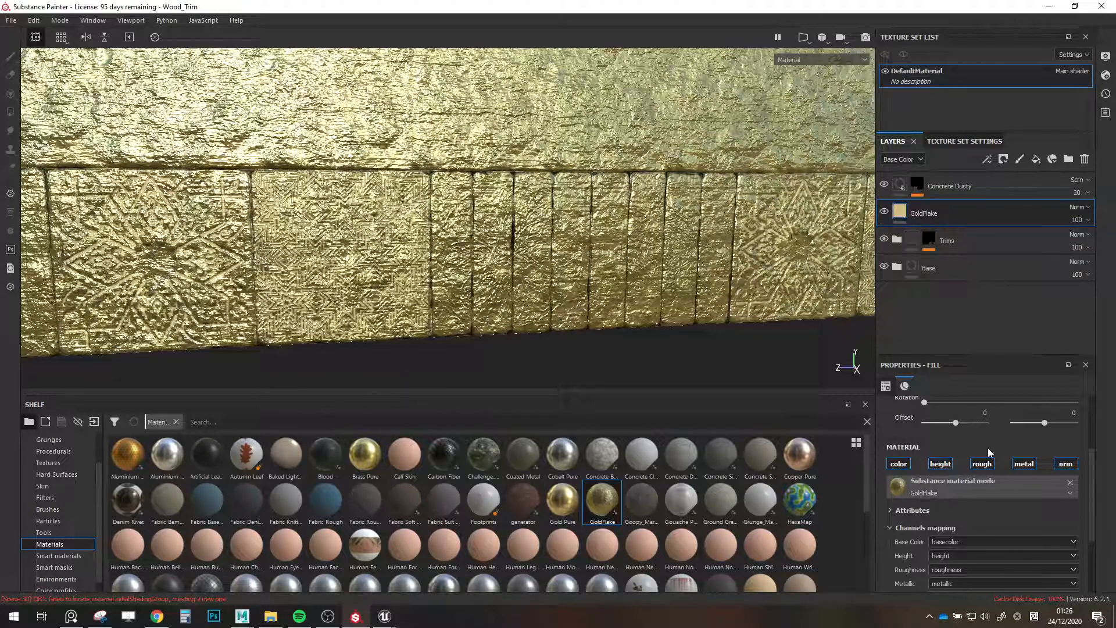
left_click(948, 464)
scroll(1018, 469, "down", 2)
Lower the GoldFlake layer's opacity in the Normal channel to 47.
left_click(901, 161)
left_click(910, 197)
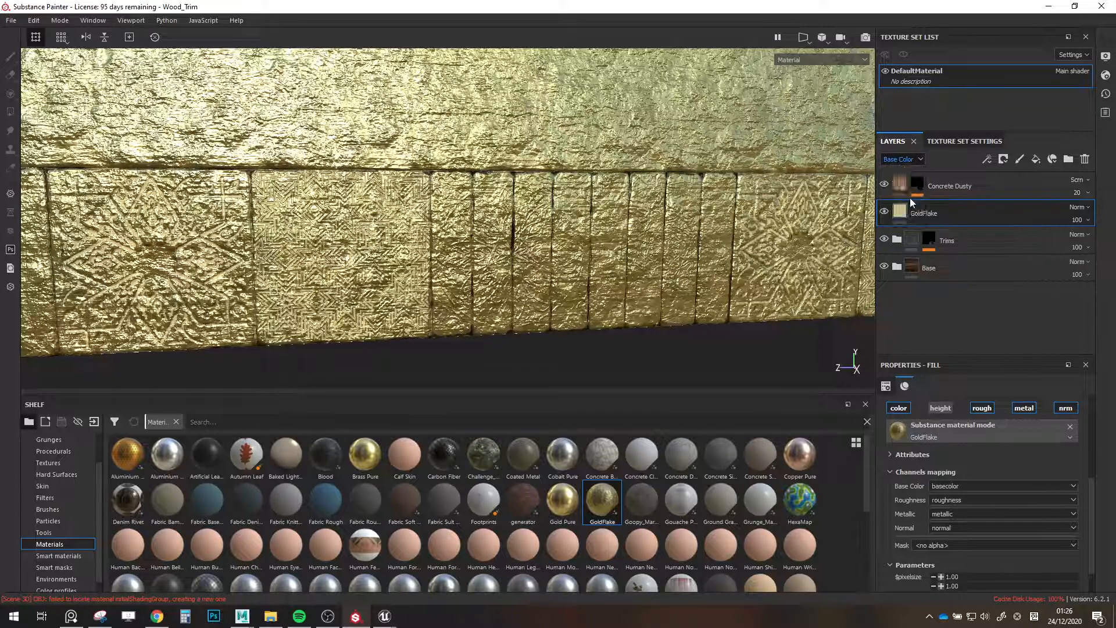
left_click(1088, 220)
left_click(1085, 240)
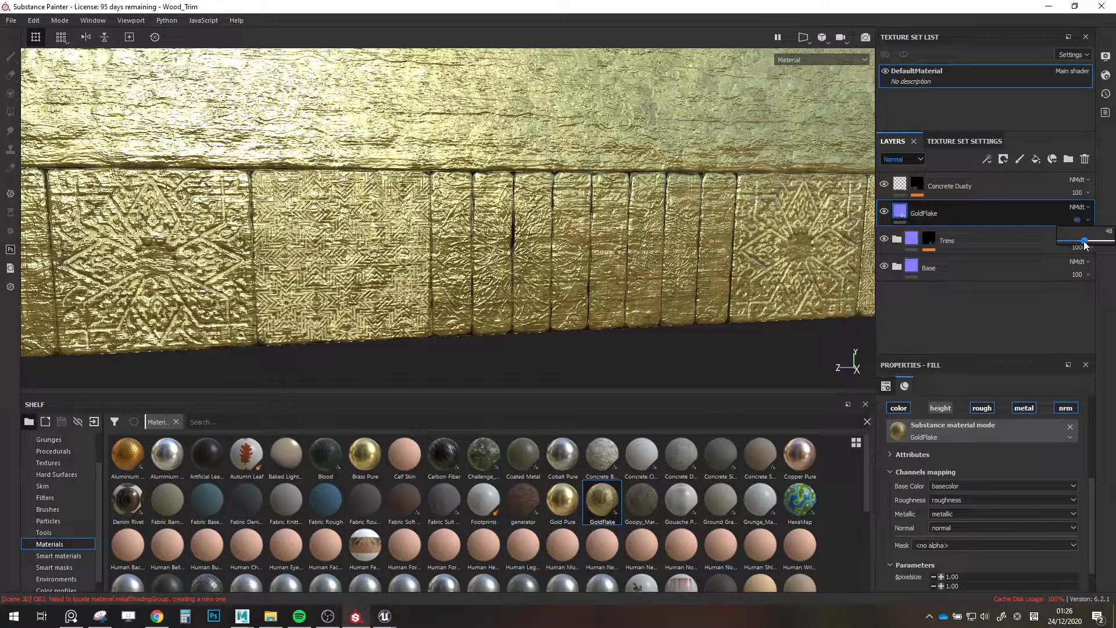
Copy the Trims folder's mask and add a black mask to the GoldFlake layer.
right_click(931, 238)
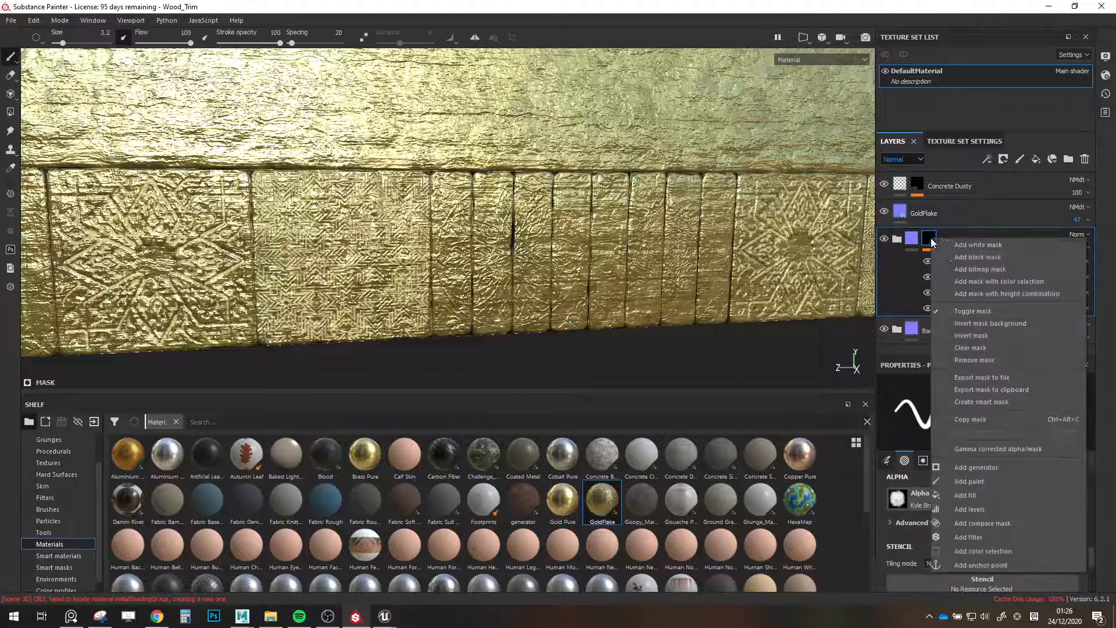
left_click(978, 417)
right_click(946, 211)
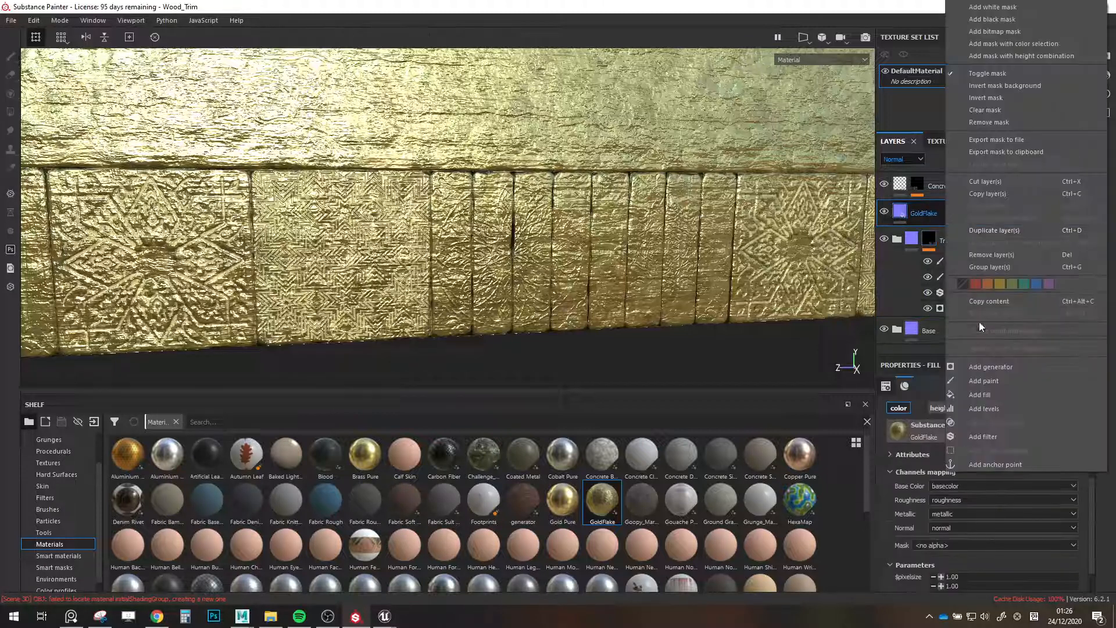
left_click(991, 19)
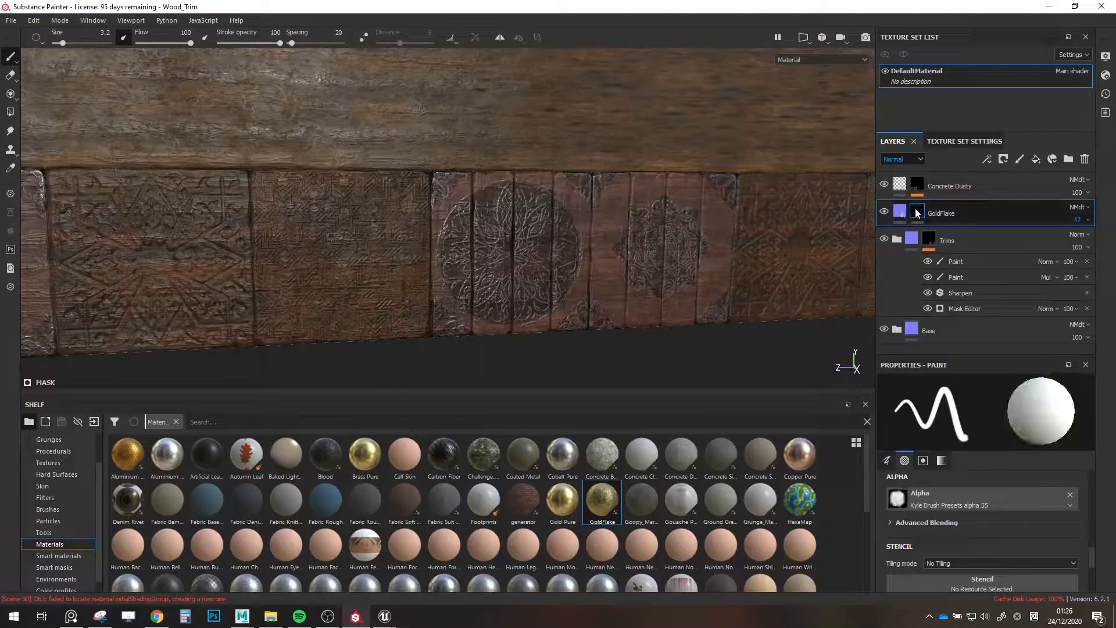
Paste the copied Trims mask into the GoldFlake layer's mask and hide the Trims folder.
right_click(916, 210)
left_click(975, 403)
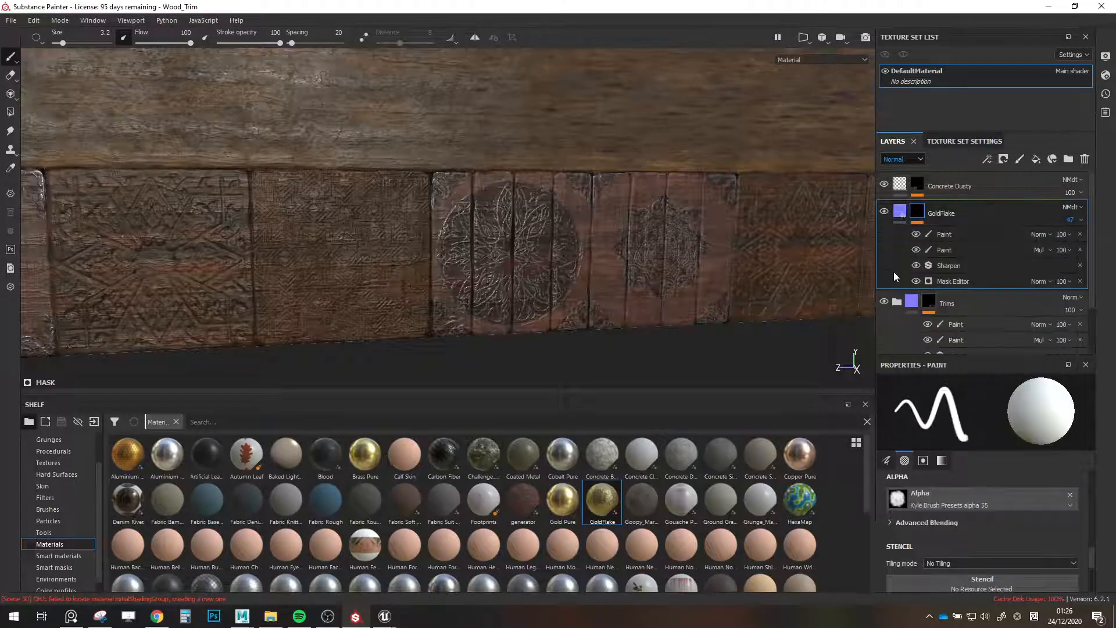
left_click(884, 302)
scroll(568, 269, "down", 5)
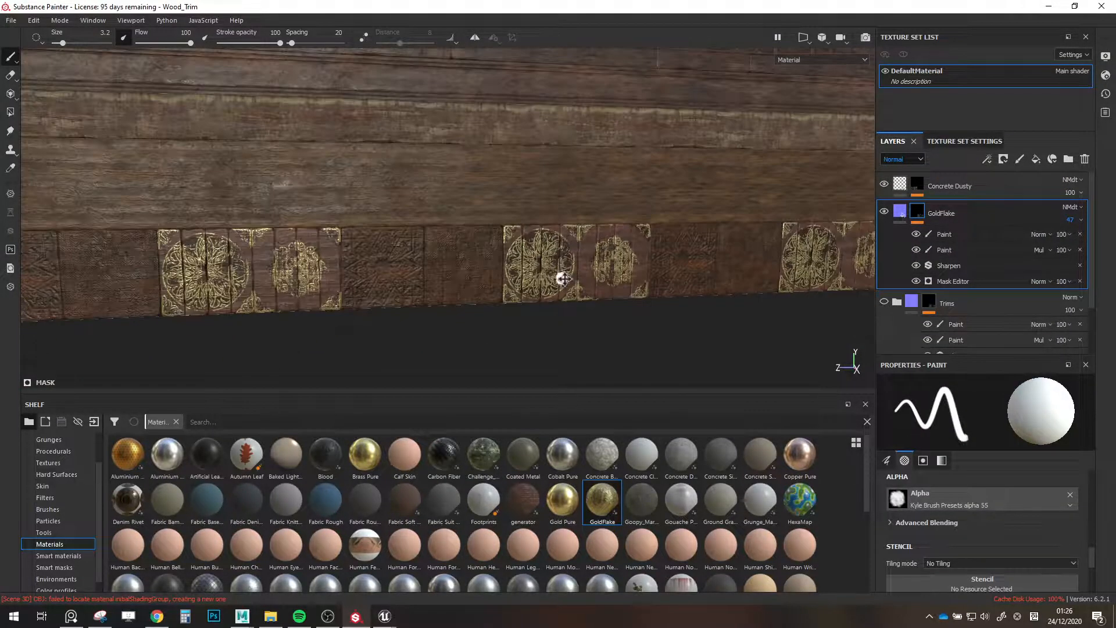
scroll(560, 277, "up", 5)
scroll(583, 303, "up", 2)
left_click_drag(623, 293, 582, 303, "alt")
scroll(583, 302, "down", 2)
scroll(582, 303, "up", 1)
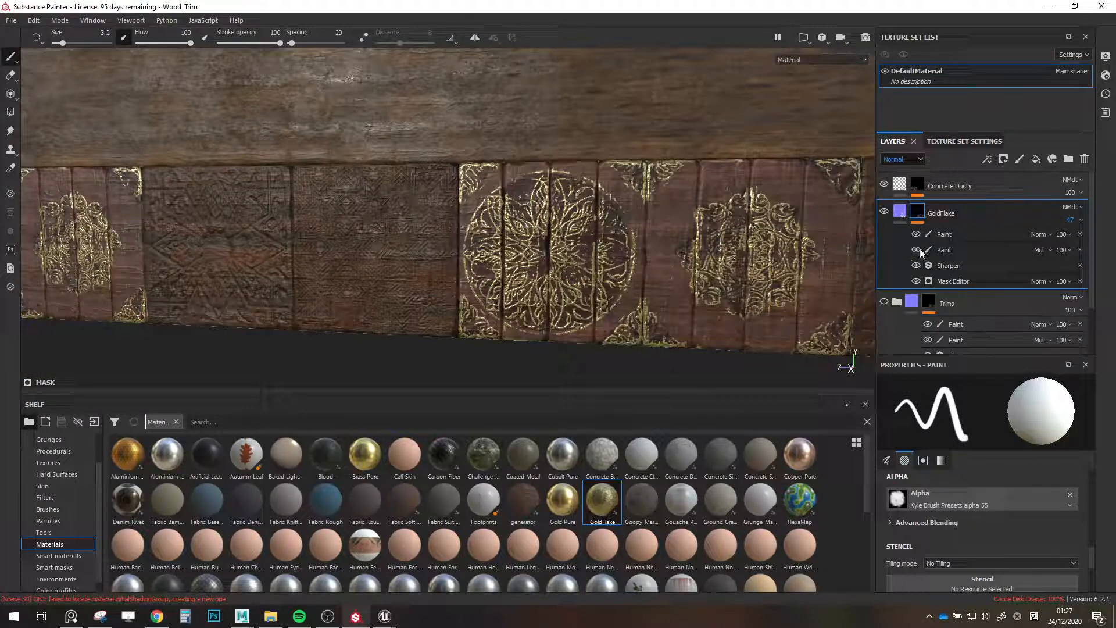
scroll(506, 302, "down", 3)
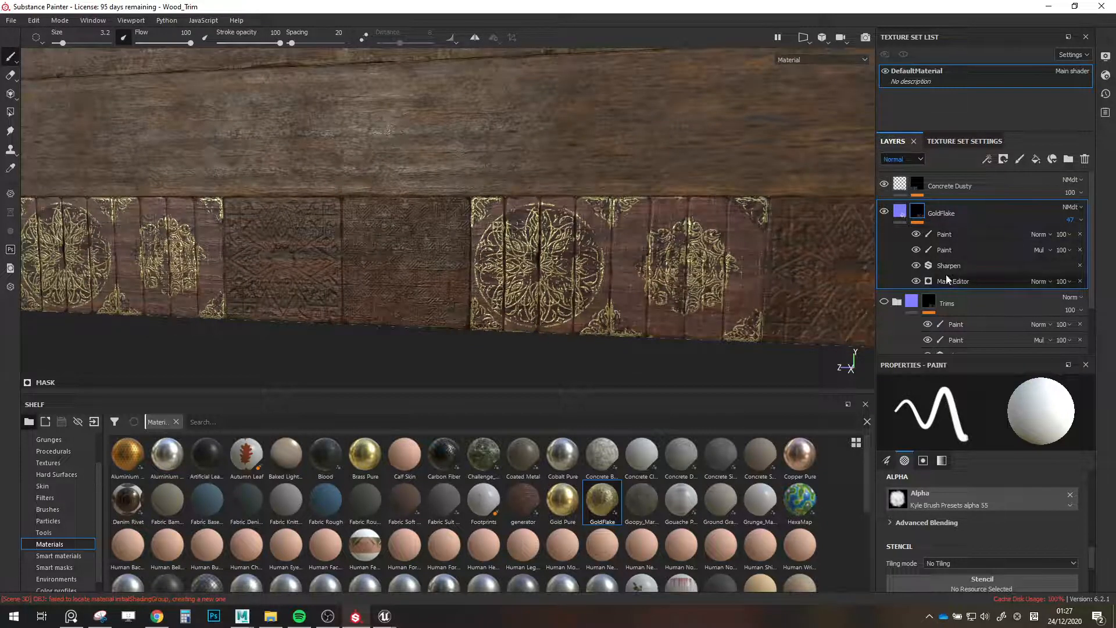
Switch the layer stack to the Base Color channel and look through the GoldFlake material's parameters for a color setting.
left_click(901, 211)
left_click(901, 159)
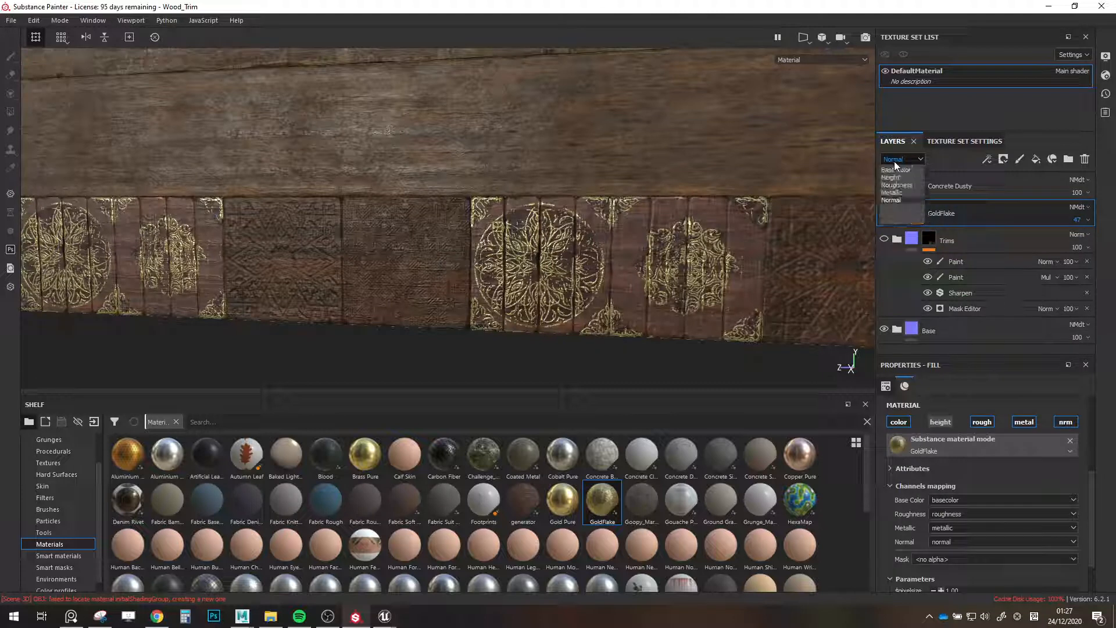
left_click(905, 169)
scroll(950, 477, "down", 2)
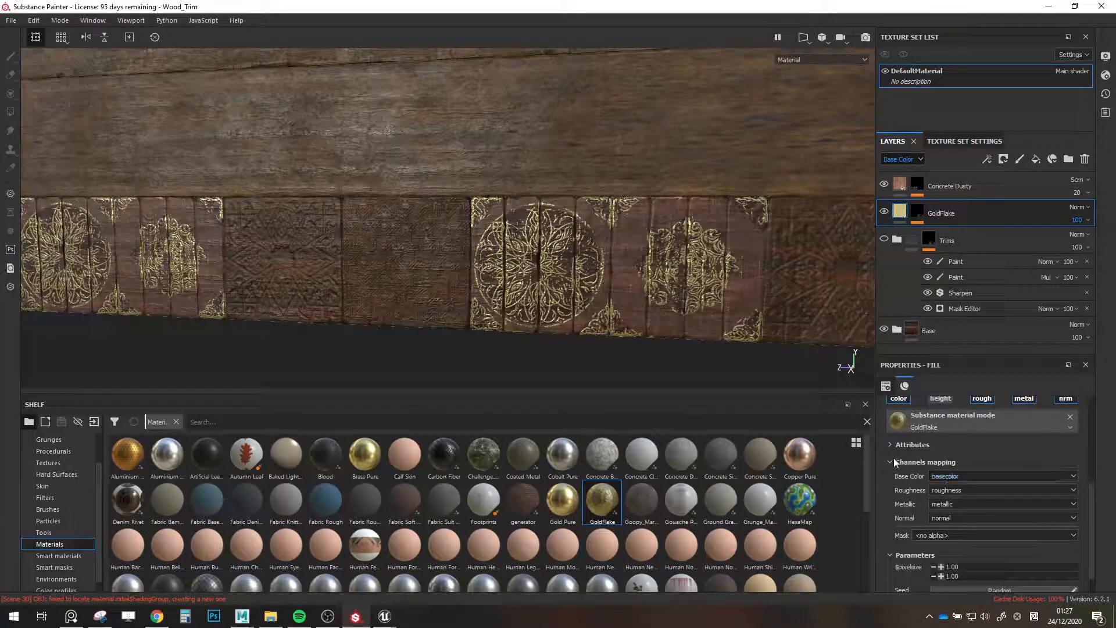
scroll(897, 503, "down", 1)
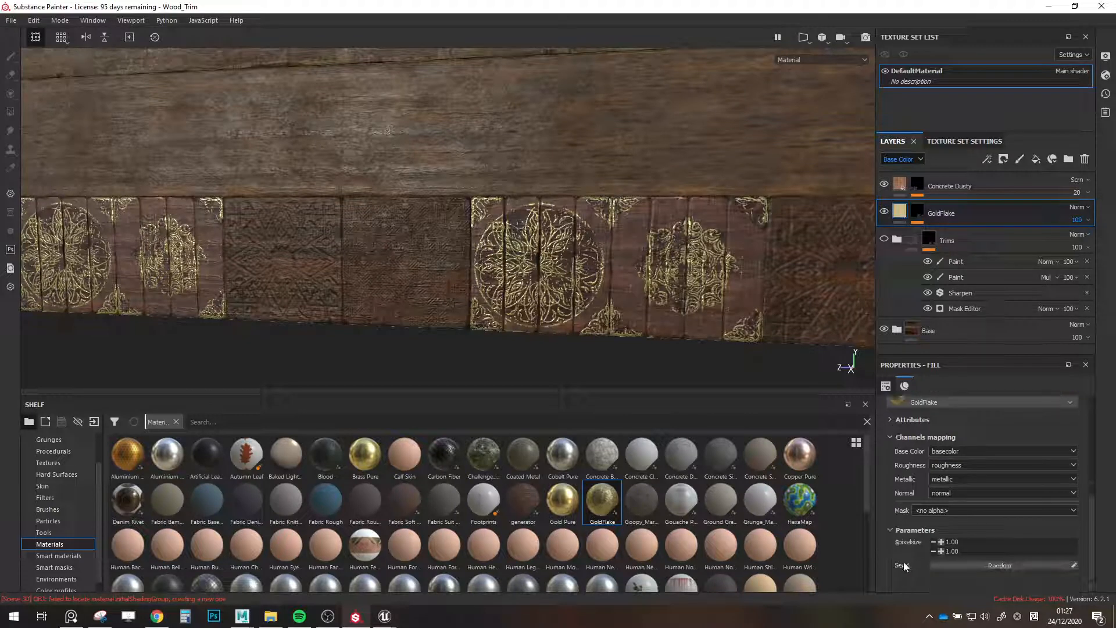
scroll(904, 541, "up", 4)
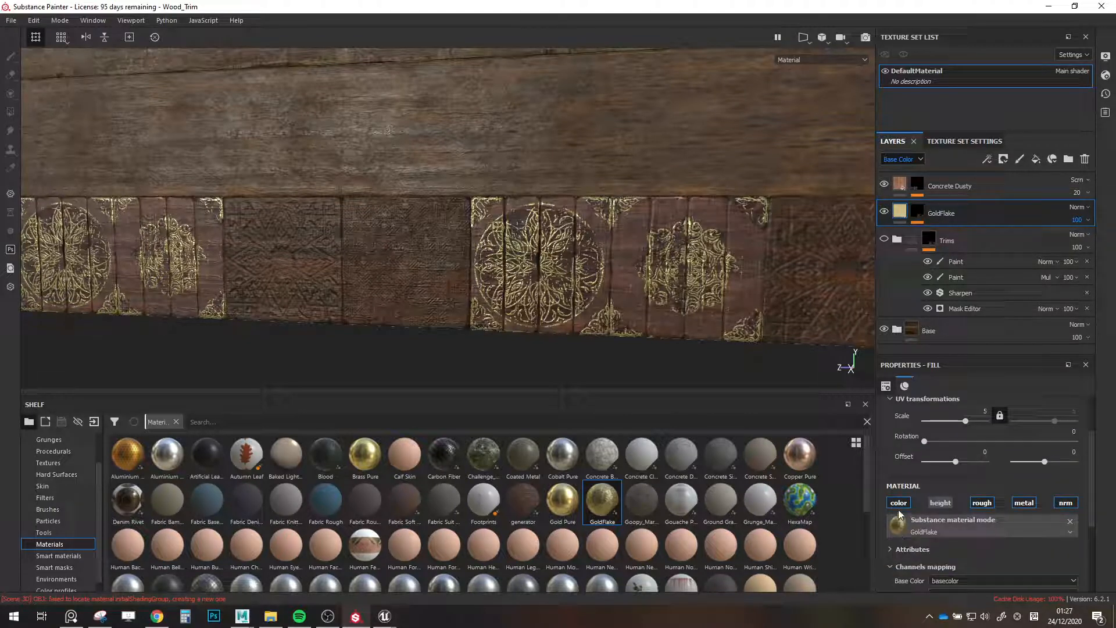
scroll(903, 511, "down", 3)
left_click(890, 461)
left_click(891, 461)
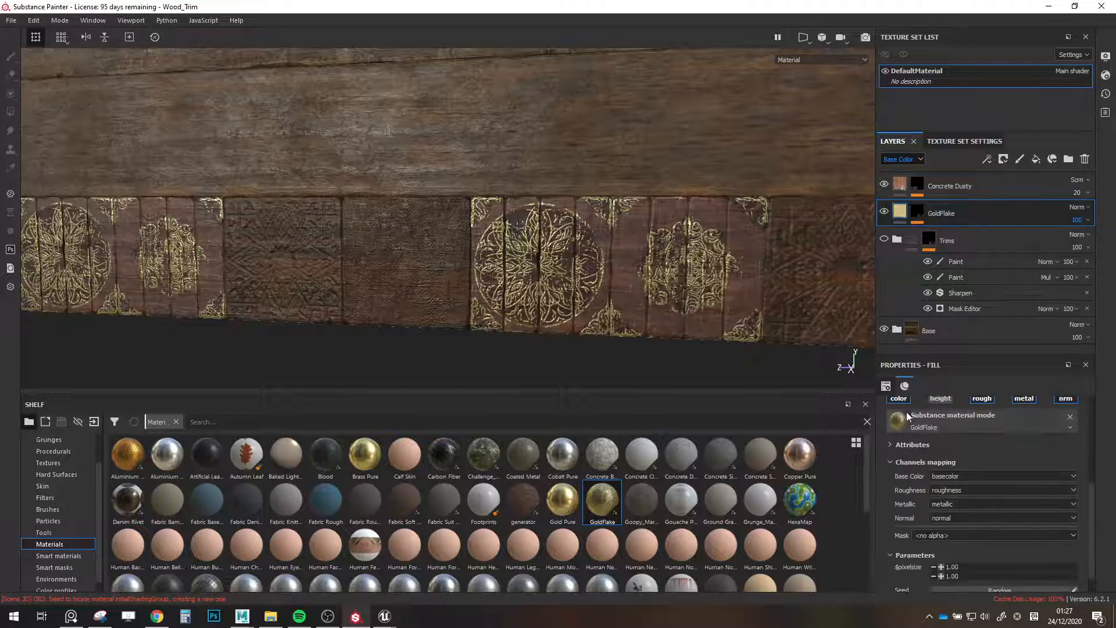
Add an HSL Perceptive filter to the GoldFlake layer's content.
right_click(908, 228)
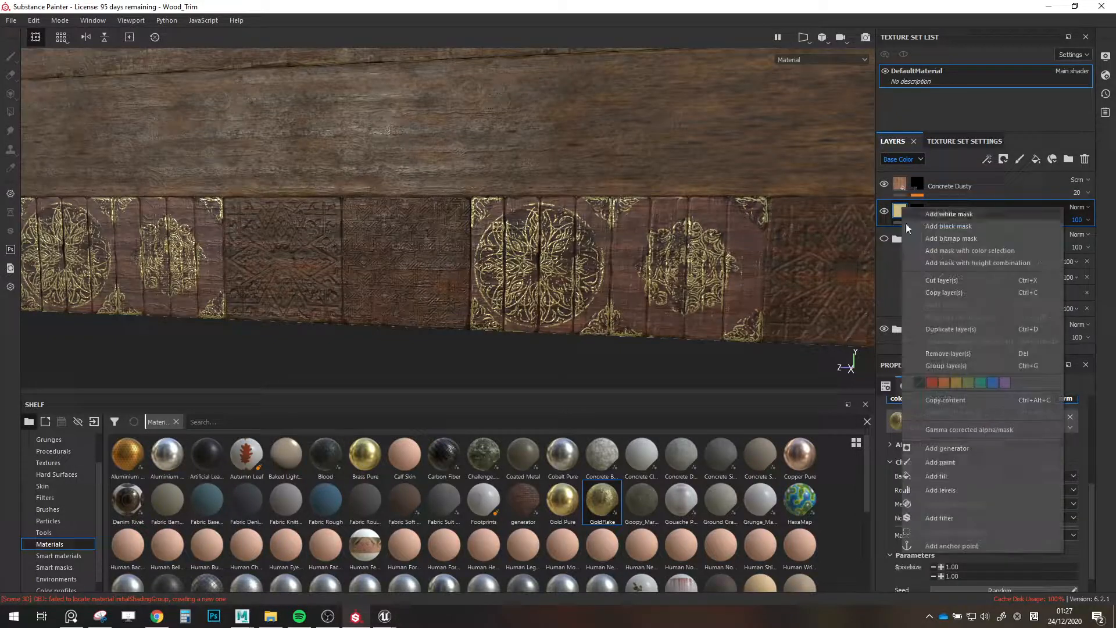
left_click(959, 517)
left_click(966, 417)
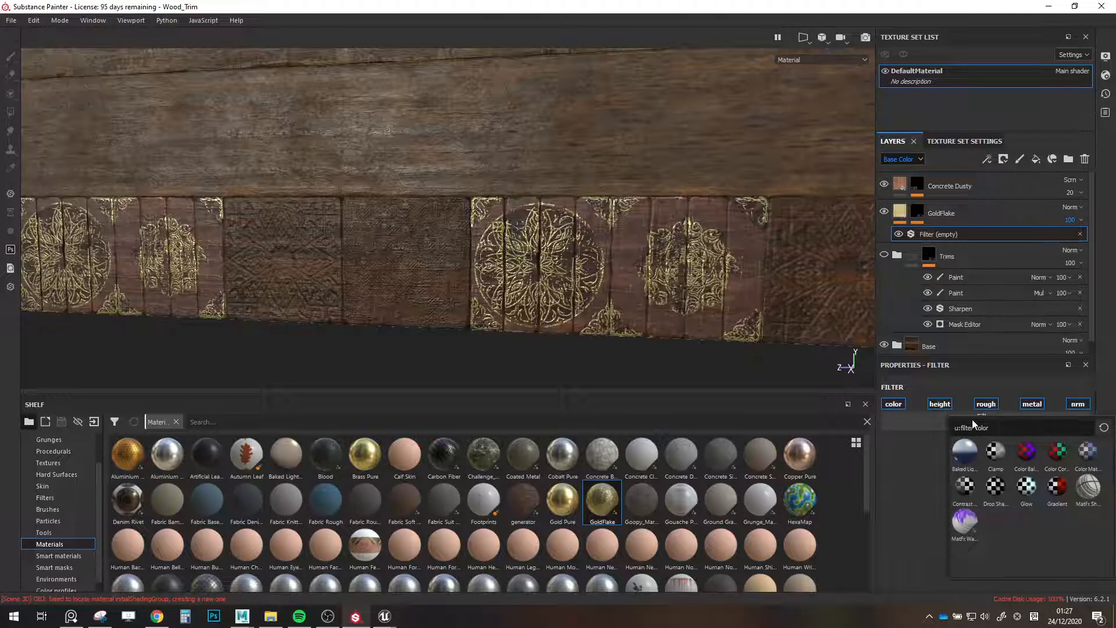
type("col")
key("BackSpace")
key("BackSpace")
type("hs")
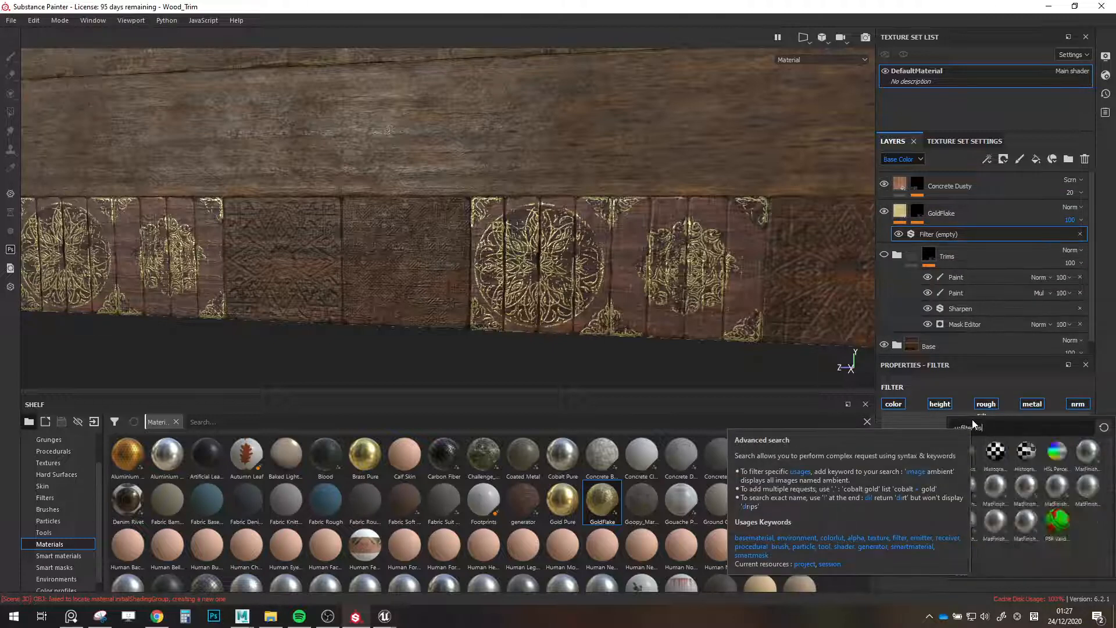
left_click(1057, 457)
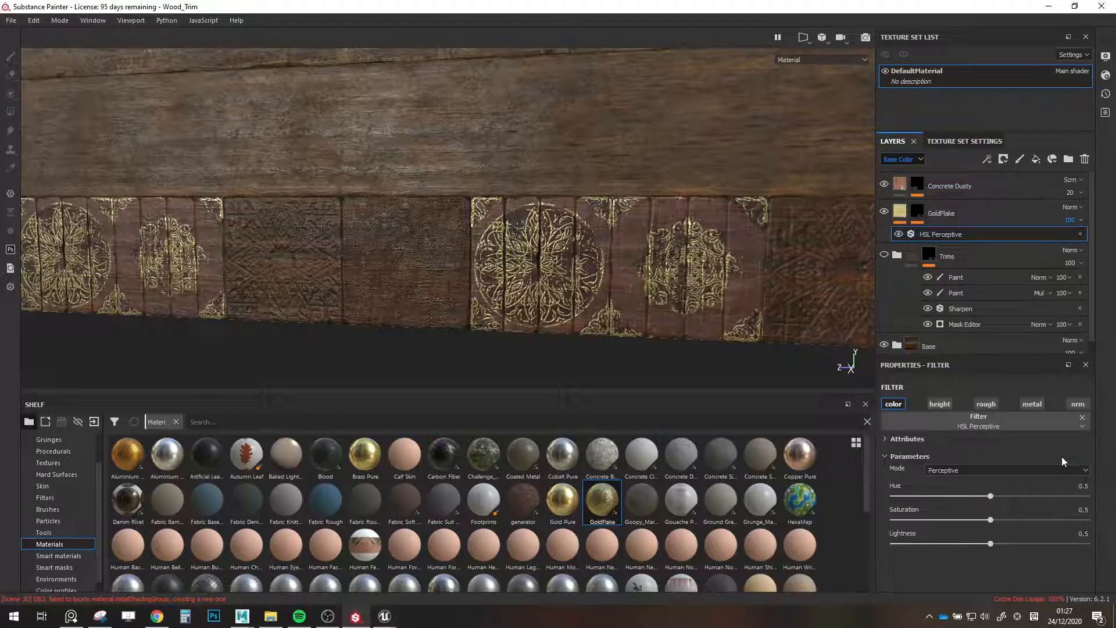
Set the HSL Perceptive filter to hue 0.502, saturation 0.063 and lightness 0.294.
left_click_drag(991, 500, 929, 520)
left_click_drag(990, 544, 950, 544)
scroll(643, 341, "up", 5)
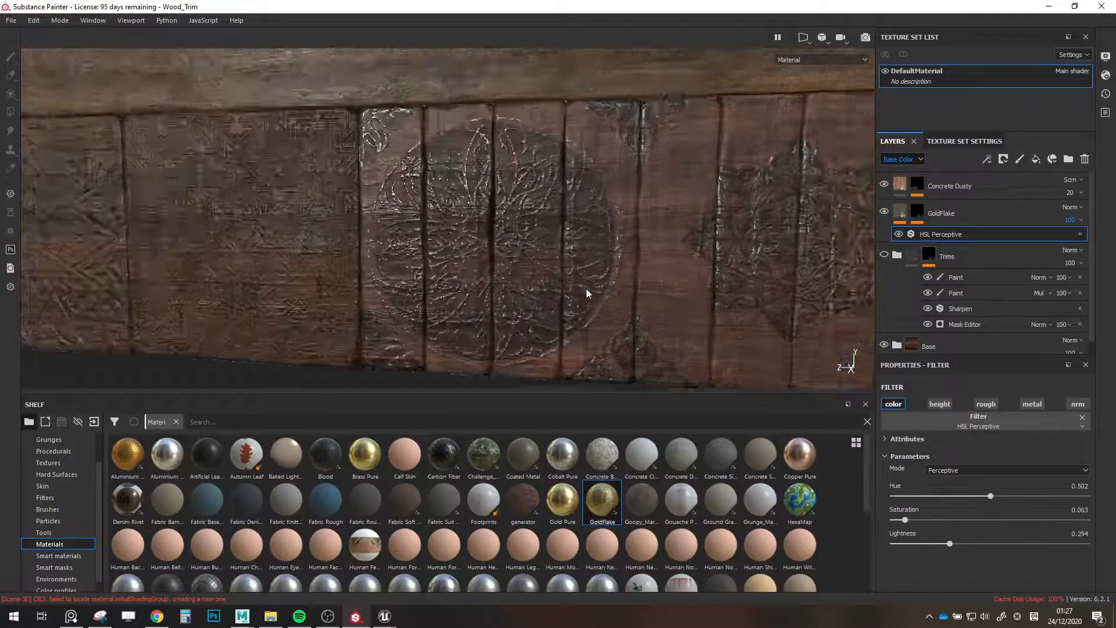
left_click_drag(596, 283, 633, 297, "alt")
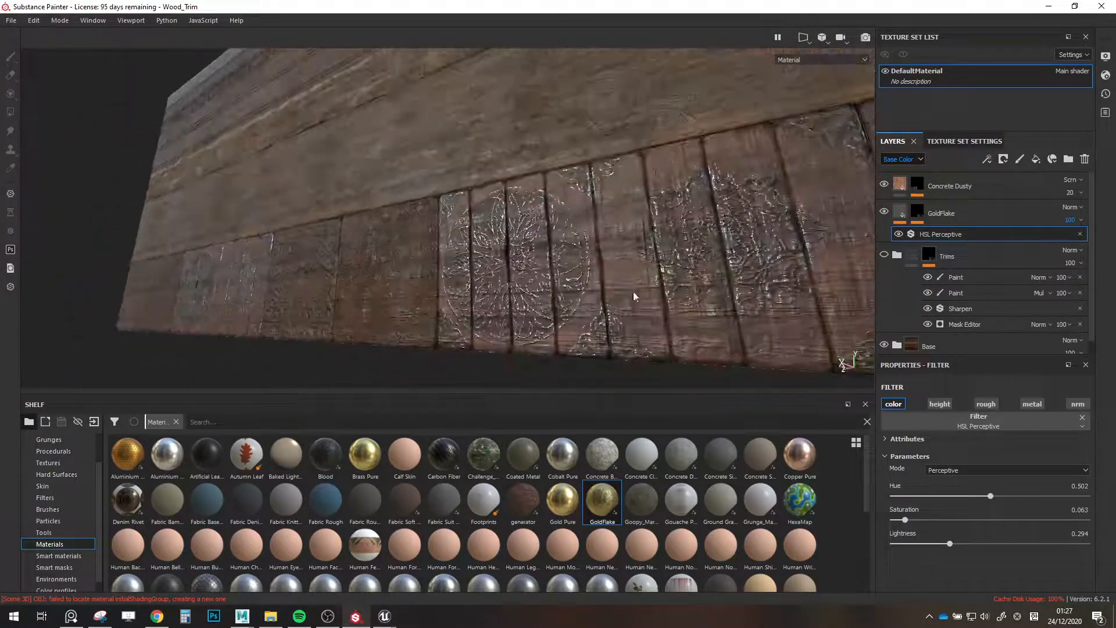
Compare the recolored GoldFlake ornaments with the original Trims folder by alternating the visibility of the two.
left_click(885, 213)
left_click(885, 213)
scroll(655, 203, "up", 3)
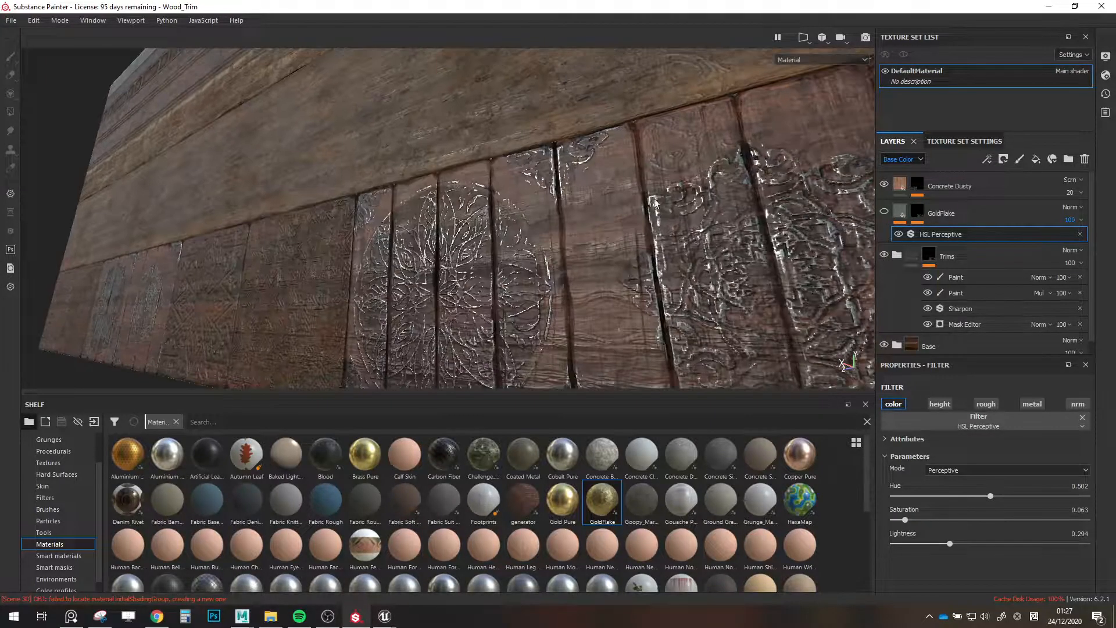
left_click_drag(655, 203, 741, 238, "alt")
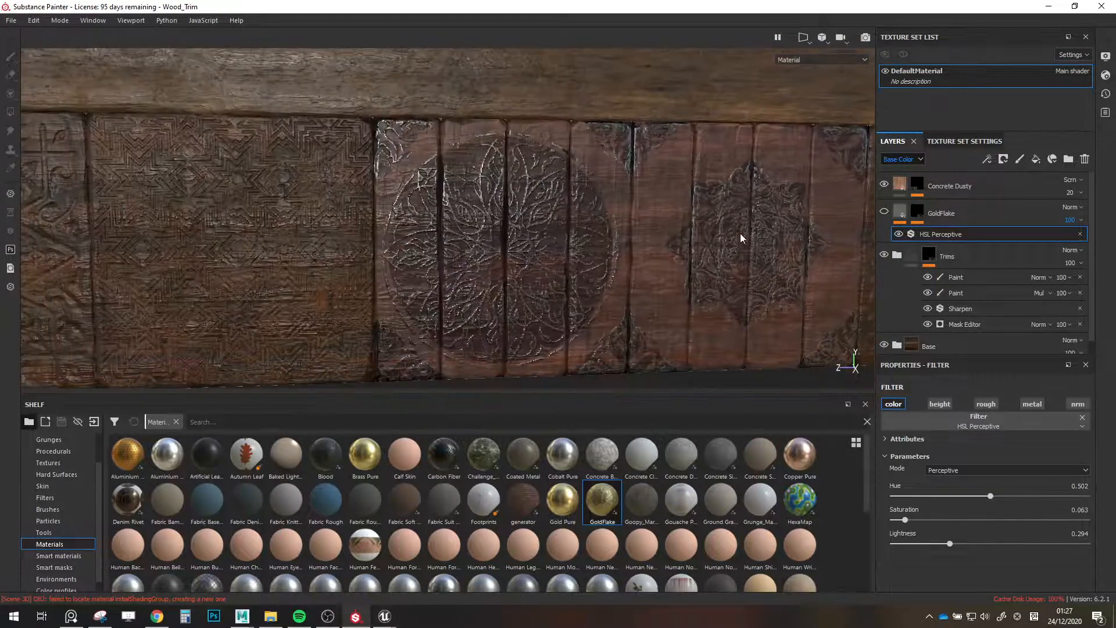
left_click(884, 256)
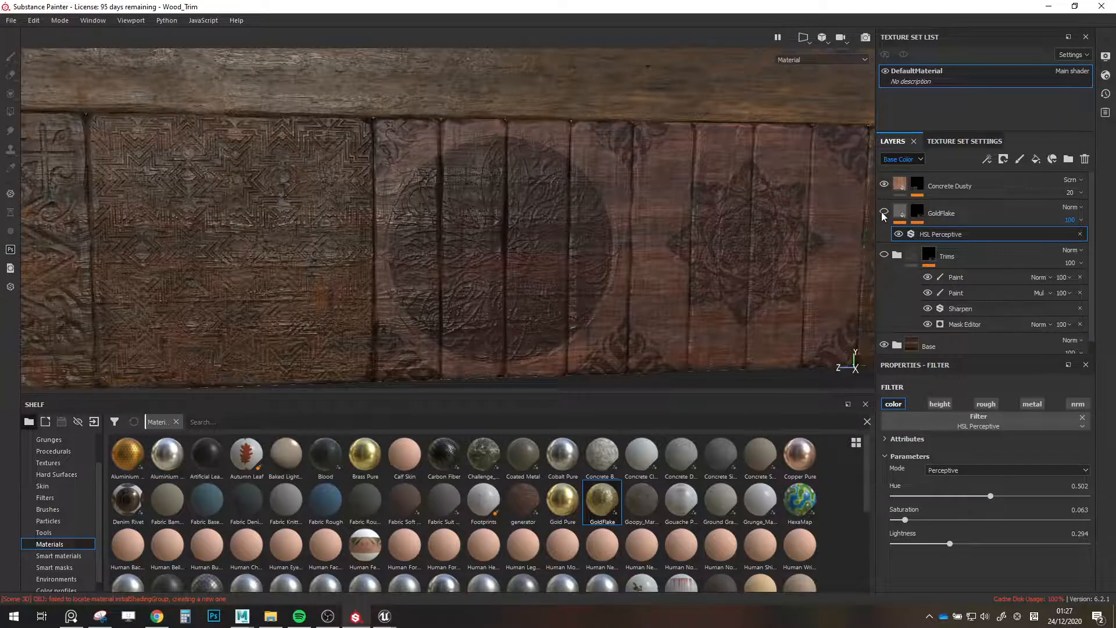
left_click(883, 213)
left_click(882, 212)
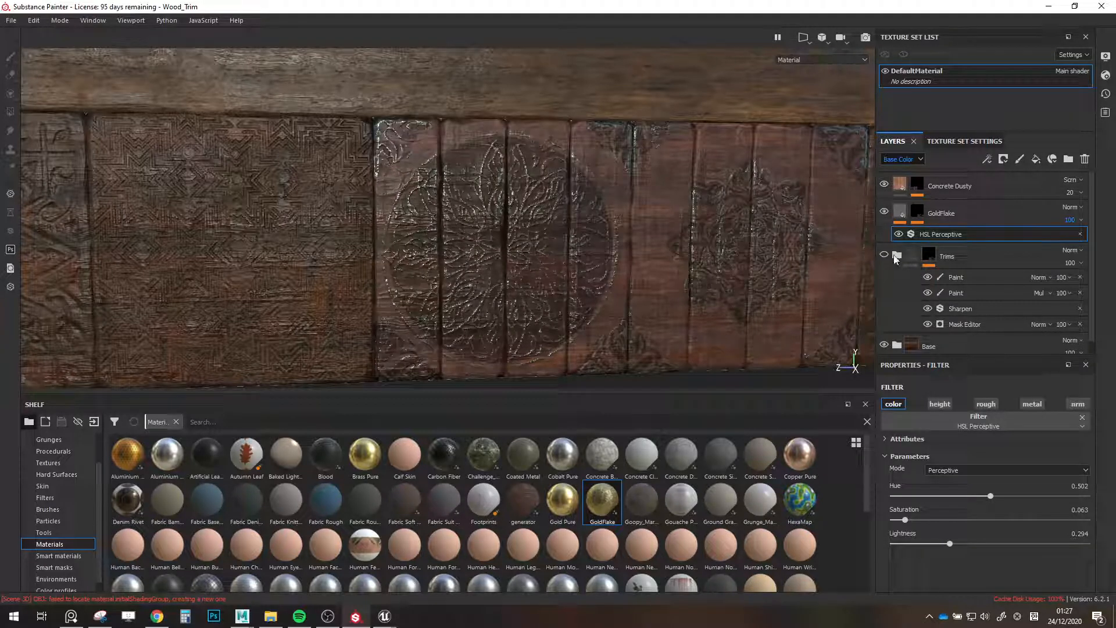
left_click(887, 261)
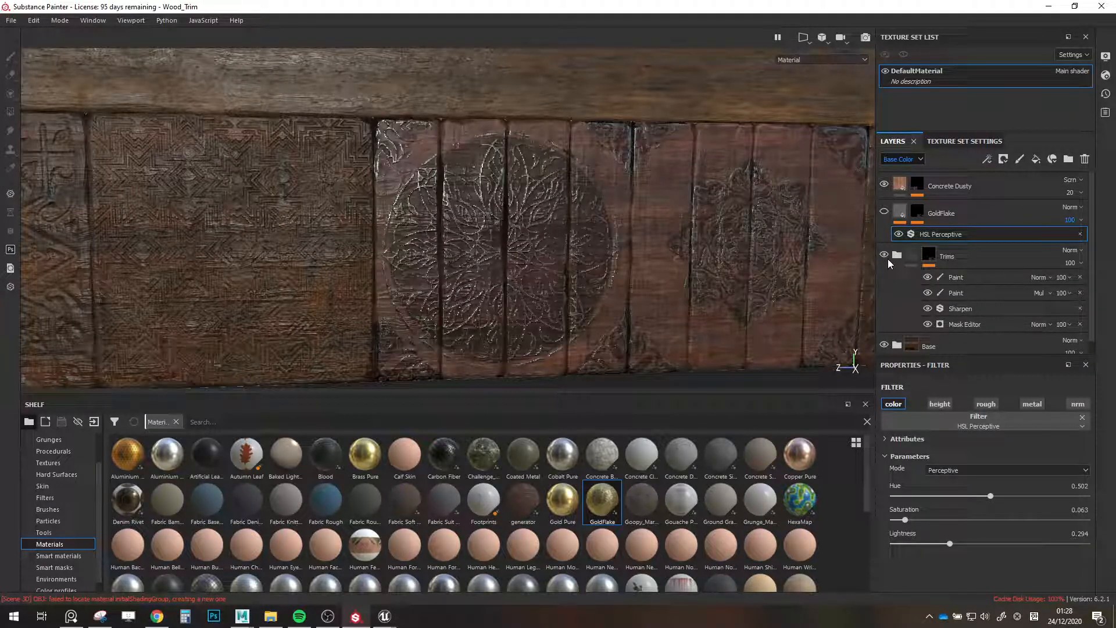
left_click(885, 255)
left_click(884, 213)
scroll(560, 281, "down", 5)
left_click_drag(560, 282, 536, 274, "alt")
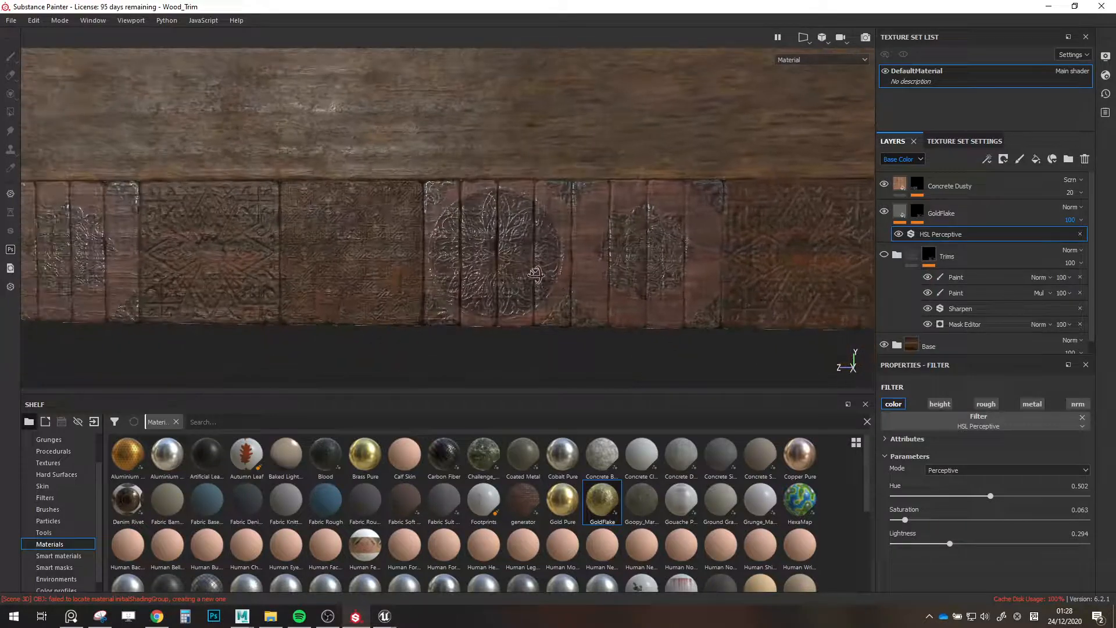
scroll(559, 278, "up", 8)
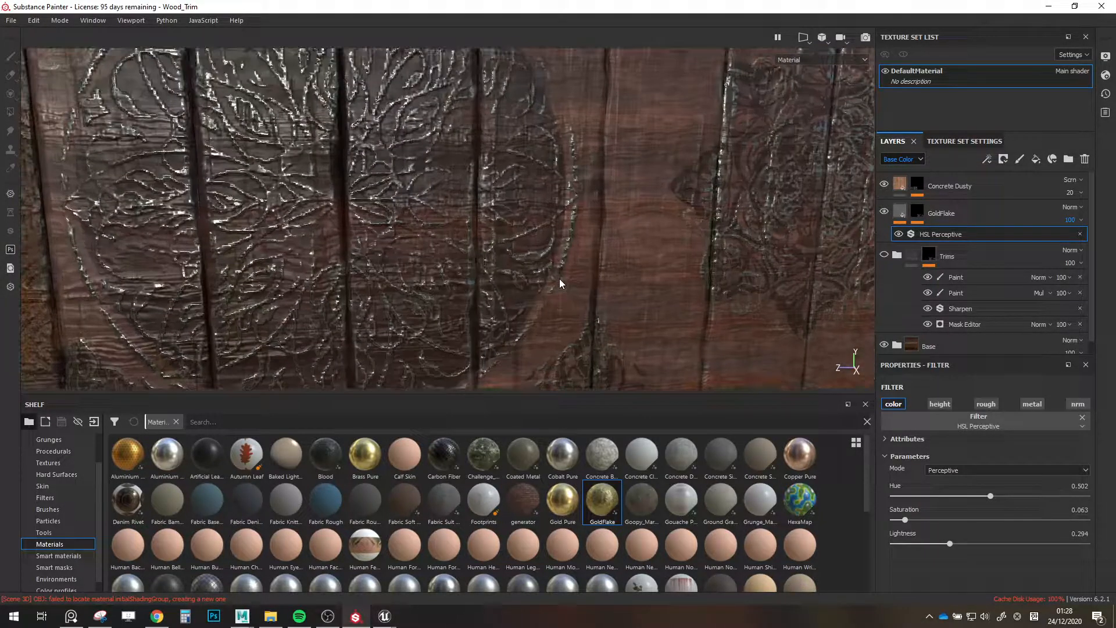
left_click(885, 255)
left_click(883, 213)
scroll(672, 239, "down", 5)
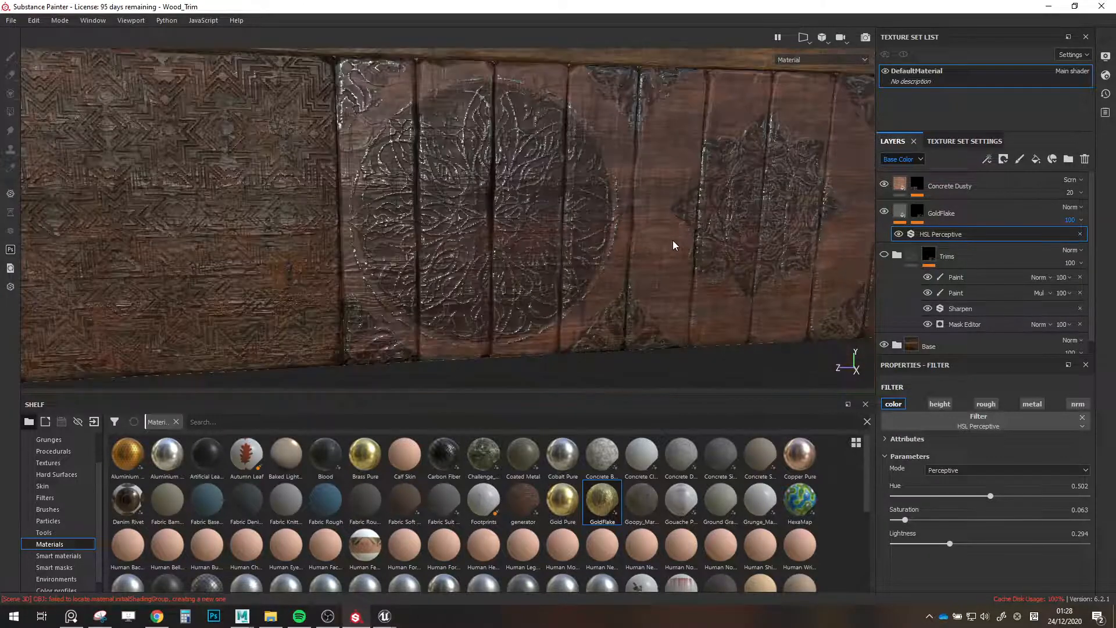
left_click_drag(672, 240, 596, 260, "alt")
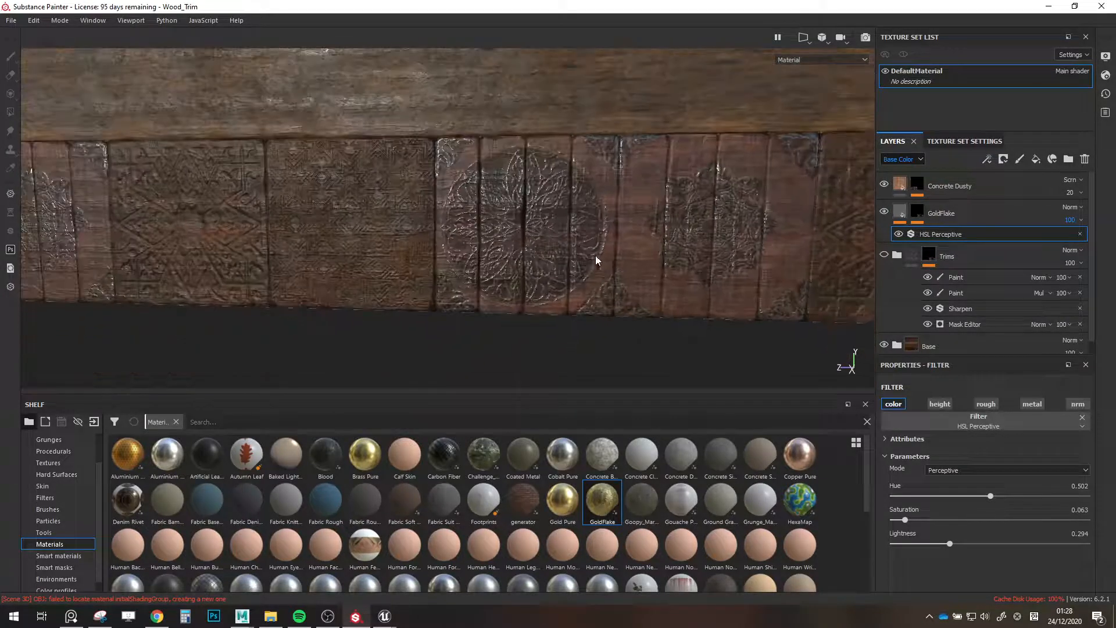
Delete the Trims folder from the layer stack.
left_click(907, 255)
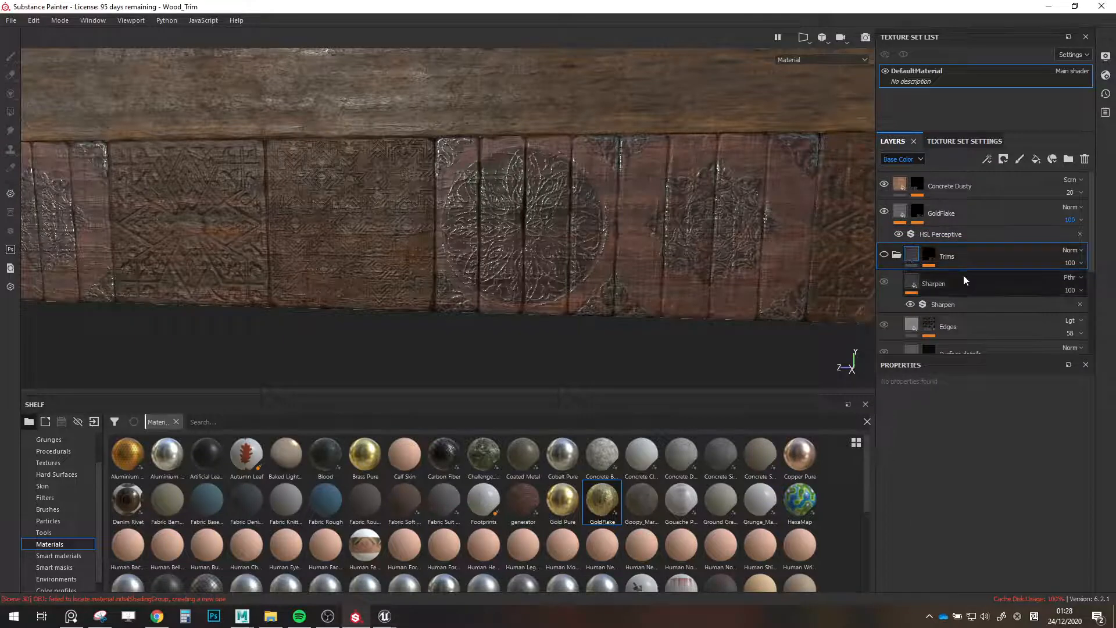
key("Delete")
scroll(544, 246, "down", 5)
middle_click_drag(542, 246, 563, 294, "alt")
left_click_drag(563, 294, 775, 289, "alt")
Lower the GoldFlake HSL Perceptive filter's saturation to 0.039 and save the project.
left_click(902, 213)
left_click(912, 235)
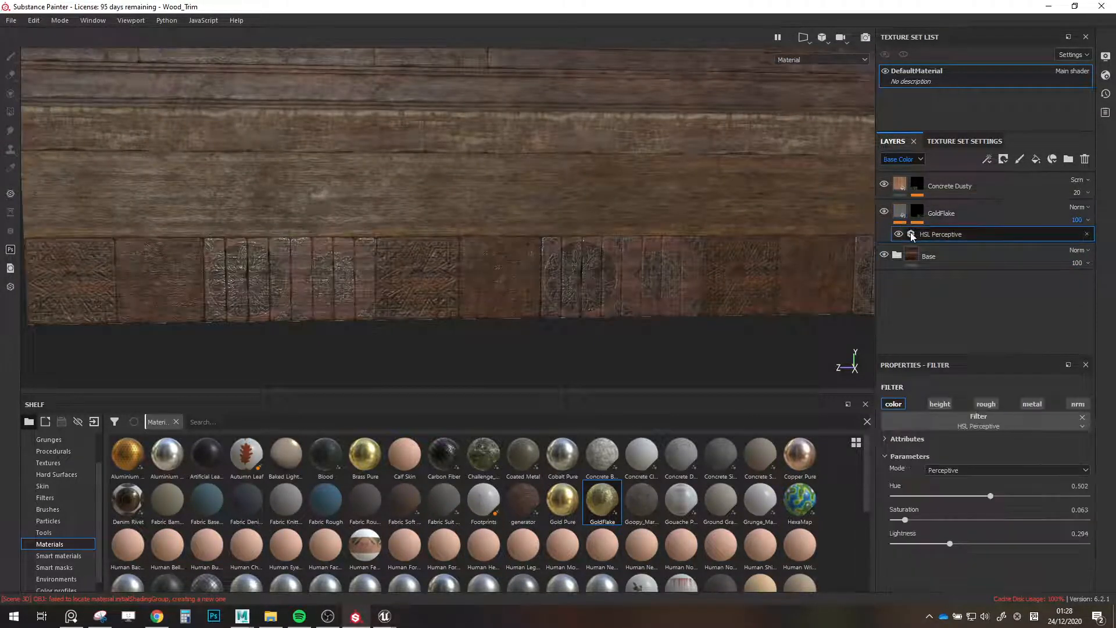
left_click_drag(938, 520, 900, 521)
scroll(584, 270, "up", 3)
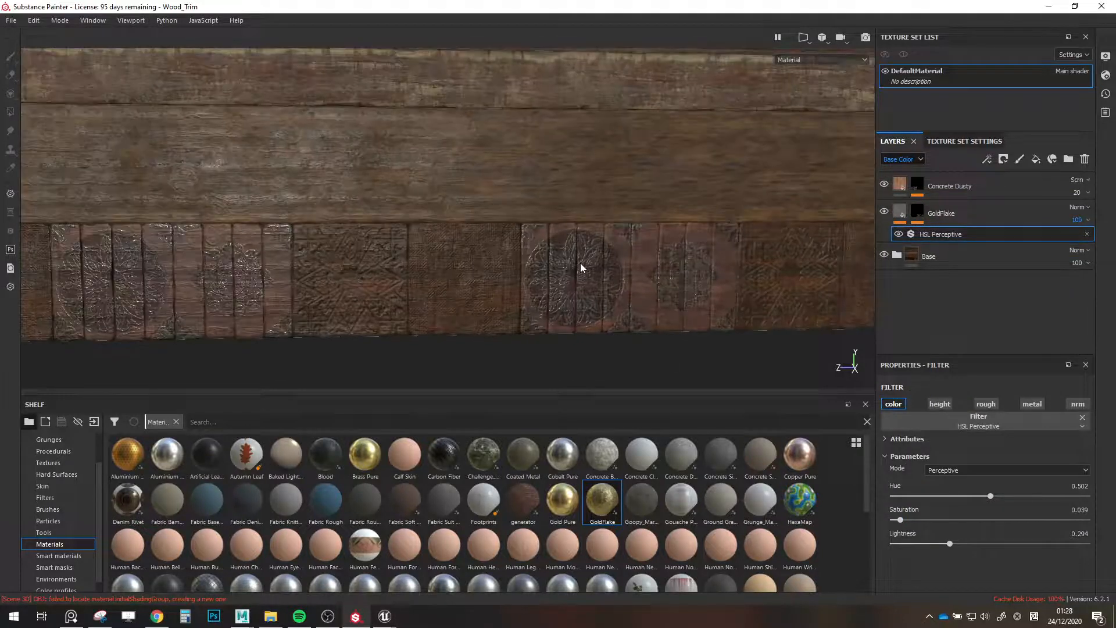
scroll(581, 268, "up", 2)
key("ctrl+s")
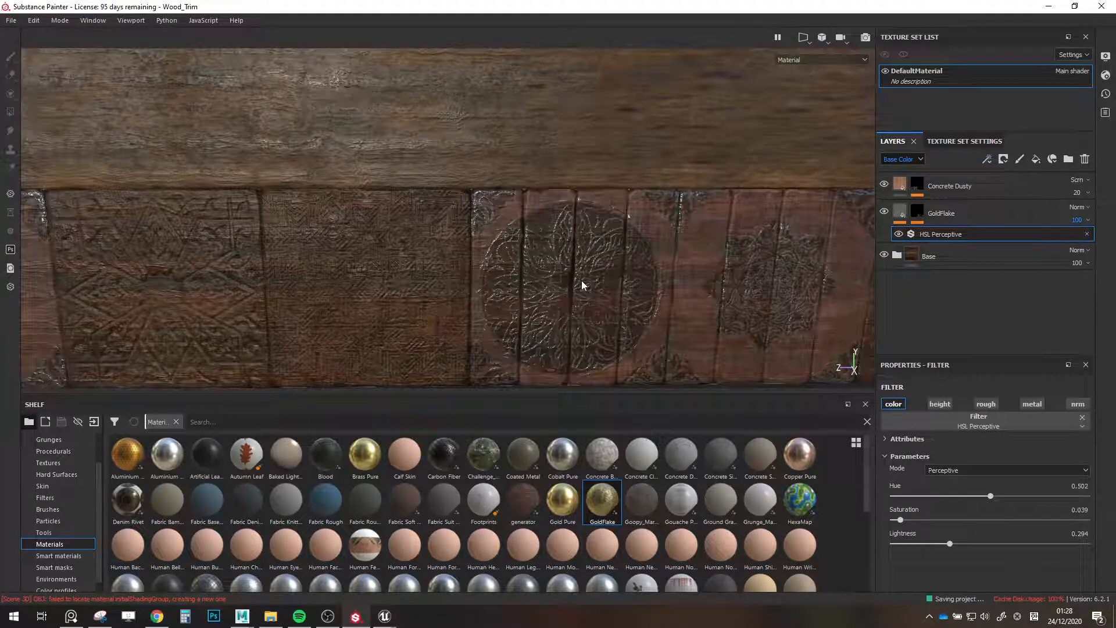
Examine the carved ornaments and the upper moldings of the whole wood trim up close and from afar.
scroll(581, 277, "down", 3)
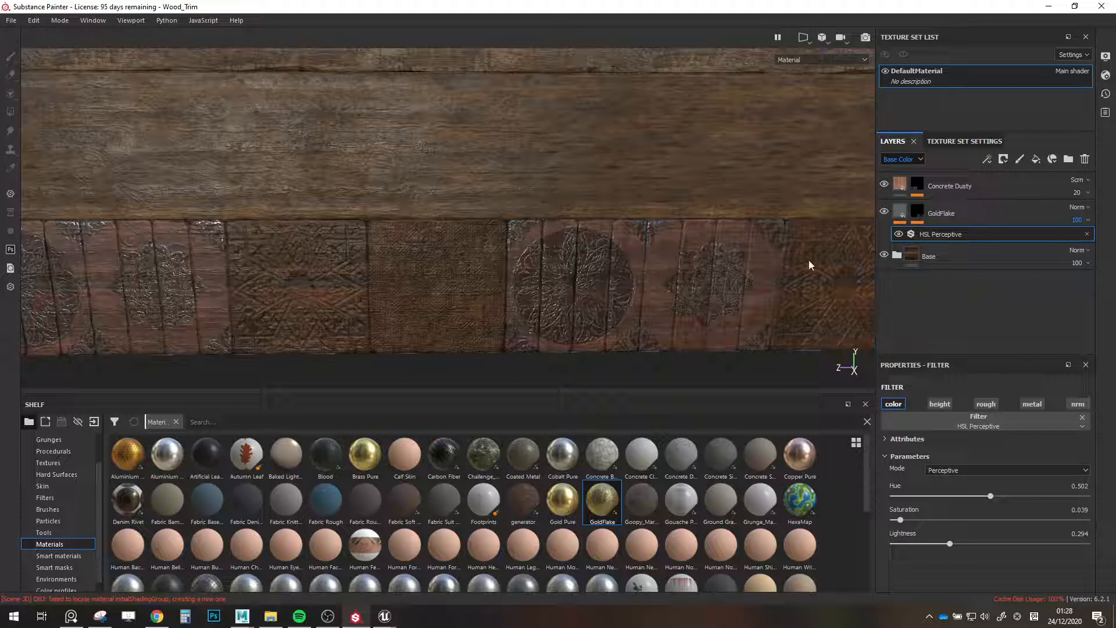
scroll(648, 291, "up", 4)
middle_click_drag(541, 290, 576, 250, "alt")
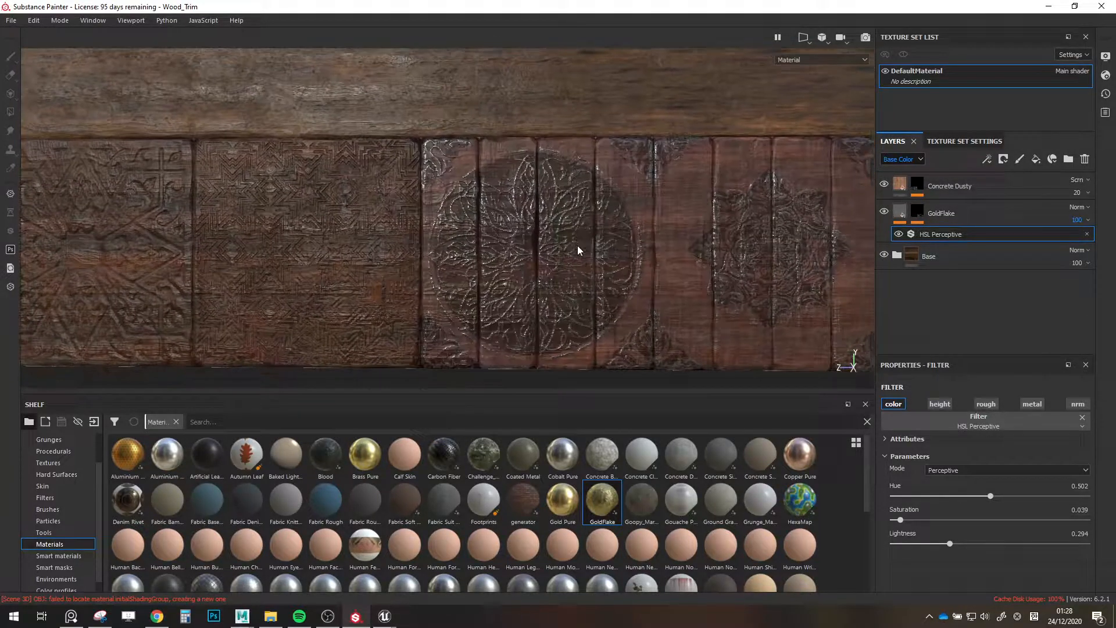
scroll(577, 246, "down", 6)
middle_click_drag(481, 229, 595, 311, "alt")
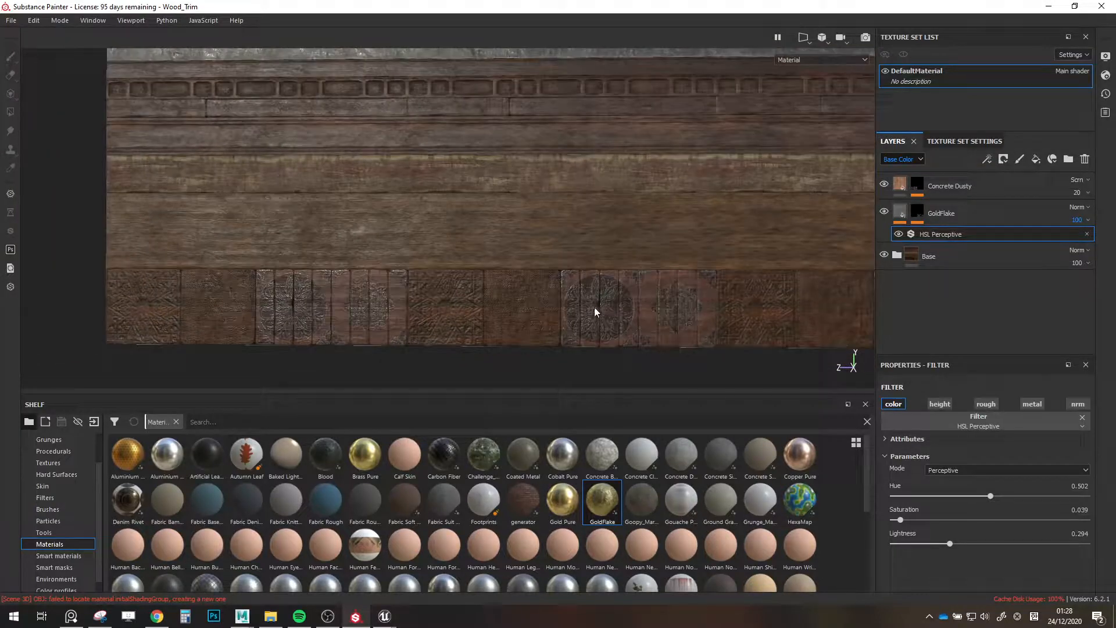
scroll(594, 312, "up", 5)
scroll(614, 267, "down", 2)
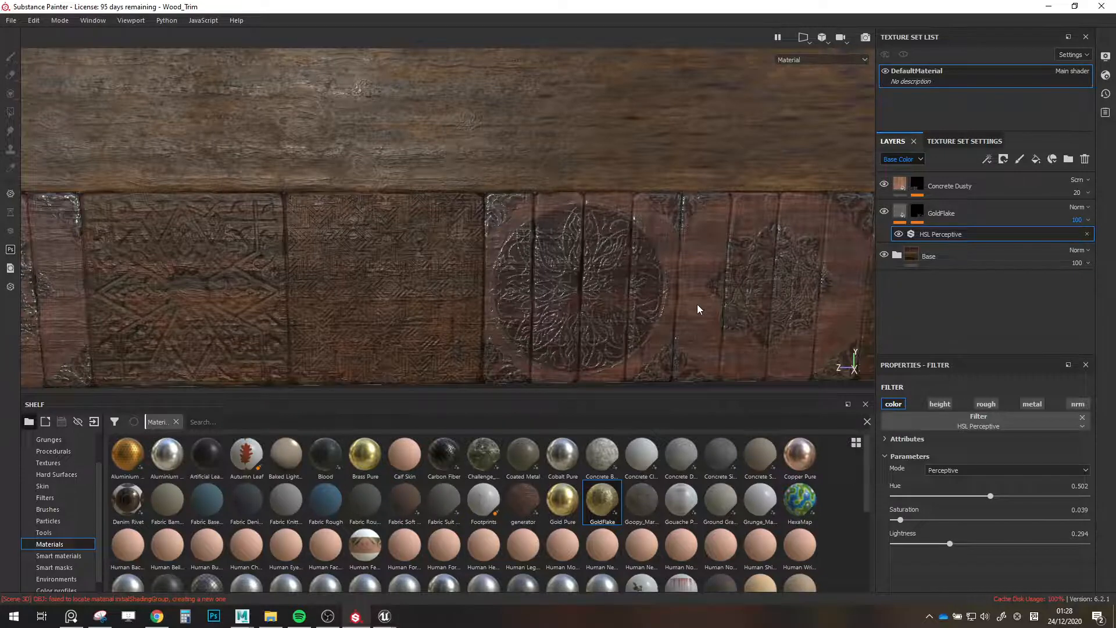
scroll(674, 343, "down", 3)
scroll(476, 260, "down", 5)
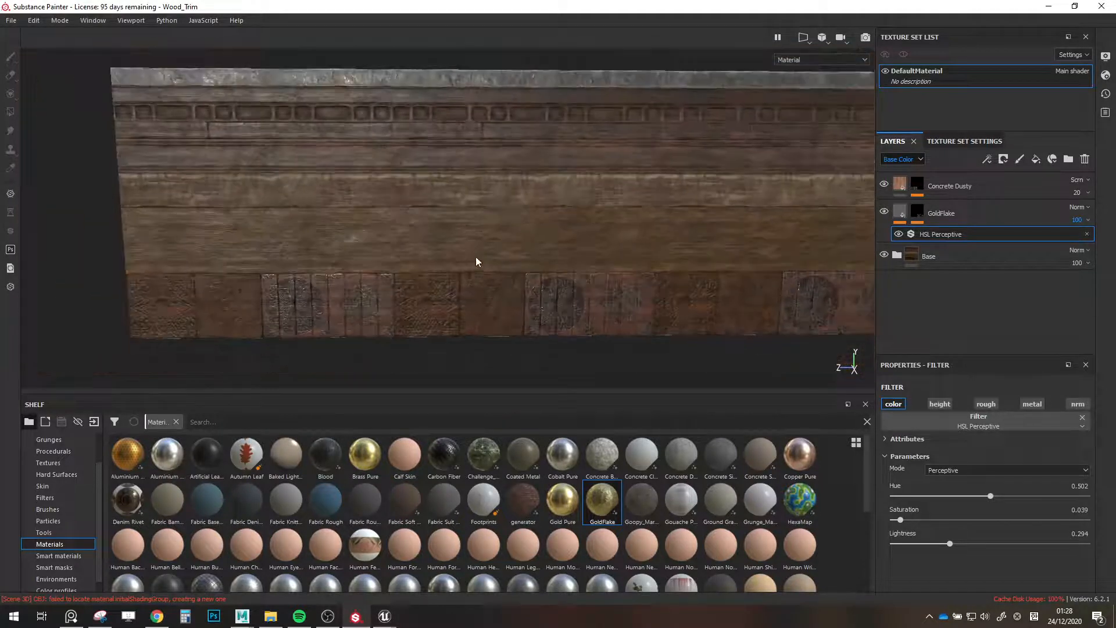
scroll(521, 291, "up", 7)
scroll(526, 168, "up", 5)
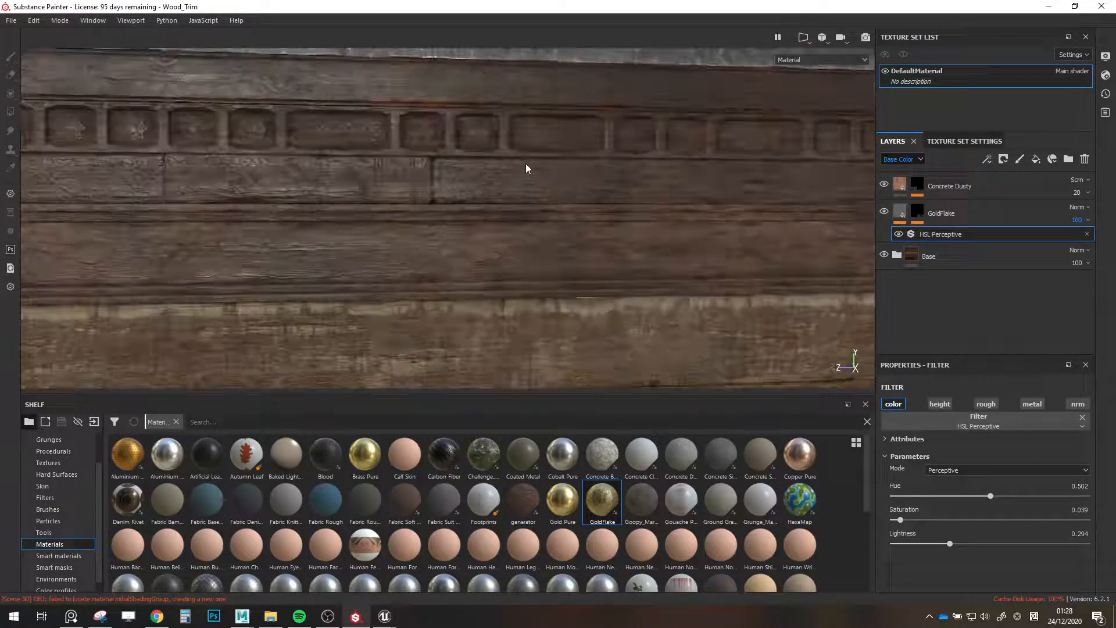
scroll(551, 182, "down", 5)
scroll(539, 185, "down", 5)
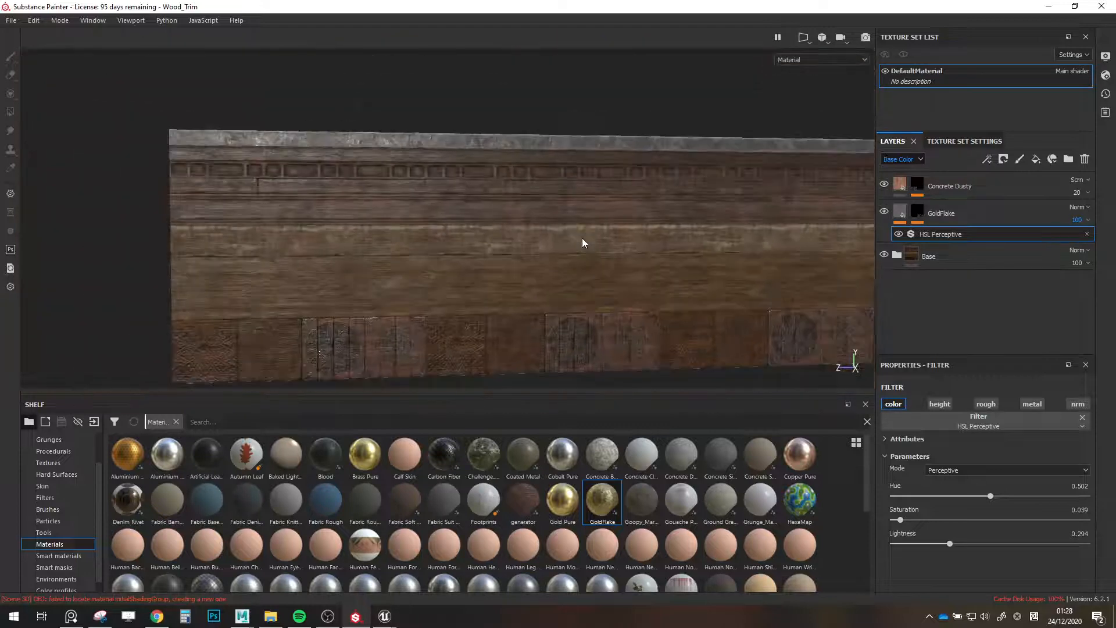
Inspect the upper moldings and the square panel row of the trim from several distances.
scroll(607, 246, "down", 1)
middle_click_drag(607, 246, 590, 220, "alt")
scroll(590, 220, "up", 2)
left_click_drag(590, 220, 514, 224, "alt")
scroll(511, 225, "down", 2)
middle_click_drag(511, 224, 542, 334, "alt")
scroll(542, 329, "up", 3)
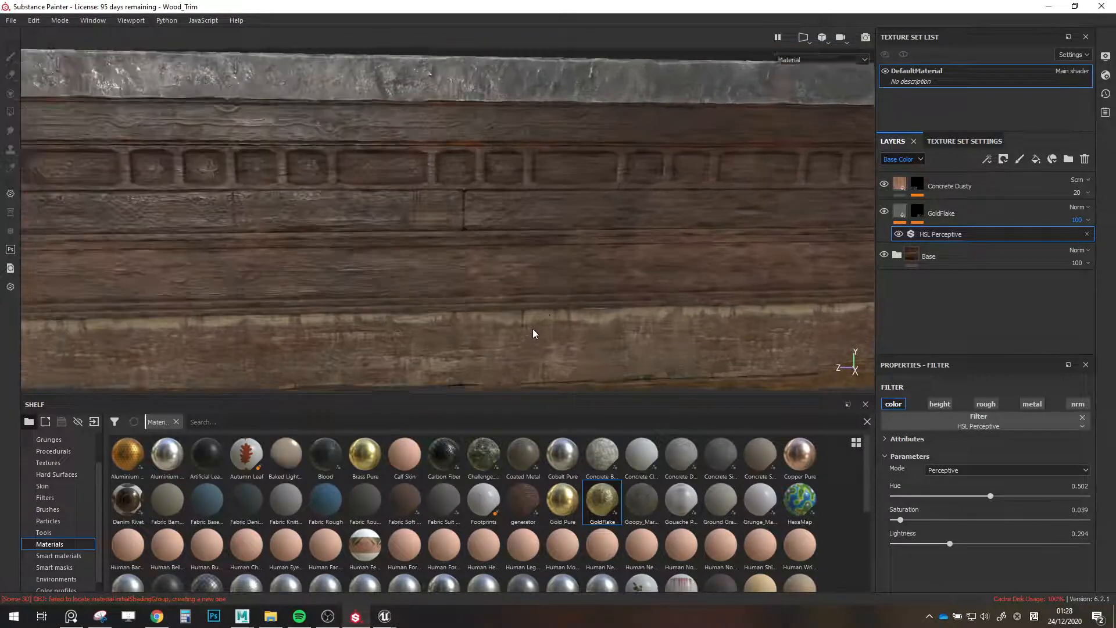
Add a fill layer above GoldFlake and set its base color to golden yellow, RGB 0.368, 0.268, 0.085.
left_click(953, 220)
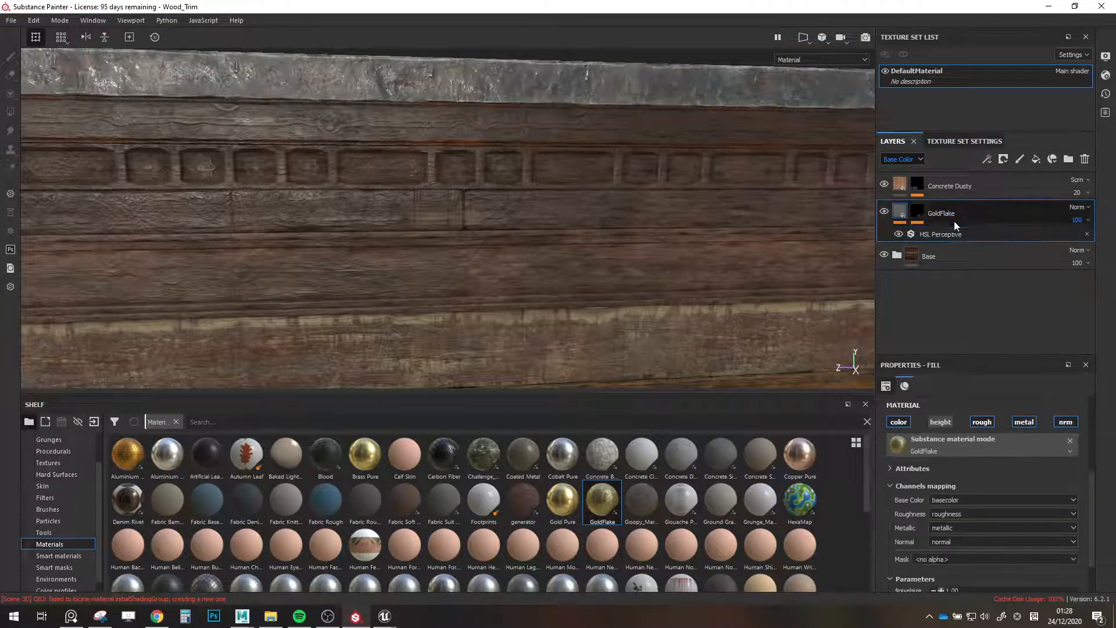
left_click(1036, 159)
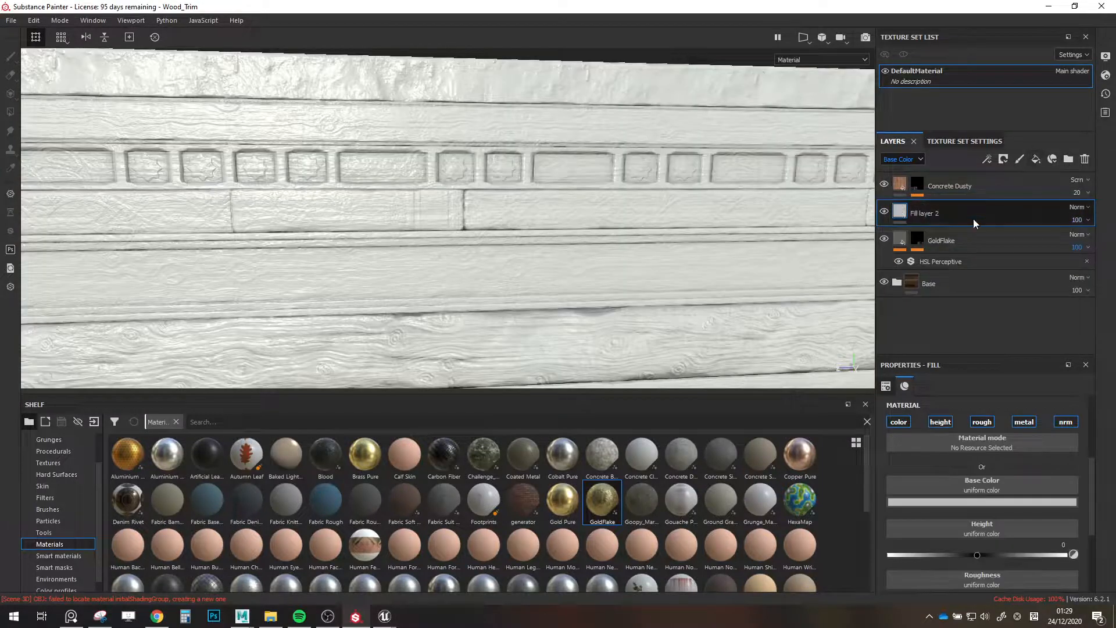
left_click(157, 616)
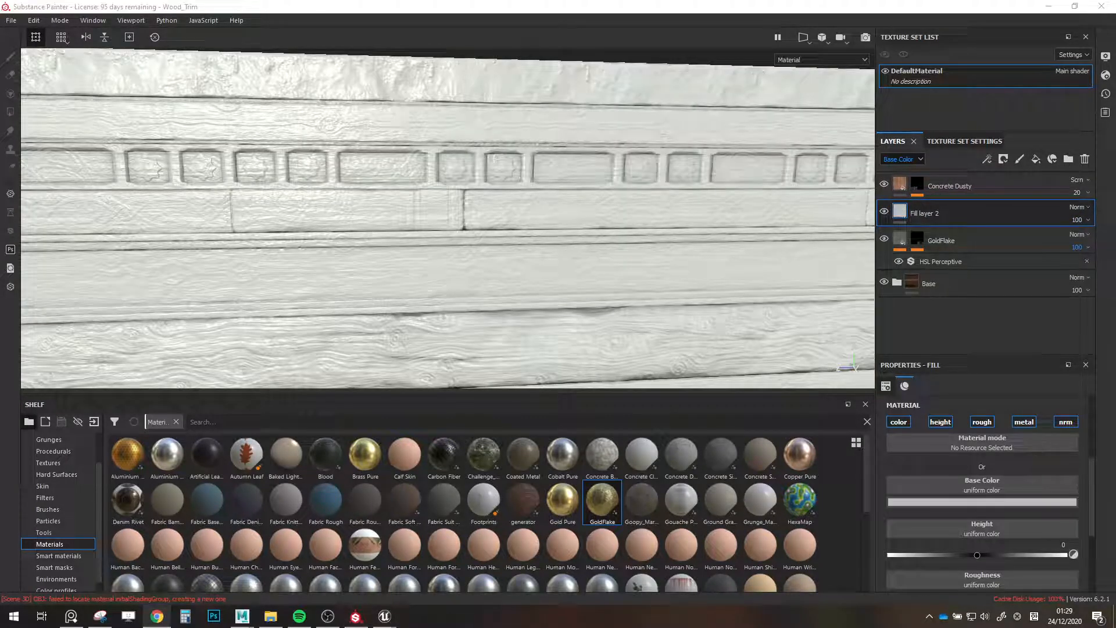
left_click(965, 503)
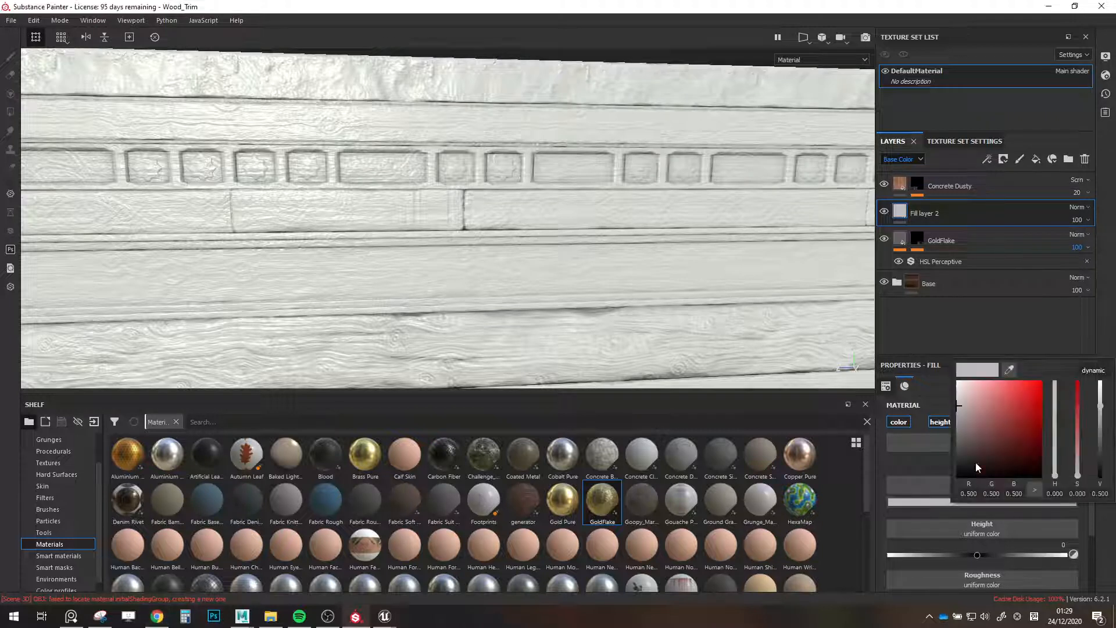
left_click(1057, 458)
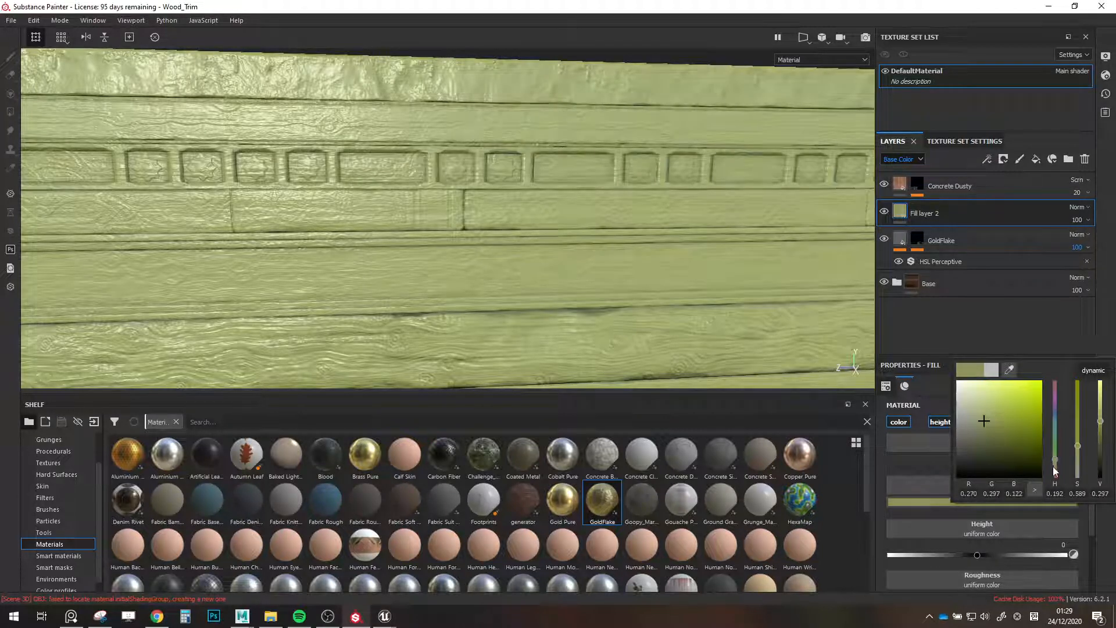
left_click(1055, 468)
left_click_drag(986, 424, 997, 417)
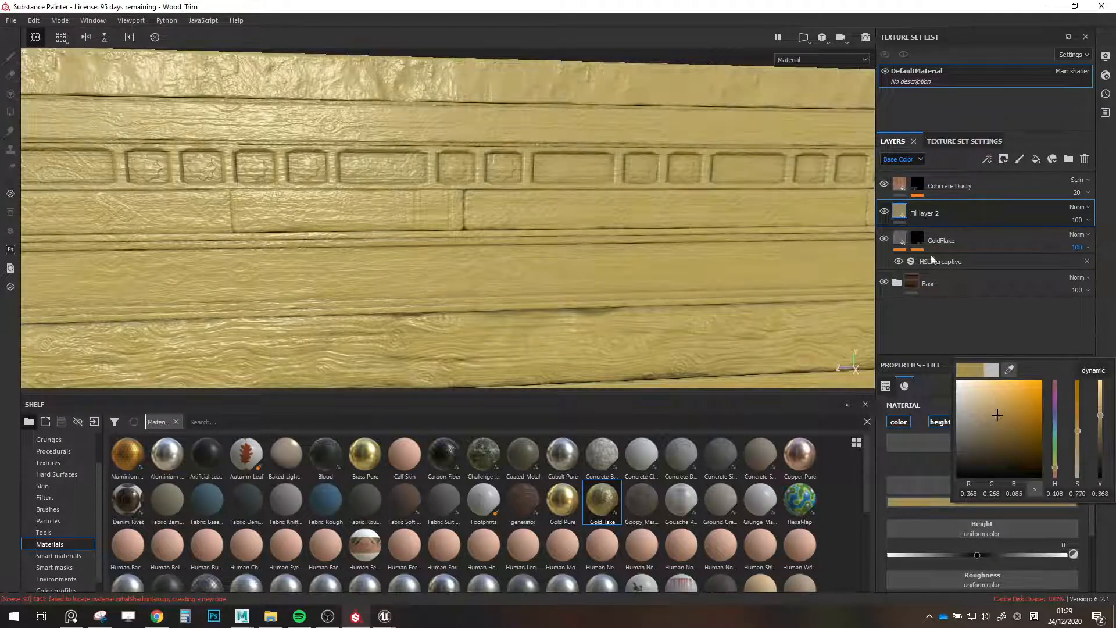
Give Fill layer 2 a black mask and apply the Edges Strong smart mask to it.
right_click(971, 206)
left_click(977, 19)
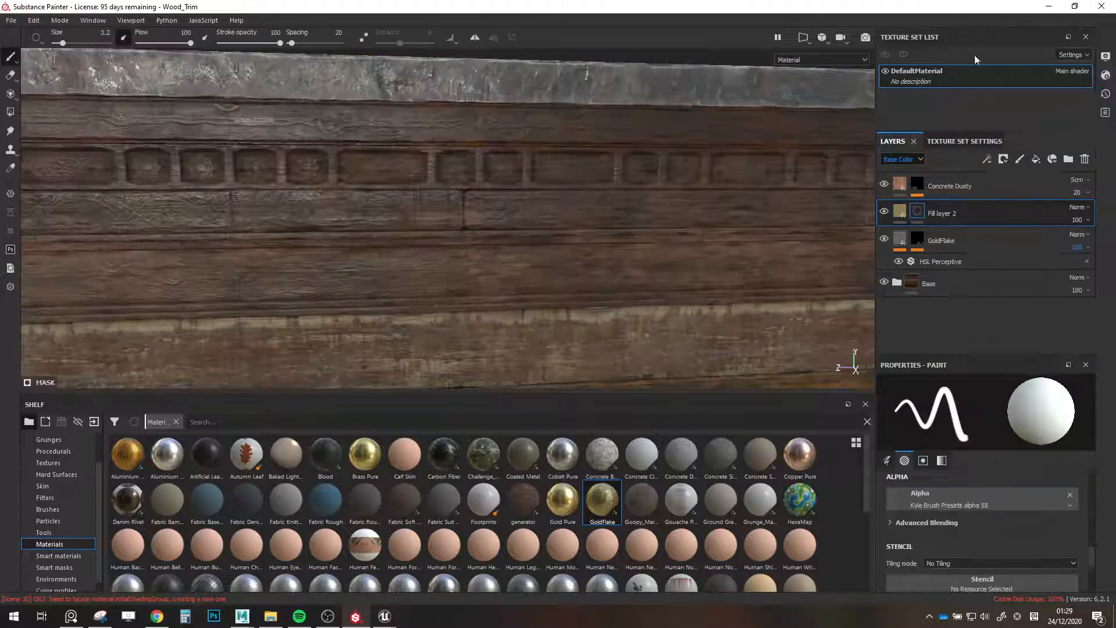
scroll(51, 549, "down", 1)
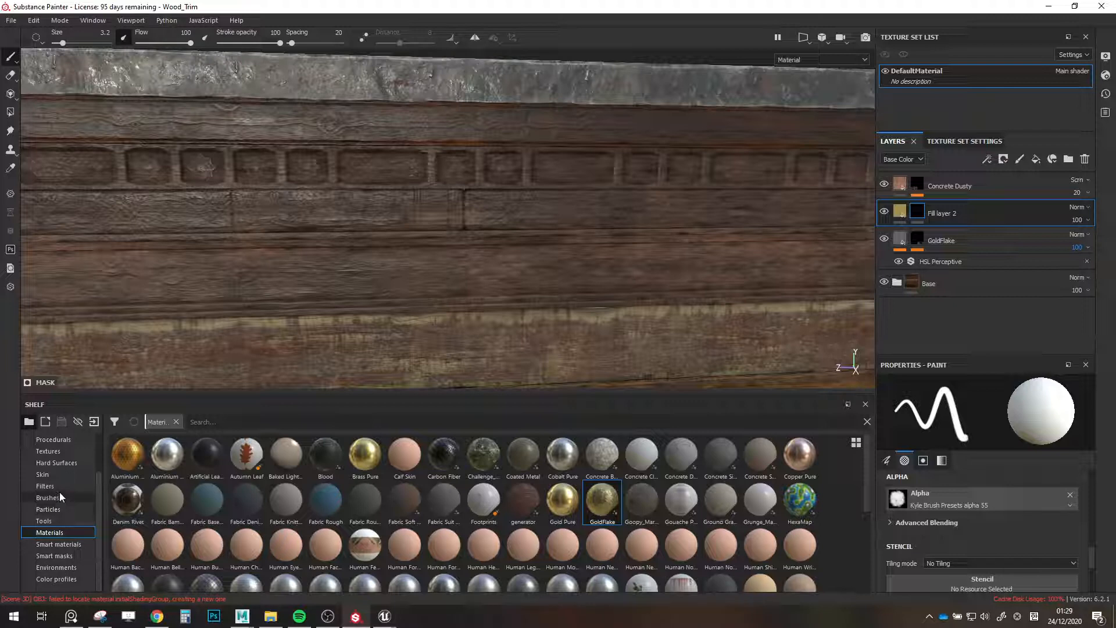
left_click(54, 556)
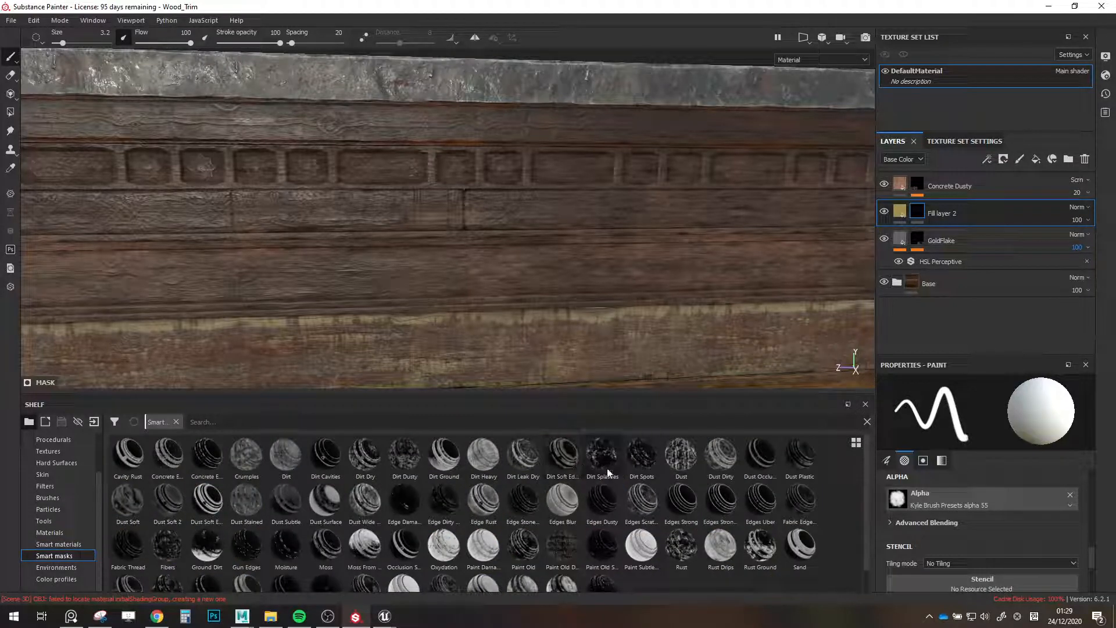
left_click_drag(698, 494, 934, 208)
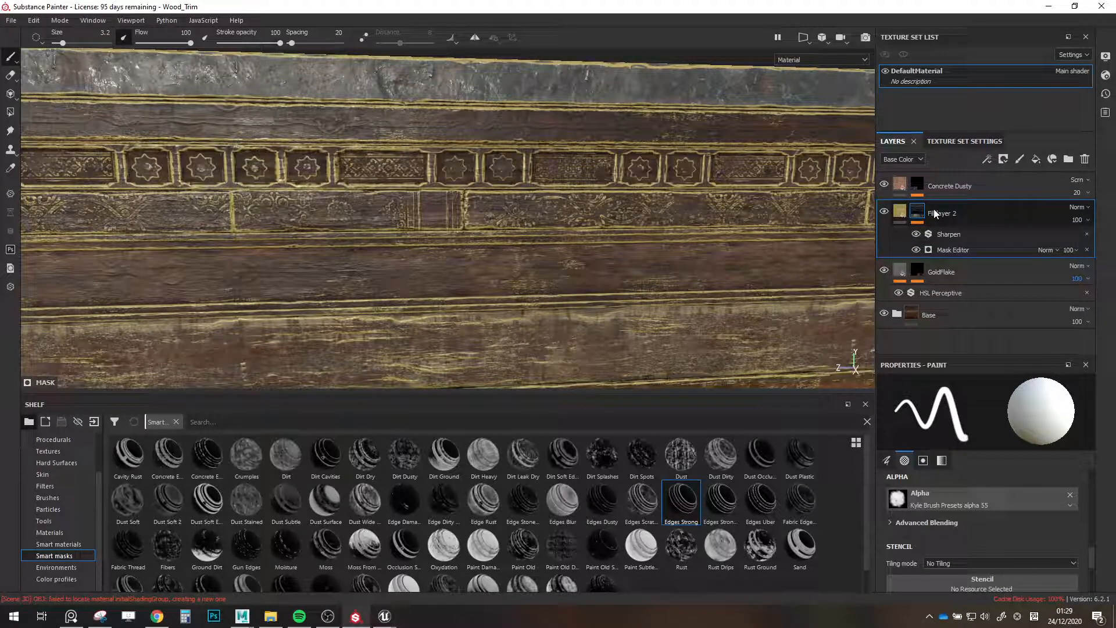
Turn off the smart mask's Sharpen filter and set the Mask Editor's Global Balance to 0.43 and Global Contrast to 0.56.
scroll(474, 256, "up", 3)
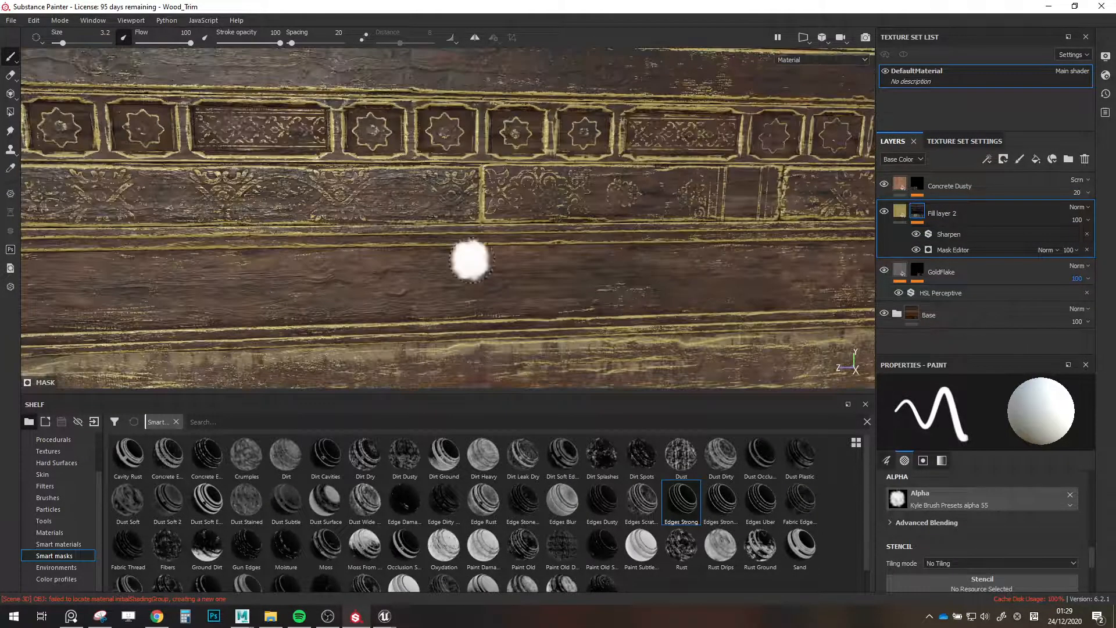
middle_click_drag(472, 260, 732, 281, "alt")
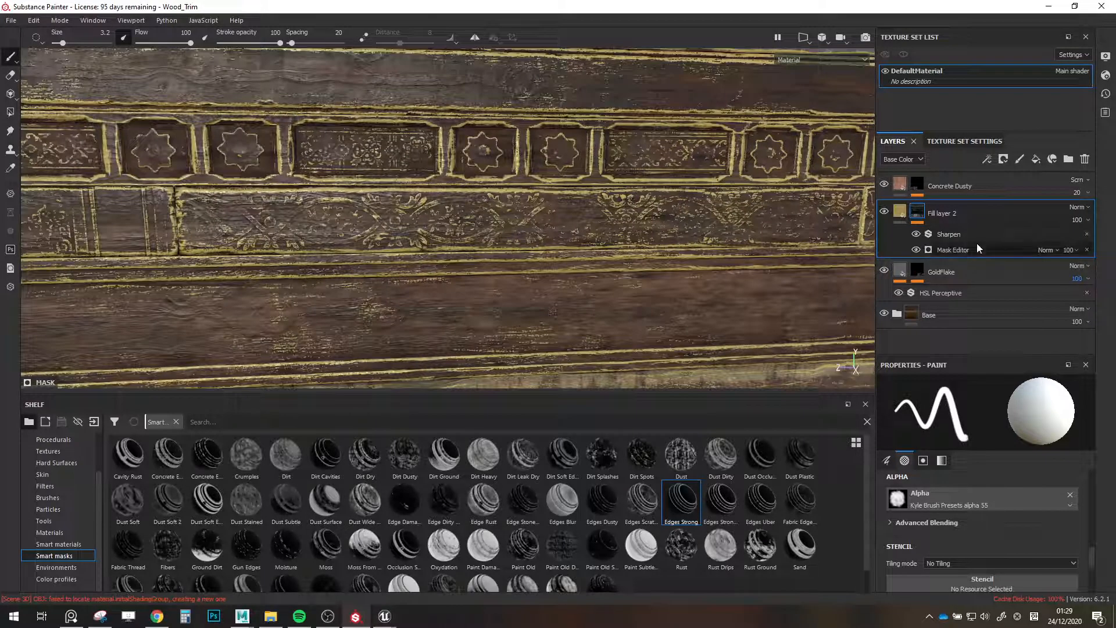
left_click(962, 234)
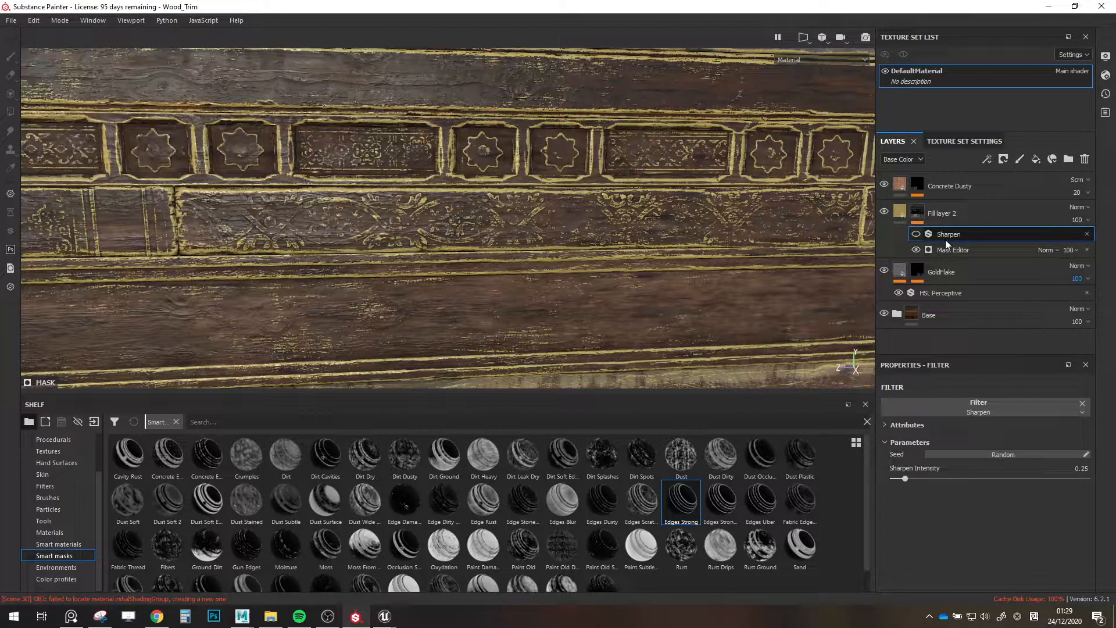
left_click(963, 250)
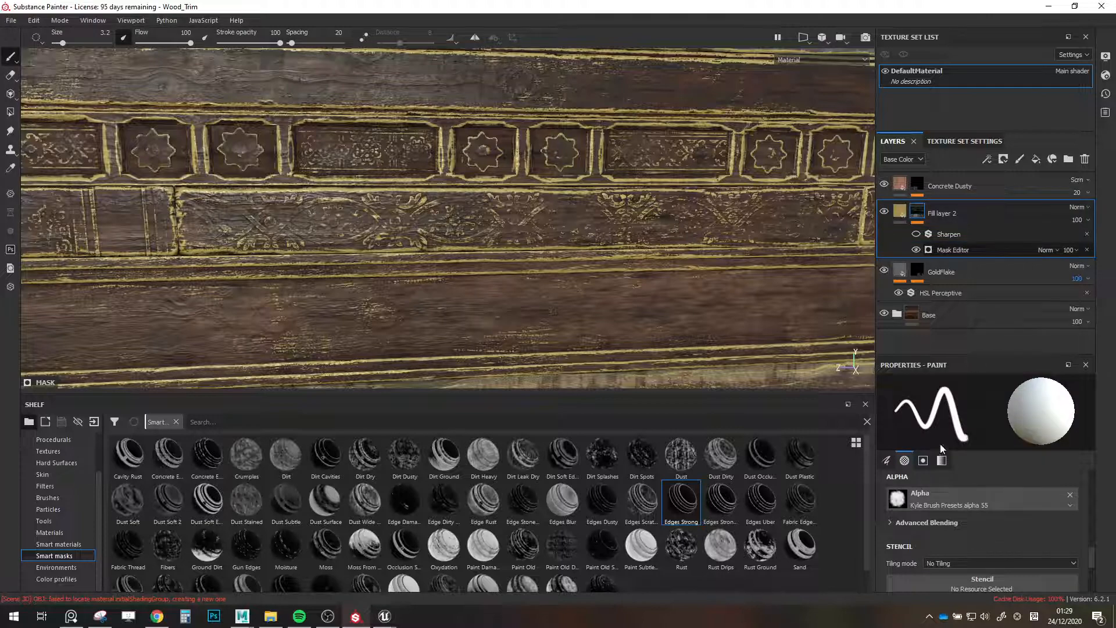
mouse_move(937, 469)
left_mouse_down()
mouse_move(1009, 474)
mouse_move(996, 469)
mouse_move(1088, 493)
left_mouse_up()
left_click_drag(998, 468, 974, 469)
left_click_drag(1026, 493, 998, 493)
Examine the gold edging on the carved ornaments and moldings along the trim from different angles.
right_click_drag(686, 273, 617, 282, "alt")
left_click_drag(617, 282, 595, 286, "alt")
middle_click_drag(594, 285, 411, 277, "alt")
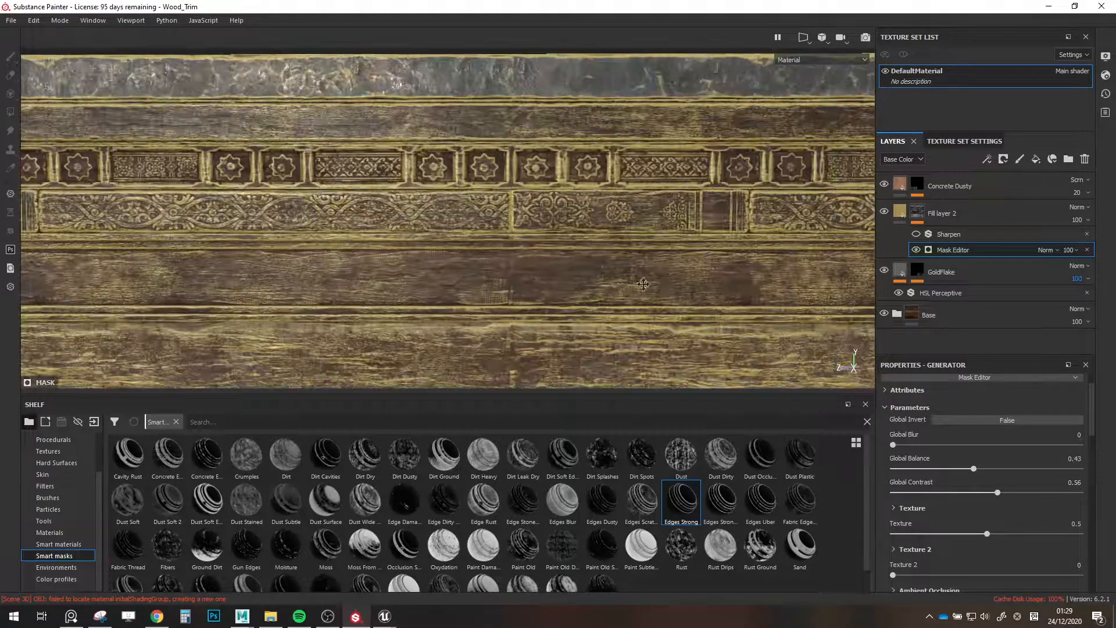
left_click_drag(644, 284, 613, 267, "alt")
middle_click_drag(613, 267, 407, 296, "alt")
left_click_drag(406, 296, 474, 283, "alt")
right_click_drag(573, 279, 392, 324, "alt")
middle_click_drag(391, 324, 710, 308, "alt")
middle_click_drag(549, 279, 595, 258, "alt")
right_click_drag(596, 257, 640, 260, "alt")
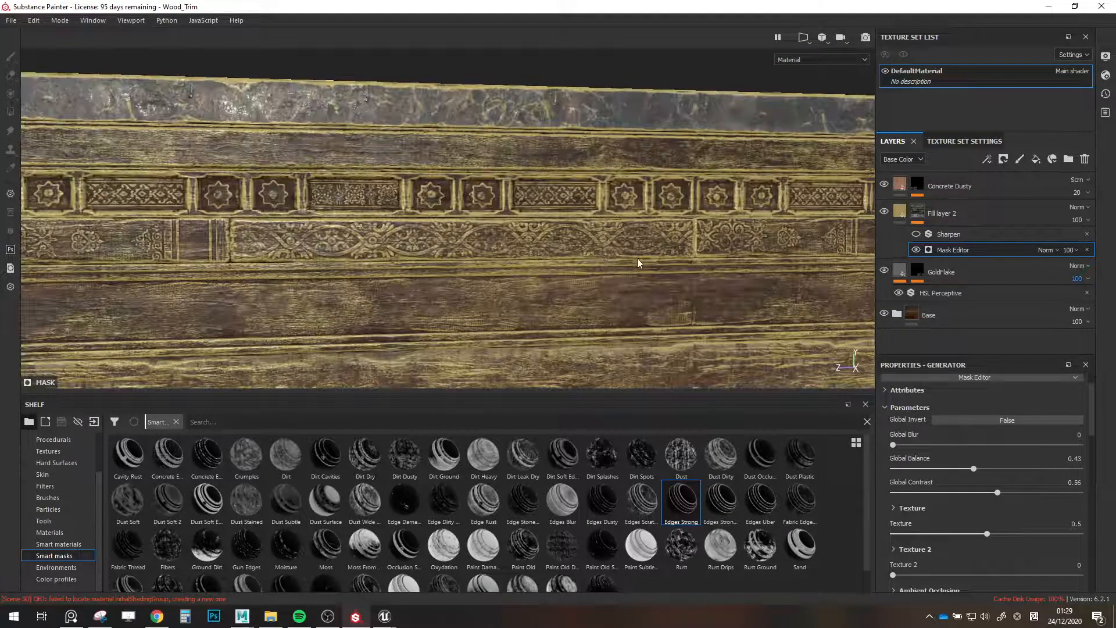
Hide Fill layer 2 and inspect the carved square panels at the end of the trim without the gold.
left_click(884, 211)
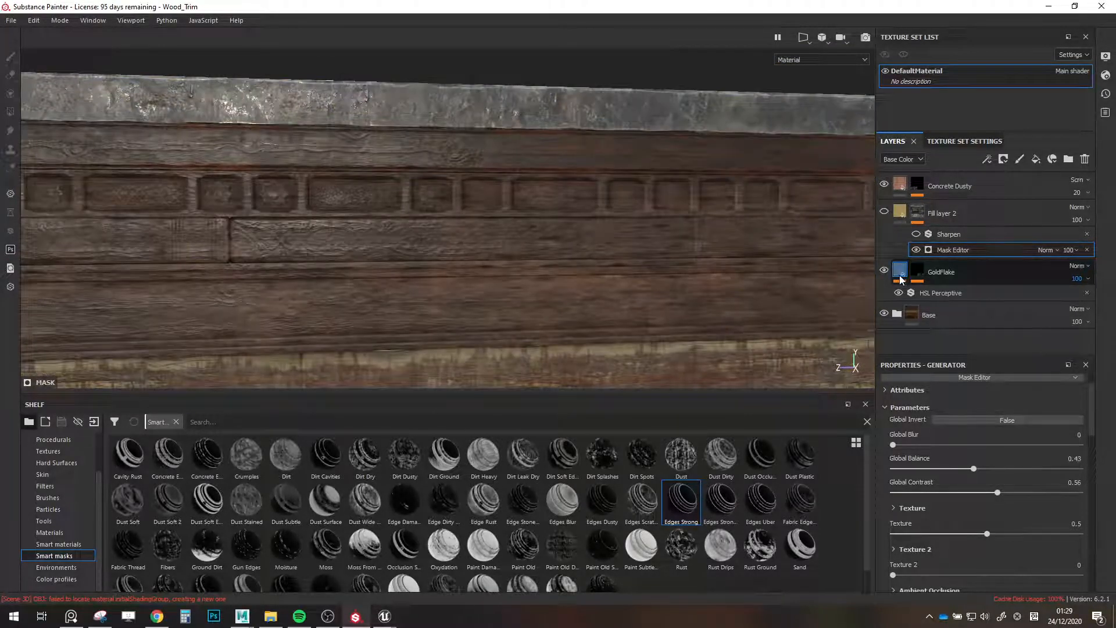
right_click_drag(449, 217, 409, 214, "alt")
middle_click_drag(116, 205, 291, 218, "alt")
right_click_drag(291, 218, 331, 219, "alt")
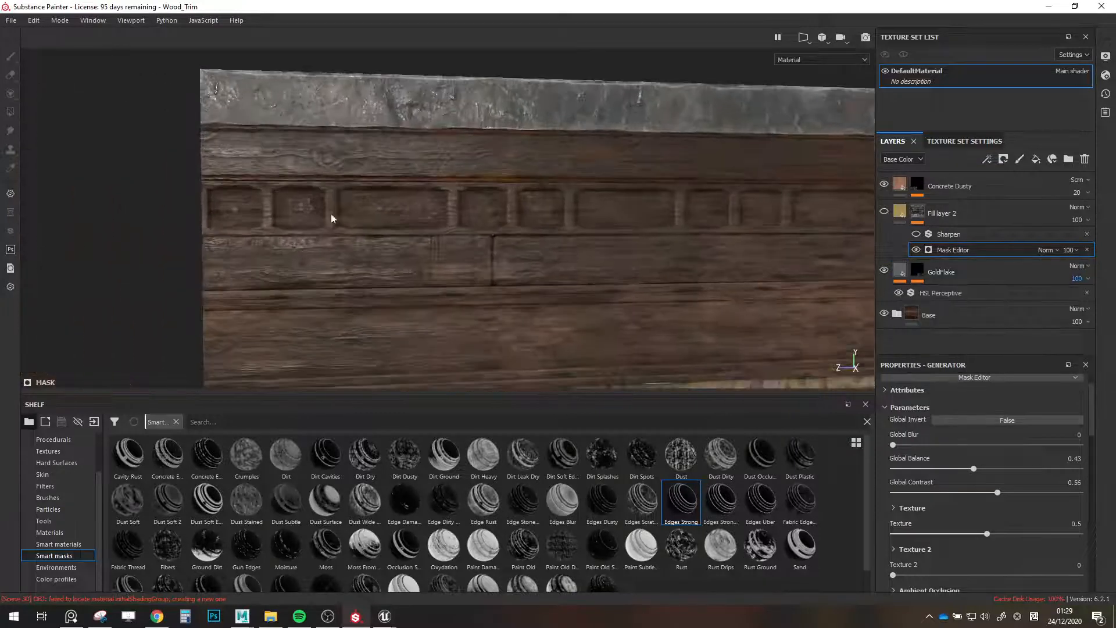
middle_click_drag(331, 218, 427, 261, "alt")
right_click_drag(427, 260, 448, 260, "alt")
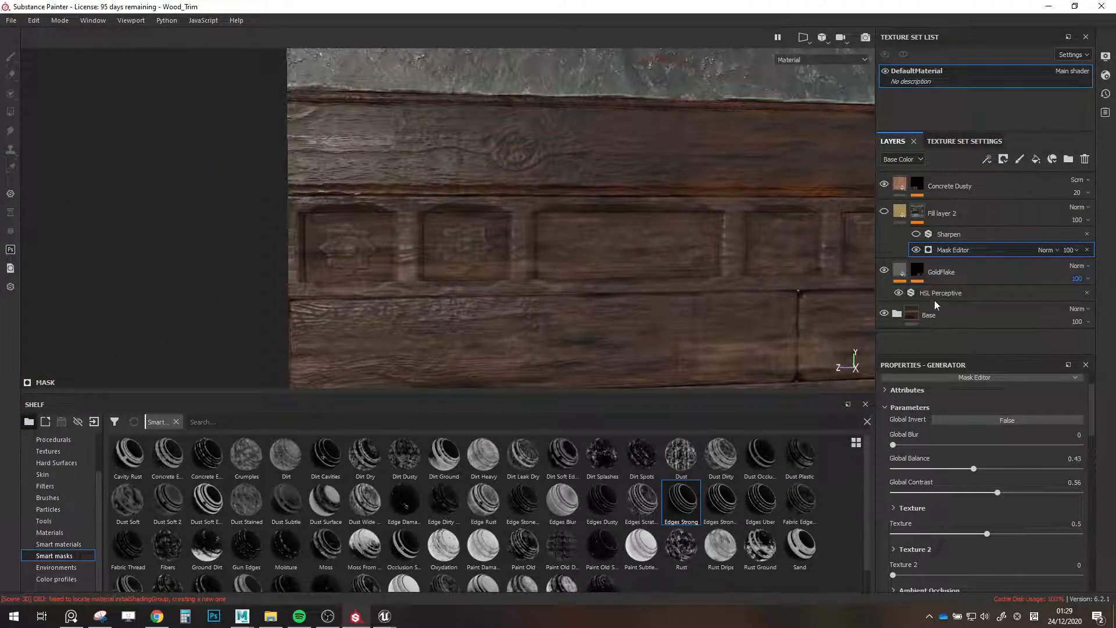
scroll(460, 277, "up", 3)
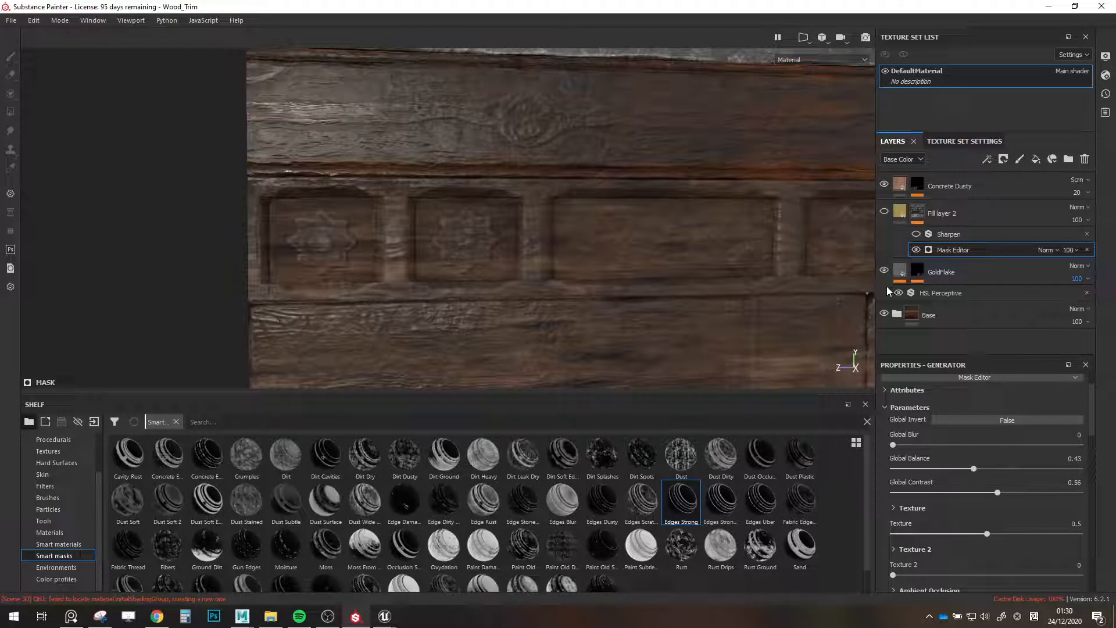
Expand the Base folder and move the Iron Old folder above MK-Wood_14.
left_click(896, 315)
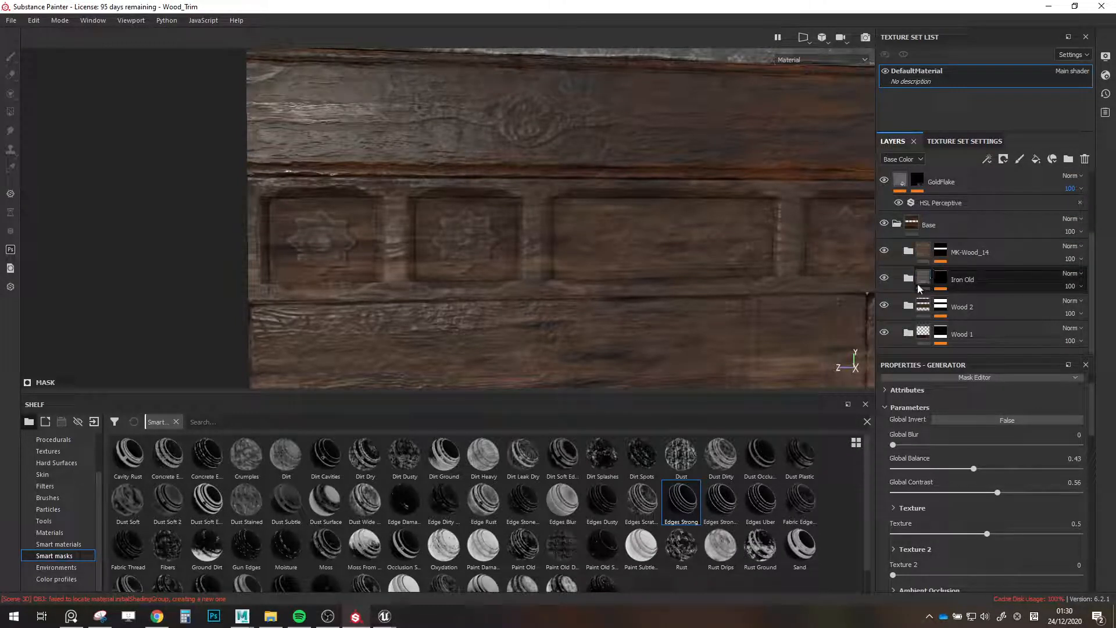
left_click(918, 285)
left_click_drag(918, 285, 908, 242)
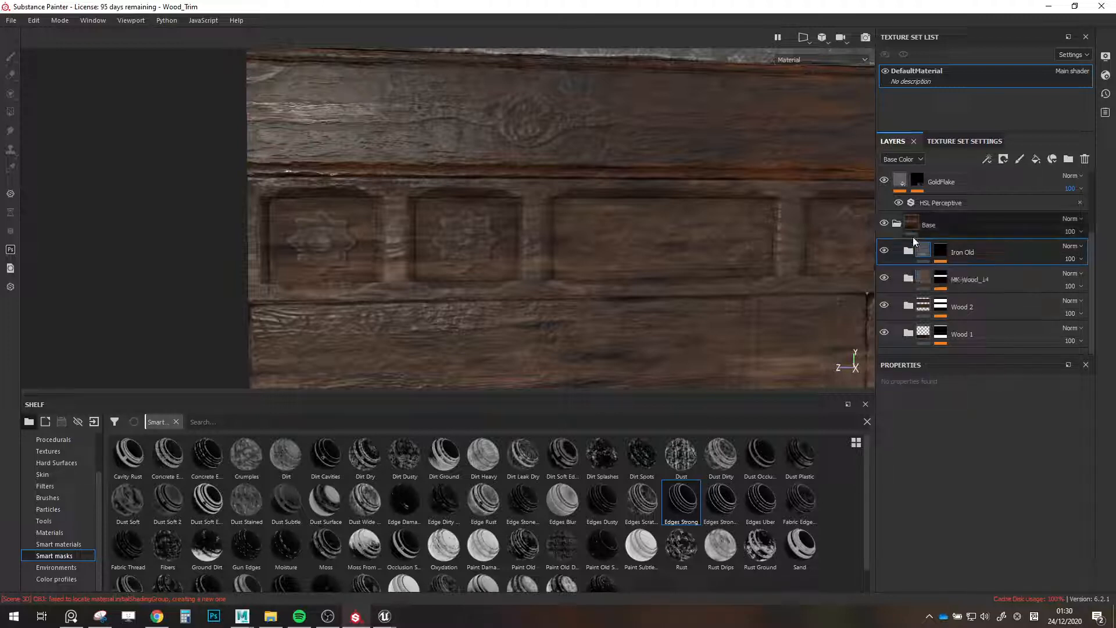
Check the Iron Old folder's blending mode in the Height and Normal channels, then return to Base Color.
left_click(898, 159)
left_click(893, 177)
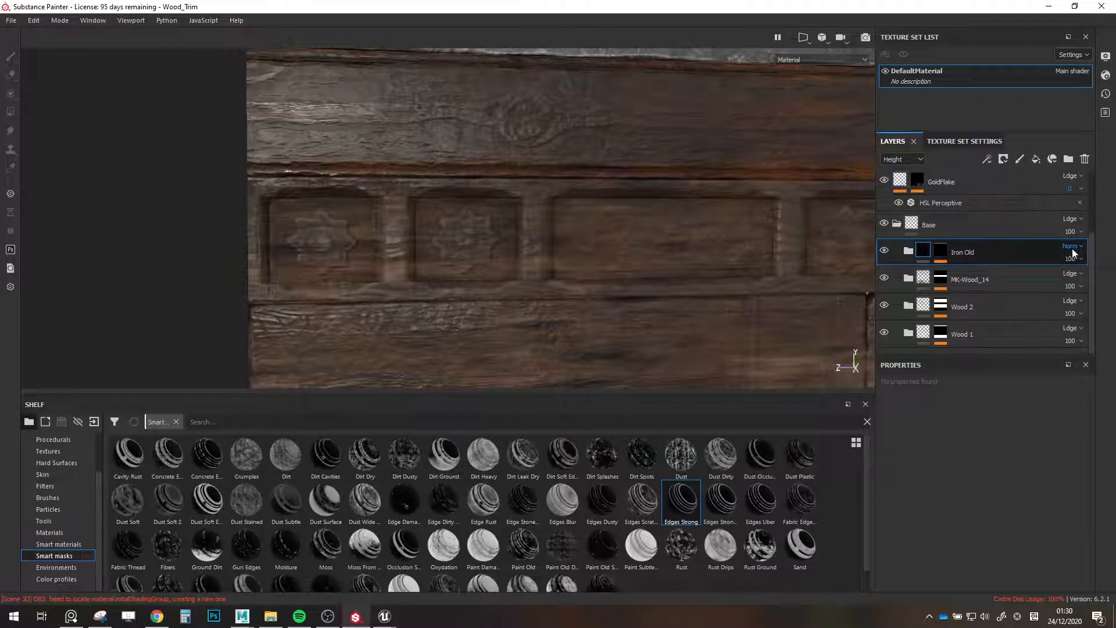
left_click(1070, 246)
left_click(1069, 248)
left_click(898, 159)
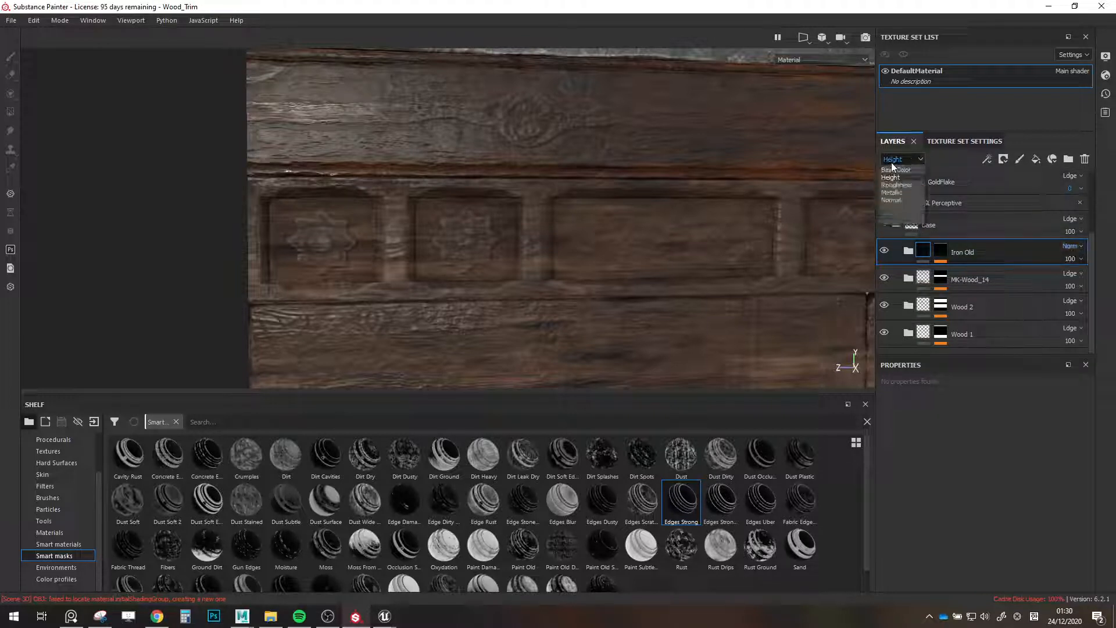
left_click(891, 200)
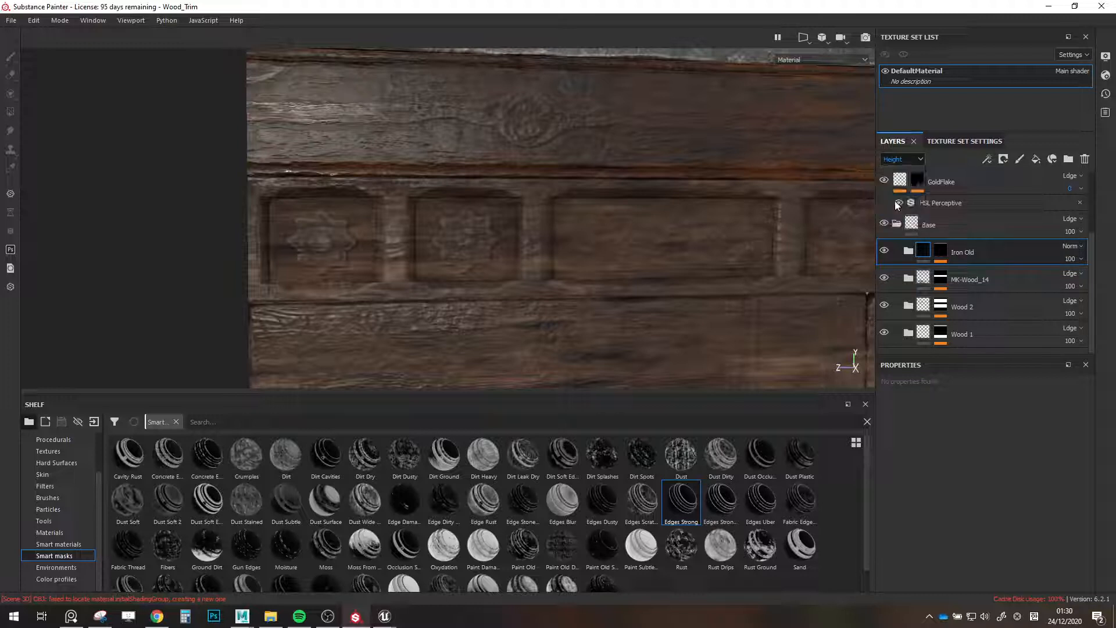
left_click(899, 160)
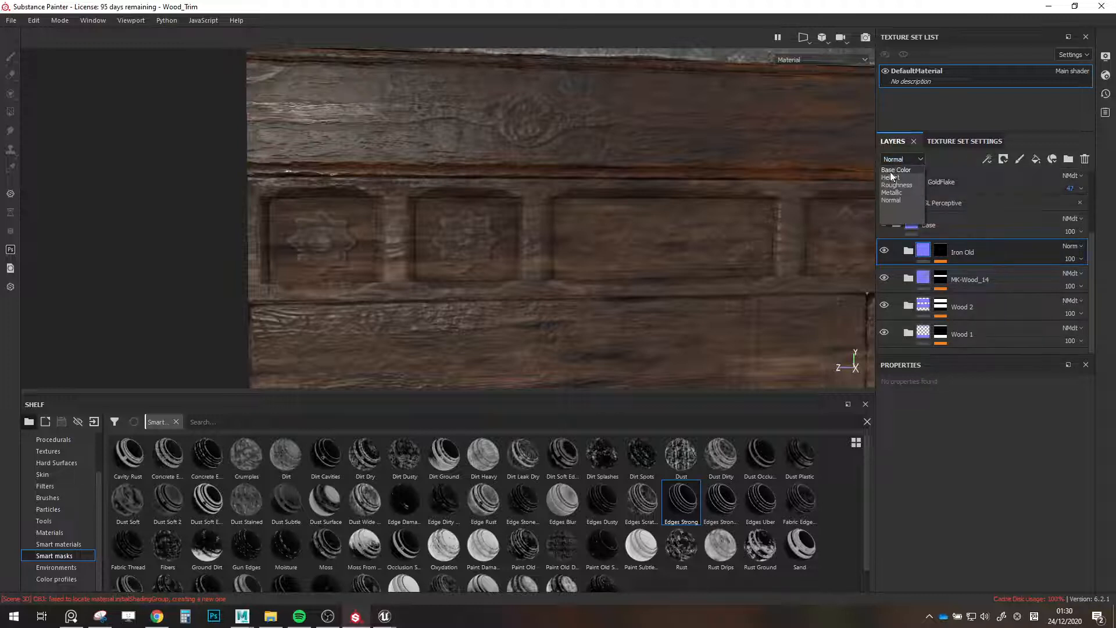
left_click(894, 170)
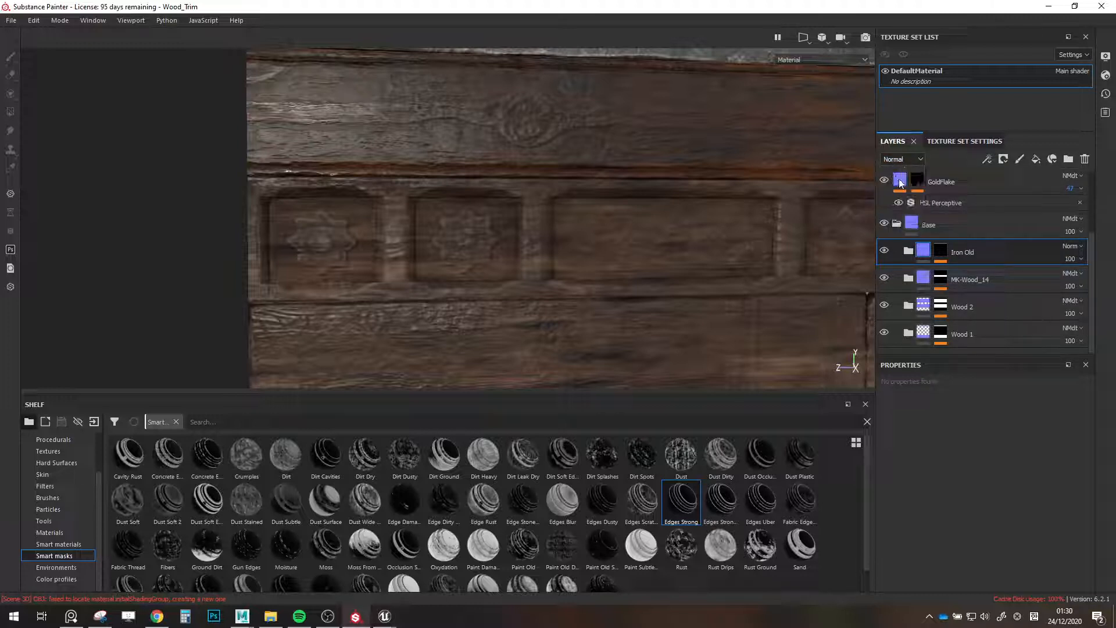
Add a paint effect above the color selection in the Iron Old folder's mask.
left_click(940, 253)
left_click(973, 271)
right_click(976, 272)
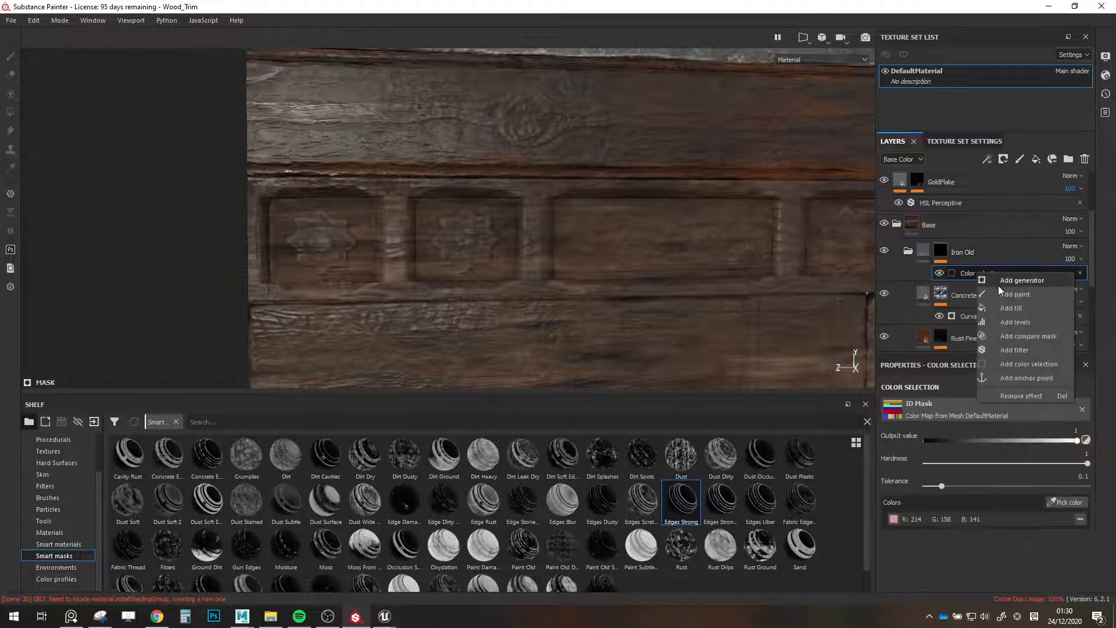
left_click(1003, 294)
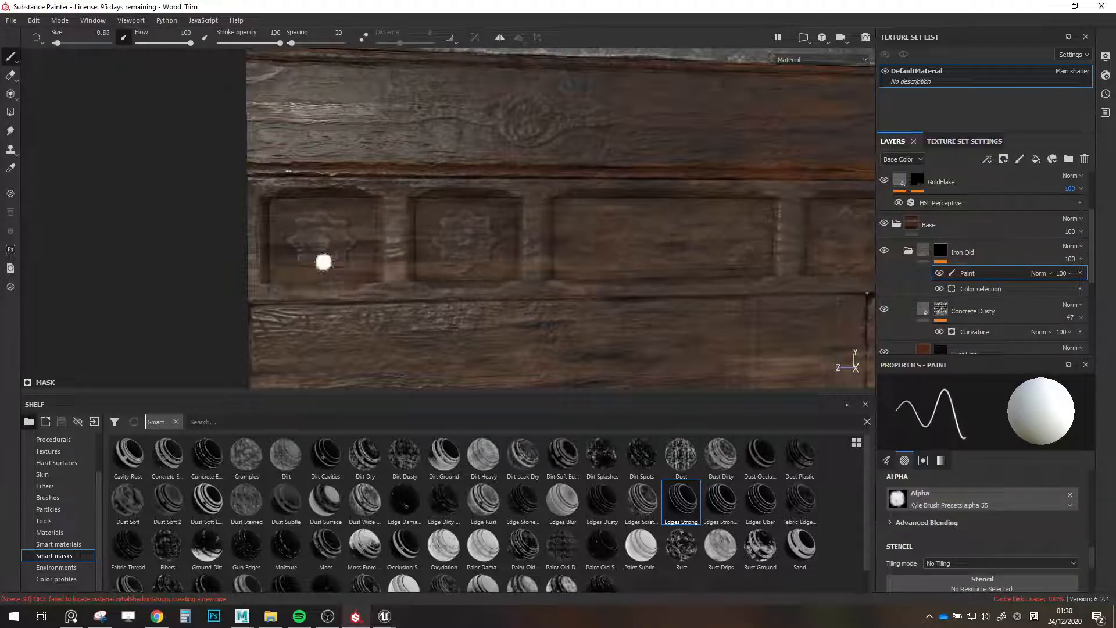
Try painting Iron Old at full white over the centre and upper points of the star in the first square panel.
key("bracketleft")
key("bracketleft")
key("bracketright")
key("bracketright")
left_click_drag(322, 239, 322, 250)
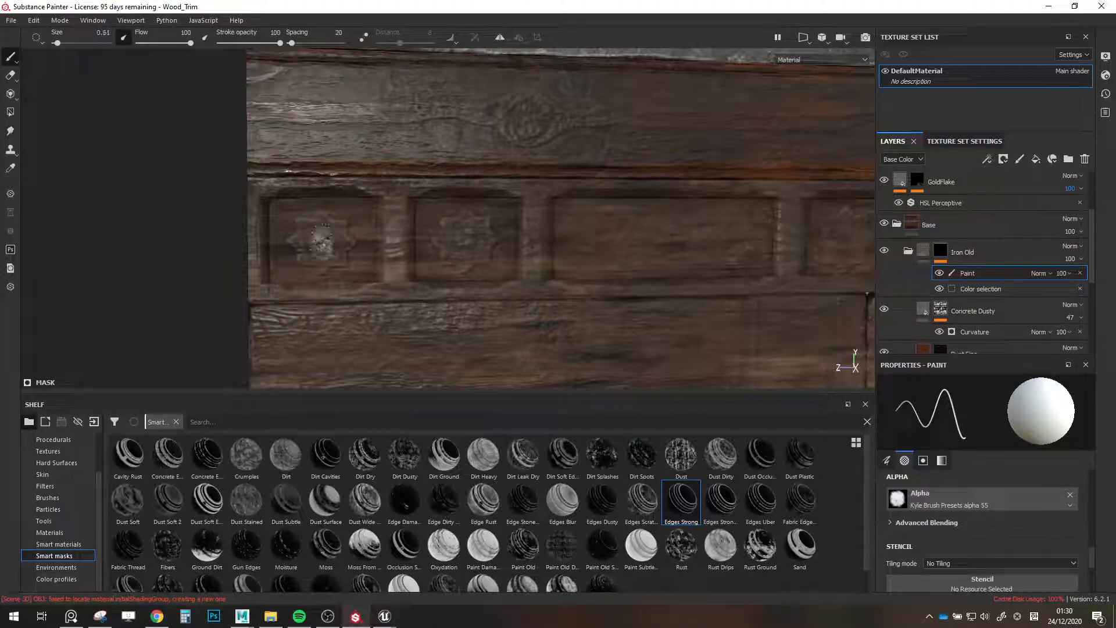
key("bracketleft")
left_click(942, 460)
scroll(309, 238, "up", 3)
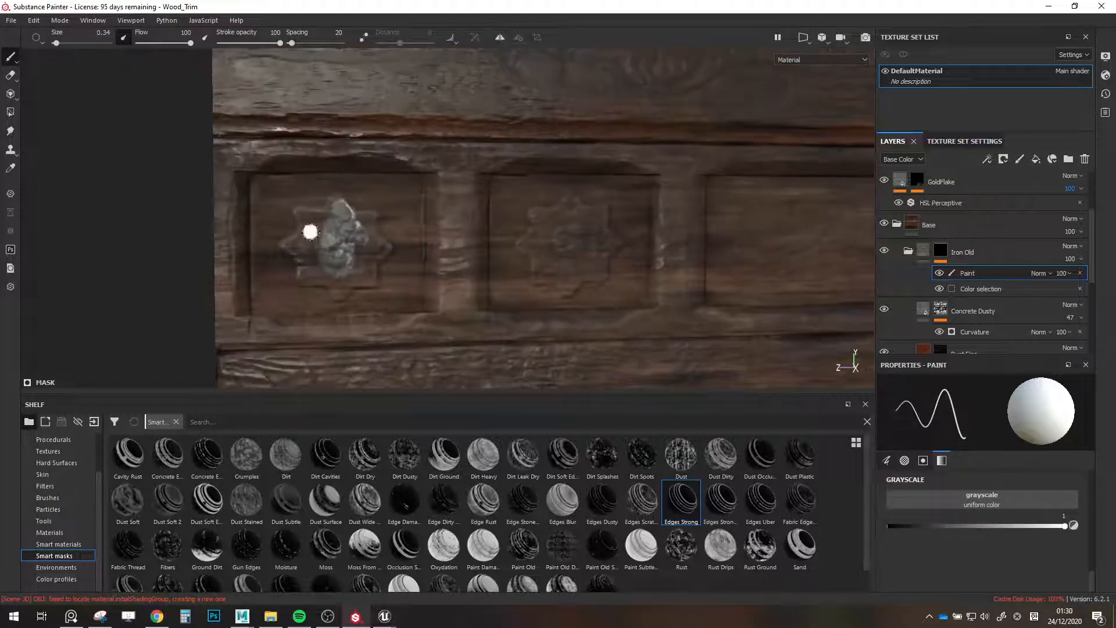
left_click_drag(302, 220, 343, 195)
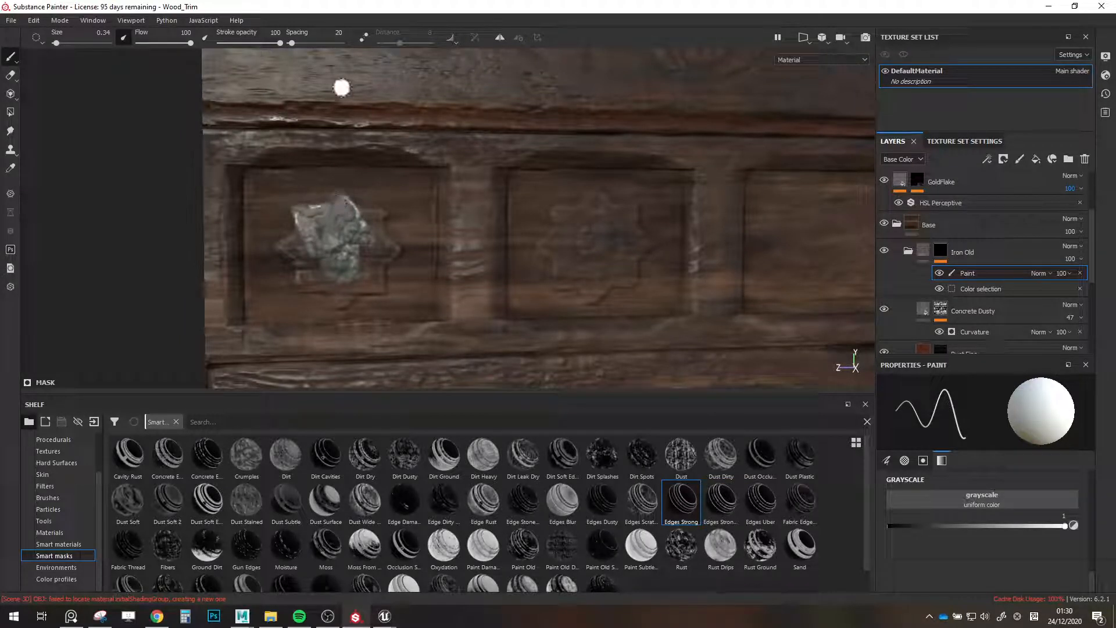
Extend the Iron Old paint over the rest of the first star, using a larger brush and a smaller one.
right_click_drag(337, 242, 361, 243, "ctrl")
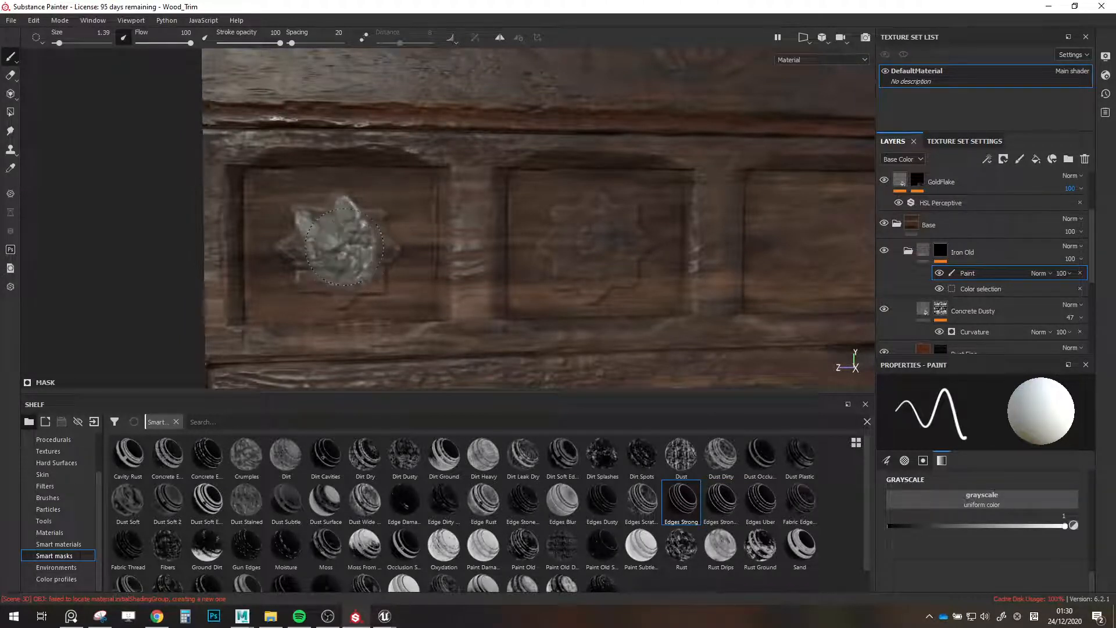
left_click_drag(344, 246, 351, 254)
right_click_drag(352, 255, 335, 254, "ctrl")
mouse_move(371, 238)
left_mouse_down()
mouse_move(376, 230)
mouse_move(368, 250)
mouse_move(365, 231)
left_mouse_up()
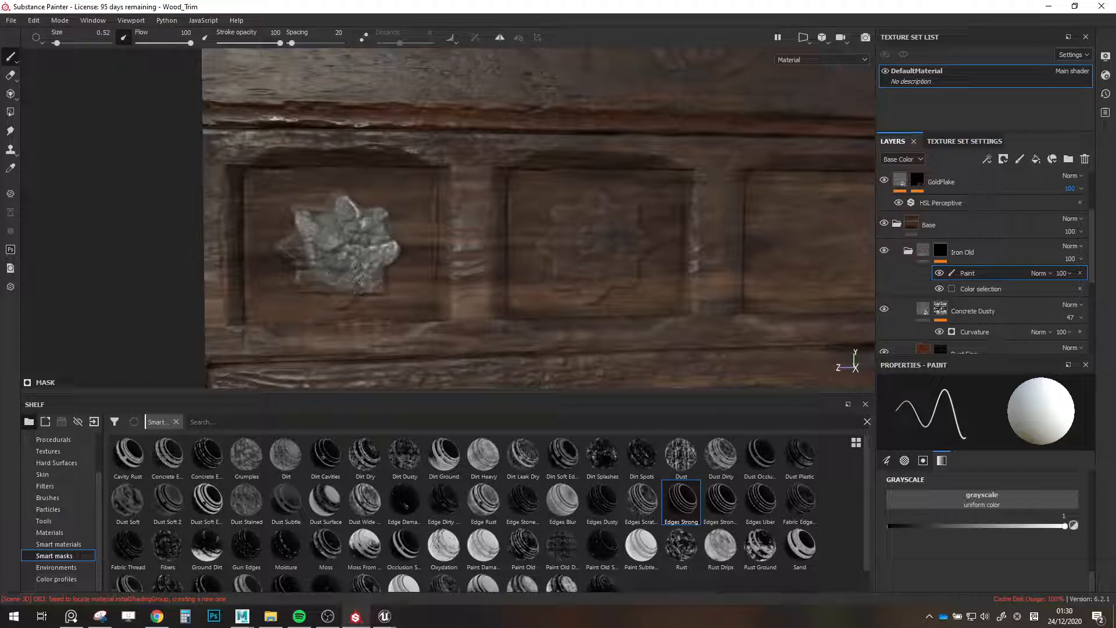
Remove the paint effect from the Iron Old mask, collapse the Base folder and select the topmost Concrete Dusty layer.
left_click(1081, 272)
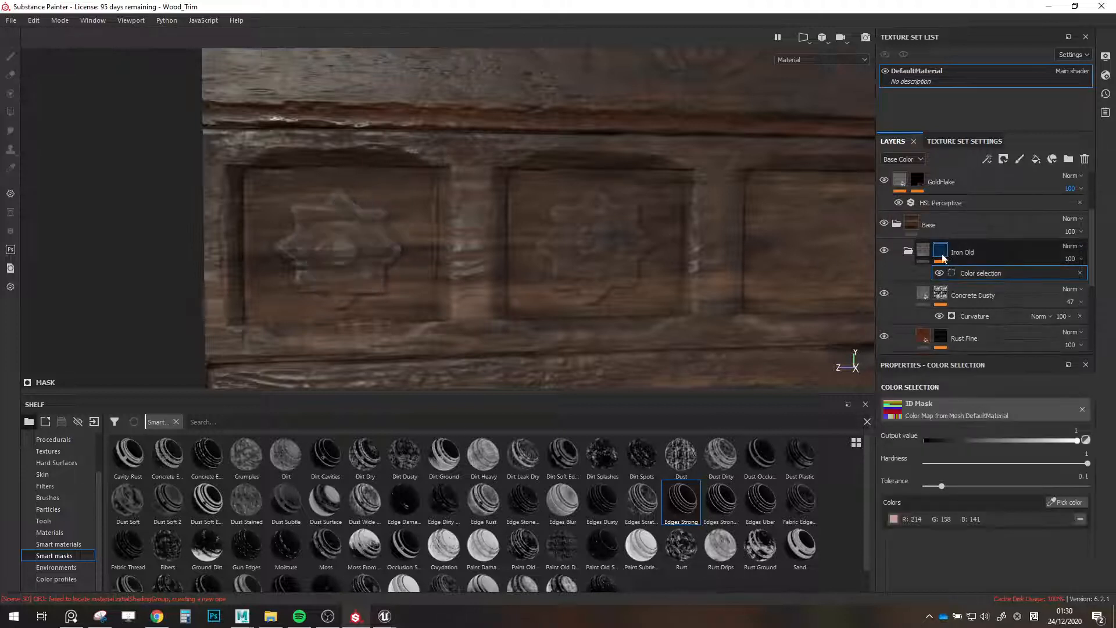
left_click(898, 226)
left_click(960, 194)
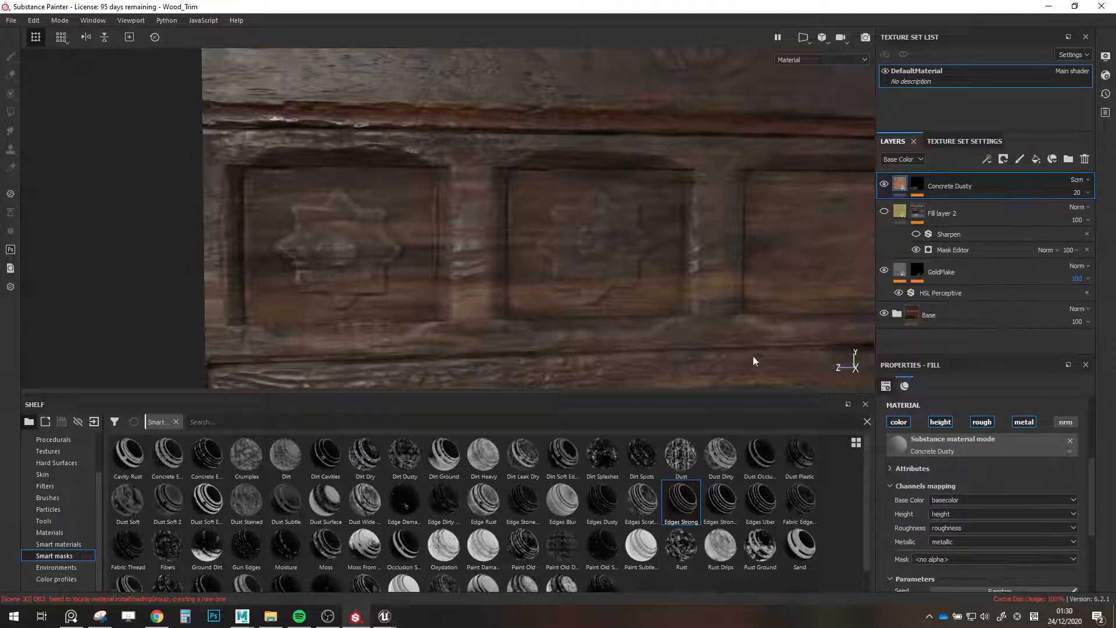
Browse the shelf's materials for a metal suited to the star ornaments.
left_click(46, 535)
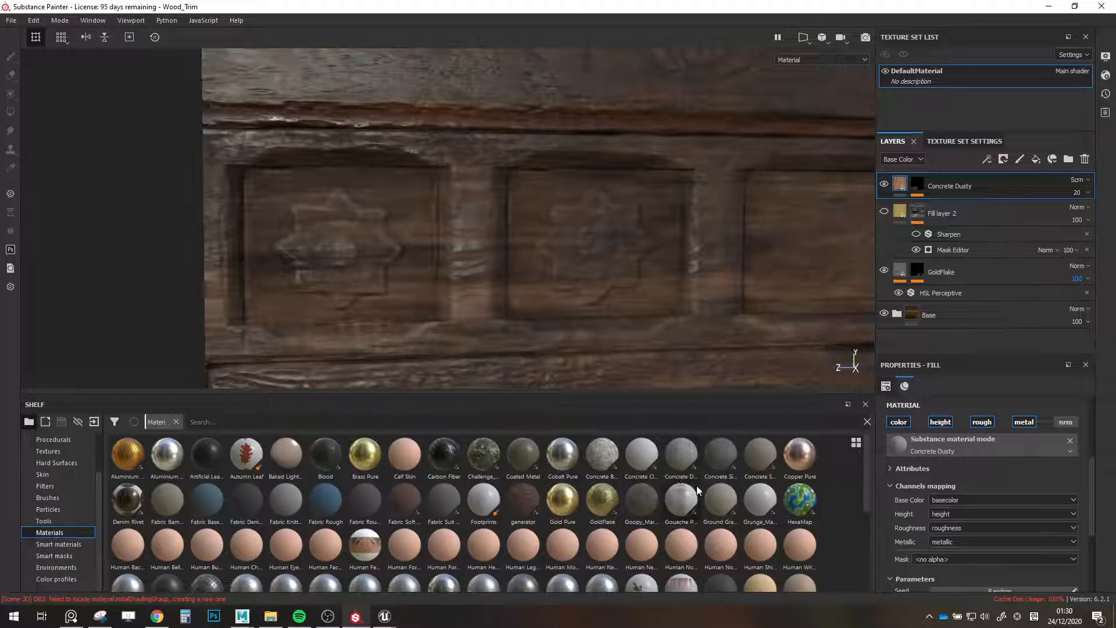
scroll(779, 523, "down", 3)
scroll(777, 547, "down", 1)
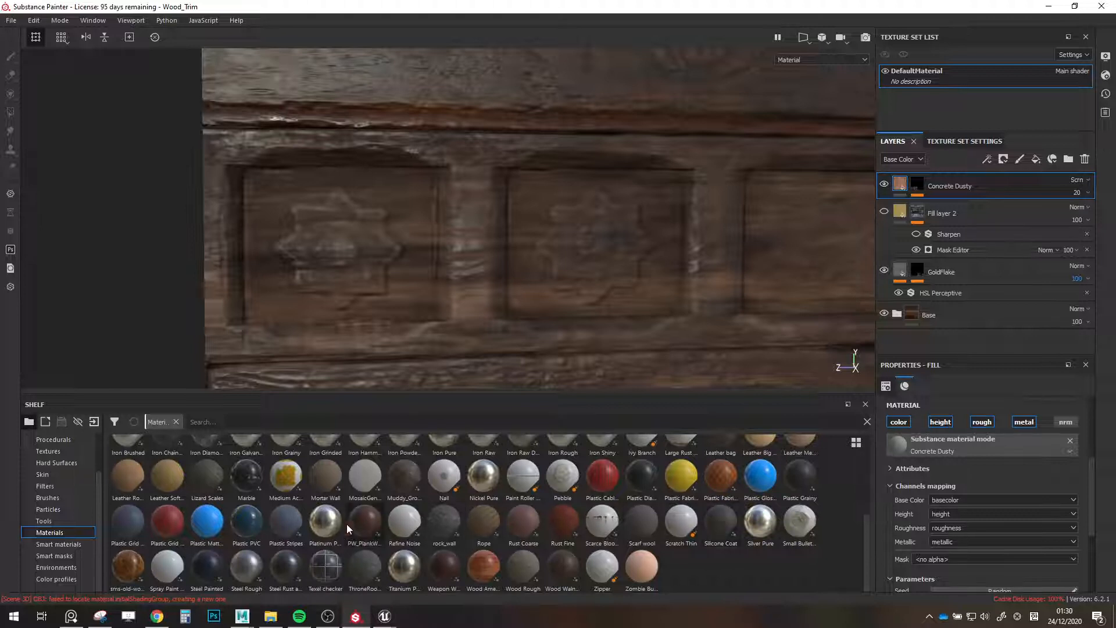
scroll(297, 516, "up", 5)
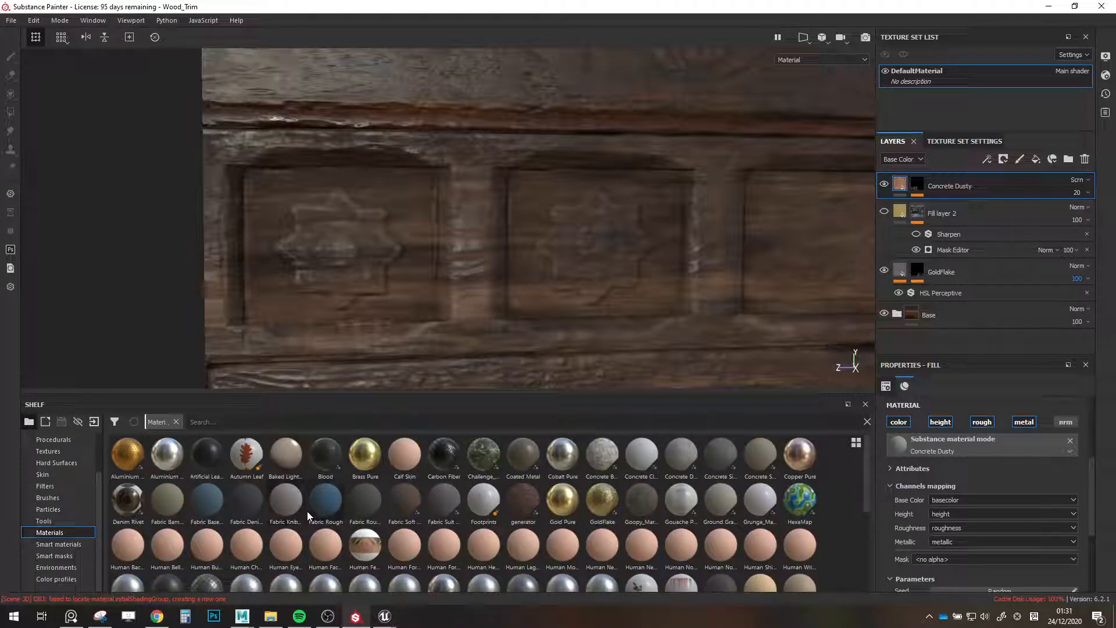
scroll(747, 493, "down", 3)
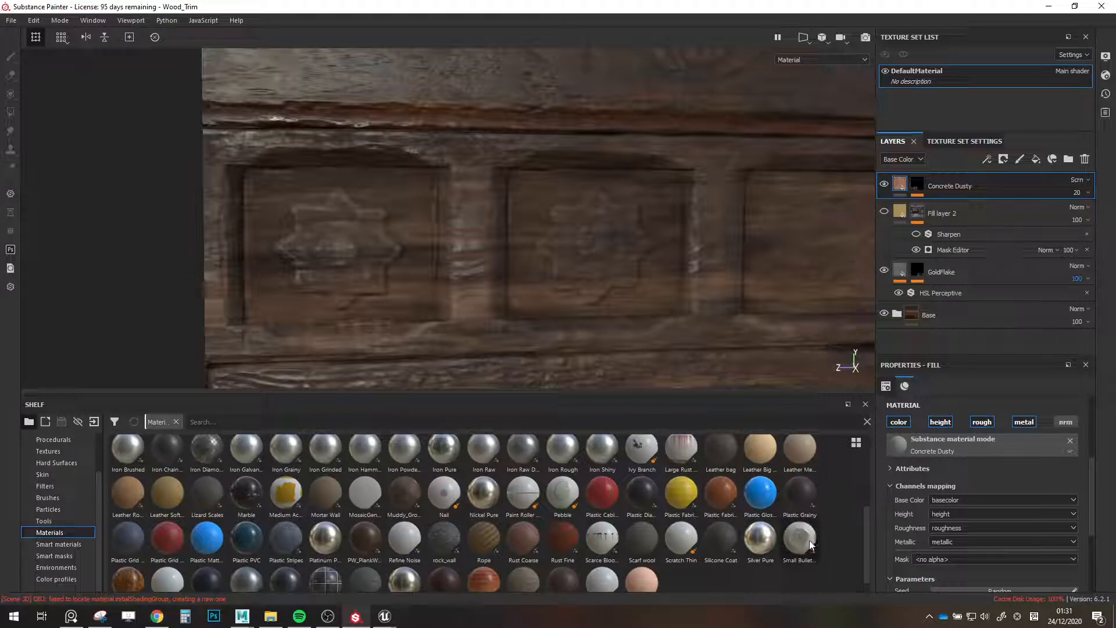
mouse_move(811, 544)
scroll(368, 567, "down", 1)
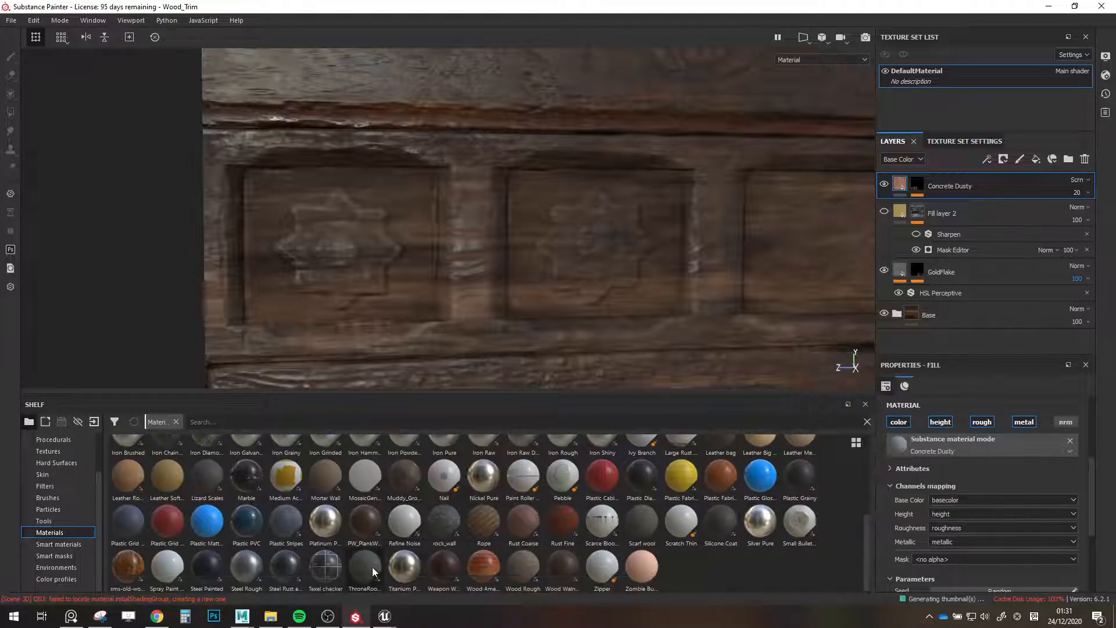
Add the Iron Forged Old smart material above Concrete Dusty and give it a black mask.
left_click(56, 545)
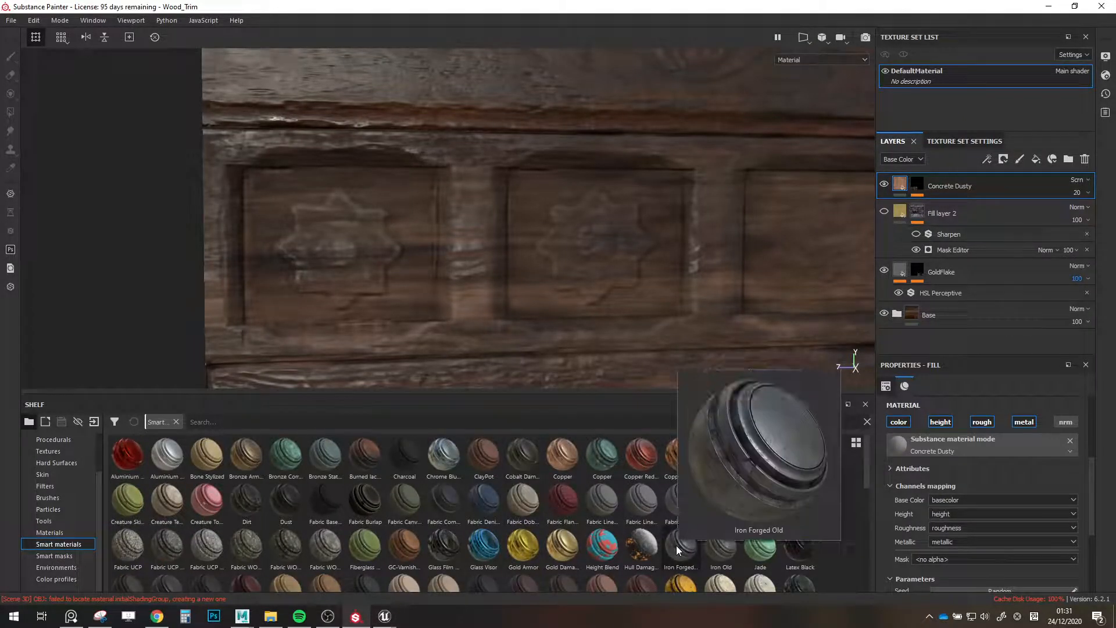
left_click_drag(677, 551, 957, 175)
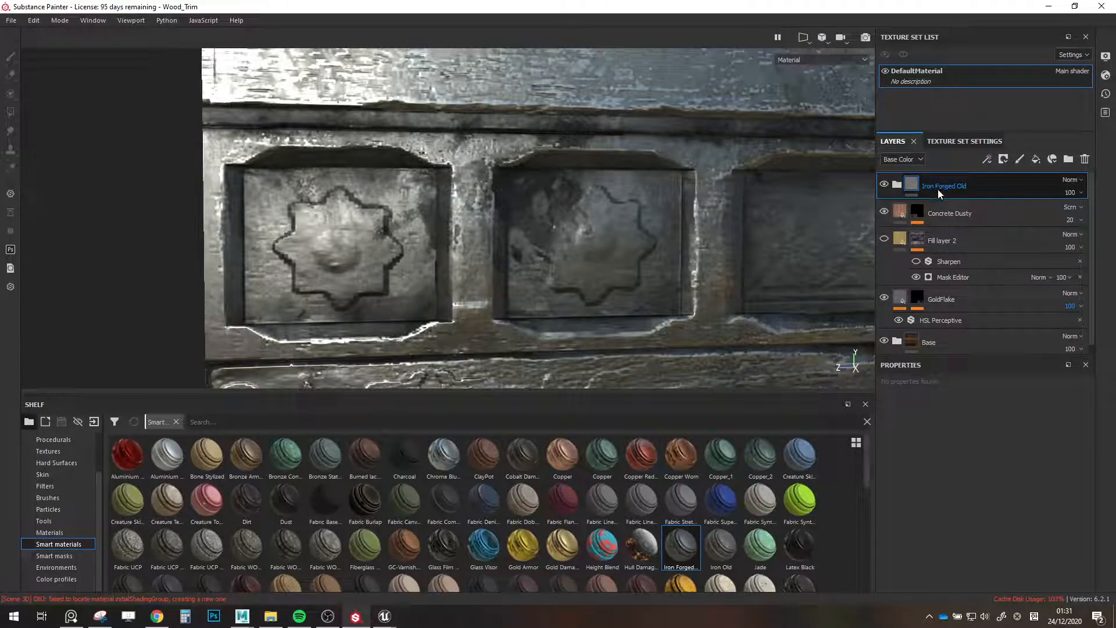
right_click(939, 190)
left_click(977, 23)
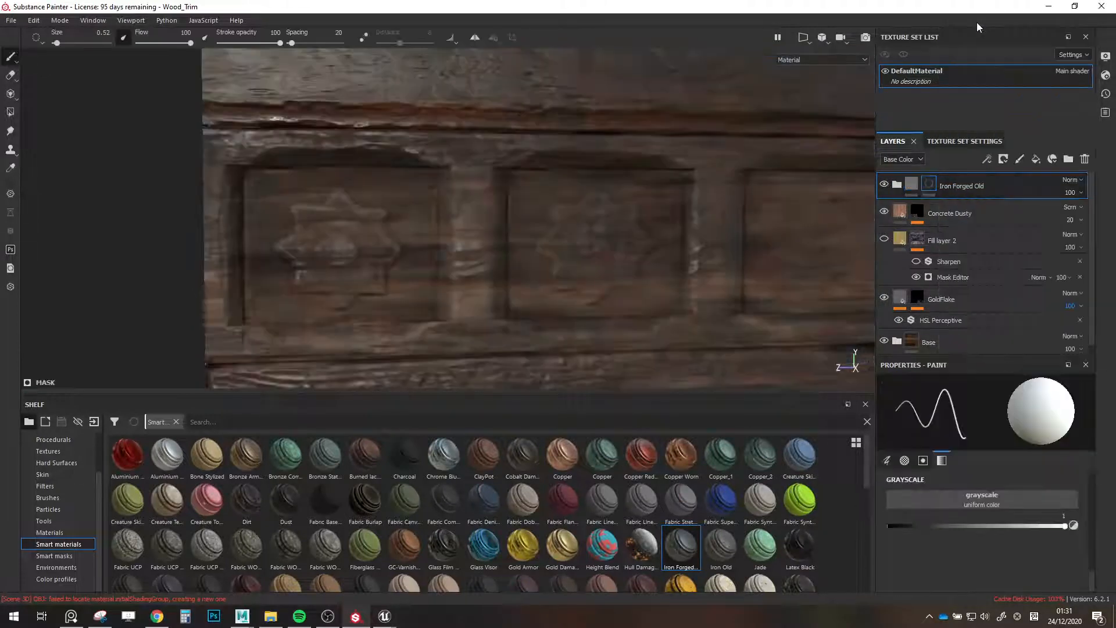
Try painting Iron Forged Old onto the first star's centre and upper edge, and undo the strokes.
mouse_move(346, 241)
left_mouse_down()
mouse_move(341, 257)
mouse_move(339, 197)
left_mouse_up()
key("[")
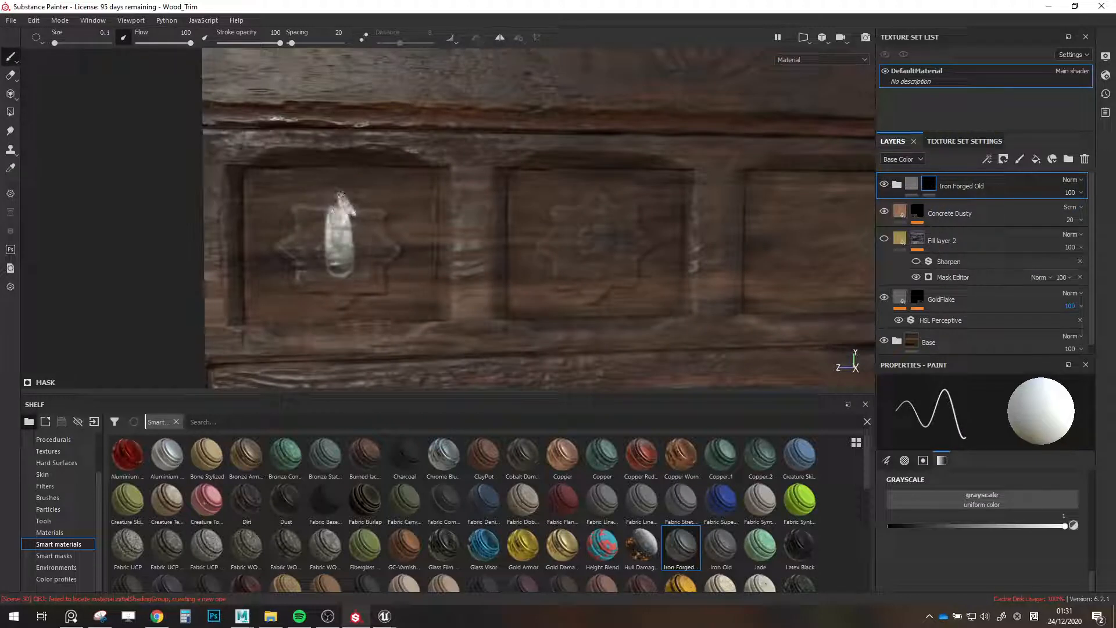
key("]")
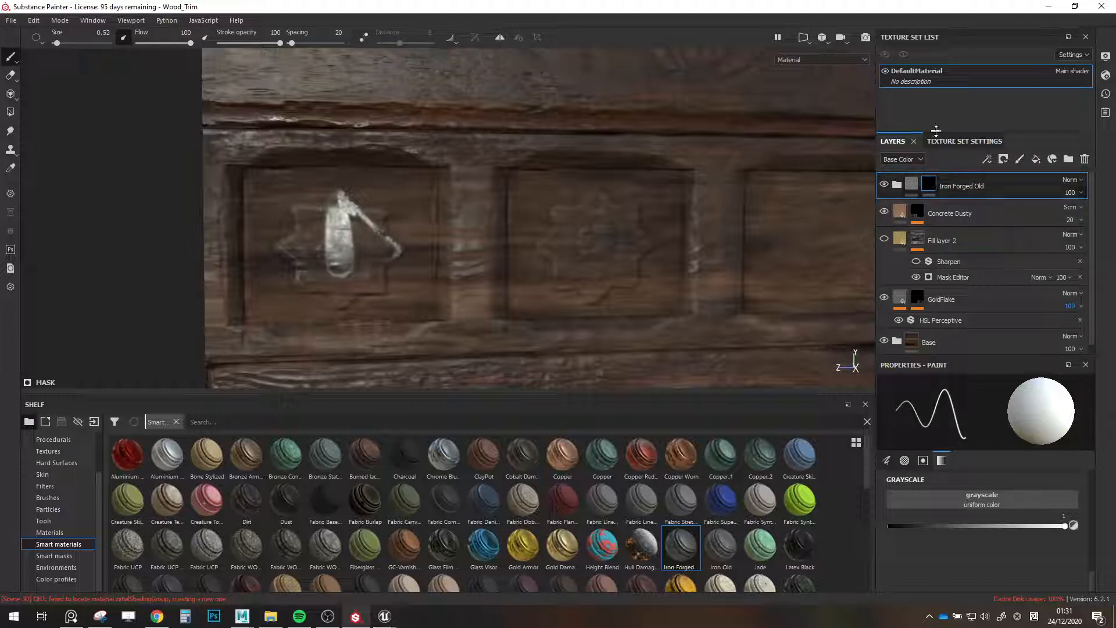
key("ctrl+z")
key("ctrl+z")
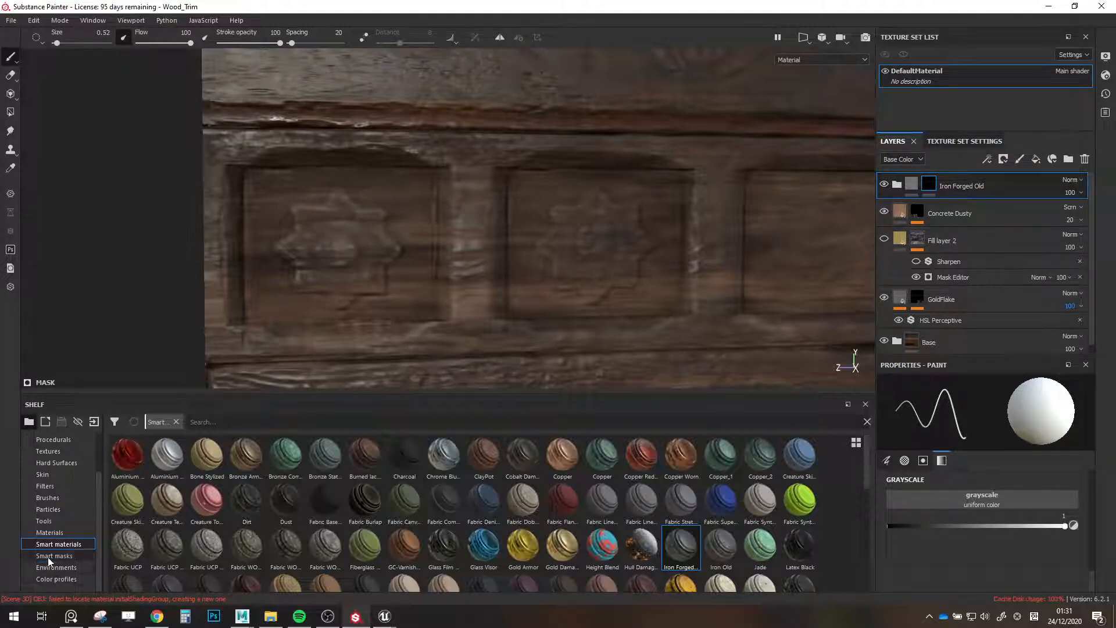
Apply the Sand smart mask to the Iron Forged Old folder and open its Mask Editor settings.
left_click(54, 555)
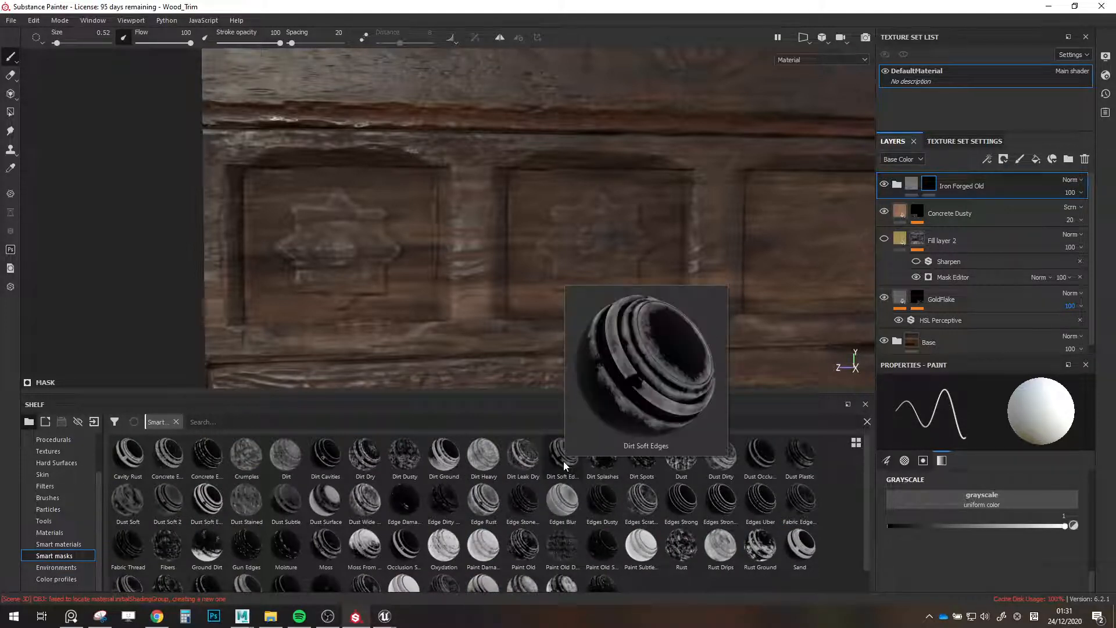
left_click_drag(808, 545, 951, 175)
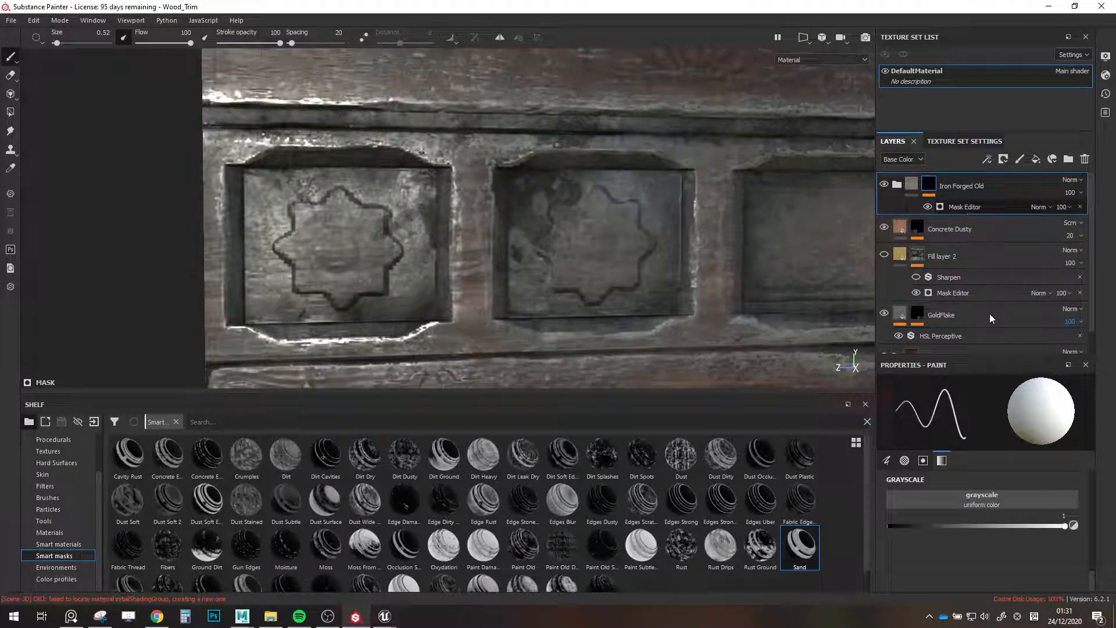
left_click(961, 206)
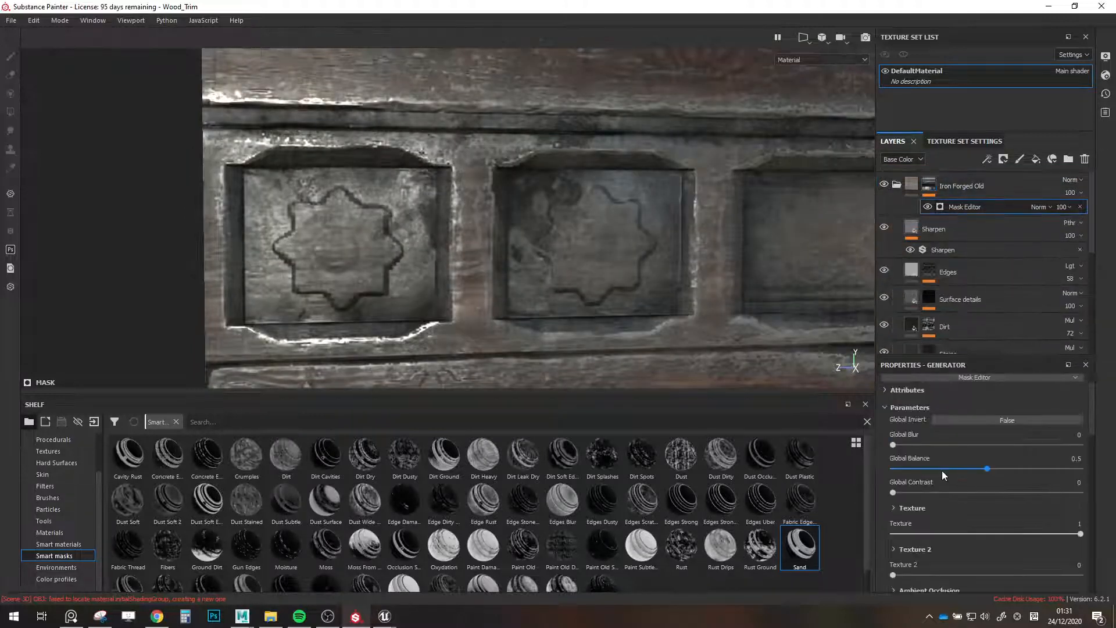
Set the Mask Editor's Global Balance to 0.13, Global Contrast to 0.42 and Texture to 0.
left_click_drag(942, 470, 1005, 499)
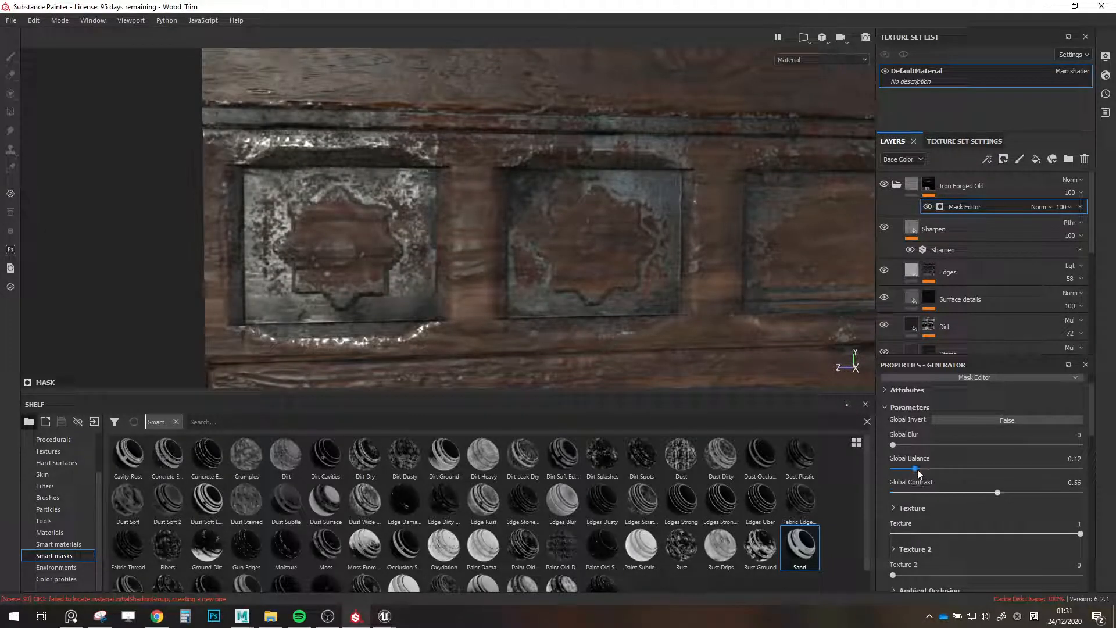
left_click_drag(918, 470, 880, 498)
scroll(981, 525, "down", 1)
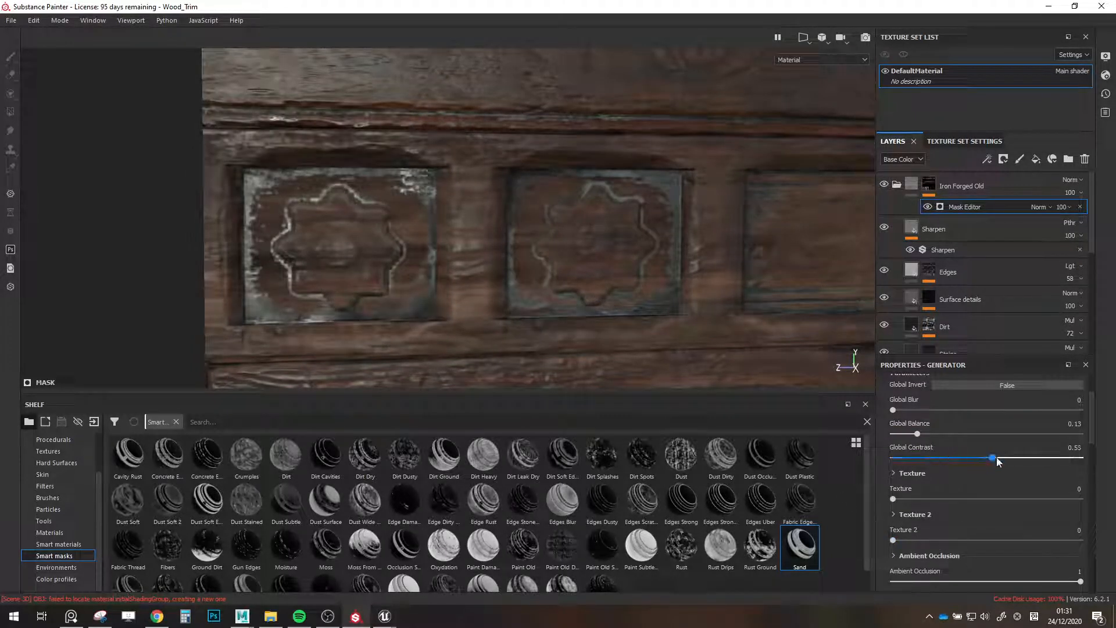
left_click_drag(960, 461, 972, 458)
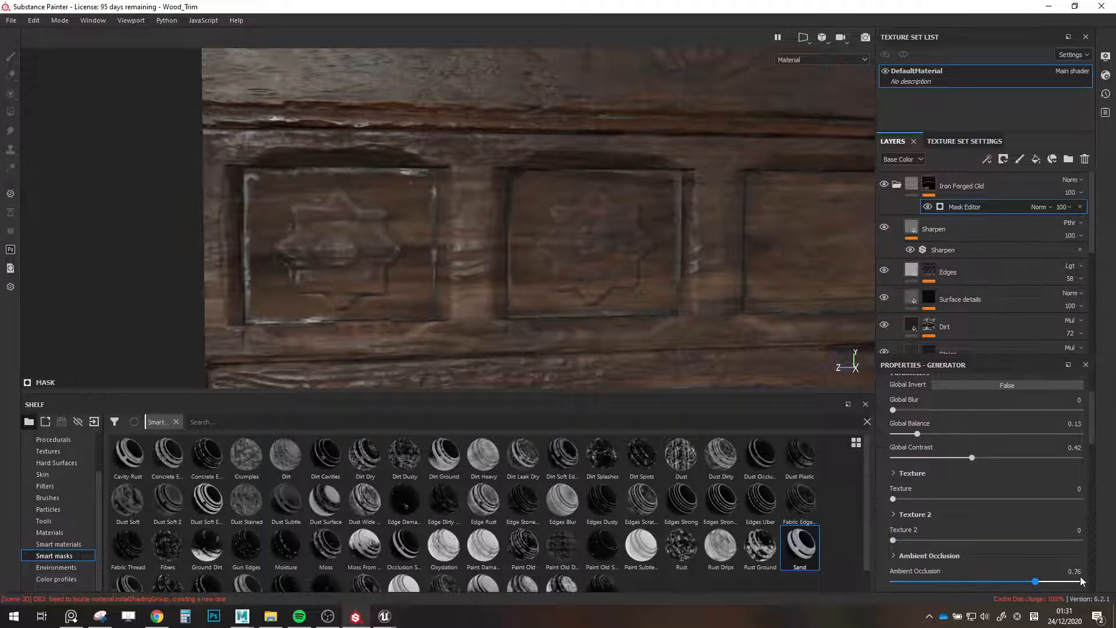
Try Curvature values of 0.44 for Soft and 0.6 for Medium, and remove the Mask Editor from the mask.
scroll(1019, 486, "down", 3)
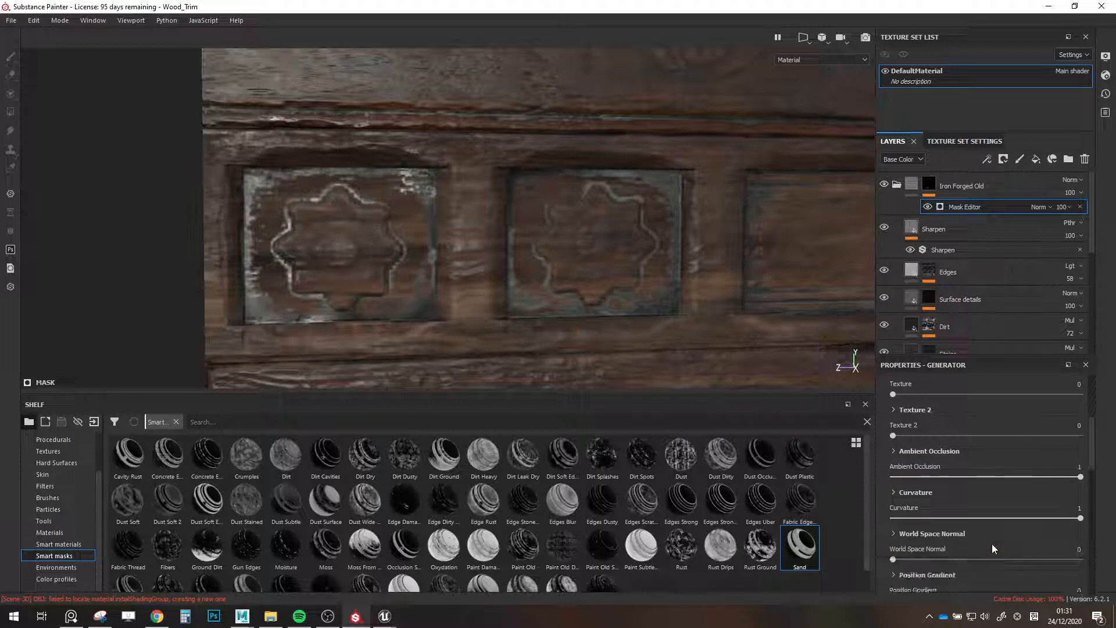
left_click_drag(908, 518, 1103, 515)
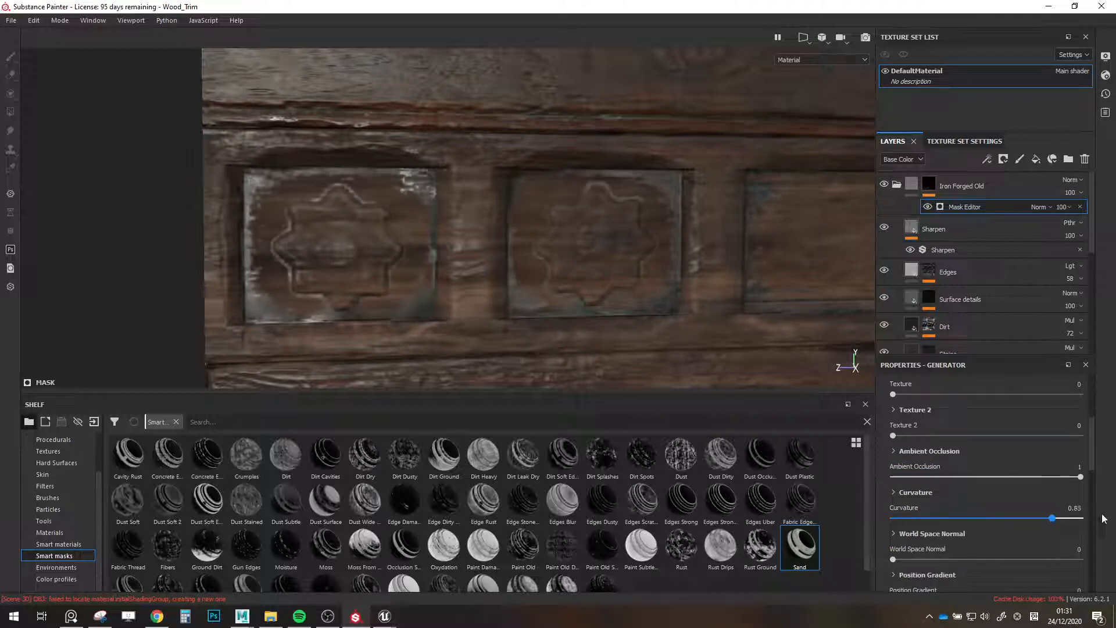
left_click(894, 493)
scroll(912, 517, "down", 1)
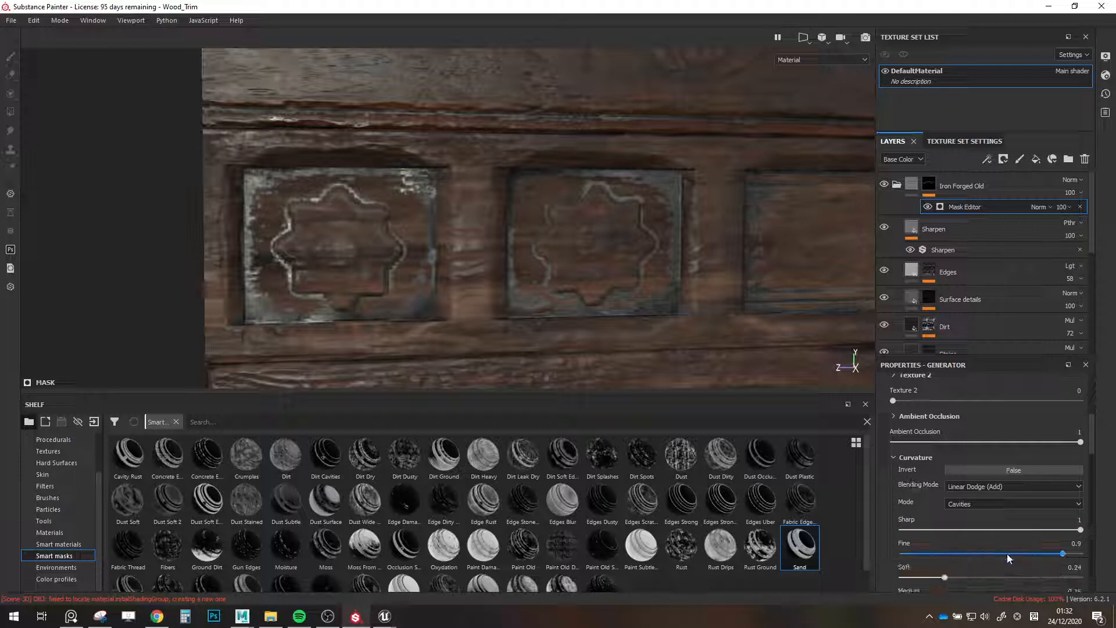
scroll(1007, 553, "down", 1)
left_click_drag(946, 542, 981, 543)
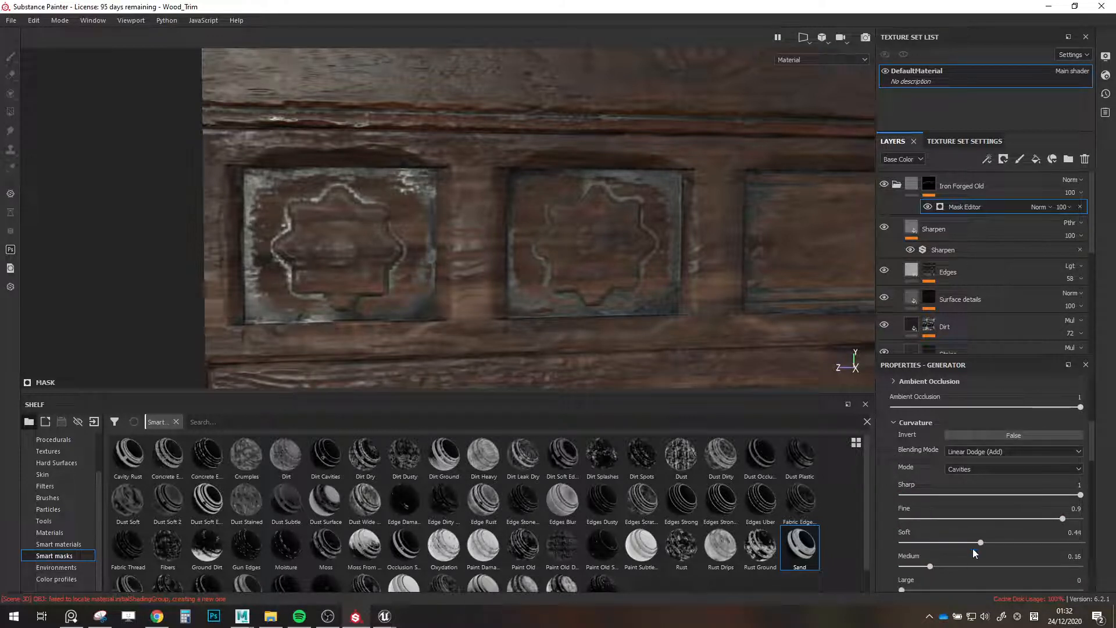
left_click(1008, 566)
scroll(985, 565, "down", 2)
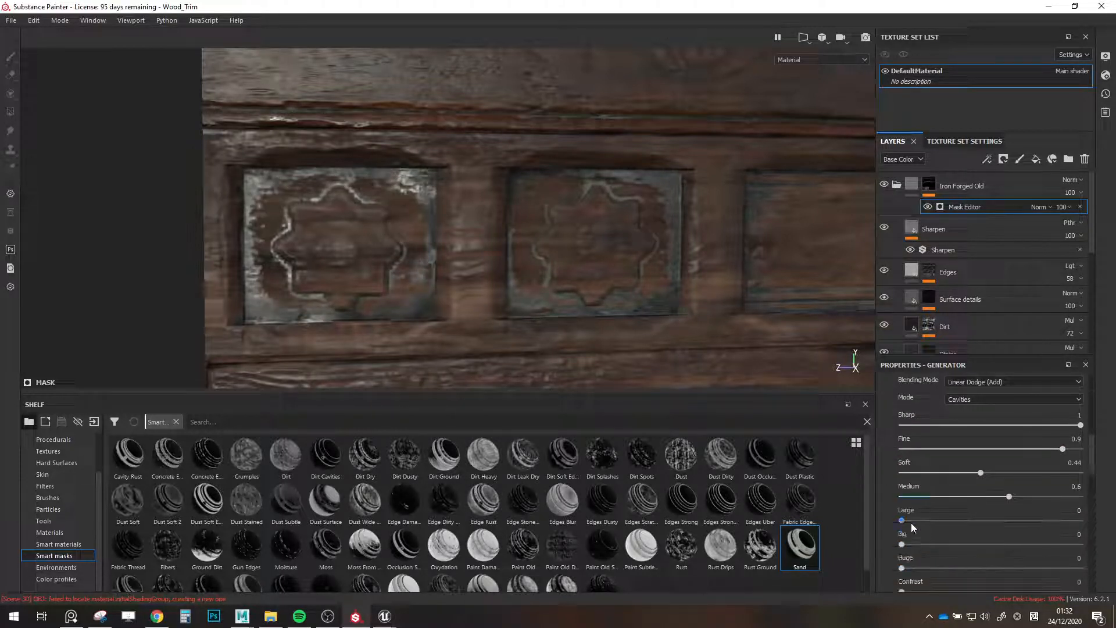
left_click_drag(910, 523, 868, 529)
mouse_move(902, 566)
left_mouse_down()
mouse_move(997, 568)
mouse_move(901, 568)
left_mouse_up()
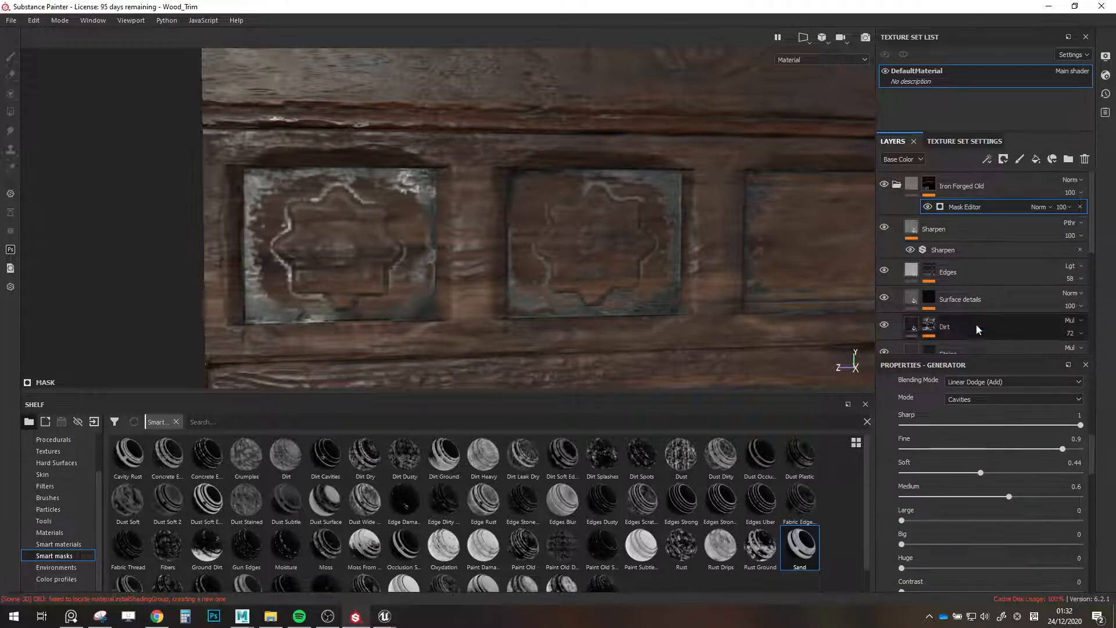
left_click(1081, 207)
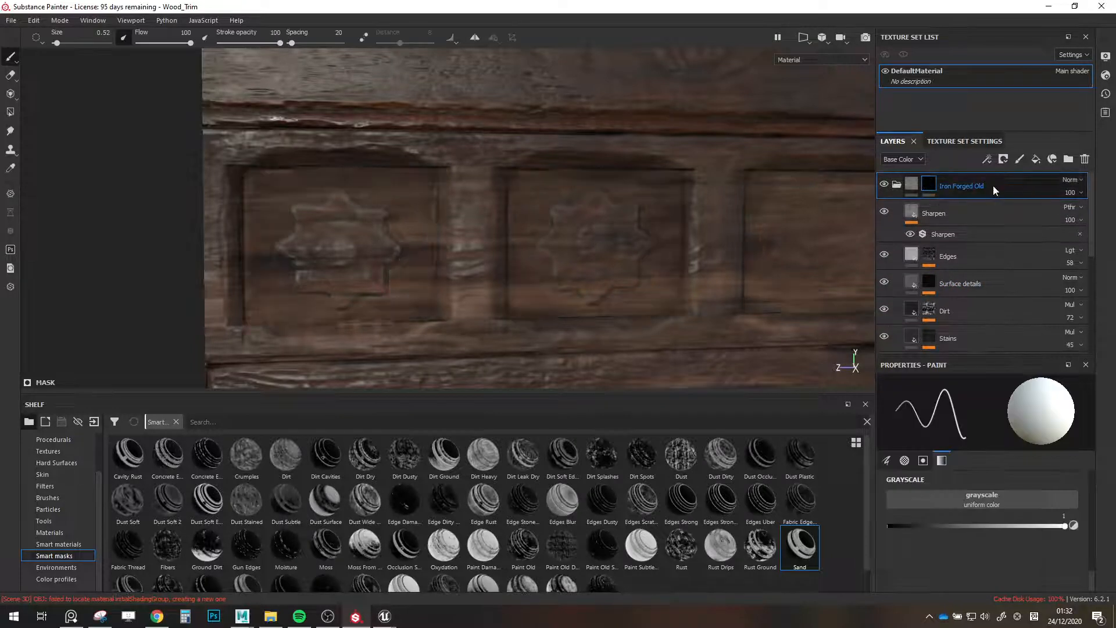
right_click(989, 185)
left_click(1009, 441)
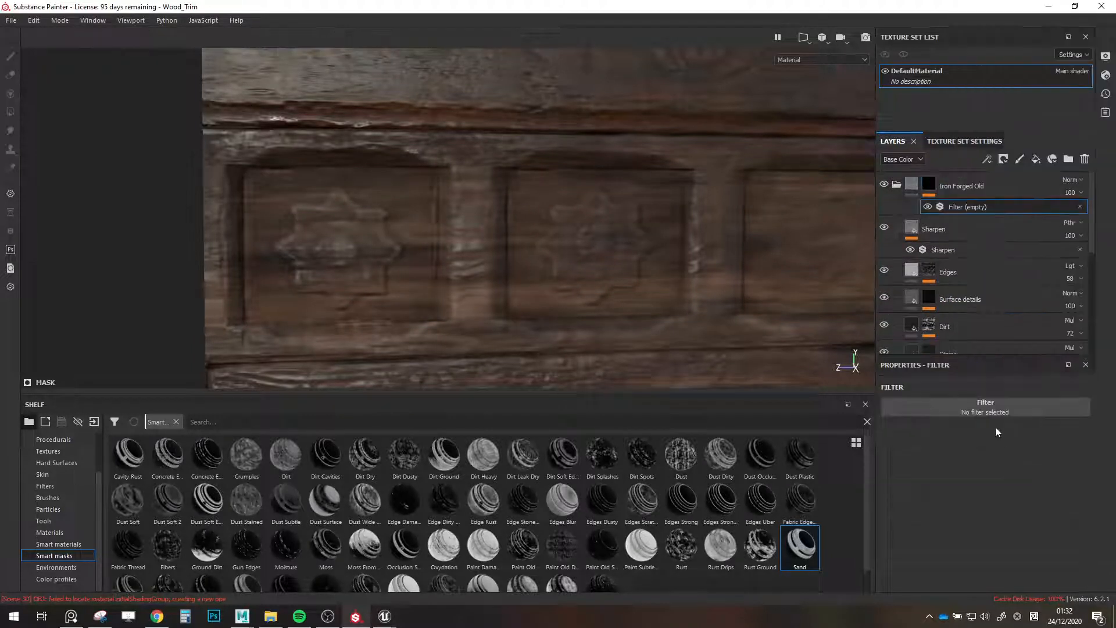
left_click(977, 410)
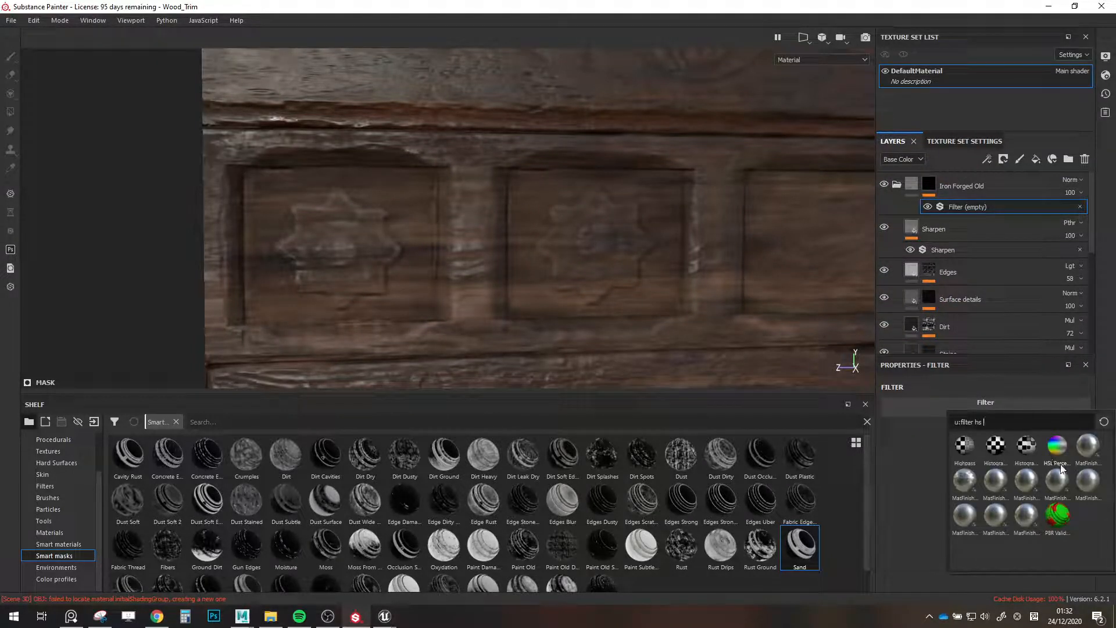
key("BackSpace")
key("BackSpace")
key("BackSpace")
key("BackSpace")
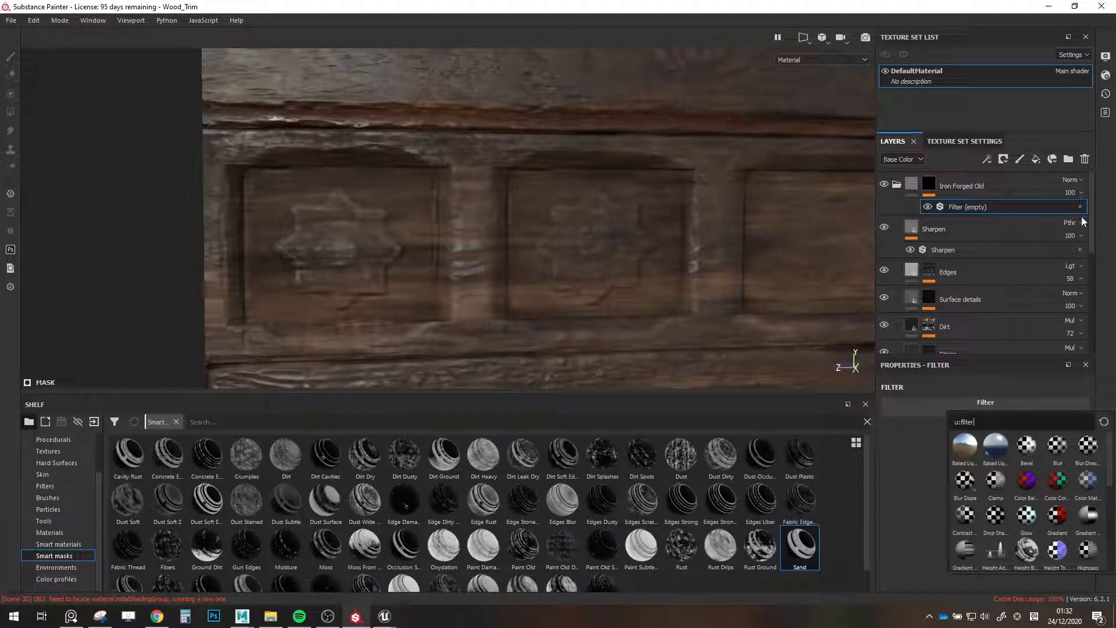
left_click(1081, 220)
left_click(1080, 206)
Try a 3D Distance generator on the Iron Forged Old mask with Position X 0.49, Position Z 0.47 and Radius 0.63.
right_click(960, 189)
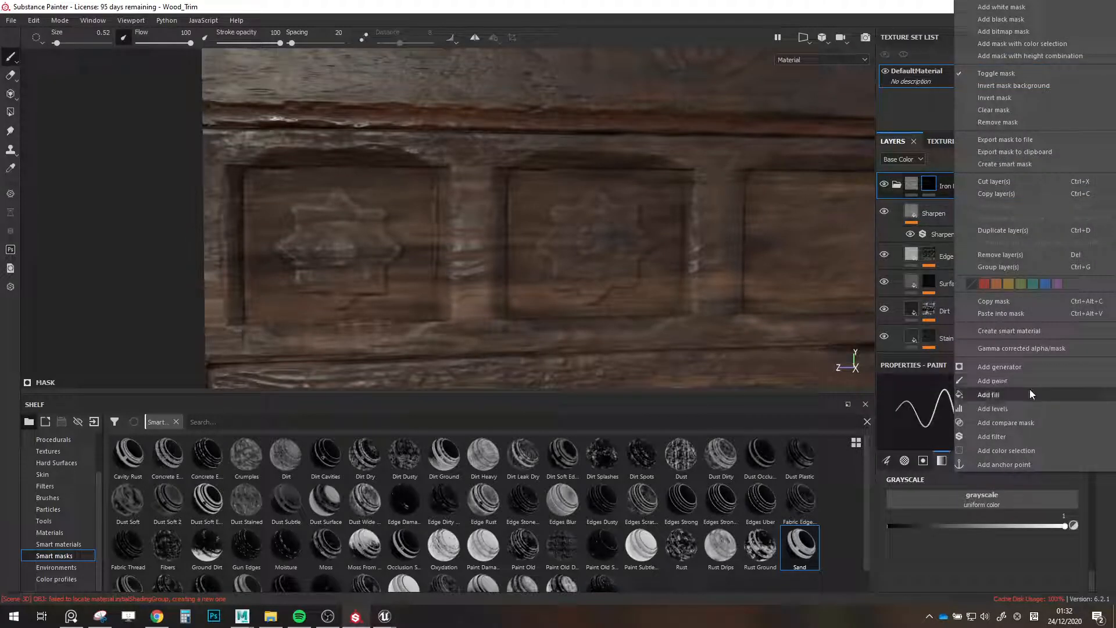
left_click(1006, 369)
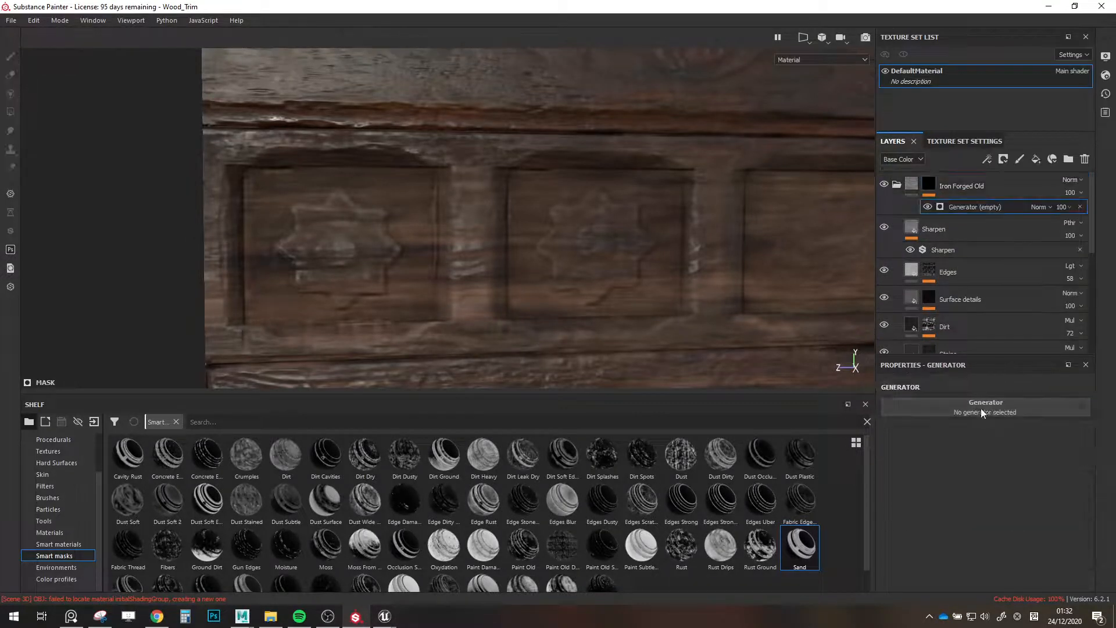
left_click(981, 410)
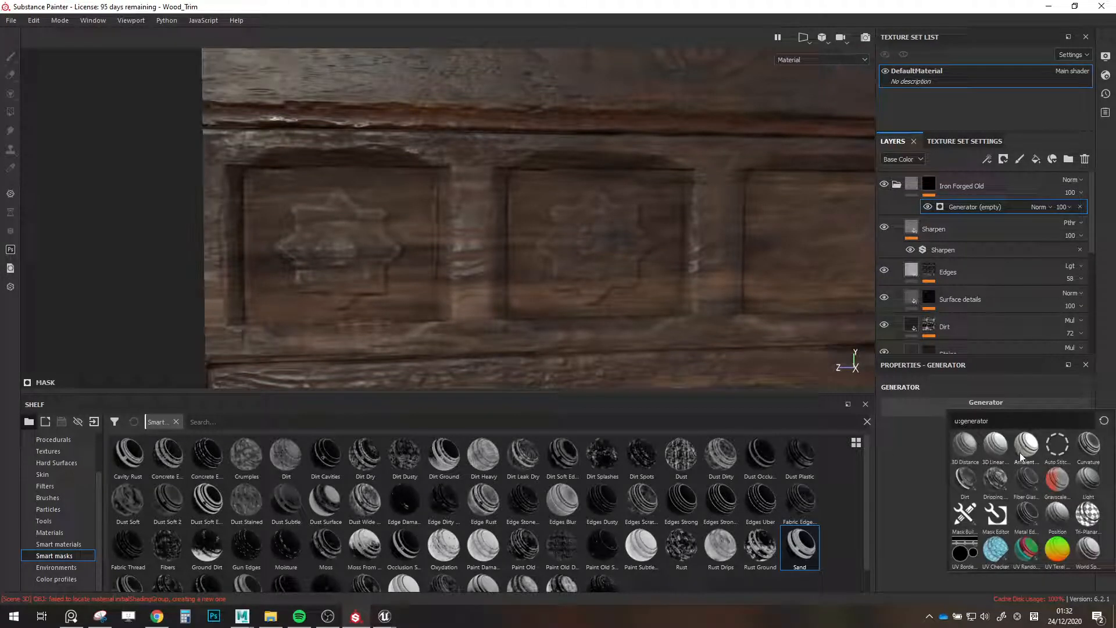
left_click(965, 447)
mouse_move(987, 484)
left_mouse_down()
mouse_move(998, 482)
mouse_move(984, 494)
left_mouse_up()
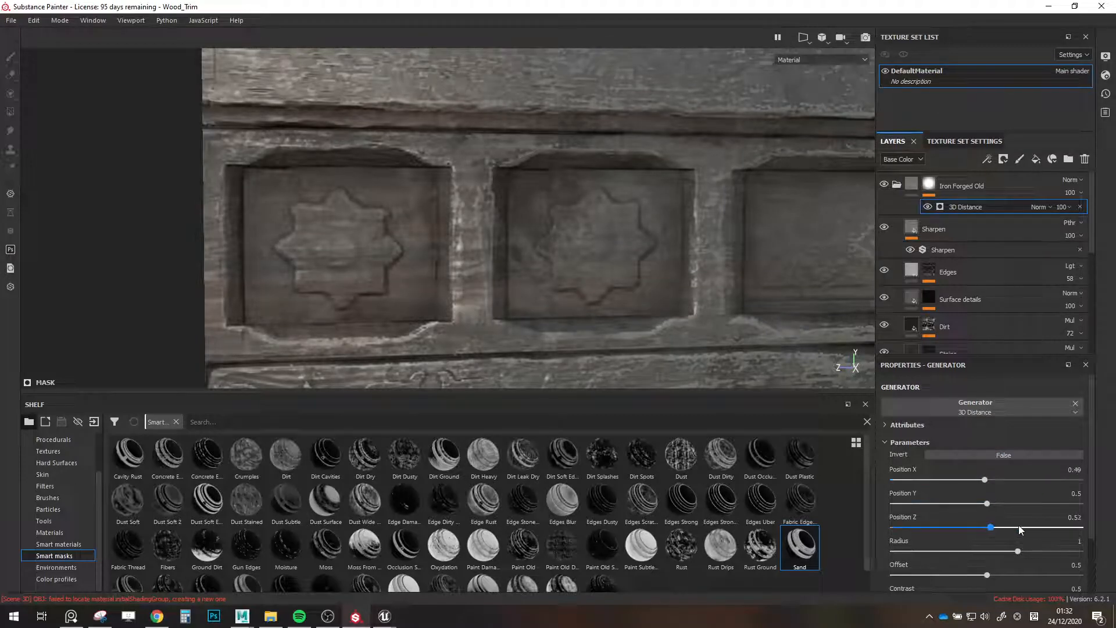
left_click_drag(1021, 529, 971, 556)
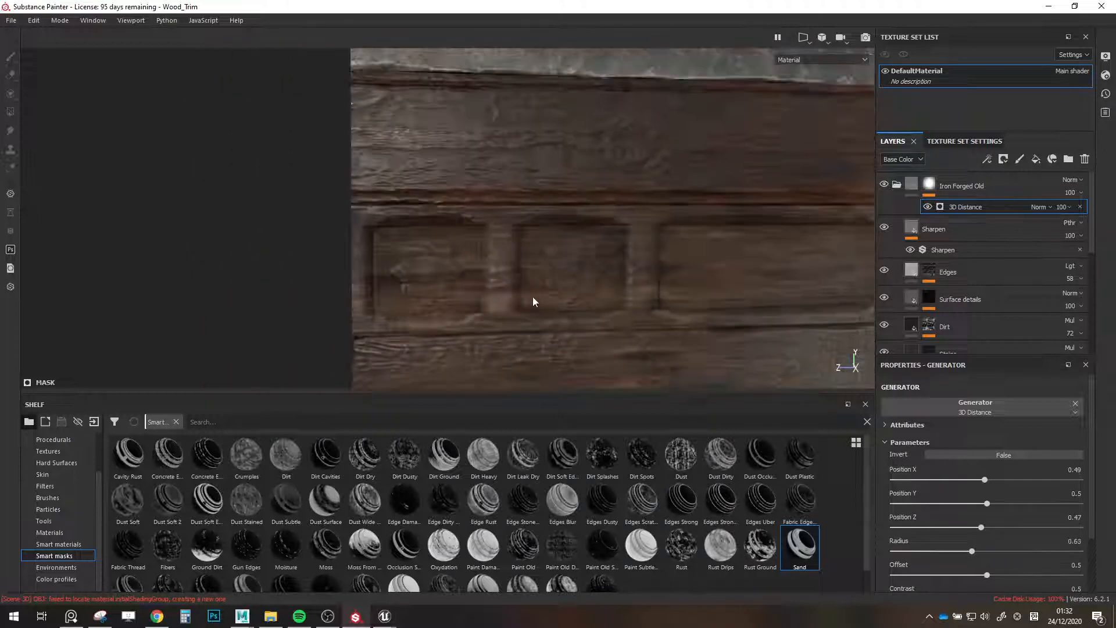
Try Position X 0.76 and Offset 0.66 for the 3D Distance generator, and remove the generator from the mask.
scroll(532, 296, "down", 3)
left_click_drag(991, 479, 1035, 480)
left_click_drag(972, 551, 1016, 575)
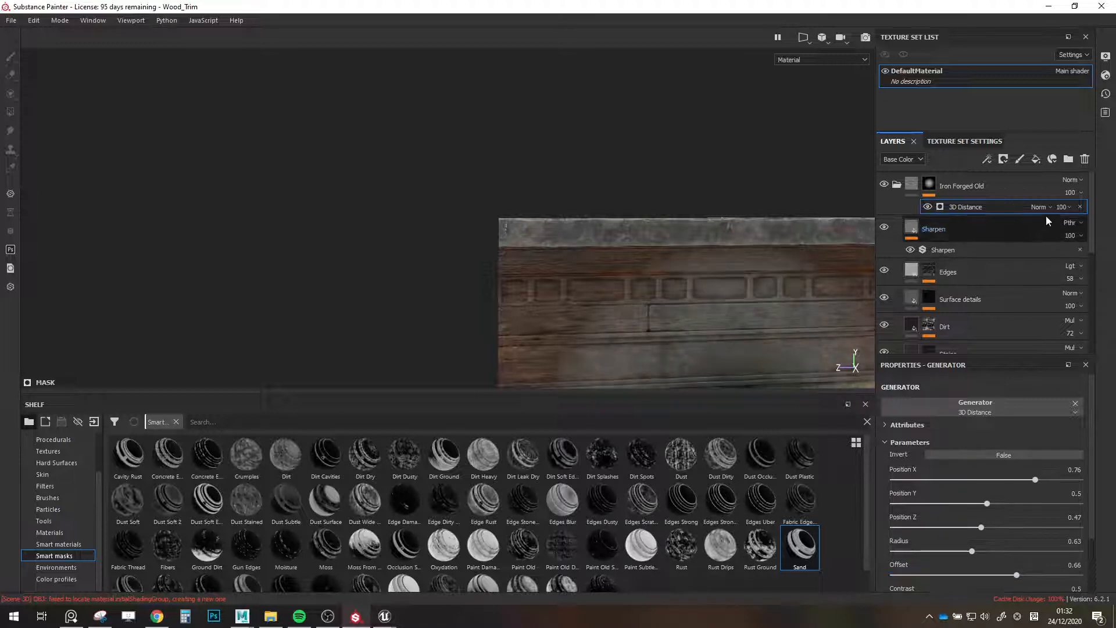
left_click(1081, 207)
Add a new empty generator to the Iron Forged Old folder's mask.
right_click(981, 185)
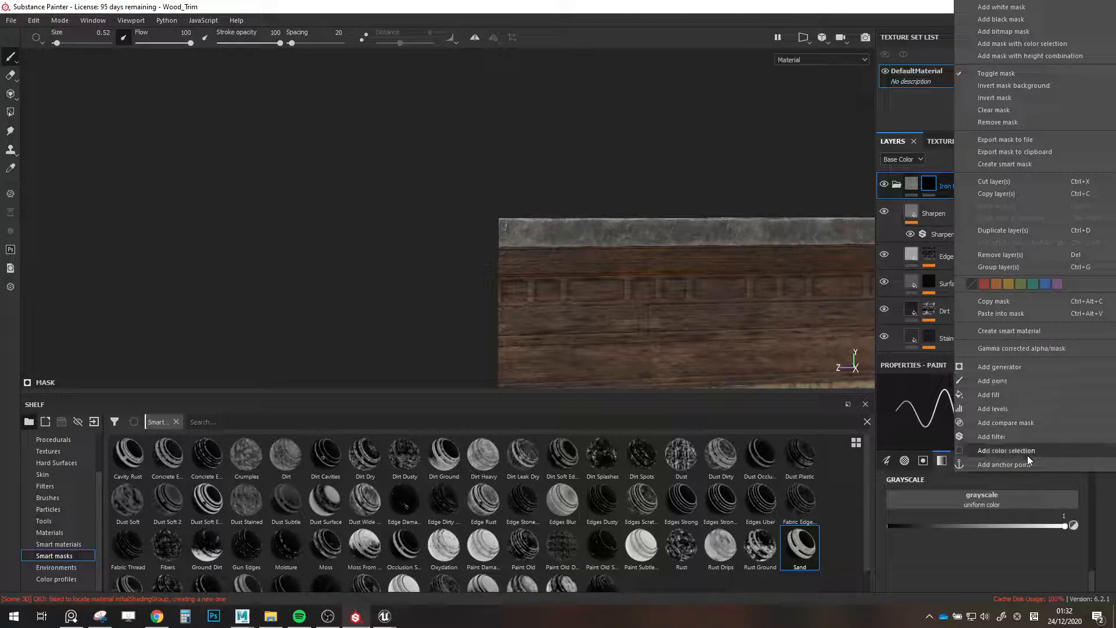
left_click(1002, 368)
Try the 3D Linear Gradient generator with a Balance of 0.1 on the Iron Forged Old mask, and undo it.
left_click(970, 408)
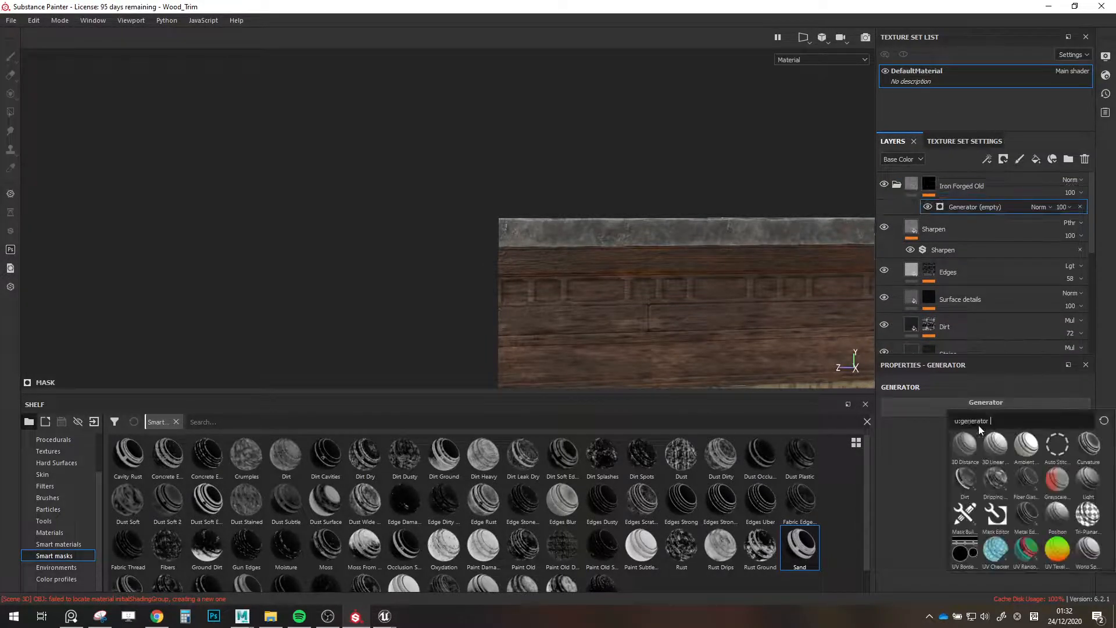
left_click(1002, 448)
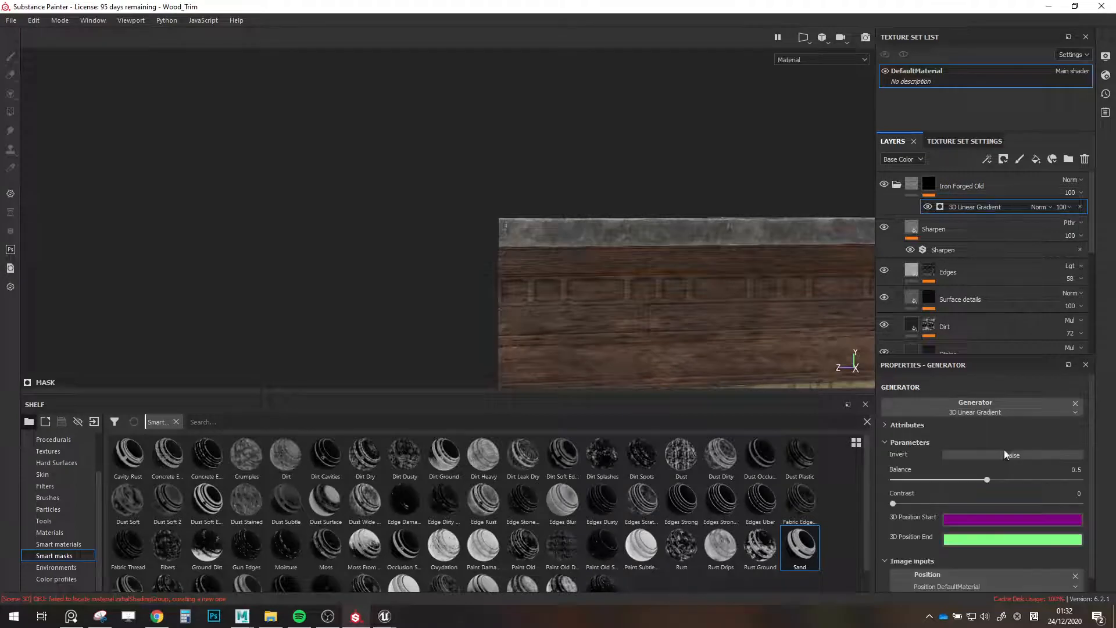
scroll(601, 319, "up", 5)
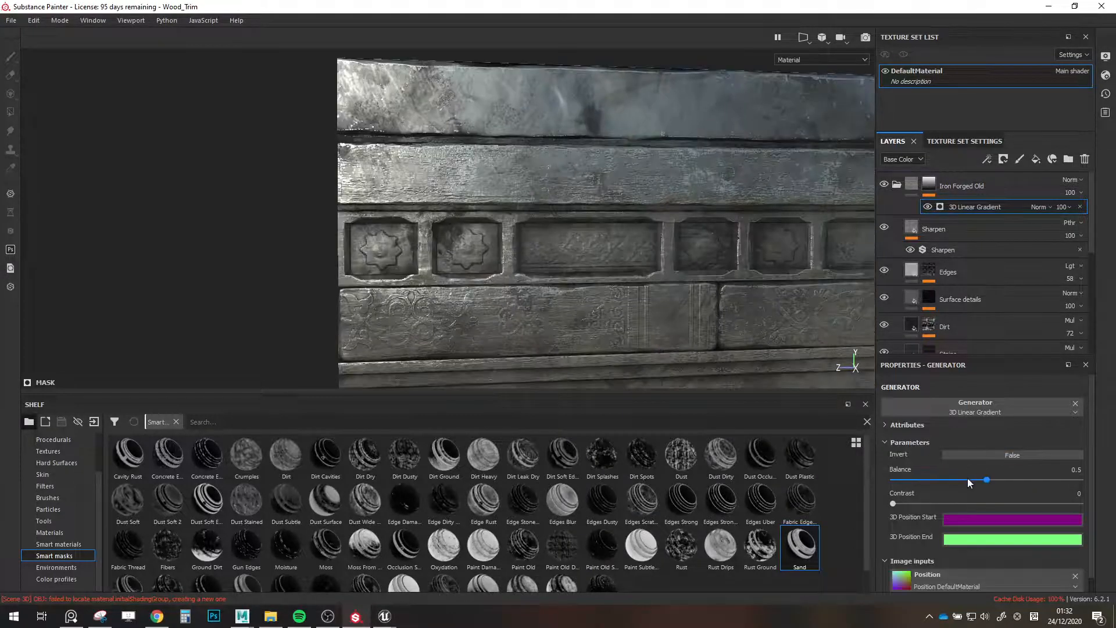
left_click_drag(968, 477, 913, 479)
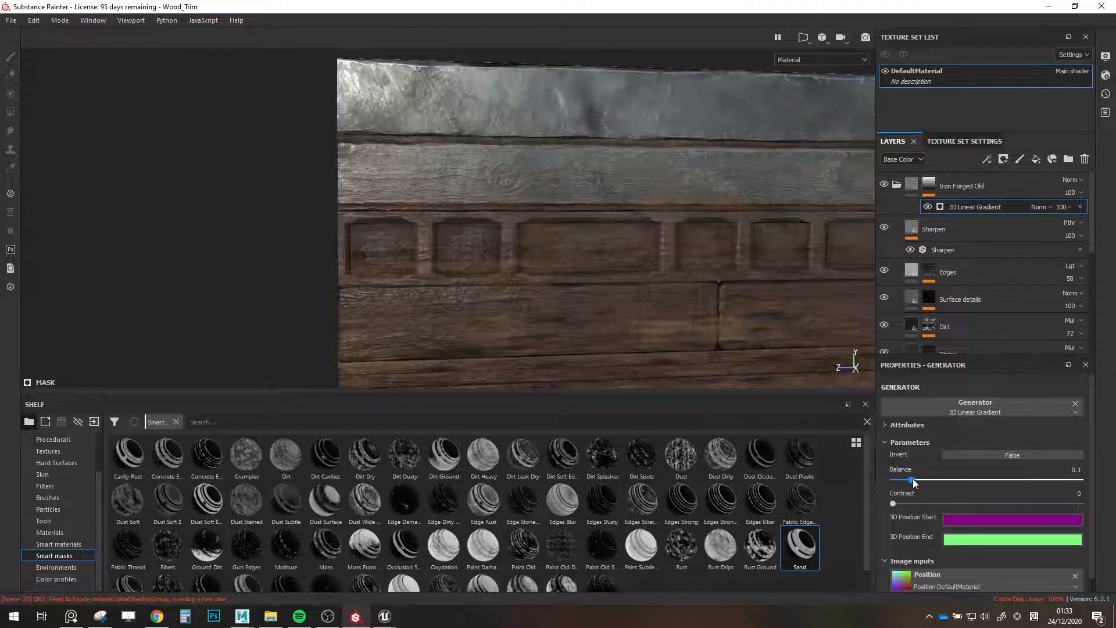
key("ctrl+z")
key("ctrl+z")
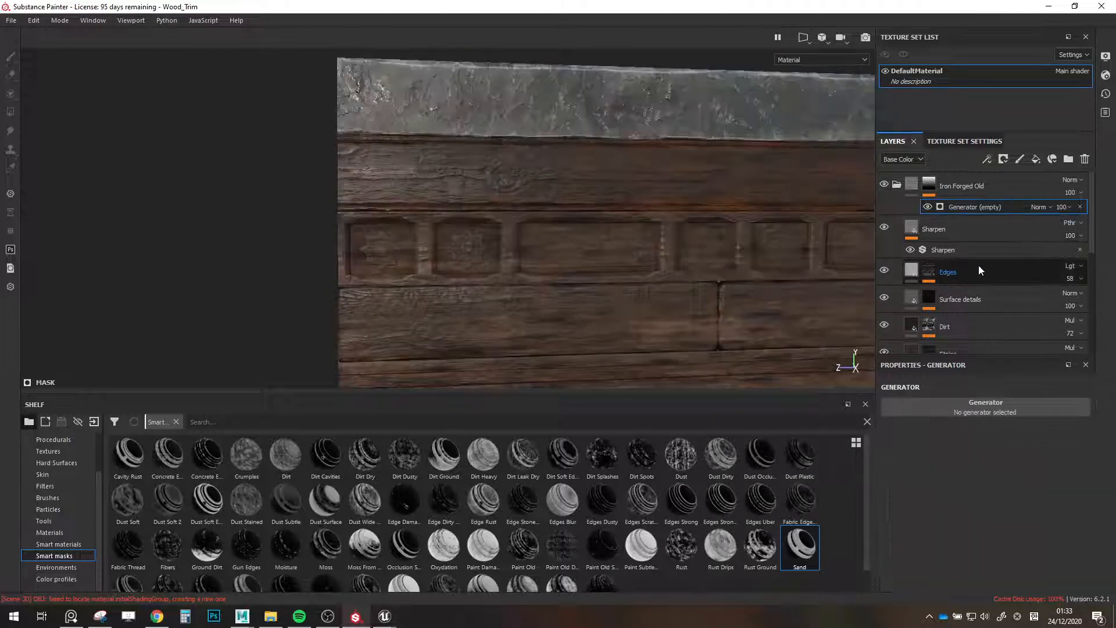
Assign the Ambient Occlusion generator to the Iron Forged Old mask, with Global Balance 0.14 and Global Contrast 0.24.
right_click(966, 209)
left_click(970, 410)
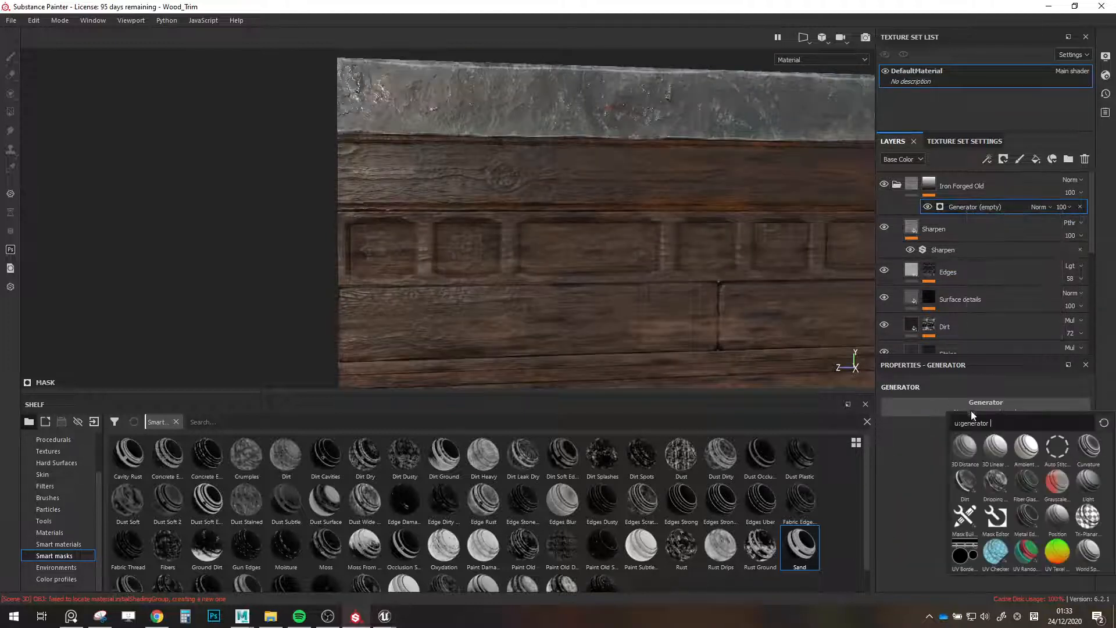
left_click(1025, 448)
left_click_drag(978, 503, 1009, 526)
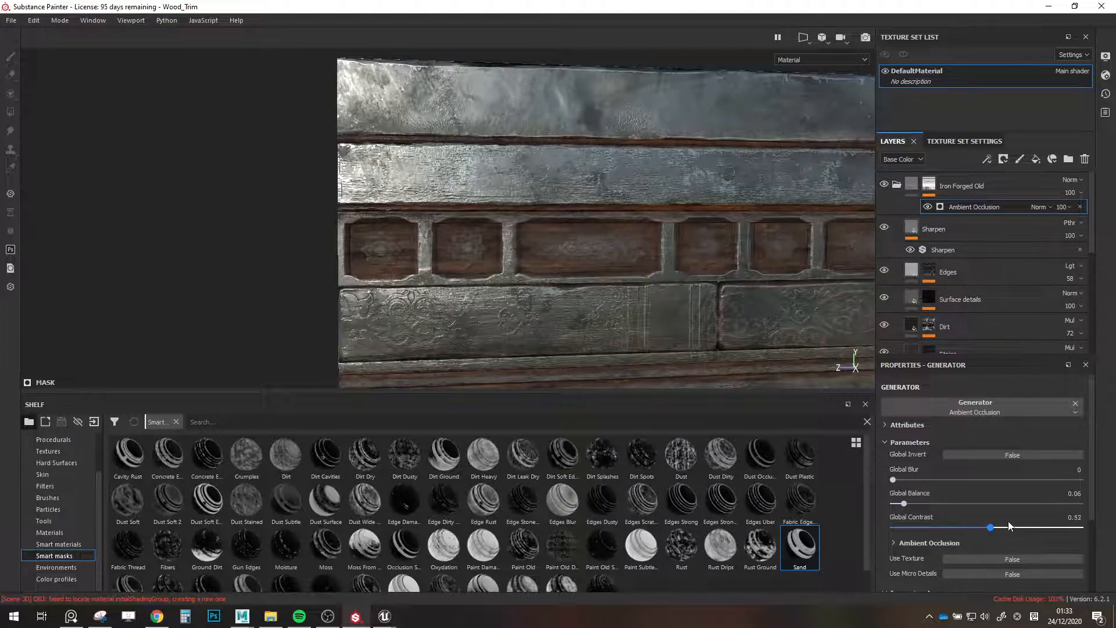
mouse_move(904, 504)
left_mouse_down()
mouse_move(925, 504)
mouse_move(915, 505)
left_mouse_up()
right_click_drag(415, 293, 365, 234, "alt")
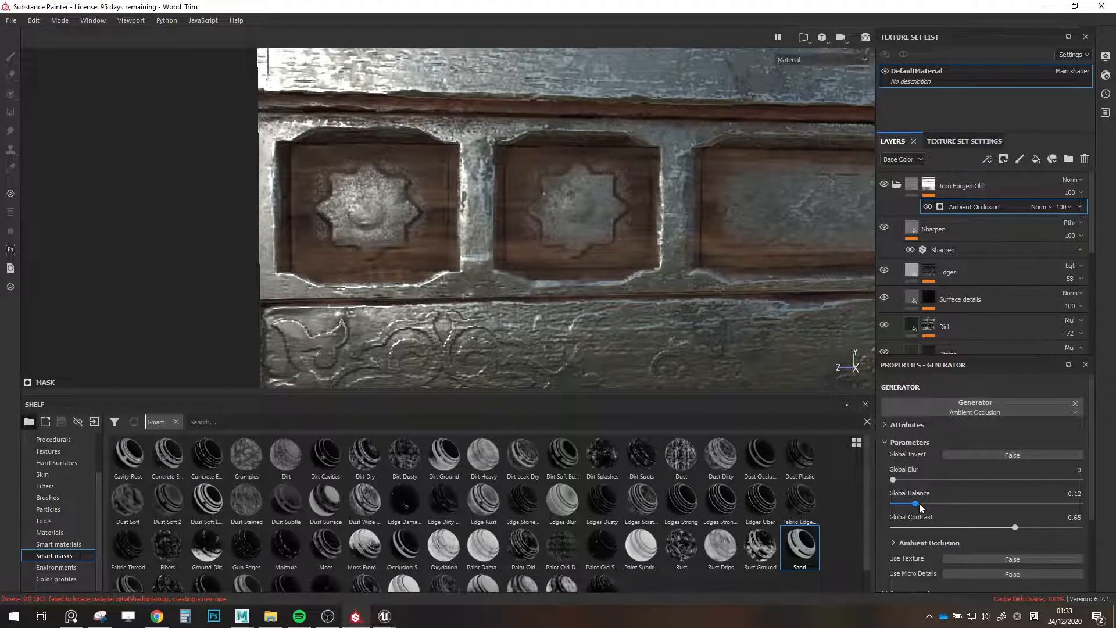
left_click_drag(916, 504, 911, 504)
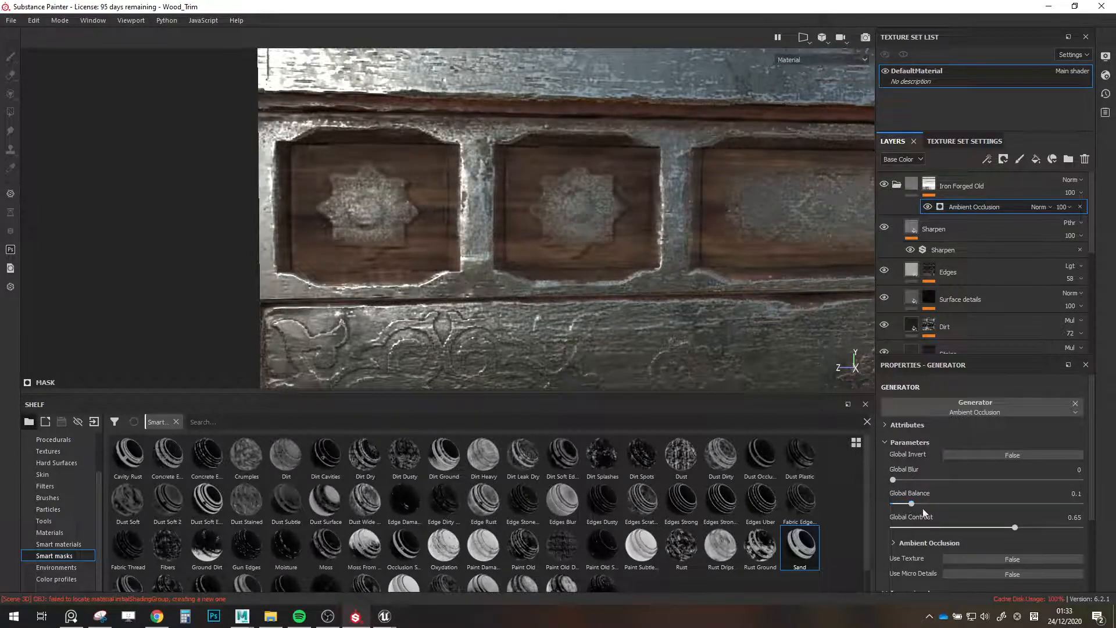
left_click_drag(1002, 528, 920, 503)
Try a Balance of 0.11 and a Contrast of 1 in the generator's Ambient Occlusion settings.
scroll(935, 499, "down", 1)
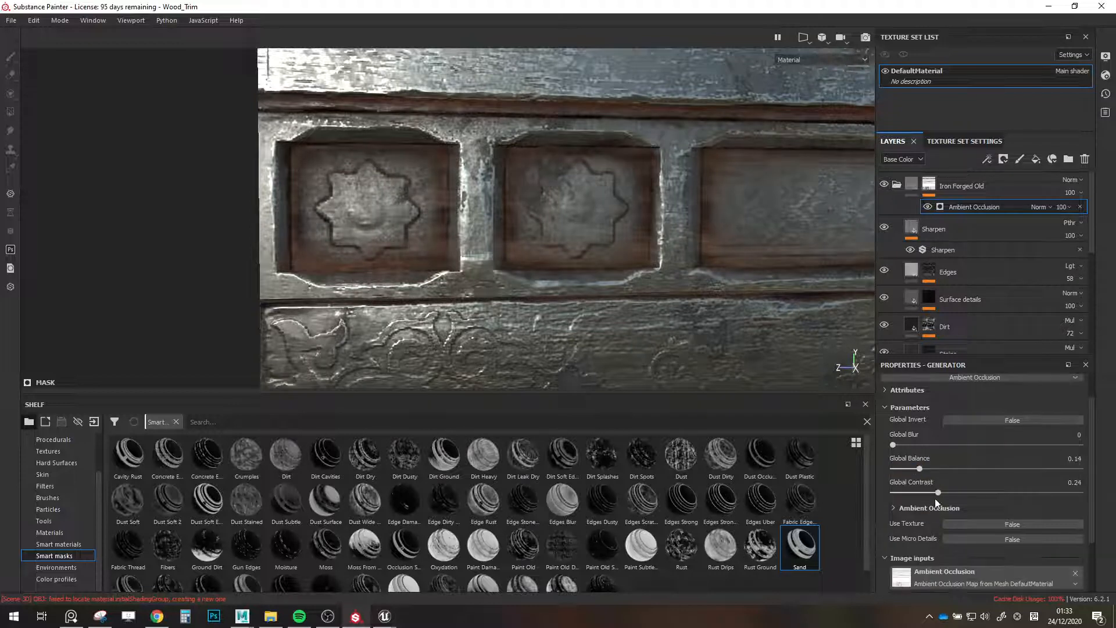
scroll(936, 501, "down", 1)
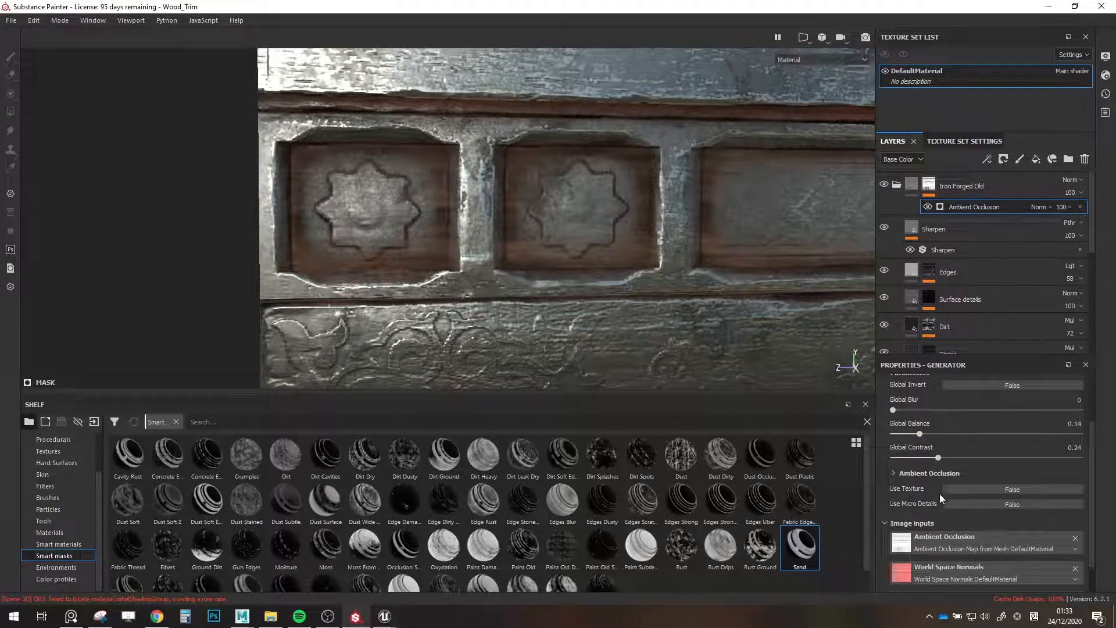
scroll(939, 493, "down", 1)
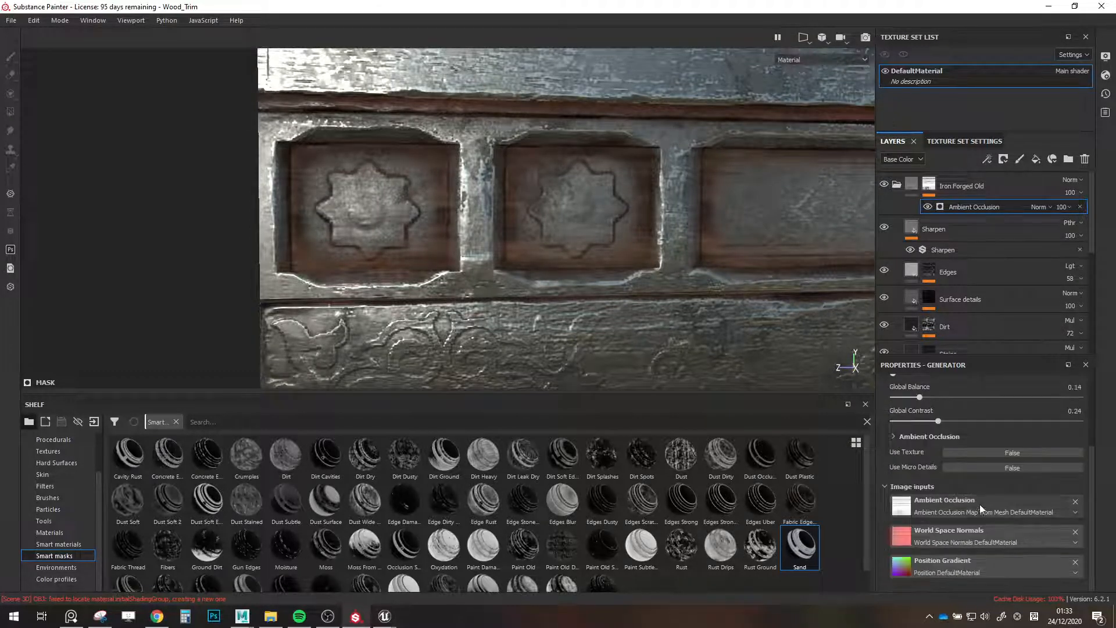
left_click(894, 437)
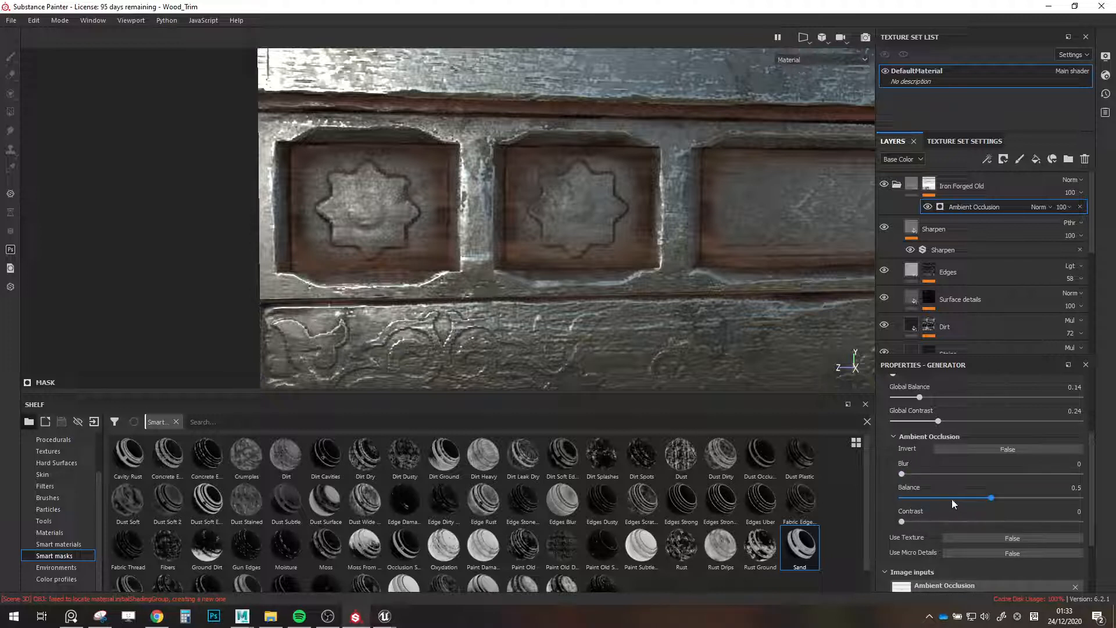
left_click_drag(902, 521, 934, 497)
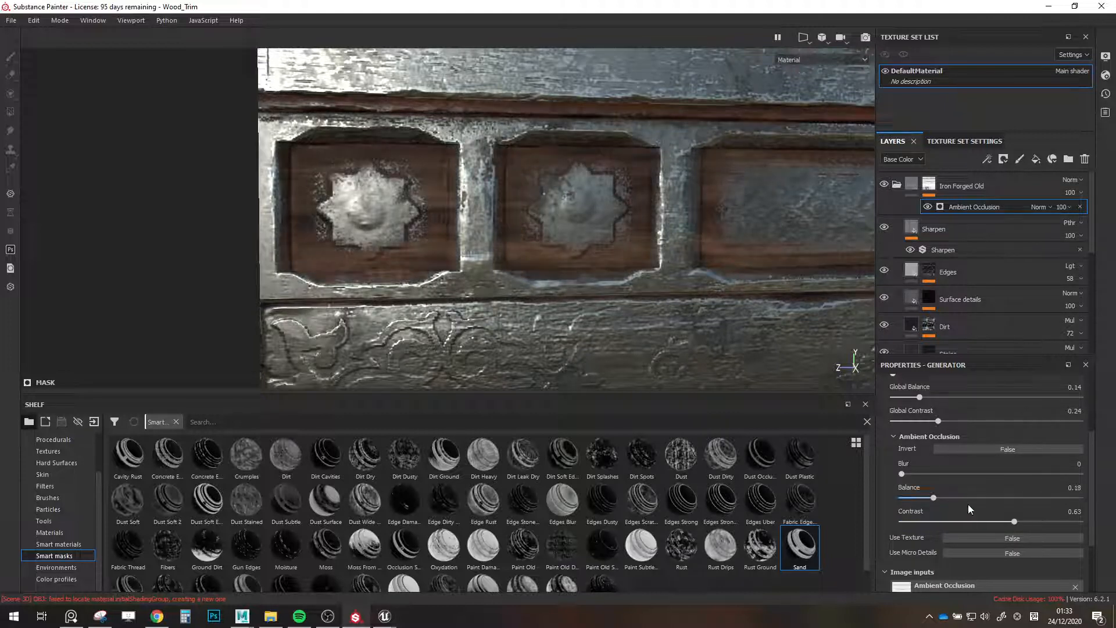
left_click_drag(1014, 521, 1082, 522)
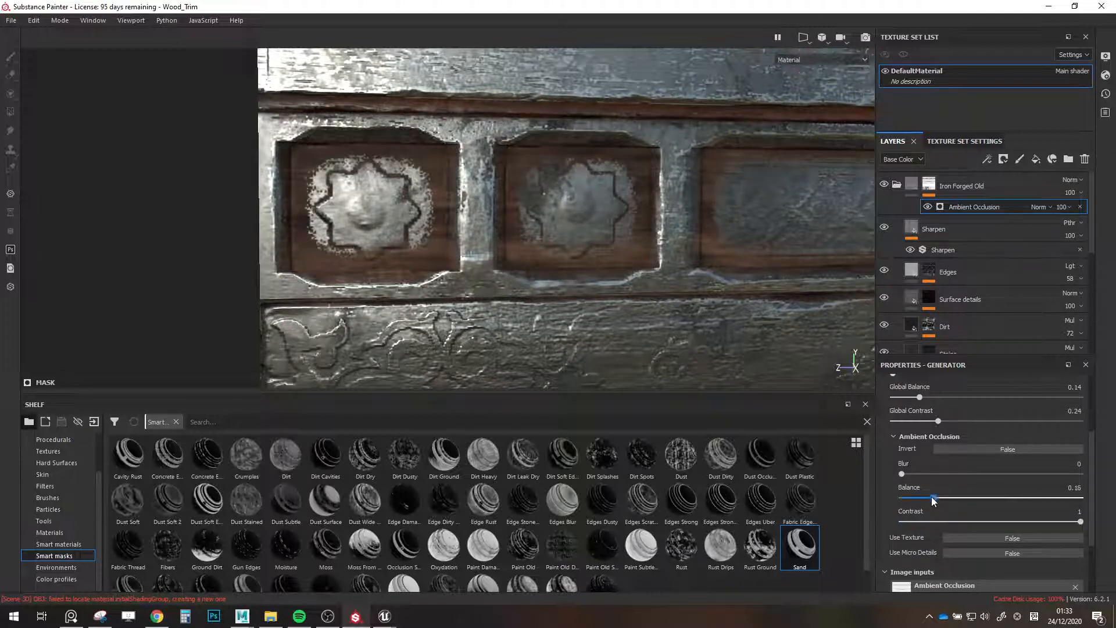
left_click_drag(933, 498, 921, 498)
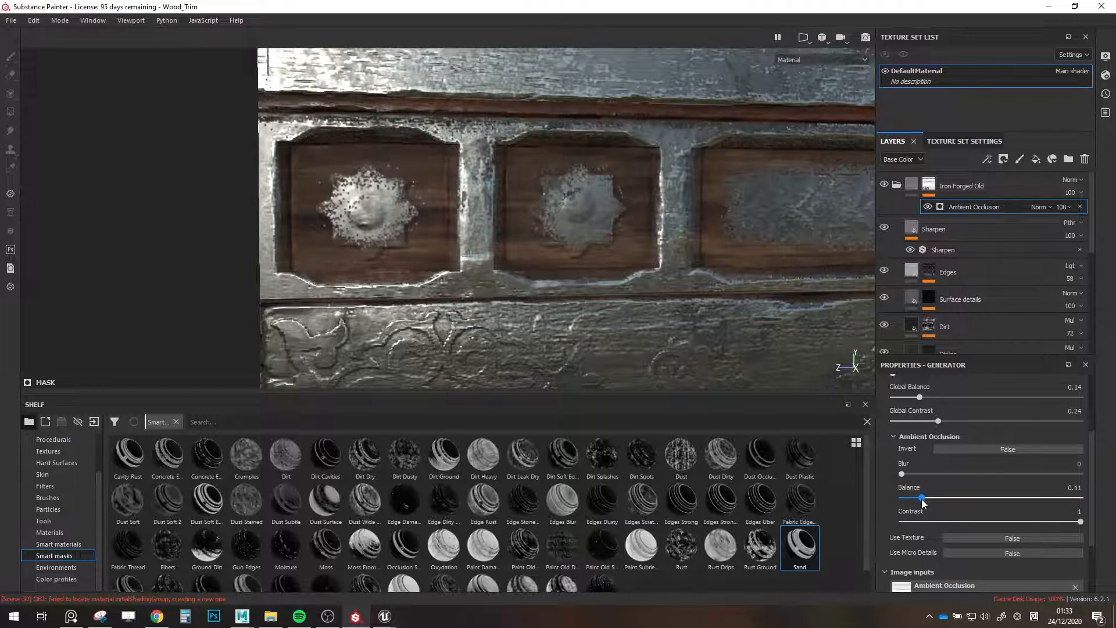
Try Ambient Occlusion values of 0.7 Balance, 0.13 Contrast and 4.03 Blur, with Global Contrast at 0.29.
left_click_drag(1018, 522, 1034, 502)
scroll(620, 309, "down", 7)
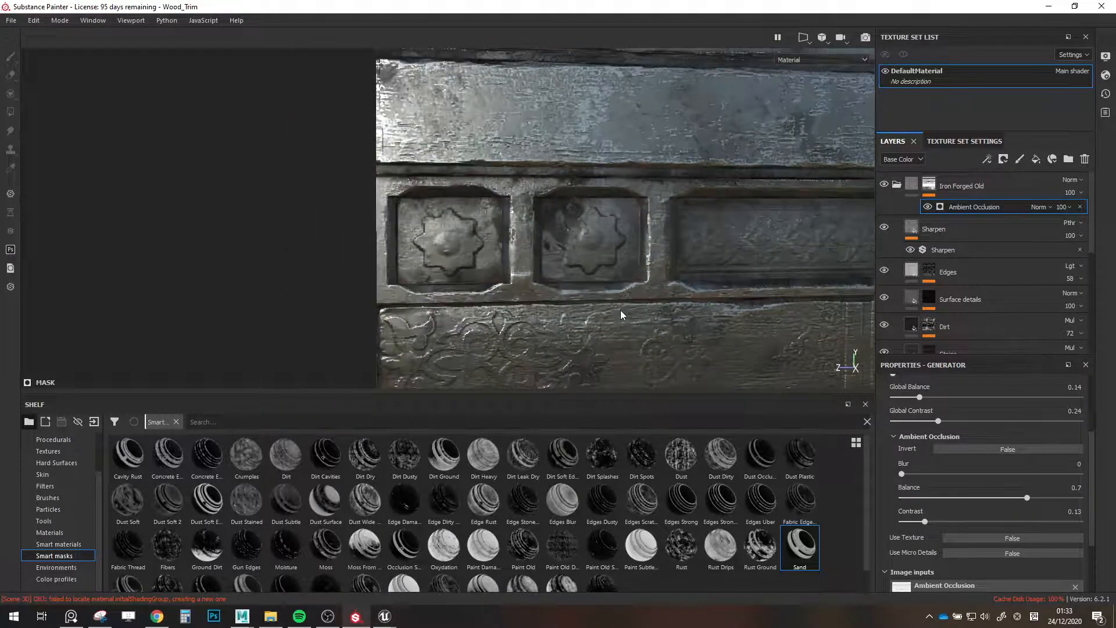
scroll(682, 298, "up", 6)
left_click_drag(930, 475, 952, 475)
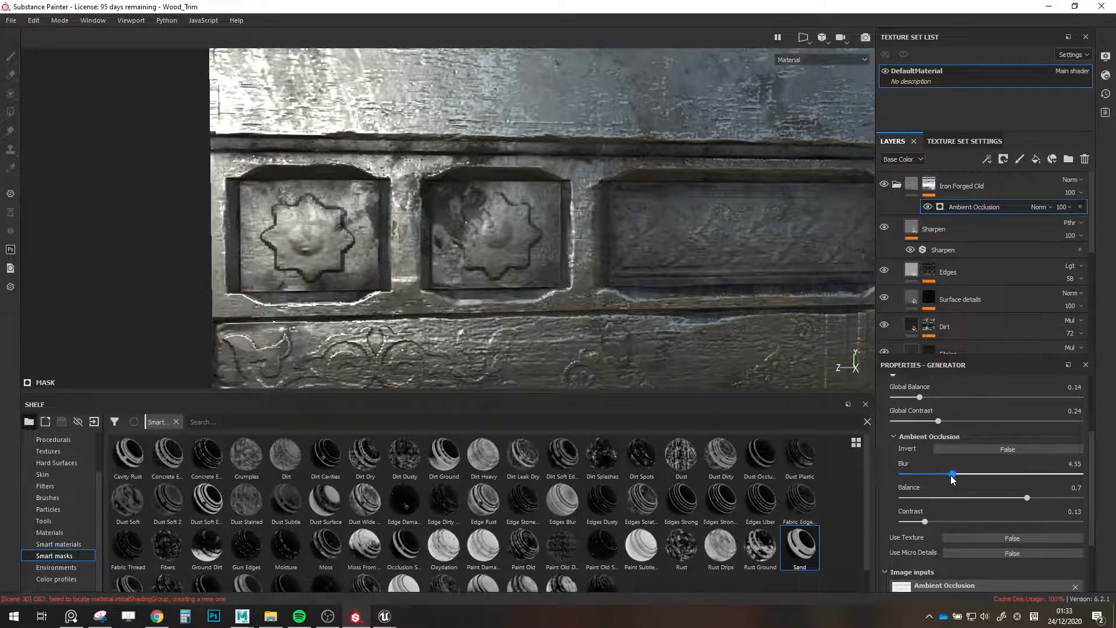
left_click_drag(920, 397, 930, 399)
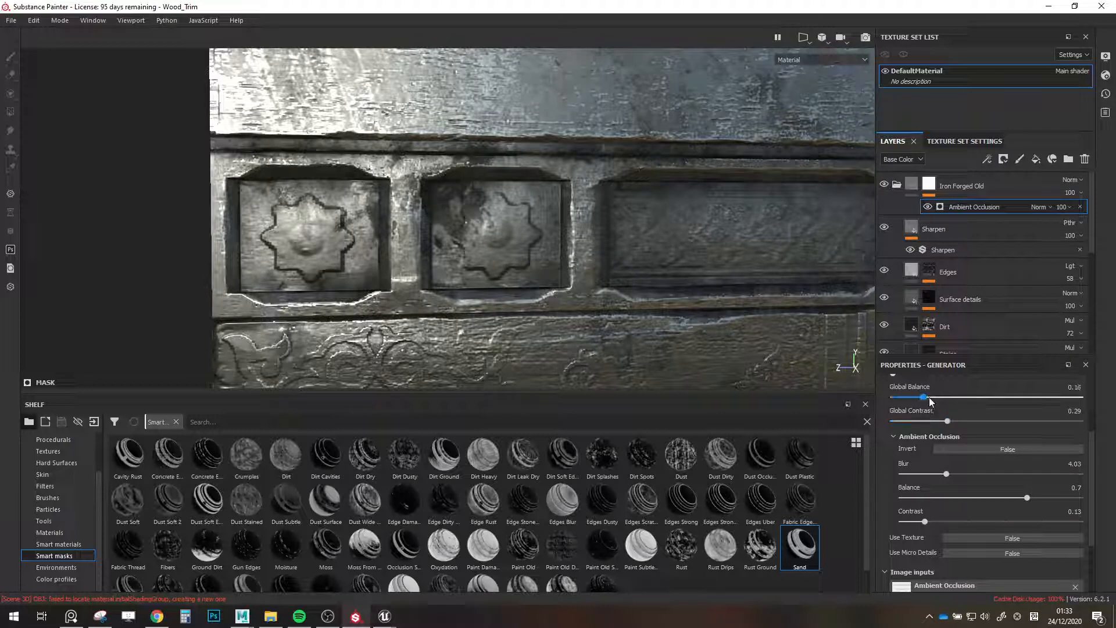
Set the generator's Ambient Occlusion Blur to 0.68, Balance to 0.19 and Contrast to 1.
left_click(958, 498)
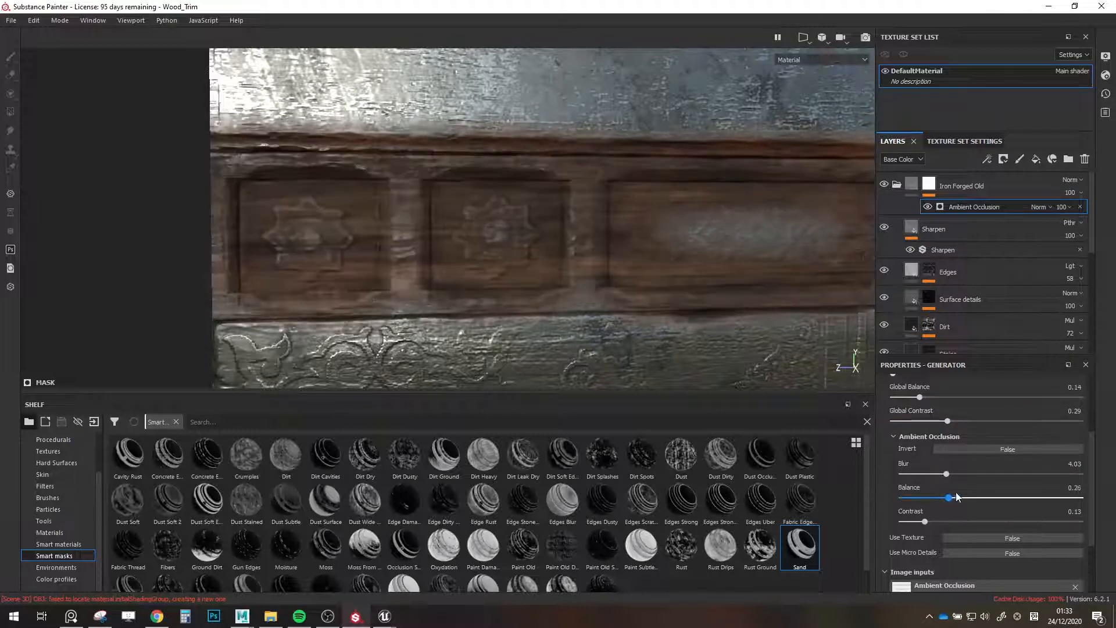
left_click_drag(959, 498, 910, 474)
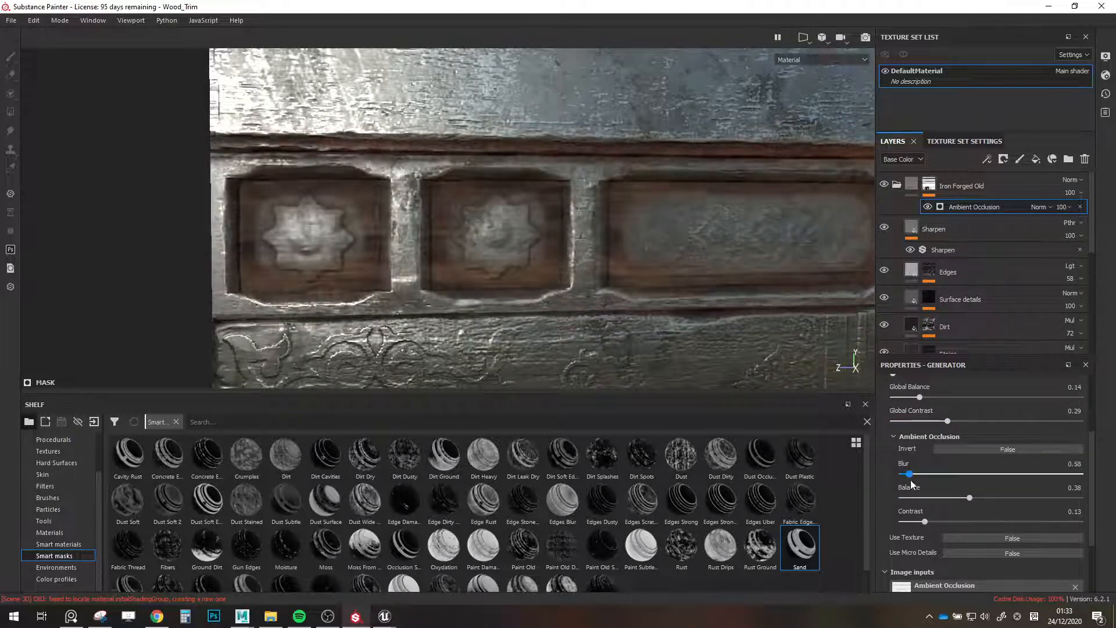
left_click_drag(925, 522, 1085, 522)
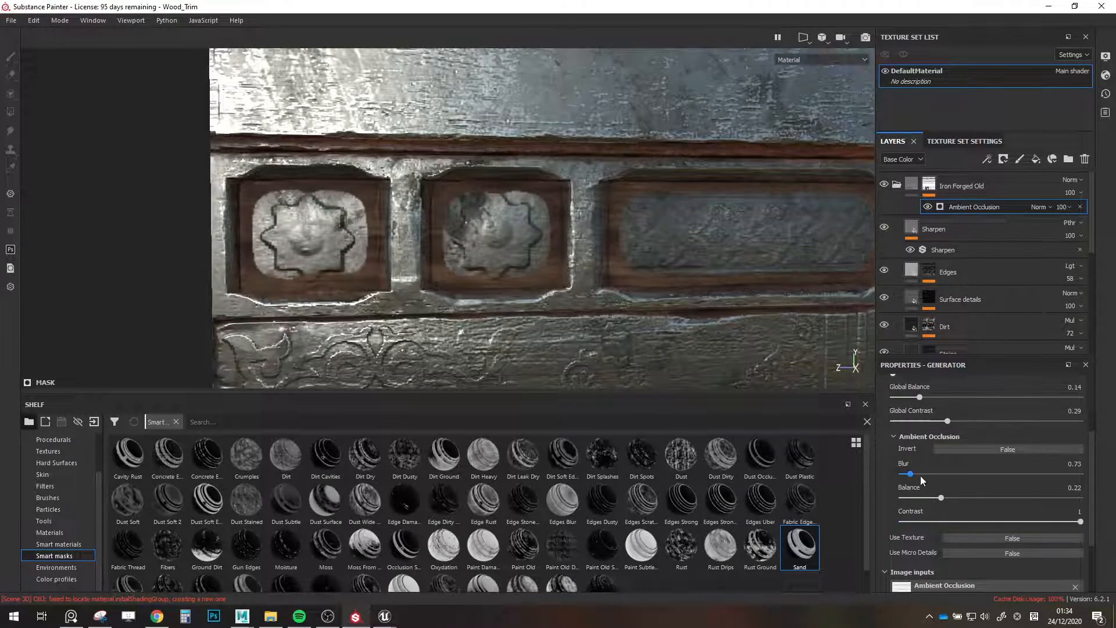
left_click_drag(912, 474, 937, 504)
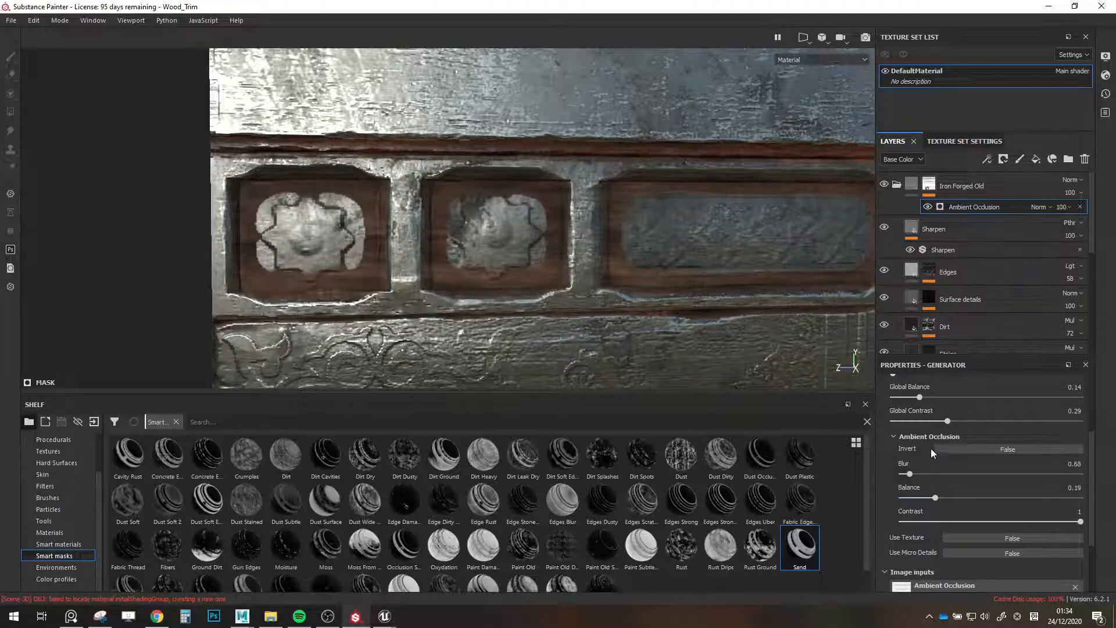
Set Global Balance to 0.38 and Global Contrast to 0.26, and try inverting the ambient occlusion.
left_click_drag(919, 398, 941, 421)
left_click(970, 451)
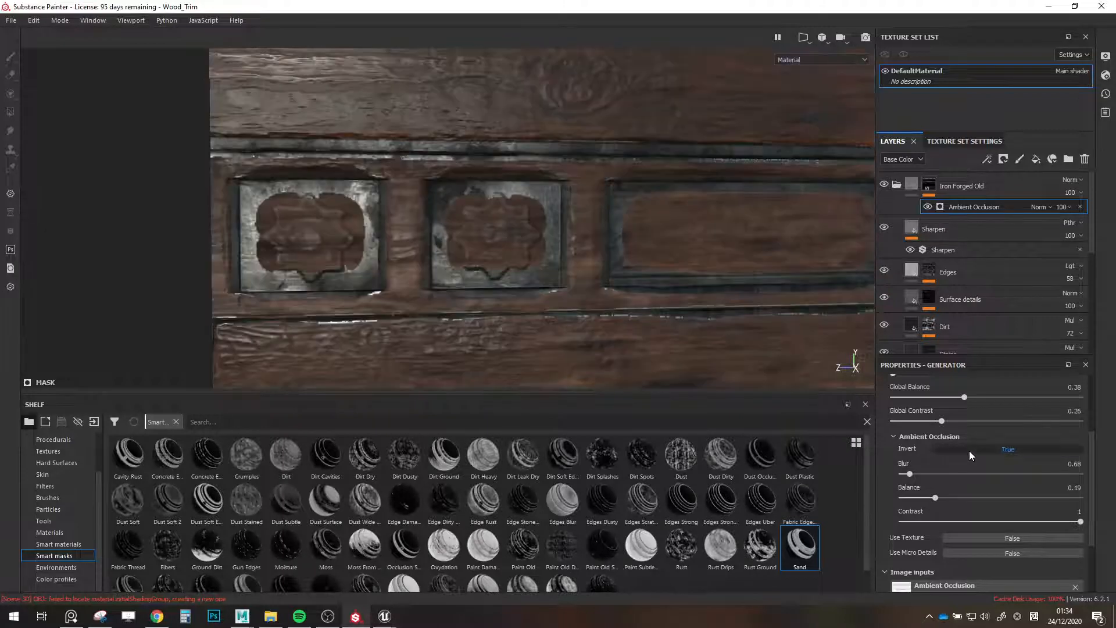
left_click(968, 451)
Set the generator's Global Balance to 0.26 and its Ambient Occlusion Balance to 0.13, keeping Global Blur at 0.
scroll(974, 467, "up", 3)
mouse_move(904, 480)
left_mouse_down()
mouse_move(922, 480)
mouse_move(890, 481)
left_mouse_up()
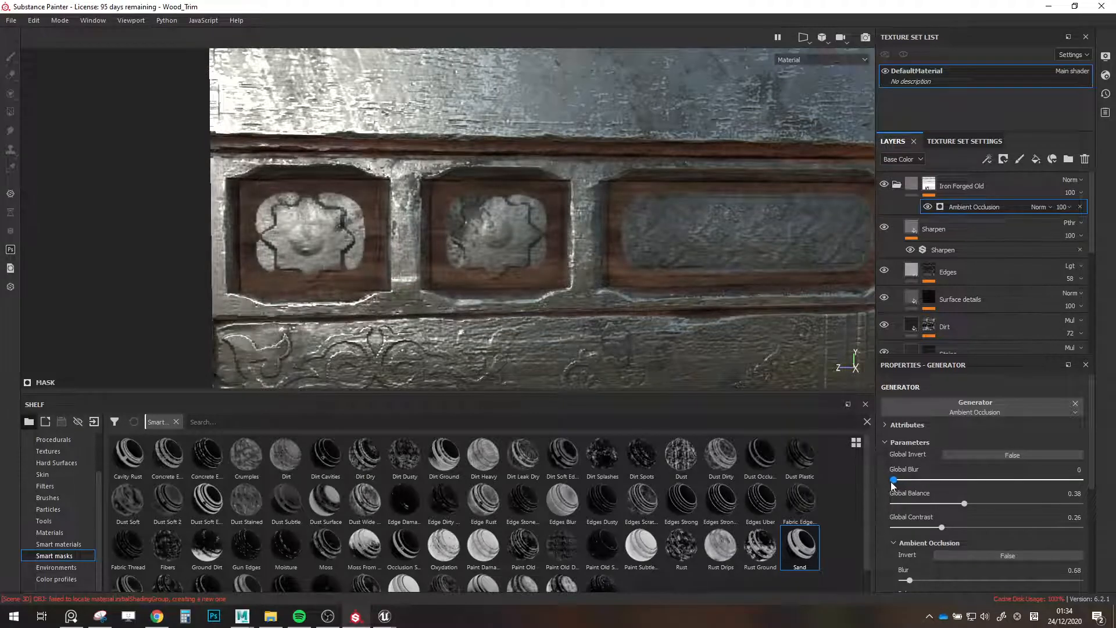
left_click_drag(964, 503, 942, 503)
scroll(951, 507, "down", 1)
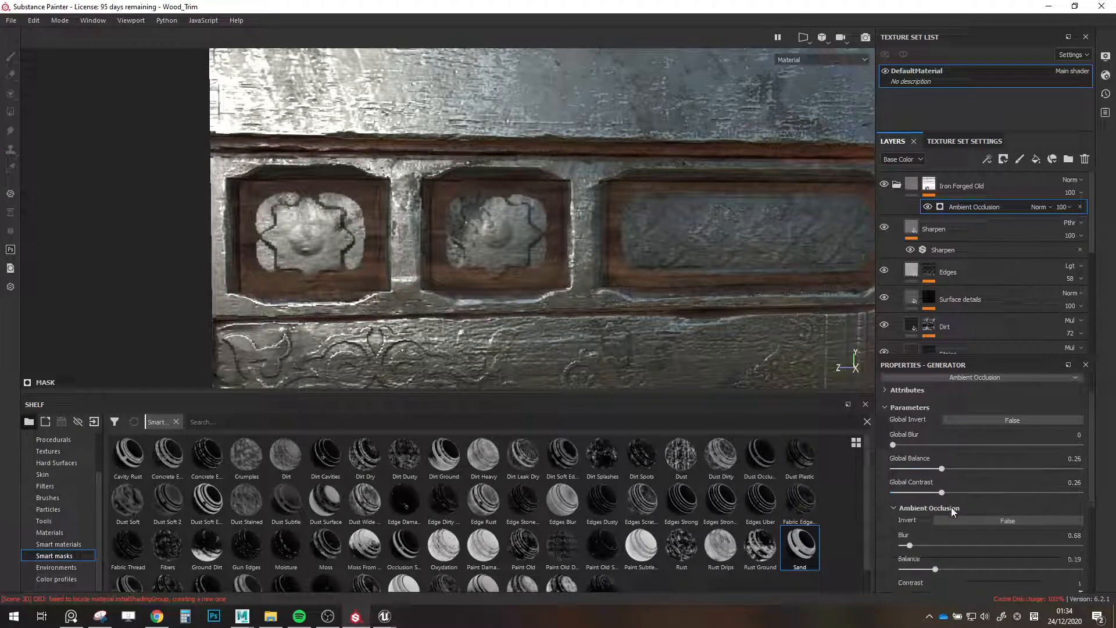
mouse_move(932, 570)
left_mouse_down()
mouse_move(957, 566)
mouse_move(925, 559)
left_mouse_up()
Examine the iron coverage on the star ornaments and rectangular panels along the length of the trim.
scroll(594, 340, "down", 4)
scroll(606, 298, "down", 1)
middle_click_drag(757, 322, 618, 308, "alt")
scroll(618, 271, "up", 4)
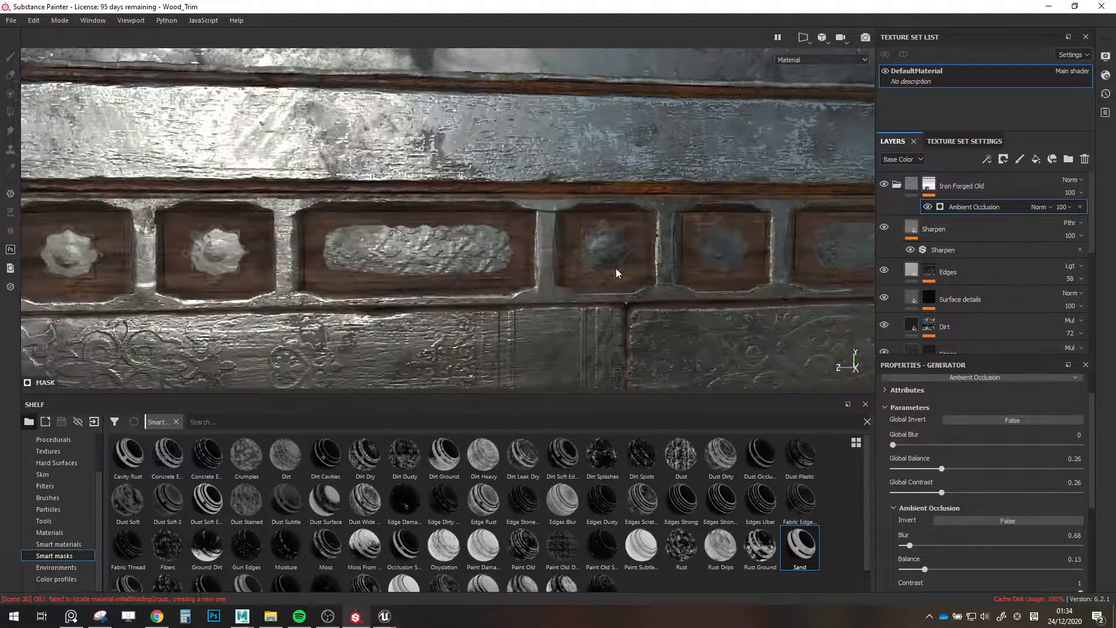
left_click_drag(618, 272, 550, 245, "alt")
middle_click_drag(551, 246, 227, 266, "alt")
middle_click_drag(485, 230, 247, 223, "alt")
middle_click_drag(560, 243, 495, 245, "alt")
Add a paint effect above the Iron Forged Old mask's Ambient Occlusion generator and polygon-fill the entire trim with black.
right_click(967, 207)
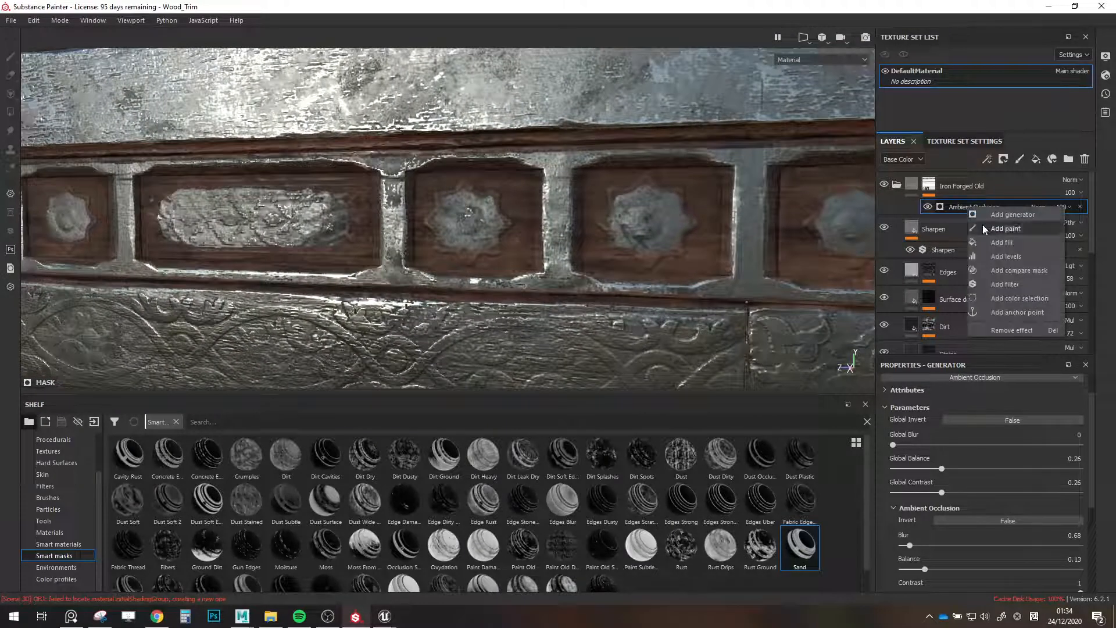
left_click(1013, 232)
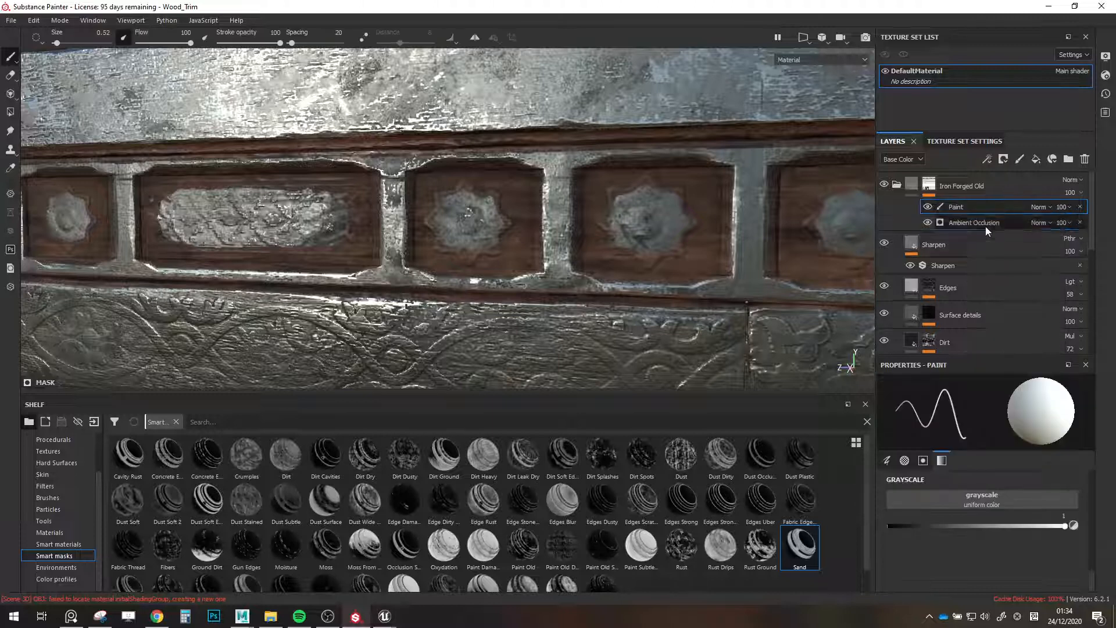
scroll(492, 269, "down", 3)
scroll(492, 269, "down", 5)
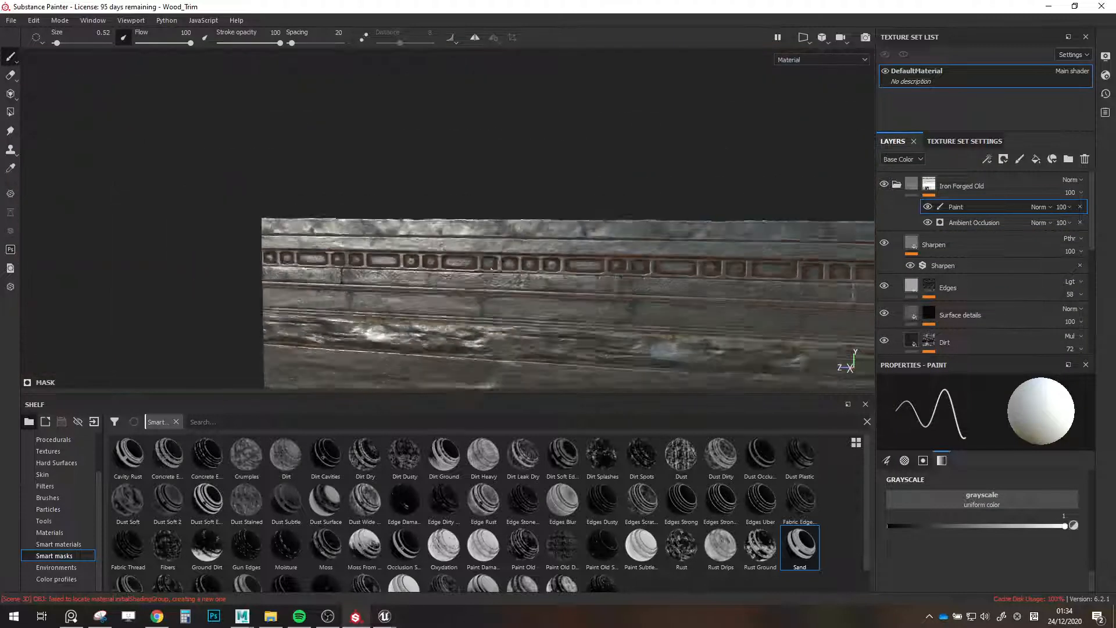
key("4")
scroll(438, 261, "down", 2)
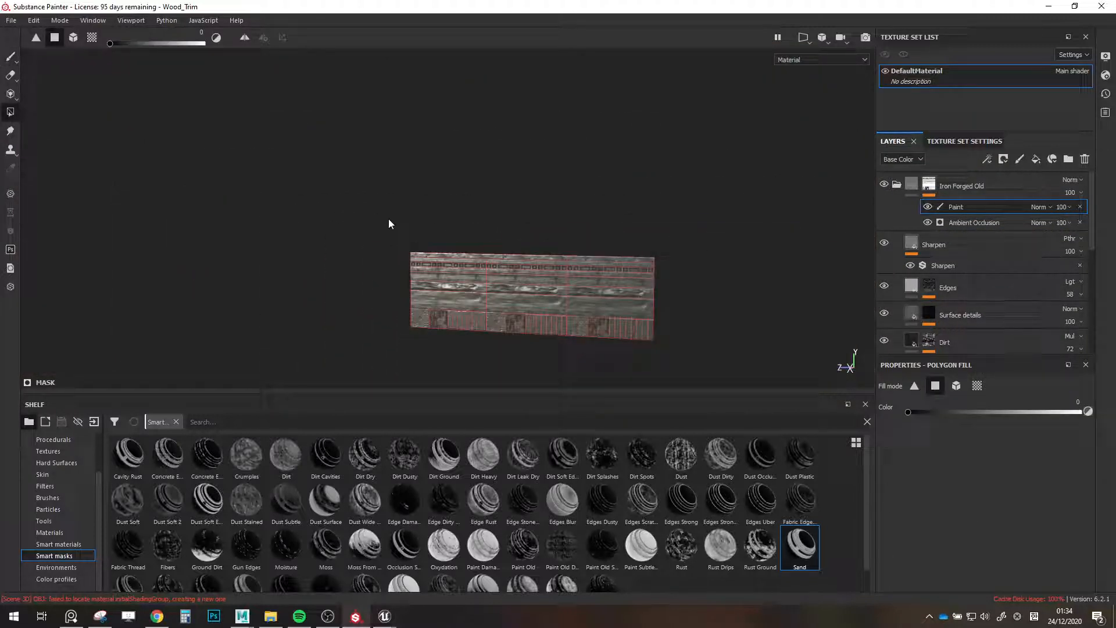
left_click_drag(388, 218, 699, 362)
Polygon-fill the strip of star and rectangular panels with white in the paint effect.
scroll(411, 252, "up", 10)
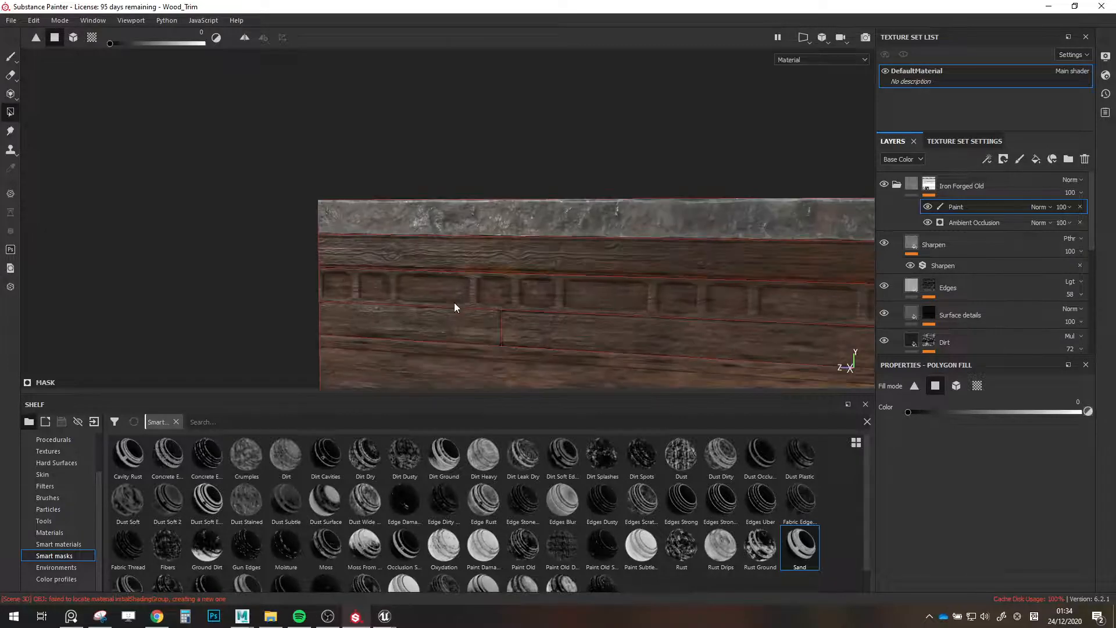
key("x")
scroll(445, 299, "up", 3)
scroll(545, 298, "down", 2)
middle_click_drag(545, 298, 230, 221, "alt")
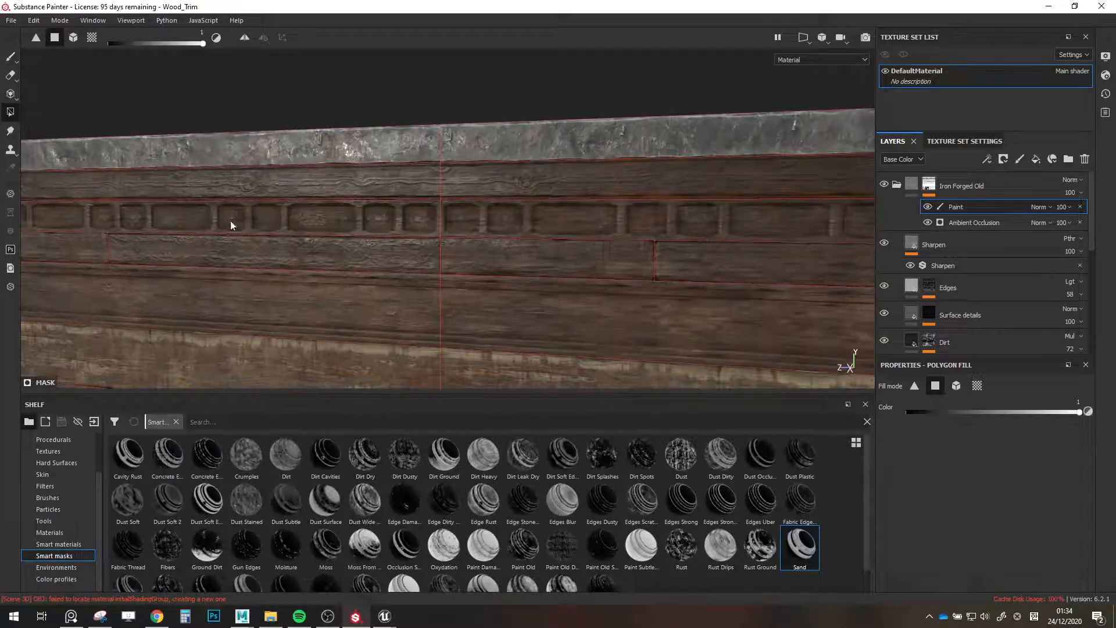
left_click(536, 224)
scroll(574, 226, "up", 6)
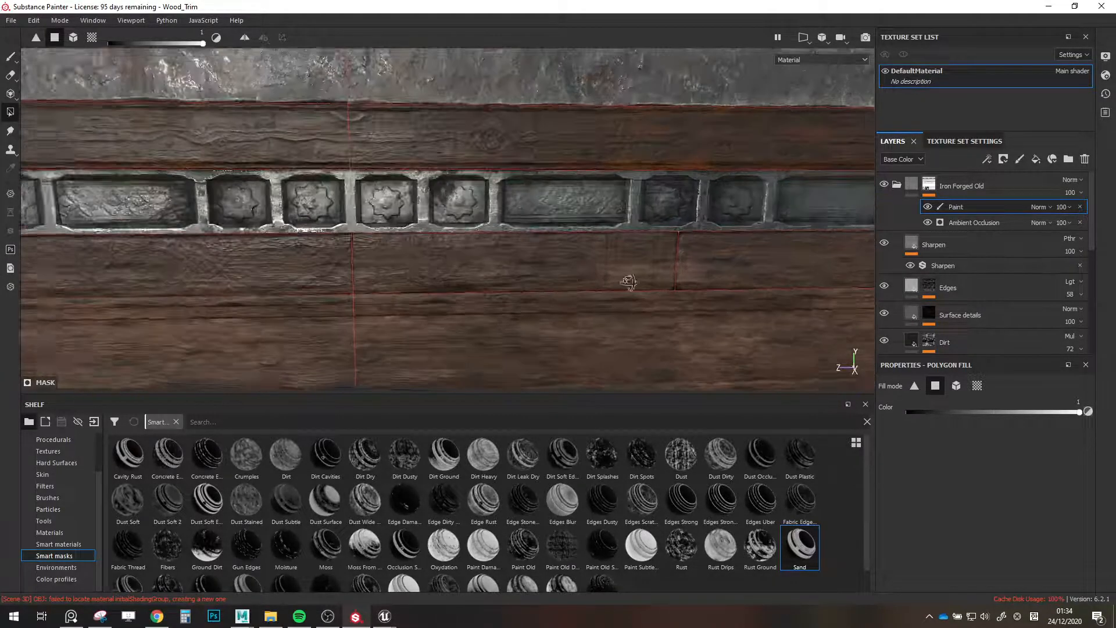
Set the paint effect's blending mode to Multiply so the ambient occlusion mask applies only within the panel strip.
left_click(1039, 207)
left_click(1051, 261)
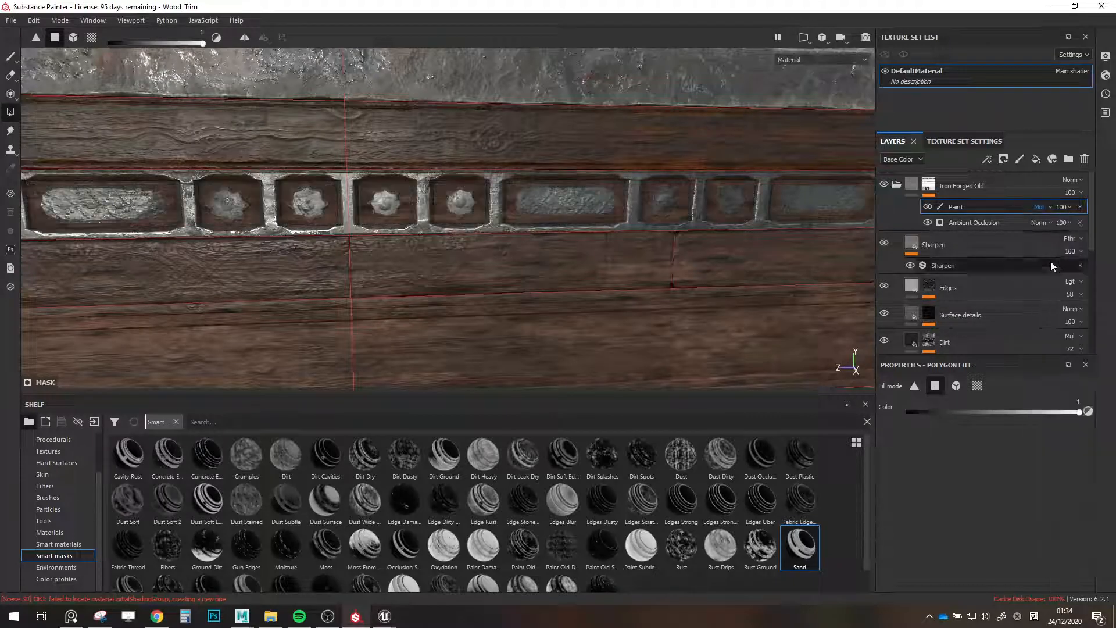
scroll(697, 204, "up", 2)
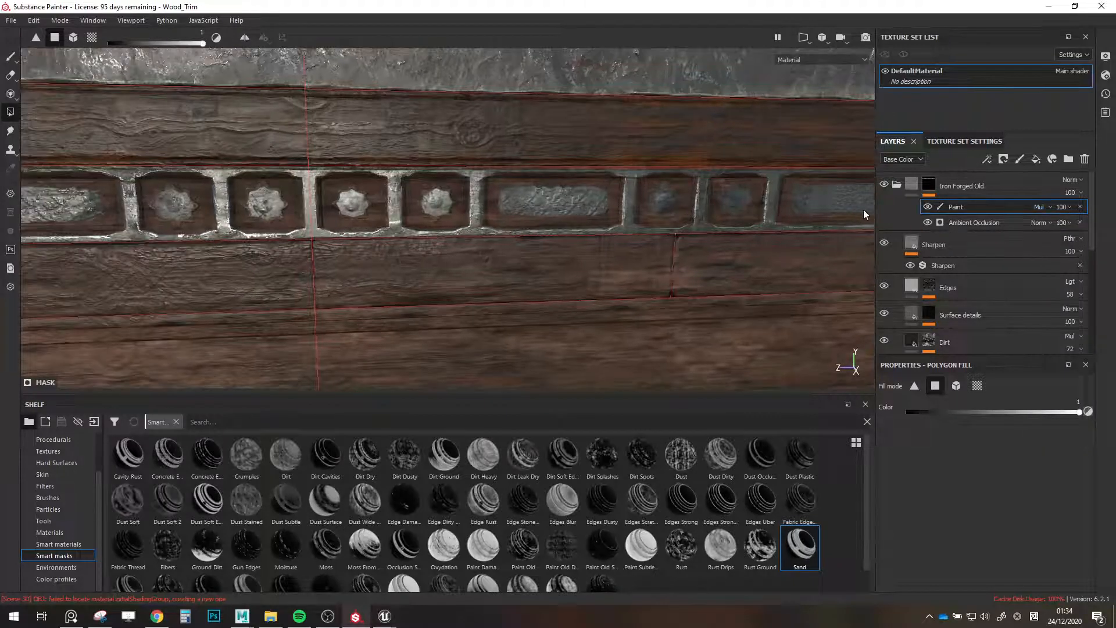
scroll(582, 198, "up", 2)
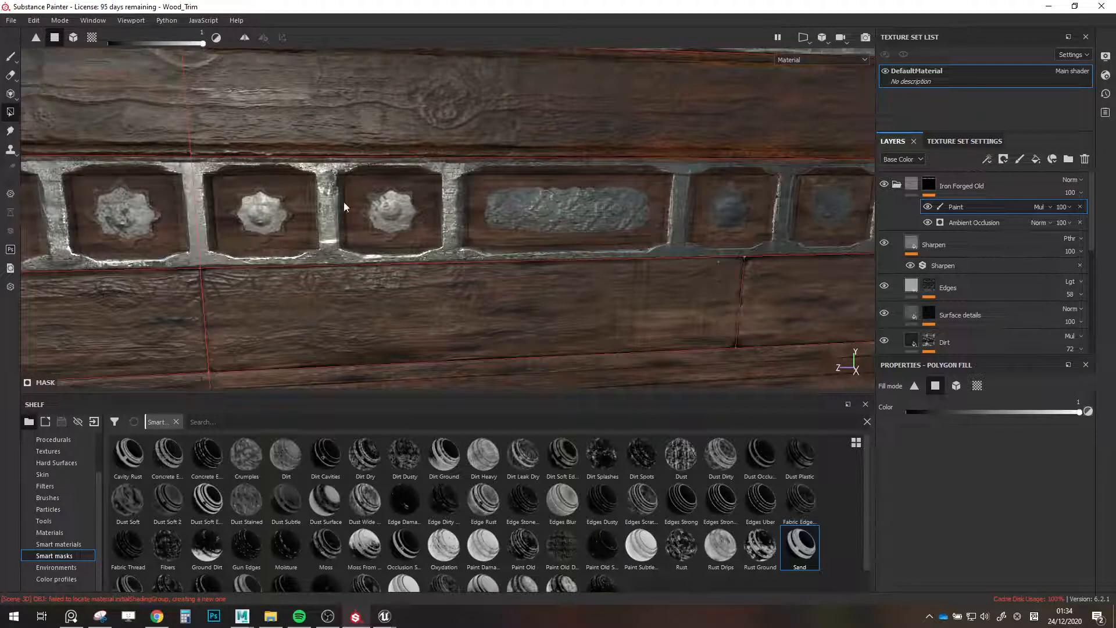
Paint black over the rectangular panel's ornament with a brush of size 2.32 to remove its iron.
key("1")
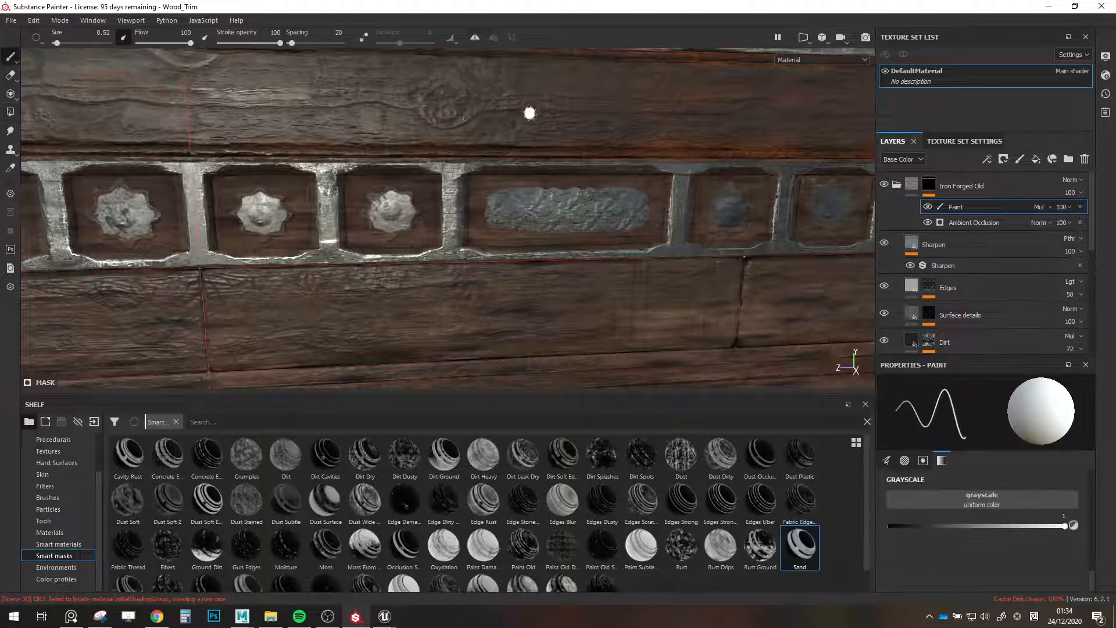
key("x")
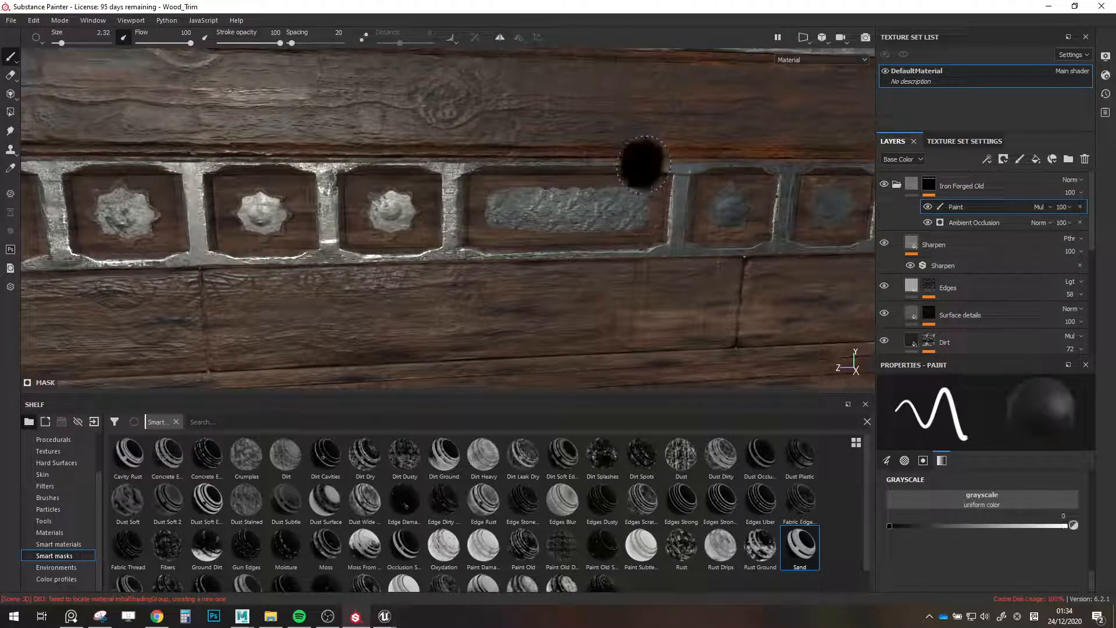
mouse_move(640, 160)
left_mouse_down()
mouse_move(611, 200)
mouse_move(621, 211)
mouse_move(510, 208)
left_mouse_up()
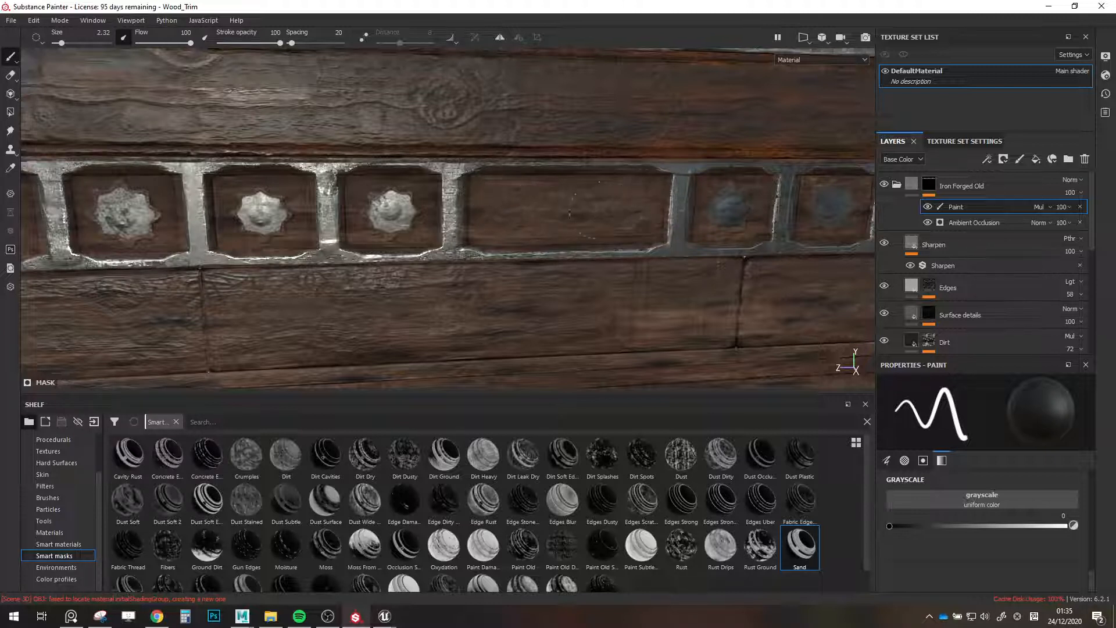
Reduce the brush to size 0.27 with white as the grayscale value, and add a second paint effect above the Multiply one.
right_click_drag(324, 212, 442, 279, "alt")
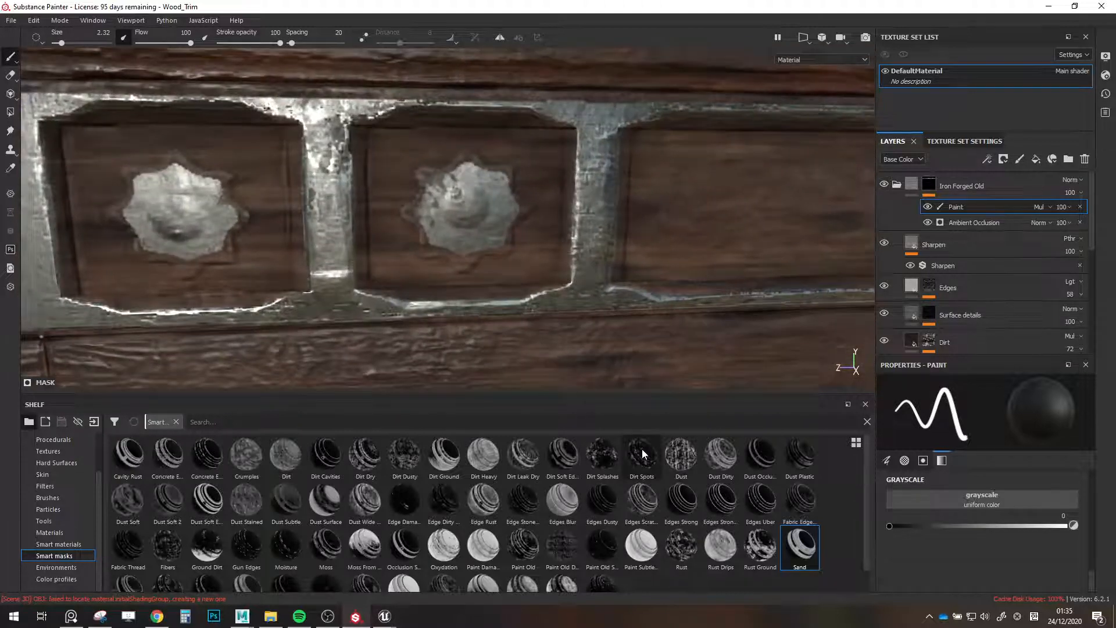
key("x")
key("bracketleft")
key("bracketleft")
key("bracketleft")
key("bracketleft")
key("bracketleft")
key("bracketleft")
key("bracketleft")
key("bracketleft")
key("x")
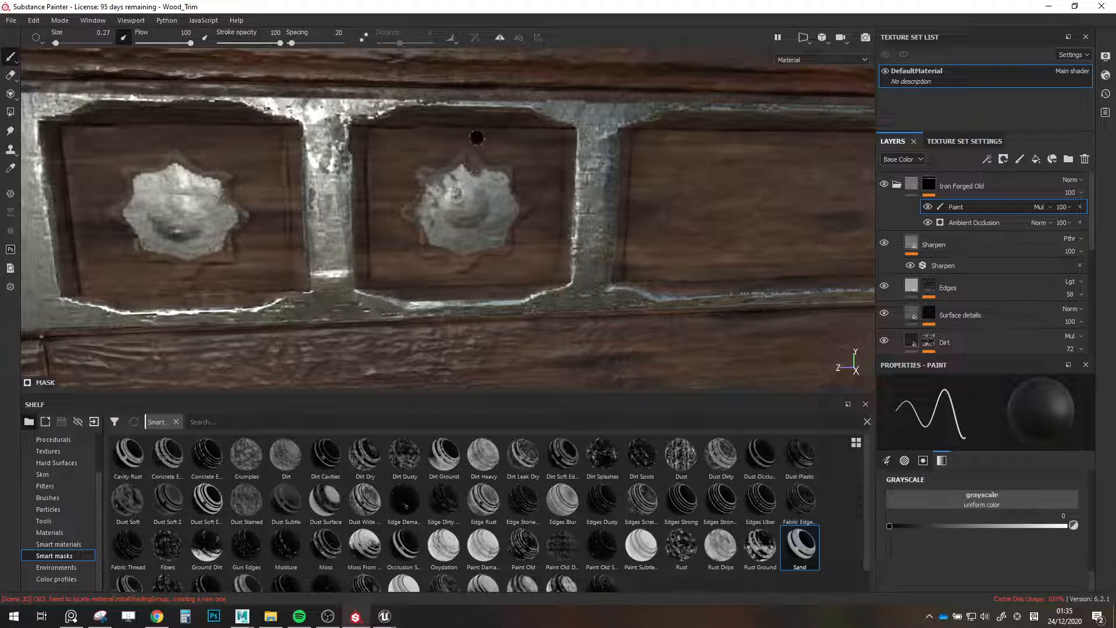
key("x")
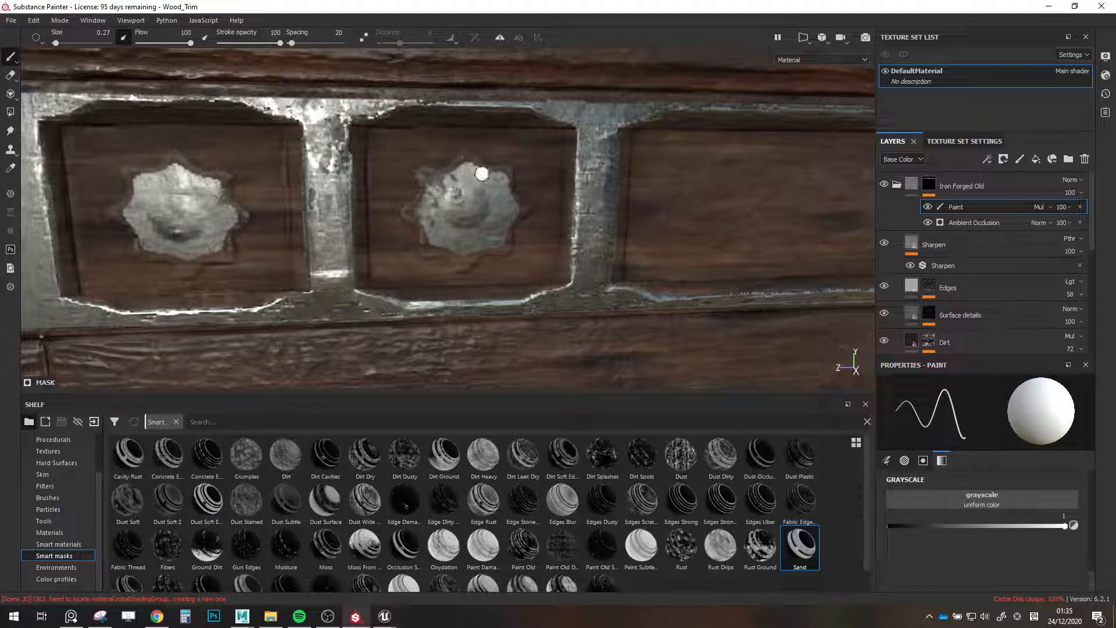
right_click(1005, 207)
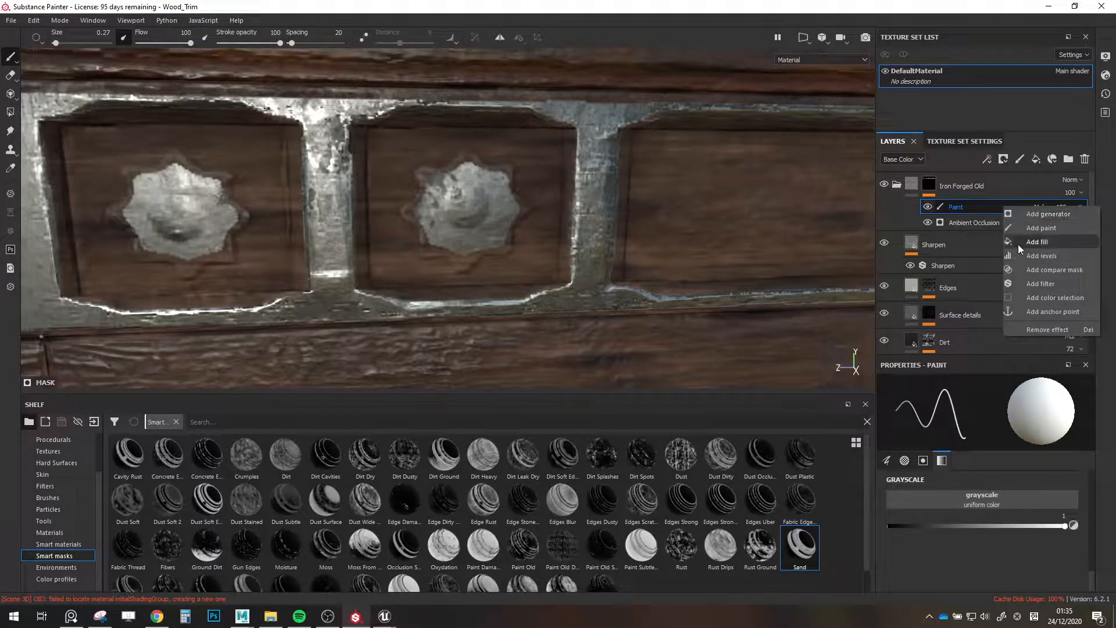
left_click(1026, 228)
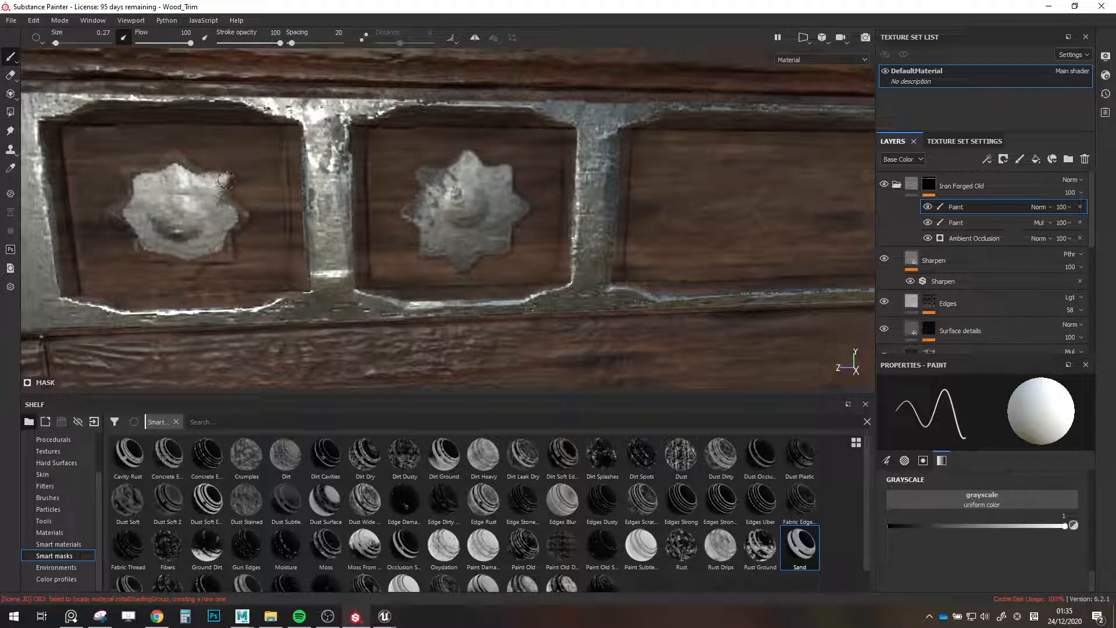
Paint white over the missing points of the two star ornaments beside the cleared rectangular panel.
mouse_move(225, 210)
left_mouse_down()
mouse_move(133, 201)
mouse_move(138, 174)
mouse_move(177, 163)
left_mouse_up()
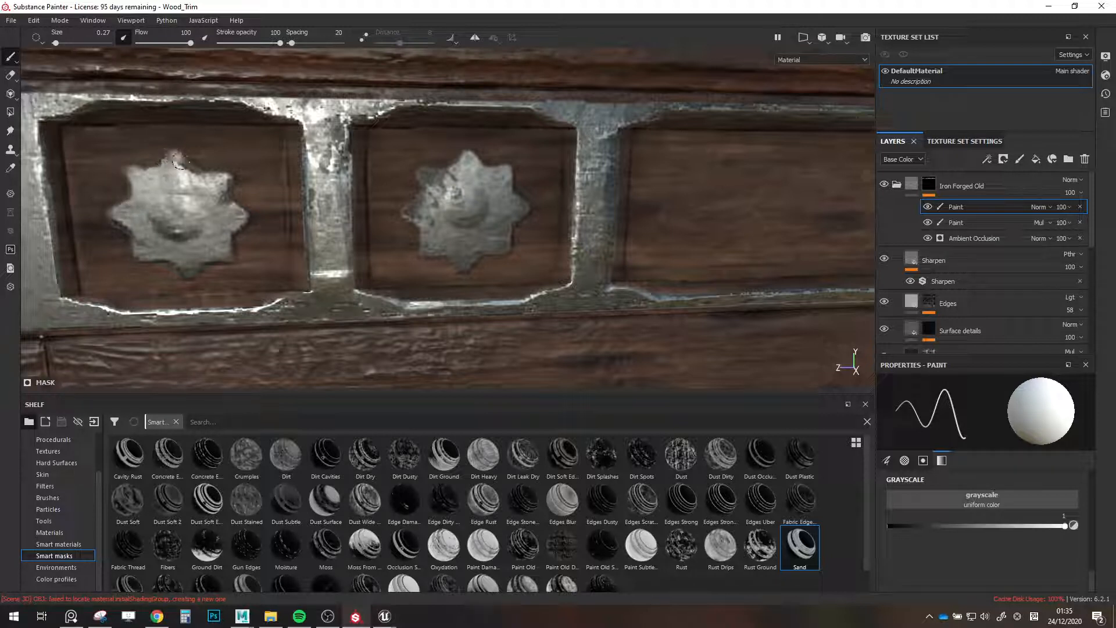
key("x")
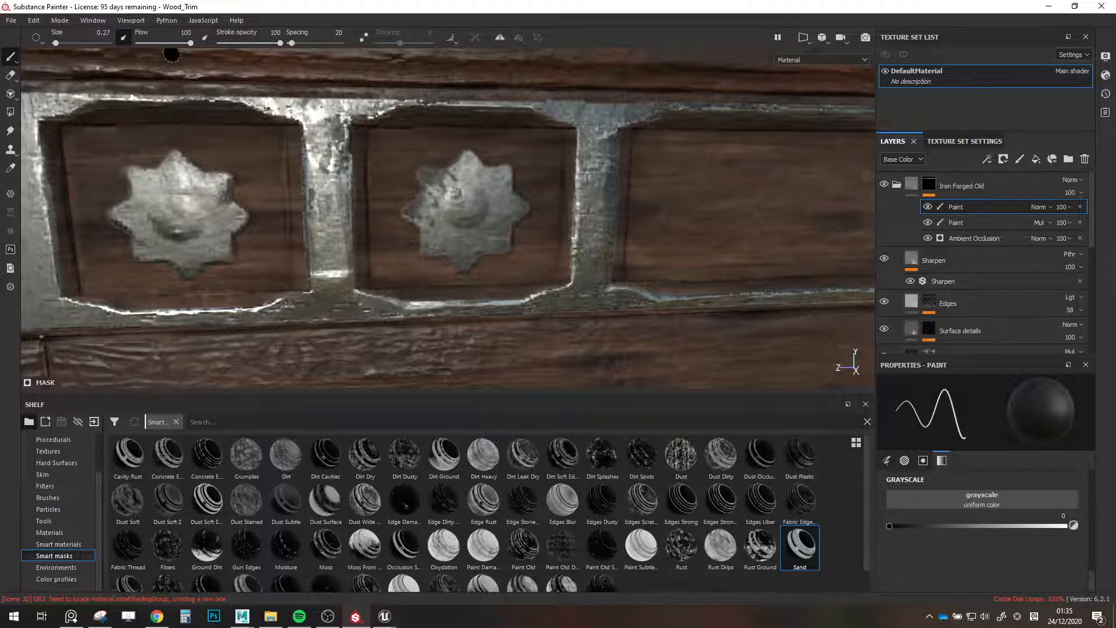
key("x")
left_click_drag(220, 179, 208, 156, "alt")
right_click(208, 156)
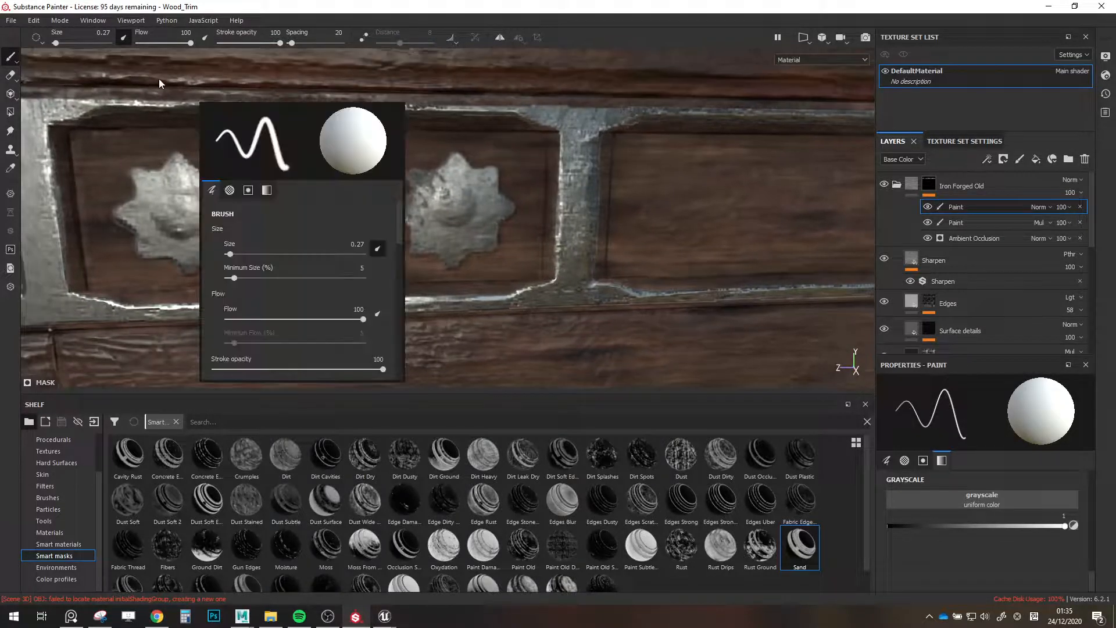
Paint white around the edges of the third star ornament to fill out all eight of its points.
middle_click_drag(152, 207, 411, 217, "alt")
left_click_drag(411, 217, 424, 194, "alt")
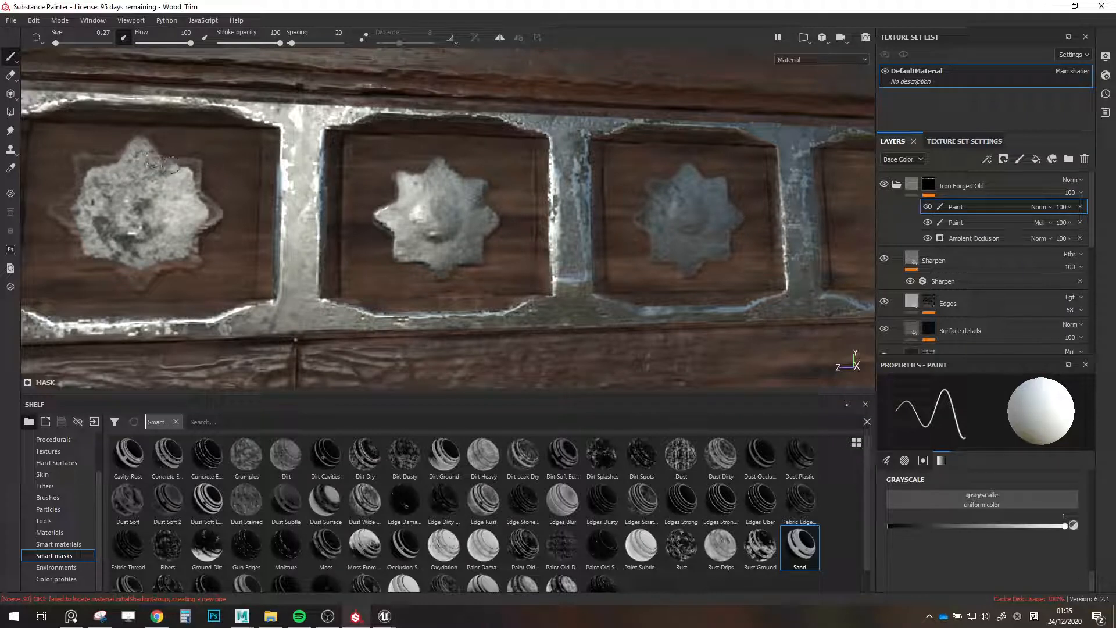
left_click_drag(192, 164, 192, 193)
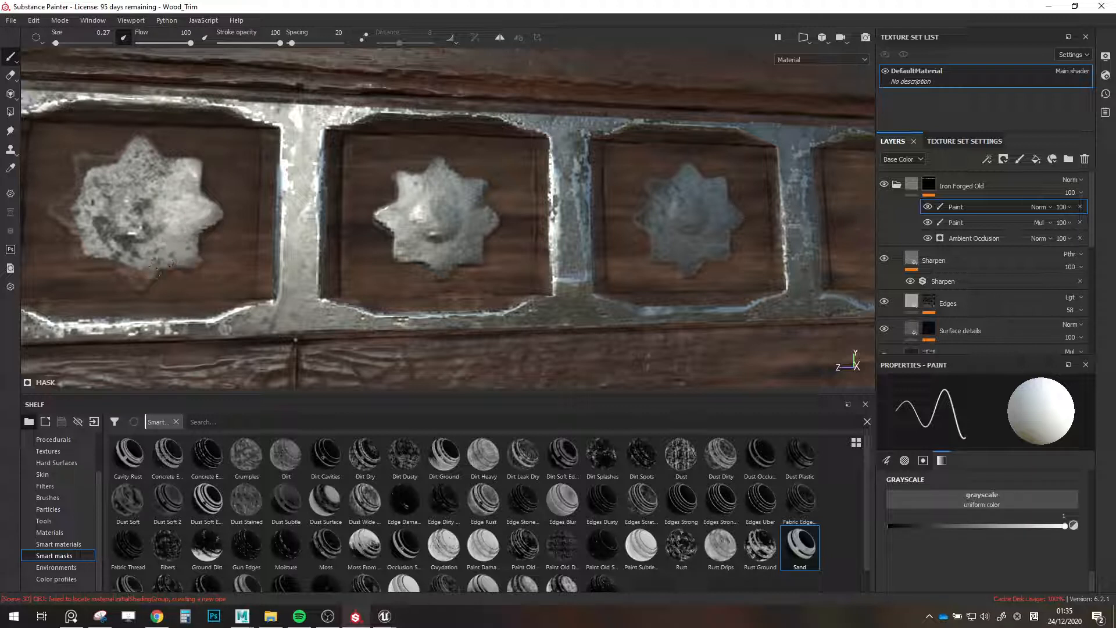
mouse_move(134, 274)
left_mouse_down()
mouse_move(92, 242)
mouse_move(97, 262)
left_mouse_up()
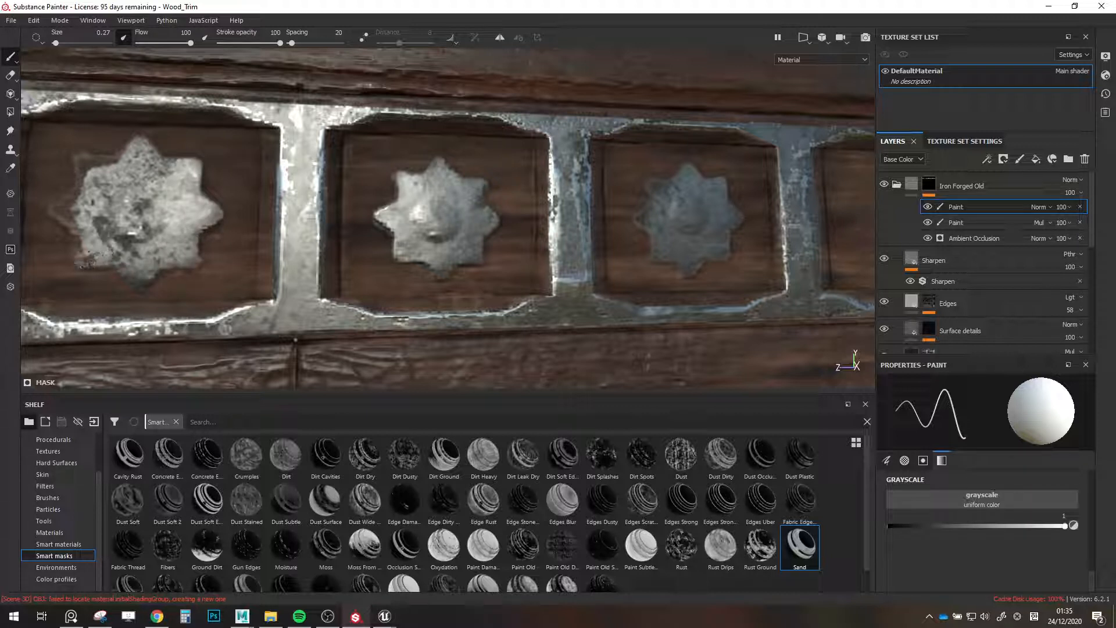
left_click_drag(61, 208, 82, 166)
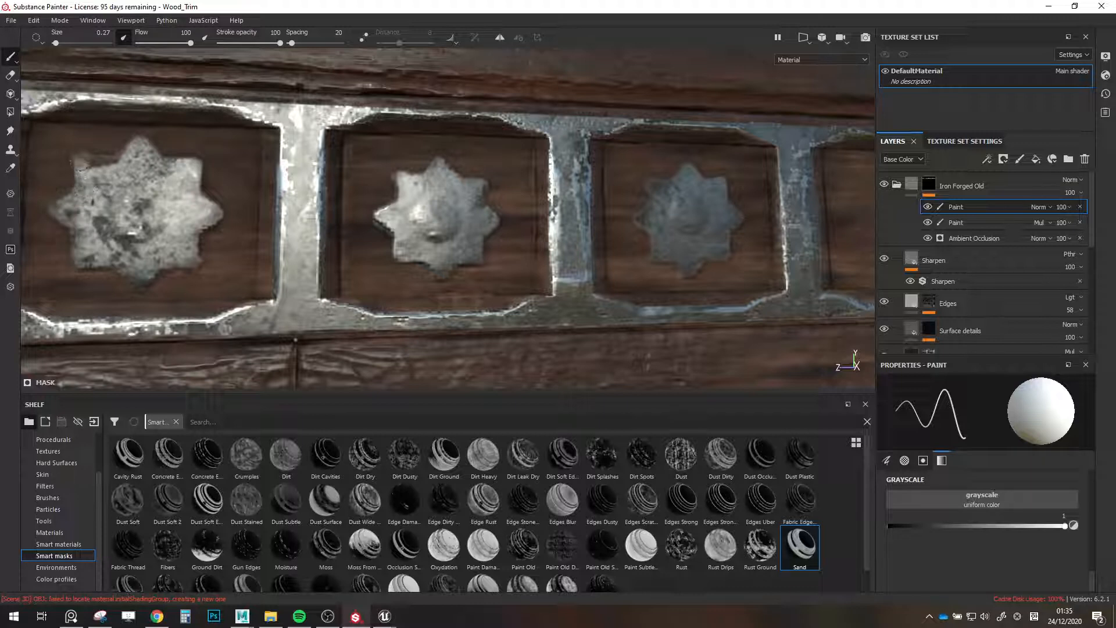
Paint the missing points of the fourth star ornament along the strip with white.
left_click_drag(181, 321, 145, 263, "alt")
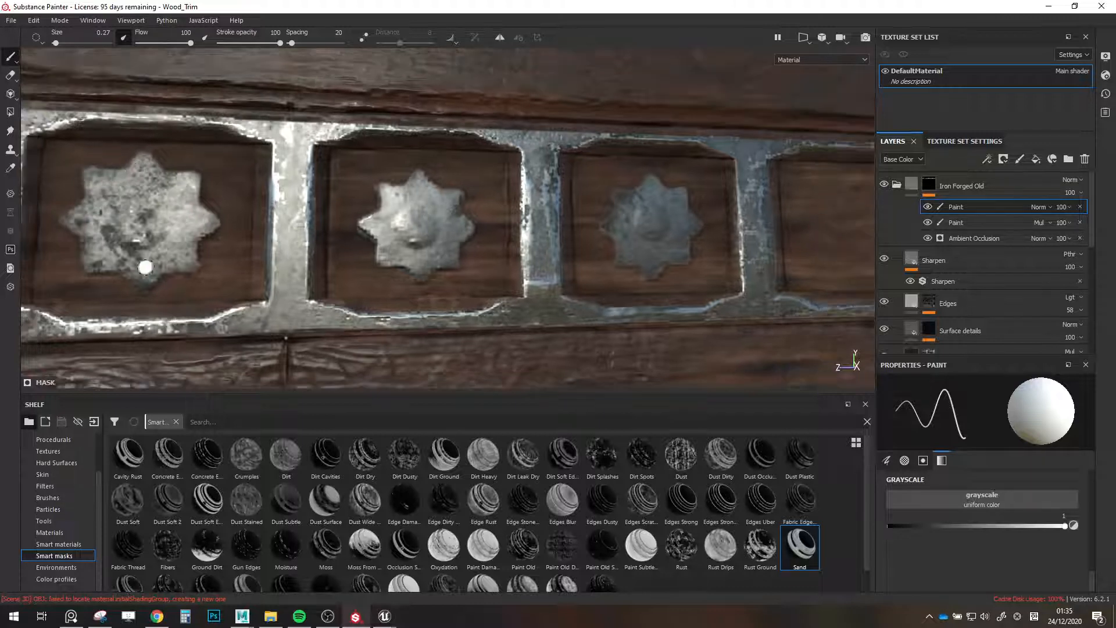
middle_click_drag(145, 263, 429, 243, "alt")
key("x")
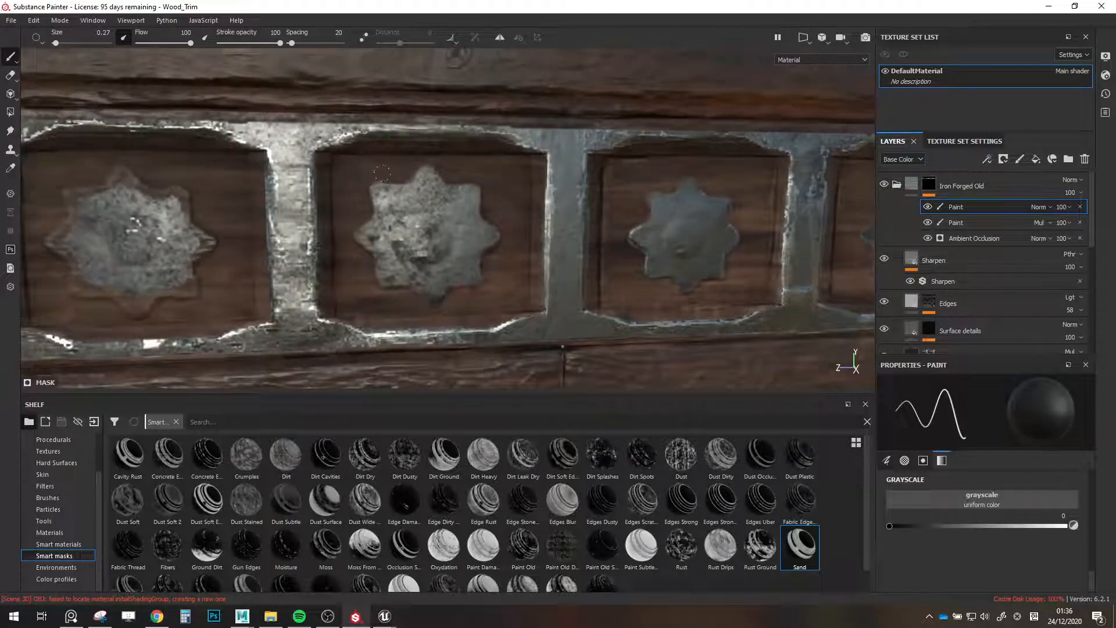
key("x")
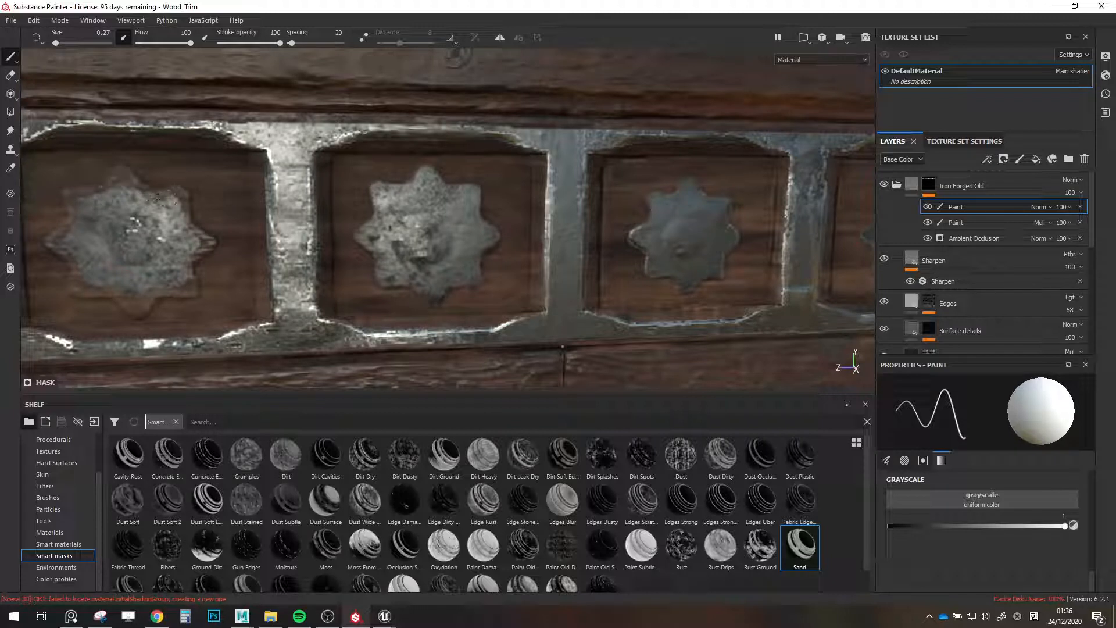
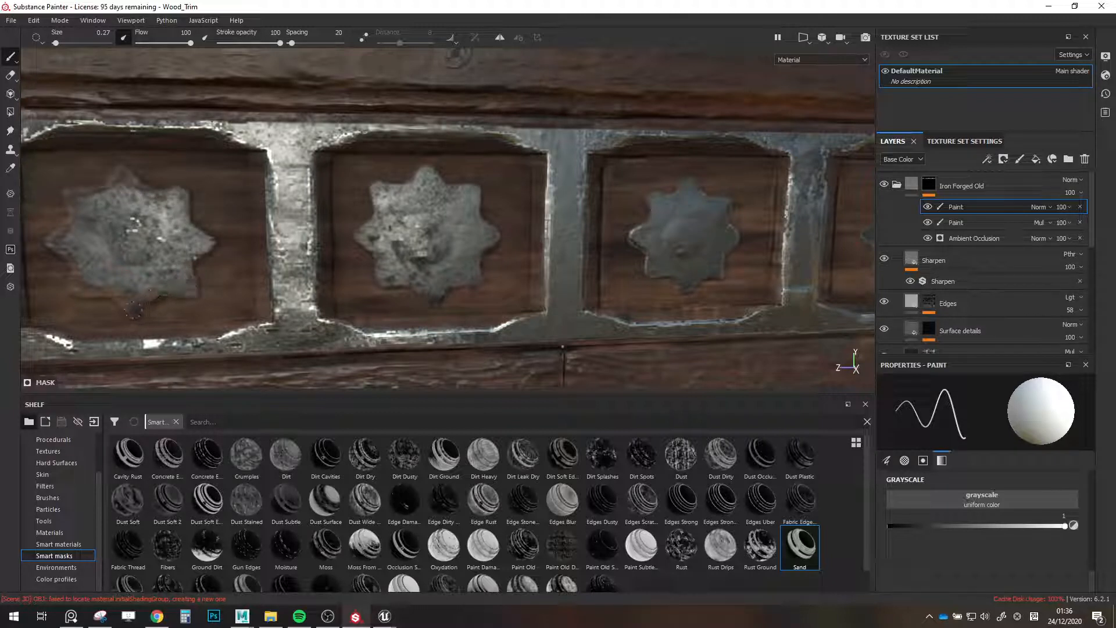
left_click_drag(134, 224, 133, 306)
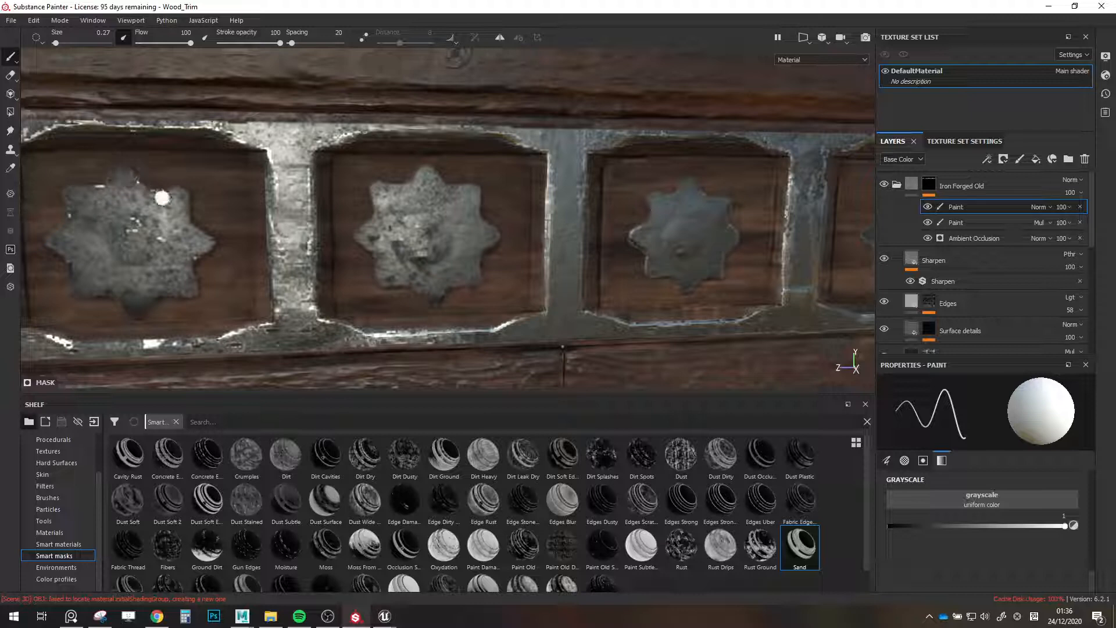
key("x")
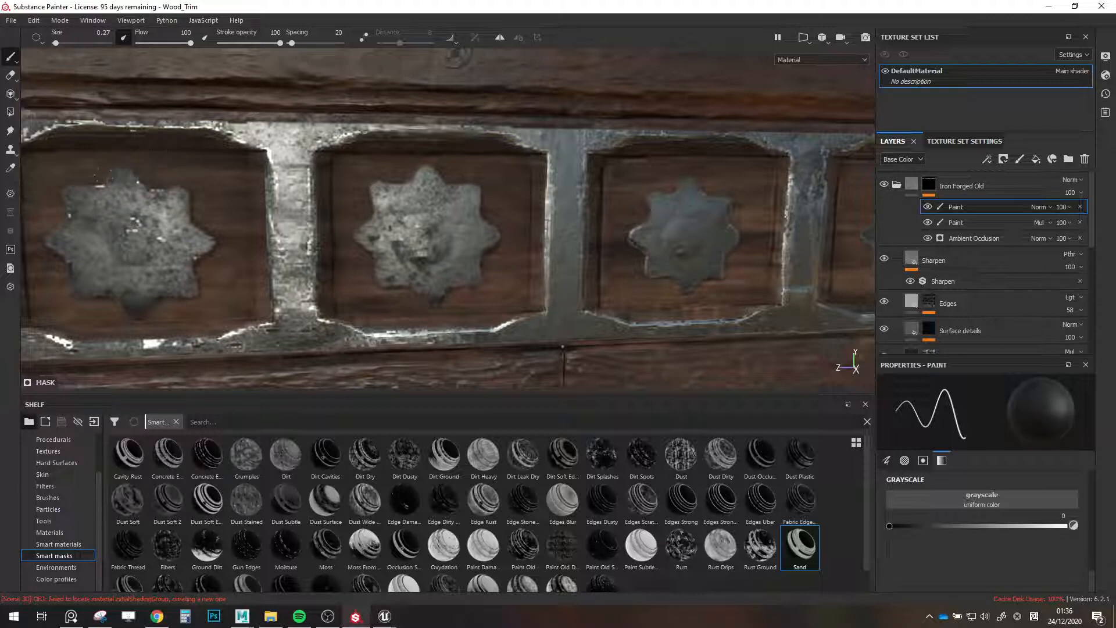
Paint black over the next rectangular panel, using brush sizes 3.7 and 2.97, to remove its iron ornament and surrounding frame.
right_click_drag(311, 217, 266, 279, "alt")
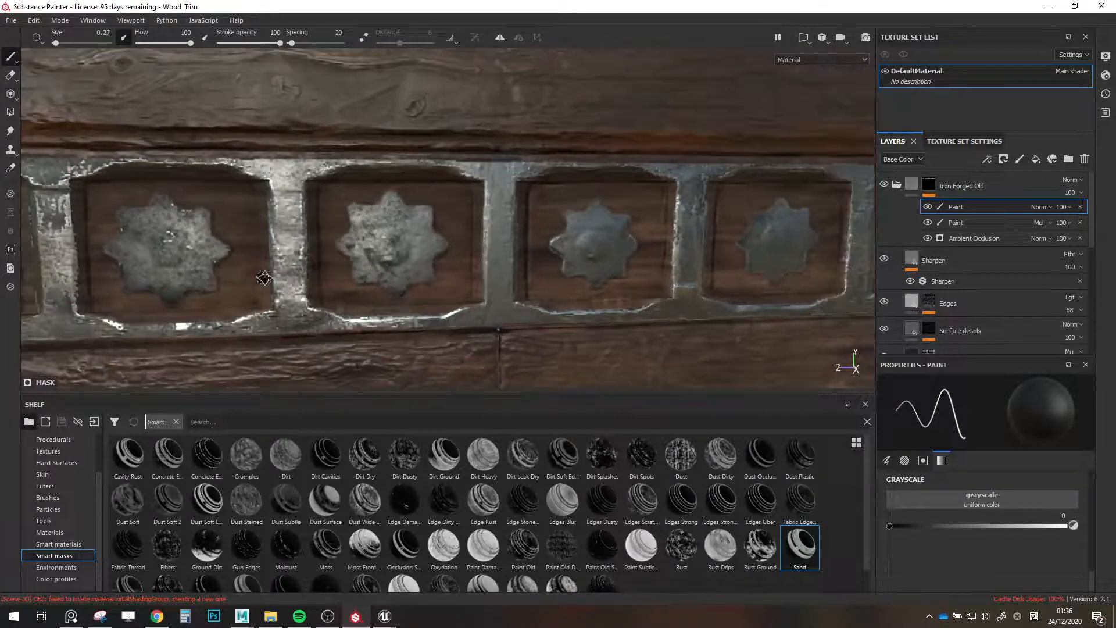
middle_click_drag(266, 279, 703, 261, "alt")
middle_click_drag(426, 249, 700, 249, "alt")
right_click_drag(713, 208, 698, 244, "ctrl")
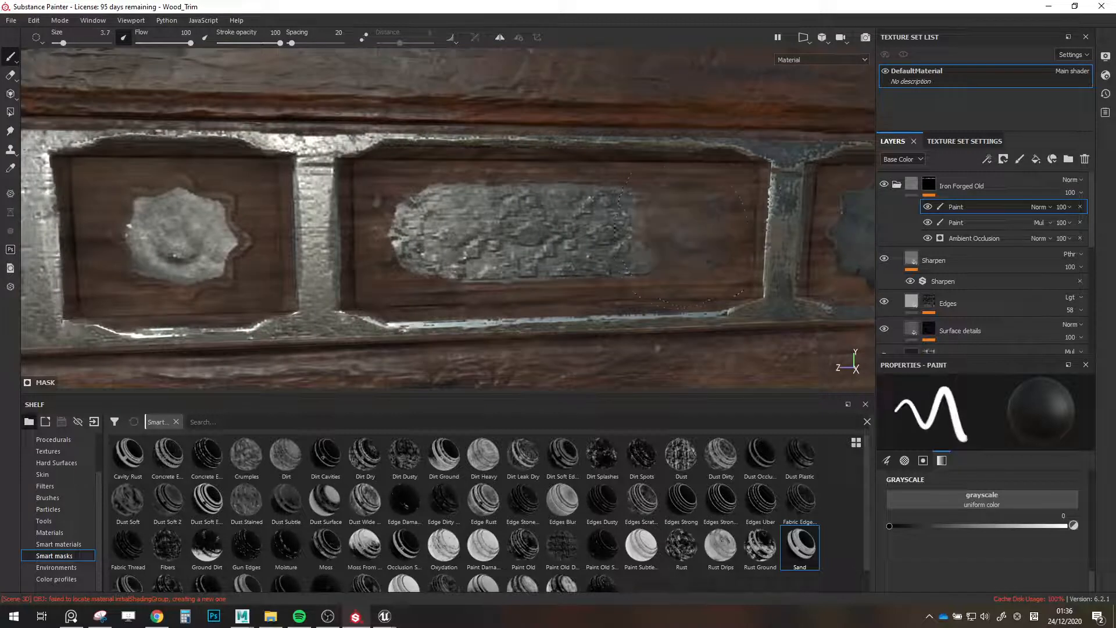
mouse_move(698, 244)
left_mouse_down()
mouse_move(660, 238)
mouse_move(684, 183)
mouse_move(623, 314)
mouse_move(620, 232)
left_mouse_up()
right_click_drag(620, 232, 640, 232, "ctrl")
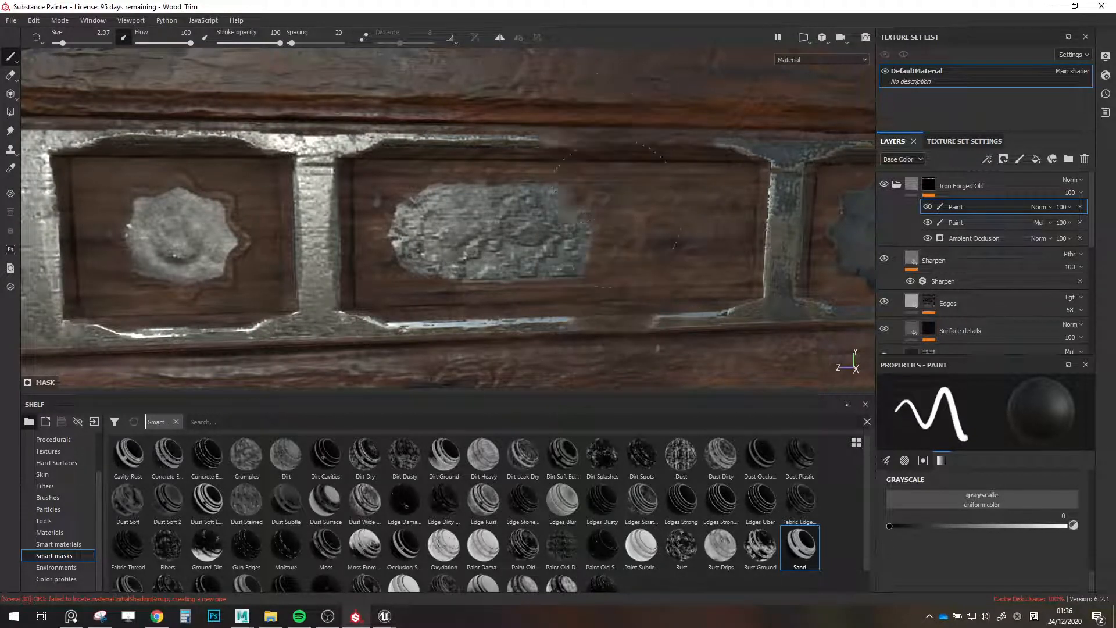
mouse_move(631, 244)
left_mouse_down()
mouse_move(537, 250)
mouse_move(416, 219)
mouse_move(344, 221)
left_mouse_up()
Paint black over the iron left on the rectangular panel and the frame around the adjacent star ornament, finishing at brush size 1.75.
mouse_move(343, 221)
right_mouse_down("ctrl")
mouse_move(391, 145)
mouse_move(250, 160)
right_mouse_up("ctrl")
left_click_drag(183, 157, 192, 234)
mouse_move(192, 234)
left_mouse_down()
mouse_move(196, 200)
mouse_move(193, 240)
left_mouse_up()
right_click_drag(193, 240, 203, 241, "ctrl")
left_click_drag(198, 242, 310, 256)
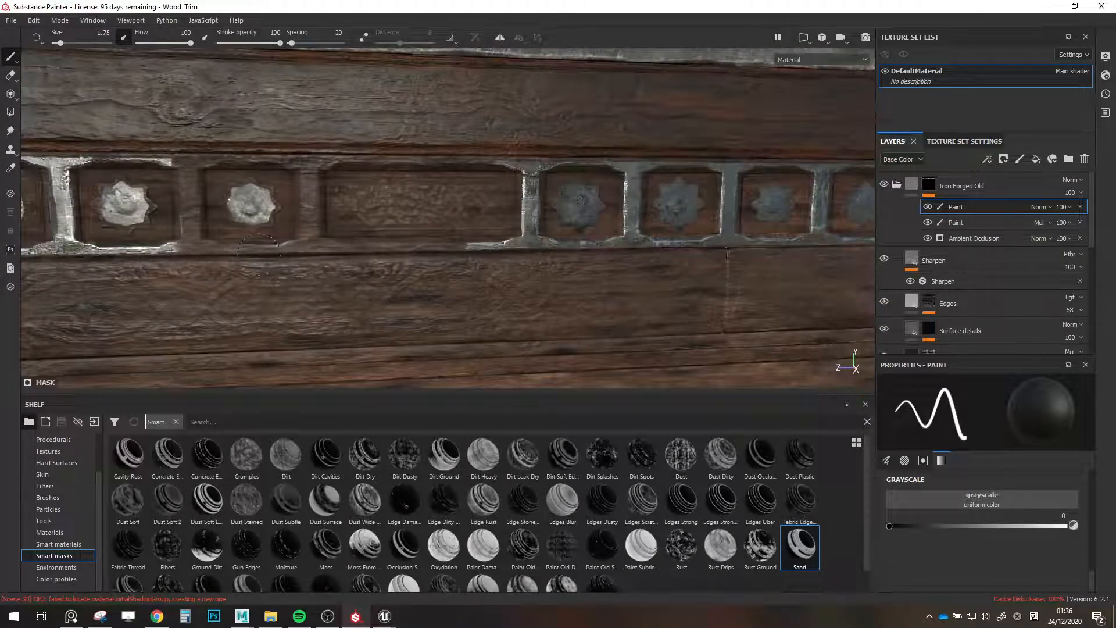
Paint the missing points of the star ornament beside the cleared panel with white at brush size 0.27.
scroll(194, 200, "up", 3)
scroll(166, 96, "up", 2)
key("x")
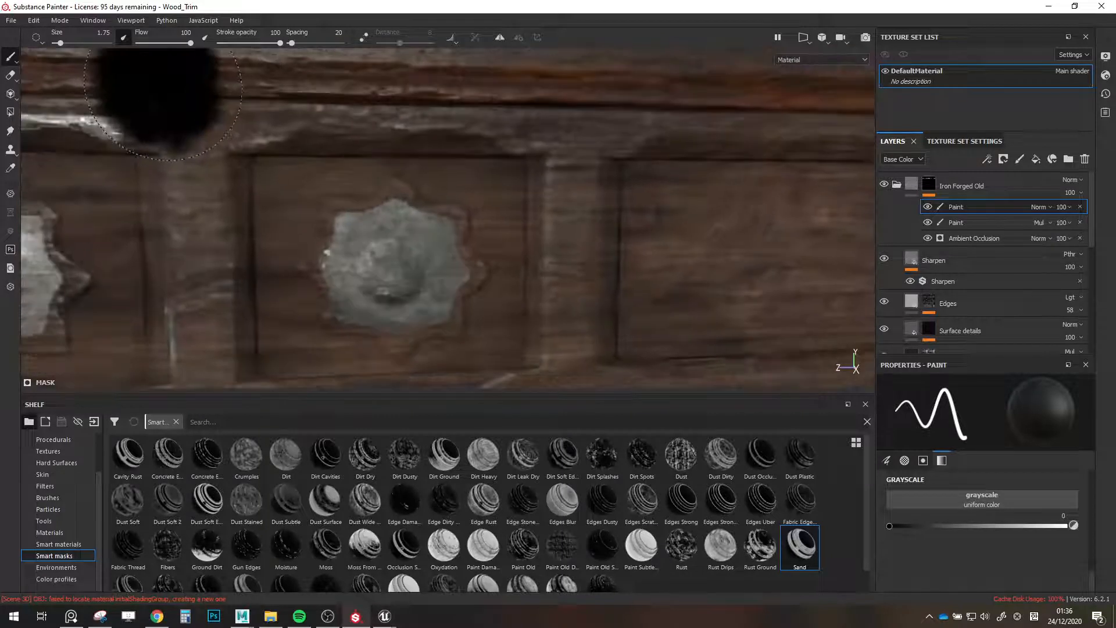
right_click_drag(161, 95, 145, 94, "ctrl")
right_click_drag(448, 145, 439, 146, "ctrl")
right_click_drag(384, 202, 387, 202, "ctrl")
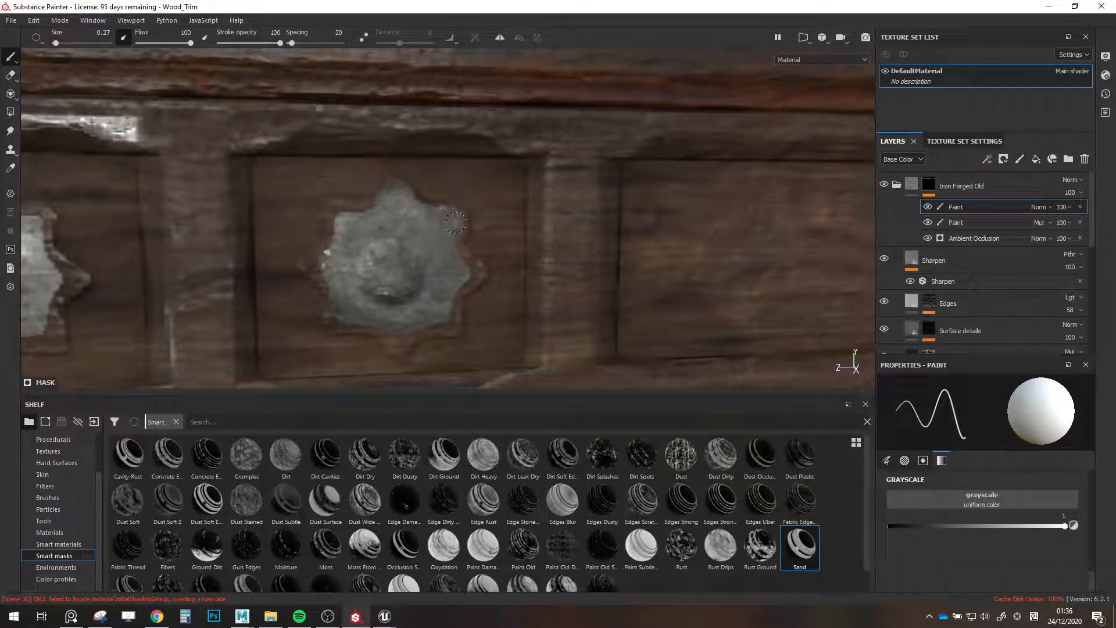
left_click_drag(479, 273, 461, 287)
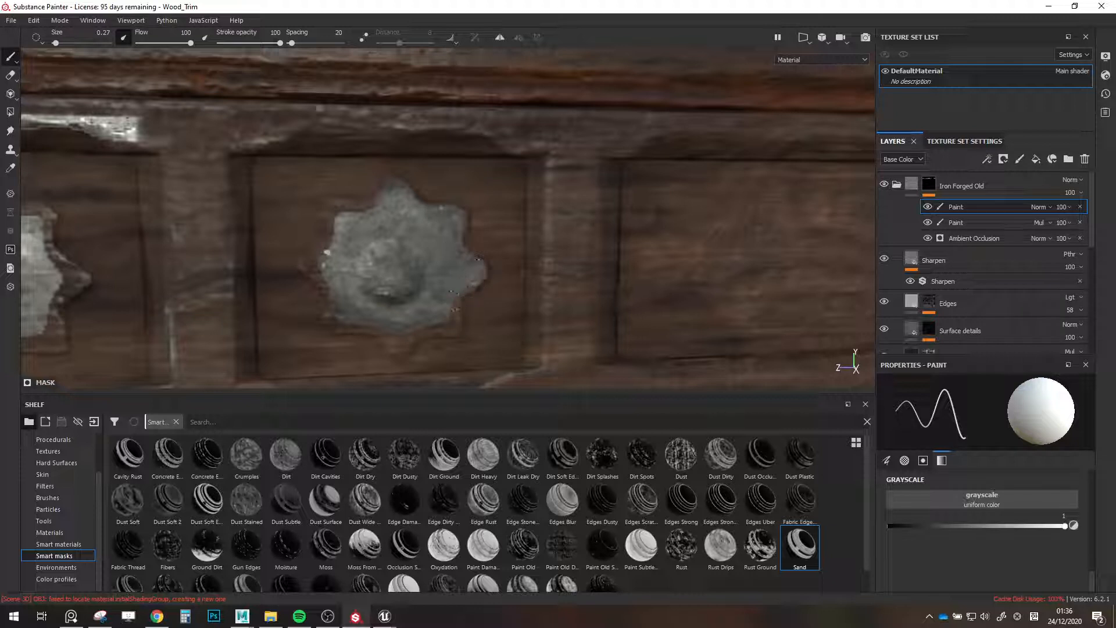
mouse_move(405, 345)
left_mouse_down()
mouse_move(366, 289)
mouse_move(384, 328)
left_mouse_up()
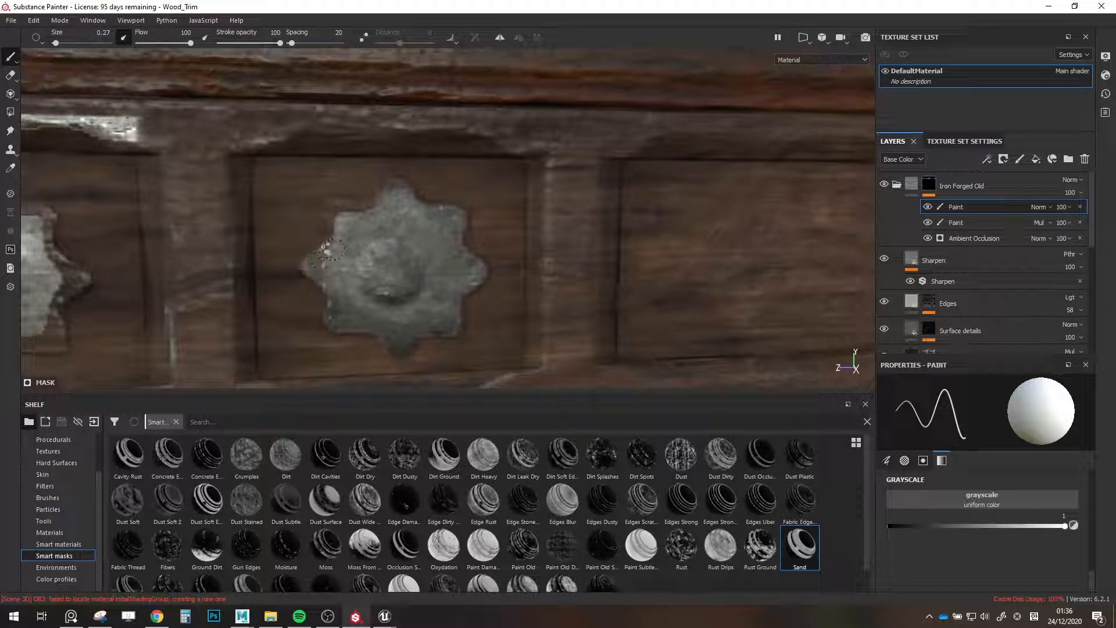
mouse_move(327, 251)
left_mouse_down()
mouse_move(333, 221)
mouse_move(372, 202)
left_mouse_up()
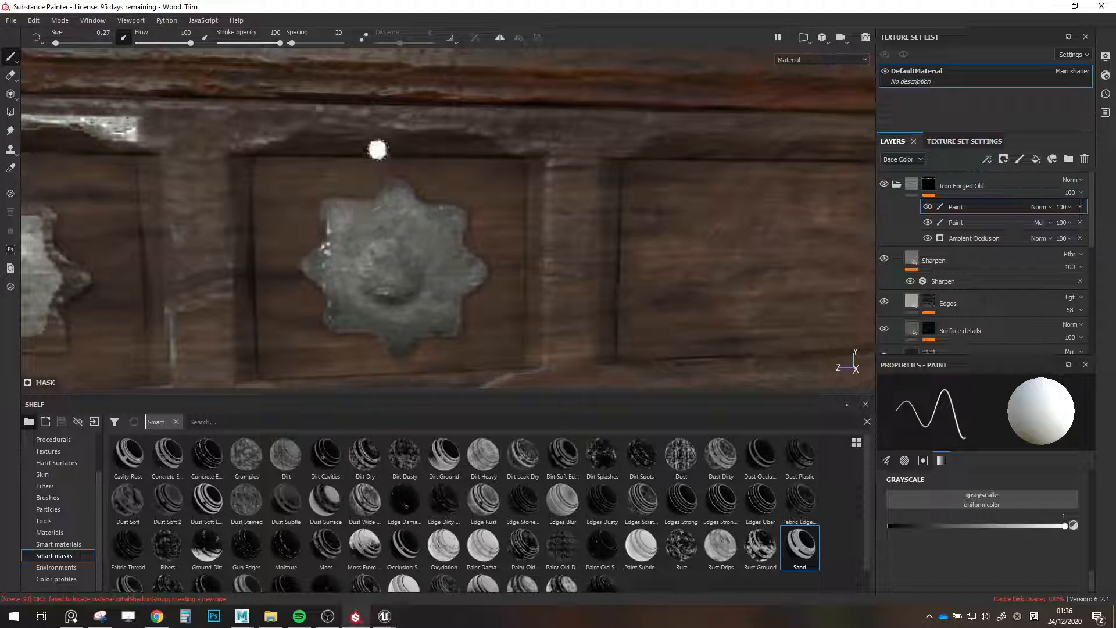
key("x")
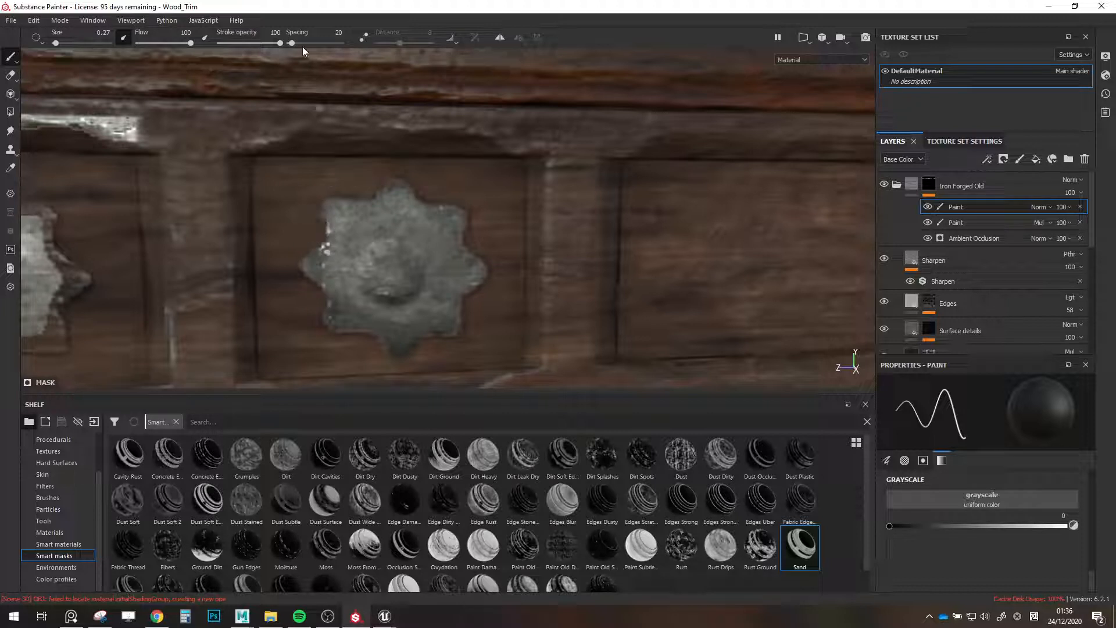
key("x")
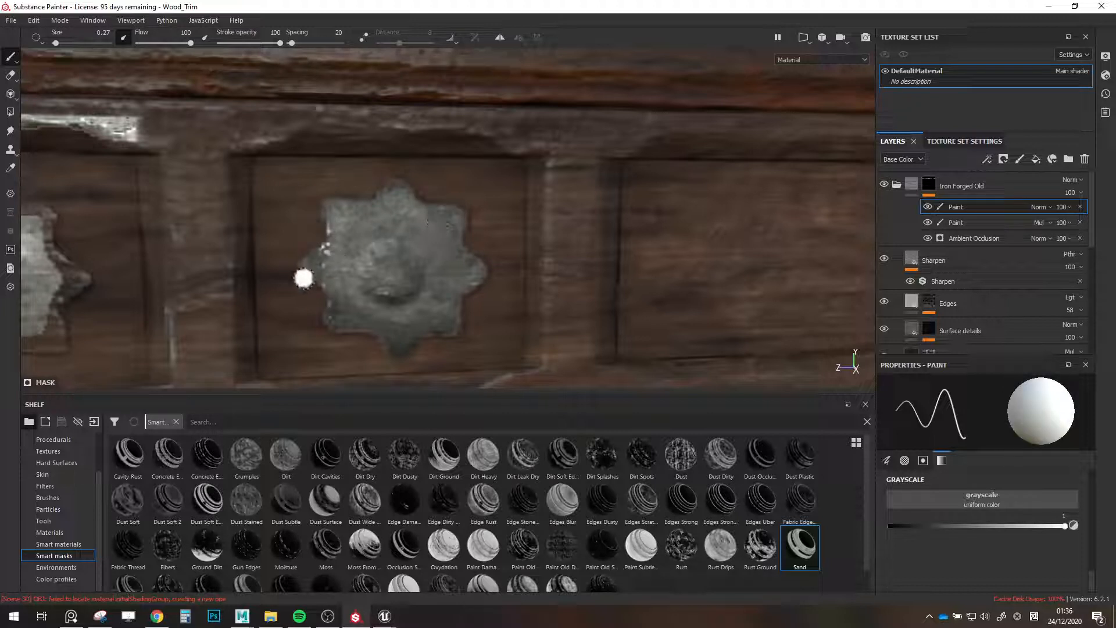
Extend the neighbouring star ornament's iron over its outer and lower points with white at brush size 0.52.
scroll(358, 178, "down", 5)
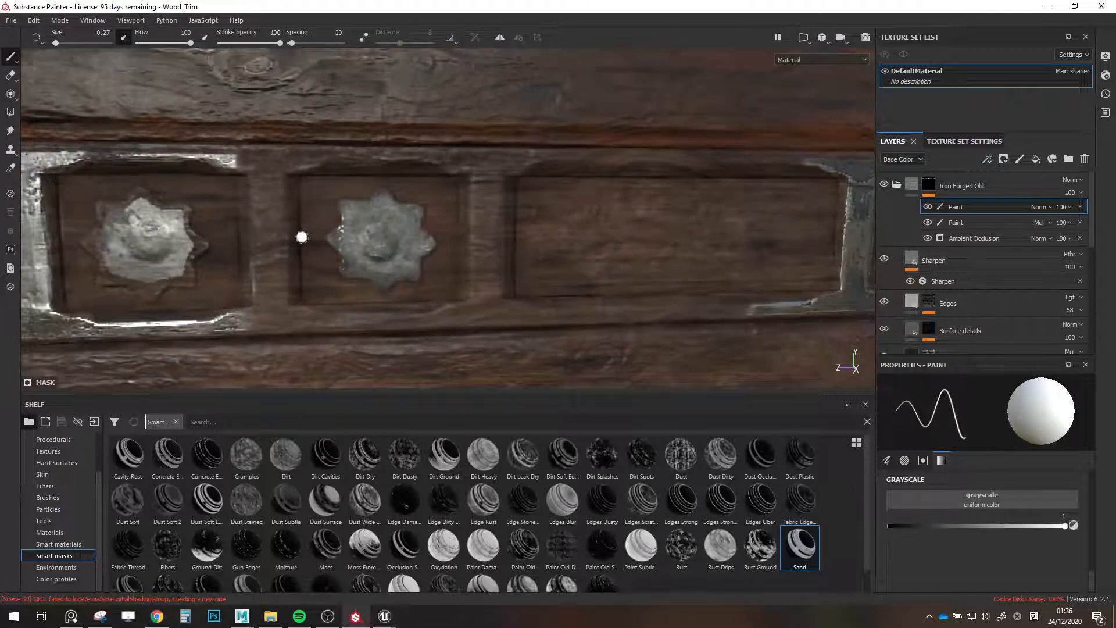
scroll(508, 249, "up", 5)
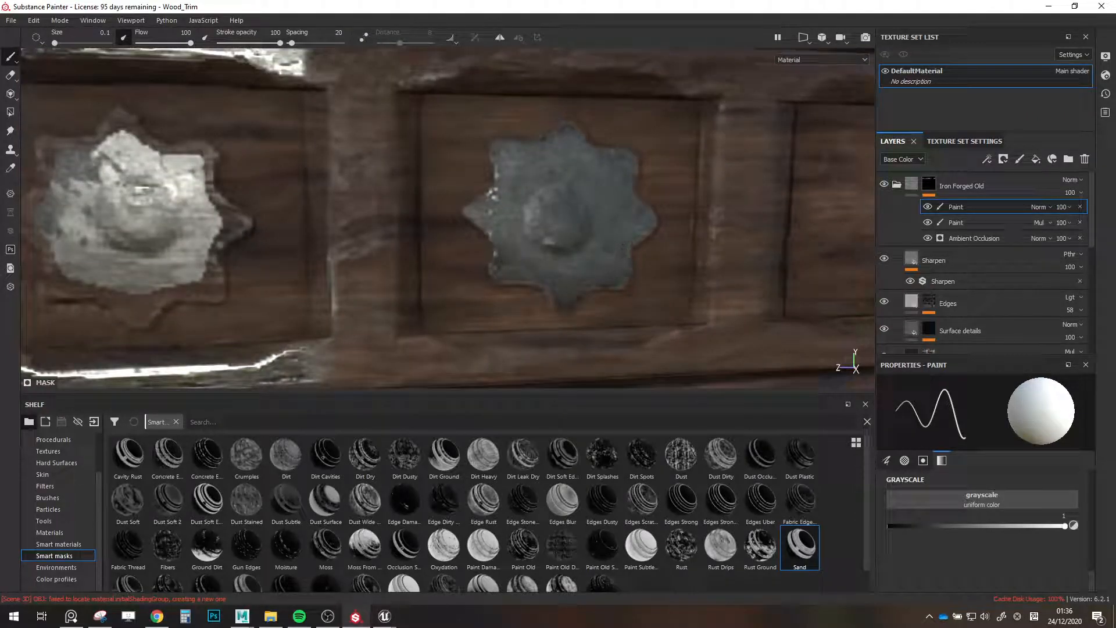
key("bracketright")
key("bracketright")
key("bracketright")
key("bracketright")
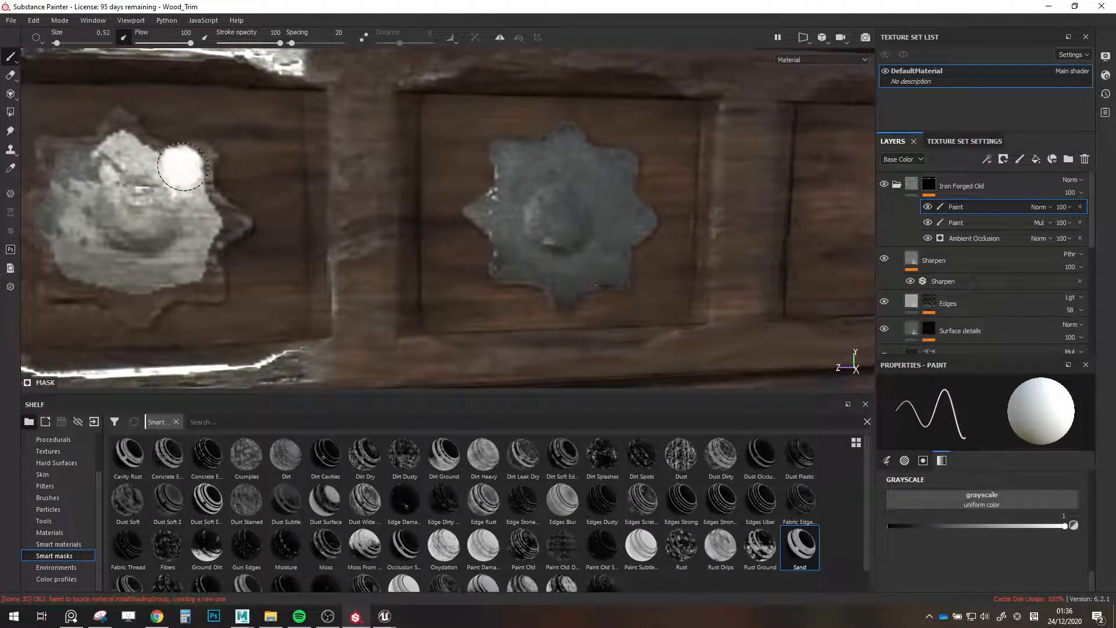
left_click_drag(190, 165, 217, 215)
mouse_move(217, 216)
left_mouse_down()
mouse_move(233, 217)
mouse_move(211, 287)
mouse_move(220, 289)
mouse_move(139, 317)
left_mouse_up()
key("bracketleft")
key("bracketleft")
key("bracketleft")
key("bracketleft")
key("bracketright")
key("bracketright")
key("bracketright")
mouse_move(95, 266)
left_mouse_down()
mouse_move(64, 279)
mouse_move(60, 247)
left_mouse_up()
scroll(123, 164, "down", 2)
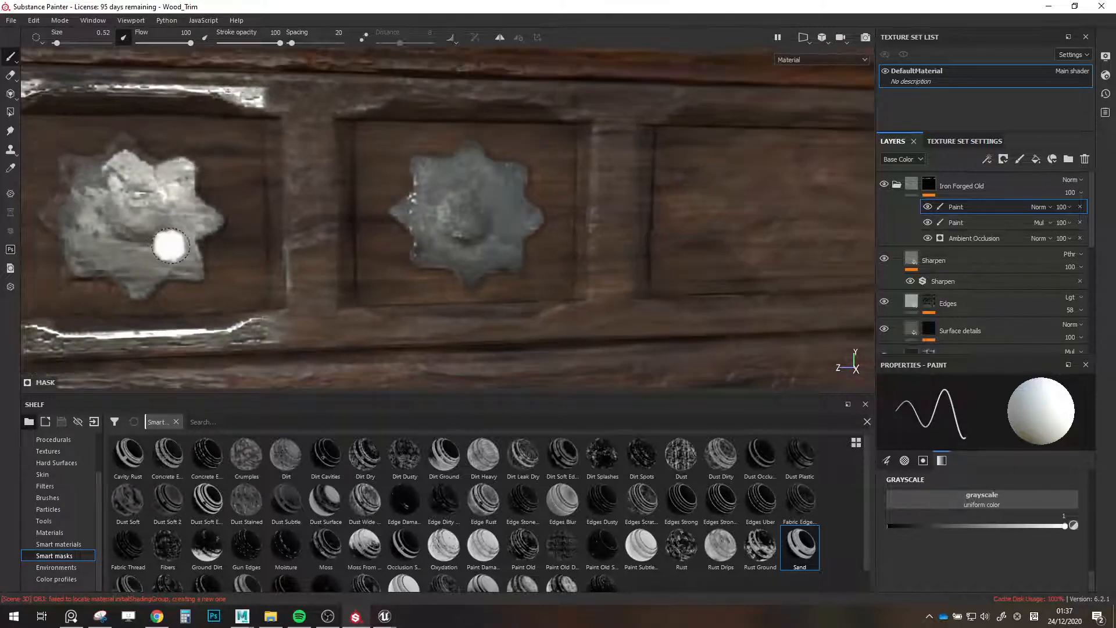
Fill the remaining upper and side points of the same star ornament with white at brush size 0.27.
middle_click_drag(172, 244, 573, 229, "alt")
scroll(573, 229, "up", 3)
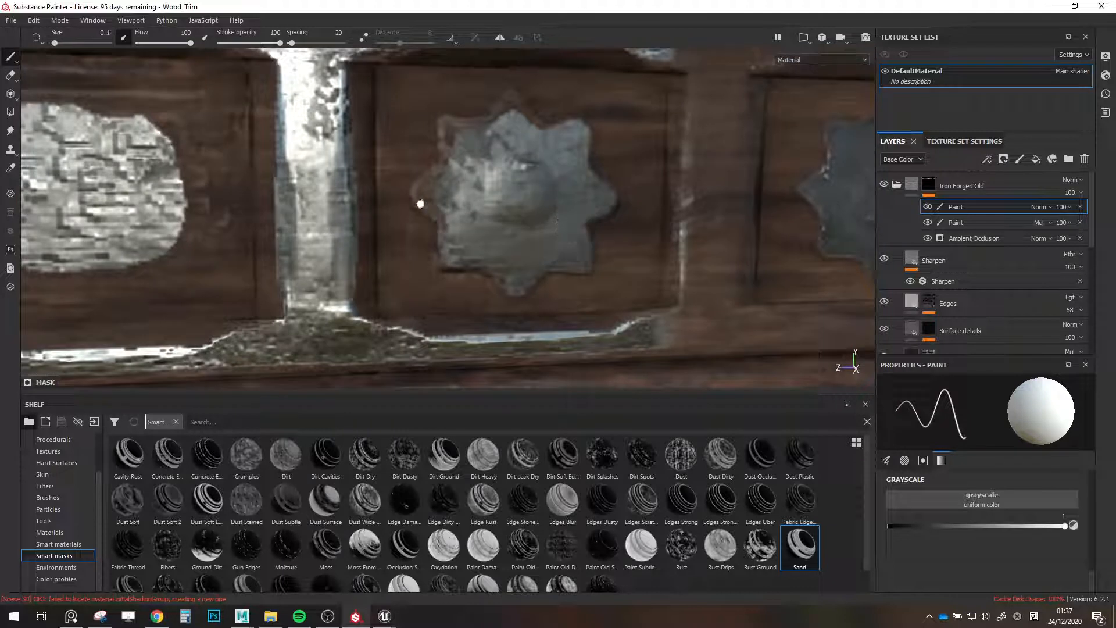
key("bracketleft")
key("bracketleft")
key("bracketleft")
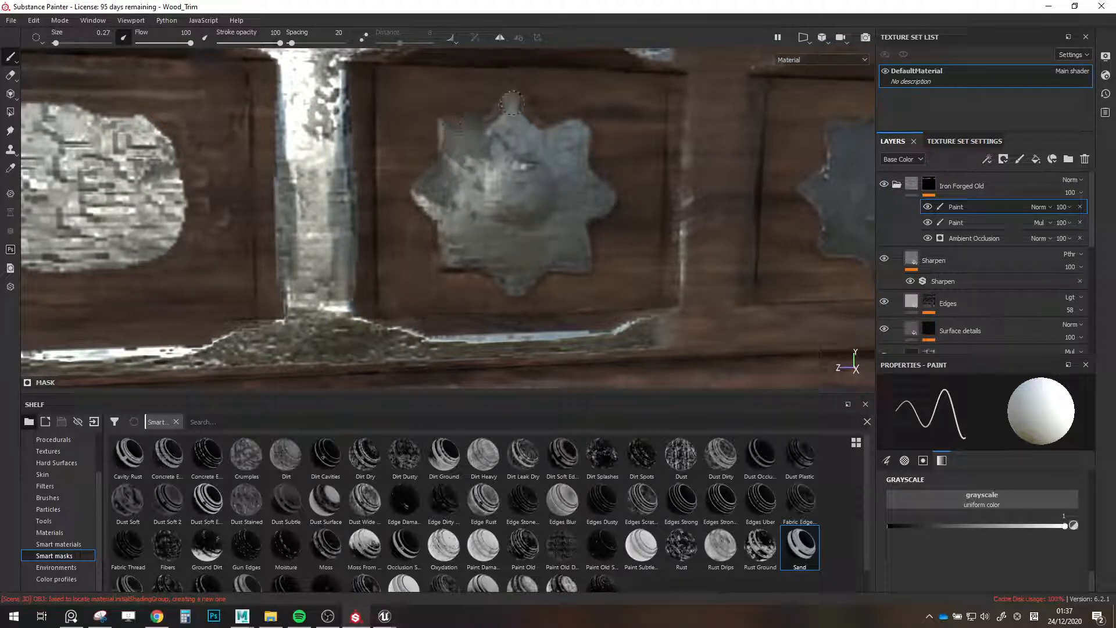
left_click_drag(512, 103, 552, 151)
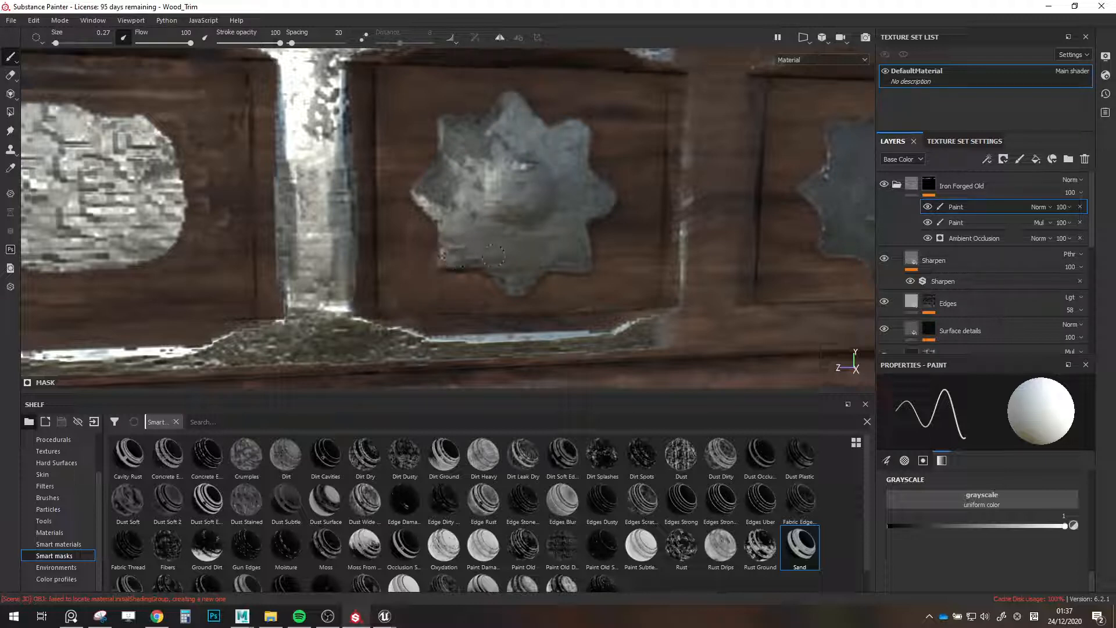
Paint white around the whole outline of the next unfinished star ornament, beside the iron-covered rectangular panel, to cover its eight points.
scroll(468, 256, "down", 4)
middle_click_drag(296, 285, 1014, 259, "alt")
left_click_drag(500, 255, 581, 256, "alt")
scroll(575, 252, "up", 5)
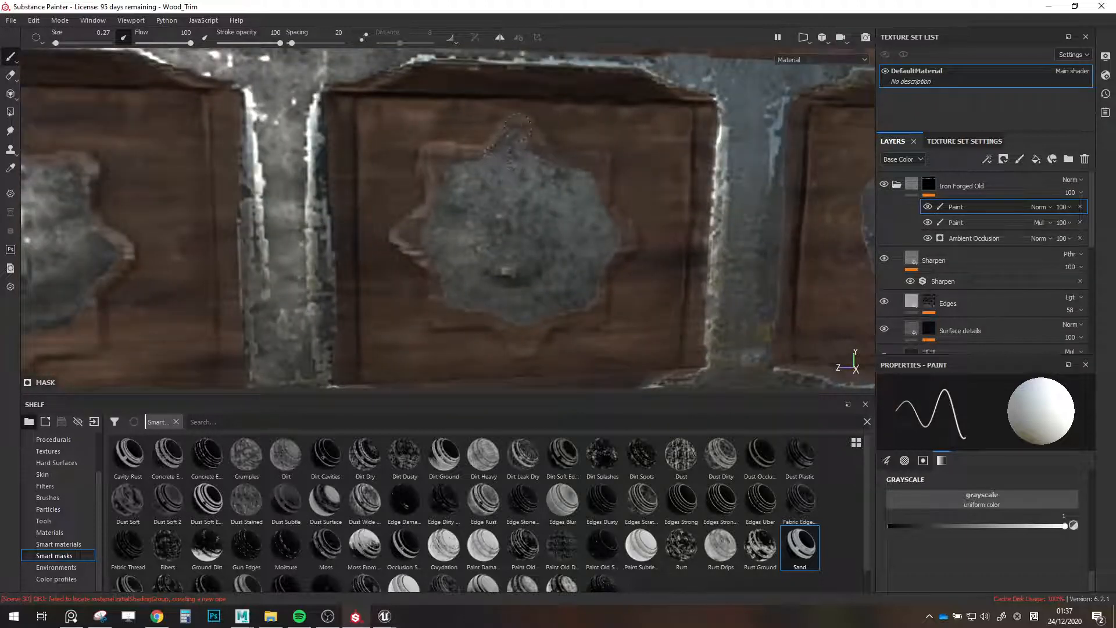
left_click_drag(517, 125, 547, 160)
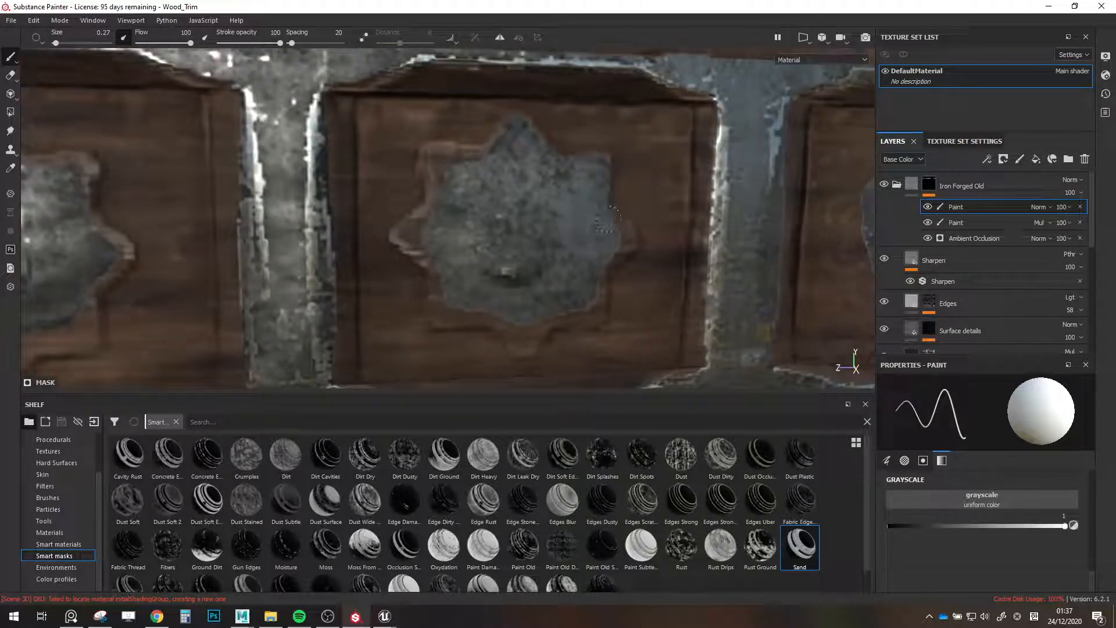
mouse_move(618, 252)
left_mouse_down()
mouse_move(596, 279)
mouse_move(597, 314)
mouse_move(514, 352)
left_mouse_up()
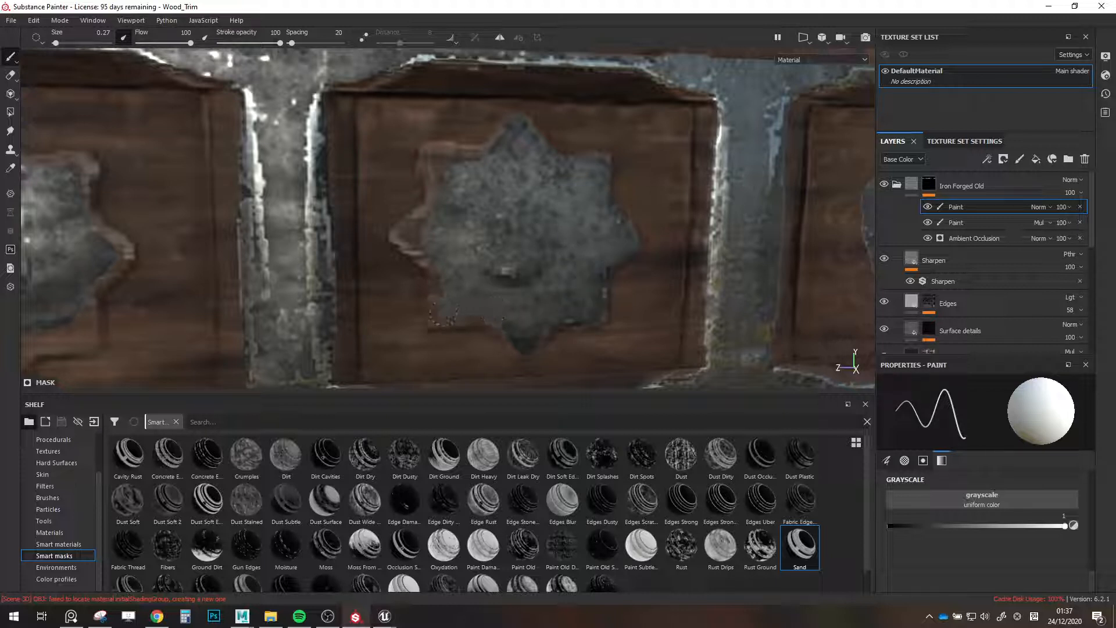
mouse_move(419, 230)
left_mouse_down()
mouse_move(442, 163)
mouse_move(499, 164)
left_mouse_up()
Paint white over all the missing points of the last incomplete star ornament, beside the bare carved panel.
scroll(506, 130, "down", 5)
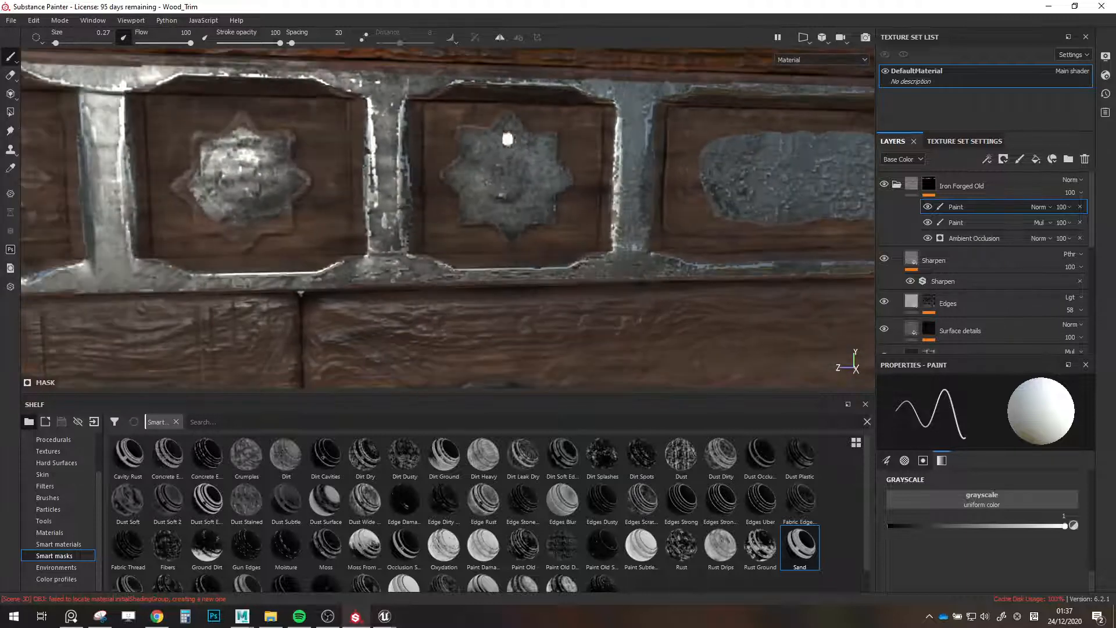
middle_click_drag(465, 188, 804, 195, "alt")
scroll(808, 168, "up", 4)
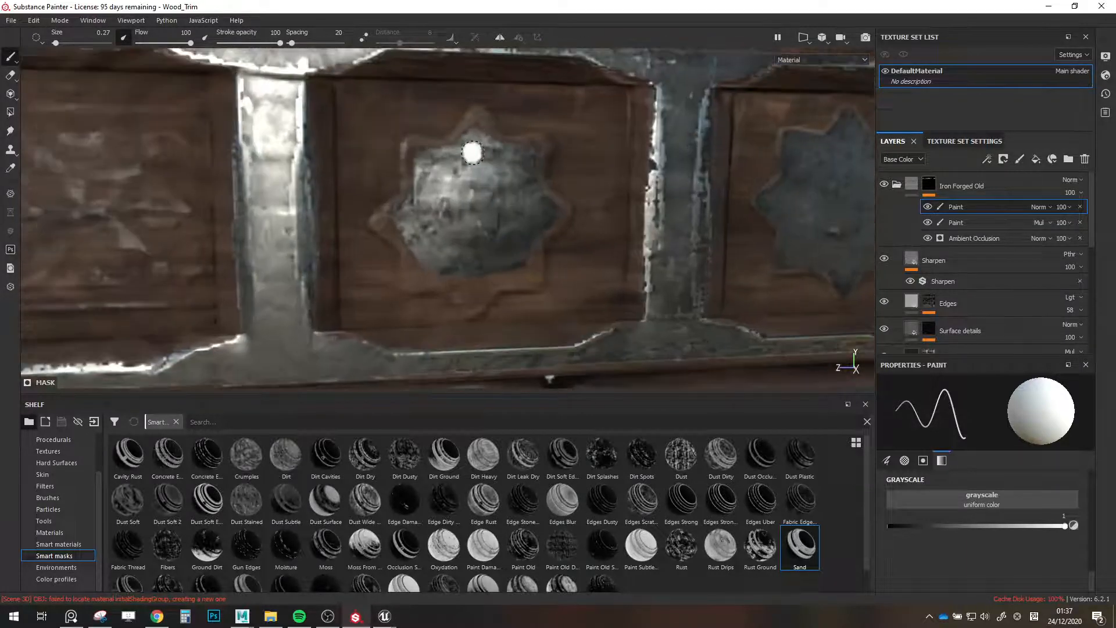
mouse_move(468, 151)
left_mouse_down()
mouse_move(458, 142)
mouse_move(476, 117)
left_mouse_up()
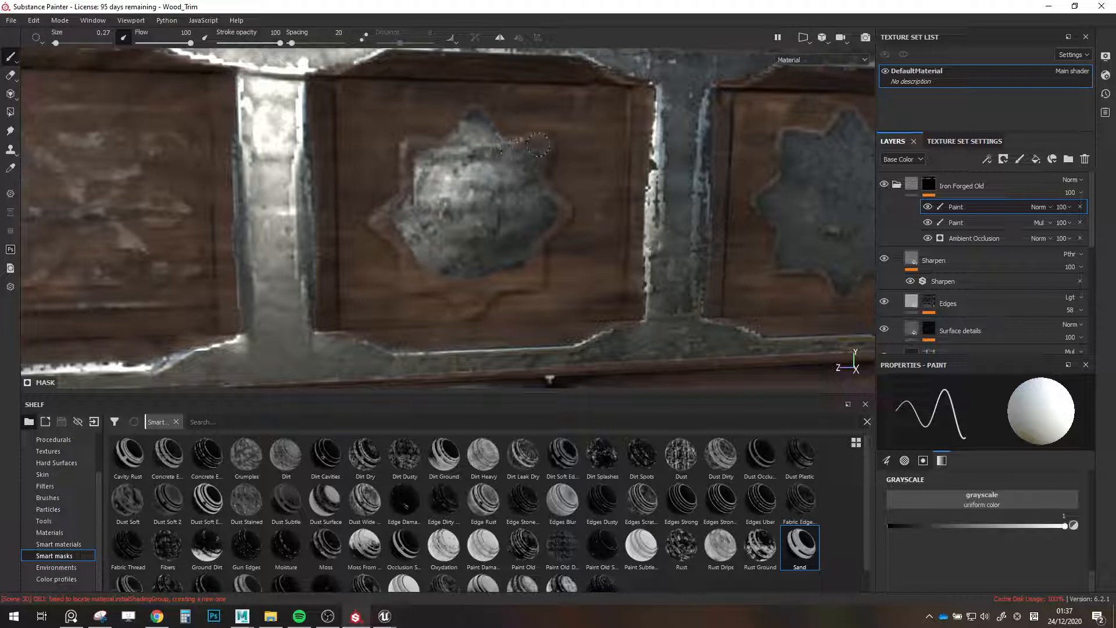
mouse_move(538, 144)
left_mouse_down()
mouse_move(538, 199)
mouse_move(563, 211)
mouse_move(534, 209)
mouse_move(538, 152)
mouse_move(507, 152)
mouse_move(539, 244)
left_mouse_up()
mouse_move(537, 283)
left_mouse_down()
mouse_move(505, 274)
mouse_move(474, 314)
mouse_move(473, 274)
mouse_move(452, 282)
mouse_move(412, 266)
left_mouse_up()
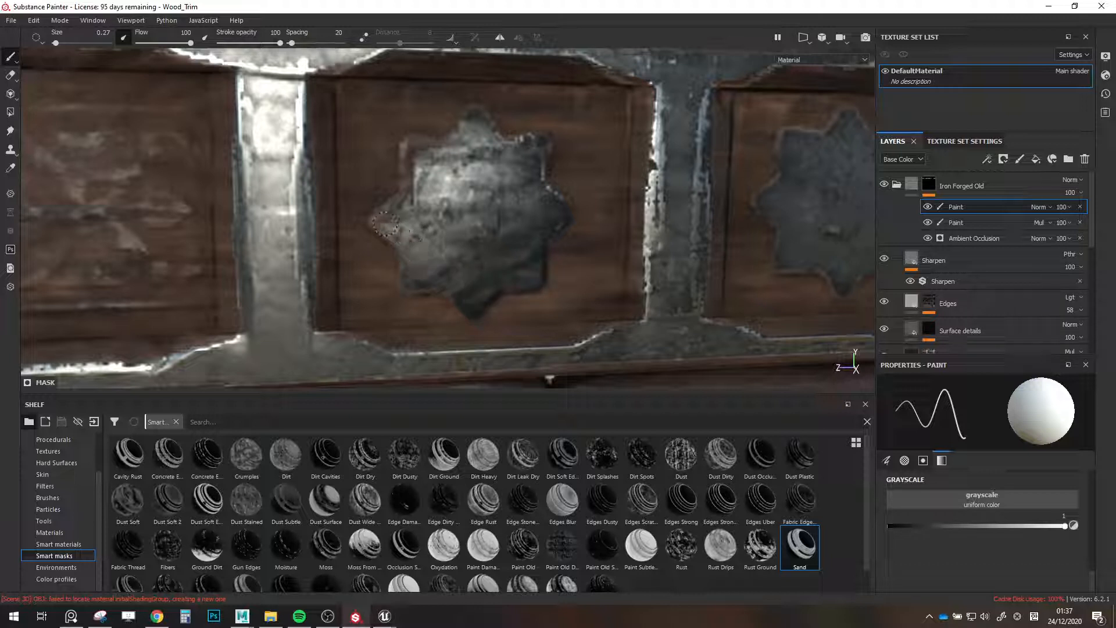
mouse_move(384, 224)
left_mouse_down()
mouse_move(414, 153)
mouse_move(451, 150)
mouse_move(471, 129)
left_mouse_up()
Hide the Multiply Paint effect and the Ambient Occlusion generator in the Iron Forged Old mask.
right_click_drag(480, 130, 446, 192, "alt")
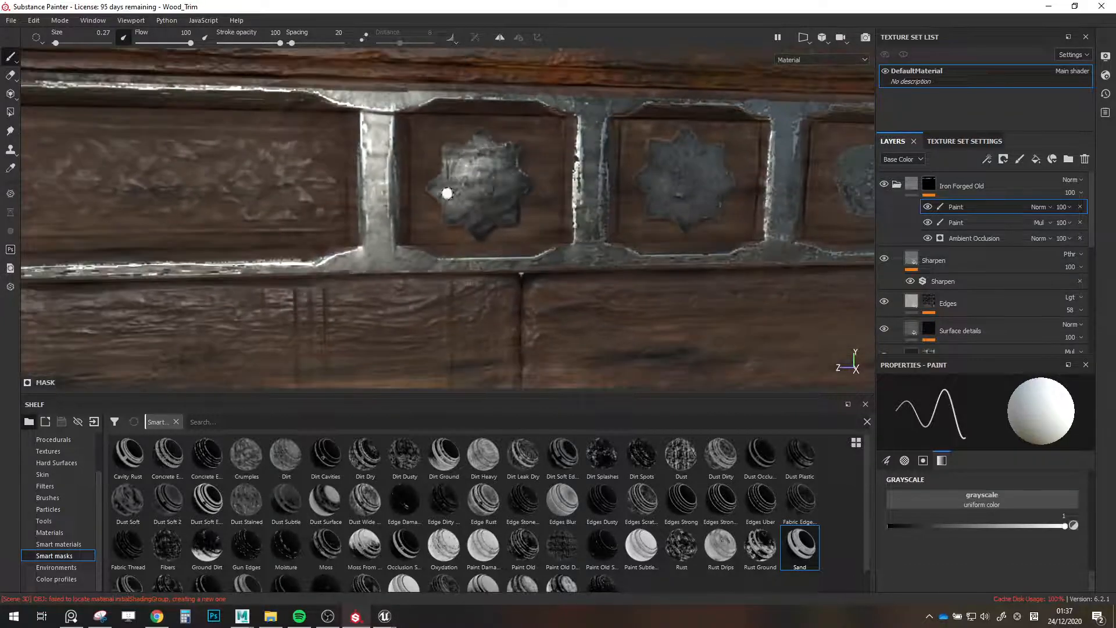
middle_click_drag(398, 196, 768, 189, "alt")
right_click_drag(395, 142, 565, 180, "alt")
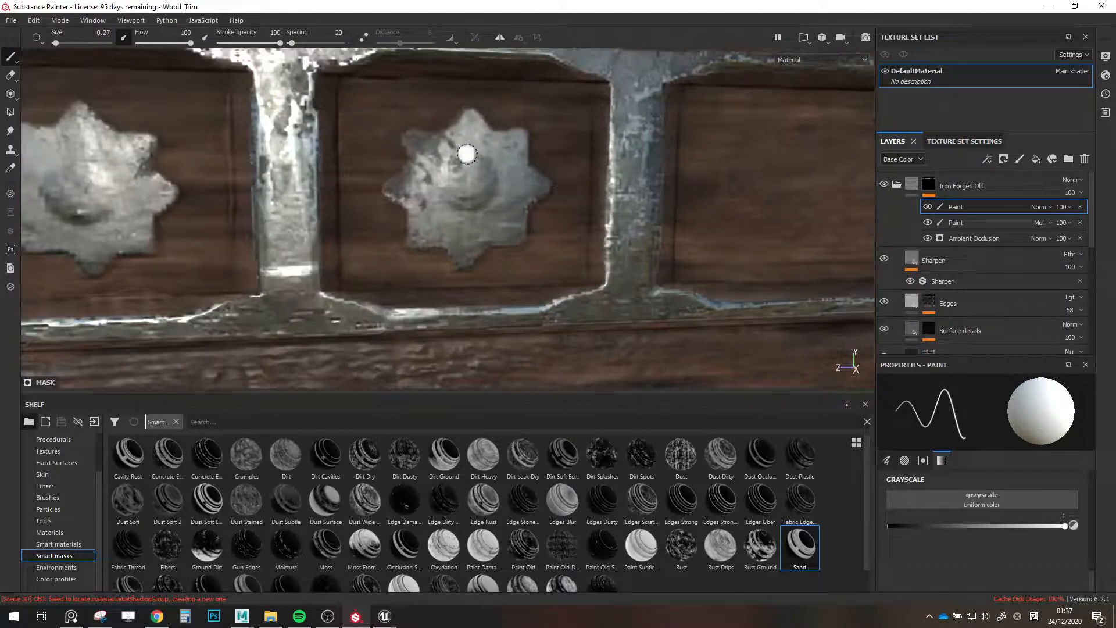
middle_click_drag(466, 152, 465, 73, "alt")
right_click_drag(466, 72, 401, 87, "alt")
middle_click_drag(401, 87, 432, 49, "alt")
left_click(928, 224)
left_click(928, 238)
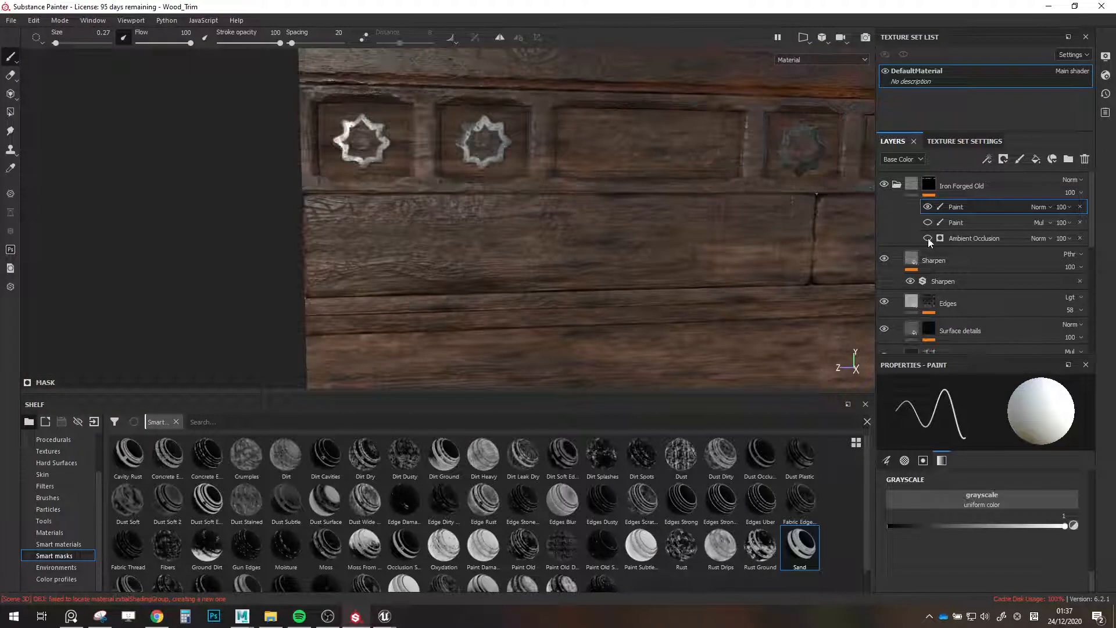
Fill the hollow centres of the two star ornaments at the trim's end with white, using brush sizes 1.28 and 0.85.
scroll(357, 122, "up", 4)
right_click_drag(333, 166, 355, 165, "ctrl")
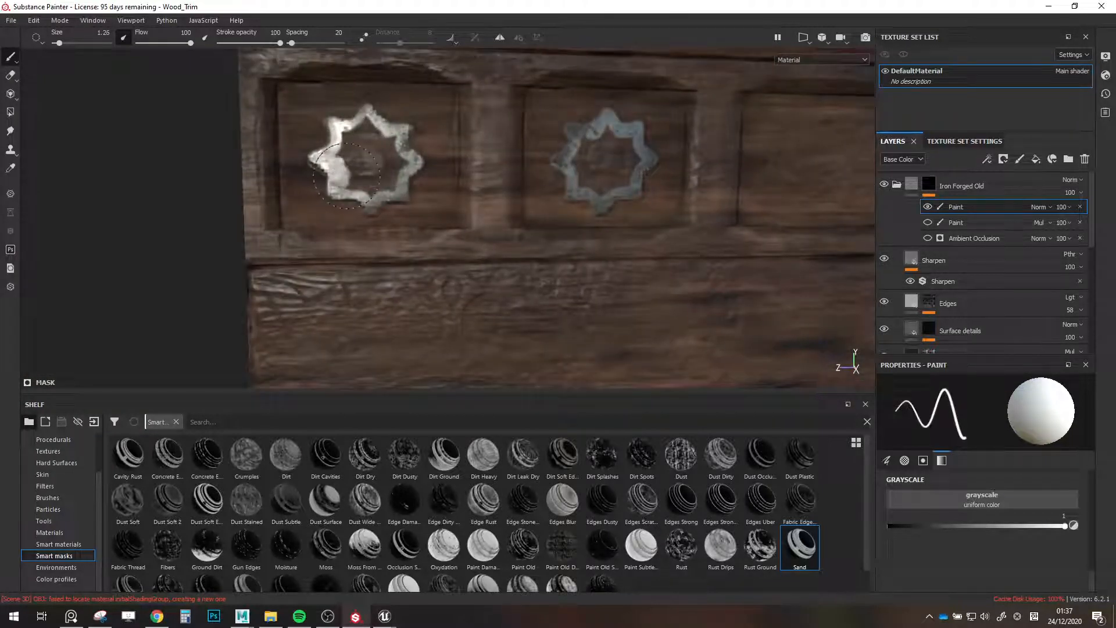
mouse_move(349, 149)
left_mouse_down()
mouse_move(374, 139)
mouse_move(387, 169)
mouse_move(372, 189)
mouse_move(352, 143)
left_mouse_up()
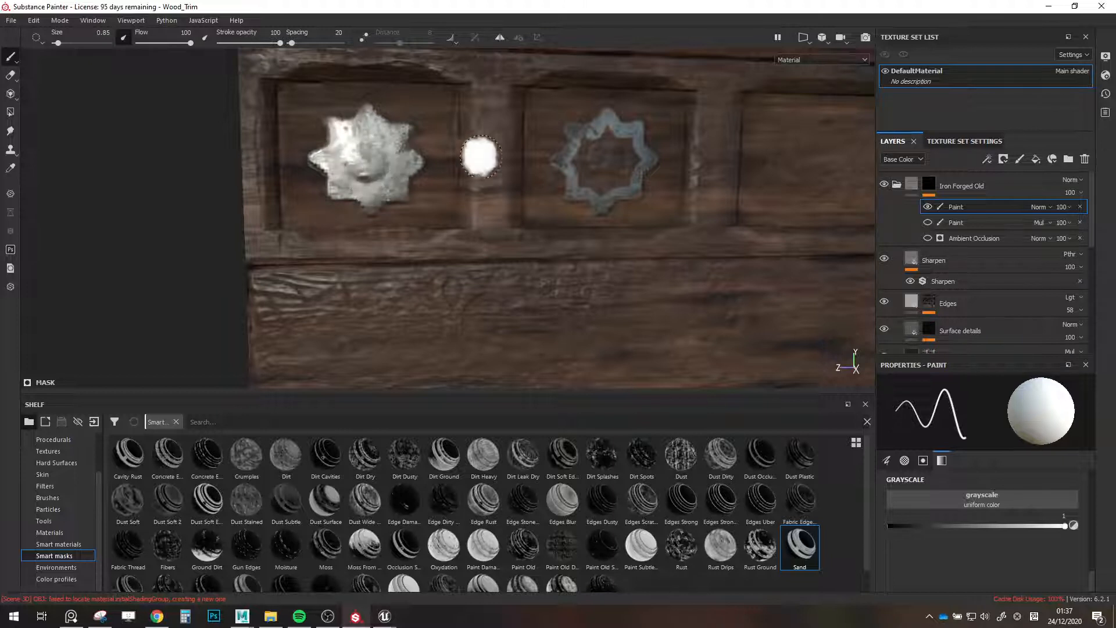
mouse_move(617, 154)
left_mouse_down()
mouse_move(598, 150)
mouse_move(594, 161)
left_mouse_up()
Show and hide the Ambient Occlusion generator to compare the iron coverage with and without it.
scroll(651, 160, "down", 5)
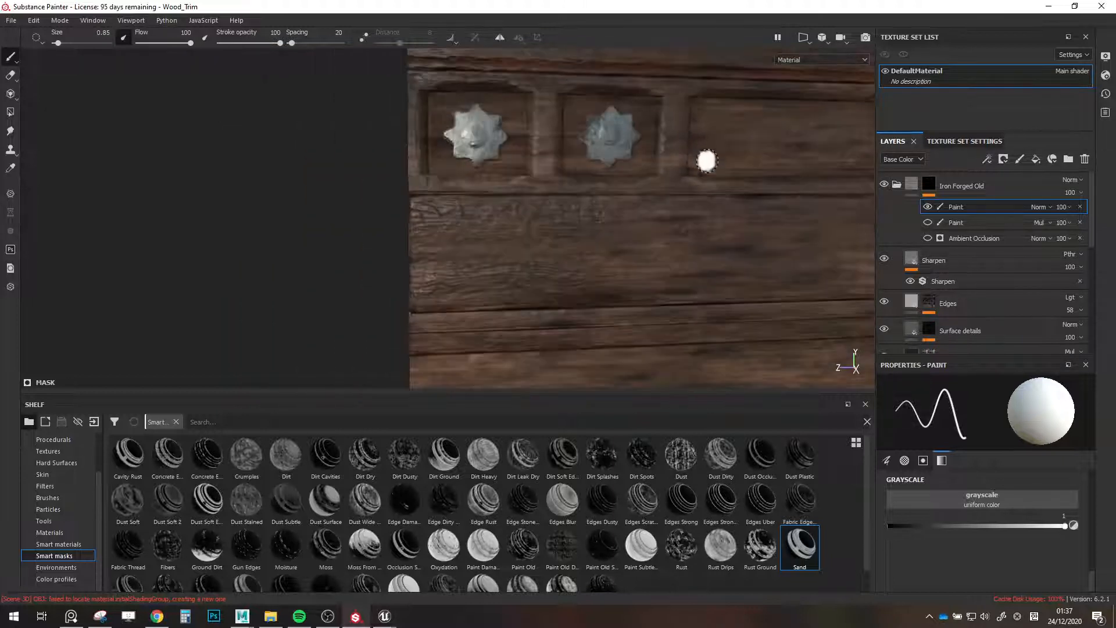
scroll(780, 195, "up", 5)
left_click(927, 236)
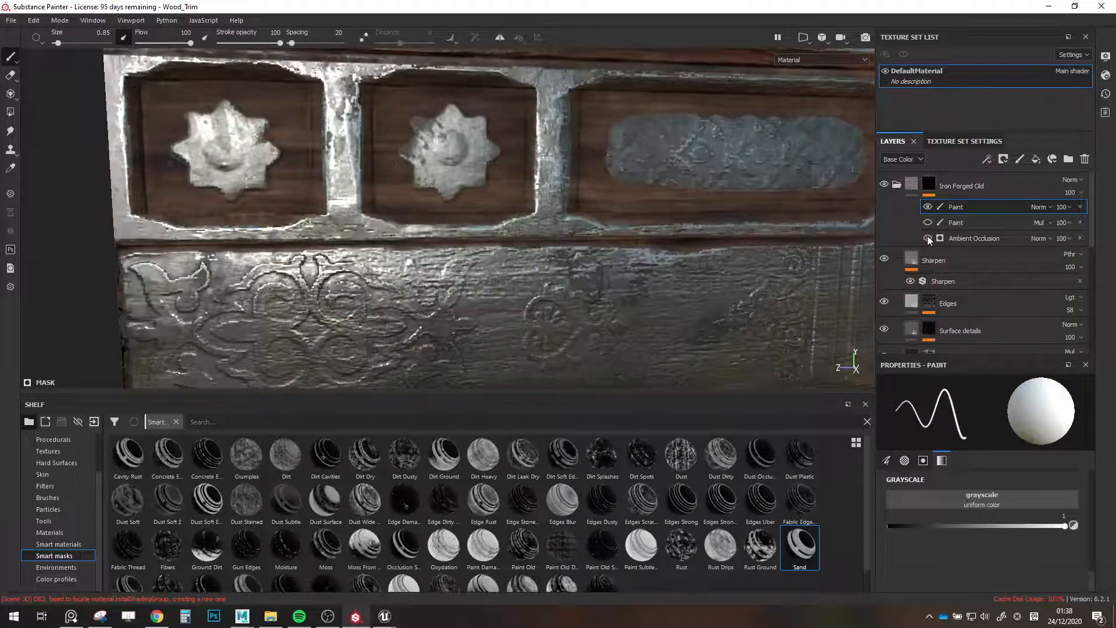
left_click(927, 236)
Touch up the centre of the second star ornament from the trim's end with white at brush size 0.85.
scroll(609, 182, "down", 3)
middle_click_drag(609, 183, 456, 201, "alt")
scroll(457, 202, "up", 3)
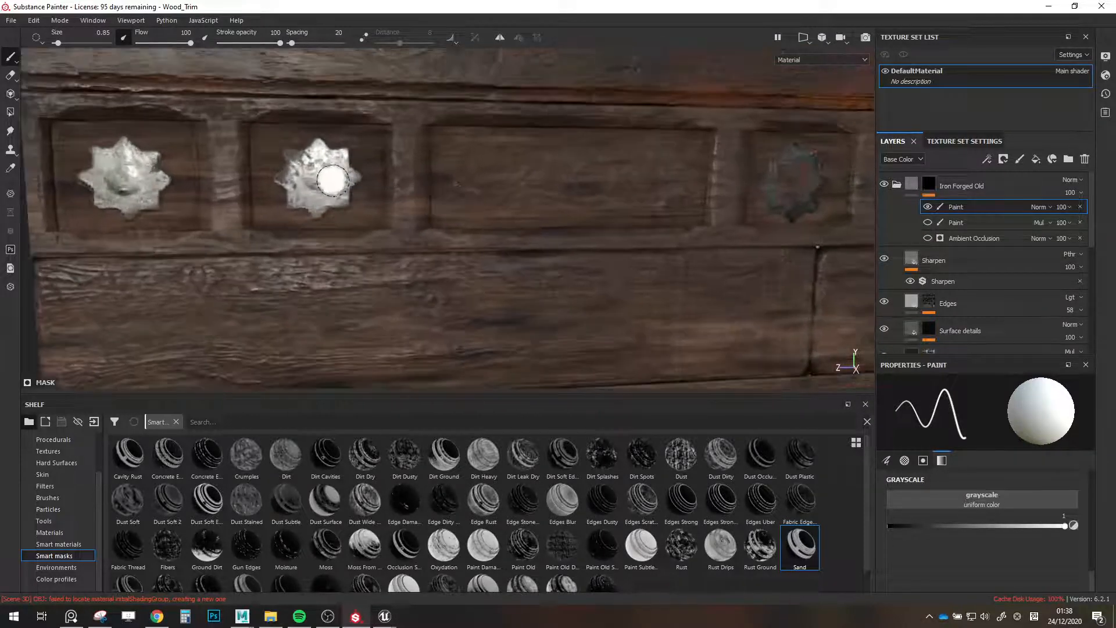
left_click_drag(333, 179, 305, 189)
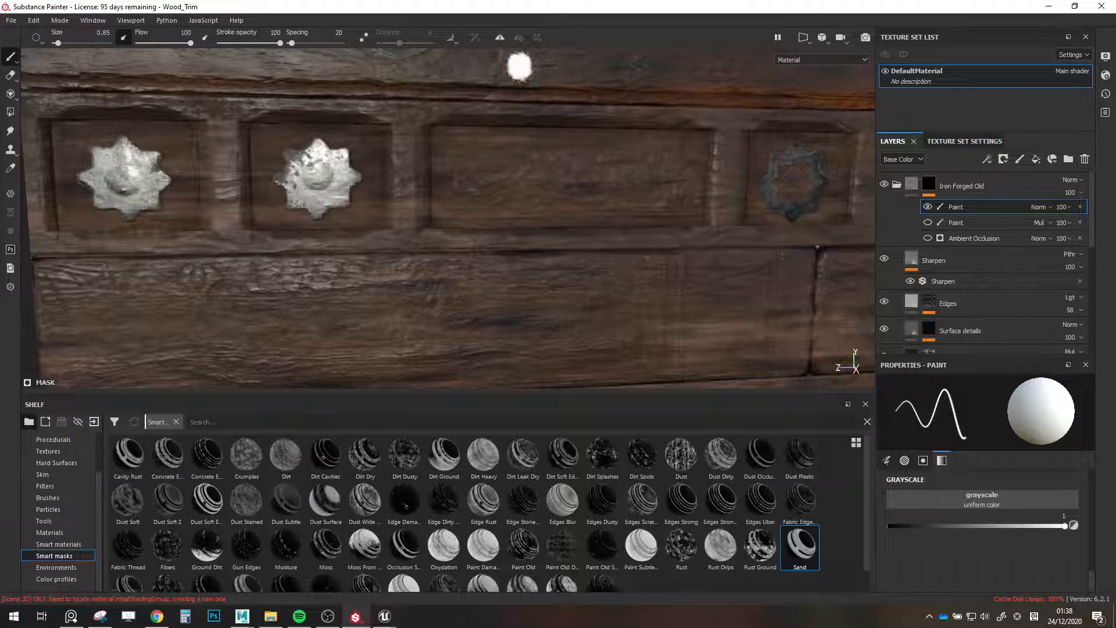
Fill the hollow centre of the third star ornament, just past the carved panel, with white at brush size 0.85.
scroll(521, 68, "down", 2)
middle_click_drag(716, 134, 313, 147, "alt")
scroll(429, 166, "up", 4)
mouse_move(380, 121)
left_mouse_down()
mouse_move(336, 168)
mouse_move(346, 177)
mouse_move(363, 164)
left_mouse_up()
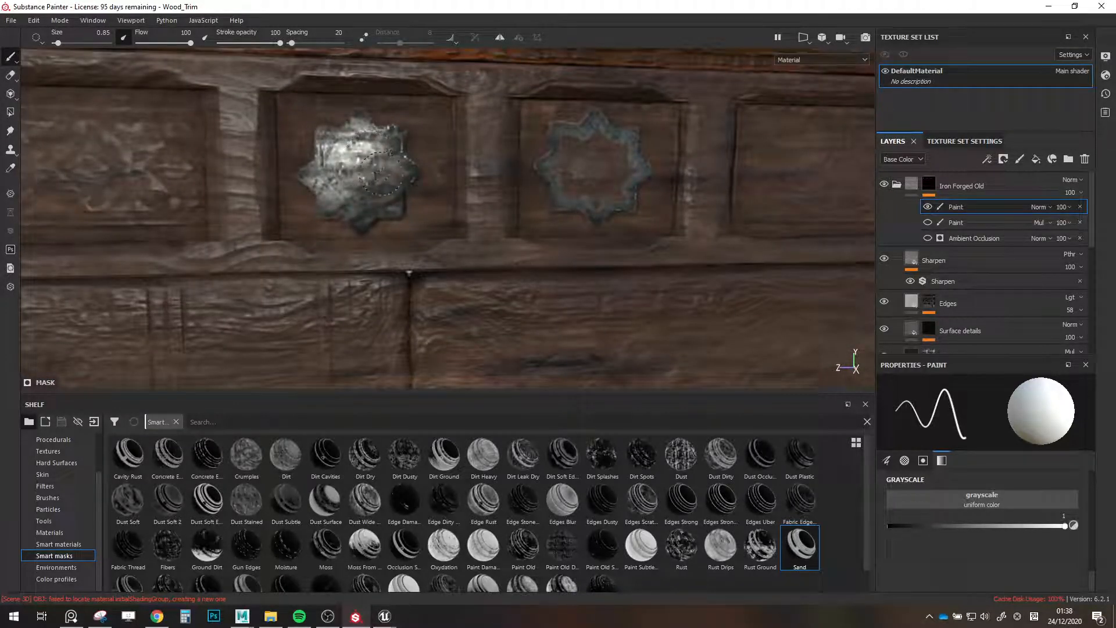
right_click_drag(393, 175, 382, 174, "ctrl")
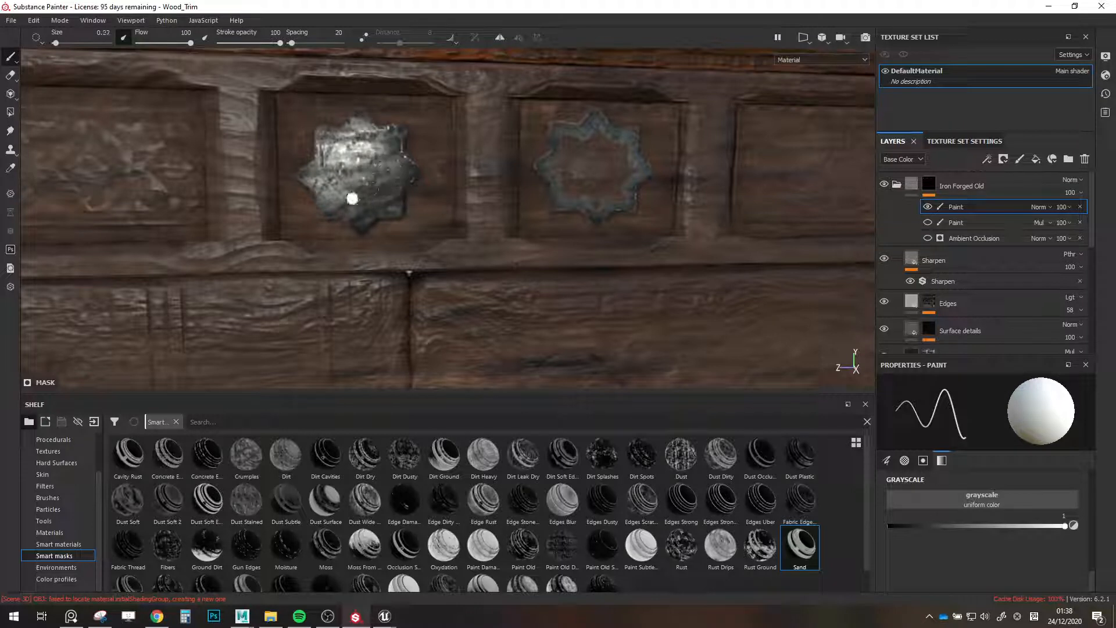
Fill the hollow centre of the fourth star ornament with white at brush size 0.52.
left_click(927, 238)
left_click(926, 239)
key("bracketright")
mouse_move(576, 164)
left_mouse_down()
mouse_move(560, 168)
mouse_move(607, 157)
mouse_move(625, 175)
mouse_move(611, 193)
left_mouse_up()
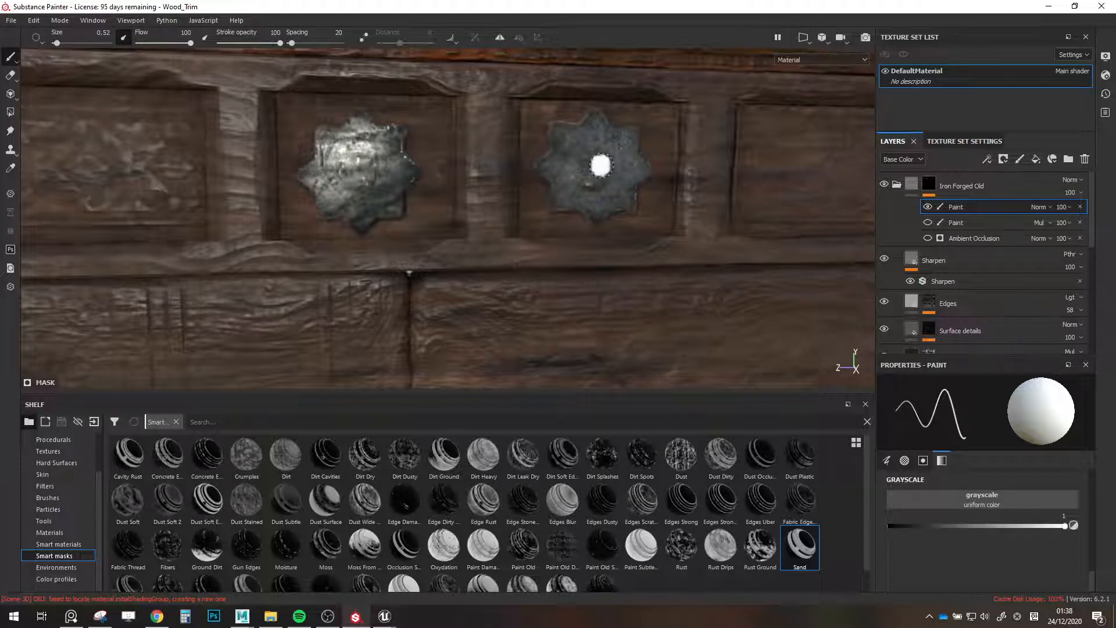
scroll(601, 164, "down", 2)
middle_click_drag(601, 164, 256, 175, "alt")
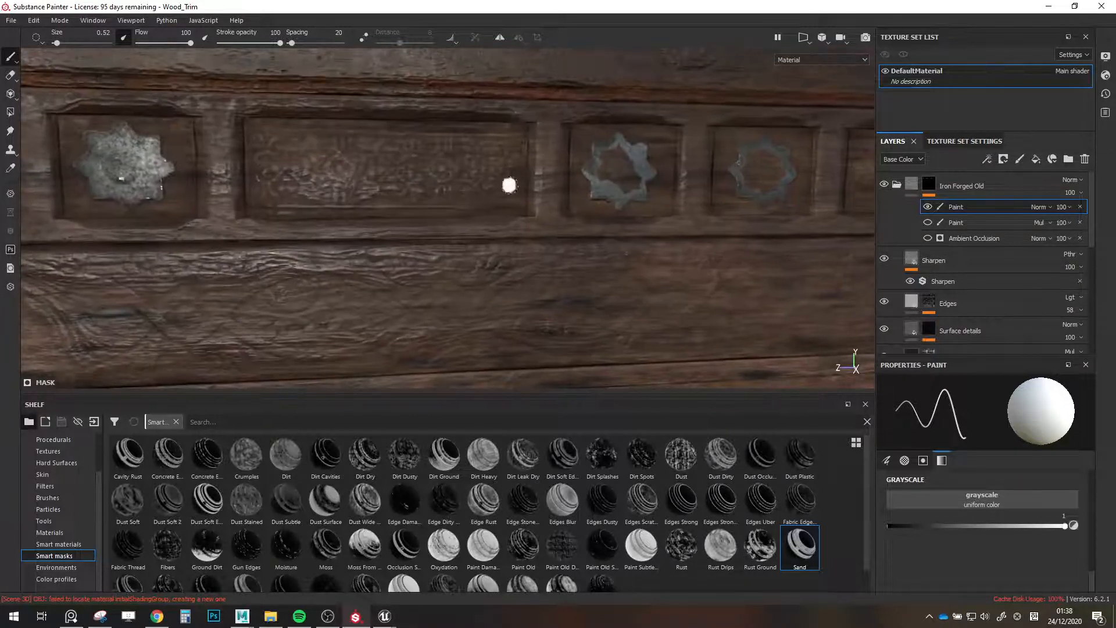
Fill the hollow centres of the two neighbouring star ornaments past the carved panel with white at brush size 0.52.
left_click(927, 238)
left_click_drag(622, 167, 603, 159)
key("ctrl+z")
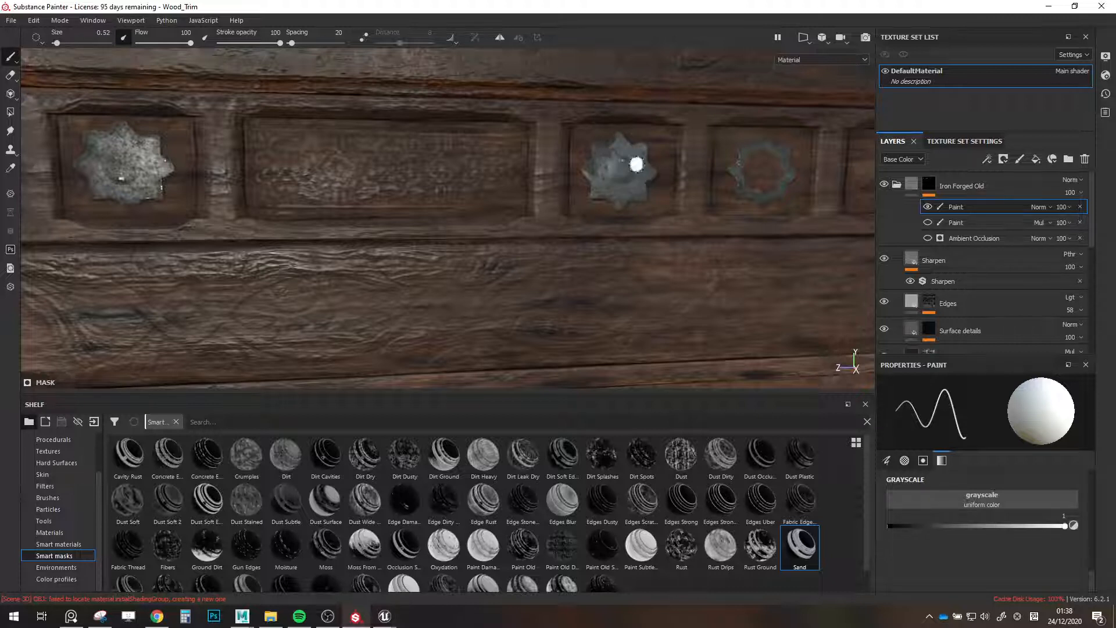
middle_click_drag(691, 209, 429, 222)
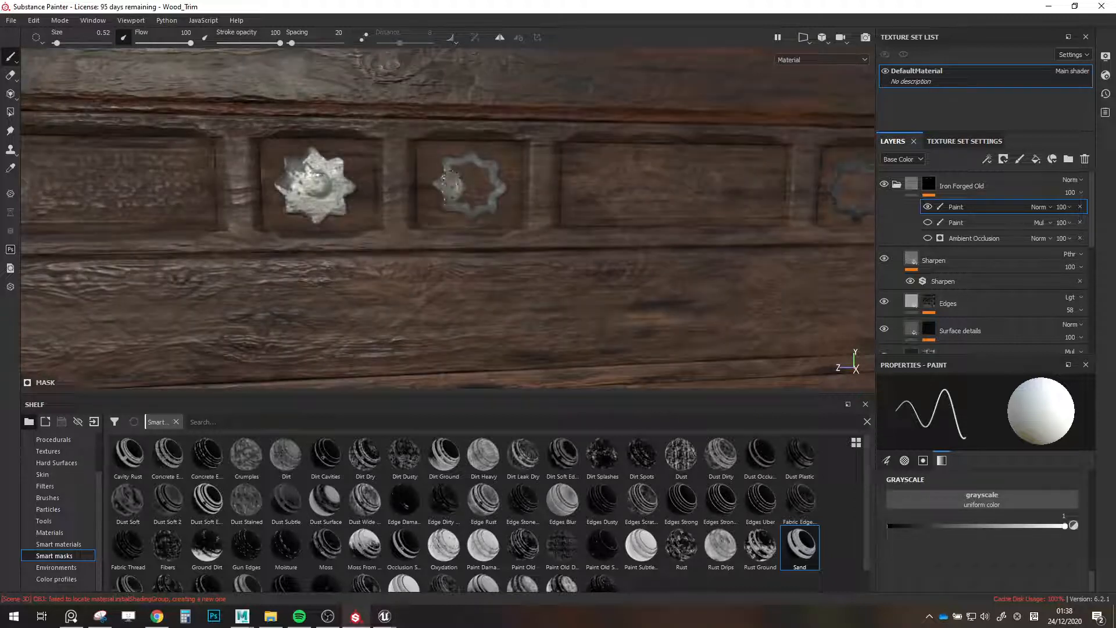
left_click_drag(450, 174, 482, 194)
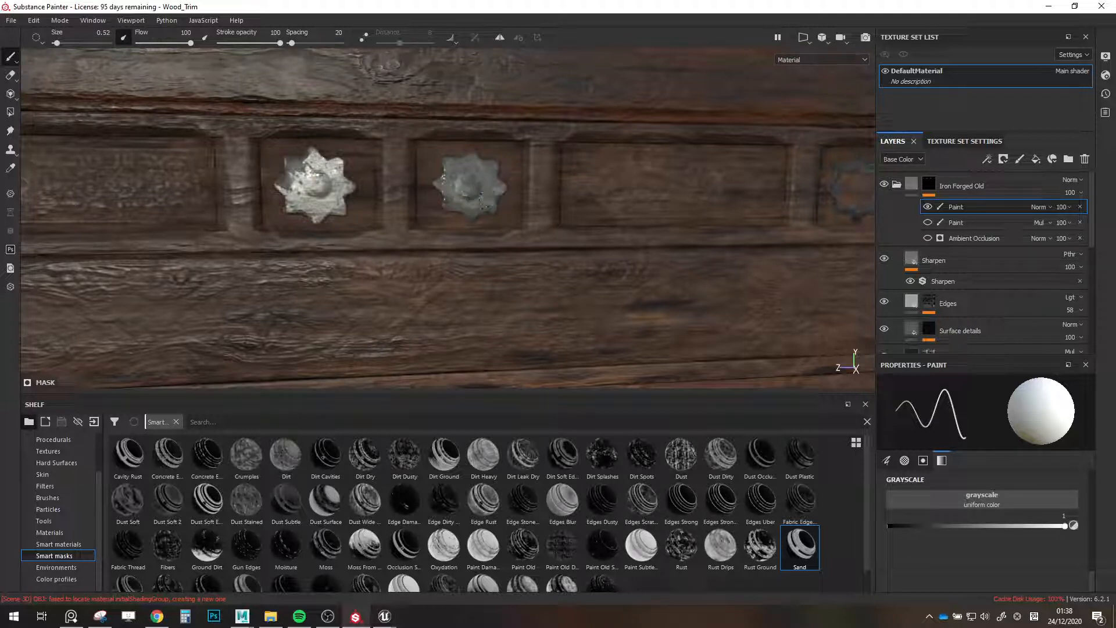
left_click(928, 238)
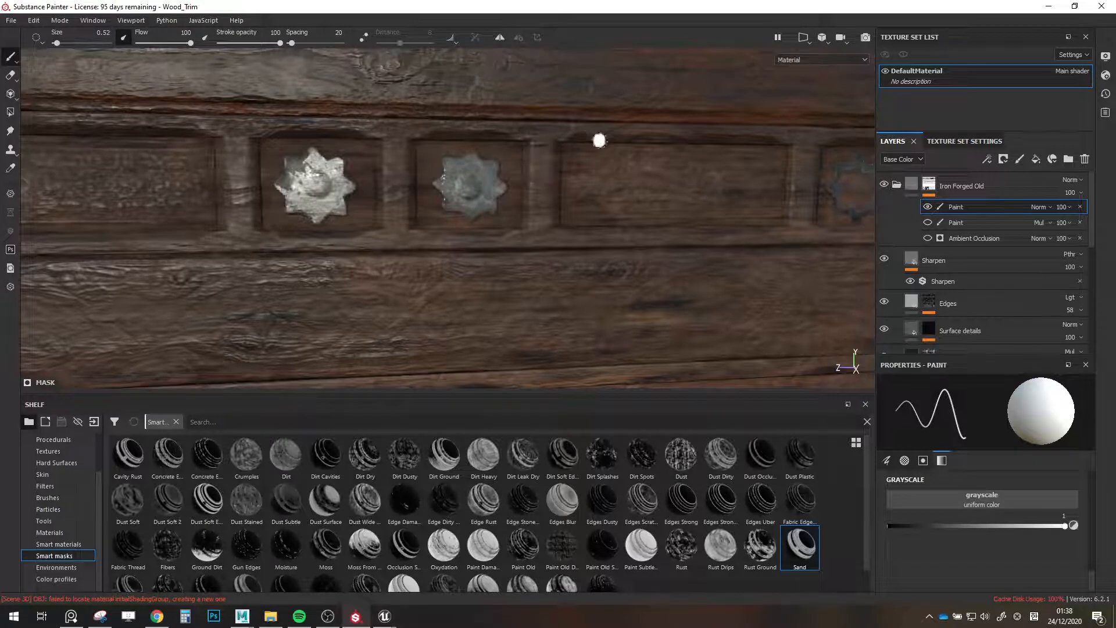
Fill the remaining hollow star ornaments further along the trim with white at brush size 0.52.
middle_click_drag(599, 140, 263, 186)
scroll(487, 117, "up", 2)
mouse_move(462, 185)
left_mouse_down()
mouse_move(455, 199)
mouse_move(487, 201)
left_mouse_up()
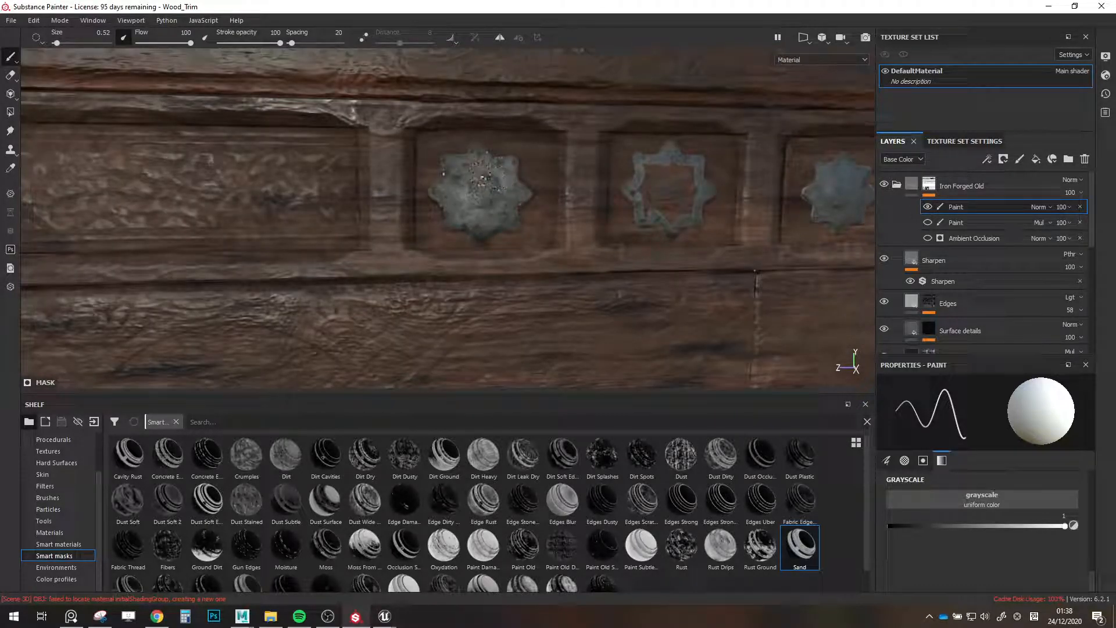
middle_click_drag(780, 189, 496, 209)
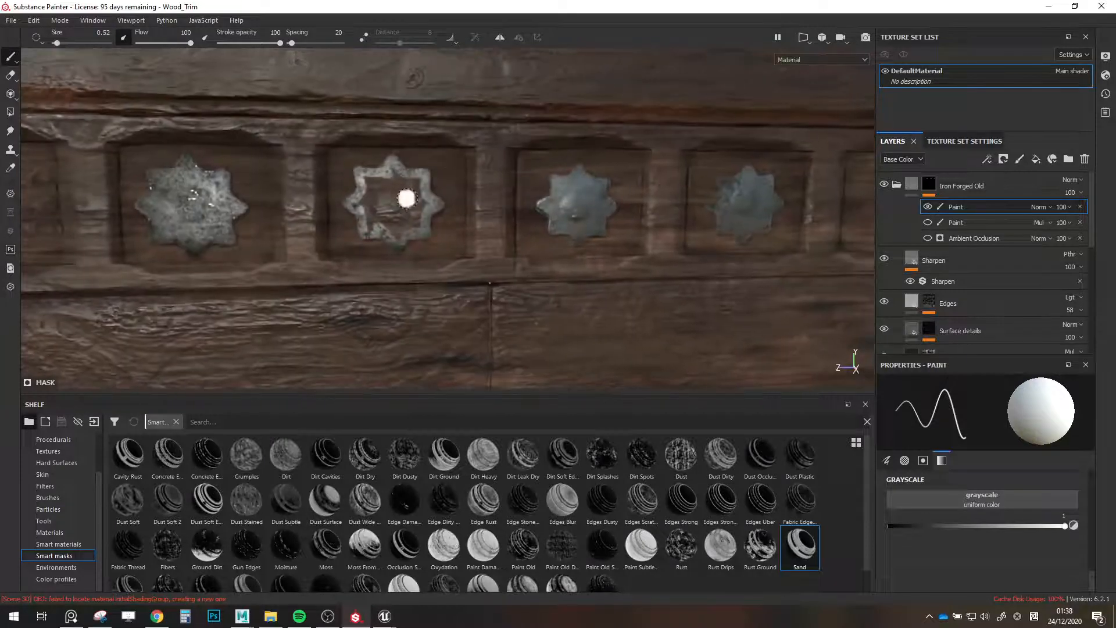
mouse_move(405, 222)
left_mouse_down()
mouse_move(372, 201)
mouse_move(387, 177)
mouse_move(413, 192)
left_mouse_up()
Check the stars along the trim, delete the hidden Multiply Paint and Ambient Occlusion effects from the Iron Forged Old mask, and save the project.
scroll(399, 154, "down", 8)
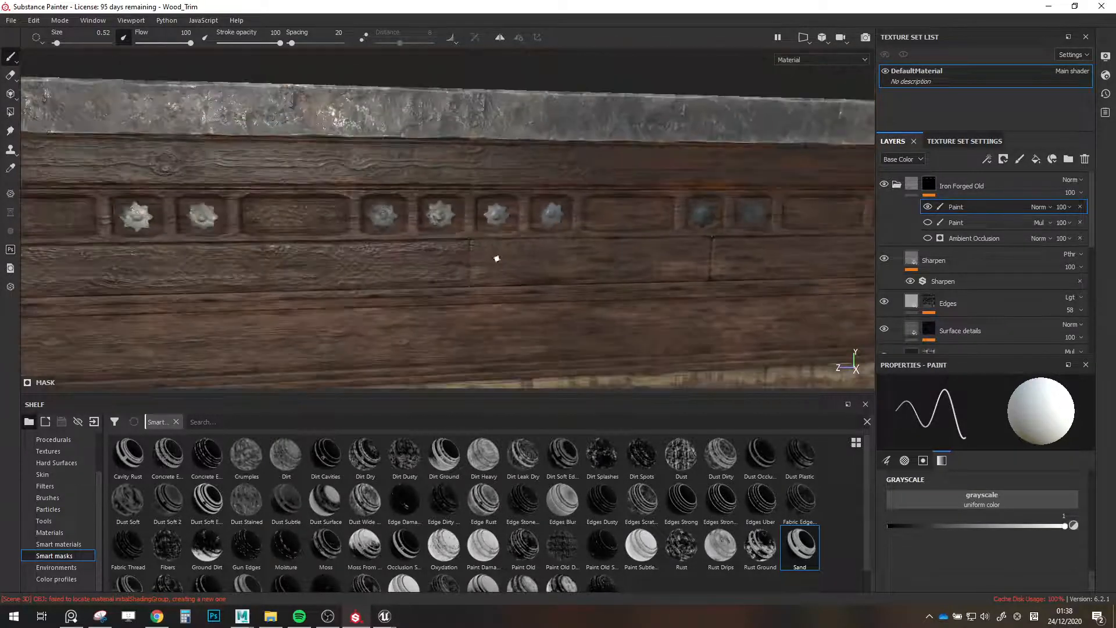
scroll(596, 237, "up", 6)
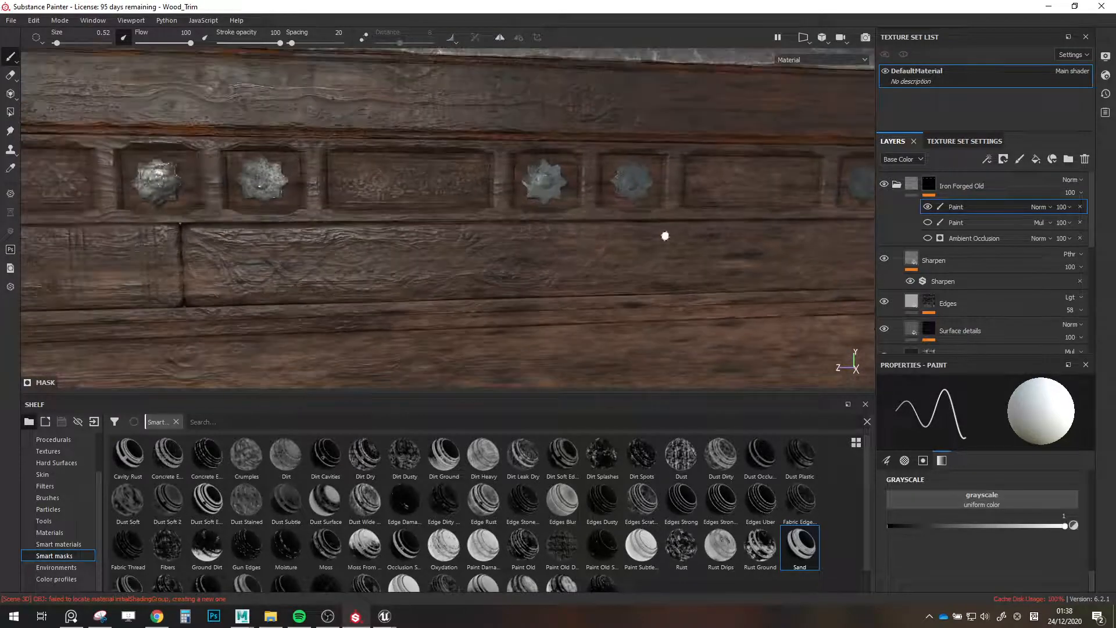
middle_click_drag(690, 241, 489, 244, "alt")
middle_click_drag(669, 201, 466, 190, "alt")
scroll(474, 180, "up", 4)
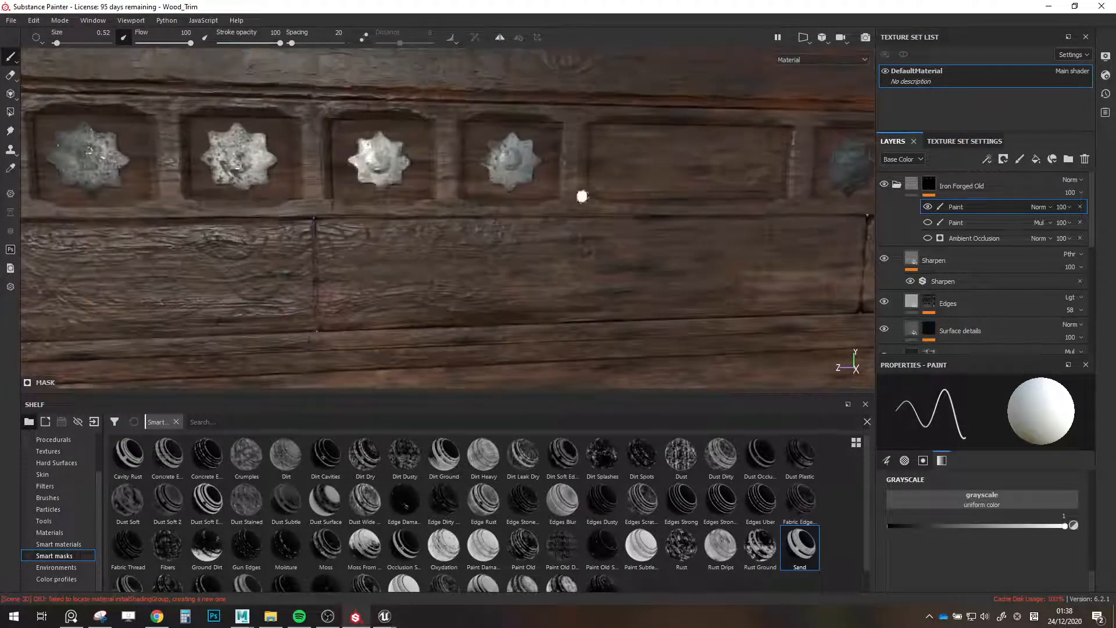
middle_click_drag(633, 207, 232, 197, "alt")
middle_click_drag(588, 227, 421, 215, "alt")
left_click(959, 228)
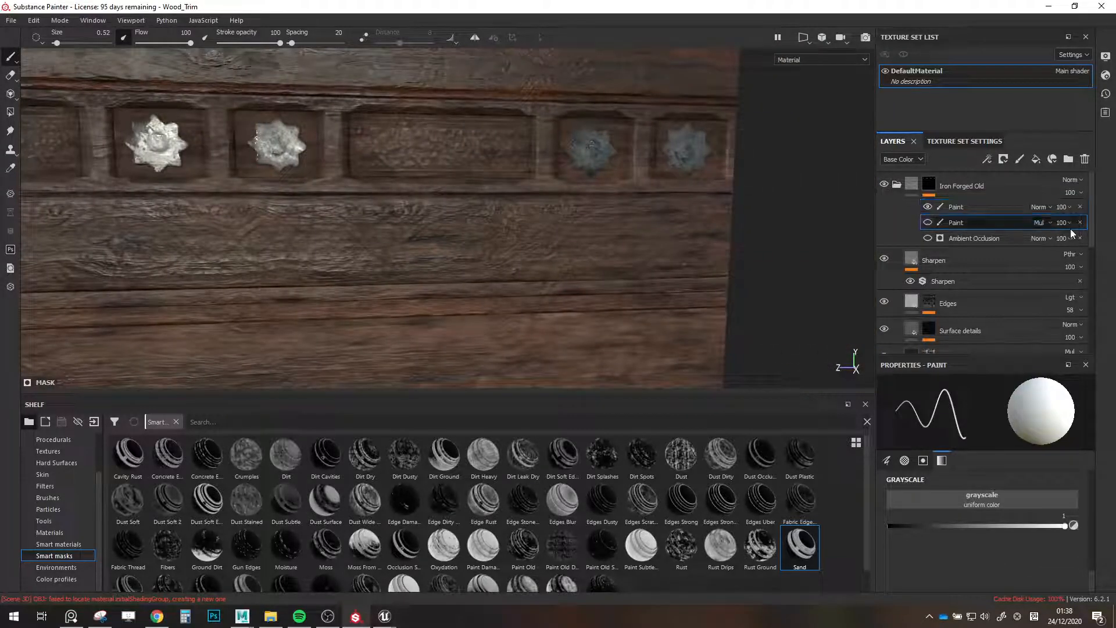
left_click(1080, 223)
left_click(1080, 223)
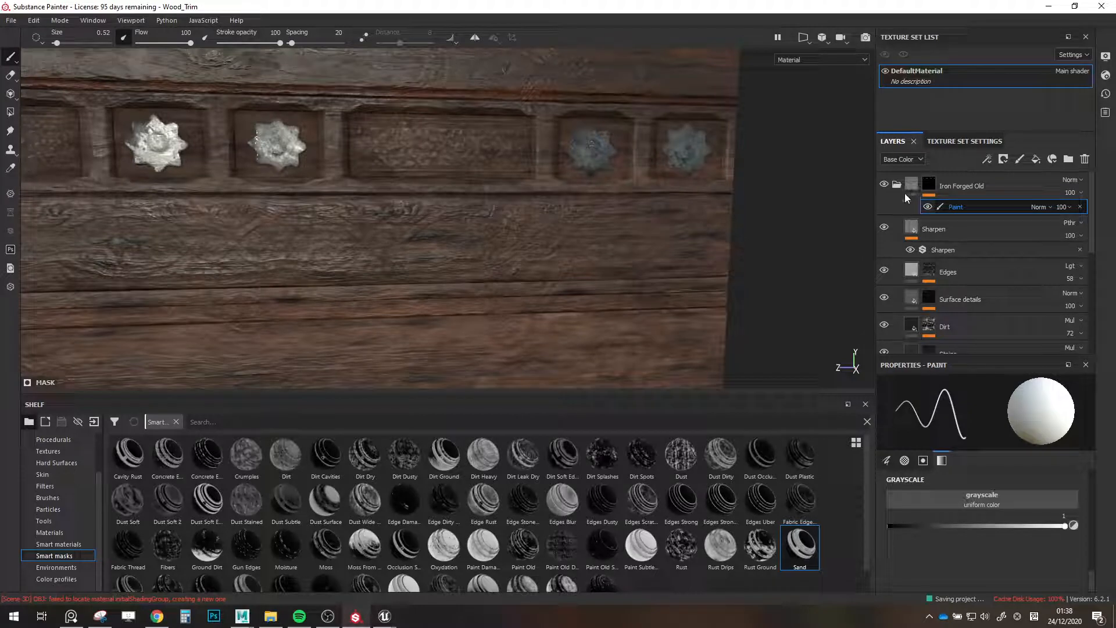
key("Delete")
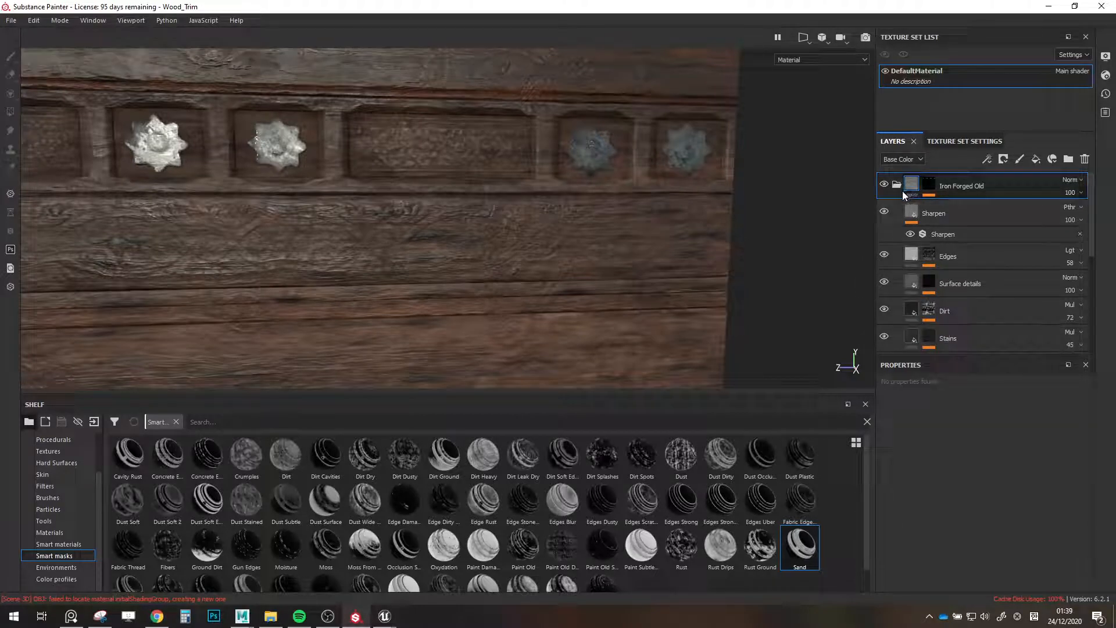
Darken the base colour of the Base layer's fill inside Iron Forged Old and check the iron stars from further away.
scroll(917, 256, "down", 2)
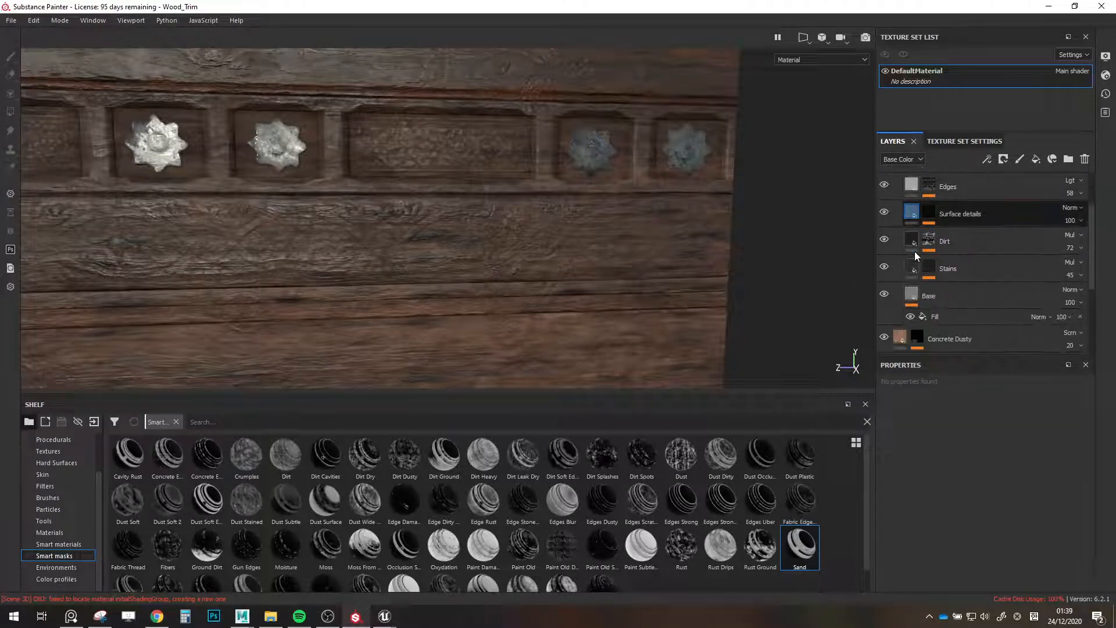
left_click(936, 317)
scroll(999, 459, "down", 1)
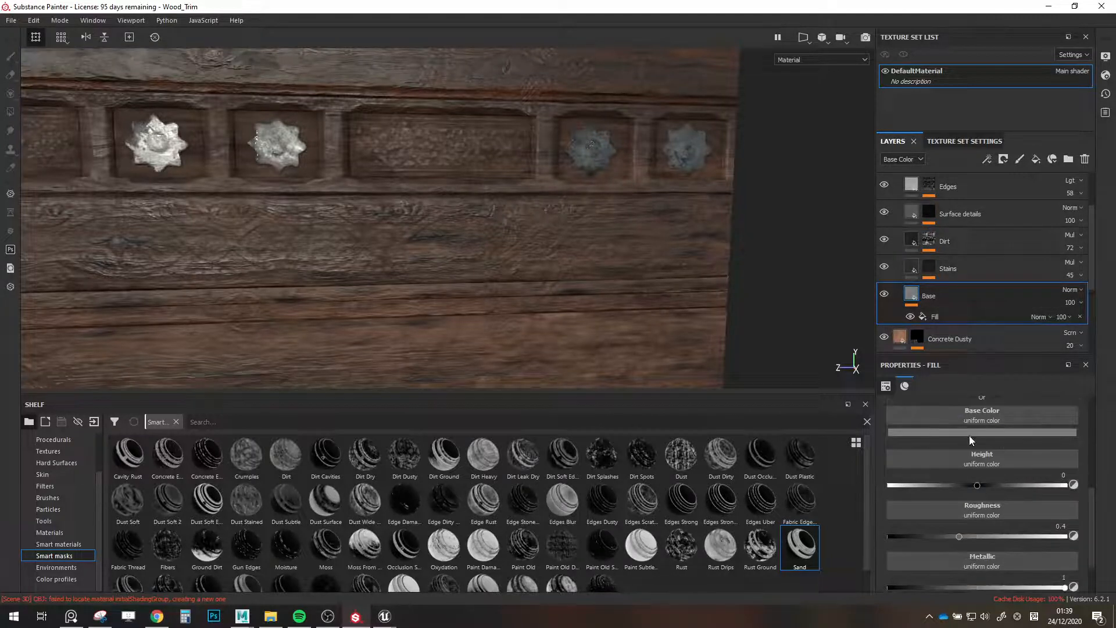
left_click(969, 433)
left_click(953, 536)
left_click_drag(951, 536, 963, 522)
left_click_drag(969, 527, 953, 525)
right_click_drag(534, 293, 495, 280, "alt")
middle_click_drag(494, 279, 686, 308, "alt")
right_click_drag(581, 279, 349, 215, "alt")
middle_click_drag(349, 215, 817, 226, "alt")
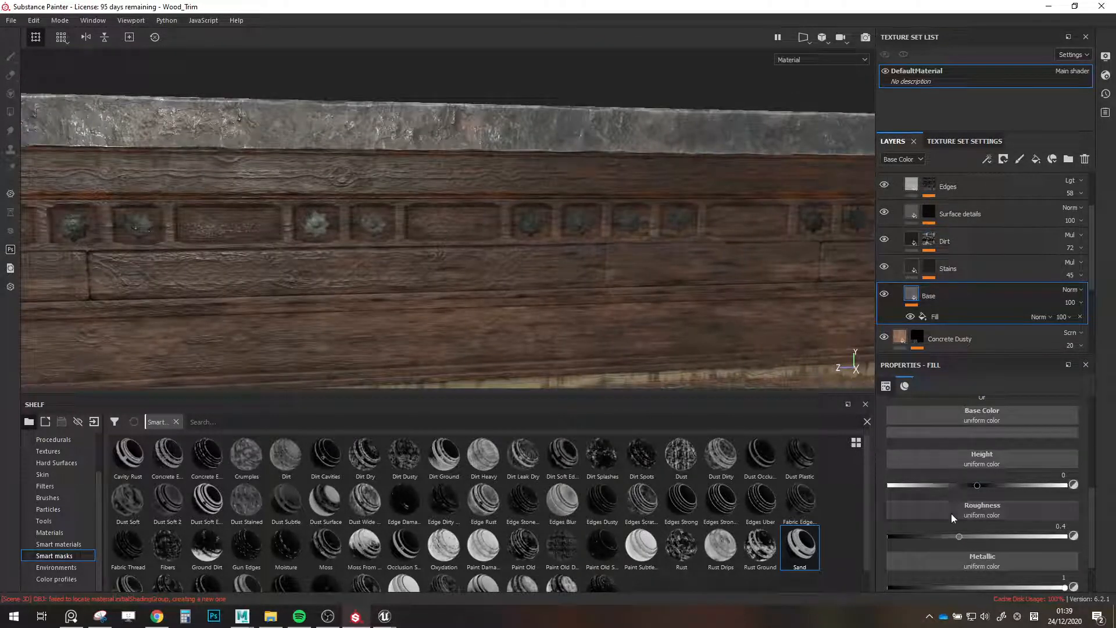
scroll(951, 514, "down", 1)
Lighten the Base fill's dark grey base colour slightly and inspect the star ornaments close up.
scroll(942, 514, "up", 2)
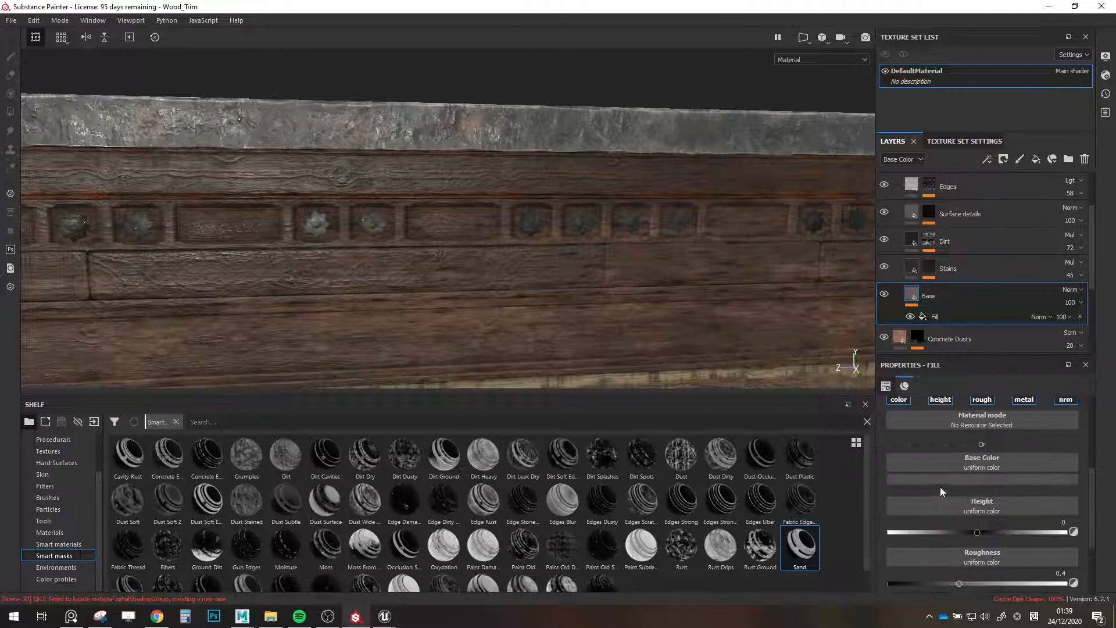
left_click(940, 478)
left_click(947, 562)
left_click_drag(946, 564, 940, 560)
right_click_drag(491, 281, 570, 232, "alt")
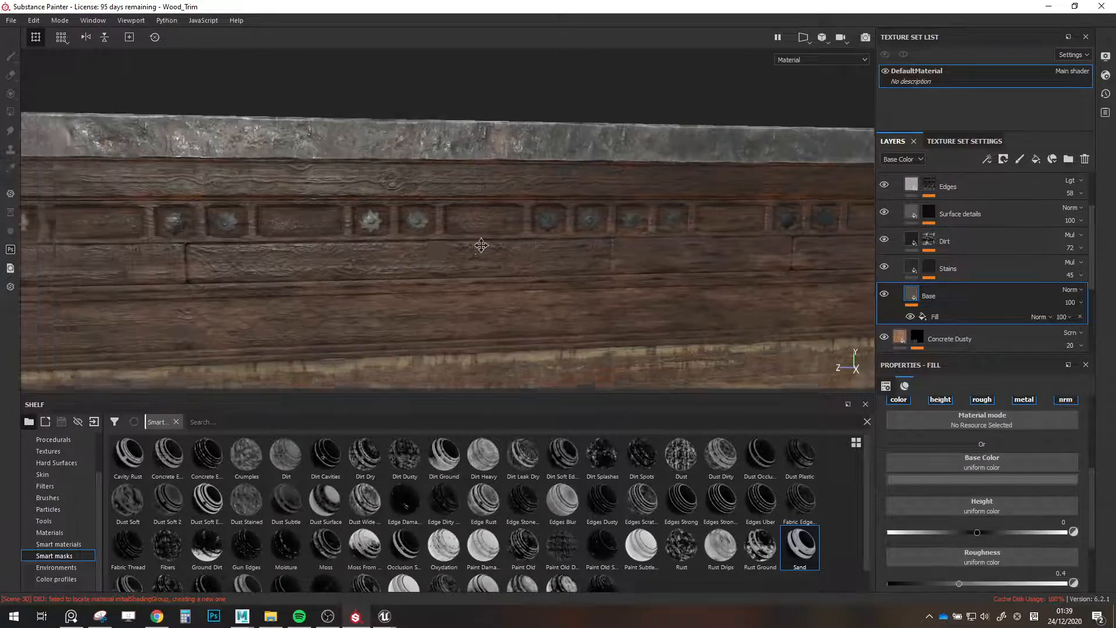
middle_click_drag(570, 233, 442, 235, "alt")
scroll(442, 235, "up", 10)
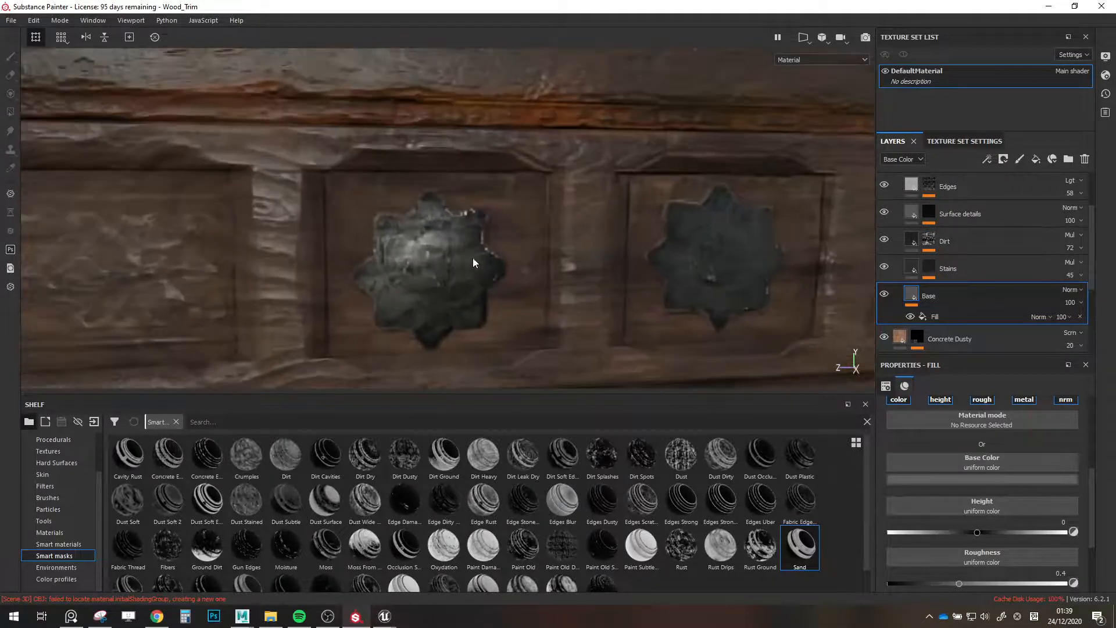
Add a Blur filter above the Paint effect in the Iron Forged Old mask with intensity 1.06.
scroll(960, 250, "up", 3)
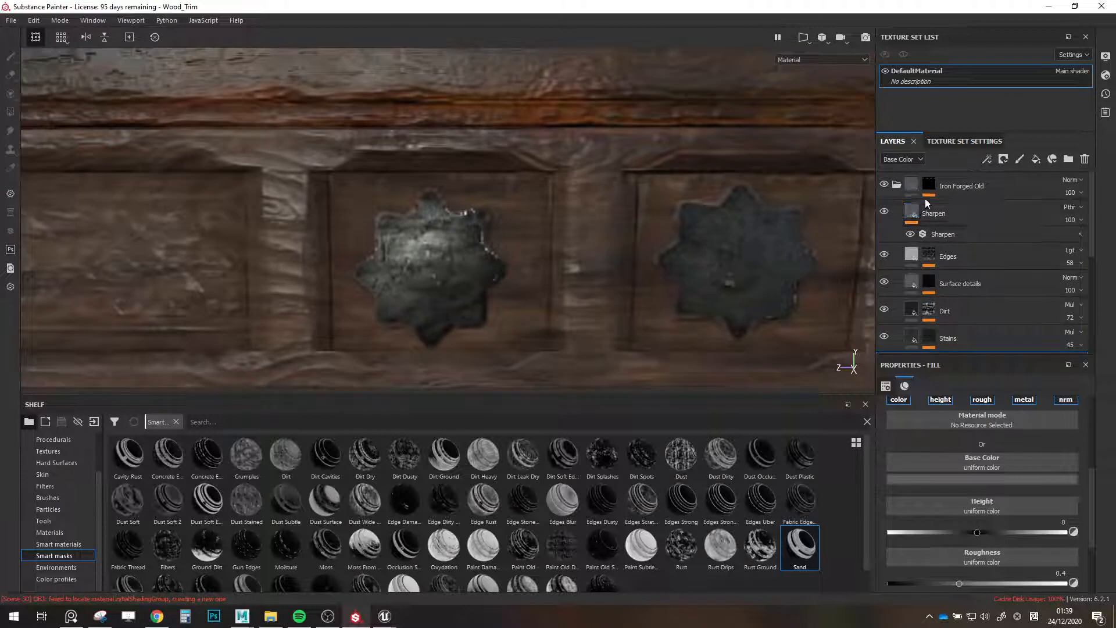
right_click(963, 206)
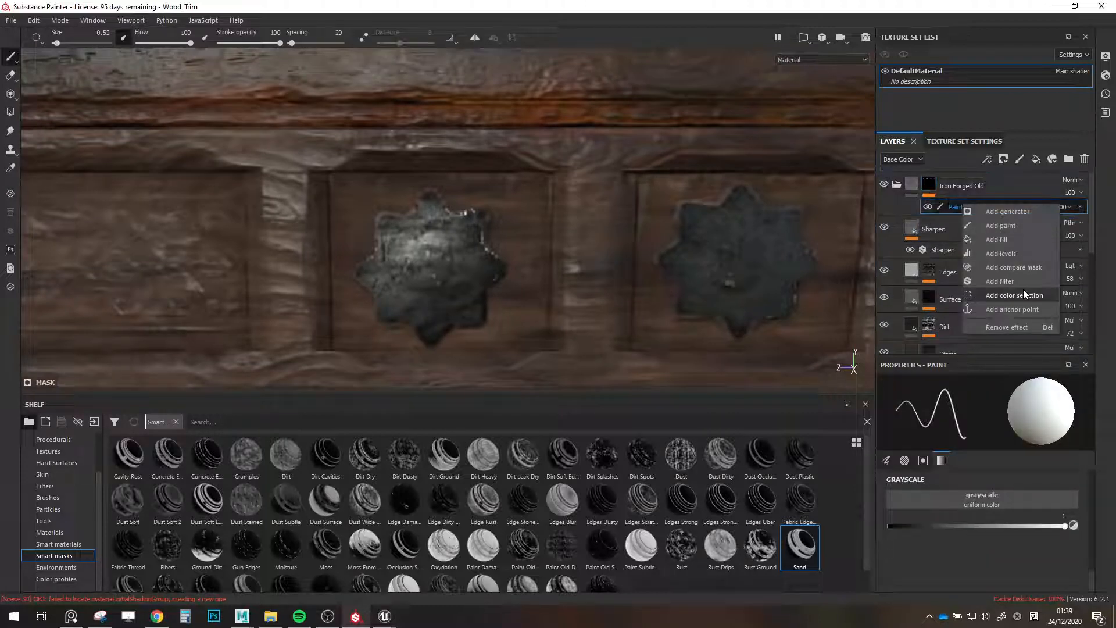
left_click(1016, 281)
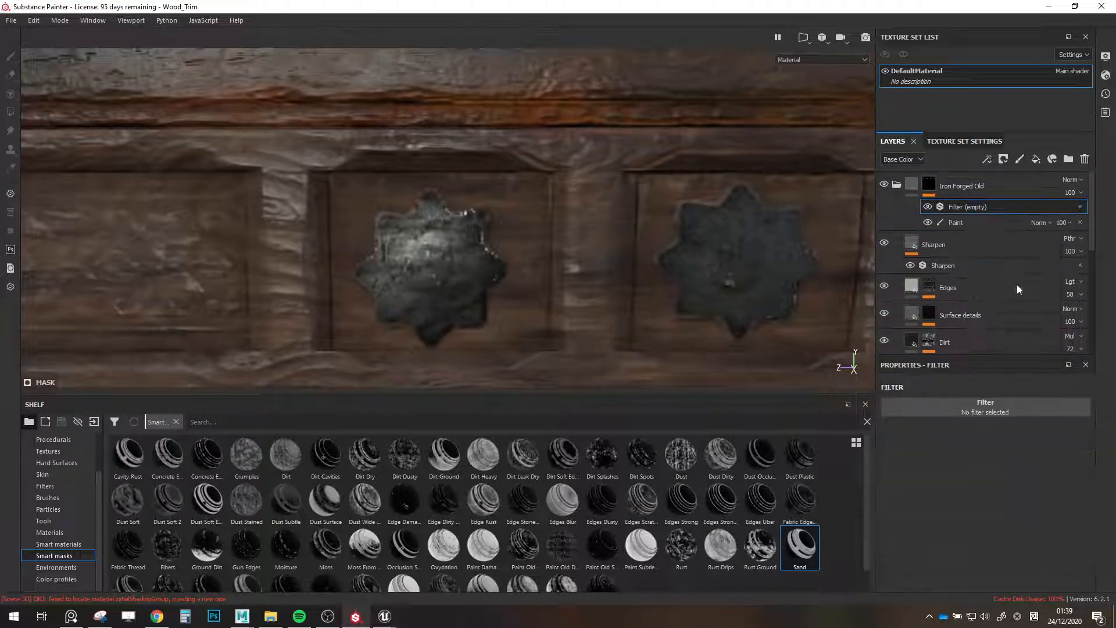
left_click(986, 403)
type("blur")
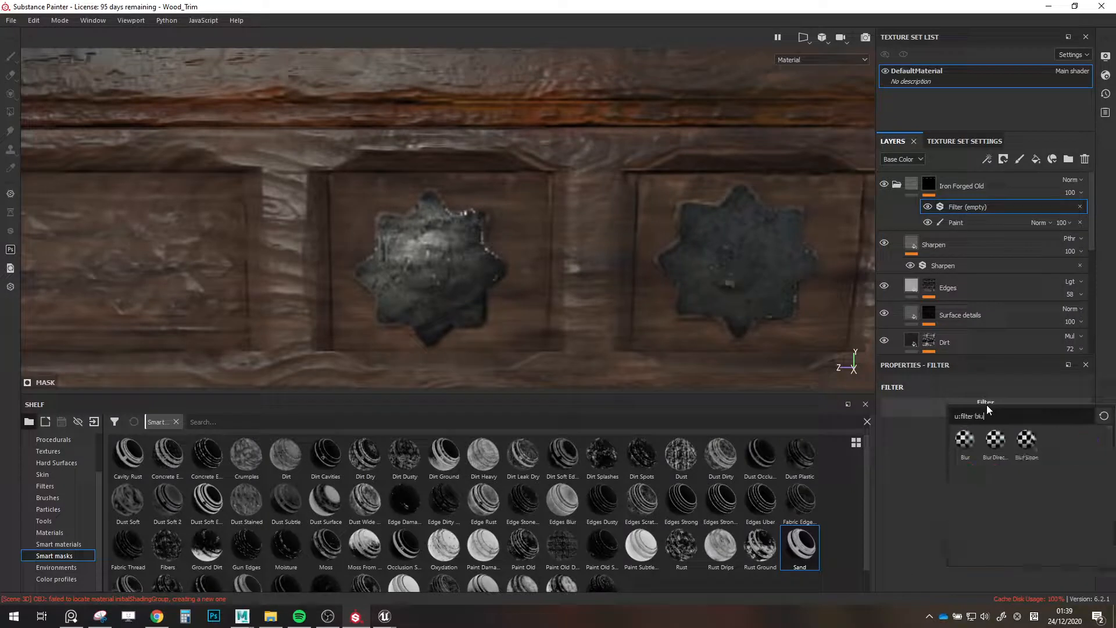
left_click(960, 433)
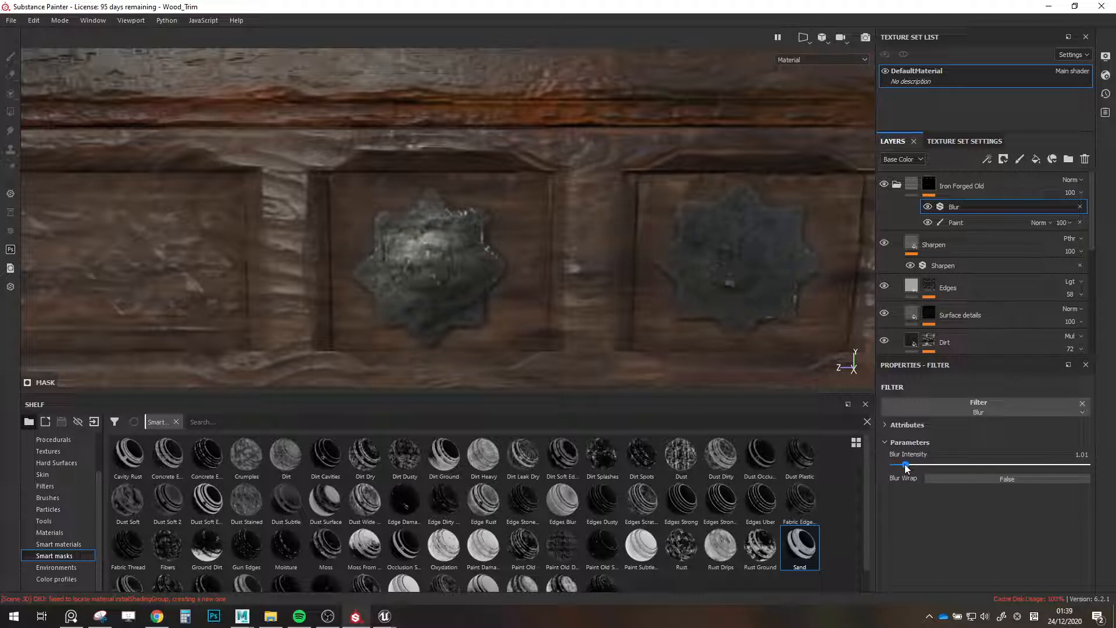
Add a Levels effect above the Blur and narrow its input range to sharpen the mask, with the white point at 0.381.
right_click(958, 212)
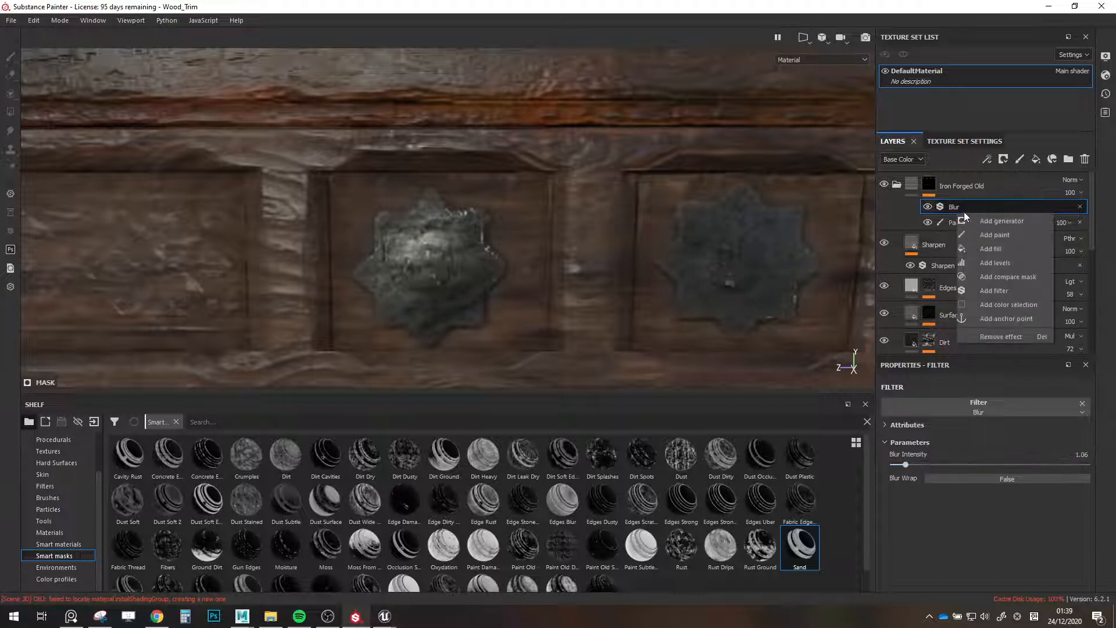
left_click(1003, 260)
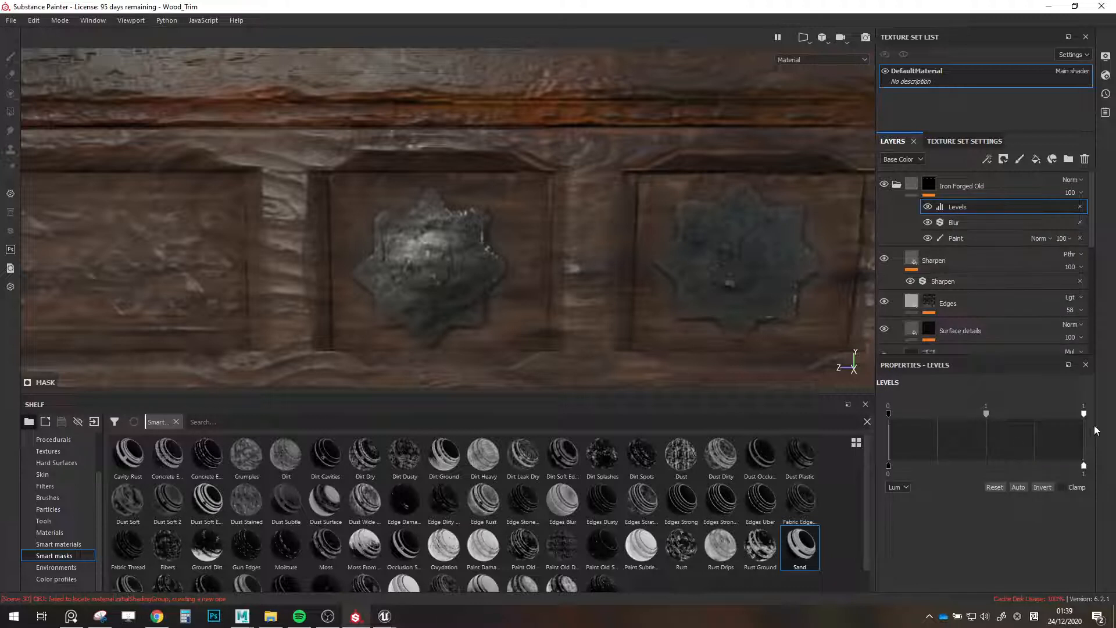
left_click_drag(1046, 415, 937, 422)
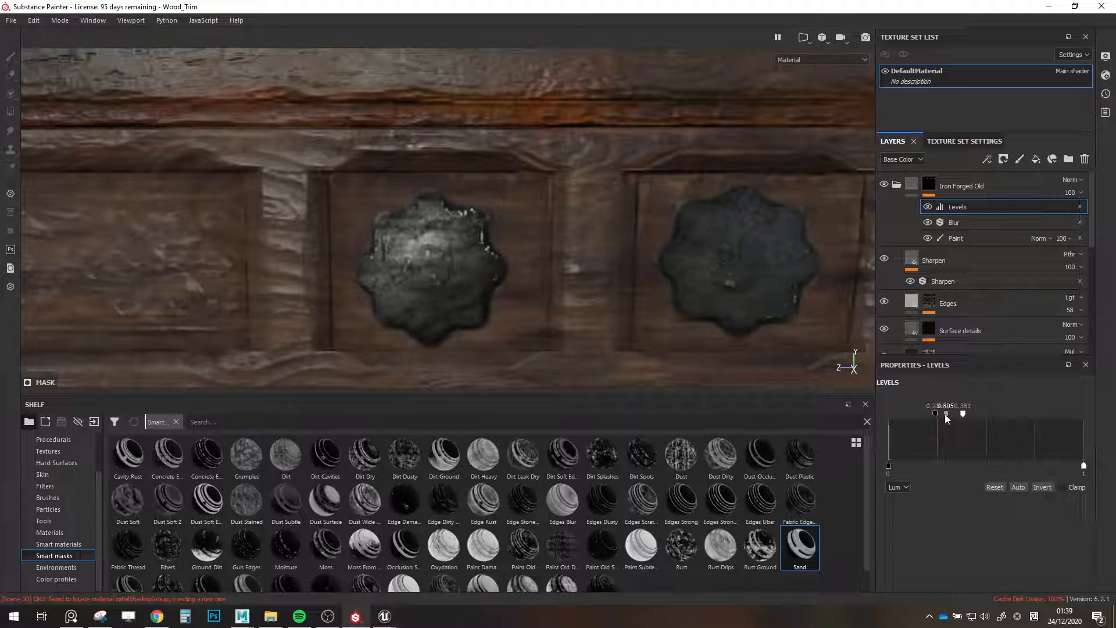
Reduce the mask's Blur intensity to 0.14 and check the edges of the star ornaments along the trim.
left_click(961, 224)
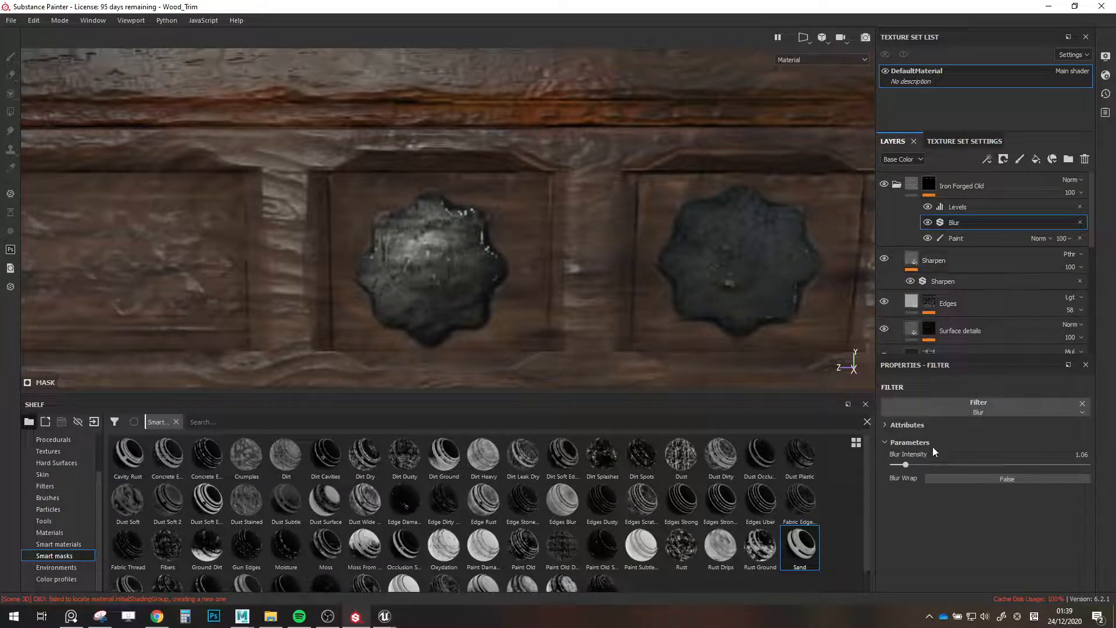
left_click_drag(906, 465, 892, 470)
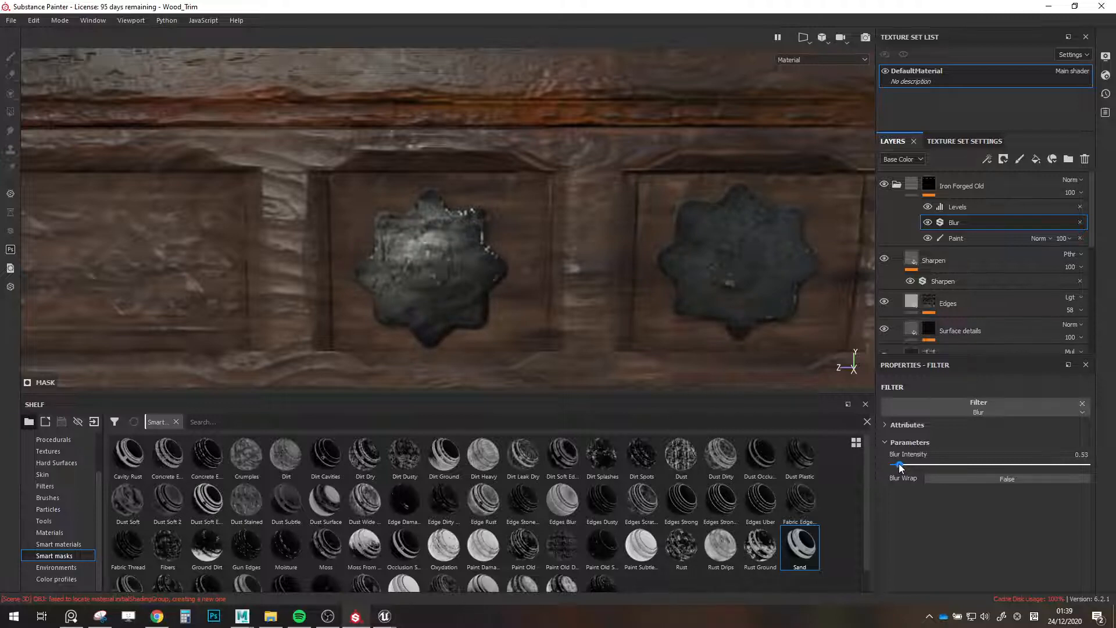
right_click_drag(686, 311, 472, 290, "alt")
left_click_drag(471, 291, 676, 267, "alt")
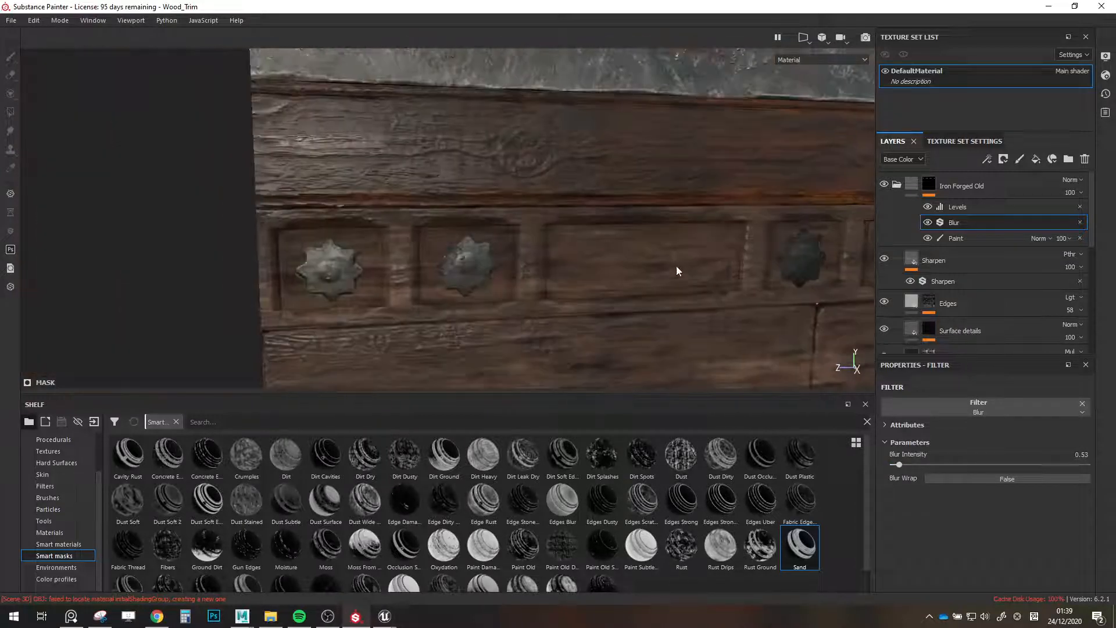
right_click_drag(677, 267, 628, 294, "alt")
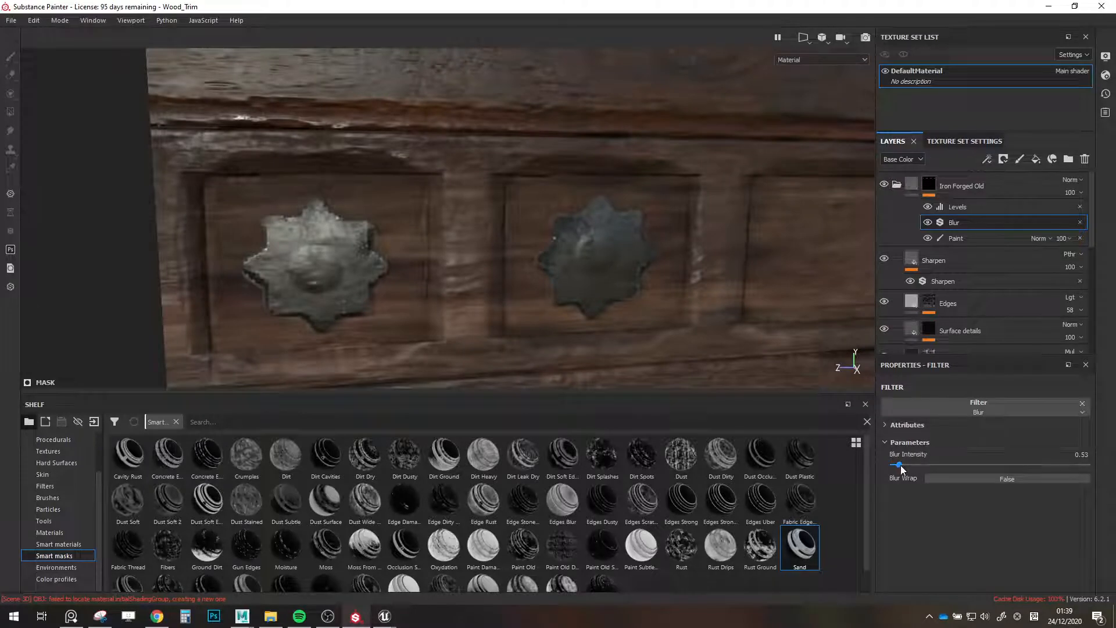
left_click_drag(900, 465, 896, 469)
right_click_drag(721, 285, 618, 294, "alt")
left_click_drag(666, 297, 488, 271, "alt")
middle_click_drag(488, 271, 390, 269, "alt")
right_click_drag(391, 269, 356, 269, "alt")
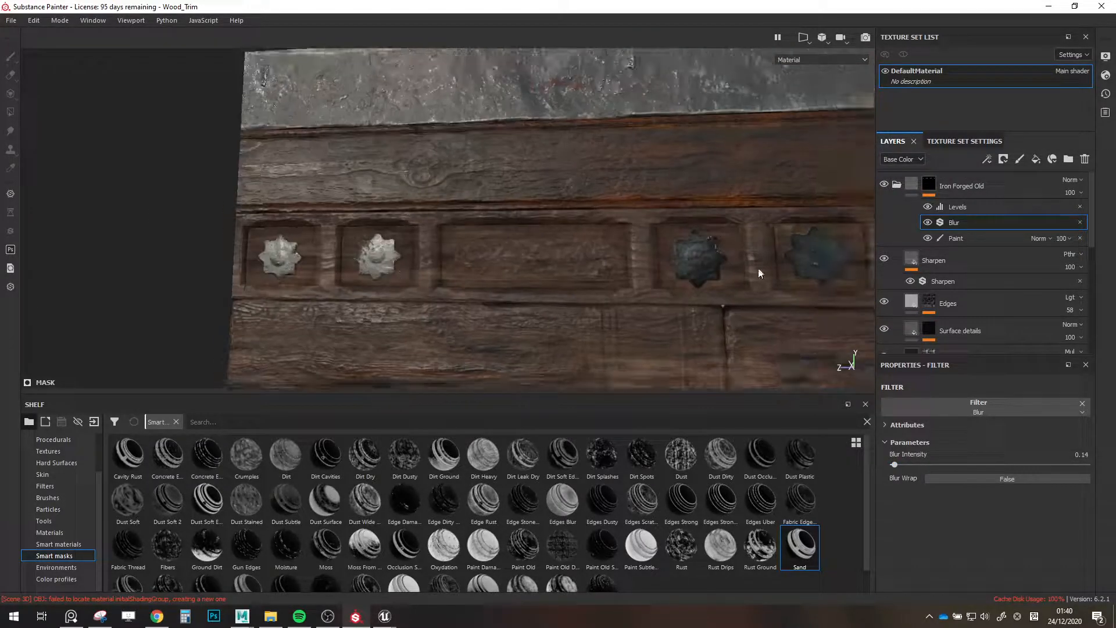
middle_click_drag(760, 272, 581, 265, "alt")
right_click_drag(581, 265, 655, 281, "alt")
Set the base colour of the Base layer's fill in Iron Forged Old to neutral grey 0.206.
left_click(947, 214)
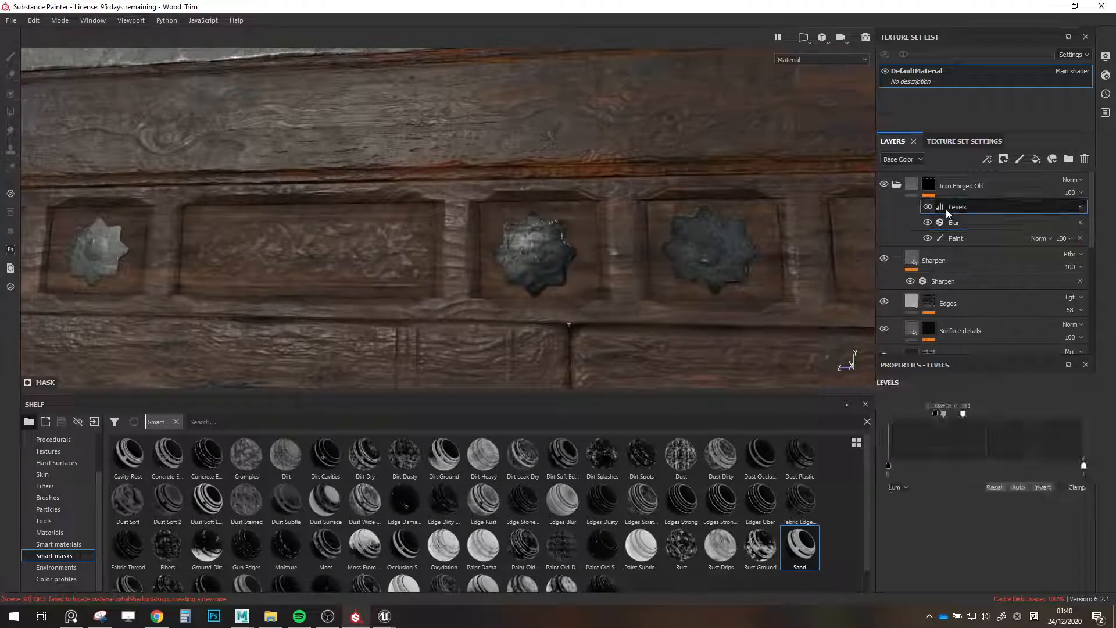
left_click(911, 187)
scroll(968, 306, "down", 2)
left_click(962, 291)
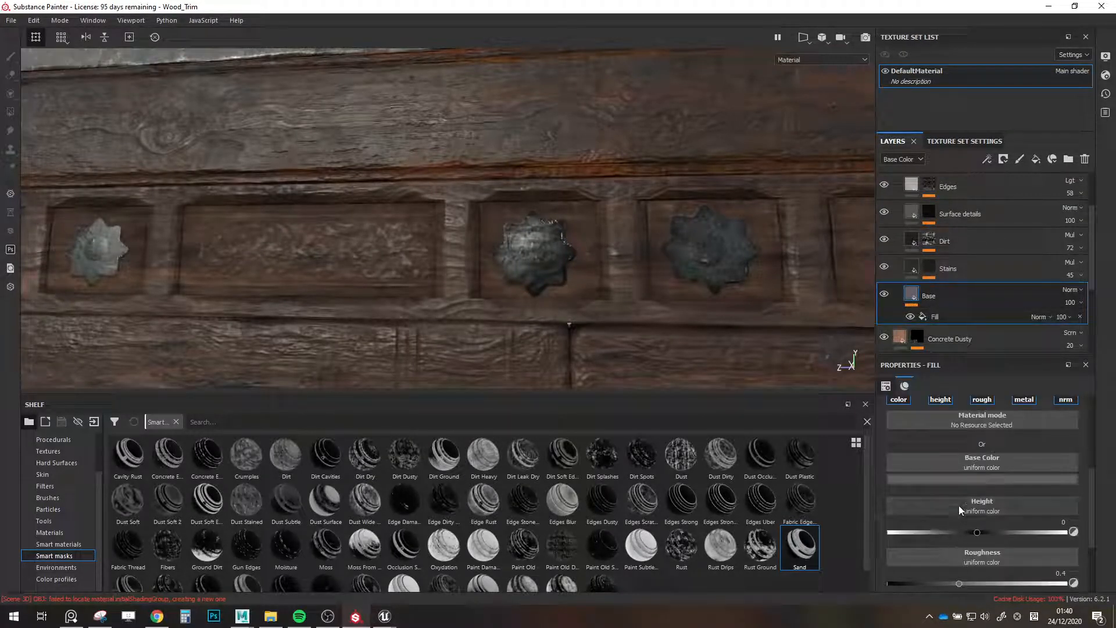
left_click(954, 480)
left_click_drag(961, 546, 926, 552)
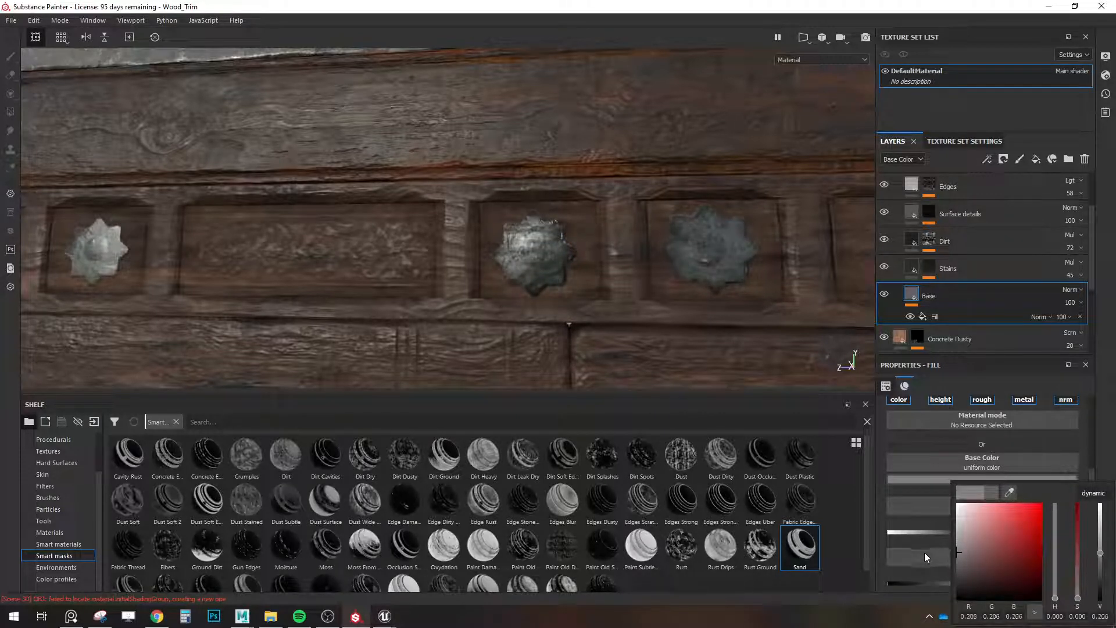
mouse_move(588, 269)
left_mouse_down("alt")
mouse_move(620, 305)
mouse_move(562, 261)
mouse_move(574, 265)
left_mouse_up("alt")
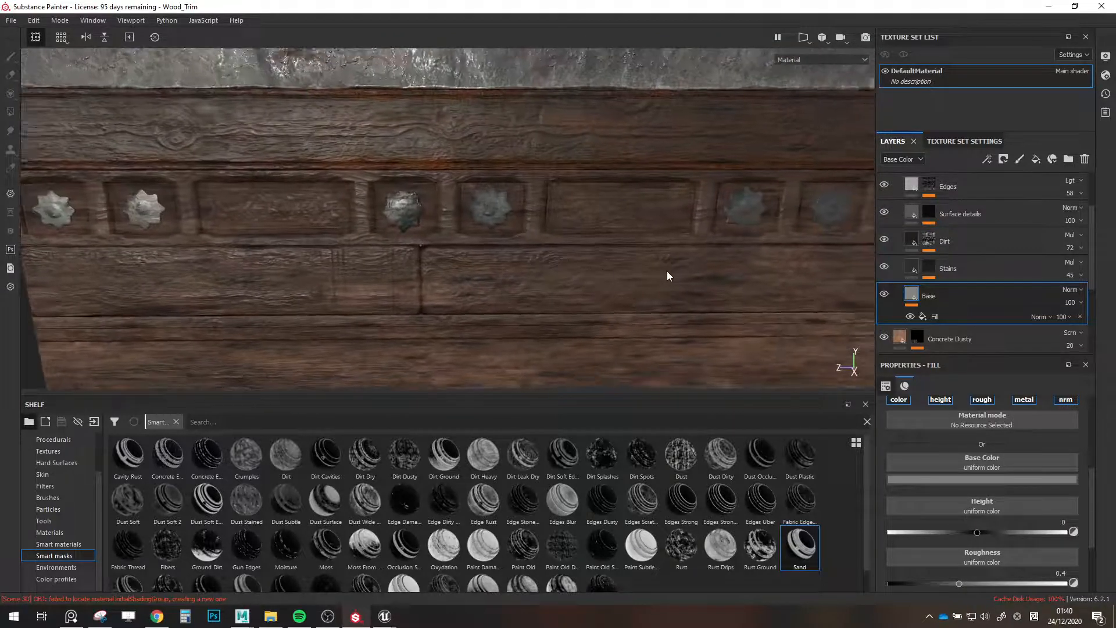
Hide the Stains layer in Iron Forged Old, select the Dirt mask and examine the star ornaments along the whole trim.
left_click_drag(667, 271, 591, 267, "alt")
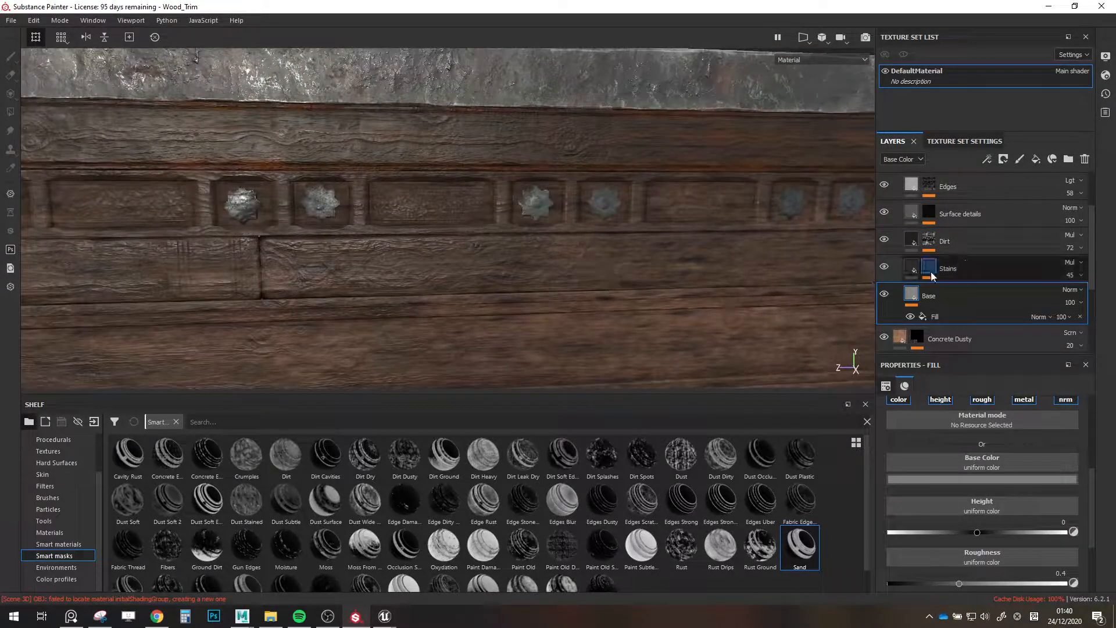
scroll(895, 267, "up", 2)
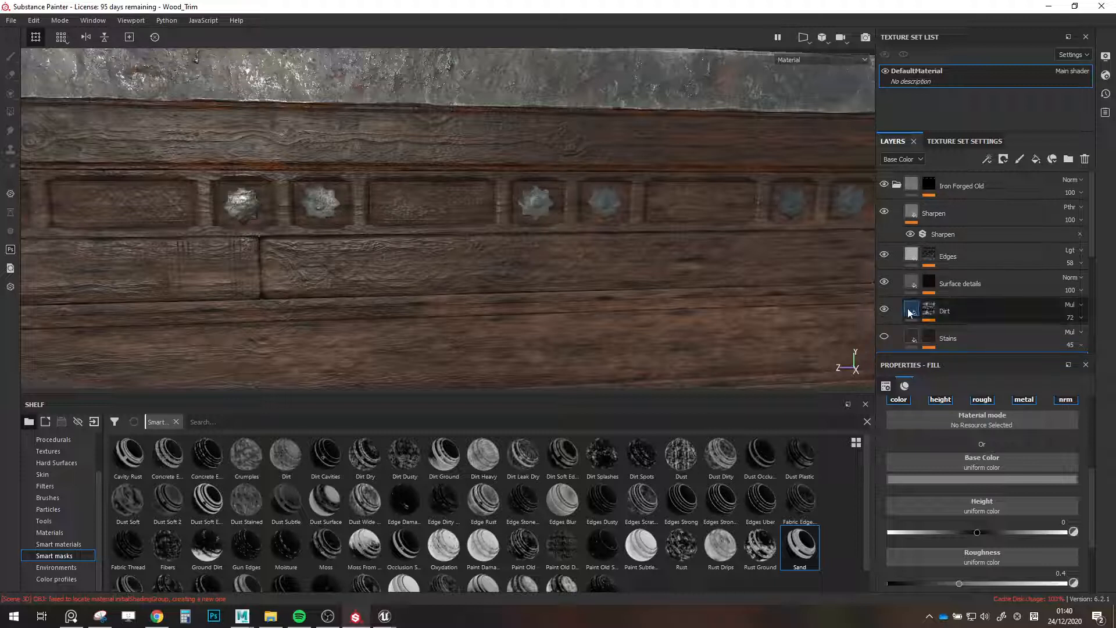
left_click(929, 312)
scroll(960, 488, "down", 6)
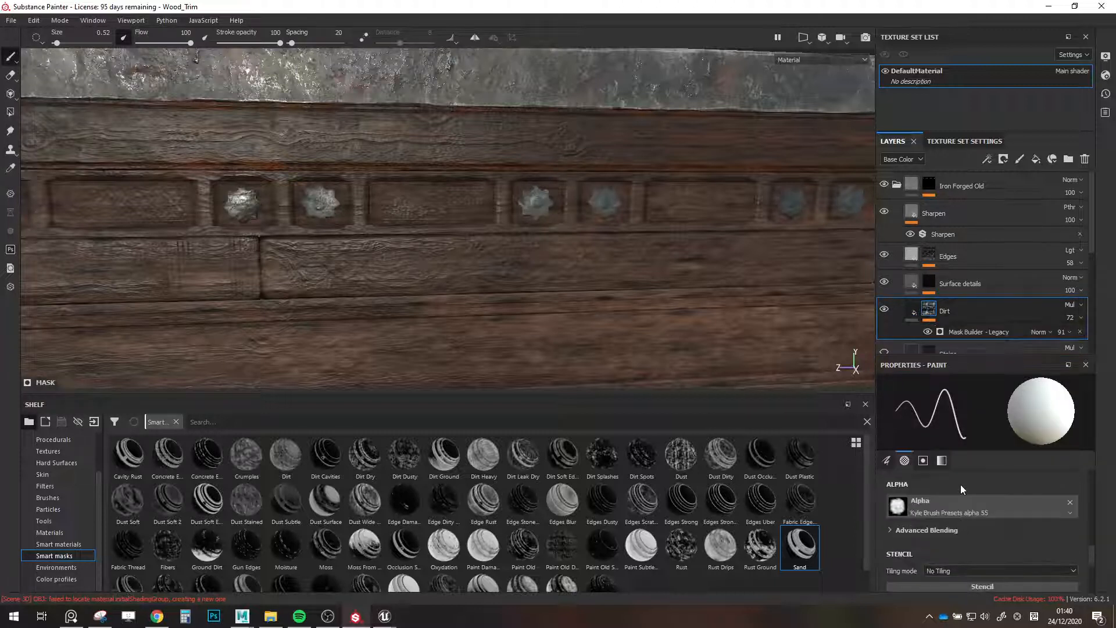
scroll(925, 539, "down", 1)
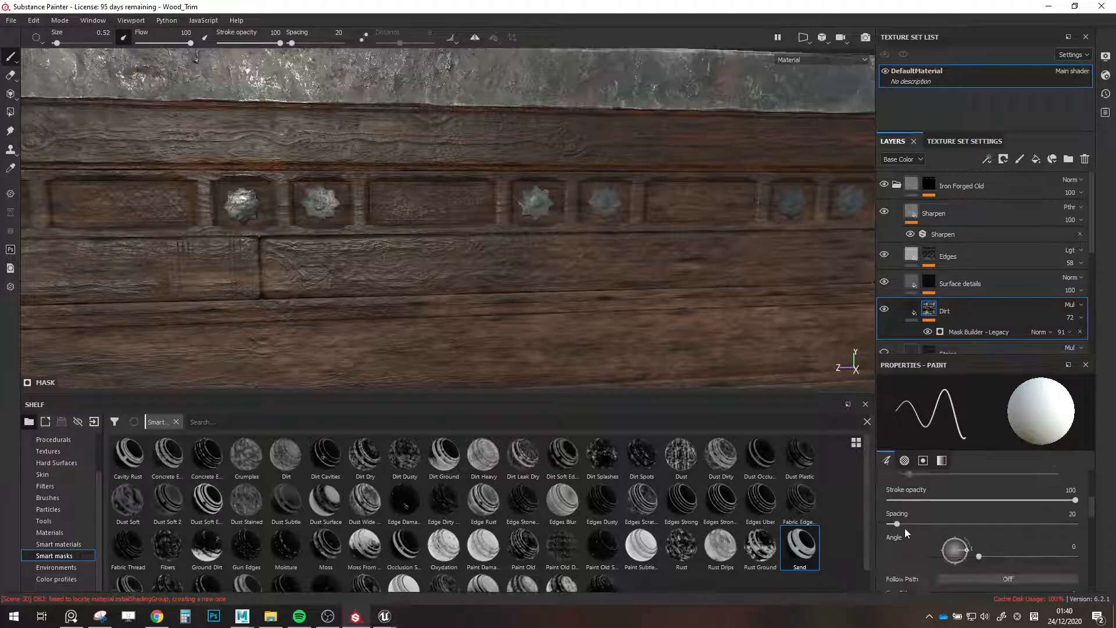
right_click_drag(700, 274, 610, 247, "alt")
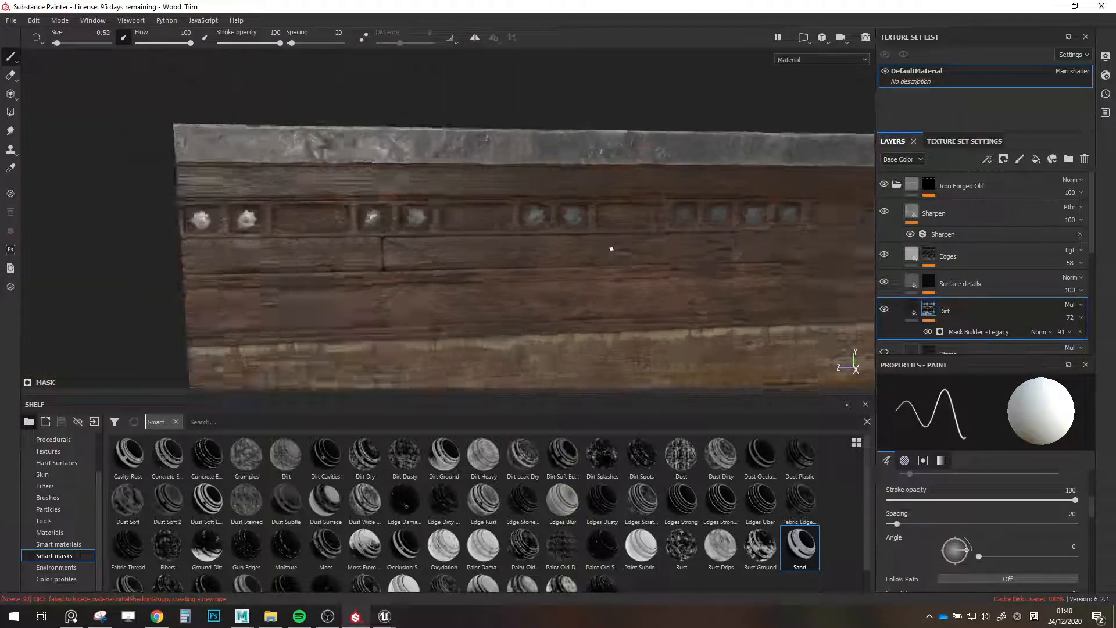
middle_click_drag(611, 248, 582, 237, "alt")
right_click_drag(582, 237, 521, 215, "alt")
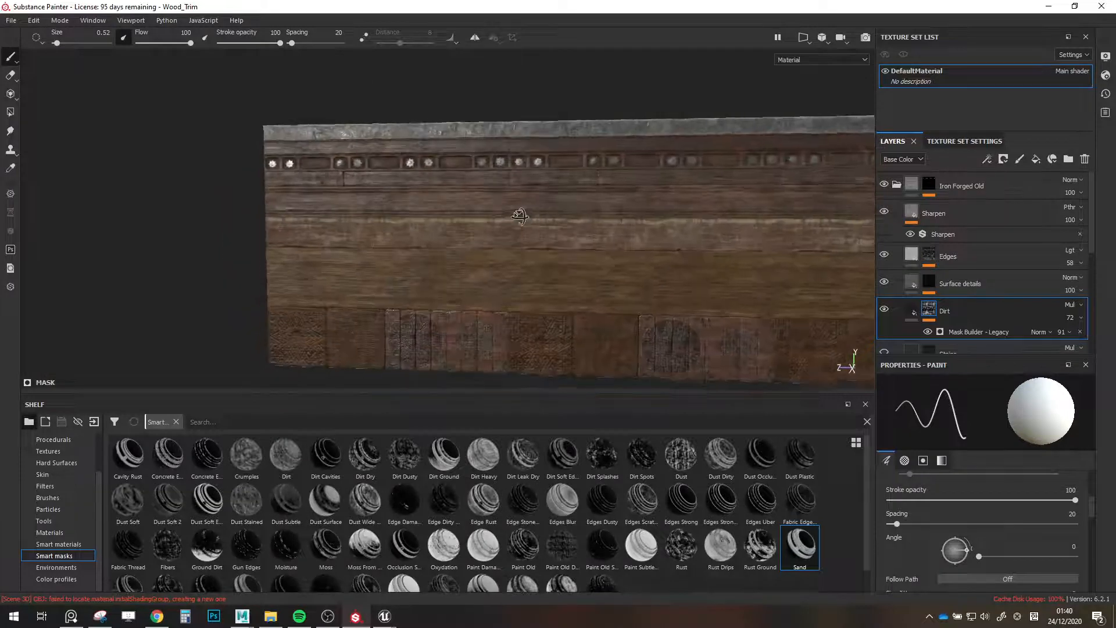
left_click_drag(521, 214, 556, 253, "alt")
scroll(948, 291, "down", 5)
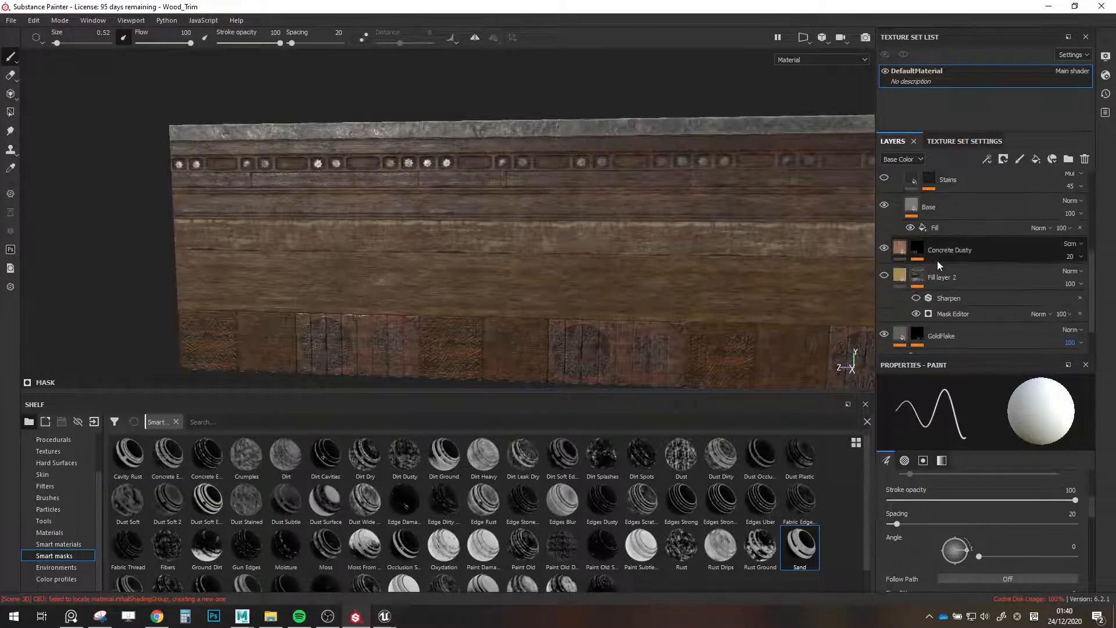
Set the base colour of the Base layer in Iron Forged Old to neutral grey 0.138.
left_click(935, 227)
left_click(934, 226)
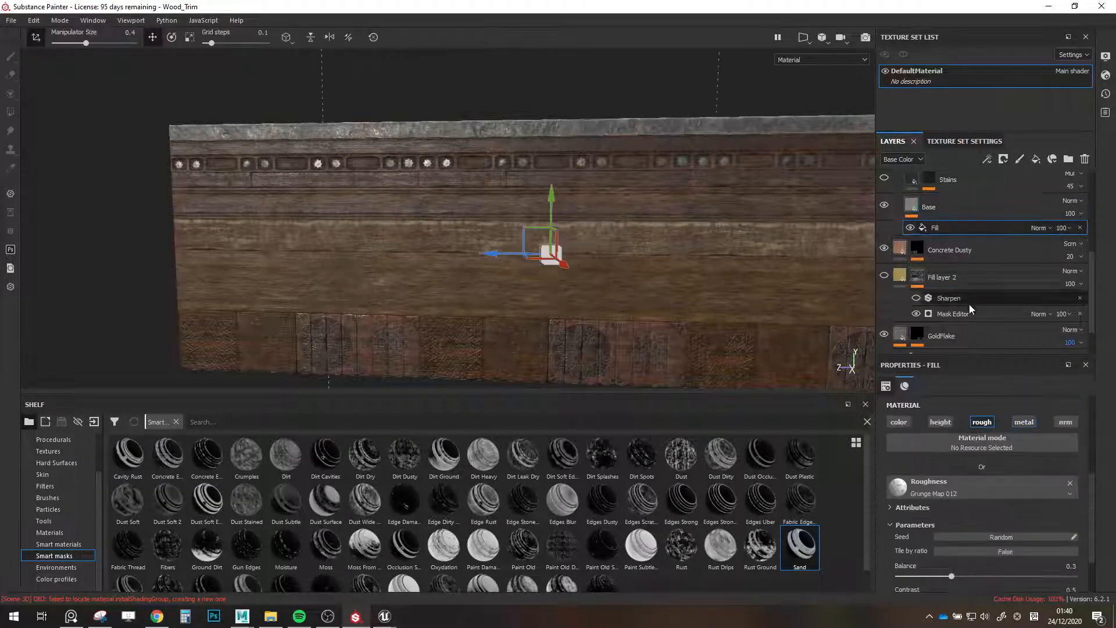
scroll(1016, 470, "down", 2)
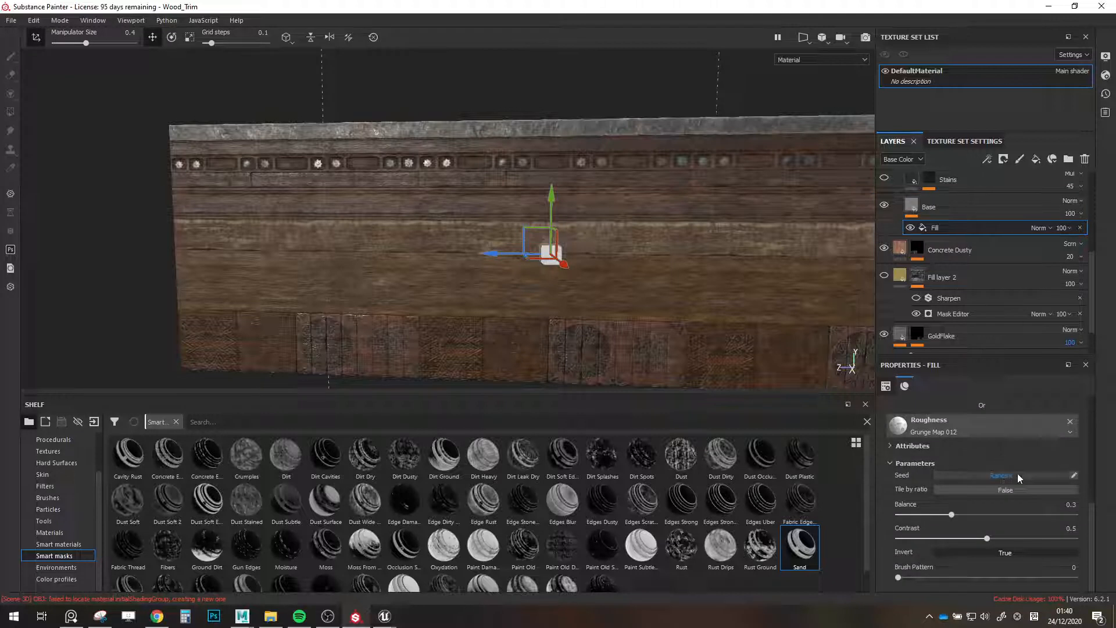
left_click(911, 214)
left_click(968, 427)
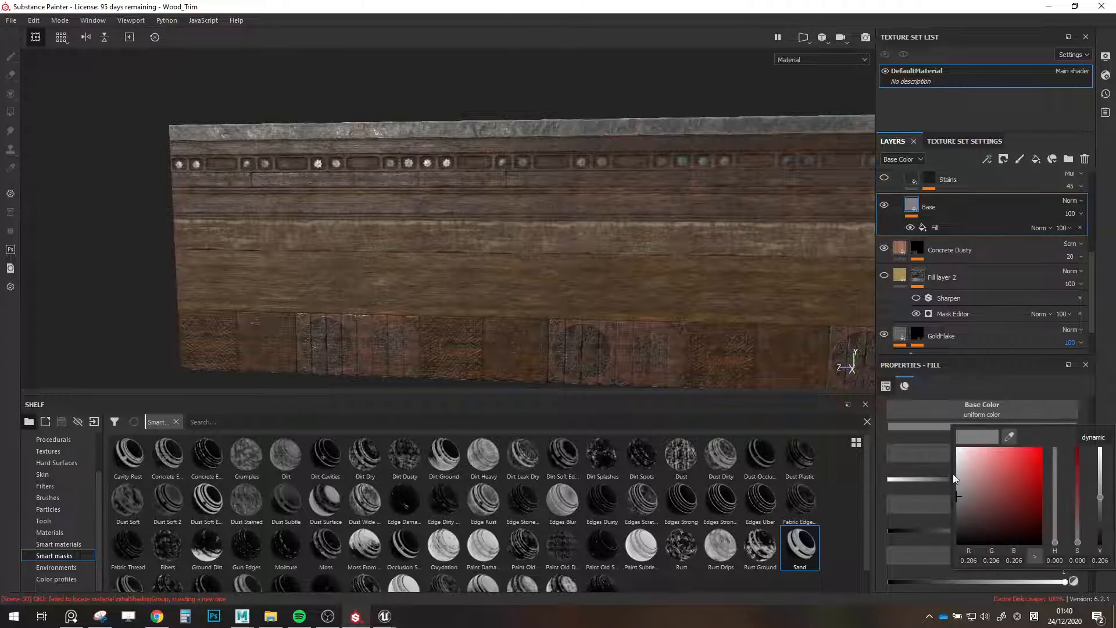
left_click_drag(949, 503, 947, 505)
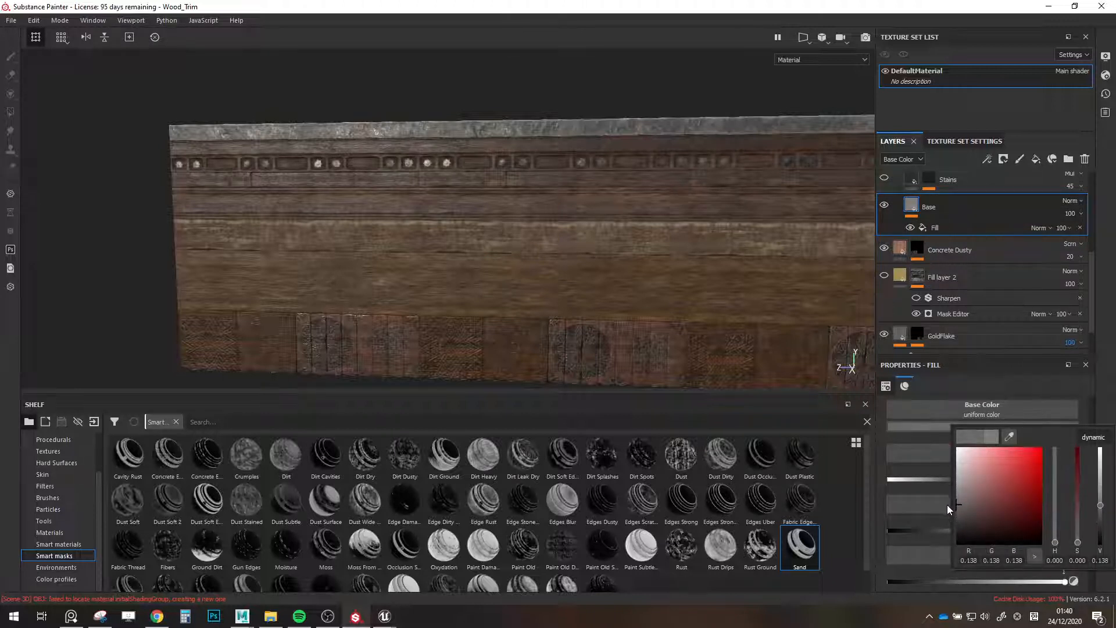
left_click(894, 480)
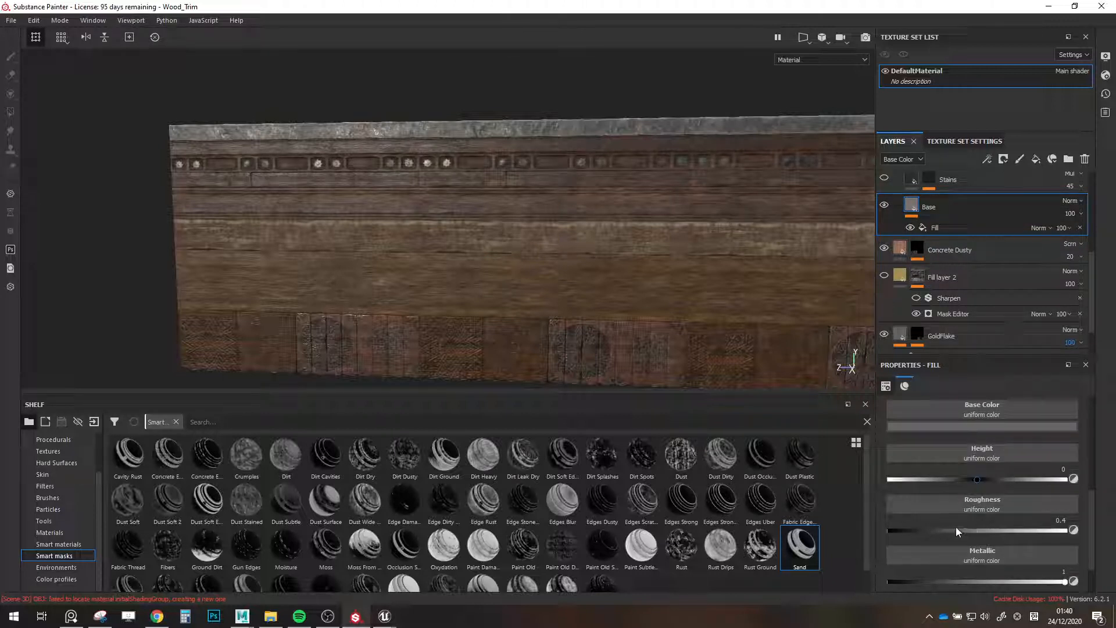
Raise the roughness of Iron Forged Old's Base layer to 0.5469 and check the star ornaments up close.
left_click_drag(961, 533, 985, 528)
left_click_drag(738, 317, 671, 275, "alt")
middle_click_drag(671, 276, 696, 361, "alt")
scroll(695, 361, "up", 2)
scroll(466, 250, "up", 8)
left_click_drag(466, 249, 563, 300, "alt")
mouse_move(773, 288)
left_mouse_down("alt")
mouse_move(645, 254)
mouse_move(697, 250)
mouse_move(767, 279)
left_mouse_up("alt")
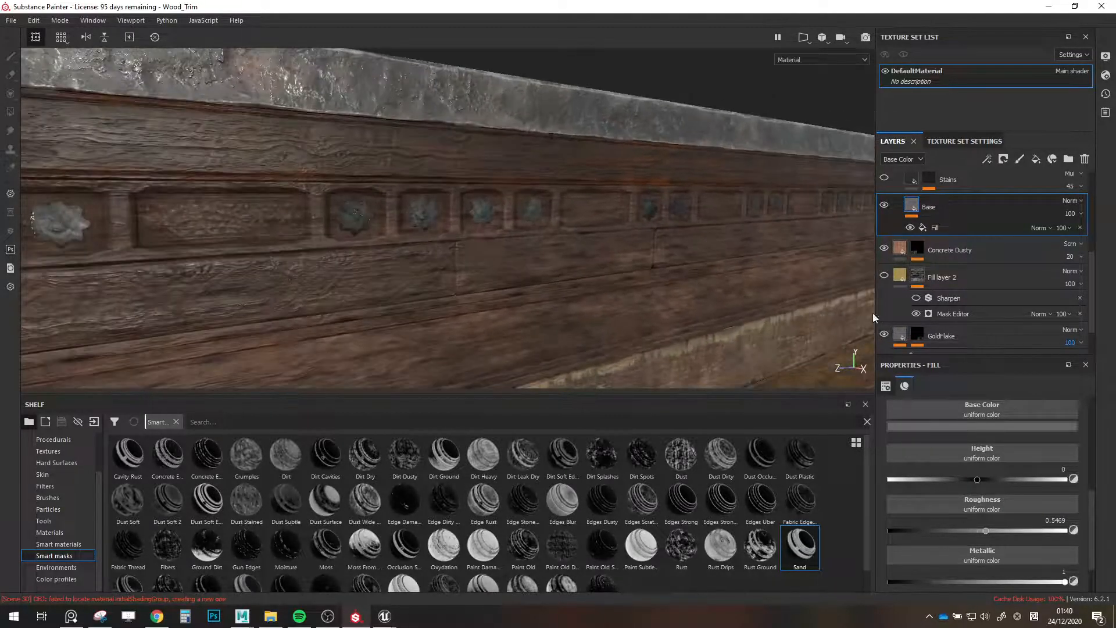
Toggle the Base layer's Fill effect off and on to compare the iron surface from several angles.
left_click(910, 230)
left_click(910, 230)
scroll(590, 319, "down", 5)
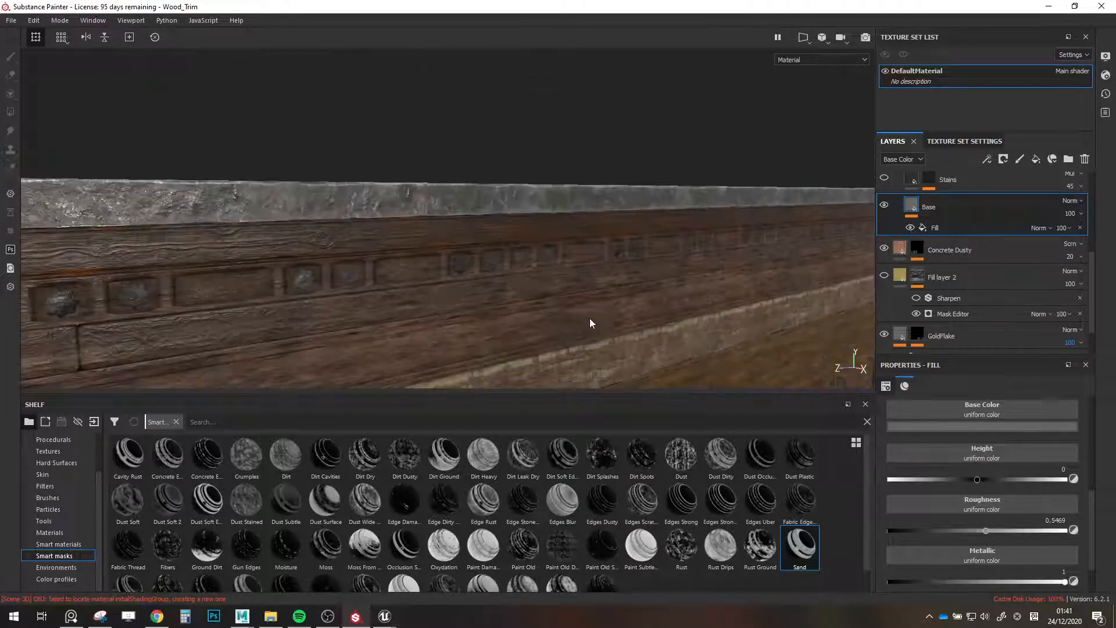
left_click_drag(590, 319, 511, 316, "alt")
middle_click_drag(586, 302, 526, 270, "alt")
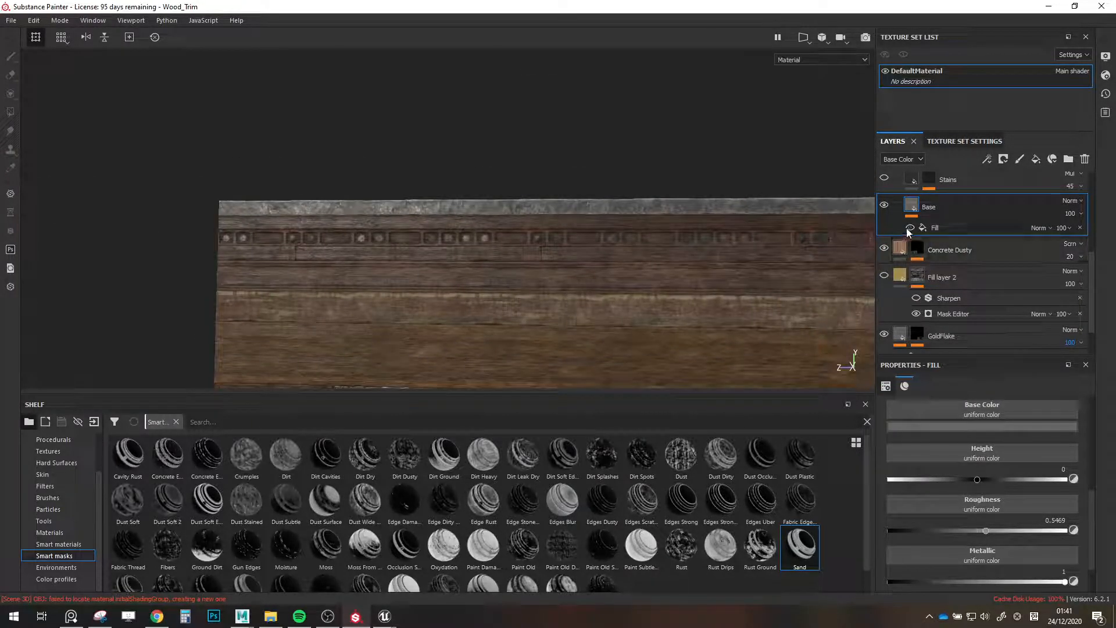
Show the Stains layer and set the Dirt layer's opacity to 22, checking the result on the trim.
scroll(906, 221, "up", 3)
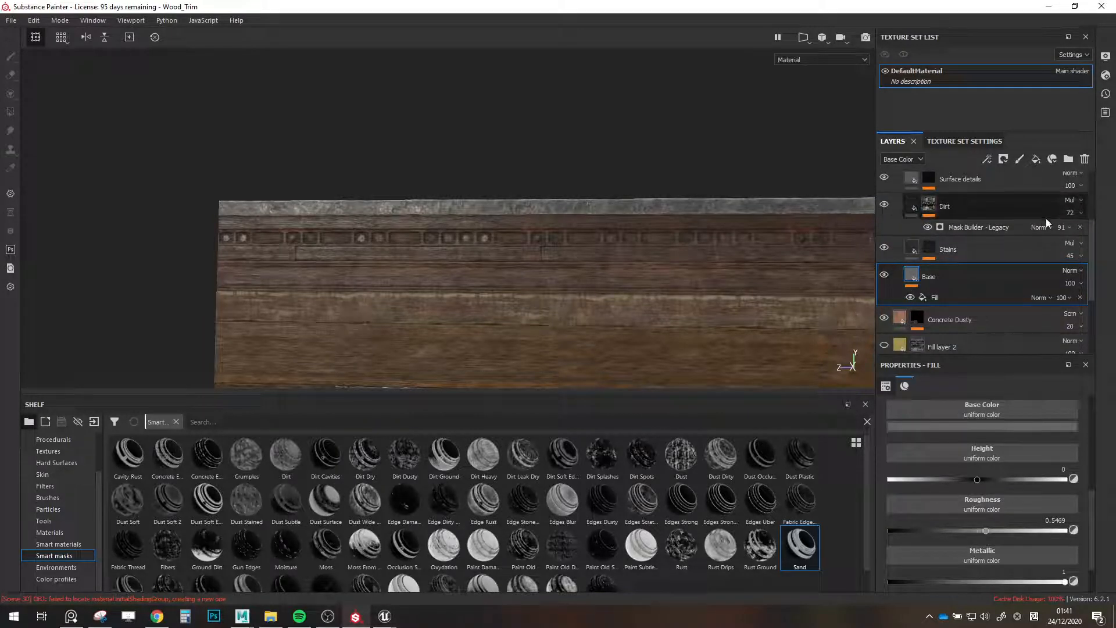
left_click(1070, 235)
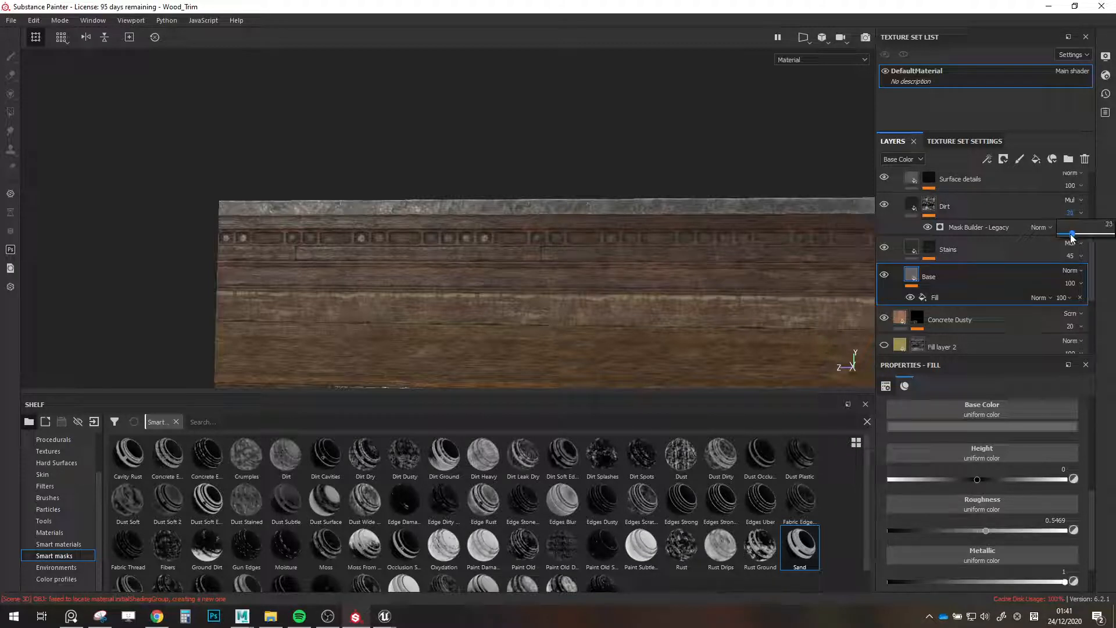
left_click_drag(1072, 236, 1071, 236)
scroll(528, 296, "down", 3)
left_click_drag(531, 271, 553, 278, "alt")
scroll(552, 278, "up", 5)
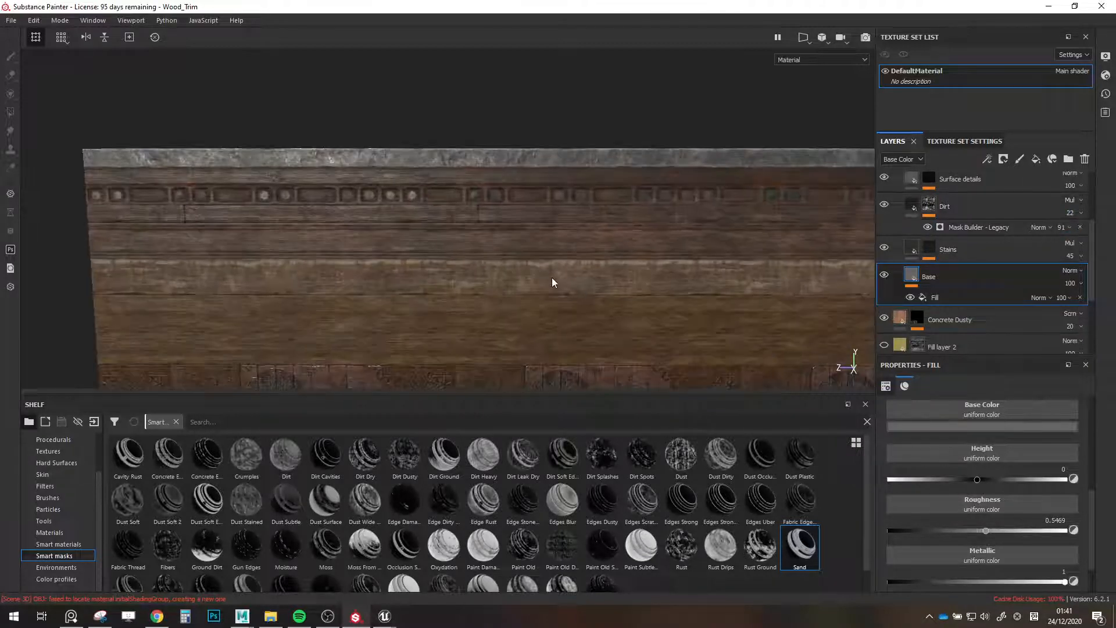
scroll(552, 277, "up", 1)
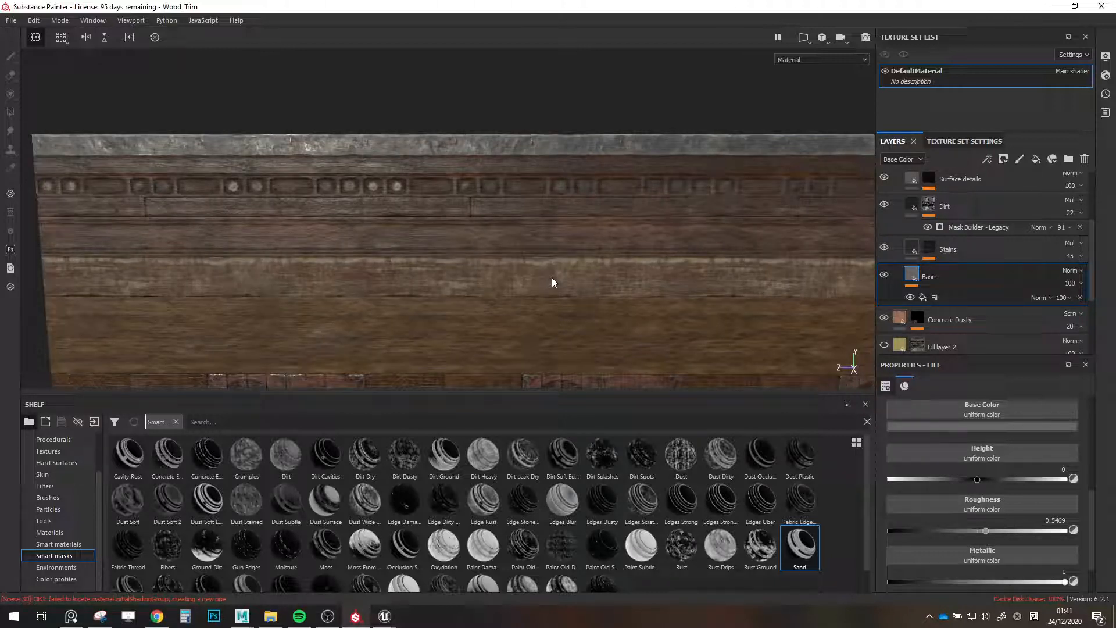
Collapse the Iron Forged Old folder and rename it as Bolts.
scroll(989, 261, "down", 3)
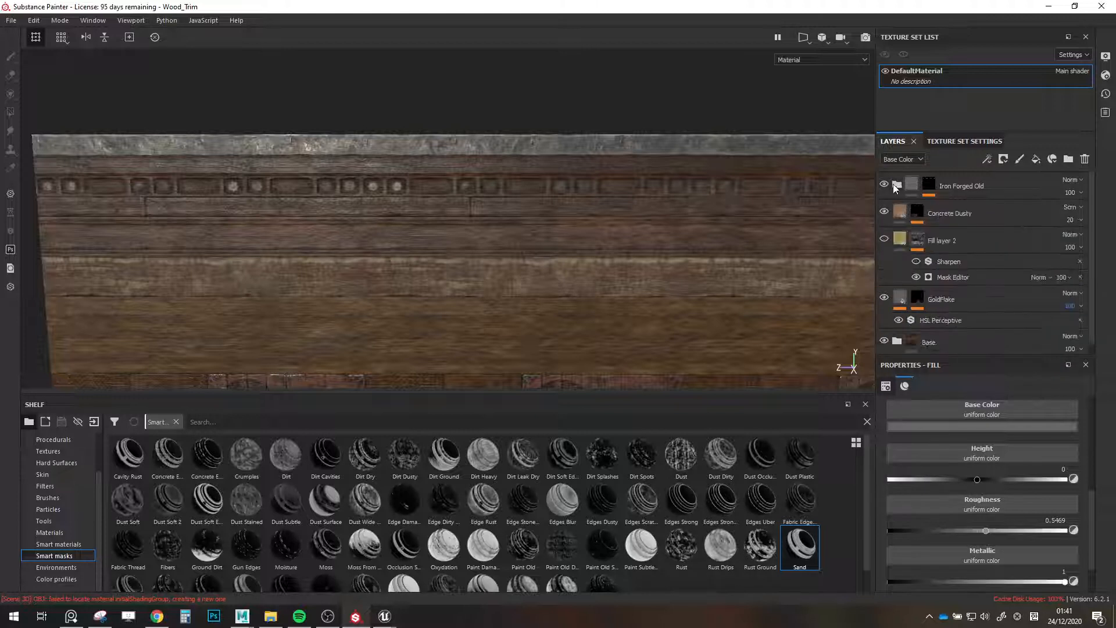
double_click(953, 186)
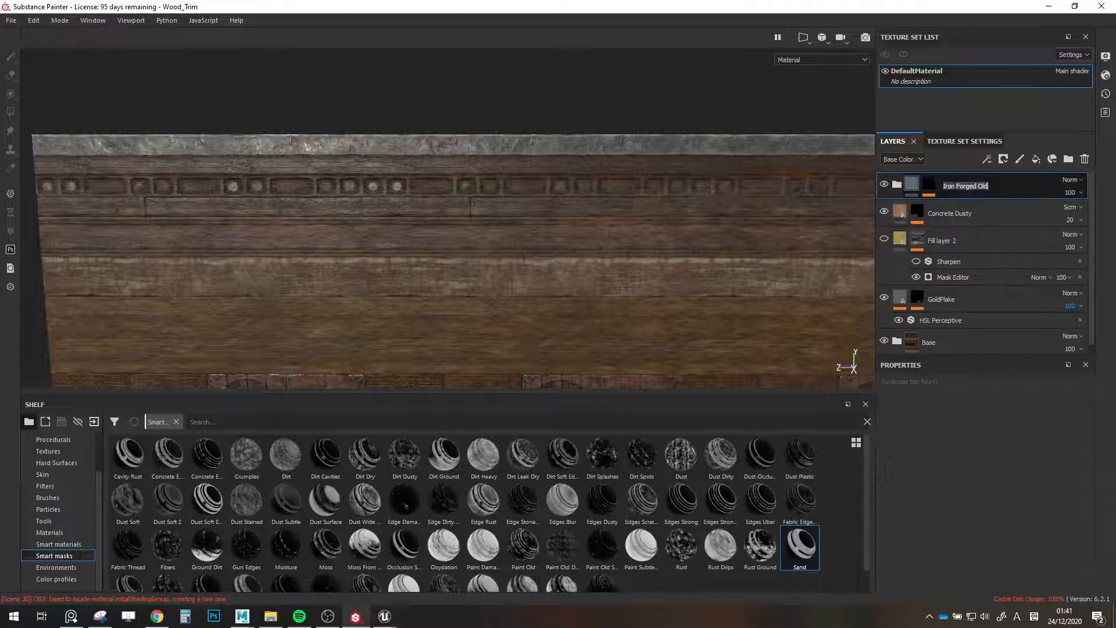
type("Bolts")
key("Return")
Show Fill layer 2 and enable the Sharpen filter in its mask, checking the gold pattern around the carved panels.
scroll(543, 183, "up", 5)
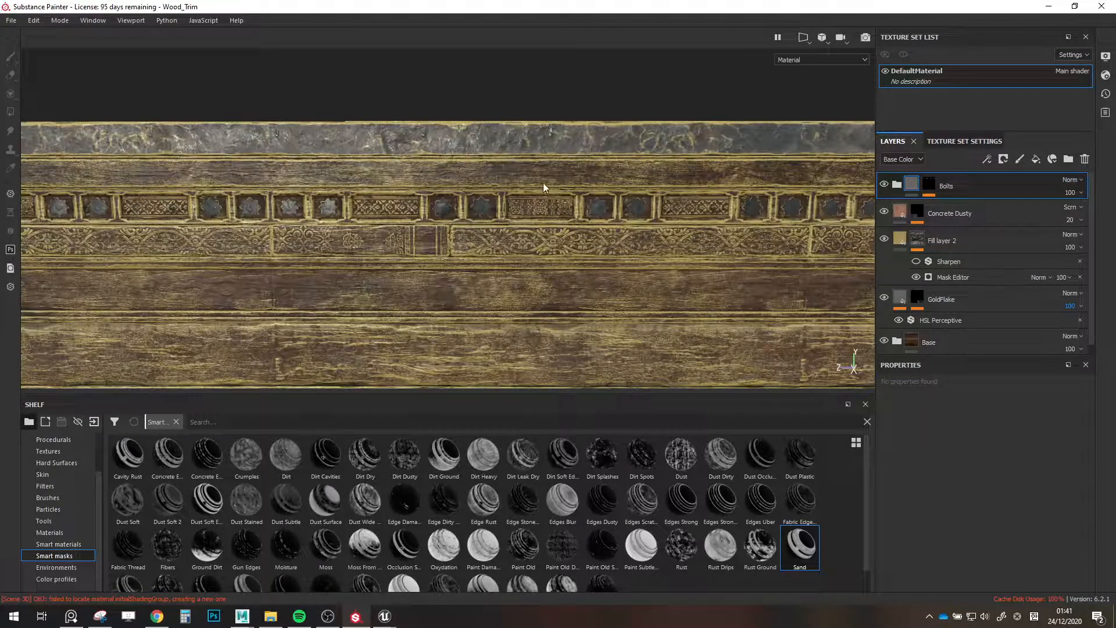
right_click_drag(577, 222, 532, 232, "alt")
middle_click_drag(532, 232, 680, 243, "alt")
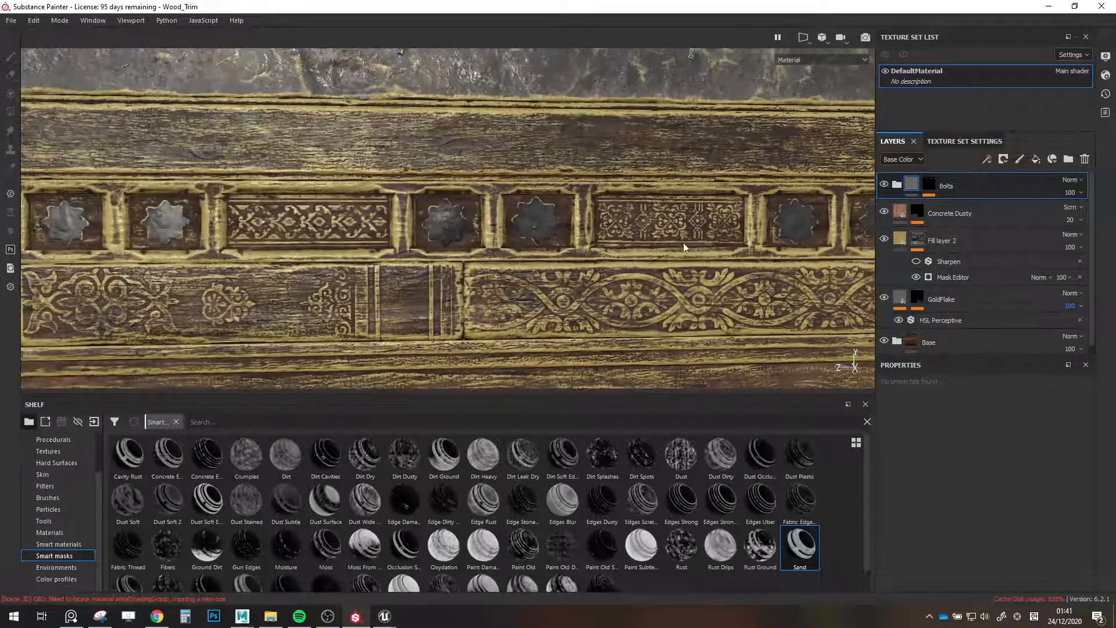
left_click(953, 241)
left_click(957, 261)
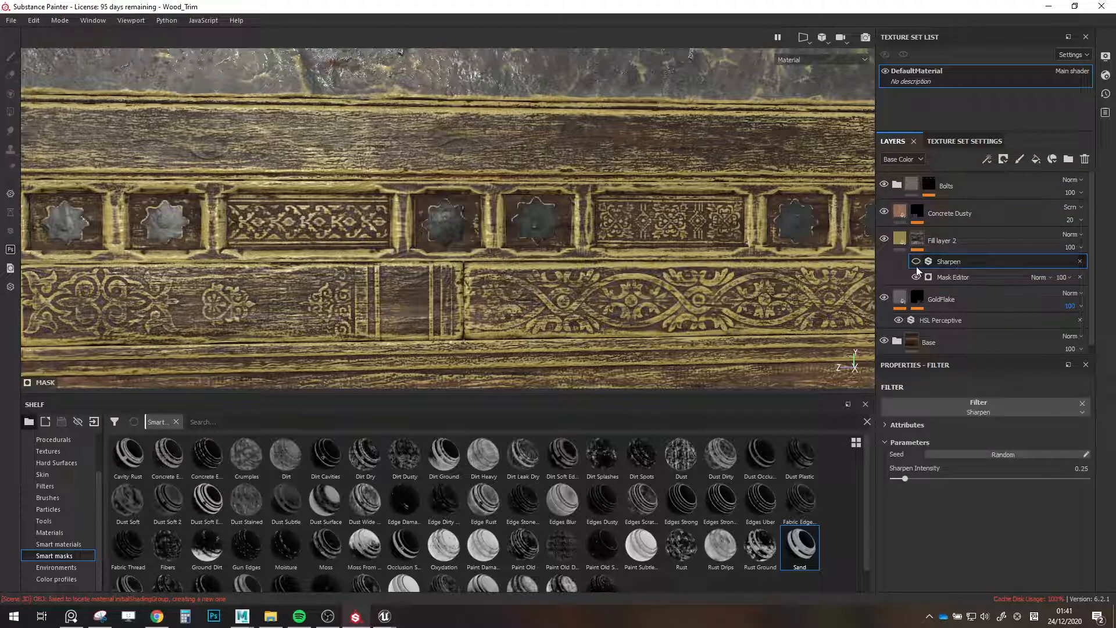
scroll(601, 253, "down", 3)
middle_click_drag(600, 254, 899, 276, "alt")
Add a Paint effect above Sharpen in the Fill layer 2 mask and polygon-fill the whole trim with black.
right_click(974, 259)
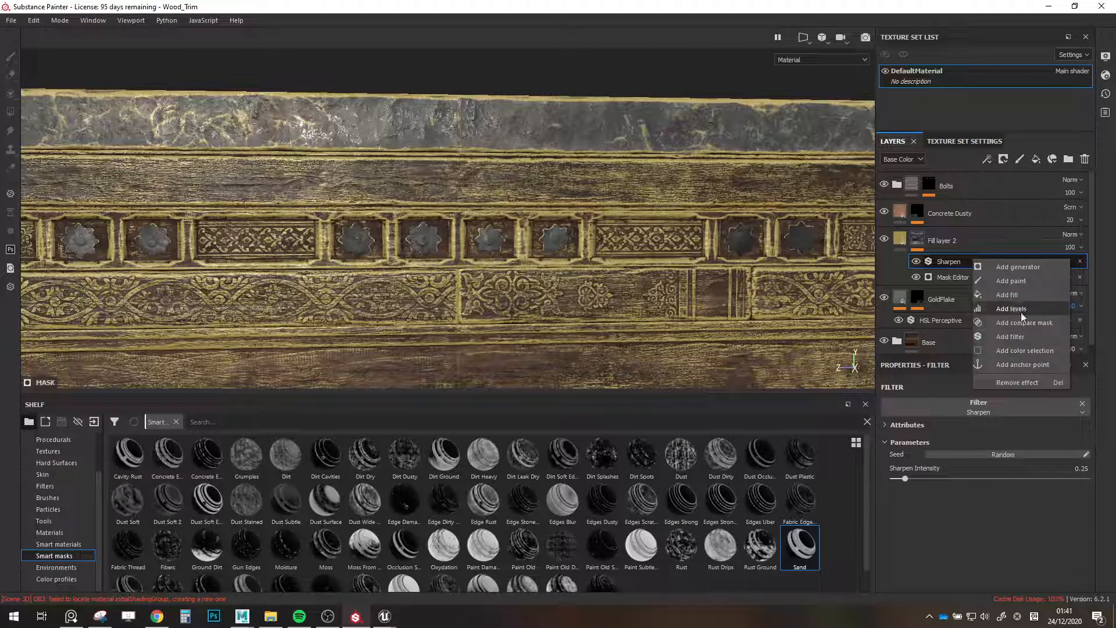
left_click(1012, 280)
scroll(572, 252, "down", 4)
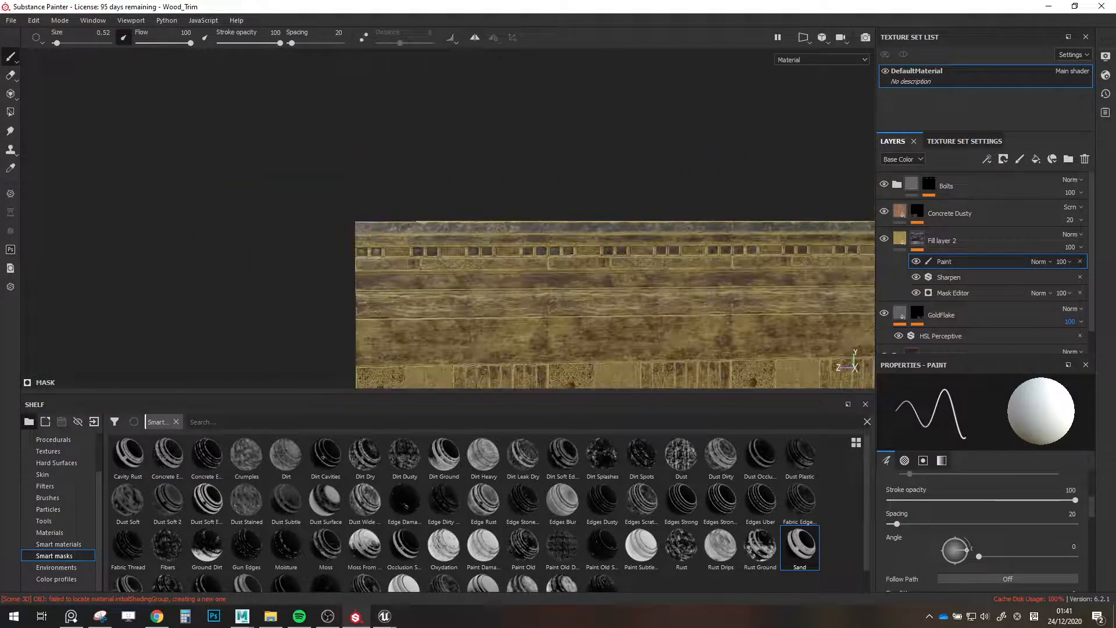
key("4")
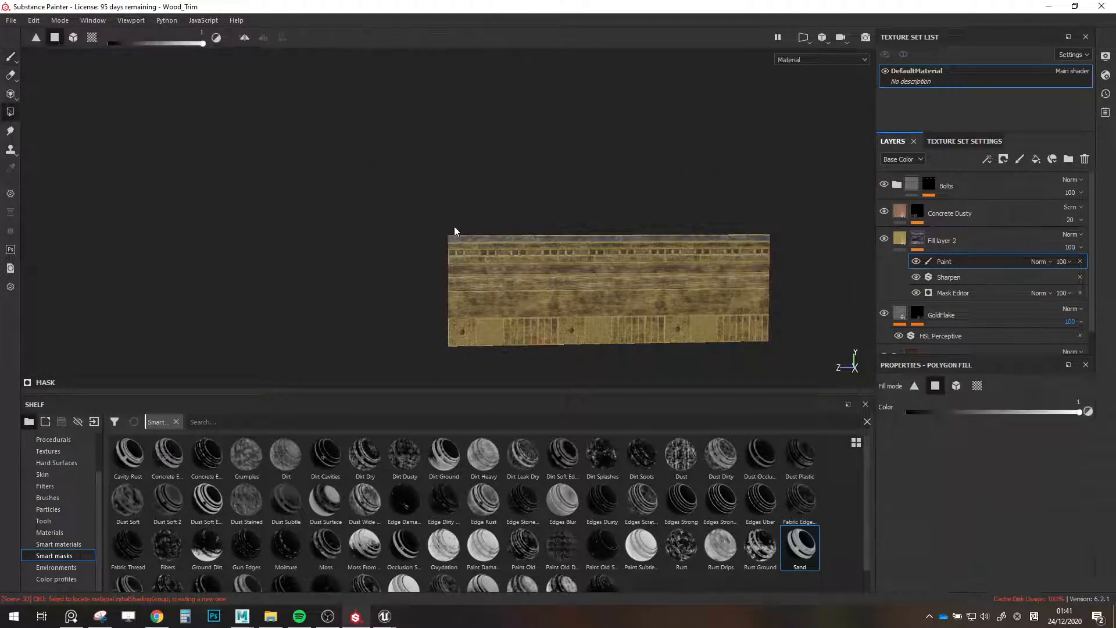
left_click(602, 271)
scroll(595, 267, "up", 3)
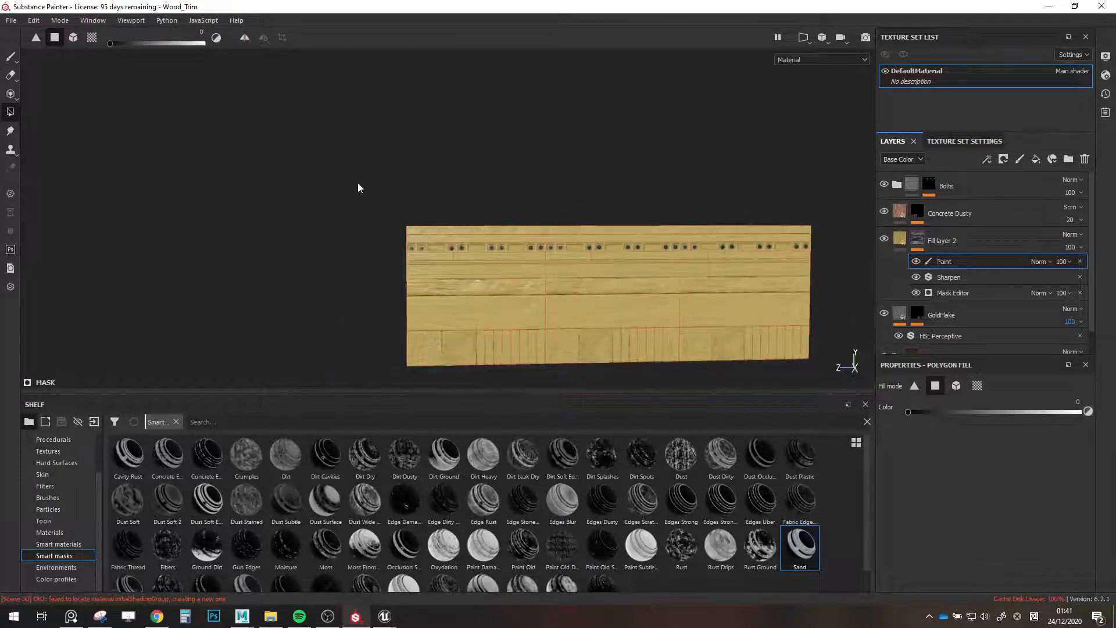
key("x")
left_click(582, 237)
scroll(594, 275, "up", 4)
key("x")
scroll(578, 247, "up", 4)
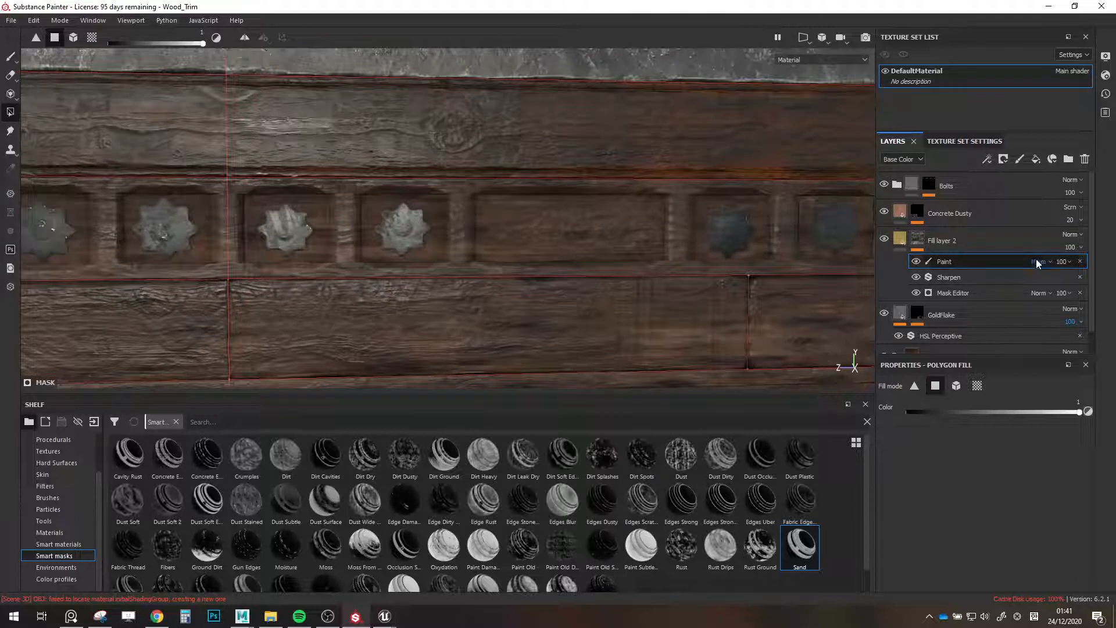
Set the blend mode of the Paint effect in the Fill layer 2 mask to Multiply.
left_click(1038, 262)
left_click(1061, 177)
left_click(1044, 262)
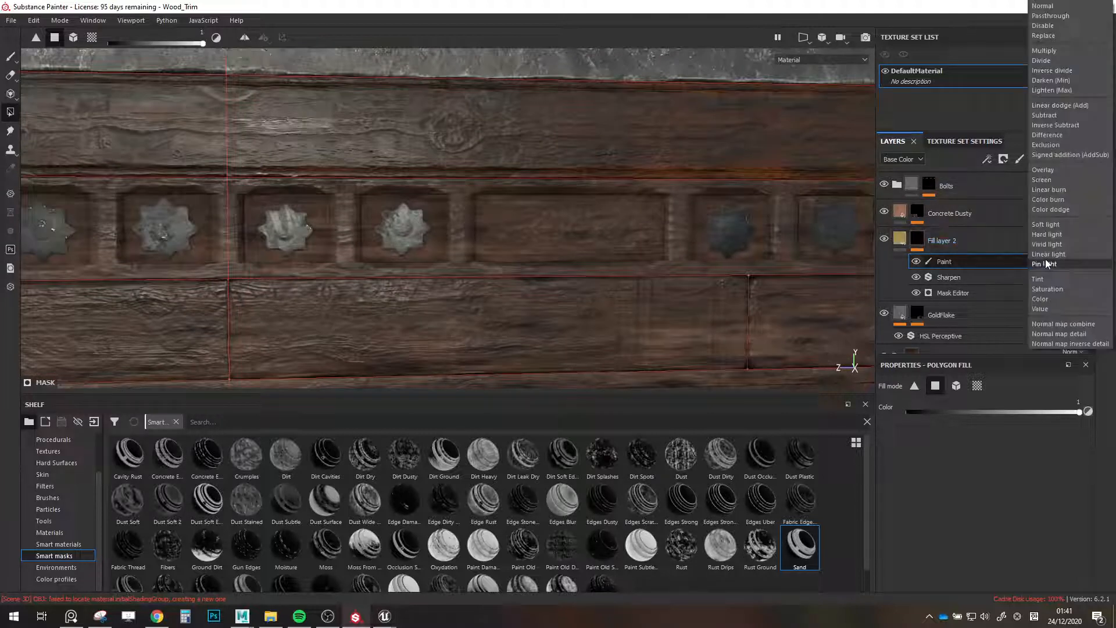
left_click(1041, 59)
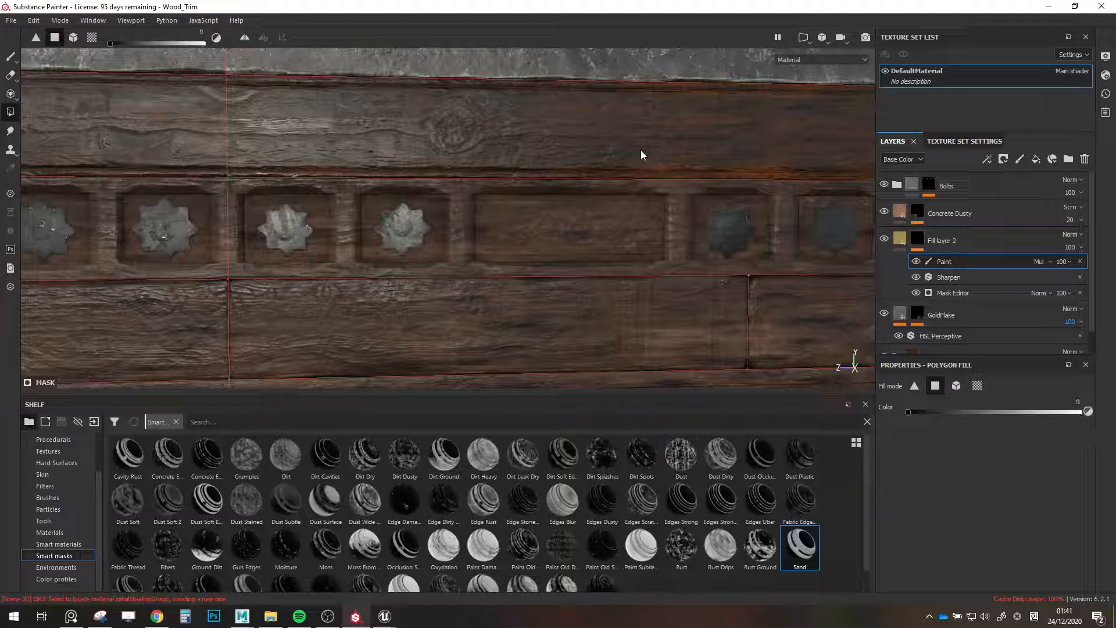
Try brushing black and white onto the plain panel between the star ornaments in the Fill layer 2 mask, undoing the strokes.
key("1")
left_click(627, 221)
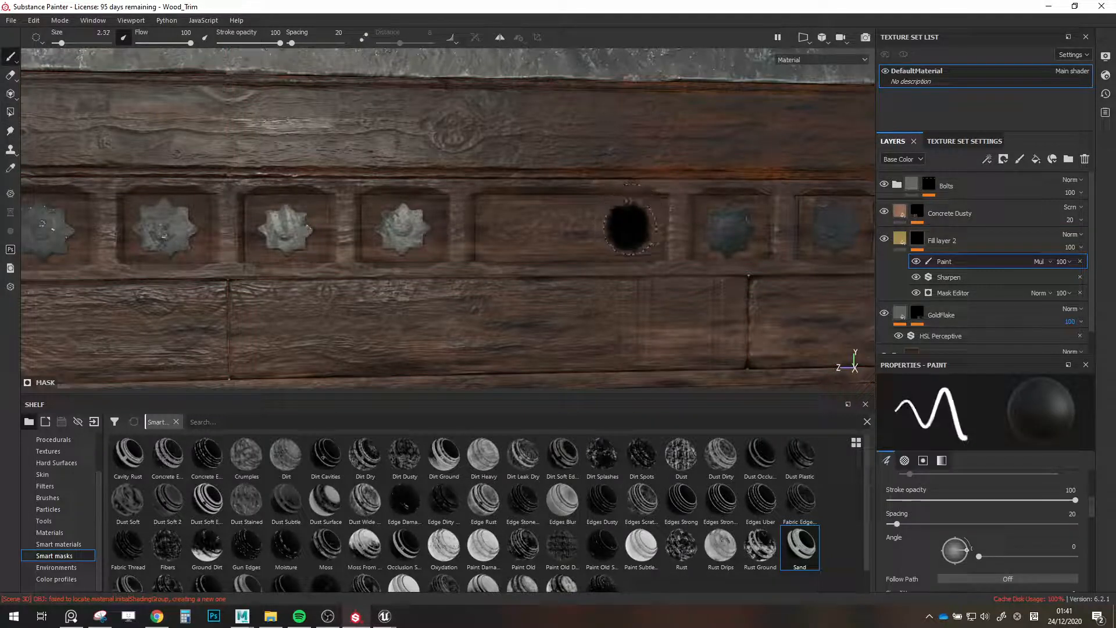
key("ctrl+z")
key("bracketleft")
key("bracketright")
key("bracketright")
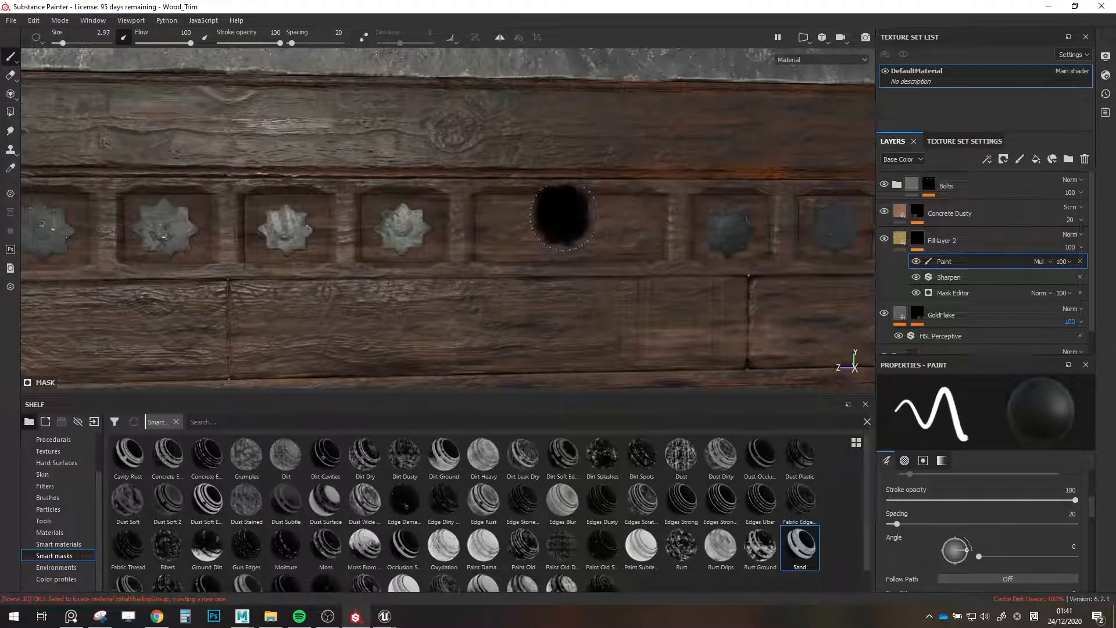
key("x")
left_click_drag(494, 225, 590, 227)
key("ctrl+z")
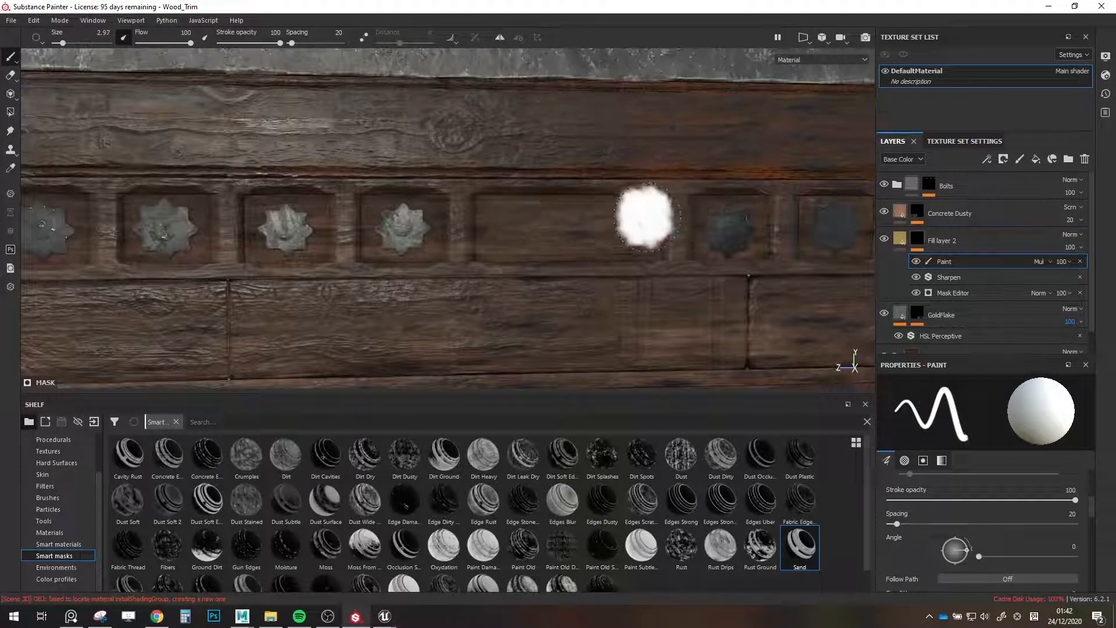
Paint white over the plain panel between the star ornaments in the Fill layer 2 mask, using brush sizes 1.75 and 0.85 up to its edges.
scroll(593, 237, "up", 2)
key("bracketleft")
key("bracketleft")
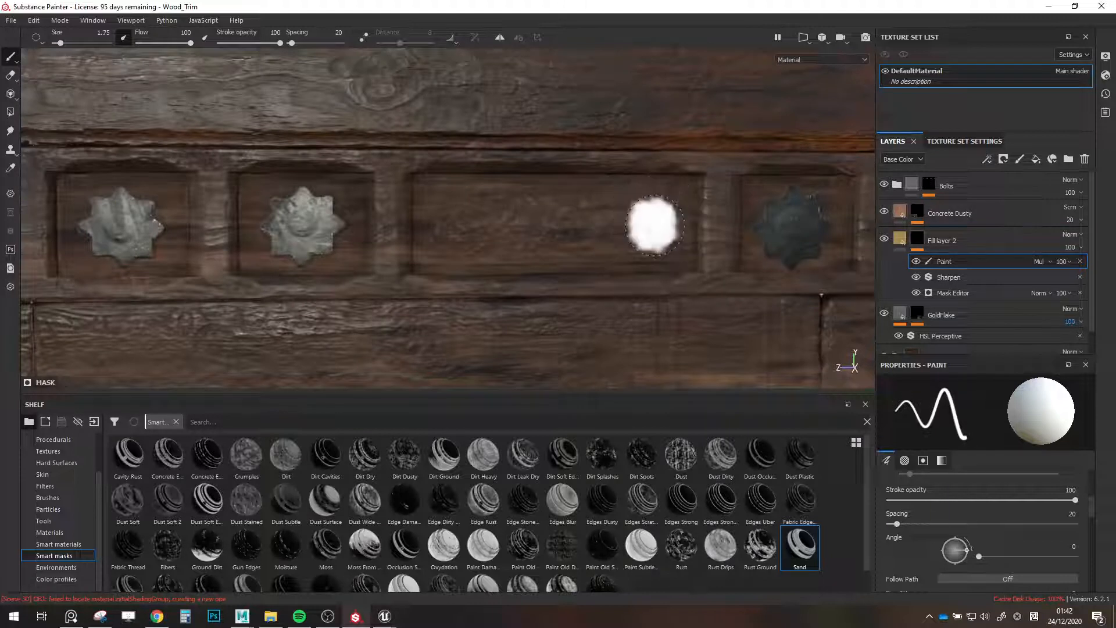
left_click(663, 223)
mouse_move(651, 220)
left_mouse_down()
mouse_move(559, 231)
mouse_move(602, 218)
mouse_move(593, 213)
mouse_move(468, 246)
left_mouse_up()
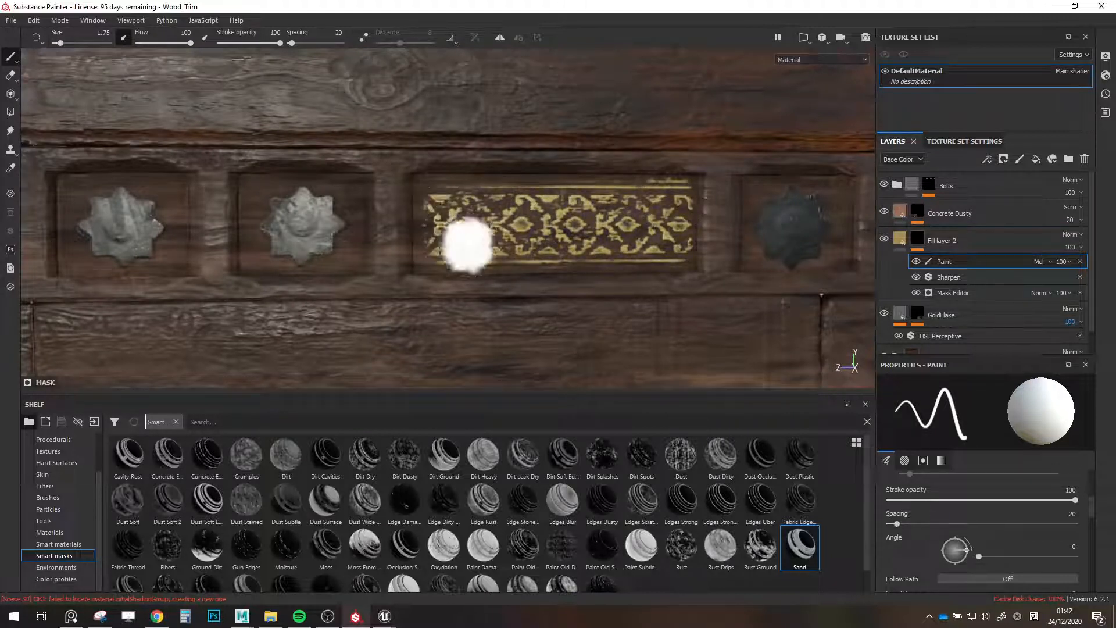
key("bracketleft")
key("bracketleft")
mouse_move(663, 240)
left_mouse_down()
mouse_move(677, 259)
mouse_move(599, 269)
mouse_move(457, 257)
mouse_move(426, 200)
left_mouse_up()
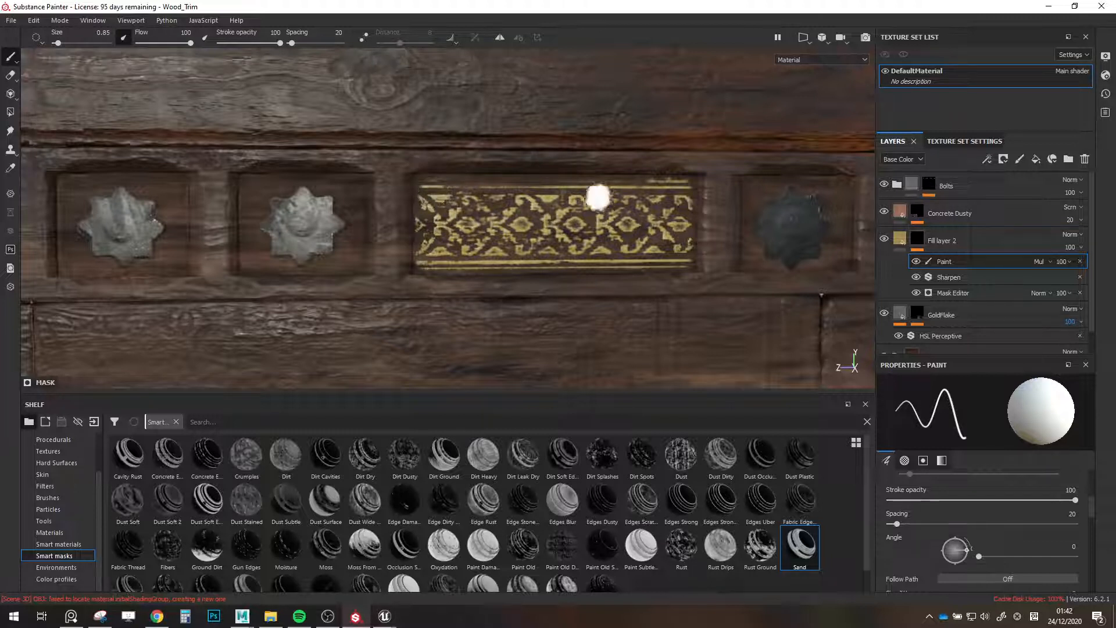
left_click_drag(668, 179, 474, 179)
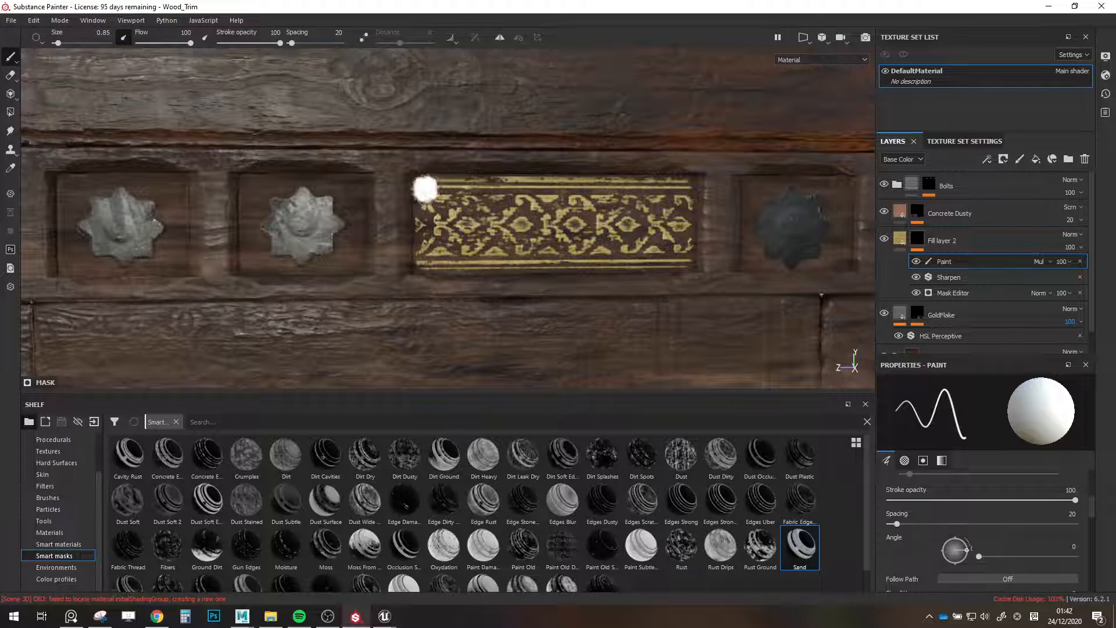
Paint white across the next plain panel along the star row at brush size 1.75, exposing the gold pattern.
scroll(563, 223, "down", 3)
scroll(563, 224, "down", 2)
middle_click_drag(238, 228, 486, 225, "alt")
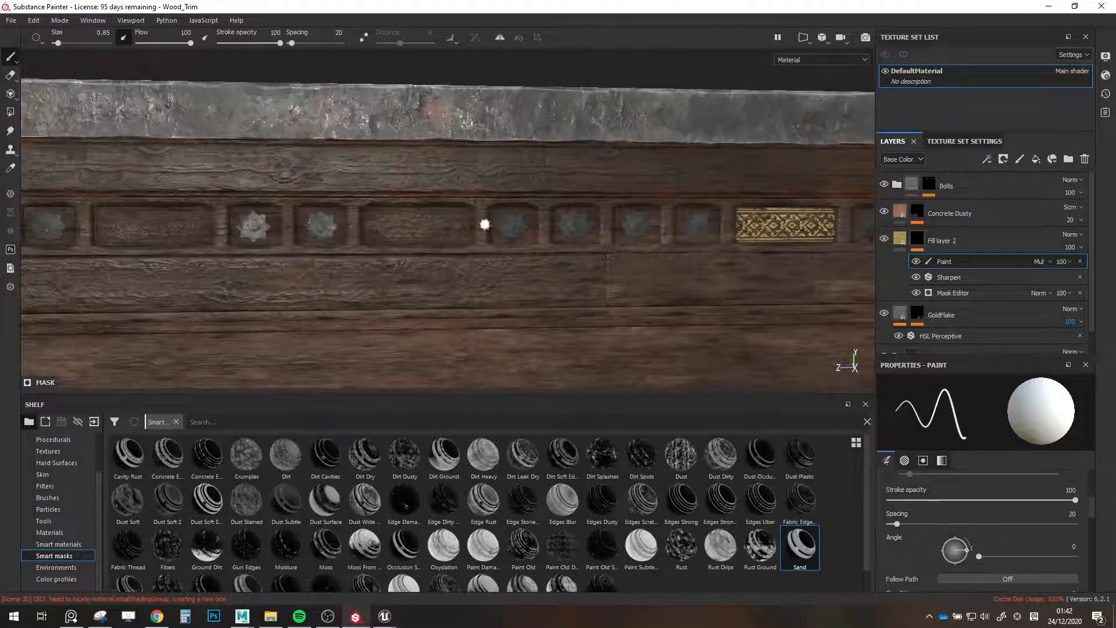
scroll(421, 222, "up", 4)
left_click_drag(538, 195, 541, 256)
right_click_drag(534, 252, 518, 246, "ctrl")
left_click_drag(521, 244, 504, 251)
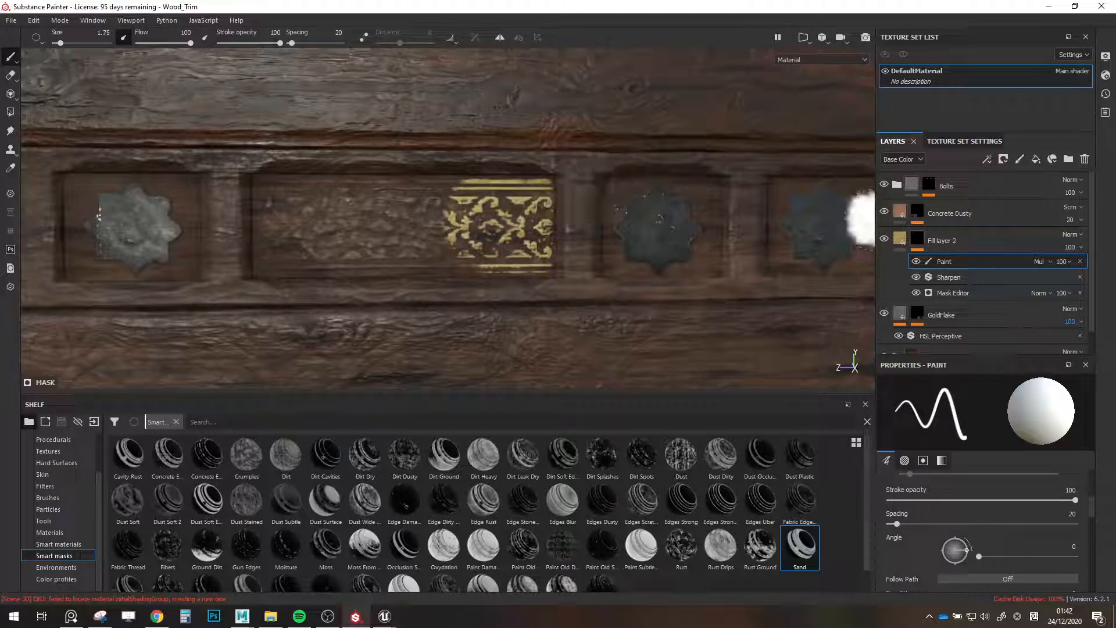
mouse_move(449, 237)
left_mouse_down()
mouse_move(367, 244)
mouse_move(460, 183)
mouse_move(355, 189)
mouse_move(407, 178)
mouse_move(279, 223)
left_mouse_up()
Extend the gold pattern into the unfinished end and lower edge of this panel with brush size 0.52.
key("bracketleft")
key("bracketleft")
key("bracketleft")
key("bracketleft")
key("bracketleft")
key("bracketleft")
key("bracketleft")
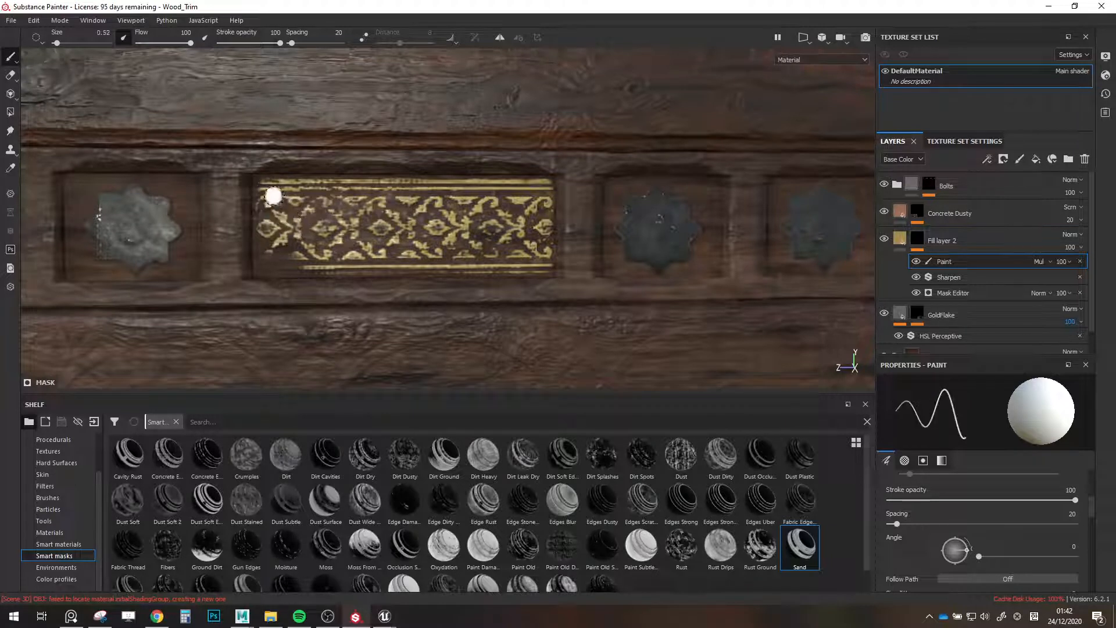
left_click_drag(263, 266, 305, 272)
Undo the stray stroke below the gold panel and set the brush size to 0.85.
key("bracketright")
key("bracketright")
key("bracketright")
key("bracketright")
key("bracketright")
key("bracketright")
key("bracketright")
key("ctrl+z")
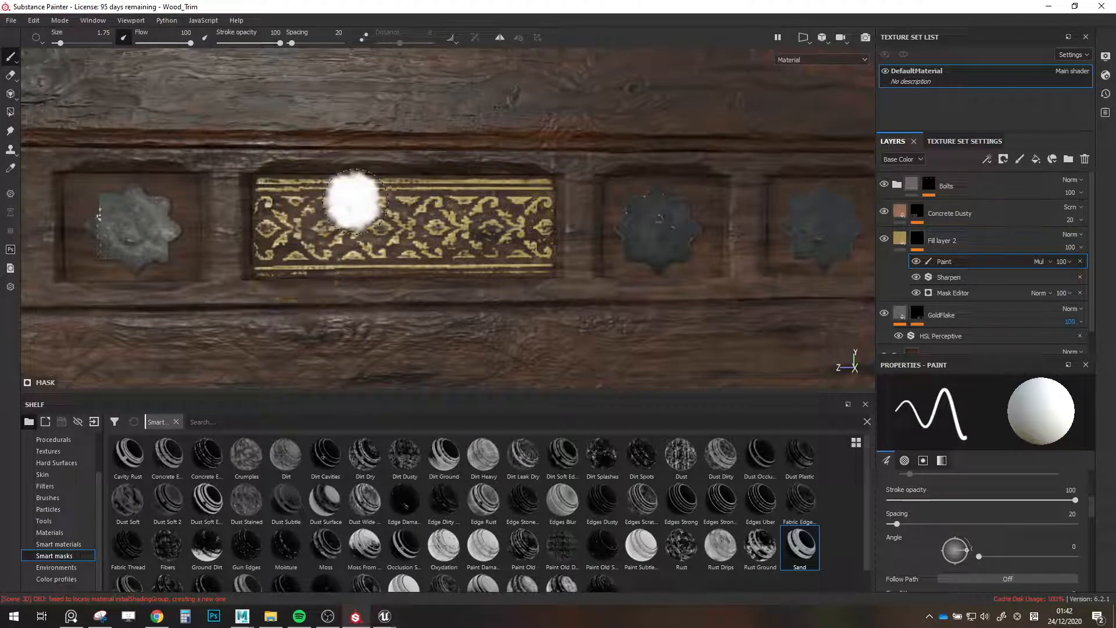
key("bracketleft")
key("bracketleft")
key("bracketleft")
key("bracketleft")
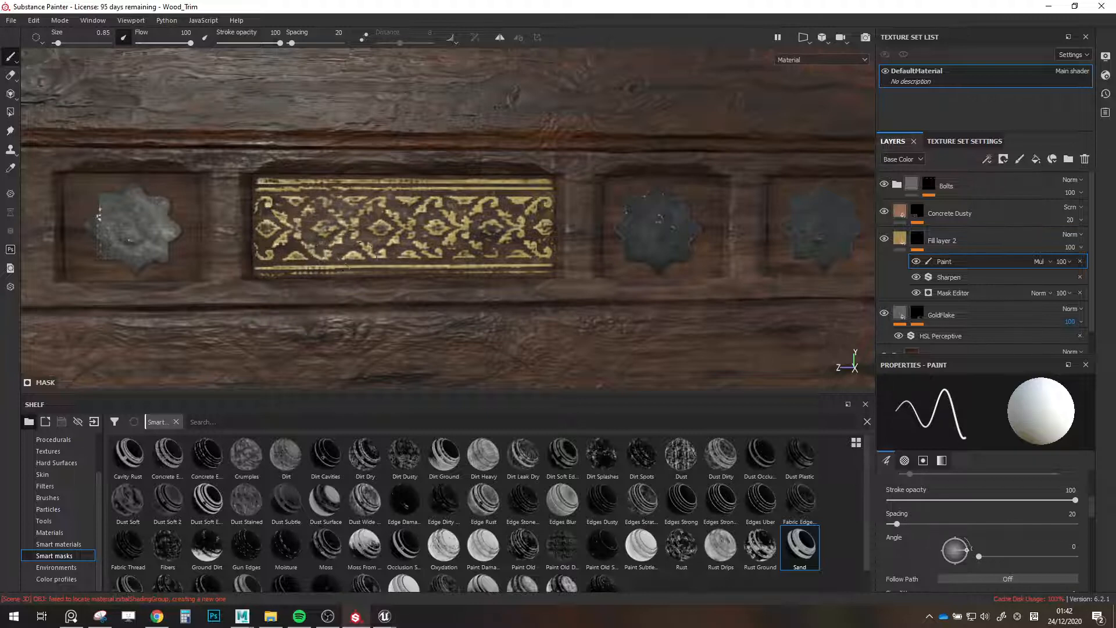
Paint white over most of the following plain panel in the star row at brush size 1.75.
right_click_drag(522, 178, 372, 224, "alt")
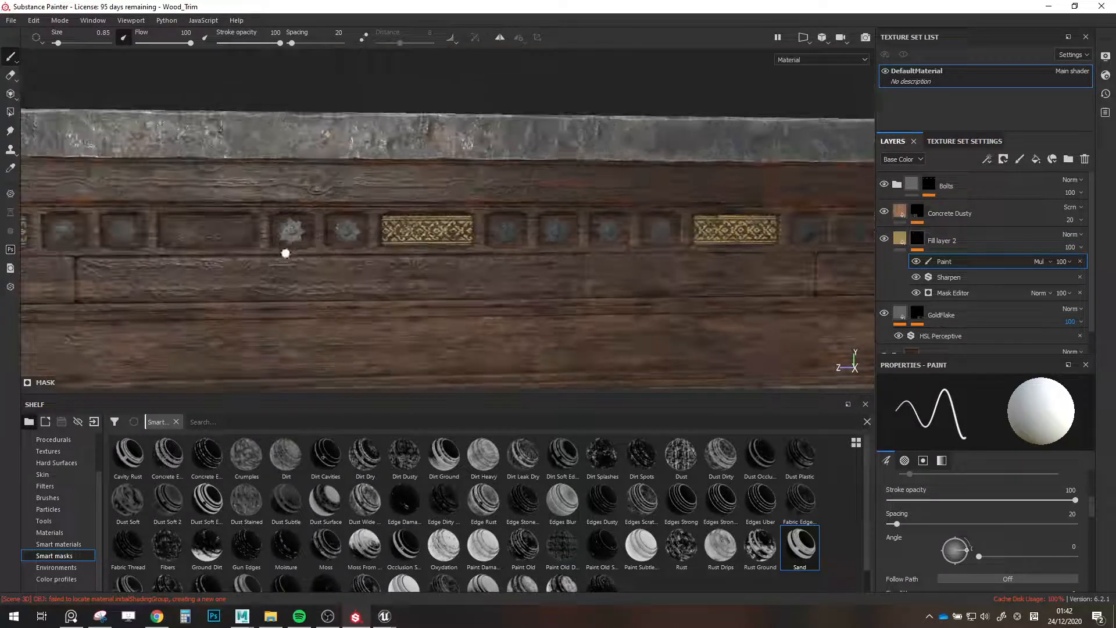
middle_click_drag(269, 264, 613, 240, "alt")
scroll(613, 240, "up", 3)
left_click_drag(613, 241, 640, 224, "alt")
scroll(535, 202, "up", 3)
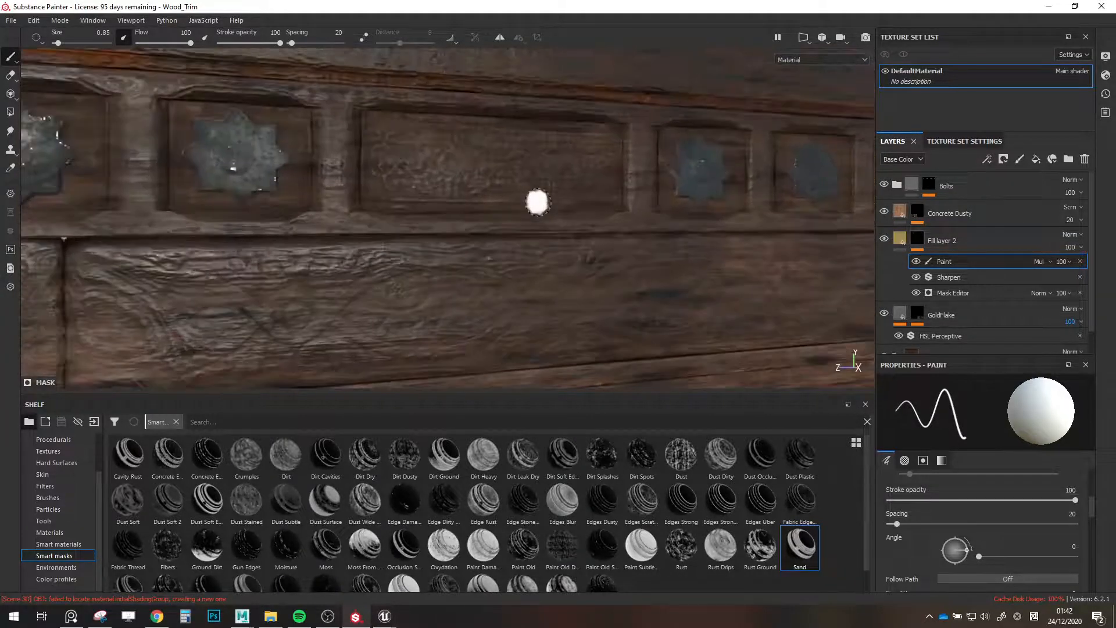
mouse_move(414, 158)
left_mouse_down()
mouse_move(396, 168)
mouse_move(375, 155)
left_mouse_up()
right_click_drag(382, 146, 395, 150, "ctrl")
mouse_move(404, 161)
left_mouse_down()
mouse_move(573, 155)
mouse_move(568, 142)
left_mouse_up()
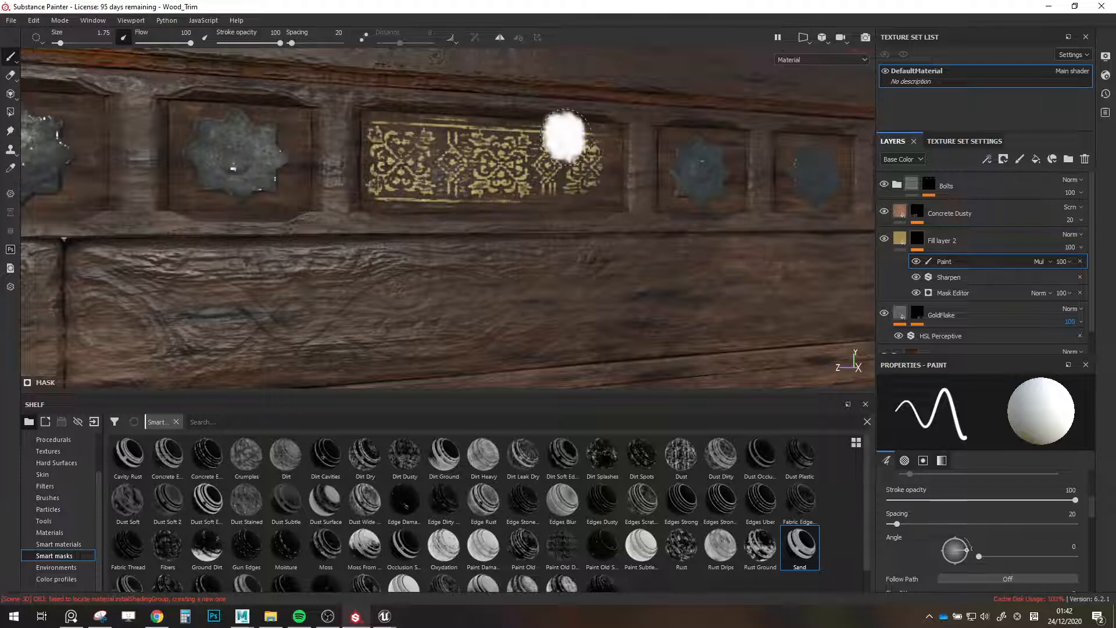
Complete the unpainted end of this panel and touch up its lower border with a 0.22 brush.
scroll(566, 134, "down", 1)
mouse_move(633, 186)
left_mouse_down("alt")
mouse_move(577, 195)
mouse_move(597, 152)
mouse_move(596, 167)
left_mouse_up("alt")
scroll(570, 196, "up", 1)
right_click_drag(601, 150, 583, 150, "ctrl")
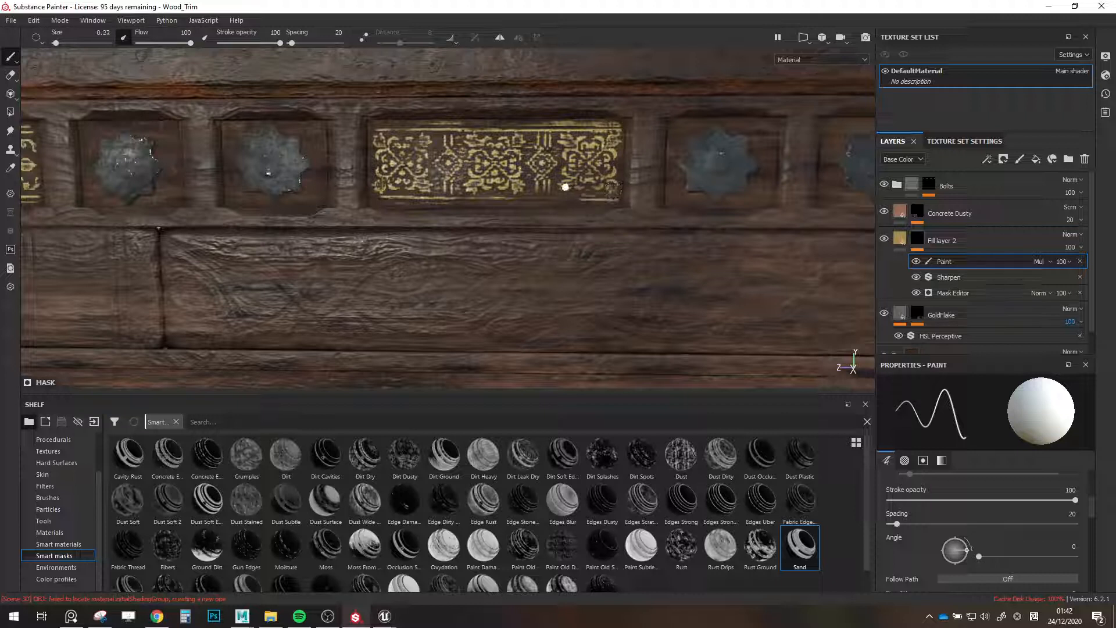
left_click_drag(580, 199, 517, 198)
right_click_drag(546, 197, 575, 197, "ctrl")
left_click_drag(573, 196, 526, 192)
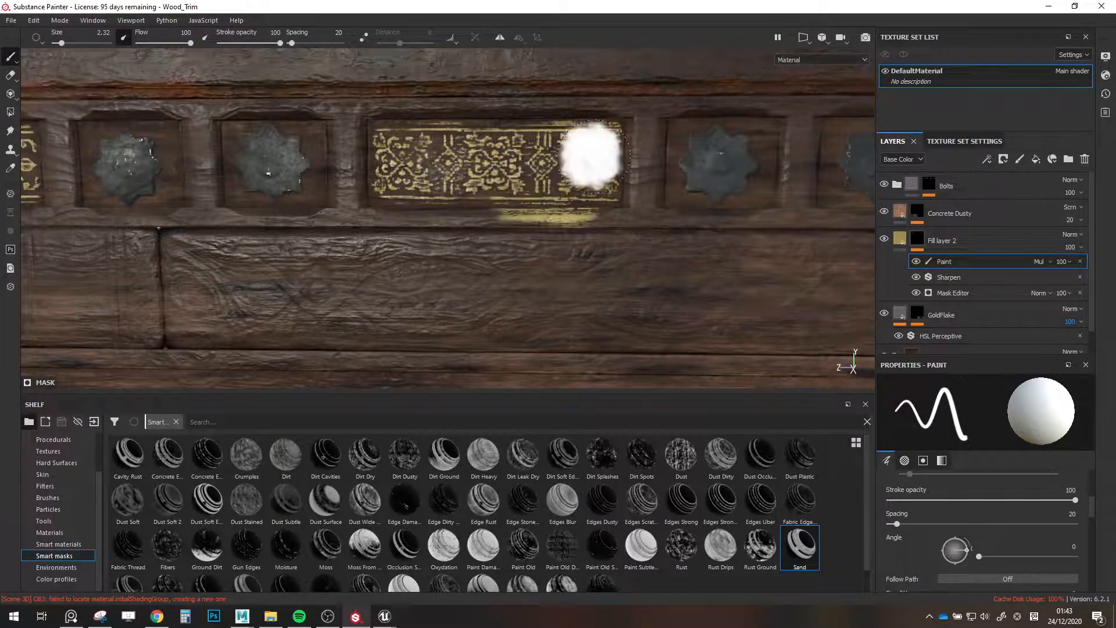
key("ctrl+z")
Fill the remaining gaps and the lower border of the panel's gold pattern with brush size 0.85.
right_click_drag(615, 208, 603, 200, "ctrl")
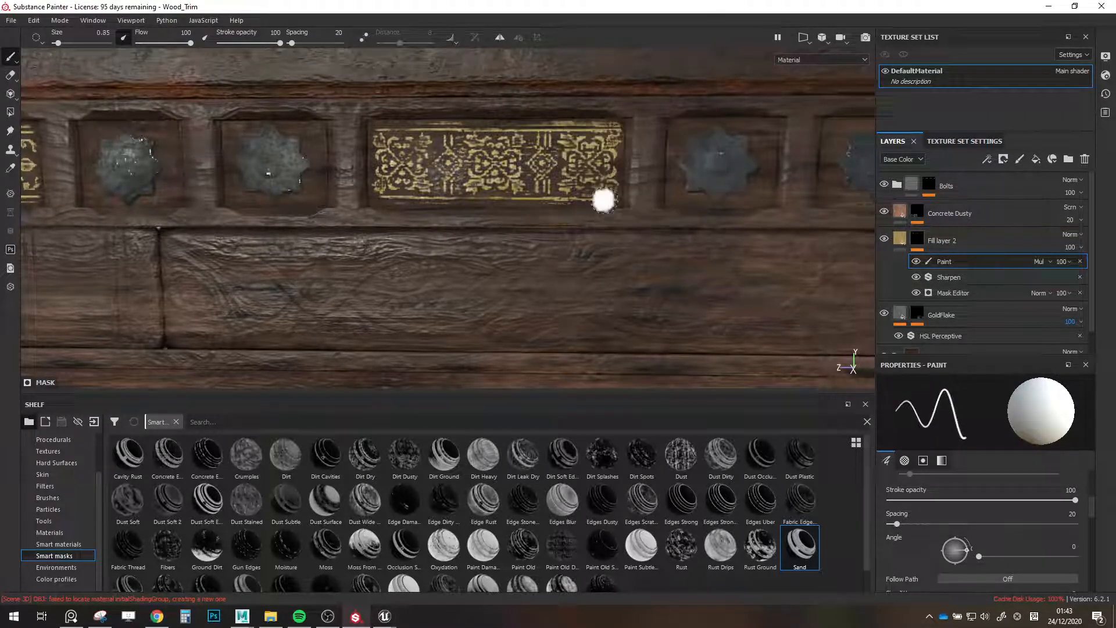
left_click_drag(591, 189, 584, 195)
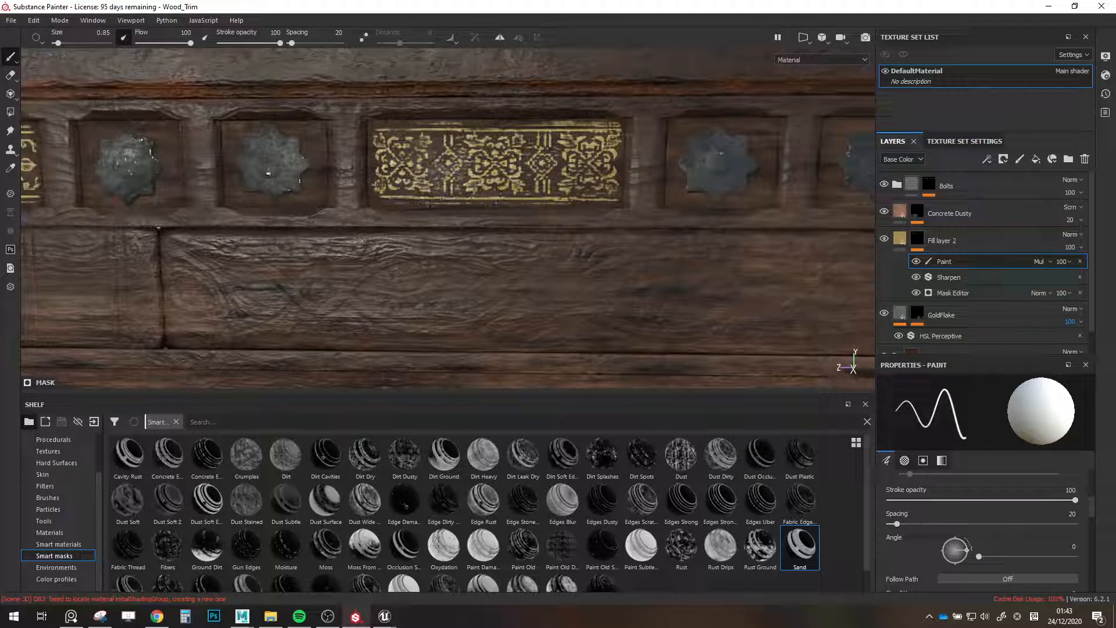
left_click_drag(433, 200, 388, 201)
mouse_move(546, 187)
left_mouse_down()
mouse_move(558, 196)
mouse_move(598, 180)
left_mouse_up()
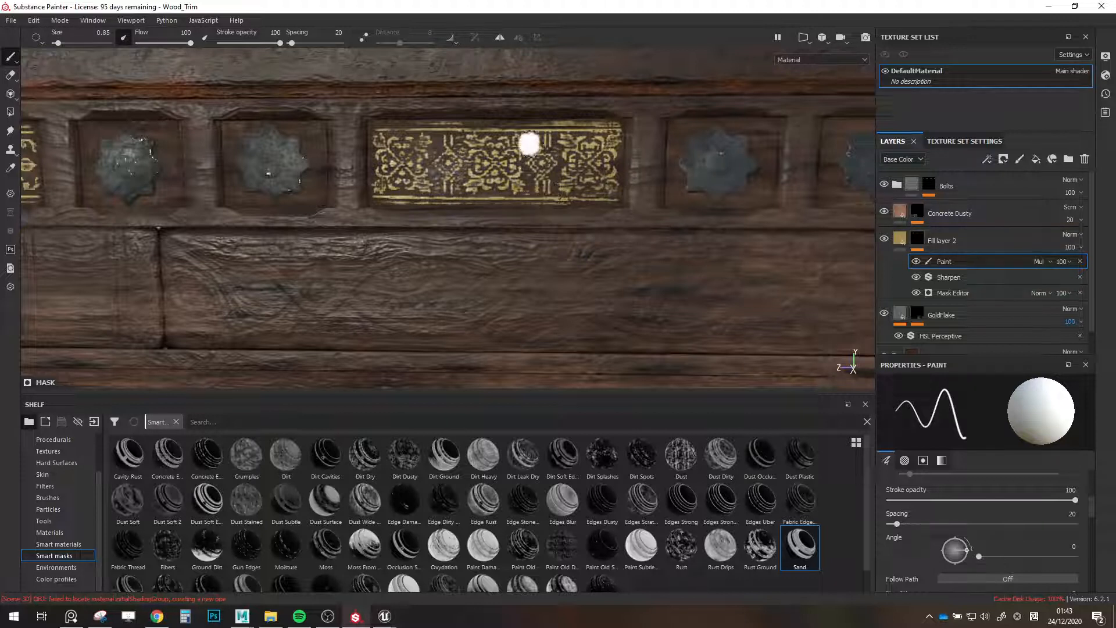
left_click_drag(523, 138, 570, 139)
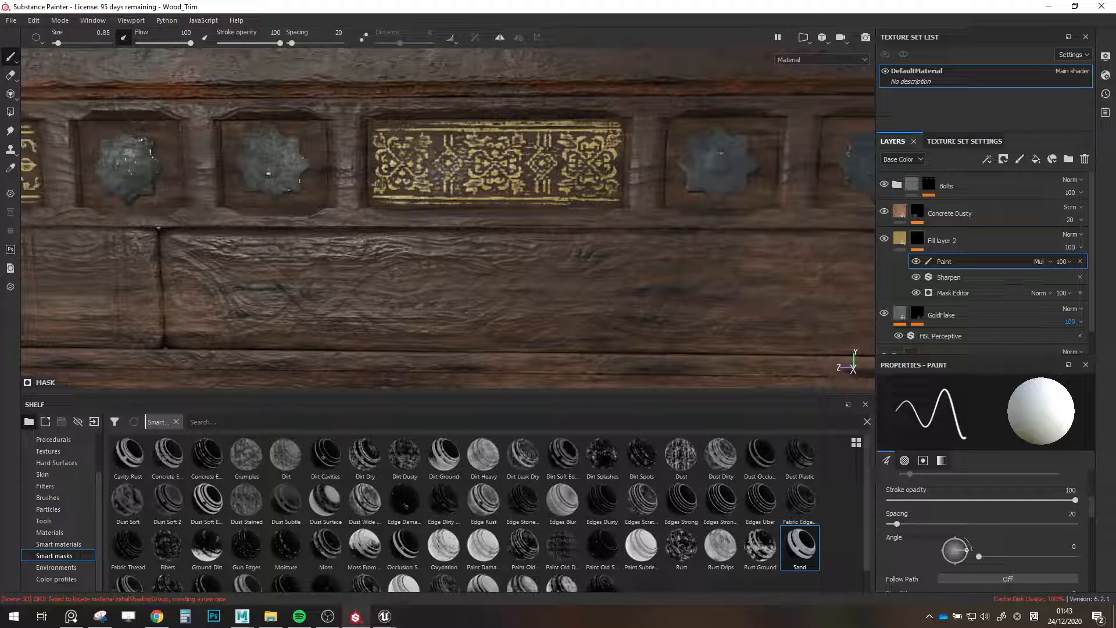
Change the base color of Fill layer 2 from gold to a neutral light grey with RGB 0.511.
scroll(521, 160, "down", 5)
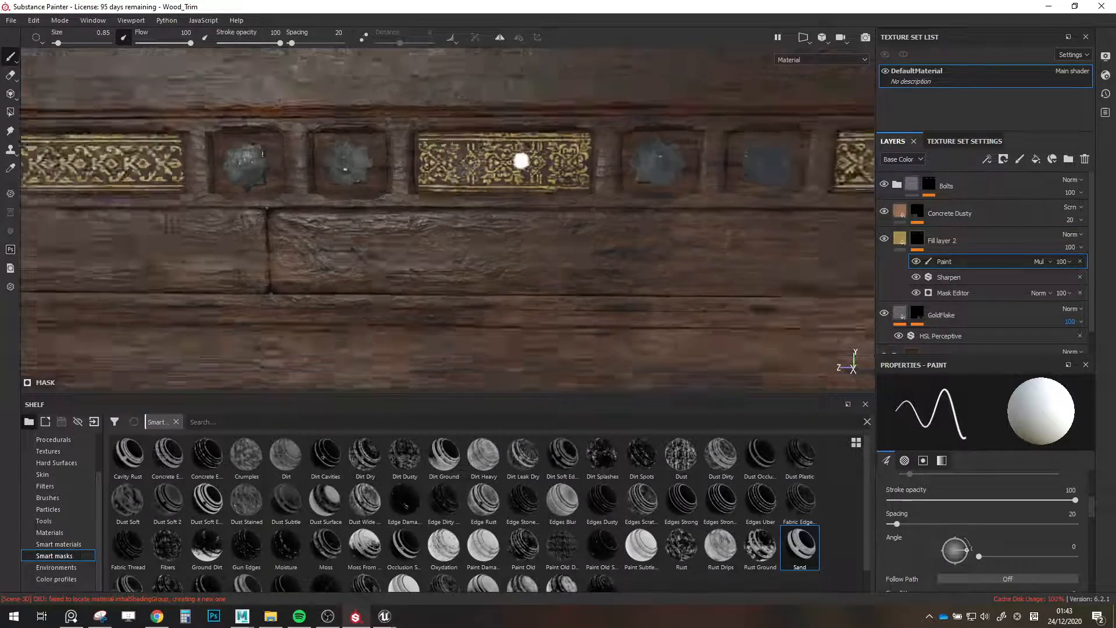
scroll(522, 160, "down", 2)
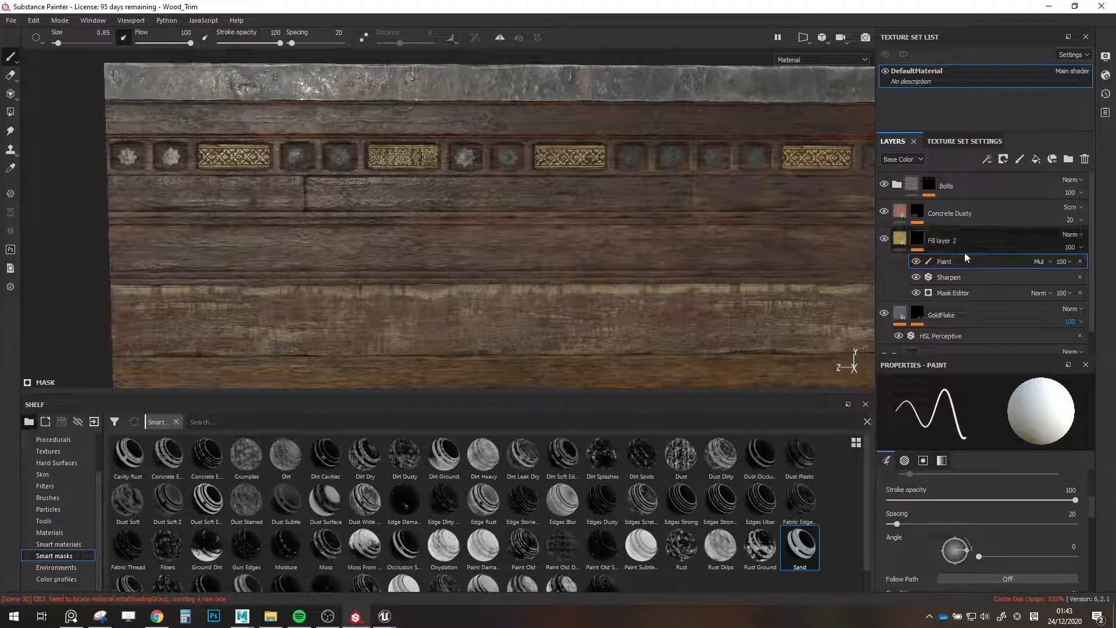
left_click(898, 243)
left_click(942, 422)
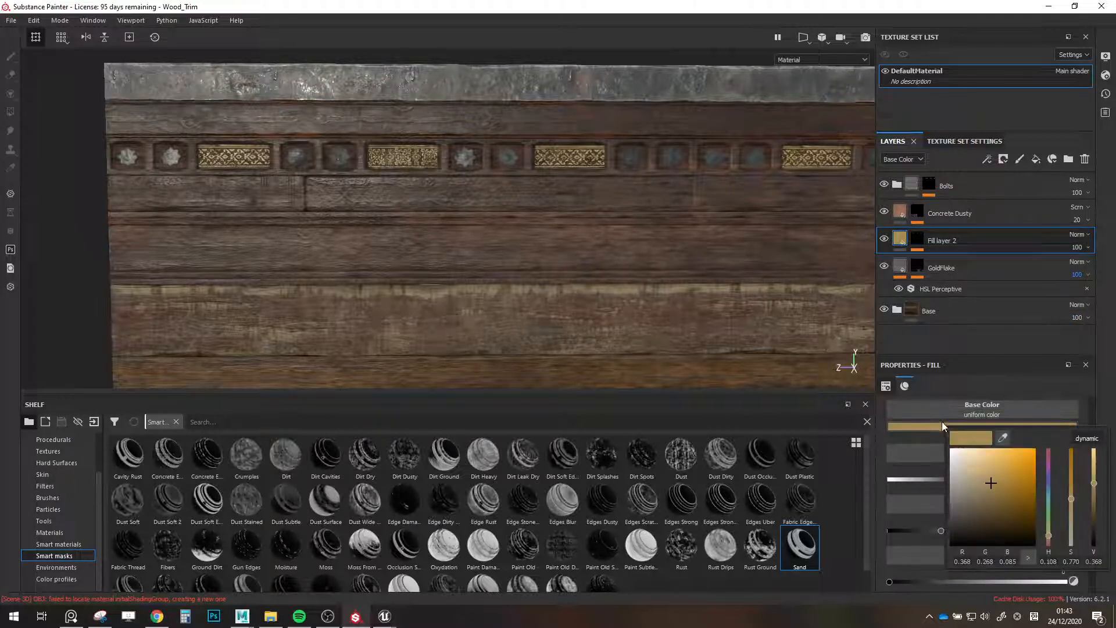
left_click(970, 477)
left_click_drag(966, 477, 946, 473)
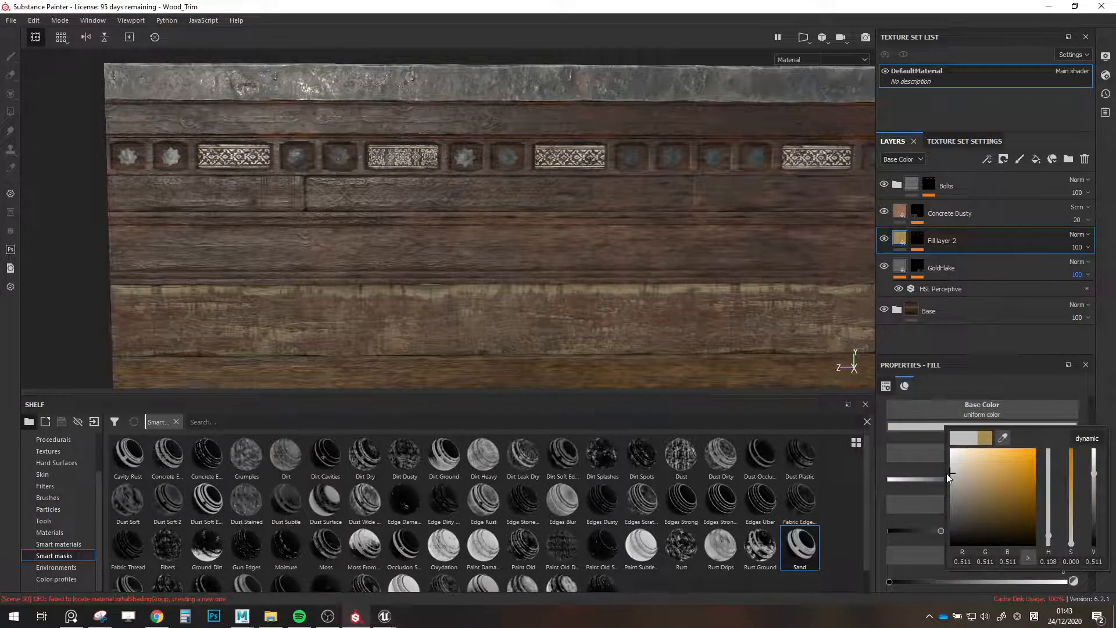
Lower the Global Balance of the Mask Editor in the Fill layer 2 mask to 0.29.
left_click(918, 241)
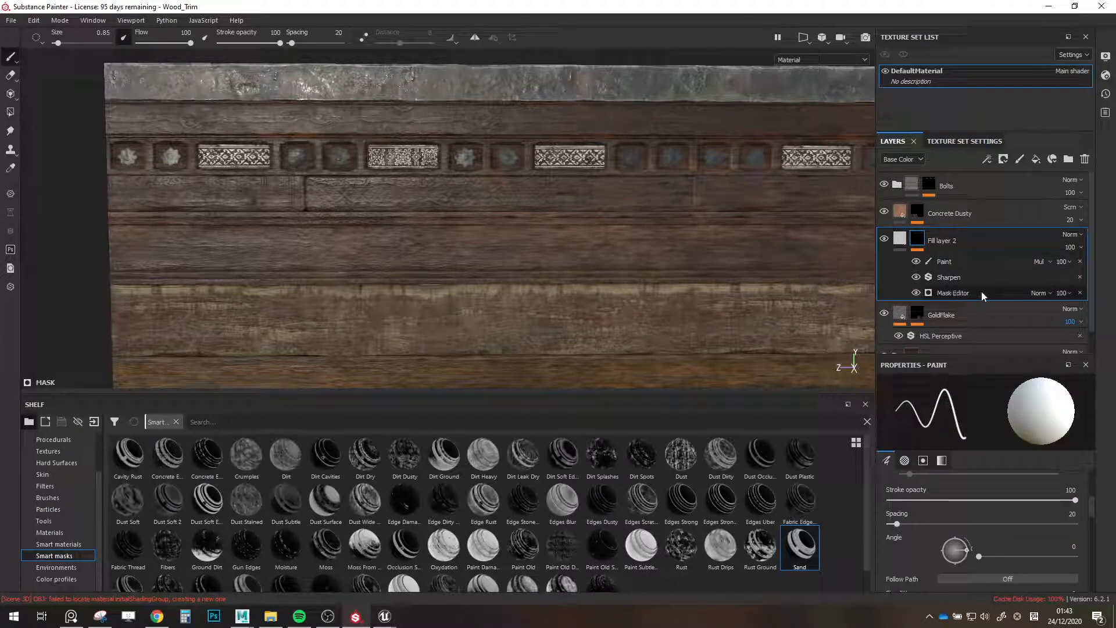
left_click(952, 294)
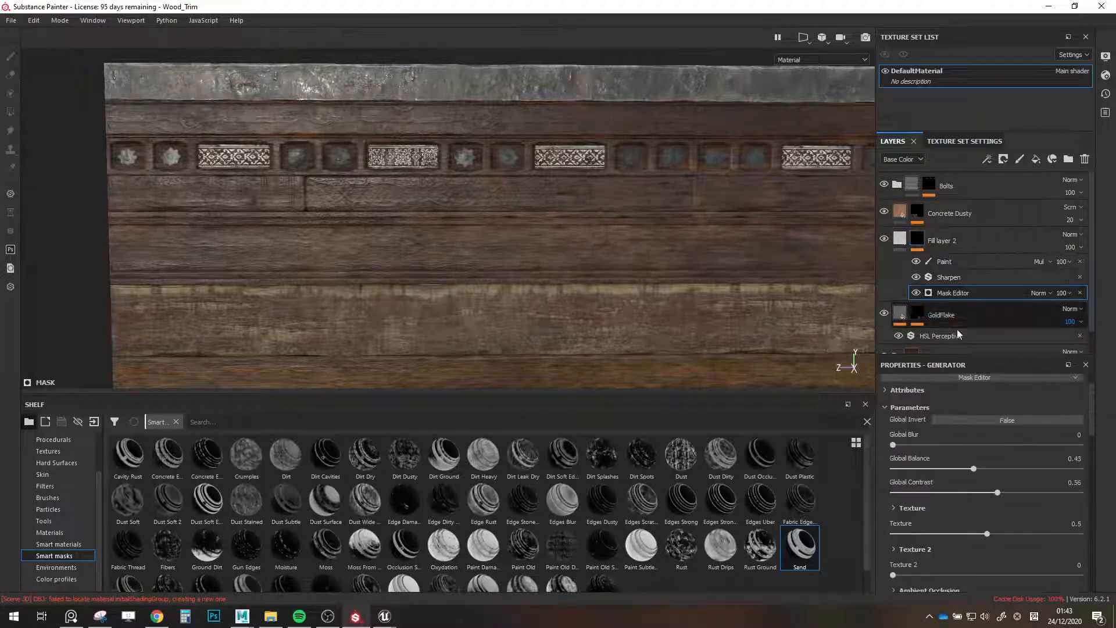
left_click_drag(972, 473, 942, 481)
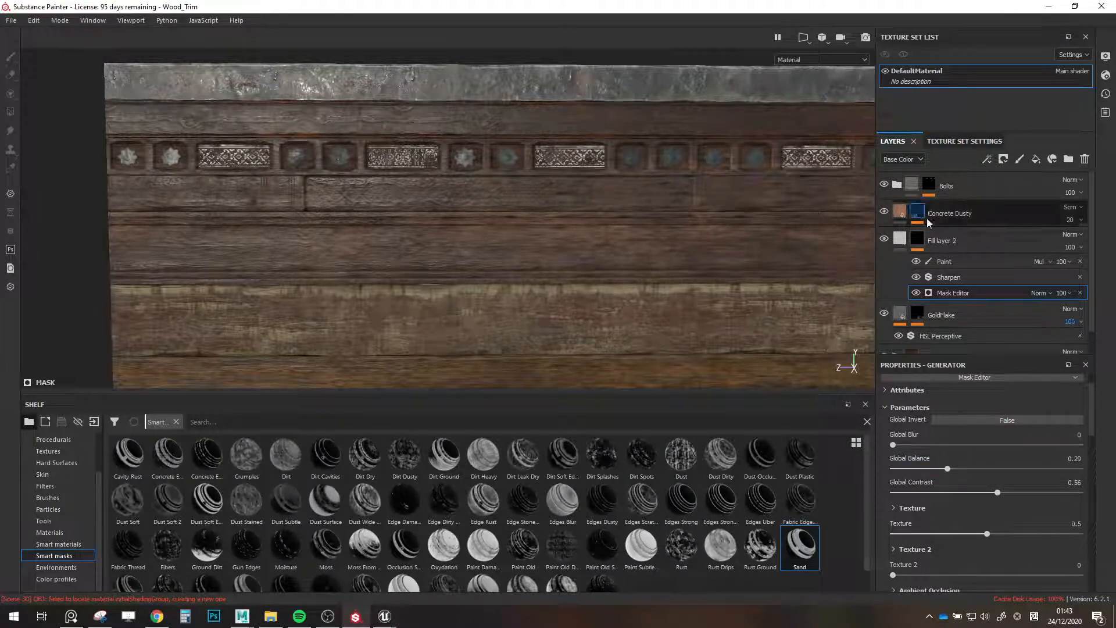
Brush white along the long plank below the star row on the mask's Paint effect at size 2.32, undoing the first test stroke.
left_click(940, 264)
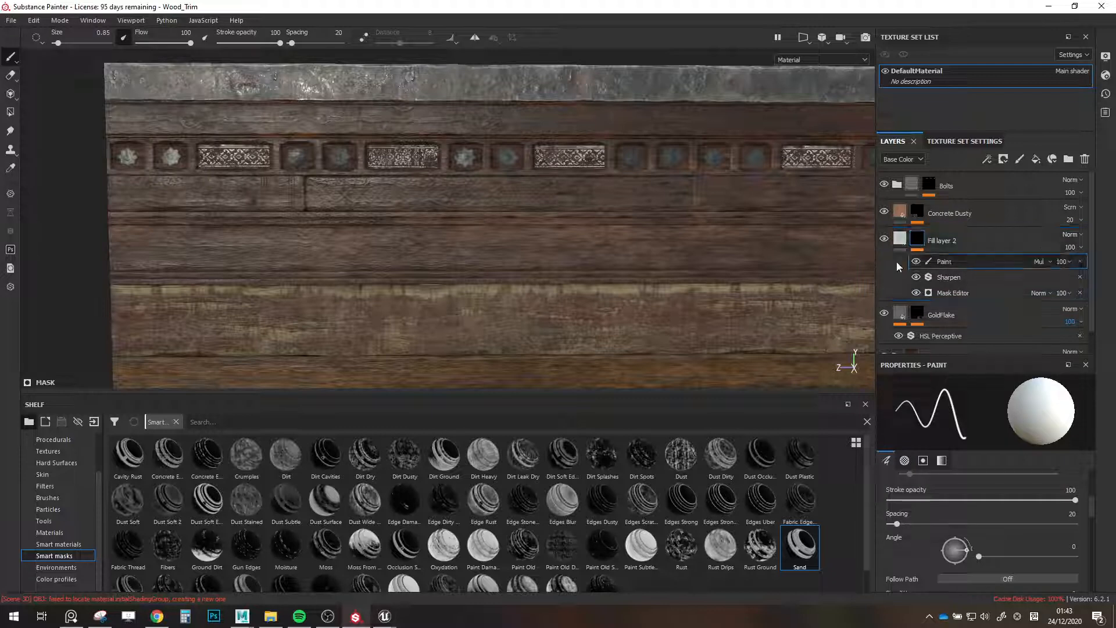
scroll(590, 168, "up", 2)
right_click_drag(578, 204, 612, 200, "ctrl")
left_click_drag(612, 200, 526, 201)
key("ctrl+z")
right_click_drag(596, 173, 574, 172, "ctrl")
left_click_drag(586, 202, 635, 187)
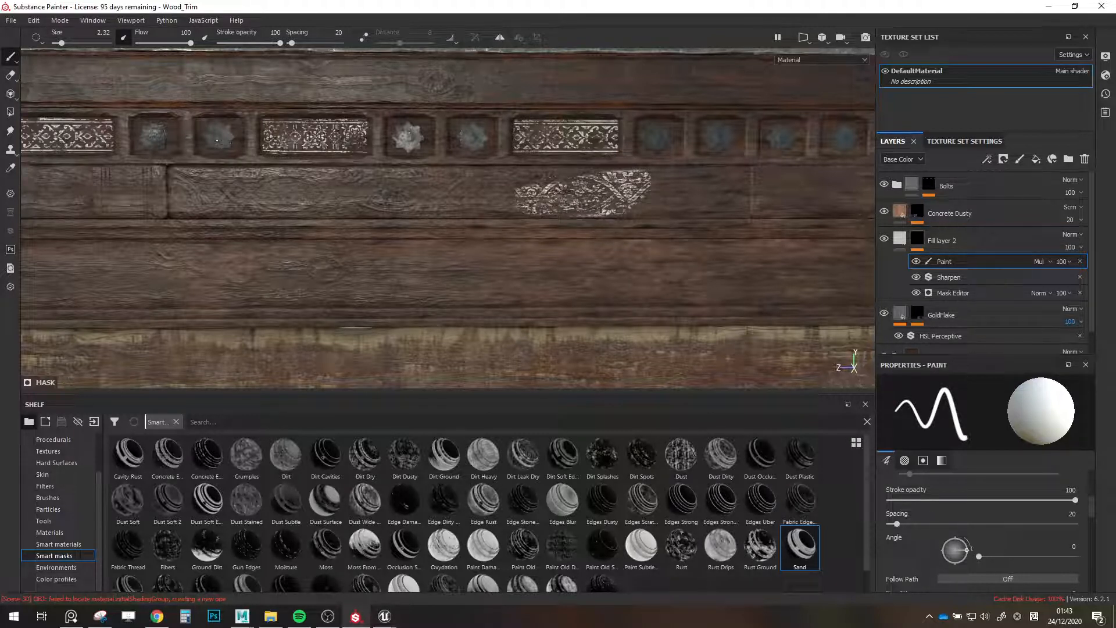
mouse_move(519, 186)
left_mouse_down()
mouse_move(465, 200)
mouse_move(290, 193)
mouse_move(435, 169)
mouse_move(356, 185)
mouse_move(388, 207)
mouse_move(215, 192)
mouse_move(267, 182)
mouse_move(186, 185)
mouse_move(205, 204)
mouse_move(183, 186)
left_mouse_up()
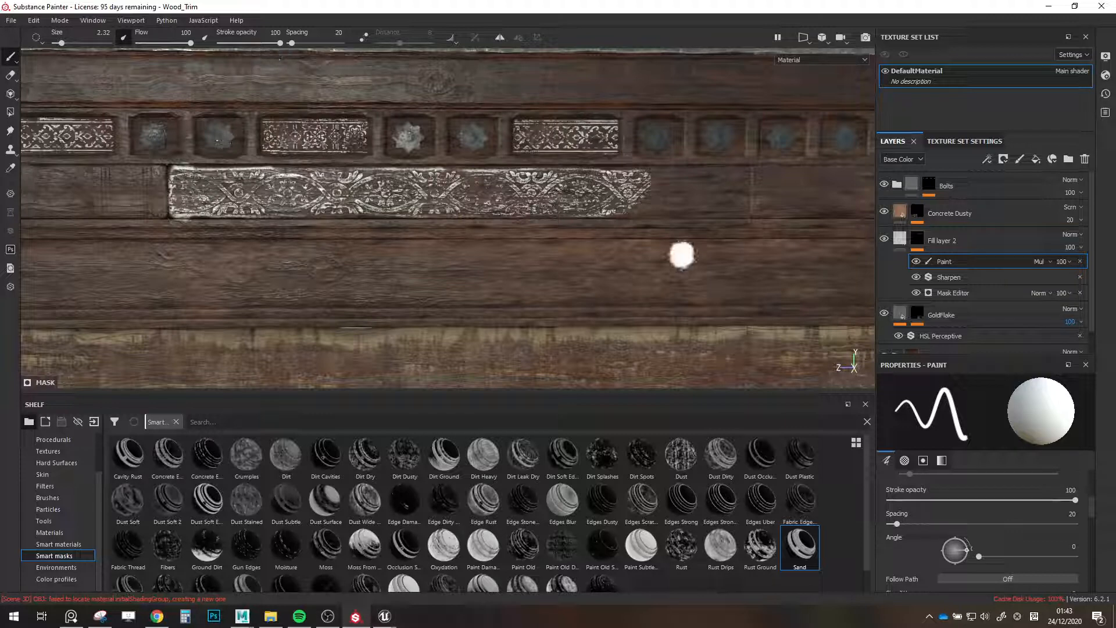
left_click_drag(646, 199, 653, 205)
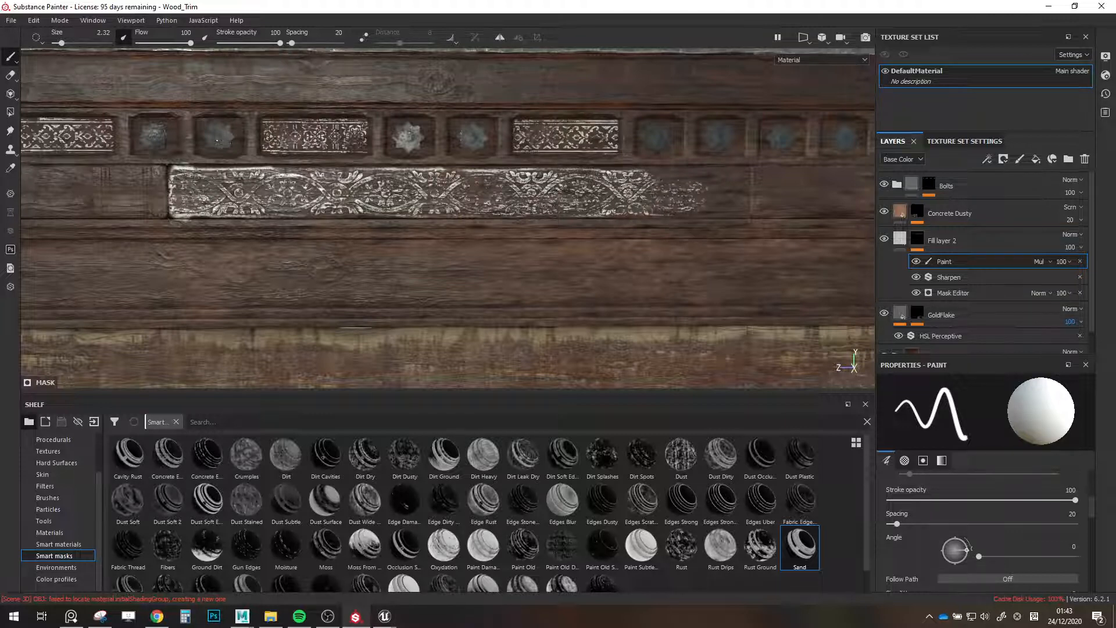
mouse_move(689, 169)
left_mouse_down()
mouse_move(694, 194)
mouse_move(713, 194)
left_mouse_up()
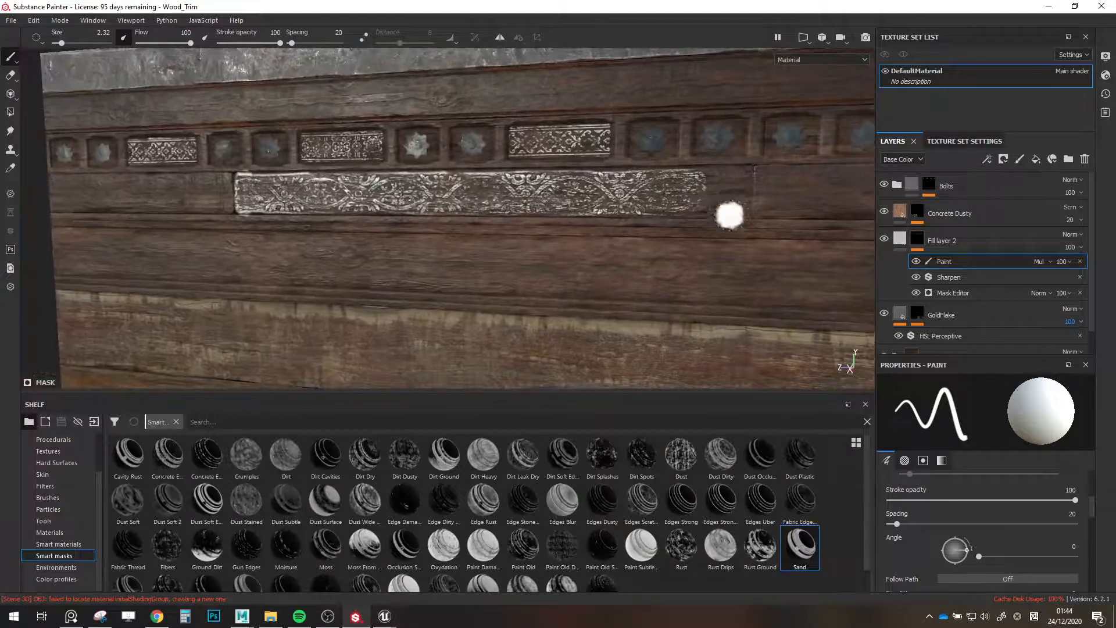
Paint the plank's pattern up to the vertical seam with brush size 1.75 and clean the spill past the seam with black.
right_click_drag(727, 213, 705, 204, "alt")
left_click_drag(700, 198, 663, 174, "alt")
middle_click_drag(669, 180, 371, 212, "alt")
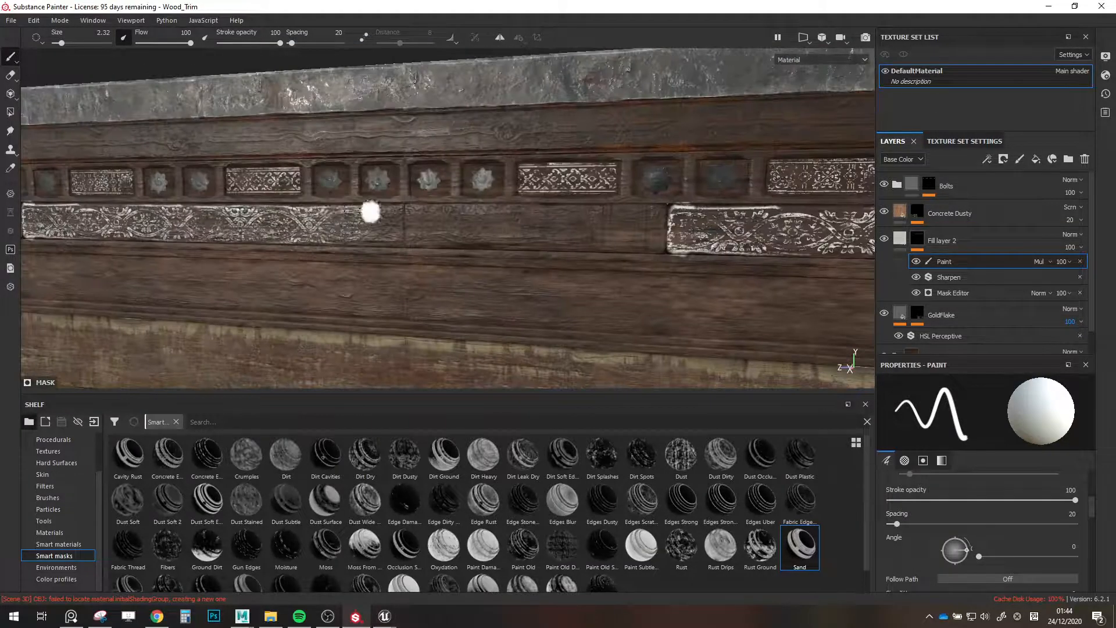
left_click_drag(371, 211, 428, 208, "alt")
scroll(437, 218, "up", 1)
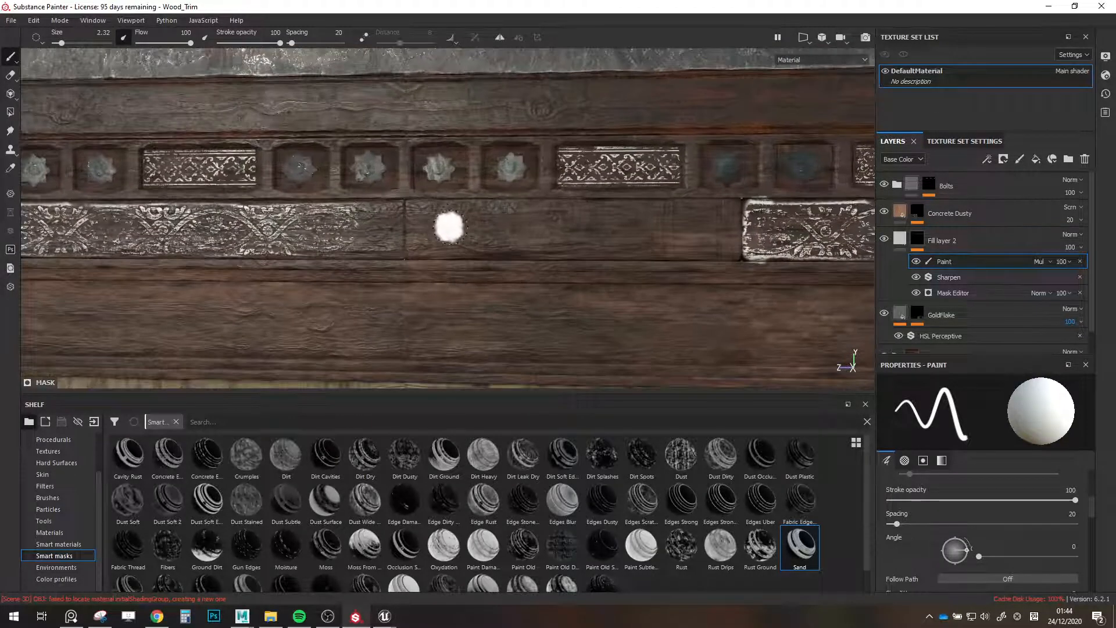
key("bracketleft")
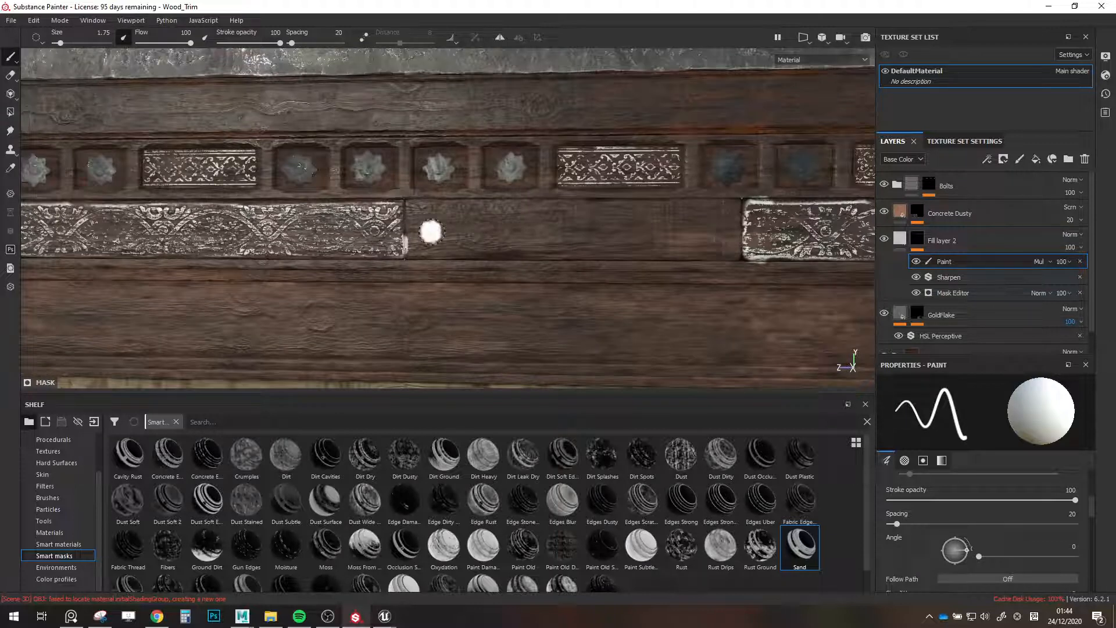
key("x")
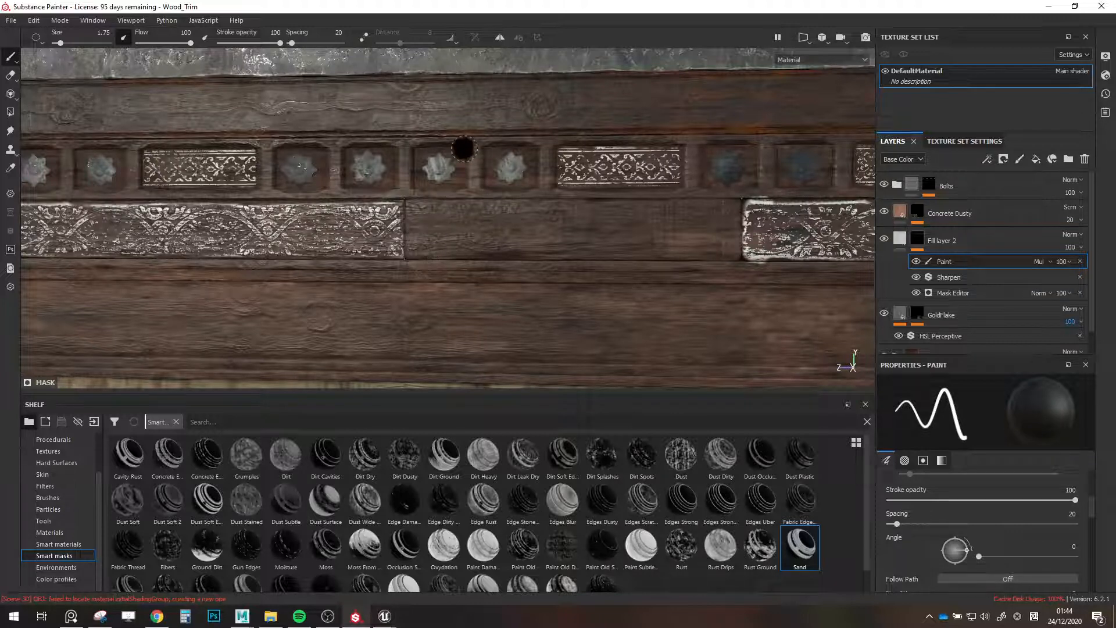
Paint white with brush size 2.32 over the vertical line bands and triangular motif at the undecorated plank section's far end.
key("x")
key("bracketright")
key("bracketright")
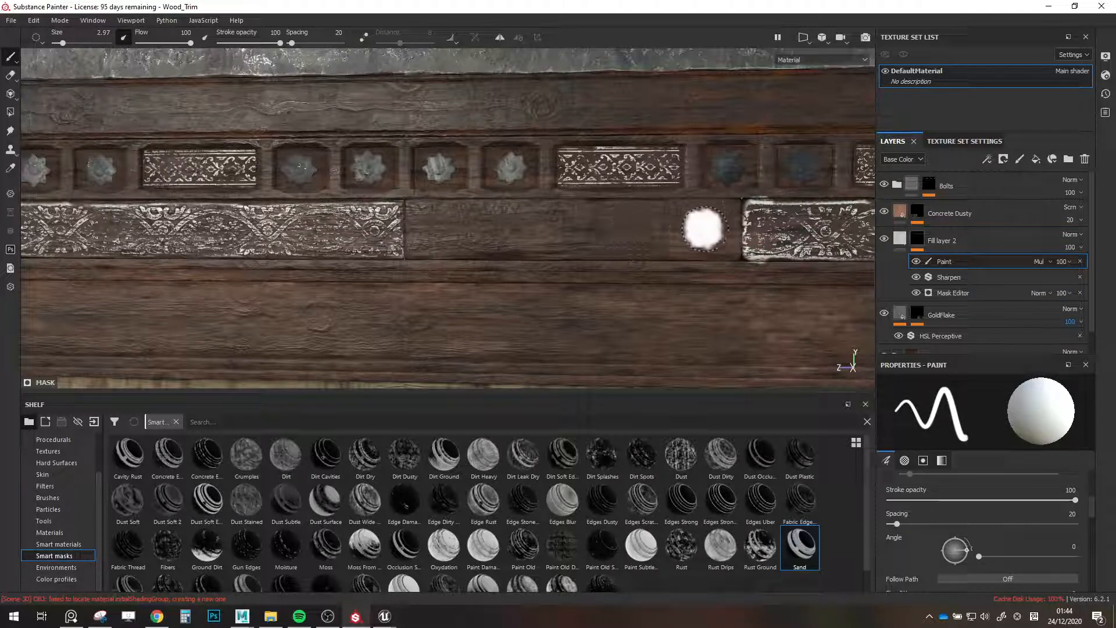
key("bracketleft")
left_click_drag(722, 239, 657, 239)
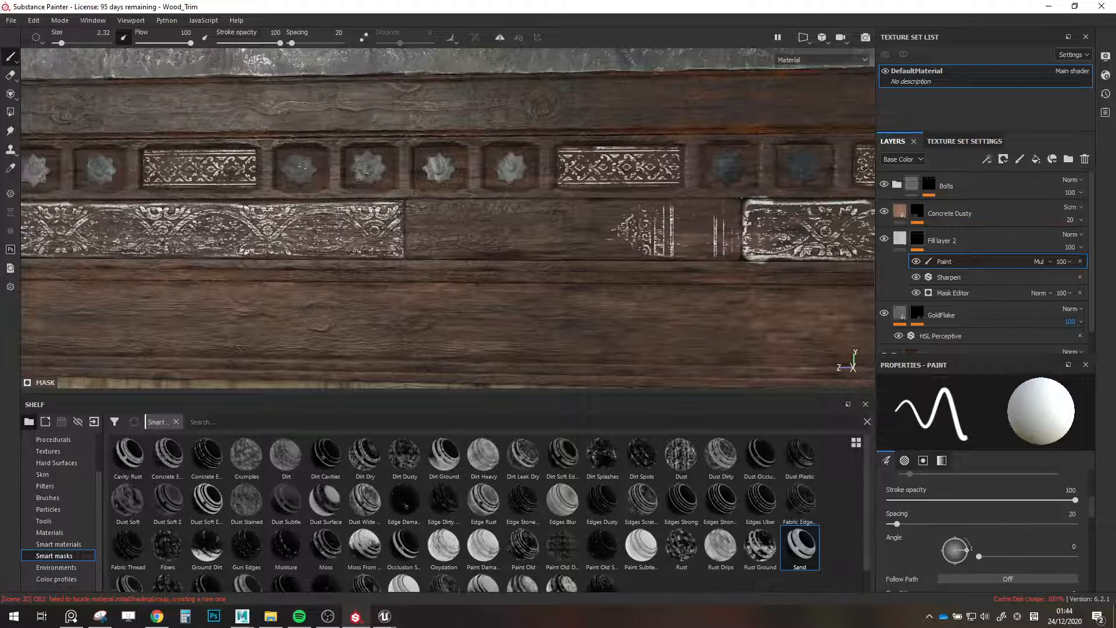
key("bracketleft")
key("bracketleft")
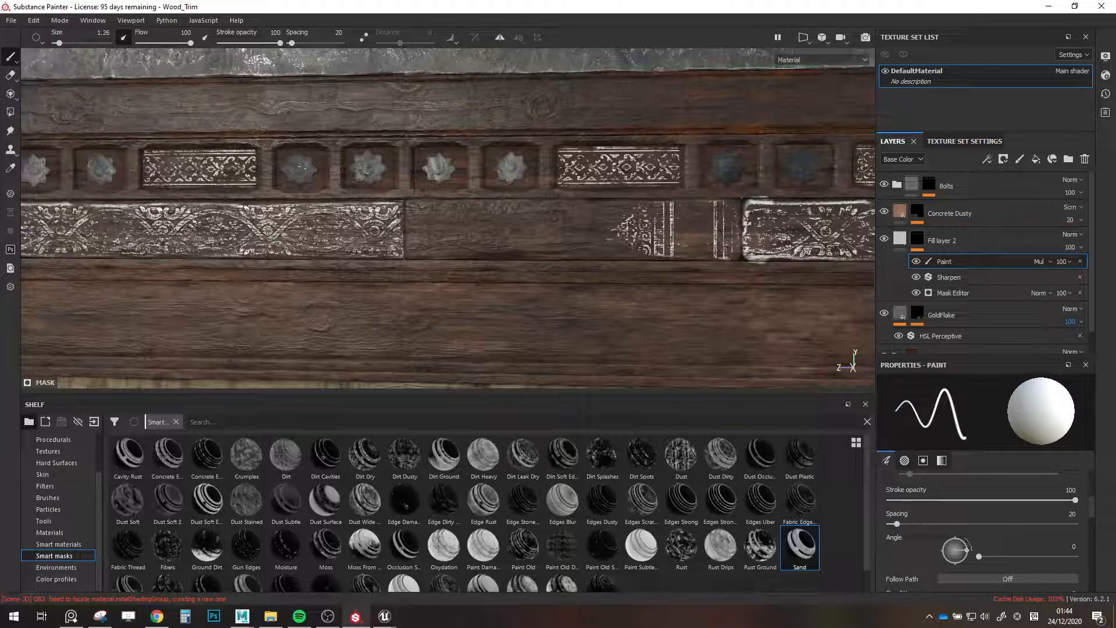
Paint the remaining floral pattern back to the vertical seam in white, using brush sizes from 1.75 down to 0.52.
left_click_drag(628, 240, 448, 220)
key("bracketright")
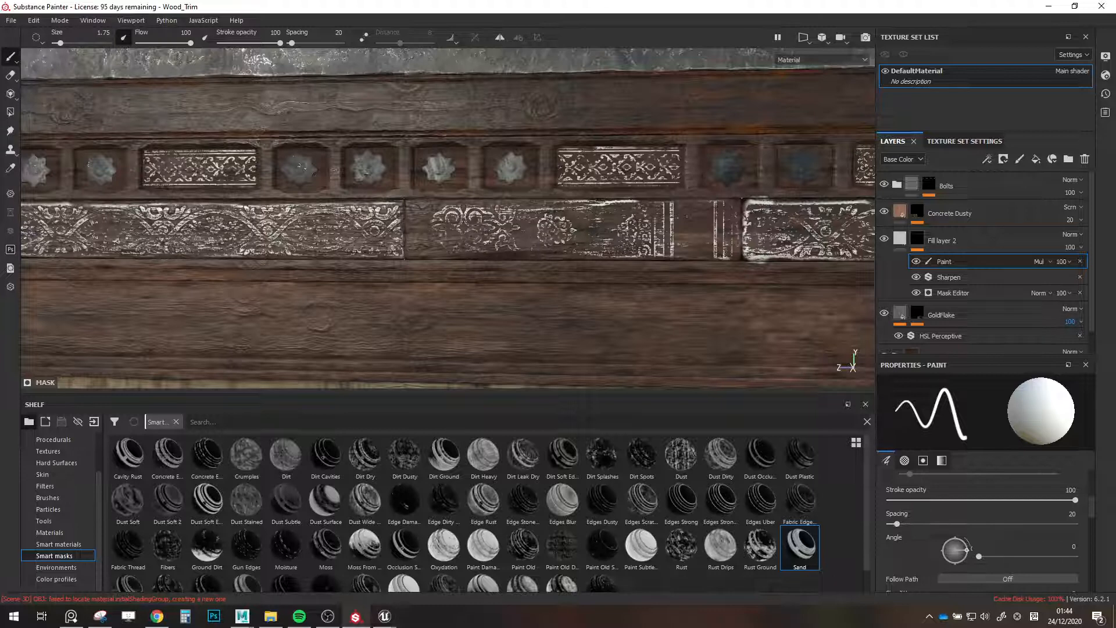
key("bracketleft")
key("bracketleft")
key("bracketleft")
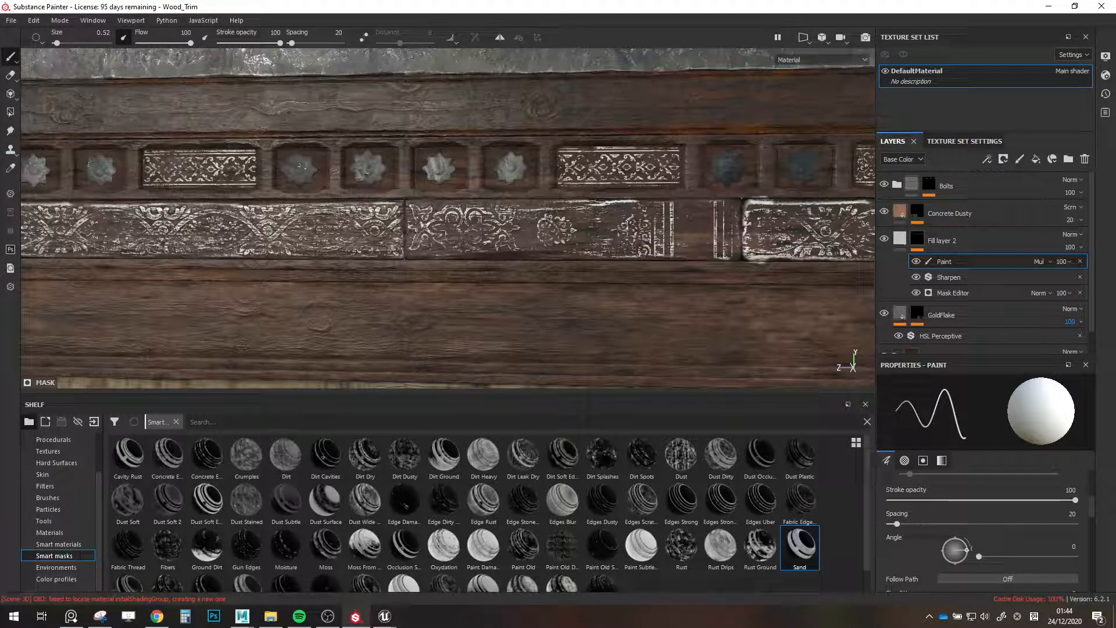
key("bracketright")
key("bracketright")
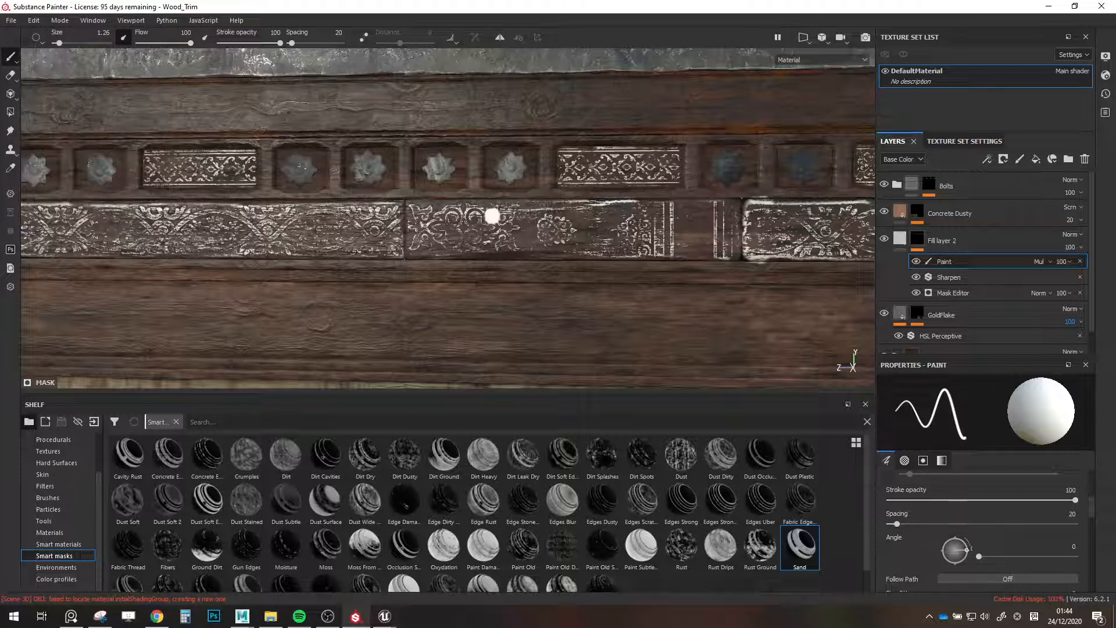
key("bracketright")
key("bracketright")
key("bracketright")
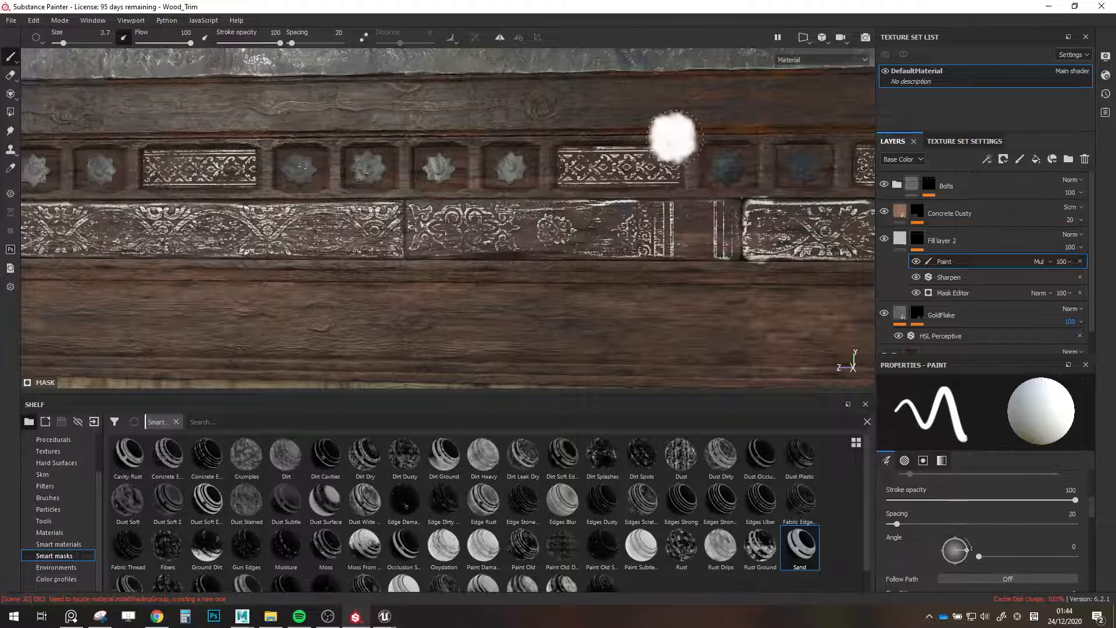
Erase the stray pattern beside the plank's end seam with a black brush at size 0.52.
scroll(674, 139, "down", 3)
scroll(688, 206, "up", 5)
key("x")
key("bracketleft")
key("bracketleft")
key("bracketleft")
key("bracketleft")
key("bracketleft")
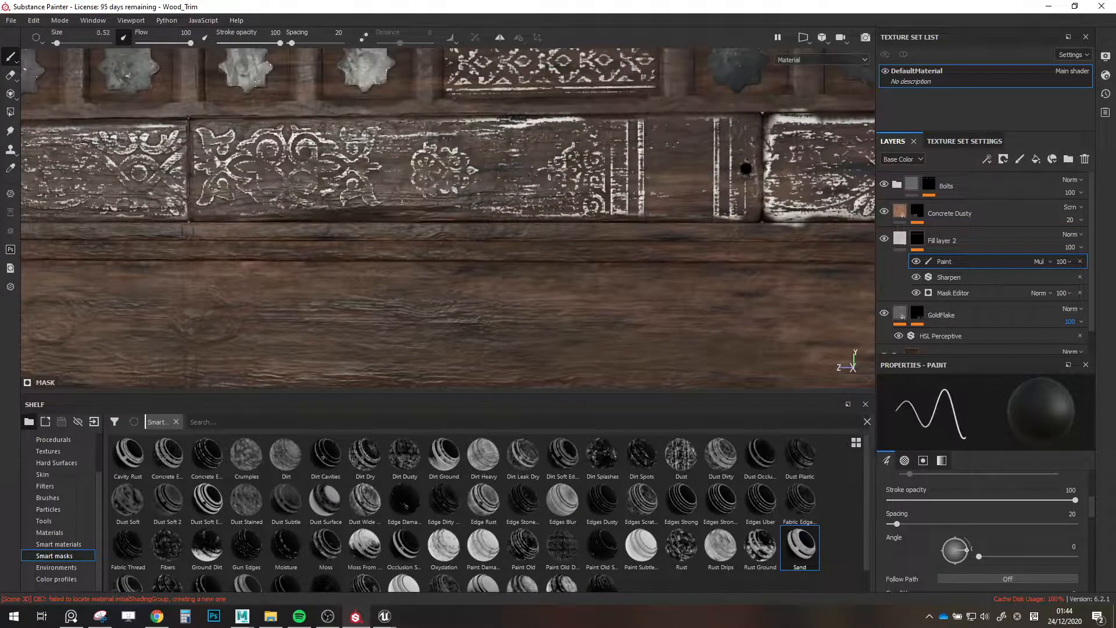
left_click_drag(753, 156, 756, 179)
key("bracketright")
key("bracketright")
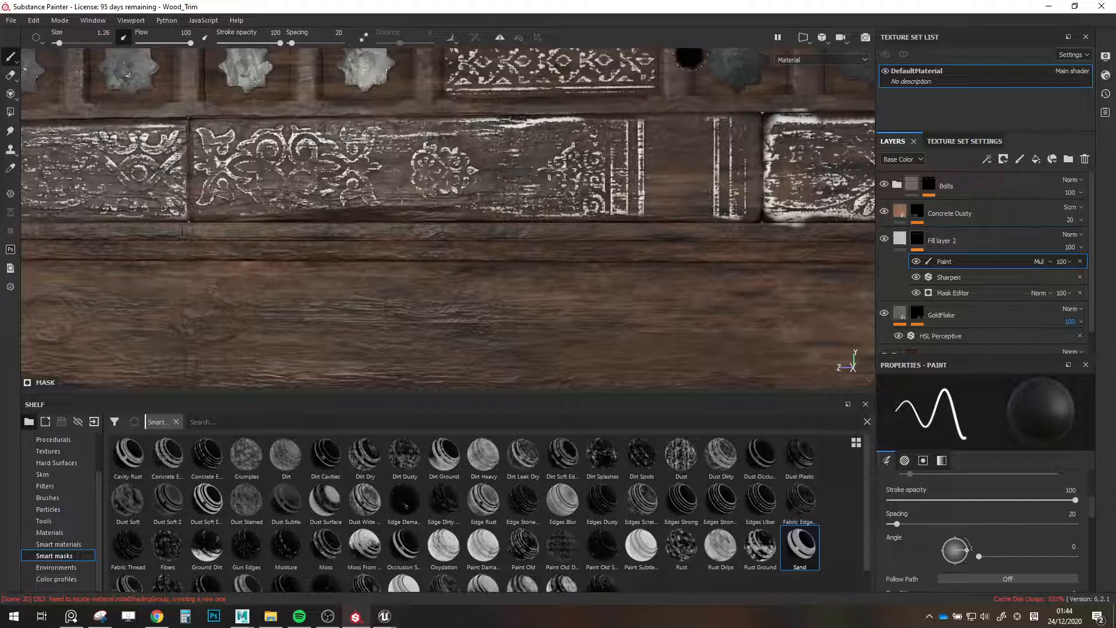
key("x")
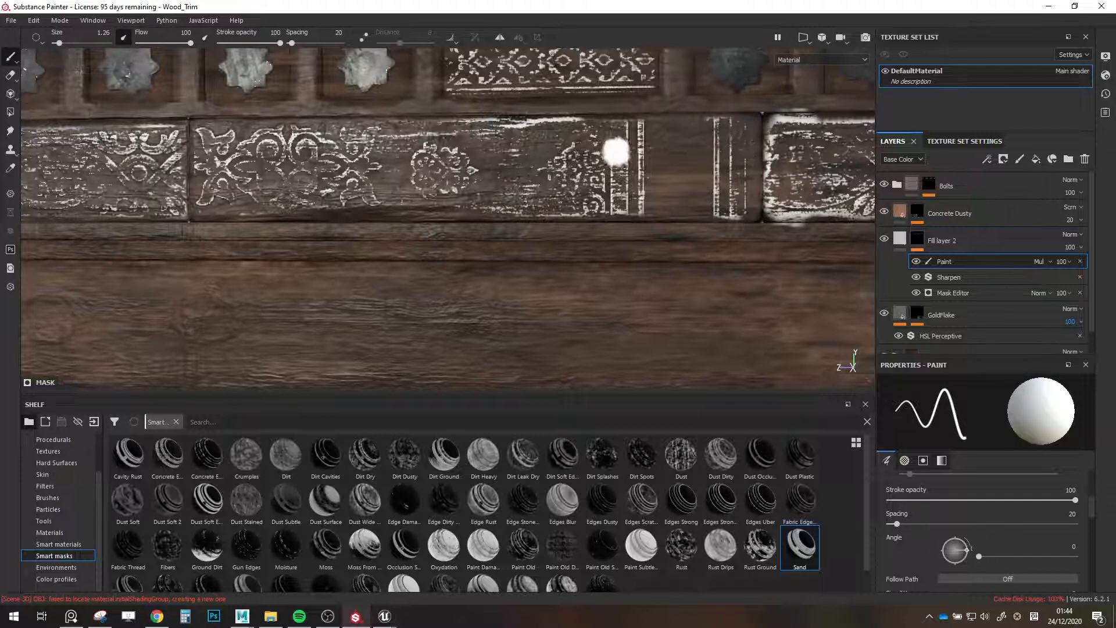
Copy the mask of Fill layer 2 and hide that layer.
scroll(561, 123, "down", 10)
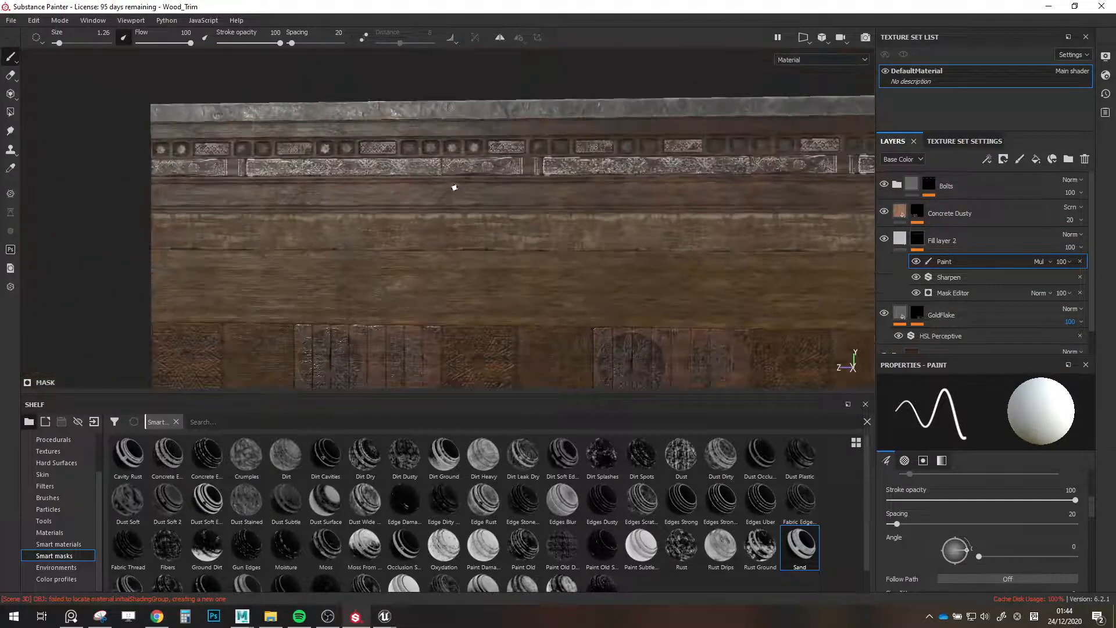
scroll(443, 180, "up", 10)
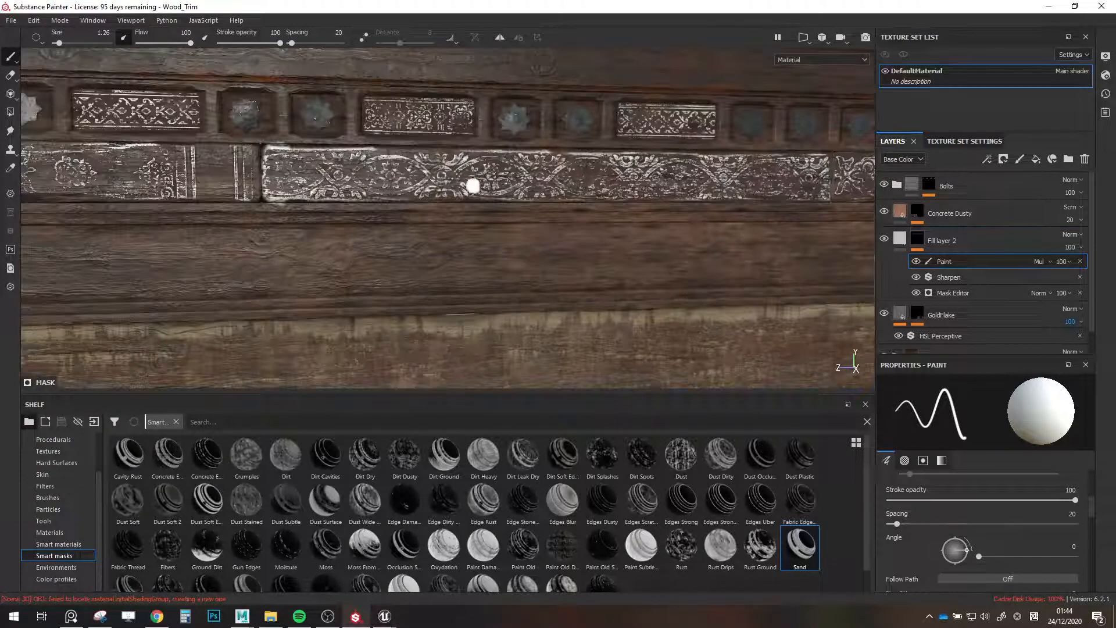
left_click_drag(471, 182, 514, 207, "alt")
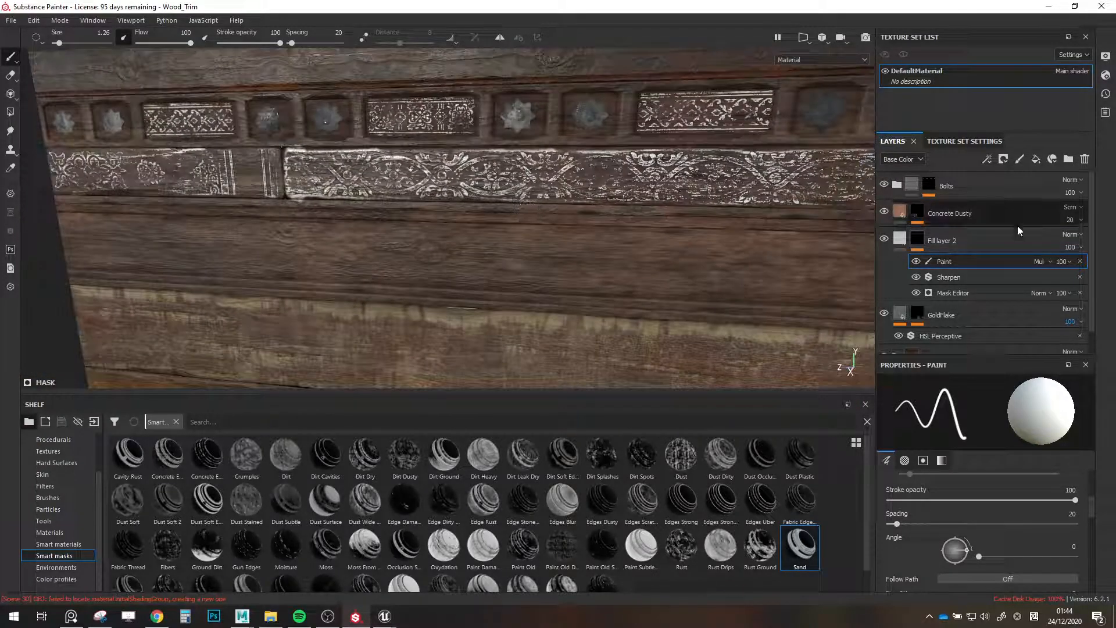
left_click(918, 240)
right_click(919, 239)
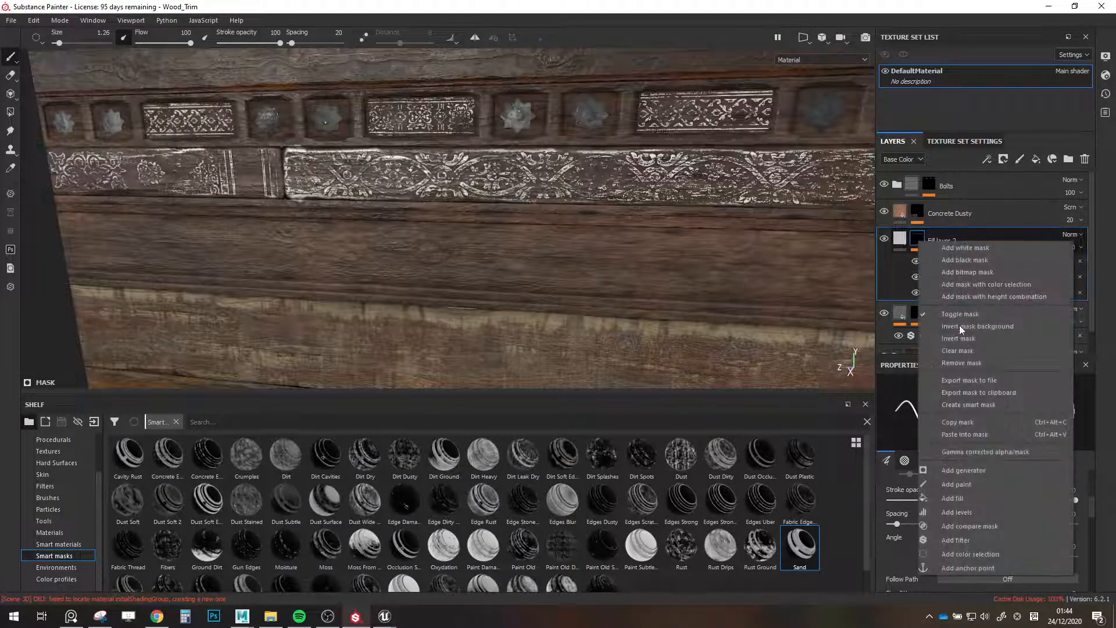
left_click(971, 425)
left_click(885, 239)
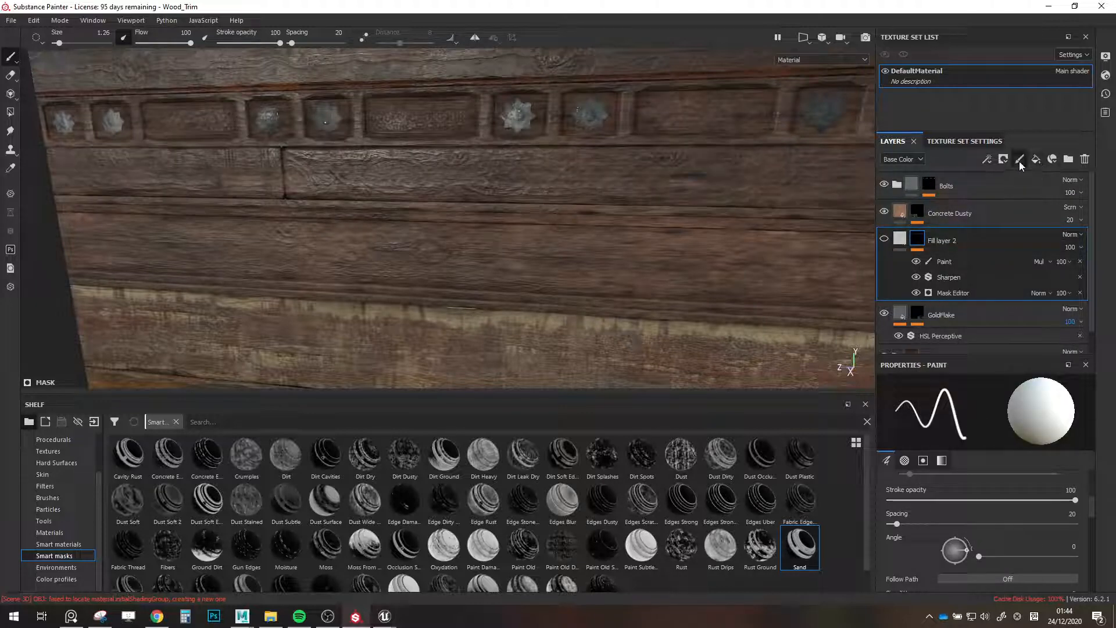
Add a paint layer above Fill layer 2, give it a black mask and paste the copied mask into it.
left_click(1018, 165)
right_click(978, 246)
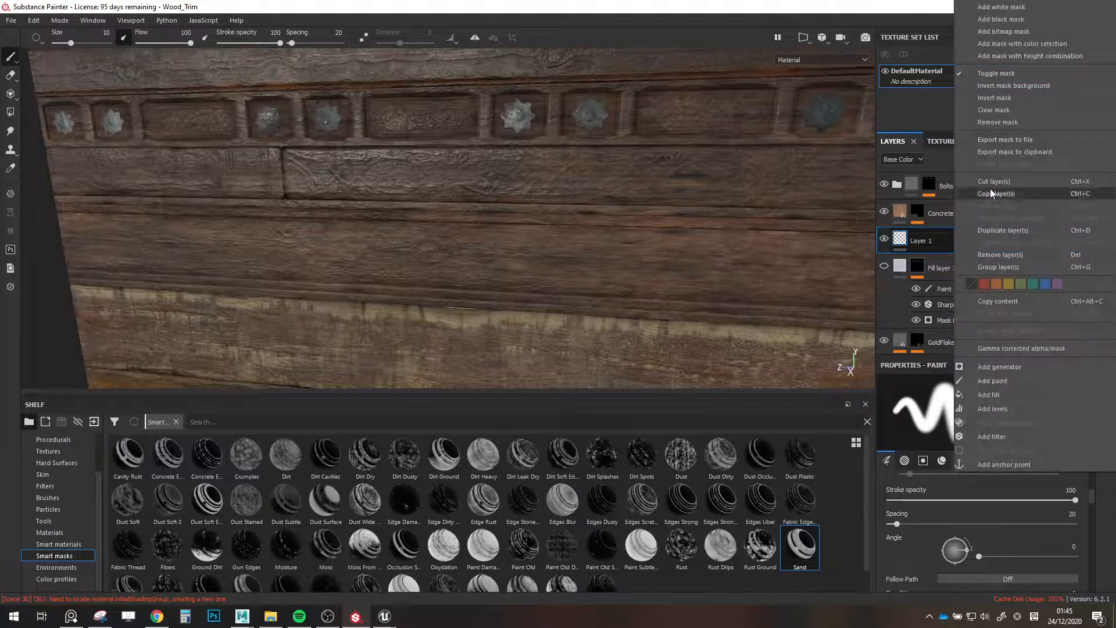
left_click(997, 19)
right_click(933, 240)
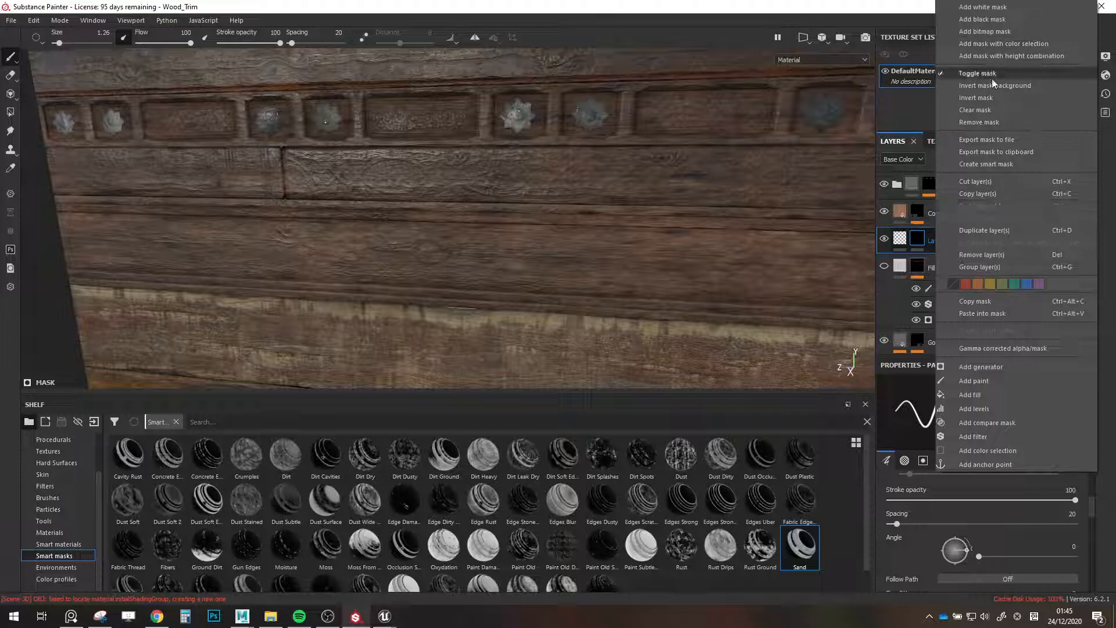
left_click(975, 314)
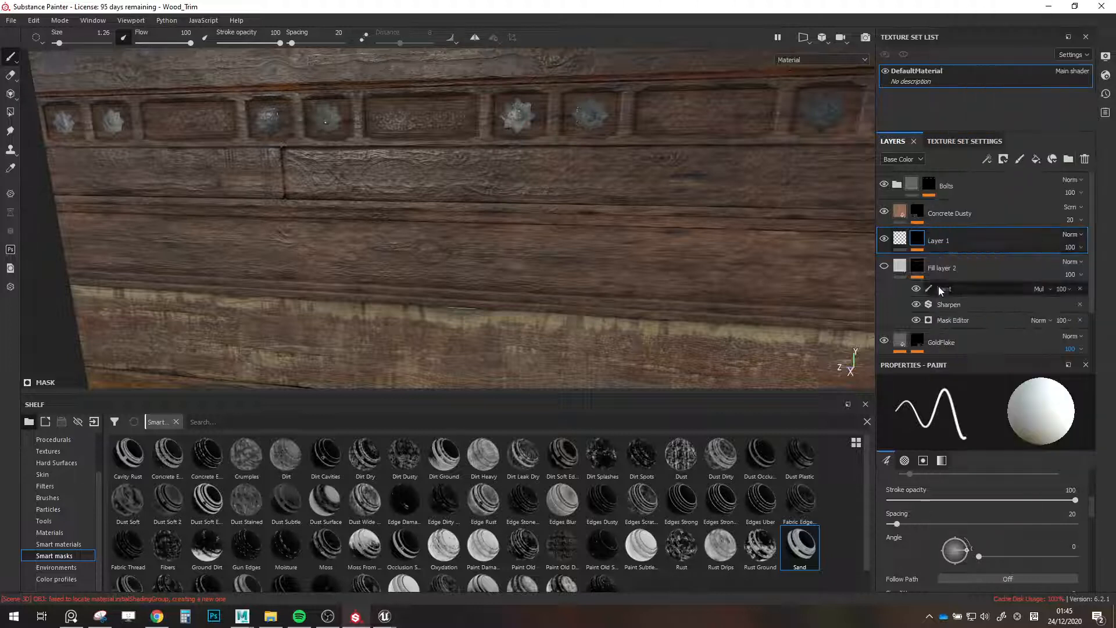
Fill the panel strip with the stars in white on Layer 1's content, using Polygon Fill.
left_click(899, 241)
scroll(615, 167, "down", 1)
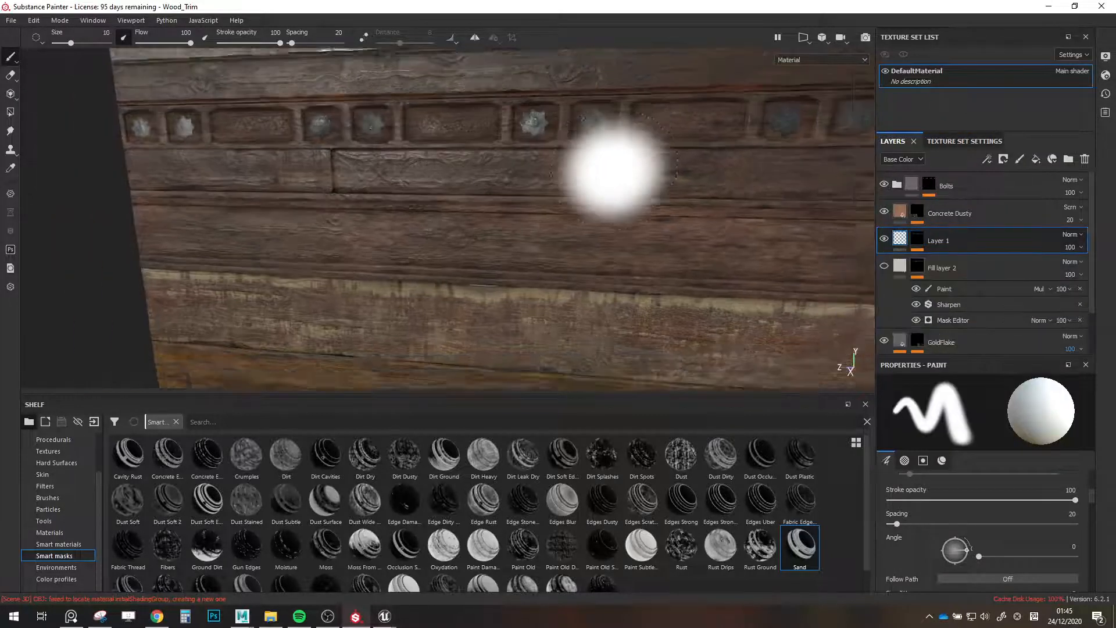
key("4")
scroll(628, 186, "down", 2)
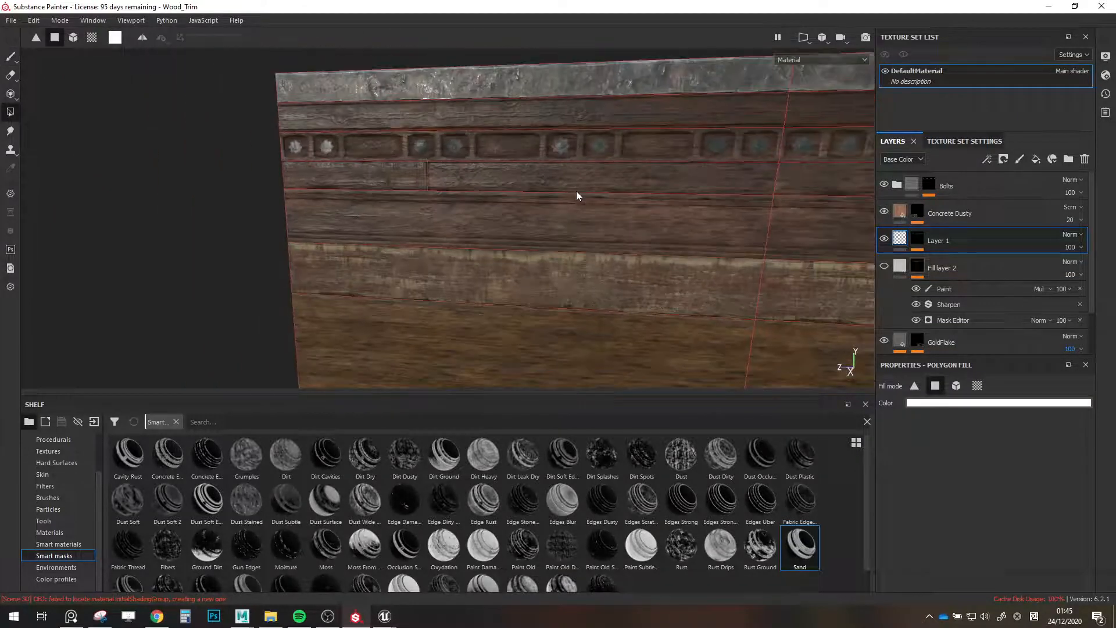
left_click_drag(577, 191, 487, 197, "alt")
right_click_drag(488, 197, 580, 182, "alt")
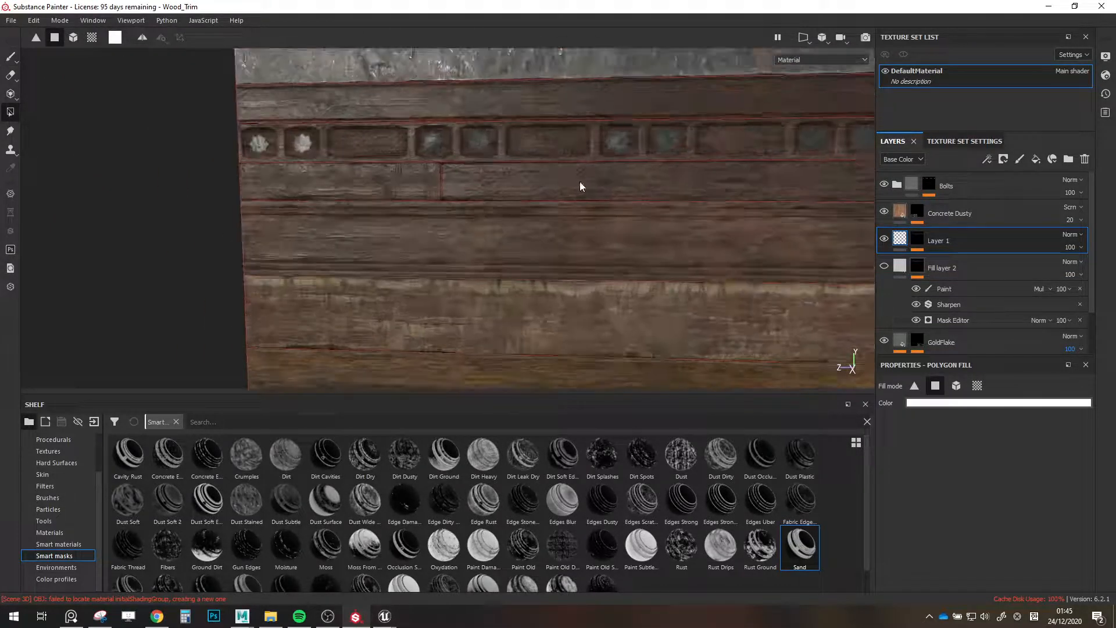
scroll(580, 182, "down", 3)
middle_click_drag(606, 207, 582, 149, "alt")
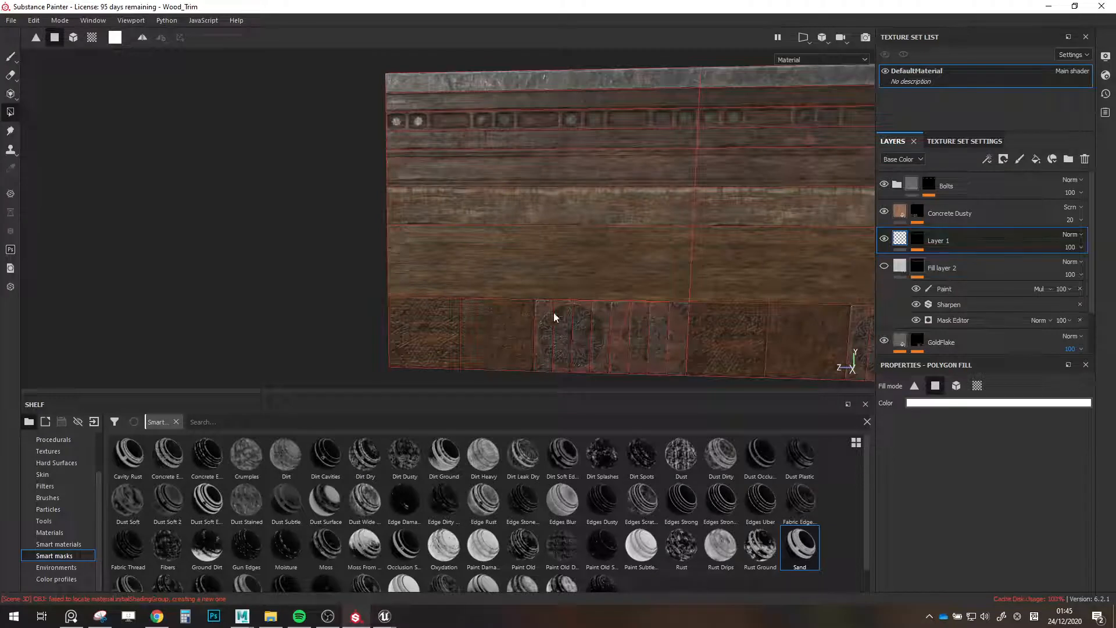
right_click_drag(535, 232, 634, 166, "alt")
middle_click_drag(634, 166, 515, 231, "alt")
left_click_drag(516, 232, 588, 205, "alt")
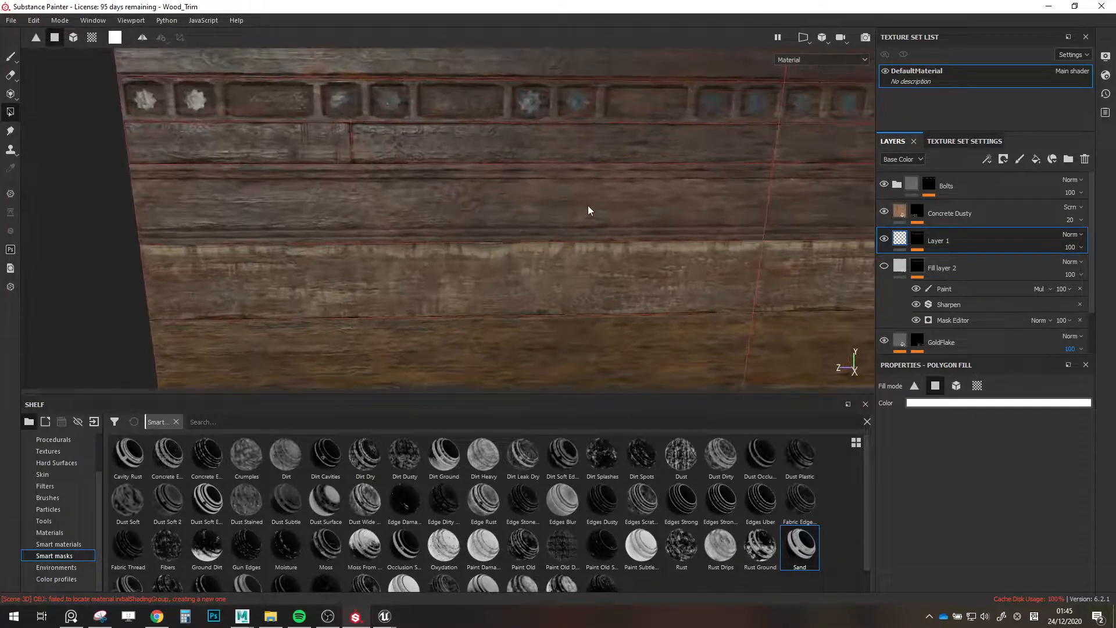
right_click_drag(588, 205, 489, 203, "alt")
middle_click_drag(489, 204, 133, 230, "alt")
scroll(547, 217, "up", 2)
middle_click_drag(516, 210, 569, 209, "alt")
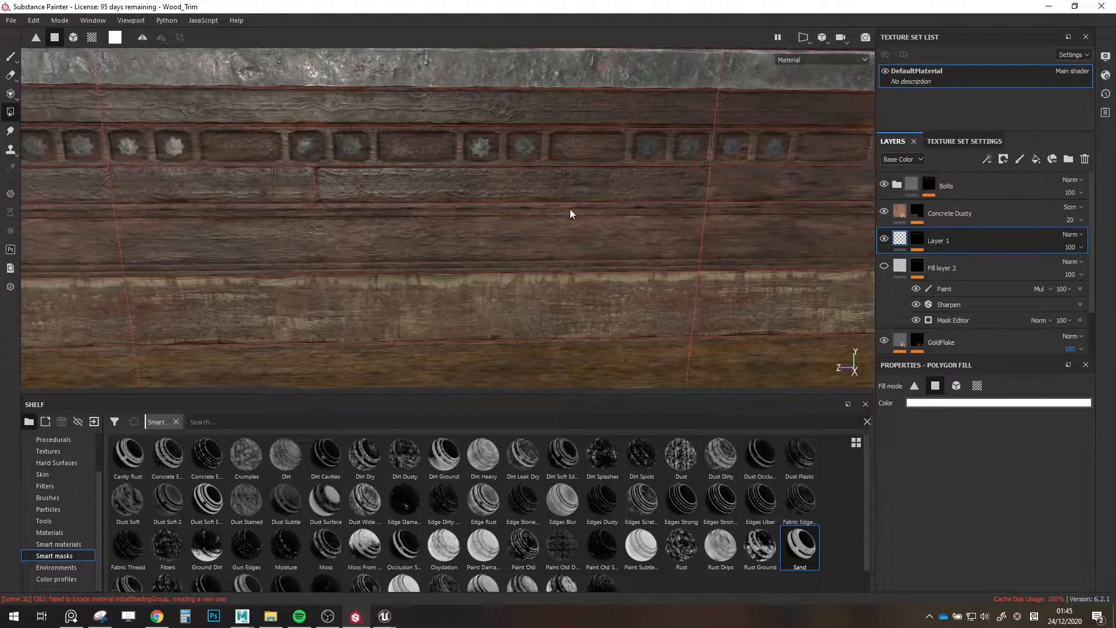
right_click_drag(503, 203, 593, 134, "alt")
middle_click_drag(593, 134, 585, 151, "alt")
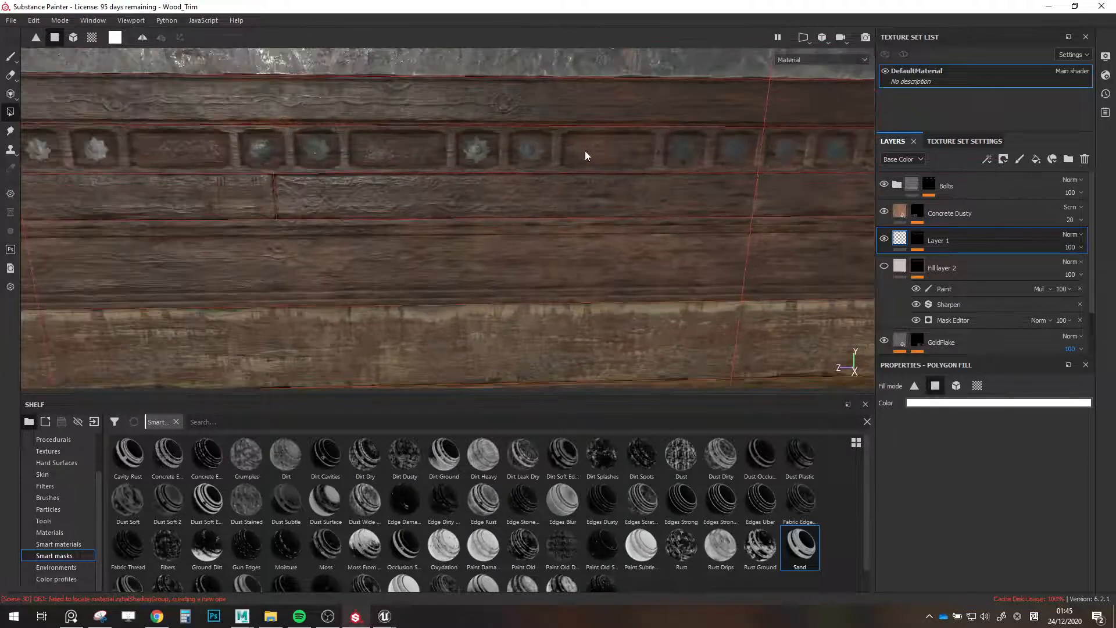
left_click(618, 155)
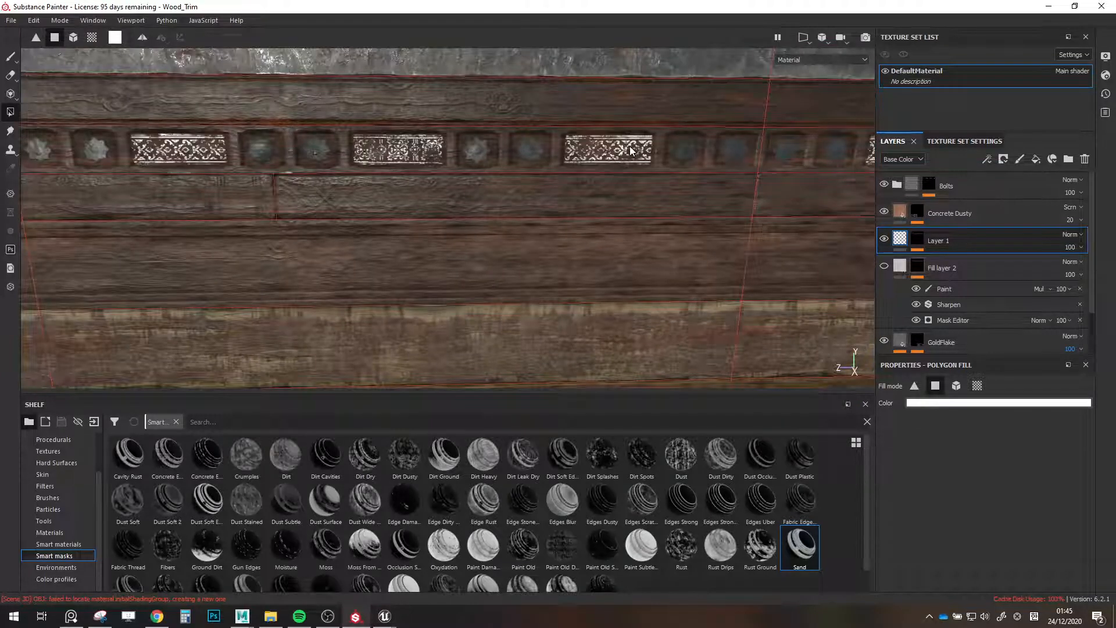
Set the Polygon Fill color to khaki with RGB 0.346, 0.310, 0.183 and fill the ornamented plank below the star row.
mouse_move(371, 201)
middle_mouse_down("alt")
mouse_move(540, 224)
mouse_move(350, 200)
middle_mouse_up("alt")
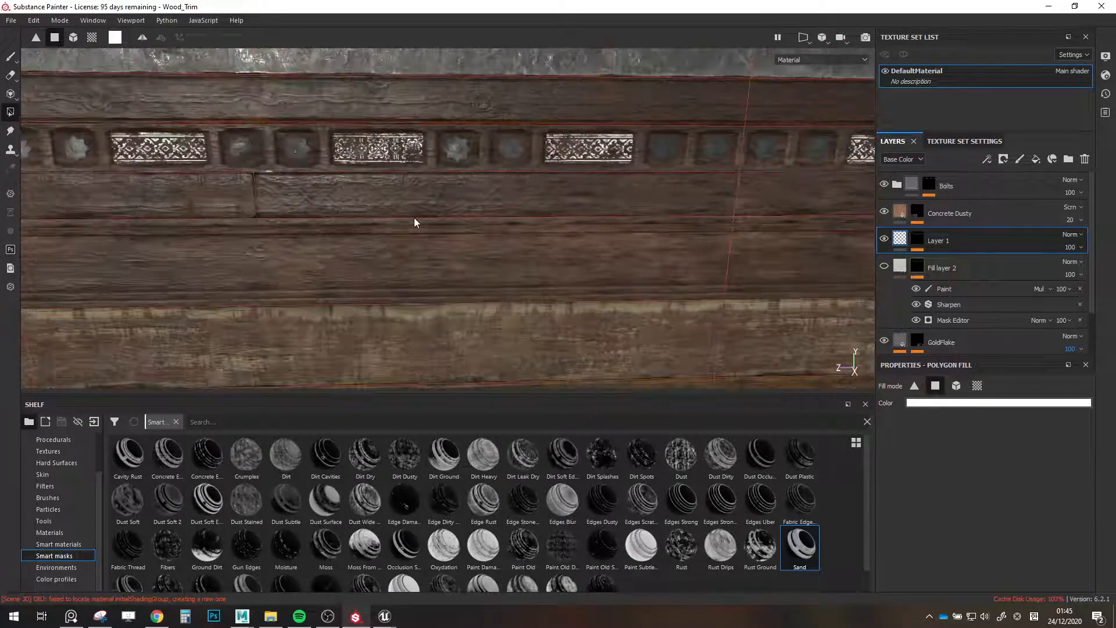
left_click(922, 403)
left_click_drag(1024, 513, 977, 480)
left_click(1023, 513)
left_click(957, 473)
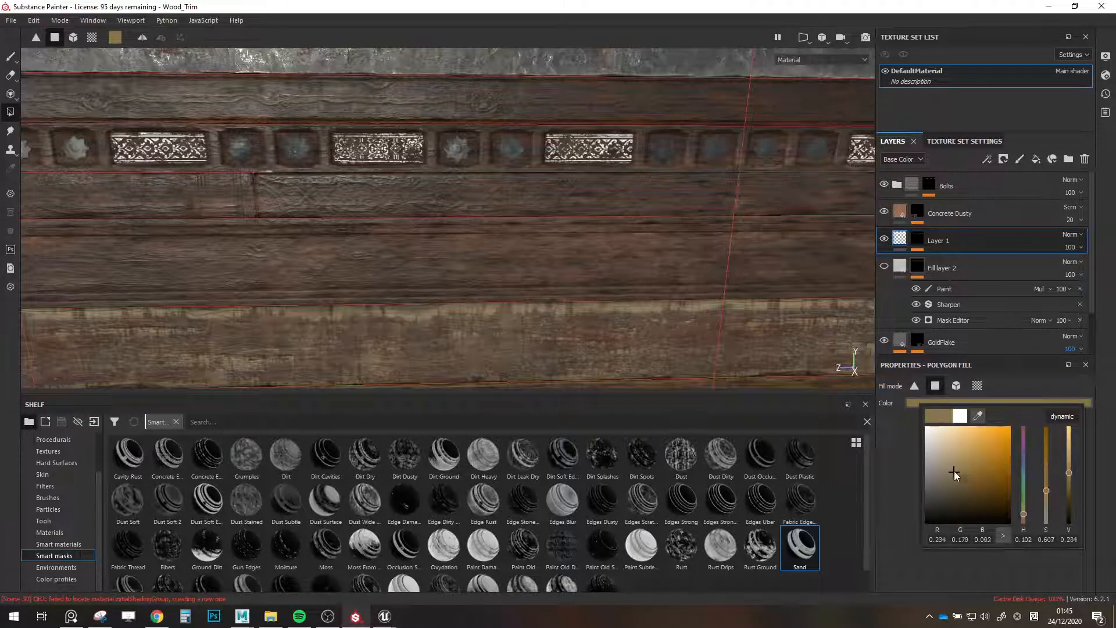
left_click(1047, 504)
left_click_drag(1047, 503, 1047, 502)
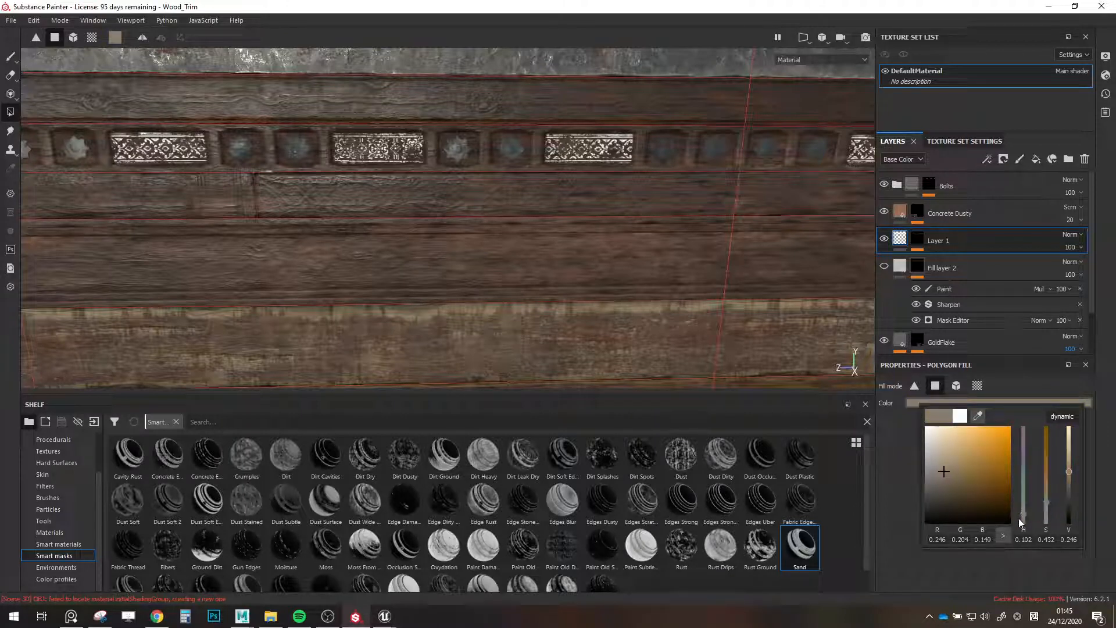
left_click(1023, 513)
mouse_move(937, 462)
left_mouse_down()
mouse_move(956, 468)
mouse_move(946, 462)
left_mouse_up()
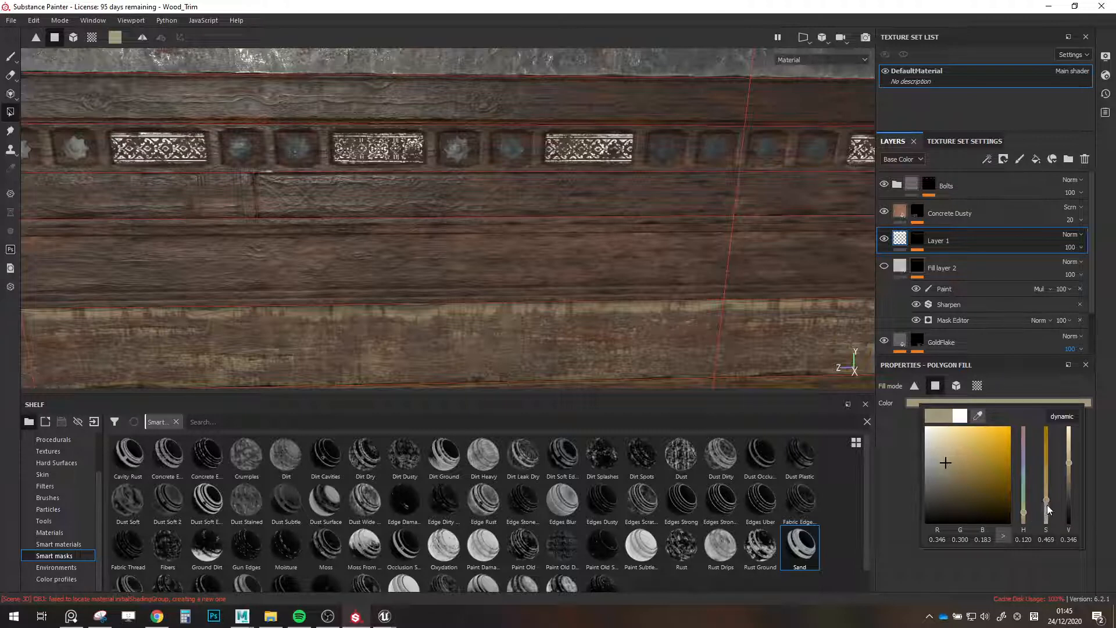
left_click(1025, 511)
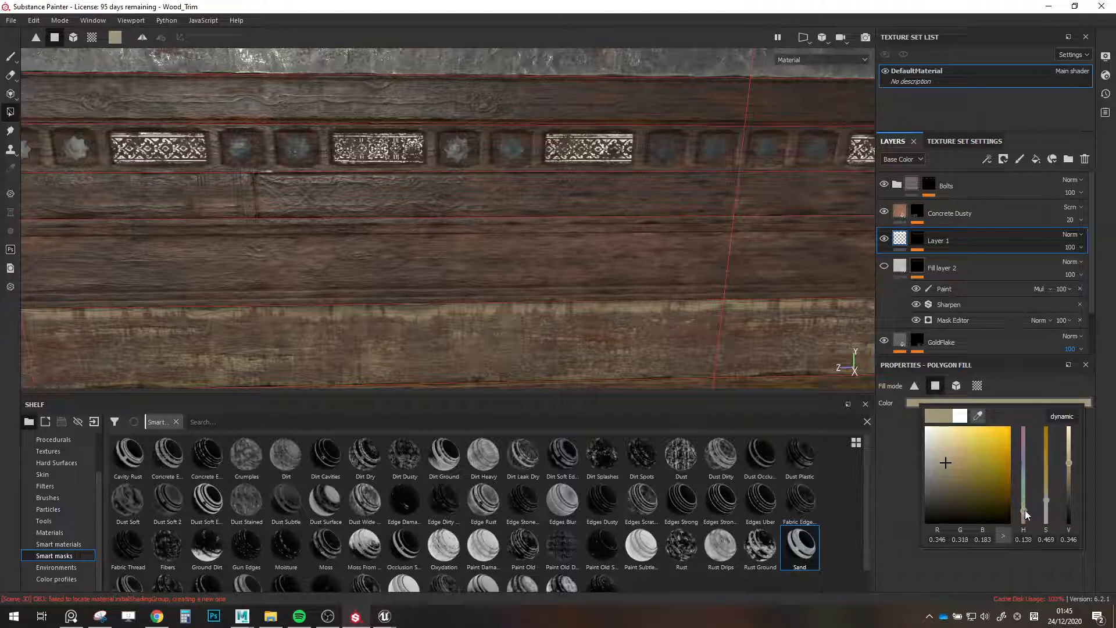
left_click(451, 200)
left_click(438, 194)
Shift the Polygon Fill color to a darker, more saturated olive and refill the ornamented plank with it.
right_click_drag(435, 194, 381, 205, "alt")
middle_click_drag(381, 205, 588, 239, "alt")
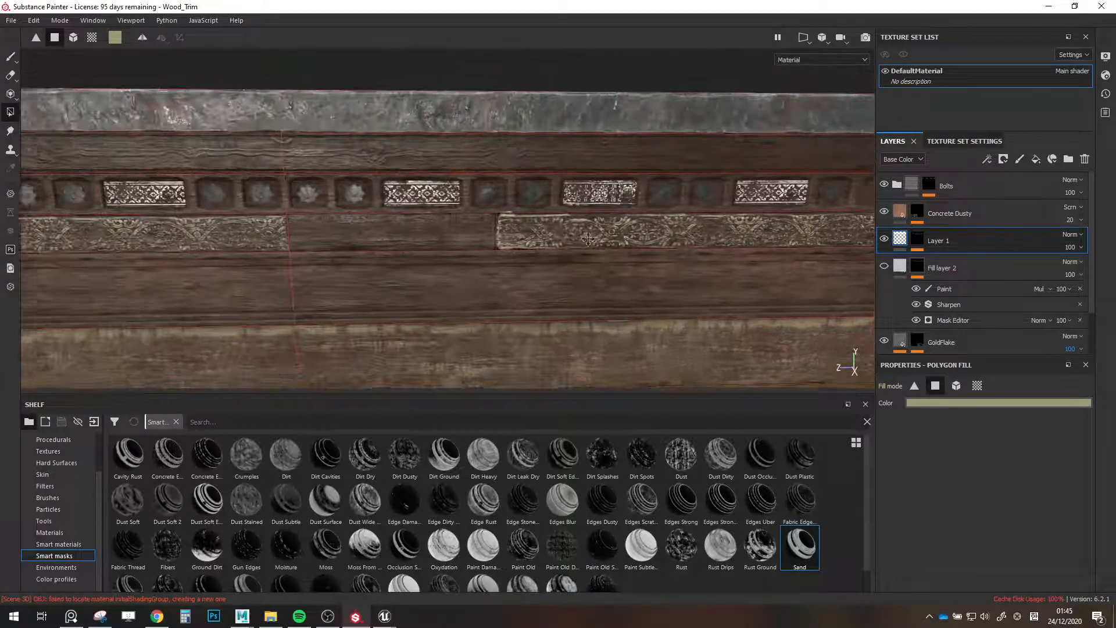
scroll(385, 231, "up", 2)
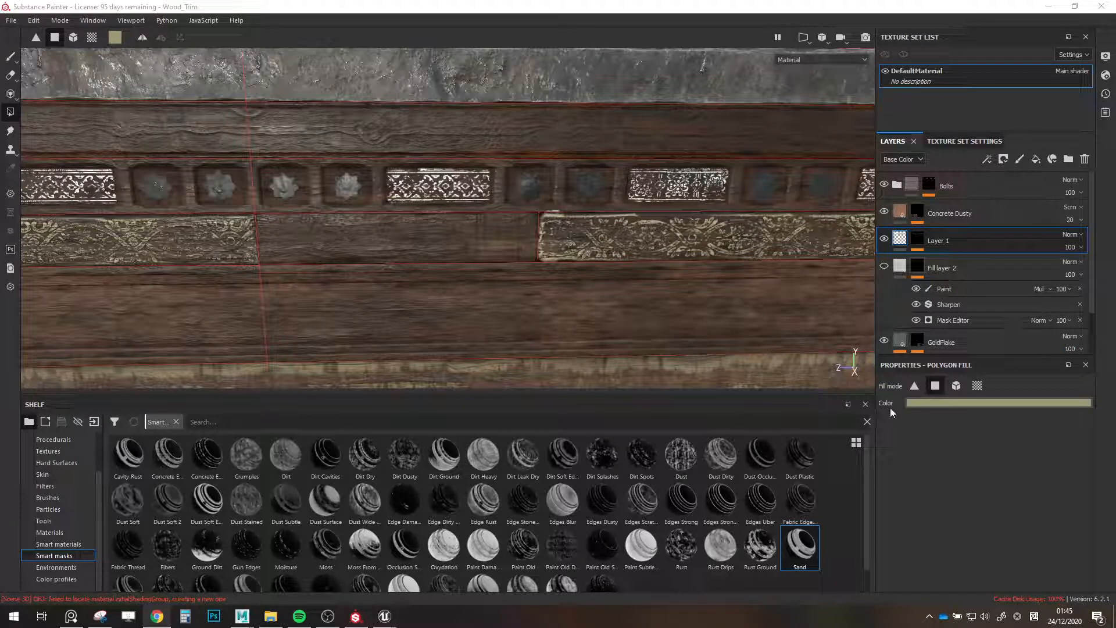
left_click(915, 402)
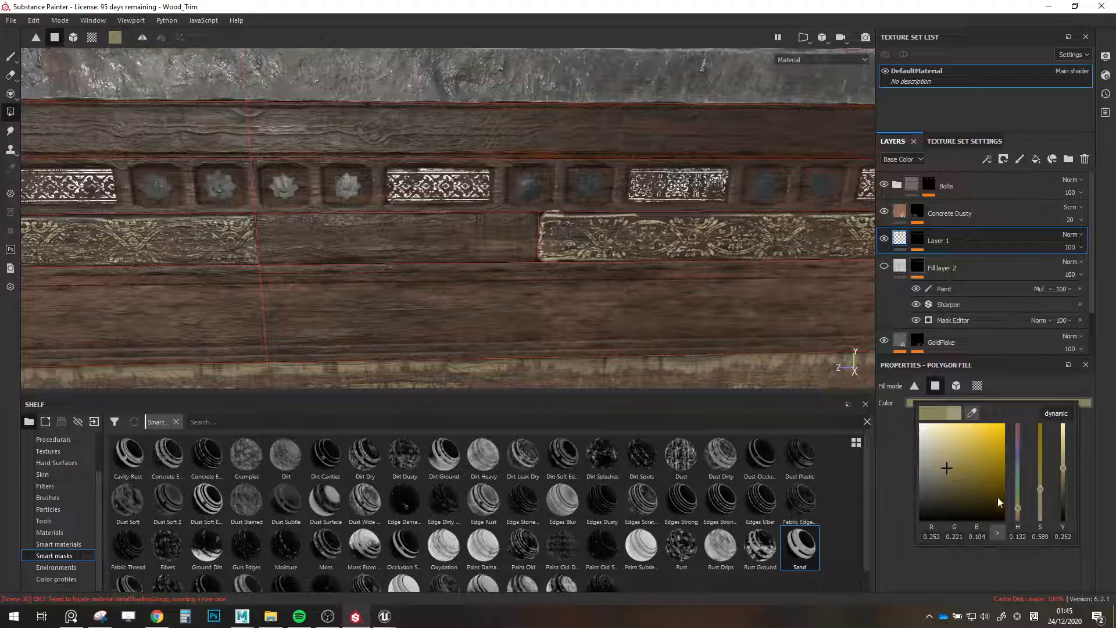
left_click(1018, 513)
left_click(650, 232)
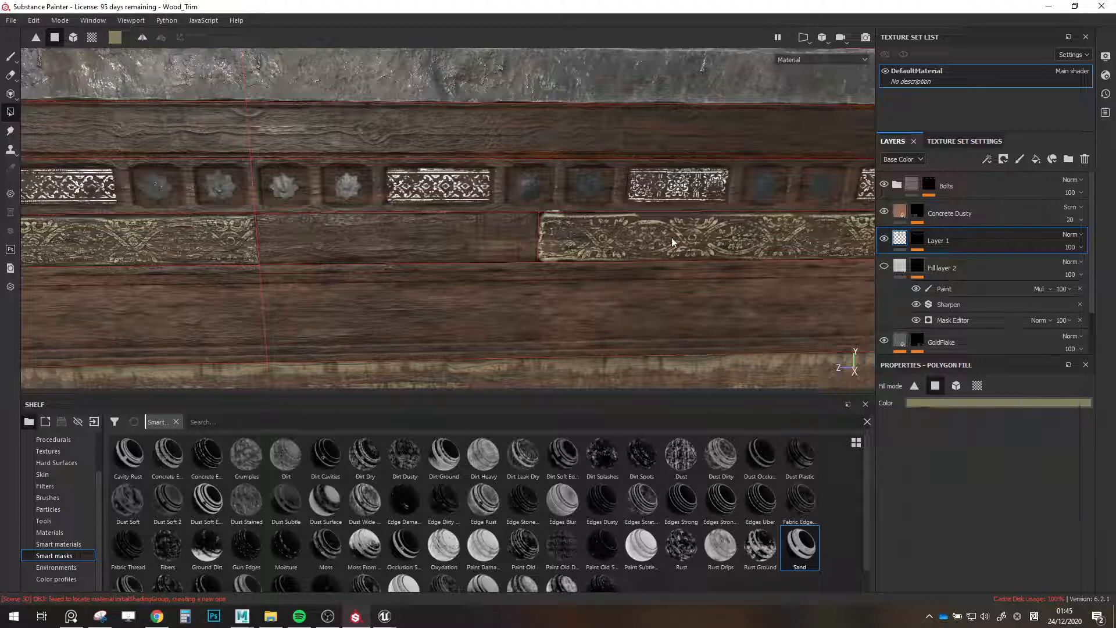
Set the Polygon Fill color to orange-brown with RGB 0.258, 0.153, 0.061 and refill the ornamented plank below the star row.
left_click(951, 404)
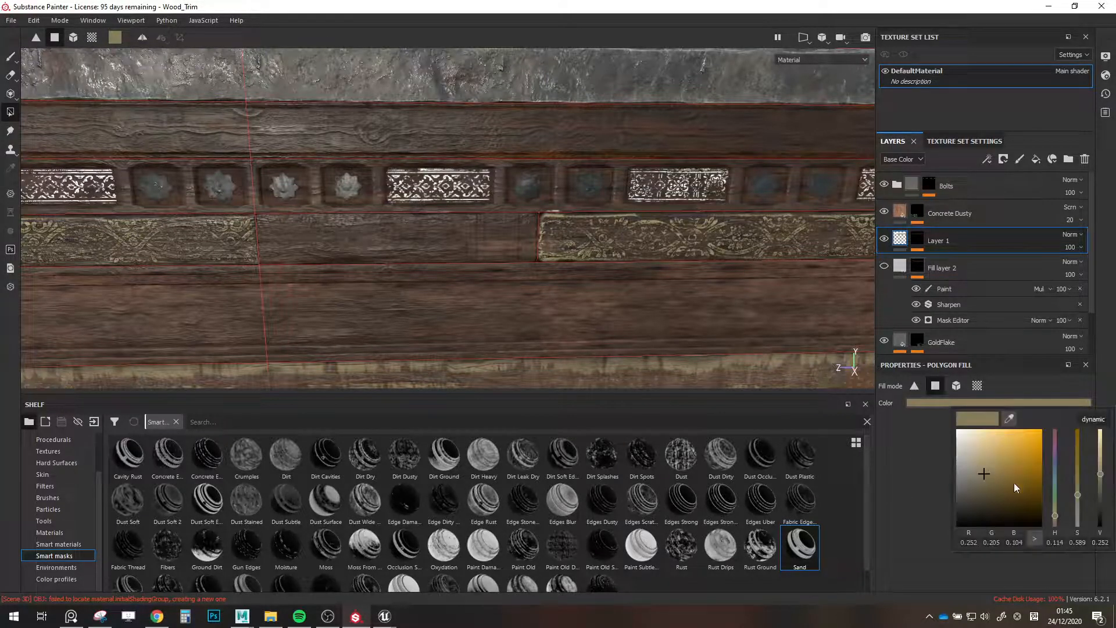
left_click(1055, 521)
left_click_drag(999, 471, 996, 473)
left_click(661, 228)
left_click_drag(670, 229, 601, 235, "alt")
Set the Polygon Fill color to a lighter golden brown with RGB 0.297, 0.200, 0.087 and refill the ornamented plank.
left_click(954, 403)
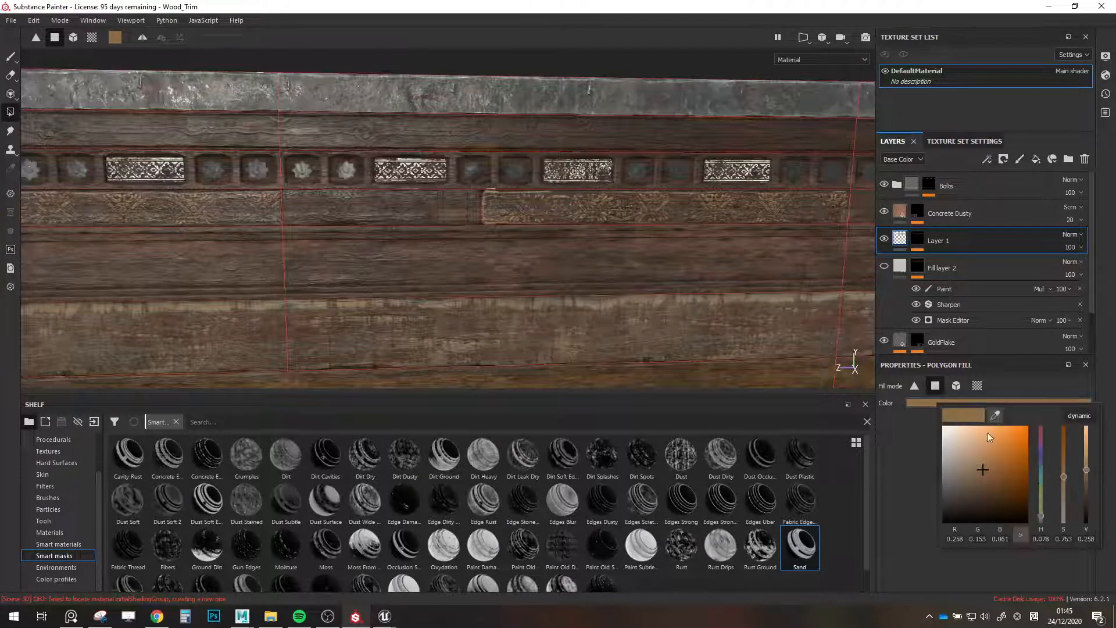
left_click(1041, 514)
left_click_drag(968, 452, 979, 468)
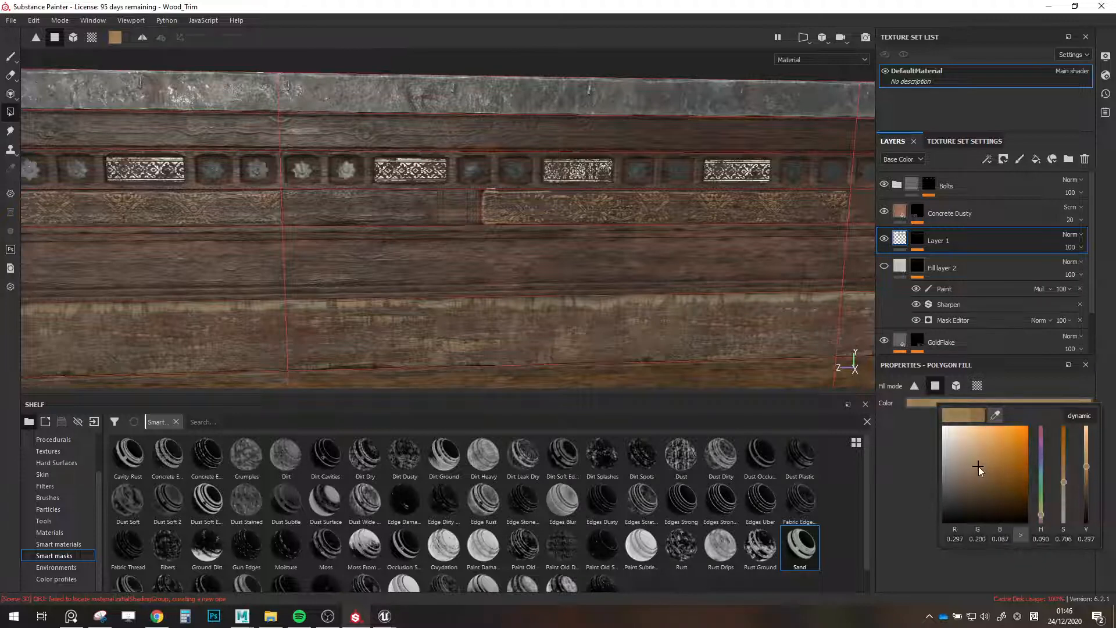
left_click(672, 224)
scroll(417, 213, "up", 4)
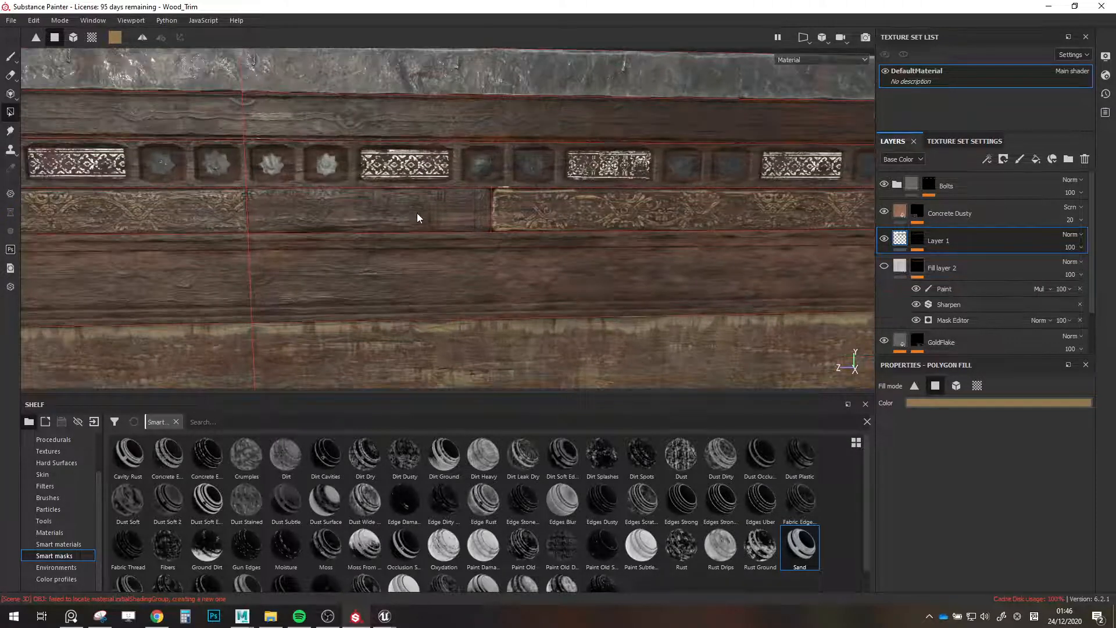
Switch the Polygon Fill color to near-black and toggle Layer 1's visibility to compare the dark plank beside the golden one.
middle_click_drag(417, 214, 513, 231, "alt")
scroll(443, 222, "up", 3)
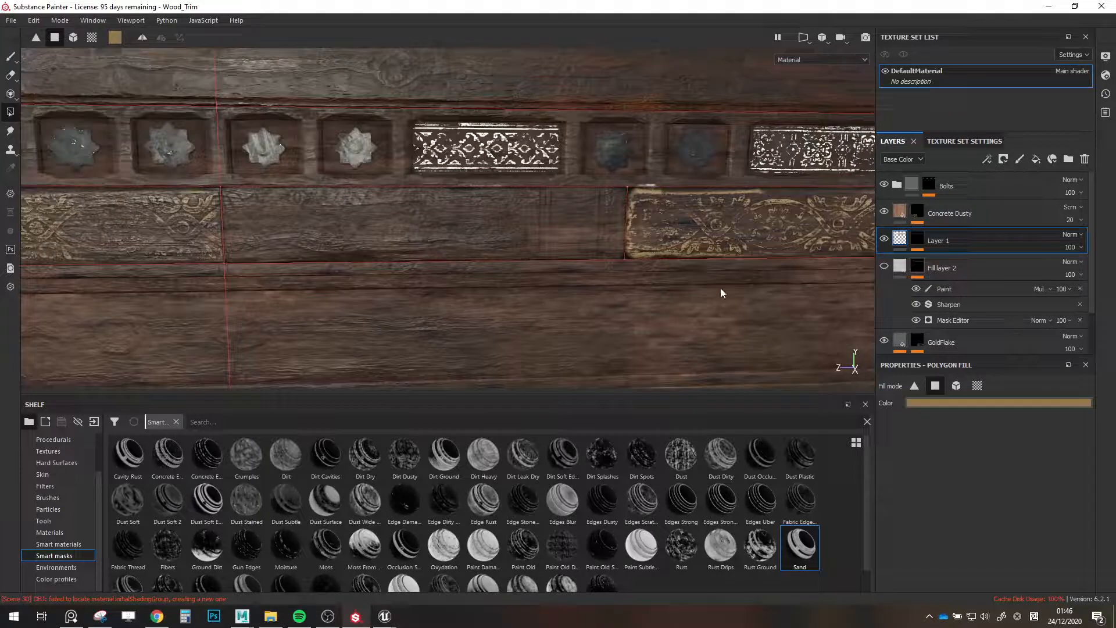
left_click(951, 407)
left_click_drag(965, 500, 949, 513)
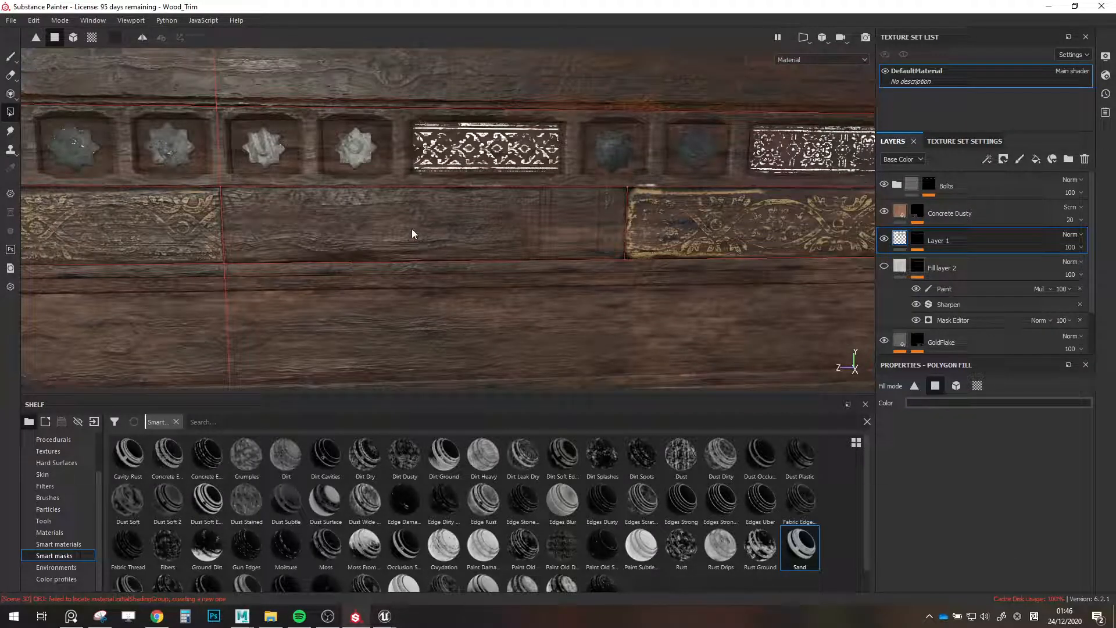
scroll(449, 221, "up", 2)
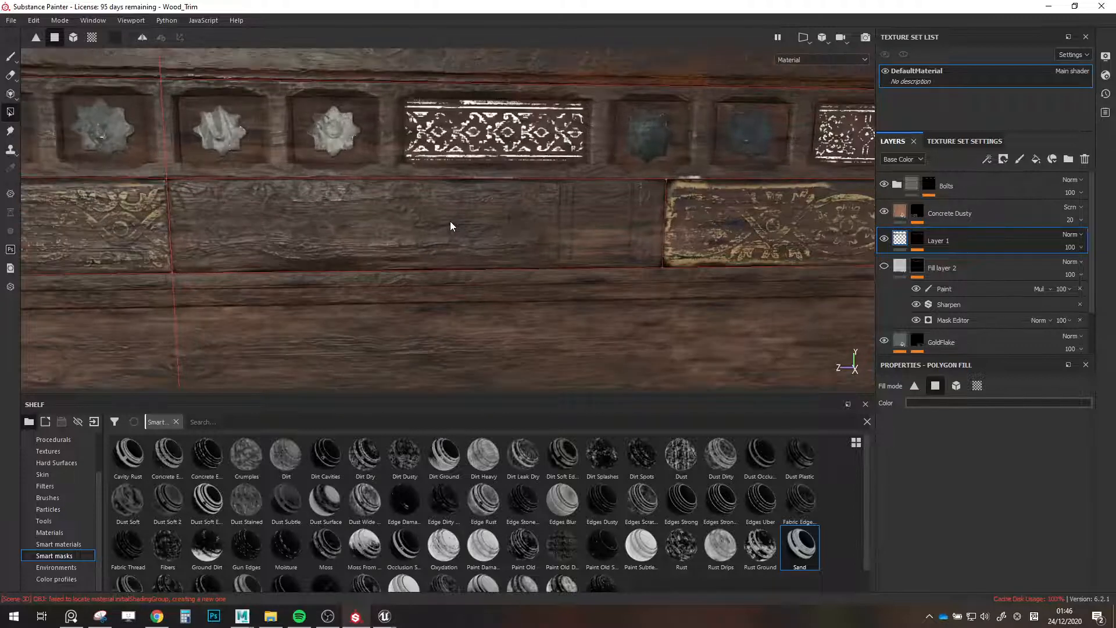
left_click(884, 239)
left_click(884, 239)
Set the Polygon Fill color to white and fill the dark plank beside the golden ornamented one.
left_click(942, 403)
left_click(972, 462)
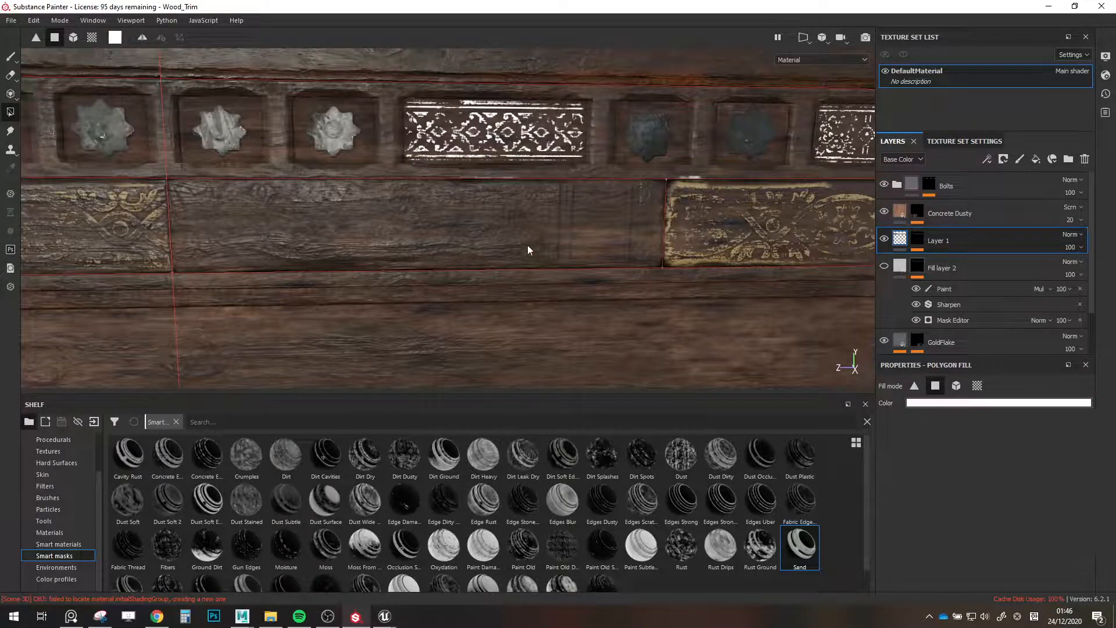
left_click(515, 231)
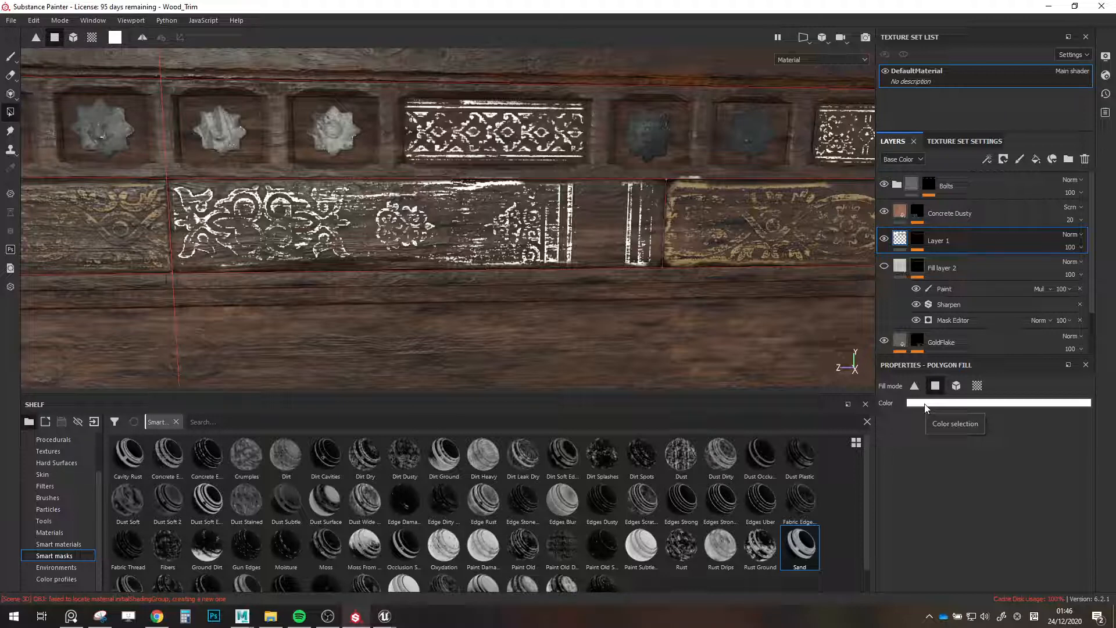
scroll(509, 243, "down", 5)
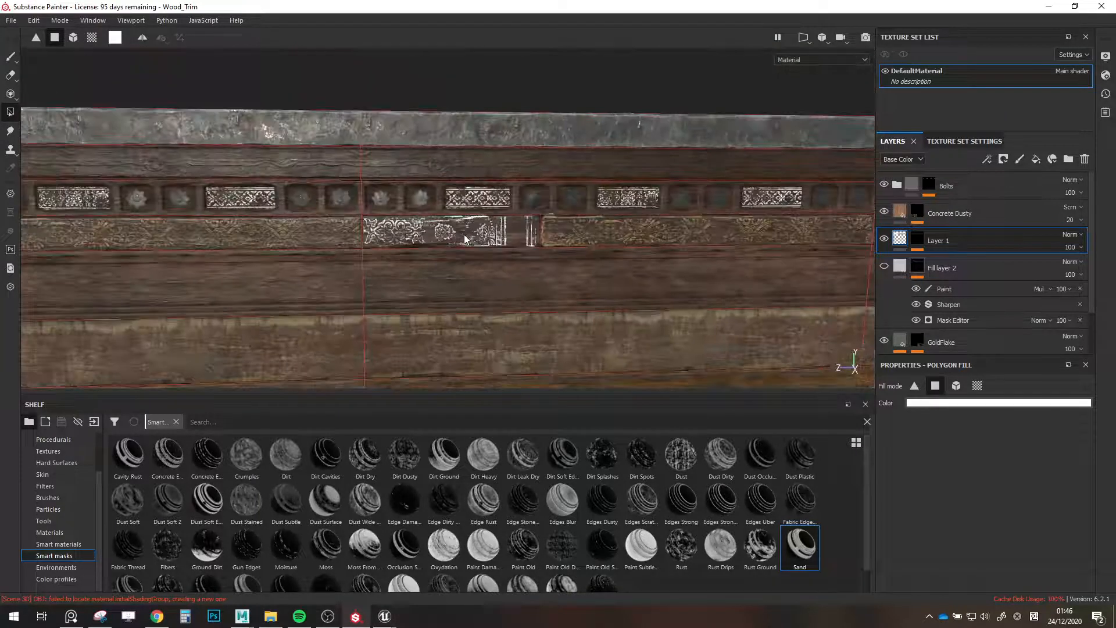
scroll(508, 239, "up", 3)
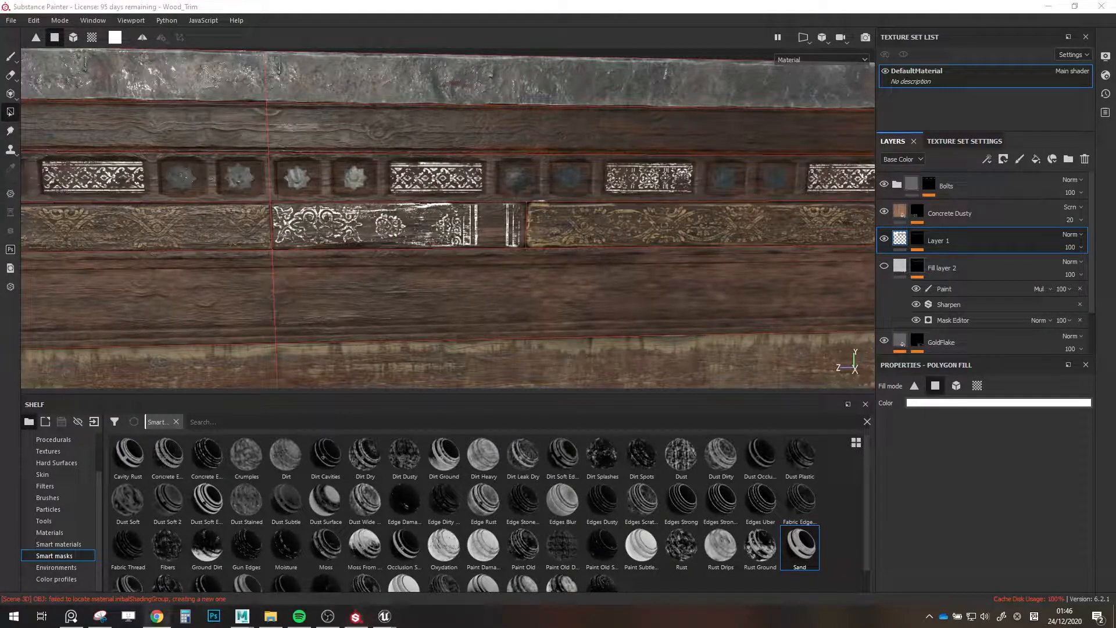
Set the Polygon Fill color to dark red with RGB 0.049, 0.005, 0.005 and refill the white-ornamented plank.
left_click(916, 403)
left_click_drag(961, 487, 977, 502)
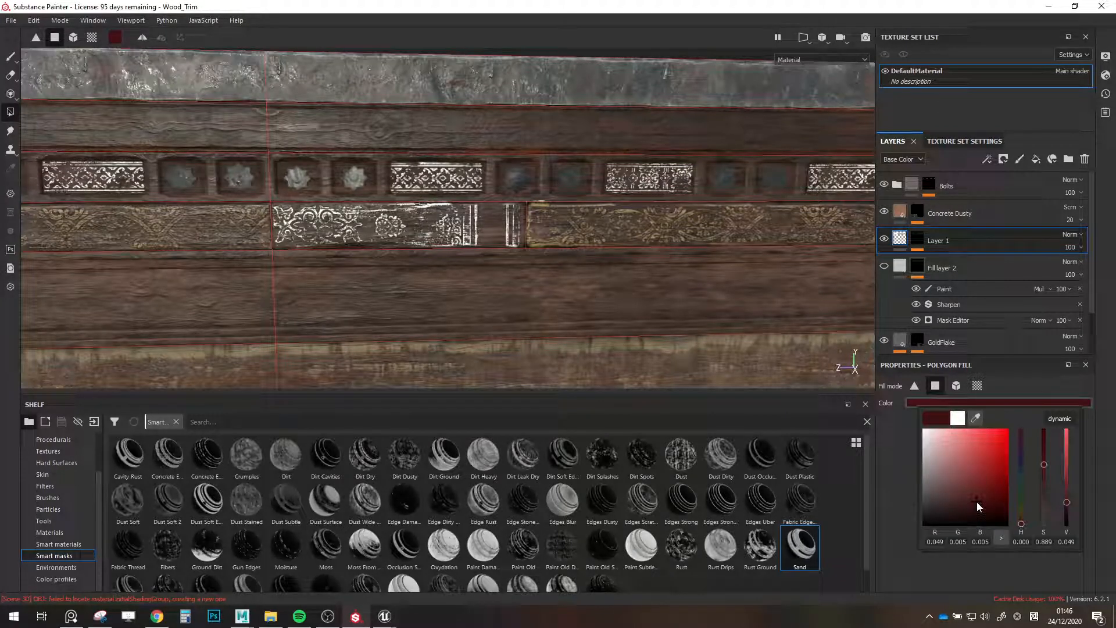
left_click(467, 230)
Set the Polygon Fill color to near-black and refill the plank adjoining the golden ornamented one.
left_click(976, 402)
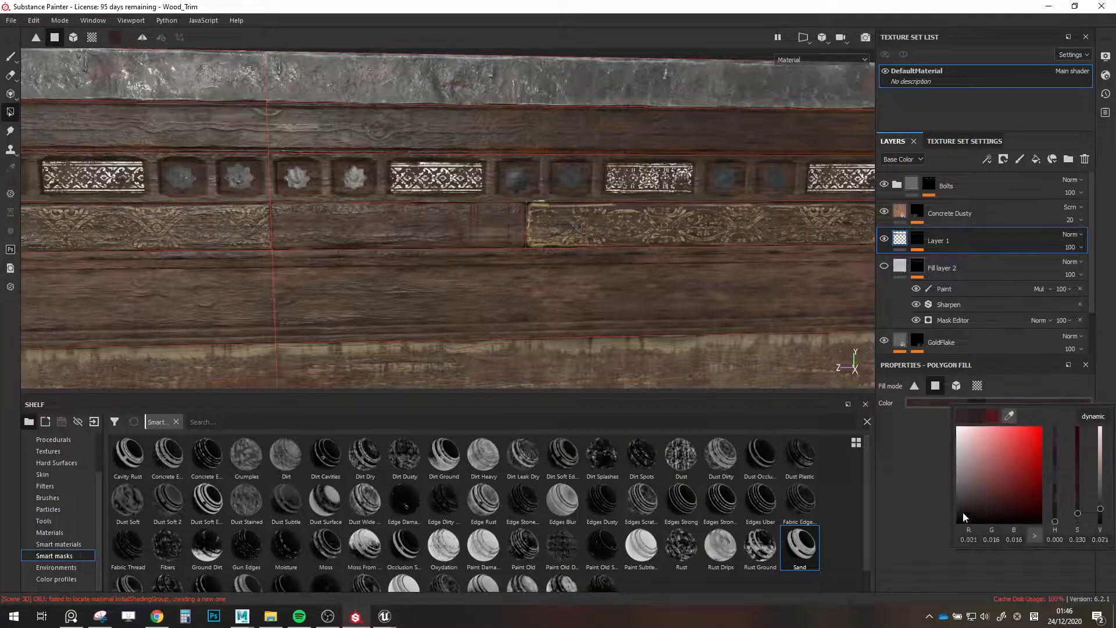
left_click(960, 514)
left_click(447, 232)
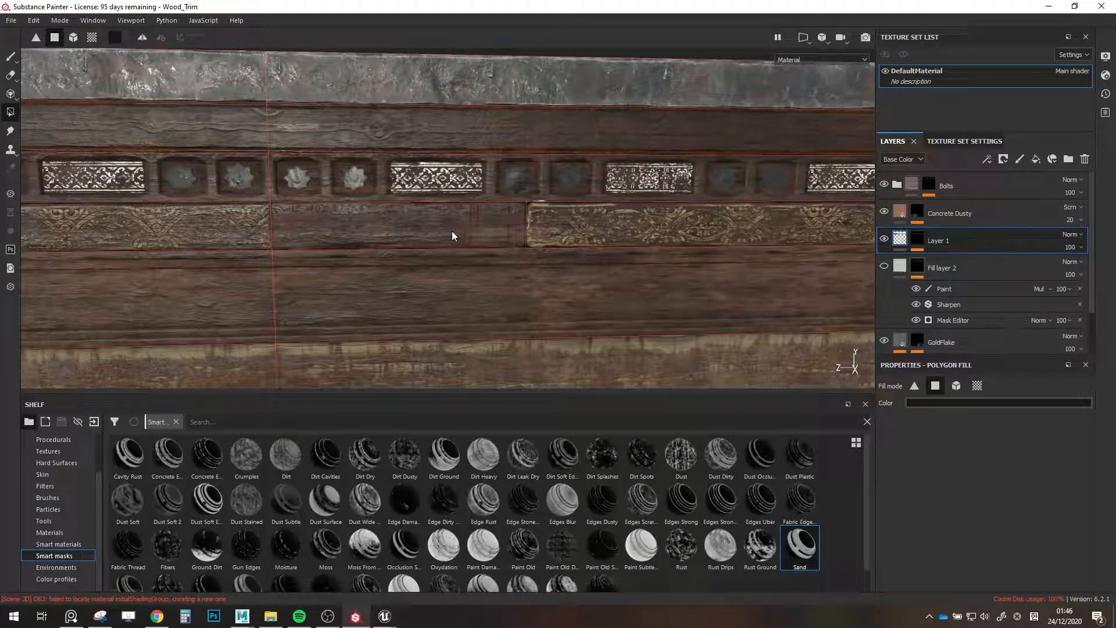
left_click_drag(593, 267, 629, 281, "alt")
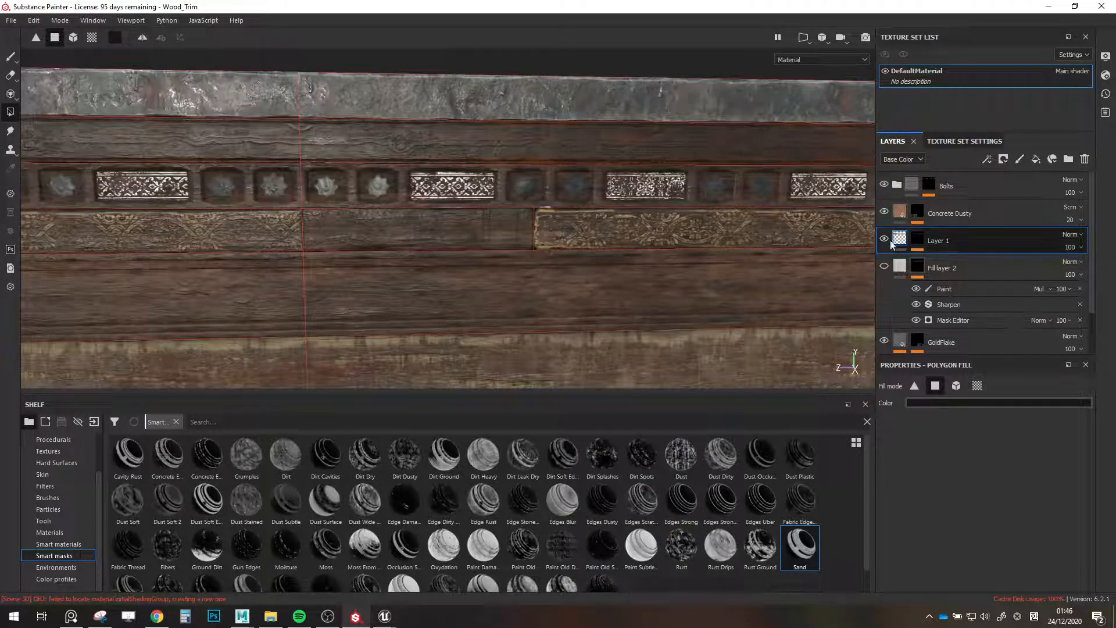
On the Paint effect of Layer 1's mask, brush black at size 0.85 along the golden plank's edges to remove the painted border.
left_click(921, 246)
key("ctrl+v")
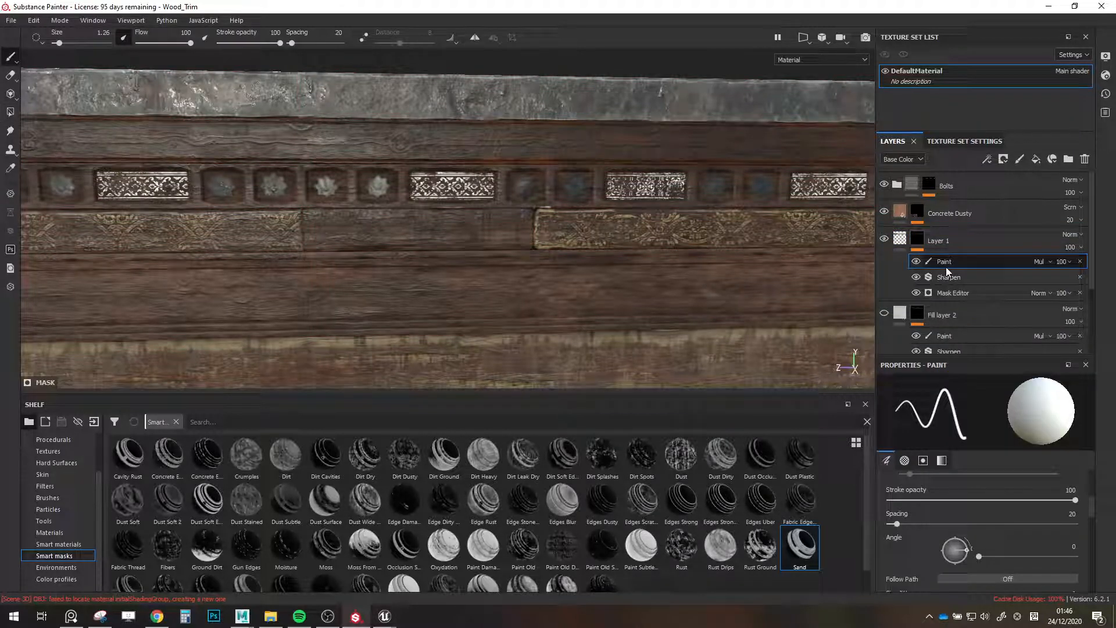
scroll(835, 256, "up", 2)
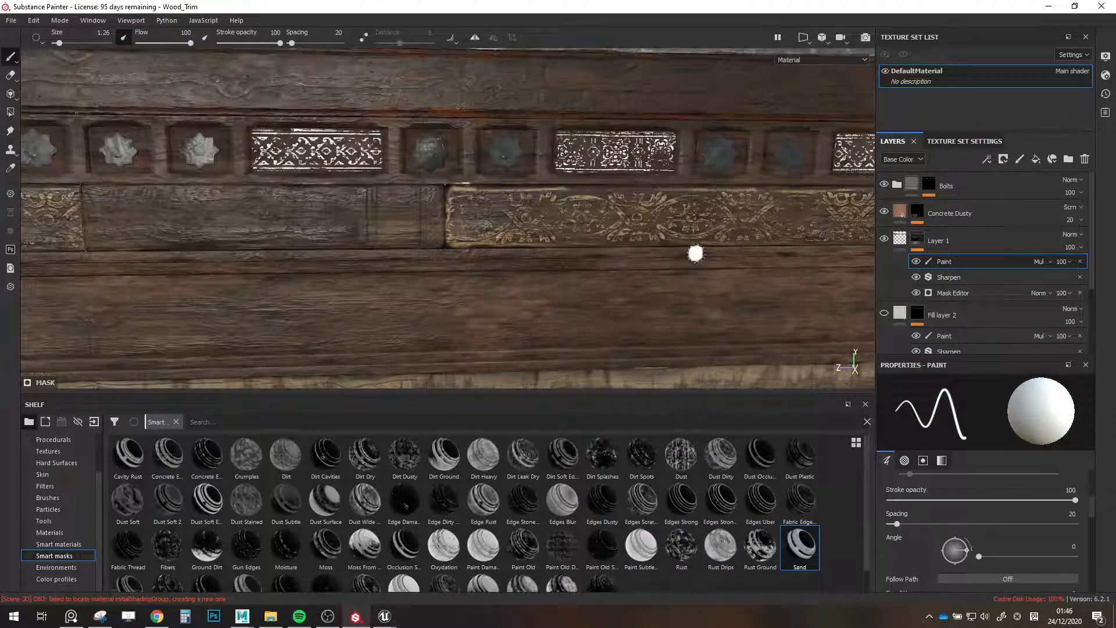
left_click_drag(461, 177, 455, 180)
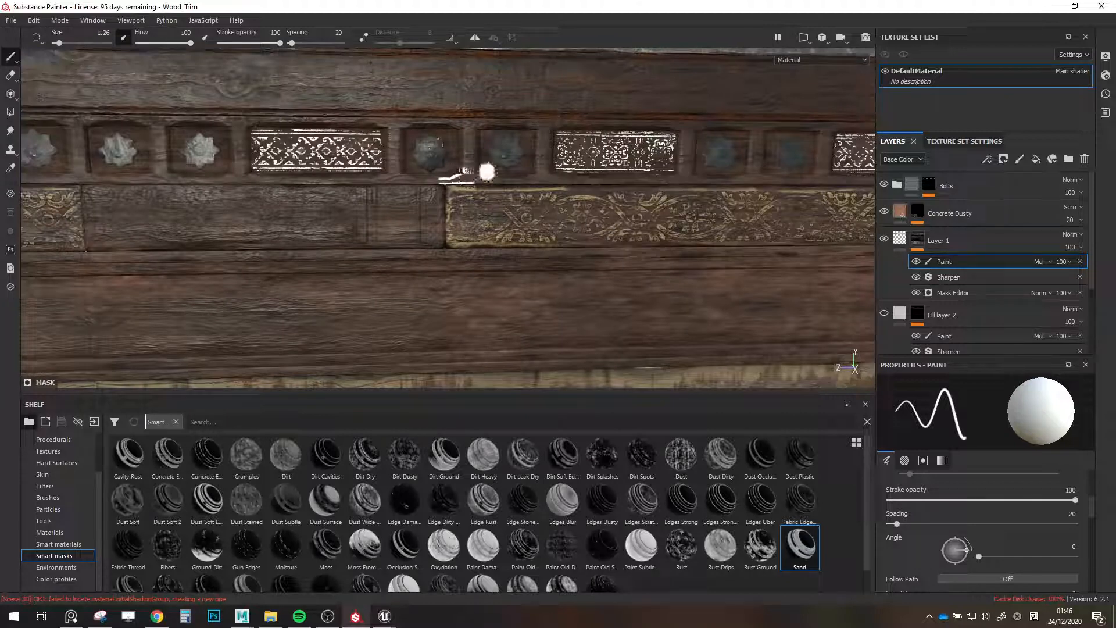
key("x")
right_click_drag(593, 164, 479, 179, "ctrl")
mouse_move(451, 169)
left_mouse_down()
mouse_move(466, 170)
mouse_move(445, 181)
mouse_move(468, 183)
left_mouse_up()
mouse_move(540, 185)
left_mouse_down()
mouse_move(460, 186)
mouse_move(453, 243)
left_mouse_up()
mouse_move(548, 251)
left_mouse_down()
mouse_move(451, 250)
mouse_move(476, 245)
left_mouse_up()
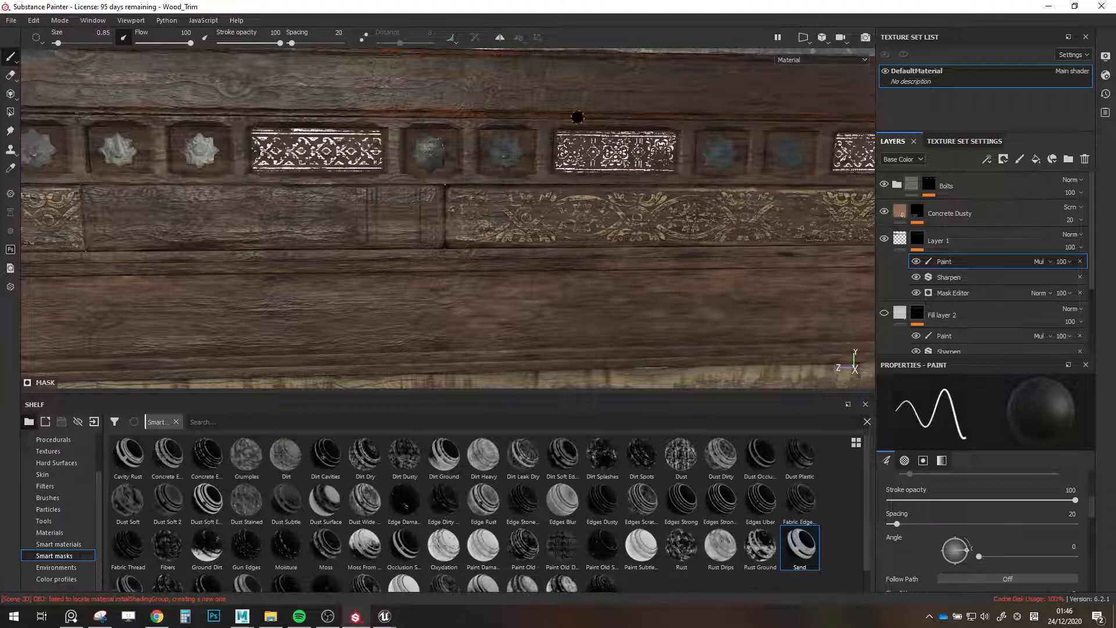
Add a second Paint effect in Normal mode on top of Layer 1's mask stack and prepare a white brush of size 0.27.
key("x")
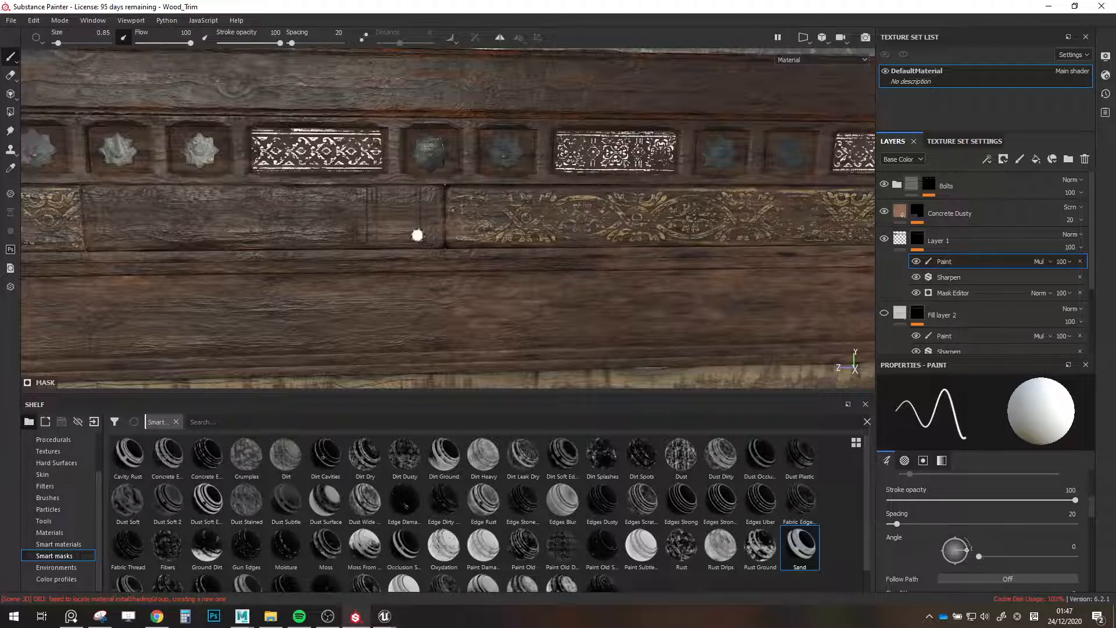
key("bracketright")
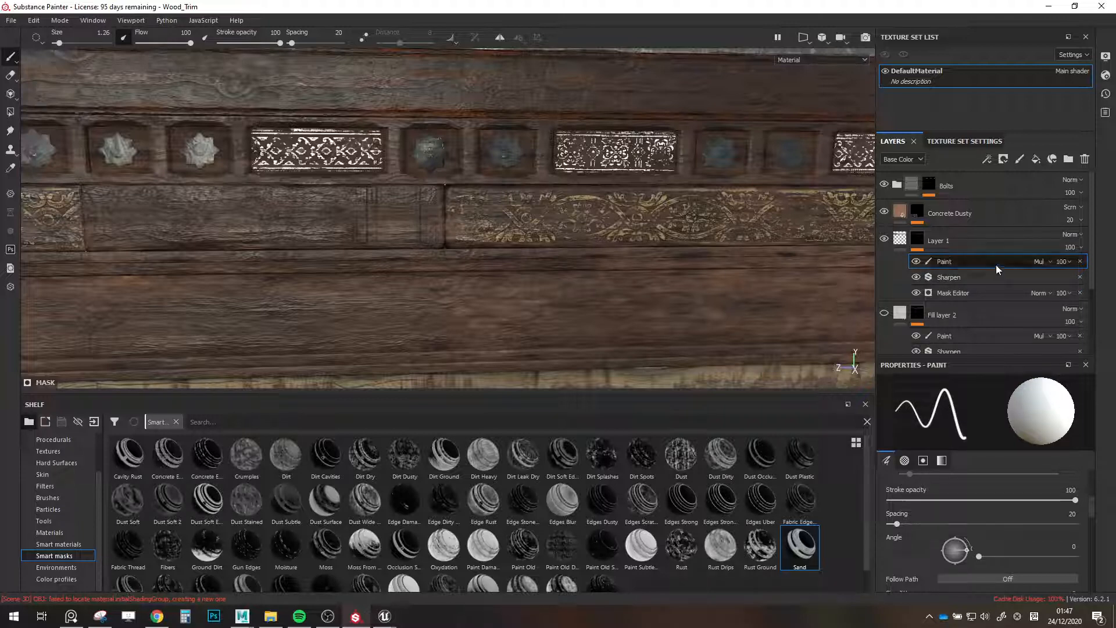
right_click(996, 264)
left_click(1008, 283)
key("bracketleft")
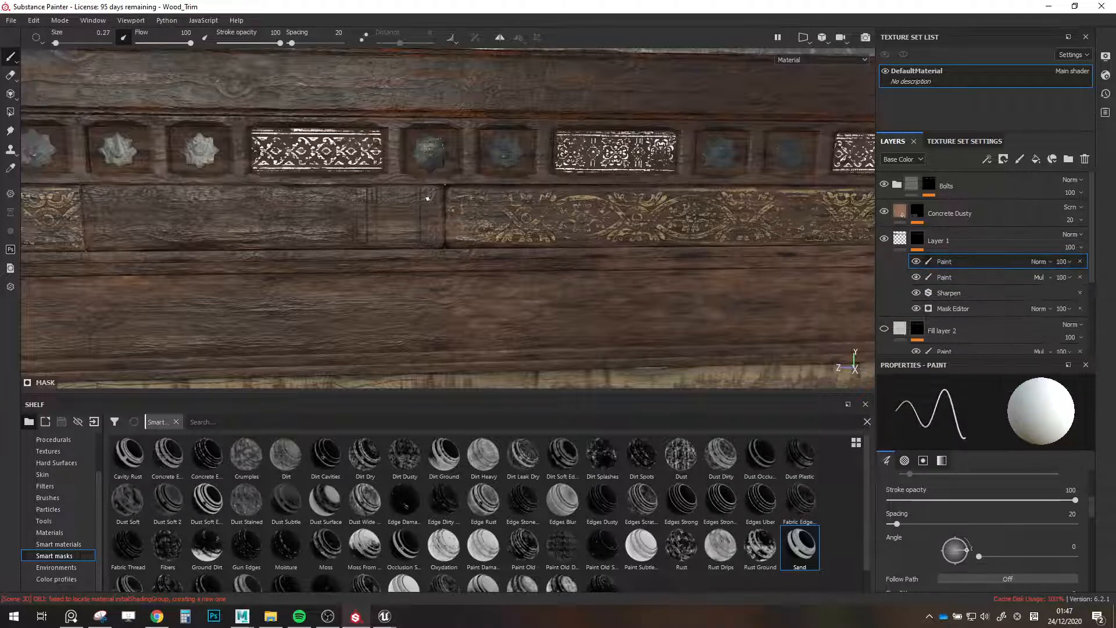